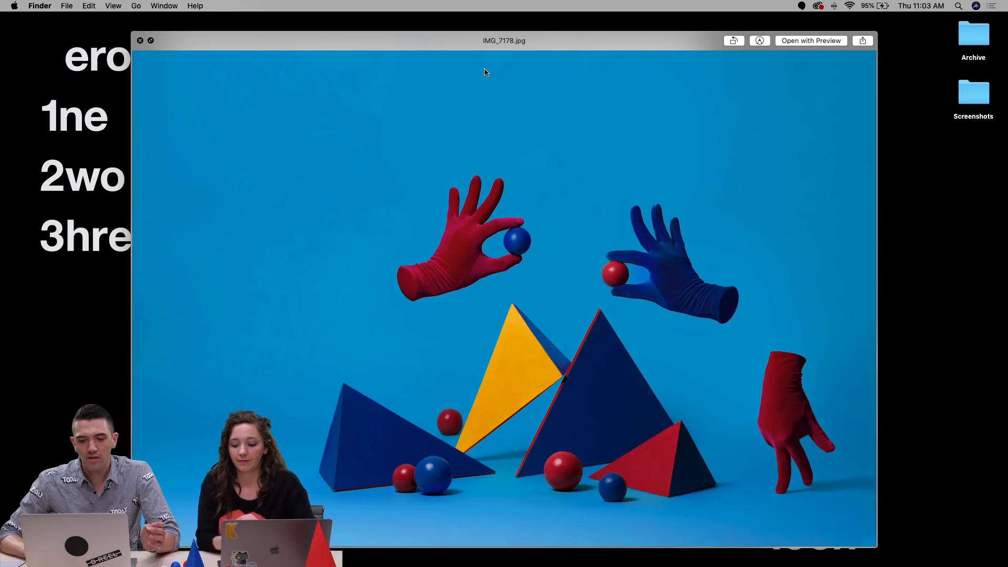
# Step: Advance the full-size preview from IMG_7178.jpg to IMG_7266.jpg and close the preview
pyautogui.press('Right')
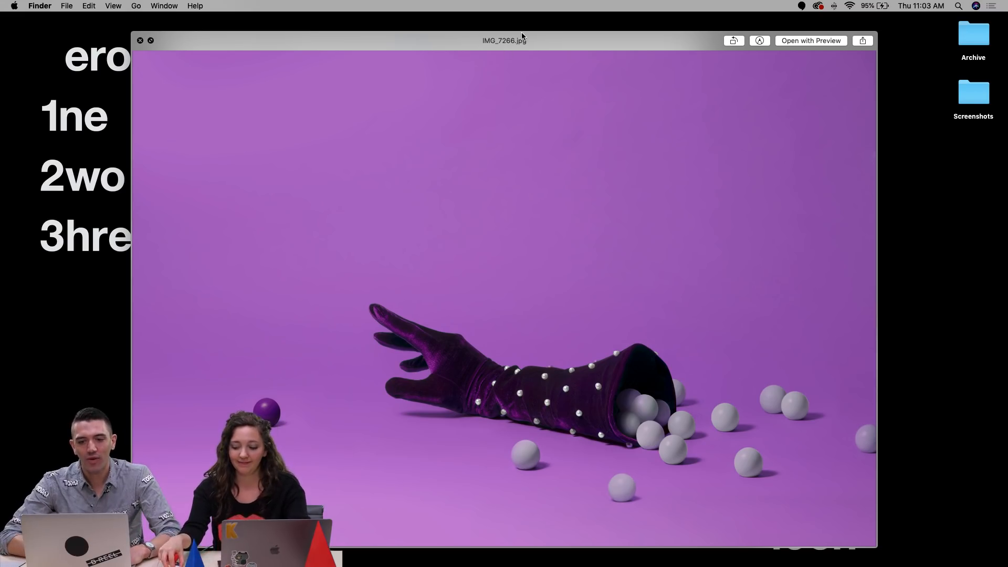
pyautogui.moveTo(519, 38); pyautogui.dragTo(515, 20)
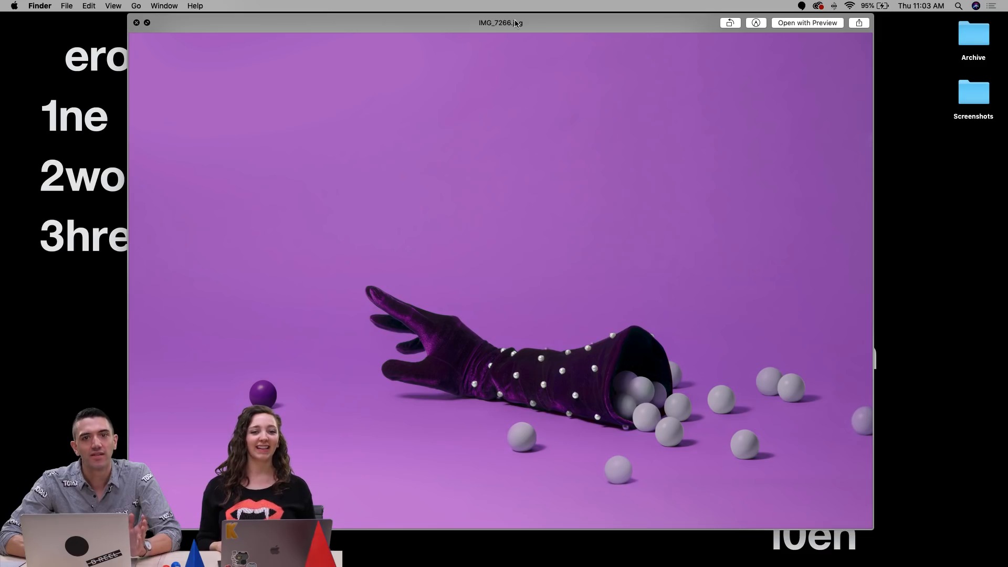
pyautogui.press('space')
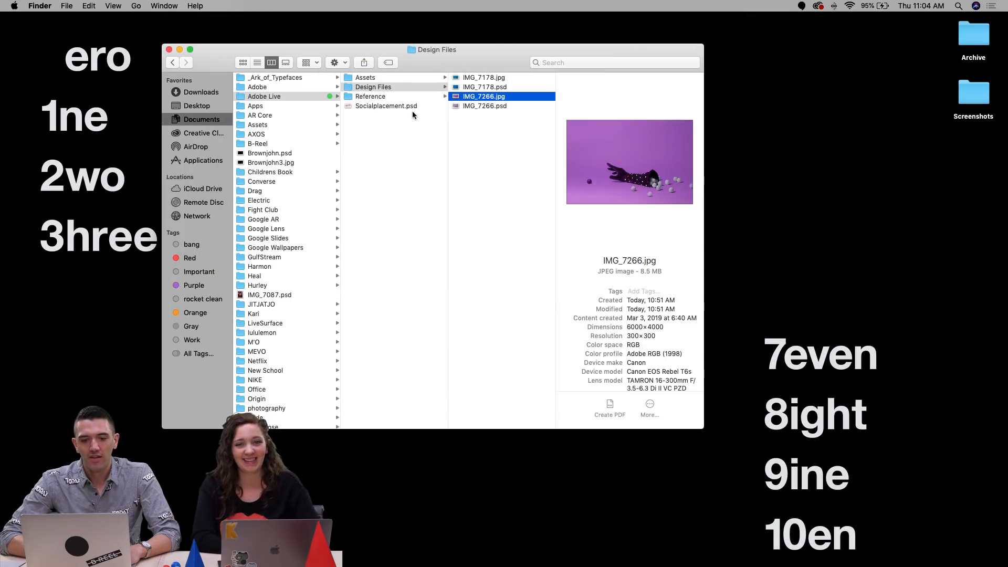
# Step: Open Socialplacement.psd in Photoshop, enlarge the application window to fill the screen and magnify the Instagram artboards
pyautogui.doubleClick(382, 105)
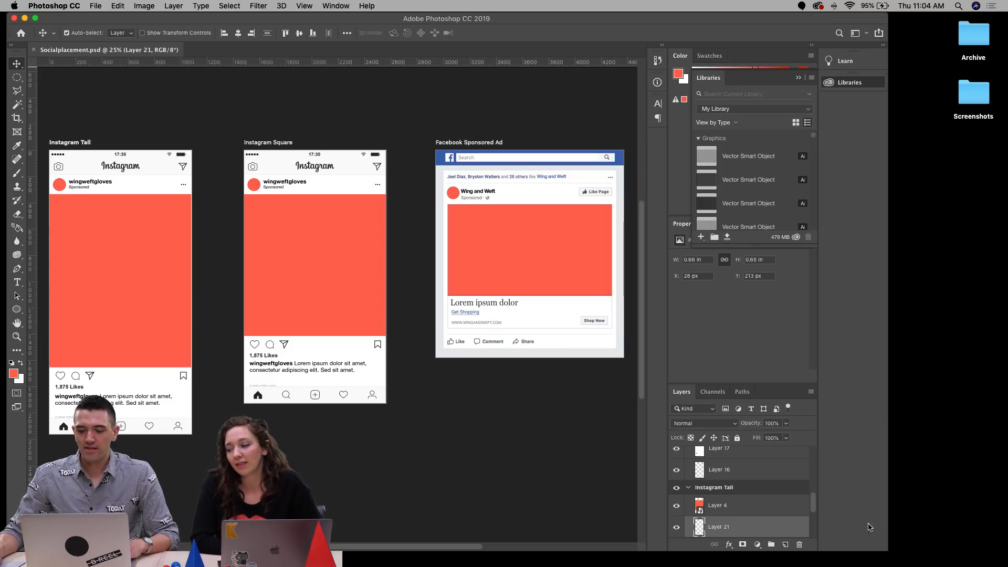
pyautogui.moveTo(887, 549); pyautogui.dragTo(1005, 566)
pyautogui.click(141, 110)
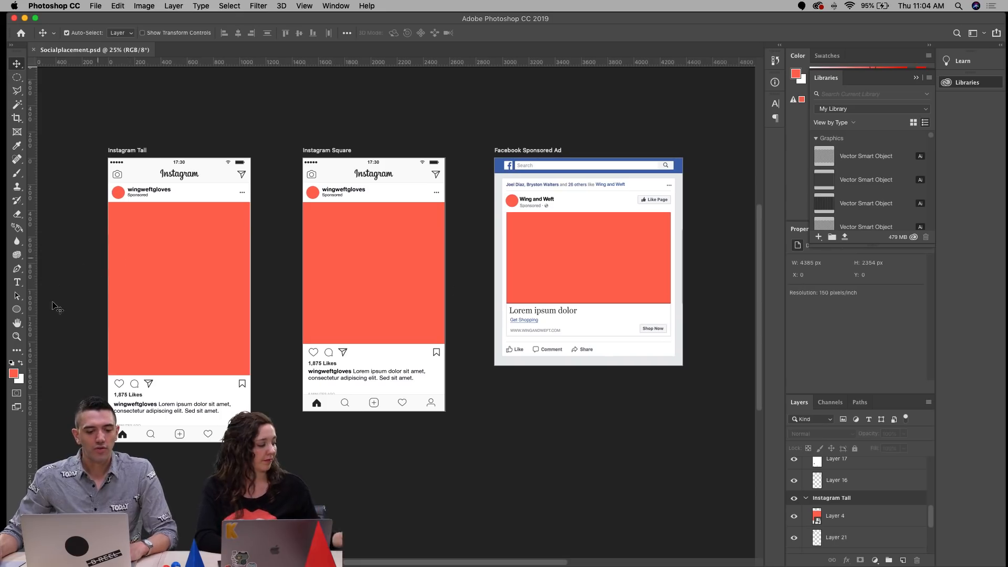
pyautogui.click(16, 336)
pyautogui.click(170, 220)
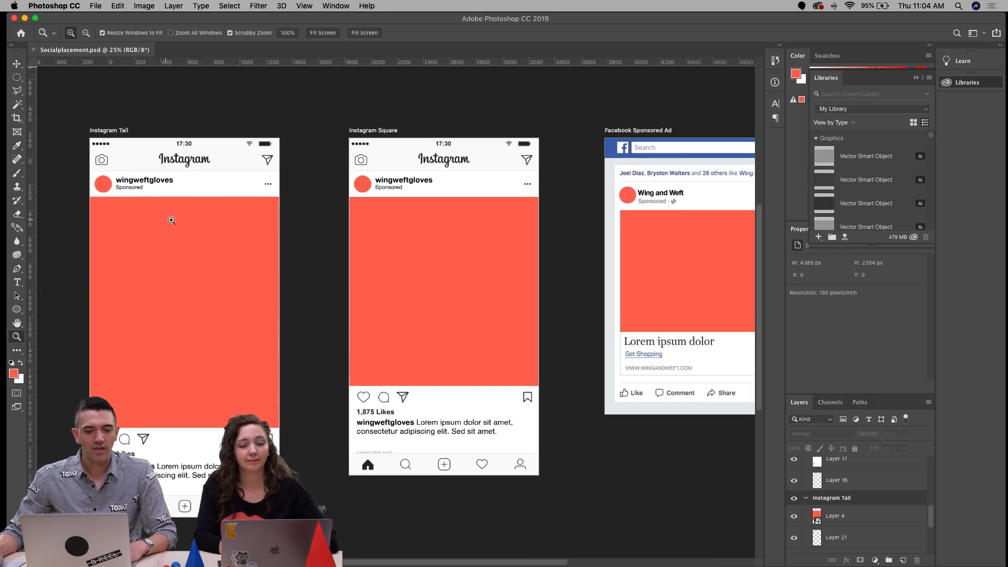
pyautogui.press('super+r')
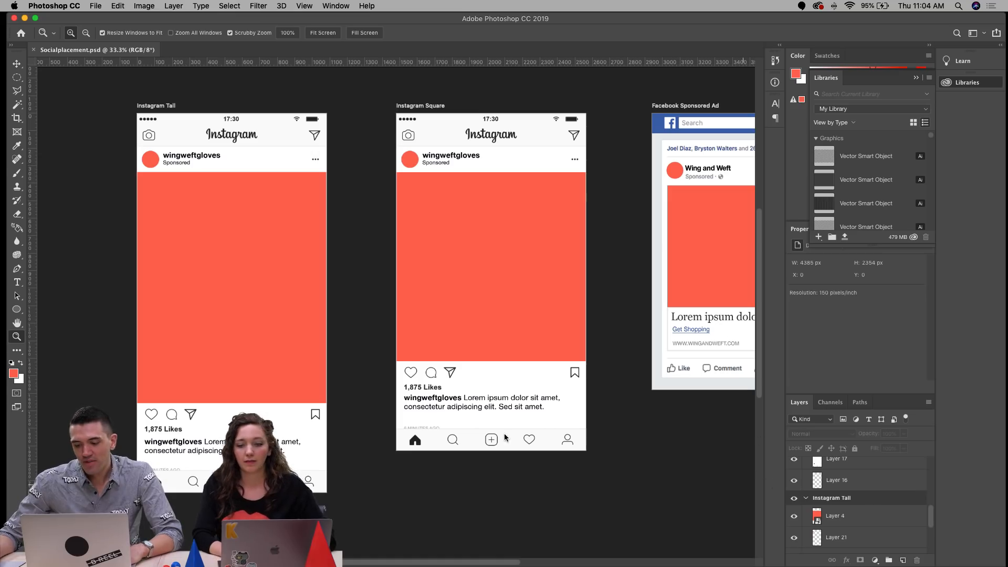
# Step: Identify the layers of the account name text and the red image area on the Instagram Tall artboard by toggling their visibility
pyautogui.click(17, 63)
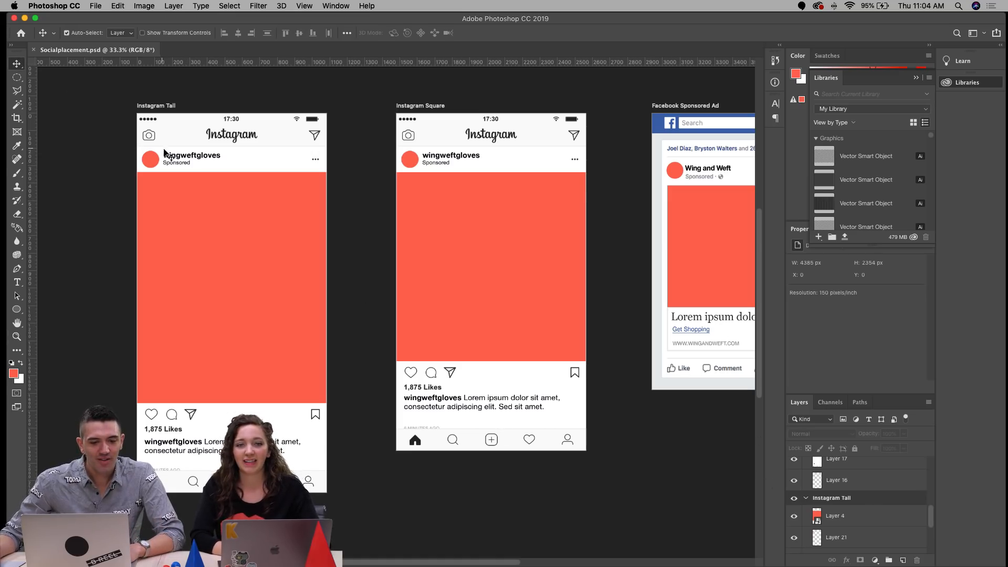
pyautogui.click(167, 157)
pyautogui.click(793, 543)
pyautogui.click(793, 543)
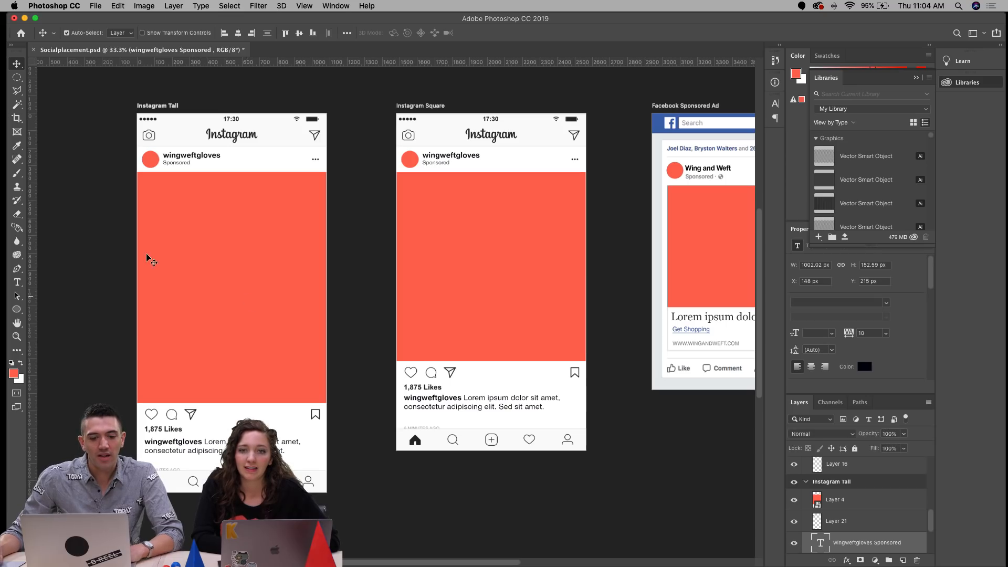
pyautogui.click(163, 246)
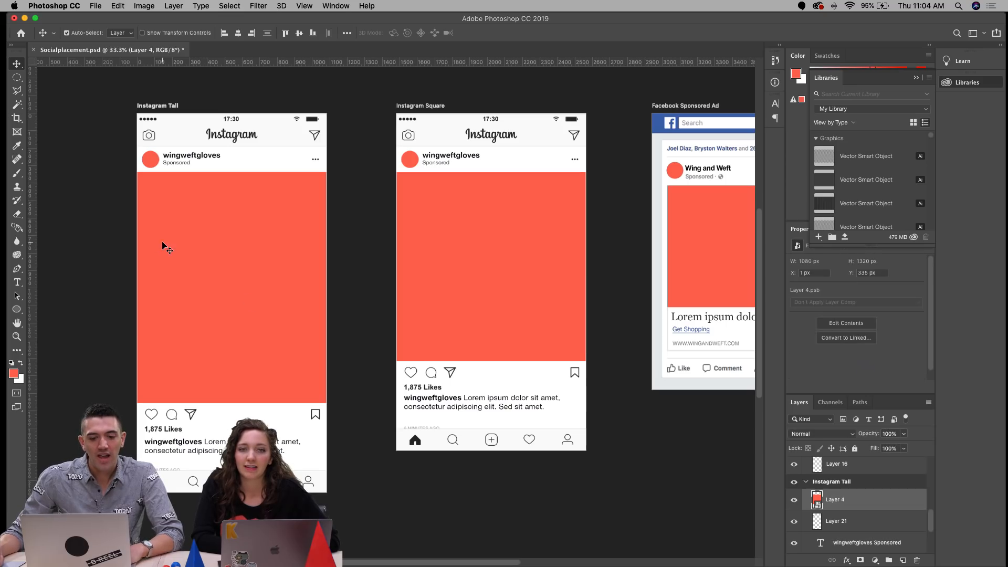
pyautogui.click(795, 501)
pyautogui.click(795, 502)
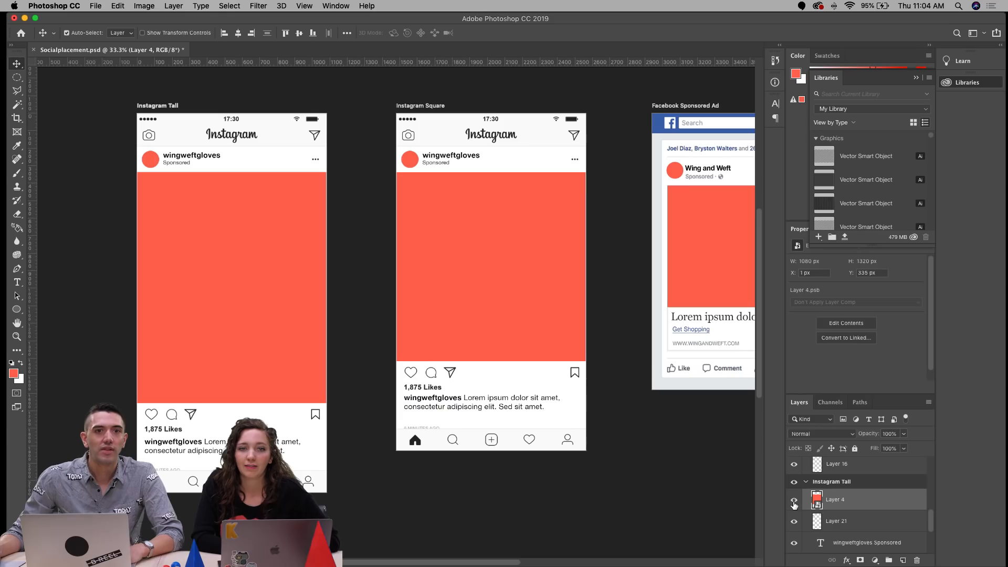
# Step: Identify the Lorem ipsum dolor headline layer on the Facebook Sponsored Ad artboard by switching it off and on
pyautogui.hscroll(2, 351, 128)
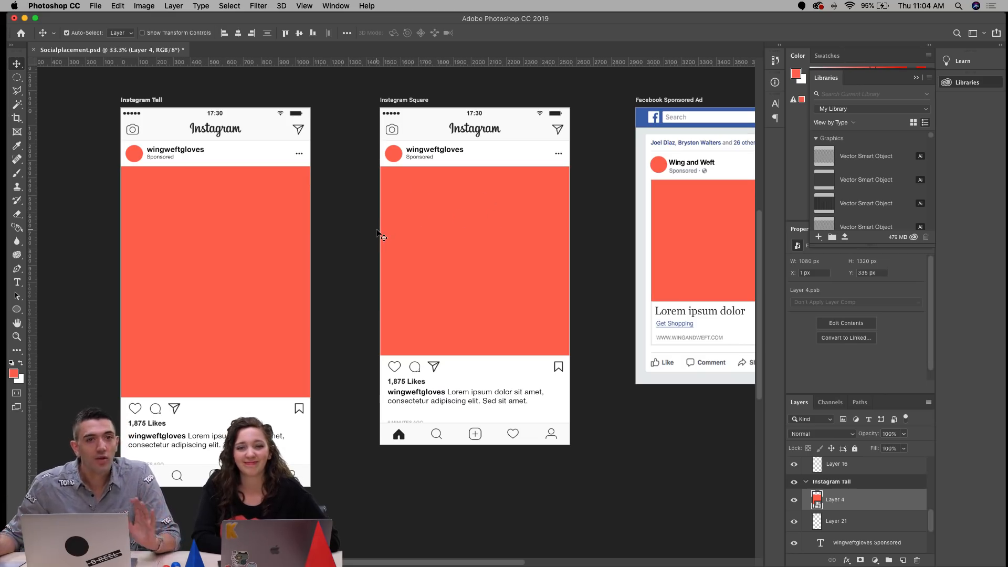
pyautogui.moveTo(552, 209); pyautogui.dragTo(217, 224)
pyautogui.press('super+r')
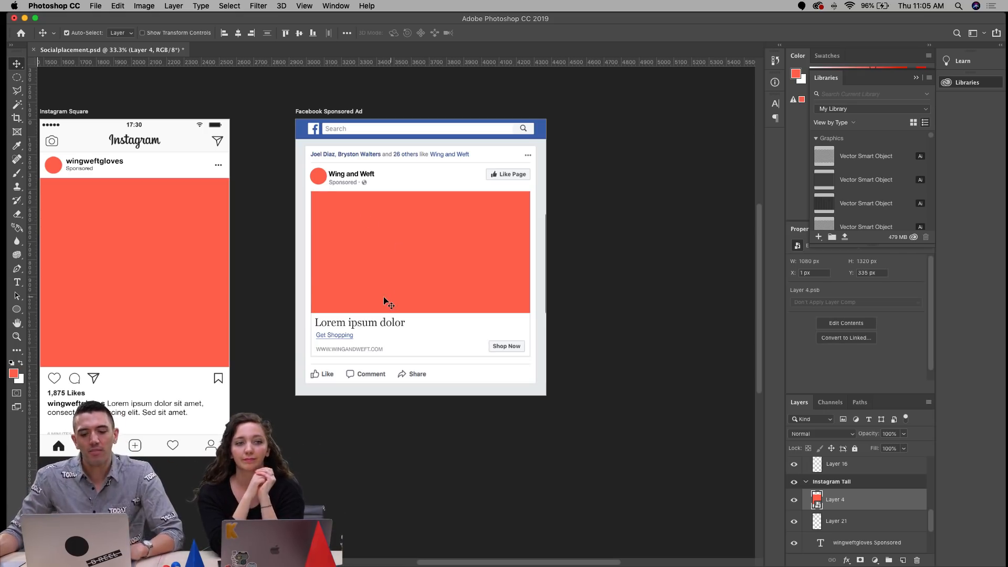
pyautogui.click(370, 323)
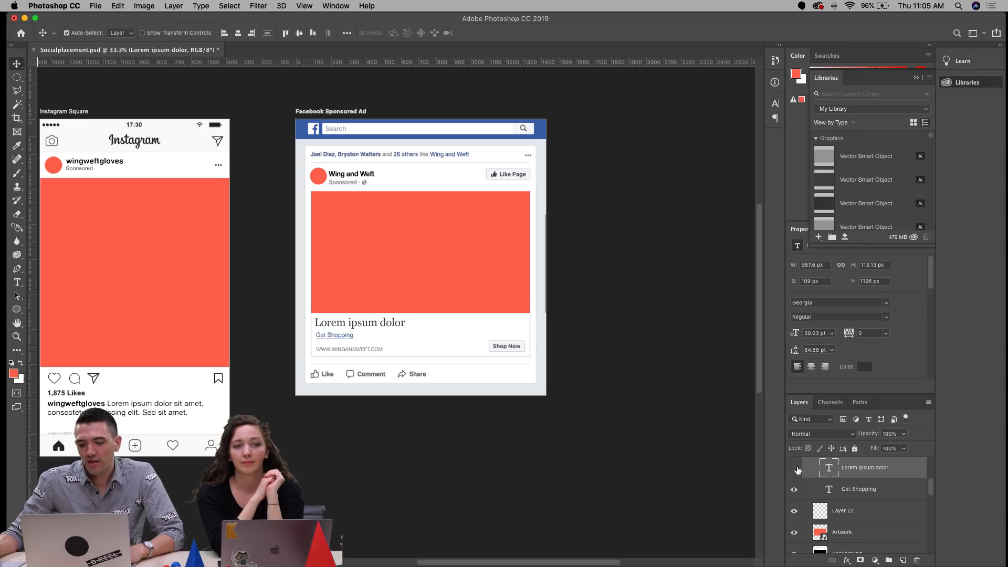
pyautogui.click(795, 469)
pyautogui.click(796, 469)
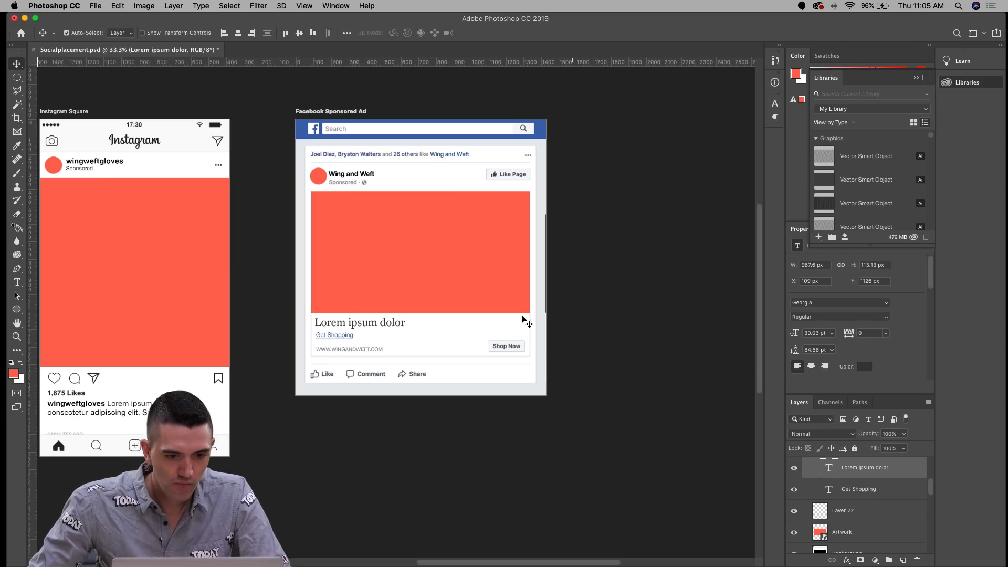
# Step: Select the Facebook ad's Background layer and enlarge the layer list to show more of the artboard's layers
pyautogui.click(432, 178)
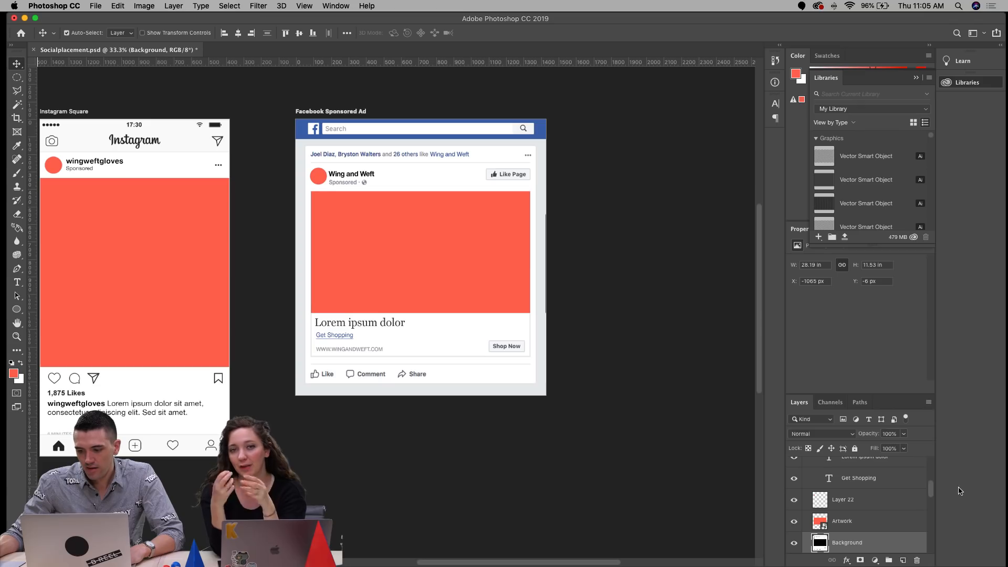
pyautogui.moveTo(860, 396); pyautogui.dragTo(835, 260)
pyautogui.moveTo(931, 424); pyautogui.dragTo(926, 386)
# Step: Hide the Facebook ad's artwork and copy layers to examine the template underneath, and show them all again
pyautogui.moveTo(794, 468); pyautogui.dragTo(794, 341)
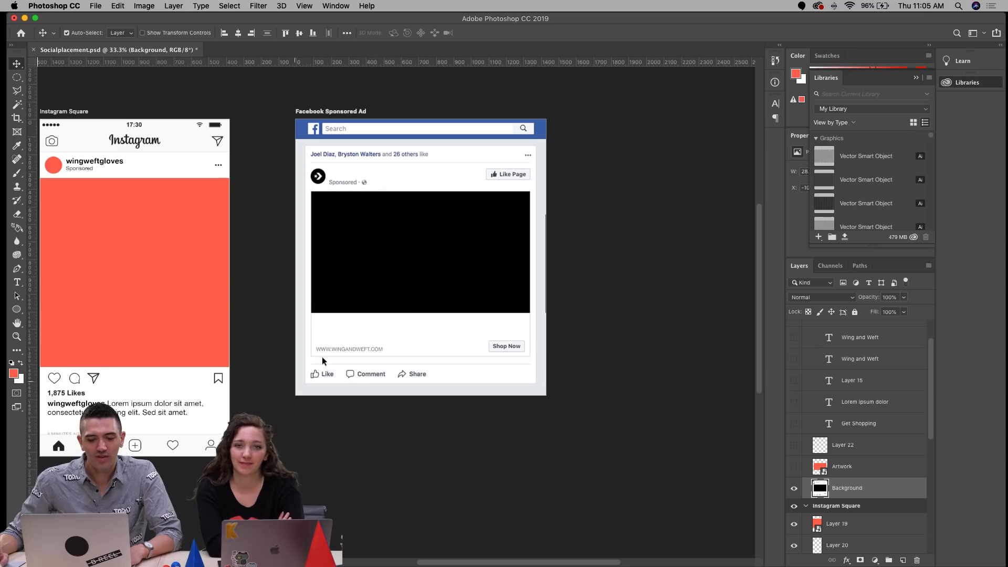
pyautogui.click(373, 350)
pyautogui.click(795, 336)
pyautogui.moveTo(795, 334); pyautogui.dragTo(790, 482)
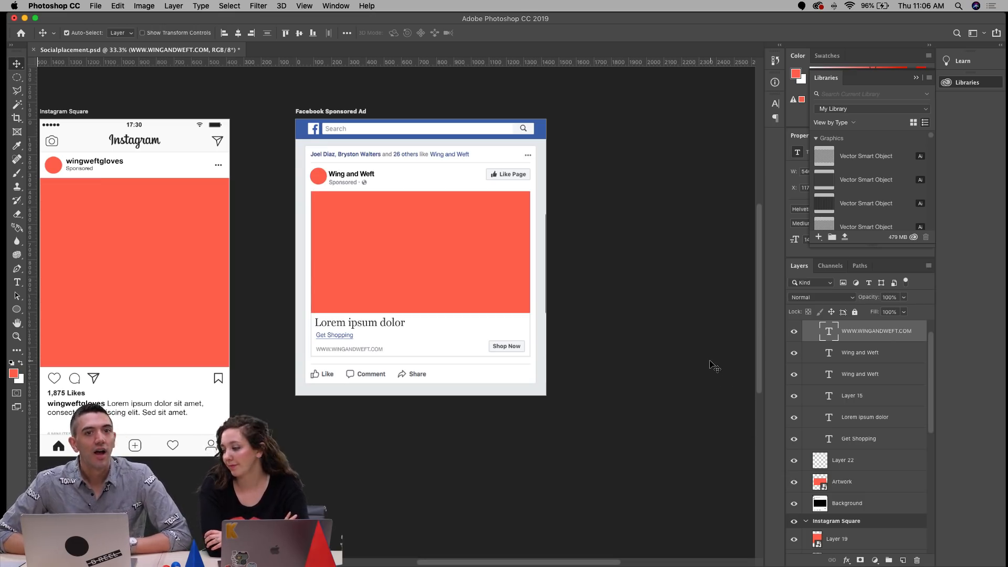
# Step: Open the contents of the Facebook ad's Artwork smart object for inspection and close them again
pyautogui.click(476, 213)
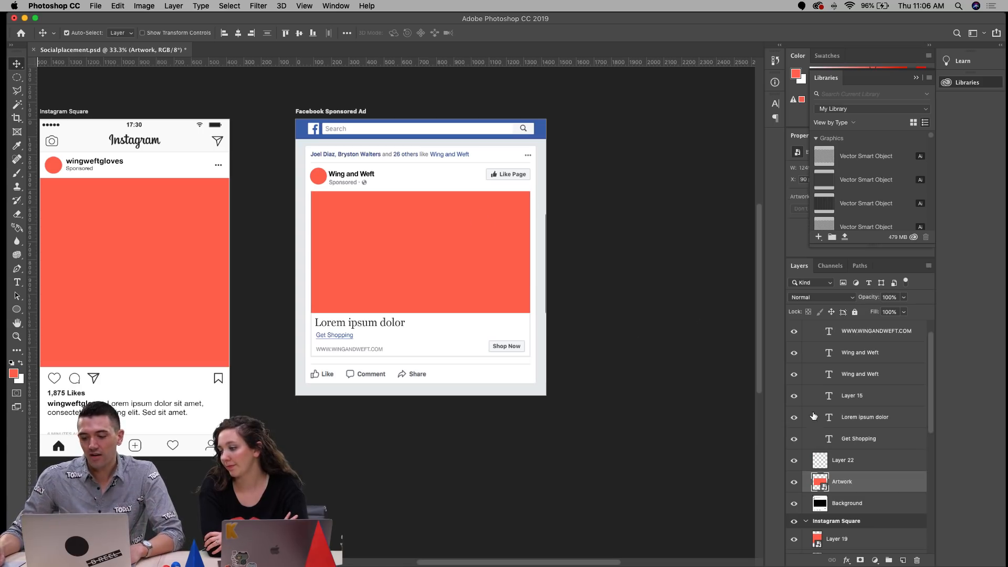
pyautogui.doubleClick(818, 476)
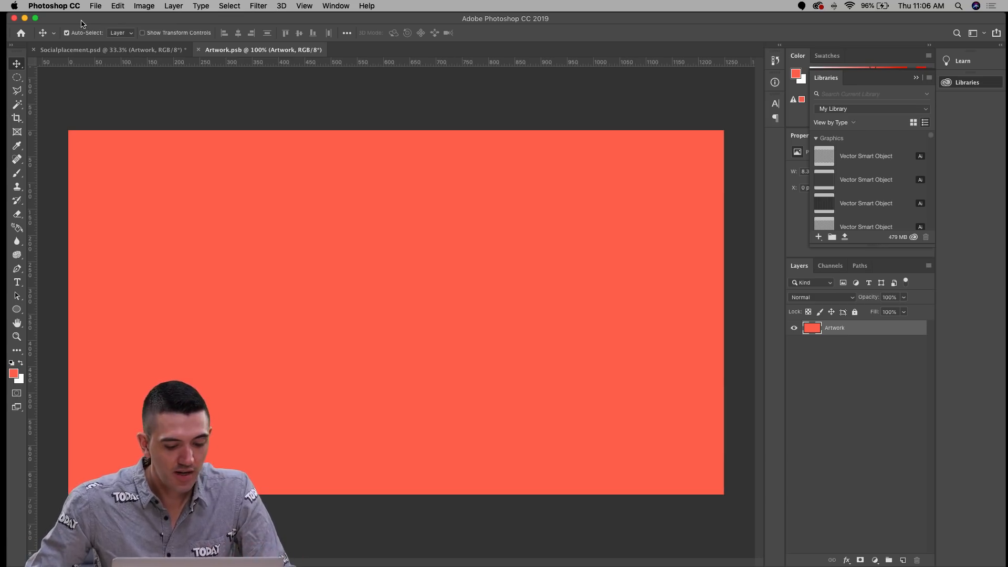
pyautogui.press('super+w')
pyautogui.moveTo(487, 190); pyautogui.dragTo(266, 194)
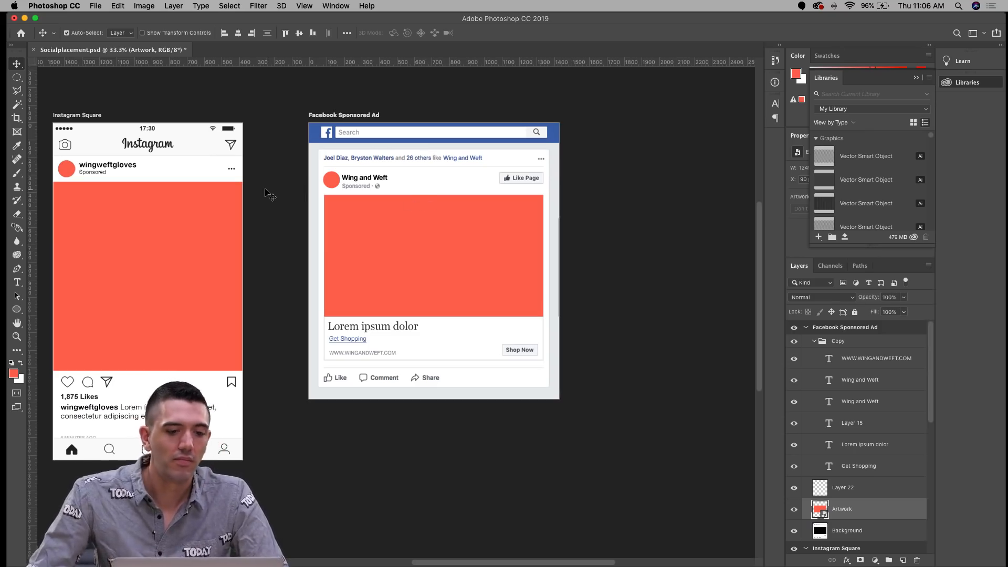
pyautogui.moveTo(265, 188); pyautogui.dragTo(428, 191)
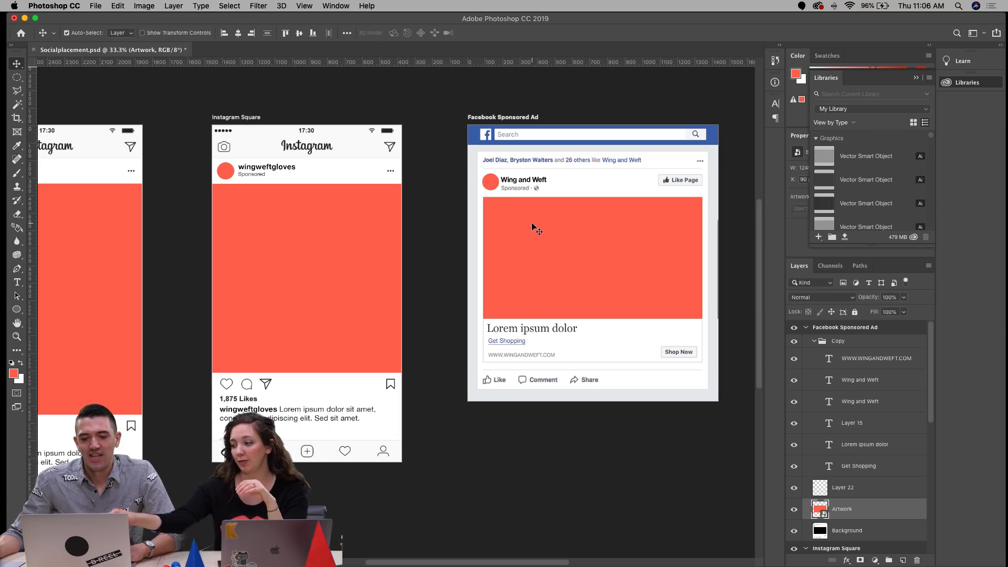
pyautogui.moveTo(367, 214); pyautogui.dragTo(309, 197)
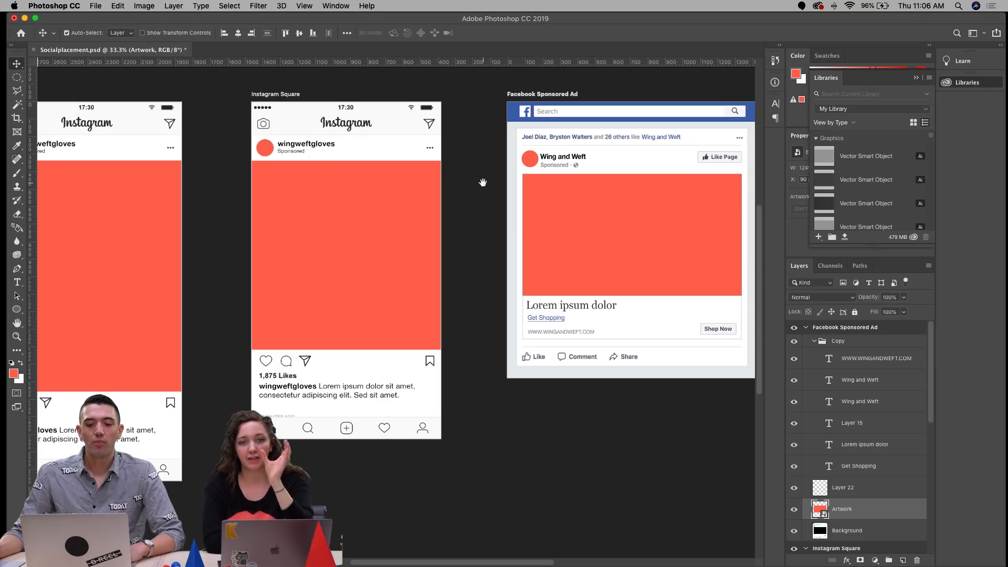
pyautogui.moveTo(484, 180); pyautogui.dragTo(435, 178)
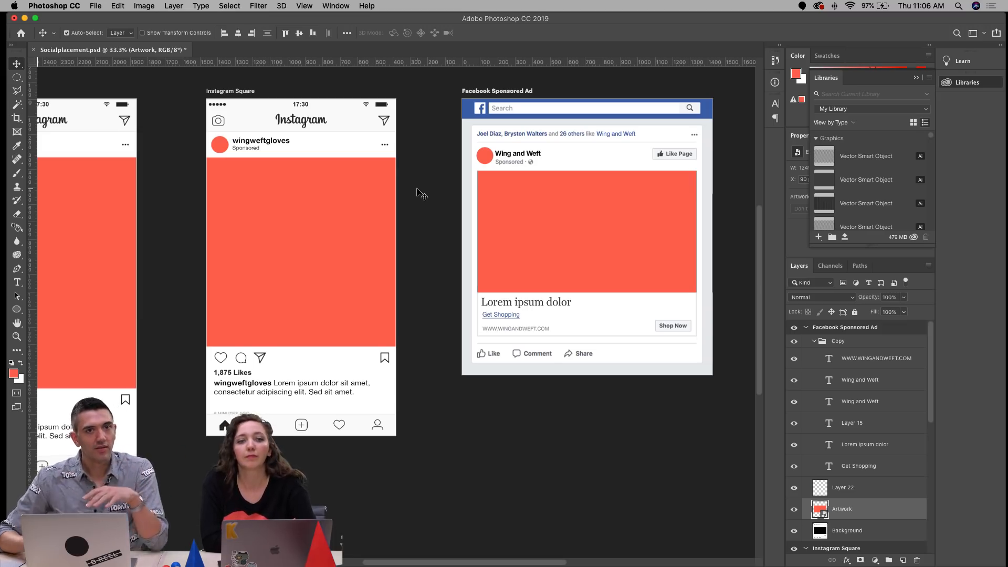
pyautogui.moveTo(504, 196); pyautogui.dragTo(430, 200)
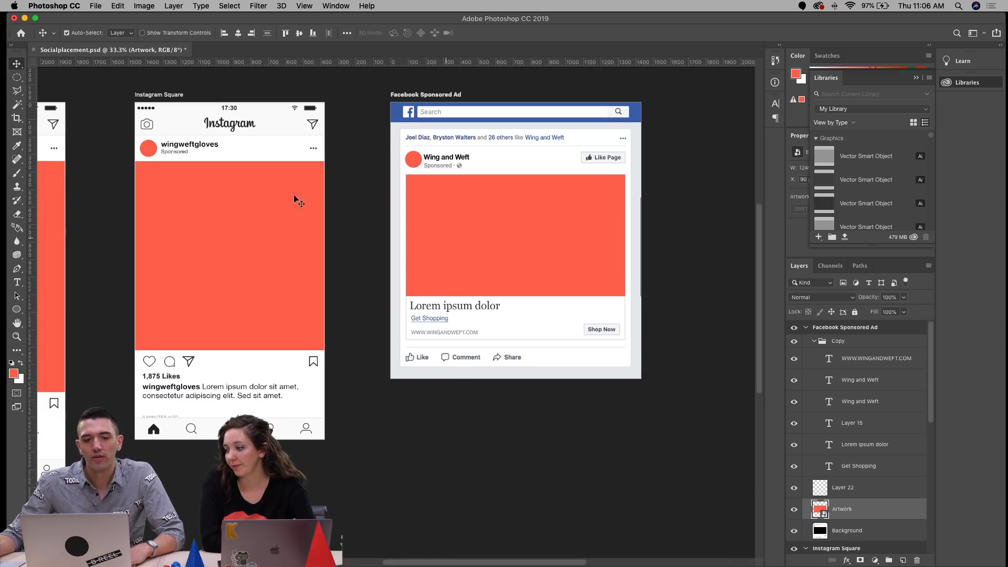
pyautogui.click(95, 6)
pyautogui.click(133, 199)
pyautogui.click(226, 548)
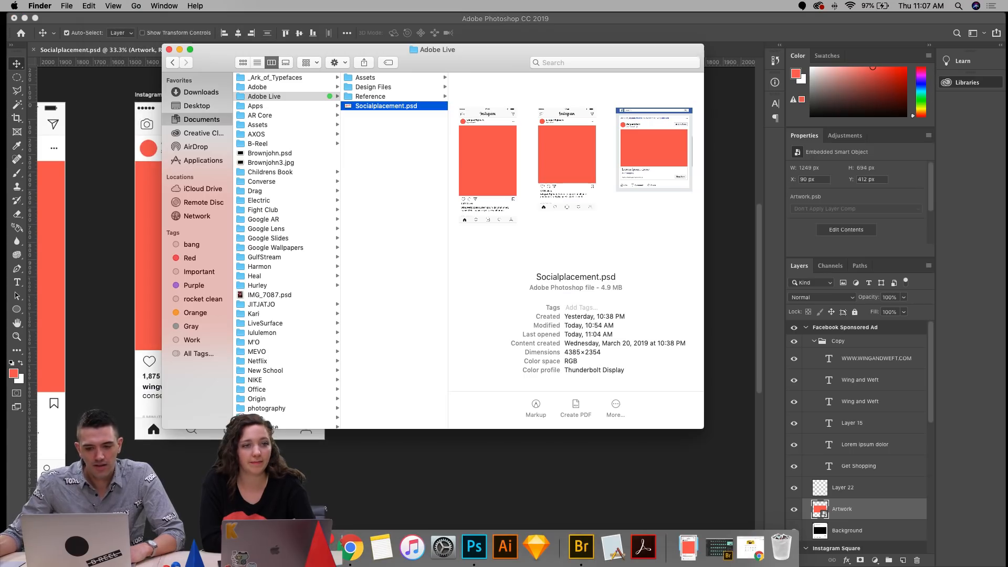
pyautogui.click(398, 86)
pyautogui.moveTo(497, 62); pyautogui.dragTo(359, 36)
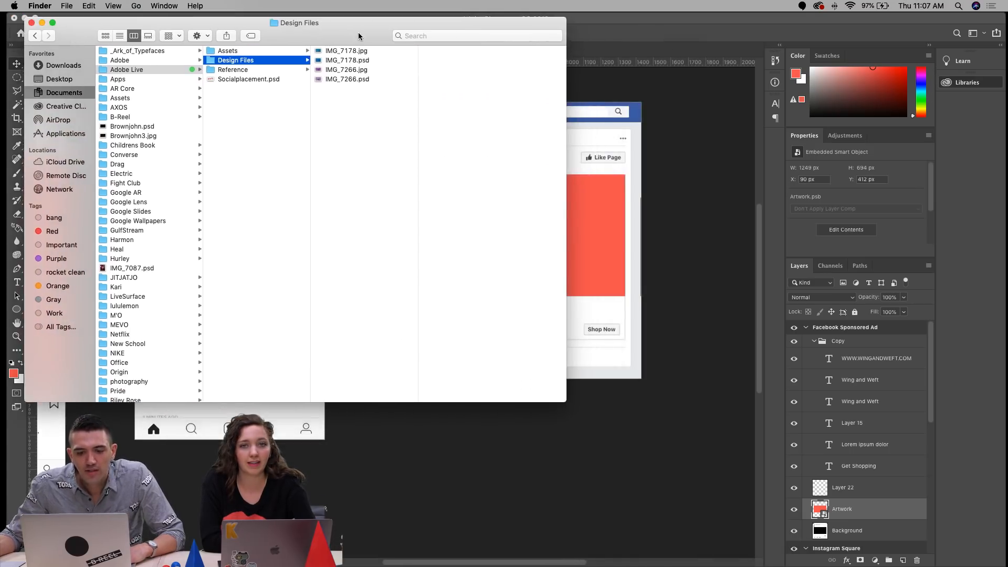
pyautogui.click(336, 70)
pyautogui.moveTo(326, 72); pyautogui.dragTo(598, 213)
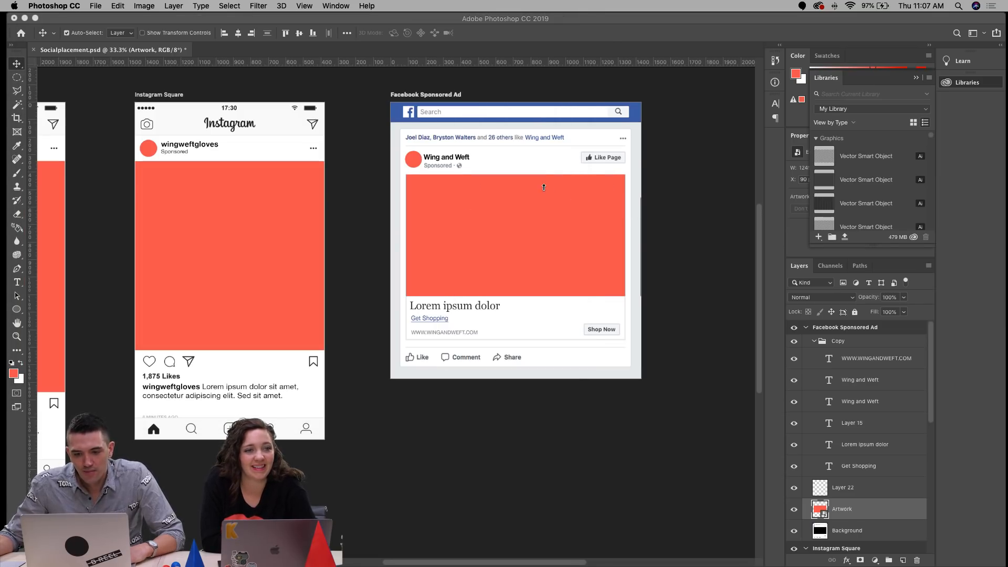
pyautogui.moveTo(544, 188); pyautogui.dragTo(544, 187)
pyautogui.moveTo(506, 218); pyautogui.dragTo(497, 198)
pyautogui.press('Escape')
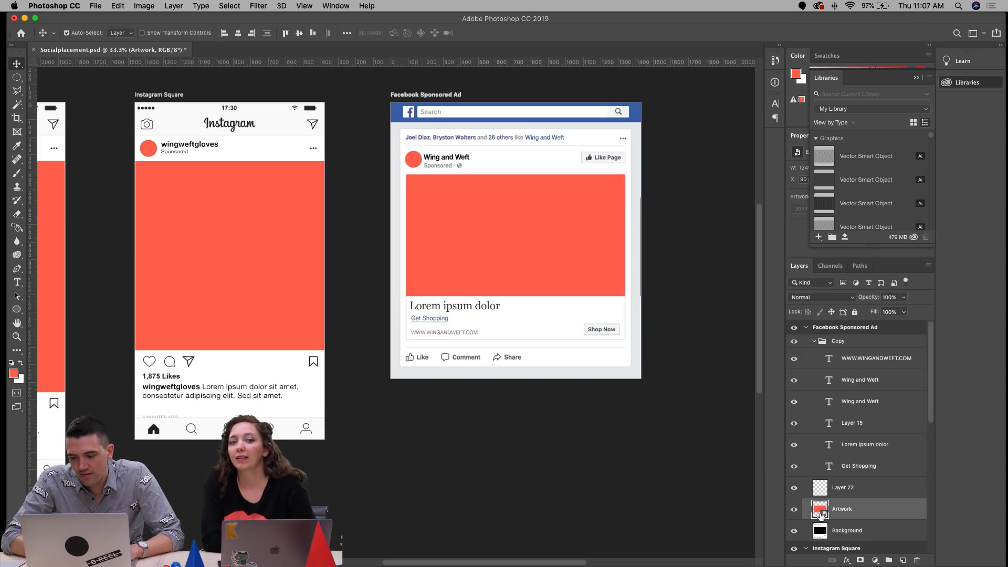
# Step: Open the contents of the Facebook ad's Artwork smart object for editing
pyautogui.doubleClick(821, 510)
pyautogui.moveTo(262, 566)
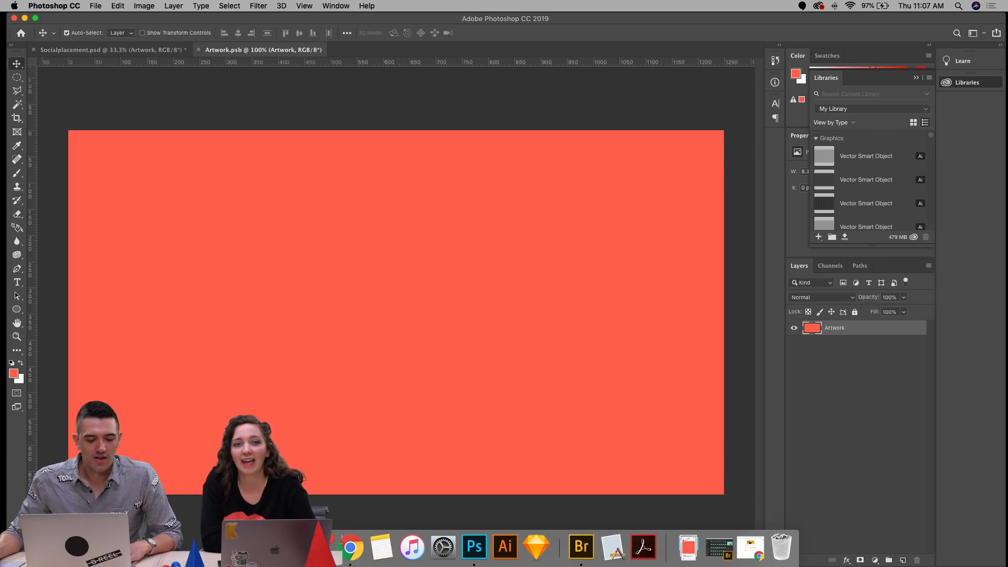
pyautogui.click(227, 547)
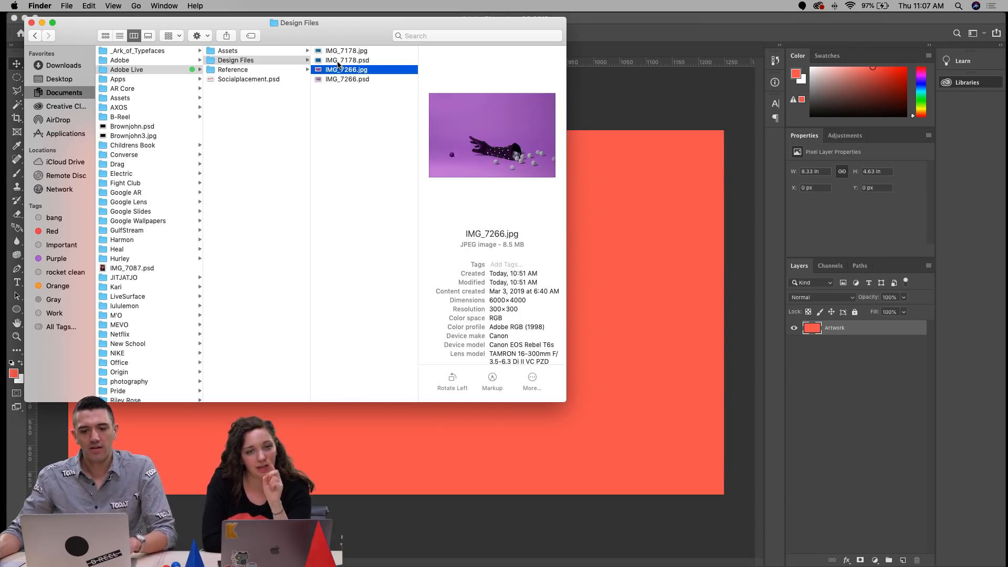
pyautogui.click(712, 105)
# Step: Place the glove photo IMG_7266.jpg from the Design Files folder as an embedded image in the Artwork document
pyautogui.click(95, 5)
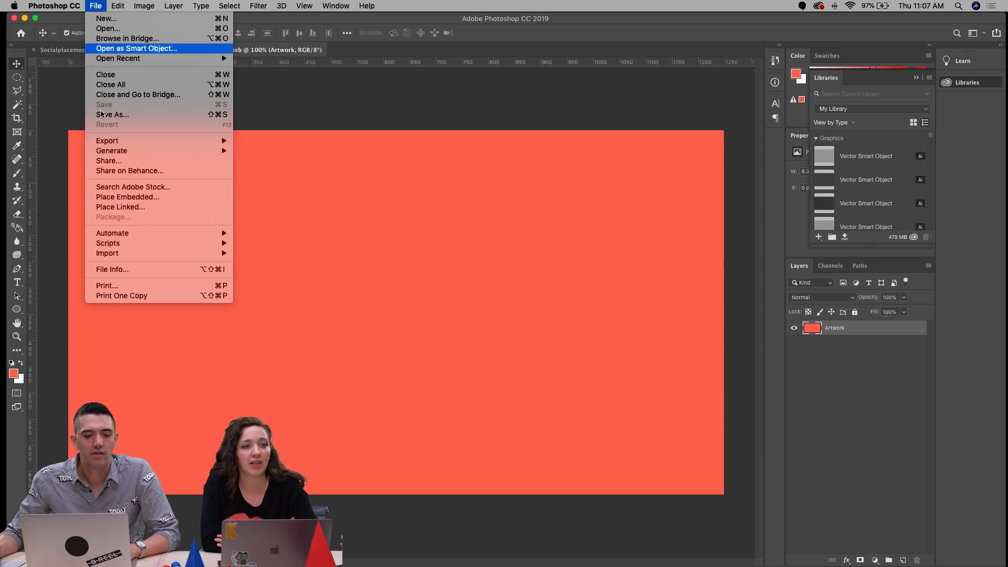
pyautogui.click(106, 198)
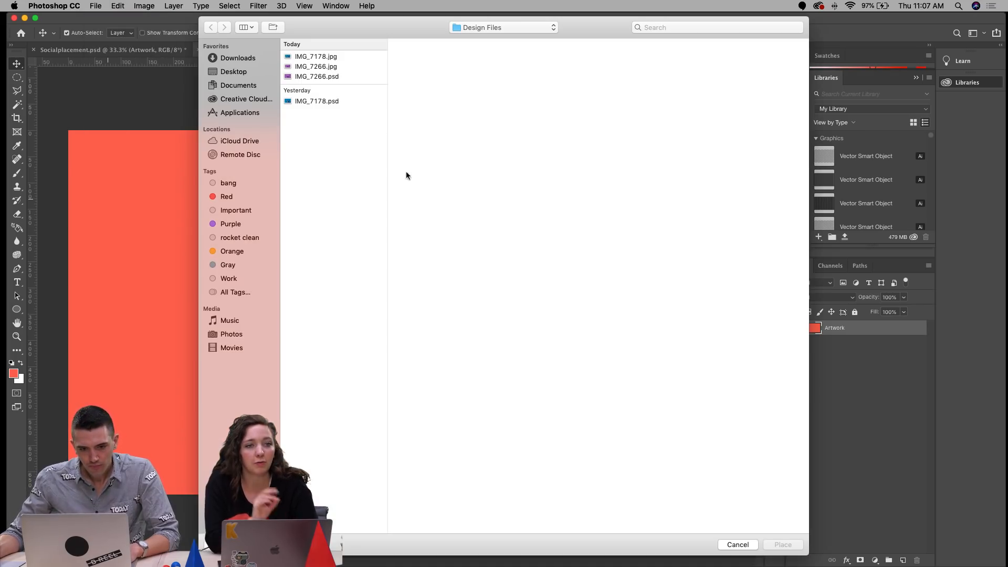
pyautogui.click(341, 66)
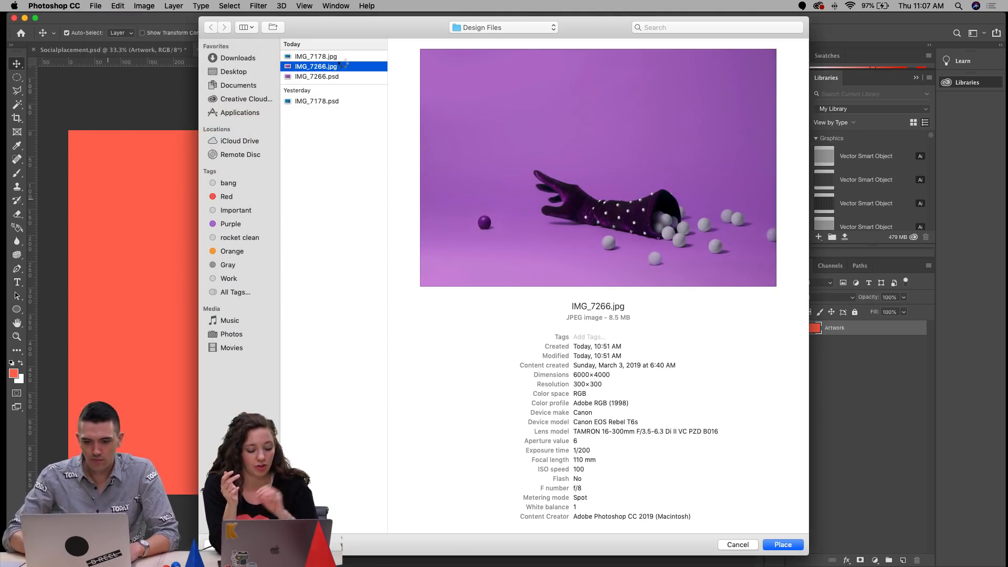
pyautogui.press('Return')
# Step: Scale the placed IMG_7266 photo to about 46% and position it to cover the whole canvas, and save the artwork
pyautogui.press('super+t')
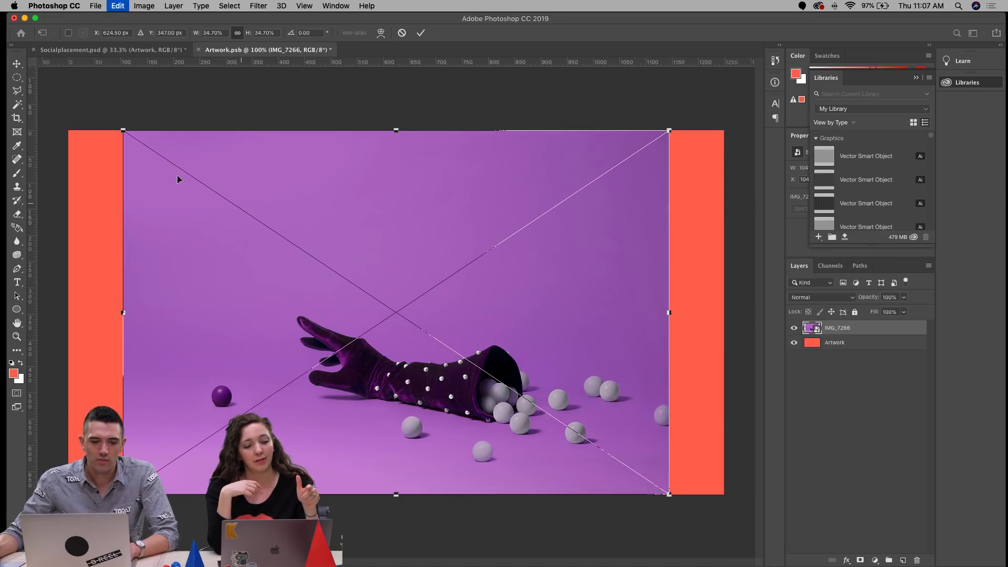
pyautogui.moveTo(123, 131); pyautogui.dragTo(55, 93)
pyautogui.moveTo(471, 384); pyautogui.dragTo(403, 265)
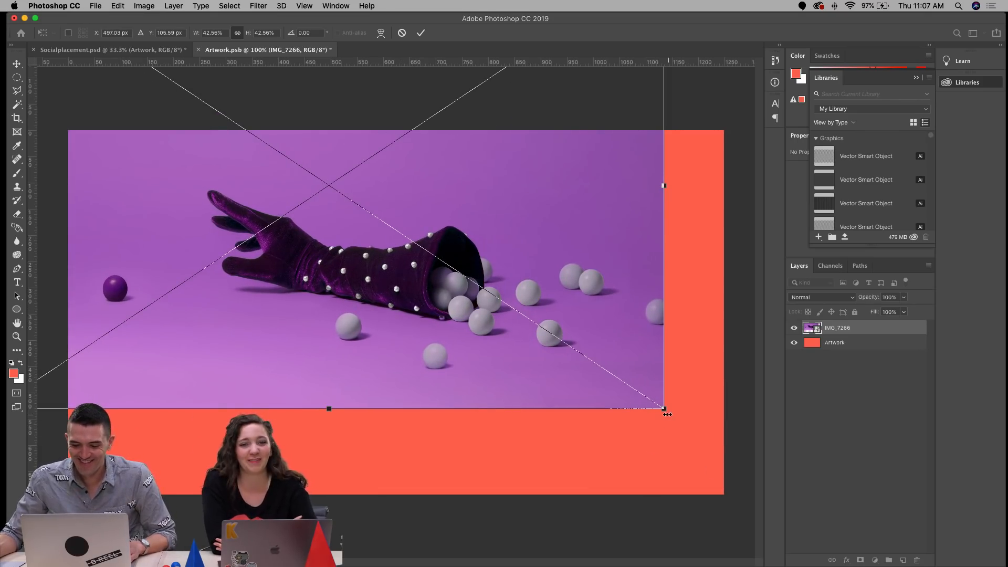
pyautogui.moveTo(664, 410); pyautogui.dragTo(687, 509)
pyautogui.moveTo(582, 307); pyautogui.dragTo(577, 367)
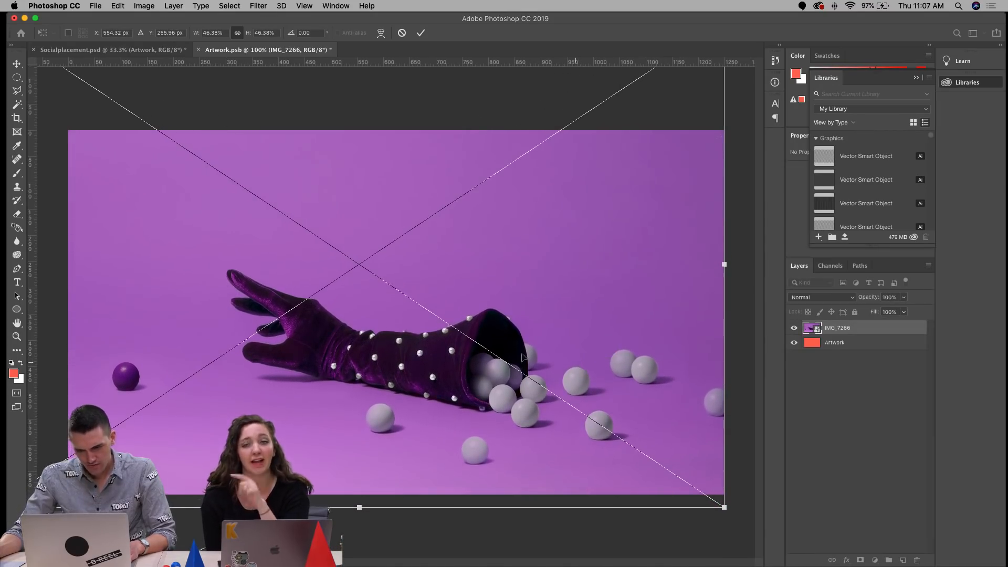
pyautogui.moveTo(474, 347); pyautogui.dragTo(478, 347)
pyautogui.press('Return')
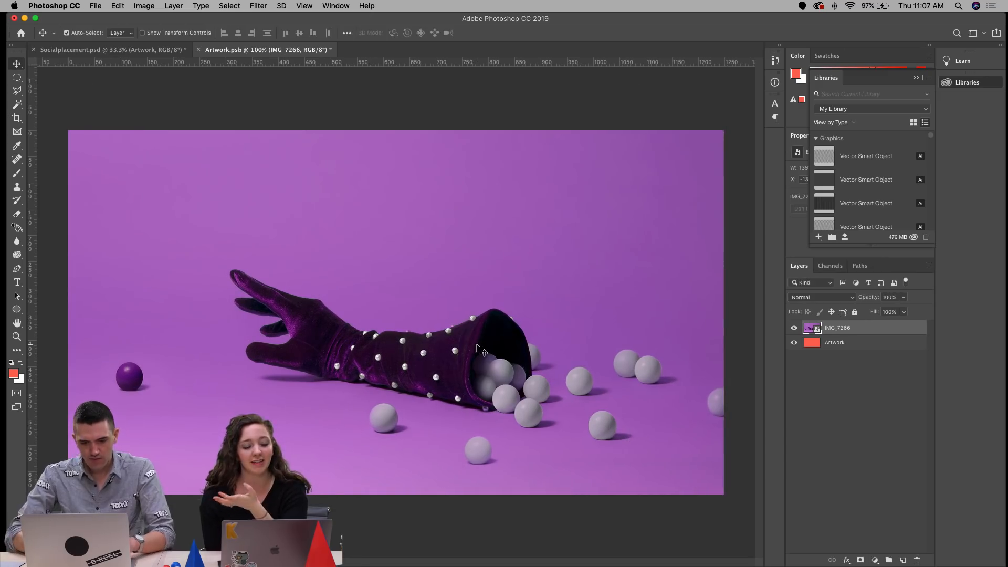
# Step: Return to Socialplacement.psd and examine up close how the glove photo sits in the Facebook Sponsored Ad
pyautogui.click(105, 49)
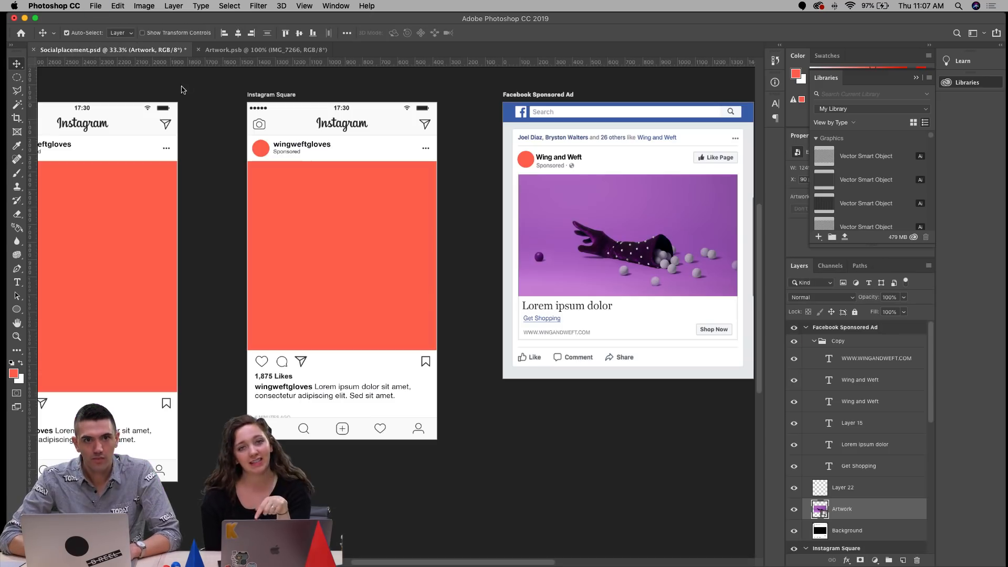
pyautogui.hscroll(5, 587, 232)
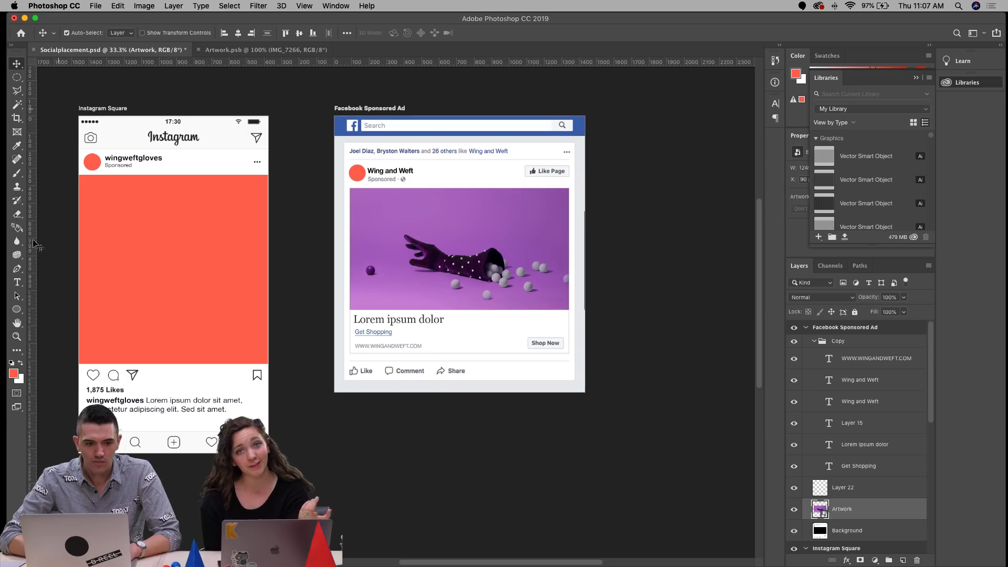
pyautogui.click(13, 338)
pyautogui.click(344, 278)
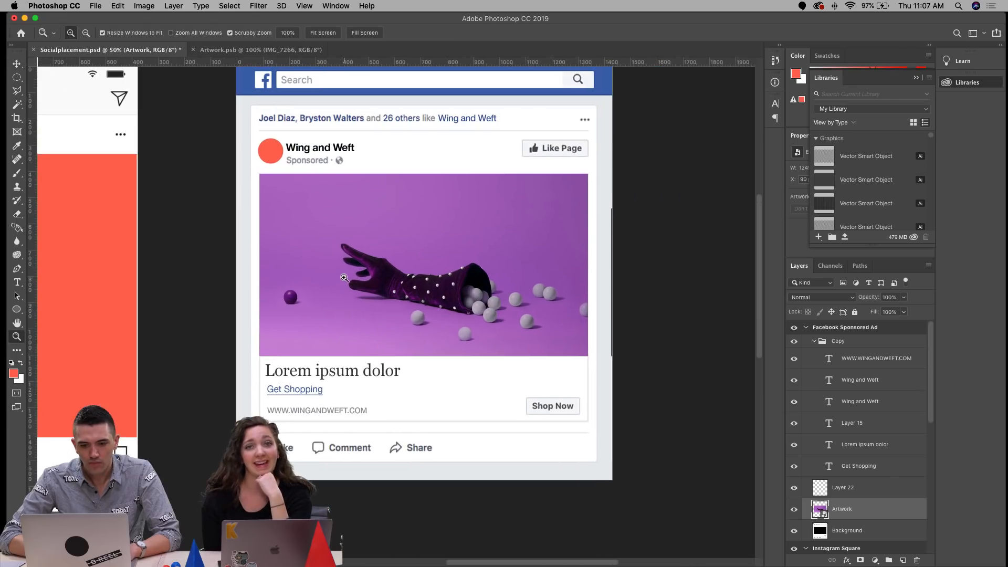
pyautogui.scroll(1, 344, 277)
pyautogui.press('v')
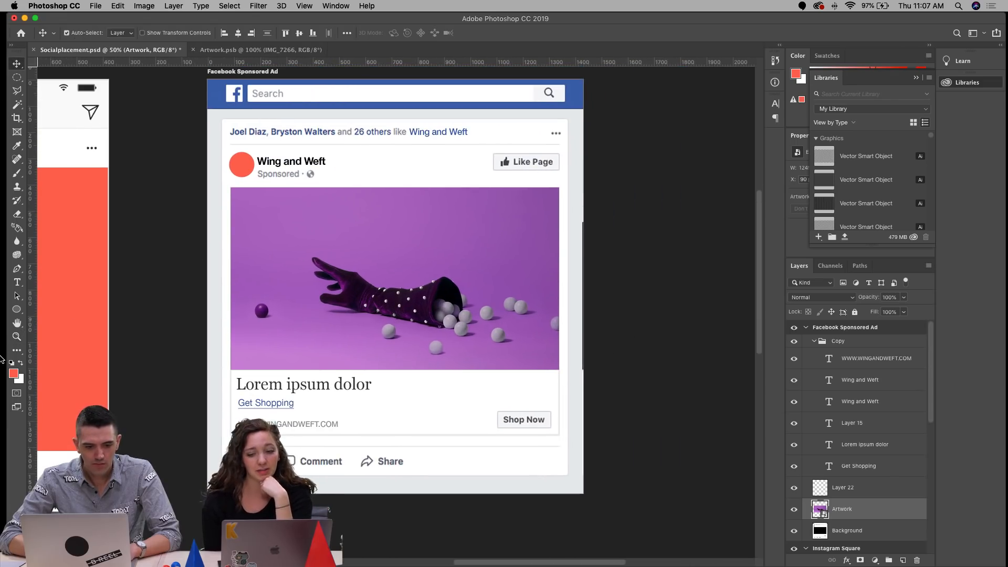
pyautogui.click(15, 340)
pyautogui.click(343, 330)
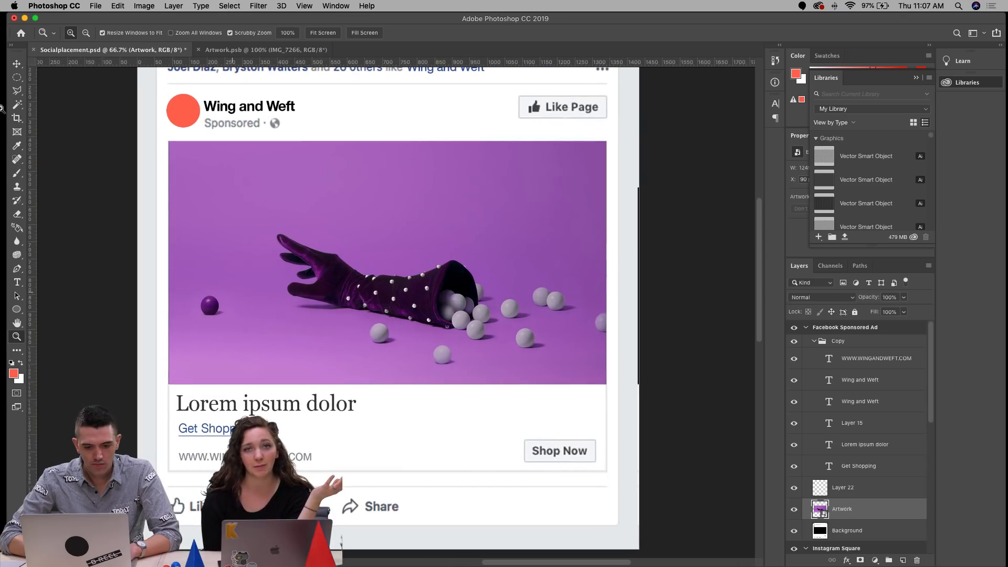
pyautogui.click(17, 64)
pyautogui.hscroll(2, 324, 224)
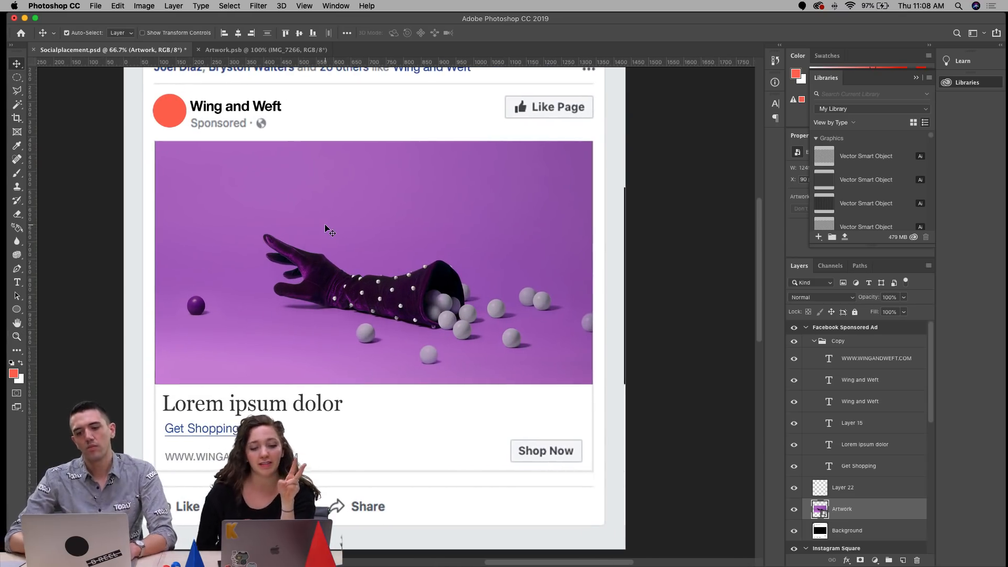
# Step: View the Artwork document at 66.7% and compare its crop with the Facebook ad at the same zoom
pyautogui.click(243, 53)
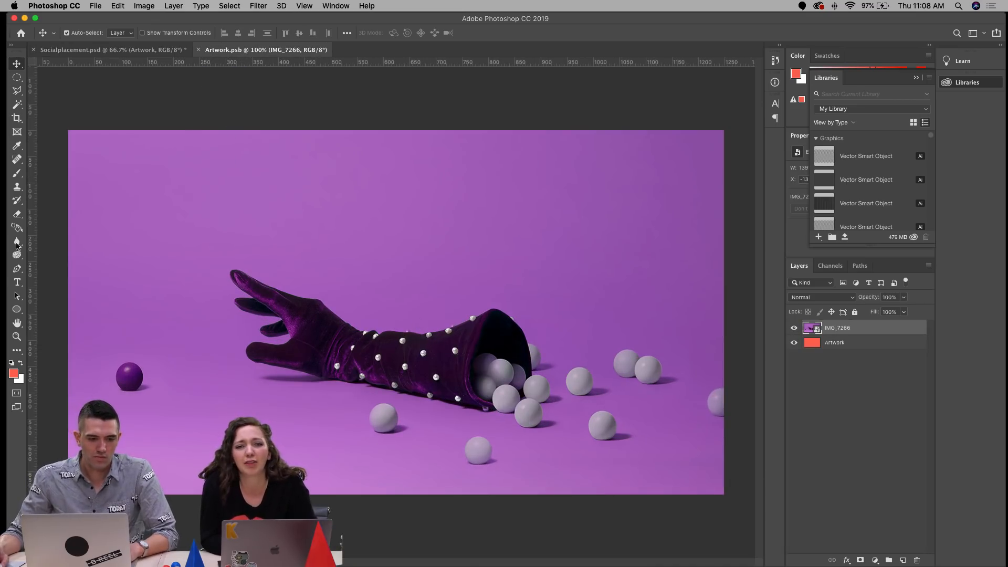
pyautogui.click(17, 336)
pyautogui.keyDown('alt'); pyautogui.click(338, 284); pyautogui.keyUp('alt')
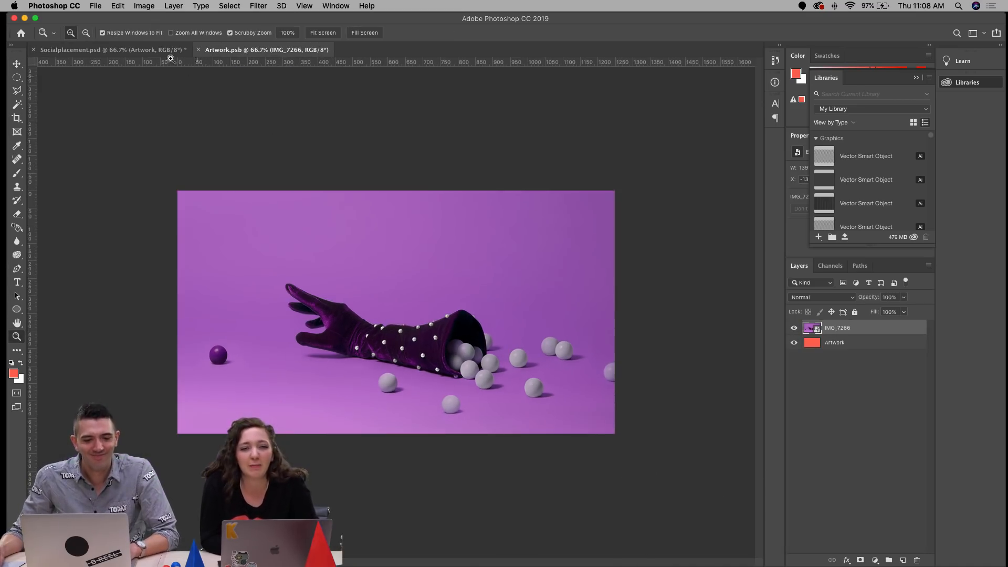
pyautogui.click(105, 50)
pyautogui.click(17, 63)
pyautogui.press('super+r')
pyautogui.moveTo(444, 136); pyautogui.dragTo(343, 137)
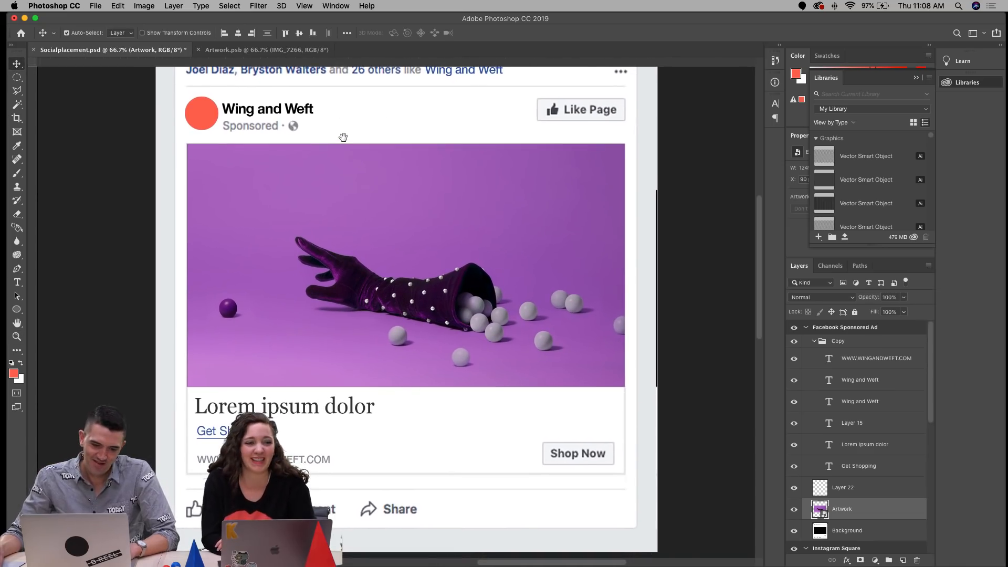
pyautogui.press('super+r')
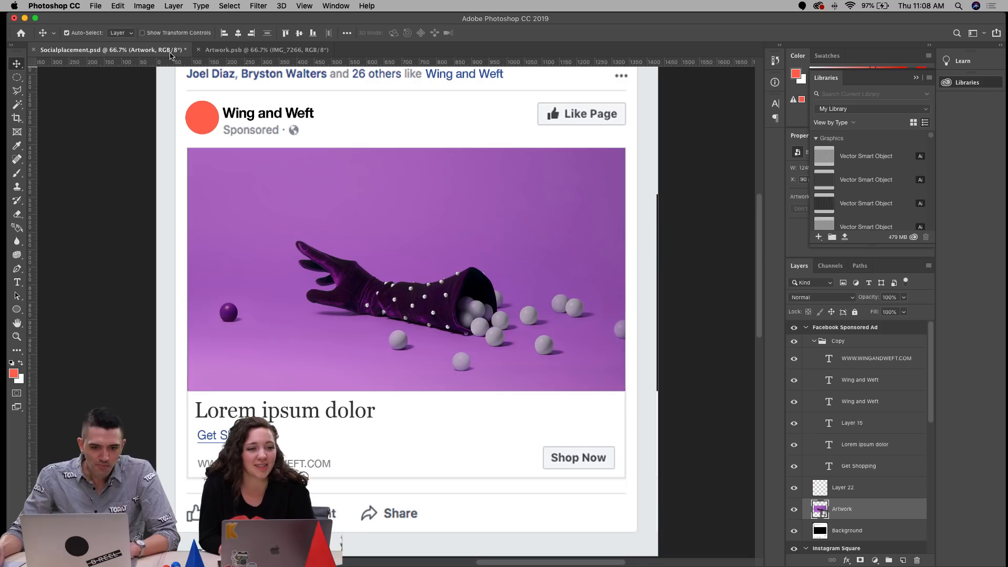
# Step: Duplicate the IMG_7266 layer in the Artwork document, enlarge the copy to about 59% and shift the glove to the right
pyautogui.click(218, 51)
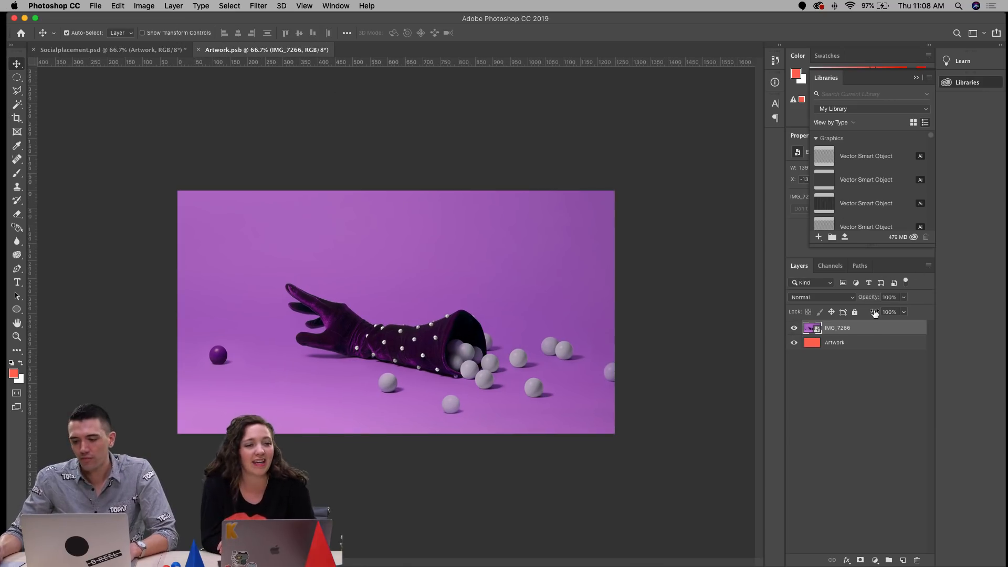
pyautogui.press('super+j')
pyautogui.press('super+t')
pyautogui.moveTo(620, 124); pyautogui.dragTo(717, 49)
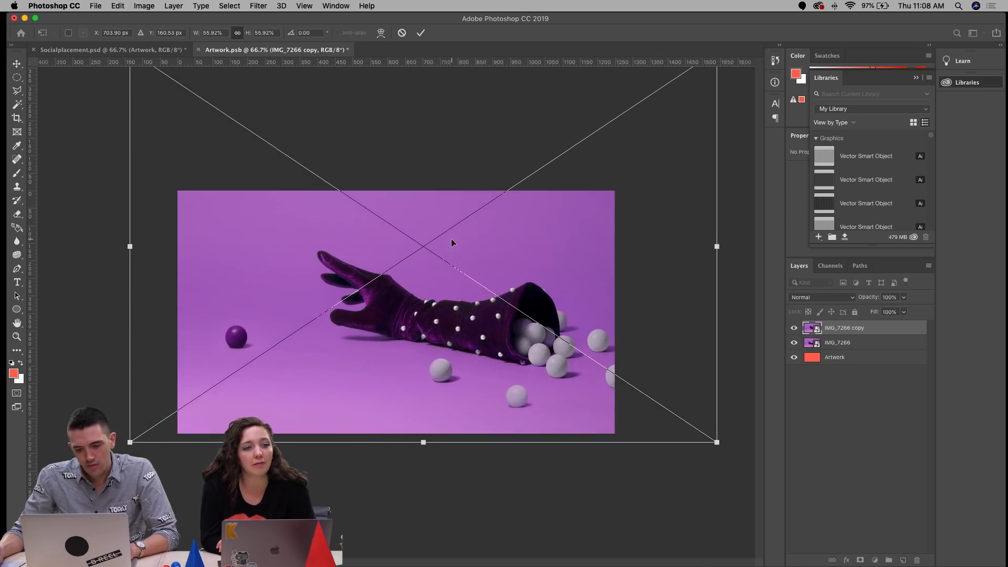
pyautogui.moveTo(452, 239); pyautogui.dragTo(455, 253)
pyautogui.moveTo(130, 455); pyautogui.dragTo(118, 463)
pyautogui.moveTo(304, 408); pyautogui.dragTo(323, 385)
pyautogui.hotkey('shift', 'Down')
pyautogui.hotkey('shift', 'Down')
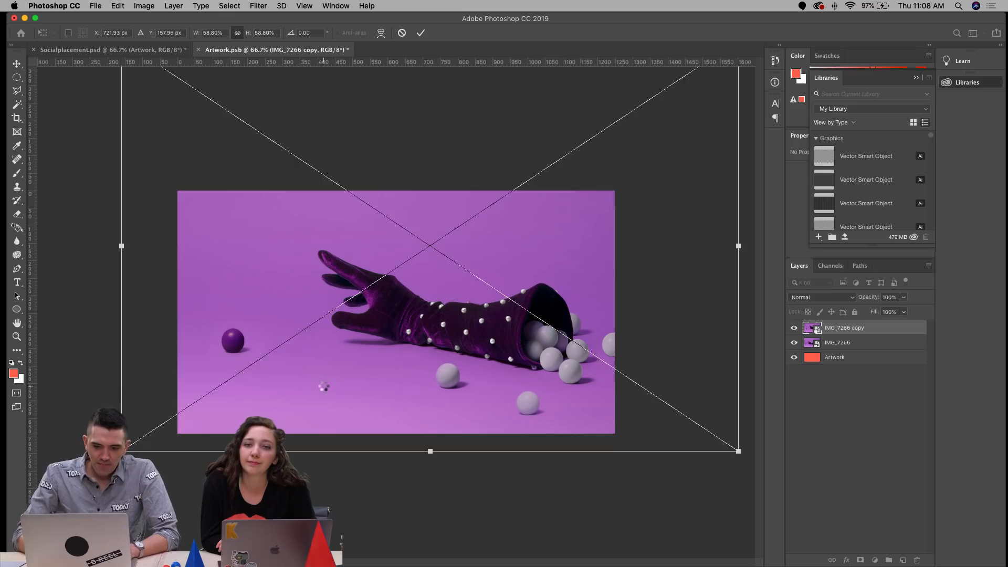
pyautogui.press('Return')
# Step: Hide the enlarged photo copy and try scaling down the original IMG_7266 layer
pyautogui.click(794, 328)
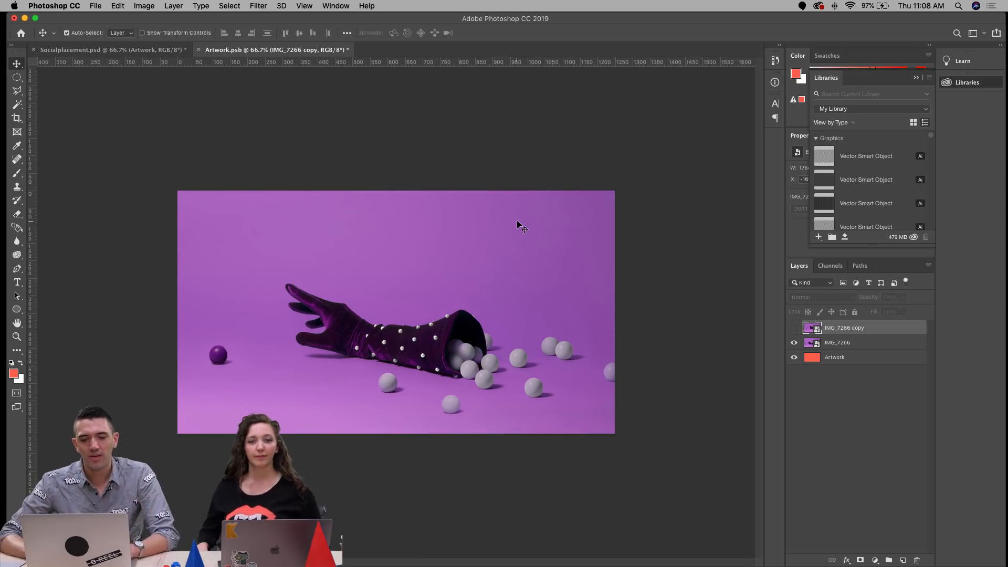
pyautogui.click(834, 342)
pyautogui.hotkey('ctrl', 't')
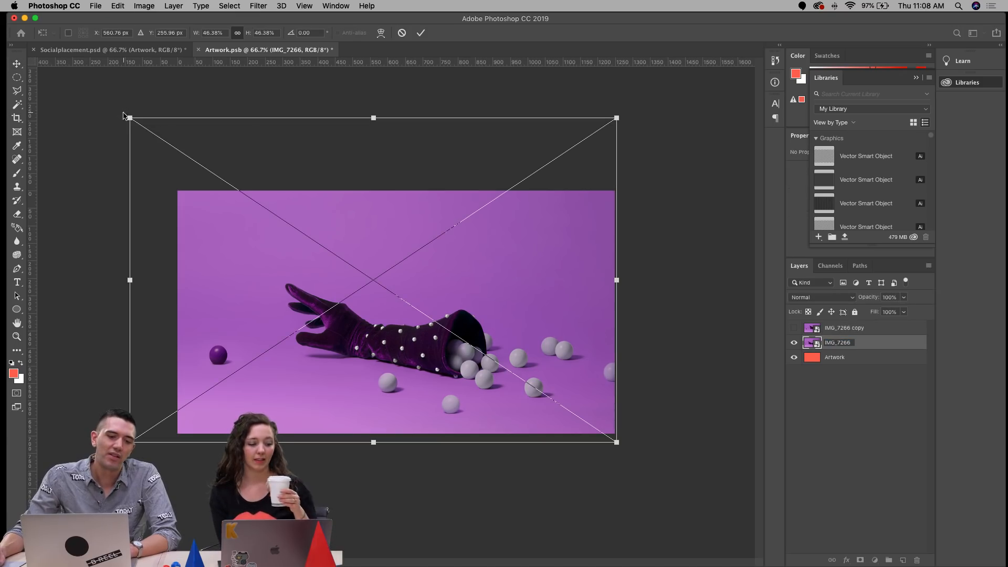
pyautogui.moveTo(130, 117); pyautogui.dragTo(184, 168)
pyautogui.hotkey('ctrl', 'z')
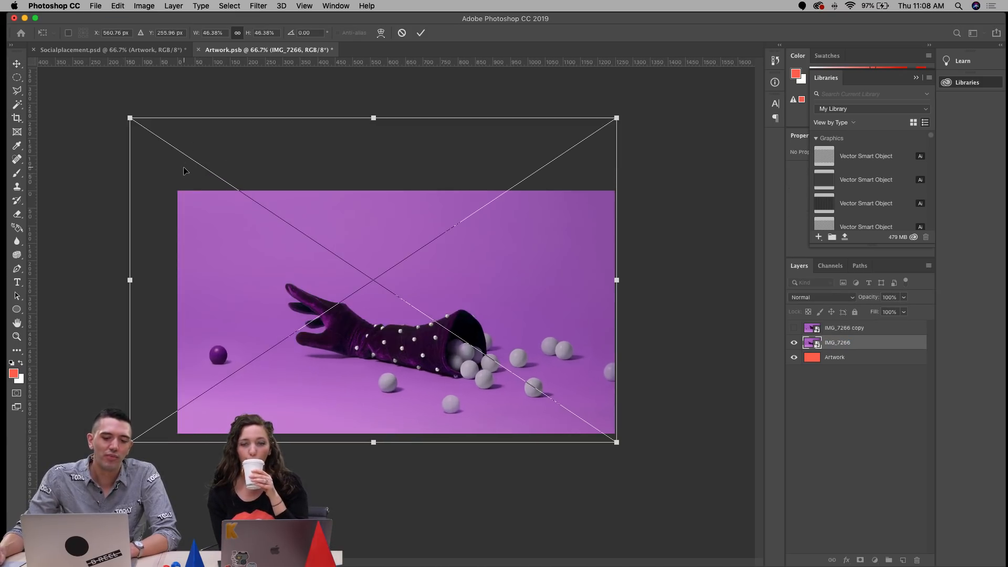
pyautogui.press('Escape')
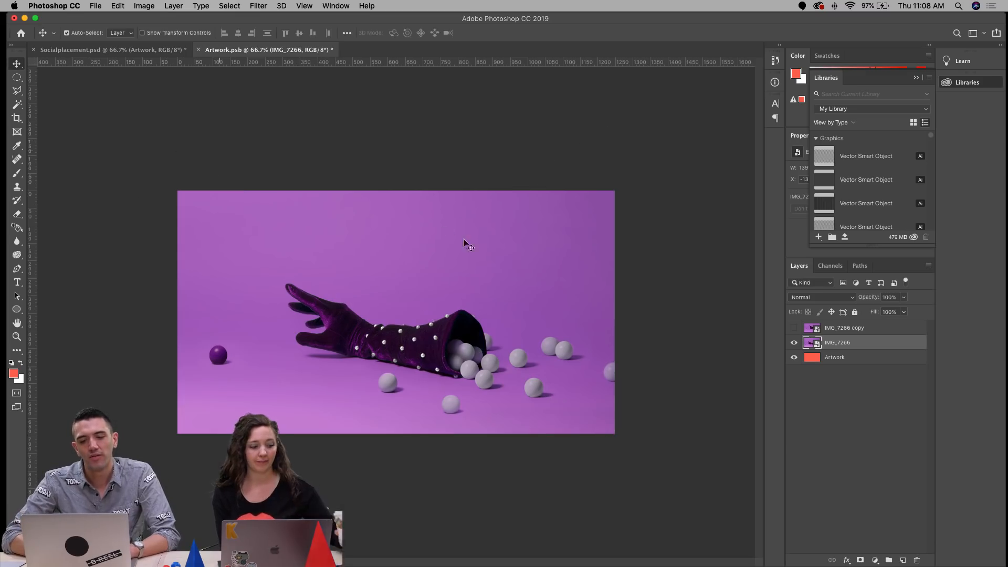
# Step: Examine the Facebook ad in Socialplacement.psd at a reduced zoom to judge the size of the glove
pyautogui.click(113, 50)
pyautogui.hscroll(3, 489, 232)
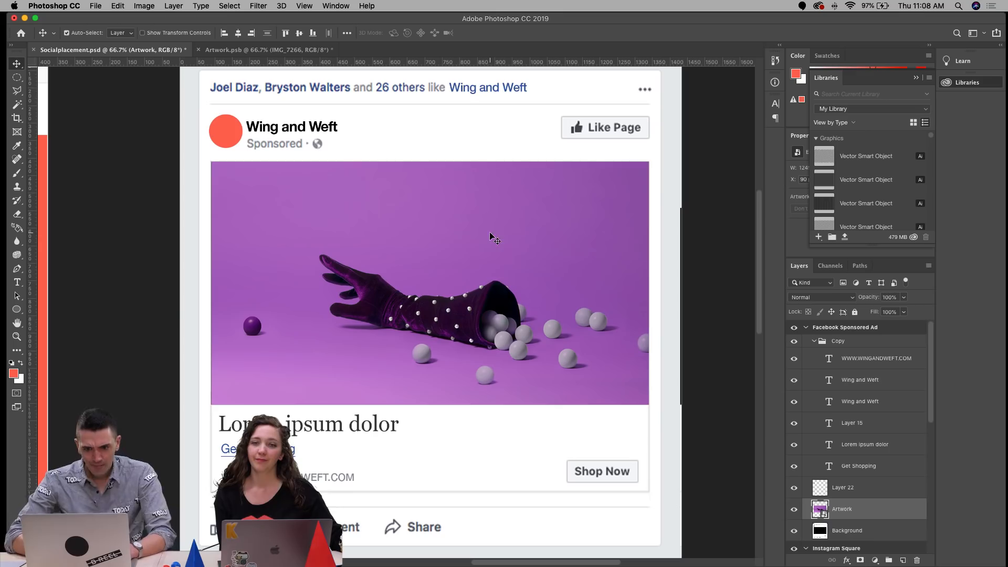
pyautogui.click(16, 337)
pyautogui.keyDown('alt'); pyautogui.click(355, 320); pyautogui.keyUp('alt')
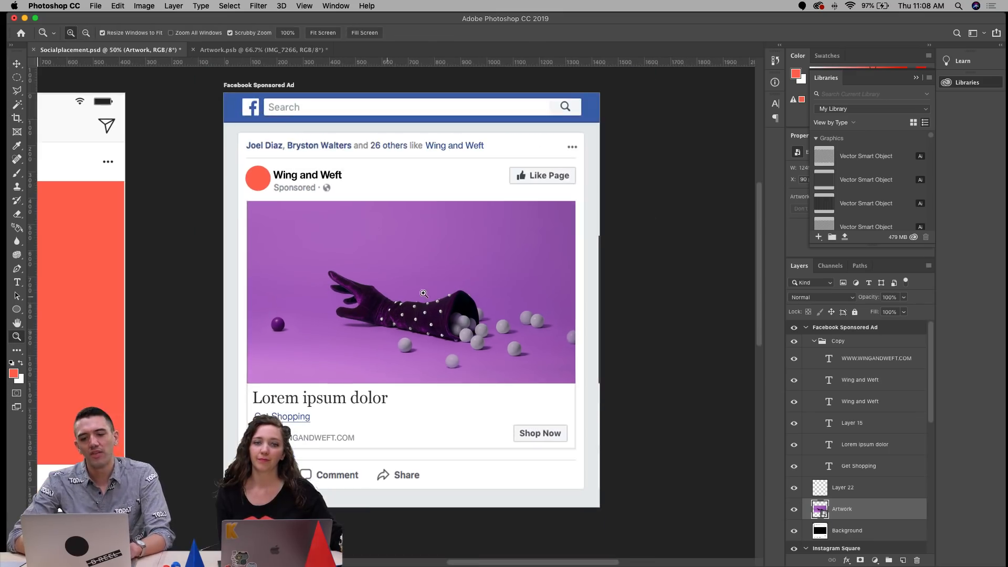
pyautogui.keyDown('alt'); pyautogui.click(426, 293); pyautogui.keyUp('alt')
pyautogui.click(230, 33)
# Step: Show the enlarged photo copy again in the Artwork document and try enlarging the original IMG_7266 layer
pyautogui.click(268, 50)
pyautogui.click(794, 328)
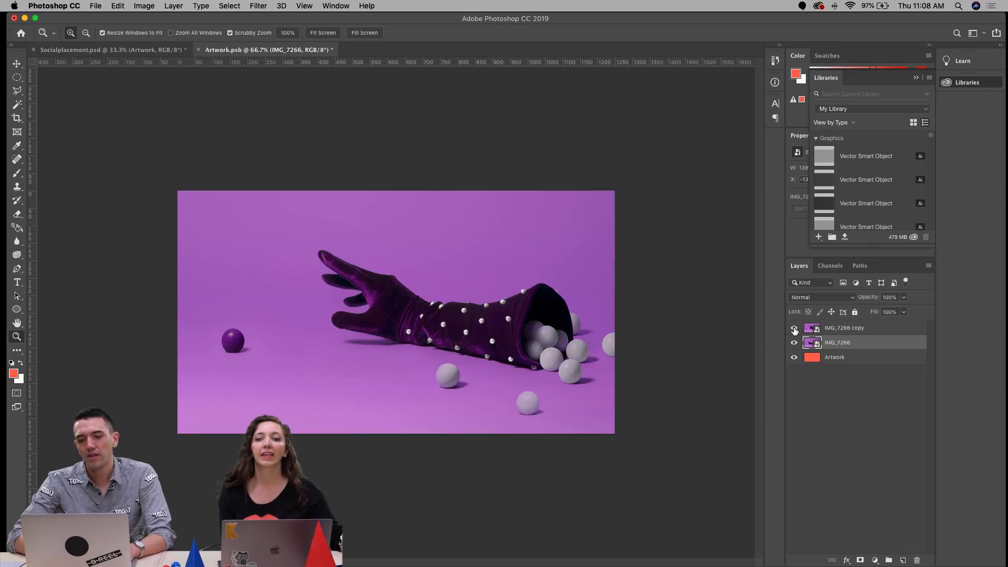
pyautogui.press('super+t')
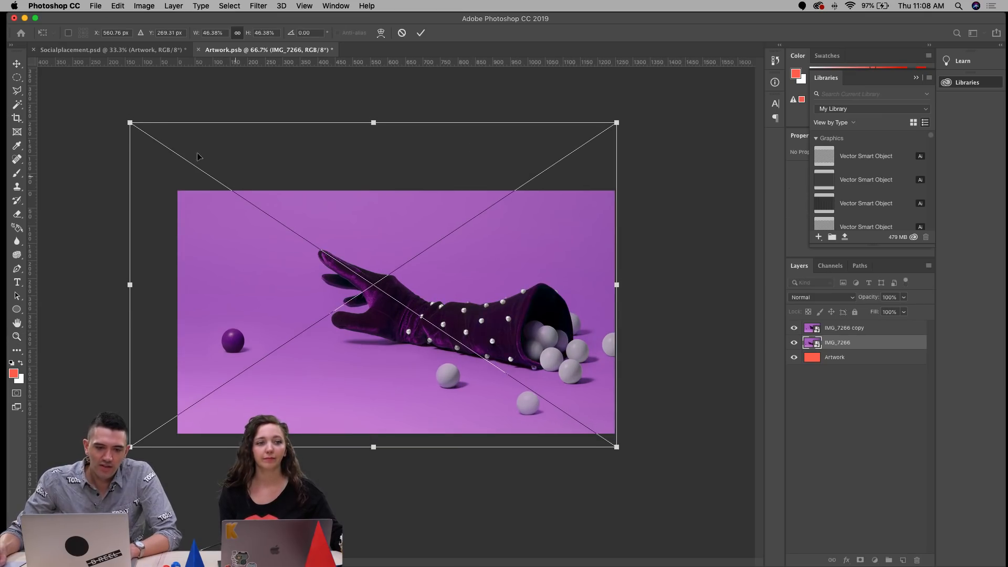
pyautogui.moveTo(131, 123); pyautogui.dragTo(115, 111)
pyautogui.press('super+z')
pyautogui.press('Return')
pyautogui.press('z')
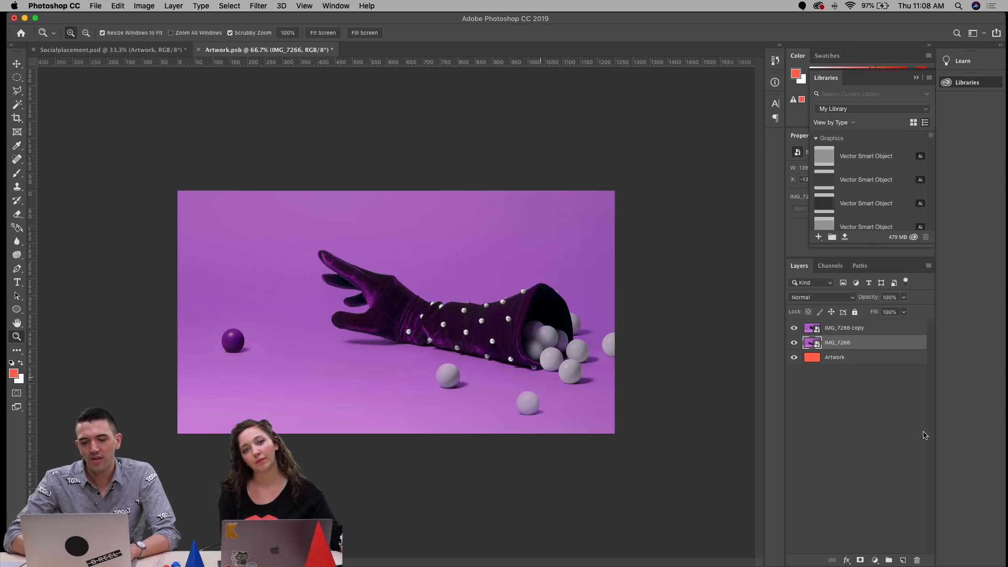
# Step: Enlarge the IMG_7266 copy layer to about 61%, nudge it slightly up and to the left, and save the artwork
pyautogui.click(837, 333)
pyautogui.press('super+t')
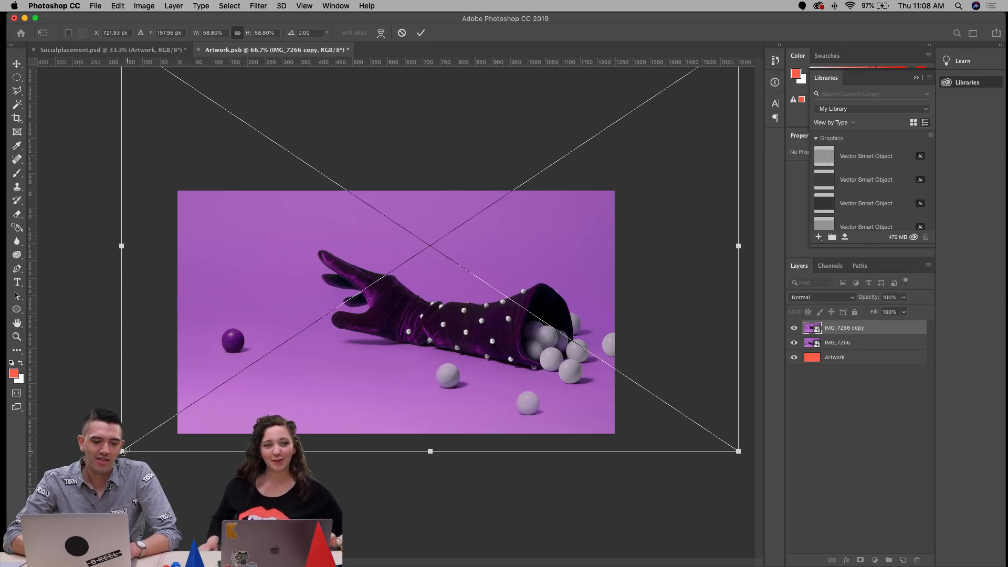
pyautogui.moveTo(122, 451); pyautogui.dragTo(112, 460)
pyautogui.hotkey('shift', 'Left')
pyautogui.hotkey('shift', 'Left')
pyautogui.hotkey('shift', 'Down')
pyautogui.hotkey('shift', 'Right')
pyautogui.hotkey('shift', 'Up')
pyautogui.hotkey('shift', 'Up')
pyautogui.hotkey('shift', 'Left')
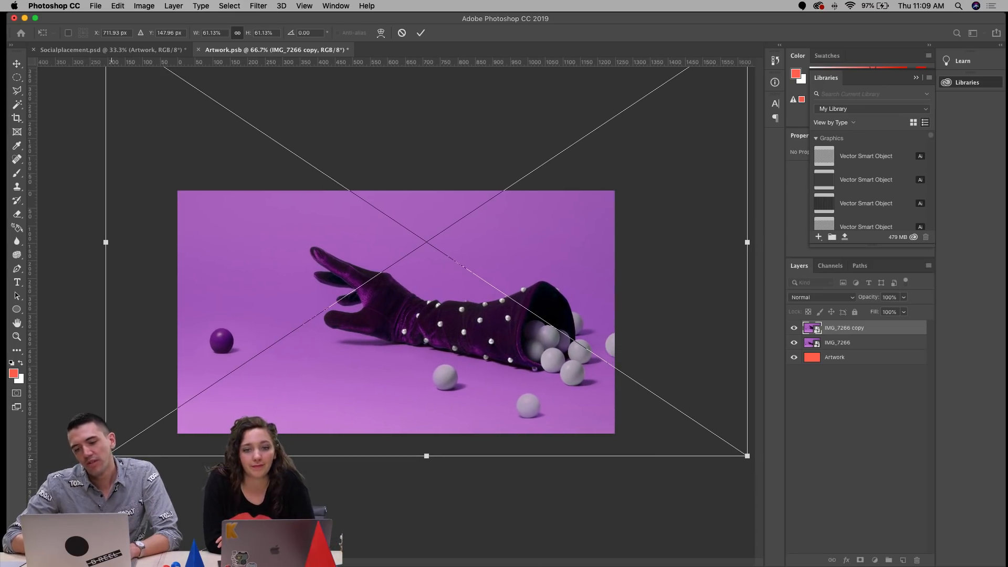
pyautogui.press('Return')
pyautogui.press('z')
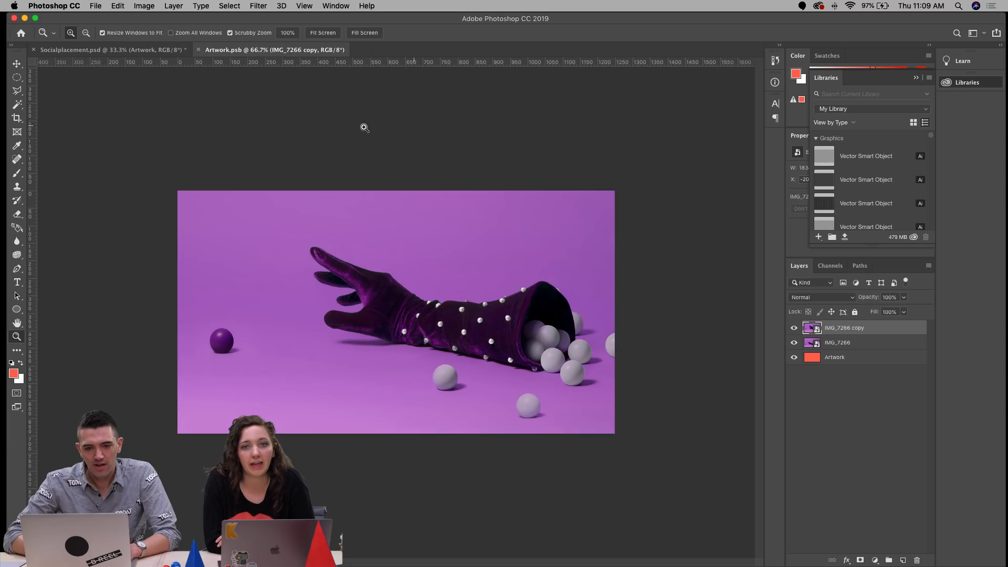
# Step: Return to Socialplacement.psd to check the updated Facebook ad and take a closer view of the Instagram Square artboard
pyautogui.click(170, 52)
pyautogui.hscroll(3, 466, 192)
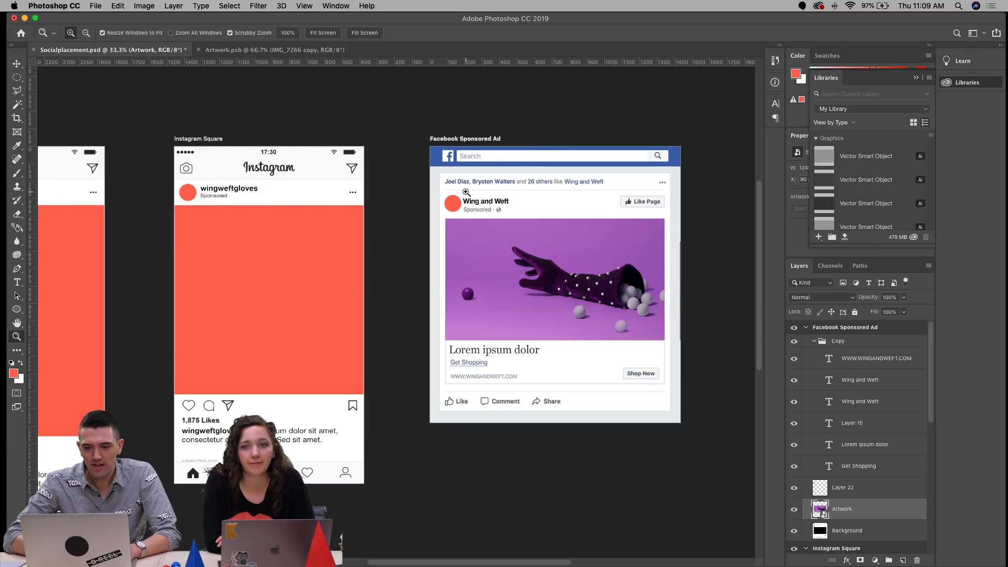
pyautogui.hscroll(1, 467, 192)
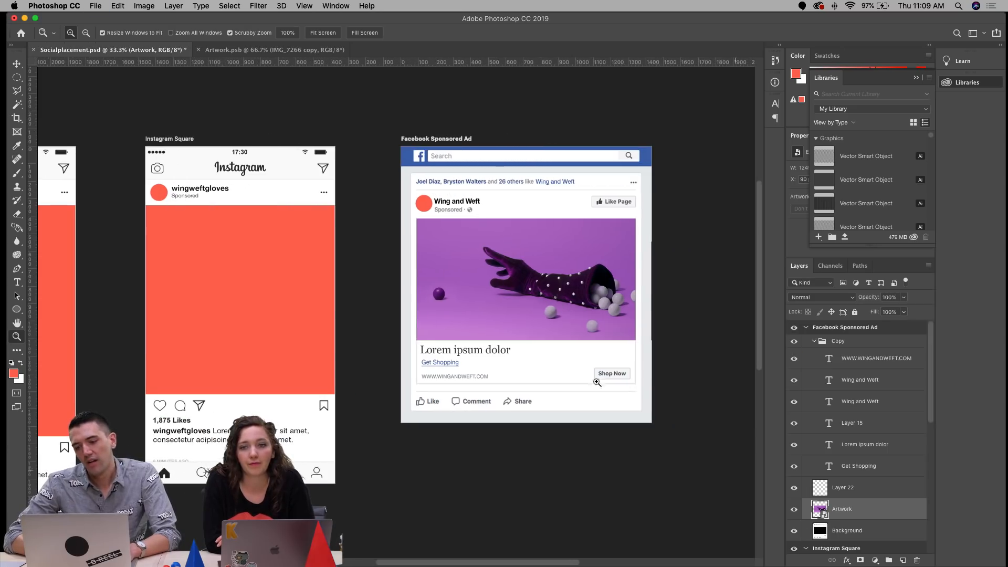
pyautogui.click(192, 244)
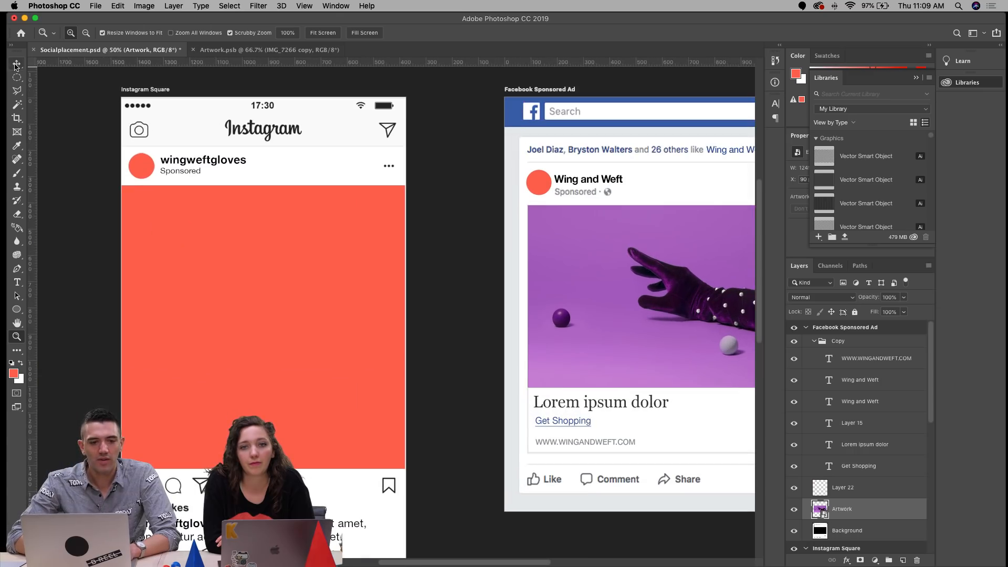
# Step: Open the Instagram Square image smart object and copy the IMG_7266 copy layer from Artwork.psb into it, positioned to cover the canvas
pyautogui.click(16, 64)
pyautogui.click(312, 315)
pyautogui.doubleClick(818, 542)
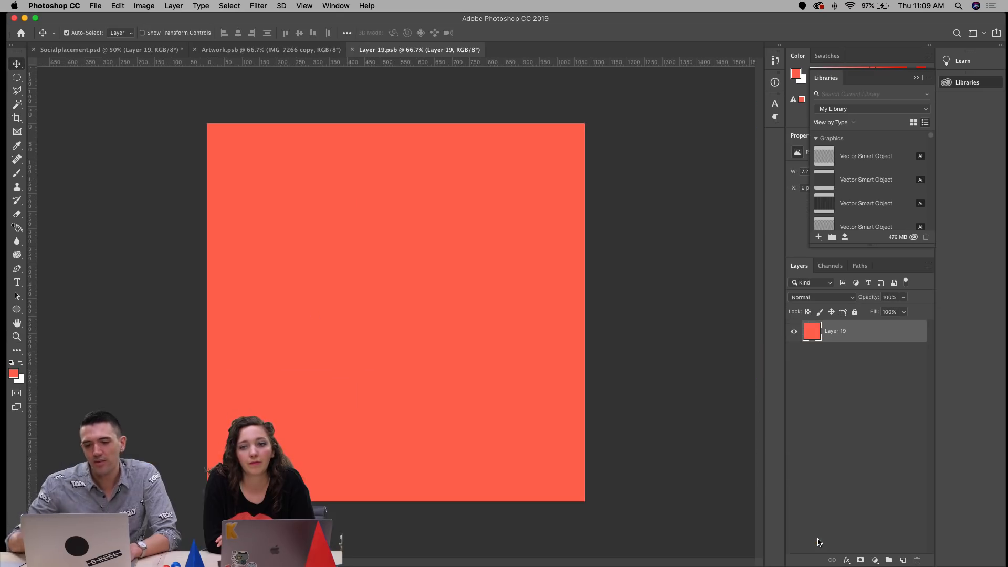
pyautogui.moveTo(318, 50); pyautogui.dragTo(212, 144)
pyautogui.moveTo(847, 336); pyautogui.dragTo(593, 278)
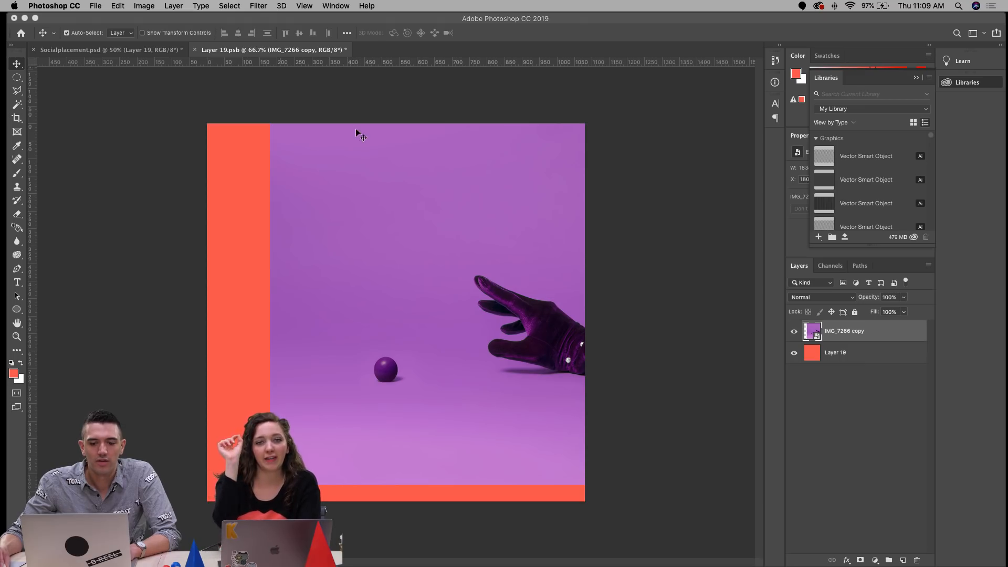
pyautogui.moveTo(520, 271); pyautogui.dragTo(397, 289)
pyautogui.moveTo(179, 16); pyautogui.dragTo(466, 71)
pyautogui.moveTo(180, 150); pyautogui.dragTo(96, 4)
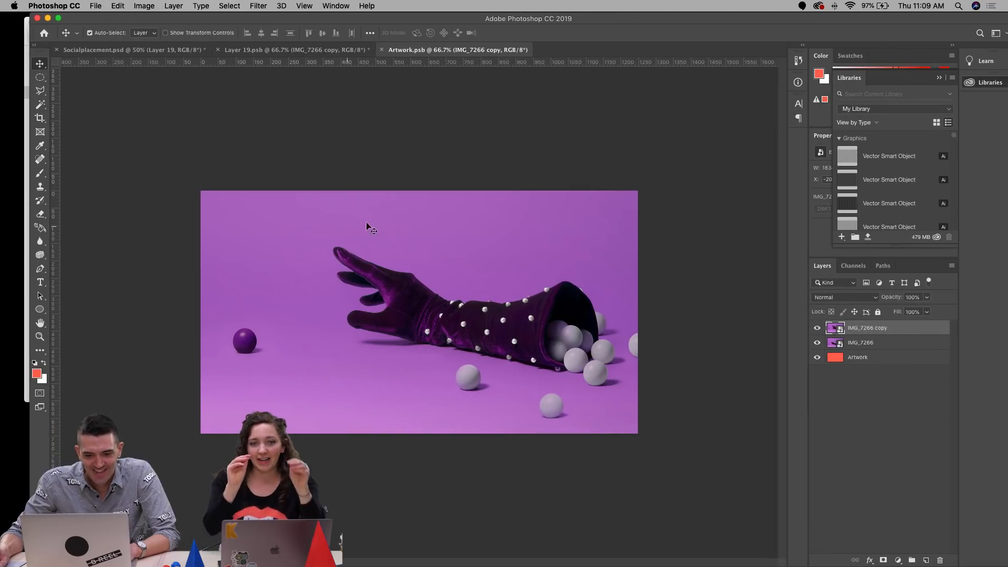
pyautogui.click(315, 50)
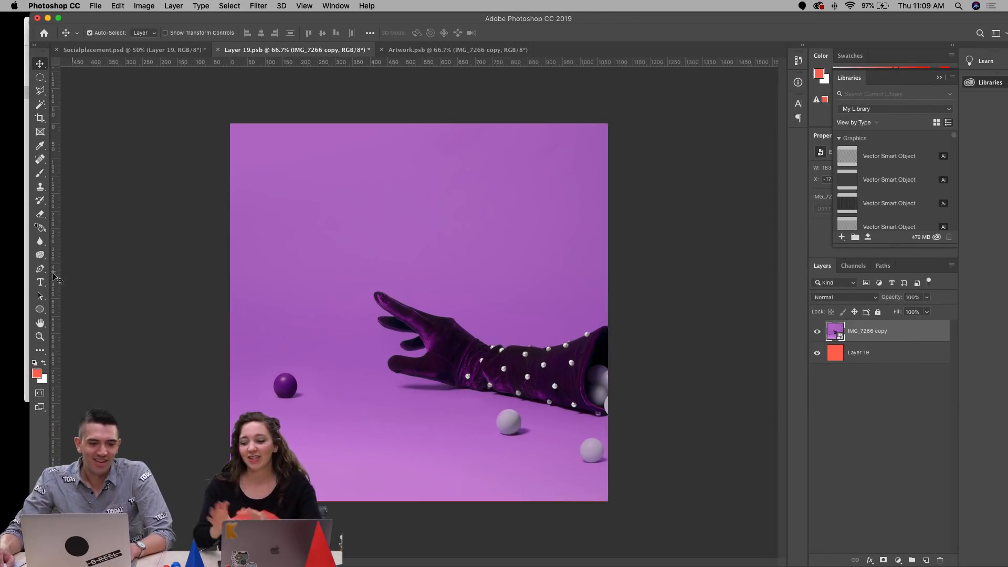
# Step: Scale the IMG_7266 copy layer up to about 82% and reposition it so the glove enters from the canvas's right side
pyautogui.click(44, 338)
pyautogui.keyDown('alt'); pyautogui.click(417, 304); pyautogui.keyUp('alt')
pyautogui.press('super+t')
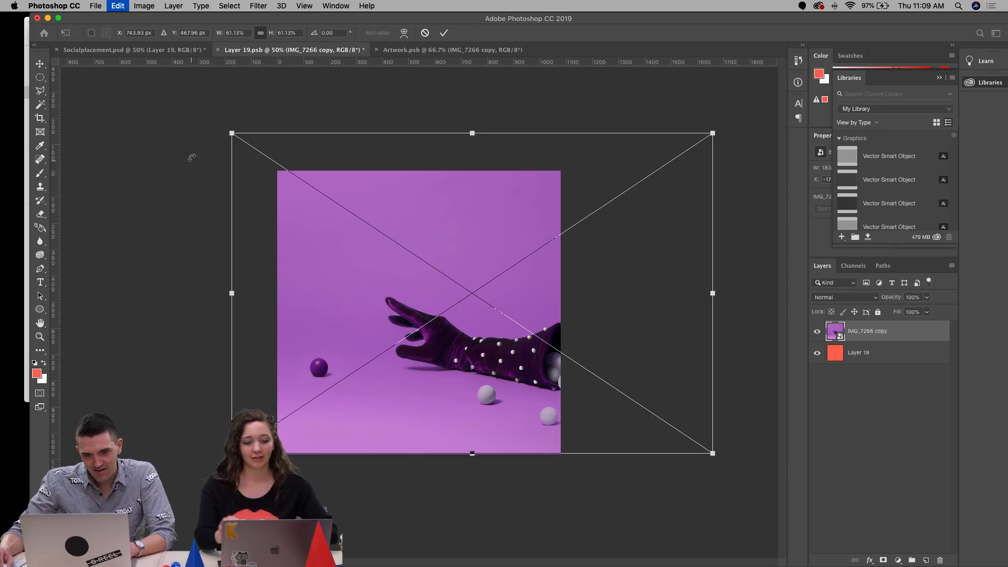
pyautogui.moveTo(231, 134); pyautogui.dragTo(160, 113)
pyautogui.moveTo(557, 319); pyautogui.dragTo(601, 296)
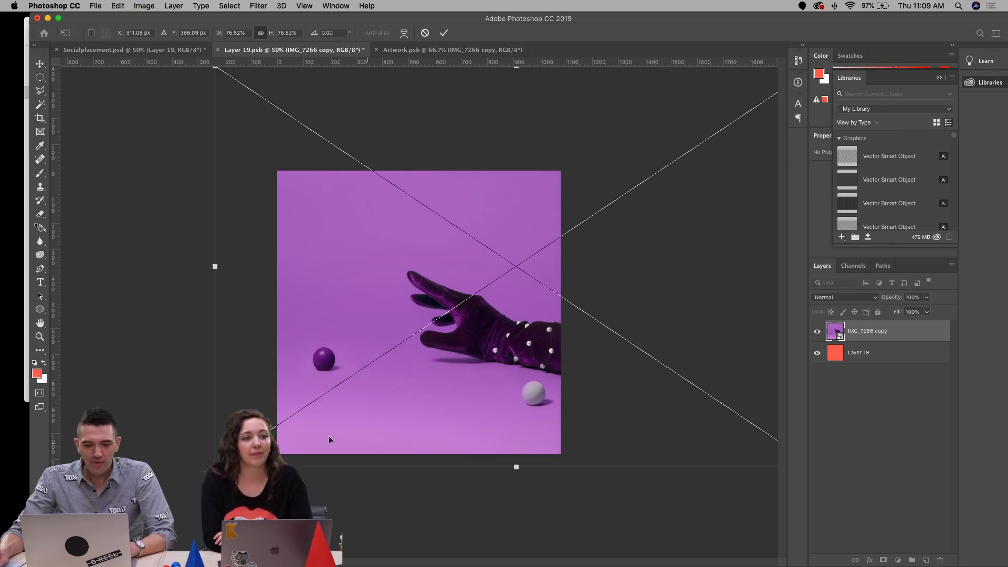
pyautogui.moveTo(215, 467); pyautogui.dragTo(194, 481)
pyautogui.moveTo(430, 360); pyautogui.dragTo(429, 351)
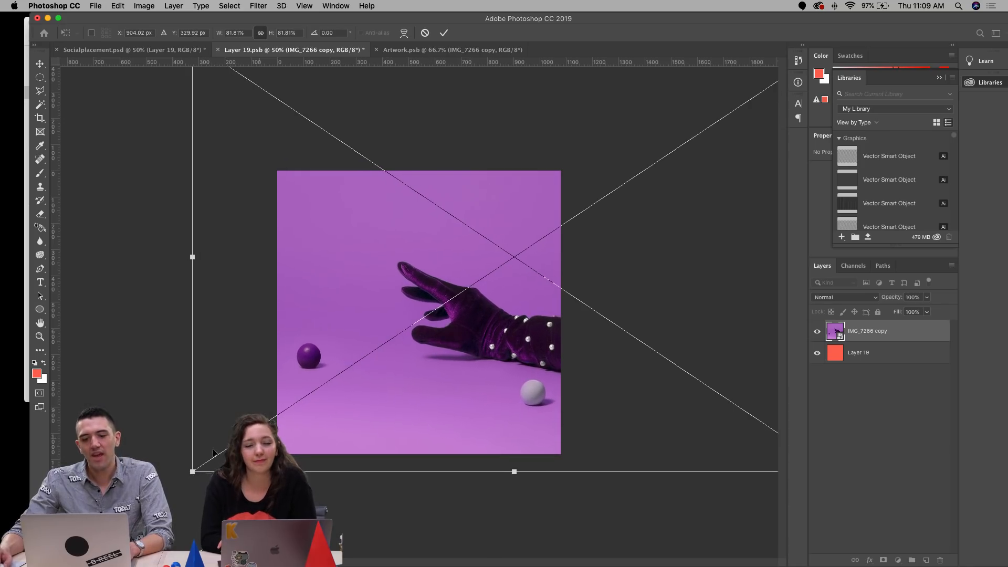
# Step: Try smaller sizes for the glove photo, down to about 48%, repositioning it within the square canvas
pyautogui.moveTo(192, 472); pyautogui.dragTo(214, 457)
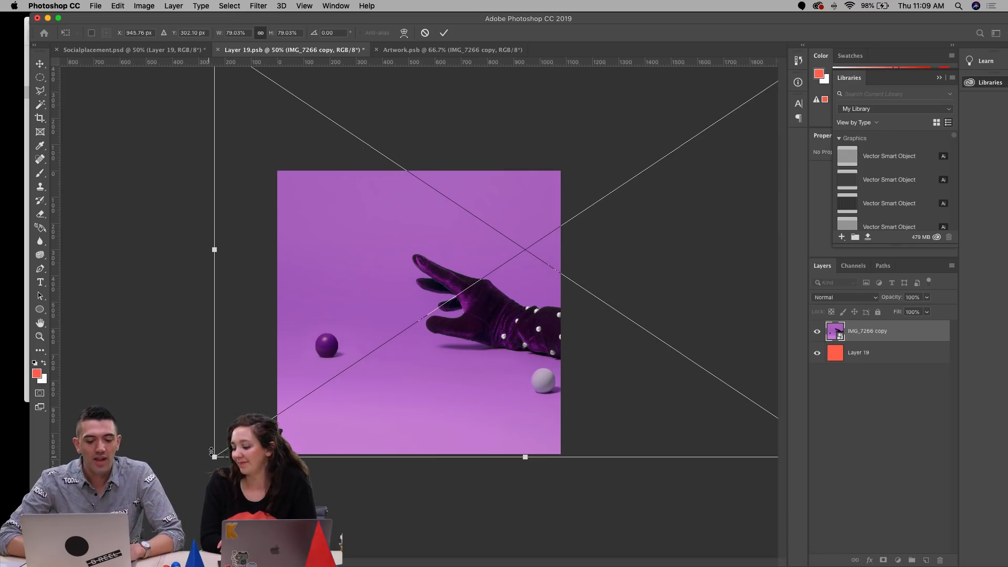
pyautogui.moveTo(215, 456); pyautogui.dragTo(244, 435)
pyautogui.moveTo(354, 379); pyautogui.dragTo(335, 396)
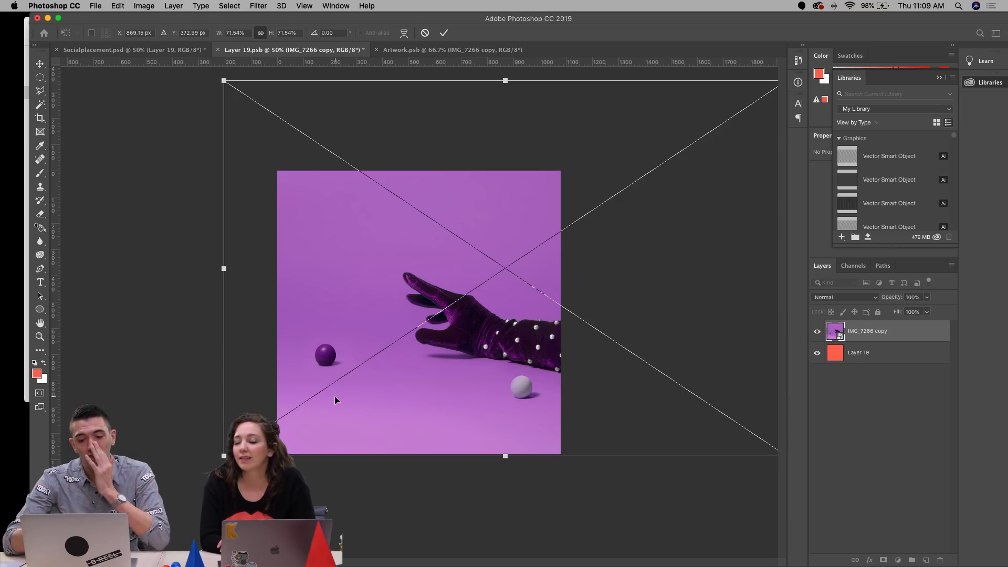
pyautogui.moveTo(221, 460); pyautogui.dragTo(314, 394)
pyautogui.moveTo(414, 342); pyautogui.dragTo(345, 370)
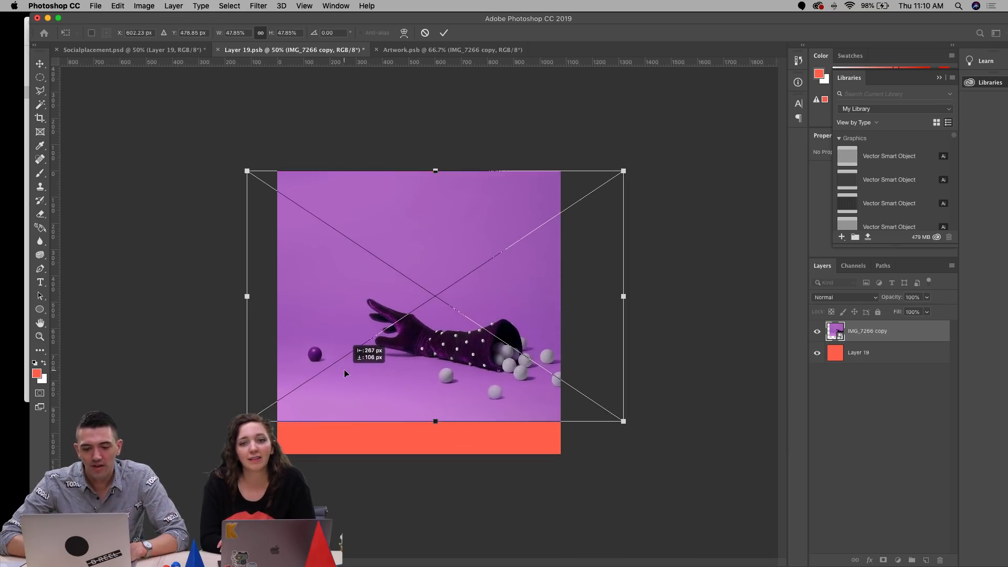
# Step: Enlarge the glove photo to about 2497 px wide, reposition it to fill the square, apply the transform, then save and close the smart object
pyautogui.moveTo(246, 421); pyautogui.dragTo(116, 508)
pyautogui.moveTo(273, 376); pyautogui.dragTo(360, 326)
pyautogui.moveTo(207, 460); pyautogui.dragTo(194, 470)
pyautogui.moveTo(288, 365); pyautogui.dragTo(298, 358)
pyautogui.press('Return')
pyautogui.press('super+s')
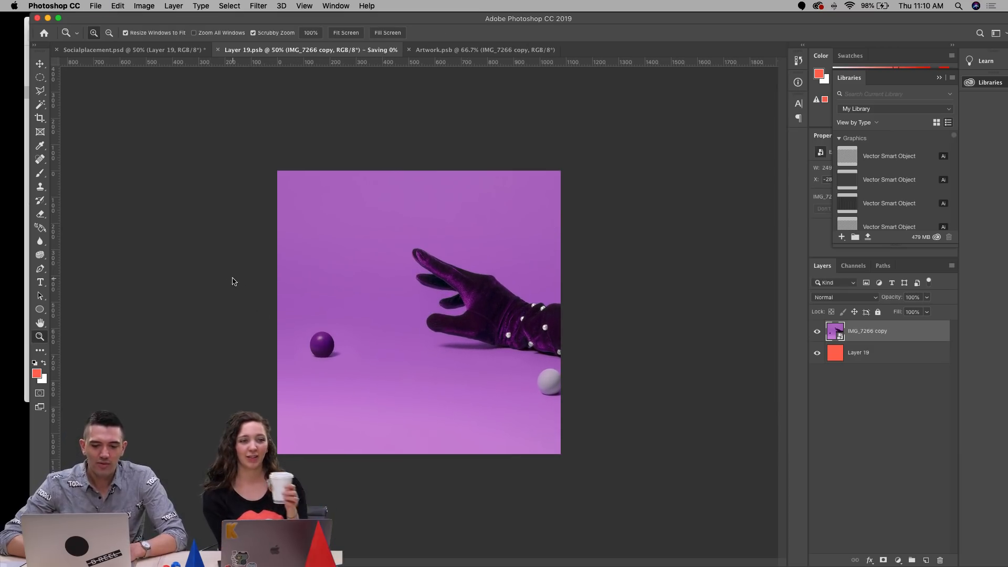
pyautogui.press('super+w')
# Step: Review the updated glove photo on the Instagram Square artboard in Socialplacement.psd beside the Facebook ad
pyautogui.click(132, 49)
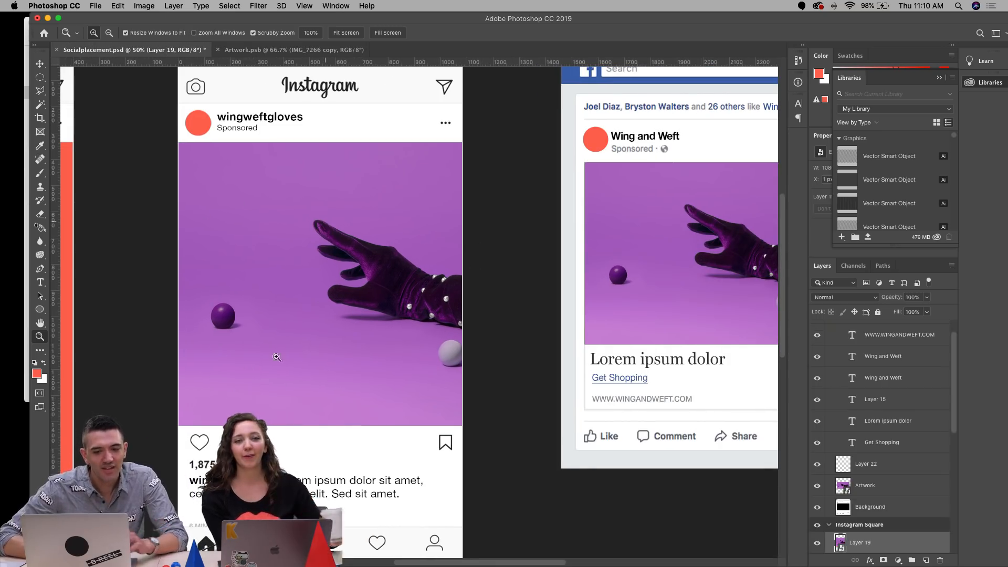
pyautogui.hscroll(10, 448, 326)
pyautogui.hscroll(-5, 420, 253)
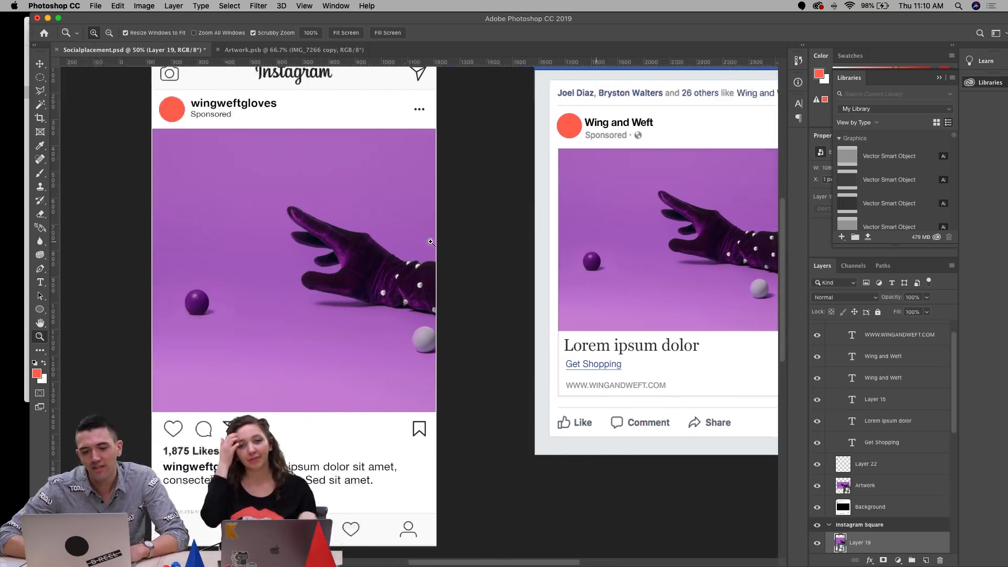
pyautogui.click(39, 64)
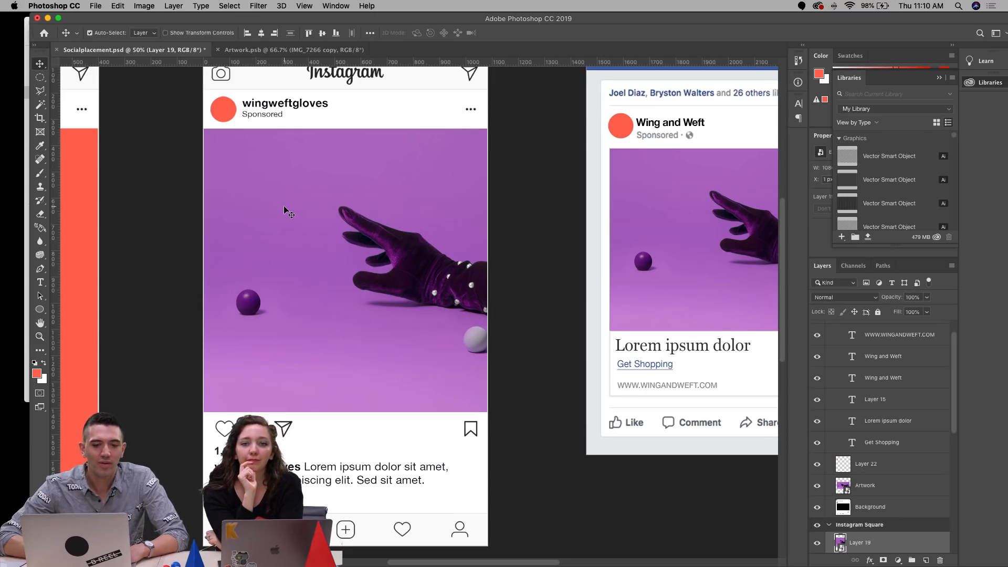
pyautogui.hscroll(2, 284, 209)
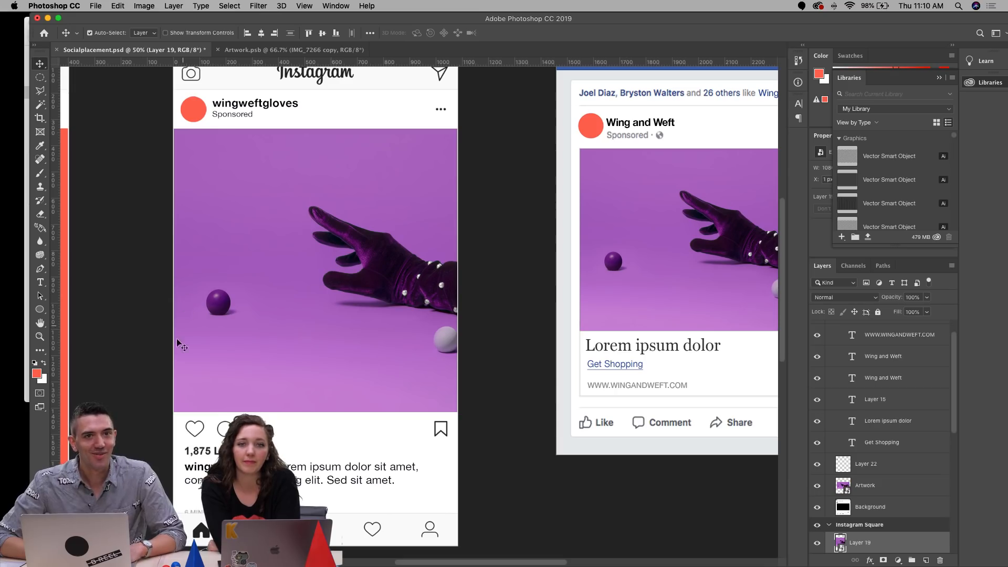
pyautogui.scroll(-3, 148, 333)
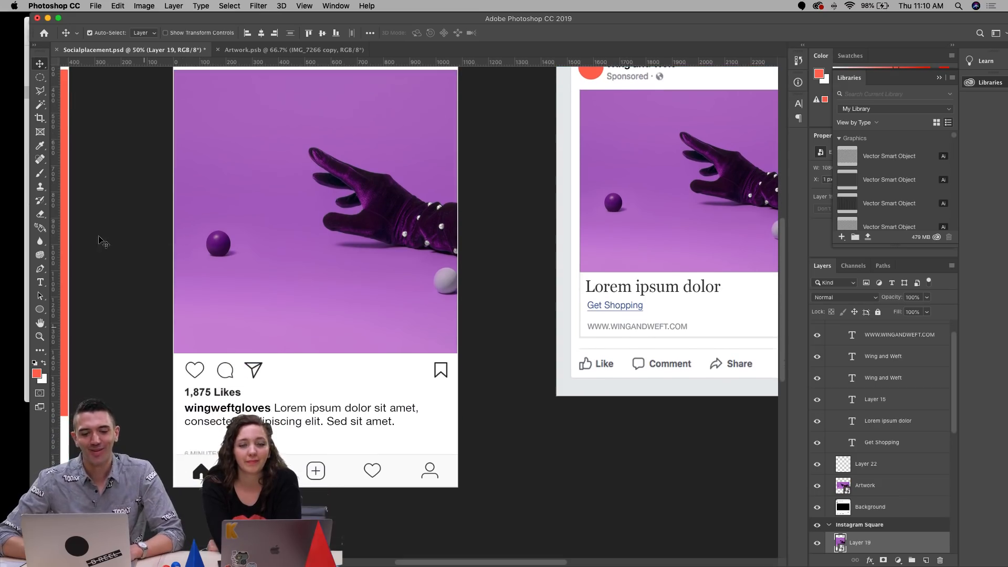
pyautogui.scroll(3, 237, 185)
pyautogui.hscroll(2, 238, 185)
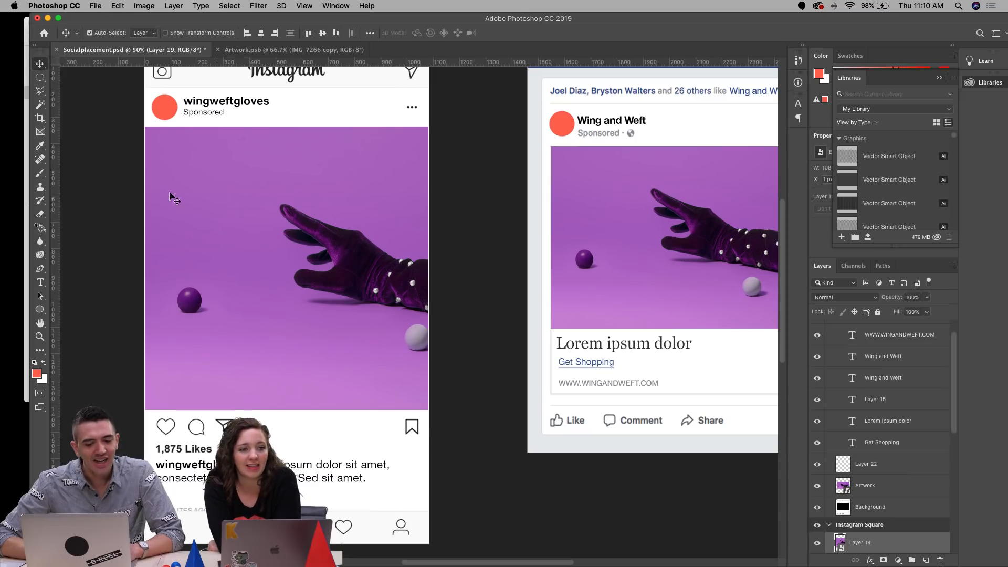
# Step: Sample the photo's purple background and fill a new layer with it, clipped to the Instagram Square profile circle
pyautogui.click(41, 146)
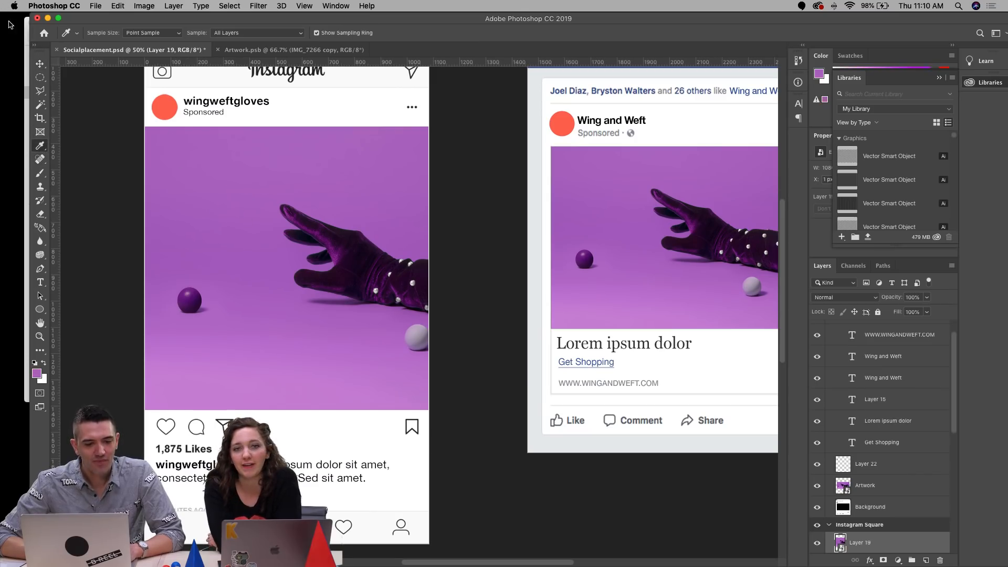
pyautogui.click(42, 63)
pyautogui.click(171, 108)
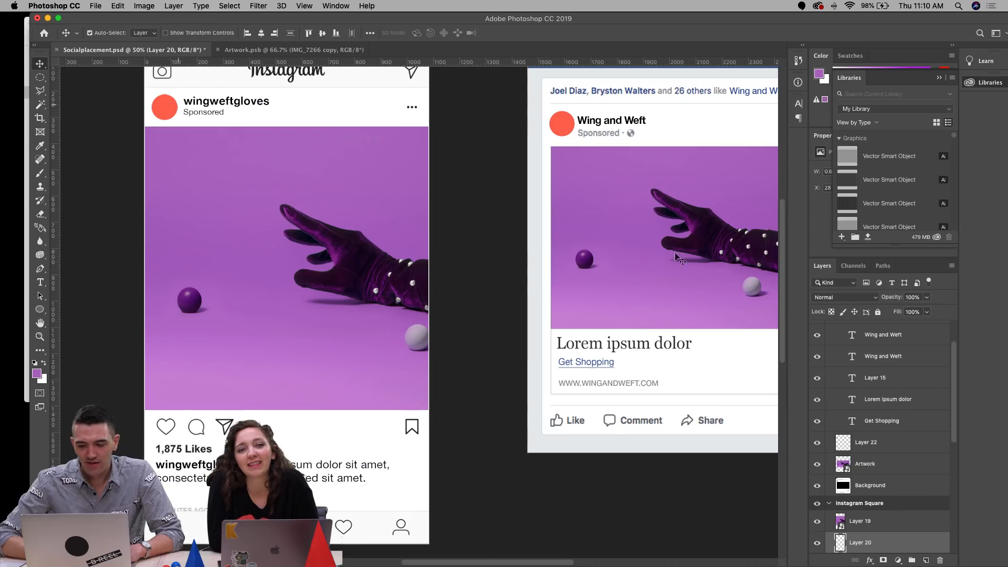
pyautogui.scroll(-3, 913, 478)
pyautogui.click(926, 561)
pyautogui.keyDown('alt'); pyautogui.click(916, 496); pyautogui.keyUp('alt')
pyautogui.hotkey('alt', 'BackSpace')
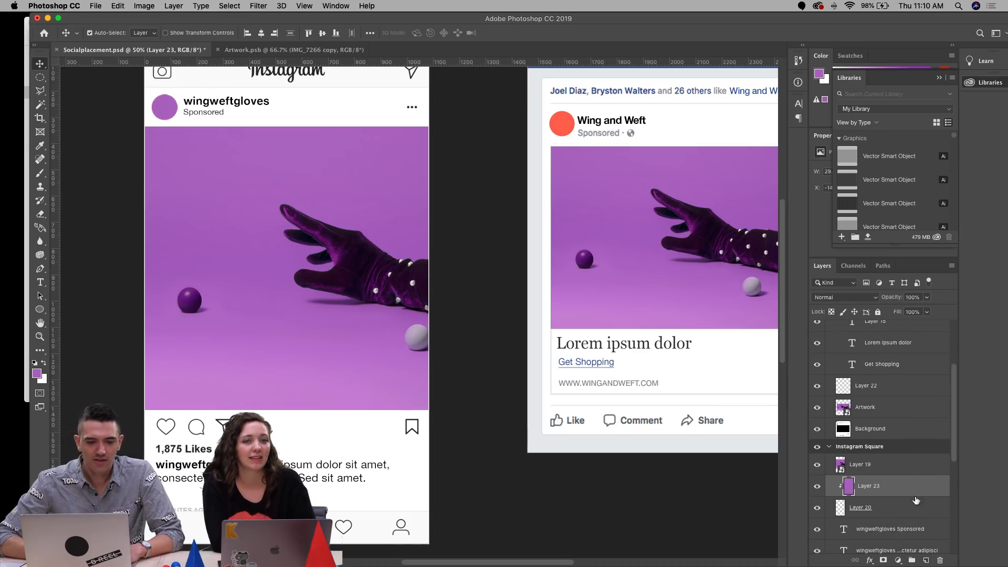
# Step: Recolor the Facebook ad's profile circle with the same purple using a new filled layer clipped to it
pyautogui.scroll(2, 259, 88)
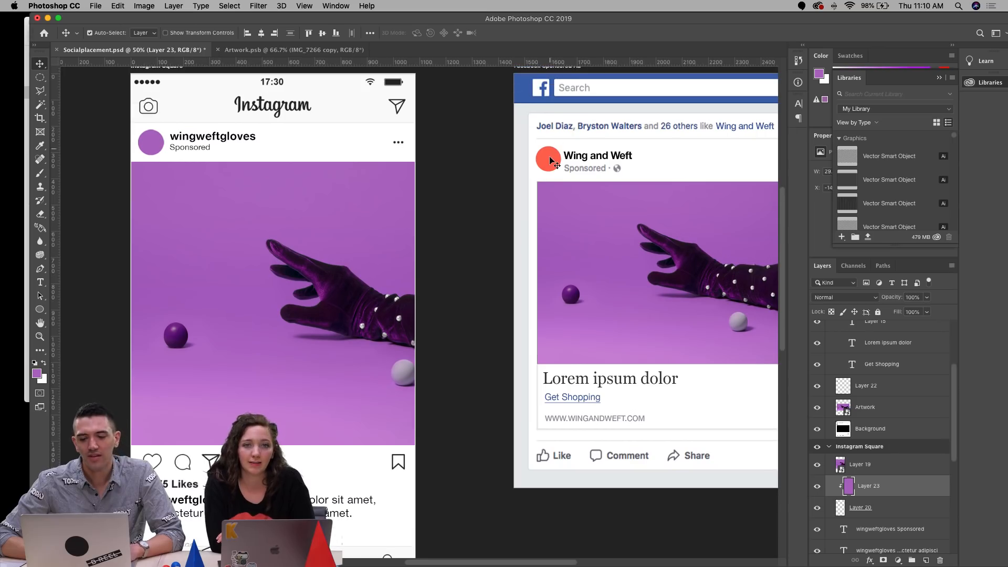
pyautogui.click(549, 152)
pyautogui.click(926, 560)
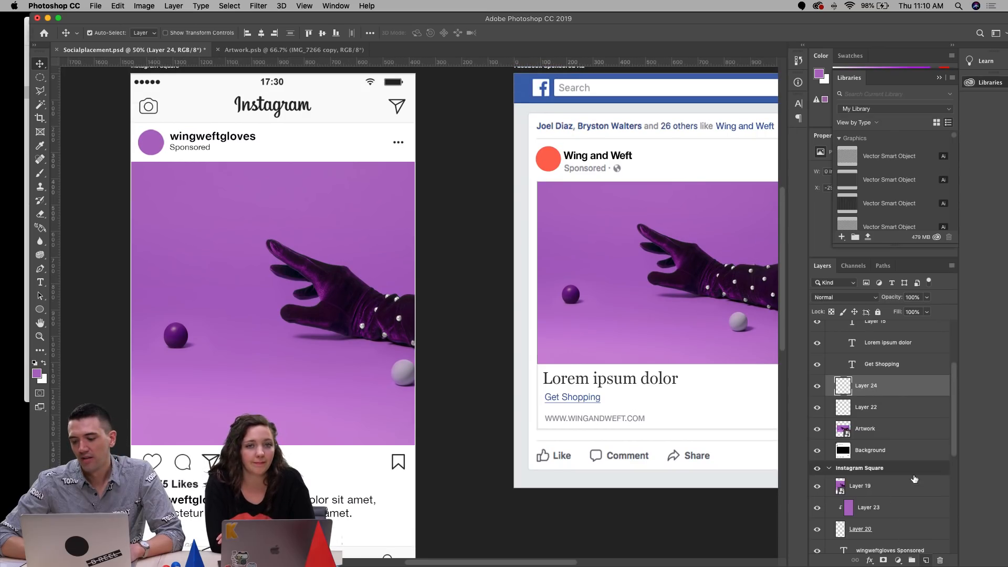
pyautogui.keyDown('alt'); pyautogui.click(889, 396); pyautogui.keyUp('alt')
pyautogui.hotkey('alt', 'BackSpace')
pyautogui.hscroll(1, 414, 292)
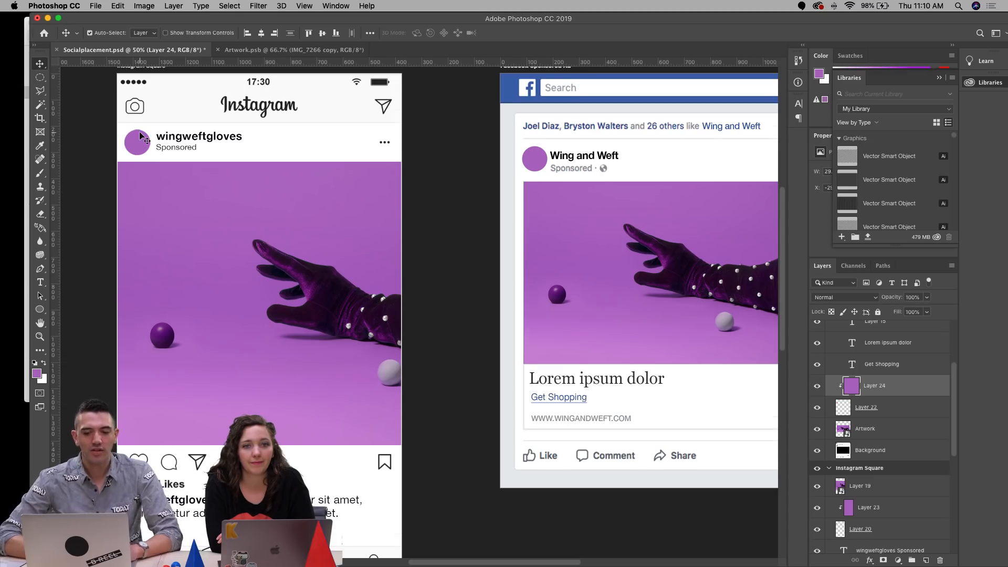
# Step: Save Socialplacement.psd and view all three ad artboards together
pyautogui.scroll(-1, 140, 136)
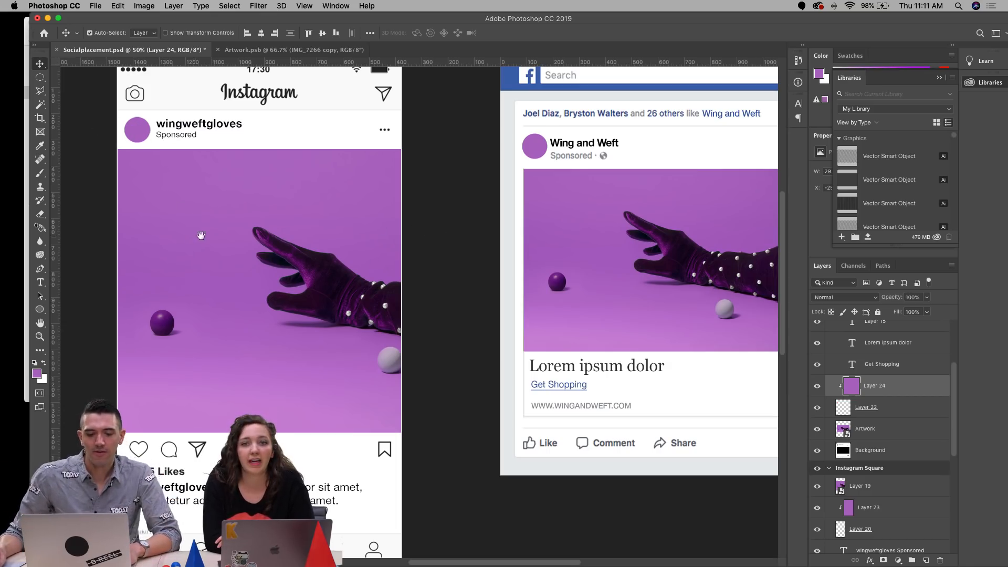
pyautogui.moveTo(198, 234); pyautogui.dragTo(288, 234)
pyautogui.press('super+s')
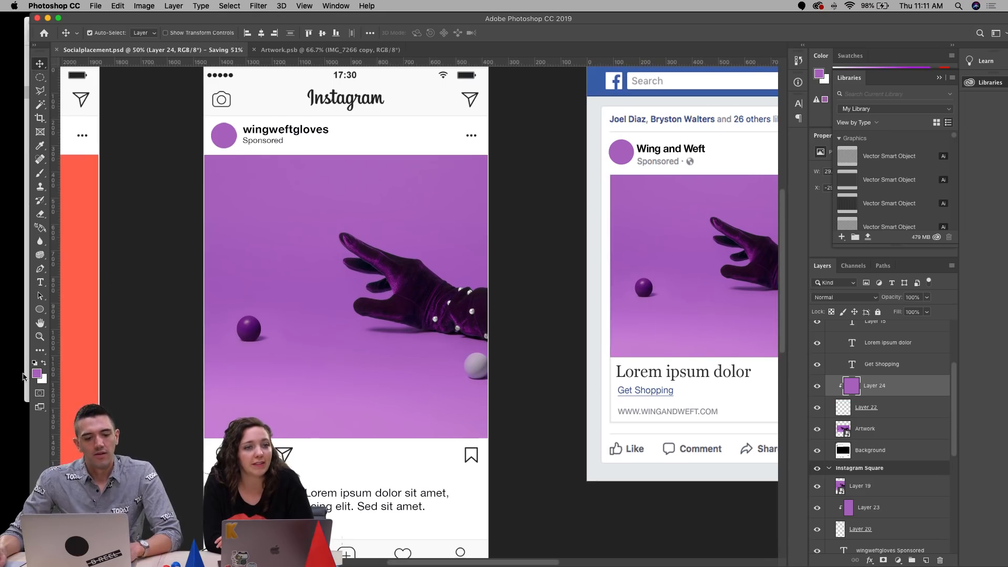
pyautogui.click(40, 337)
pyautogui.keyDown('alt'); pyautogui.click(364, 332); pyautogui.keyUp('alt')
pyautogui.keyDown('alt'); pyautogui.click(369, 327); pyautogui.keyUp('alt')
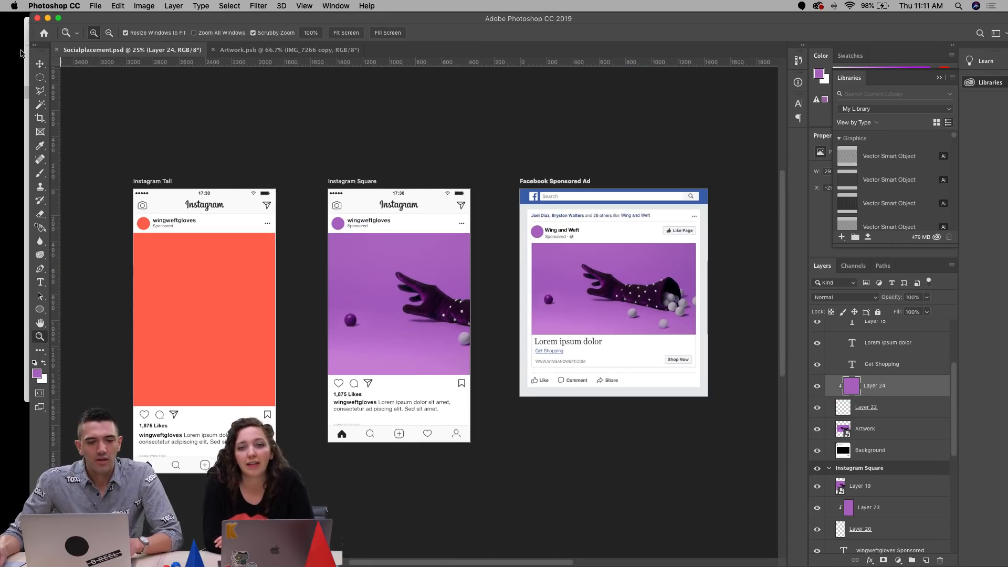
# Step: Duplicate the Instagram Square artboard directly below the original and deselect it
pyautogui.press('v')
pyautogui.click(339, 184)
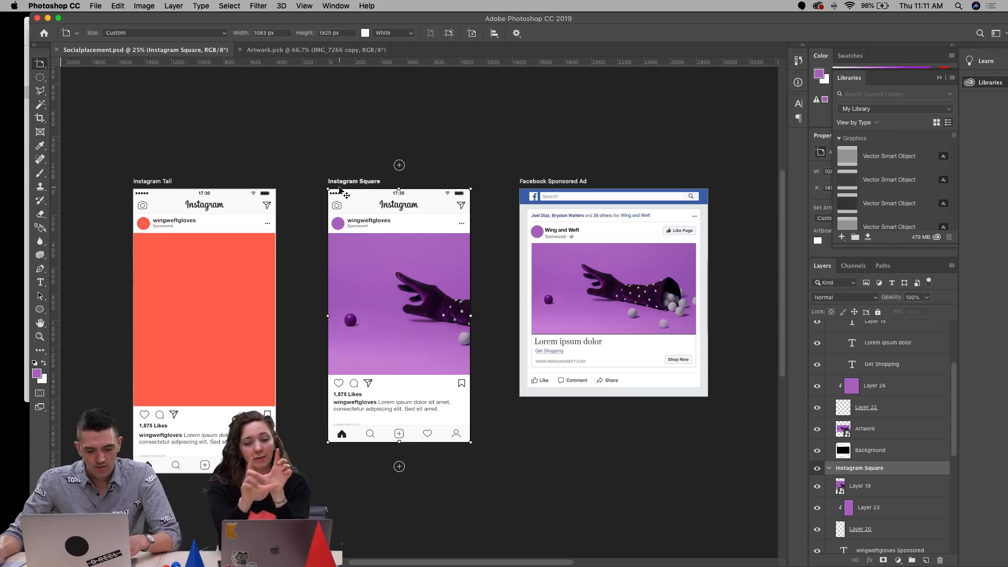
pyautogui.moveTo(336, 288); pyautogui.dragTo(347, 566)
pyautogui.scroll(-10, 518, 422)
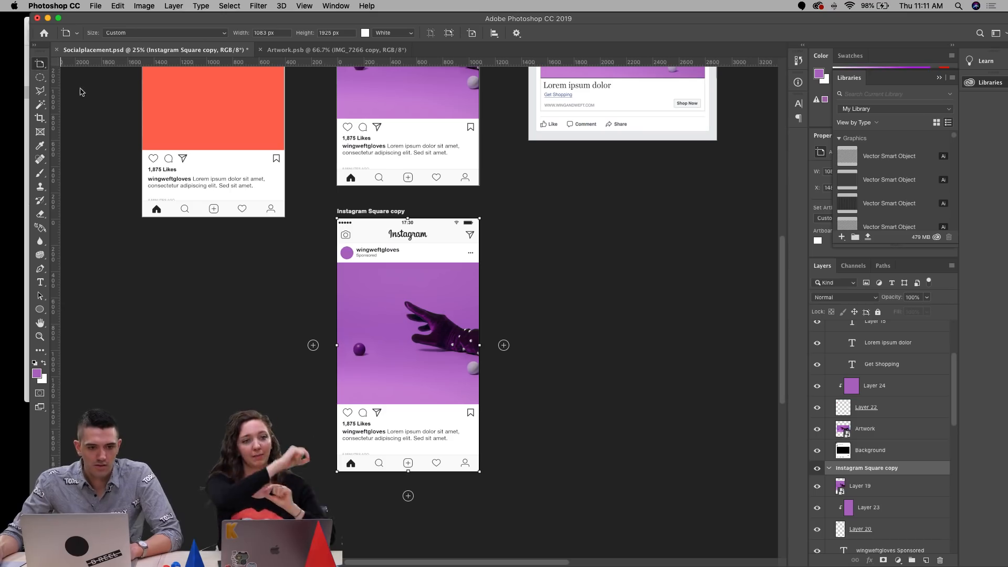
pyautogui.click(39, 64)
pyautogui.click(71, 61)
pyautogui.click(290, 304)
pyautogui.moveTo(318, 214); pyautogui.dragTo(309, 362)
pyautogui.press('super+r')
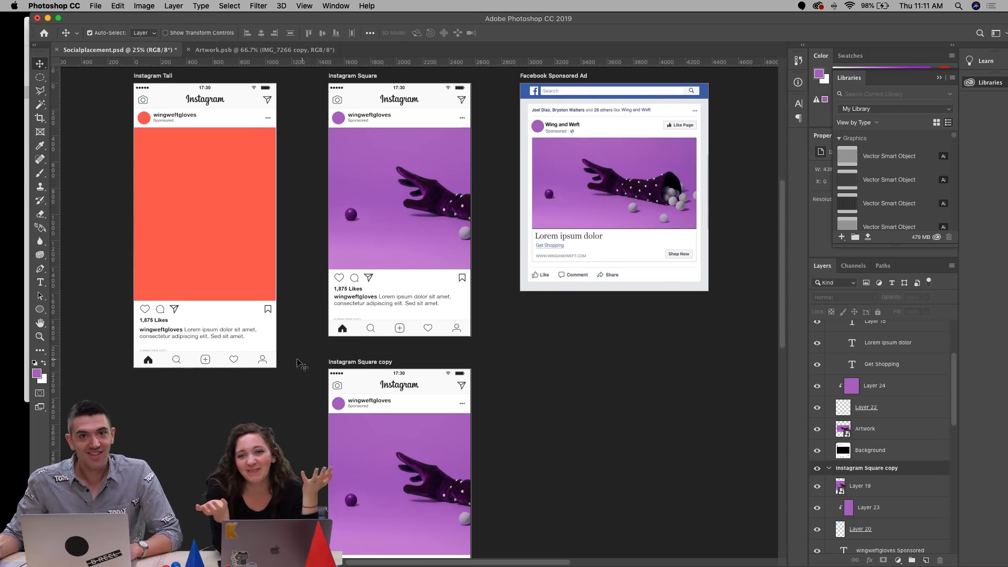
# Step: Select the glove image on the Instagram Square copy artboard and open its Layer 19 smart object for editing
pyautogui.click(40, 338)
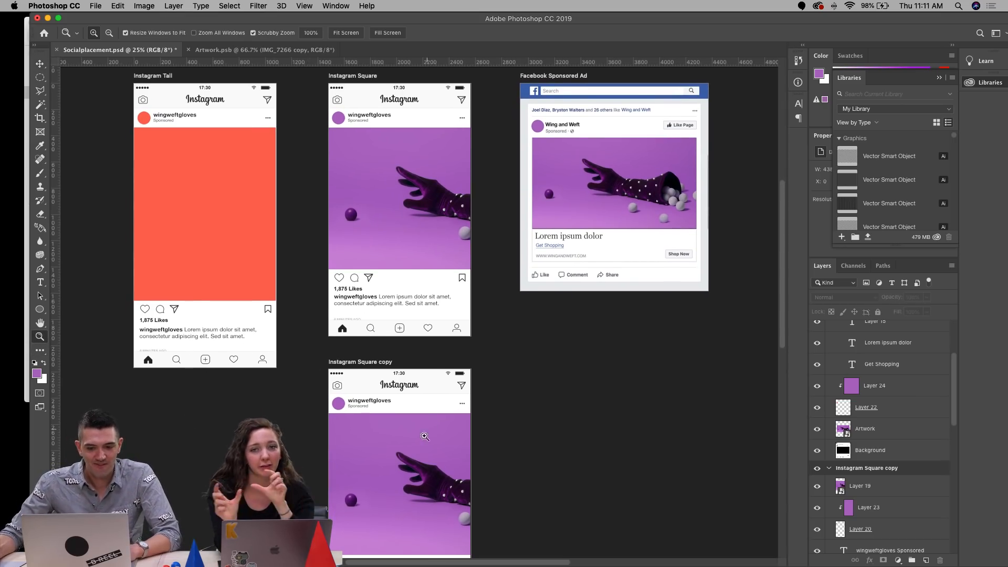
pyautogui.click(424, 437)
pyautogui.click(420, 457)
pyautogui.moveTo(429, 489); pyautogui.dragTo(453, 299)
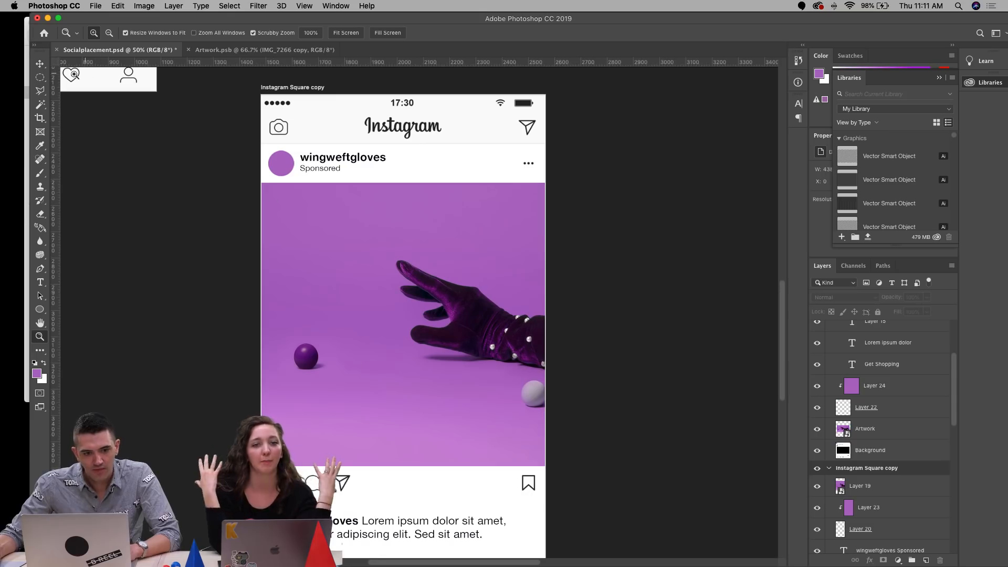
pyautogui.click(37, 66)
pyautogui.click(376, 199)
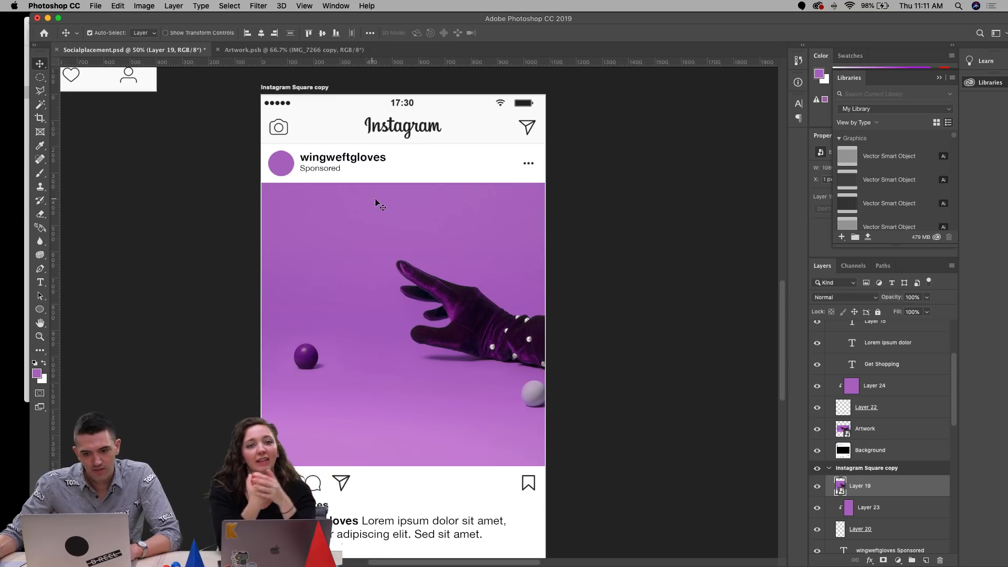
pyautogui.doubleClick(841, 484)
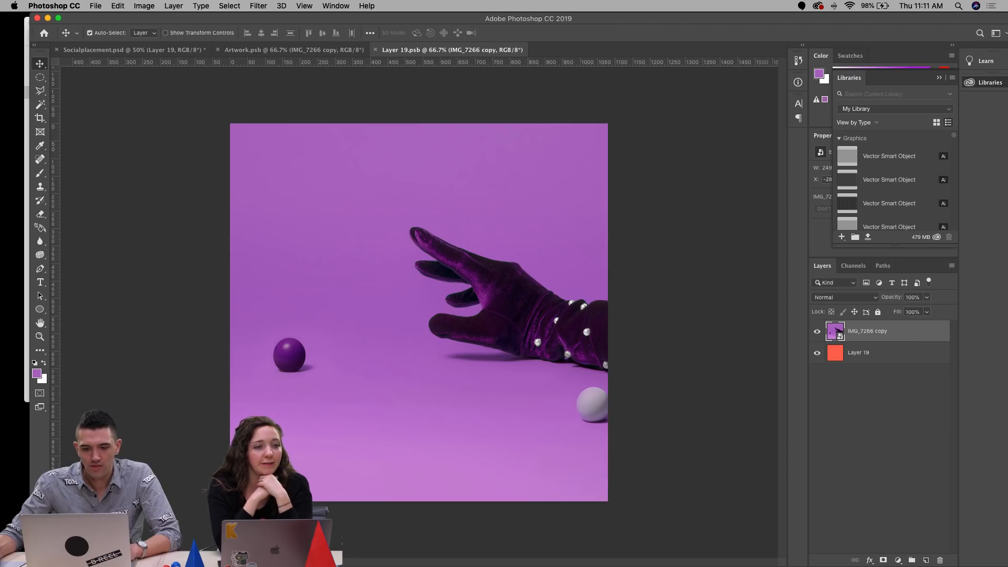
# Step: Place IMG_7178.jpg from the Design Files folder in Finder into the Layer 19 smart object and enlarge it to cover the square canvas
pyautogui.moveTo(462, 566)
pyautogui.click(227, 548)
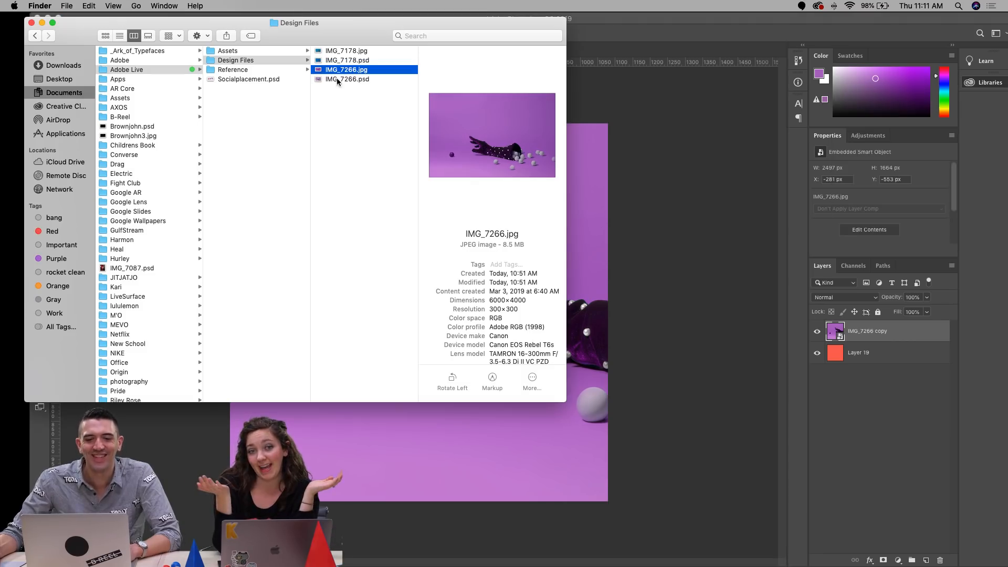
pyautogui.click(335, 51)
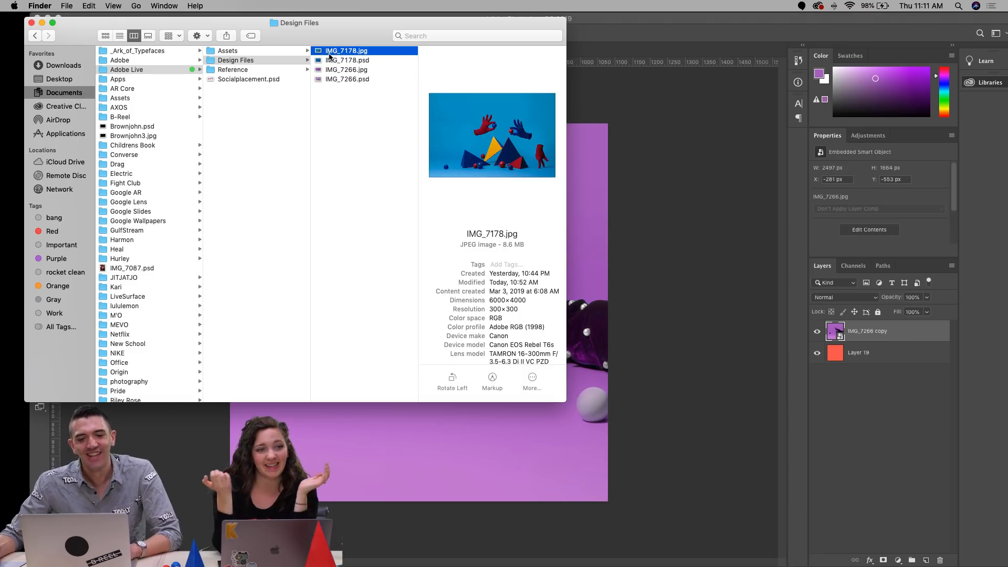
pyautogui.moveTo(330, 55); pyautogui.dragTo(578, 200)
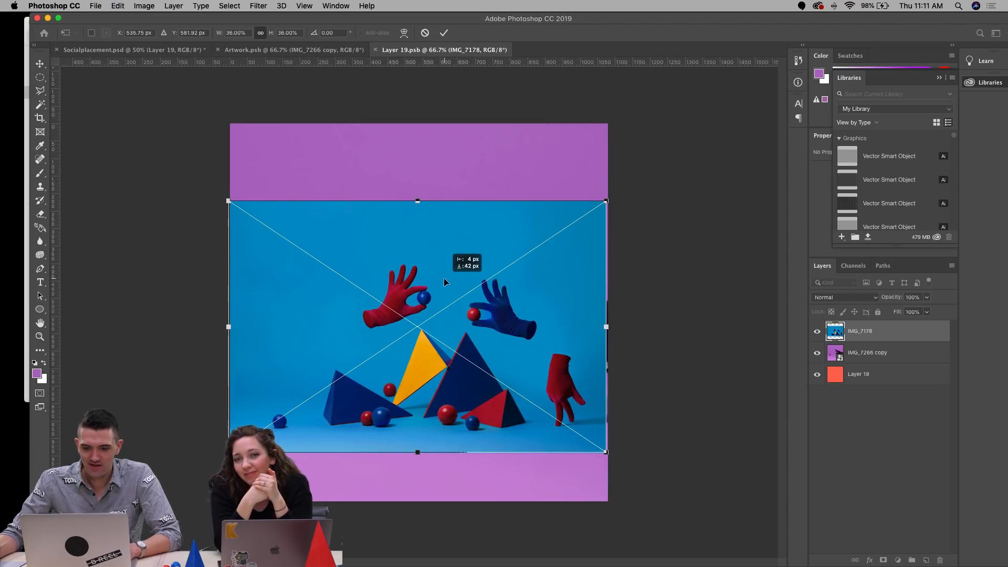
pyautogui.moveTo(608, 199); pyautogui.dragTo(729, 124)
pyautogui.scroll(-10, 482, 217)
pyautogui.press('Return')
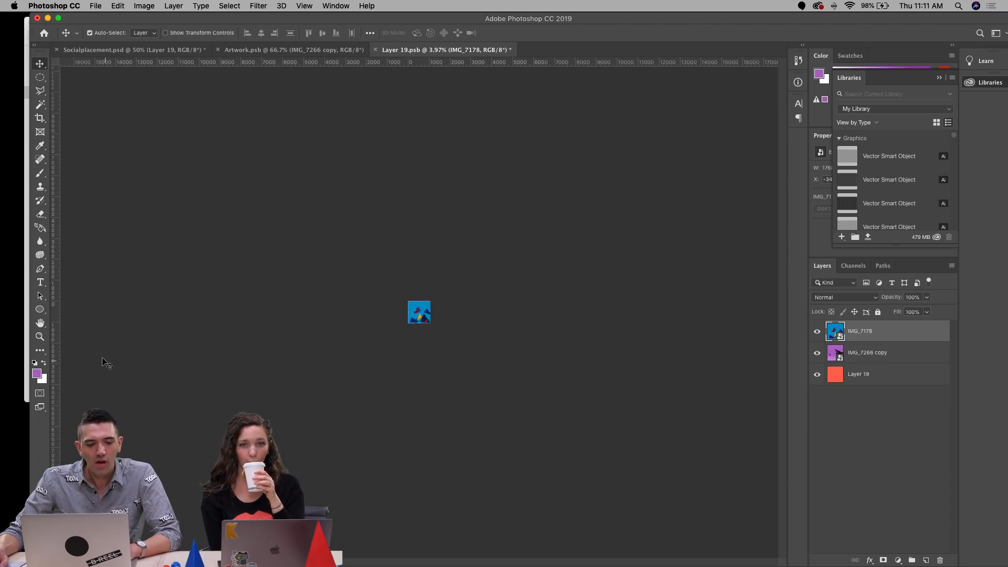
# Step: Rescale the placed photo to about 57% and reposition it to frame both gloves and the pyramids, saving and closing the smart object
pyautogui.click(39, 336)
pyautogui.doubleClick(40, 337)
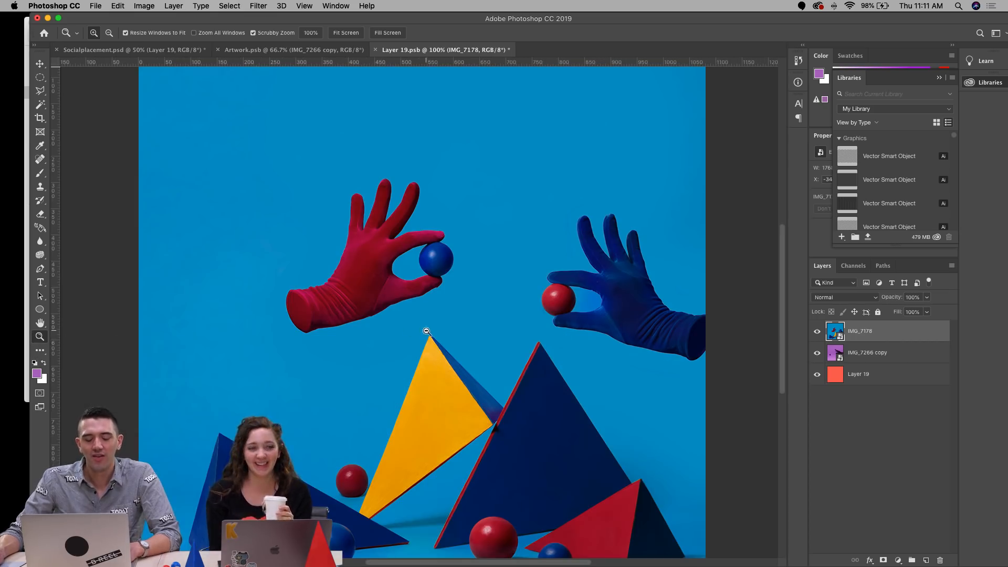
pyautogui.keyDown('alt'); pyautogui.click(447, 351); pyautogui.keyUp('alt')
pyautogui.hotkey('ctrl', 't')
pyautogui.moveTo(526, 314); pyautogui.dragTo(503, 284)
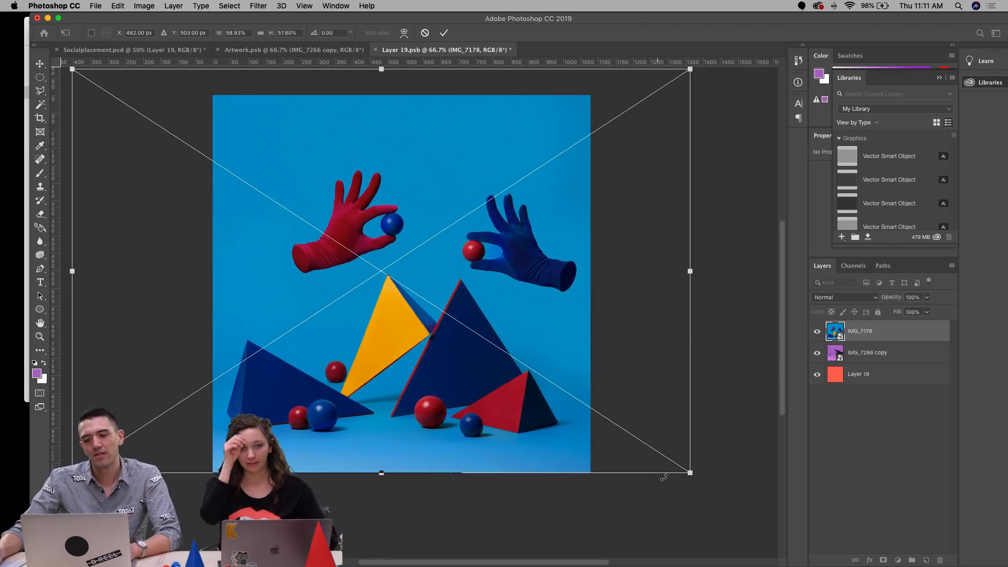
pyautogui.moveTo(691, 474); pyautogui.dragTo(680, 466)
pyautogui.moveTo(503, 318); pyautogui.dragTo(518, 326)
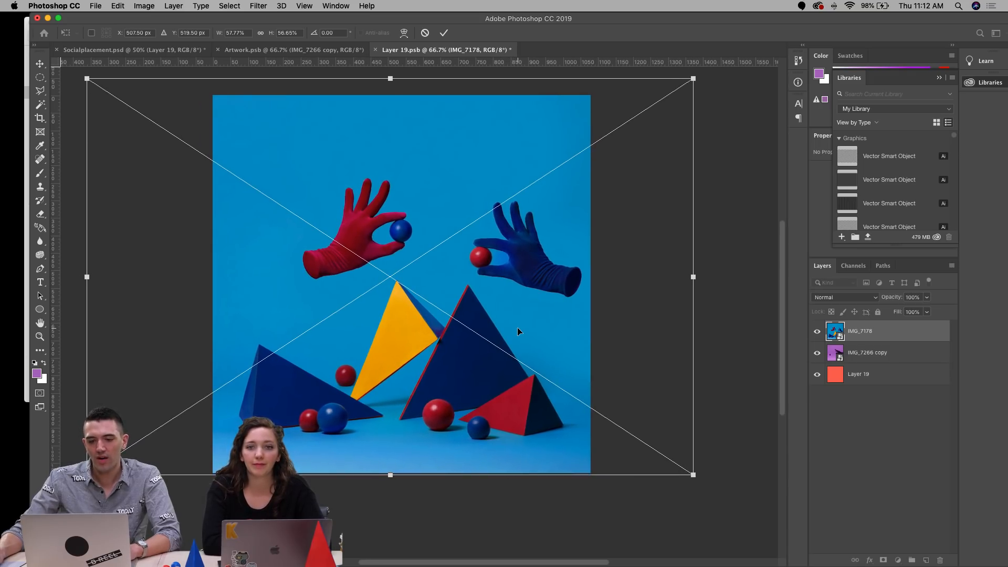
pyautogui.press('Return')
pyautogui.press('z')
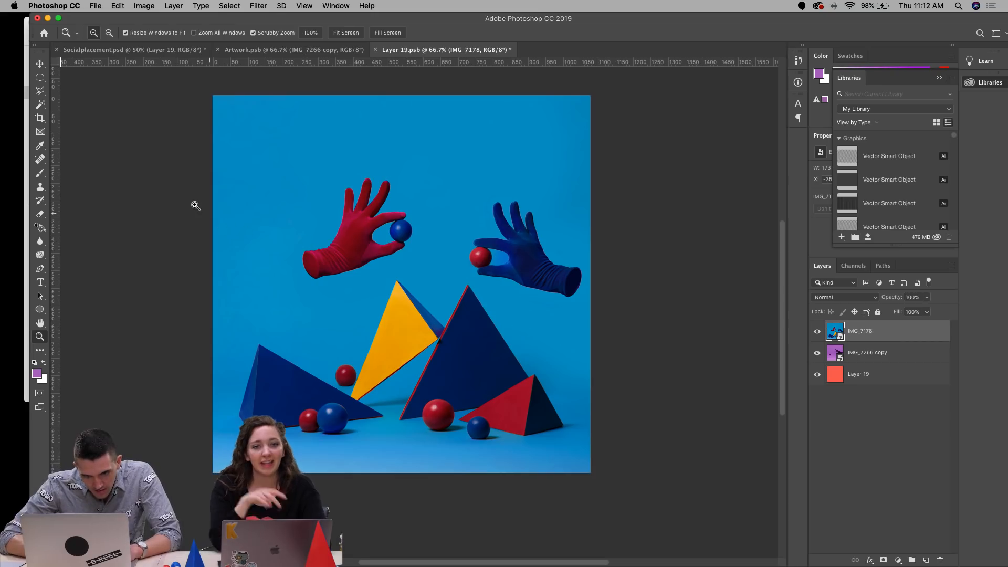
pyautogui.press('super+s')
pyautogui.press('super+w')
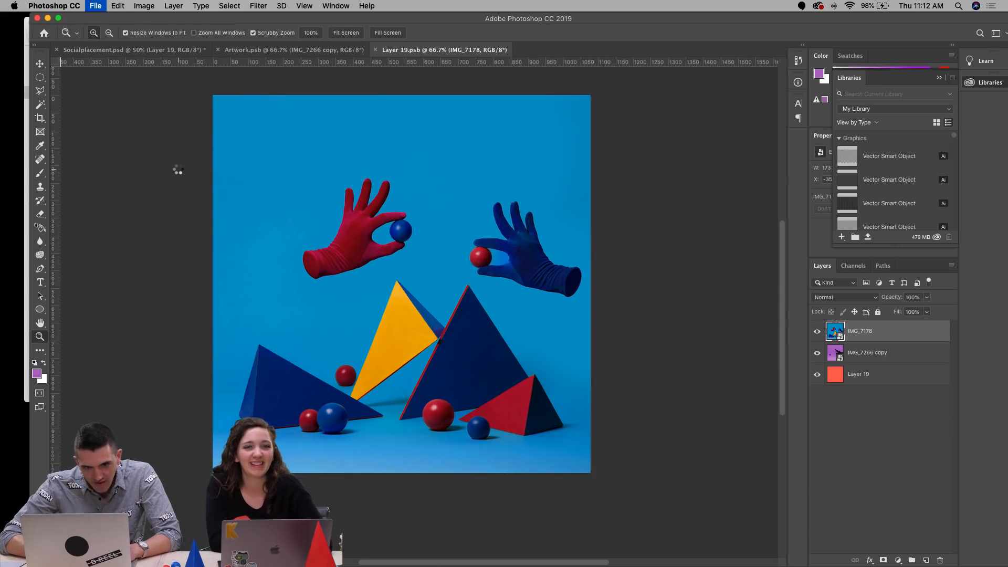
# Step: Replace the lorem ipsum caption on the Instagram Square copy with "All you need is glove #wegloveyou" after the account name
pyautogui.click(40, 282)
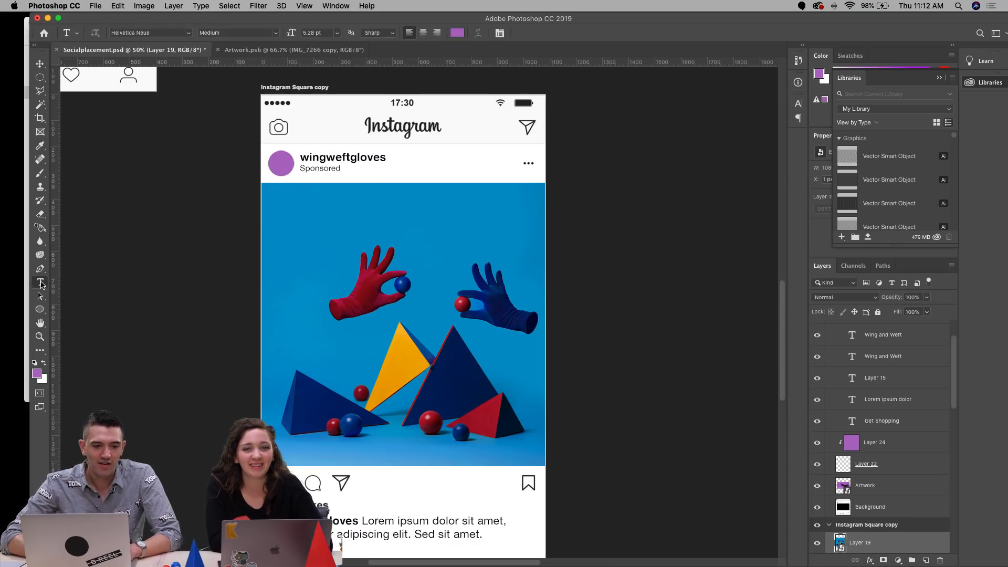
pyautogui.scroll(-5, 342, 432)
pyautogui.moveTo(364, 419); pyautogui.dragTo(480, 432)
pyautogui.write('All you need')
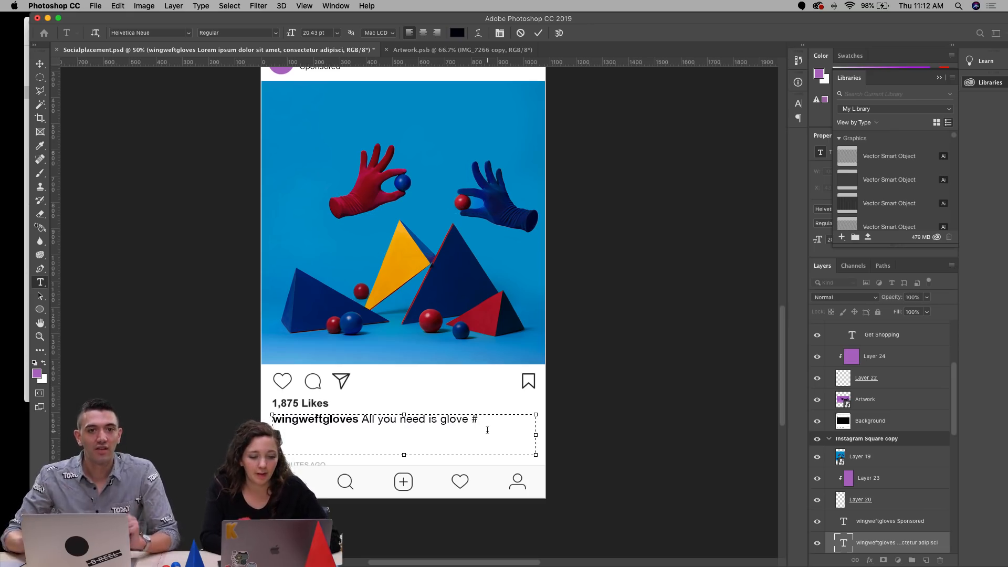
pyautogui.click(40, 64)
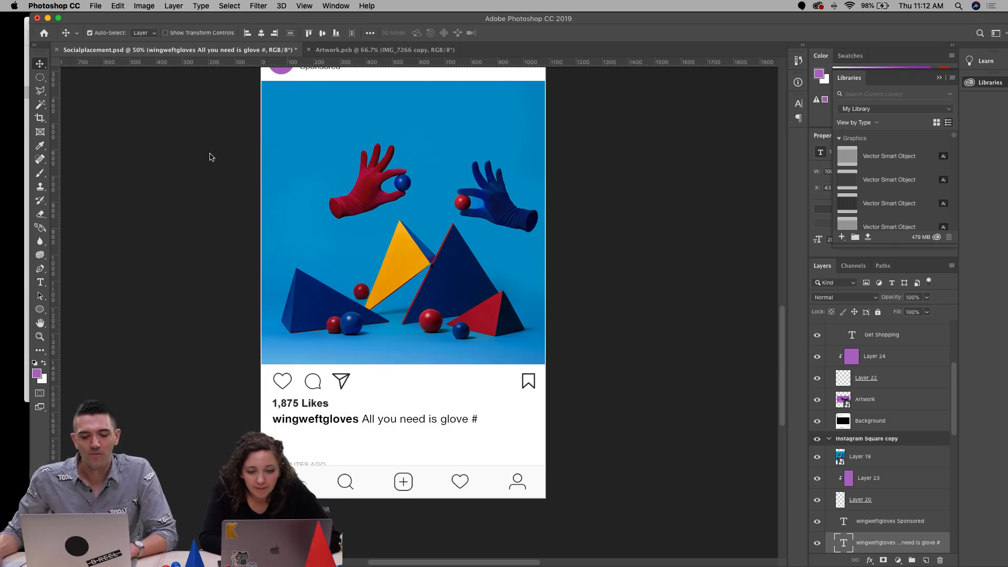
pyautogui.moveTo(249, 188); pyautogui.dragTo(248, 223)
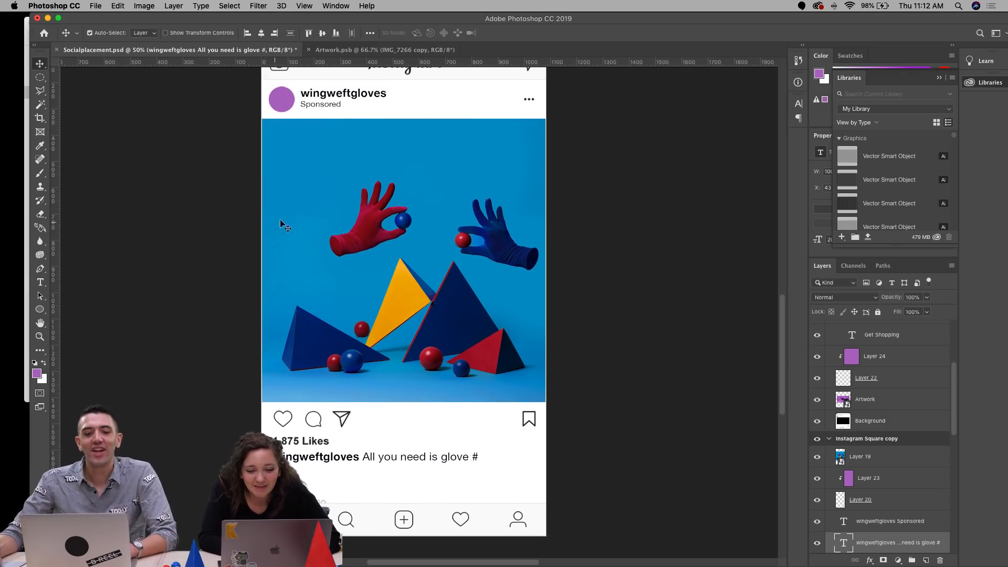
pyautogui.click(371, 238)
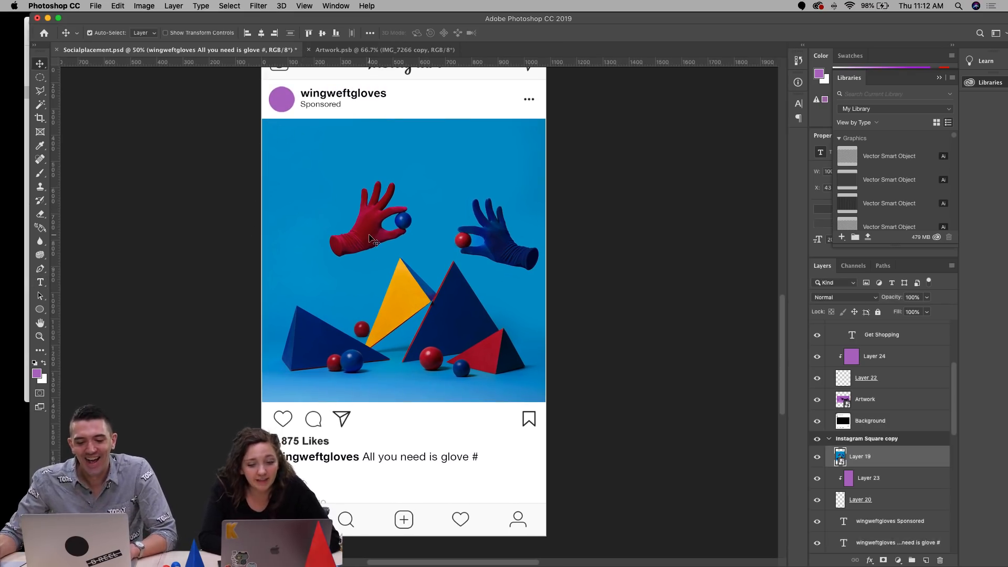
pyautogui.press('t')
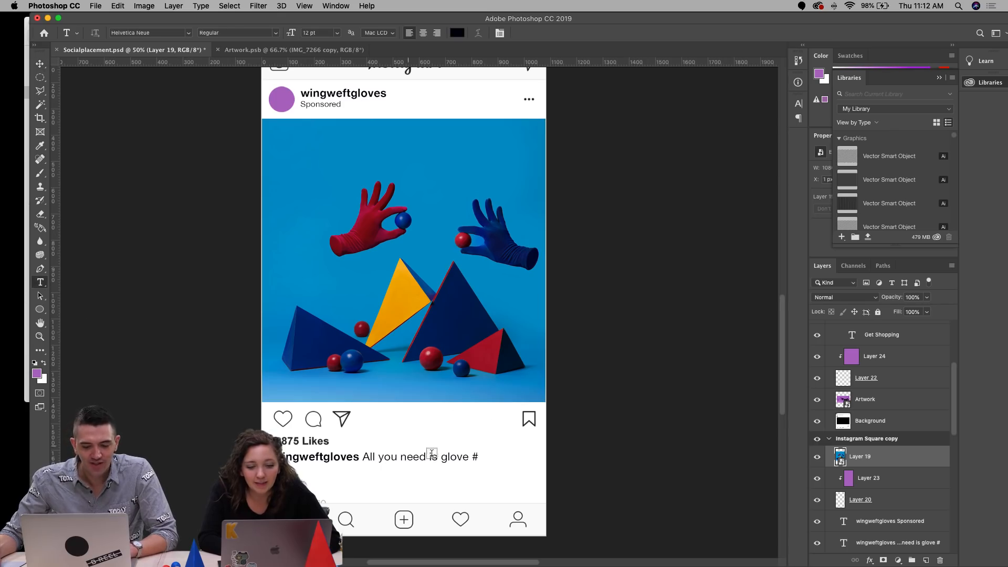
pyautogui.click(475, 457)
pyautogui.write('wegloveyou')
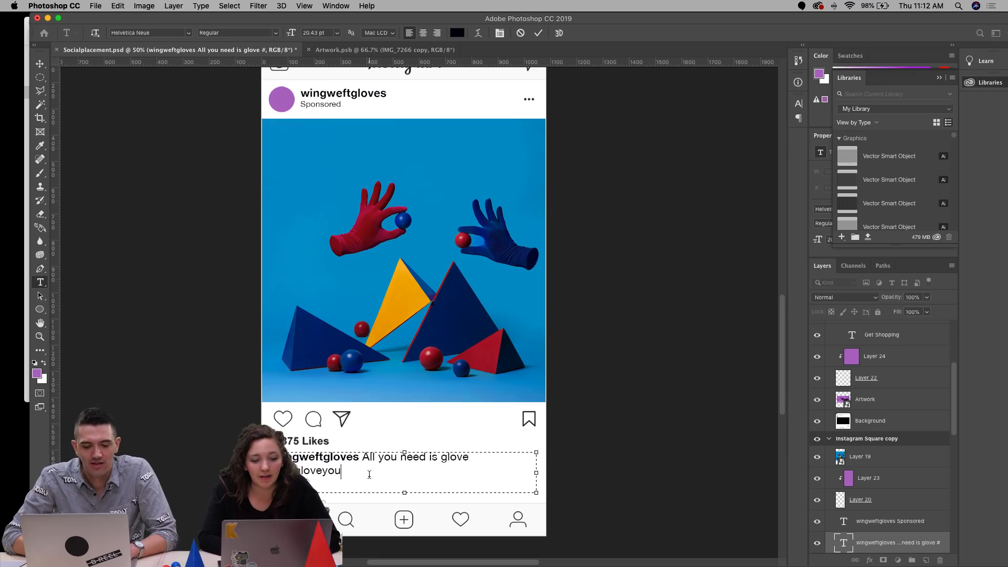
# Step: Color the #wegloveyou hashtag in the caption bright blue, hex 0a32ff, and commit the text
pyautogui.click(36, 374)
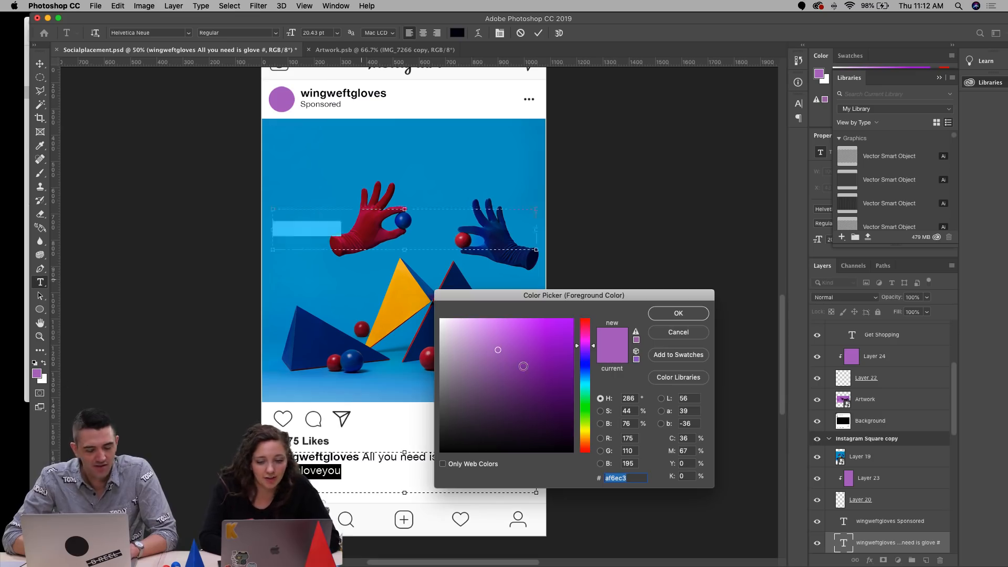
pyautogui.click(590, 371)
pyautogui.moveTo(556, 330)
pyautogui.mouseDown()
pyautogui.moveTo(556, 316)
pyautogui.moveTo(568, 318)
pyautogui.mouseUp()
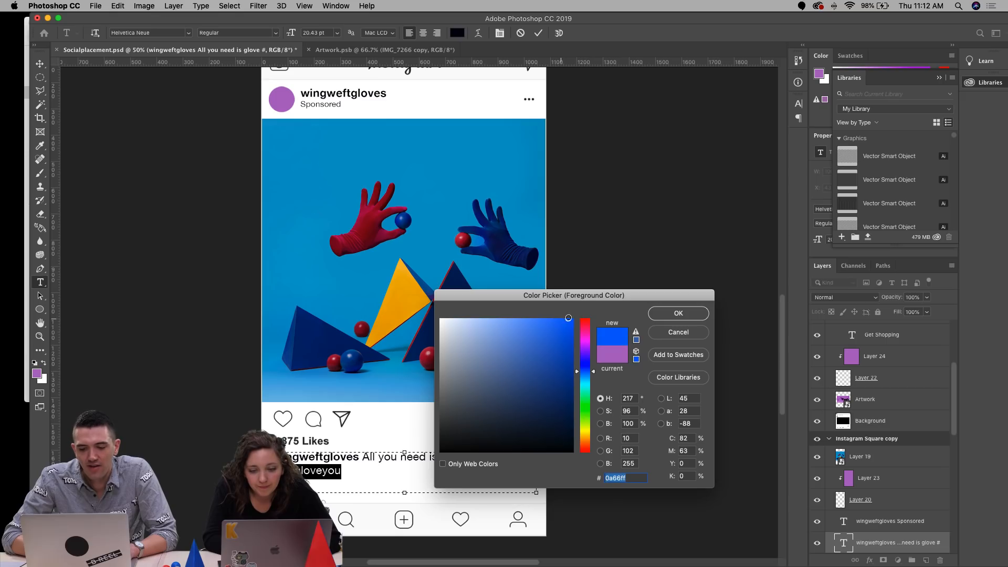
pyautogui.click(586, 363)
pyautogui.moveTo(586, 365); pyautogui.dragTo(586, 368)
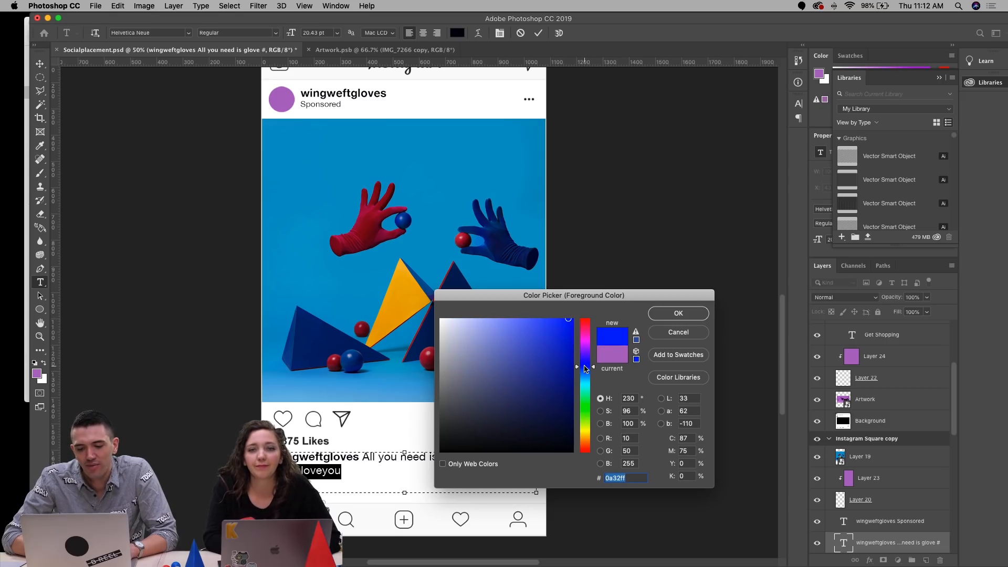
pyautogui.click(670, 315)
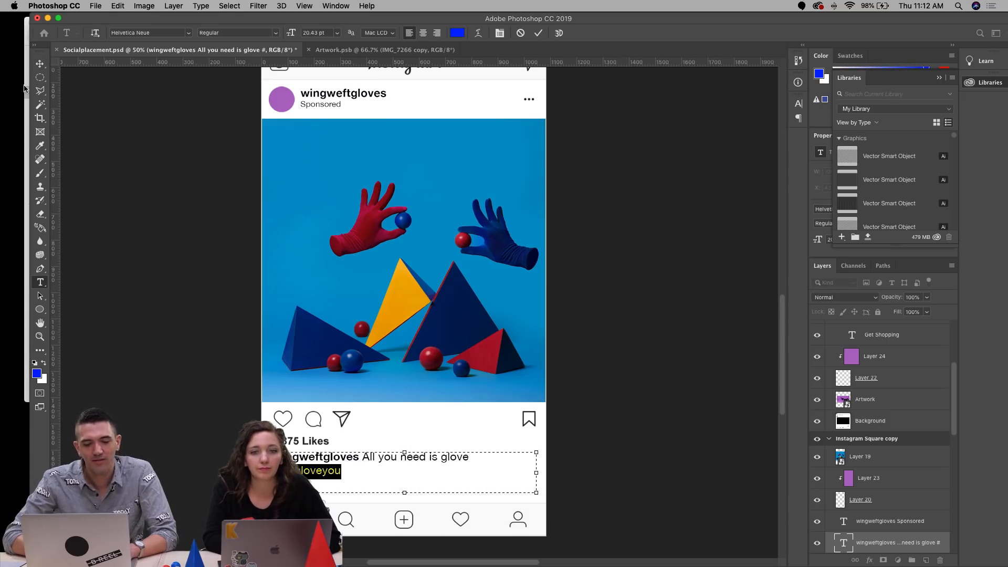
pyautogui.click(40, 63)
pyautogui.scroll(2, 181, 229)
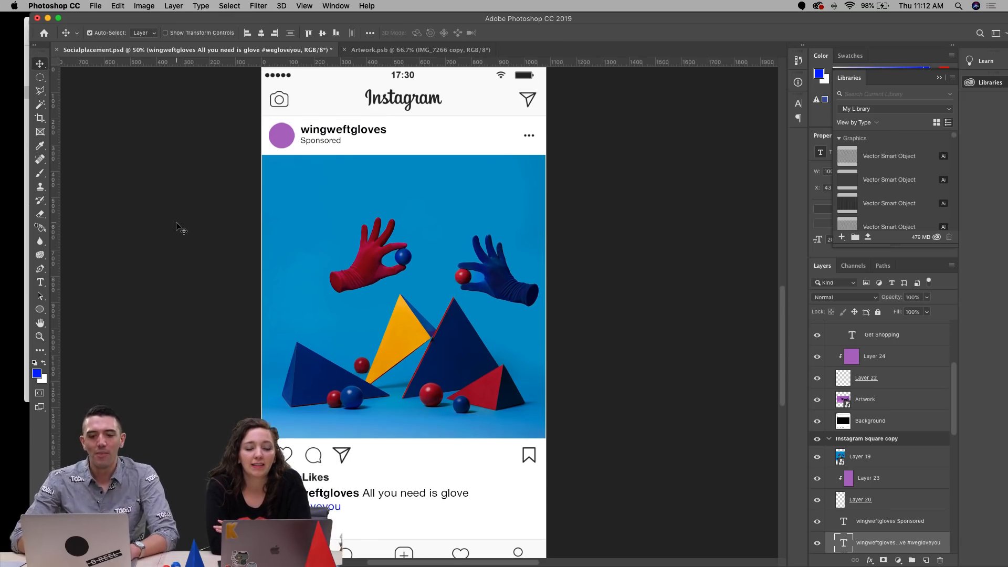
# Step: Copy a circular area around the red glove holding the blue ball from Layer 19 and paste it as a new layer
pyautogui.click(325, 242)
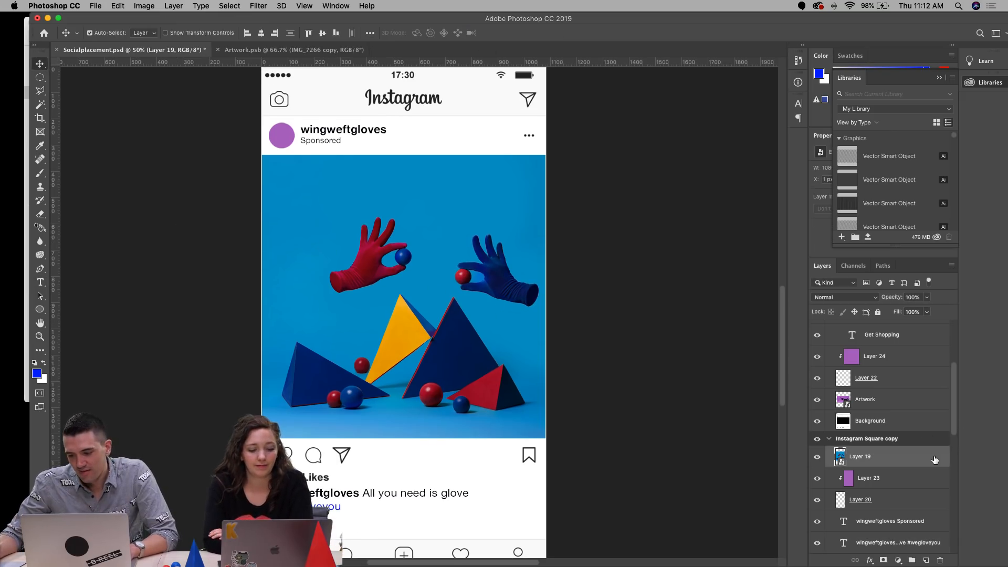
pyautogui.click(40, 77)
pyautogui.moveTo(295, 180); pyautogui.dragTo(454, 335)
pyautogui.press('super+c')
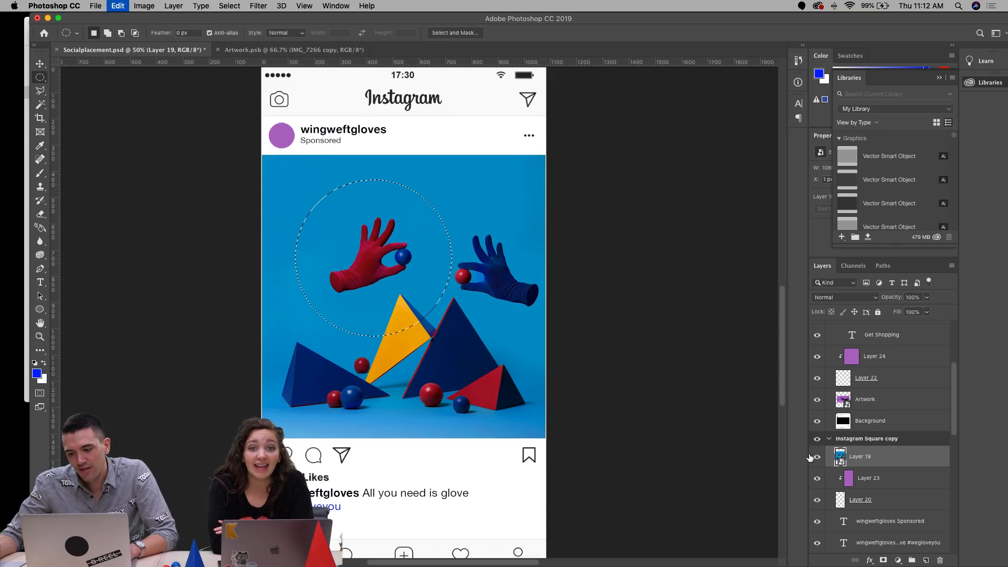
pyautogui.press('super+v')
# Step: Move the pasted glove layer over the profile circle, placing it below Layer 19 and clipping it to the circle
pyautogui.press('v')
pyautogui.moveTo(385, 261); pyautogui.dragTo(376, 170)
pyautogui.moveTo(904, 466); pyautogui.dragTo(905, 490)
pyautogui.keyDown('alt'); pyautogui.click(903, 486); pyautogui.keyUp('alt')
pyautogui.hotkey('ctrl', 't')
pyautogui.moveTo(401, 176); pyautogui.dragTo(369, 169)
pyautogui.press('Return')
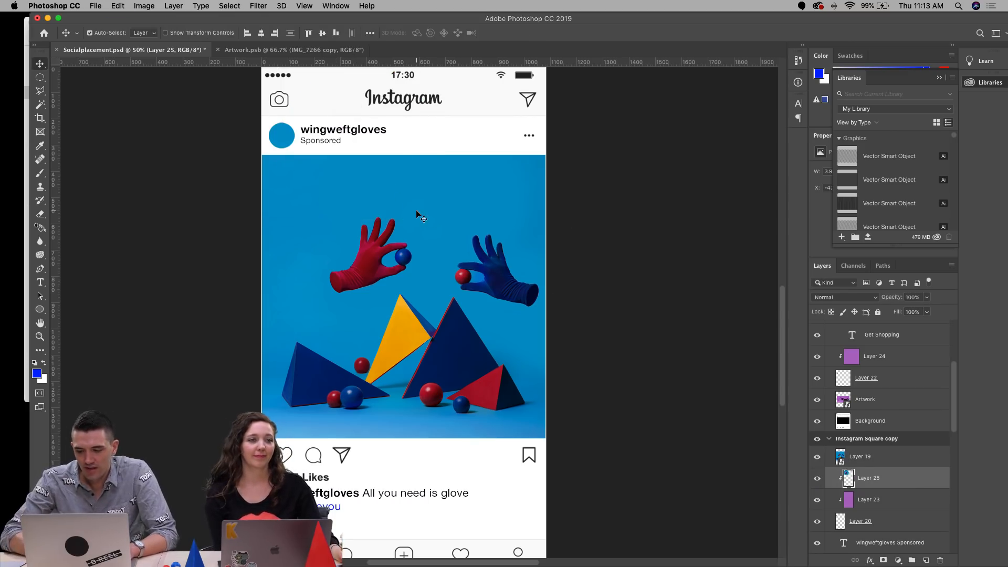
# Step: Convert the clipped glove layer to a smart object and scale it to about 24.67% to fit the profile circle
pyautogui.rightClick(882, 484)
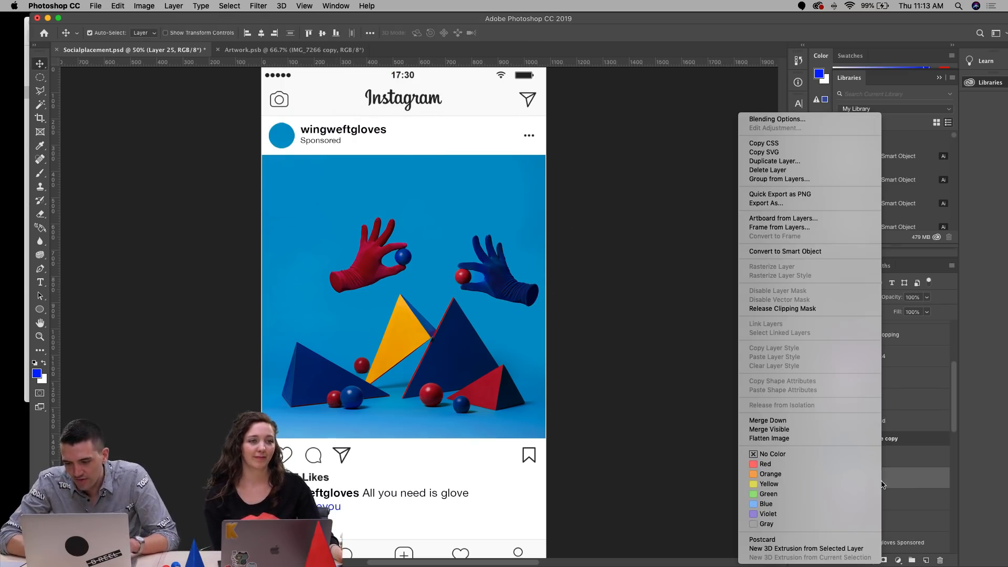
pyautogui.click(812, 251)
pyautogui.hotkey('ctrl', 't')
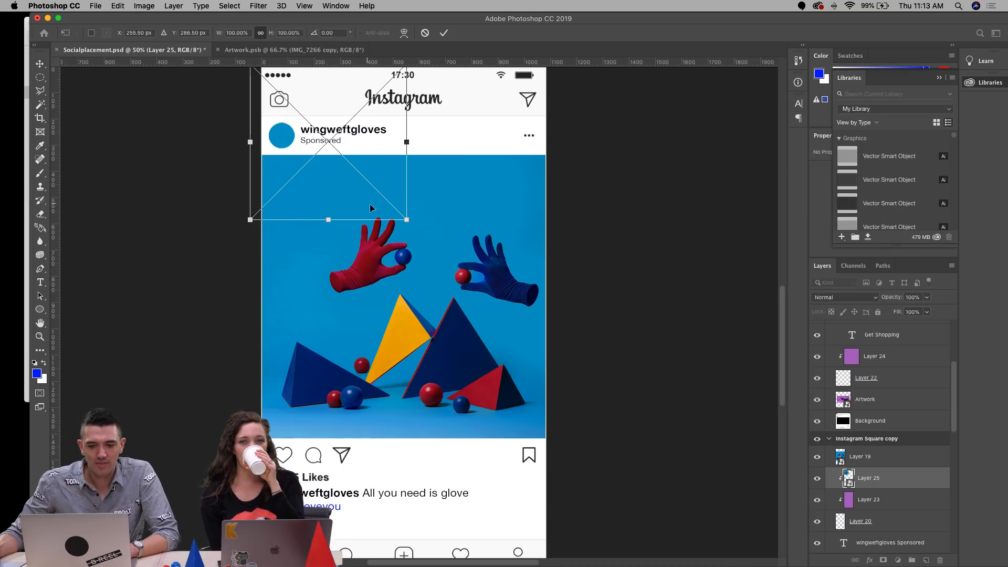
pyautogui.moveTo(406, 221); pyautogui.dragTo(290, 136)
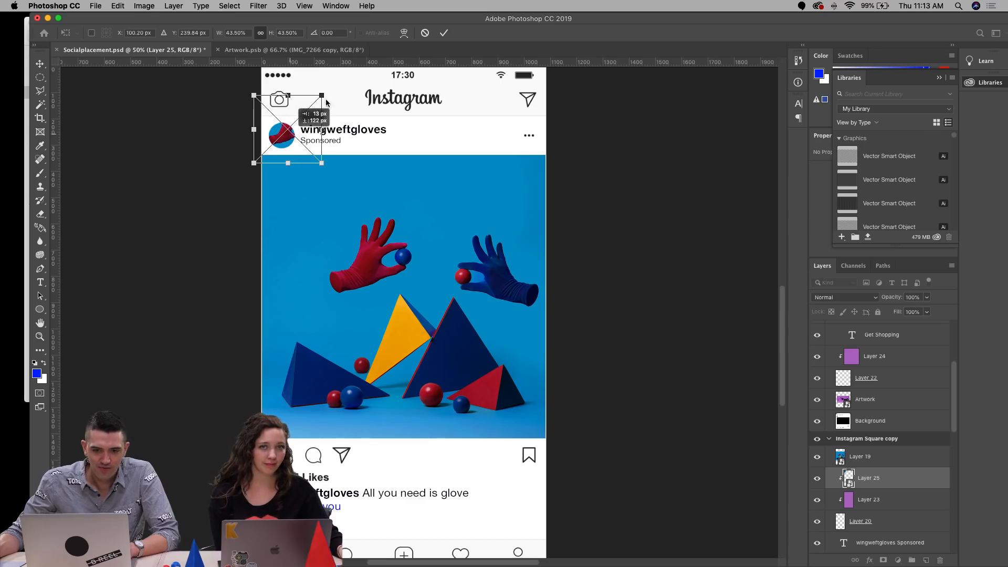
pyautogui.moveTo(323, 95); pyautogui.dragTo(306, 110)
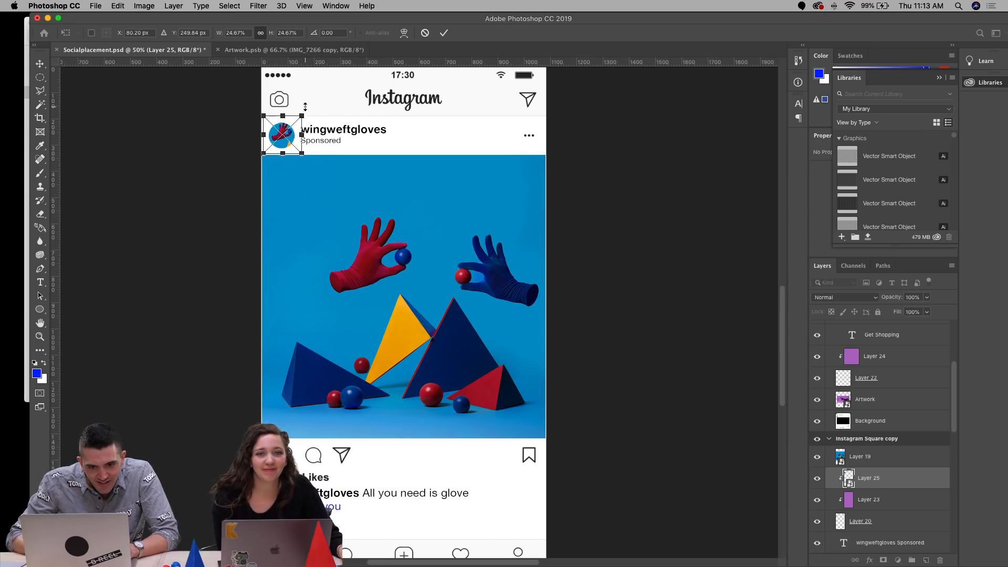
pyautogui.press('Return')
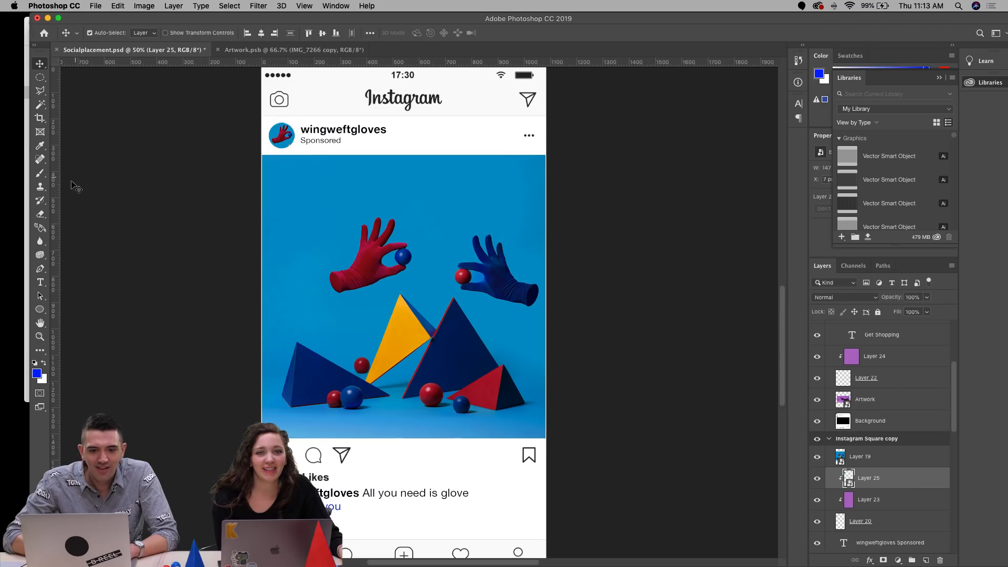
# Step: Shrink the glove picture slightly further so the whole hand sits comfortably centered inside the profile circle
pyautogui.click(39, 336)
pyautogui.click(275, 95)
pyautogui.click(275, 95)
pyautogui.click(275, 96)
pyautogui.click(286, 219)
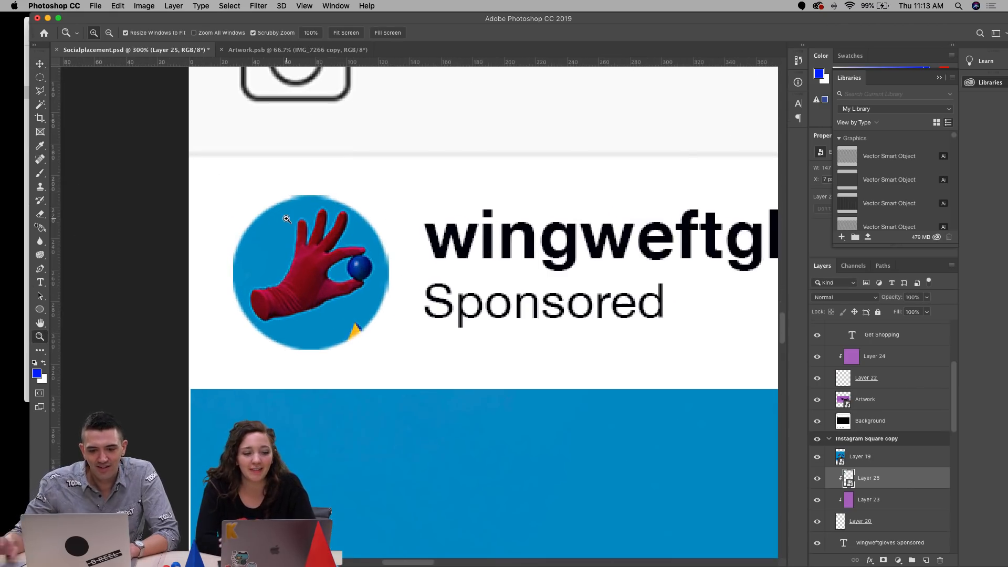
pyautogui.hotkey('ctrl', 't')
pyautogui.moveTo(423, 158); pyautogui.dragTo(413, 168)
pyautogui.press('Return')
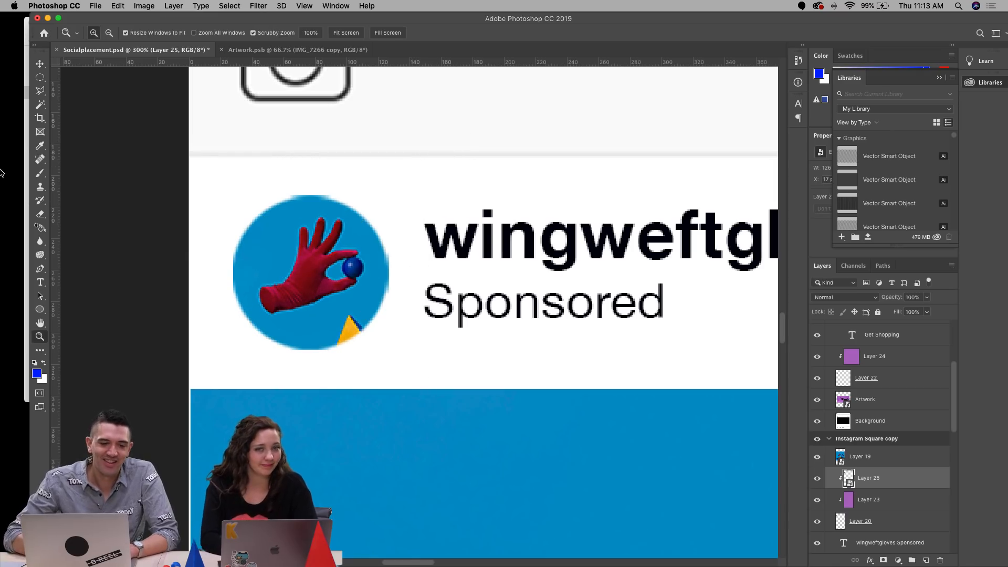
# Step: Open the profile picture's Layer 25 smart object and paint out the yellow pyramid with the content-aware Spot Healing Brush
pyautogui.click(39, 164)
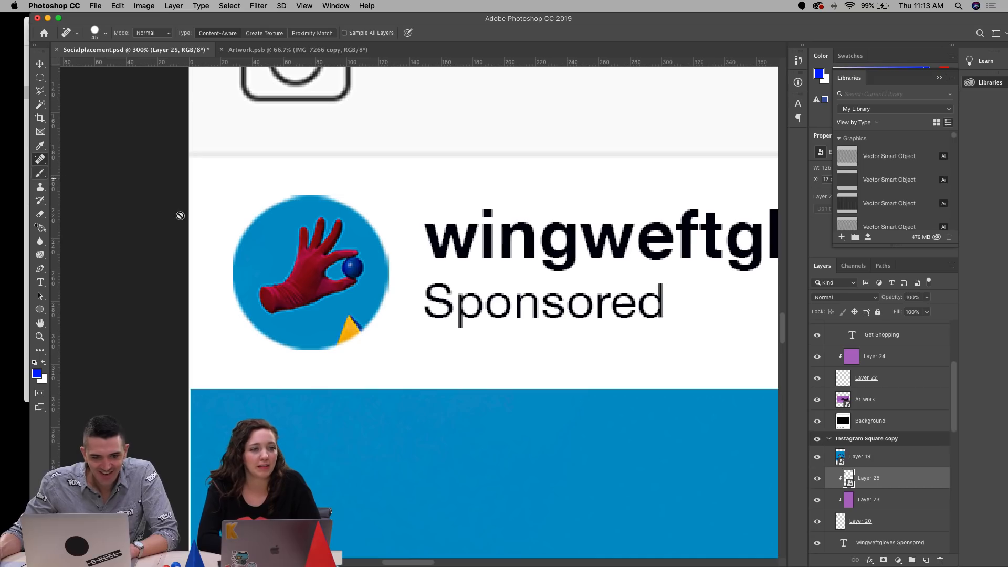
pyautogui.doubleClick(848, 479)
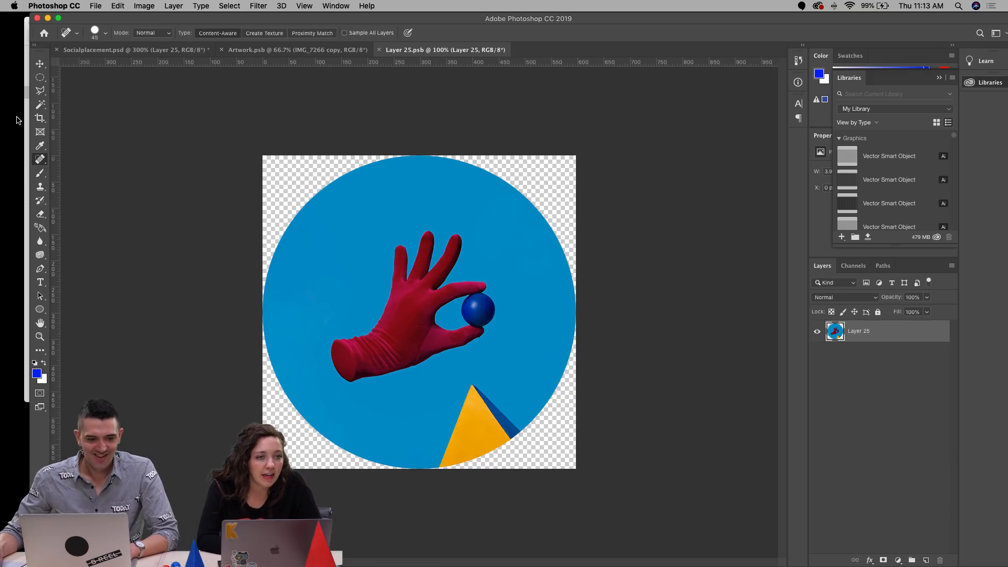
pyautogui.moveTo(471, 378)
pyautogui.mouseDown()
pyautogui.moveTo(506, 435)
pyautogui.moveTo(467, 400)
pyautogui.moveTo(446, 460)
pyautogui.moveTo(470, 424)
pyautogui.moveTo(443, 459)
pyautogui.moveTo(459, 421)
pyautogui.mouseUp()
# Step: Cover the leftover pyramid bits at the circle's edge with the Clone Stamp at 100% opacity, and save and close Layer 25.psb
pyautogui.click(40, 188)
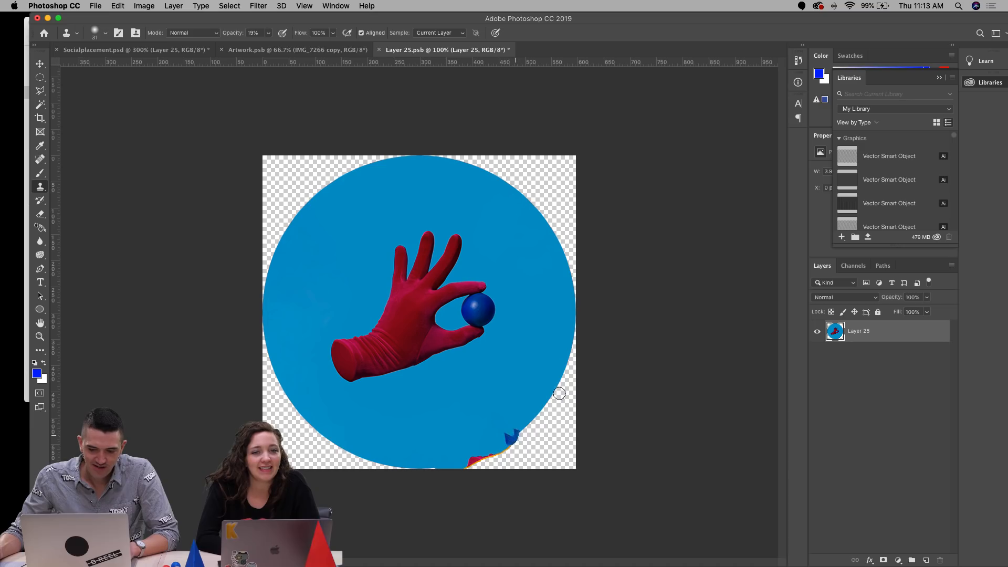
pyautogui.moveTo(268, 33); pyautogui.dragTo(402, 73)
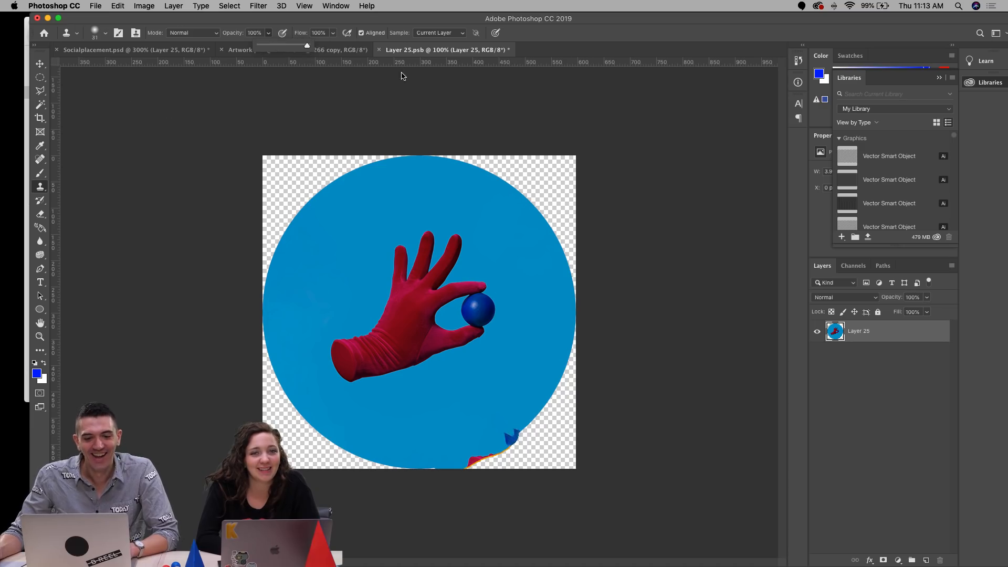
pyautogui.moveTo(510, 431)
pyautogui.mouseDown()
pyautogui.moveTo(468, 463)
pyautogui.moveTo(512, 444)
pyautogui.moveTo(526, 422)
pyautogui.moveTo(507, 439)
pyautogui.mouseUp()
pyautogui.press('super+s')
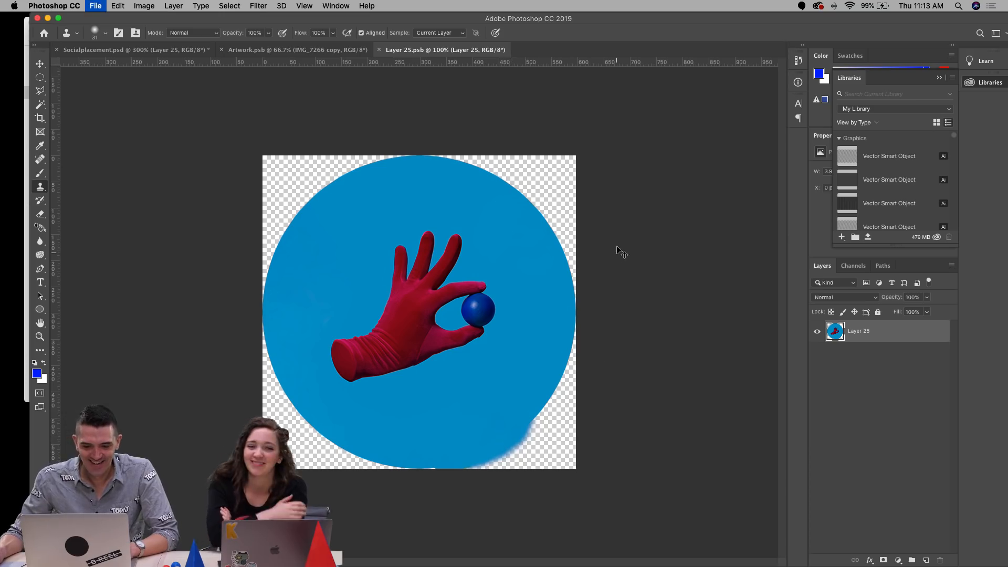
pyautogui.press('super+w')
# Step: Check the updated profile picture in the Instagram Square copy artboard and compare the ad with the original Instagram Square artboard
pyautogui.doubleClick(40, 338)
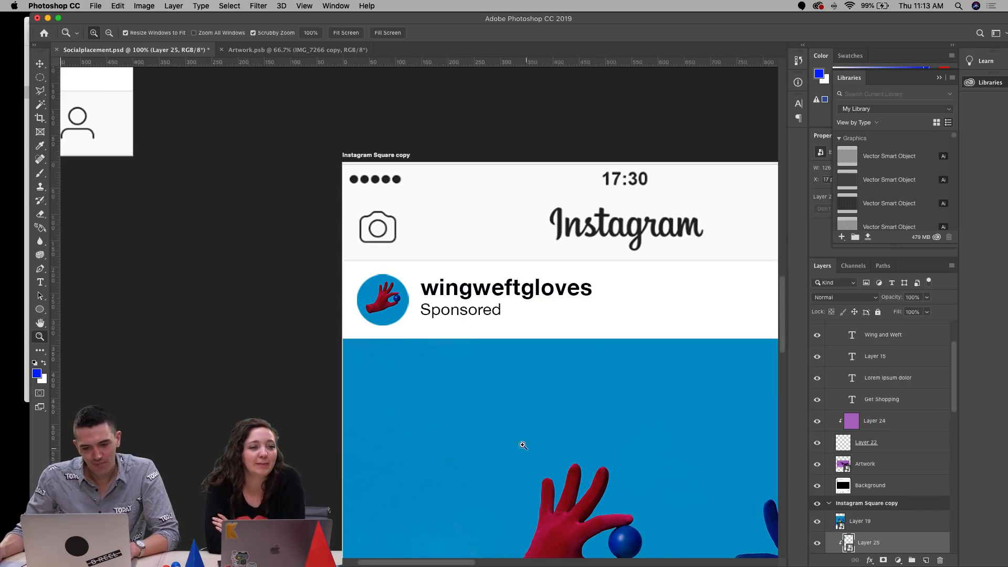
pyautogui.moveTo(390, 313); pyautogui.dragTo(372, 283)
pyautogui.keyDown('alt'); pyautogui.click(534, 367); pyautogui.keyUp('alt')
pyautogui.keyDown('alt'); pyautogui.click(534, 368); pyautogui.keyUp('alt')
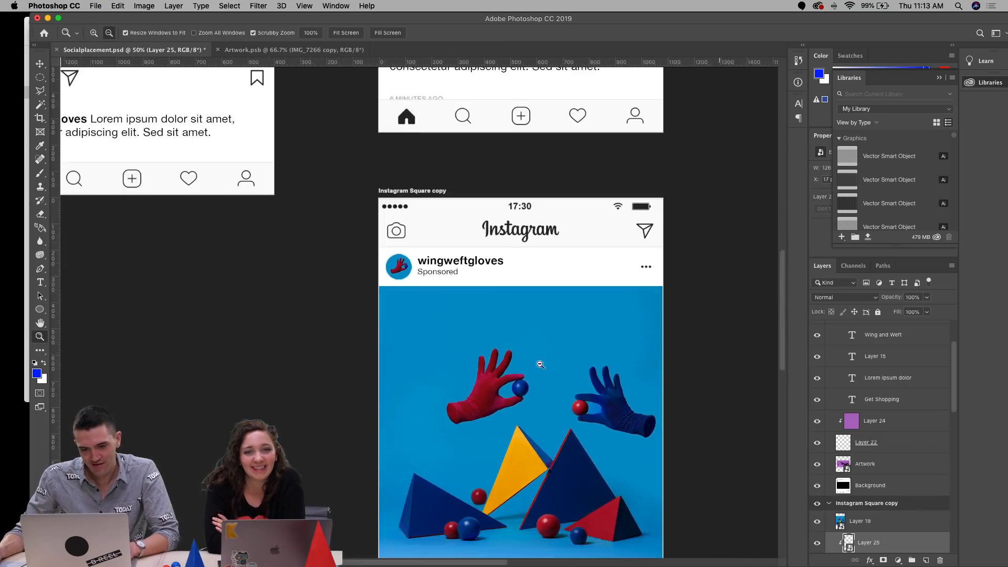
pyautogui.moveTo(462, 231); pyautogui.dragTo(440, 108)
pyautogui.moveTo(609, 249); pyautogui.dragTo(597, 517)
pyautogui.moveTo(551, 84); pyautogui.dragTo(547, 237)
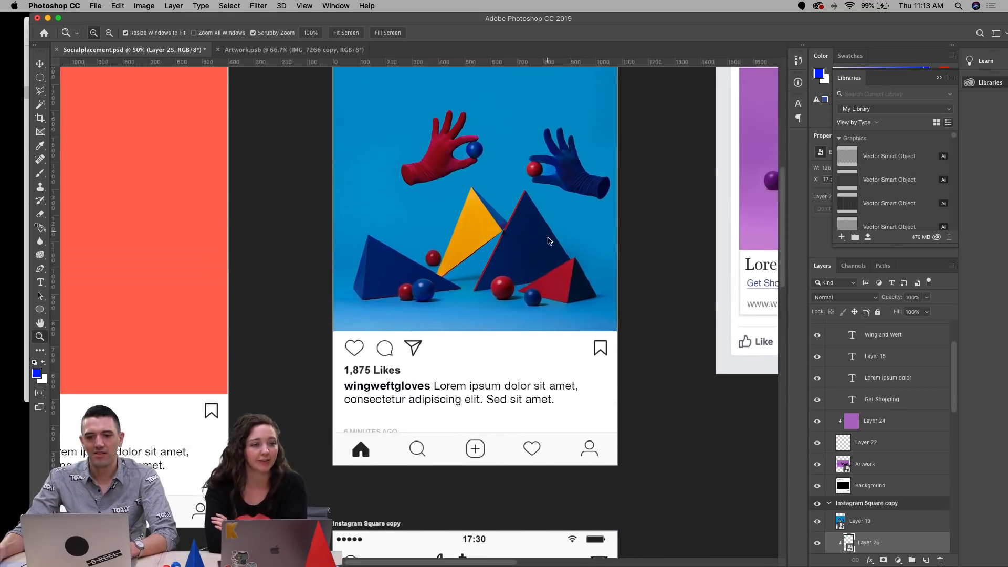
pyautogui.press('super+r')
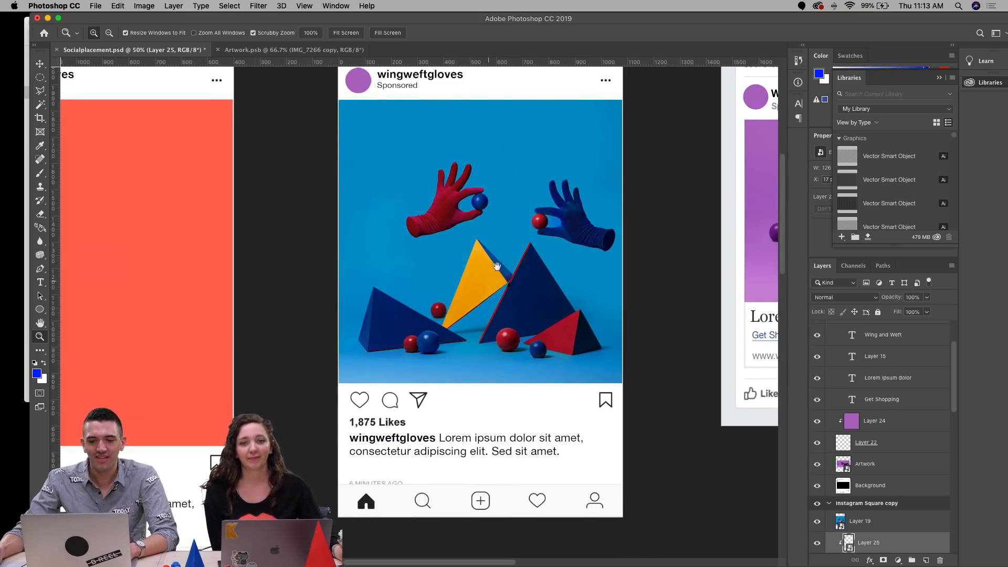
pyautogui.keyDown('alt'); pyautogui.click(340, 415); pyautogui.keyUp('alt')
pyautogui.moveTo(441, 467); pyautogui.dragTo(444, 142)
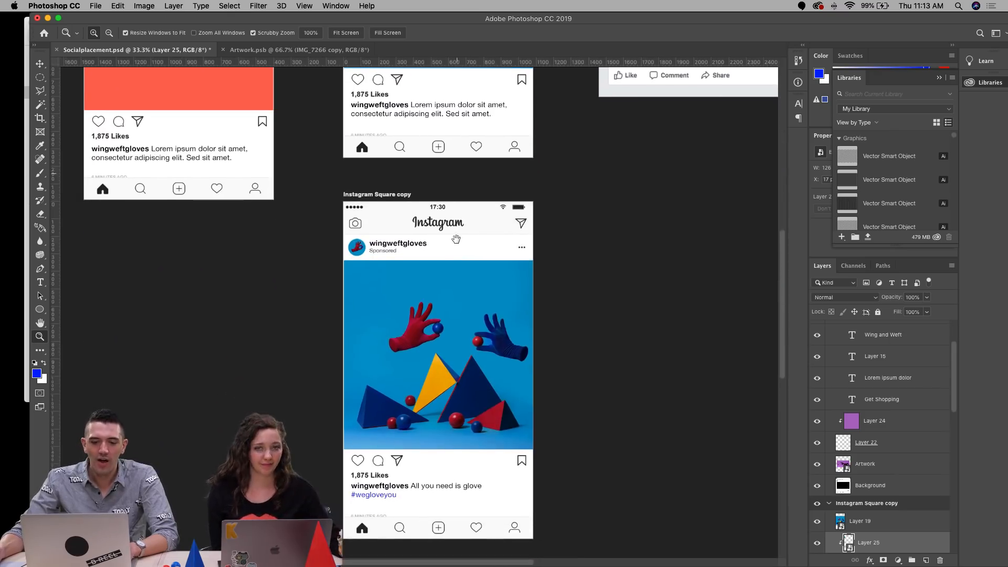
# Step: Open the Instagram Square copy's Layer 19 smart object and shrink the IMG_7178 photo to about 53.87% wide and 52.80% high
pyautogui.press('v')
pyautogui.click(455, 310)
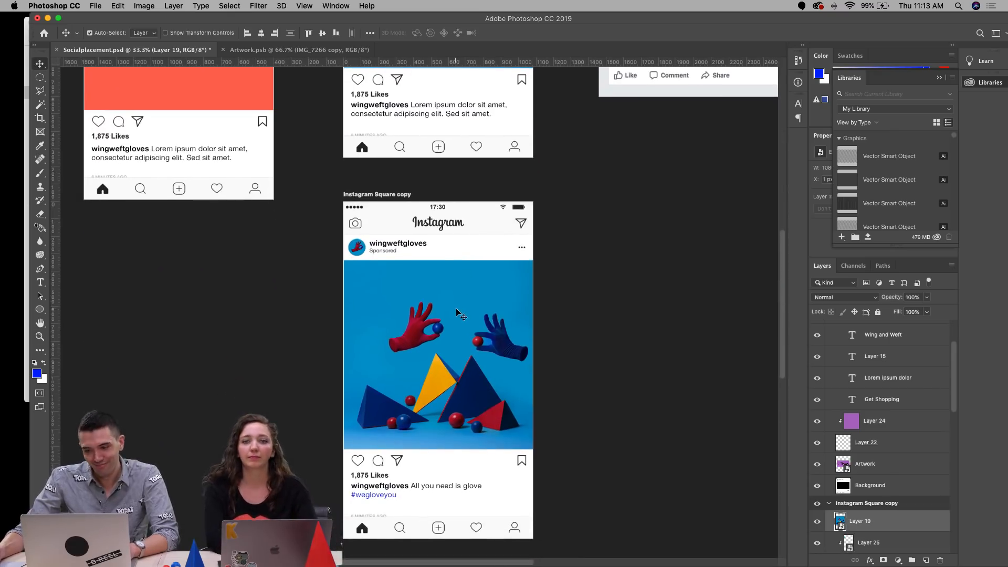
pyautogui.doubleClick(840, 519)
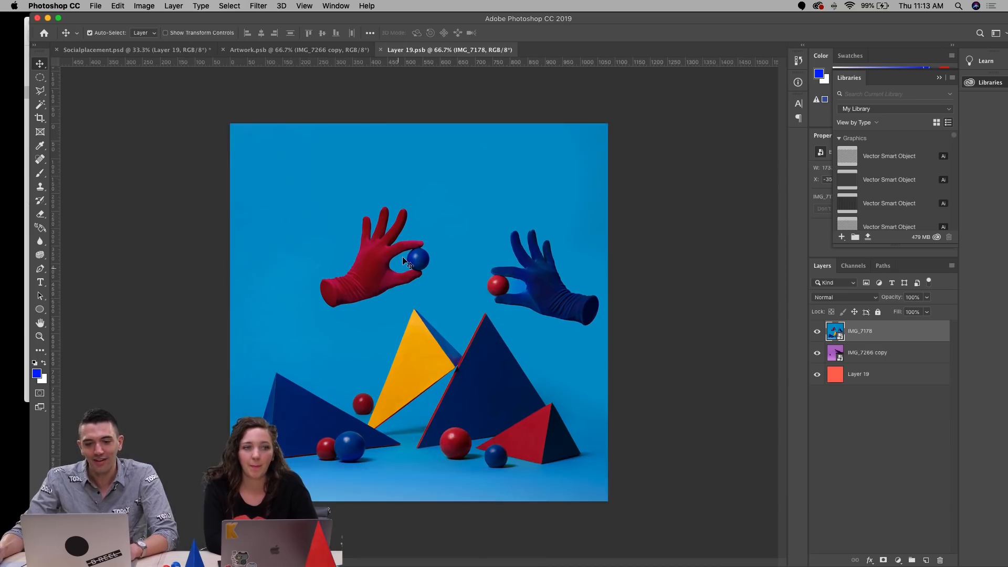
pyautogui.press('super+t')
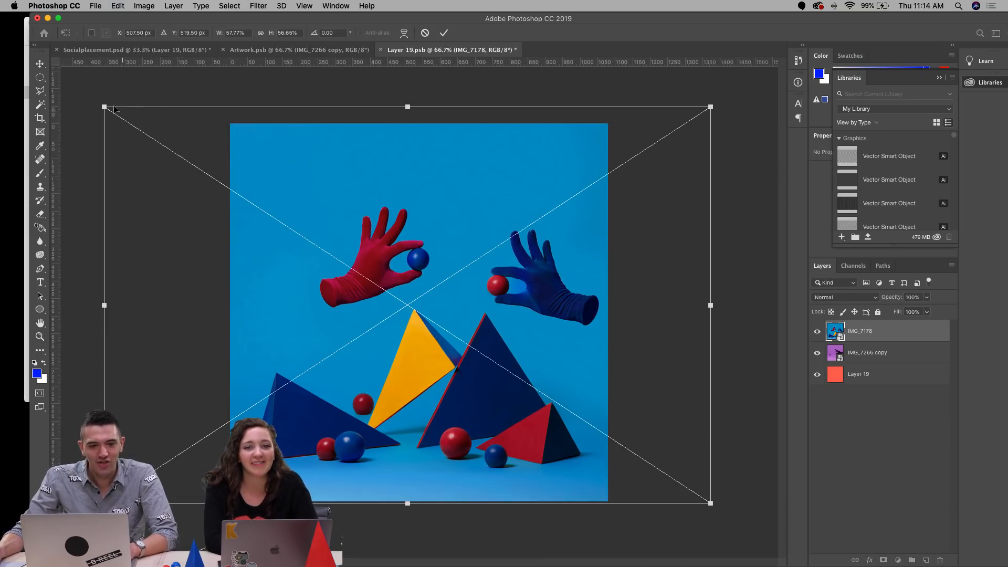
pyautogui.moveTo(103, 106); pyautogui.dragTo(133, 124)
pyautogui.moveTo(405, 208); pyautogui.dragTo(396, 195)
pyautogui.moveTo(706, 112); pyautogui.dragTo(693, 121)
pyautogui.moveTo(579, 162); pyautogui.dragTo(587, 160)
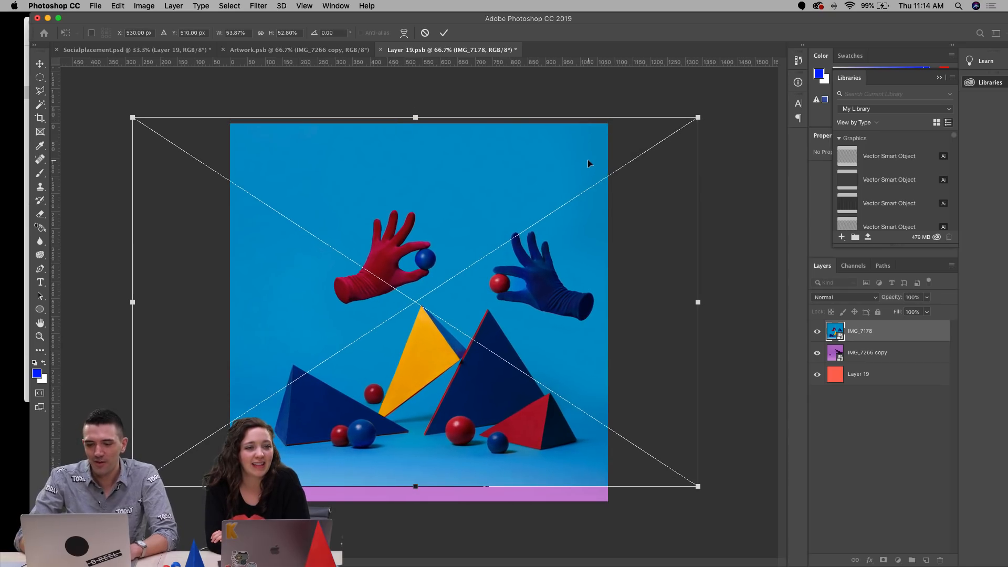
pyautogui.press('Return')
# Step: Rasterize the IMG_7178 layer and select the uncovered purple strip along the image's bottom edge with a rectangular marquee
pyautogui.press('z')
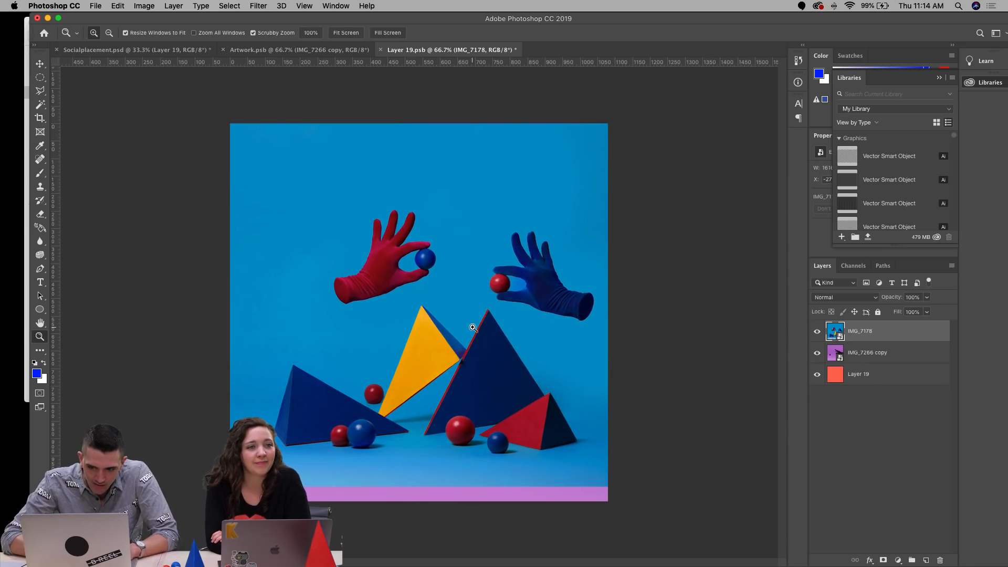
pyautogui.click(40, 173)
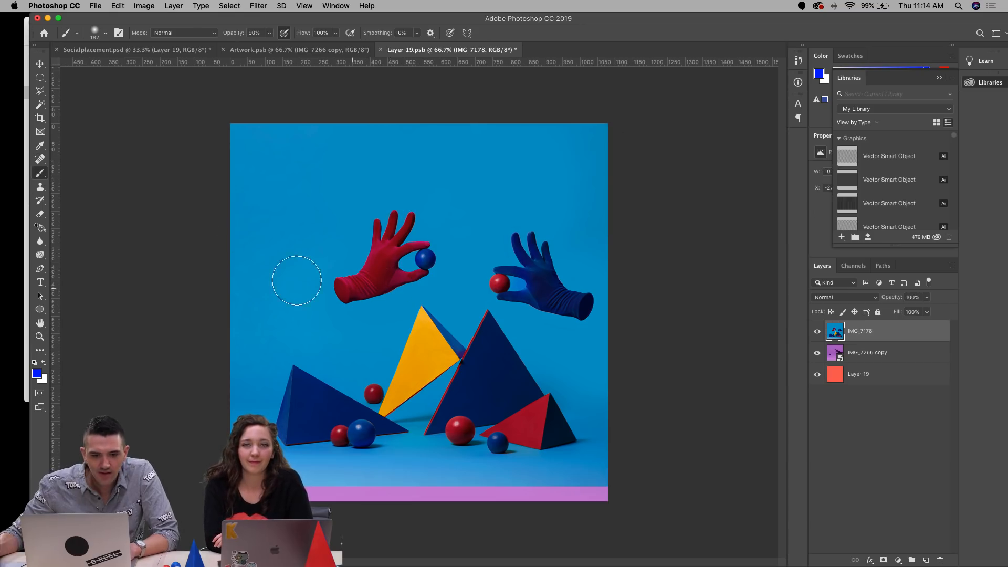
pyautogui.moveTo(40, 77); pyautogui.dragTo(61, 79)
pyautogui.click(61, 78)
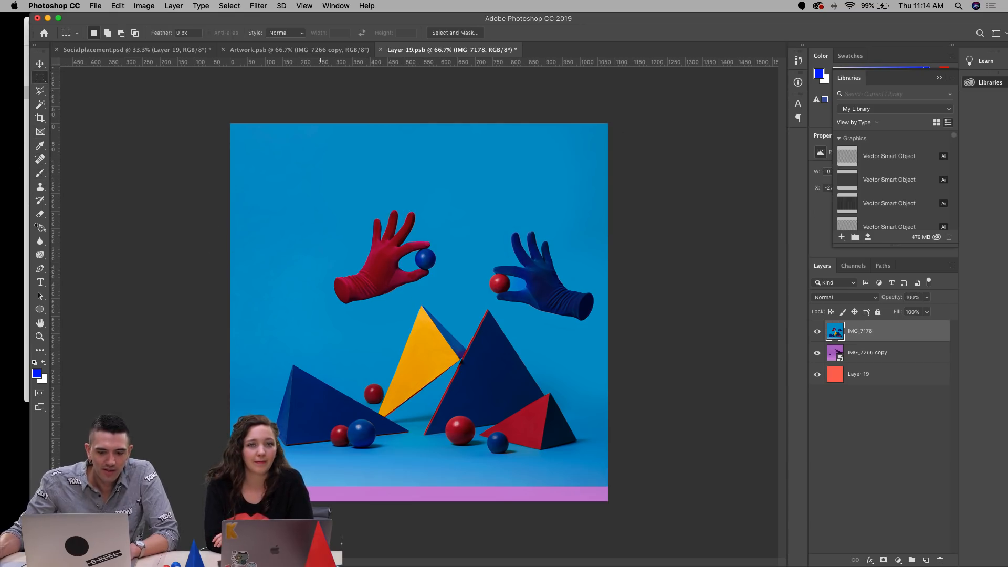
pyautogui.moveTo(221, 484); pyautogui.dragTo(656, 564)
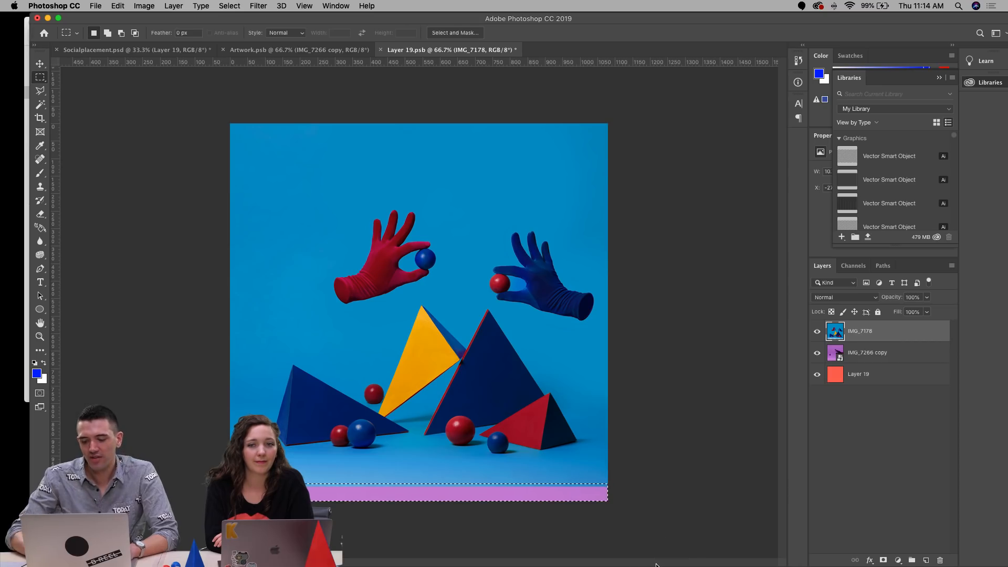
# Step: Fill the selected strip with Content-Aware at 100% opacity, and save and close the Layer 19 smart object
pyautogui.hotkey('shift', 'F5')
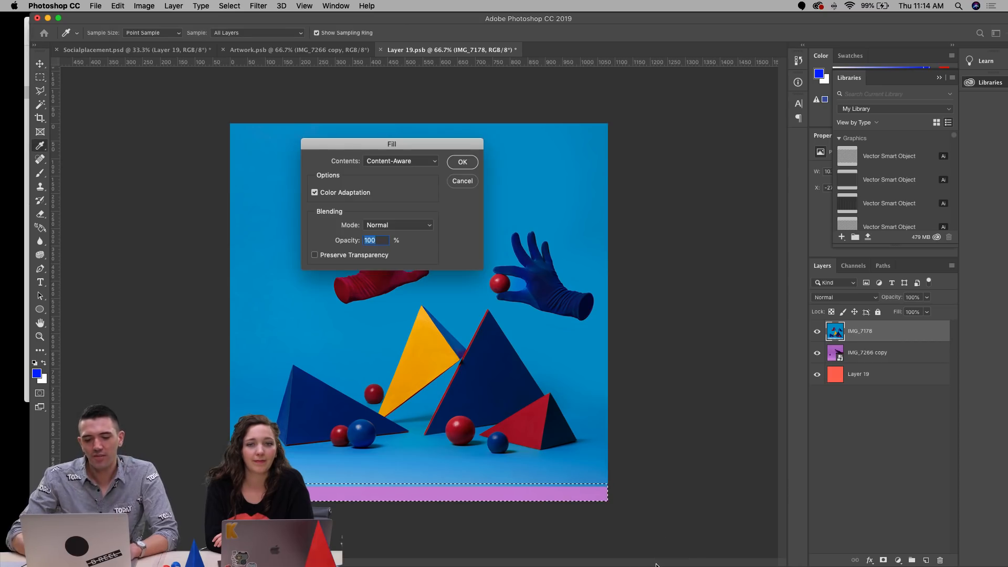
pyautogui.click(461, 162)
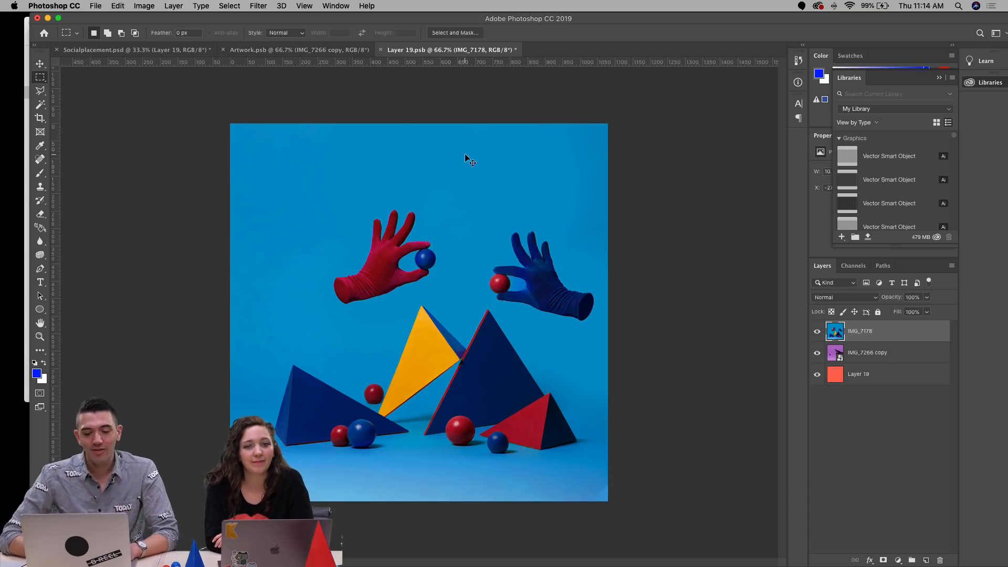
pyautogui.press('super+s')
pyautogui.press('super+w')
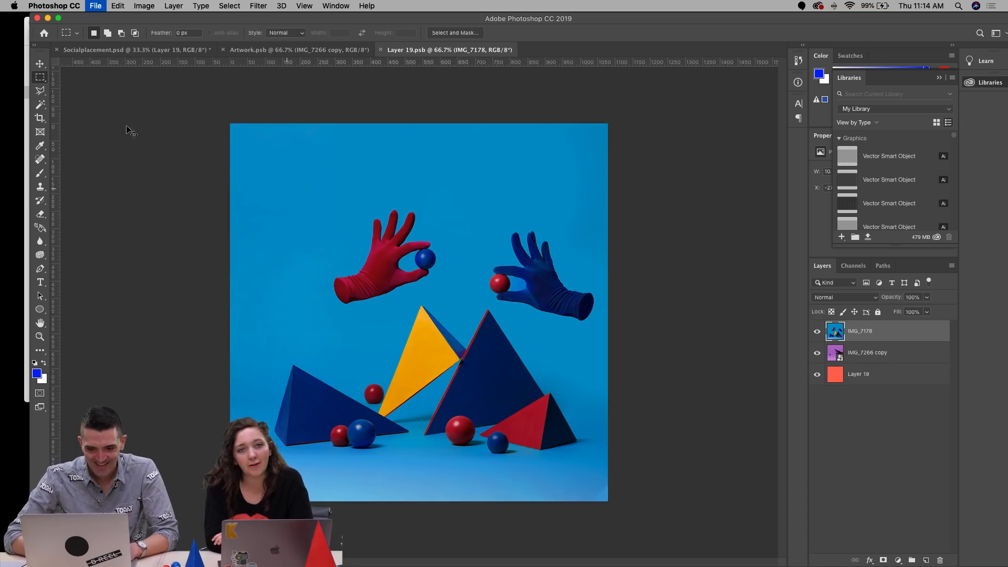
pyautogui.click(37, 66)
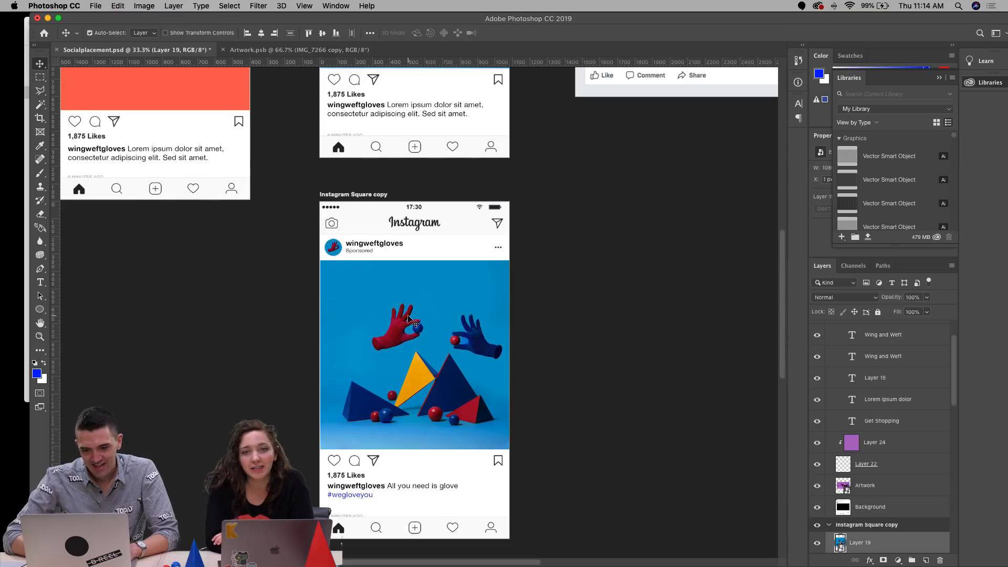
pyautogui.scroll(-2, 408, 315)
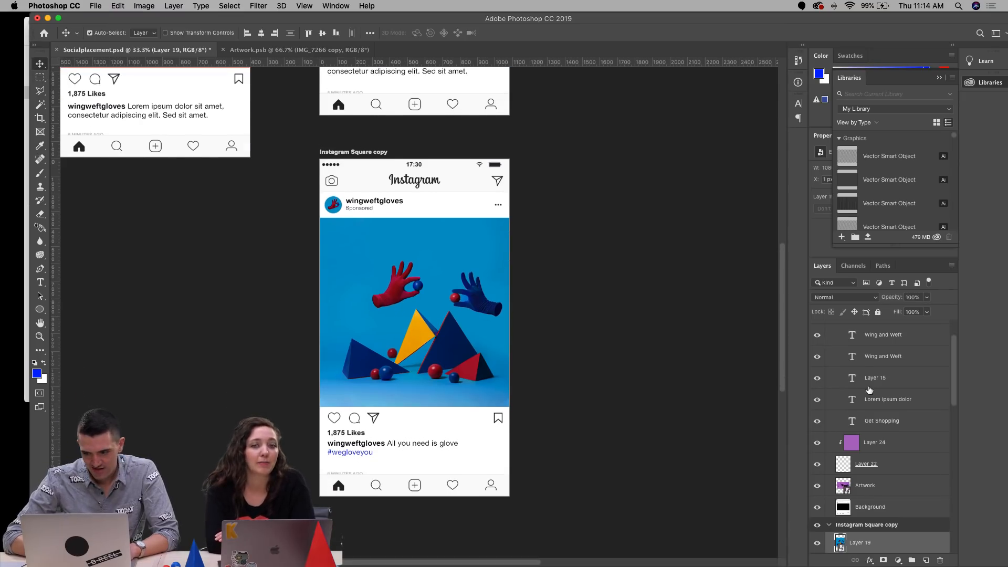
pyautogui.press('super+t')
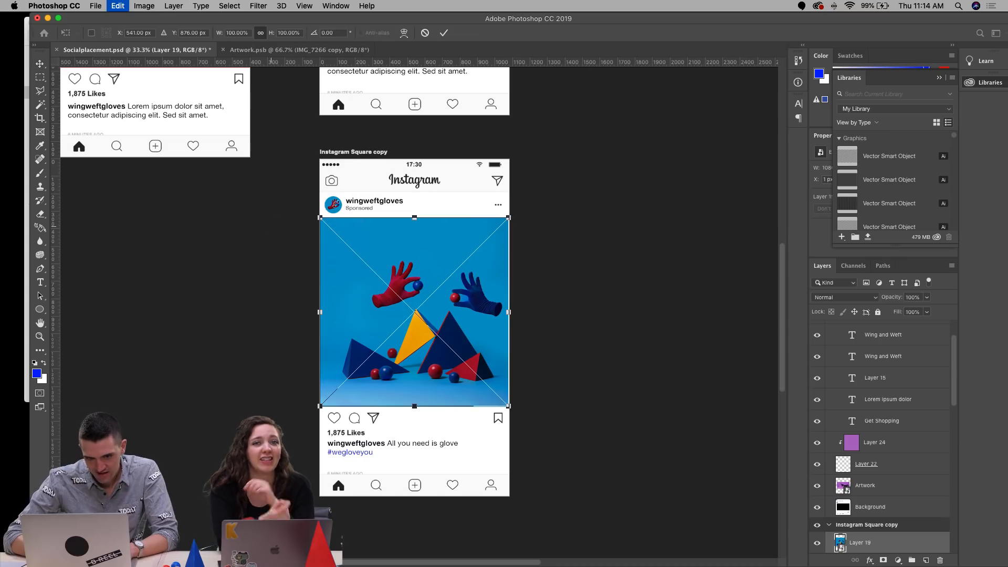
pyautogui.scroll(-3, 861, 420)
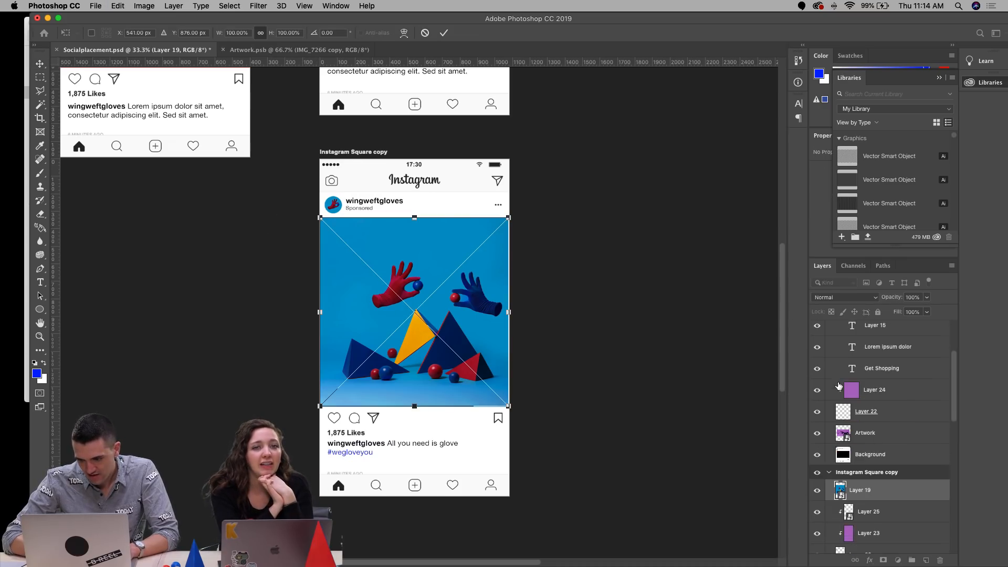
pyautogui.click(874, 490)
pyautogui.keyDown('alt'); pyautogui.click(869, 498); pyautogui.keyUp('alt')
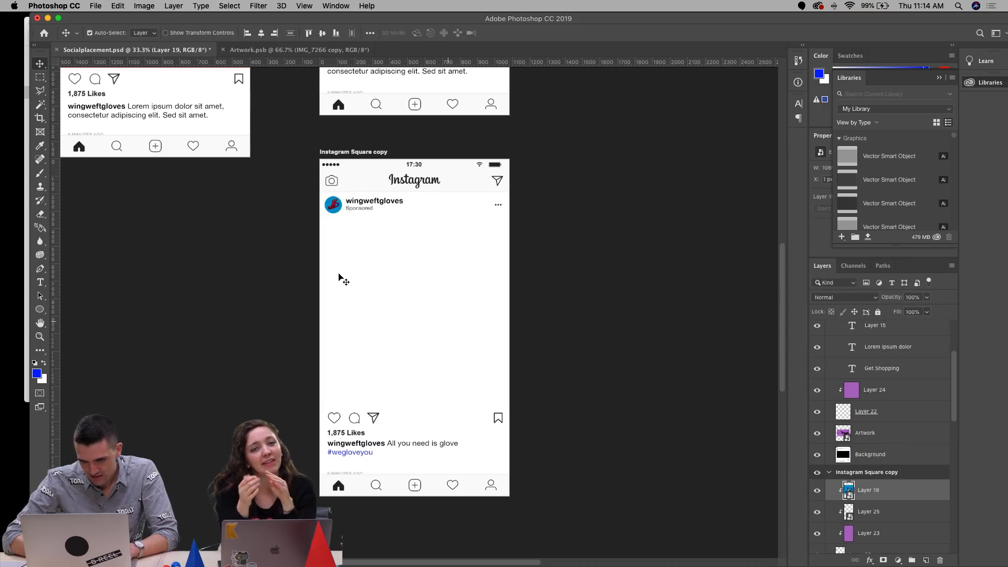
pyautogui.keyDown('alt'); pyautogui.click(851, 497); pyautogui.keyUp('alt')
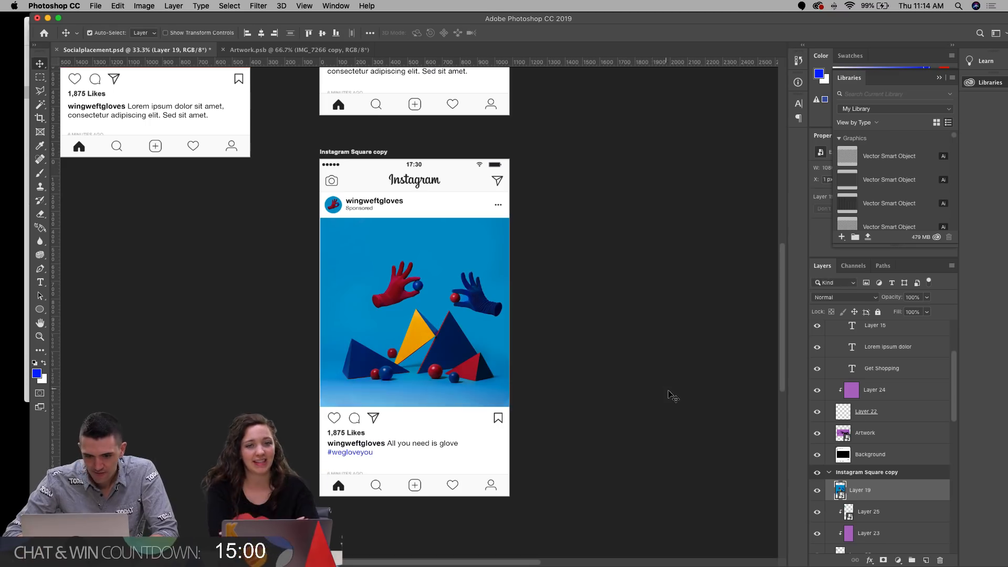
pyautogui.click(40, 173)
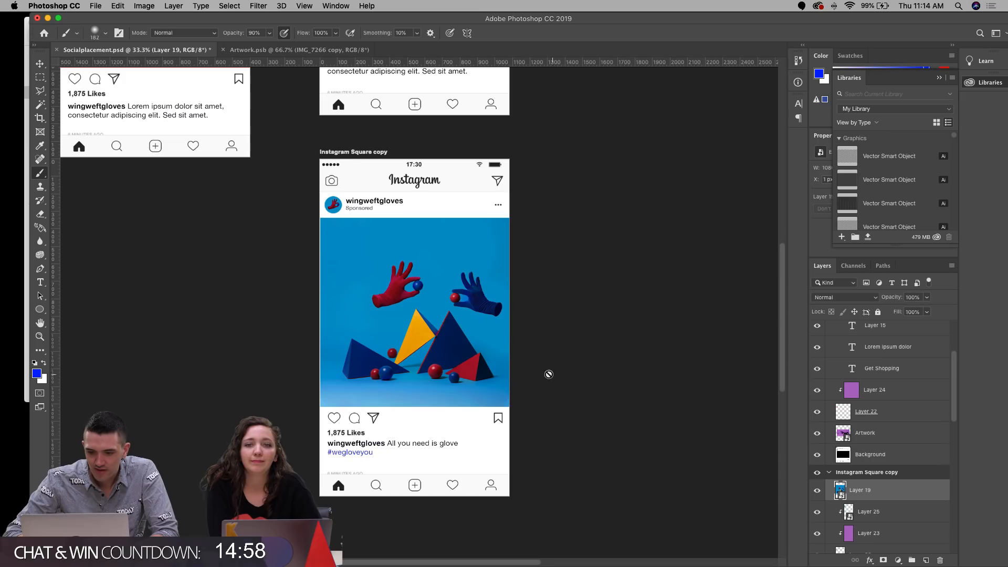
# Step: Open the original Instagram Square artboard's Layer 19 smart object, hide IMG_7178 and select the IMG_7266 copy layer
pyautogui.scroll(10, 417, 303)
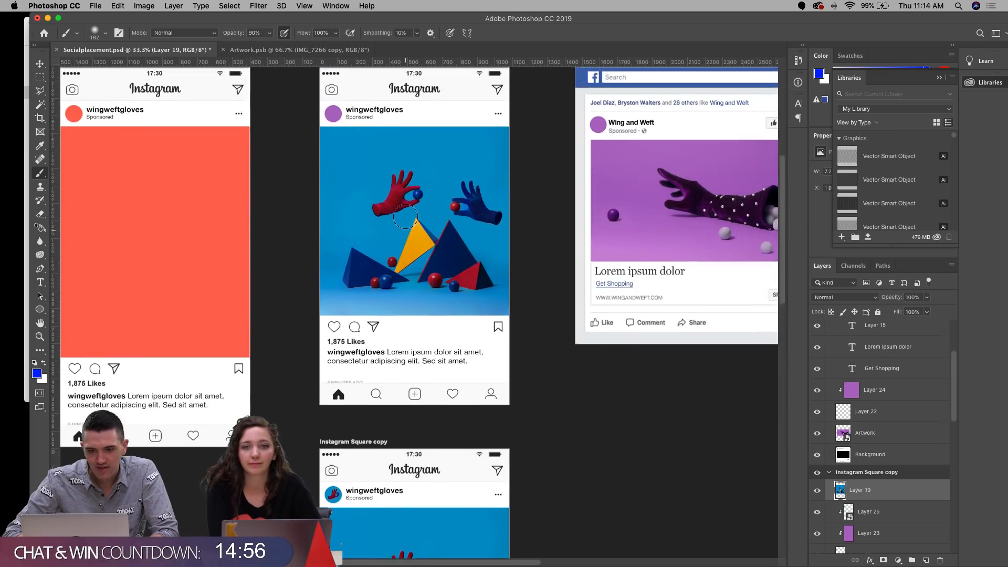
pyautogui.press('v')
pyautogui.scroll(-3, 882, 473)
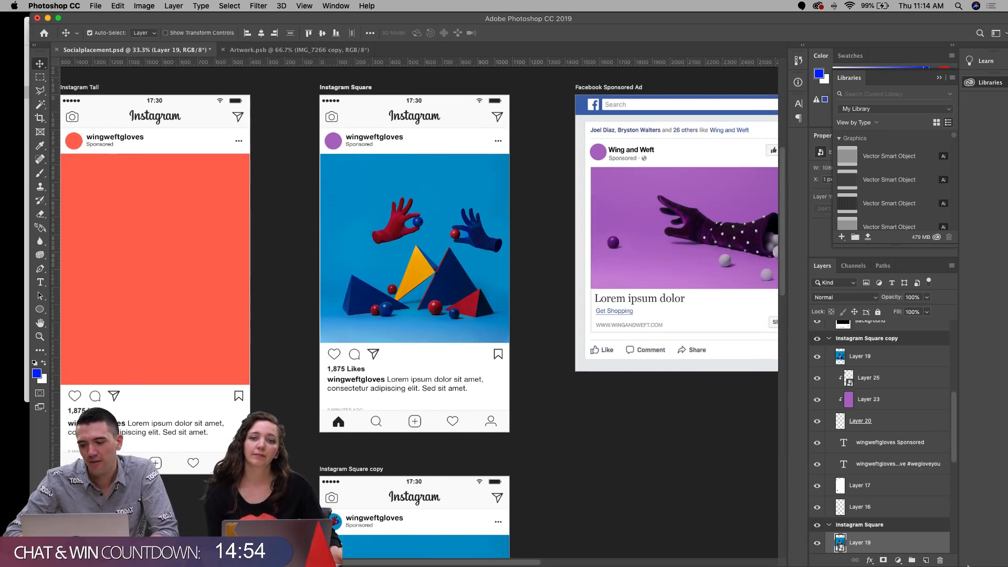
pyautogui.click(841, 543)
pyautogui.doubleClick(841, 543)
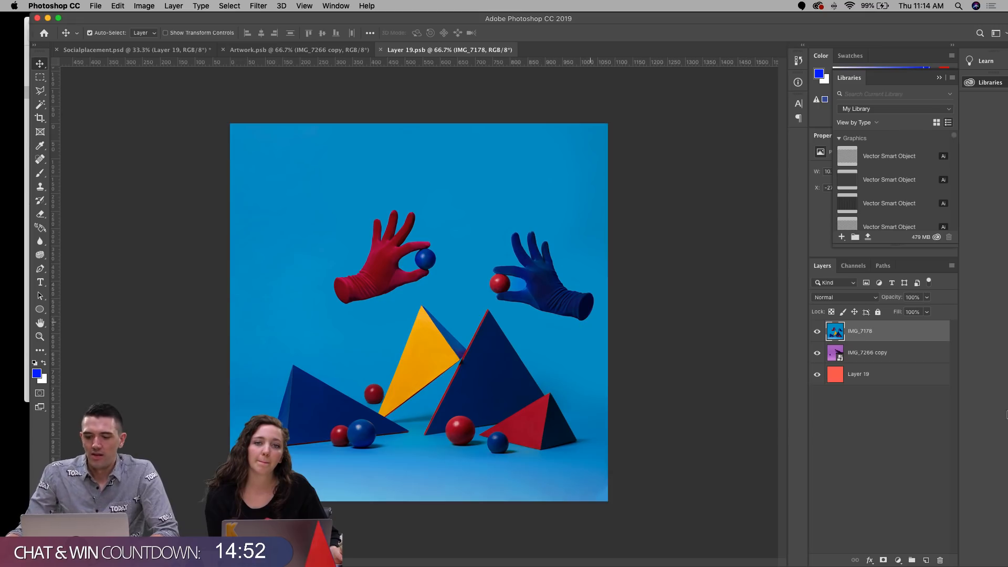
pyautogui.click(820, 332)
pyautogui.click(866, 352)
# Step: Scale the purple glove photo to about 65.56% and reposition it so the balls, hand and sleeve opening fit in the square
pyautogui.press('super+t')
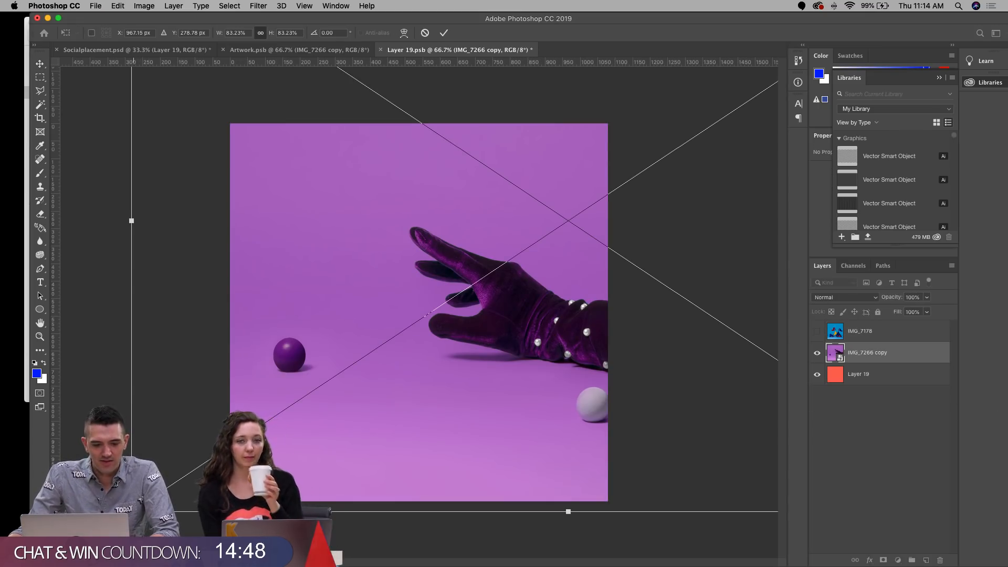
pyautogui.moveTo(132, 511); pyautogui.dragTo(283, 420)
pyautogui.moveTo(428, 336); pyautogui.dragTo(342, 417)
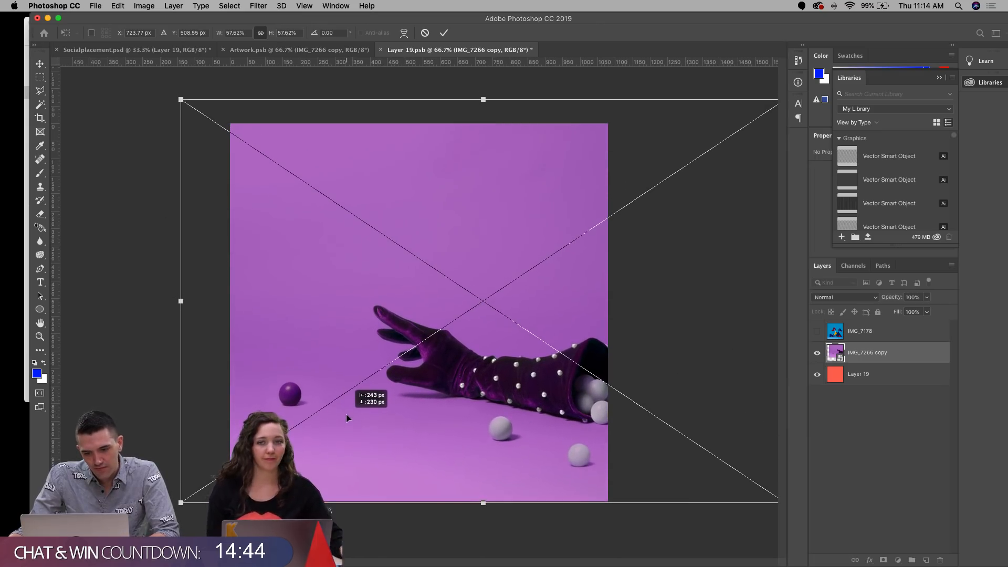
pyautogui.moveTo(178, 503); pyautogui.dragTo(140, 530)
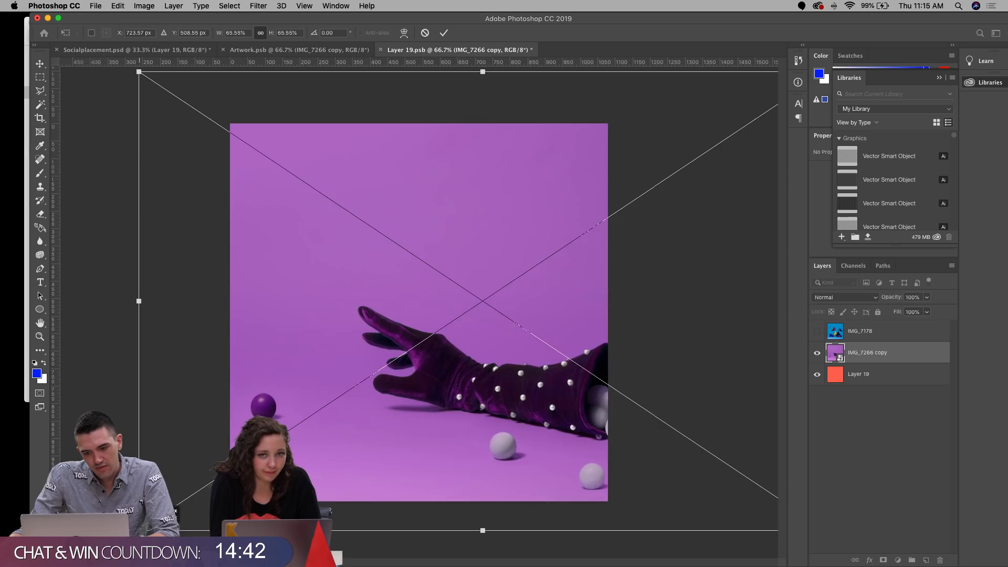
pyautogui.moveTo(358, 427); pyautogui.dragTo(350, 406)
pyautogui.moveTo(298, 387); pyautogui.dragTo(289, 388)
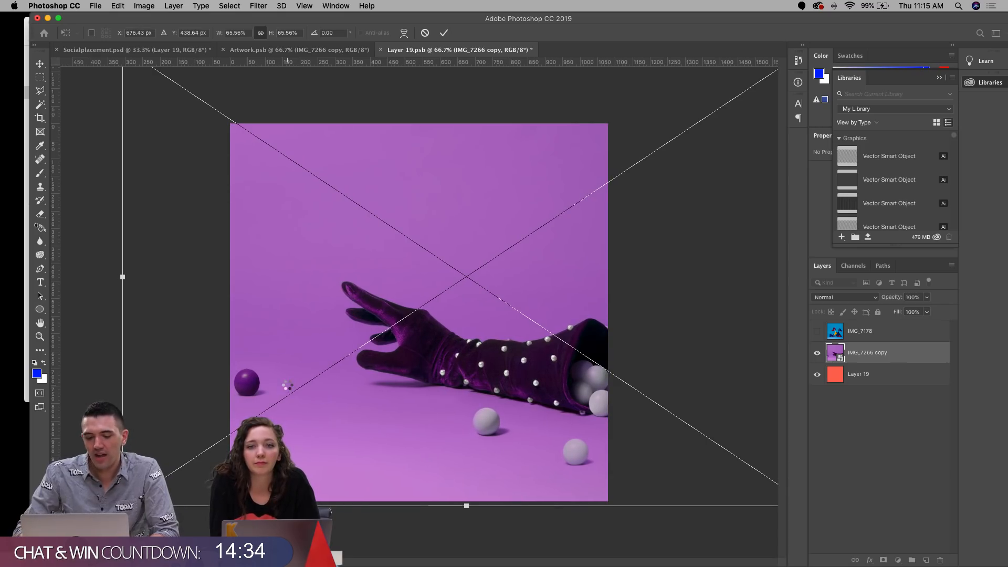
pyautogui.press('Return')
# Step: Duplicate the IMG_7266 copy layer and shift the duplicate slightly to the right, bringing the purple ball further inside the frame
pyautogui.moveTo(902, 360); pyautogui.dragTo(926, 560)
pyautogui.press('super+t')
pyautogui.moveTo(263, 259); pyautogui.dragTo(297, 261)
pyautogui.press('Return')
# Step: Select a large circular area around the purple ball on the IMG_7266 copy 2 layer and invert the selection
pyautogui.moveTo(40, 77); pyautogui.dragTo(90, 86)
pyautogui.moveTo(196, 301); pyautogui.dragTo(348, 460)
pyautogui.click(229, 6)
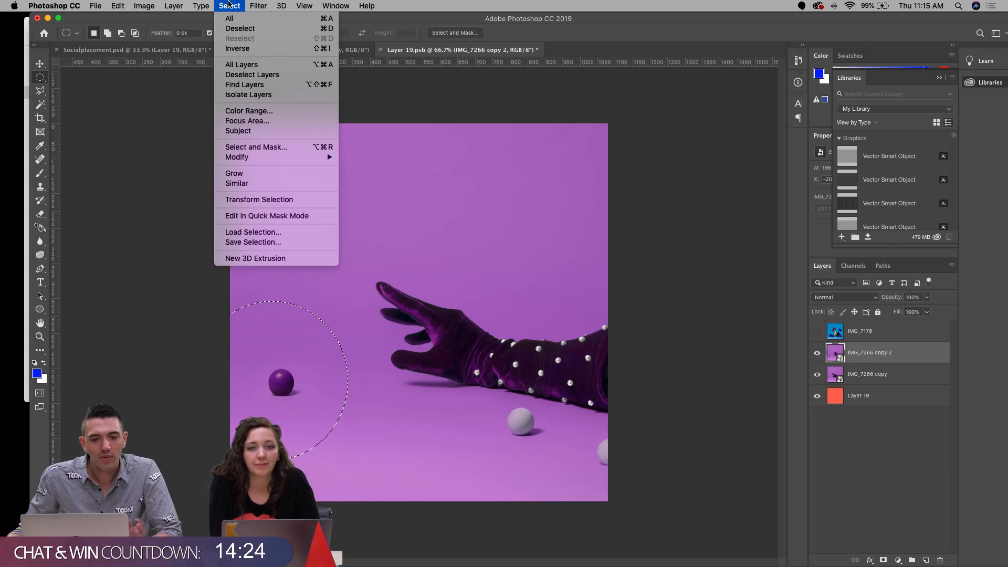
pyautogui.moveTo(321, 157)
pyautogui.click(378, 196)
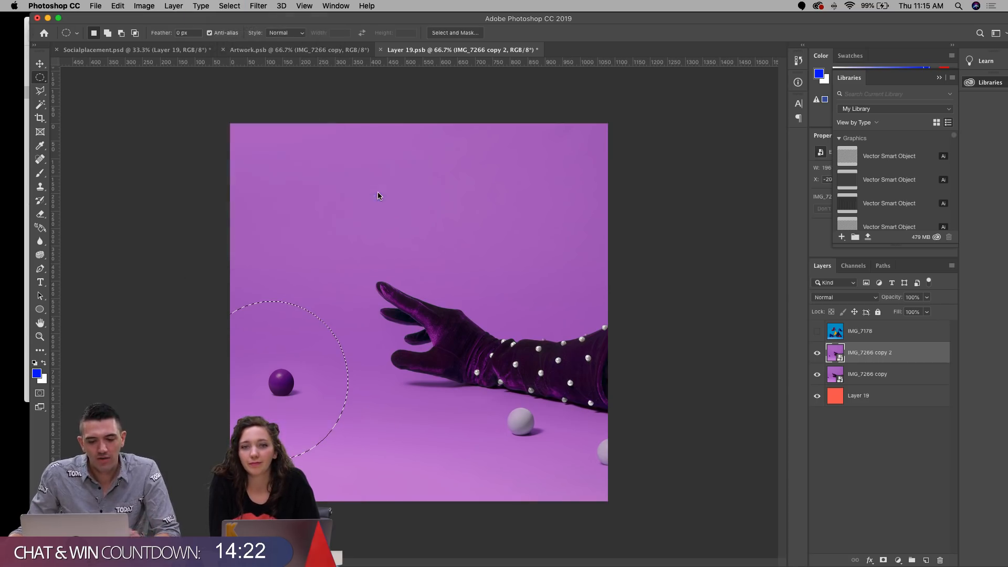
pyautogui.press('Return')
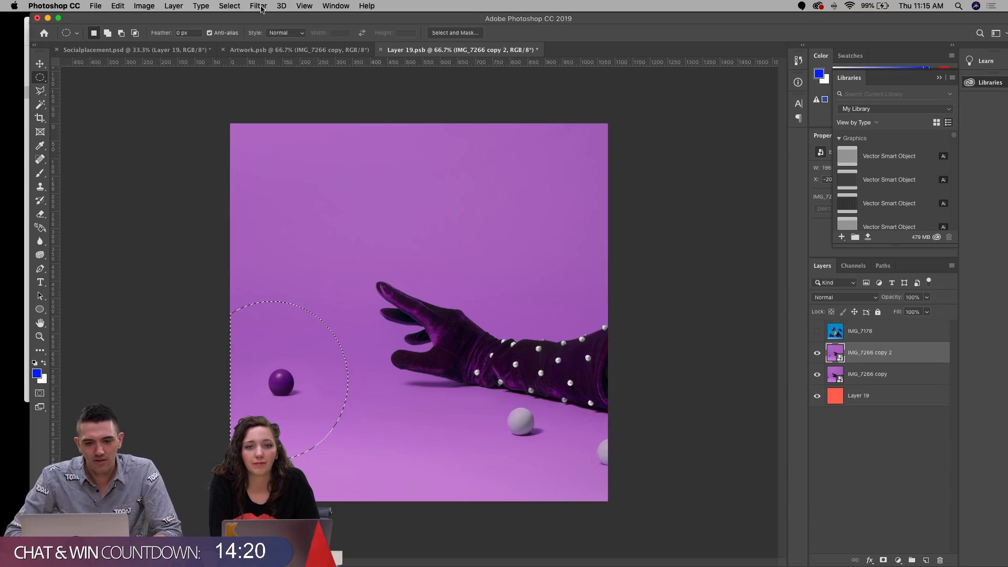
pyautogui.click(259, 6)
pyautogui.moveTo(229, 6)
pyautogui.click(232, 49)
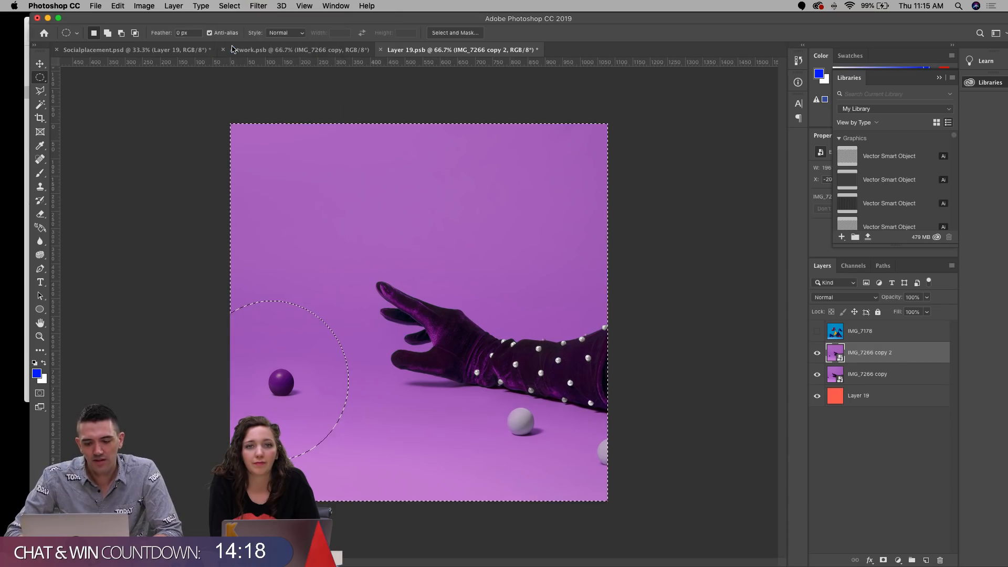
# Step: Add a layer mask to IMG_7266 copy 2 that hides everything outside the circle around the purple ball
pyautogui.click(200, 6)
pyautogui.moveTo(173, 6)
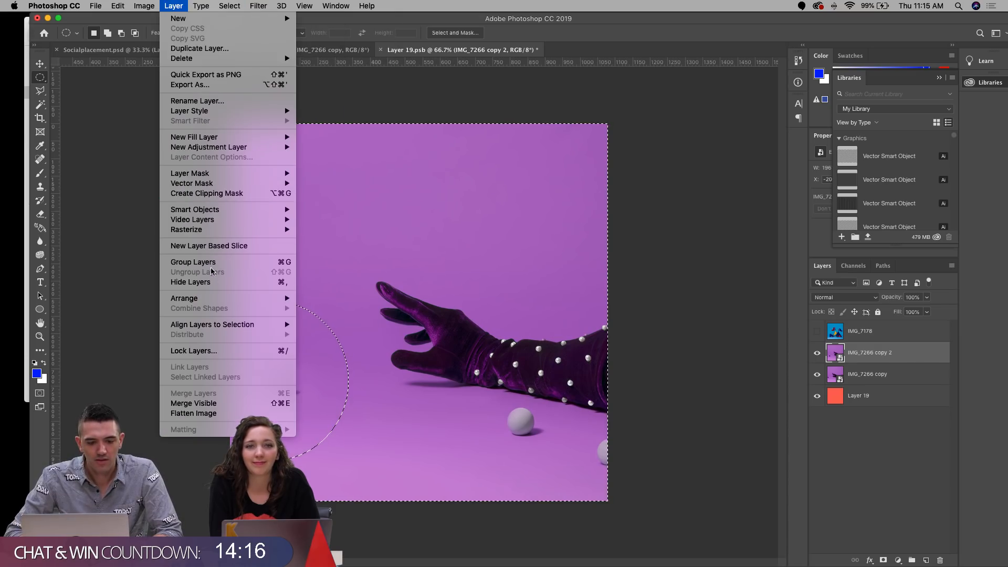
pyautogui.moveTo(229, 174)
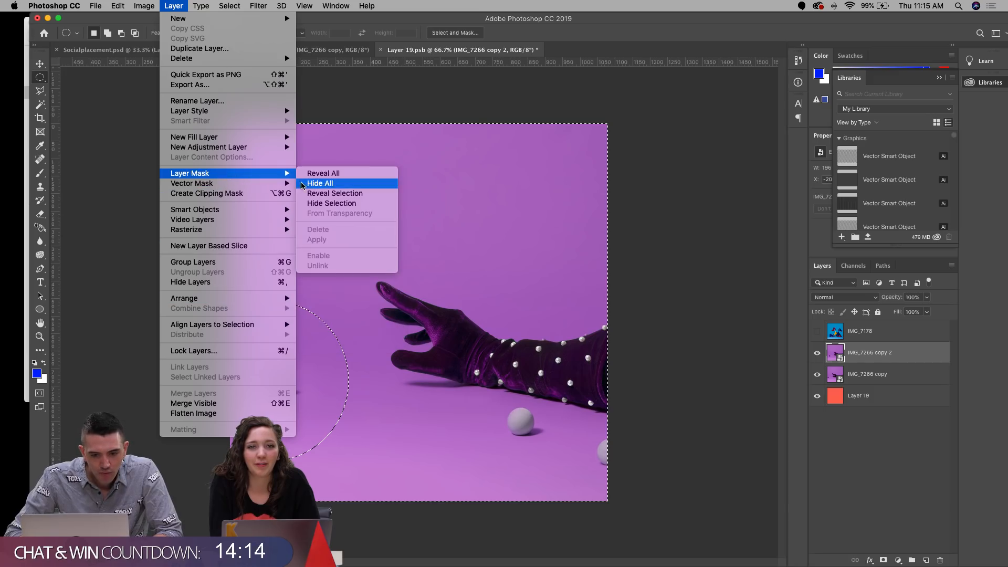
pyautogui.click(307, 174)
pyautogui.press('super+d')
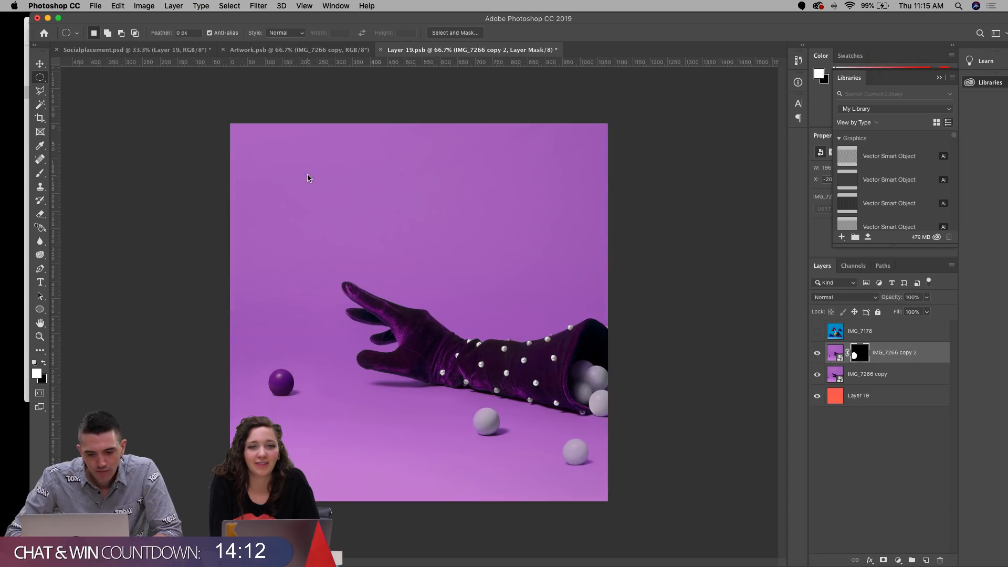
# Step: Shift the masked purple ball slightly to the right and toggle the IMG_7266 copy 2 layer's visibility to compare
pyautogui.press('super+t')
pyautogui.hotkey('shift', 'Left')
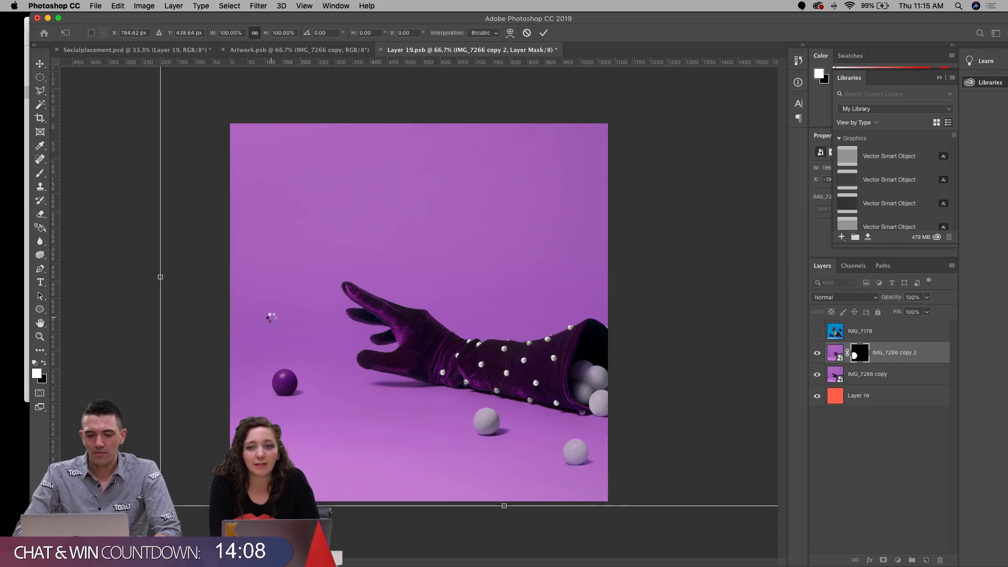
pyautogui.press('Return')
pyautogui.click(818, 353)
pyautogui.click(818, 355)
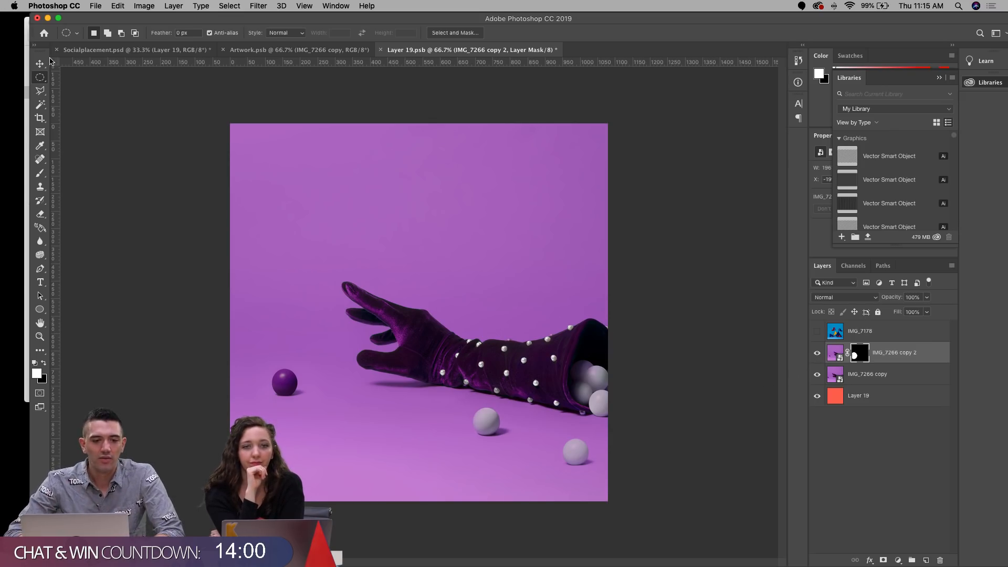
# Step: Nudge the main glove photo on the IMG_7266 copy layer to the left and slightly down
pyautogui.click(48, 62)
pyautogui.click(498, 326)
pyautogui.hotkey('shift', 'Left')
pyautogui.hotkey('shift', 'Left')
pyautogui.hotkey('shift', 'Left')
pyautogui.hotkey('shift', 'Left')
pyautogui.hotkey('shift', 'Down')
# Step: Select the image of IMG_7266 copy 2 and nudge the purple ball to the left and slightly up
pyautogui.click(841, 353)
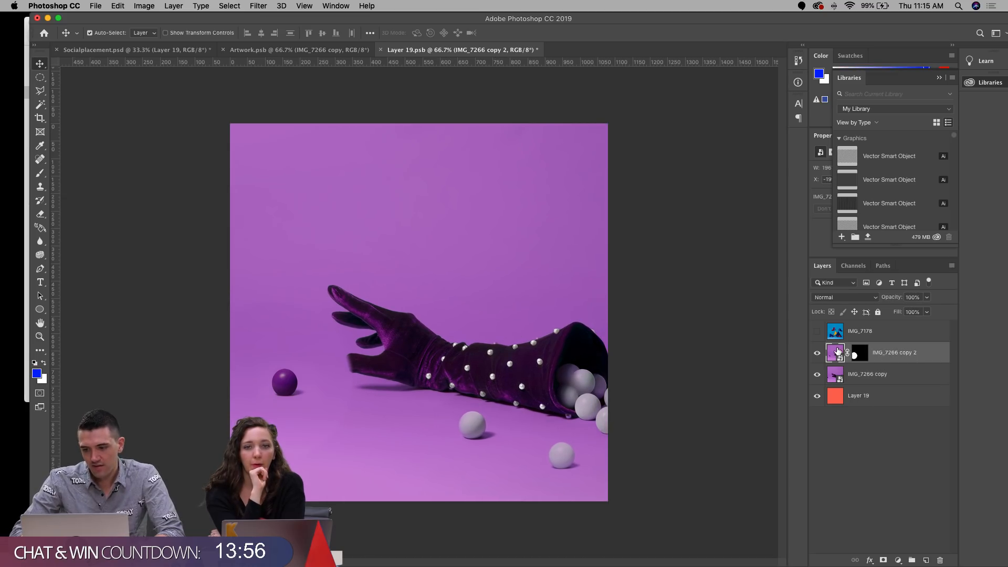
pyautogui.hotkey('shift', 'Left')
pyautogui.hotkey('shift', 'Left')
pyautogui.hotkey('shift', 'Left')
pyautogui.hotkey('shift', 'Left')
pyautogui.hotkey('shift', 'Up')
pyautogui.hotkey('shift', 'Right')
pyautogui.hotkey('shift', 'Down')
pyautogui.hotkey('shift', 'Down')
pyautogui.hotkey('shift', 'Left')
pyautogui.hotkey('shift', 'Left')
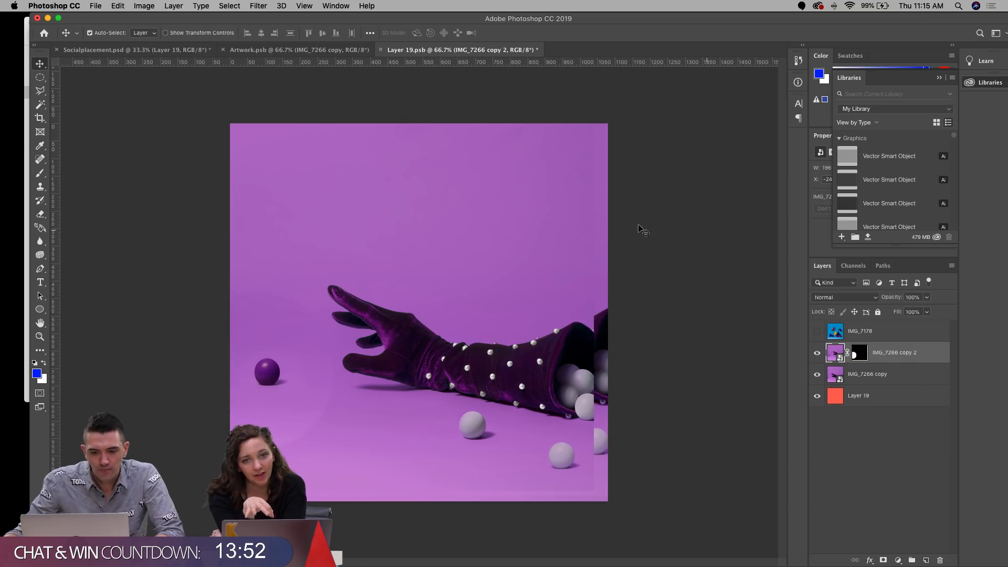
# Step: Fill a rectangular area over the glove and right edge with black on the IMG_7266 copy 2 mask to hide the duplicated parts
pyautogui.click(860, 353)
pyautogui.press('d')
pyautogui.click(40, 173)
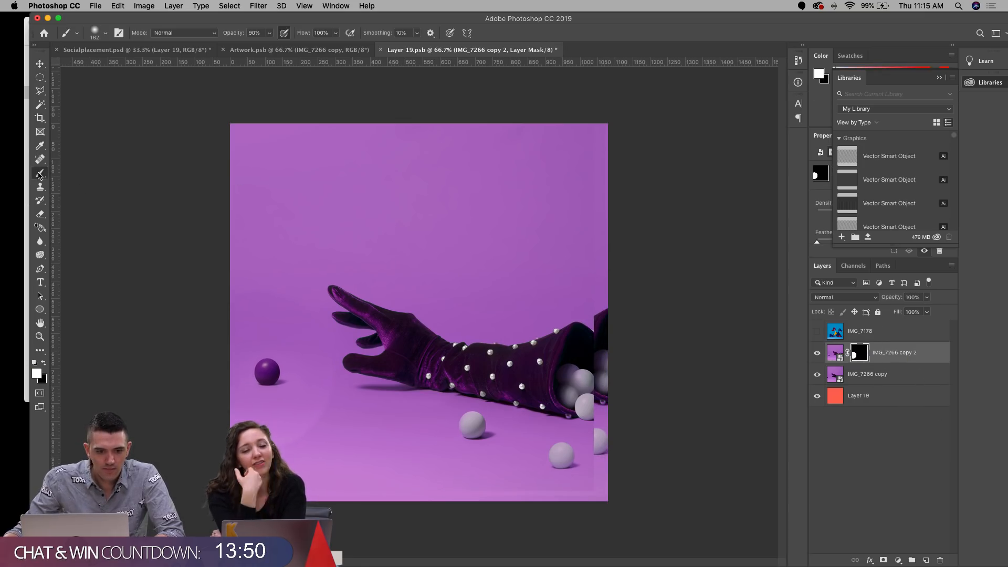
pyautogui.click(44, 362)
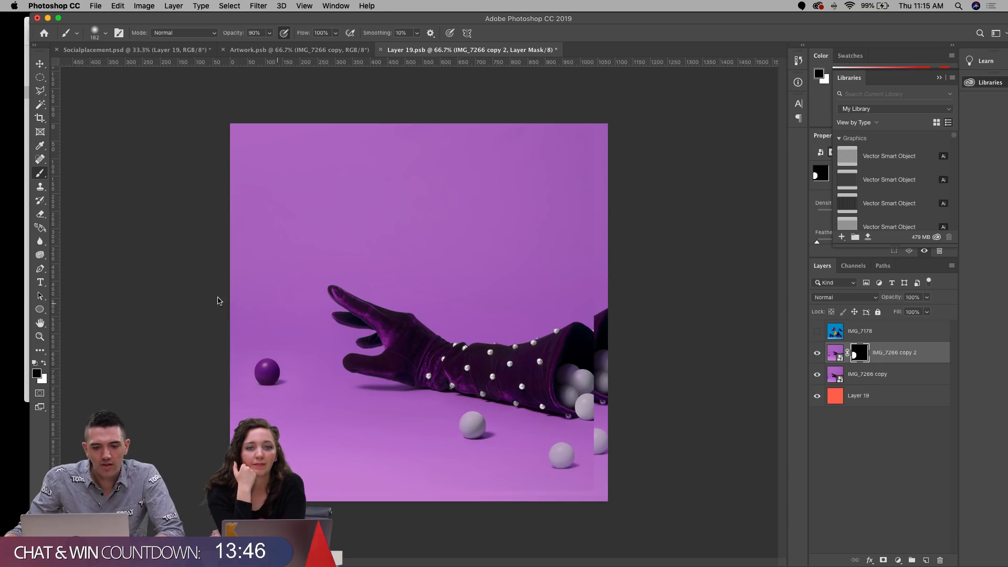
pyautogui.moveTo(41, 77); pyautogui.dragTo(82, 77)
pyautogui.moveTo(664, 564); pyautogui.dragTo(735, 562)
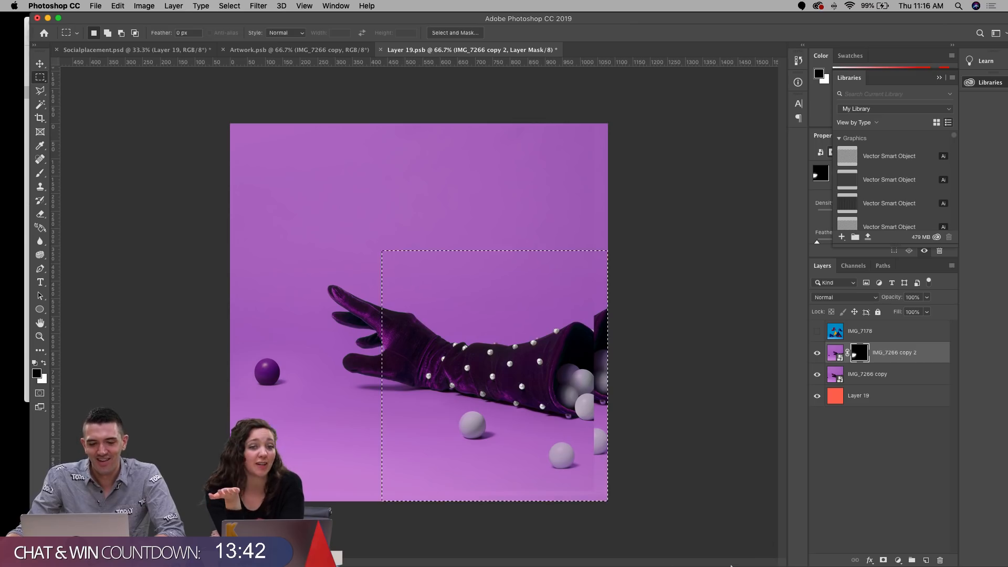
pyautogui.hotkey('alt', 'BackSpace')
pyautogui.press('super+d')
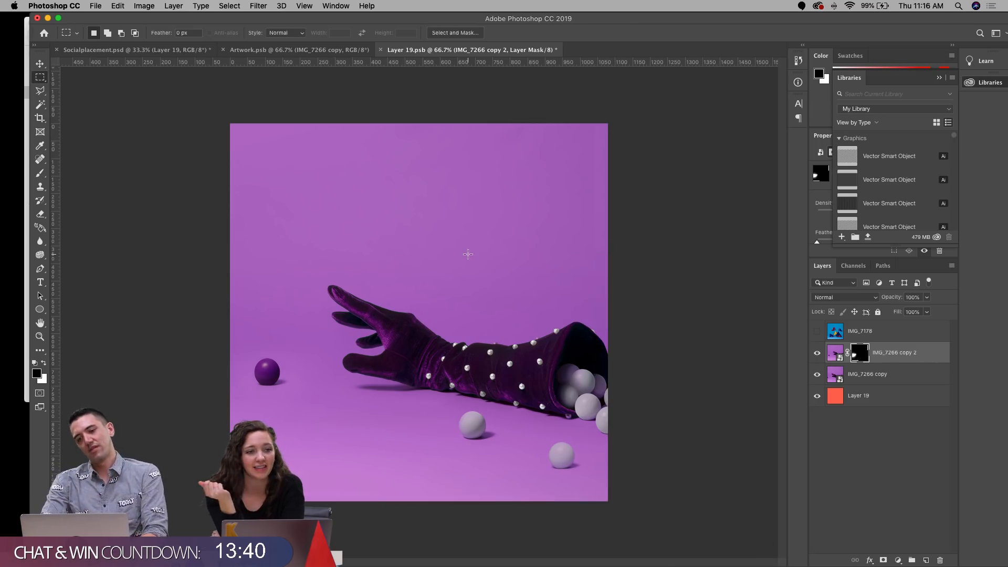
# Step: Save and close the Layer 19 smart object
pyautogui.press('super+s')
pyautogui.press('super+w')
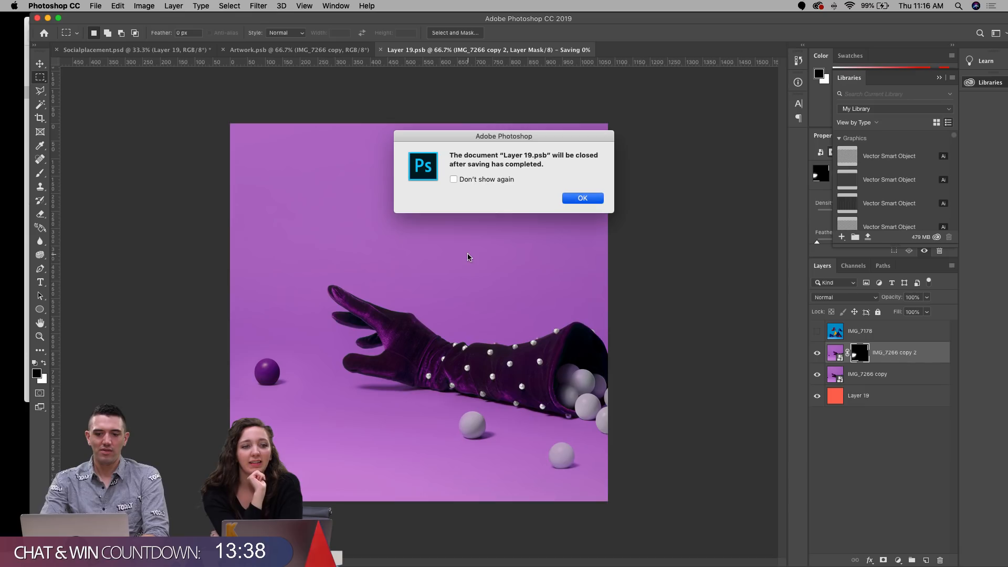
pyautogui.press('Return')
# Step: Move a duplicate of the Layer 25 profile picture from the Instagram Square copy artboard into the Instagram Square artboard
pyautogui.scroll(-3, 277, 138)
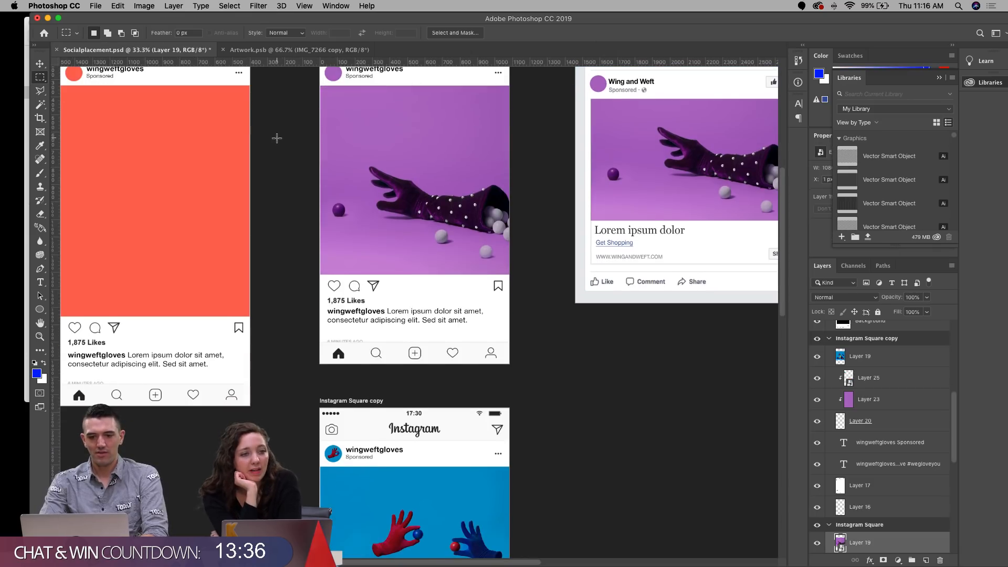
pyautogui.click(40, 64)
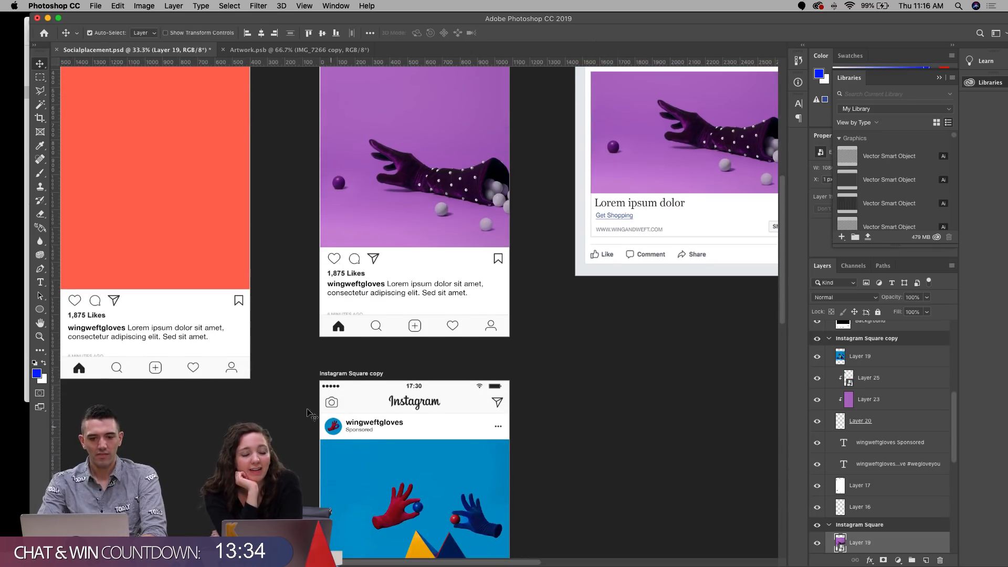
pyautogui.click(331, 425)
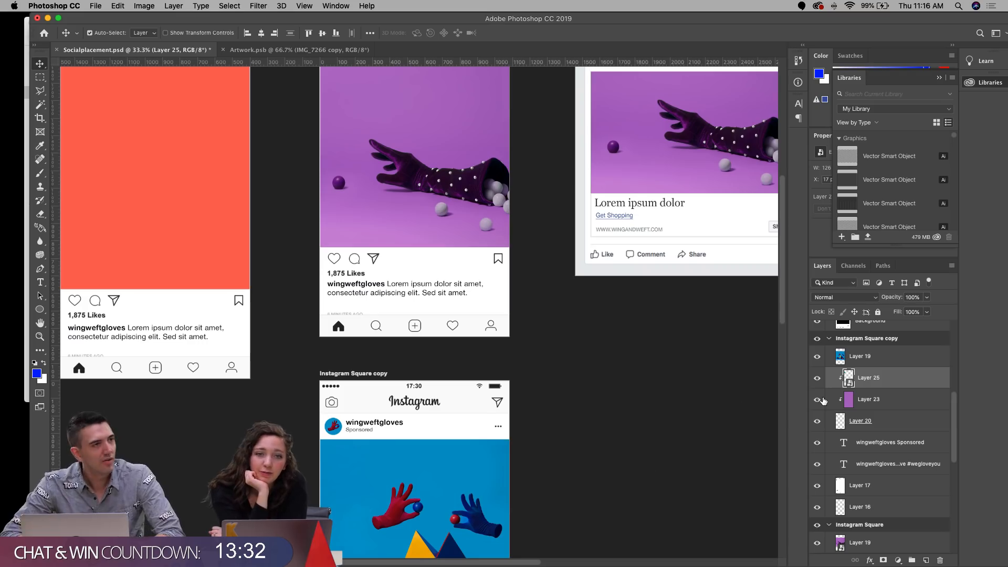
pyautogui.press('super+j')
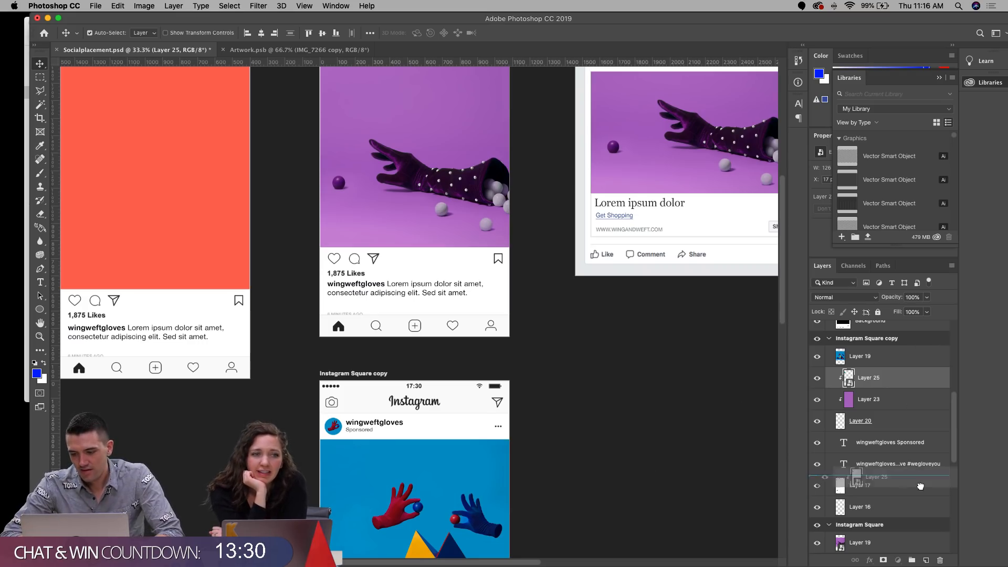
pyautogui.moveTo(917, 381); pyautogui.dragTo(907, 513)
pyautogui.scroll(4, 593, 286)
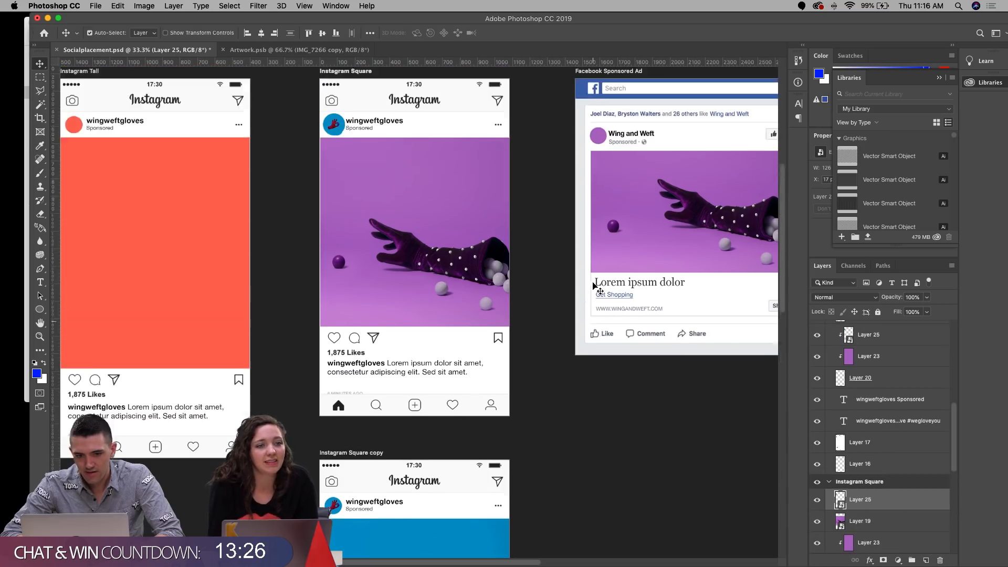
# Step: Place Layer 25 between Layer 19 and Layer 23 in the Instagram Square artboard so it is clipped to the profile circle
pyautogui.scroll(-5, 887, 512)
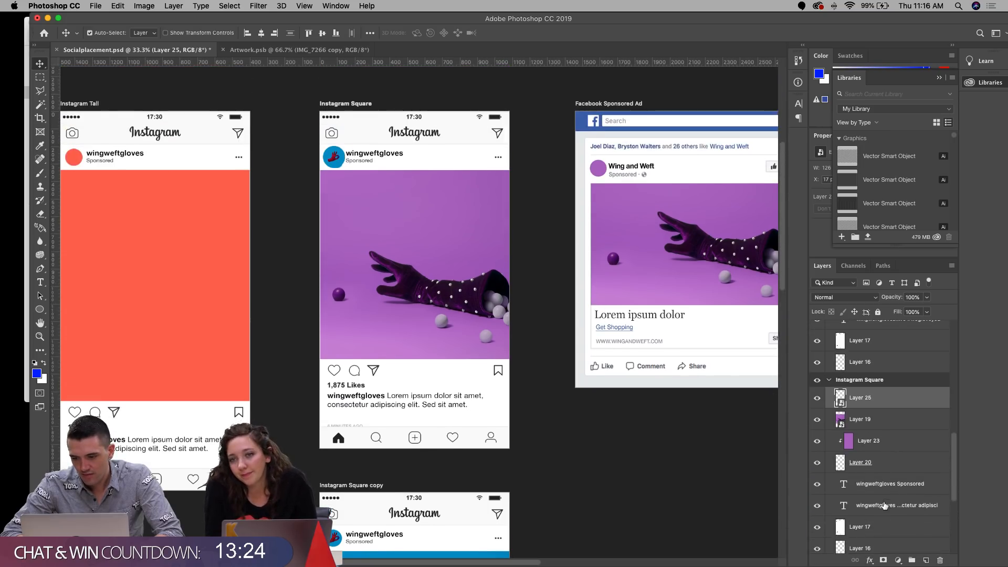
pyautogui.click(818, 371)
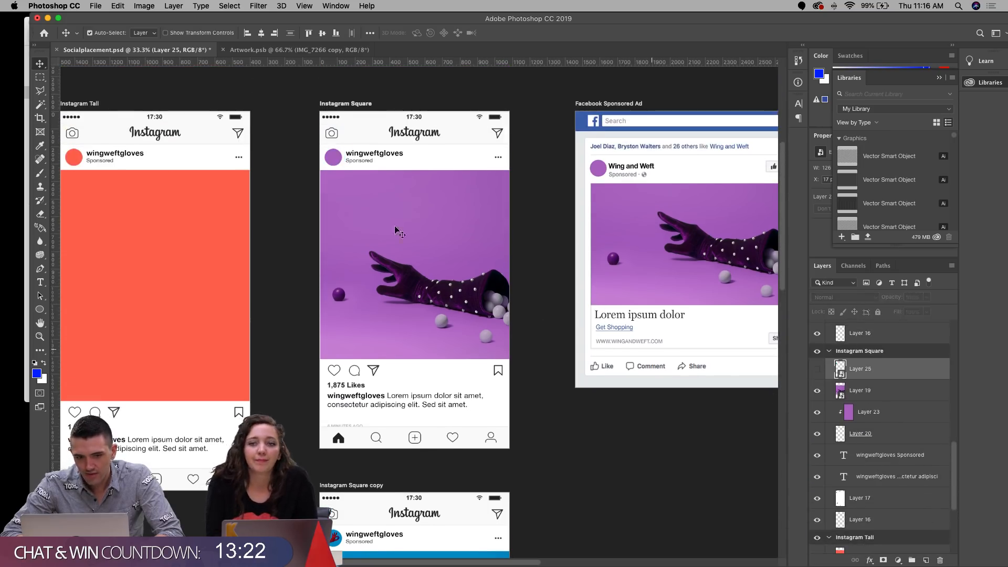
pyautogui.click(334, 151)
pyautogui.moveTo(868, 379); pyautogui.dragTo(873, 405)
pyautogui.click(817, 394)
# Step: Duplicate the Instagram Square artboard's Layer 25 profile picture and move the duplicate into the Instagram Tall artboard
pyautogui.hscroll(-3, 651, 370)
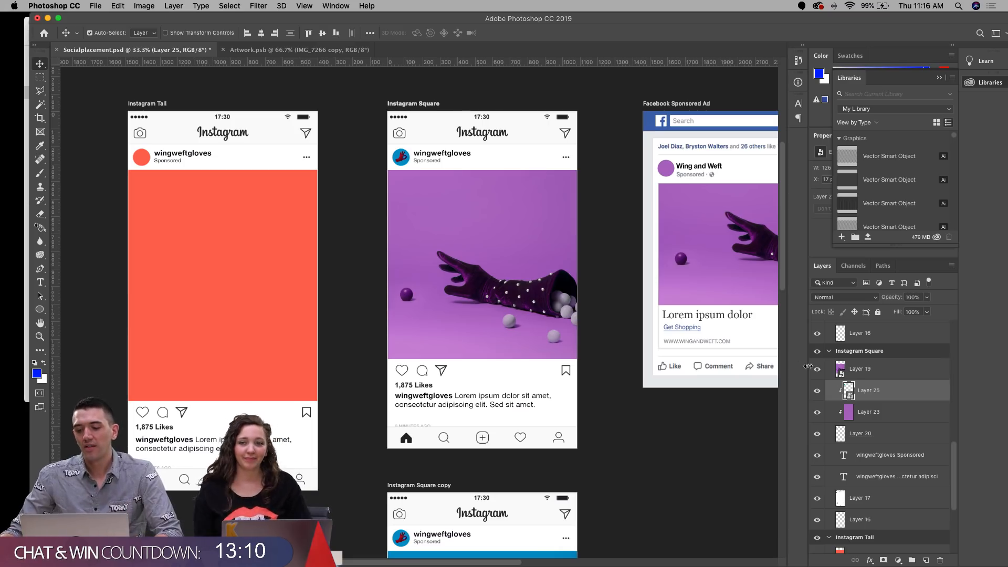
pyautogui.press('super+j')
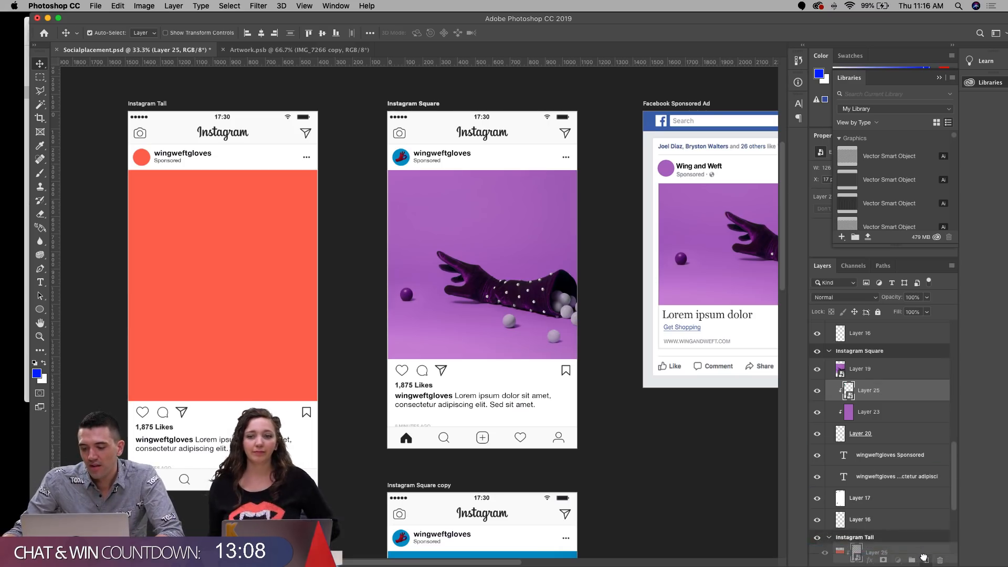
pyautogui.scroll(-3, 957, 447)
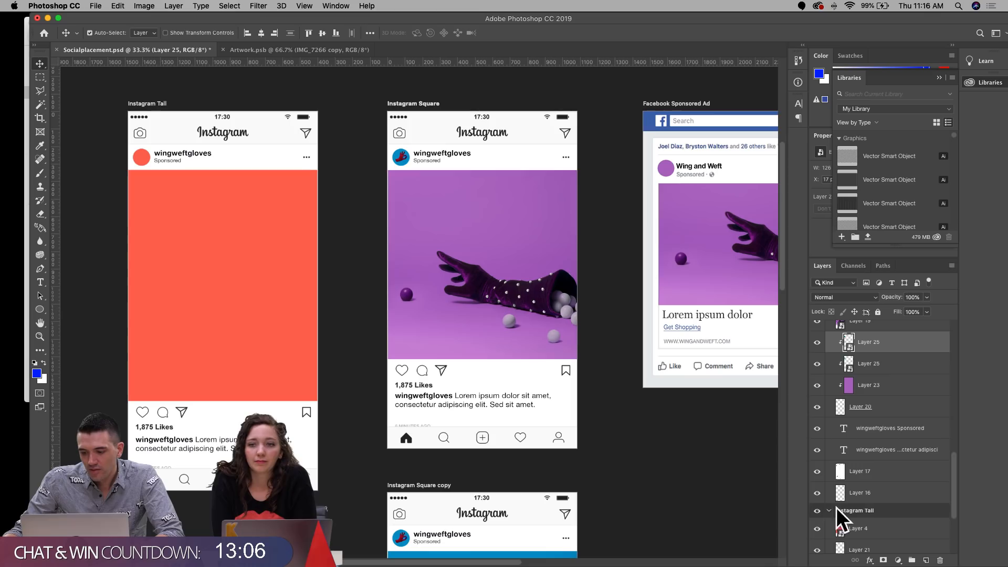
pyautogui.moveTo(904, 338); pyautogui.dragTo(921, 518)
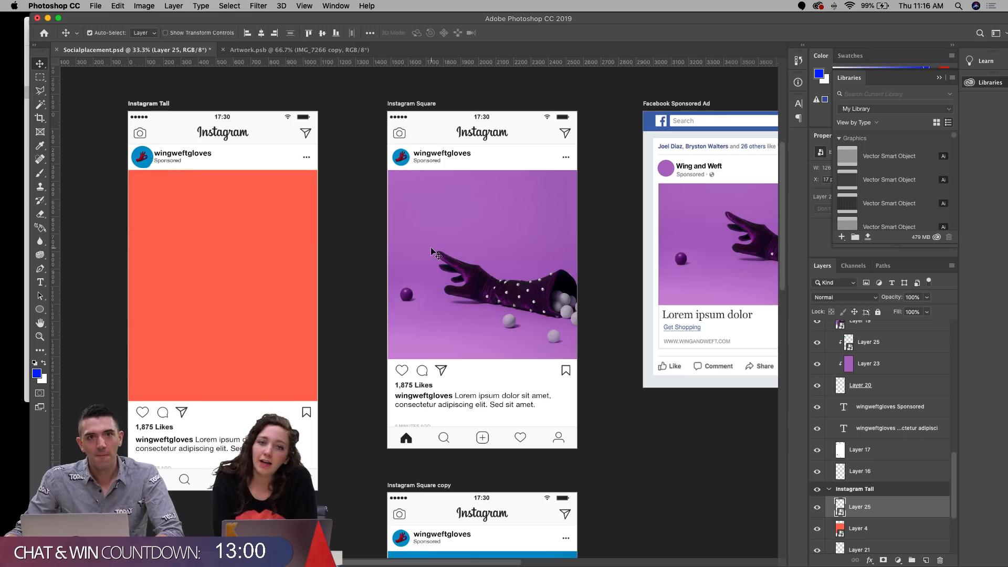
# Step: Move Layer 25 below Layer 4 in the Instagram Tall artboard and clip it to the Layer 21 profile circle
pyautogui.scroll(-3, 945, 488)
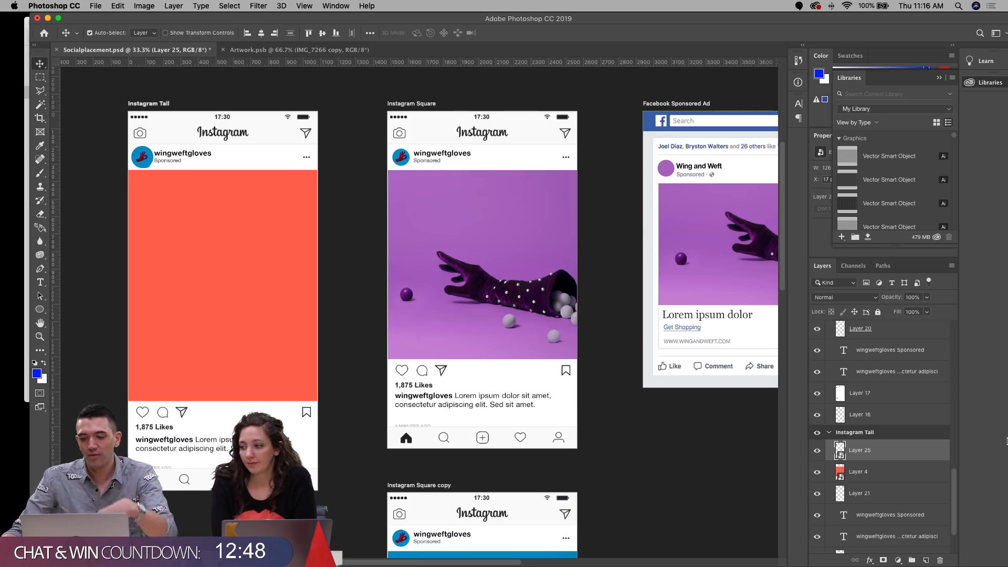
pyautogui.moveTo(957, 476); pyautogui.dragTo(958, 488)
pyautogui.moveTo(887, 399); pyautogui.dragTo(883, 447)
pyautogui.keyDown('alt'); pyautogui.click(881, 437); pyautogui.keyUp('alt')
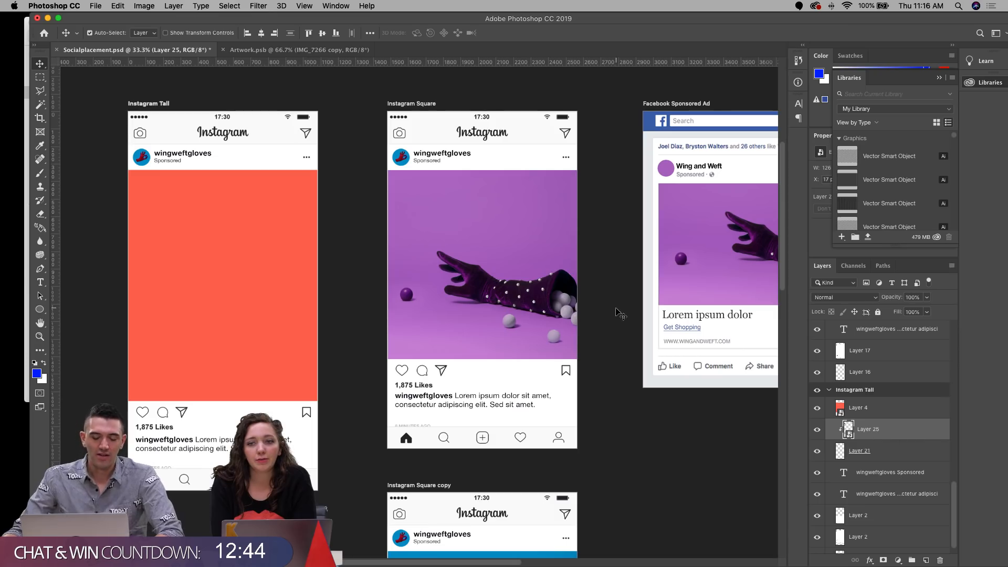
# Step: Duplicate the Artwork layer in the Facebook Sponsored Ad artboard and select the lower of the two Artwork layers
pyautogui.moveTo(625, 349); pyautogui.dragTo(610, 274)
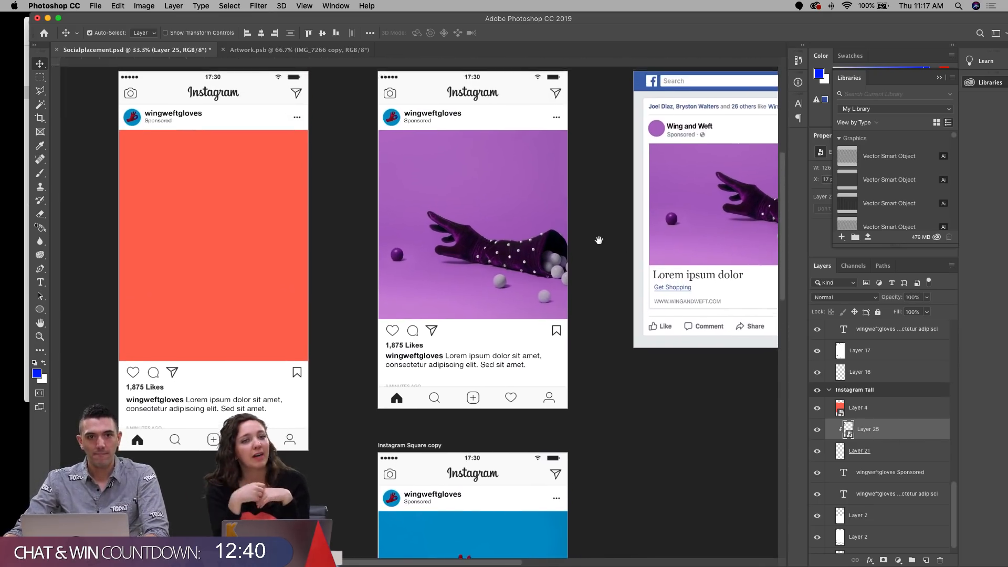
pyautogui.moveTo(628, 227); pyautogui.dragTo(466, 245)
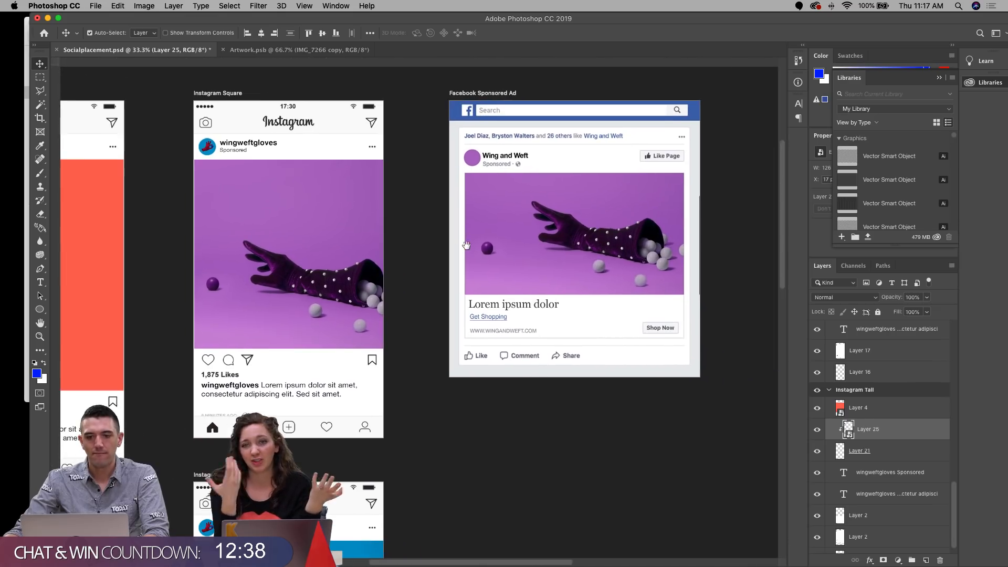
pyautogui.click(544, 236)
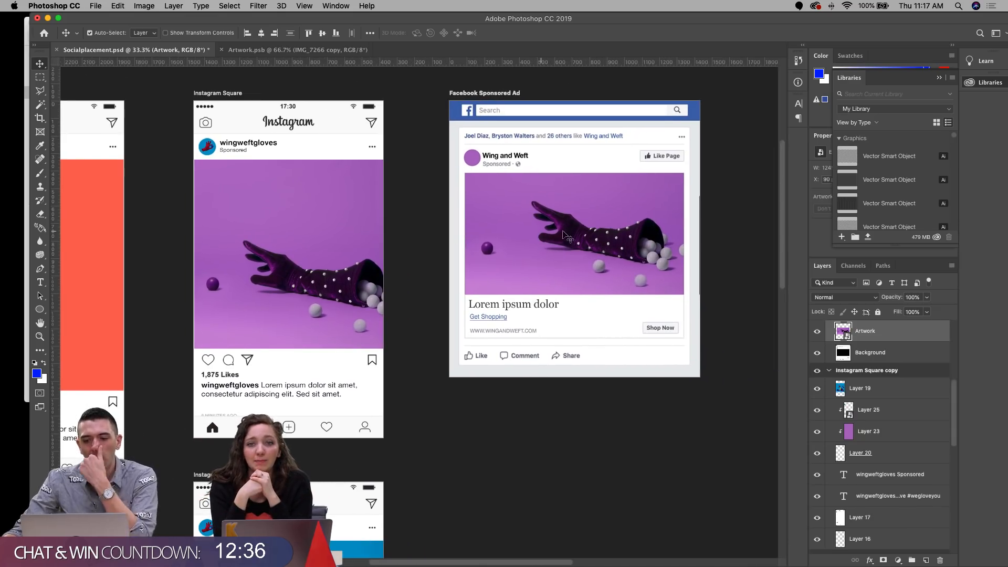
pyautogui.moveTo(903, 342); pyautogui.dragTo(926, 560)
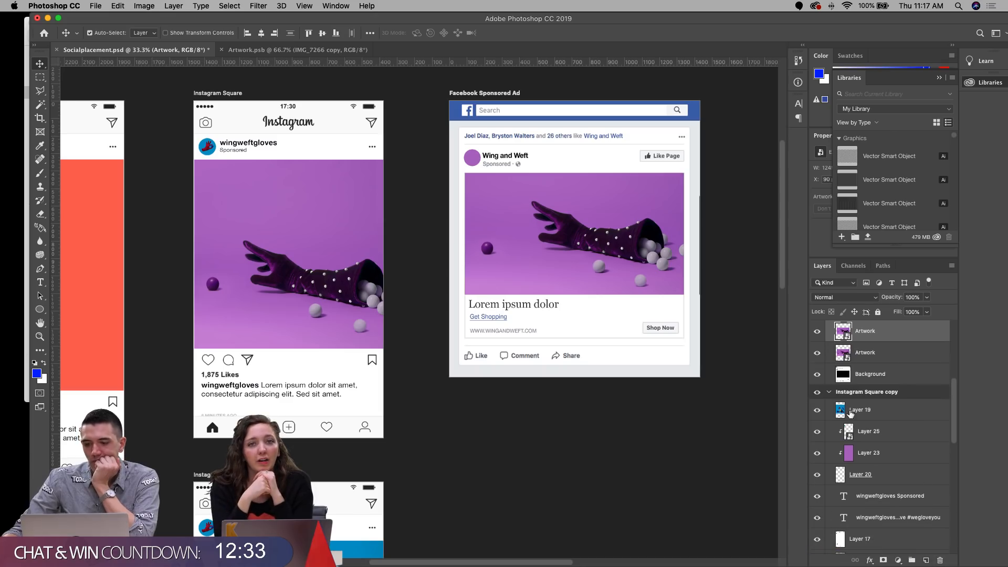
pyautogui.click(890, 360)
# Step: Rasterize the lower Artwork layer of the Facebook Sponsored Ad artboard and duplicate the artboard directly below the original
pyautogui.click(40, 173)
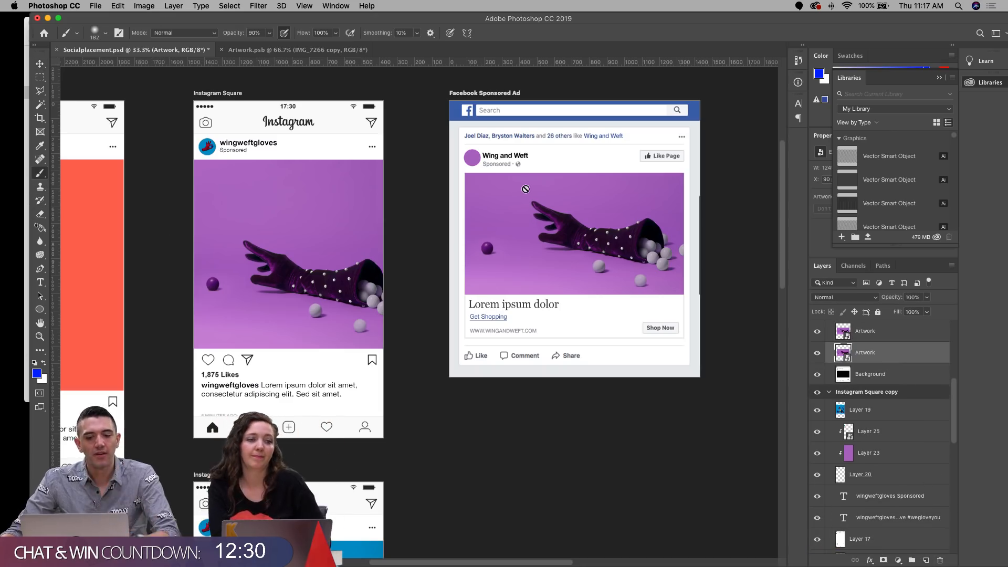
pyautogui.click(40, 64)
pyautogui.click(498, 93)
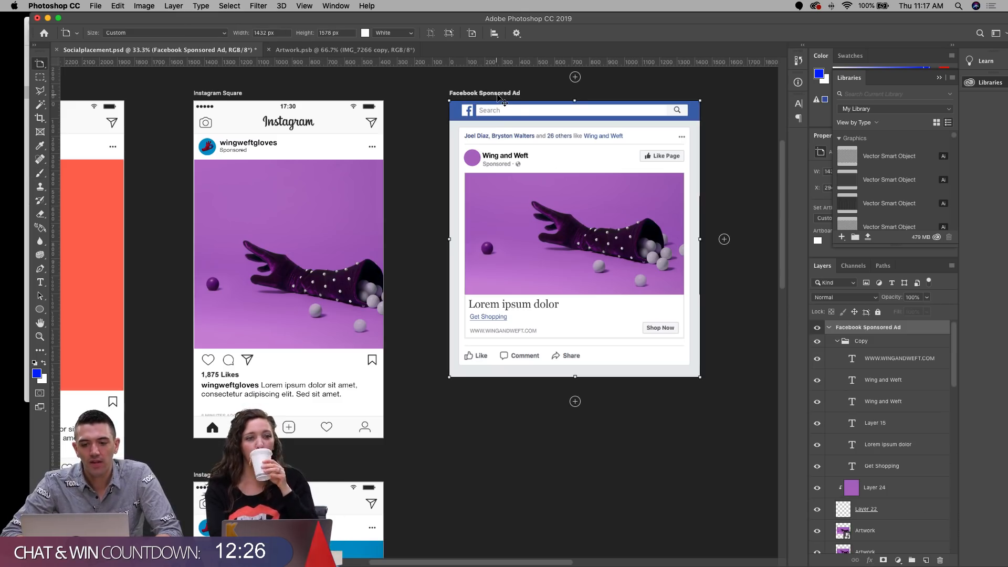
pyautogui.moveTo(497, 93); pyautogui.dragTo(499, 361)
pyautogui.press('super+z')
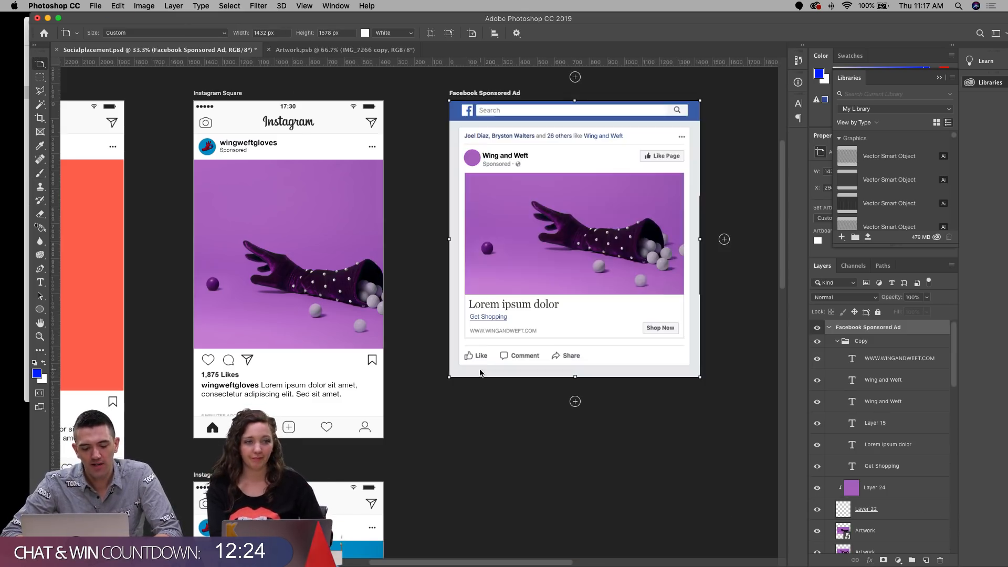
pyautogui.moveTo(485, 94); pyautogui.dragTo(482, 403)
pyautogui.scroll(-4, 482, 403)
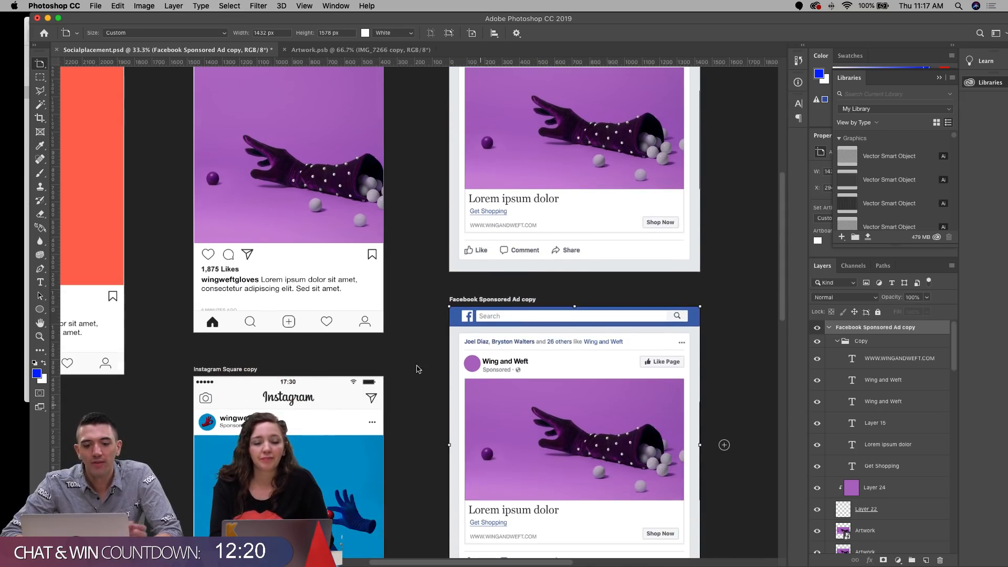
pyautogui.click(421, 264)
pyautogui.scroll(-7, 422, 281)
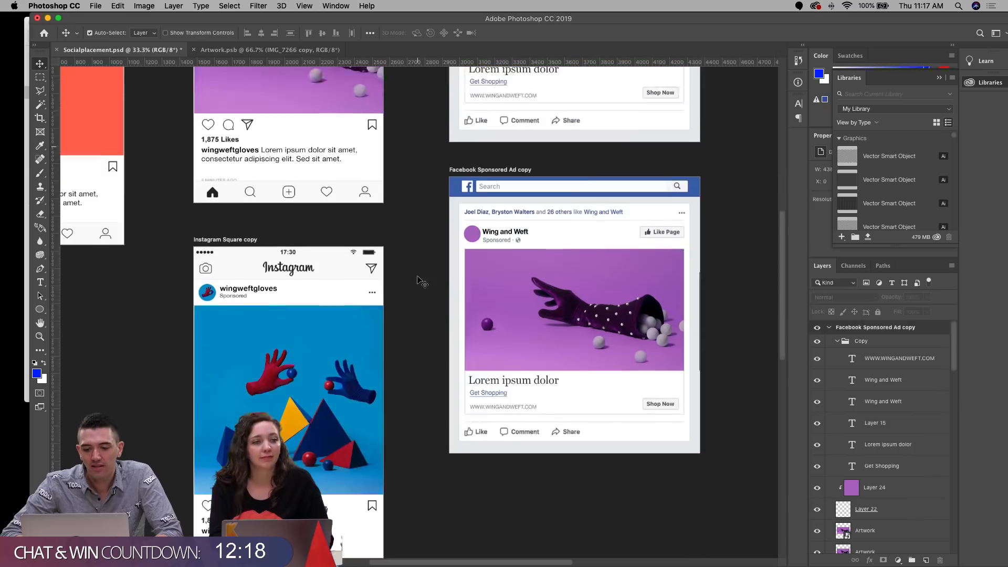
# Step: Inspect the contents of the upper Artwork smart object in the Facebook Sponsored Ad copy artboard and close it without changes
pyautogui.click(564, 279)
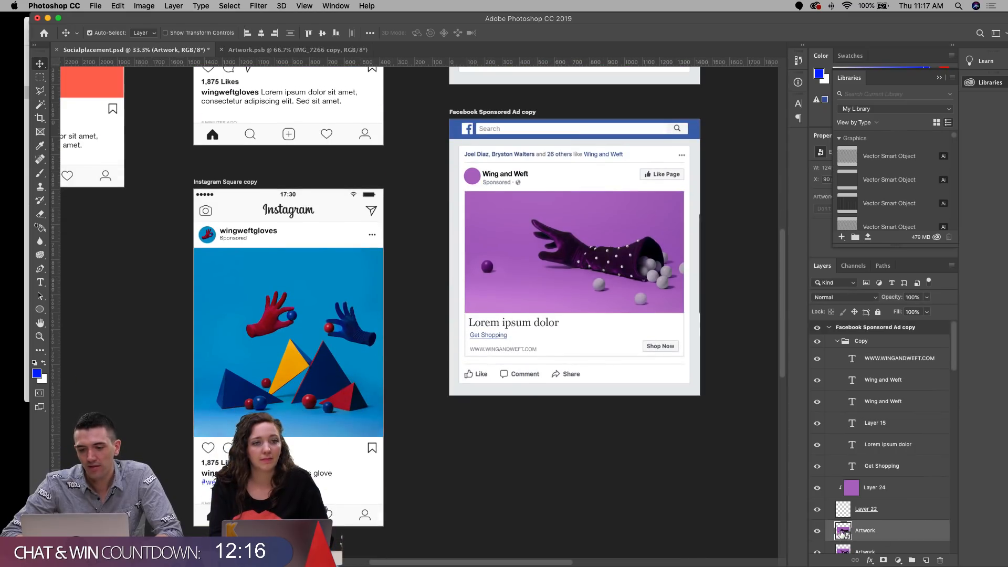
pyautogui.scroll(9, 769, 425)
pyautogui.click(539, 168)
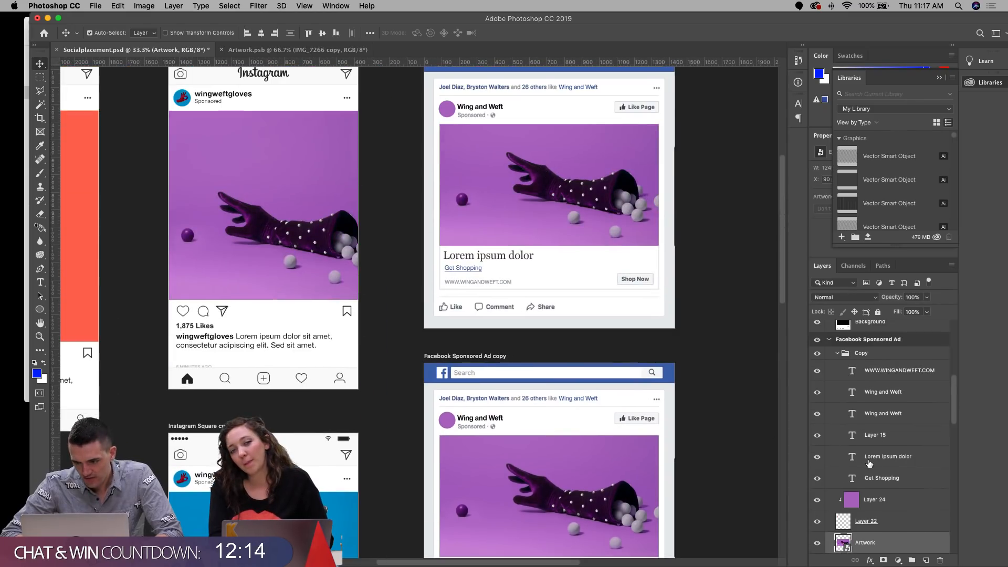
pyautogui.scroll(-2, 869, 463)
pyautogui.click(40, 173)
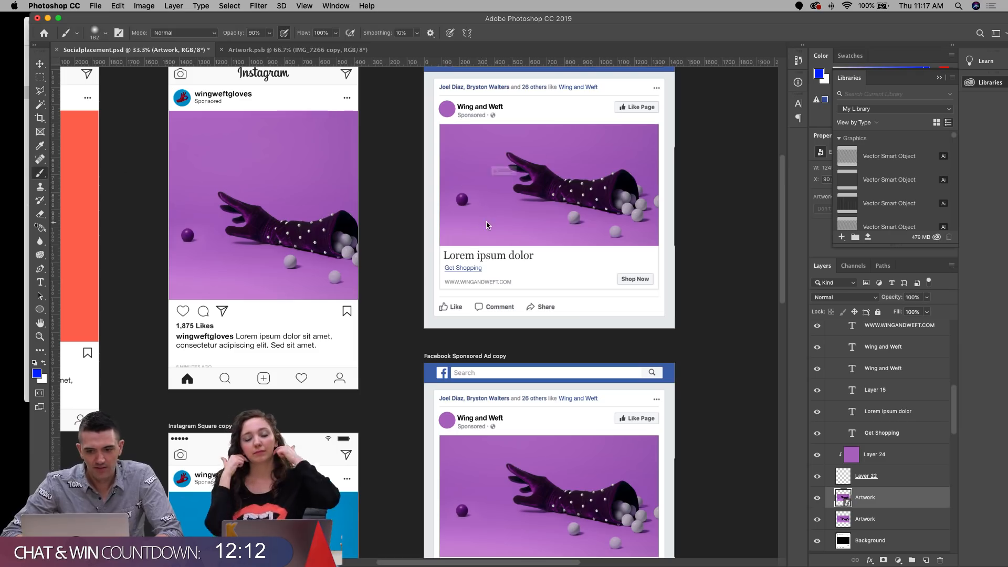
pyautogui.click(33, 59)
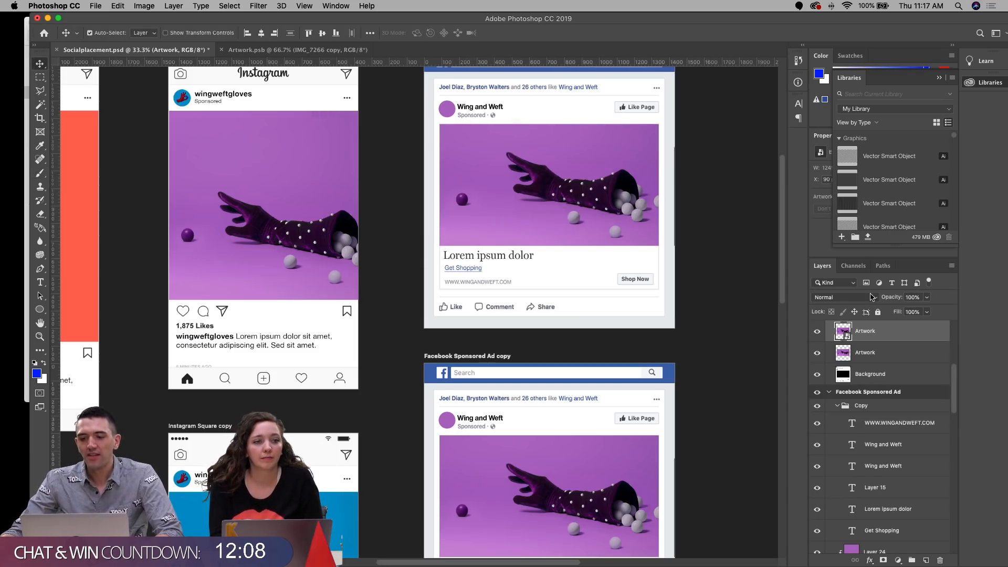
pyautogui.doubleClick(843, 331)
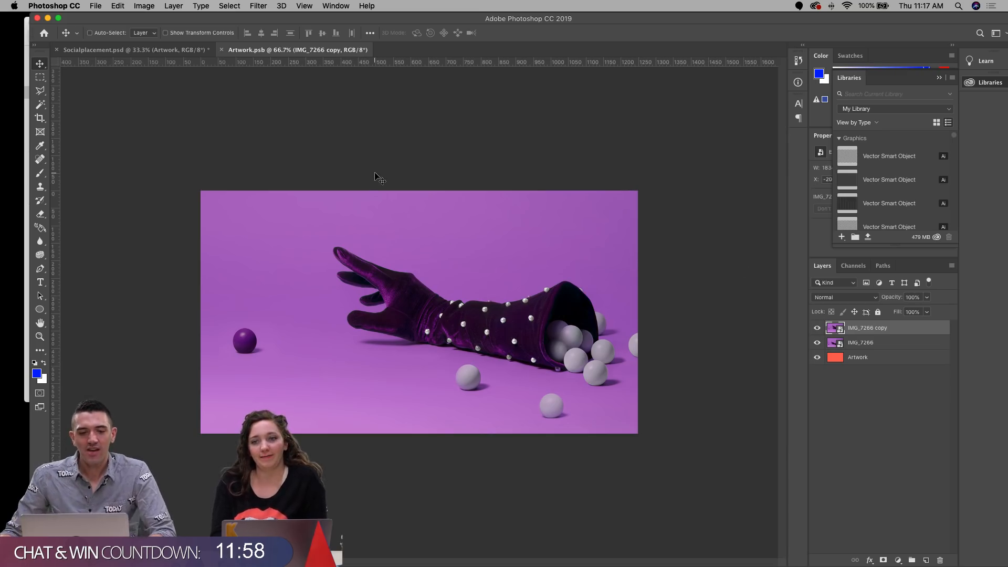
pyautogui.press('super+w')
pyautogui.moveTo(507, 302); pyautogui.dragTo(489, 275)
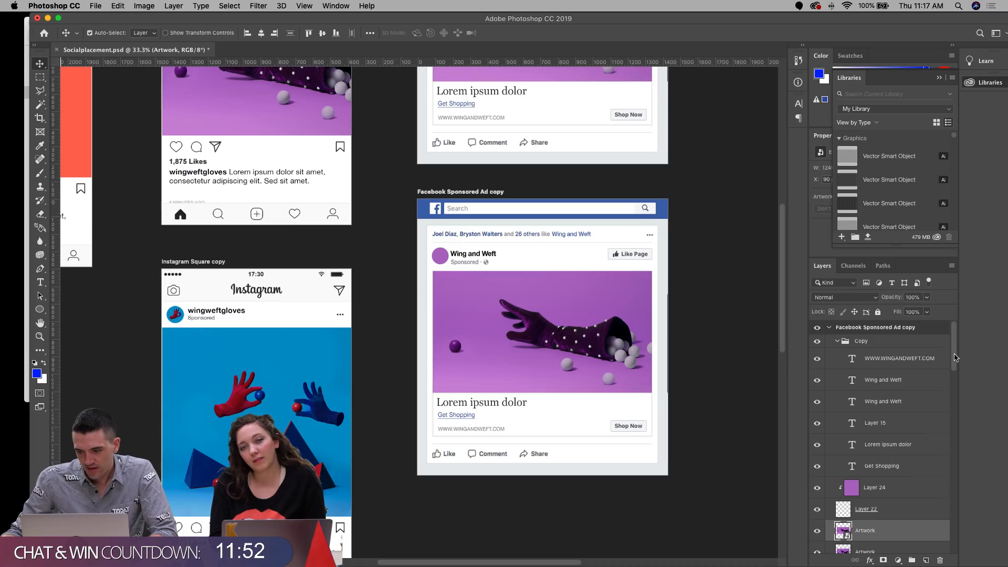
# Step: Compare the two Artwork layers in the Facebook Sponsored Ad copy artboard up close by toggling their visibility, and select the lower one
pyautogui.moveTo(955, 357); pyautogui.dragTo(950, 369)
pyautogui.scroll(-3, 472, 316)
pyautogui.hscroll(1, 473, 315)
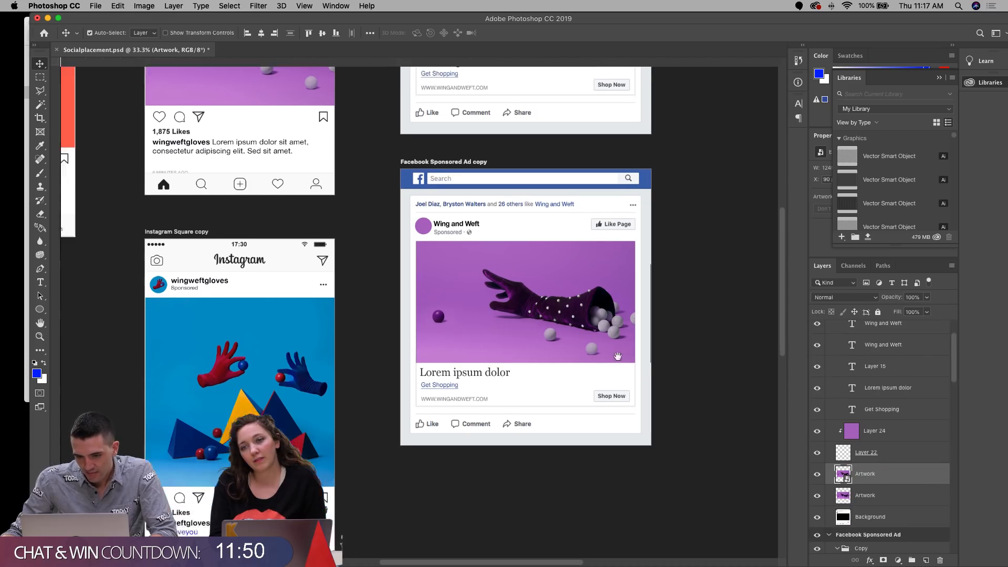
pyautogui.click(39, 336)
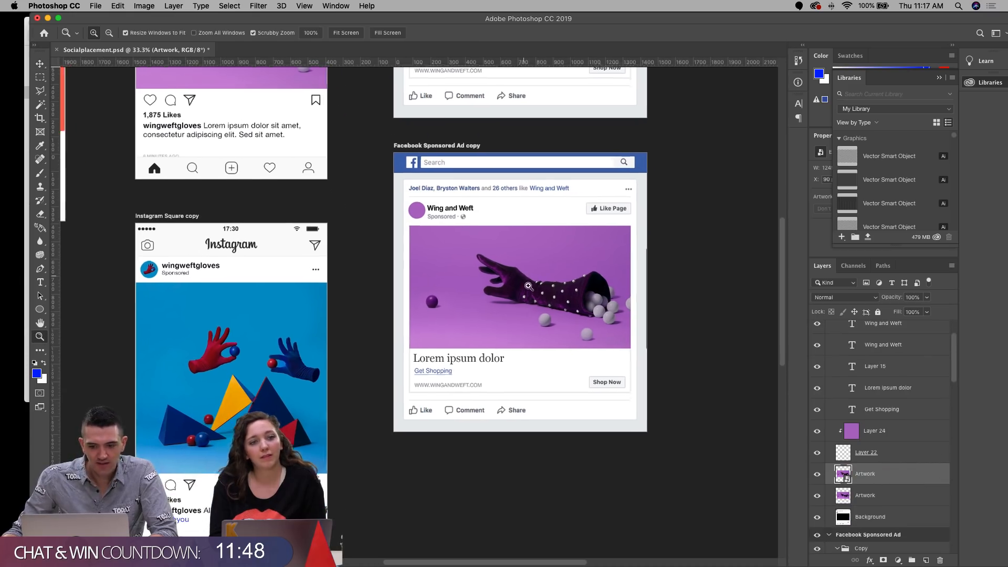
pyautogui.moveTo(525, 276); pyautogui.dragTo(546, 307)
pyautogui.moveTo(545, 205); pyautogui.dragTo(404, 207)
pyautogui.press('super+r')
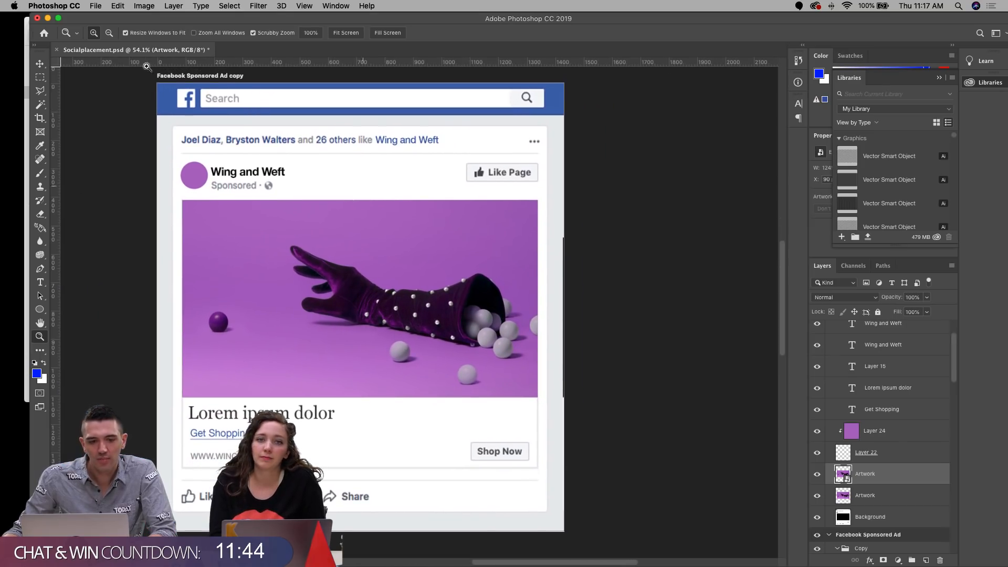
pyautogui.click(40, 63)
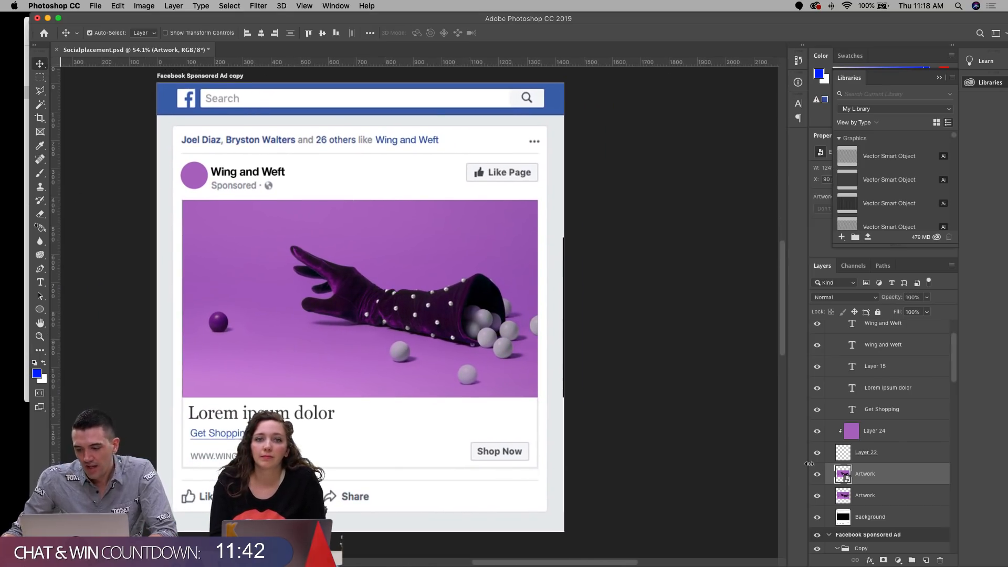
pyautogui.click(817, 474)
pyautogui.click(817, 496)
pyautogui.click(817, 496)
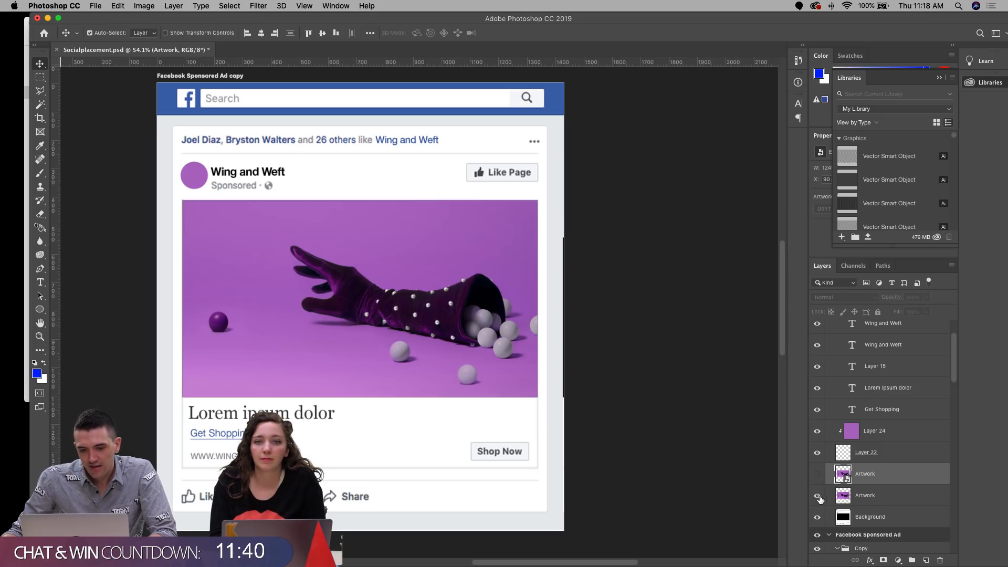
pyautogui.click(872, 496)
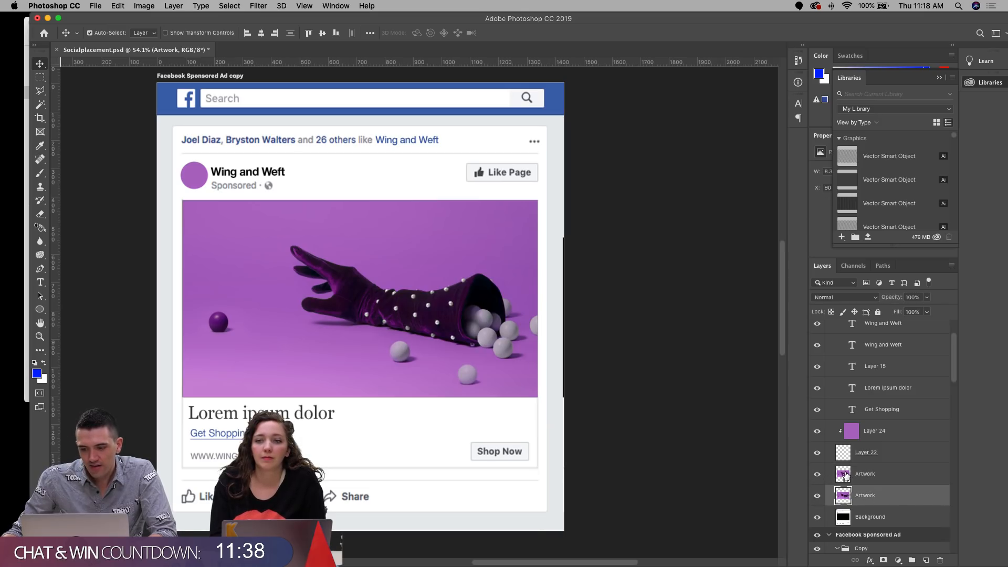
# Step: Open the upper Artwork smart object of the Facebook Sponsored Ad copy artboard and place the IMG_7178 photo in it
pyautogui.doubleClick(843, 474)
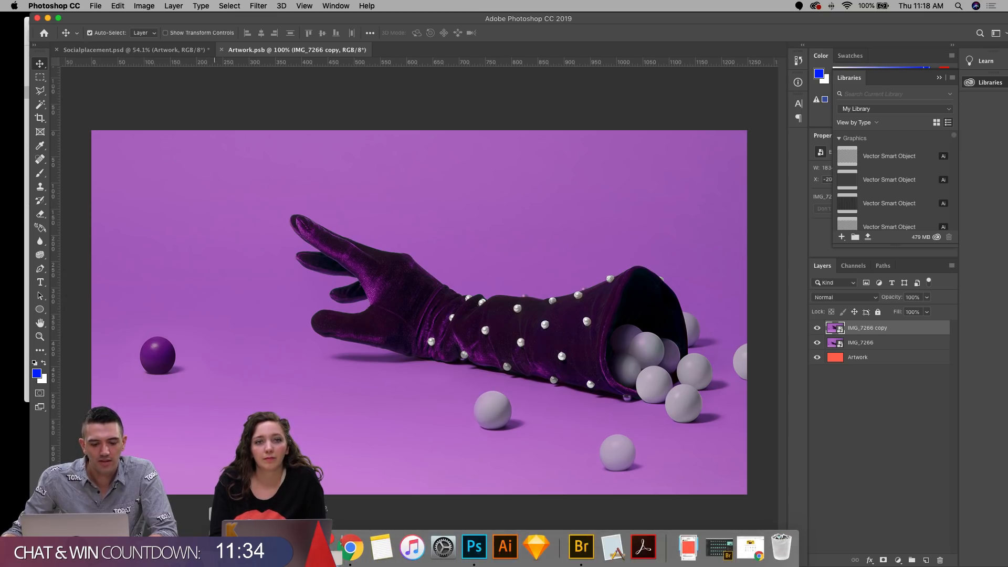
pyautogui.click(227, 549)
pyautogui.moveTo(356, 49); pyautogui.dragTo(601, 185)
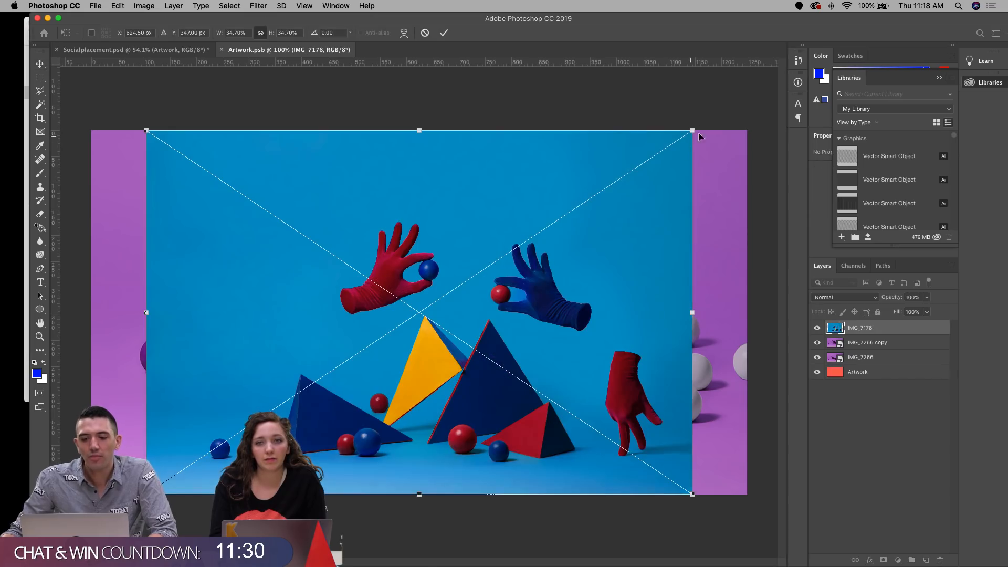
# Step: Enlarge and reposition the IMG_7178 photo to cover the whole Artwork.psb canvas, and save and close the file
pyautogui.moveTo(693, 131); pyautogui.dragTo(766, 83)
pyautogui.moveTo(545, 303); pyautogui.dragTo(545, 263)
pyautogui.moveTo(761, 498); pyautogui.dragTo(766, 502)
pyautogui.press('Return')
pyautogui.press('super+s')
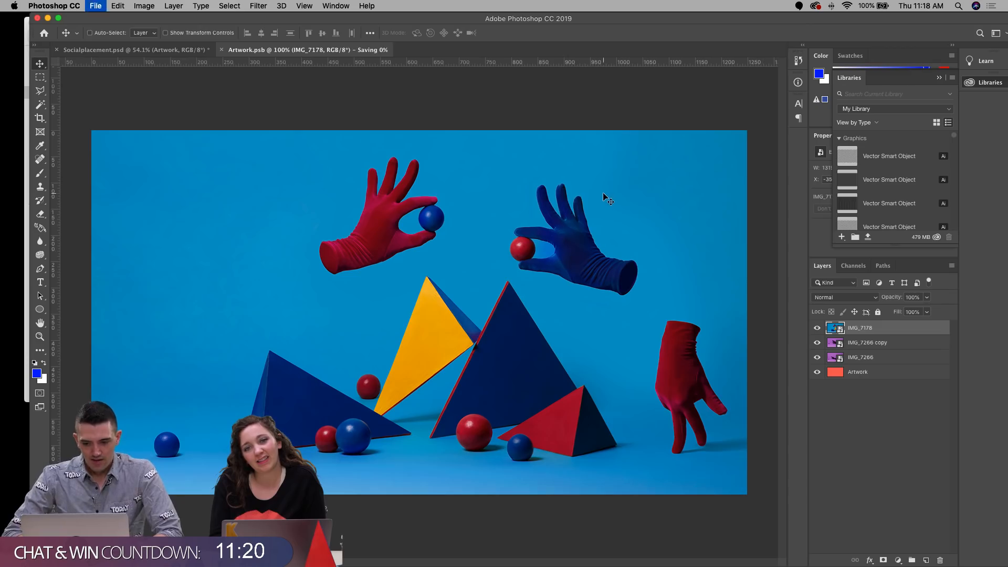
pyautogui.press('super+w')
pyautogui.hscroll(5, 576, 175)
pyautogui.scroll(-2, 818, 495)
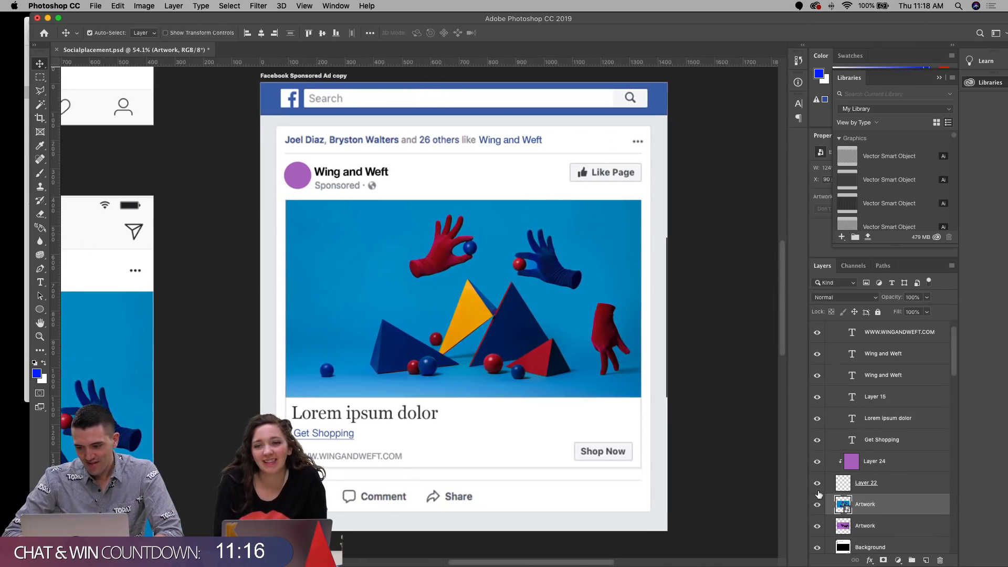
# Step: Duplicate Layer 24 in the Facebook Sponsored Ad copy artboard and fill the duplicate with blue sampled from the photo's background
pyautogui.moveTo(896, 462); pyautogui.dragTo(924, 555)
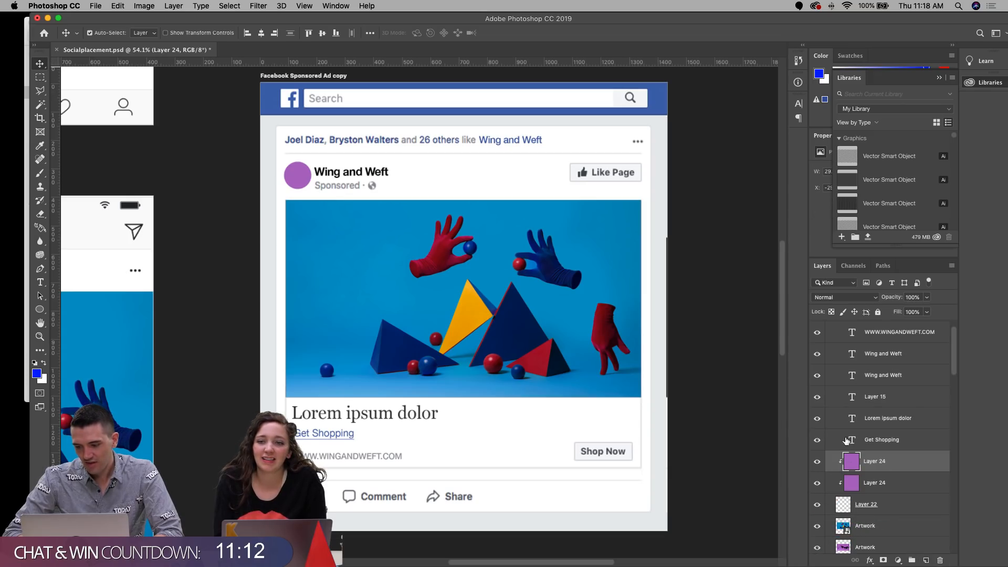
pyautogui.click(39, 146)
pyautogui.click(371, 272)
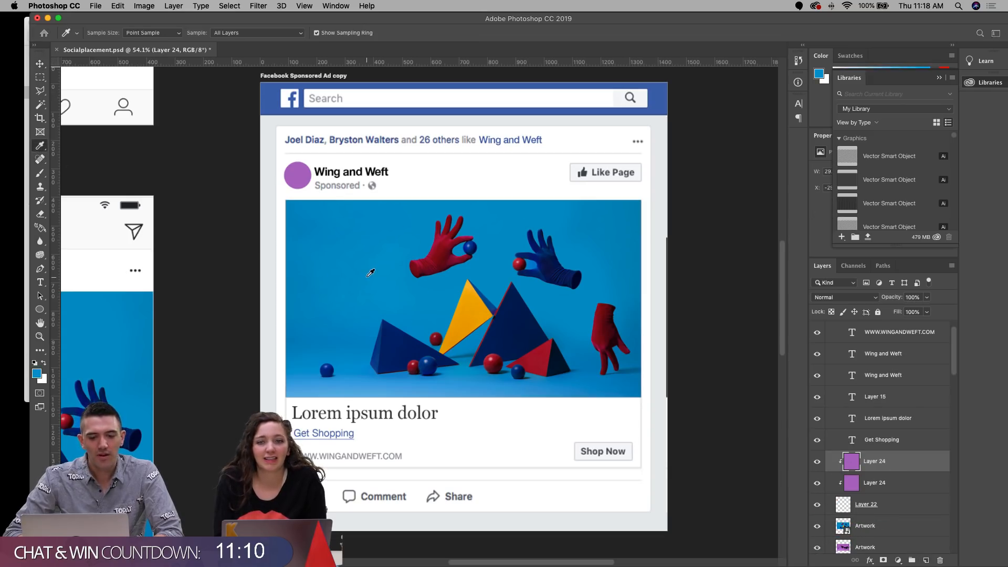
pyautogui.hotkey('alt', 'BackSpace')
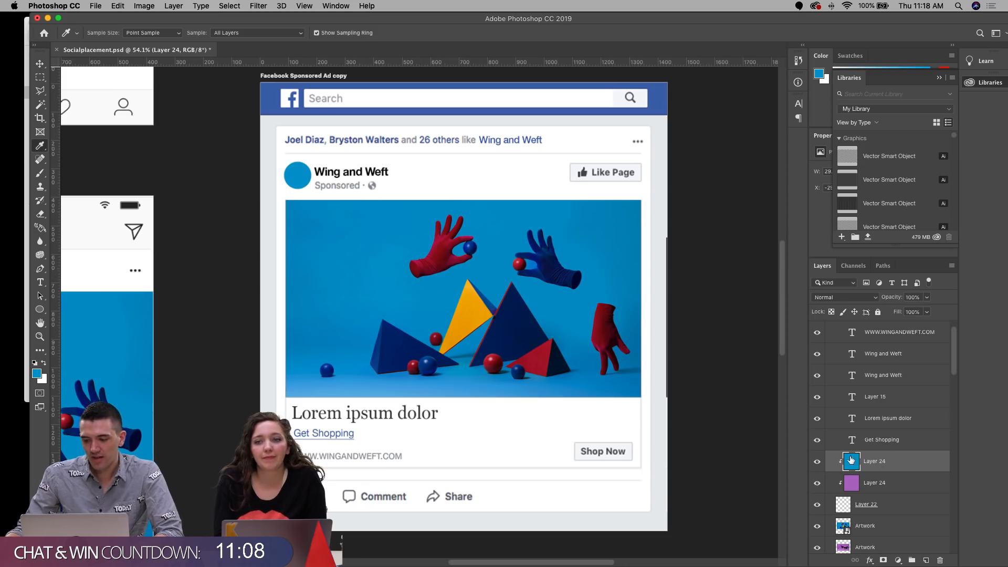
# Step: Toggle the visibility of the blue Layer 24 and the upper Artwork layer to check the blue and purple versions
pyautogui.click(818, 462)
pyautogui.click(818, 462)
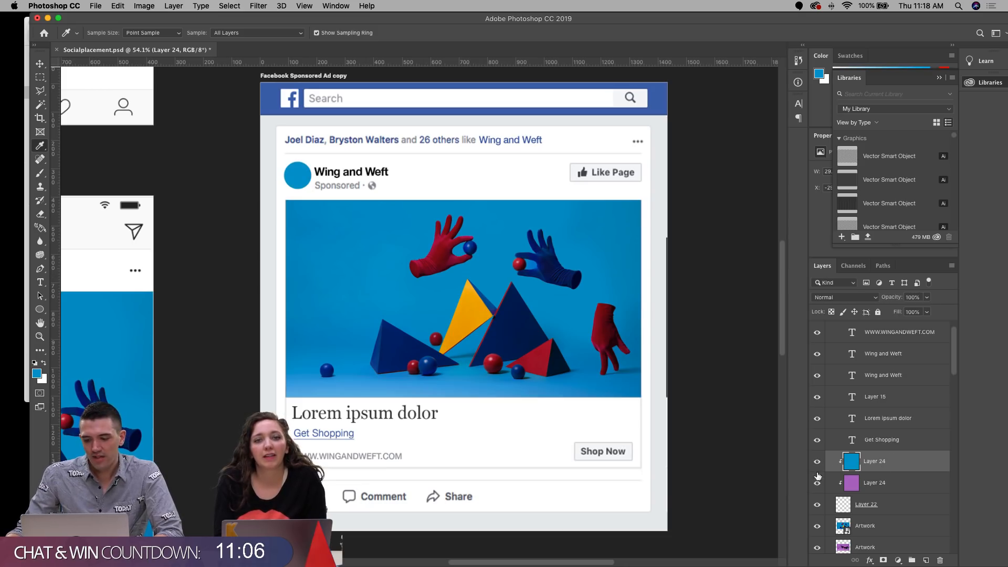
pyautogui.click(818, 526)
pyautogui.click(818, 526)
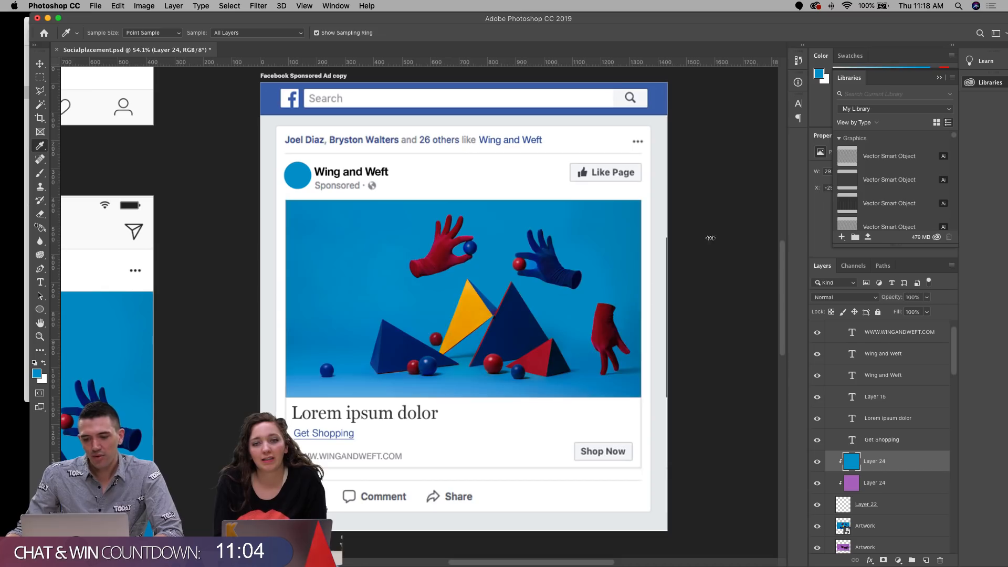
# Step: Look up the Layer Comps command, show its panel and enlarge the panel
pyautogui.moveTo(711, 234); pyautogui.dragTo(603, 238)
pyautogui.press('super+r')
pyautogui.click(349, 5)
pyautogui.moveTo(366, 6)
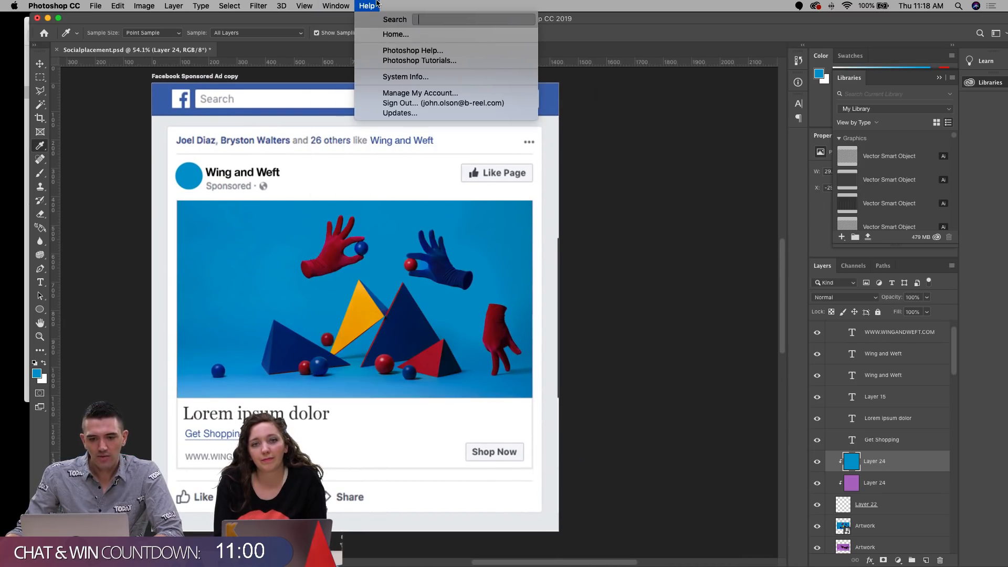
pyautogui.write('layer comp')
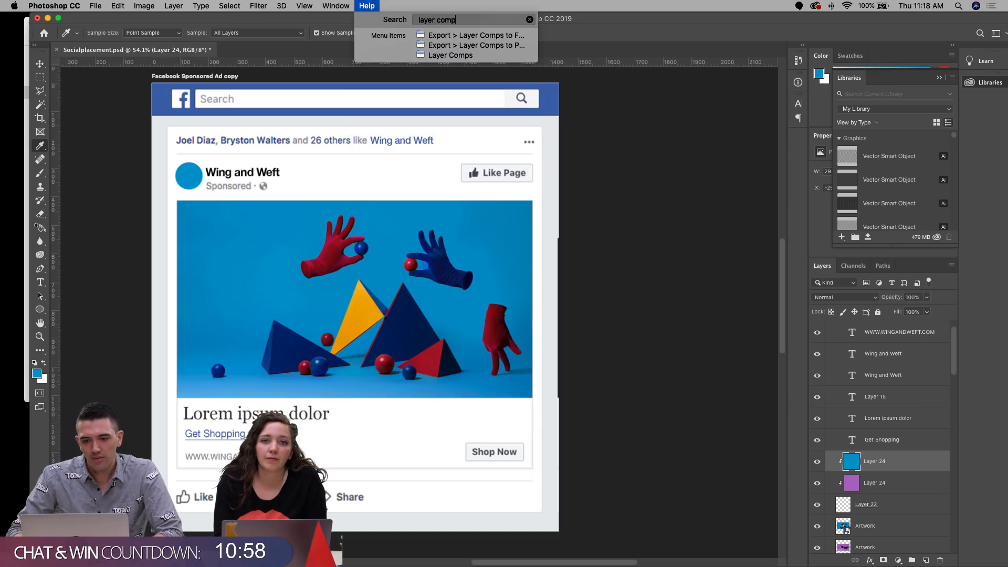
pyautogui.press('Down')
pyautogui.press('Down')
pyautogui.press('Down')
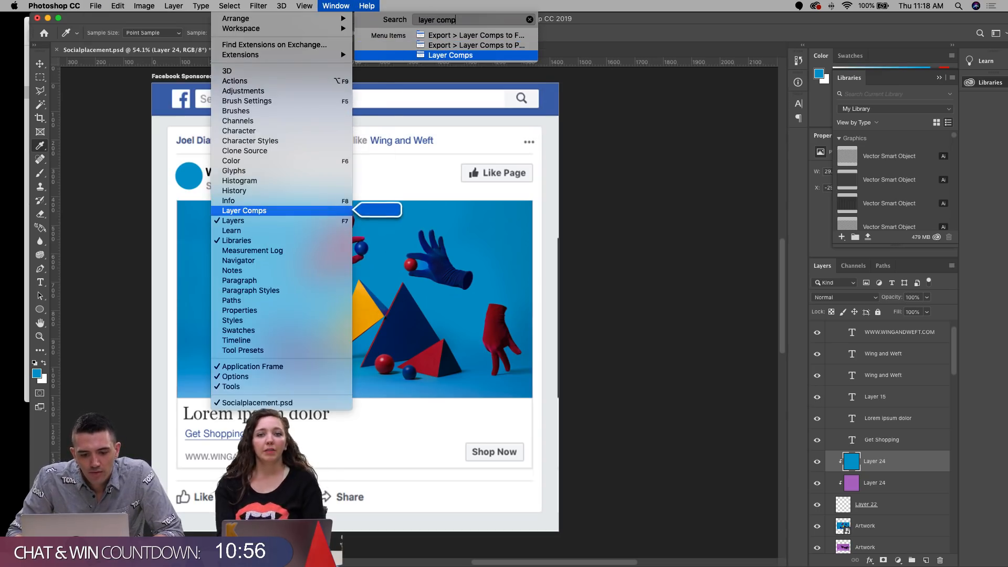
pyautogui.press('Return')
pyautogui.moveTo(780, 203); pyautogui.dragTo(774, 329)
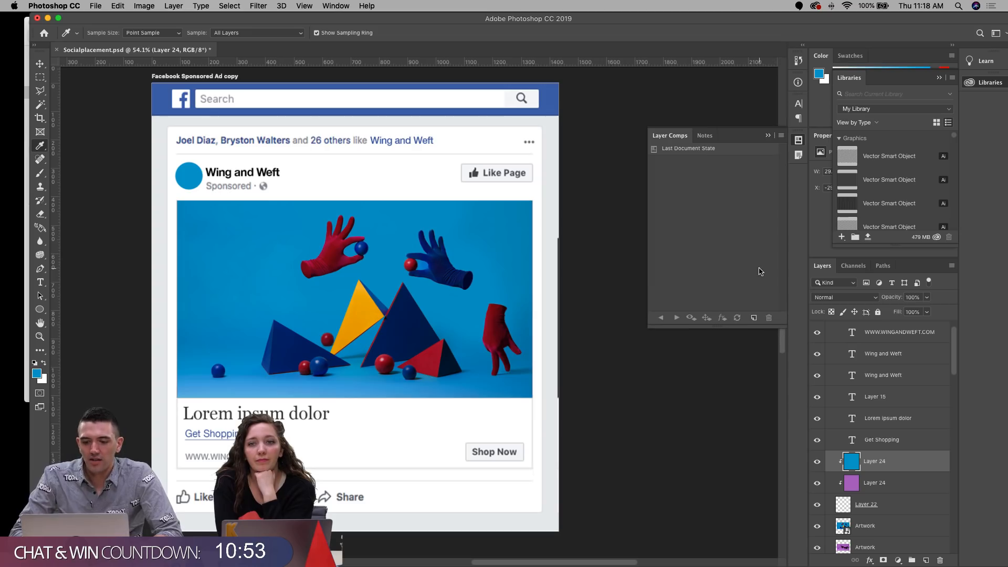
# Step: Create a layer comp named "Blue image" that records layer visibility and position
pyautogui.click(753, 318)
pyautogui.moveTo(621, 80); pyautogui.dragTo(649, 240)
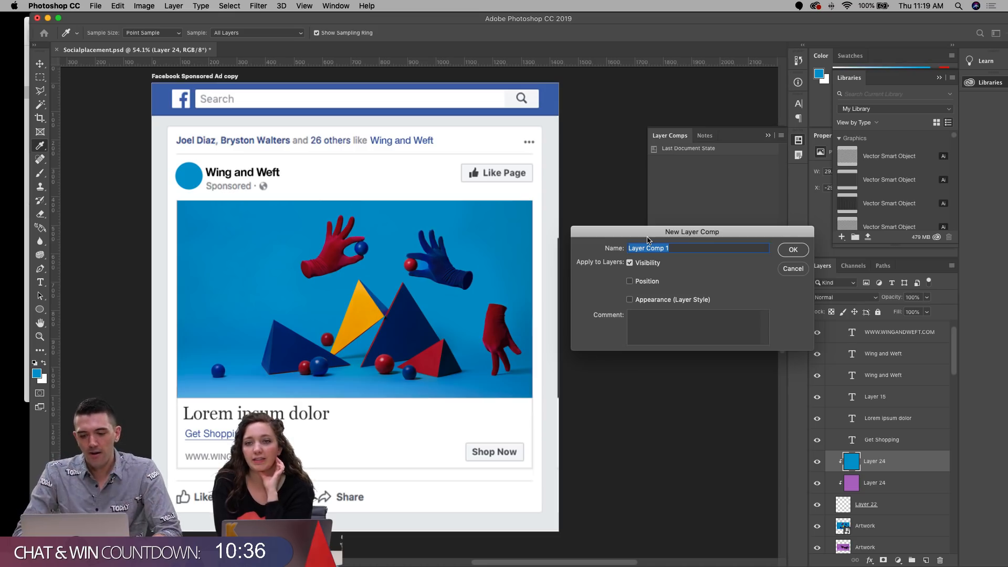
pyautogui.write('Blue image')
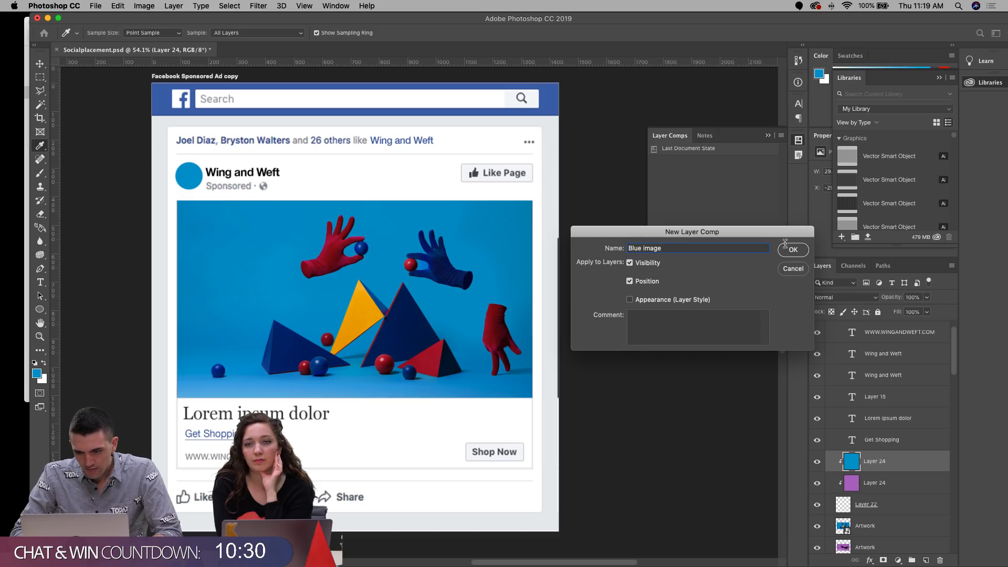
pyautogui.click(796, 251)
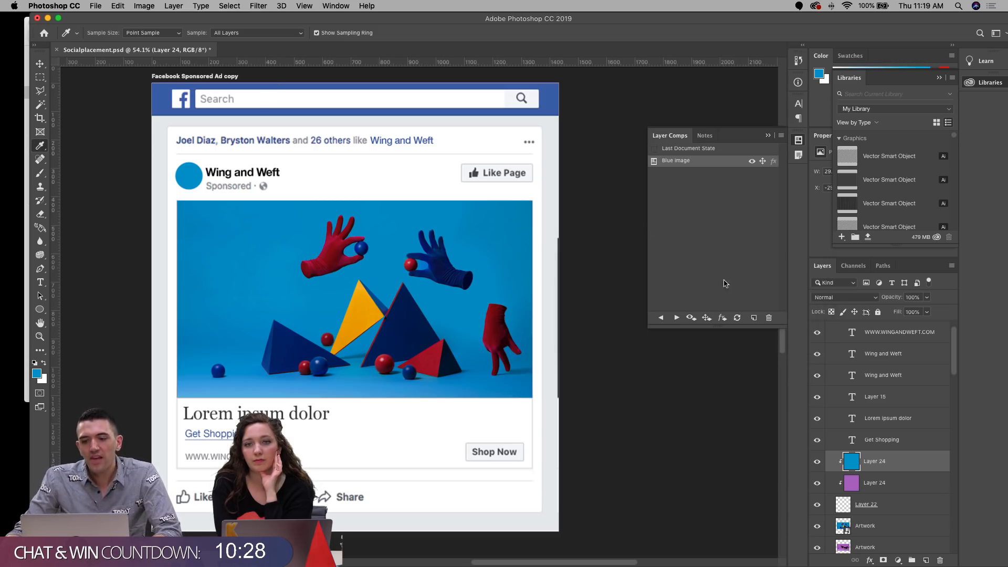
# Step: Hide the blue Layer 24 and the upper Artwork layer and store this state as a layer comp named "Purple image"
pyautogui.click(817, 461)
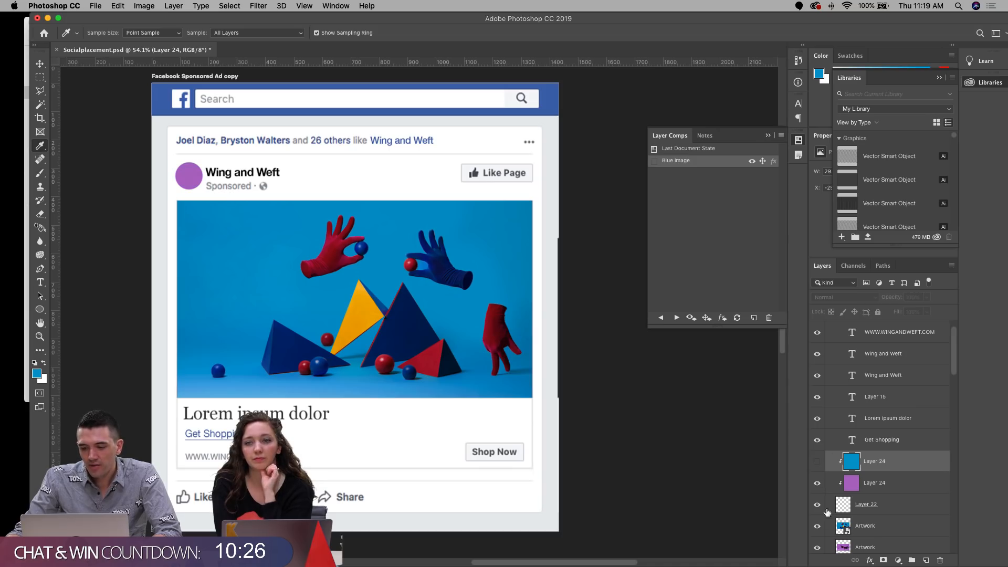
pyautogui.click(817, 526)
pyautogui.click(754, 318)
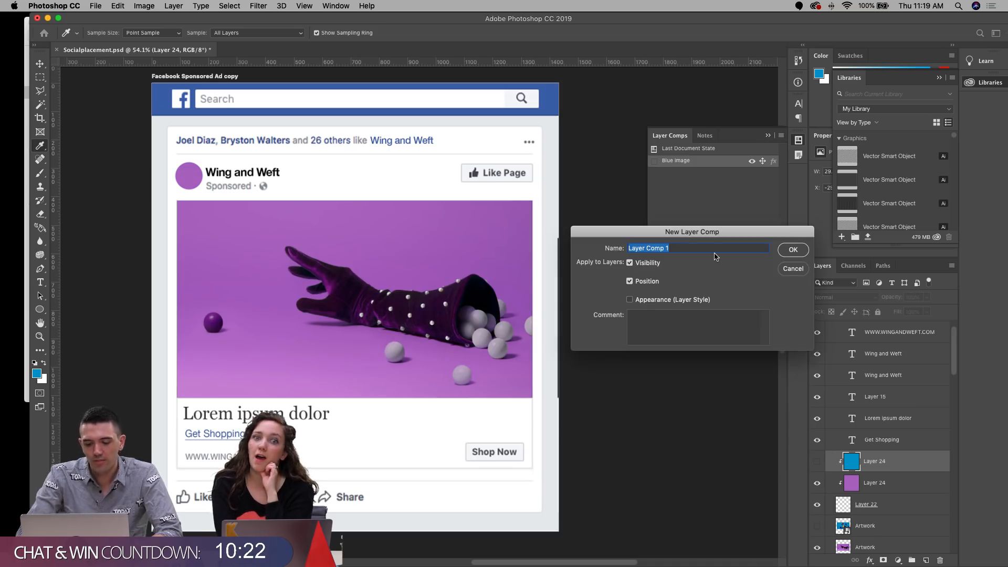
pyautogui.write('Purple image')
pyautogui.press('Return')
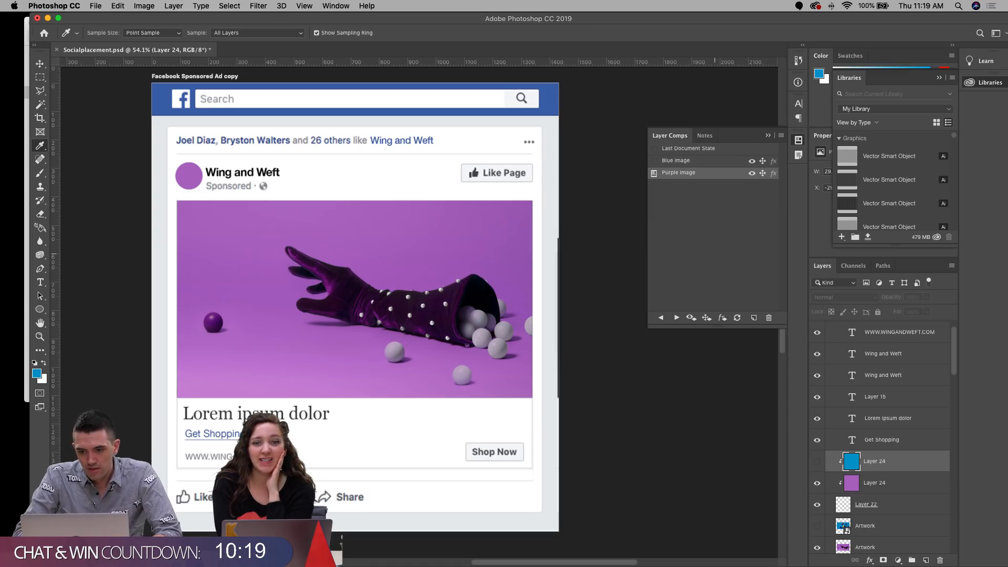
# Step: Switch between the Blue image and Purple image layer comps to compare them, ending on Blue image
pyautogui.click(653, 161)
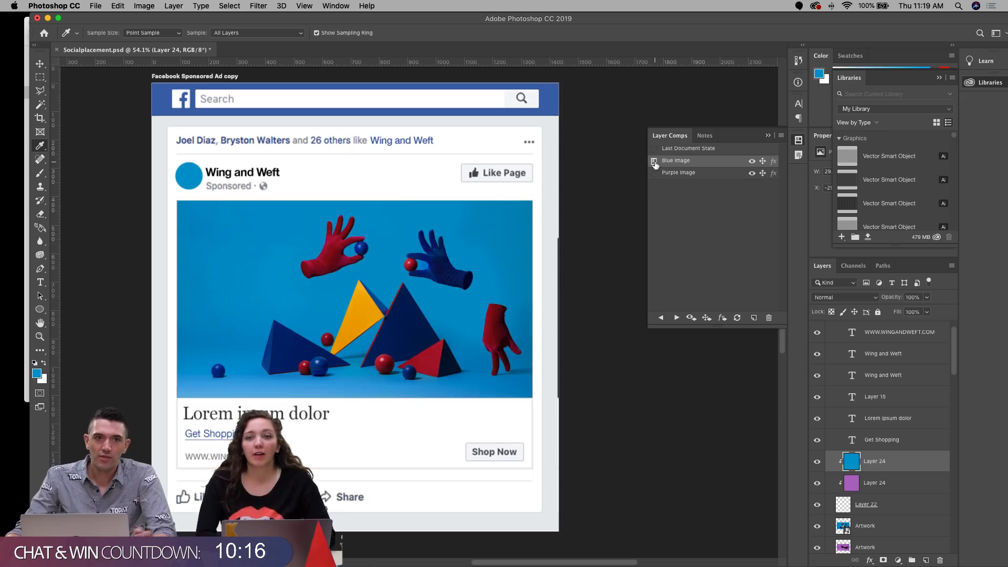
pyautogui.click(655, 173)
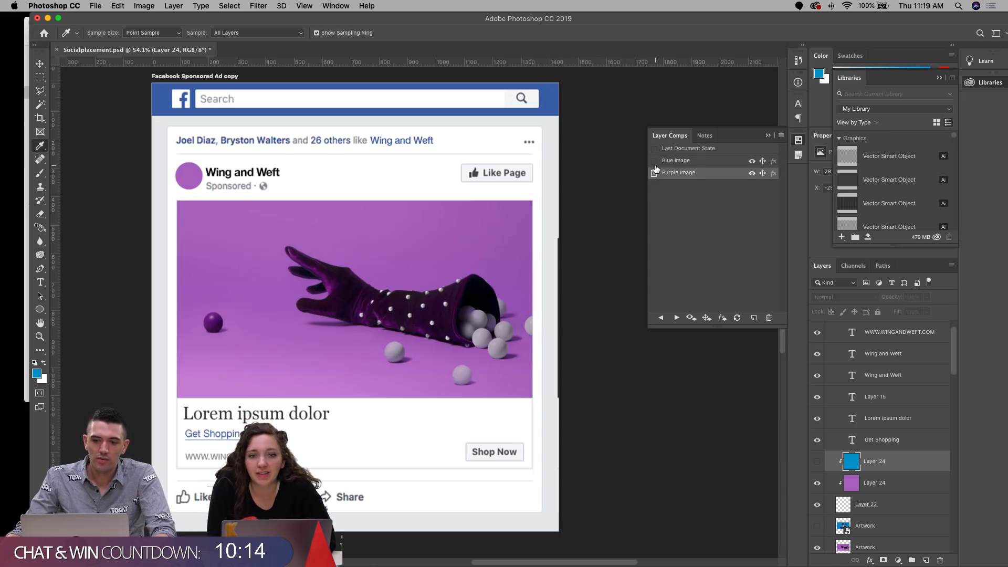
pyautogui.click(655, 162)
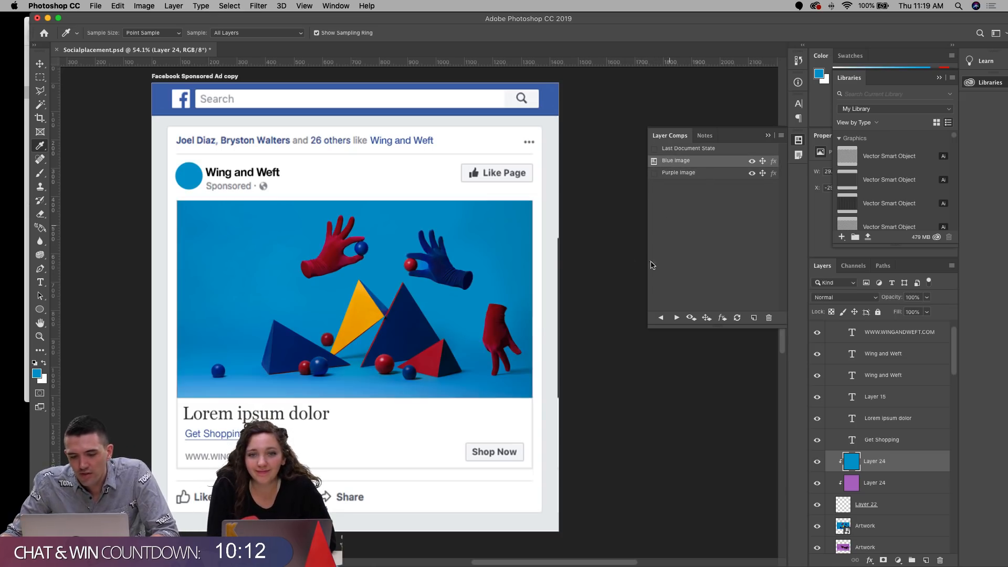
# Step: Move the blue glove artwork down over the ad's headline text and store the arrangement as a layer comp named "nonsense"
pyautogui.click(39, 64)
pyautogui.moveTo(402, 240); pyautogui.dragTo(407, 324)
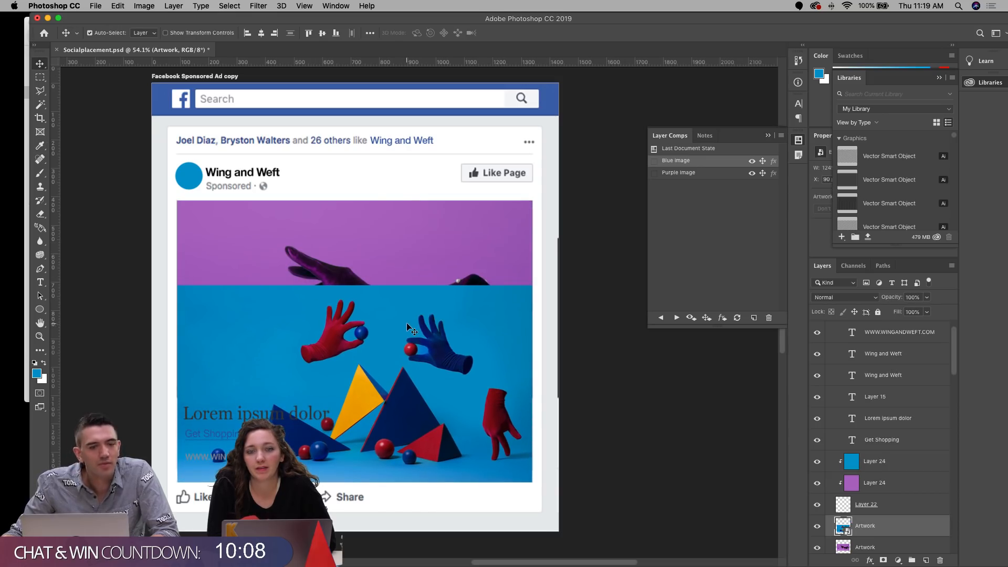
pyautogui.click(754, 317)
pyautogui.write('nonsenes')
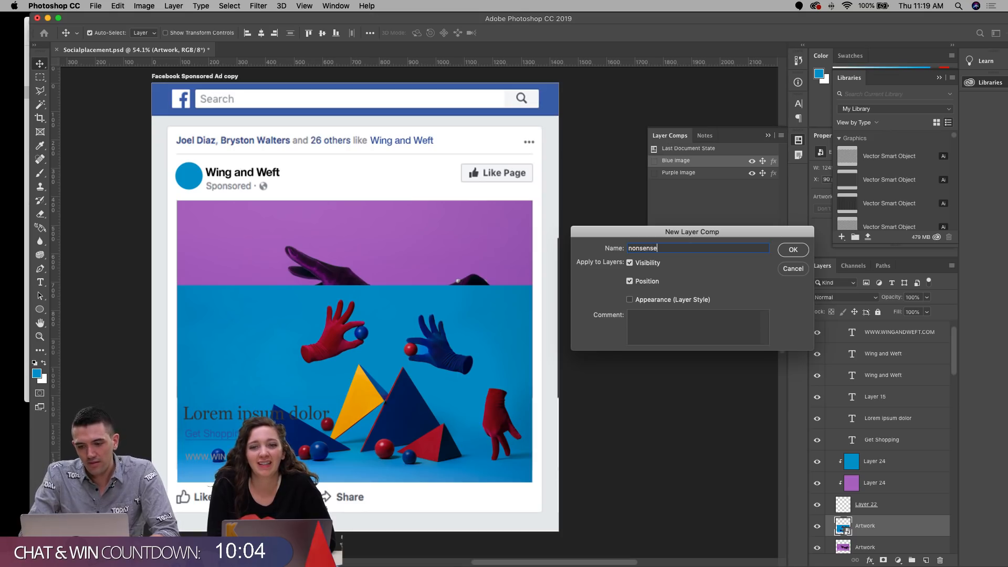
pyautogui.press('Return')
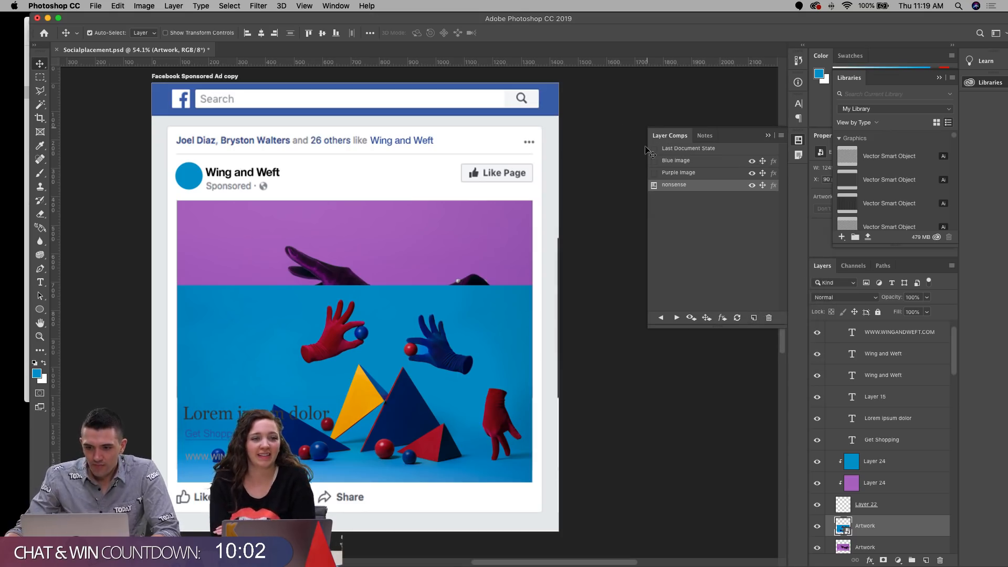
# Step: Apply the Blue image, Purple image and nonsense layer comps alternately to compare their layouts, ending on Blue image
pyautogui.click(653, 161)
pyautogui.click(655, 185)
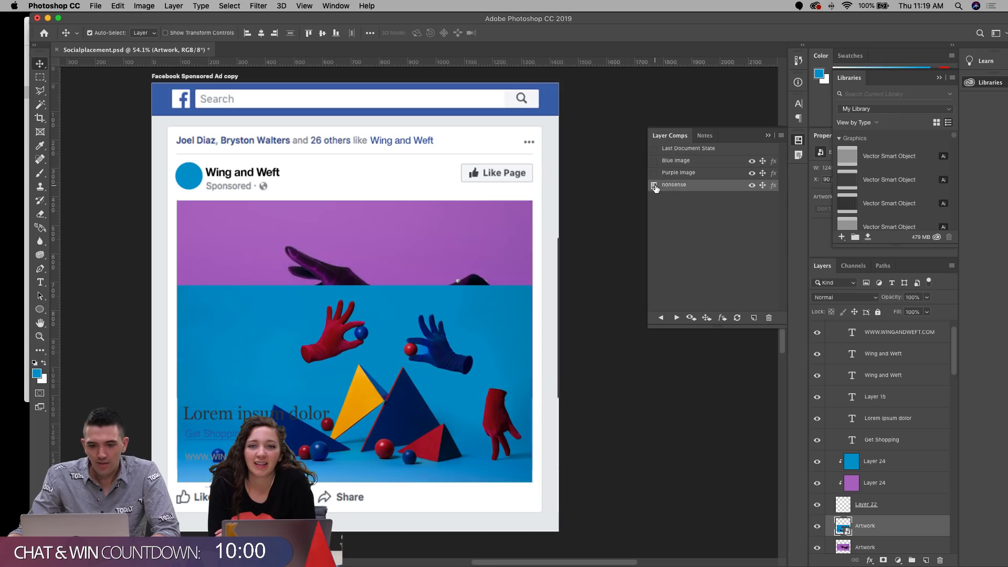
pyautogui.click(655, 173)
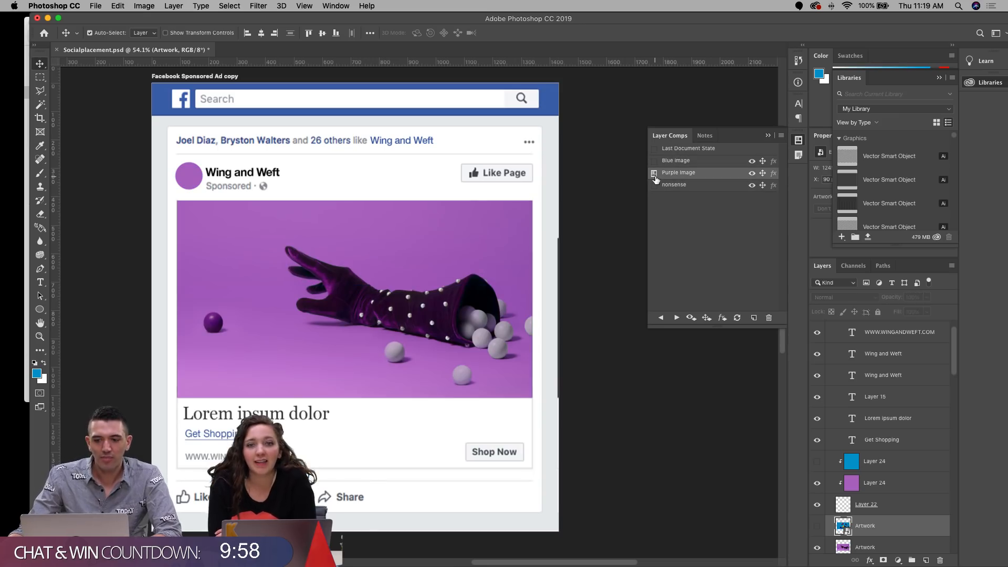
pyautogui.click(654, 185)
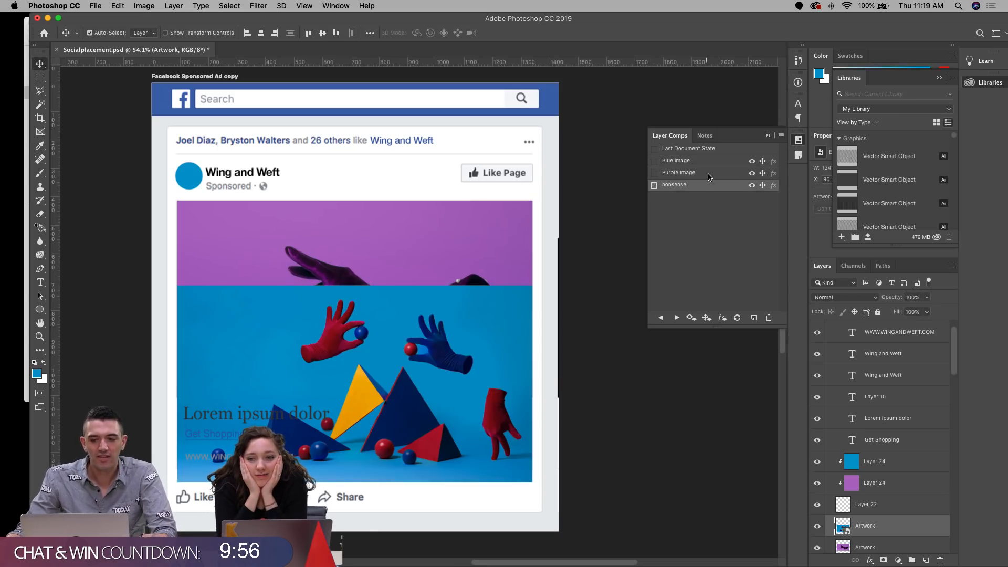
pyautogui.click(655, 161)
pyautogui.click(655, 186)
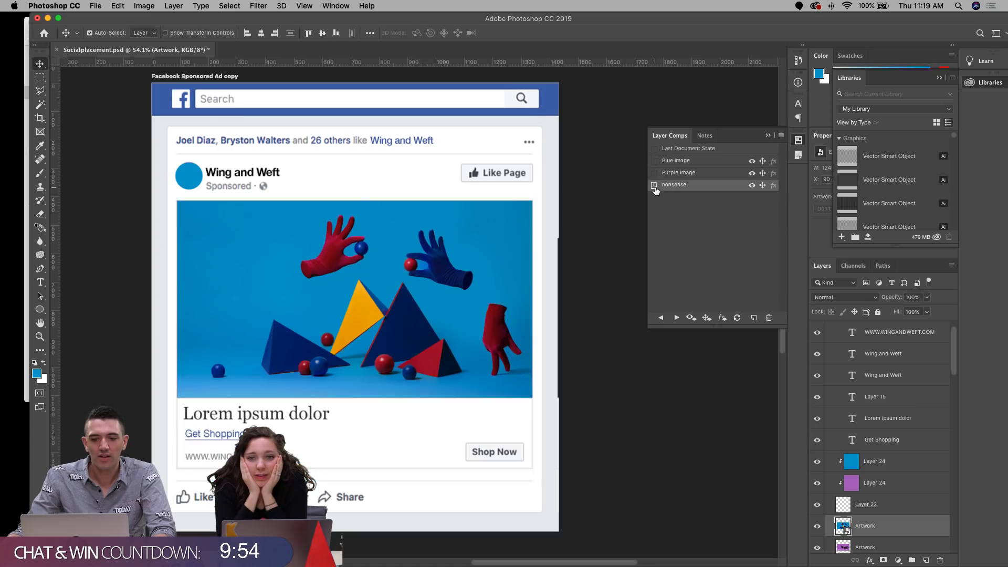
pyautogui.click(654, 161)
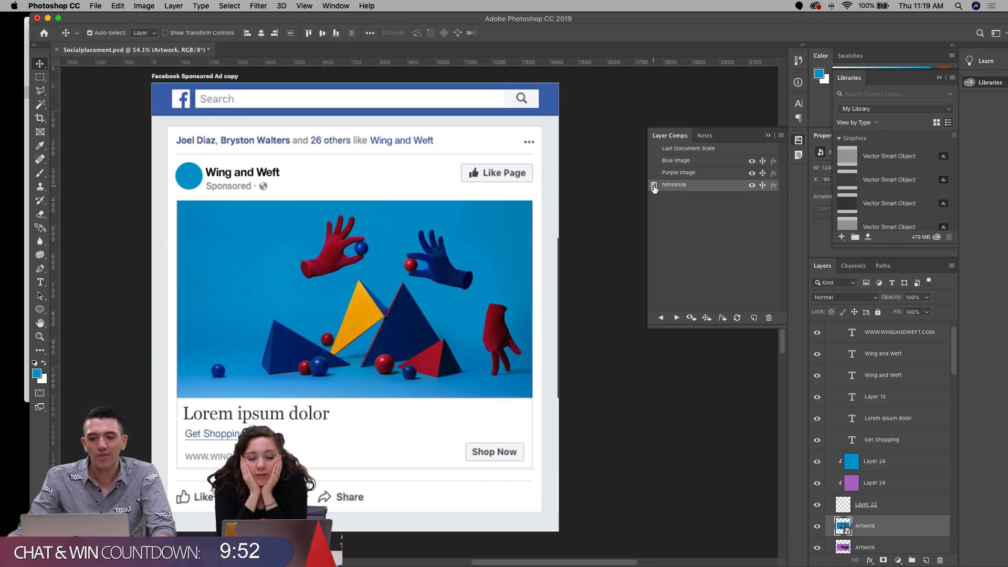
pyautogui.click(654, 186)
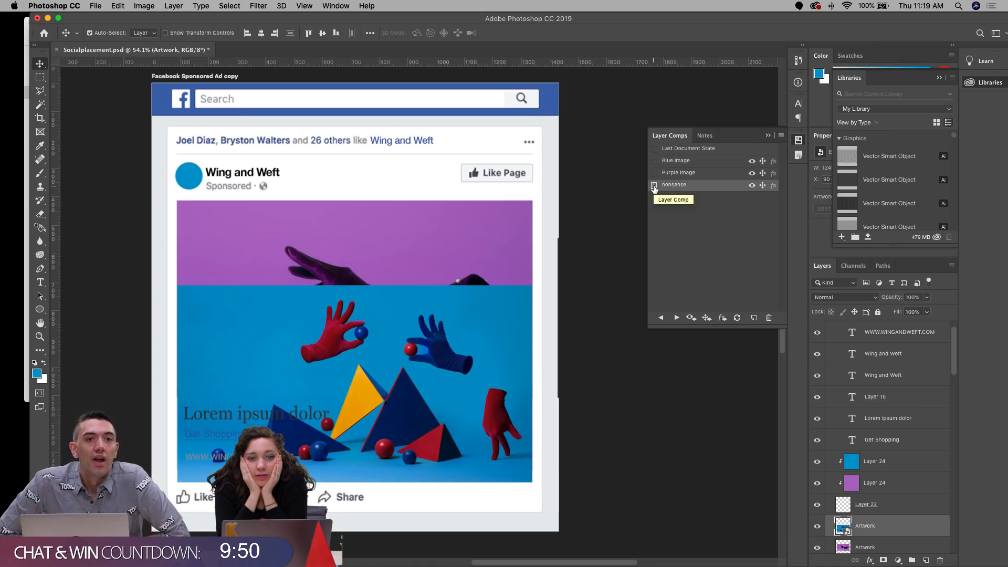
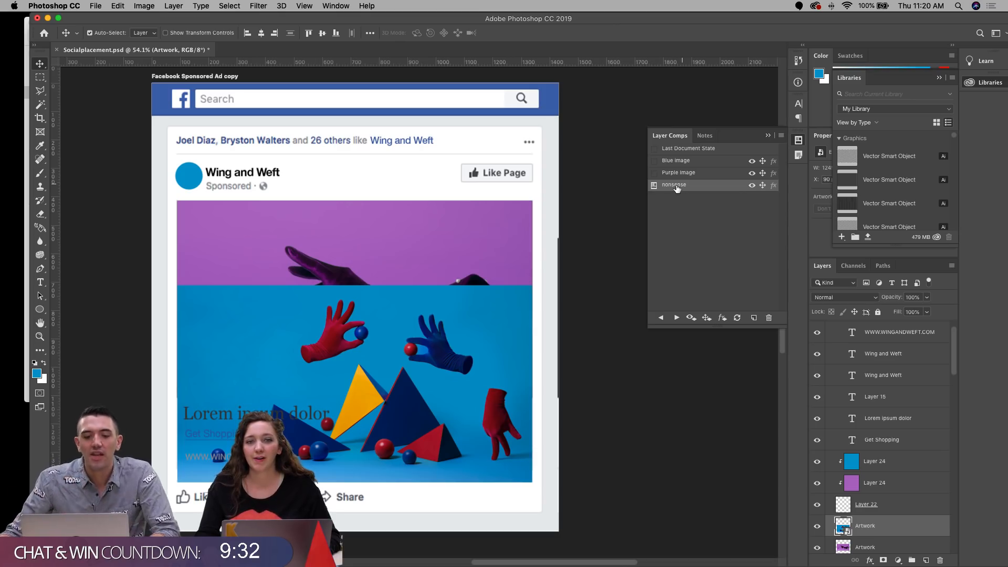
pyautogui.click(658, 173)
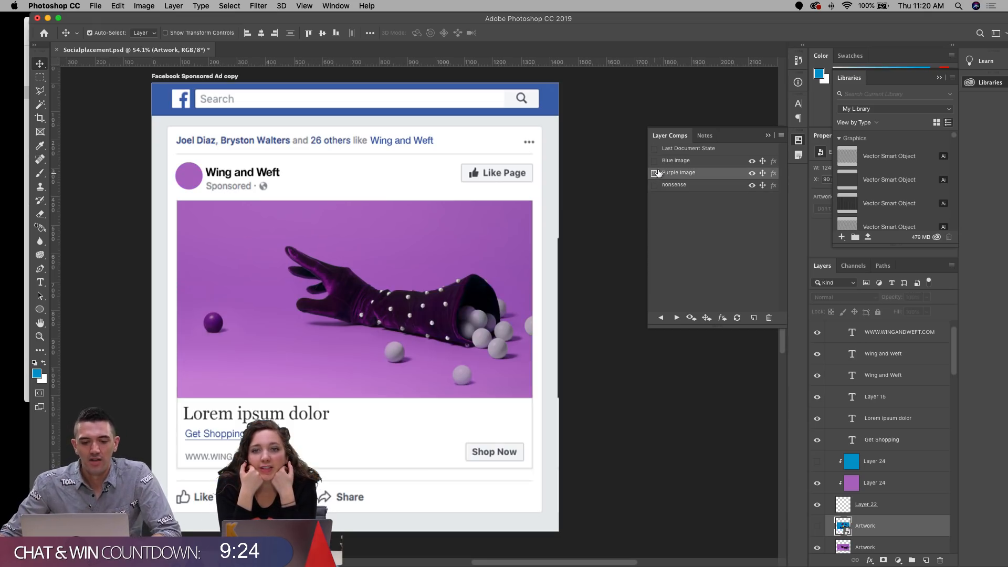
pyautogui.click(654, 161)
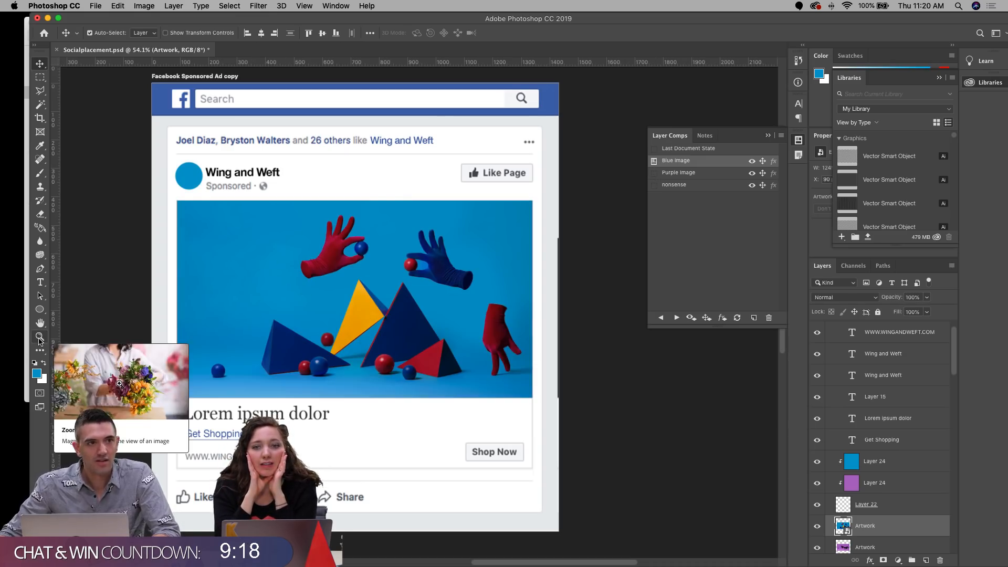
# Step: Look over all the Instagram and Facebook artboards together, returning to the Facebook Sponsored Ad copy artboard
pyautogui.moveTo(97, 244); pyautogui.dragTo(153, 247)
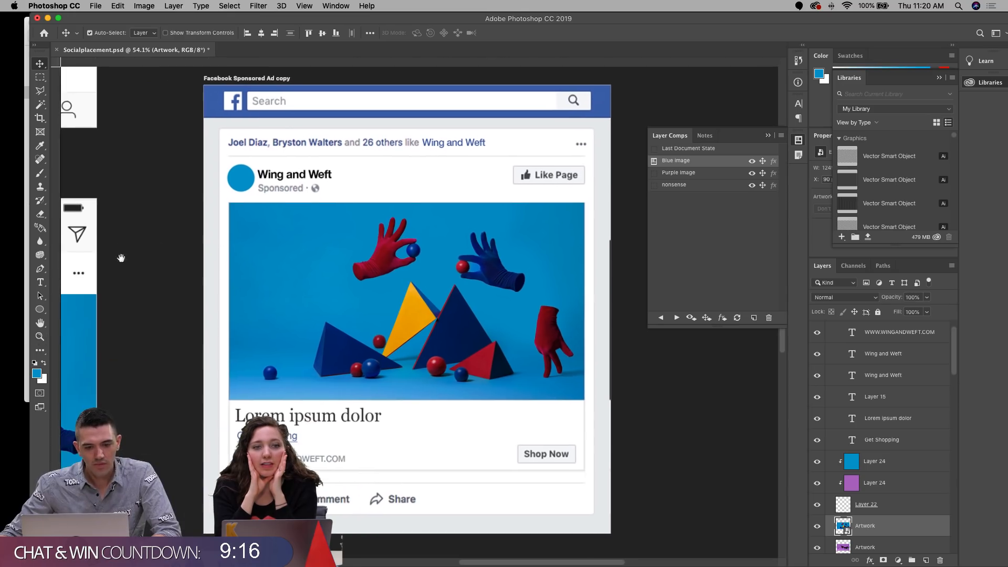
pyautogui.click(39, 337)
pyautogui.keyDown('alt'); pyautogui.click(316, 230); pyautogui.keyUp('alt')
pyautogui.keyDown('alt'); pyautogui.click(321, 222); pyautogui.keyUp('alt')
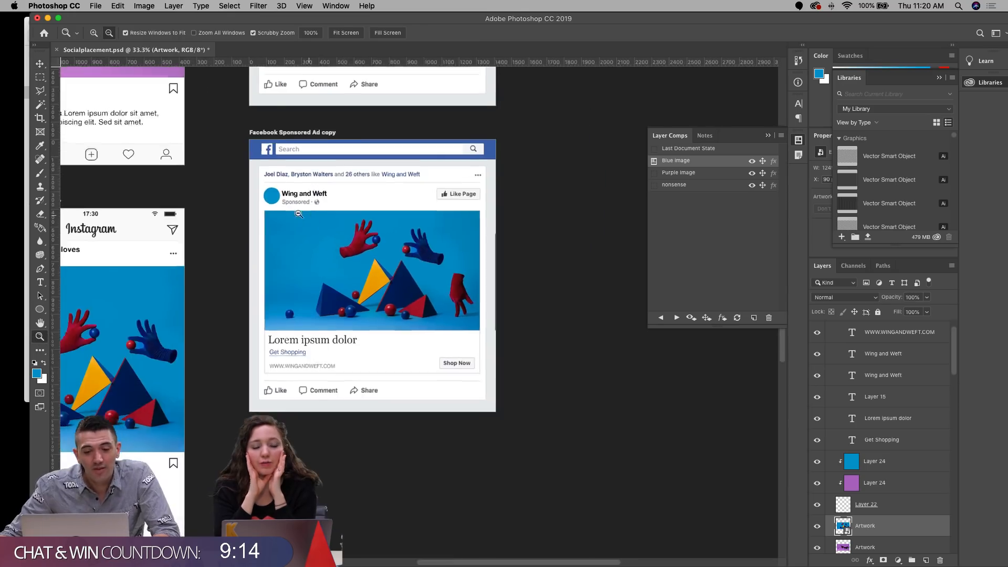
pyautogui.keyDown('alt'); pyautogui.click(308, 216); pyautogui.keyUp('alt')
pyautogui.keyDown('alt'); pyautogui.click(229, 201); pyautogui.keyUp('alt')
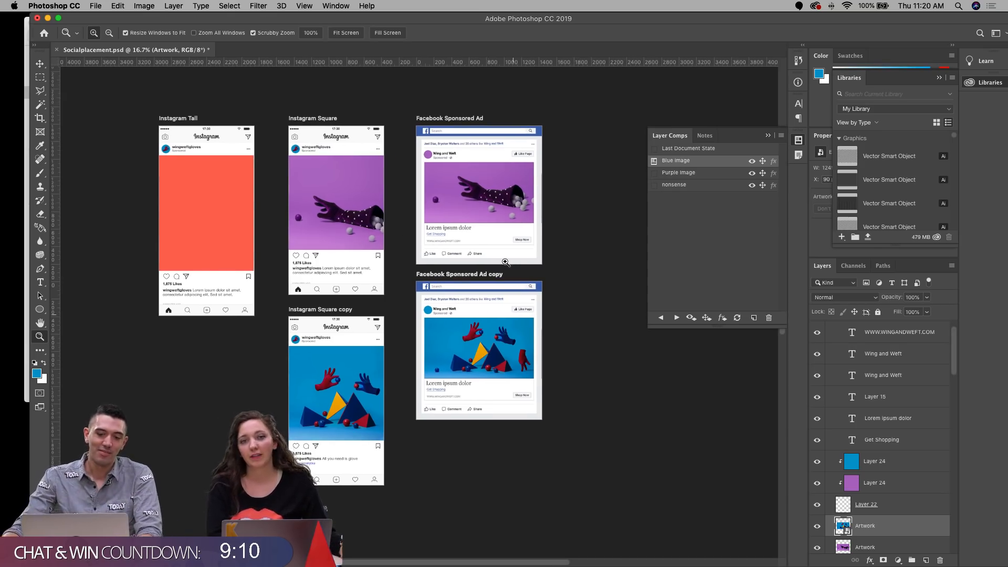
pyautogui.click(488, 283)
pyautogui.scroll(-2, 424, 316)
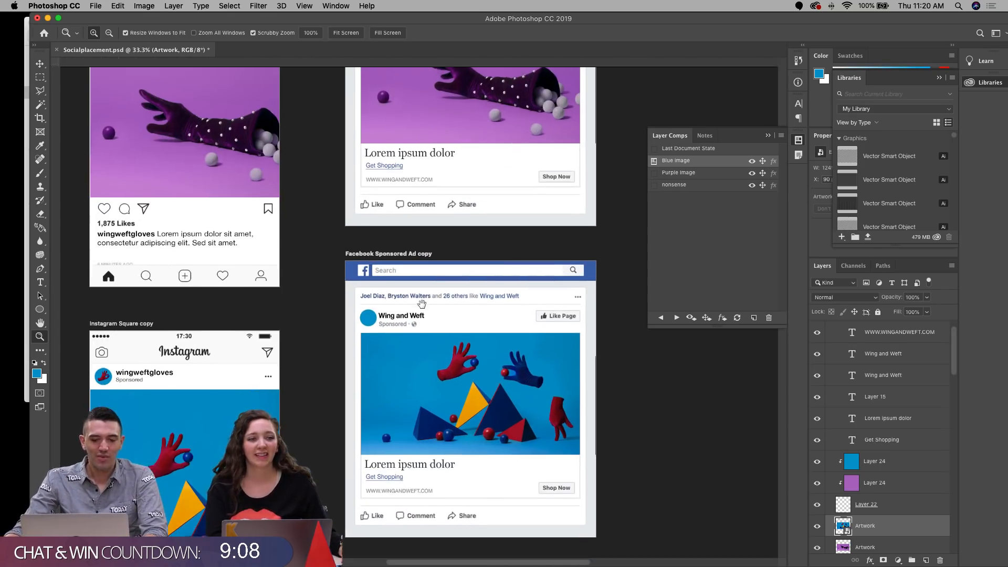
pyautogui.press('v')
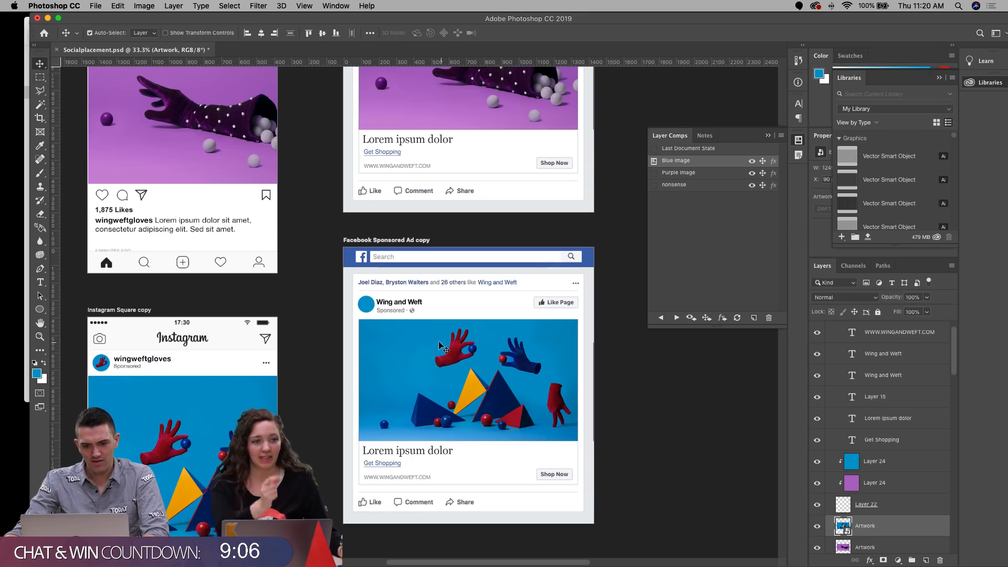
pyautogui.click(40, 282)
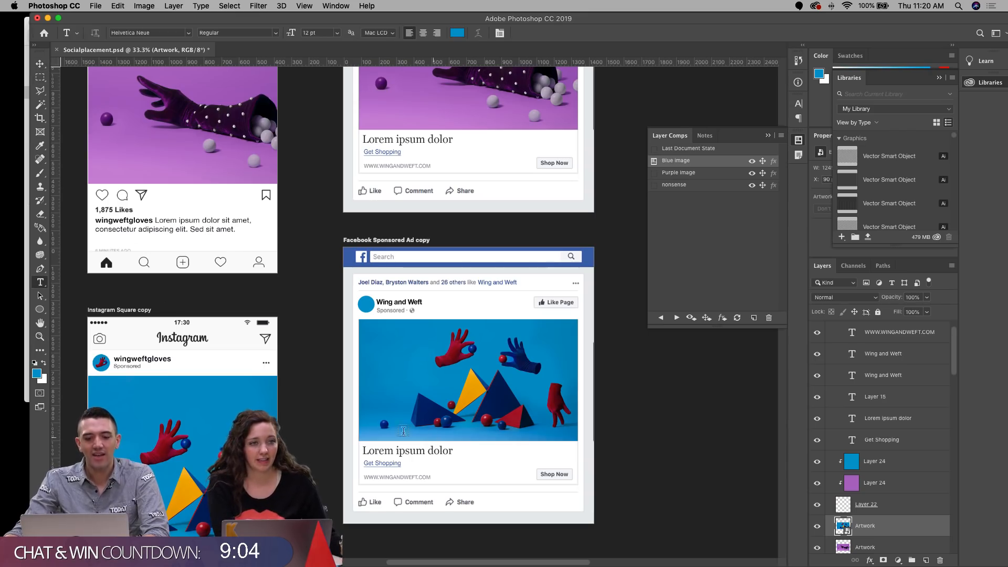
pyautogui.click(40, 336)
pyautogui.click(484, 431)
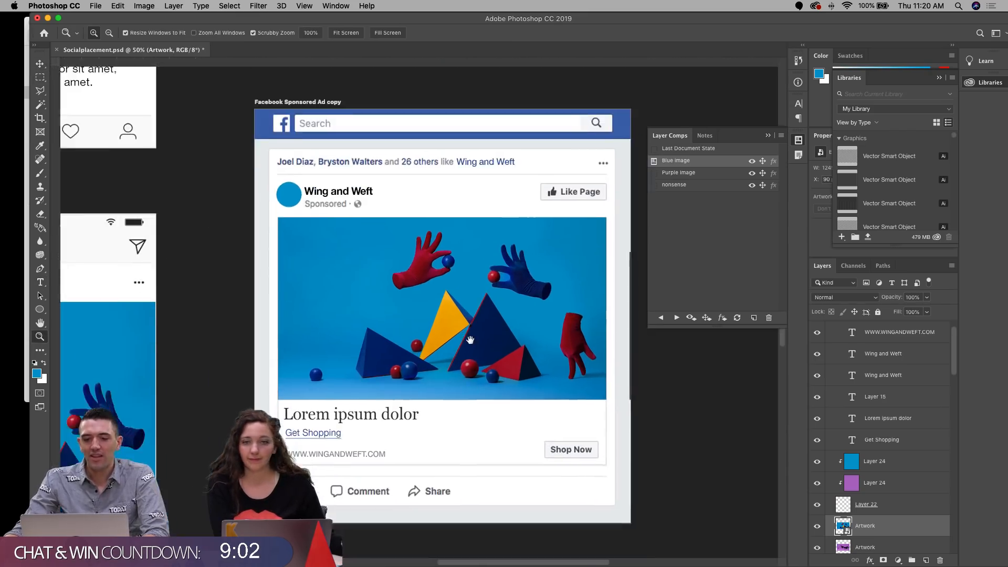
pyautogui.moveTo(470, 342); pyautogui.dragTo(463, 330)
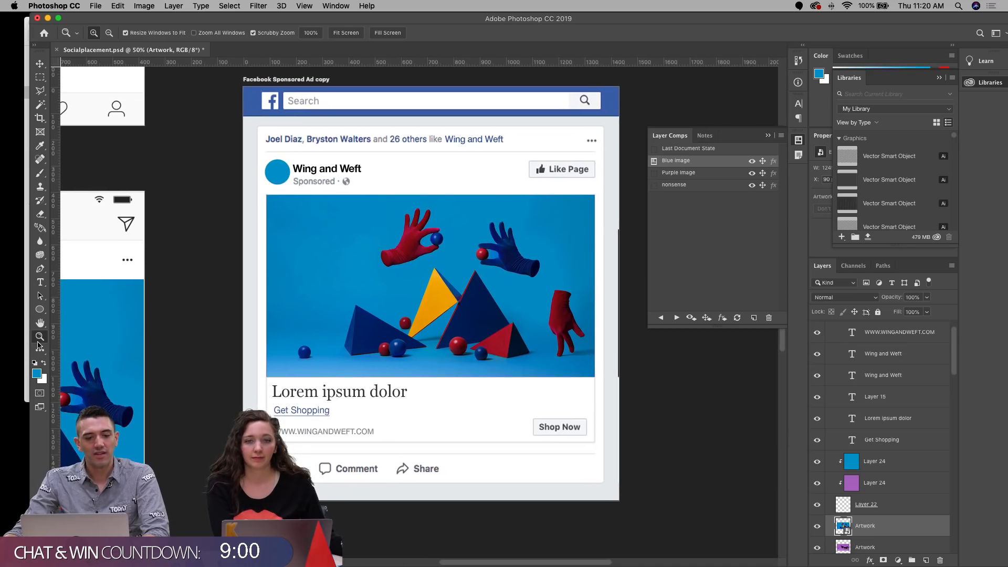
pyautogui.moveTo(316, 262); pyautogui.dragTo(321, 264)
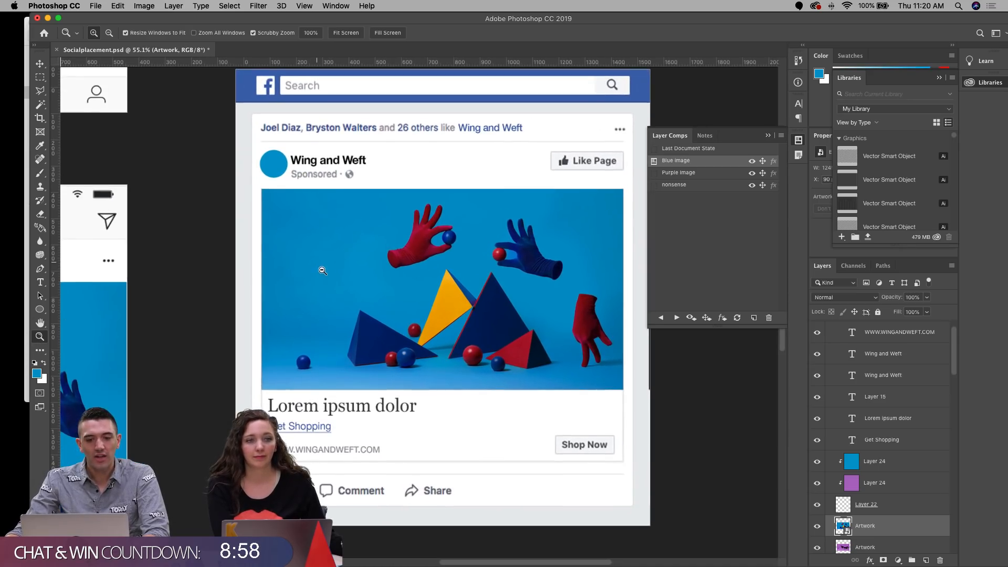
pyautogui.moveTo(386, 239); pyautogui.dragTo(344, 252)
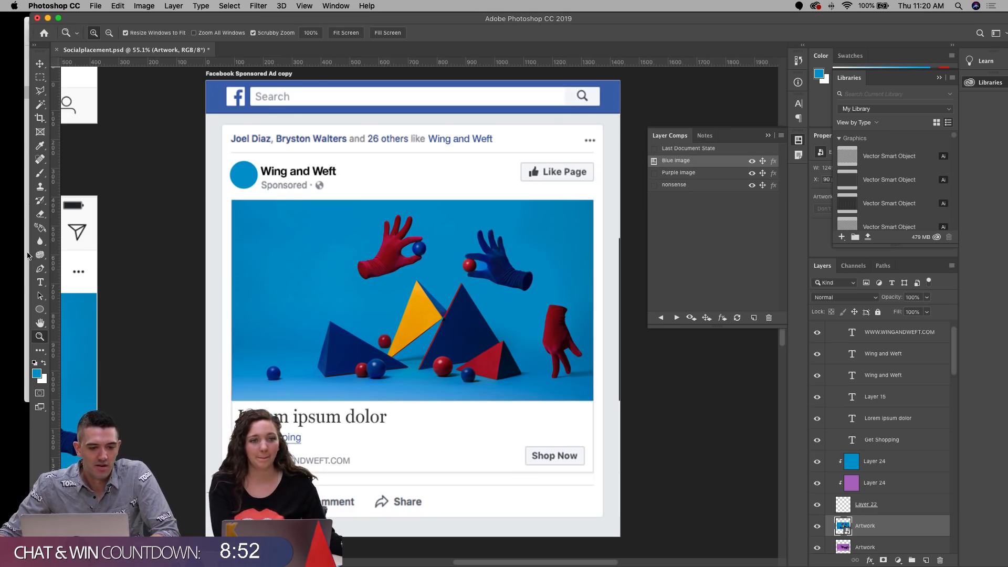
pyautogui.click(40, 282)
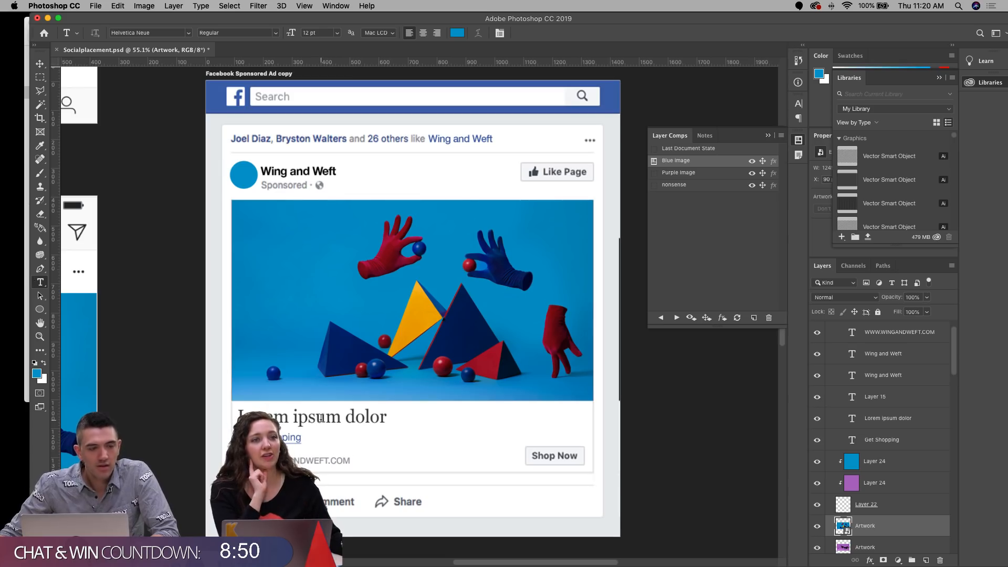
pyautogui.click(40, 64)
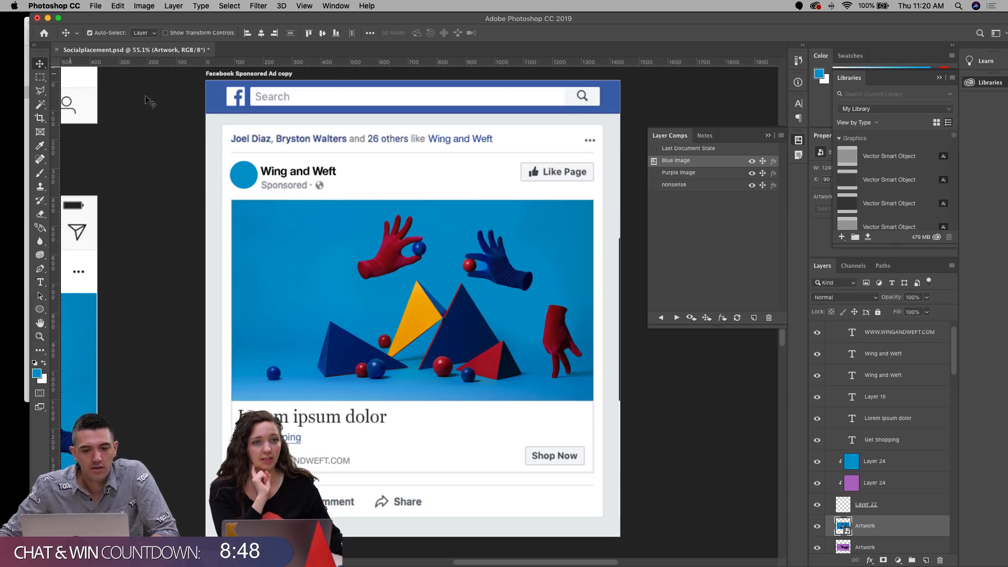
pyautogui.click(185, 118)
pyautogui.moveTo(157, 108); pyautogui.dragTo(210, 109)
pyautogui.press('super+r')
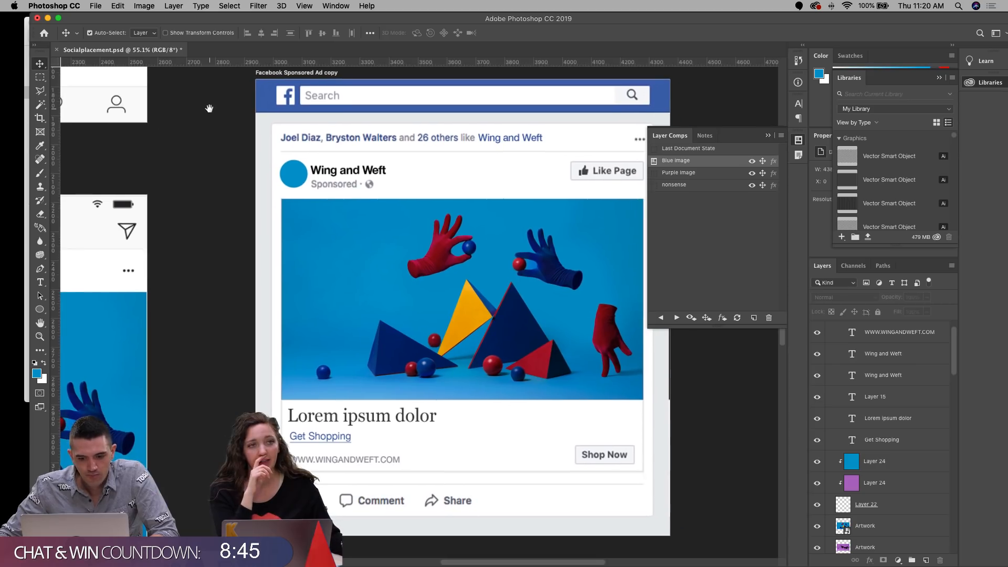
pyautogui.click(37, 282)
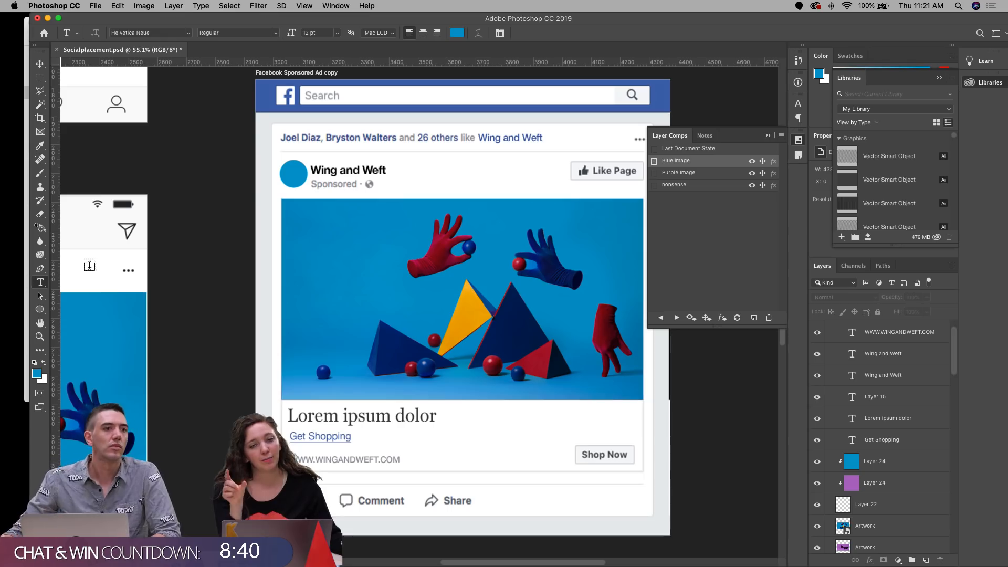
# Step: Look up the export commands available for the Facebook Sponsored Ad copy artboard
pyautogui.click(39, 63)
pyautogui.scroll(2, 222, 155)
pyautogui.hscroll(2, 222, 156)
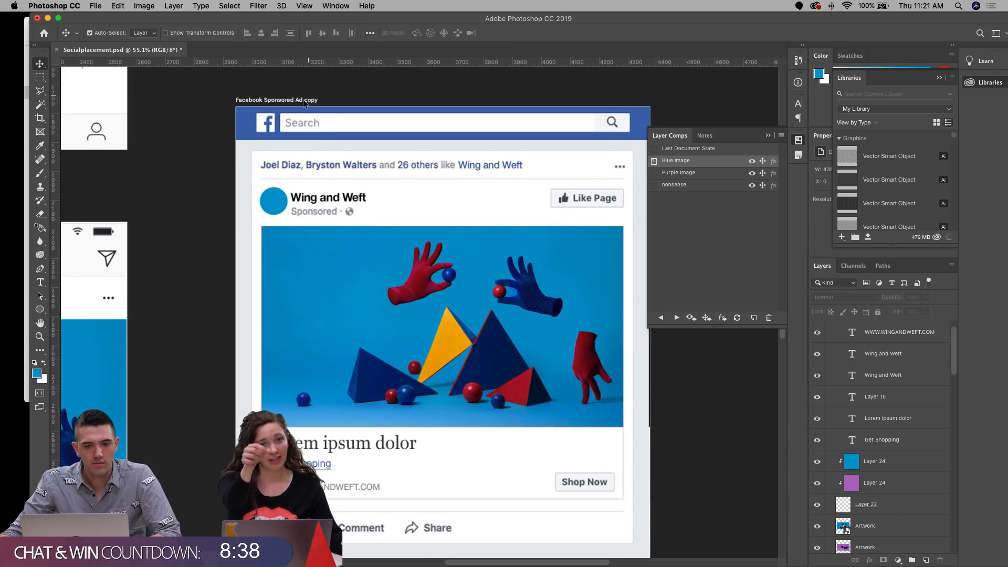
pyautogui.rightClick(306, 104)
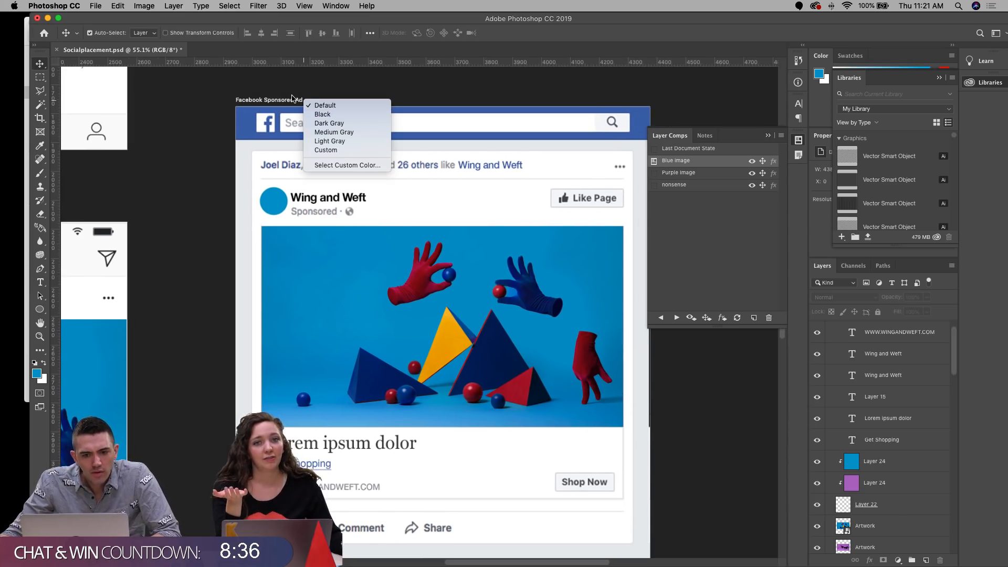
pyautogui.click(293, 99)
pyautogui.click(292, 101)
pyautogui.rightClick(294, 102)
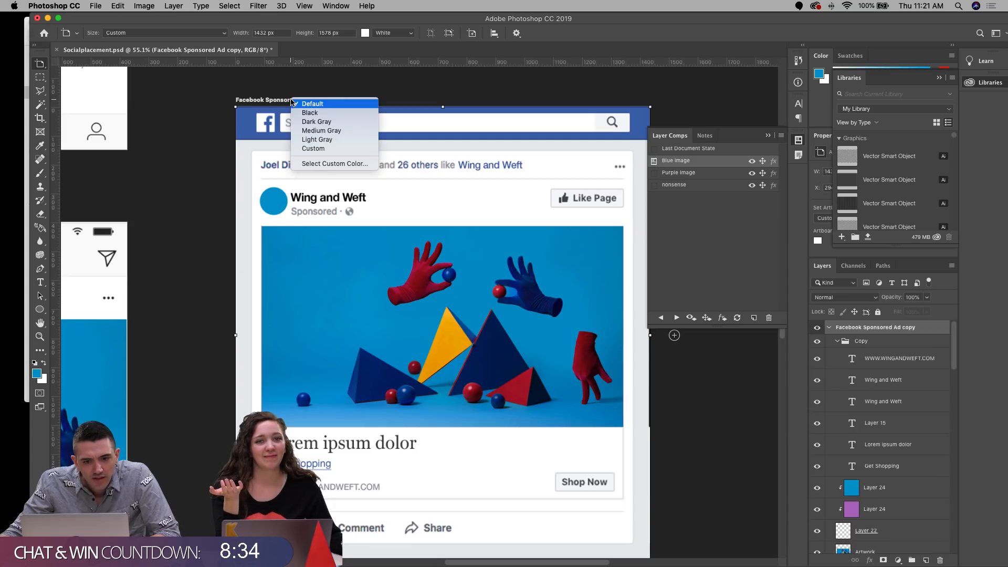
pyautogui.click(278, 86)
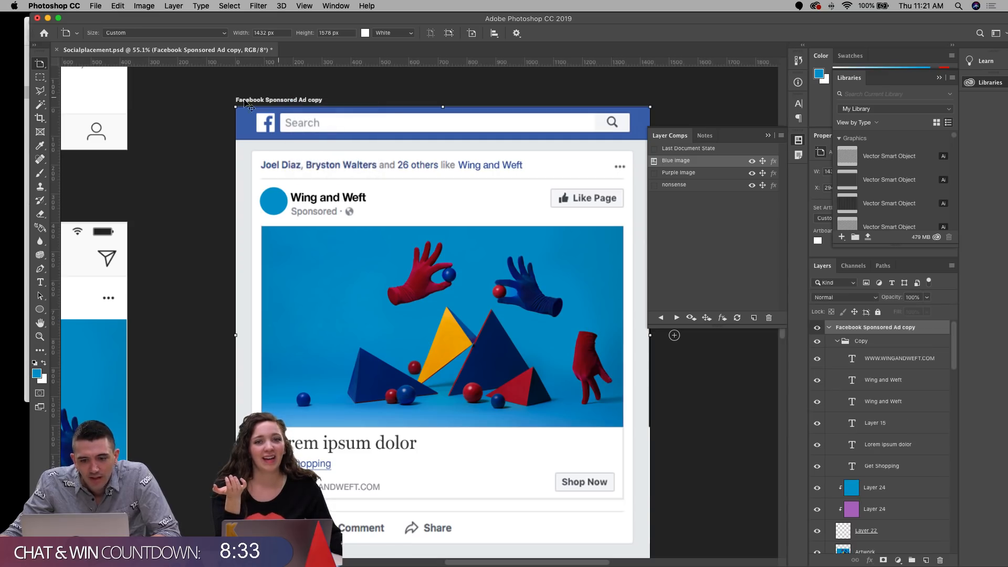
pyautogui.rightClick(881, 333)
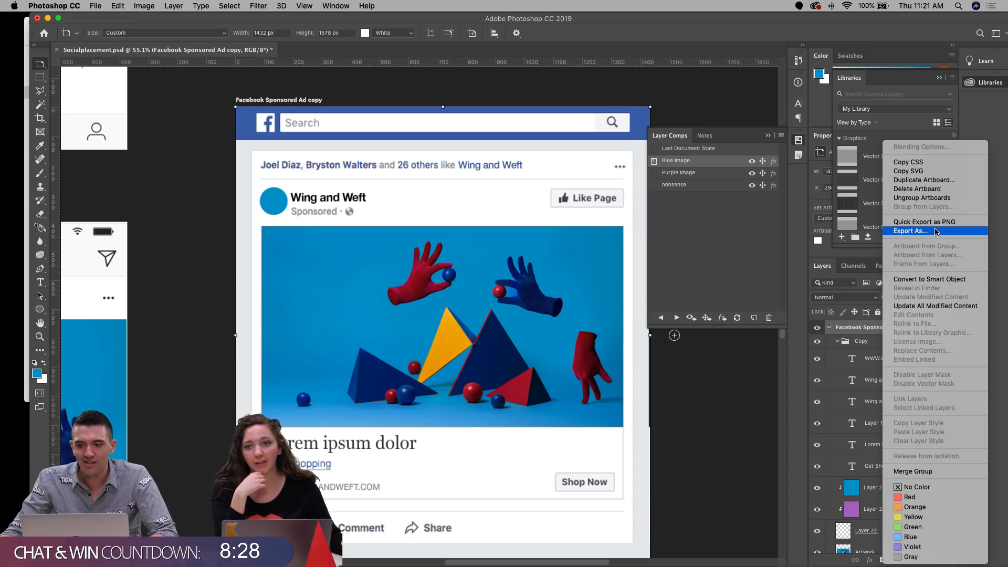
pyautogui.click(245, 89)
pyautogui.click(207, 106)
pyautogui.moveTo(194, 162); pyautogui.dragTo(206, 143)
pyautogui.press('super+r')
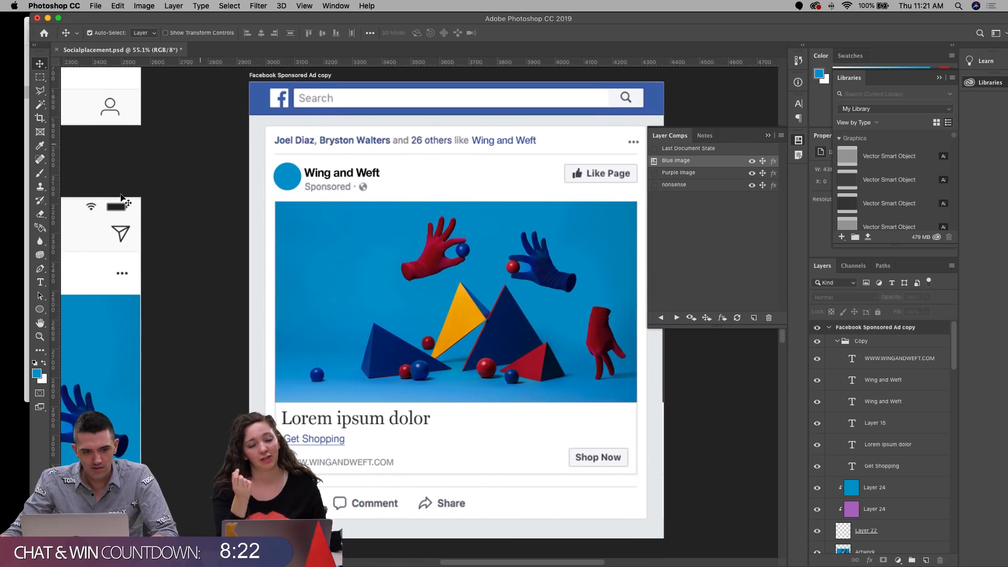
# Step: Look over the Instagram and Facebook artboards together and examine the blue glove image on the Facebook Sponsored Ad copy artboard up close
pyautogui.click(39, 337)
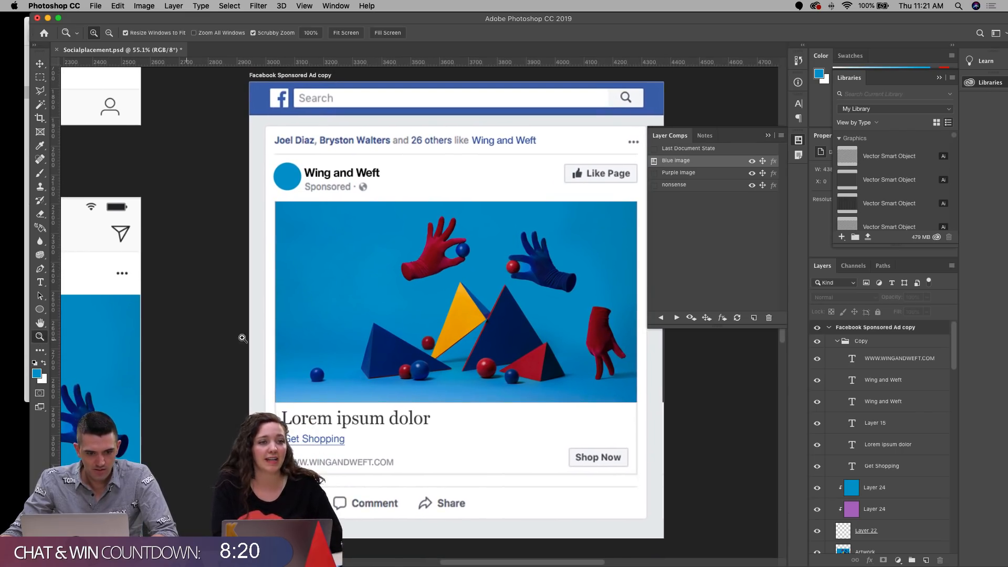
pyautogui.rightClick(244, 338)
pyautogui.keyDown('alt'); pyautogui.click(250, 313); pyautogui.keyUp('alt')
pyautogui.keyDown('alt'); pyautogui.click(261, 309); pyautogui.keyUp('alt')
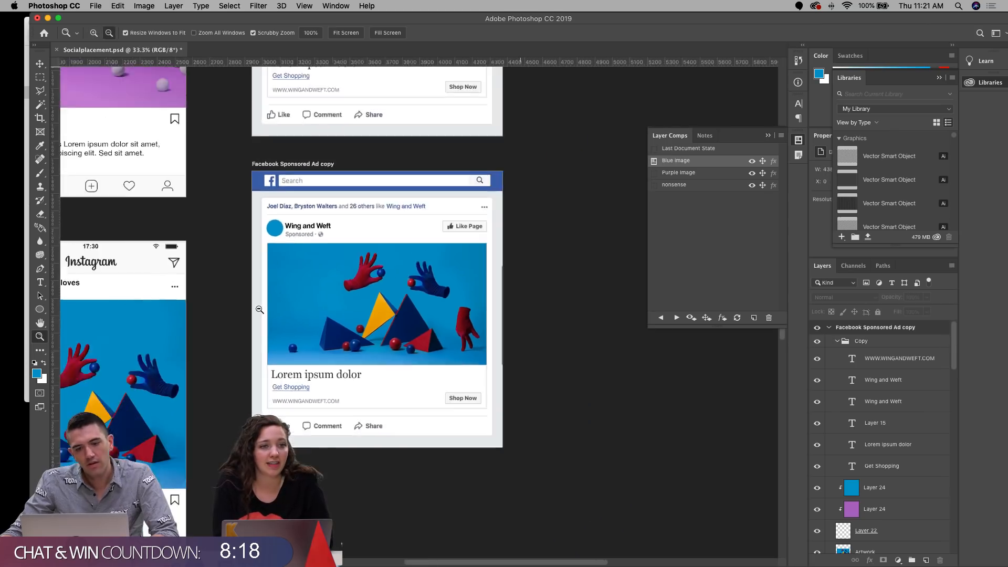
pyautogui.keyDown('alt'); pyautogui.click(259, 310); pyautogui.keyUp('alt')
pyautogui.moveTo(232, 223); pyautogui.dragTo(353, 267)
pyautogui.click(40, 64)
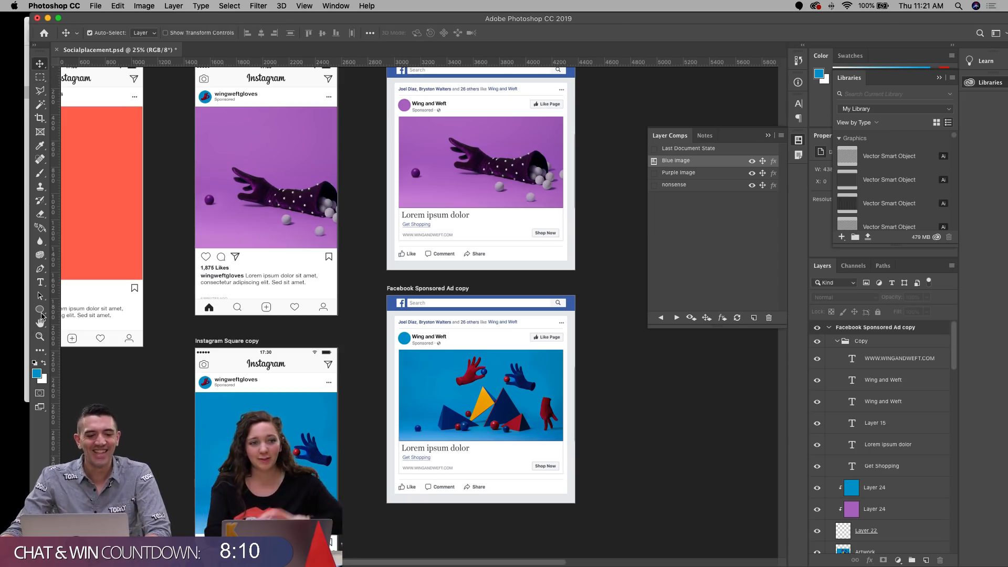
pyautogui.click(40, 336)
pyautogui.moveTo(430, 358); pyautogui.dragTo(315, 155)
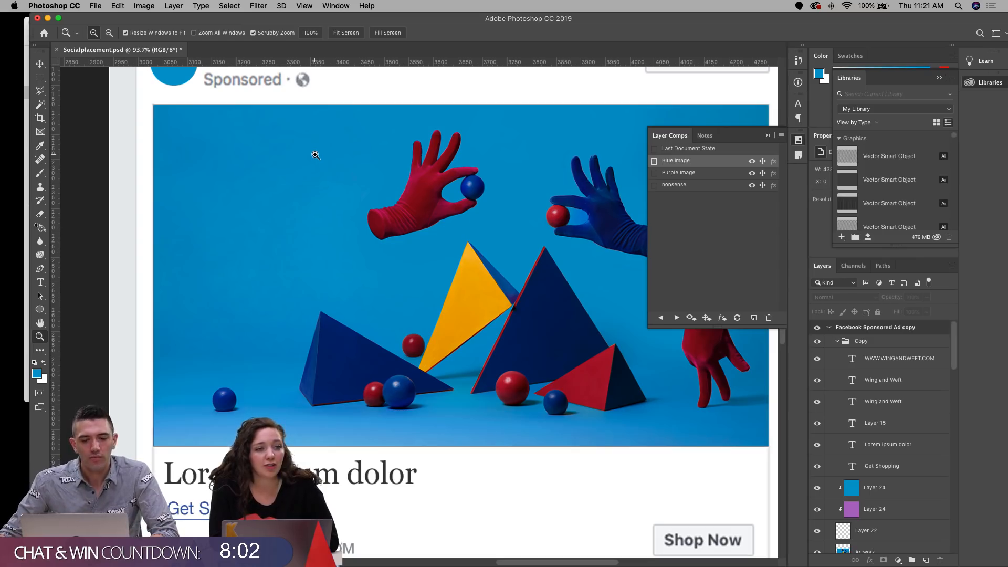
pyautogui.press('alt')
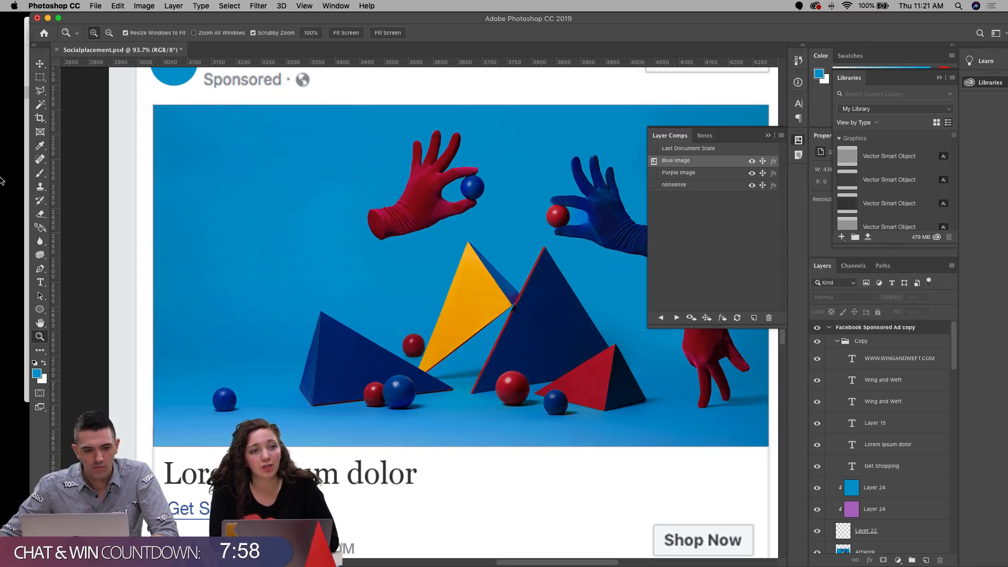
# Step: Open the blue Artwork smart object's contents and scale the IMG_7178 photo to 39.43%, placing it at the canvas's bottom edge
pyautogui.click(39, 63)
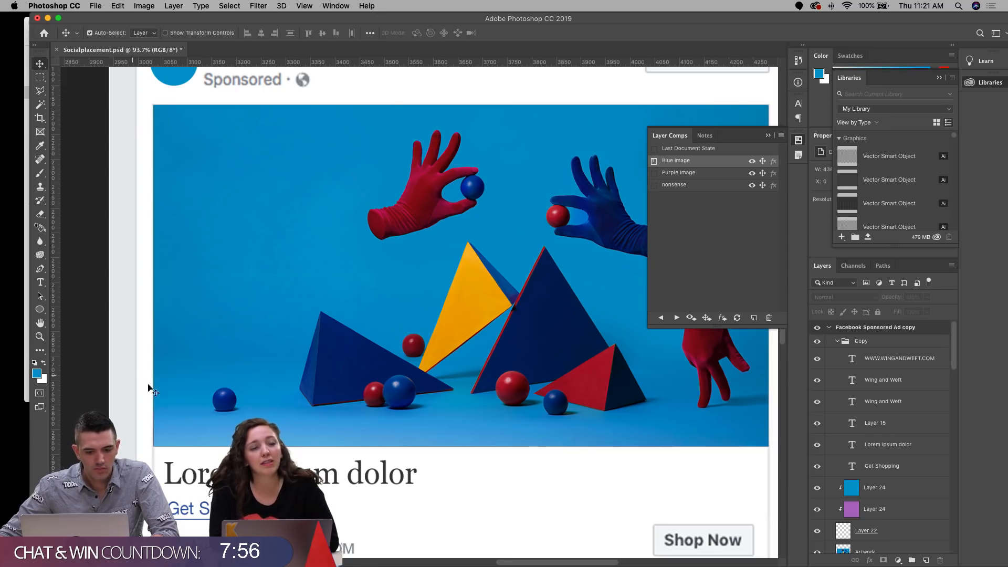
pyautogui.scroll(-1, 158, 374)
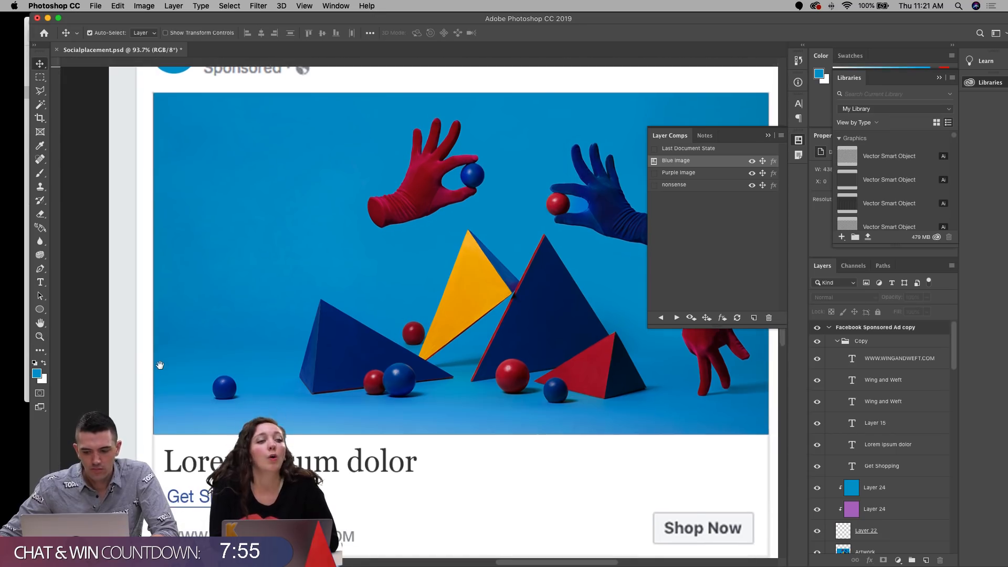
pyautogui.click(309, 309)
pyautogui.doubleClick(843, 542)
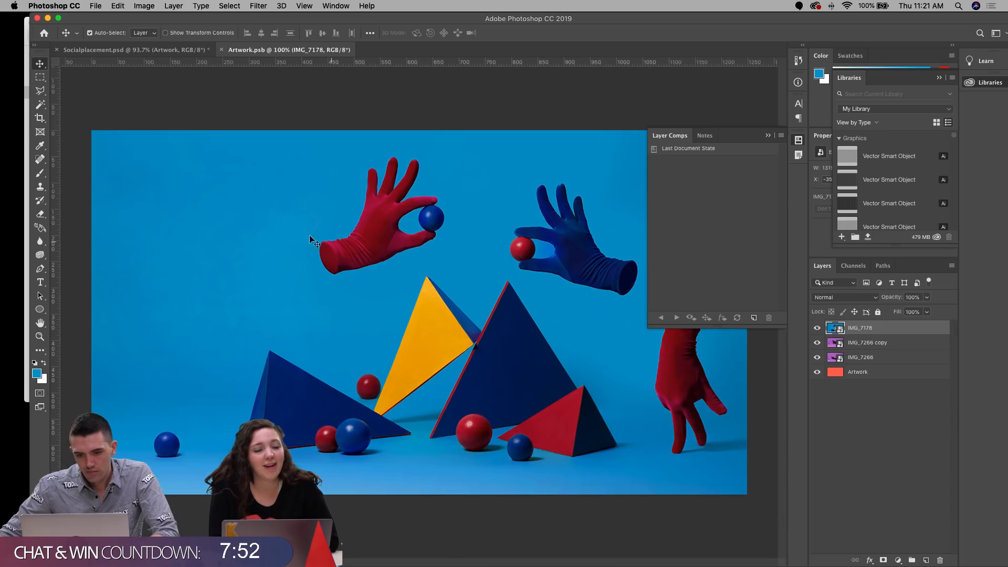
pyautogui.press('super+t')
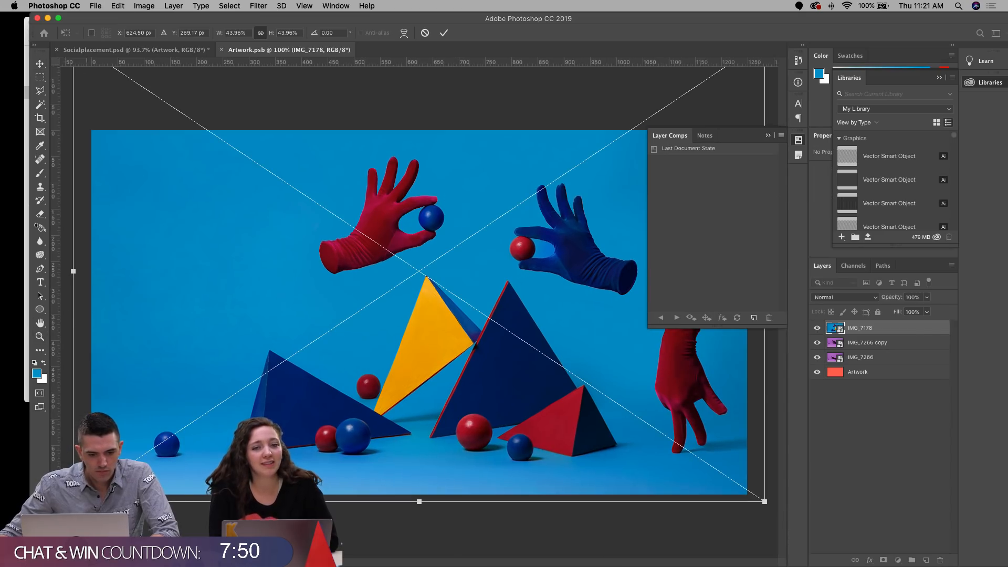
pyautogui.moveTo(74, 502); pyautogui.dragTo(108, 478)
pyautogui.moveTo(314, 354); pyautogui.dragTo(329, 369)
pyautogui.click(798, 141)
pyautogui.moveTo(621, 241); pyautogui.dragTo(620, 245)
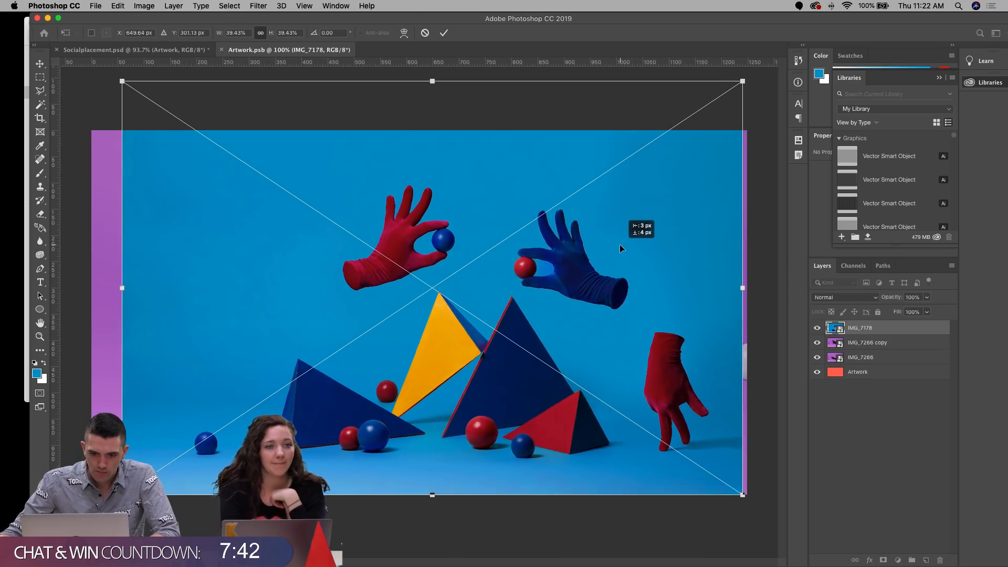
pyautogui.press('Return')
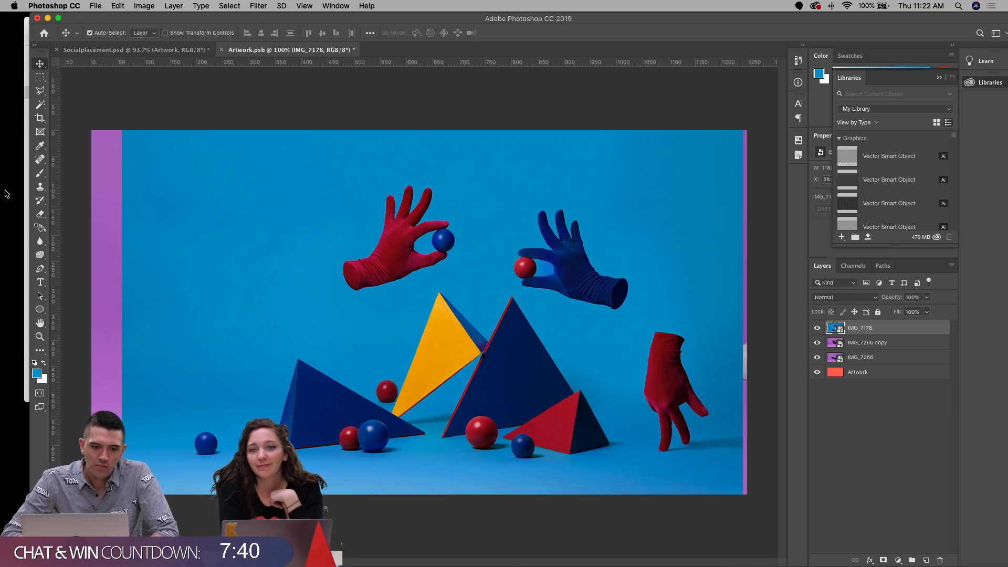
# Step: Rasterize the IMG_7178 layer and fill the purple strip along the image's left edge using Content-Aware Fill
pyautogui.click(40, 173)
pyautogui.click(363, 262)
pyautogui.press('Return')
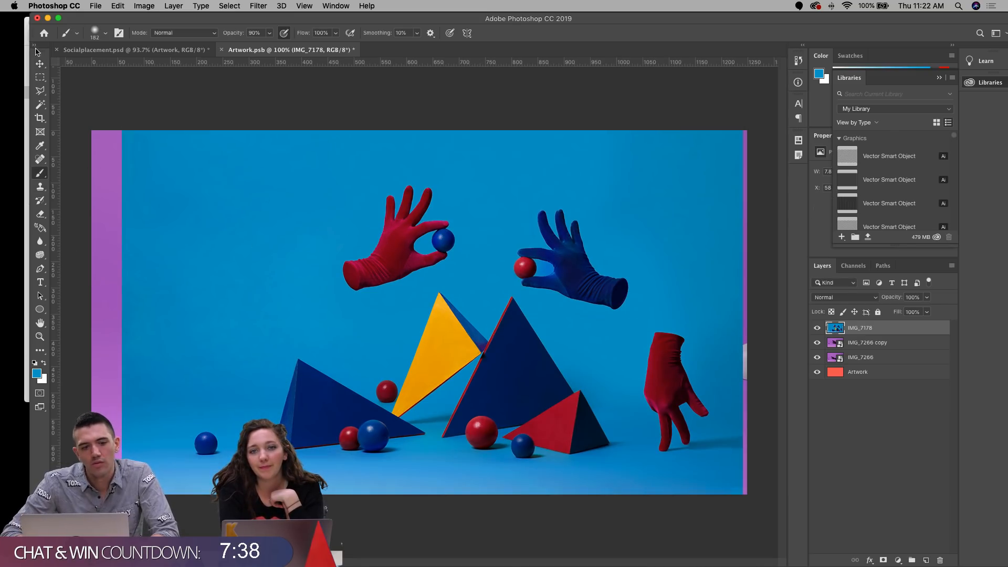
pyautogui.click(43, 80)
pyautogui.moveTo(109, 468); pyautogui.dragTo(84, 498)
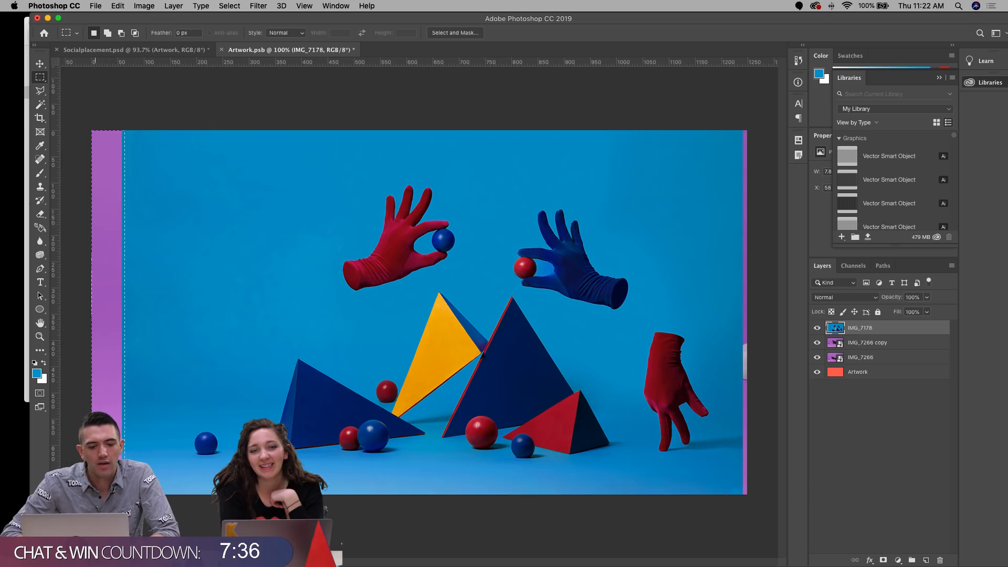
pyautogui.hotkey('shift', 'F5')
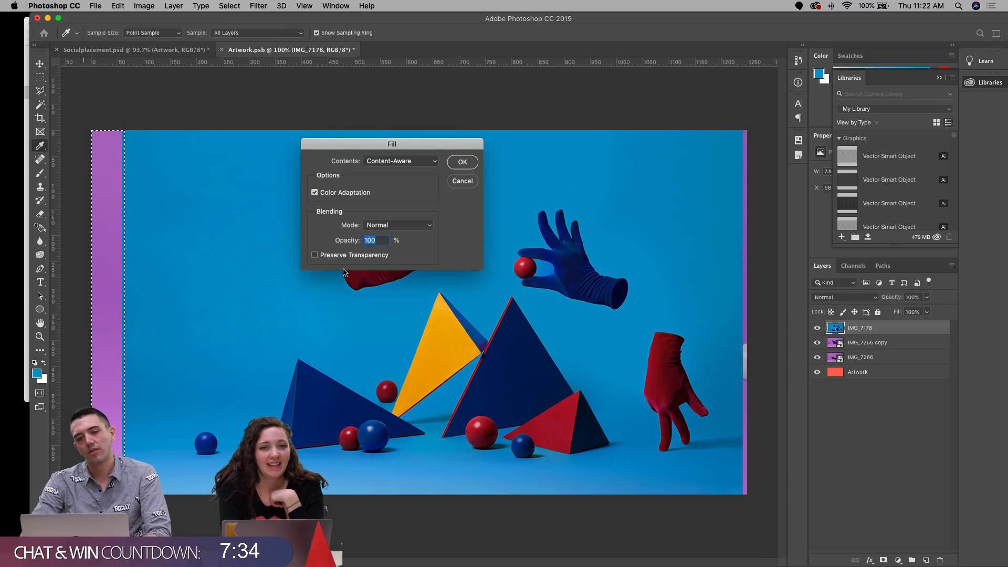
pyautogui.press('Return')
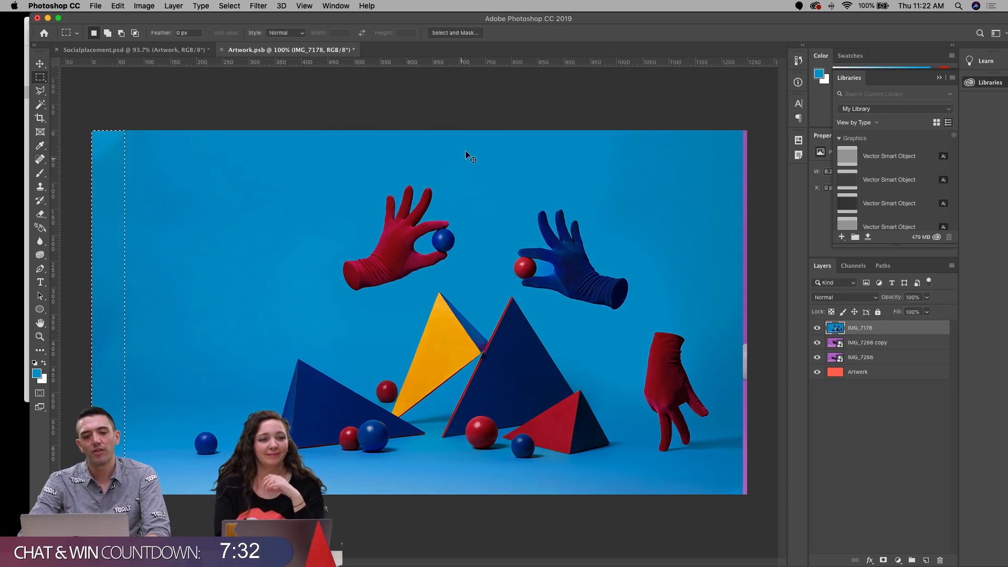
pyautogui.press('super+d')
# Step: Fill the narrow purple strip along the image's right edge using Content-Aware Fill and clear the selection
pyautogui.moveTo(738, 131); pyautogui.dragTo(752, 523)
pyautogui.hotkey('shift', 'F5')
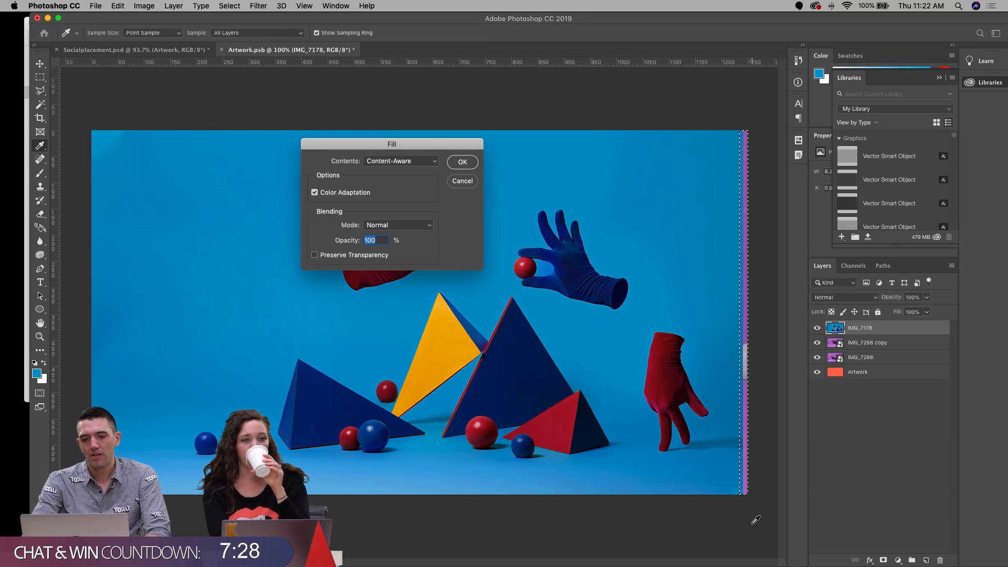
pyautogui.press('Return')
pyautogui.press('super+d')
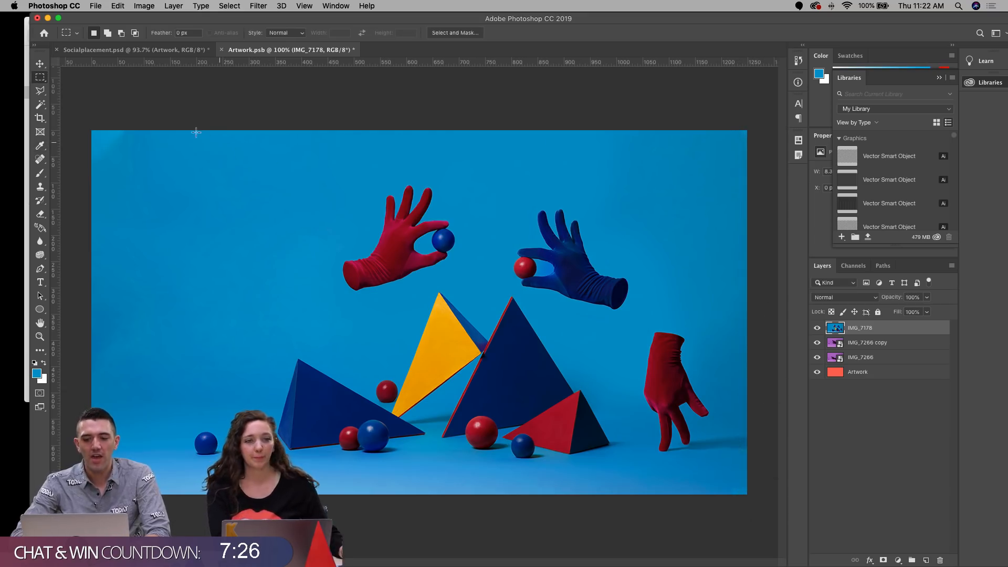
# Step: Blend the image's upper-left corner with Content-Aware Fill, and save and close Artwork.psb
pyautogui.moveTo(124, 128); pyautogui.dragTo(83, 171)
pyautogui.hotkey('shift', 'F5')
pyautogui.press('Return')
pyautogui.press('super+d')
pyautogui.press('super+s')
pyautogui.press('super+w')
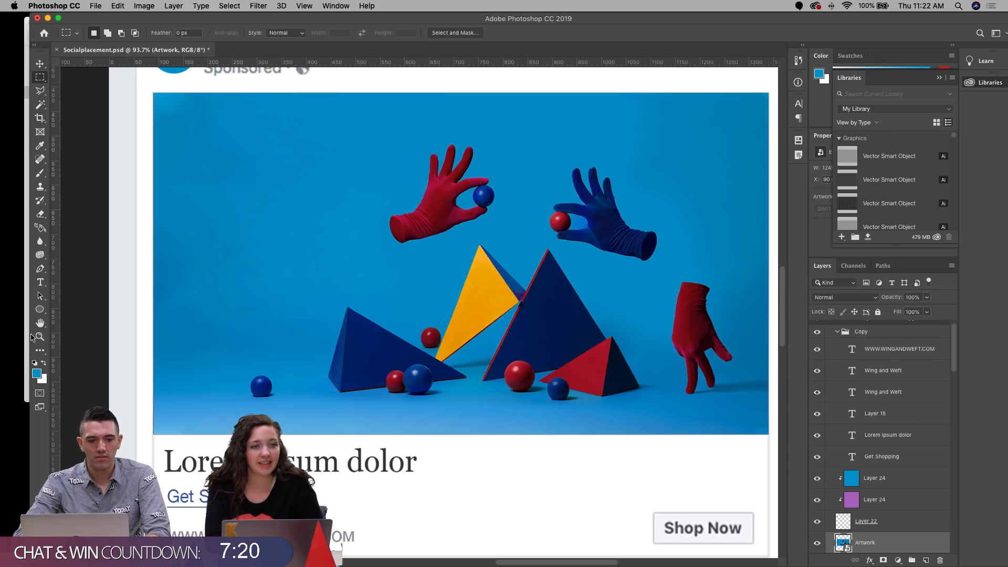
# Step: Select the red glove profile picture on the Instagram Square copy artboard
pyautogui.click(40, 336)
pyautogui.click(365, 276)
pyautogui.keyDown('alt'); pyautogui.click(365, 275); pyautogui.keyUp('alt')
pyautogui.keyDown('alt'); pyautogui.click(365, 276); pyautogui.keyUp('alt')
pyautogui.keyDown('alt'); pyautogui.click(365, 276); pyautogui.keyUp('alt')
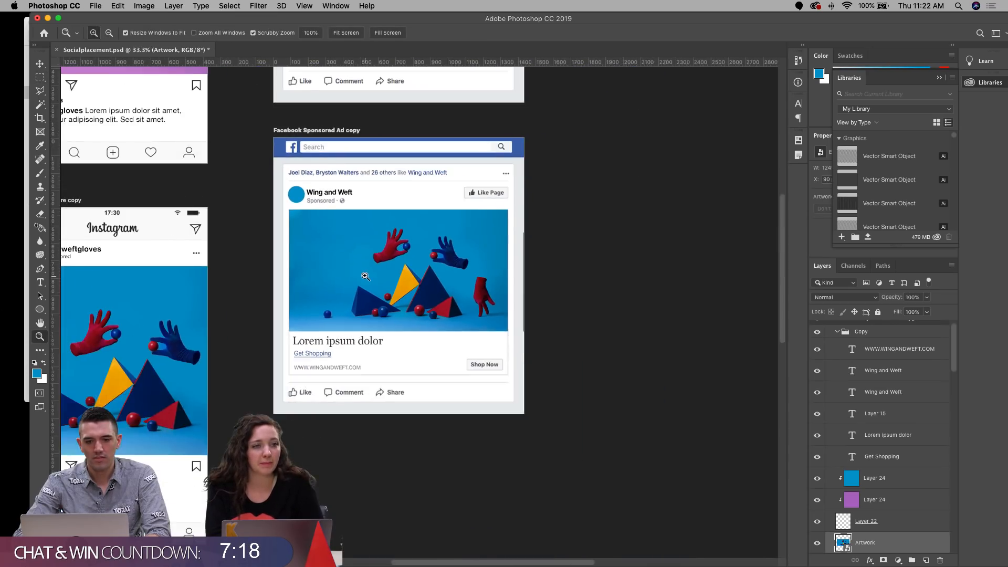
pyautogui.hscroll(-5, 365, 276)
pyautogui.scroll(2, 365, 276)
pyautogui.click(40, 64)
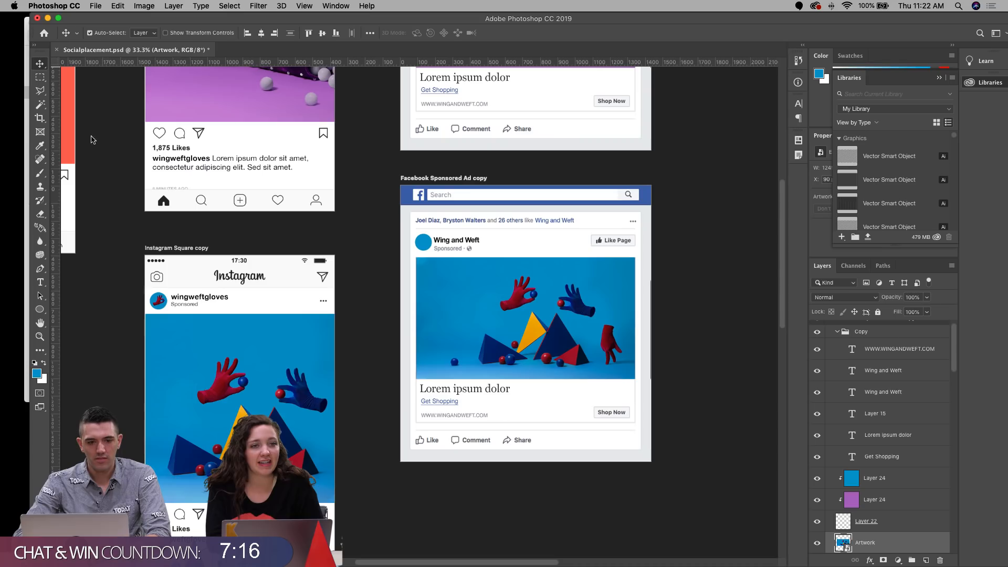
pyautogui.click(161, 298)
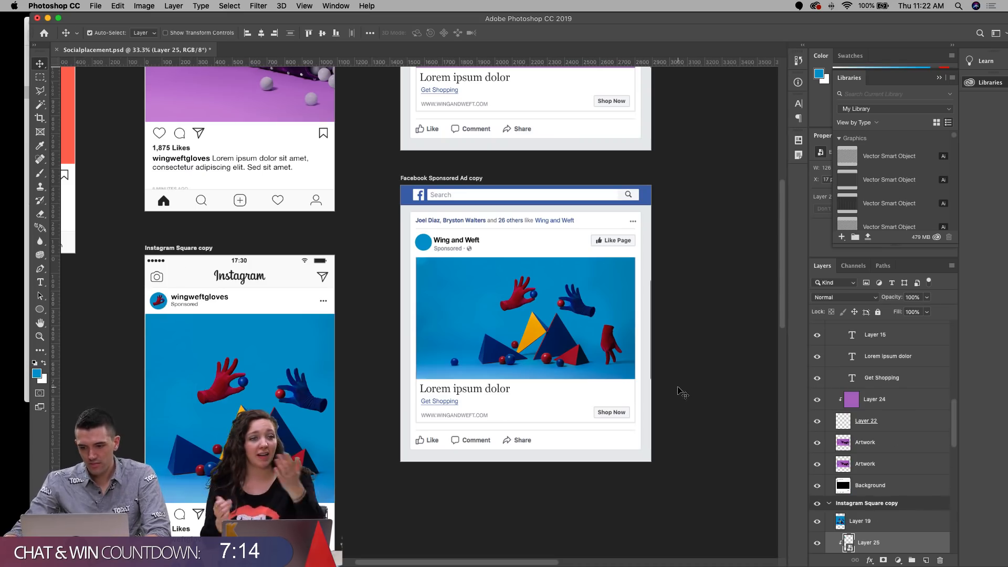
# Step: Collapse the Instagram Square and Instagram Tall artboards in the layer list, leaving both visible
pyautogui.moveTo(957, 408); pyautogui.dragTo(958, 451)
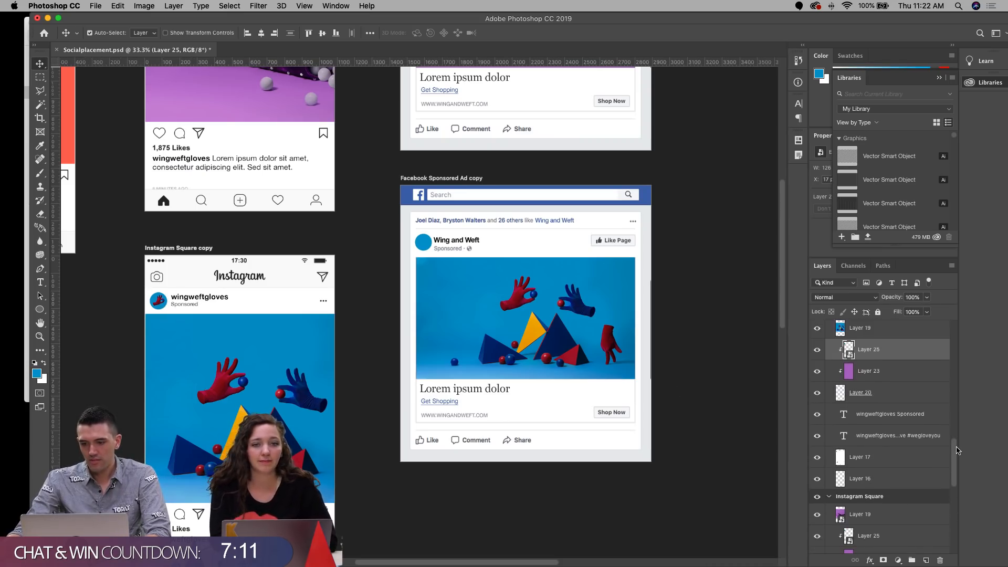
pyautogui.click(818, 497)
pyautogui.click(818, 498)
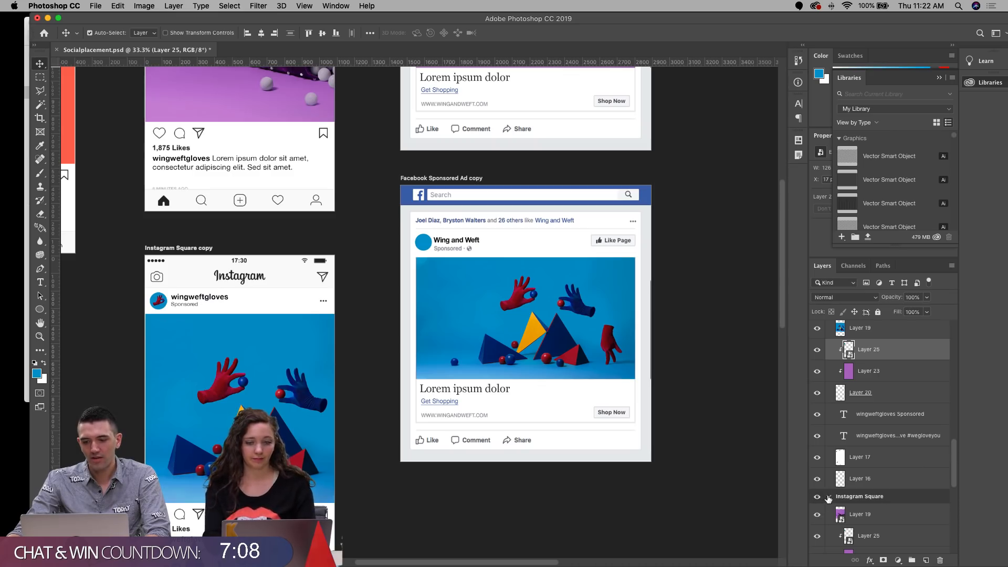
pyautogui.click(829, 498)
pyautogui.click(817, 511)
pyautogui.click(817, 512)
pyautogui.click(829, 511)
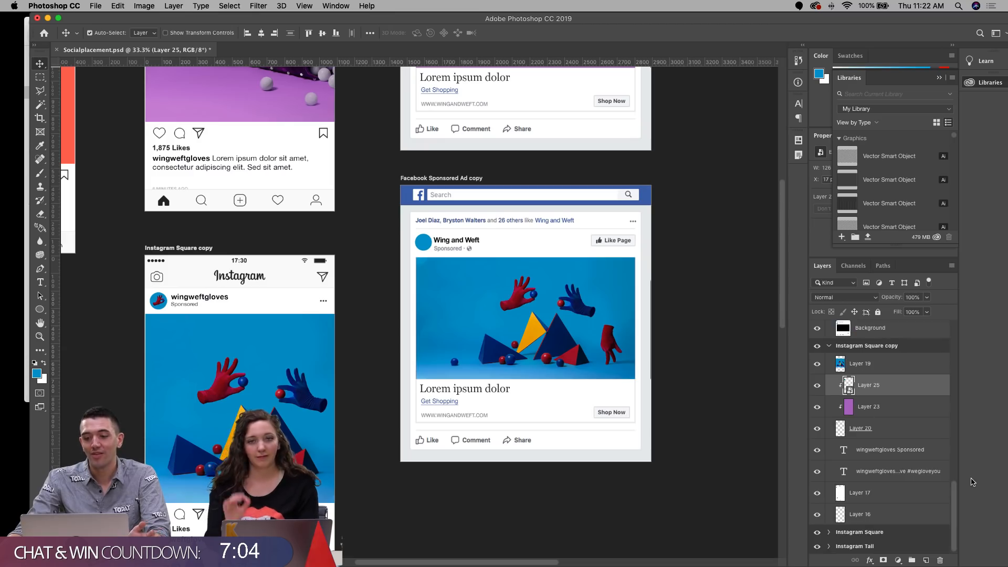
# Step: Duplicate the glove profile picture layer and place the copy above the purple Layer 24 in the Facebook Sponsored Ad artboard
pyautogui.moveTo(957, 494); pyautogui.dragTo(955, 457)
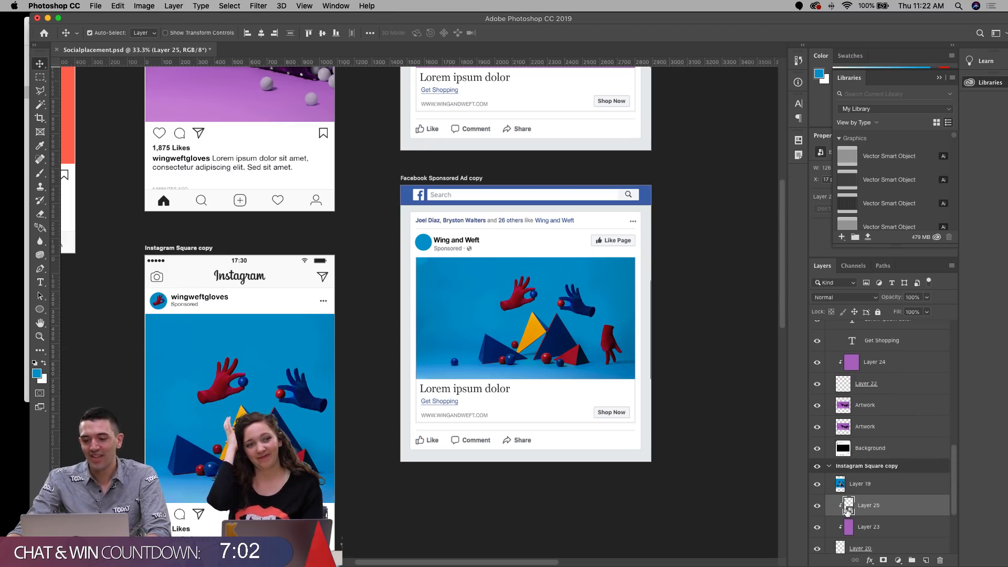
pyautogui.moveTo(892, 512); pyautogui.dragTo(924, 556)
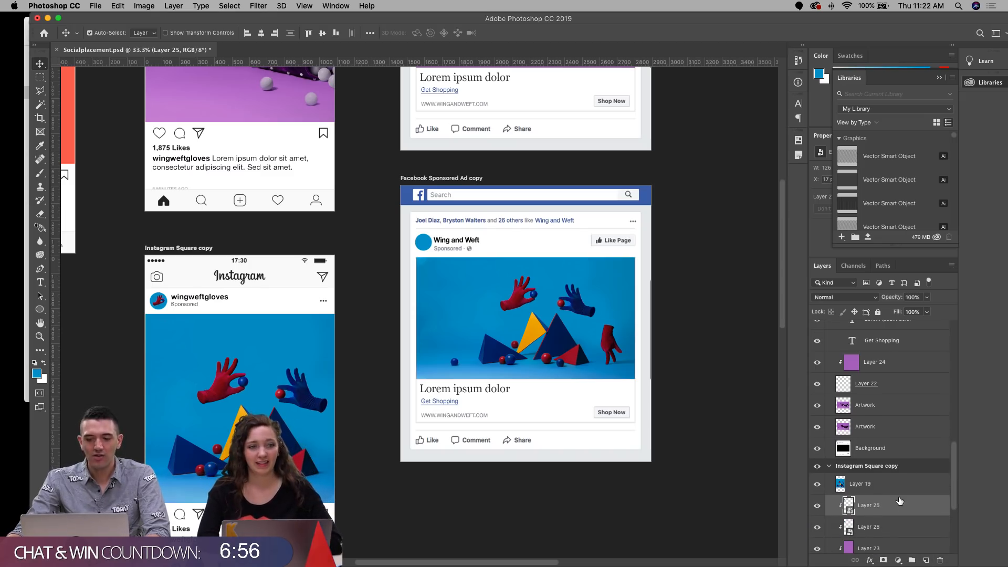
pyautogui.moveTo(896, 506); pyautogui.dragTo(874, 359)
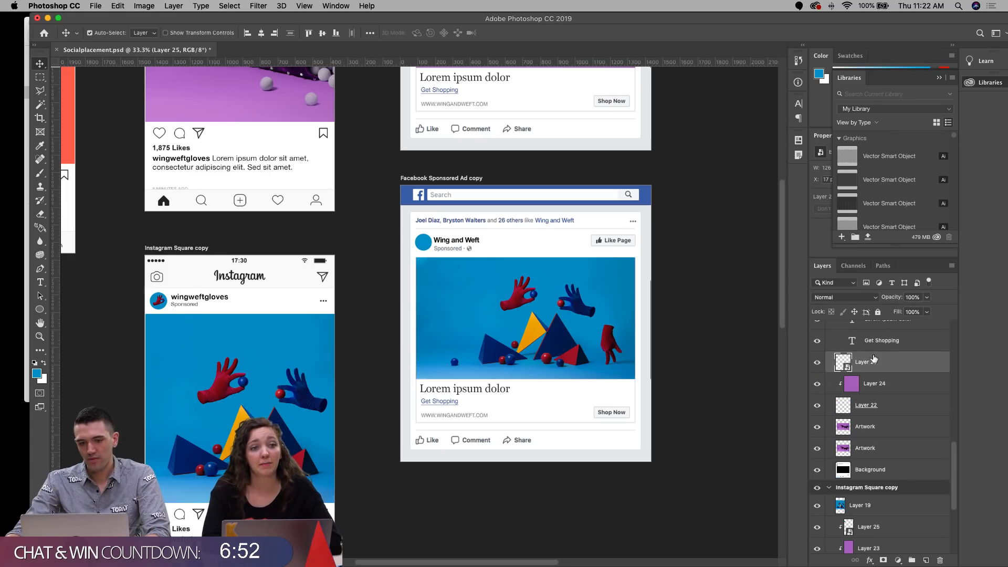
pyautogui.press('super+t')
pyautogui.scroll(5, 581, 412)
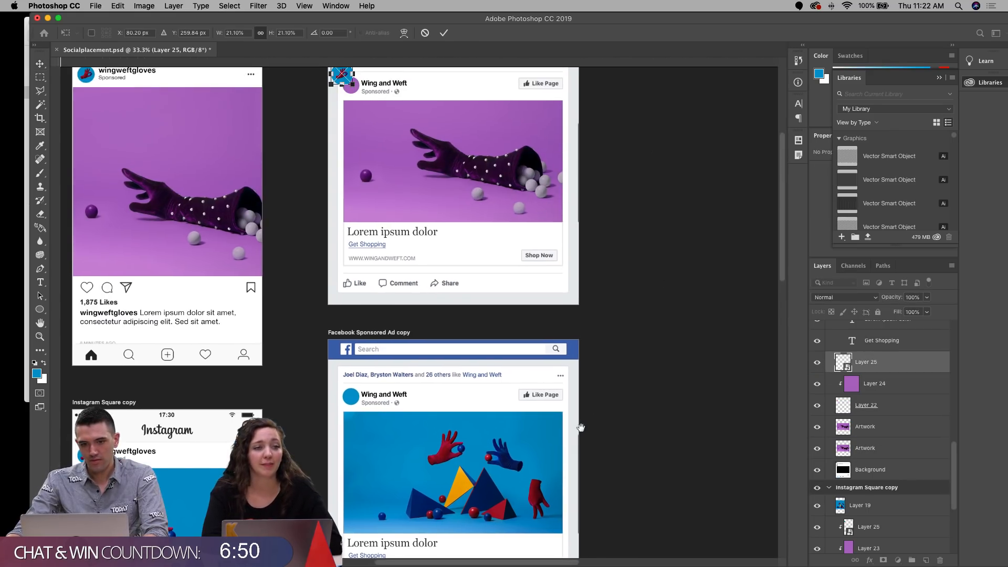
pyautogui.press('Return')
pyautogui.scroll(3, 630, 234)
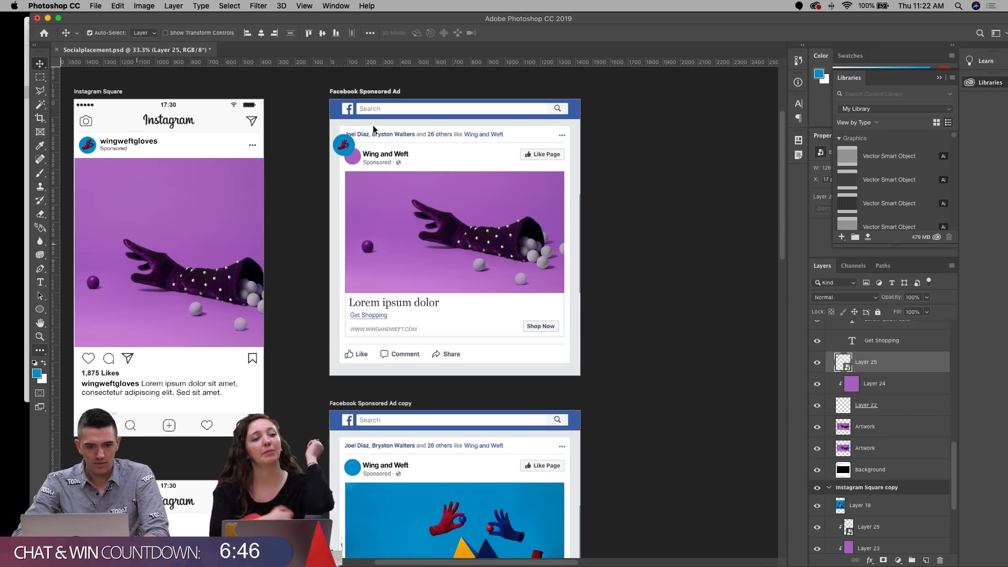
# Step: Position the glove profile picture over the profile circle beside Wing and Weft in the Facebook Sponsored Ad and clip it to the circle
pyautogui.click(42, 335)
pyautogui.click(341, 152)
pyautogui.click(40, 63)
pyautogui.moveTo(324, 124); pyautogui.dragTo(353, 158)
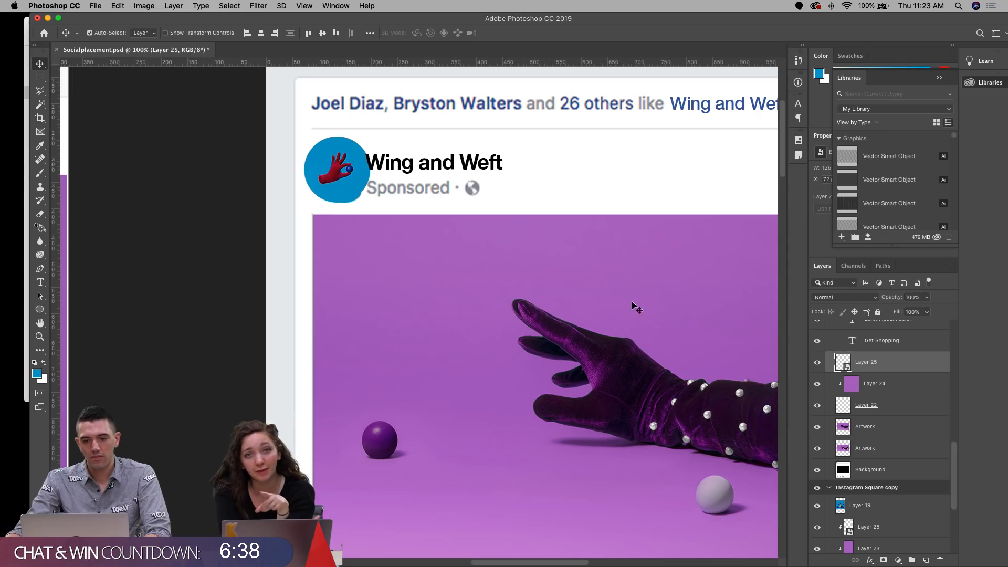
pyautogui.keyDown('alt'); pyautogui.click(902, 370); pyautogui.keyUp('alt')
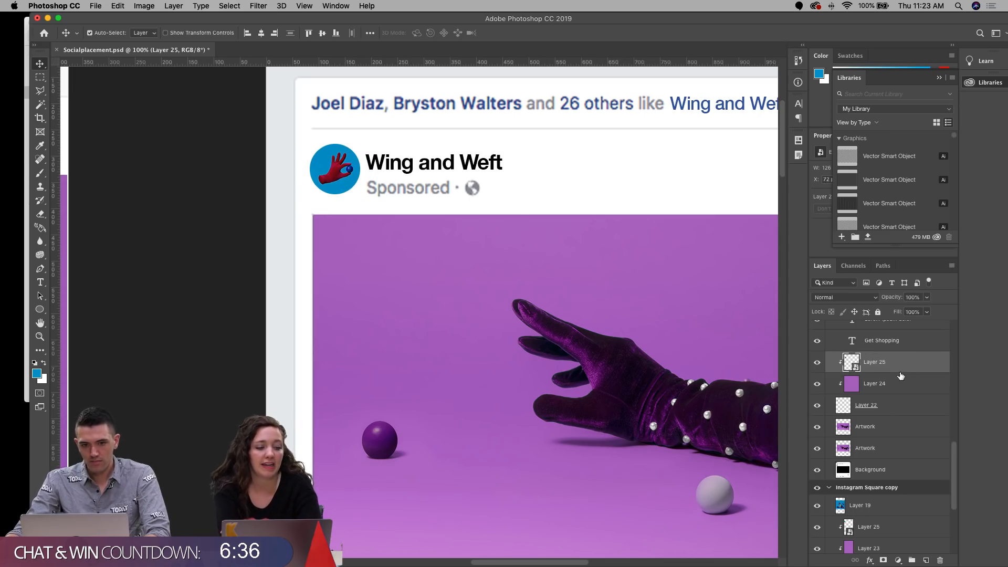
# Step: Duplicate the clipped glove profile picture layer and move the copy above the blue Layer 24 in the Facebook Sponsored Ad copy artboard
pyautogui.click(40, 336)
pyautogui.keyDown('alt'); pyautogui.click(294, 357); pyautogui.keyUp('alt')
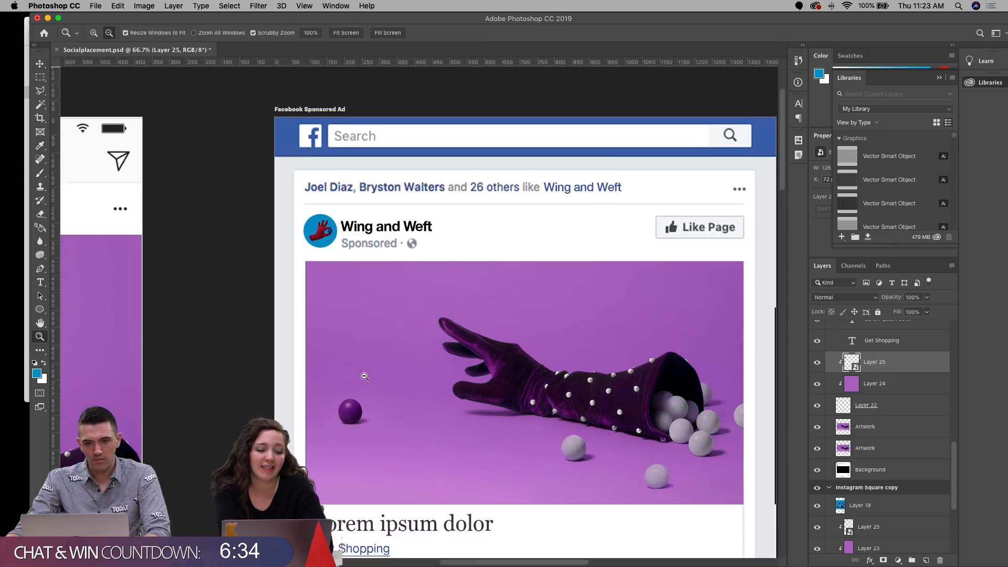
pyautogui.keyDown('alt'); pyautogui.click(361, 375); pyautogui.keyUp('alt')
pyautogui.moveTo(466, 483); pyautogui.dragTo(469, 391)
pyautogui.moveTo(913, 366); pyautogui.dragTo(928, 558)
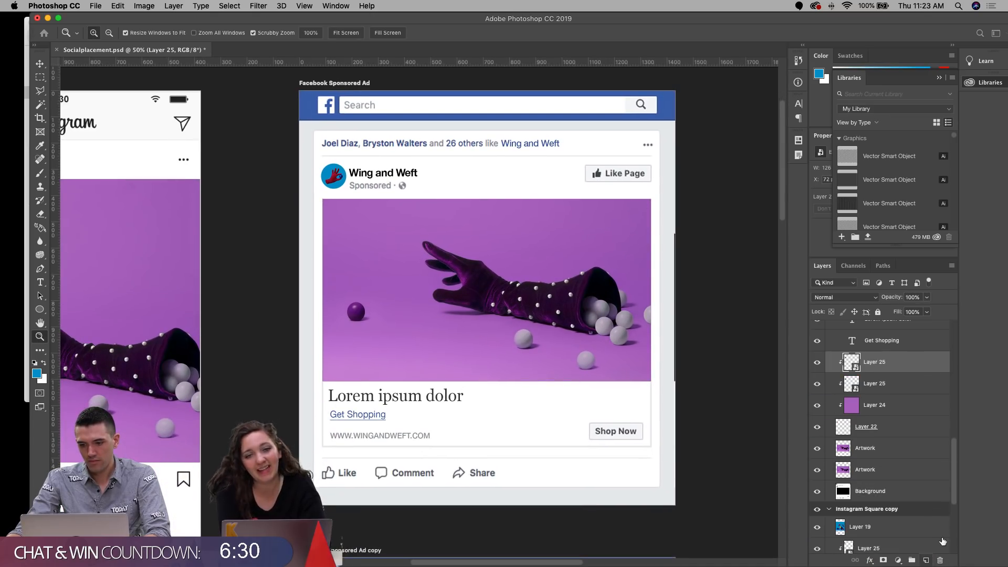
pyautogui.moveTo(958, 469); pyautogui.dragTo(954, 444)
pyautogui.click(39, 64)
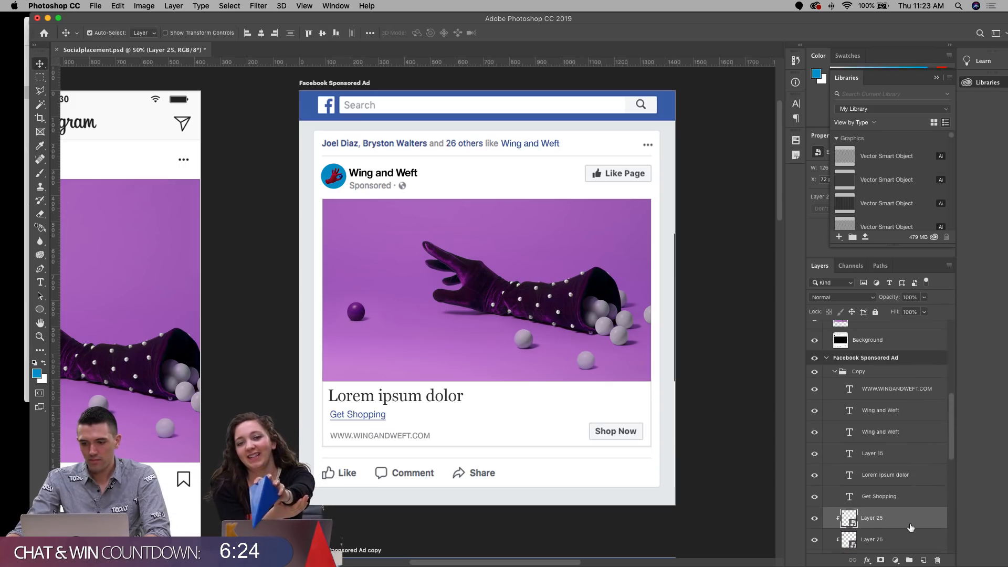
pyautogui.scroll(5, 912, 520)
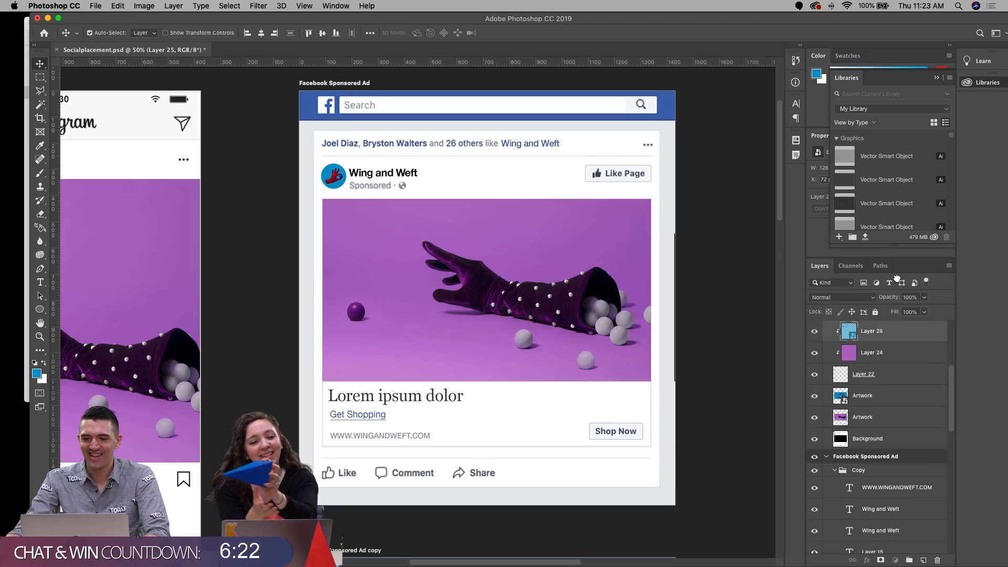
pyautogui.scroll(4, 893, 378)
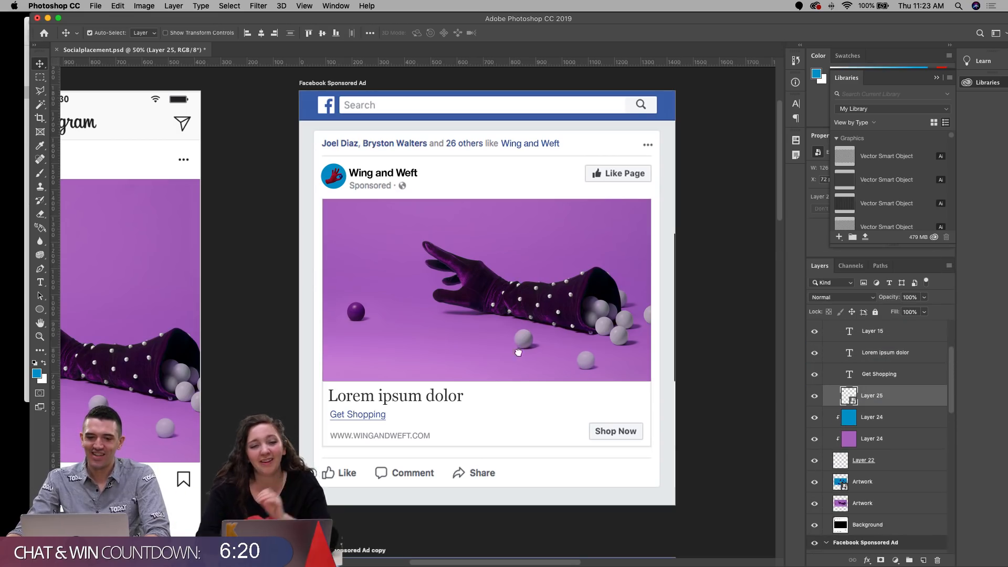
# Step: Clip the glove picture to the profile circle by moving it beneath the blue Layer 24, and hide that blue layer
pyautogui.scroll(-10, 520, 347)
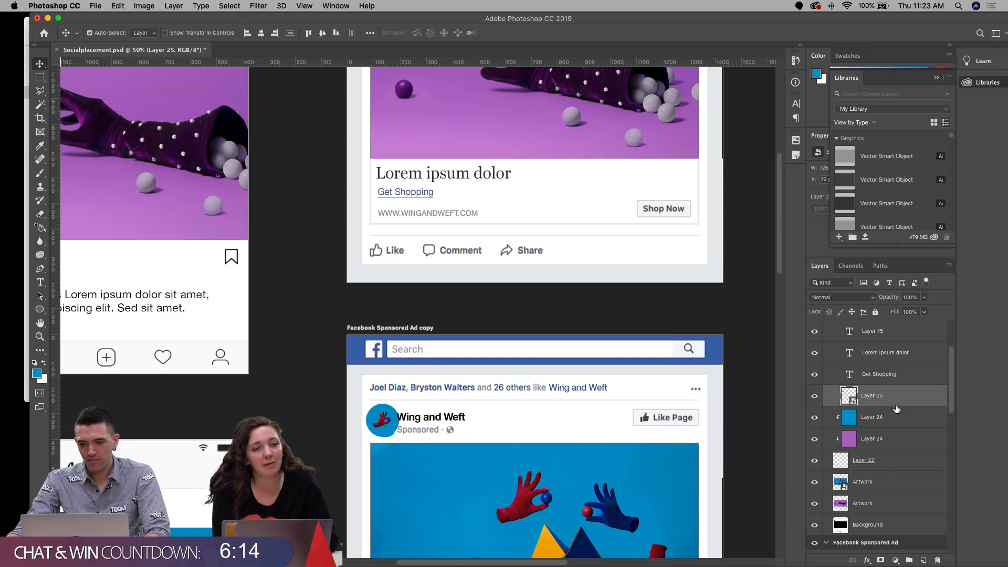
pyautogui.moveTo(888, 400); pyautogui.dragTo(837, 404)
pyautogui.click(816, 397)
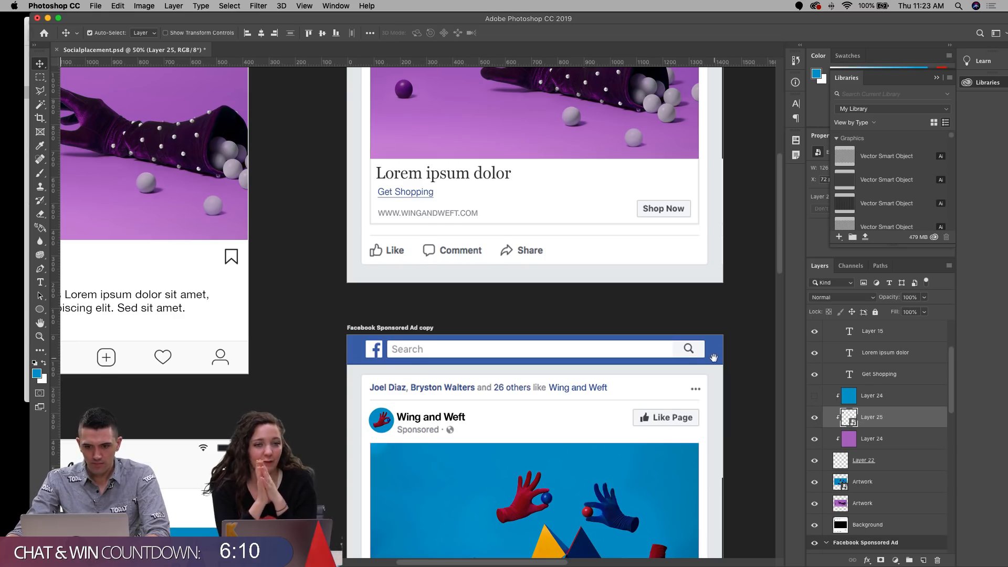
# Step: Save Socialplacement.psd with the glove profile pictures placed in both Facebook ads
pyautogui.scroll(-3, 714, 358)
pyautogui.click(39, 336)
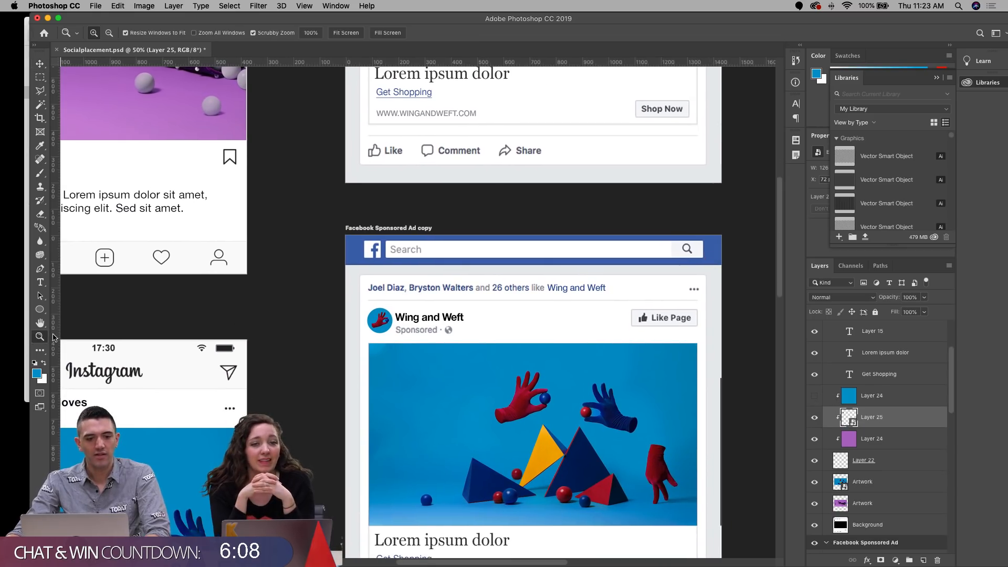
pyautogui.keyDown('alt'); pyautogui.click(468, 389); pyautogui.keyUp('alt')
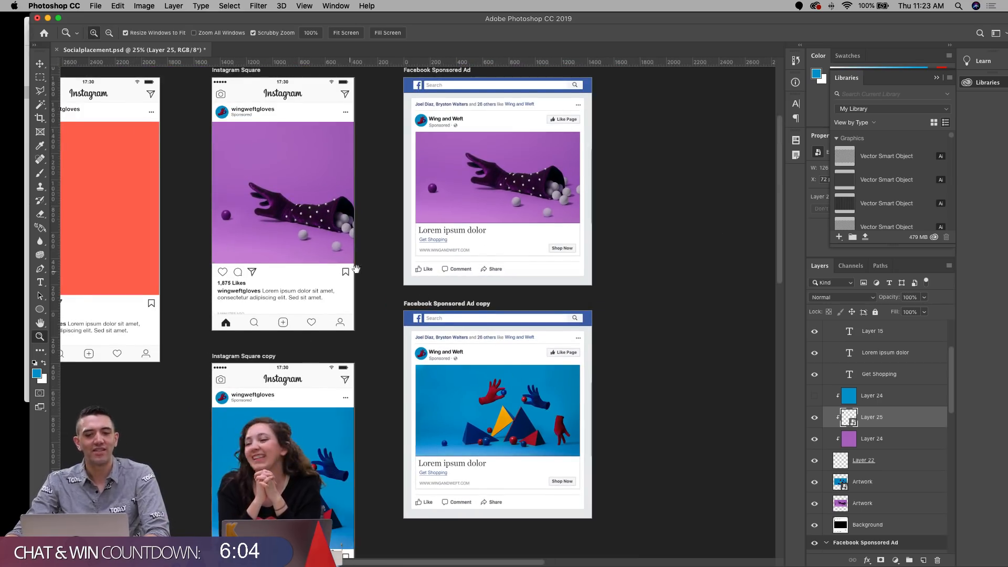
pyautogui.scroll(-3, 347, 271)
pyautogui.hscroll(-3, 348, 271)
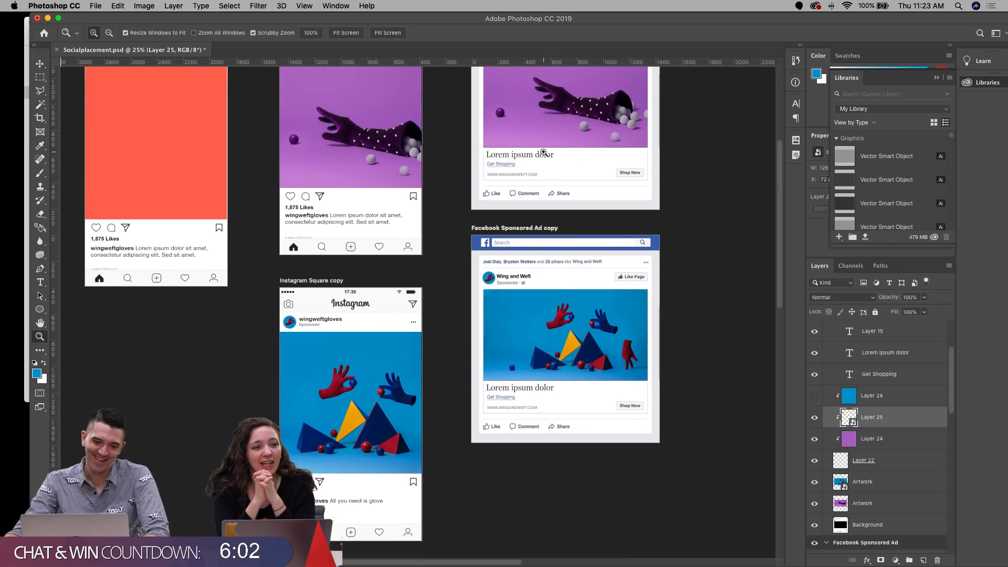
pyautogui.click(42, 66)
pyautogui.press('super+s')
# Step: Replace the headline under the purple glove image in the Facebook Sponsored Ad with "We glove you"
pyautogui.moveTo(442, 149); pyautogui.dragTo(416, 169)
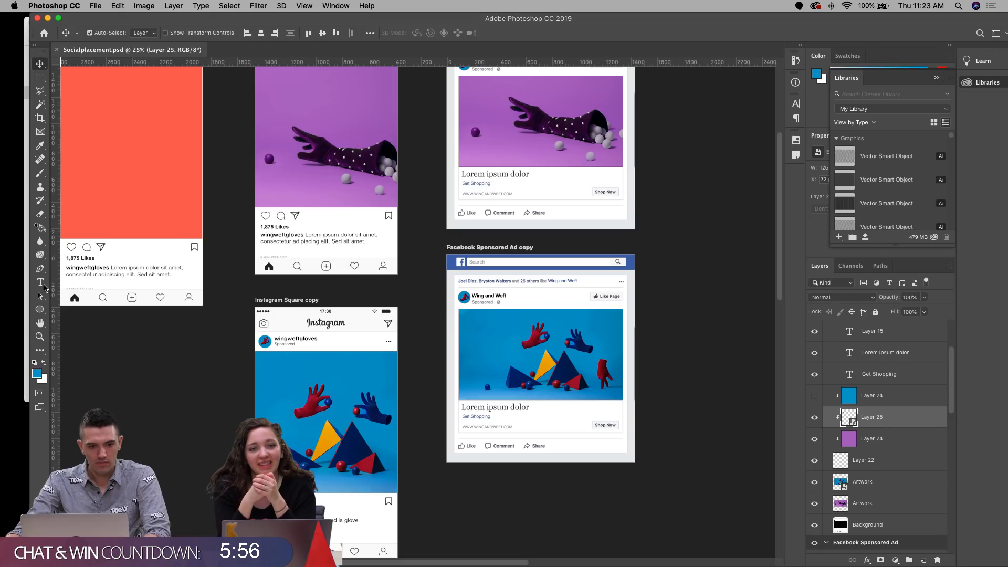
pyautogui.click(45, 286)
pyautogui.tripleClick(481, 175)
pyautogui.write('W')
pyautogui.write('e Glov')
pyautogui.write('ove you')
# Step: Copy the "We glove you" headline over the placeholder headline in the Facebook Sponsored Ad copy, and save the document
pyautogui.tripleClick(482, 178)
pyautogui.hotkey('ctrl', 'c')
pyautogui.tripleClick(502, 408)
pyautogui.hotkey('ctrl', 'v')
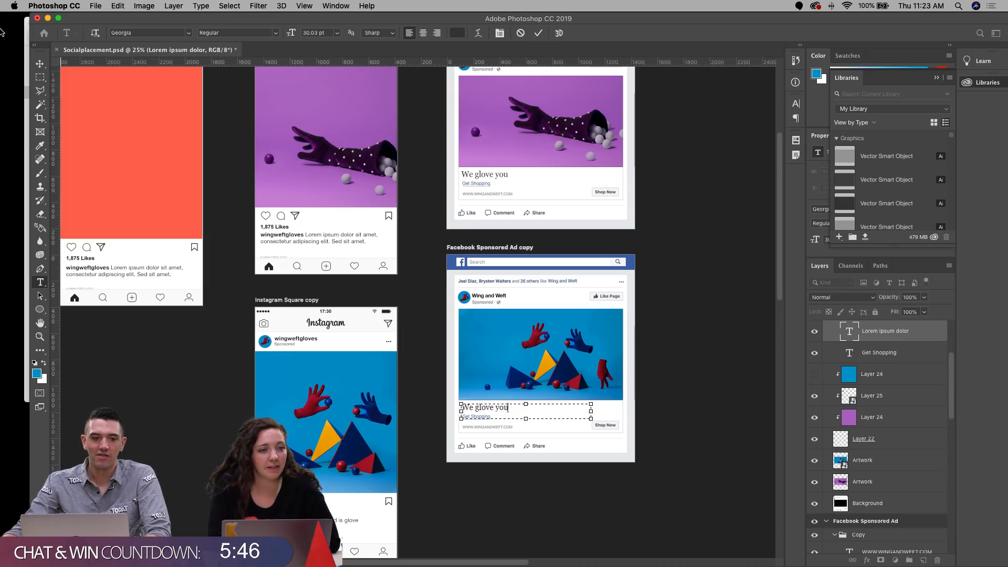
pyautogui.click(39, 63)
pyautogui.press('cmd+s')
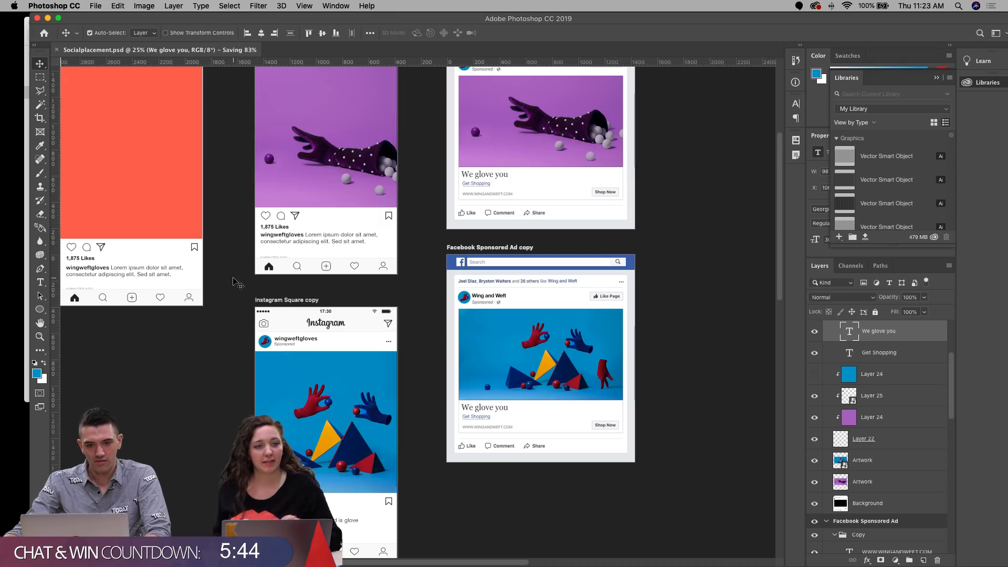
# Step: Examine the profile pictures, glove images and text of the Instagram Square and Facebook Sponsored Ad artboards up close
pyautogui.scroll(3, 269, 223)
pyautogui.scroll(1, 269, 223)
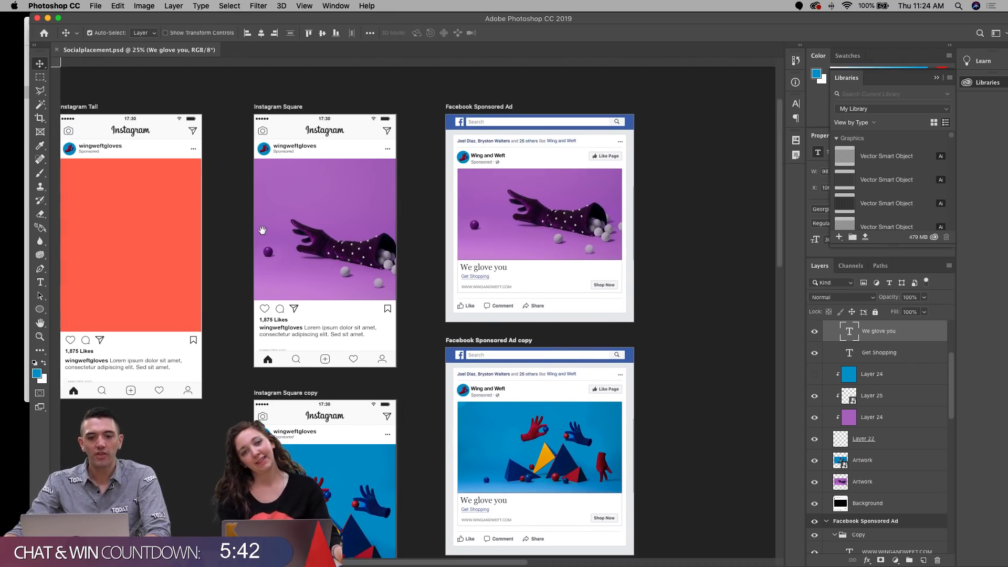
pyautogui.click(40, 336)
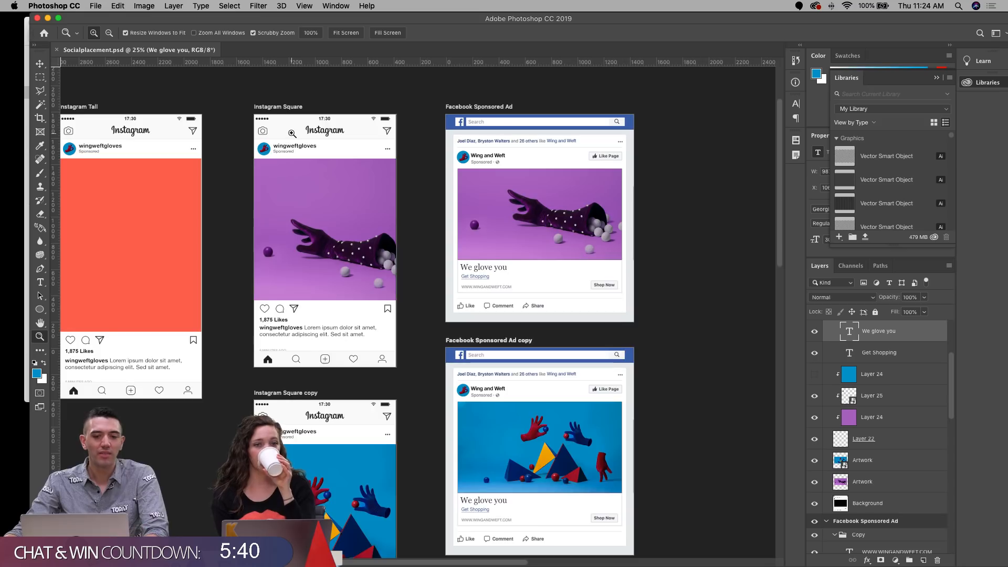
pyautogui.doubleClick(294, 132)
pyautogui.moveTo(519, 176); pyautogui.dragTo(234, 174)
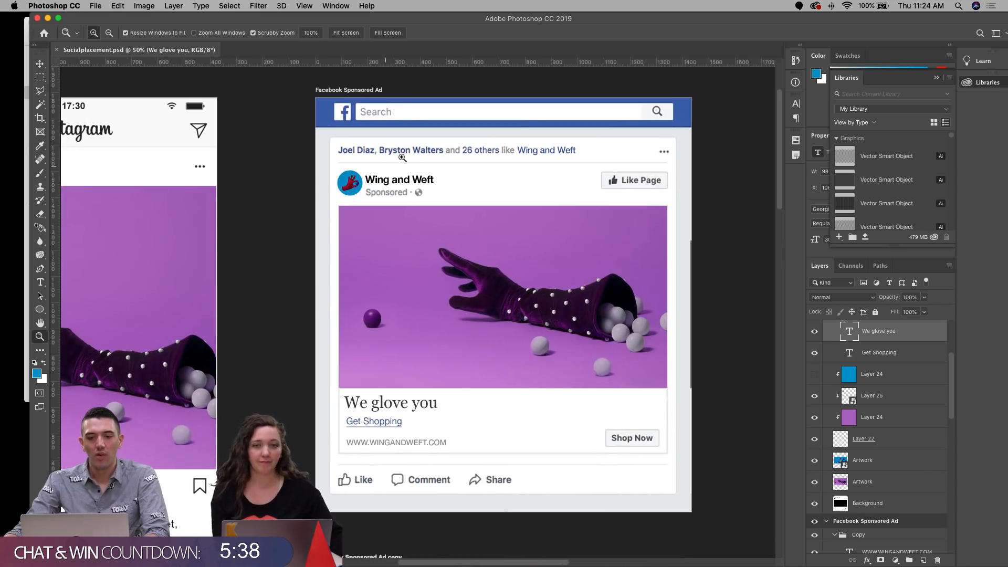
pyautogui.moveTo(194, 141); pyautogui.dragTo(407, 148)
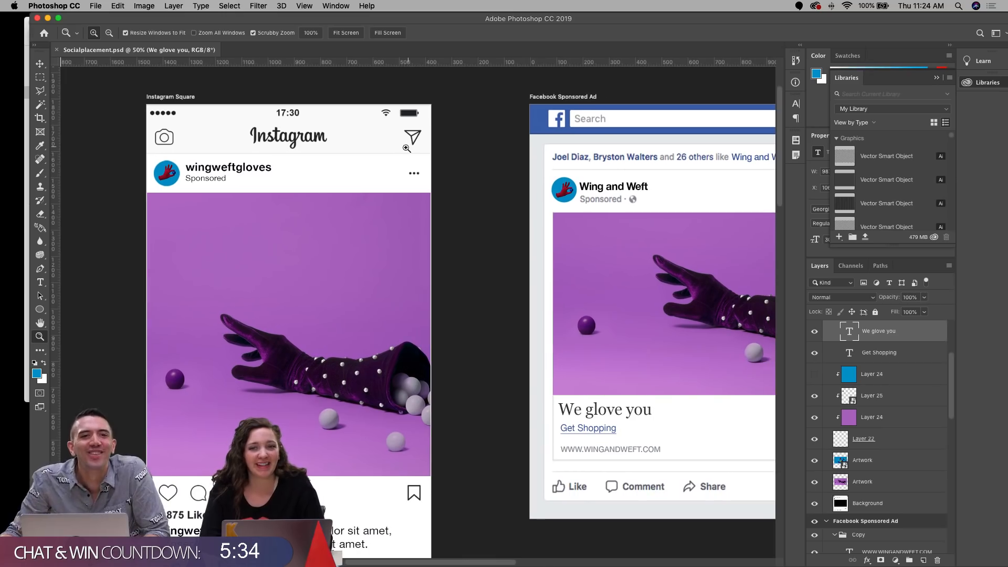
pyautogui.moveTo(234, 158); pyautogui.dragTo(394, 358)
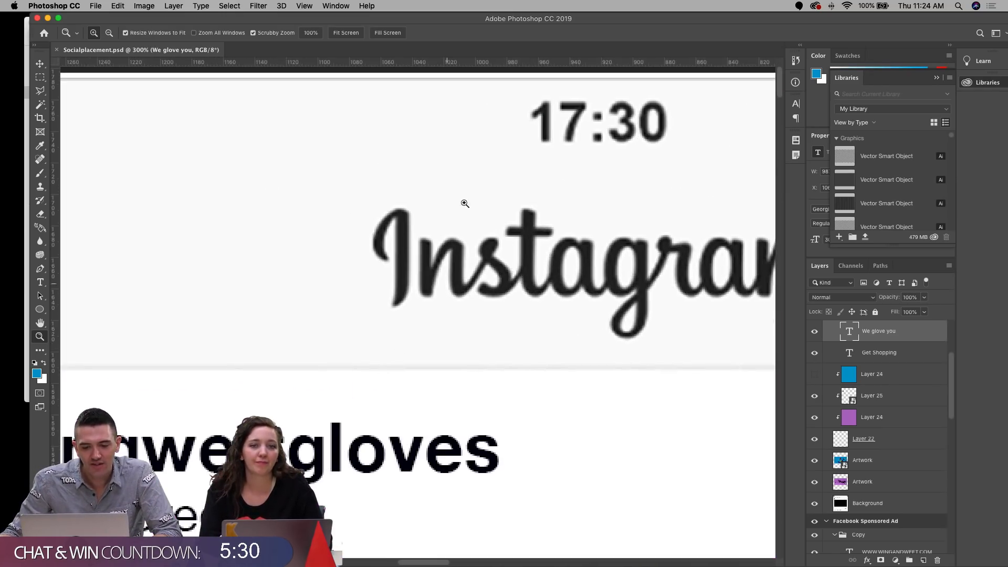
pyautogui.keyDown('alt'); pyautogui.click(537, 267); pyautogui.keyUp('alt')
pyautogui.keyDown('alt'); pyautogui.click(538, 266); pyautogui.keyUp('alt')
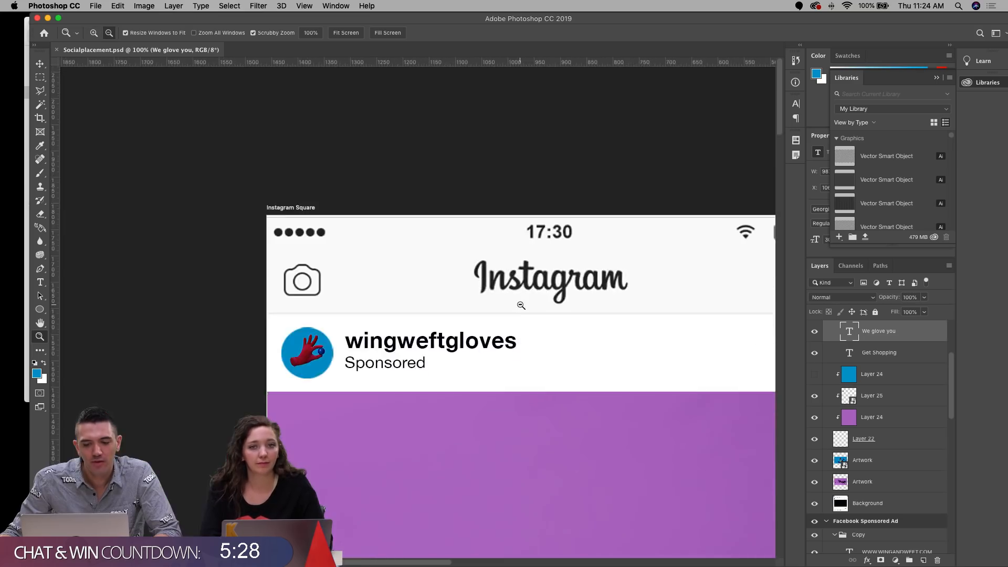
pyautogui.keyDown('alt'); pyautogui.click(530, 289); pyautogui.keyUp('alt')
pyautogui.moveTo(528, 301); pyautogui.dragTo(346, 135)
pyautogui.moveTo(431, 181); pyautogui.dragTo(179, 191)
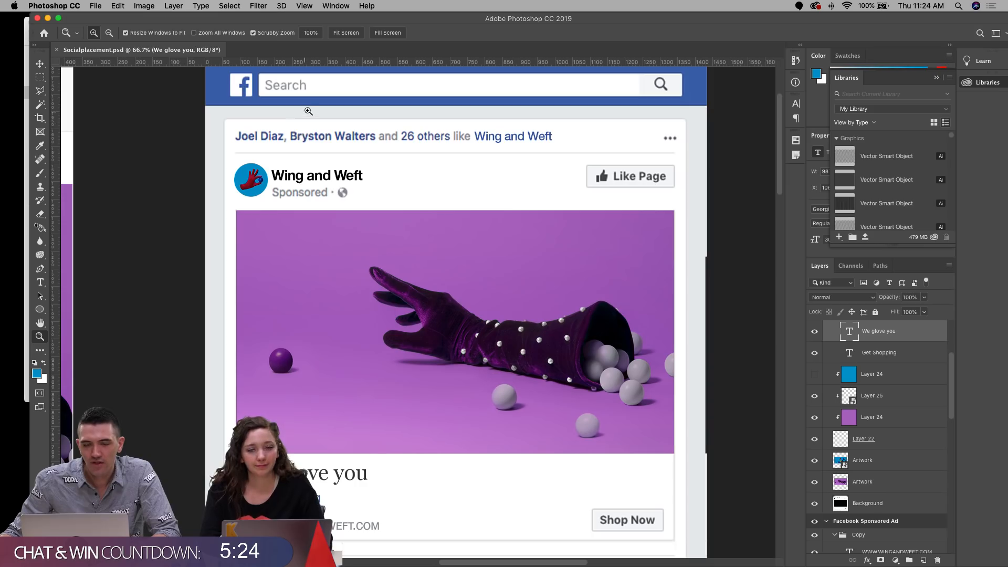
pyautogui.moveTo(162, 152); pyautogui.dragTo(614, 198)
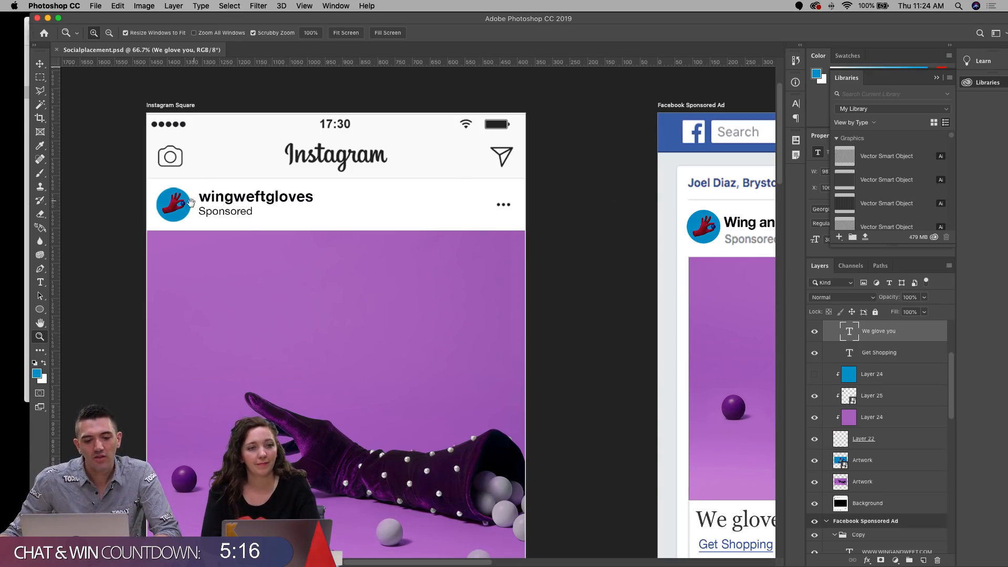
pyautogui.moveTo(128, 186); pyautogui.dragTo(136, 175)
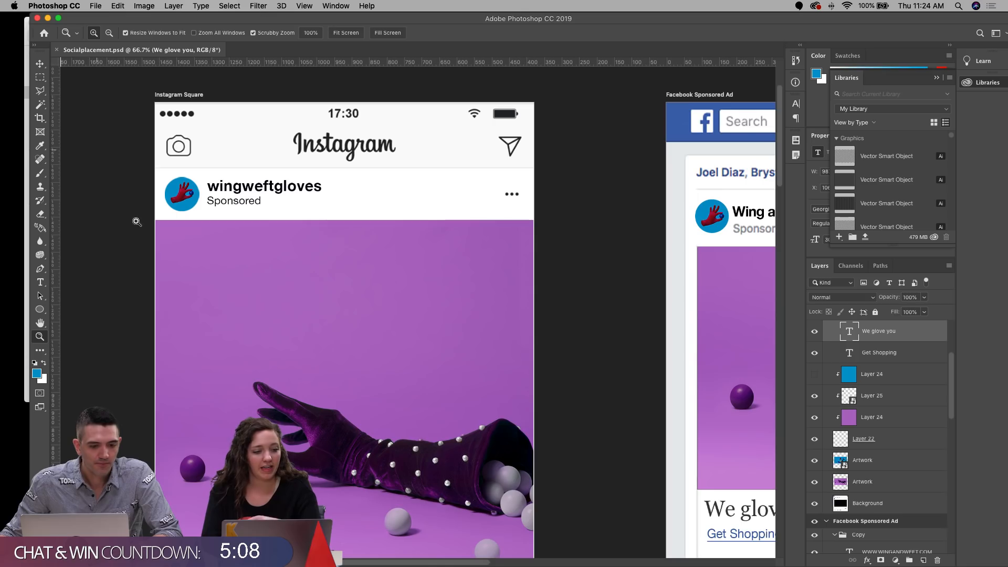
pyautogui.moveTo(128, 235); pyautogui.dragTo(135, 162)
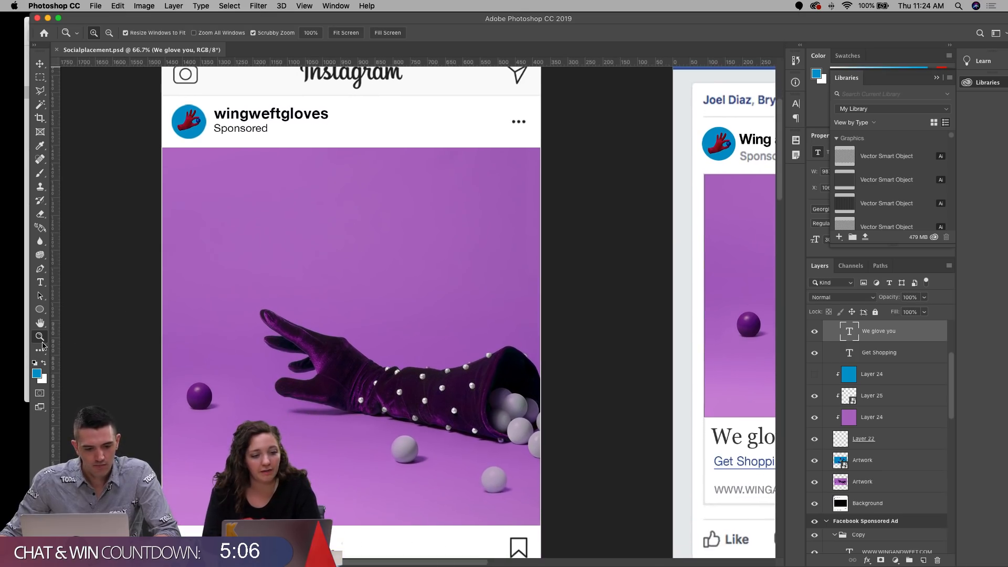
pyautogui.keyDown('alt'); pyautogui.click(448, 390); pyautogui.keyUp('alt')
pyautogui.keyDown('alt'); pyautogui.click(499, 378); pyautogui.keyUp('alt')
pyautogui.moveTo(501, 411); pyautogui.dragTo(392, 254)
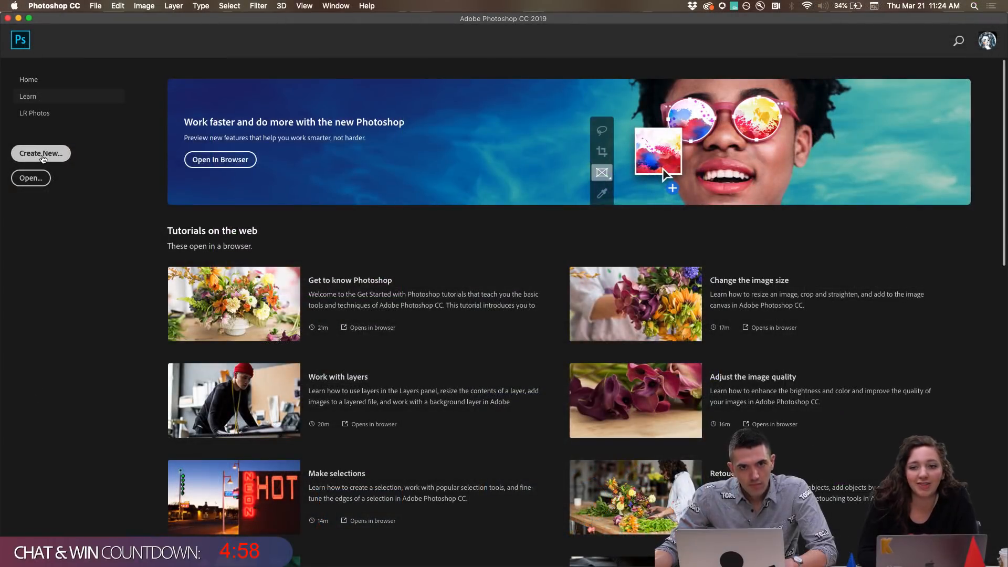
pyautogui.click(43, 158)
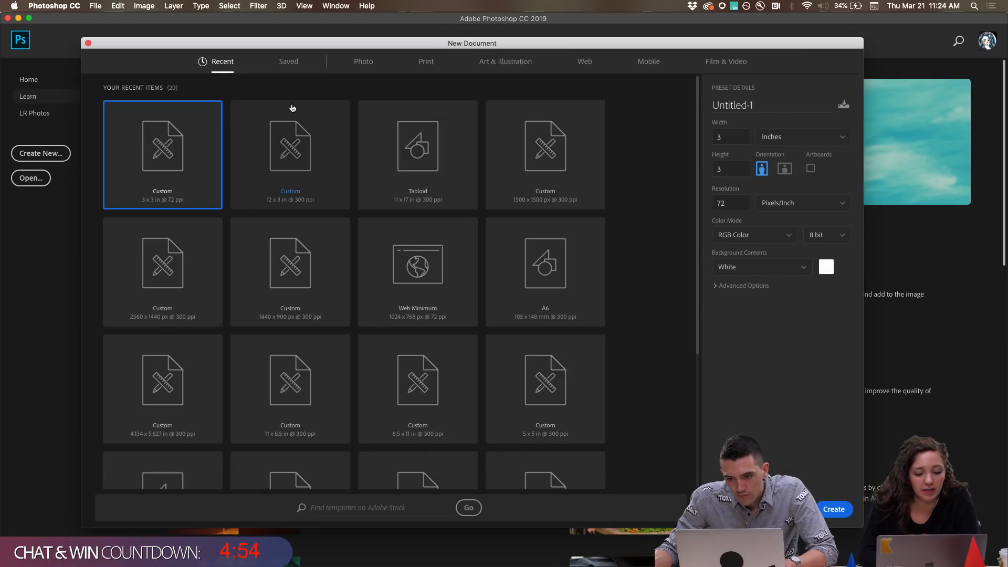
pyautogui.click(424, 64)
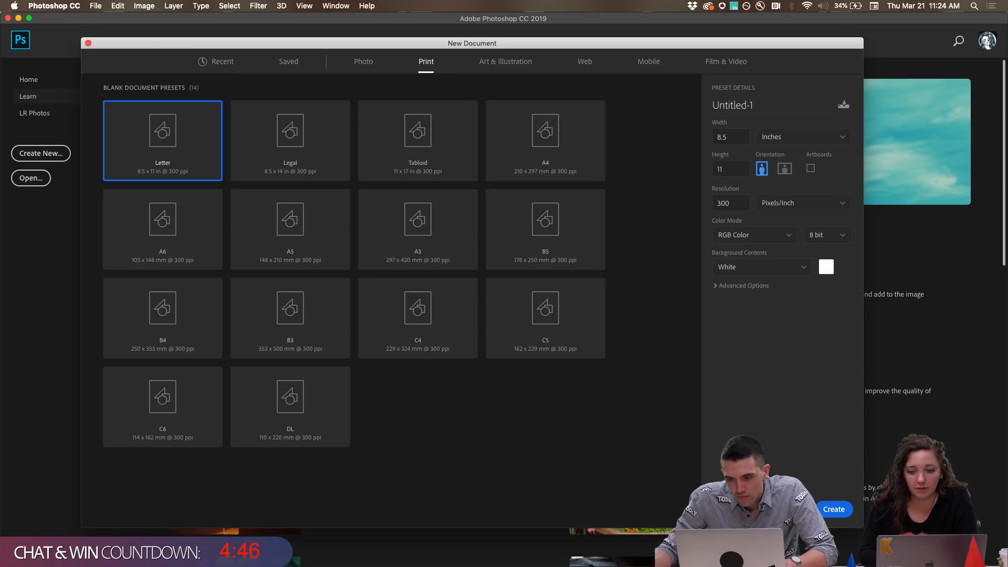
pyautogui.press('Escape')
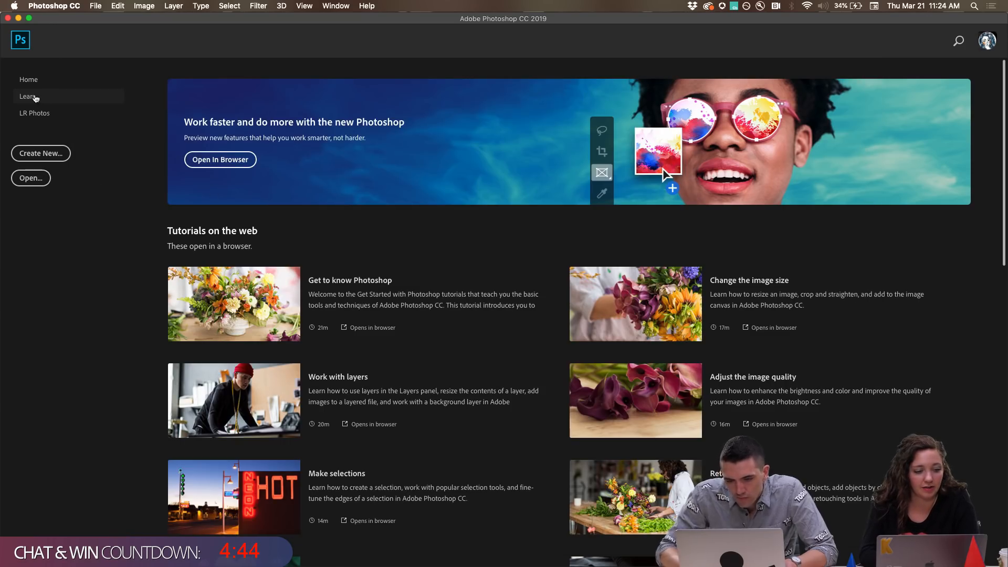
# Step: Start a new document from the home screen and browse the Photo and Web template collections for social media sets
pyautogui.click(28, 81)
pyautogui.click(32, 154)
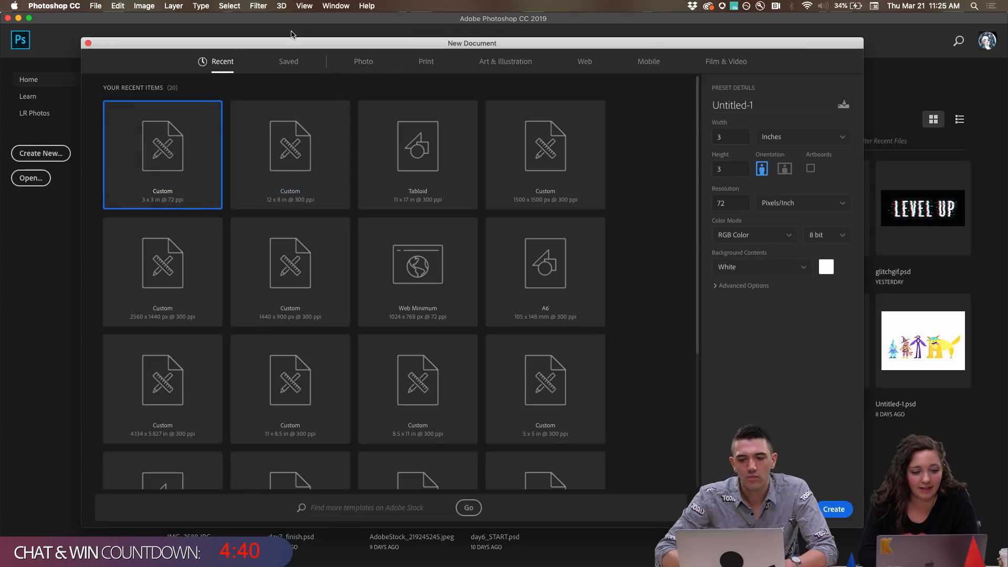
pyautogui.click(359, 62)
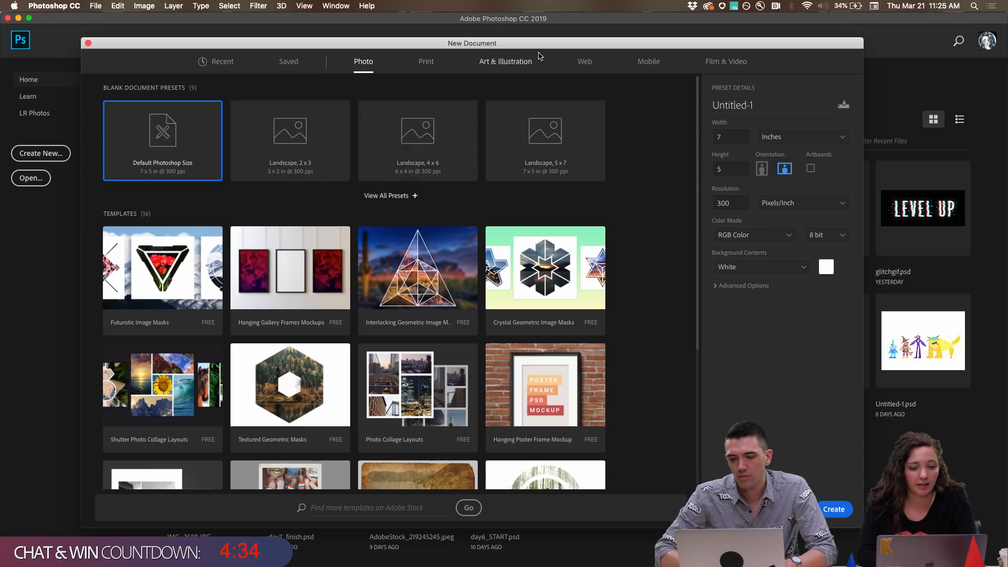
pyautogui.click(585, 62)
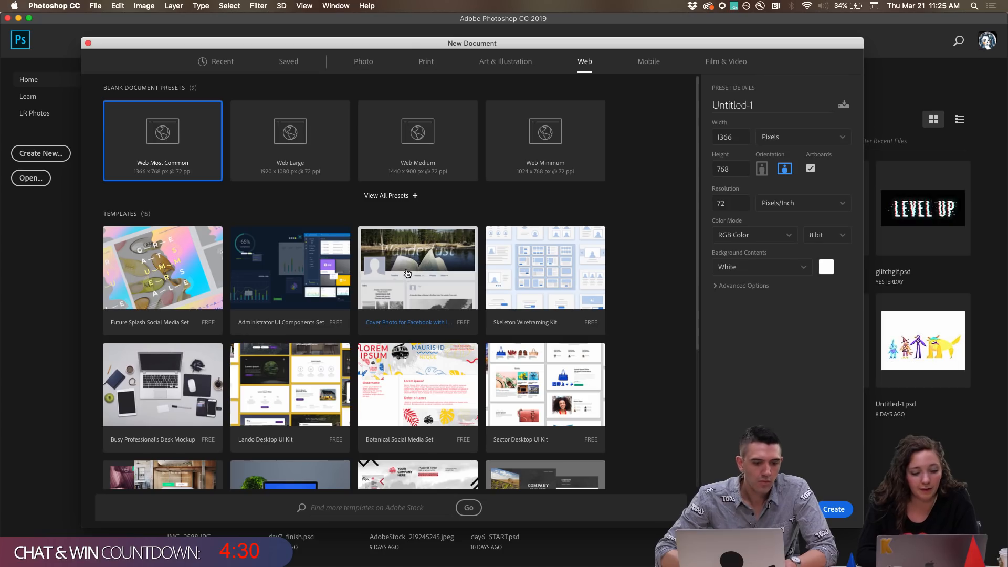
pyautogui.scroll(-5, 407, 304)
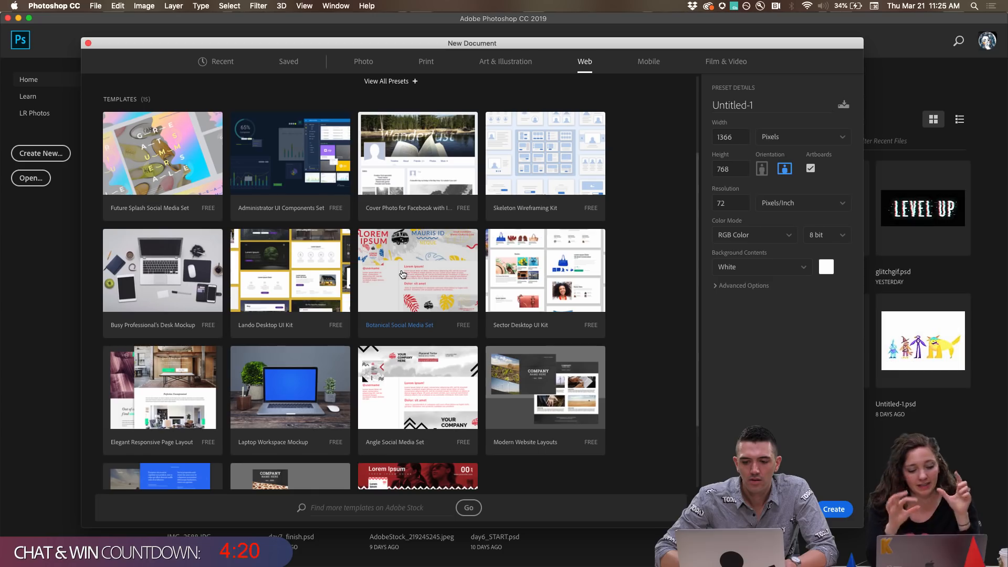
pyautogui.scroll(-2, 404, 253)
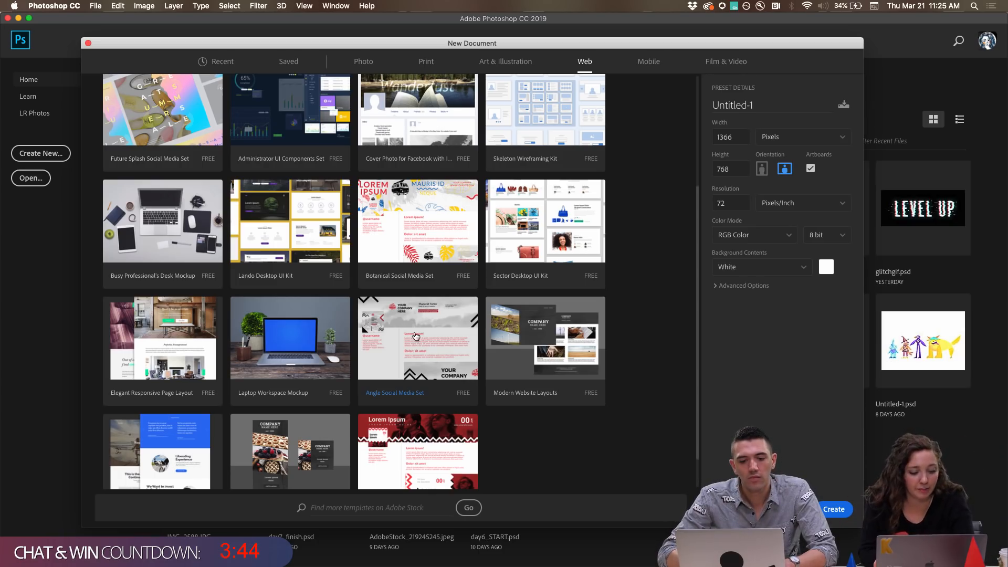
pyautogui.scroll(-2, 446, 398)
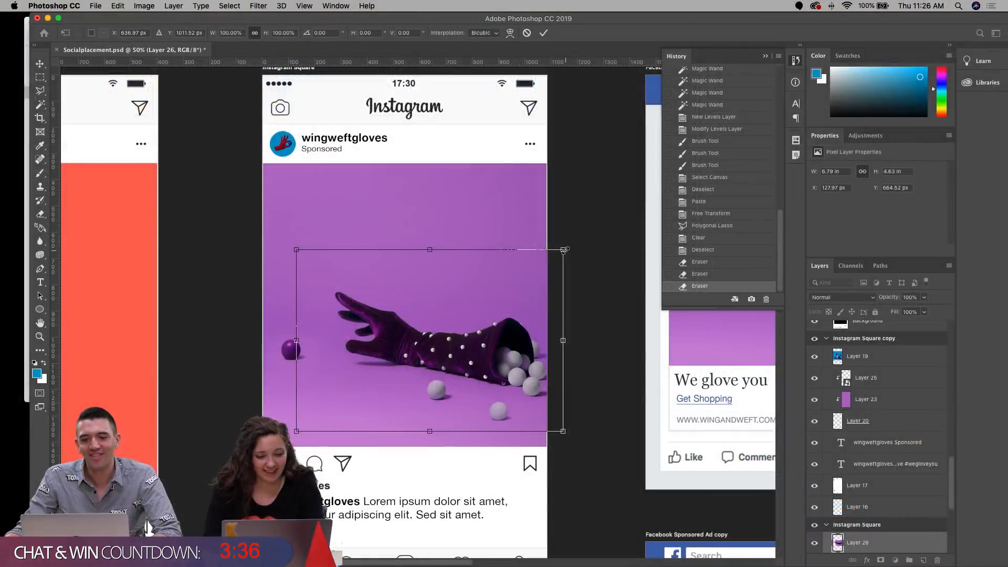
# Step: Enlarge the glove cutout on the Instagram Square artboard to about 7.62 in wide and save the document
pyautogui.moveTo(563, 248); pyautogui.dragTo(581, 239)
pyautogui.moveTo(476, 291); pyautogui.dragTo(484, 286)
pyautogui.press('Return')
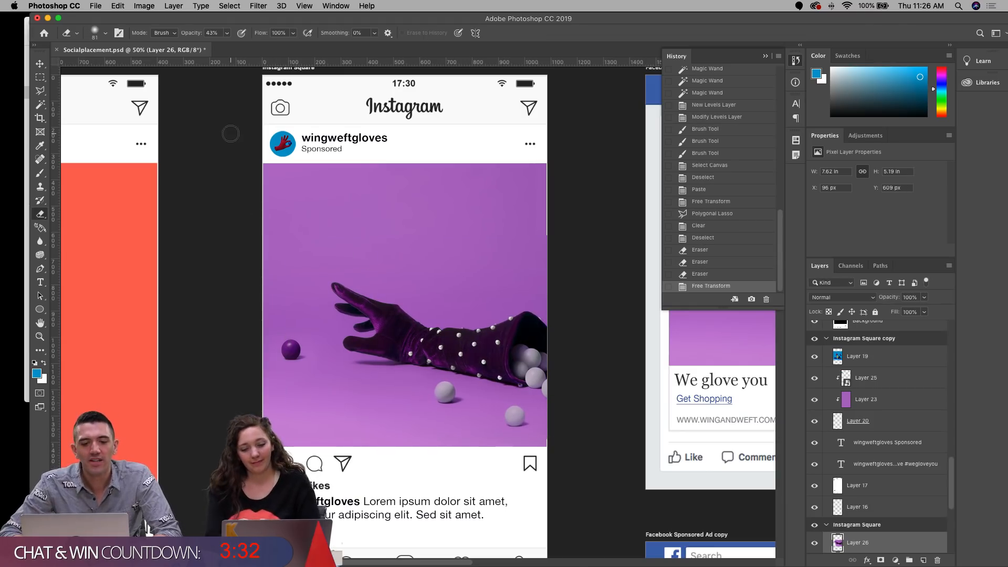
pyautogui.press('super+s')
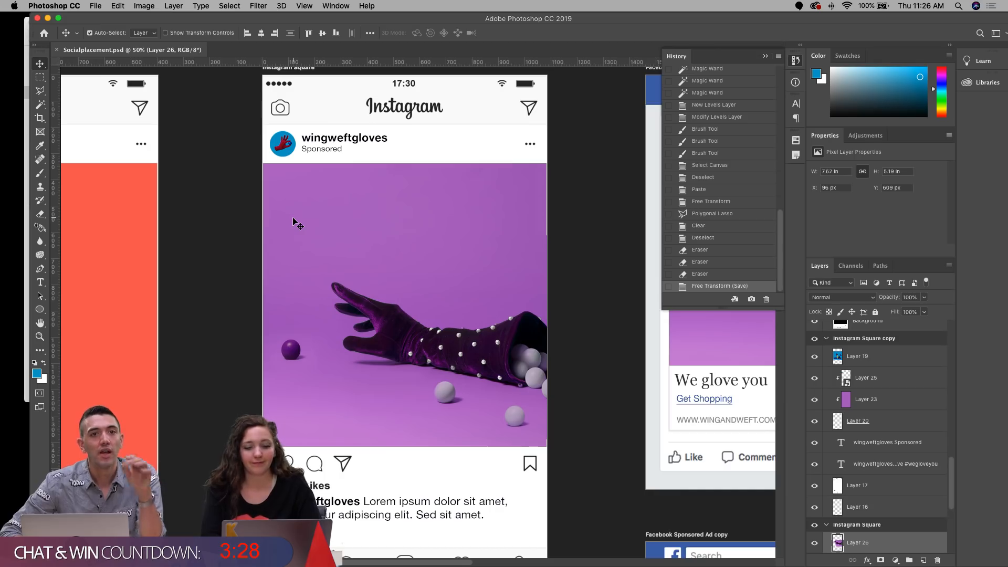
# Step: Move the glove cutout layer directly above Layer 25 in the Instagram Square artboard and clip it to the layers below
pyautogui.hscroll(5, 285, 231)
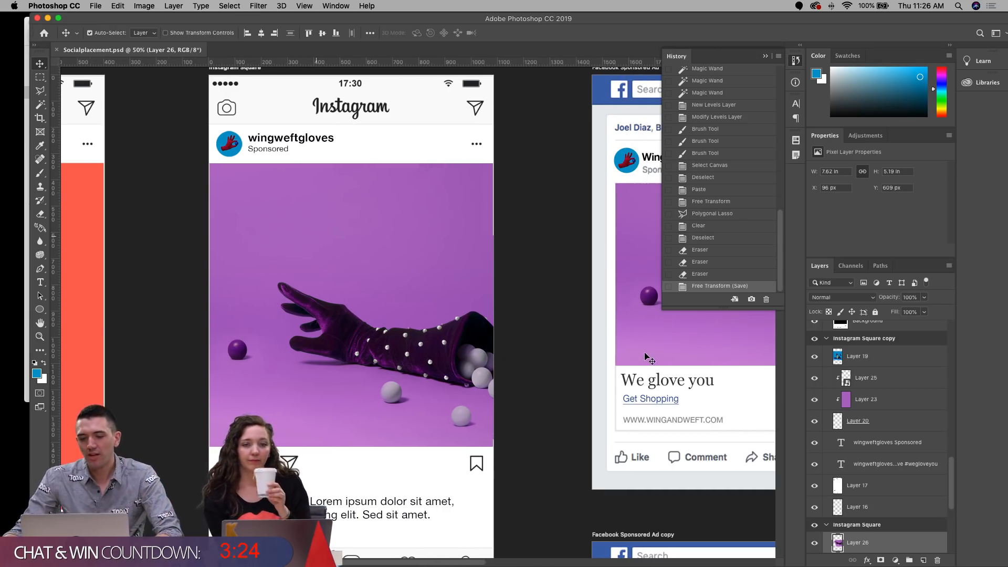
pyautogui.moveTo(949, 475); pyautogui.dragTo(949, 499)
pyautogui.moveTo(906, 453); pyautogui.dragTo(942, 517)
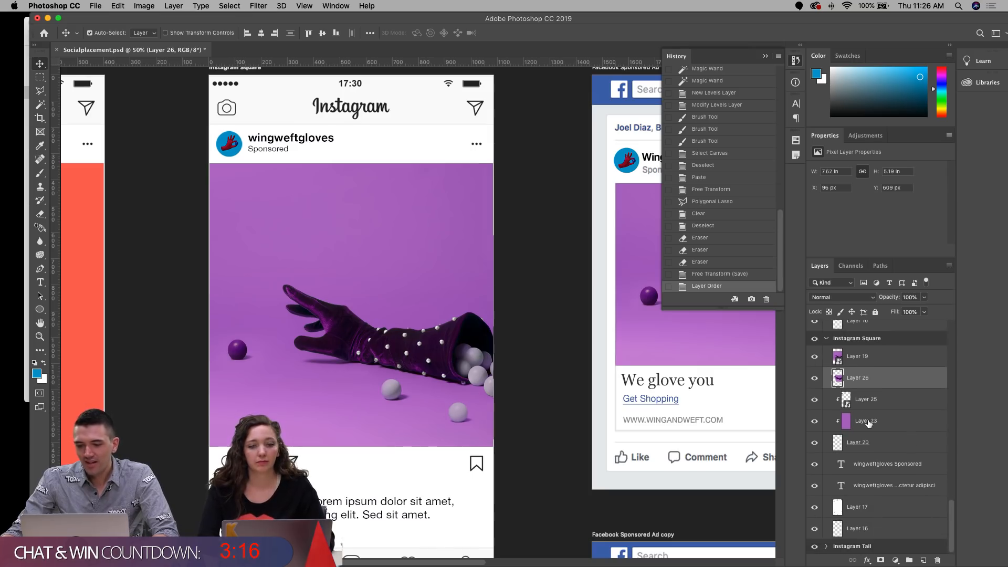
pyautogui.keyDown('alt'); pyautogui.click(872, 389); pyautogui.keyUp('alt')
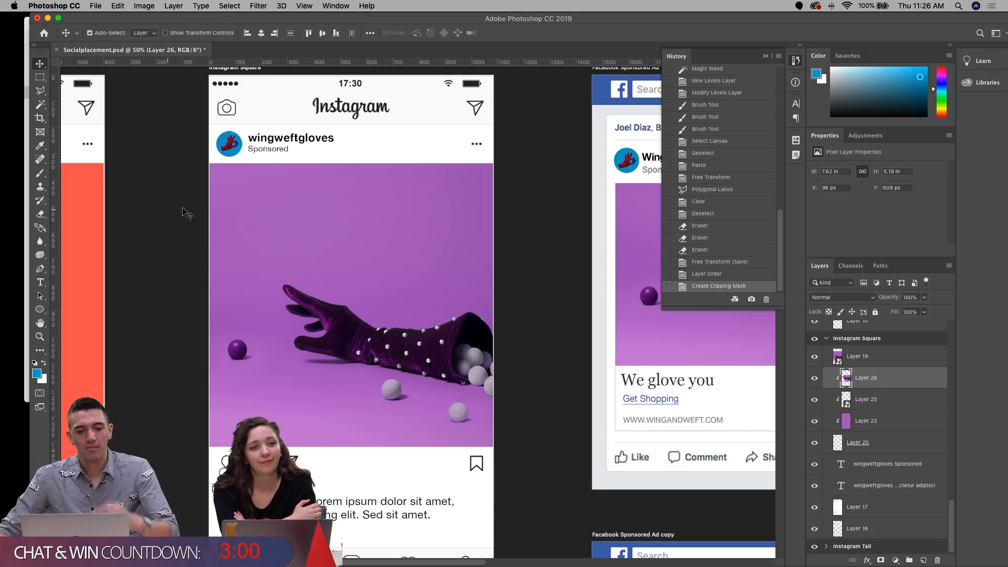
# Step: Review the Facebook and Instagram artboards side by side, deselect the glove layer and save the document
pyautogui.click(40, 337)
pyautogui.keyDown('alt'); pyautogui.click(557, 401); pyautogui.keyUp('alt')
pyautogui.keyDown('alt'); pyautogui.click(557, 401); pyautogui.keyUp('alt')
pyautogui.moveTo(562, 421); pyautogui.dragTo(449, 261)
pyautogui.press('super+r')
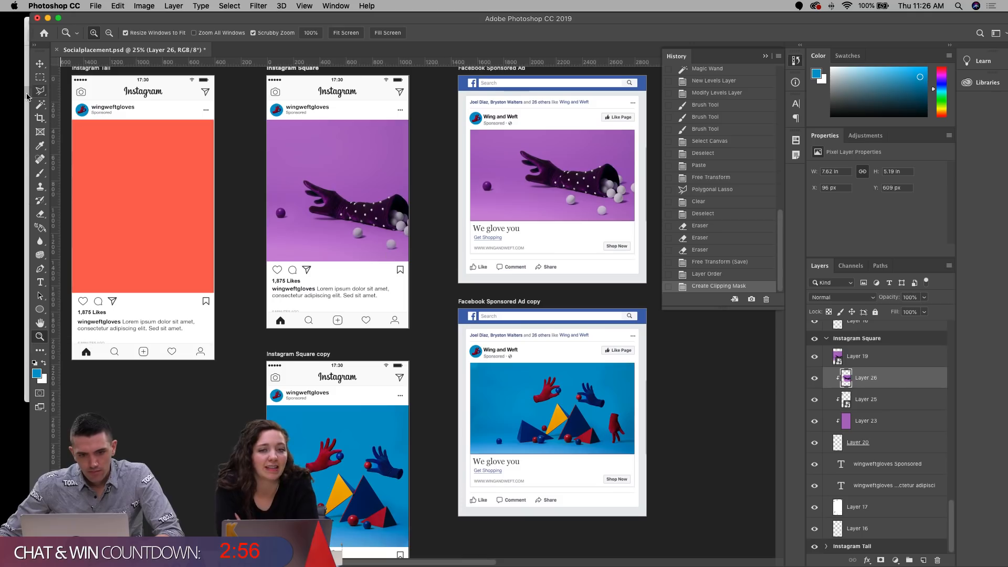
pyautogui.press('v')
pyautogui.click(436, 201)
pyautogui.press('super+s')
pyautogui.moveTo(439, 251); pyautogui.dragTo(412, 241)
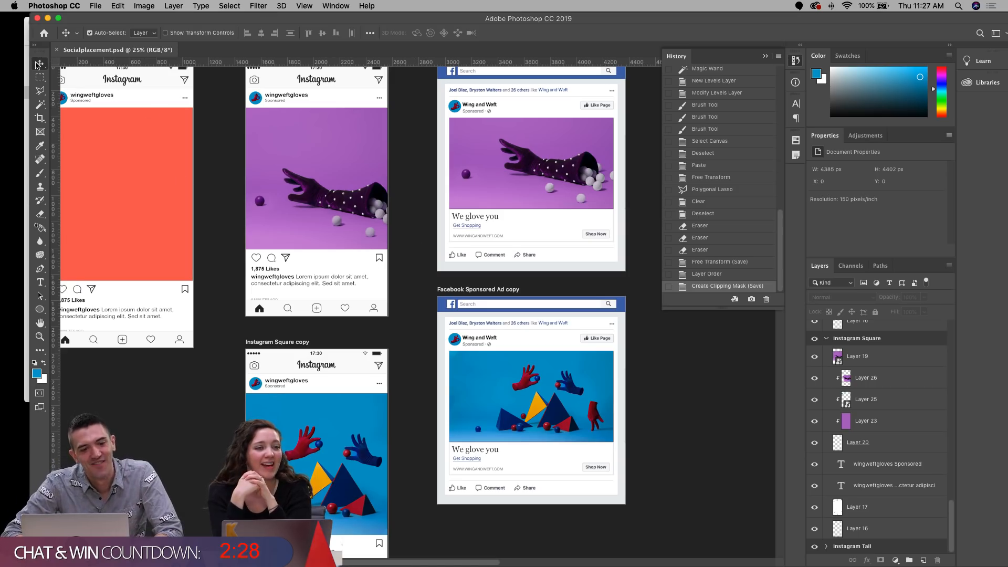
pyautogui.scroll(-2, 221, 150)
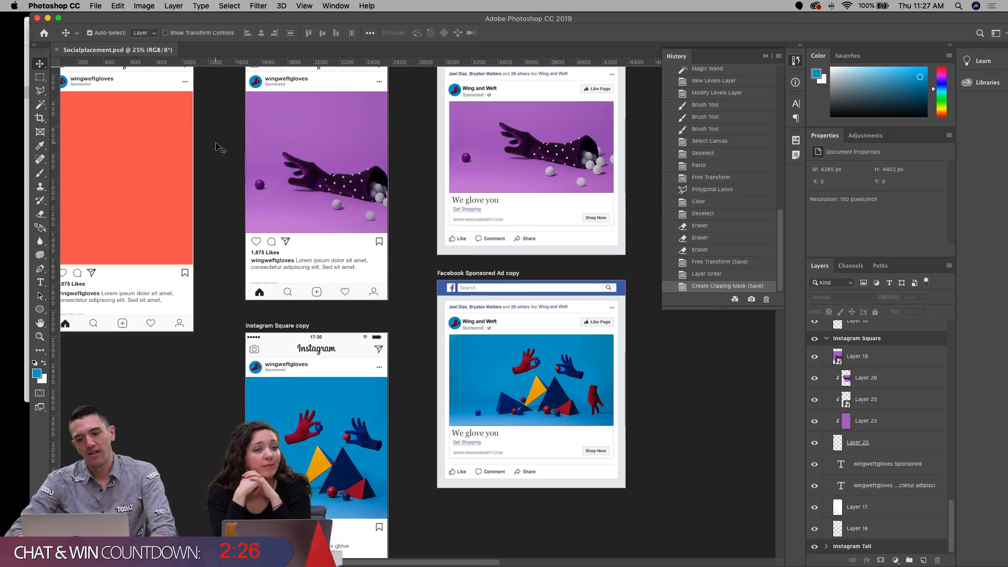
pyautogui.moveTo(409, 147)
pyautogui.mouseDown()
pyautogui.moveTo(410, 180)
pyautogui.moveTo(409, 167)
pyautogui.mouseUp()
pyautogui.press('super+r')
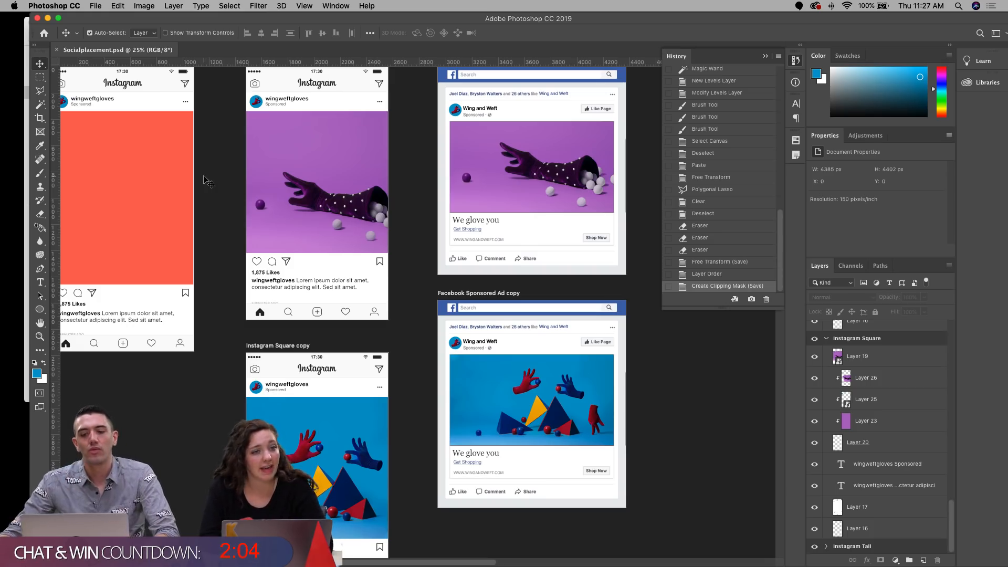
pyautogui.moveTo(395, 242)
pyautogui.mouseDown()
pyautogui.moveTo(391, 171)
pyautogui.moveTo(378, 252)
pyautogui.mouseUp()
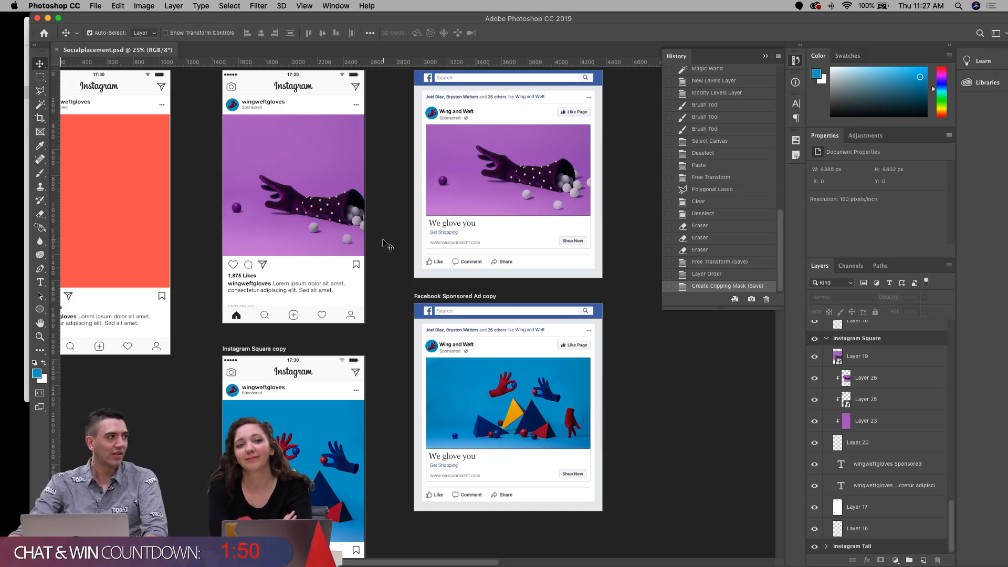
pyautogui.moveTo(381, 241); pyautogui.dragTo(399, 234)
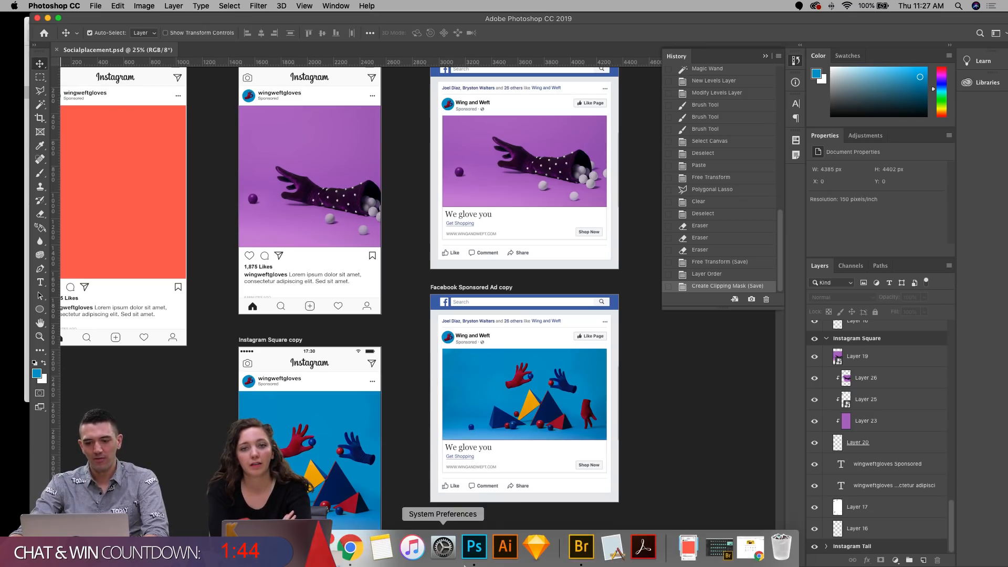
# Step: Switch to Adobe Bridge, browse the Gloves folder for silver glove photos and preview IMG_7442.CR2 full screen
pyautogui.click(596, 550)
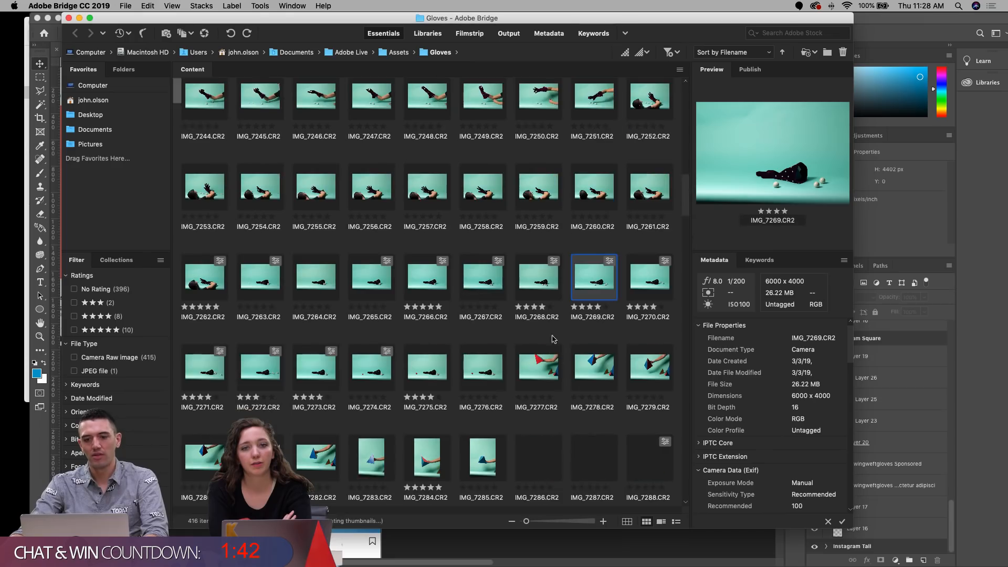
pyautogui.moveTo(687, 188); pyautogui.dragTo(667, 268)
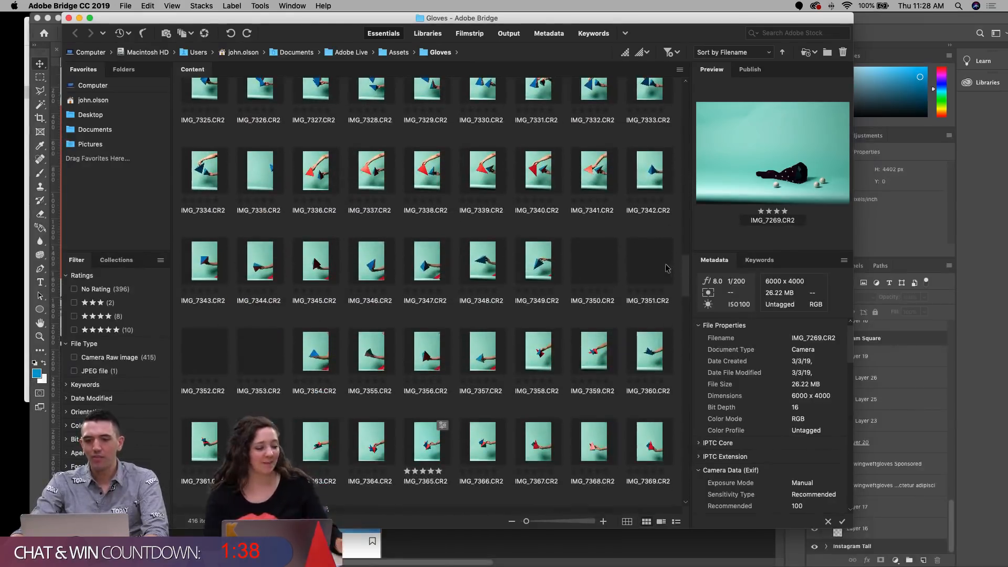
pyautogui.moveTo(855, 529); pyautogui.dragTo(869, 556)
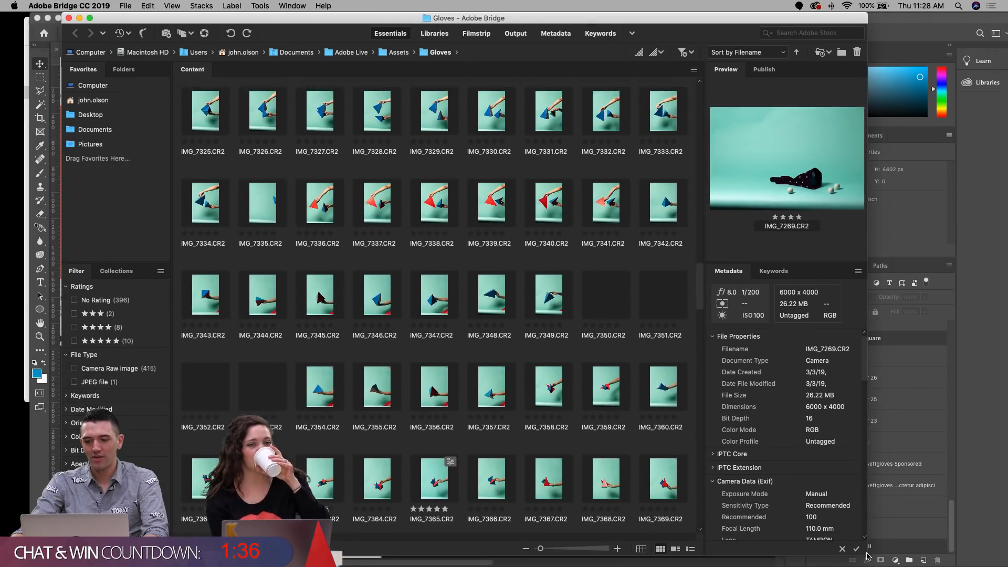
pyautogui.moveTo(706, 204); pyautogui.dragTo(698, 387)
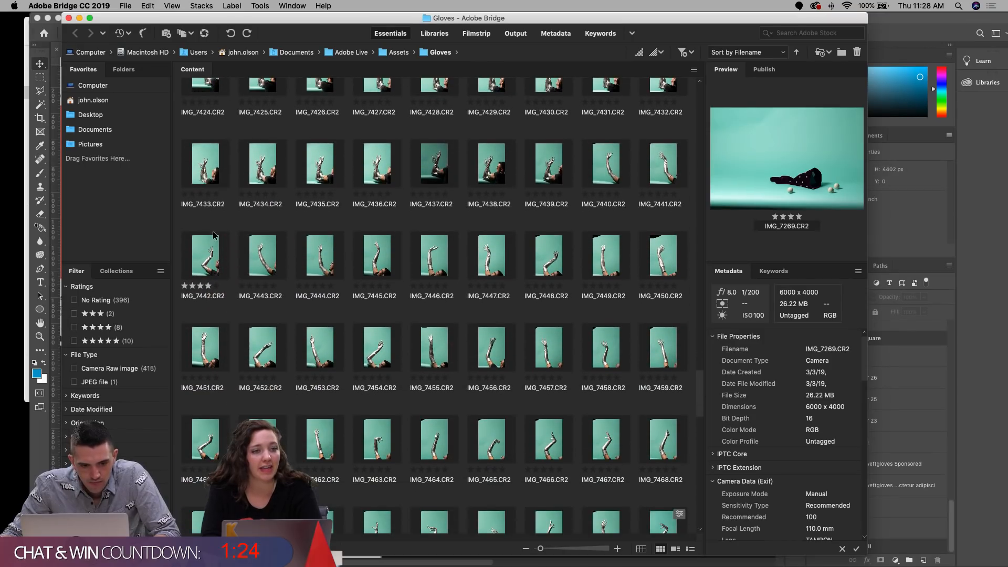
pyautogui.click(194, 249)
pyautogui.press('space')
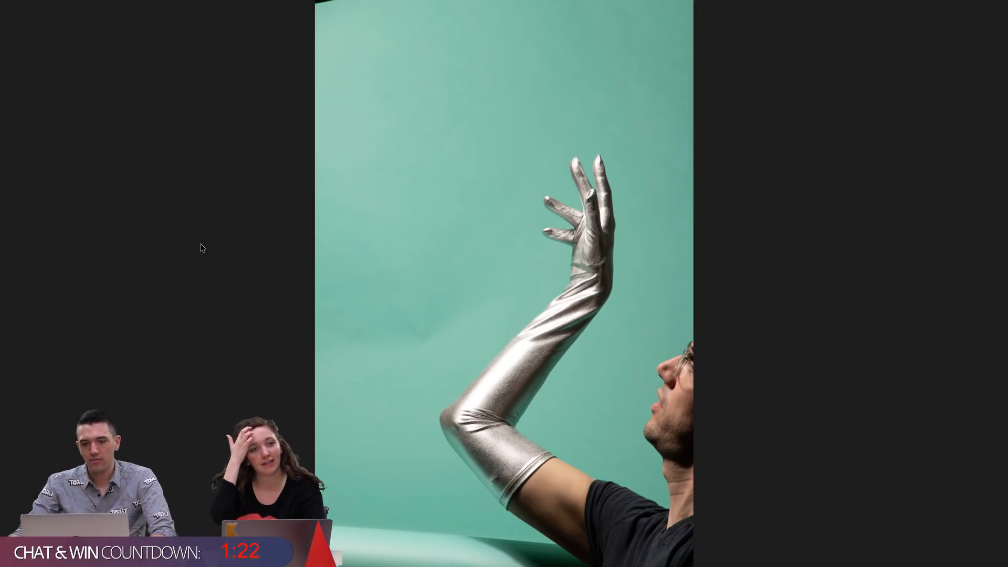
pyautogui.press('space')
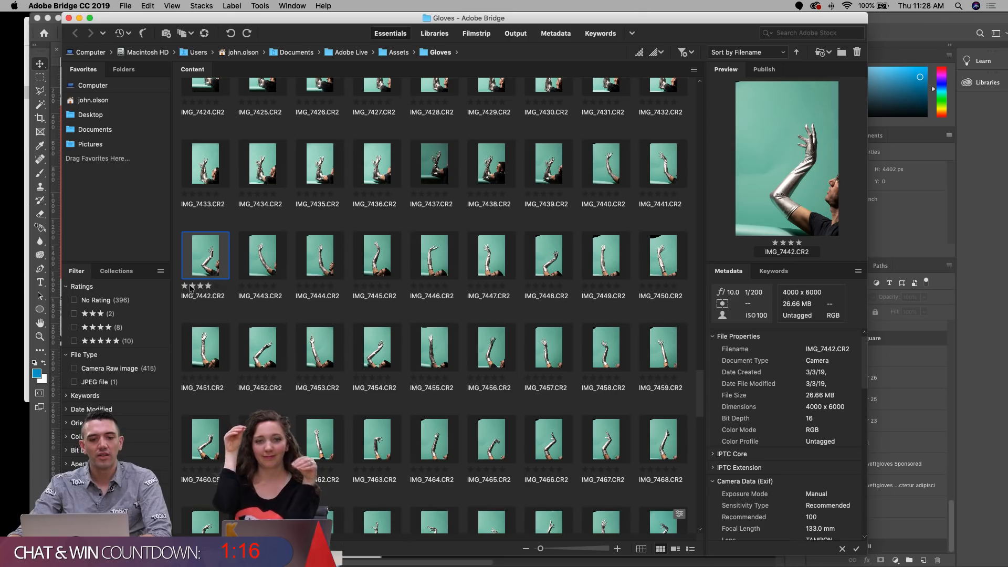
# Step: Open IMG_7442.CR2 through Camera Raw with the white balance set to Daylight
pyautogui.press('super+Tab')
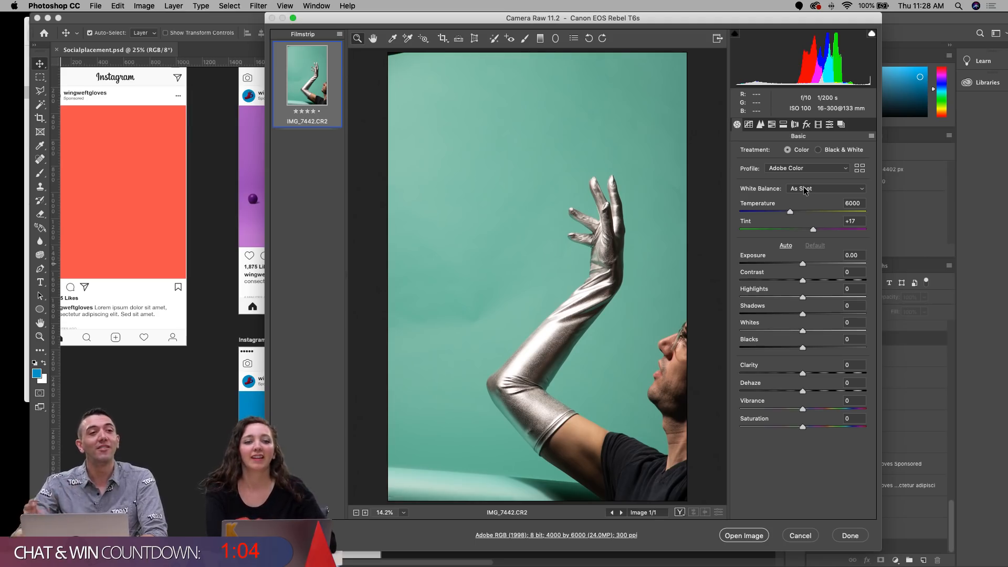
pyautogui.click(804, 187)
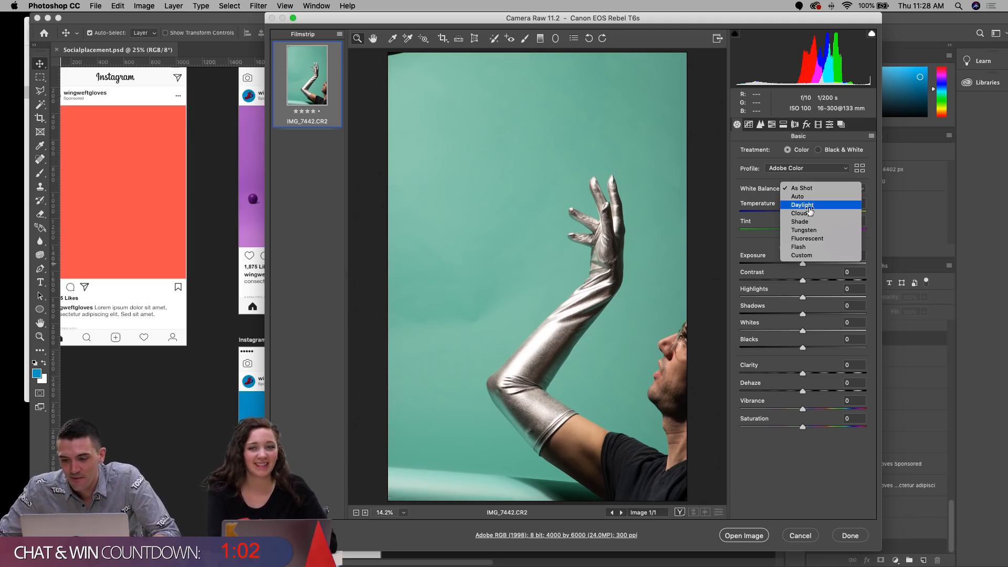
pyautogui.click(809, 207)
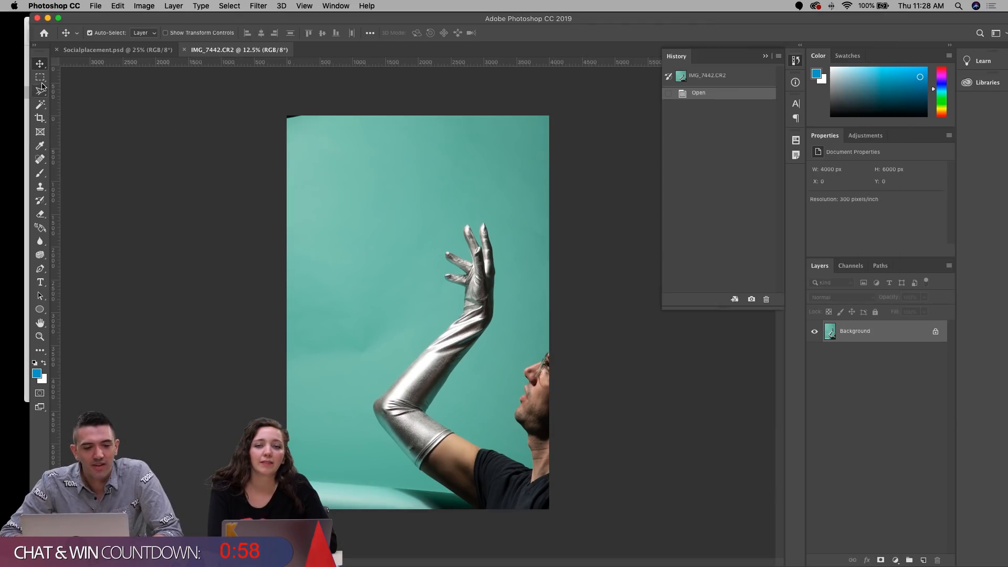
# Step: Convert the Background of IMG_7442.CR2 to a regular layer and delete the model's face and shoulder with a Polygonal Lasso selection
pyautogui.click(41, 80)
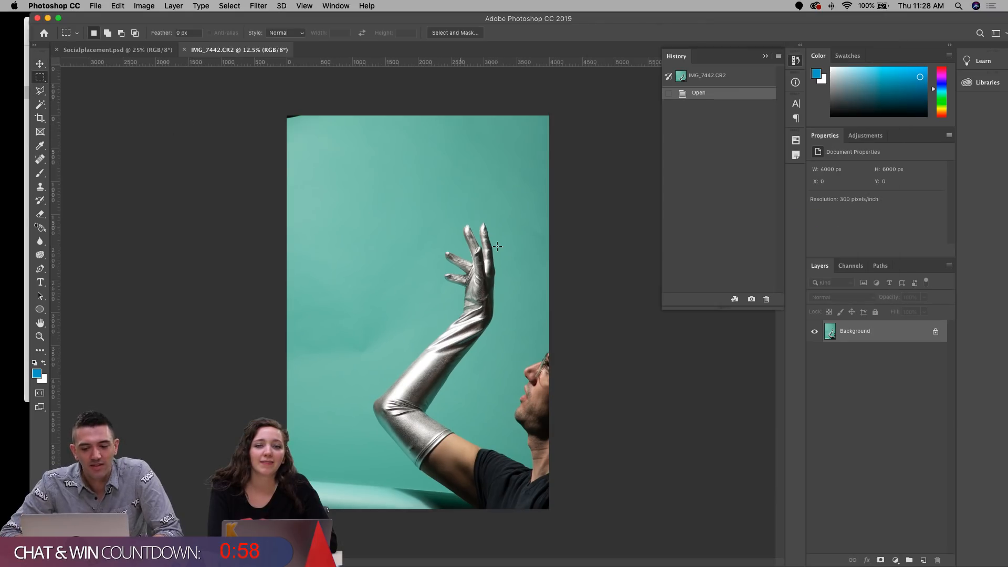
pyautogui.click(36, 92)
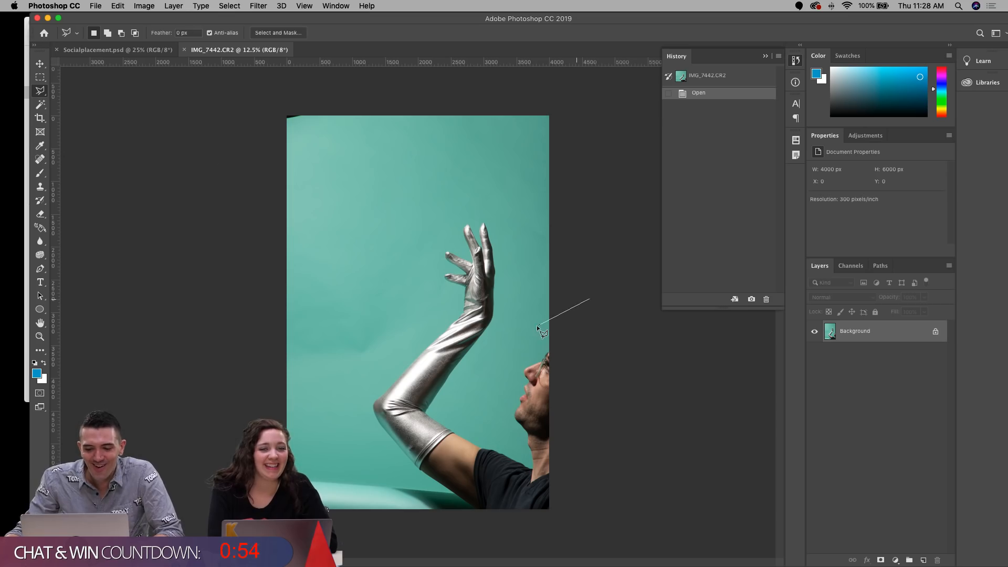
pyautogui.click(465, 436)
pyautogui.click(430, 519)
pyautogui.click(572, 518)
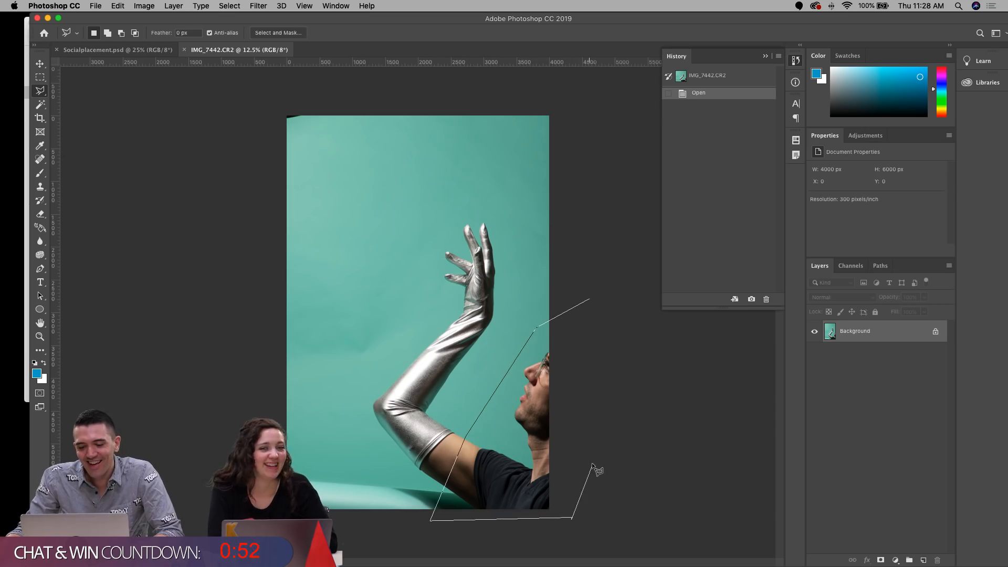
pyautogui.doubleClick(597, 466)
pyautogui.doubleClick(851, 331)
pyautogui.press('Return')
pyautogui.press('Delete')
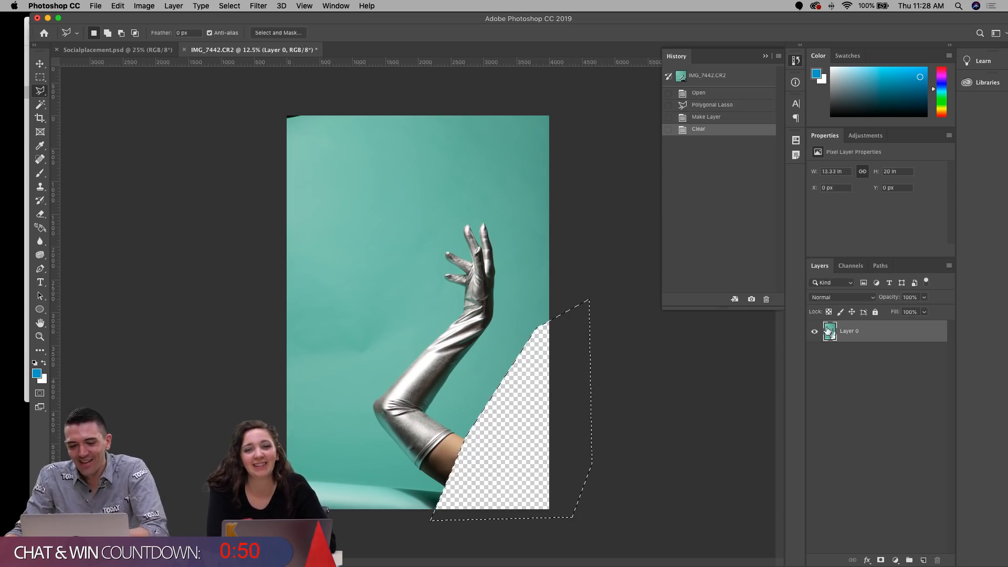
pyautogui.press('super+d')
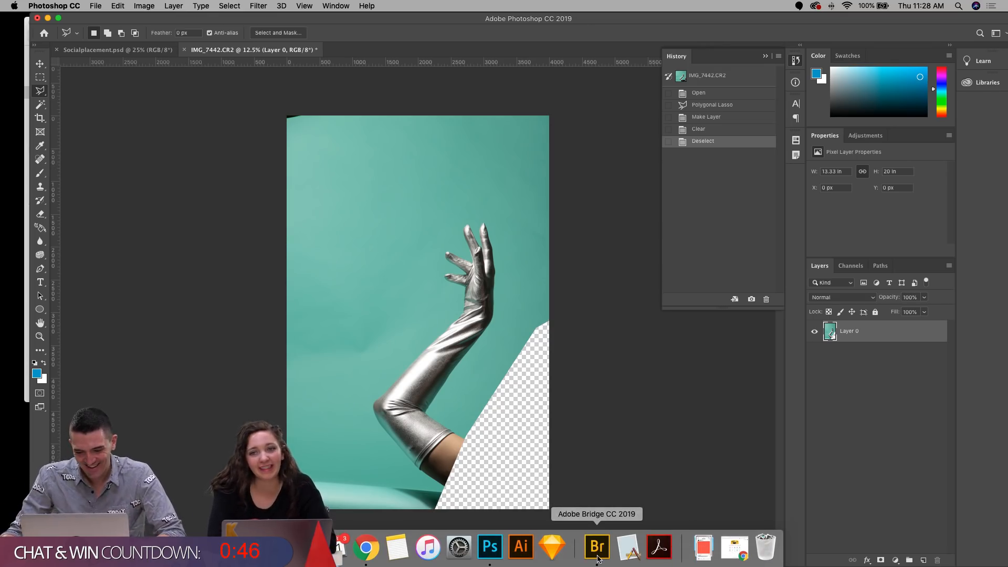
# Step: Return to Adobe Bridge and compare other silver glove photos, viewing IMG_7435.CR2 and the bent-wrist shot IMG_7470.CR2
pyautogui.click(599, 547)
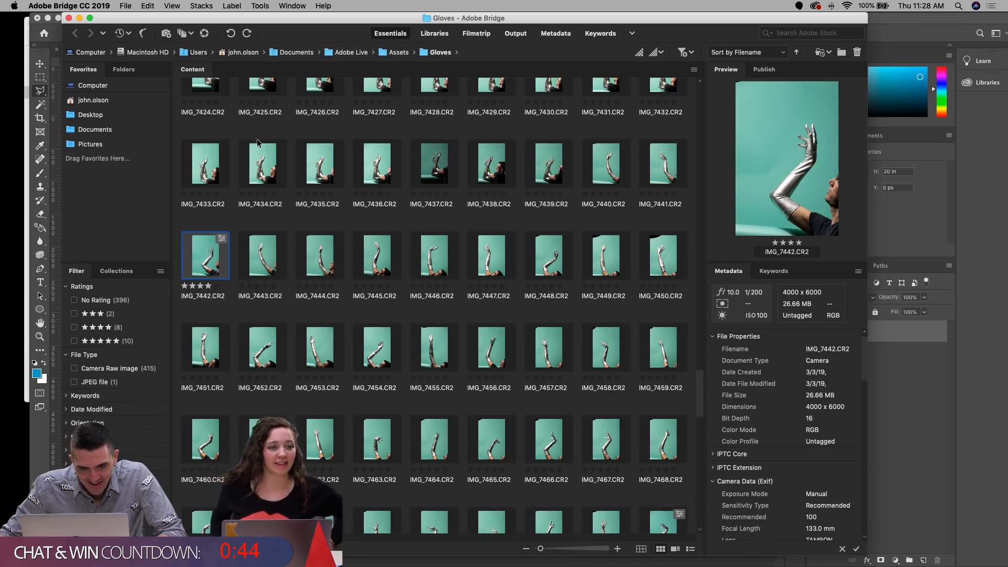
pyautogui.click(298, 162)
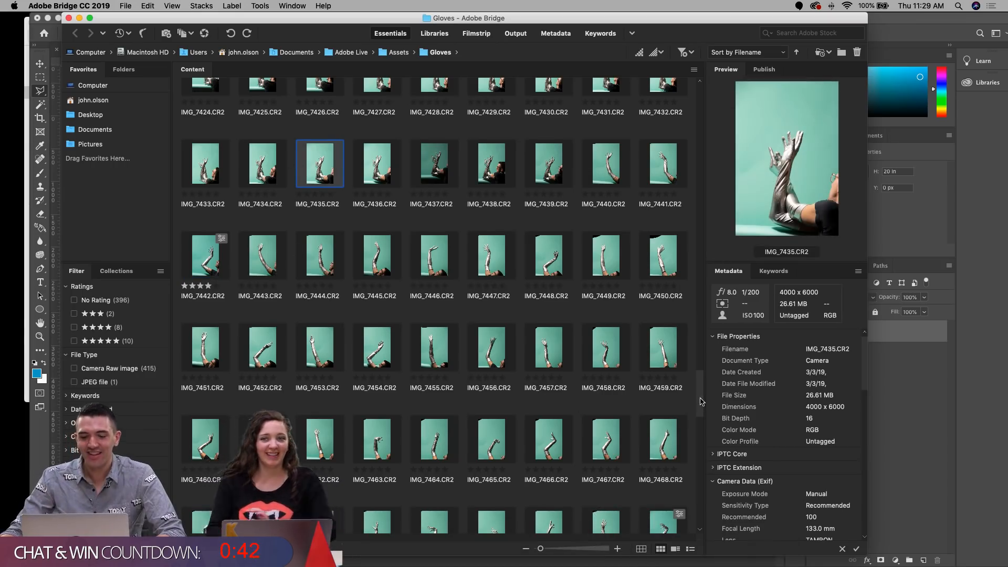
pyautogui.scroll(-5, 682, 410)
pyautogui.click(260, 389)
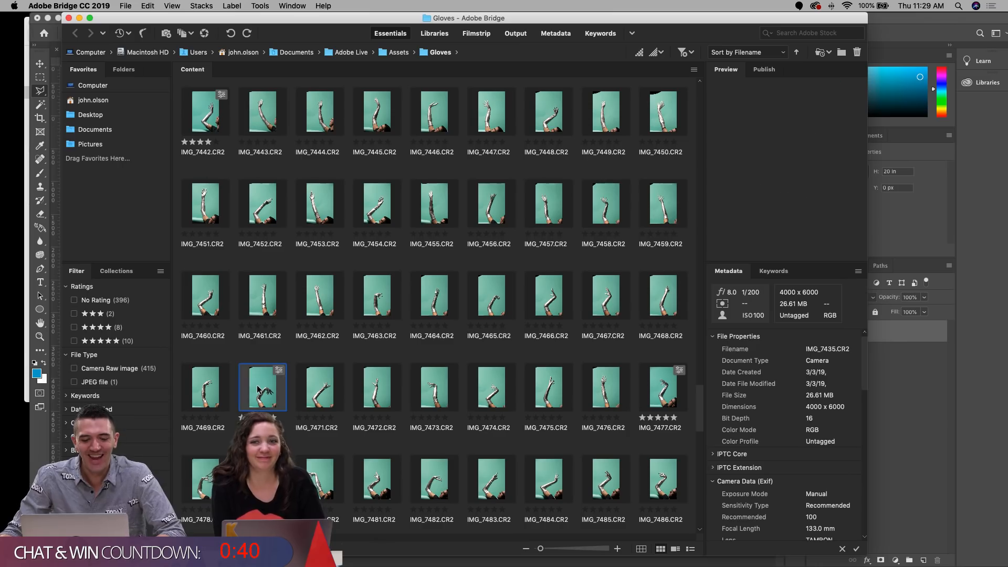
pyautogui.press('space')
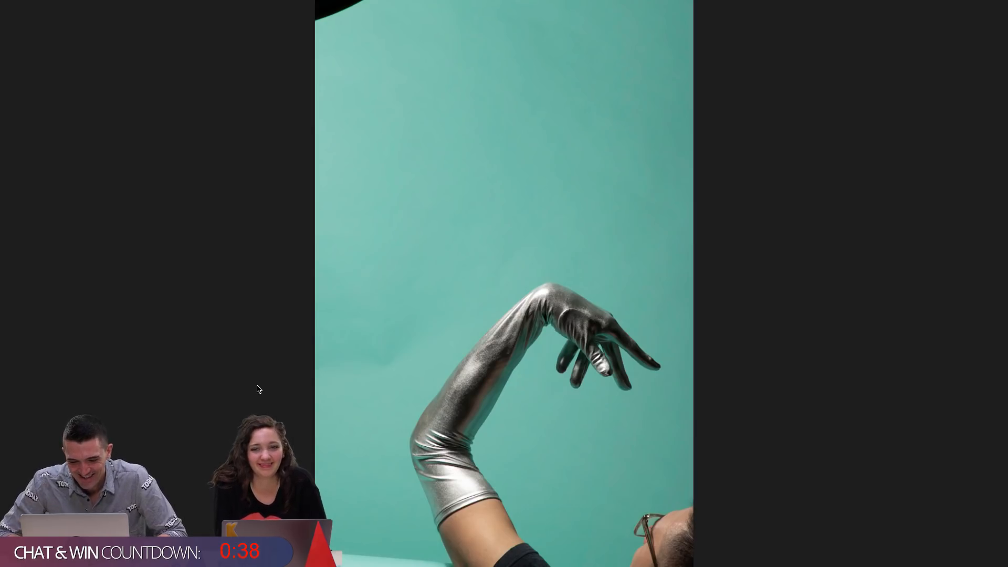
pyautogui.press('space')
pyautogui.press('Right')
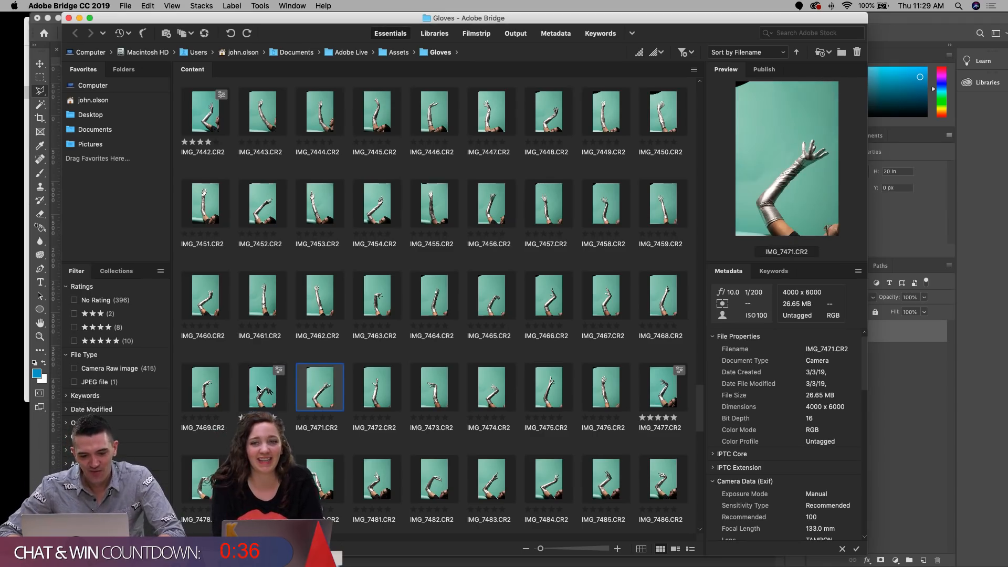
# Step: Pick the five-star silver glove photo IMG_7477.CR2 after a full-screen preview, and open it through Camera Raw with its existing settings
pyautogui.press('Down')
pyautogui.press('Right')
pyautogui.press('Right')
pyautogui.press('Right')
pyautogui.press('Right')
pyautogui.press('Right')
pyautogui.press('Right')
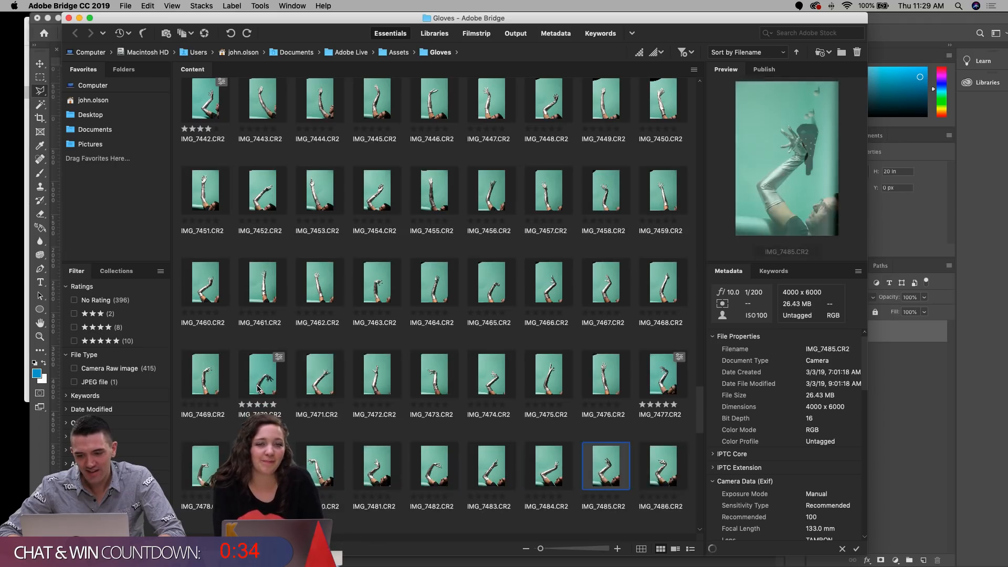
pyautogui.press('space')
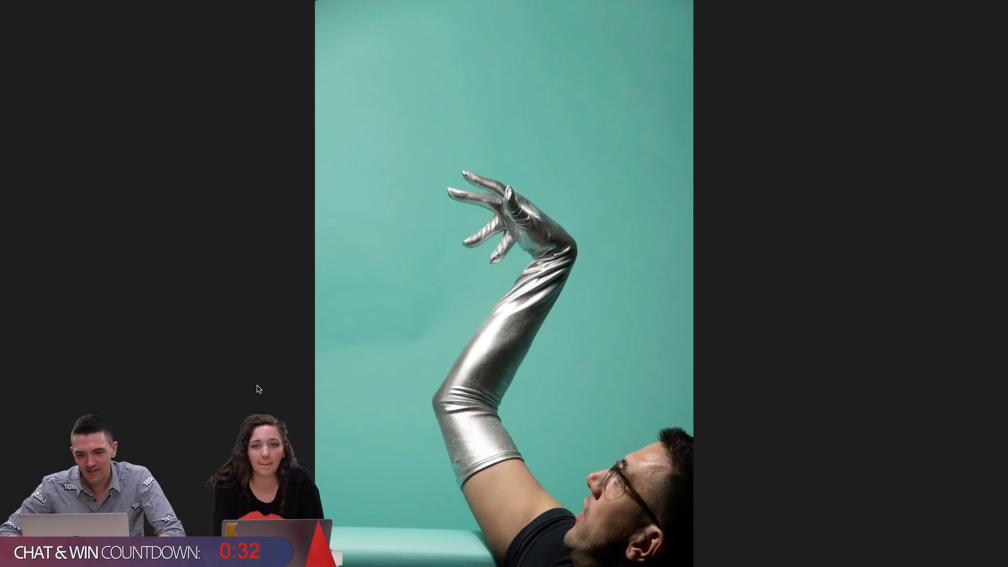
pyautogui.press('space')
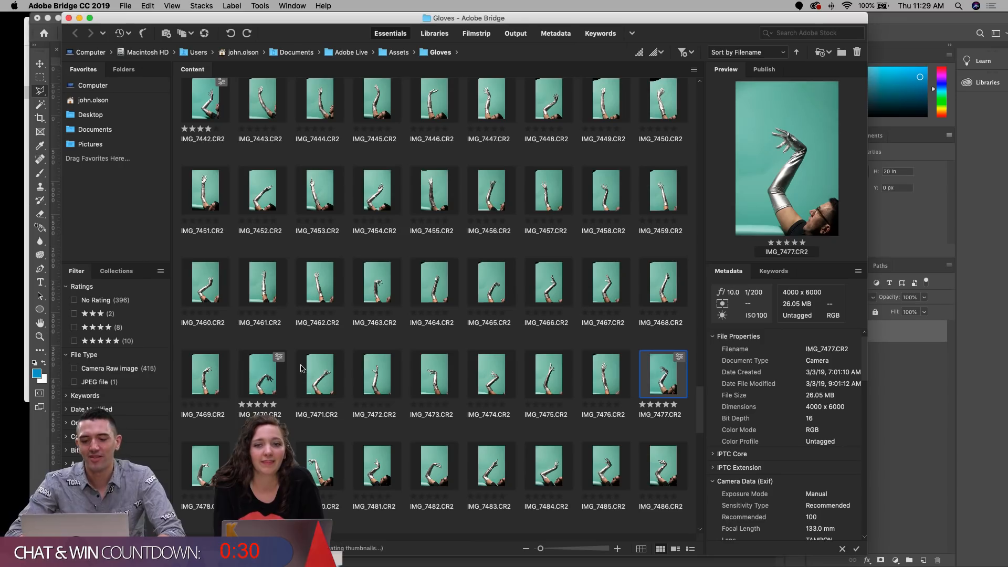
pyautogui.doubleClick(655, 377)
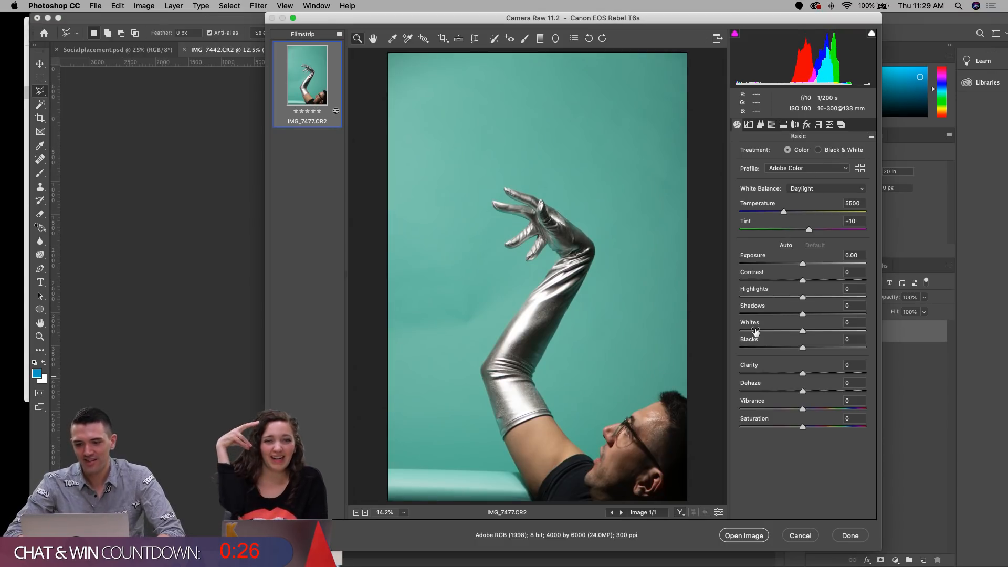
pyautogui.click(761, 534)
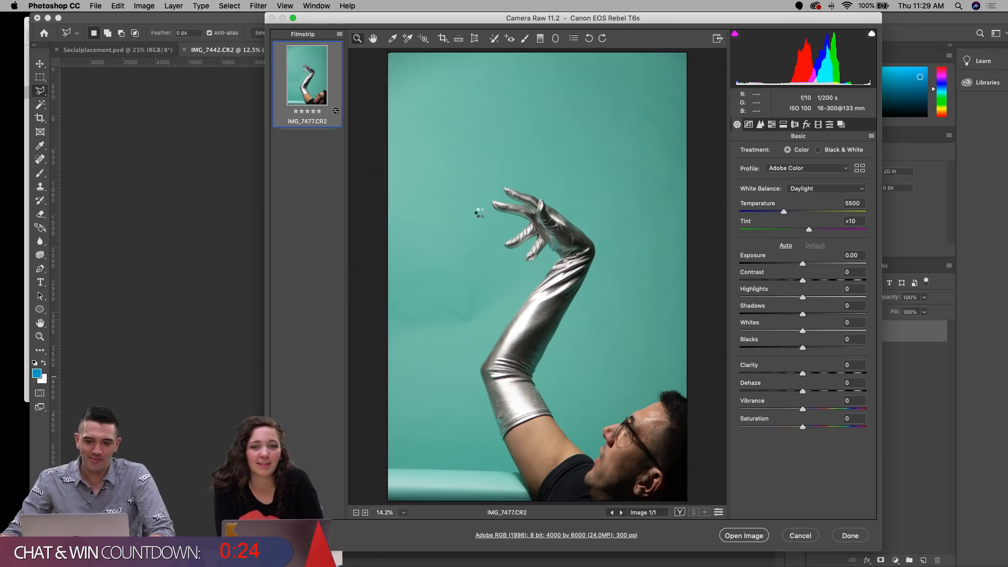
# Step: Duplicate the Background layer of IMG_7477.CR2
pyautogui.click(44, 65)
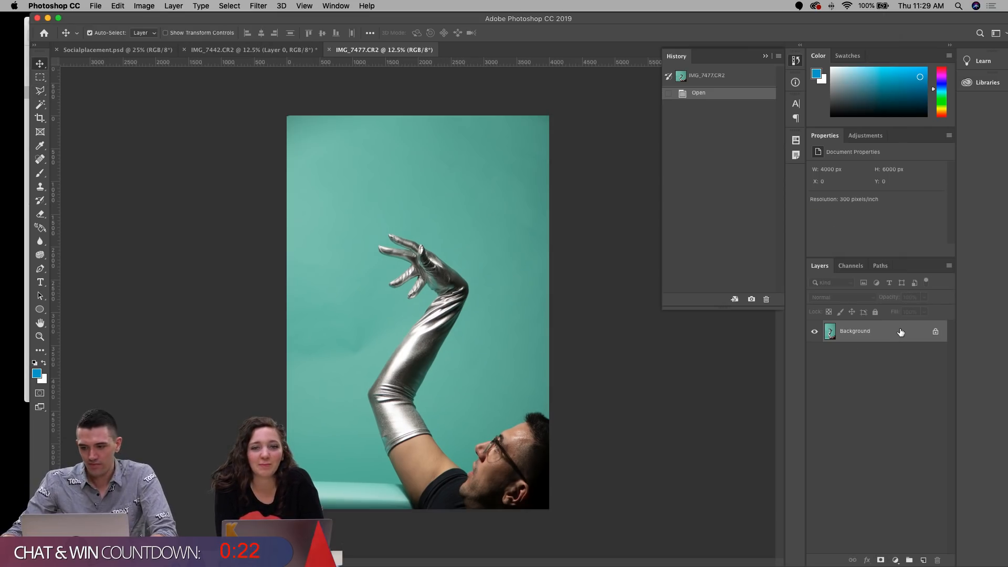
pyautogui.moveTo(899, 332); pyautogui.dragTo(923, 560)
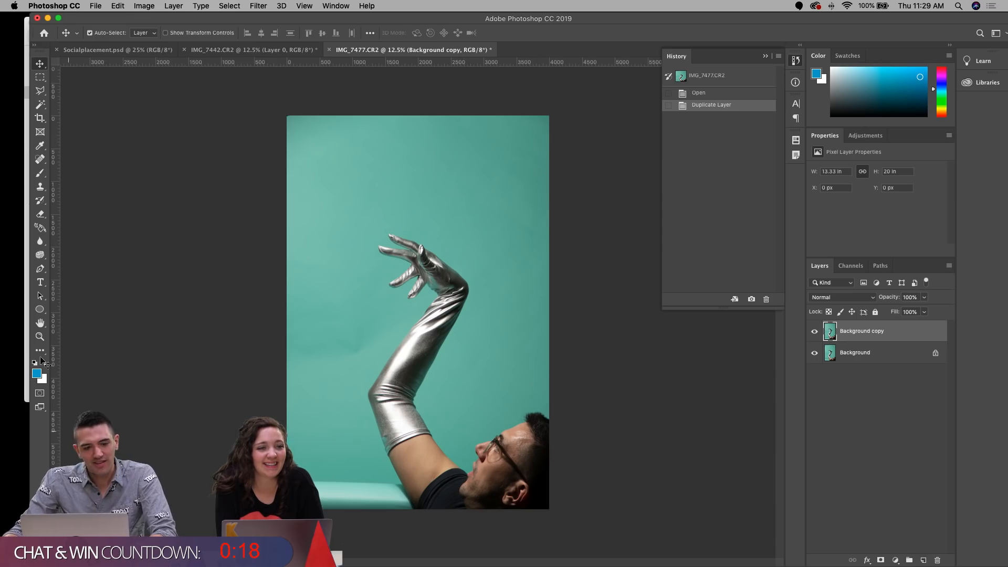
pyautogui.click(40, 336)
pyautogui.moveTo(419, 312); pyautogui.dragTo(532, 310)
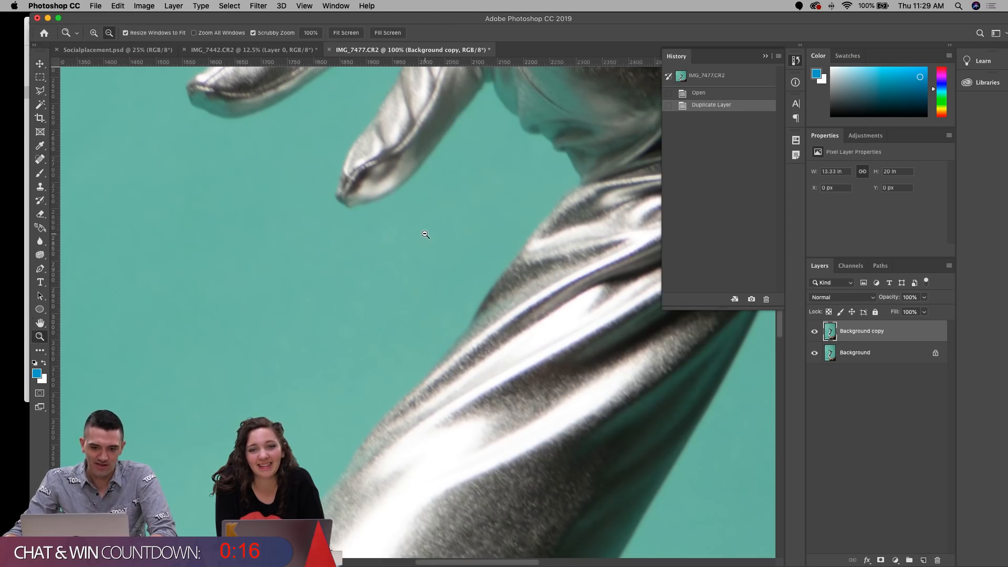
# Step: Scale up the Background copy layer to about 14.5 × 21.75 in and position the arm lower in the canvas
pyautogui.keyDown('alt'); pyautogui.click(426, 235); pyautogui.keyUp('alt')
pyautogui.keyDown('alt'); pyautogui.click(425, 235); pyautogui.keyUp('alt')
pyautogui.keyDown('alt'); pyautogui.click(426, 235); pyautogui.keyUp('alt')
pyautogui.keyDown('alt'); pyautogui.click(425, 235); pyautogui.keyUp('alt')
pyautogui.keyDown('alt'); pyautogui.click(425, 235); pyautogui.keyUp('alt')
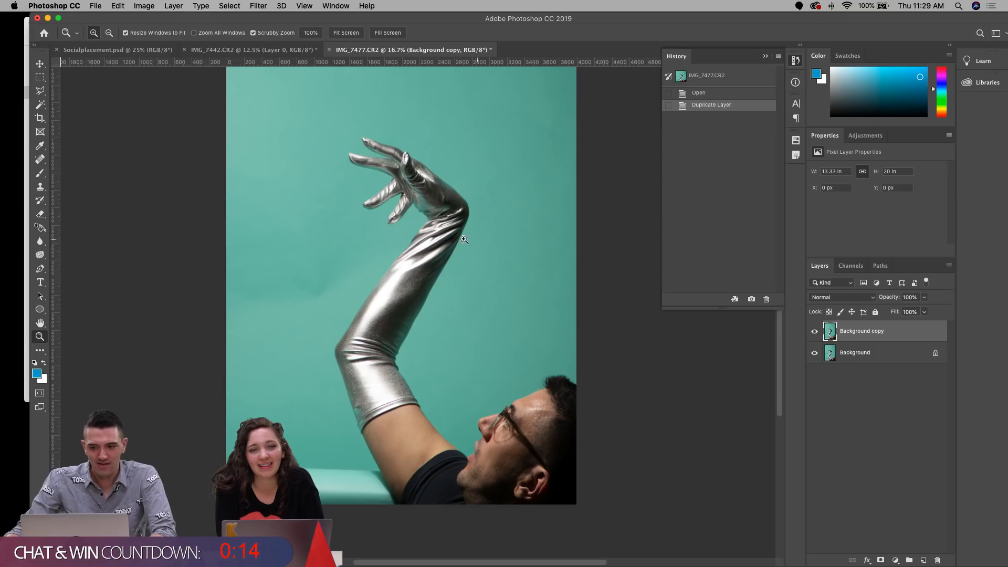
pyautogui.keyDown('alt'); pyautogui.click(476, 242); pyautogui.keyUp('alt')
pyautogui.hotkey('ctrl', 't')
pyautogui.moveTo(433, 218); pyautogui.dragTo(453, 262)
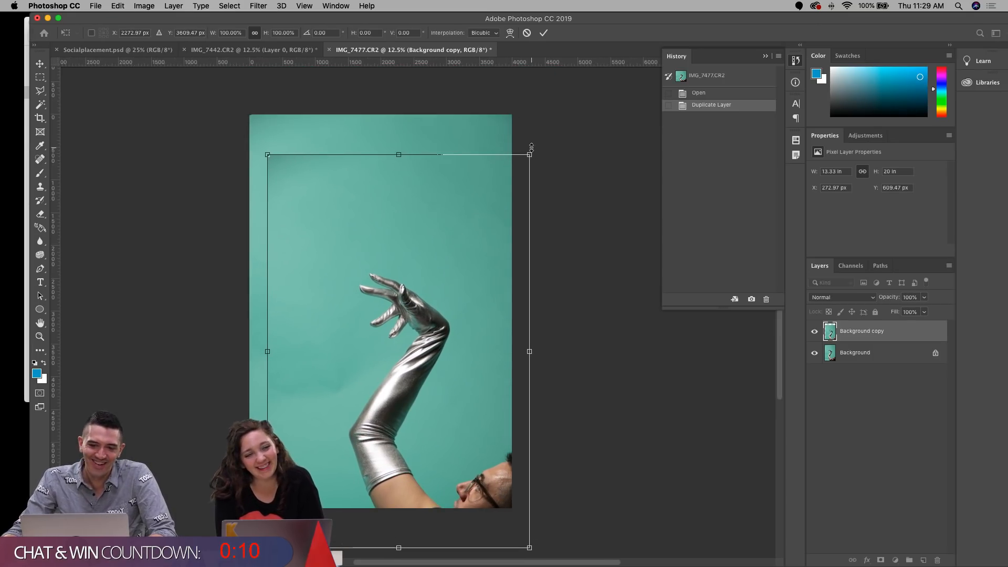
pyautogui.moveTo(531, 153); pyautogui.dragTo(552, 140)
pyautogui.moveTo(453, 188); pyautogui.dragTo(445, 169)
pyautogui.press('Return')
pyautogui.press('z')
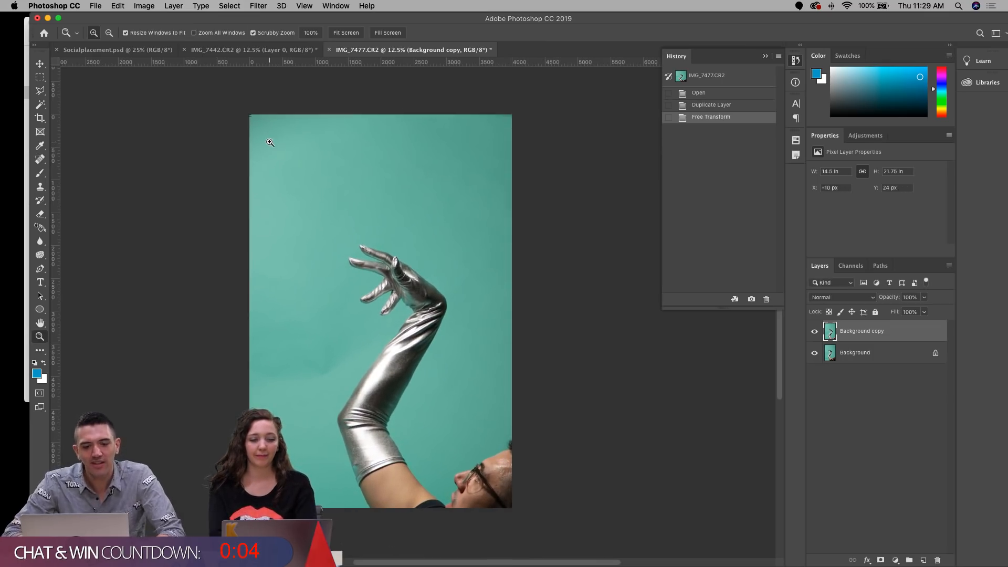
# Step: Sample the teal backdrop as the foreground colour and add a new layer directly above the Background layer
pyautogui.click(40, 146)
pyautogui.click(333, 158)
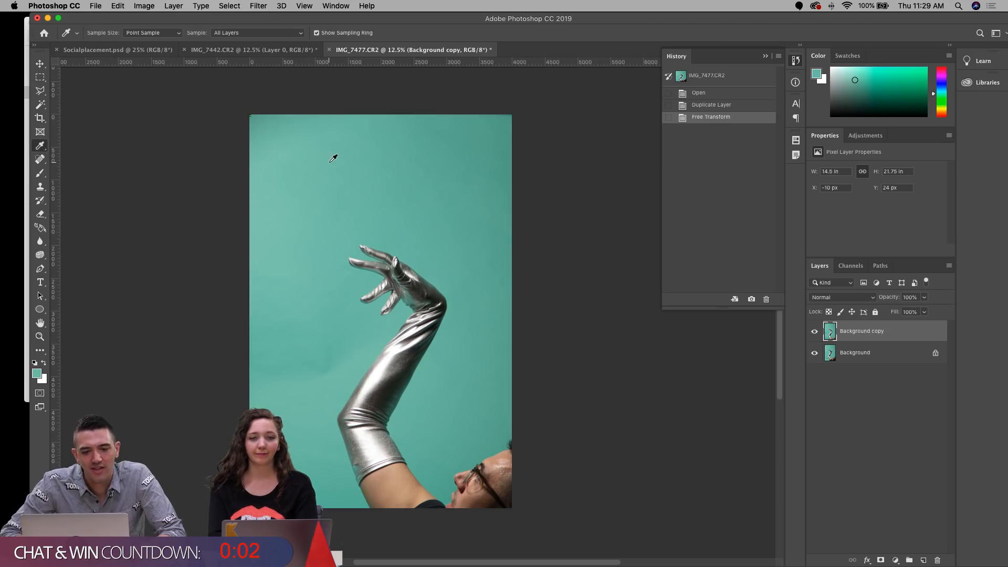
pyautogui.hotkey('alt', '[')
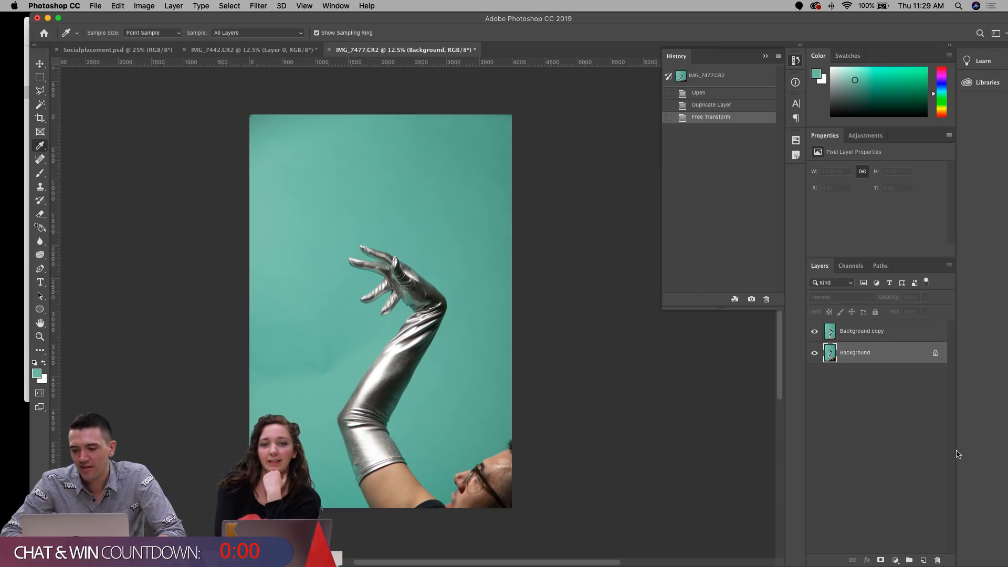
pyautogui.click(920, 560)
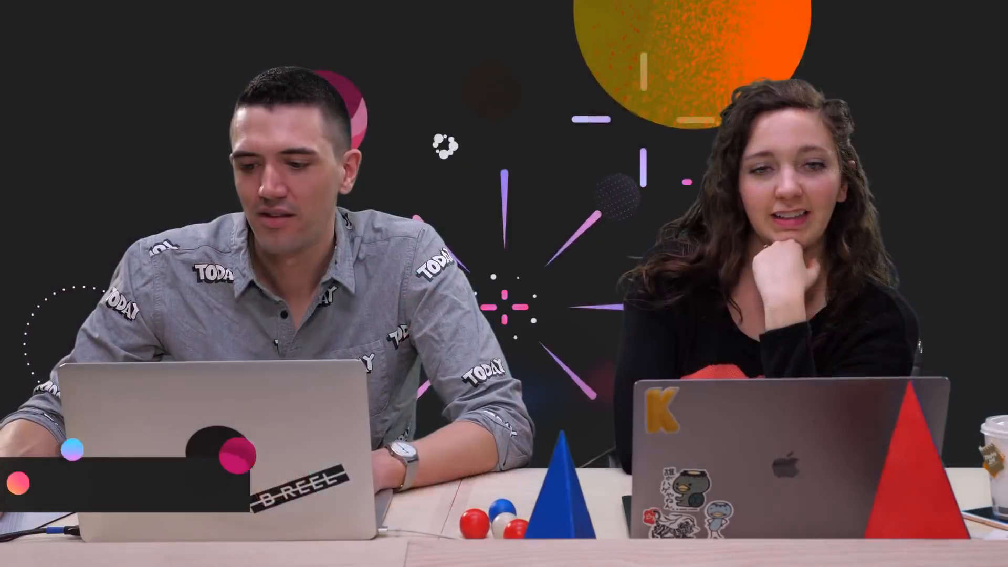
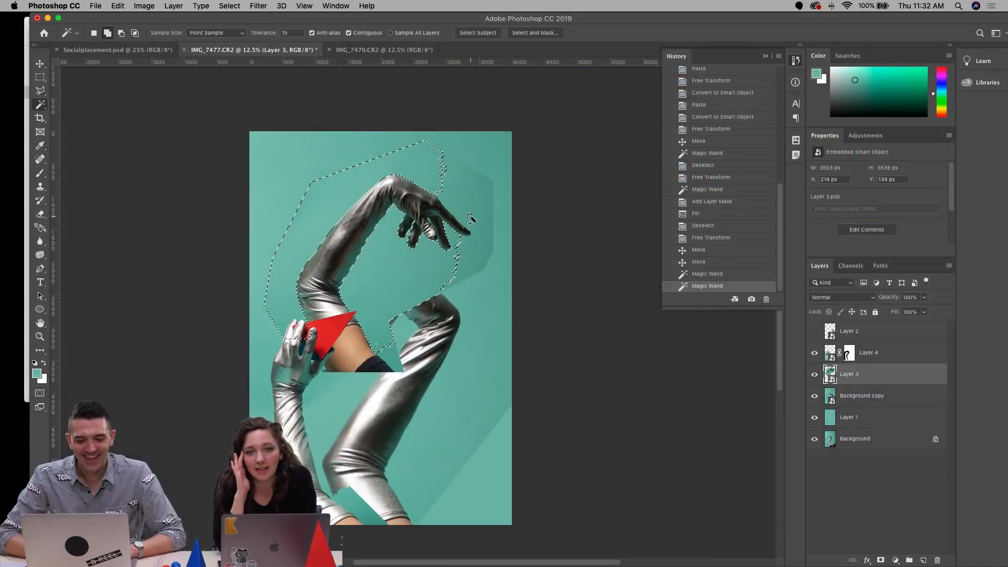
# Step: Complete the Magic Wand selection of Layer 3's backdrop, add a Reveal All mask, fill the selection with black and deselect
pyautogui.keyDown('shift'); pyautogui.click(470, 217); pyautogui.keyUp('shift')
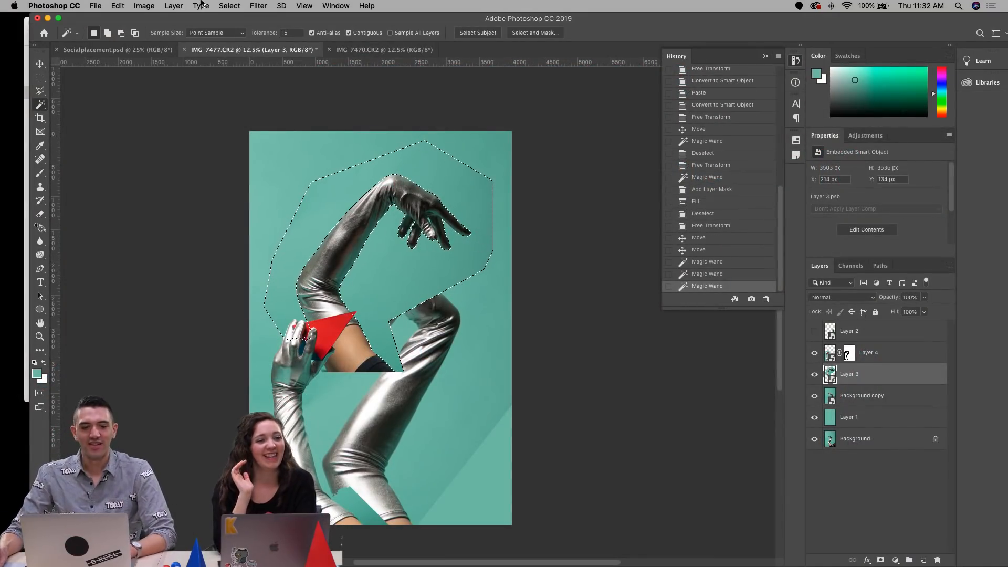
pyautogui.click(174, 6)
pyautogui.moveTo(240, 173)
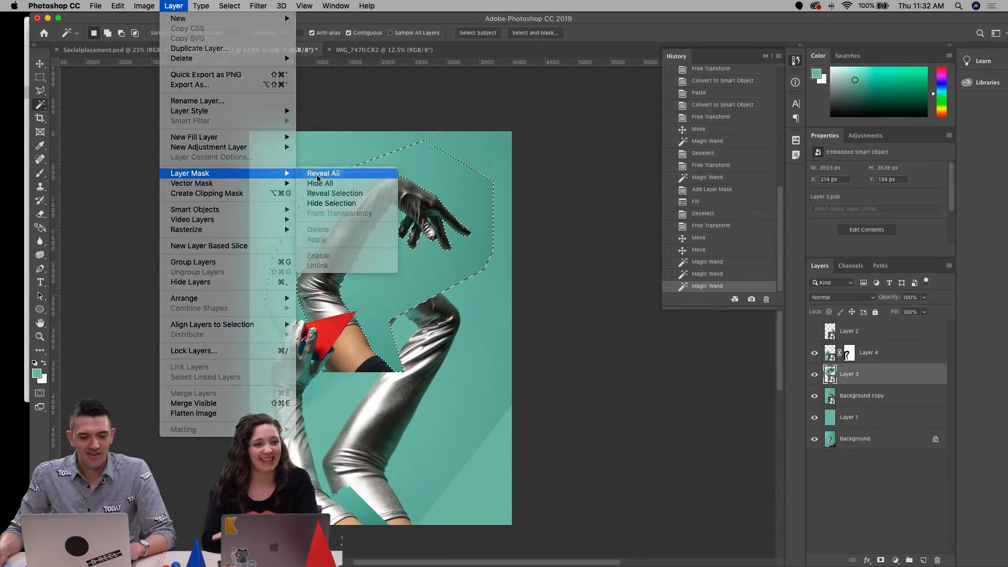
pyautogui.click(326, 173)
pyautogui.hotkey('alt', 'BackSpace')
pyautogui.hotkey('ctrl', 'd')
# Step: Move the masked Layer 3 arm down to about X 365 px, Y 2235 px, over the central arm
pyautogui.hotkey('ctrl', 't')
pyautogui.moveTo(399, 201); pyautogui.dragTo(419, 344)
pyautogui.press('Return')
pyautogui.press('w')
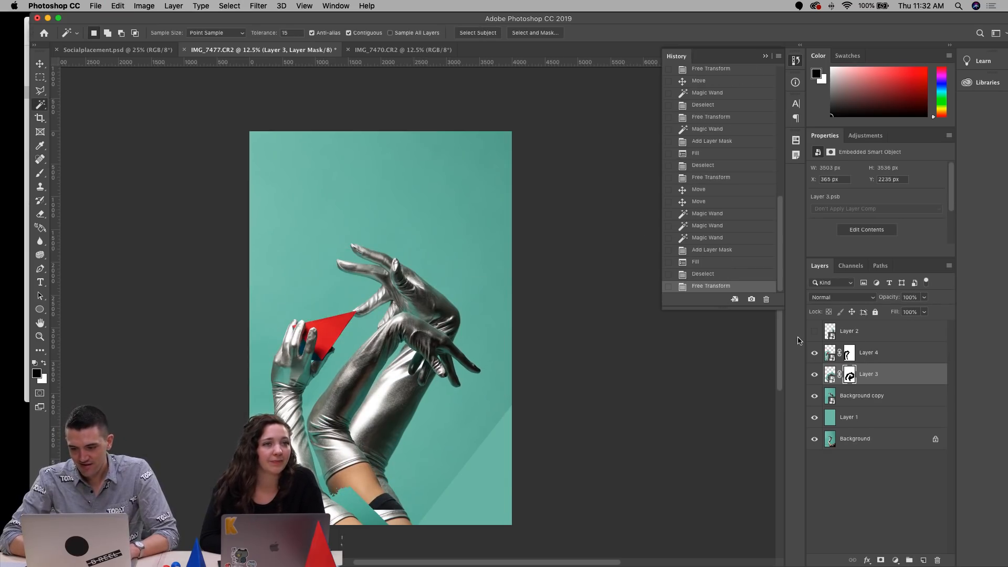
# Step: Show Layer 2 and move its arm up to about X 1003 px, Y 542 px
pyautogui.click(826, 336)
pyautogui.hotkey('ctrl', 't')
pyautogui.moveTo(446, 352); pyautogui.dragTo(417, 249)
pyautogui.press('Return')
pyautogui.press('w')
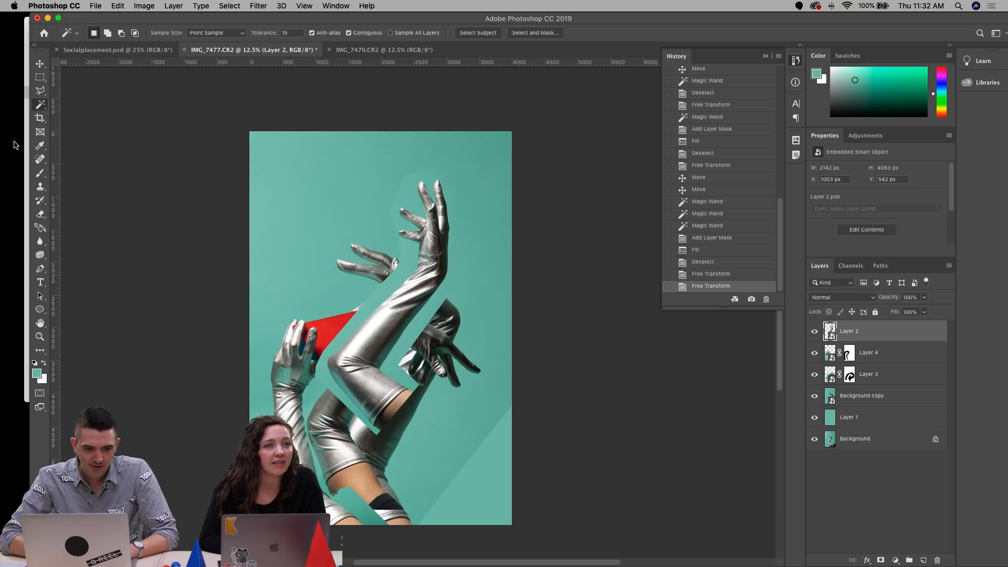
# Step: Select the teal backdrop on Layer 2 with the Magic Wand and hide it using a Reveal All mask filled with black
pyautogui.click(406, 250)
pyautogui.click(174, 6)
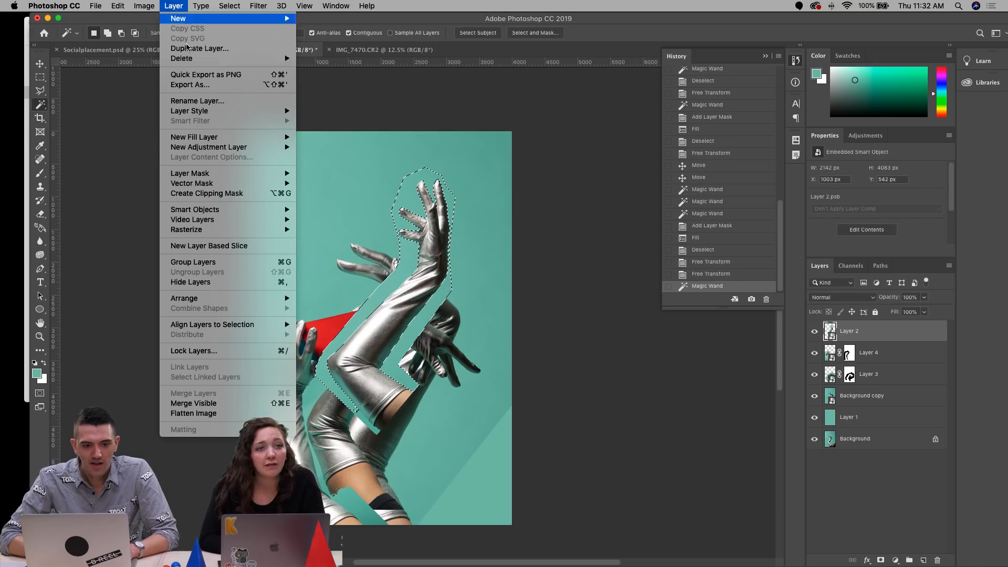
pyautogui.moveTo(223, 175)
pyautogui.click(337, 173)
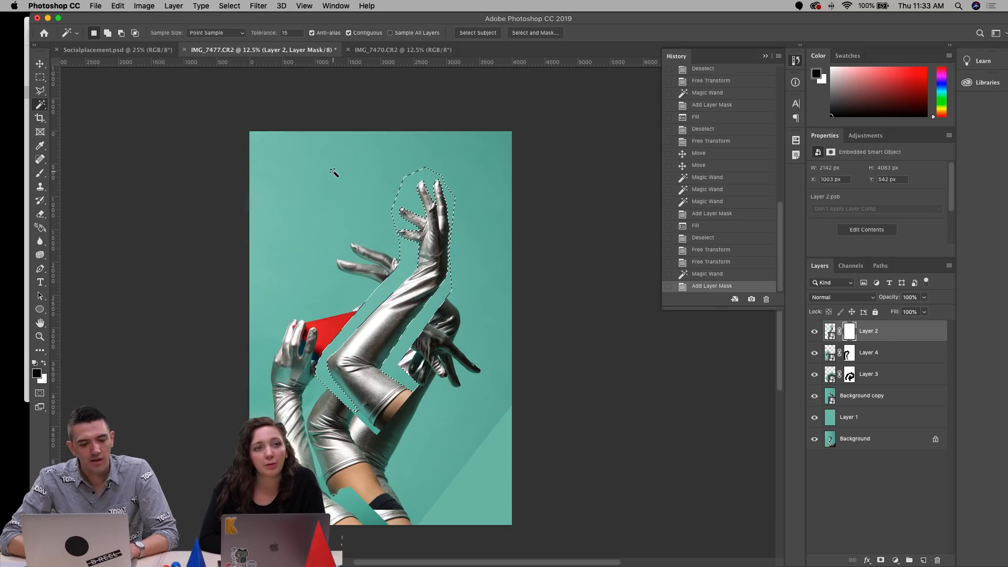
# Step: Move the masked Layer 2 arm down and right to about X 1566 px, Y 2300 px
pyautogui.press('super+t')
pyautogui.moveTo(401, 229); pyautogui.dragTo(439, 344)
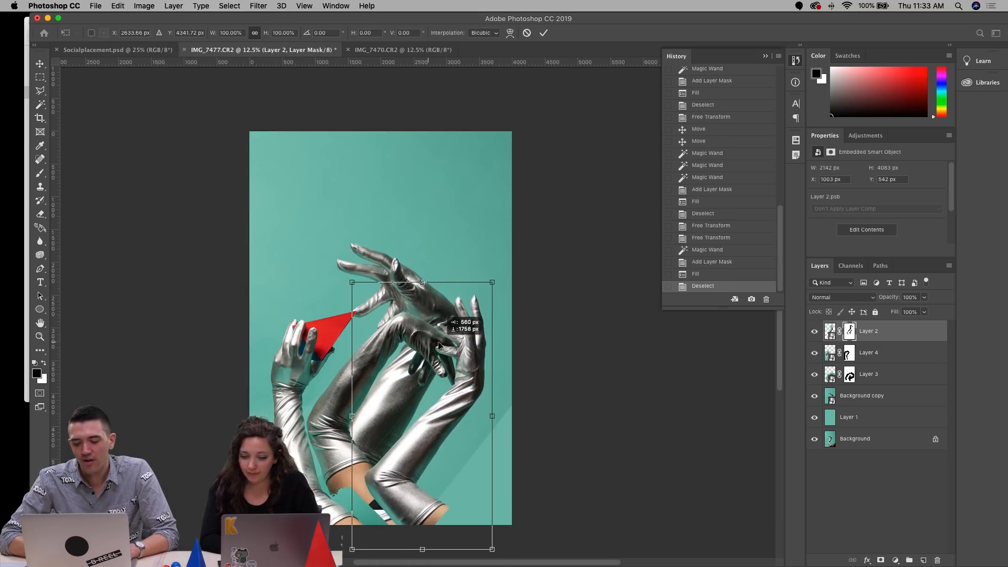
pyautogui.press('Return')
pyautogui.press('w')
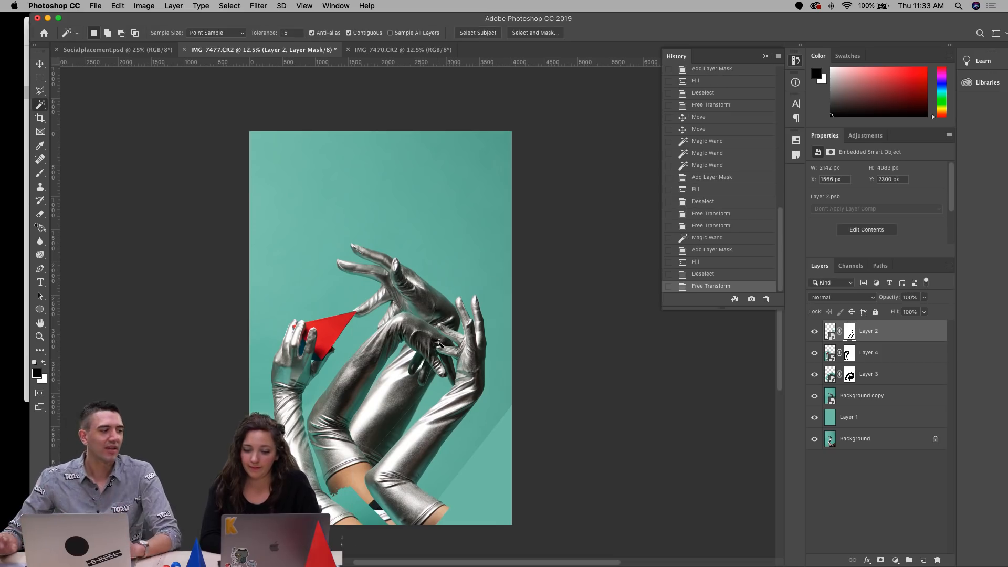
# Step: Nudge the Layer 2 arm right and down, and the Layer 4 arm with the red triangle slightly down and left
pyautogui.click(41, 63)
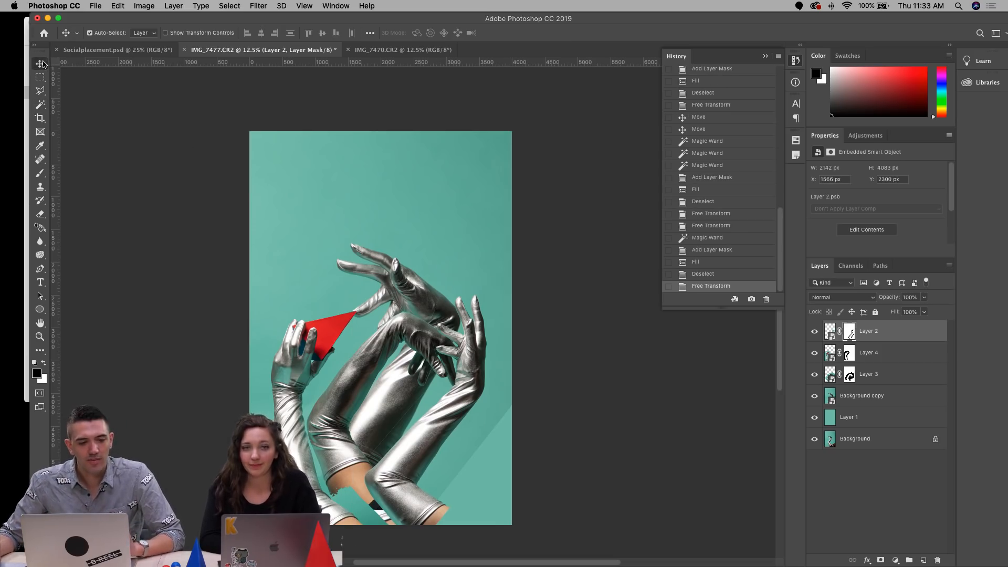
pyautogui.moveTo(464, 365); pyautogui.dragTo(486, 378)
pyautogui.moveTo(292, 361)
pyautogui.mouseDown()
pyautogui.moveTo(284, 318)
pyautogui.moveTo(298, 308)
pyautogui.moveTo(285, 375)
pyautogui.mouseUp()
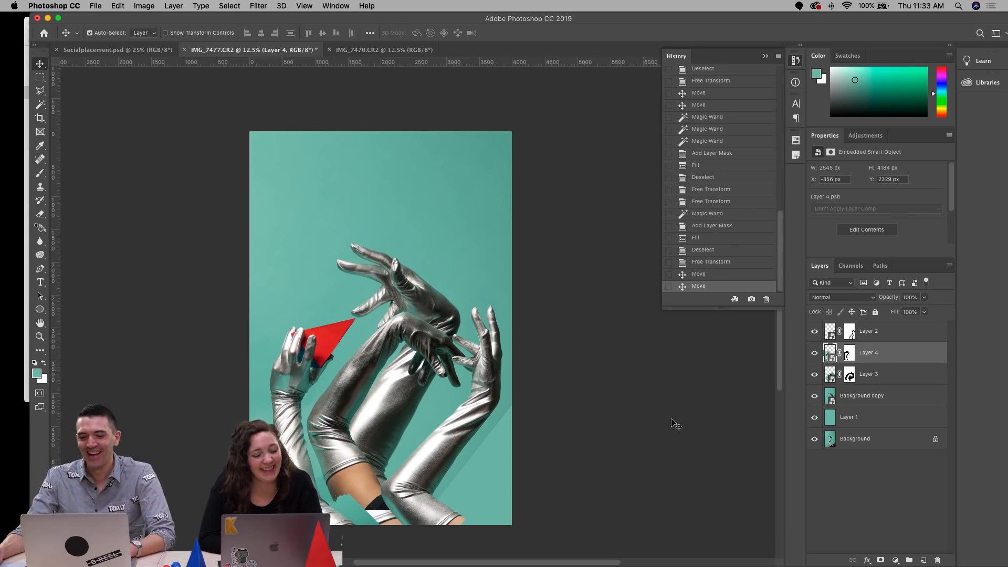
# Step: Switch to Adobe Bridge, browse the Gloves folder for further arm photos, and return to Photoshop
pyautogui.moveTo(530, 565)
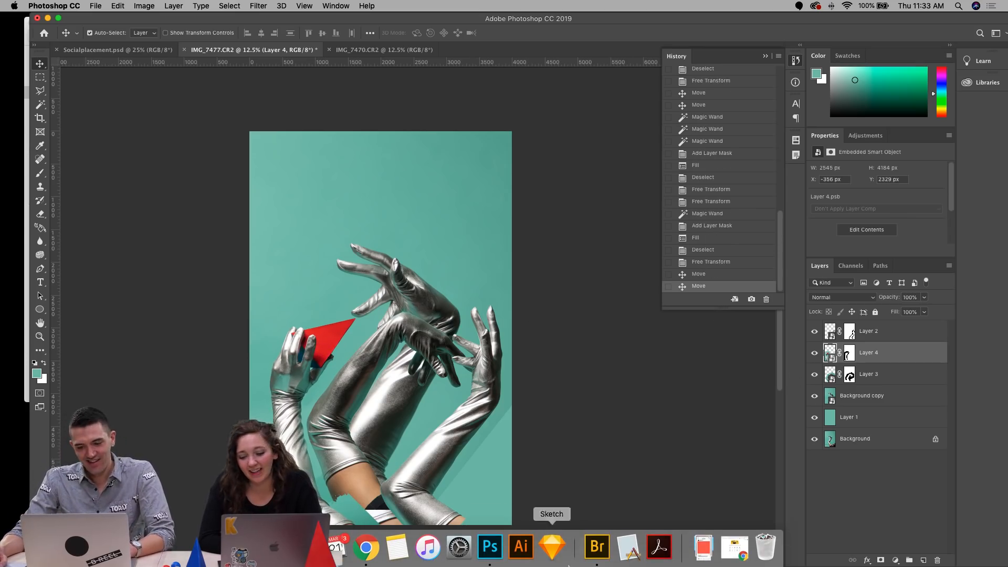
pyautogui.click(596, 547)
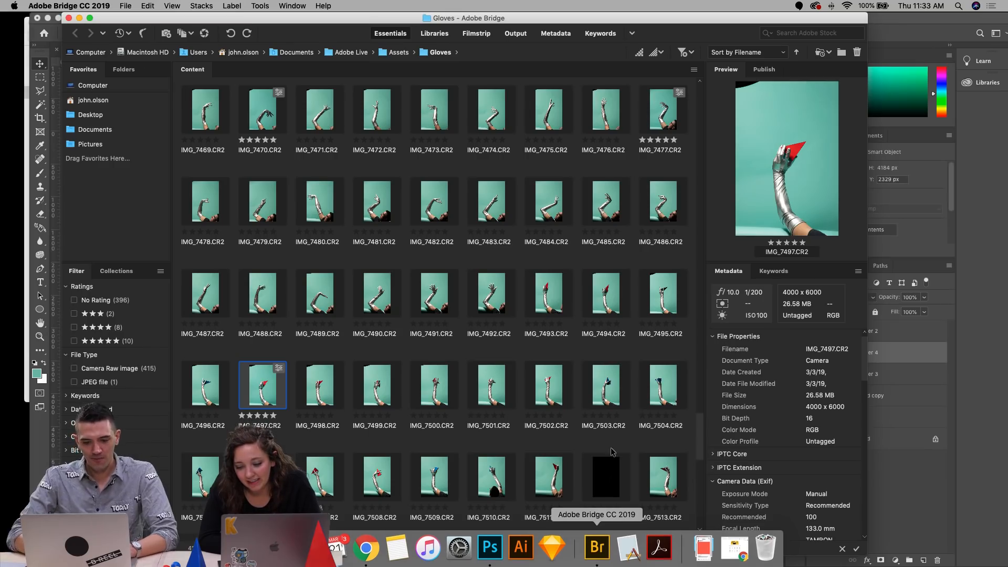
pyautogui.scroll(-5, 626, 476)
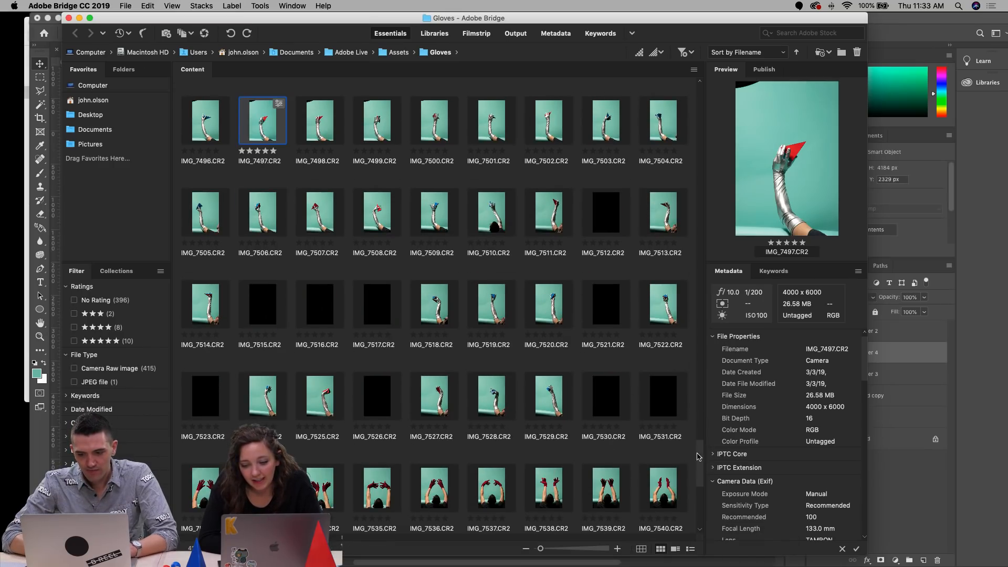
pyautogui.moveTo(699, 456); pyautogui.dragTo(699, 422)
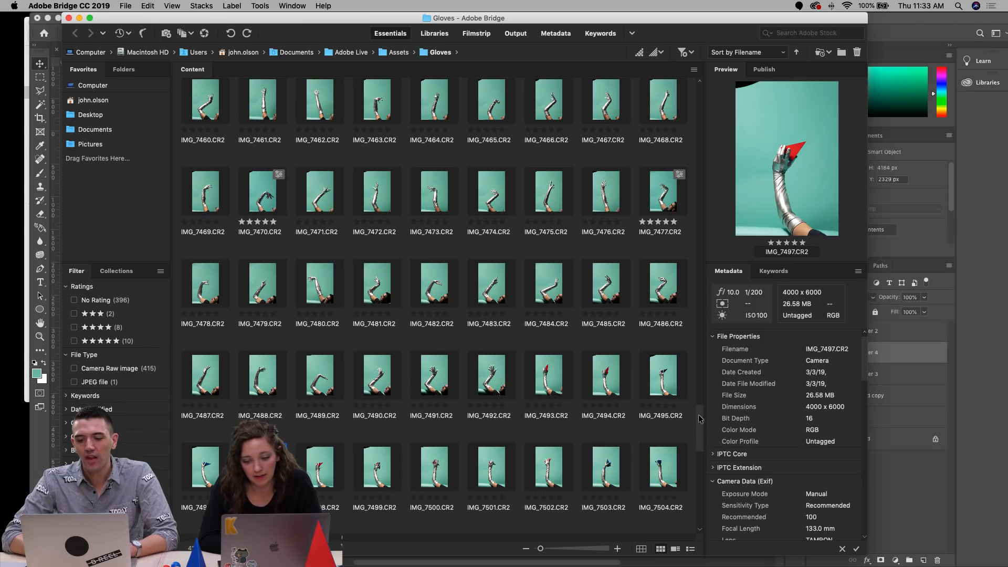
pyautogui.moveTo(699, 419); pyautogui.dragTo(700, 382)
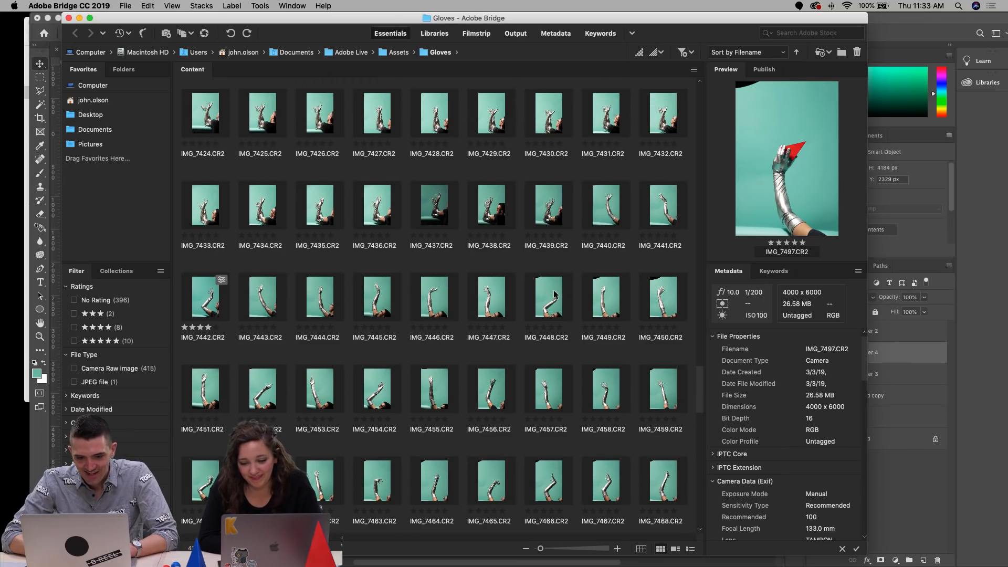
pyautogui.click(490, 547)
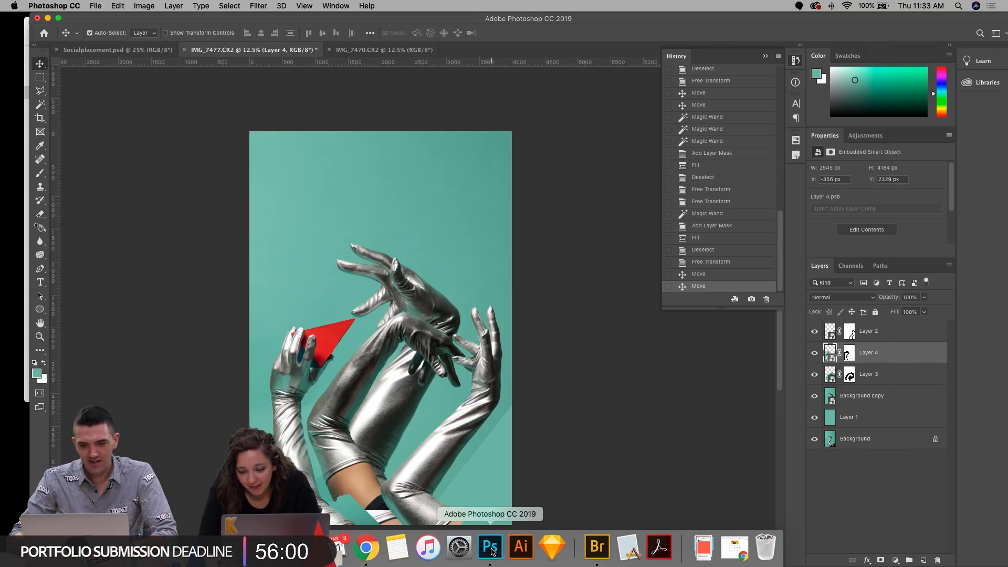
# Step: Move the Layer 2 arm further right so that it is partly cut off by the canvas edge
pyautogui.press('super+t')
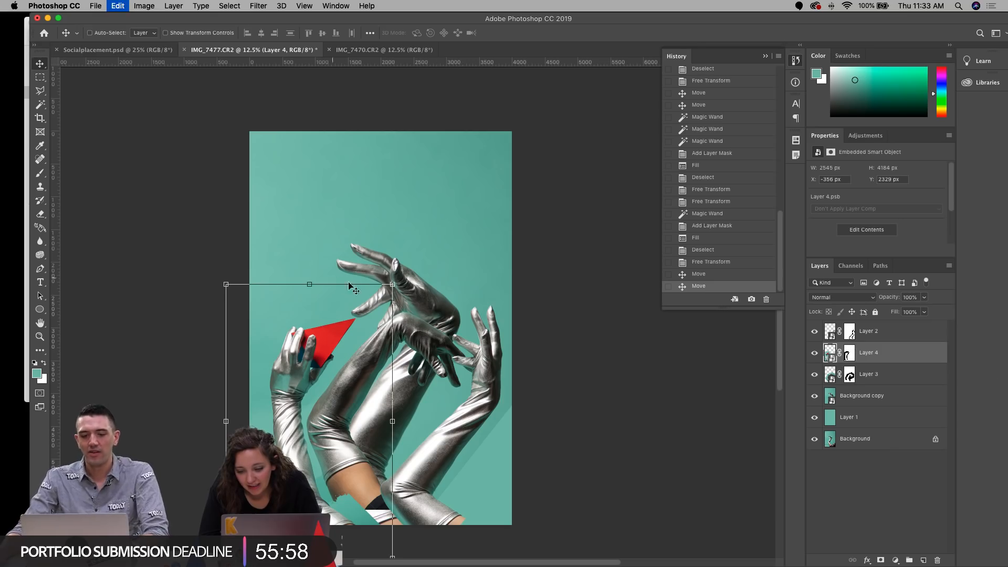
pyautogui.press('Escape')
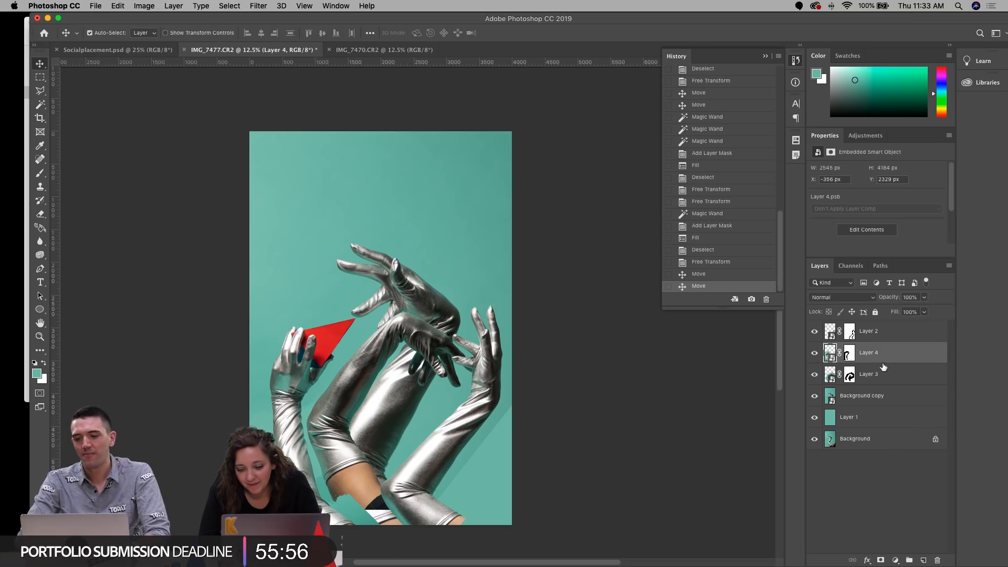
pyautogui.click(880, 329)
pyautogui.press('super+t')
pyautogui.moveTo(414, 364); pyautogui.dragTo(441, 367)
pyautogui.press('Return')
# Step: Enlarge the Layer 3 arm to about 4409 × 4451 px and place it low across the central arm
pyautogui.click(389, 349)
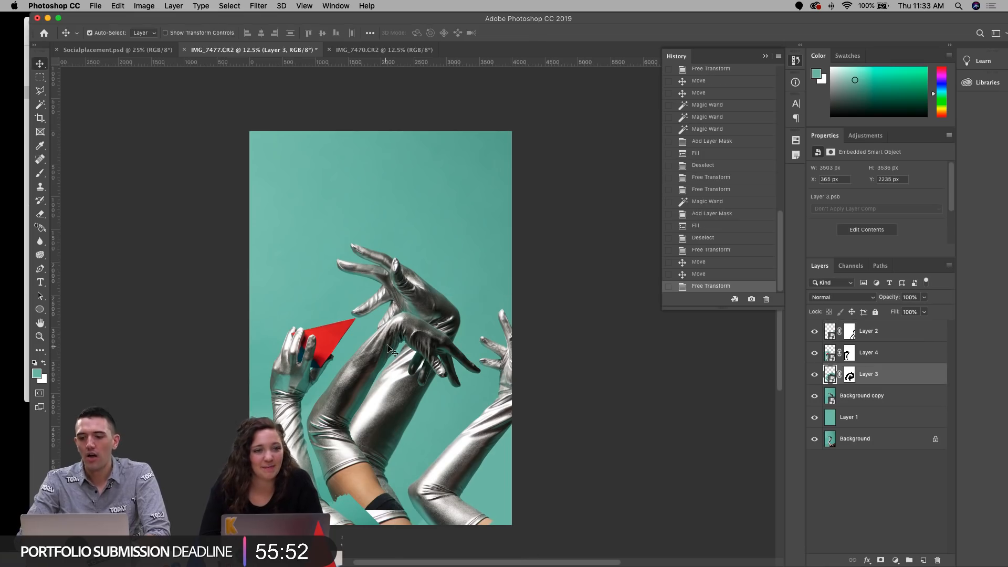
pyautogui.press('super+t')
pyautogui.moveTo(435, 377); pyautogui.dragTo(374, 208)
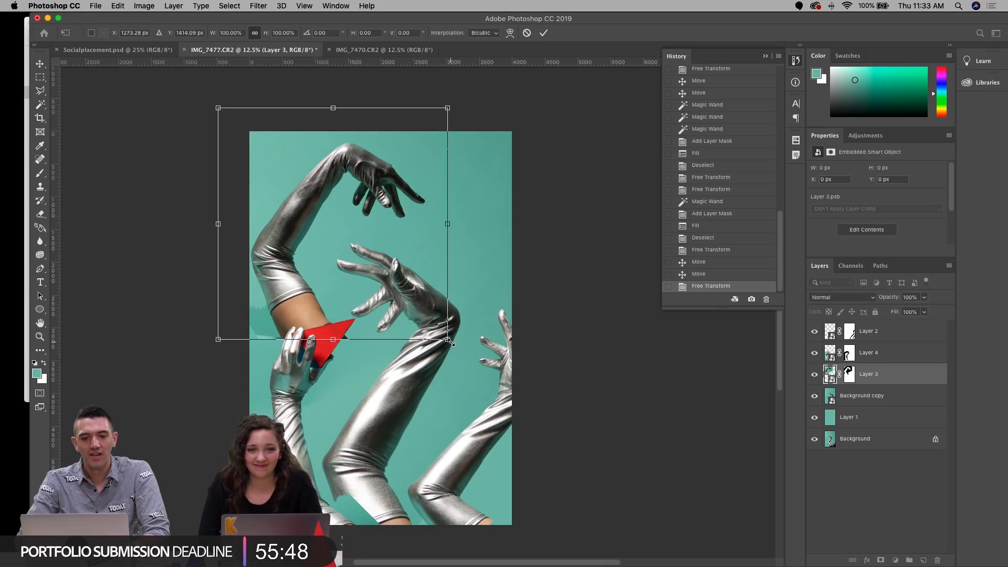
pyautogui.moveTo(449, 341); pyautogui.dragTo(477, 377)
pyautogui.moveTo(391, 252); pyautogui.dragTo(426, 460)
pyautogui.press('Return')
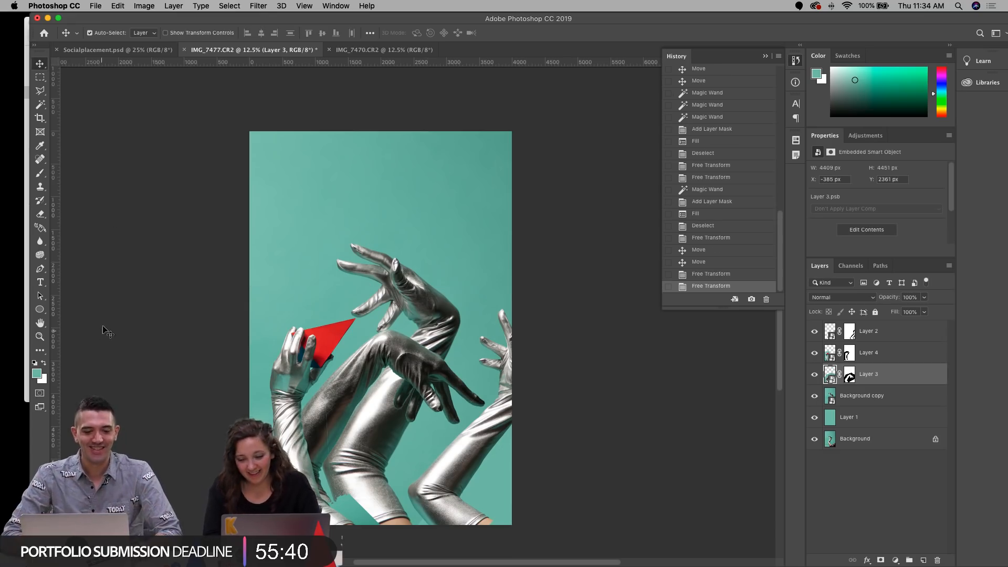
# Step: Scale the Layer 4 arm holding the red triangle to about 118% and shift it slightly right and down
pyautogui.click(316, 363)
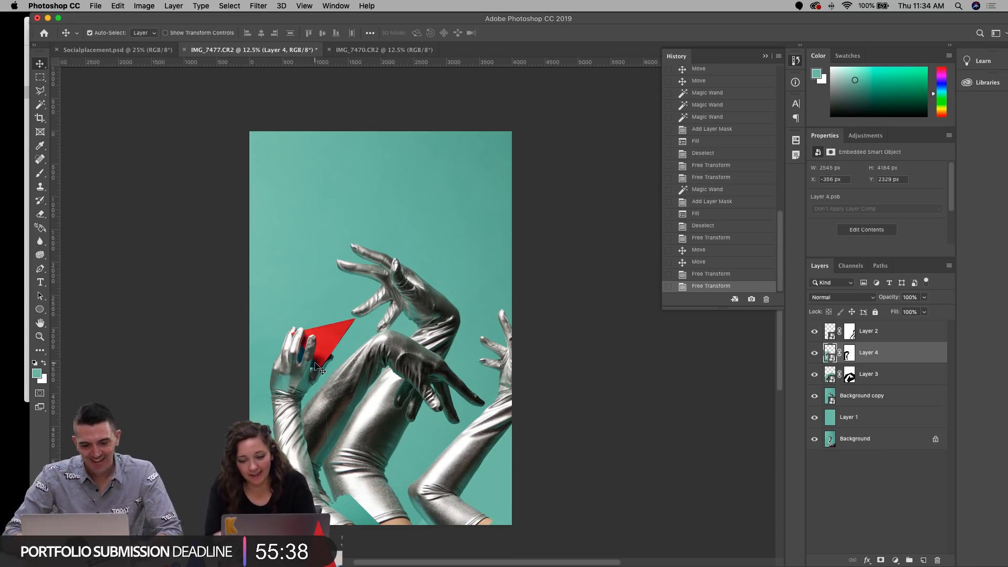
pyautogui.press('super+t')
pyautogui.moveTo(394, 283); pyautogui.dragTo(426, 271)
pyautogui.moveTo(362, 296); pyautogui.dragTo(375, 321)
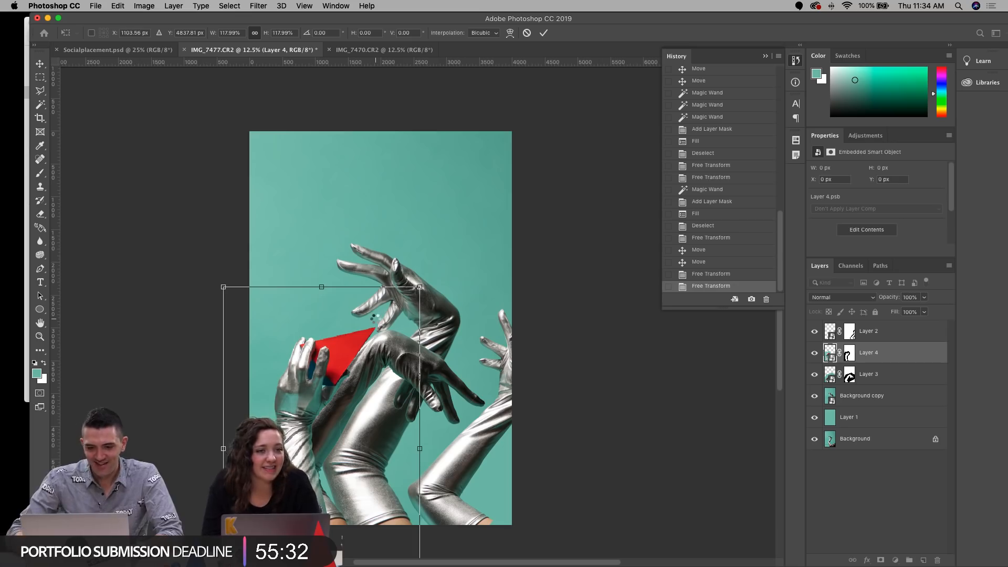
pyautogui.press('Return')
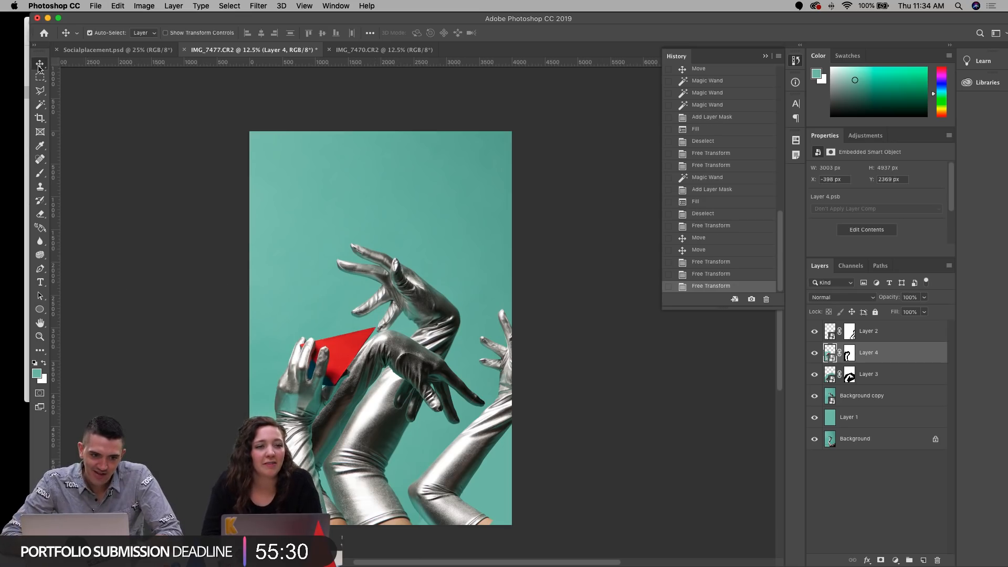
# Step: Rearrange the four arms, shifting three slightly and raising the red-triangle arm to about X -118 px, Y 288 px
pyautogui.moveTo(430, 379); pyautogui.dragTo(401, 387)
pyautogui.moveTo(431, 338); pyautogui.dragTo(445, 333)
pyautogui.moveTo(483, 427); pyautogui.dragTo(460, 419)
pyautogui.moveTo(310, 373); pyautogui.dragTo(321, 245)
# Step: Select the leftover teal background patches around the lower part of the Layer 4 arm with the Magic Wand
pyautogui.click(41, 105)
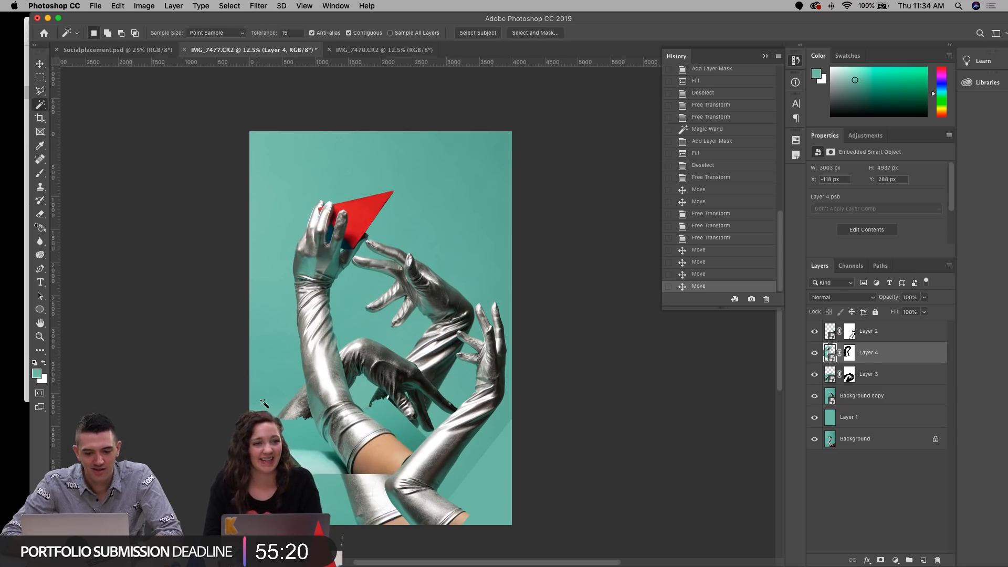
pyautogui.scroll(1, 381, 336)
pyautogui.click(383, 419)
pyautogui.keyDown('shift'); pyautogui.click(394, 433); pyautogui.keyUp('shift')
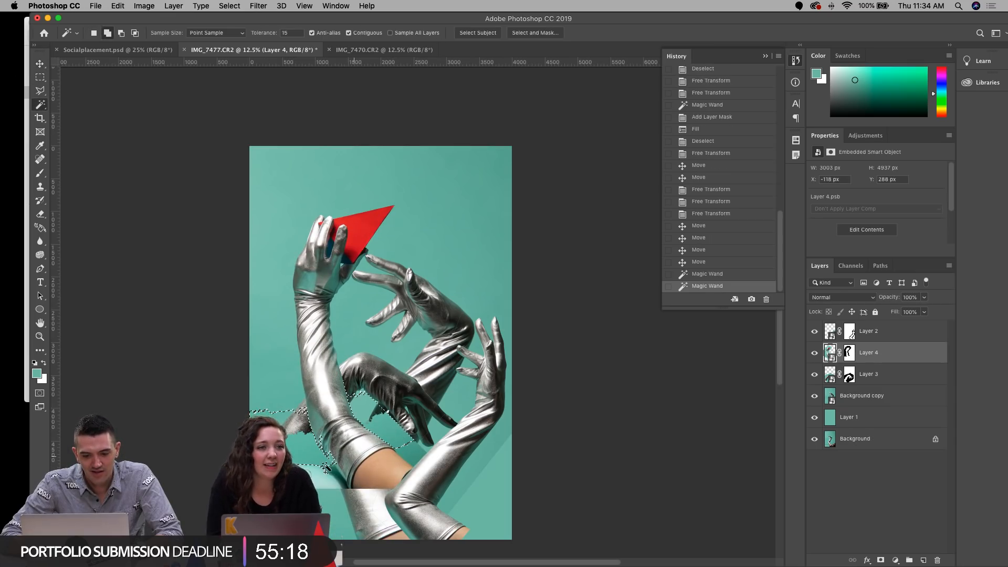
pyautogui.keyDown('shift'); pyautogui.click(320, 475); pyautogui.keyUp('shift')
pyautogui.keyDown('shift'); pyautogui.click(420, 463); pyautogui.keyUp('shift')
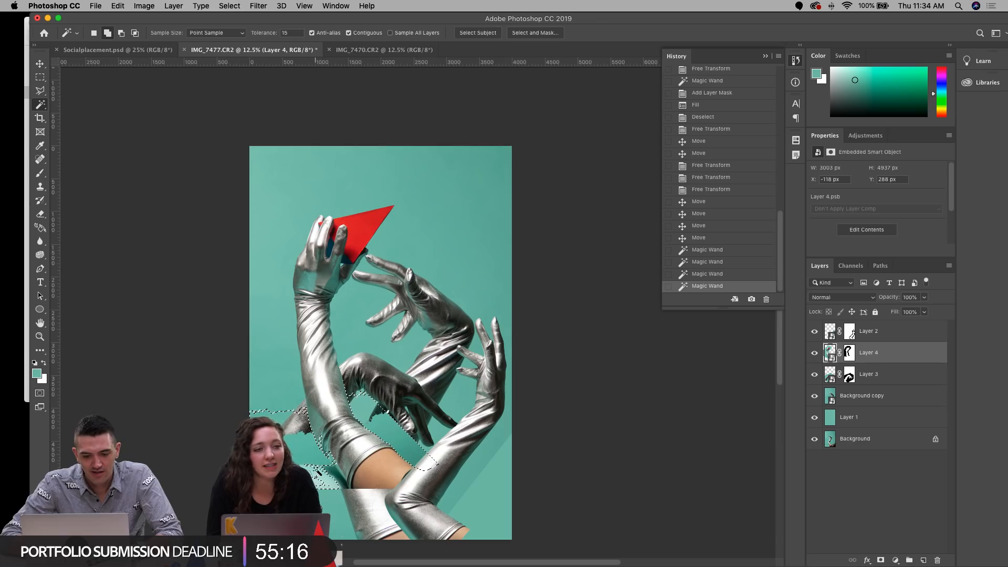
pyautogui.keyDown('shift'); pyautogui.click(333, 473); pyautogui.keyUp('shift')
pyautogui.keyDown('shift'); pyautogui.click(338, 483); pyautogui.keyUp('shift')
pyautogui.keyDown('shift'); pyautogui.click(323, 484); pyautogui.keyUp('shift')
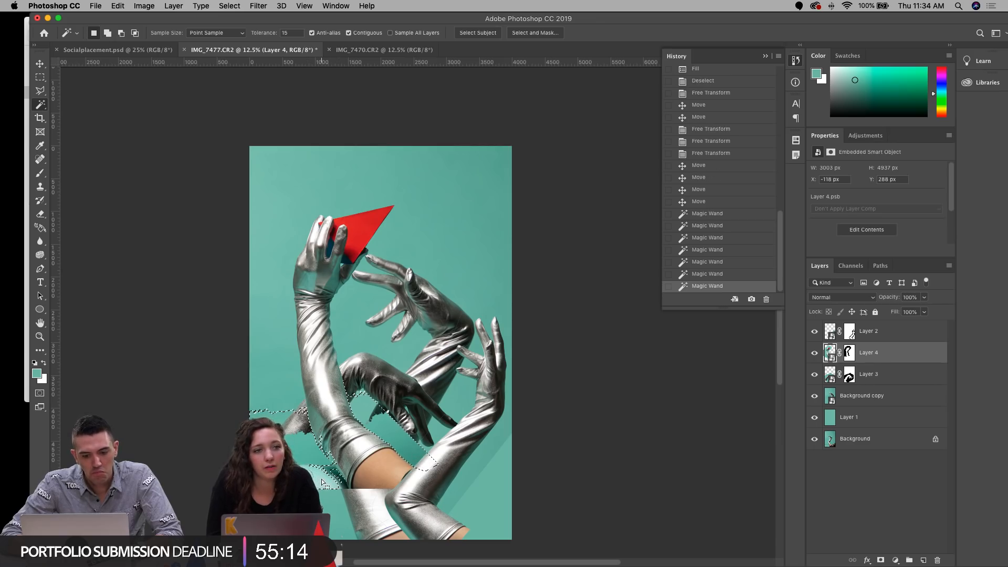
# Step: Fill the selected patches with black on Layer 4's mask to hide them and clear the selection
pyautogui.click(847, 353)
pyautogui.hotkey('alt', 'BackSpace')
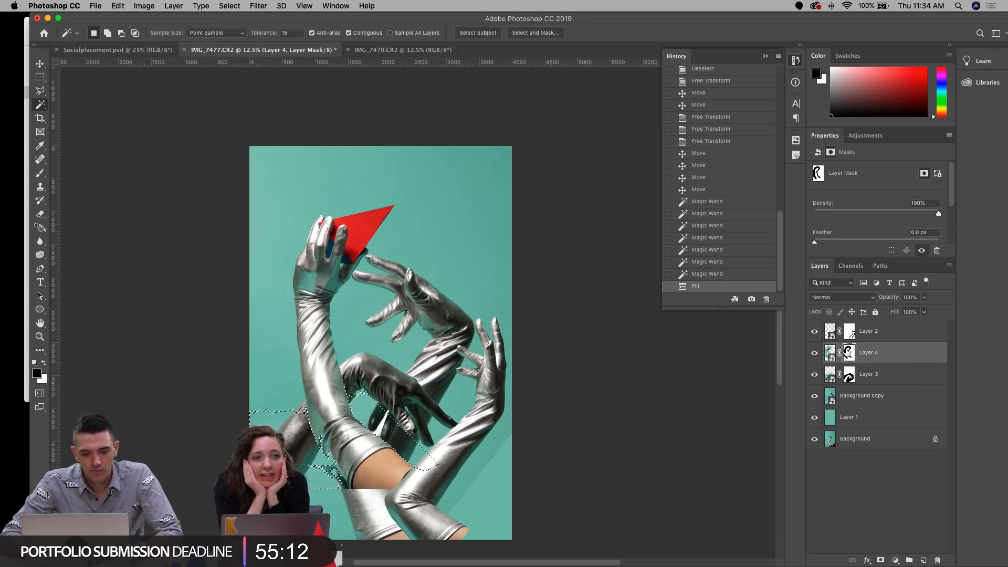
pyautogui.press('super+d')
# Step: Free Transform the red-triangle arm on Layer 4 to shift it well down and slightly left, toward the canvas's lower edge
pyautogui.press('super+t')
pyautogui.moveTo(378, 241); pyautogui.dragTo(354, 327)
pyautogui.press('Return')
pyautogui.press('w')
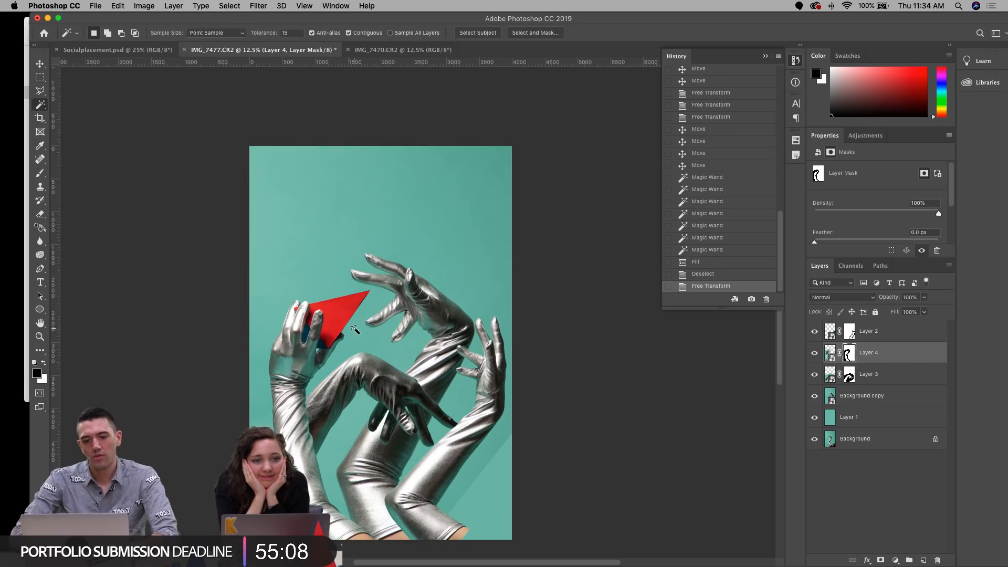
pyautogui.scroll(-3, 399, 293)
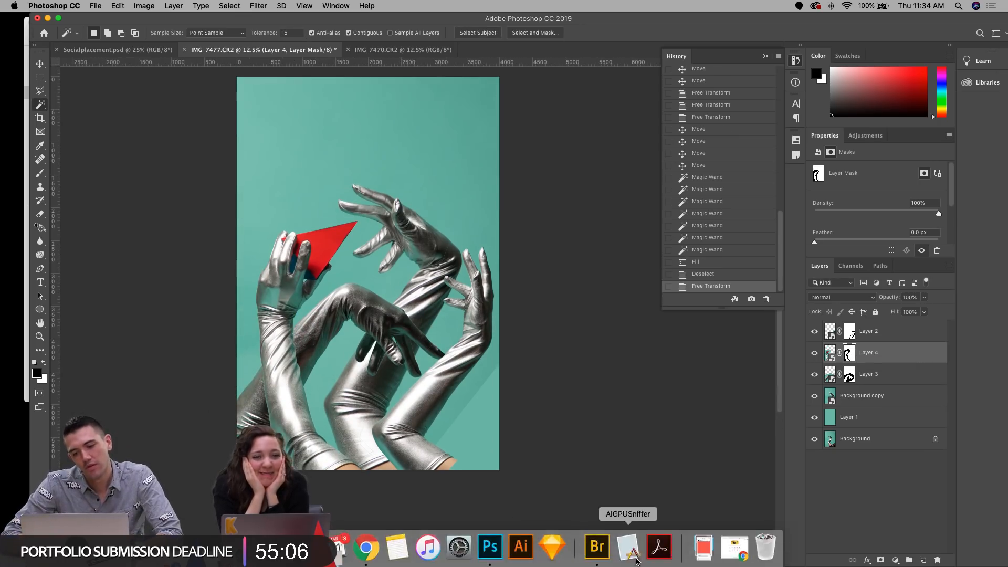
# Step: Switch to Adobe Bridge and preview the glove photos IMG_7508.CR2 and IMG_7507.CR2 in the Gloves folder
pyautogui.click(591, 550)
pyautogui.scroll(-8, 456, 245)
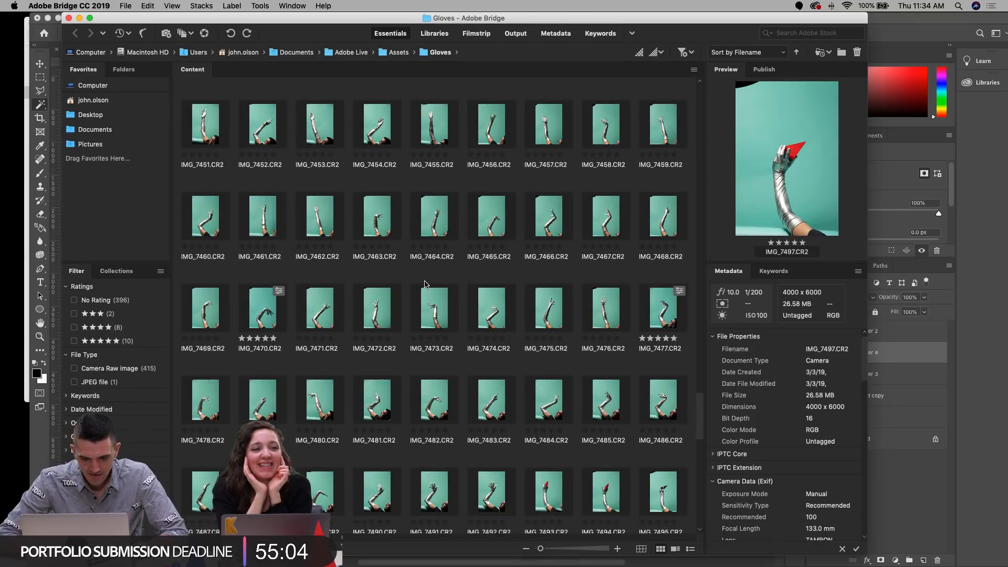
pyautogui.click(381, 403)
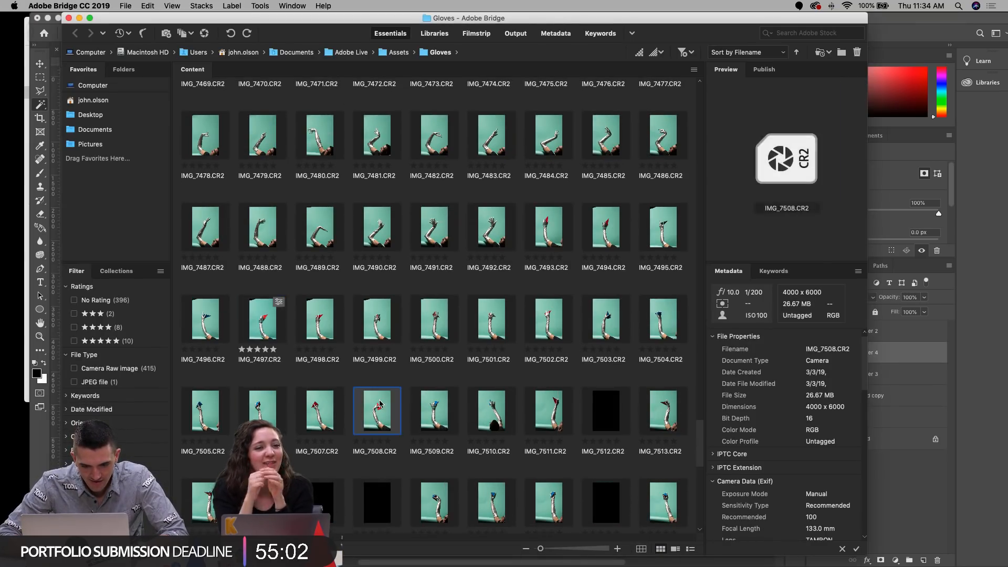
pyautogui.press('space')
pyautogui.press('space')
pyautogui.press('Right')
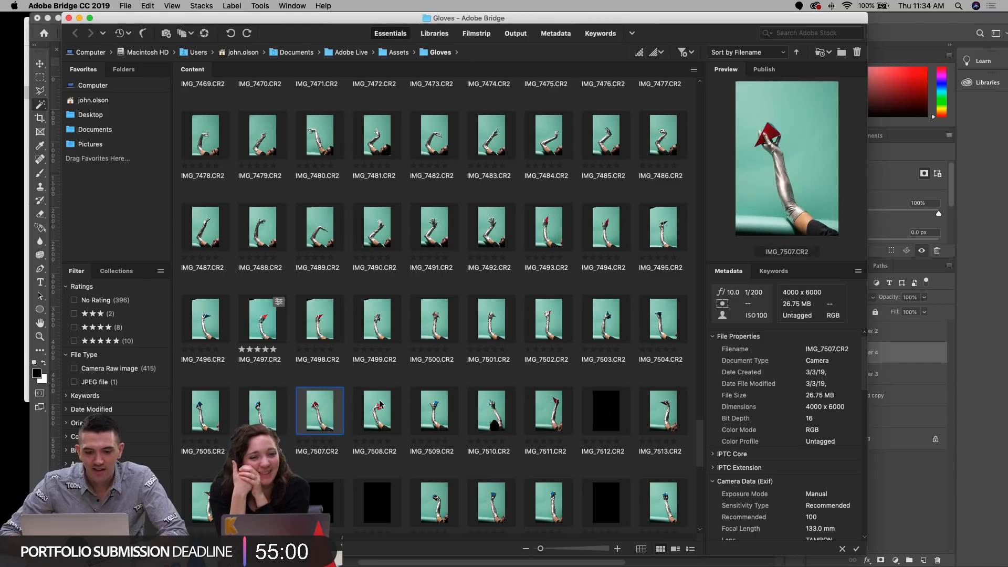
# Step: Examine the neighbouring photos of the gloved arm holding coloured shapes at full screen, from IMG_7507.CR2 back to IMG_7493.CR2
pyautogui.press('space')
pyautogui.press('Right')
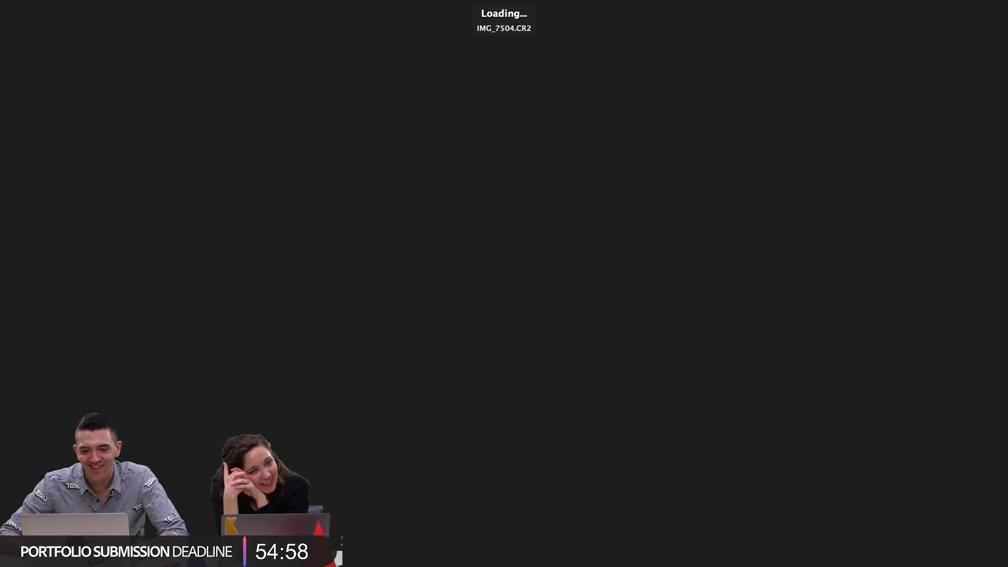
pyautogui.press('Right')
pyautogui.press('Right')
pyautogui.press('Right')
pyautogui.press('Right')
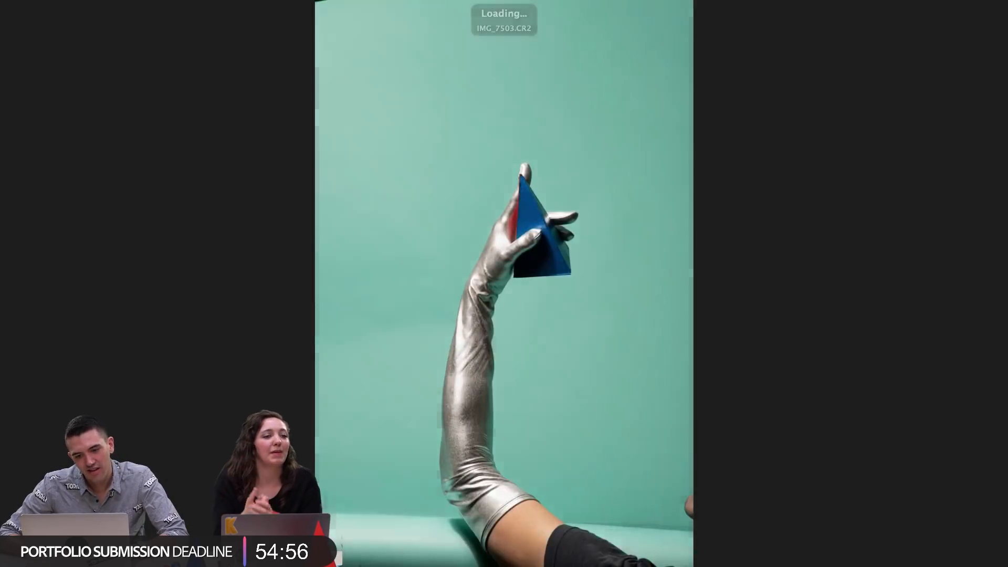
pyautogui.press('Right')
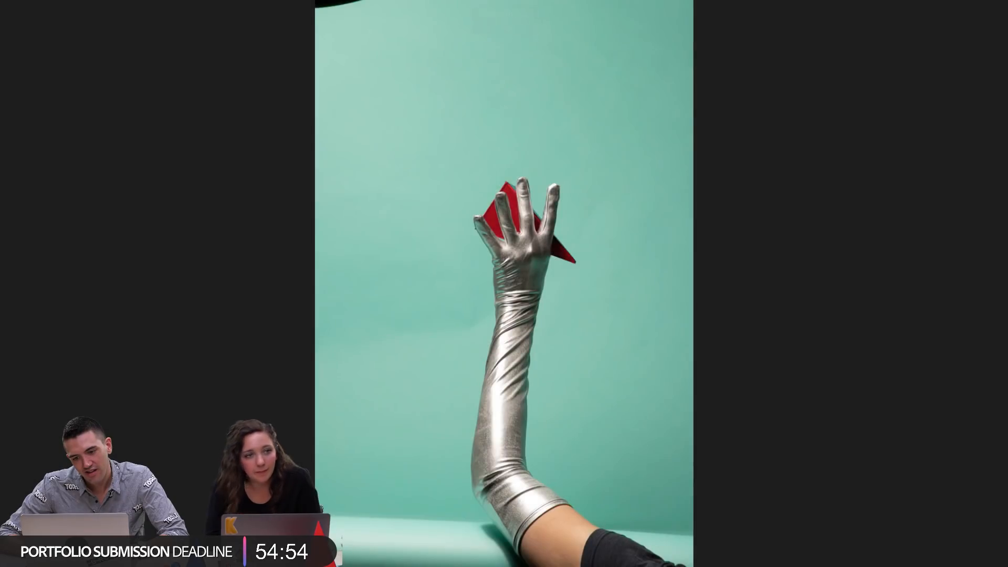
pyautogui.press('Left')
pyautogui.press('Left')
pyautogui.press('Left')
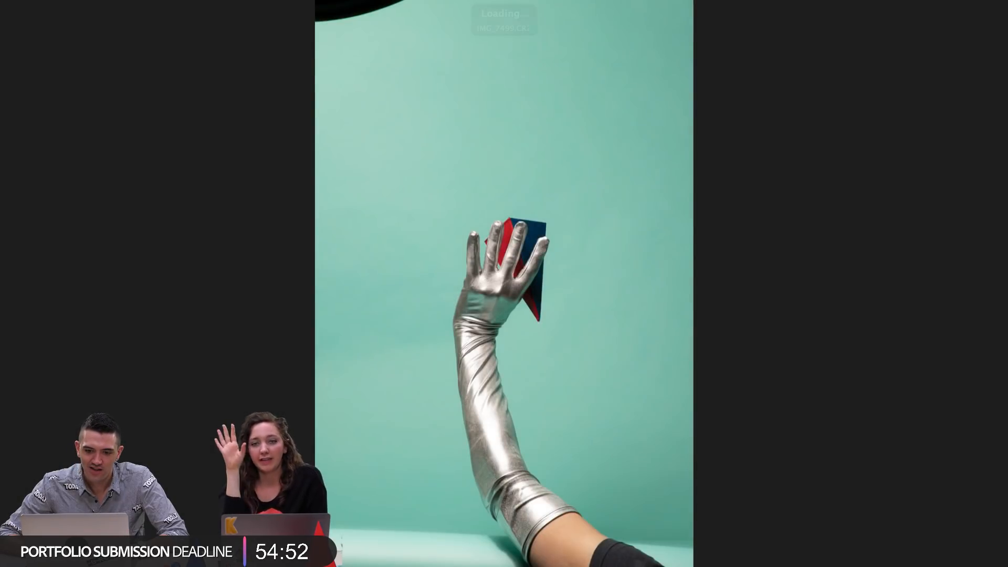
pyautogui.press('Left')
pyautogui.press('Left')
pyautogui.press('Right')
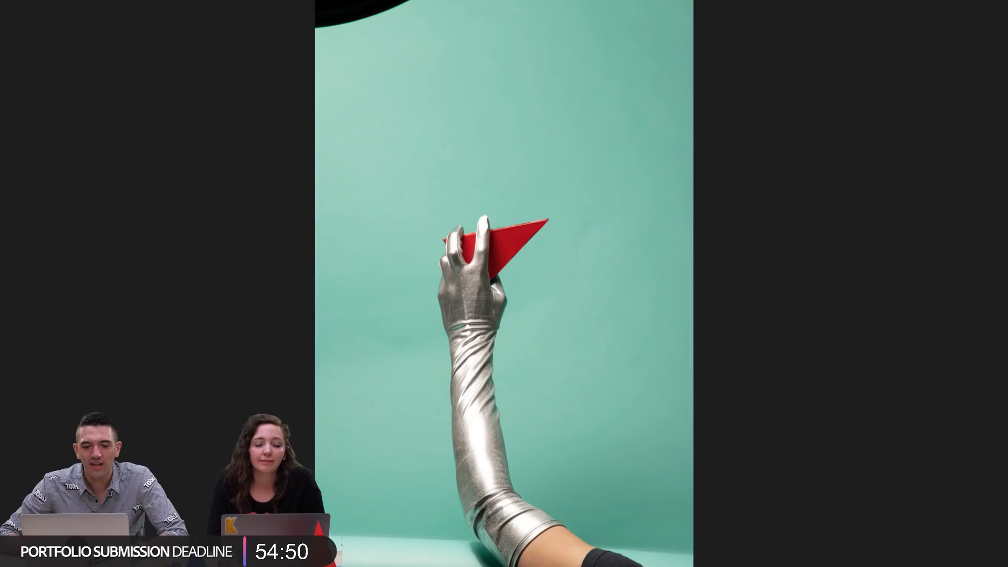
pyautogui.press('Left')
pyautogui.press('Left')
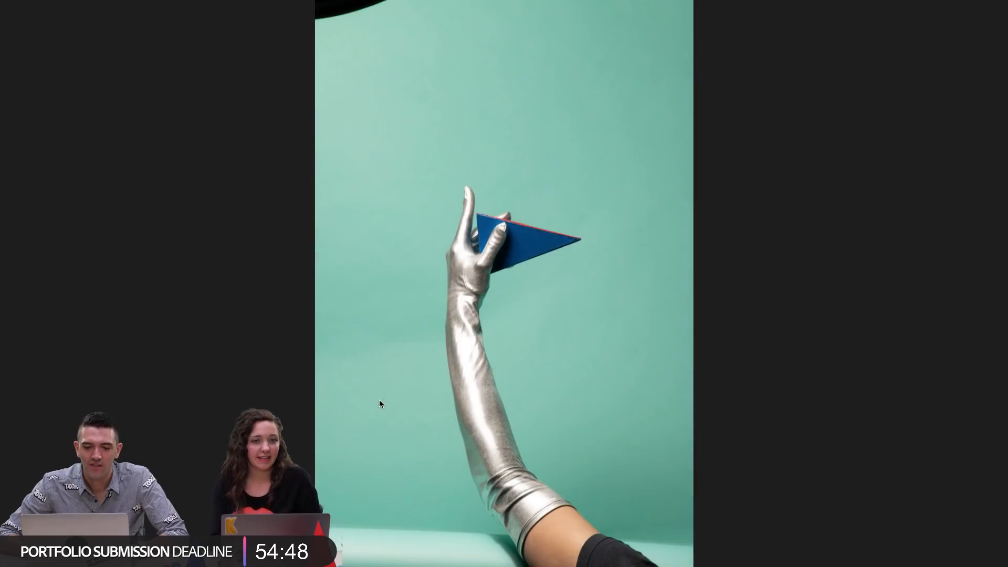
pyautogui.press('Left')
pyautogui.press('Left')
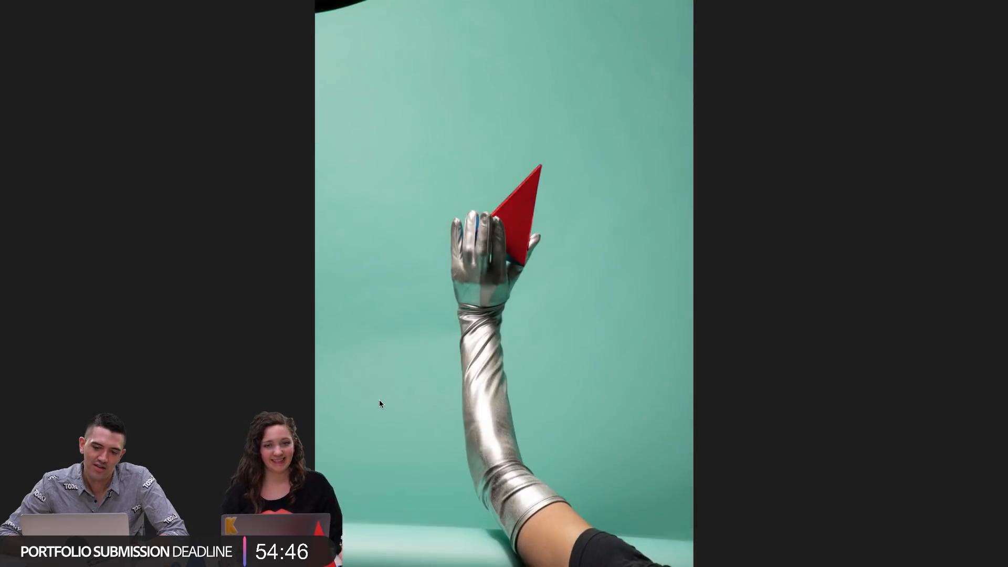
pyautogui.press('Left')
pyautogui.press('Left')
pyautogui.press('Right')
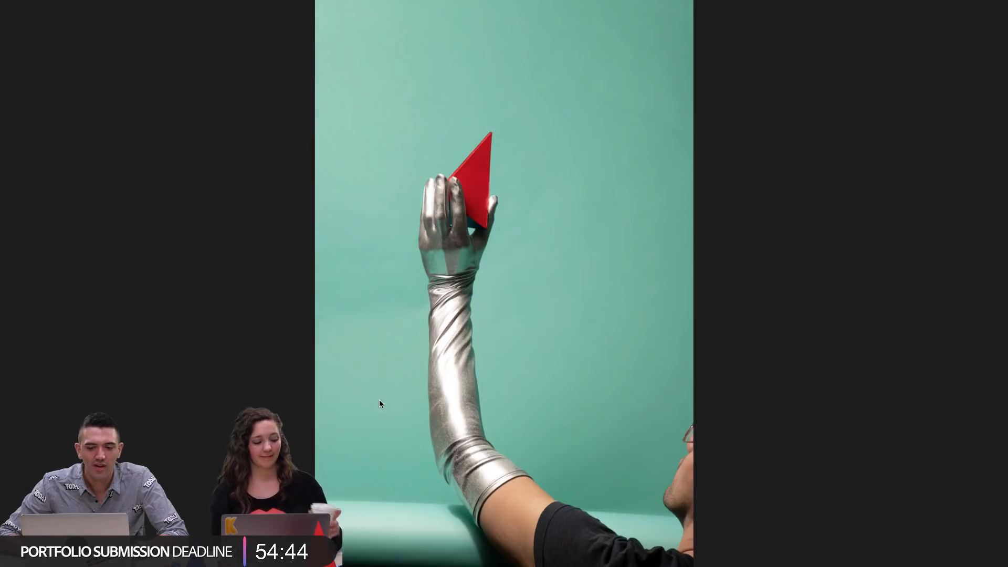
pyautogui.press('space')
# Step: Browse the geometric-shape photos in the Gloves folder, previewing IMG_7347.CR2 and IMG_7345.CR2, and select IMG_7365.CR2
pyautogui.scroll(15, 480, 294)
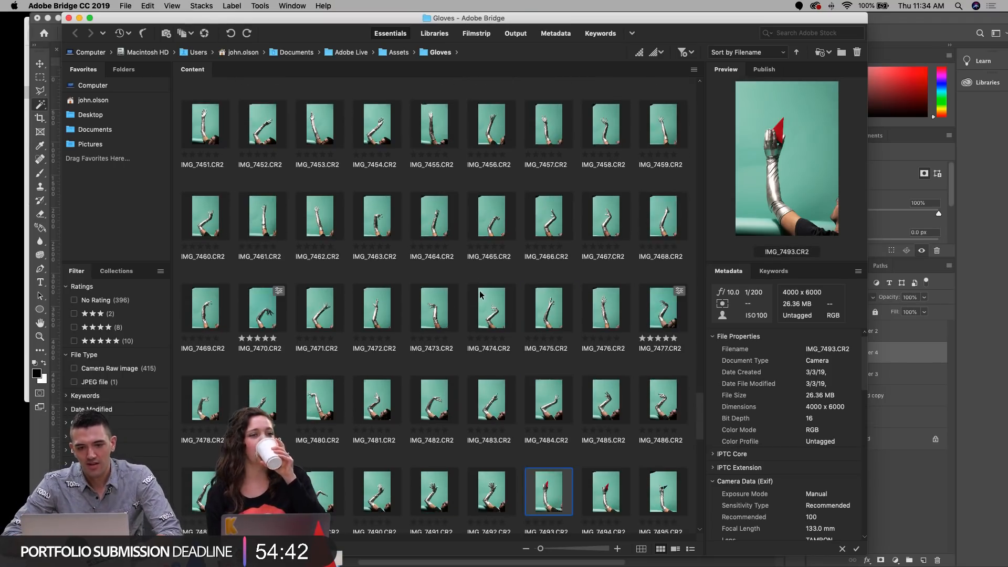
pyautogui.click(443, 278)
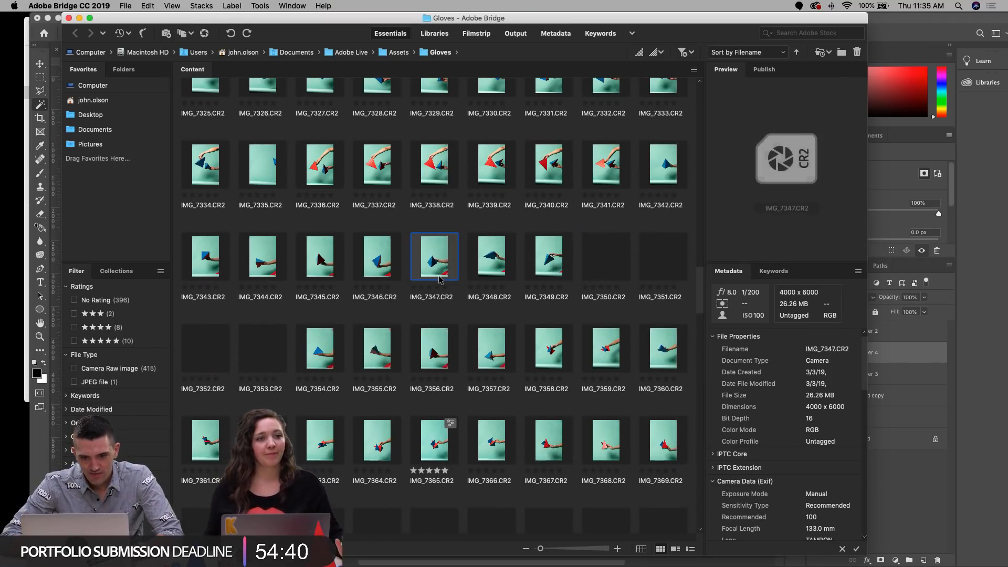
pyautogui.click(309, 268)
pyautogui.scroll(-2, 309, 268)
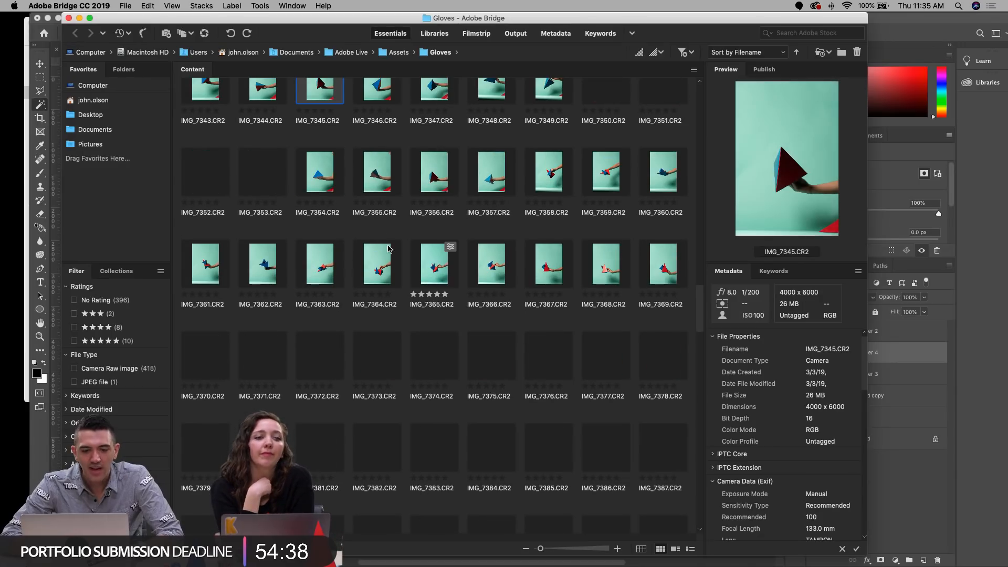
pyautogui.click(424, 265)
# Step: Switch back to Photoshop and move the red-triangle arm on Layer 4 slightly right and down
pyautogui.click(530, 548)
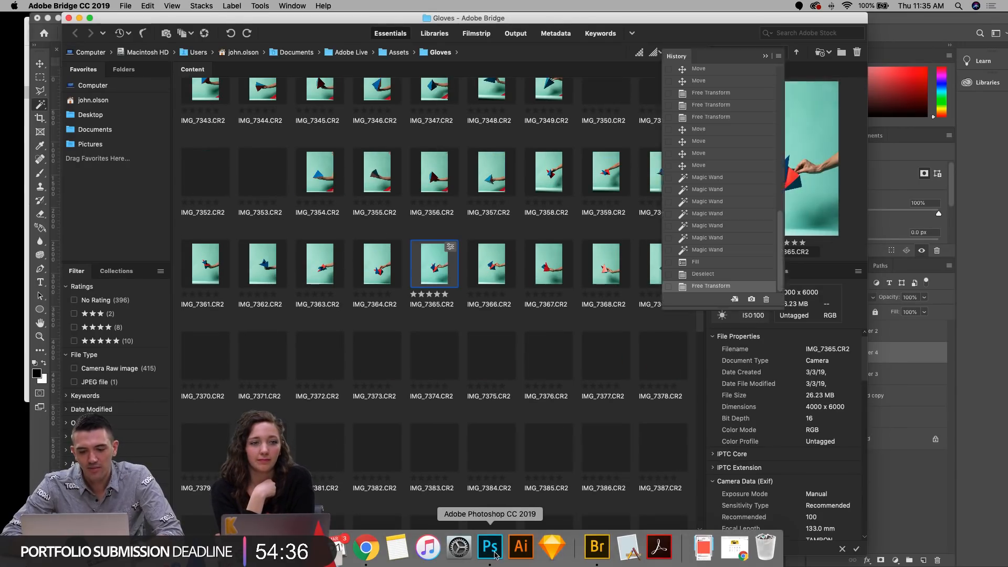
pyautogui.click(39, 64)
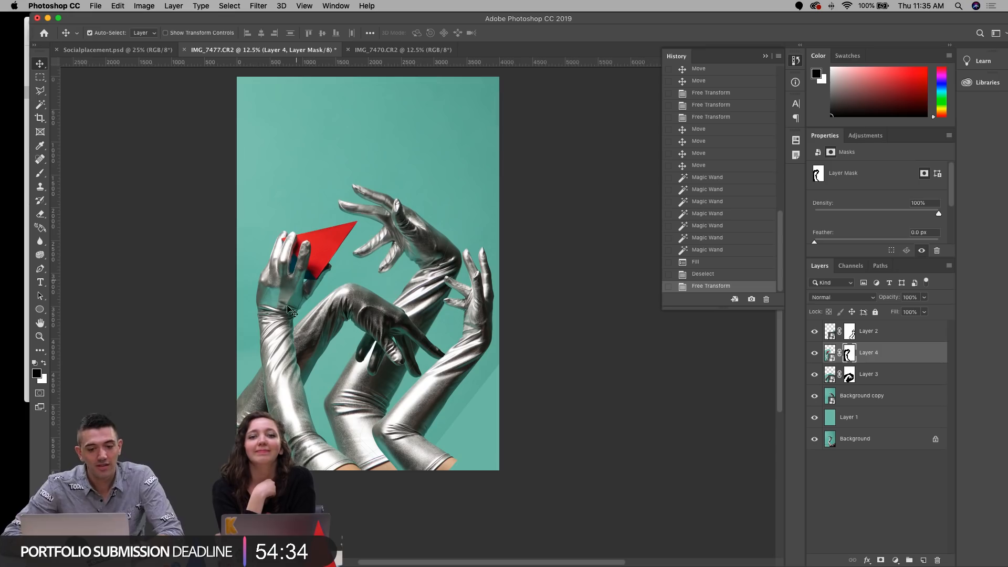
pyautogui.moveTo(283, 306)
pyautogui.mouseDown()
pyautogui.moveTo(291, 282)
pyautogui.moveTo(293, 319)
pyautogui.mouseUp()
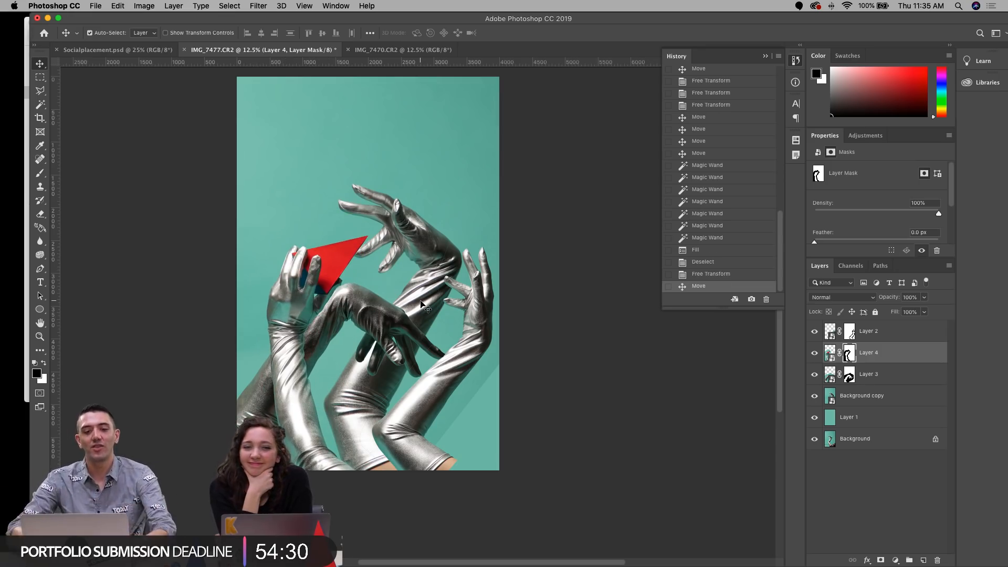
# Step: Open IMG_7365.CR2 from Bridge through Camera Raw with the Daylight white balance
pyautogui.moveTo(459, 549)
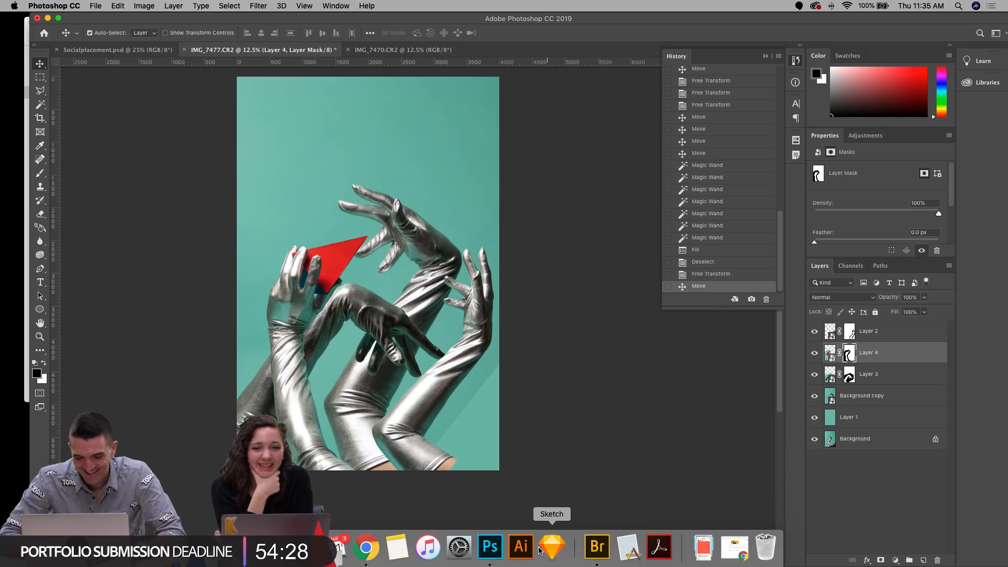
pyautogui.click(597, 547)
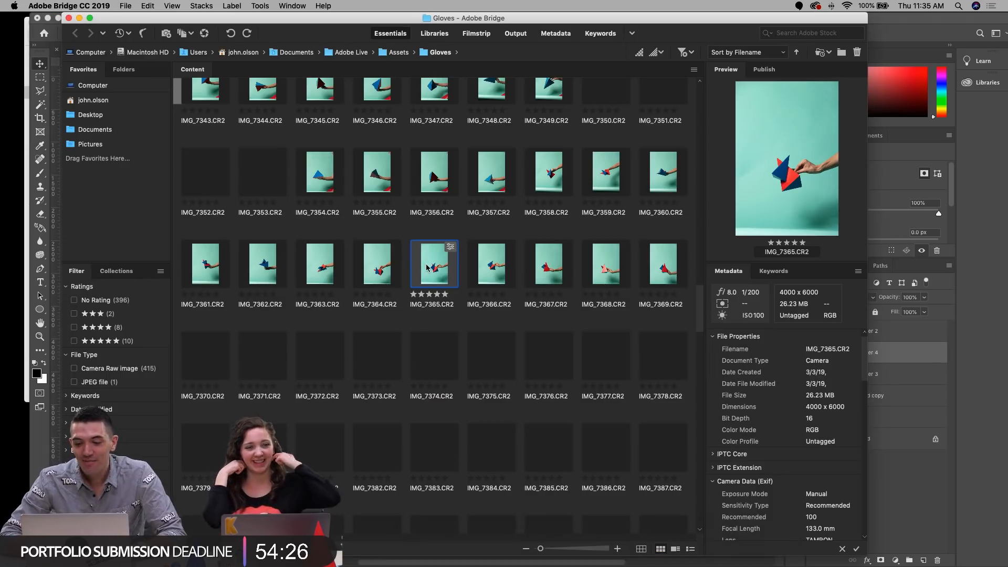
pyautogui.doubleClick(427, 267)
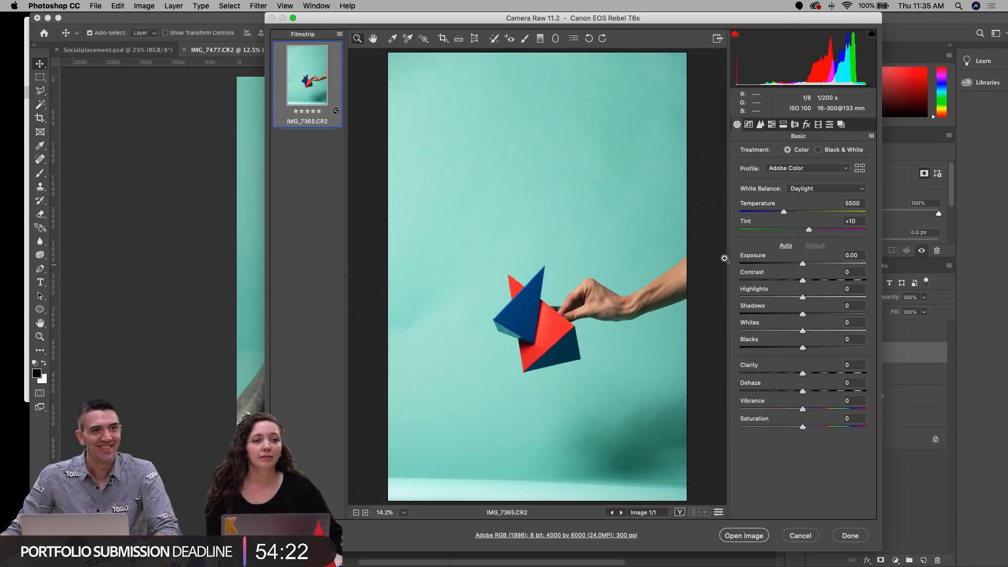
pyautogui.click(806, 189)
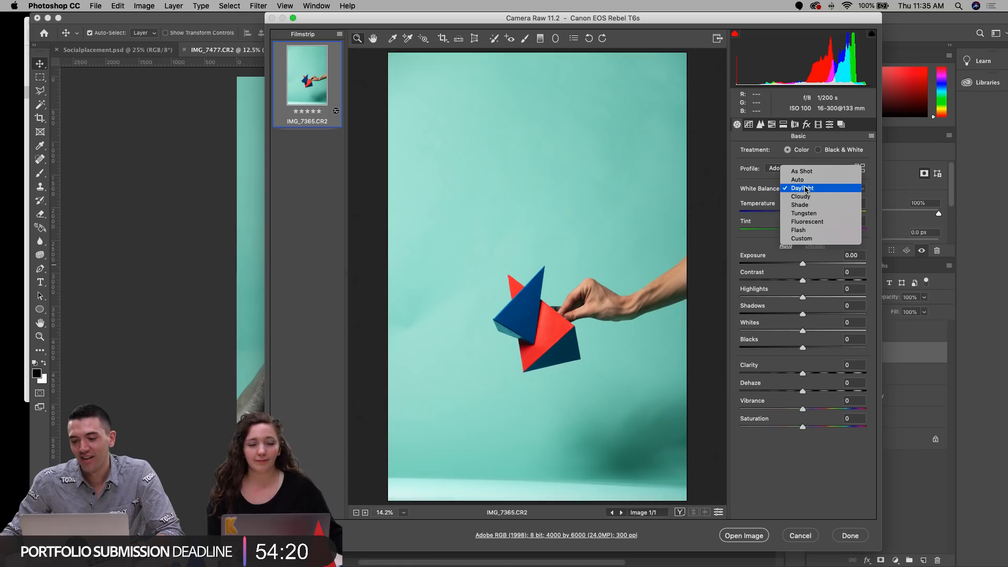
pyautogui.click(806, 189)
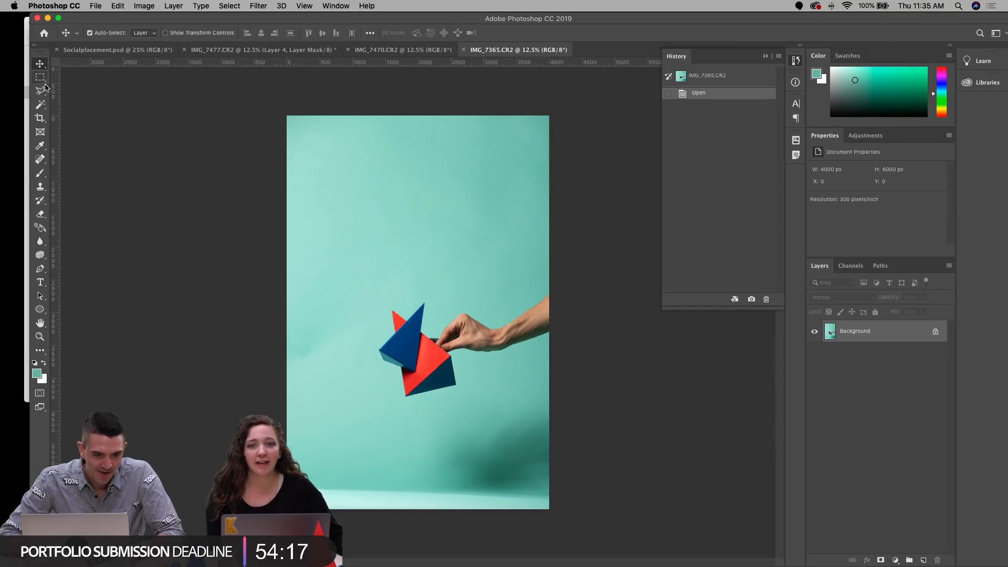
# Step: Outline the red and blue geometric object loosely with the Polygonal Lasso, leaving out most of the hand
pyautogui.click(41, 91)
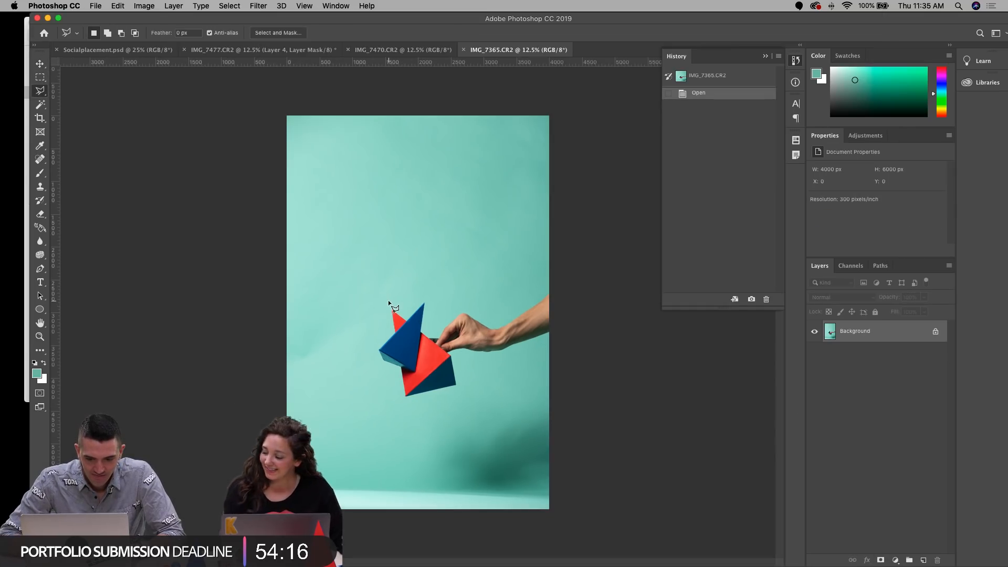
pyautogui.click(427, 298)
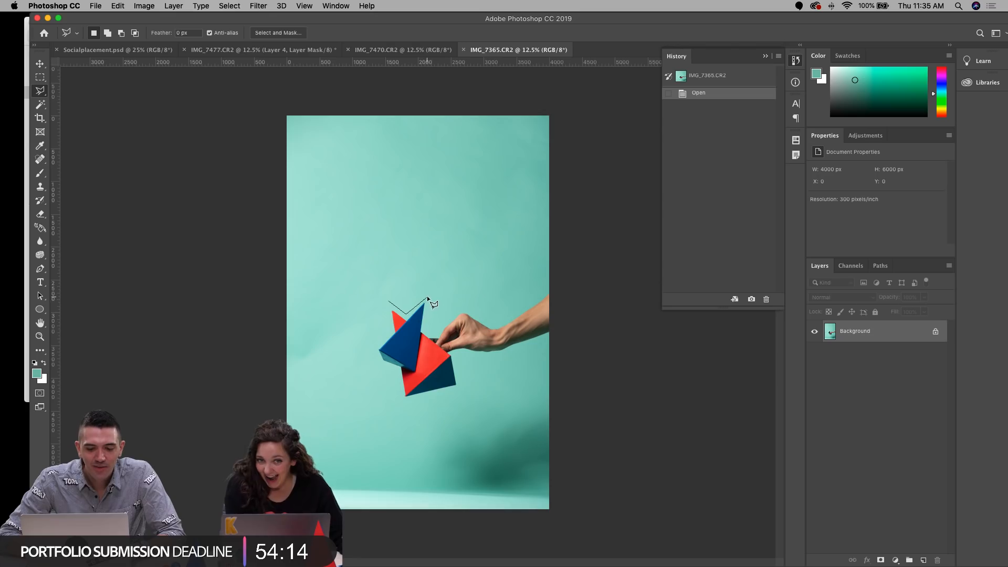
pyautogui.click(427, 334)
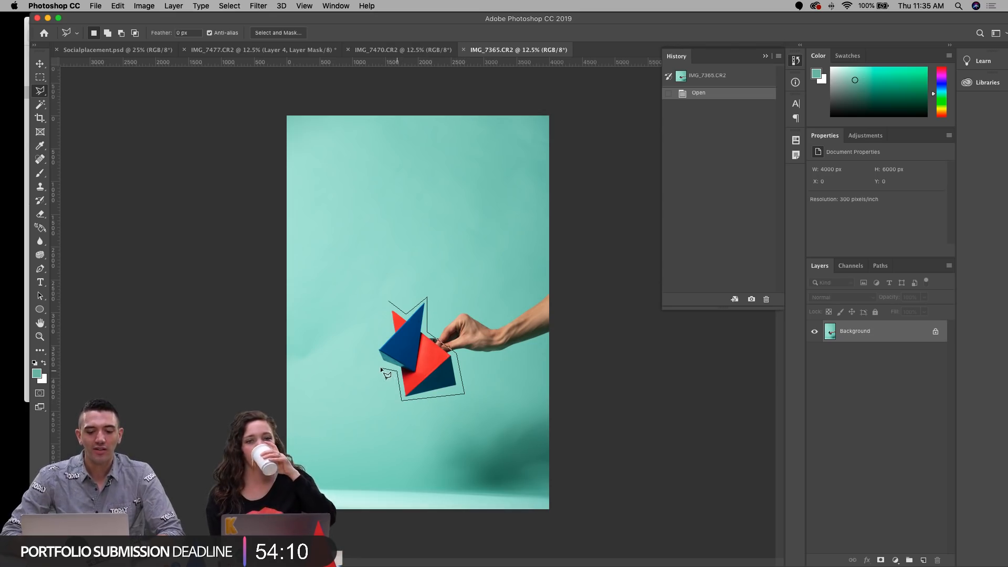
pyautogui.doubleClick(386, 332)
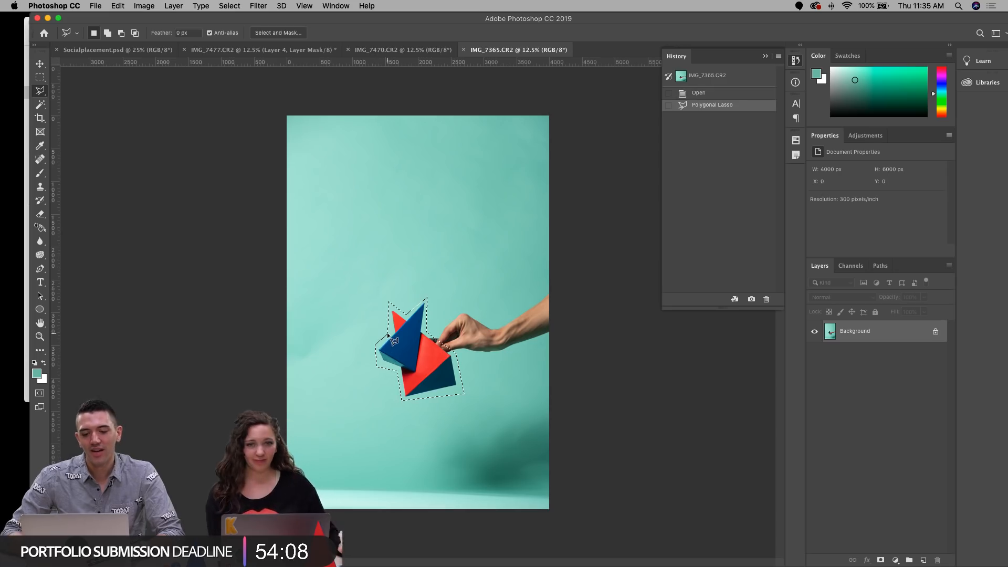
# Step: Clear the selection and close IMG_7365.CR2 without saving
pyautogui.press('super+d')
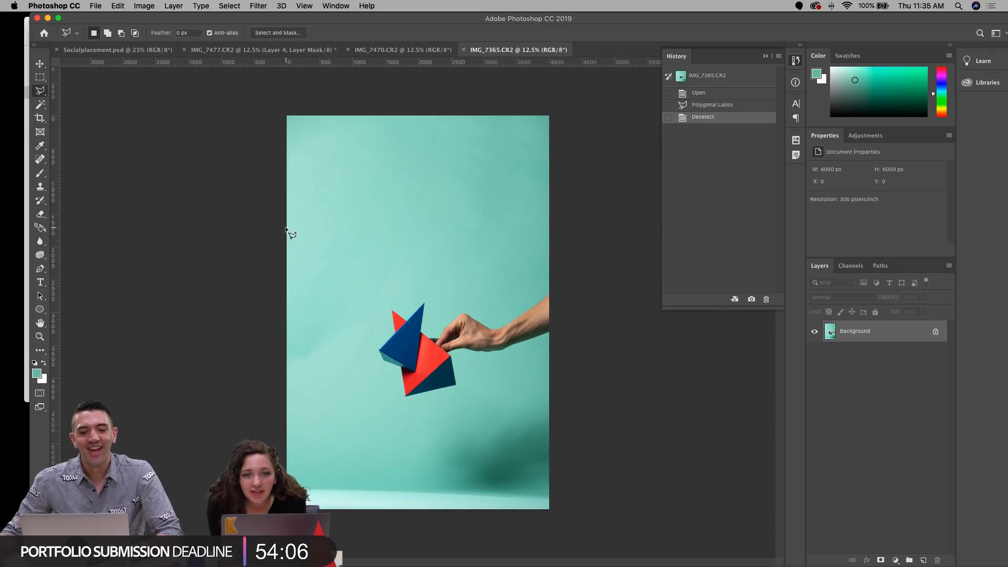
pyautogui.press('super+w')
pyautogui.click(467, 197)
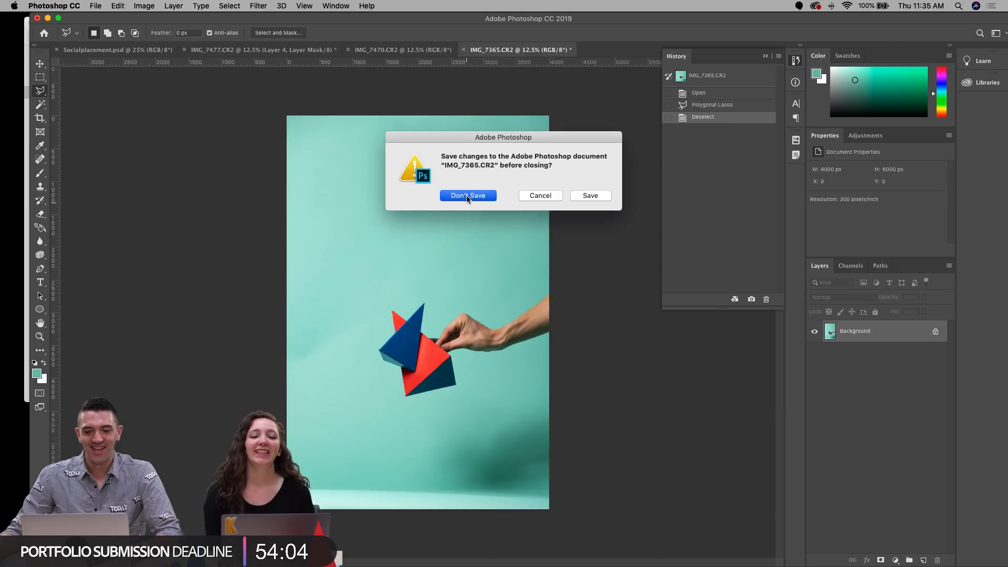
# Step: Paste the copied red and blue object above the raised gloved hand and convert Layer 5 to a smart object
pyautogui.press('super+v')
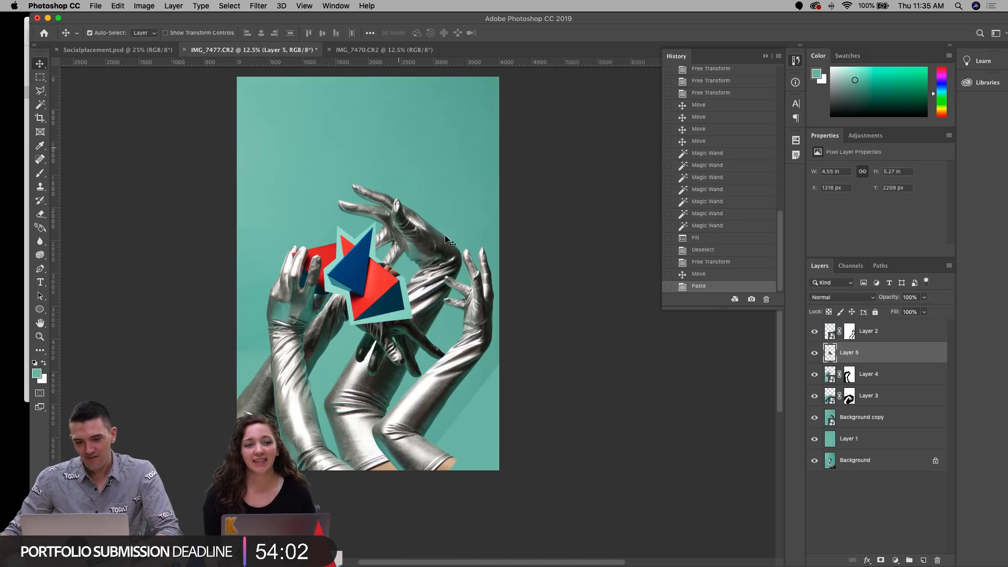
pyautogui.press('super+t')
pyautogui.moveTo(362, 276); pyautogui.dragTo(418, 164)
pyautogui.press('Return')
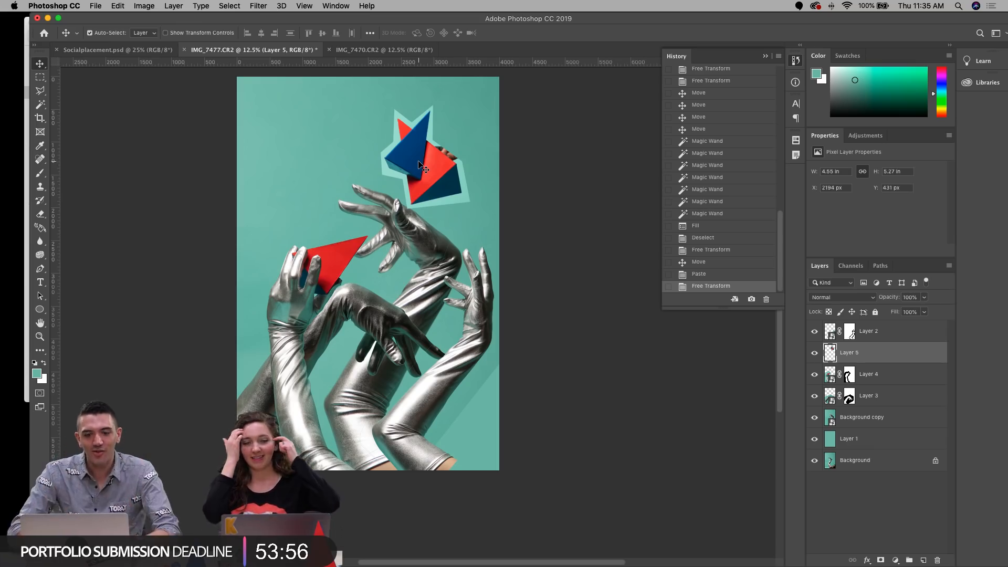
pyautogui.rightClick(863, 357)
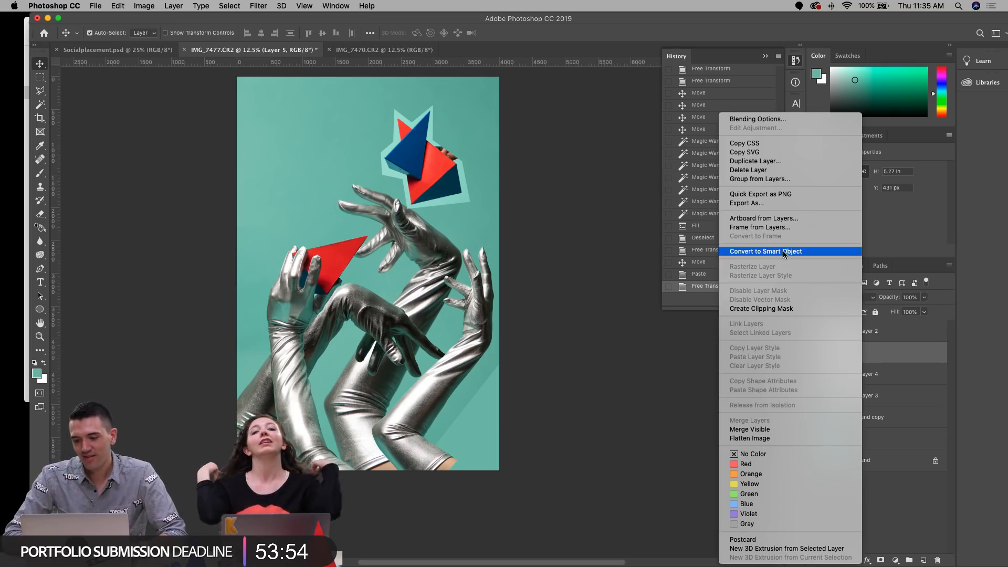
pyautogui.click(819, 253)
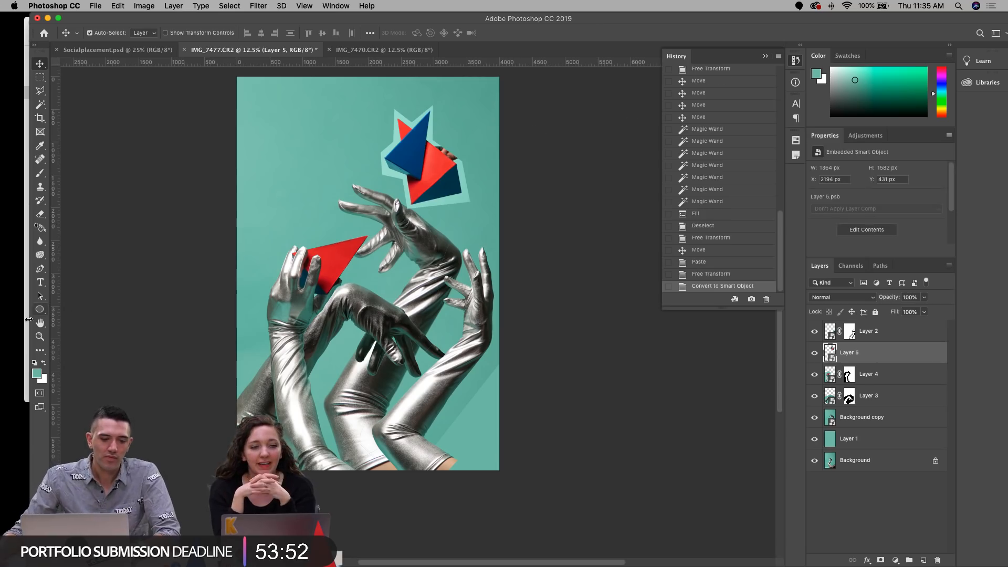
# Step: Outline the leftover fingers and pale backdrop beside the red and dark blue faces of the object with the Polygonal Lasso
pyautogui.click(40, 336)
pyautogui.click(457, 141)
pyautogui.click(458, 140)
pyautogui.click(458, 141)
pyautogui.click(349, 159)
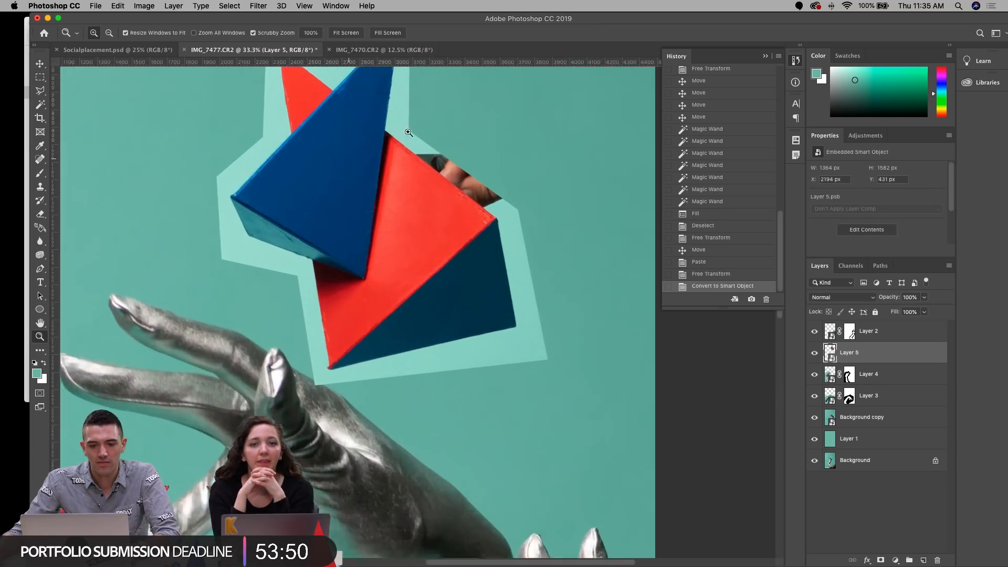
pyautogui.click(408, 133)
pyautogui.click(41, 90)
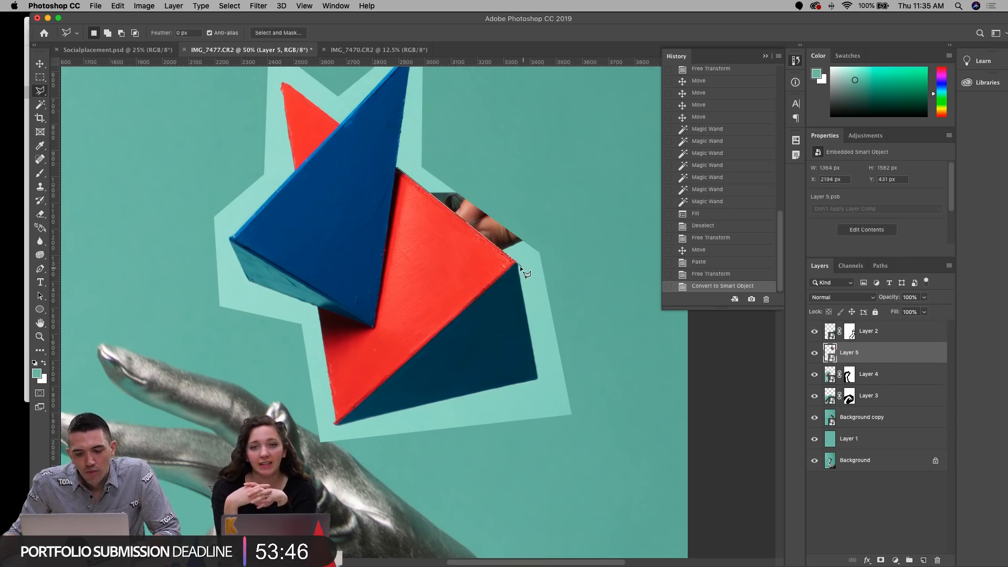
pyautogui.click(548, 442)
pyautogui.click(607, 429)
pyautogui.click(580, 181)
pyautogui.doubleClick(488, 123)
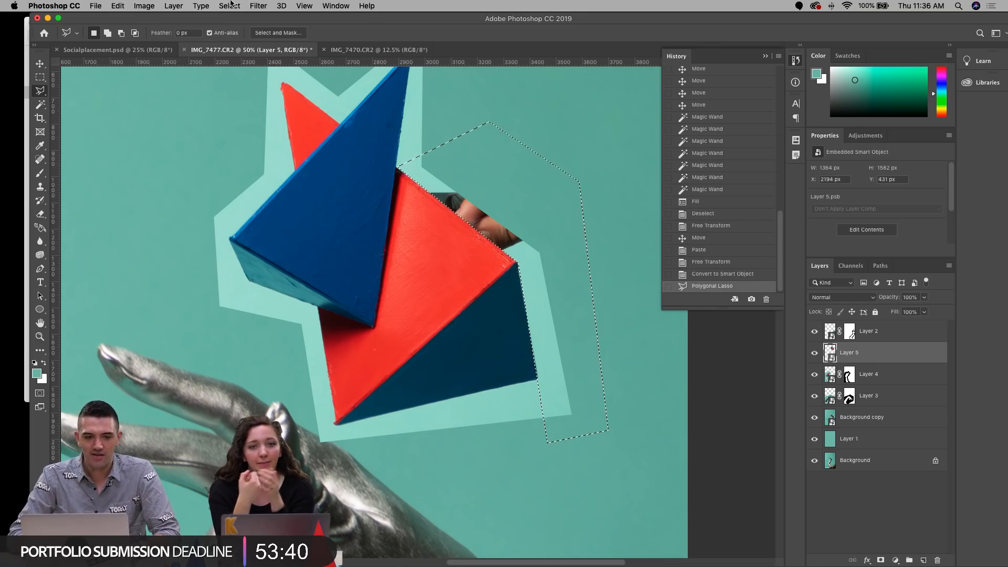
# Step: Extend the selection along the blue spike and the red tip to include the pale backdrop around the object's top
pyautogui.scroll(3, 527, 253)
pyautogui.keyDown('shift'); pyautogui.click(503, 251); pyautogui.keyUp('shift')
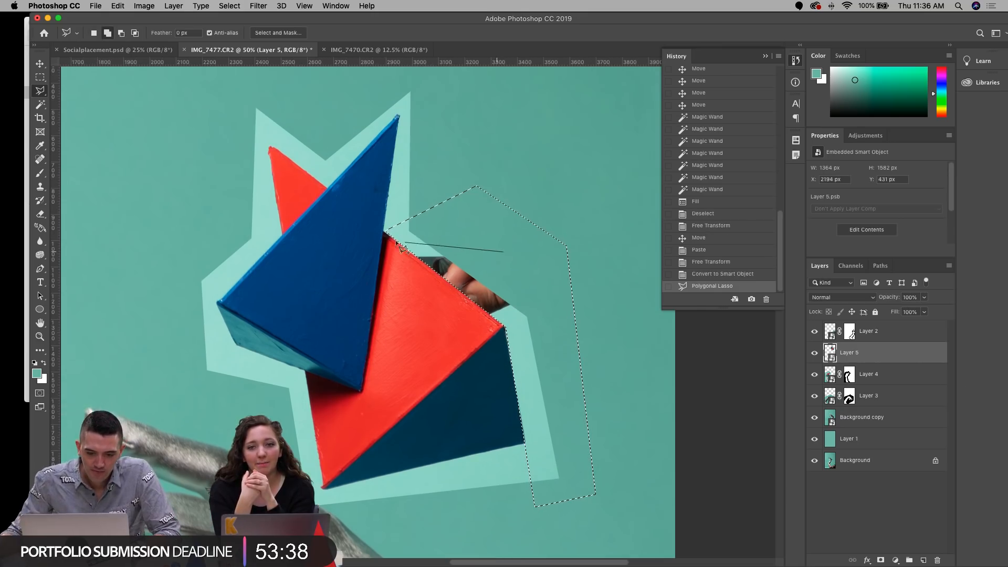
pyautogui.click(398, 116)
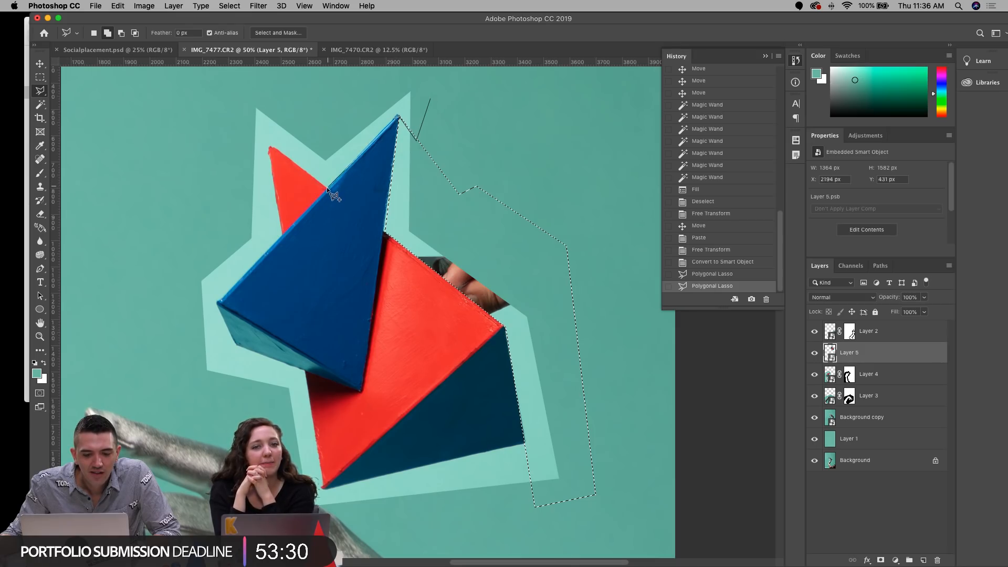
pyautogui.click(262, 139)
pyautogui.click(226, 93)
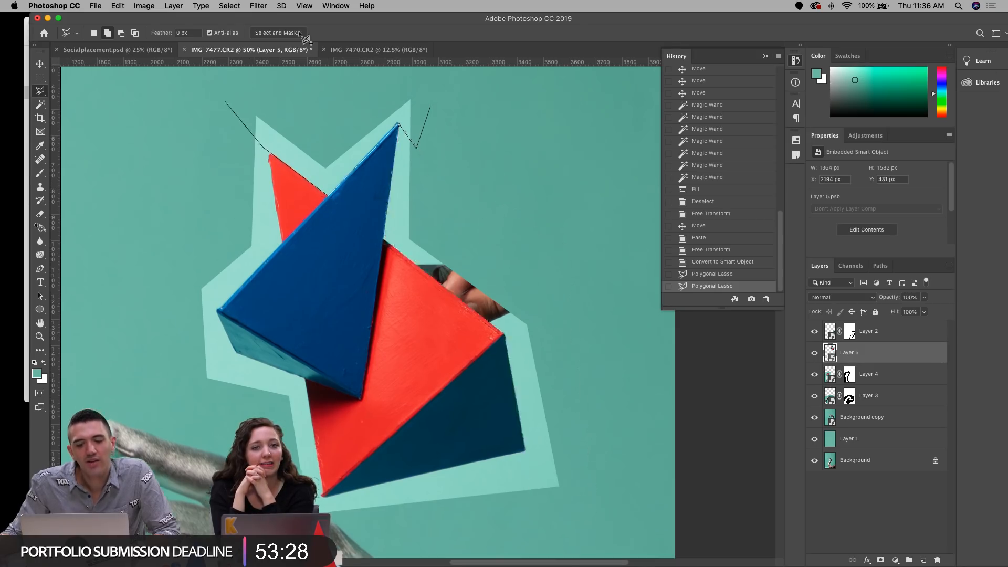
pyautogui.click(348, 81)
pyautogui.doubleClick(482, 111)
# Step: Add a reveal-all mask to Layer 5, fill the selected area with black to hide it, and deselect
pyautogui.click(194, 4)
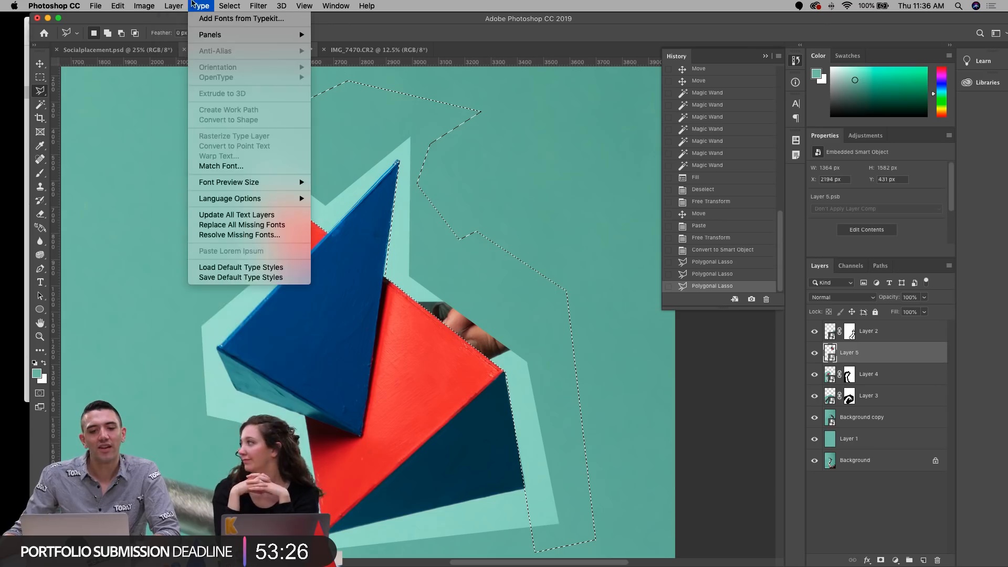
pyautogui.moveTo(173, 5)
pyautogui.moveTo(236, 174)
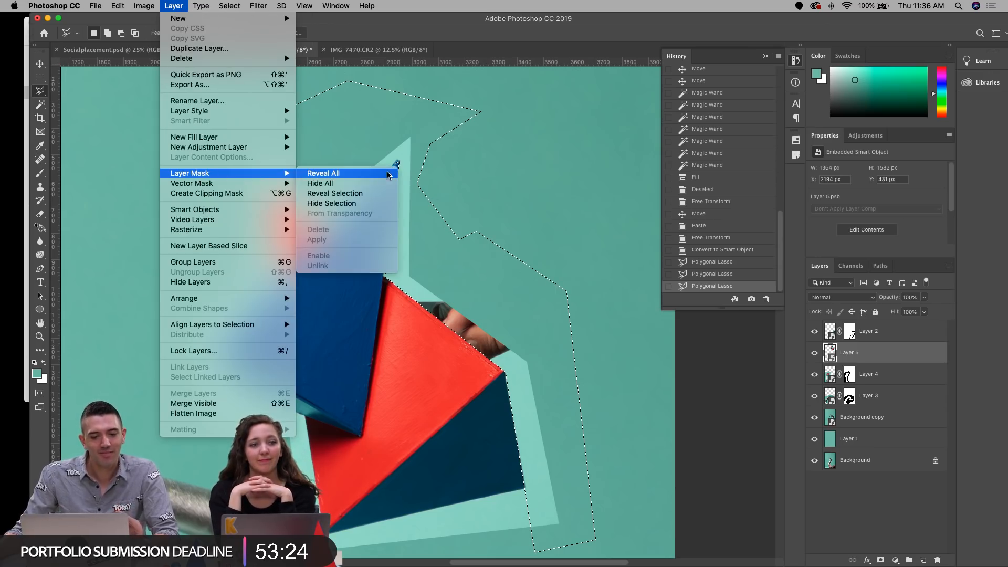
pyautogui.click(376, 173)
pyautogui.hotkey('alt', 'BackSpace')
pyautogui.press('super+d')
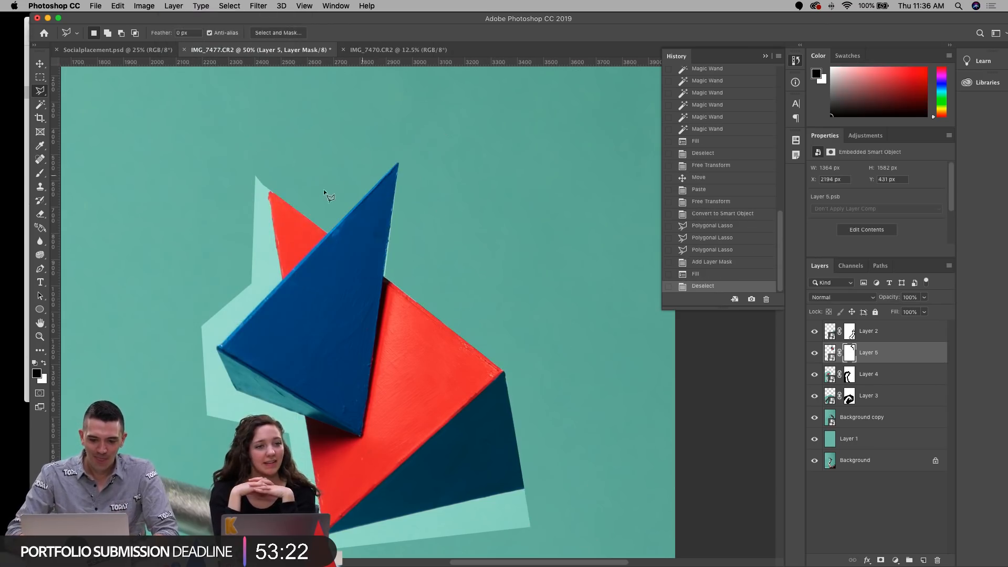
# Step: Select the pale fringe along the object's left side with the Polygonal Lasso and hide it on Layer 5's mask
pyautogui.scroll(-2, 322, 192)
pyautogui.hscroll(-1, 322, 191)
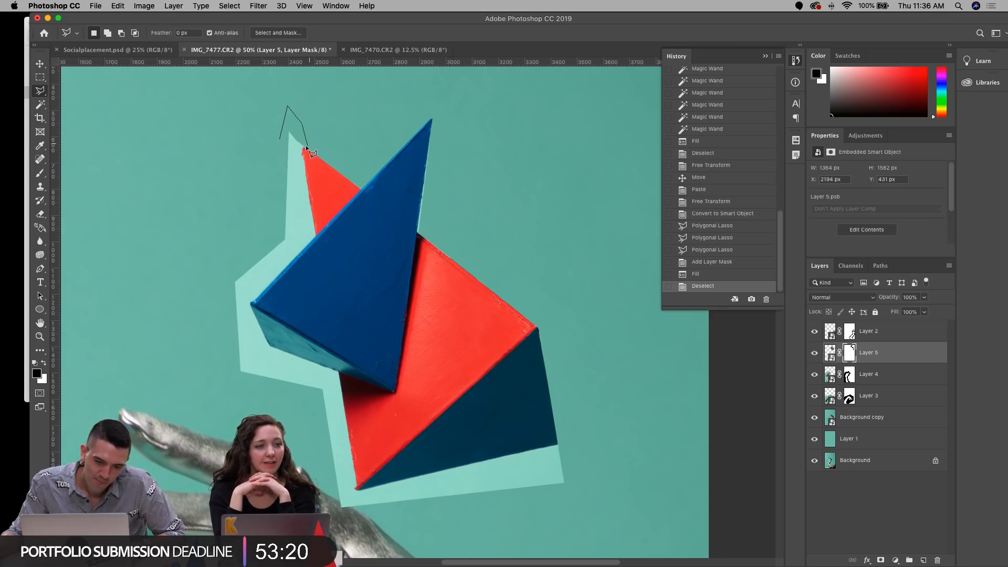
pyautogui.click(316, 232)
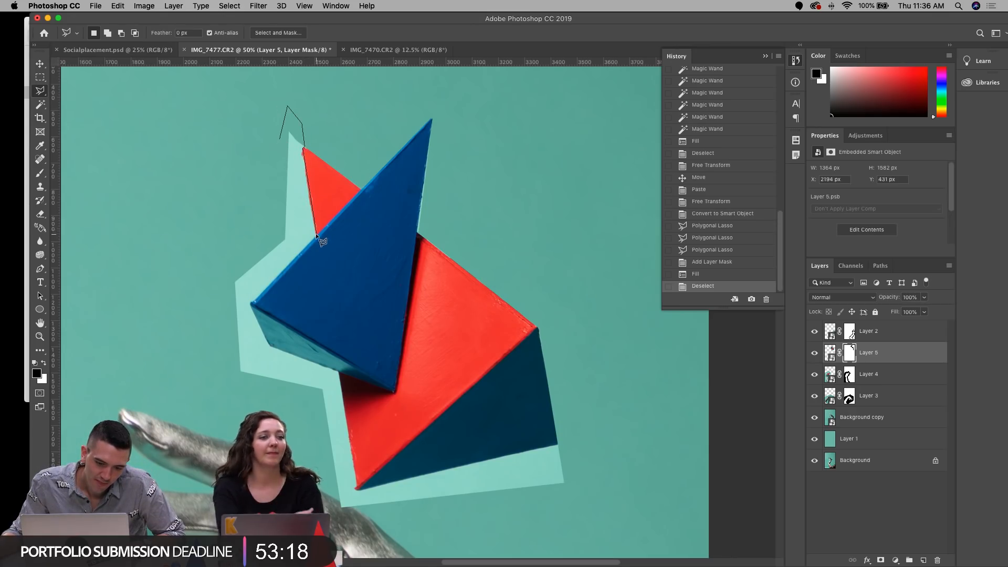
pyautogui.click(251, 304)
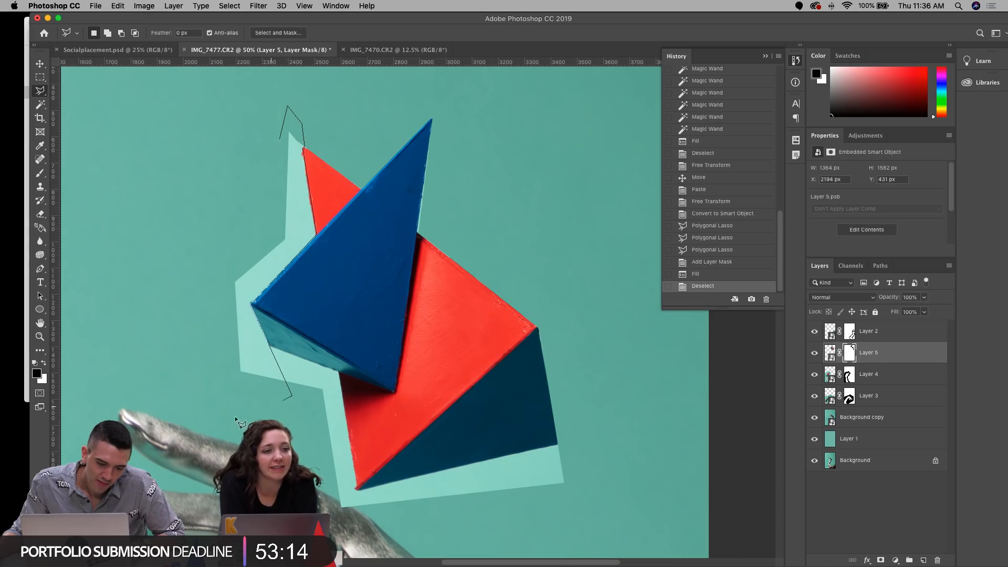
pyautogui.doubleClick(158, 198)
pyautogui.hotkey('alt', 'BackSpace')
pyautogui.press('super+d')
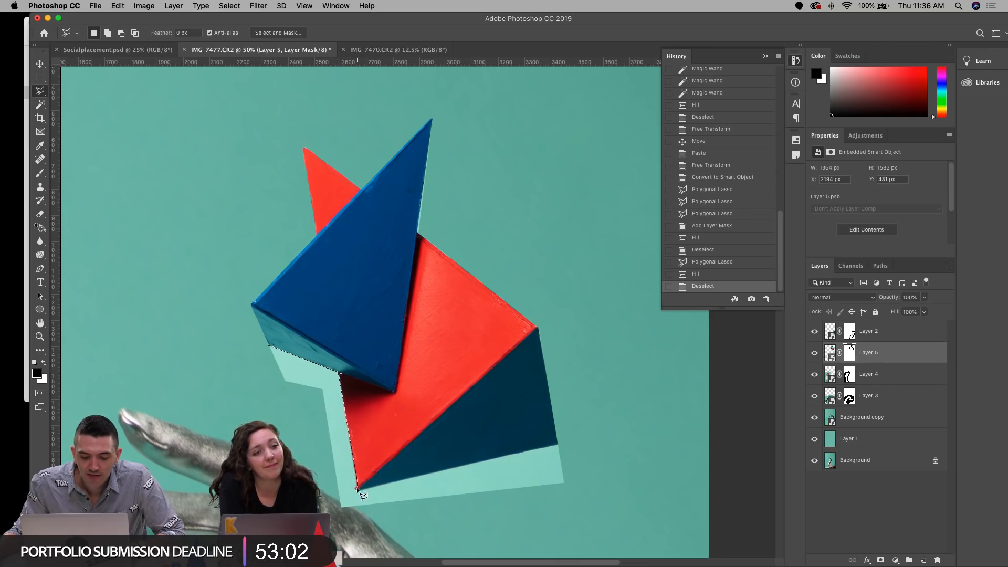
# Step: Select the pale backdrop along the object's lower edges and fill it with black on Layer 5's mask
pyautogui.click(568, 445)
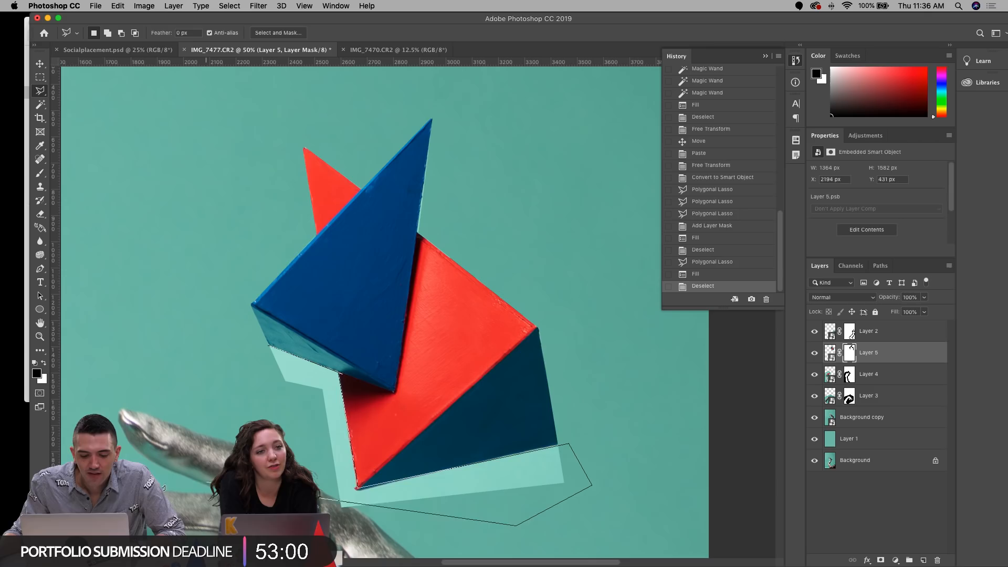
pyautogui.click(163, 454)
pyautogui.doubleClick(188, 371)
pyautogui.hotkey('alt', 'BackSpace')
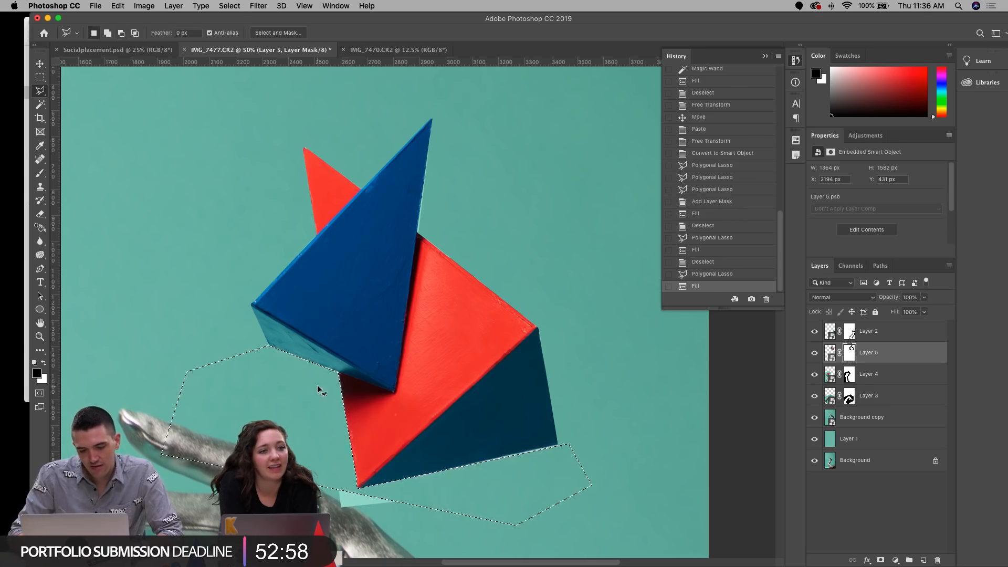
pyautogui.press('super+d')
# Step: Mask out the small leftover backdrop sliver just below the object's lowest corner, then deselect
pyautogui.scroll(-3, 308, 396)
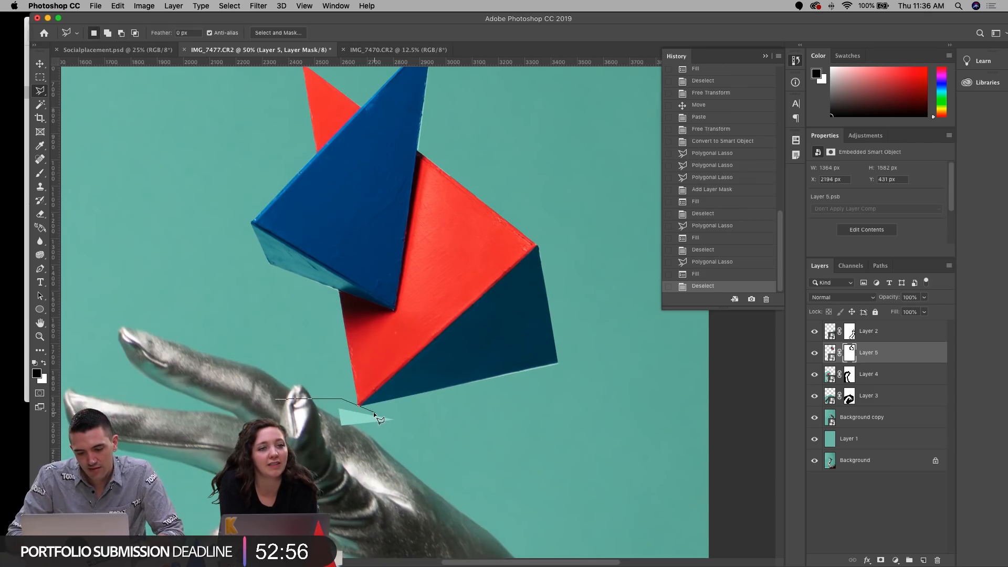
pyautogui.doubleClick(323, 450)
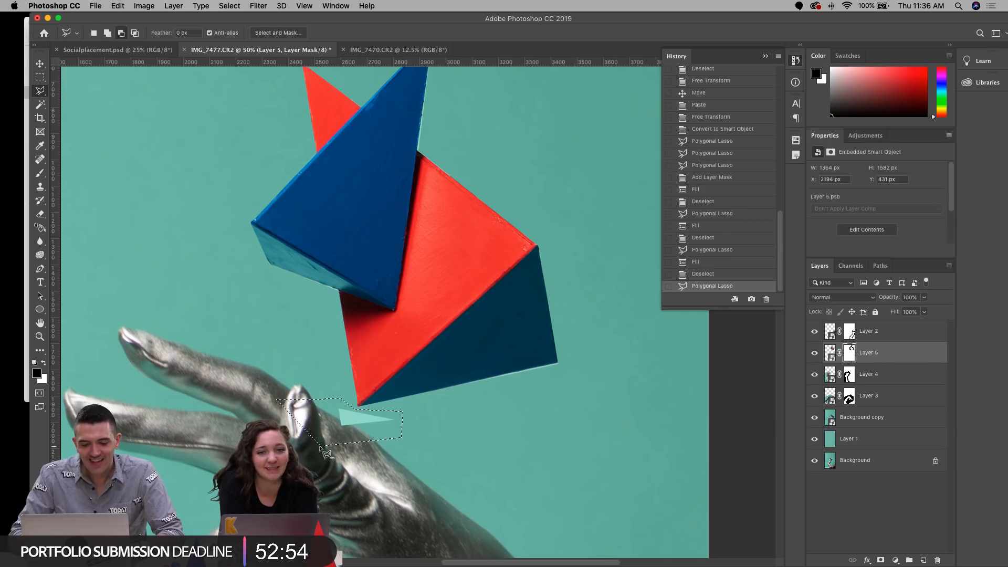
pyautogui.hotkey('alt', 'BackSpace')
pyautogui.press('super+d')
# Step: Lower the red and blue object slightly toward the raised hand and place Layer 5 directly below Layer 3
pyautogui.click(41, 336)
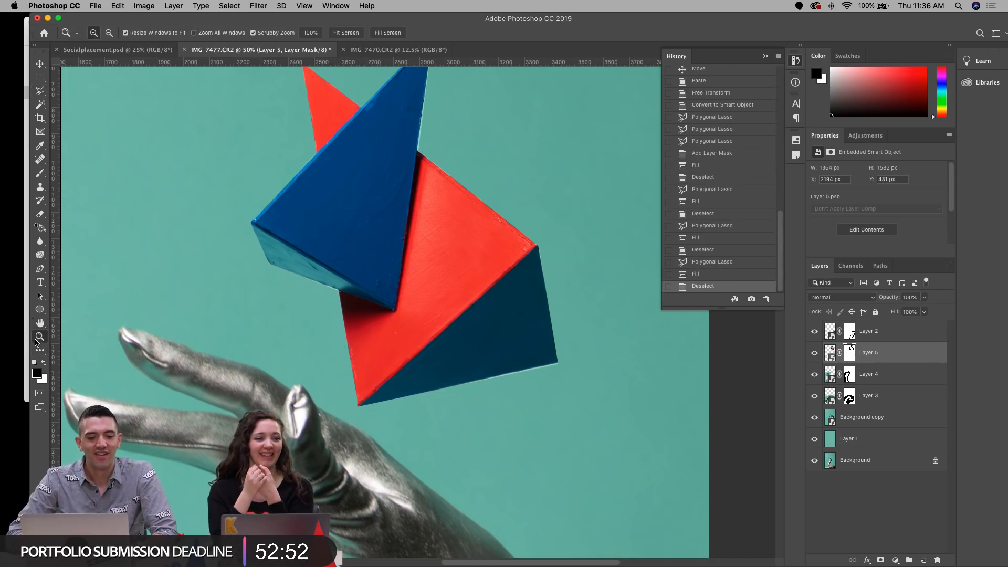
pyautogui.keyDown('alt'); pyautogui.click(331, 292); pyautogui.keyUp('alt')
pyautogui.keyDown('alt'); pyautogui.click(331, 293); pyautogui.keyUp('alt')
pyautogui.keyDown('alt'); pyautogui.click(336, 294); pyautogui.keyUp('alt')
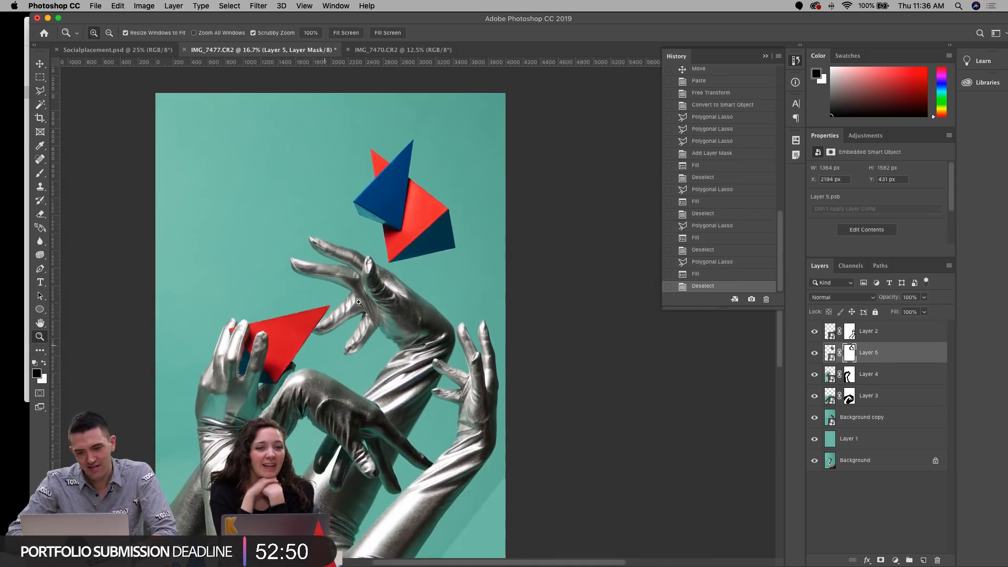
pyautogui.keyDown('alt'); pyautogui.click(360, 304); pyautogui.keyUp('alt')
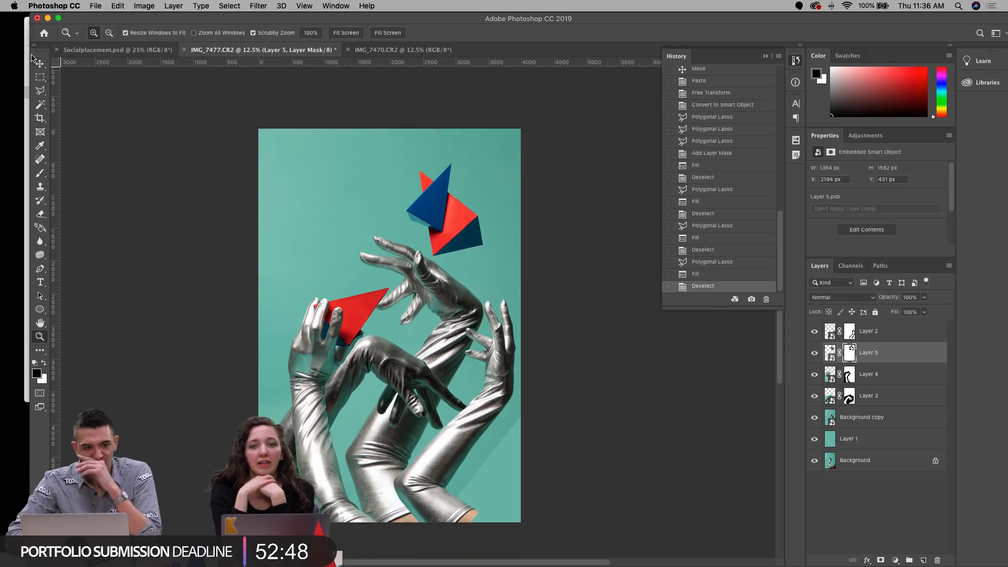
pyautogui.click(37, 62)
pyautogui.moveTo(462, 243); pyautogui.dragTo(462, 260)
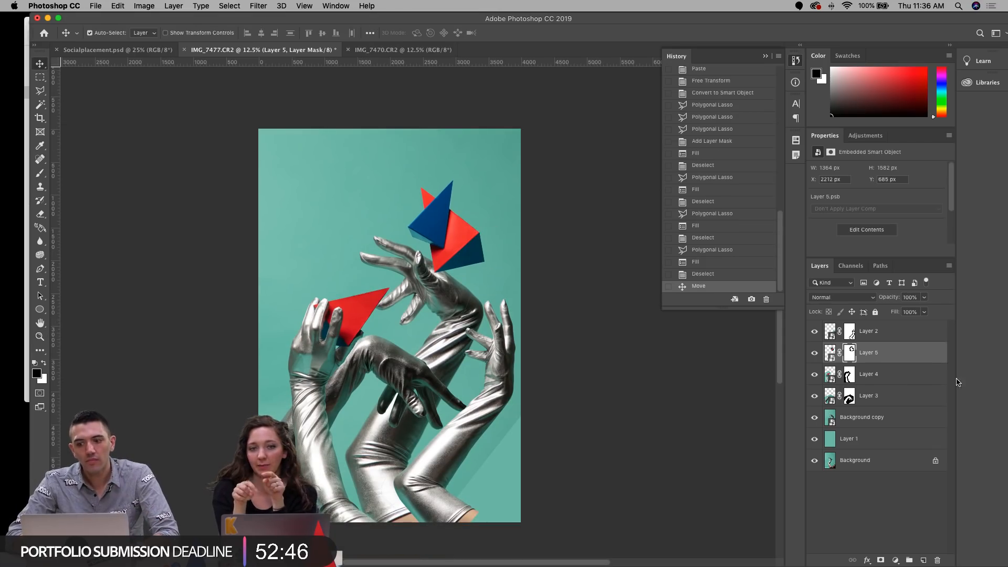
pyautogui.moveTo(905, 357); pyautogui.dragTo(890, 403)
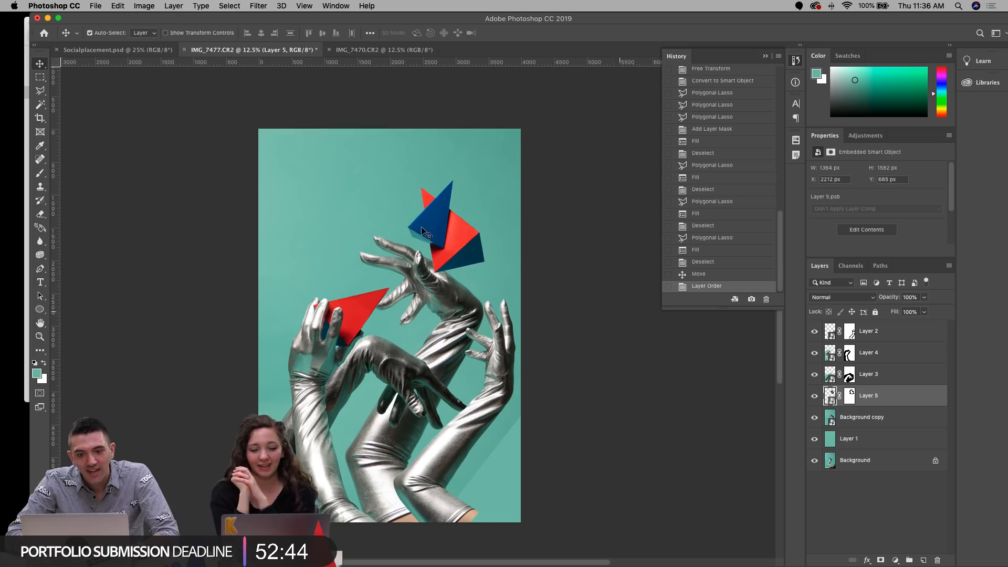
# Step: Select the teal backdrop of the Background copy layer with the Magic Wand, adding the missed area near the left edge
pyautogui.click(413, 275)
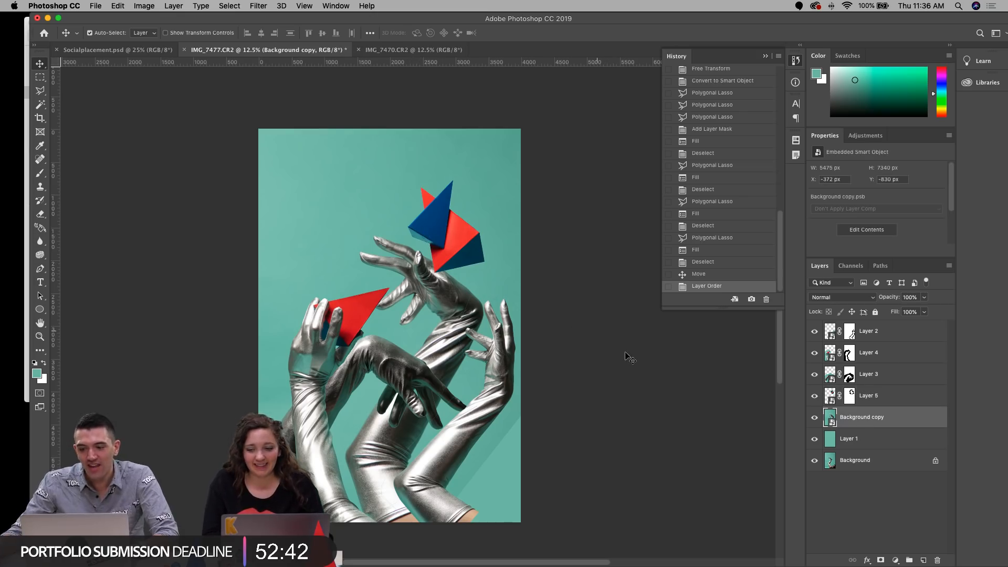
pyautogui.click(42, 104)
pyautogui.click(391, 231)
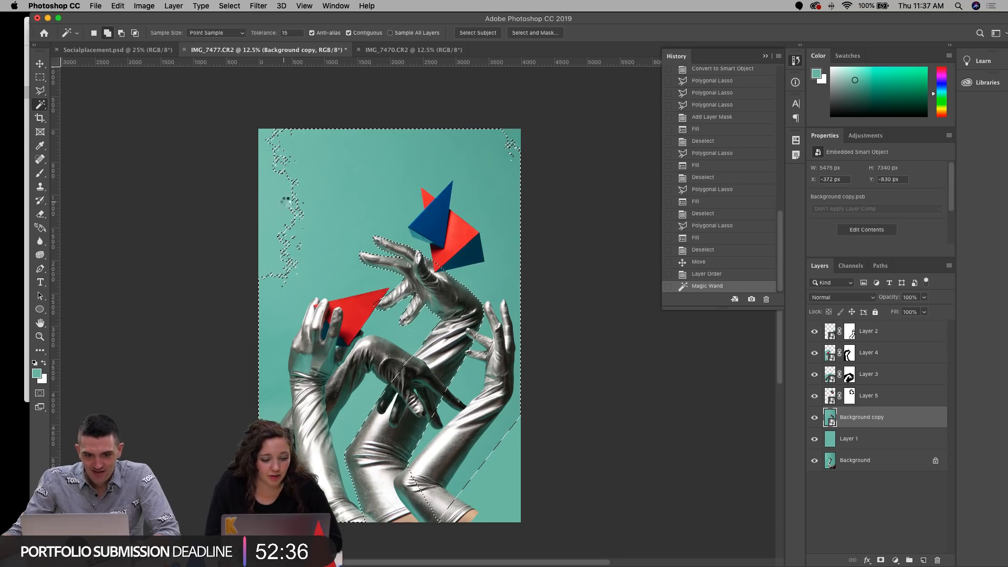
pyautogui.keyDown('shift'); pyautogui.click(286, 200); pyautogui.keyUp('shift')
# Step: Add a reveal-all mask to Background copy and fill the selected backdrop with black to hide it
pyautogui.click(151, 6)
pyautogui.moveTo(174, 6)
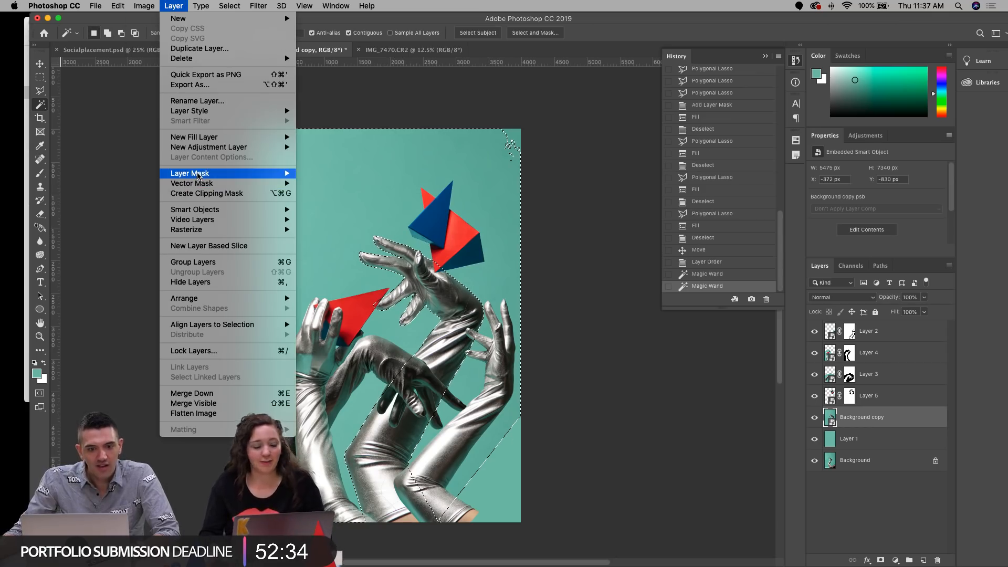
pyautogui.moveTo(198, 176)
pyautogui.click(319, 173)
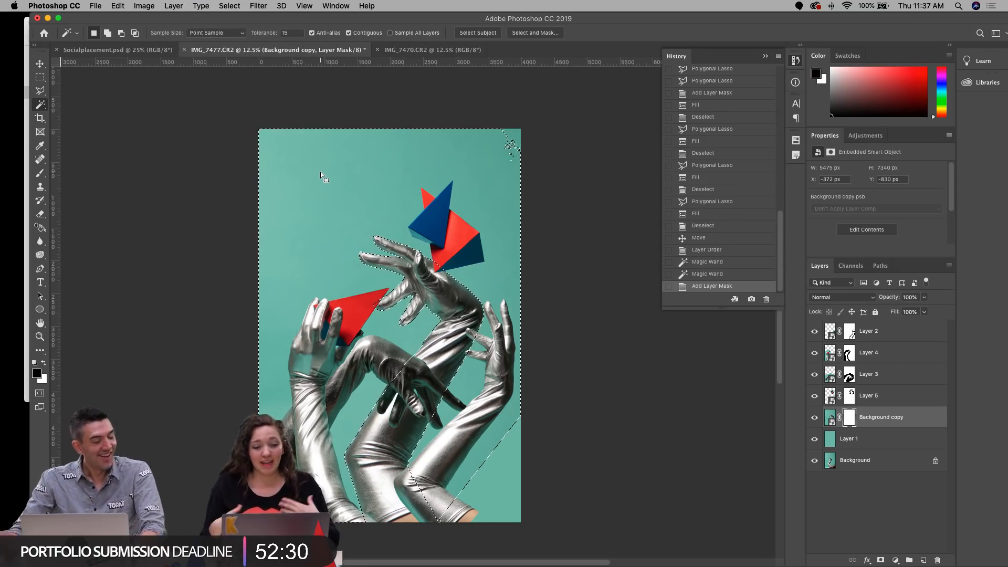
pyautogui.hotkey('alt', 'BackSpace')
pyautogui.press('super+d')
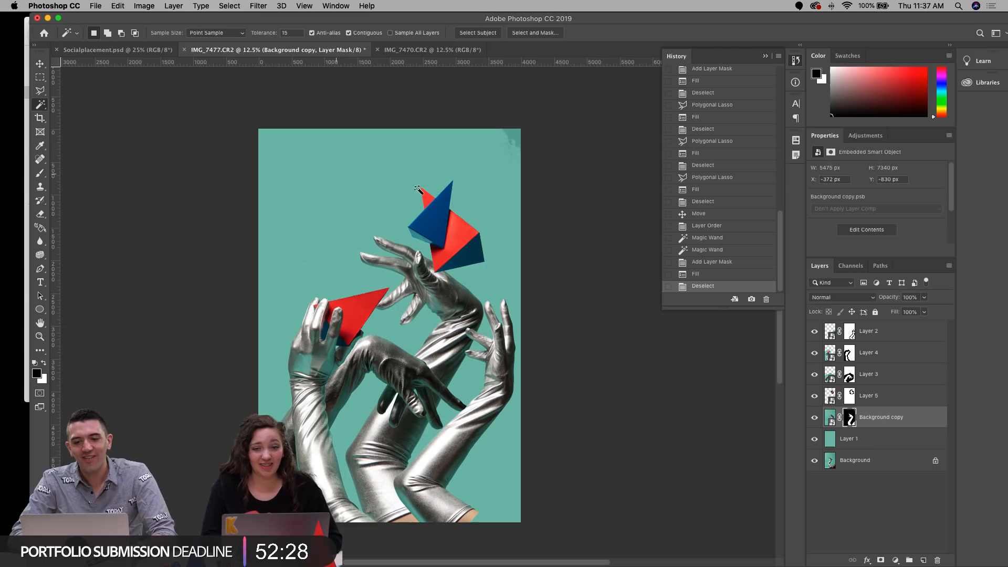
# Step: Mask out the remaining backdrop in the canvas's upper-right and lower-right corners using rectangular selections filled with black
pyautogui.click(38, 78)
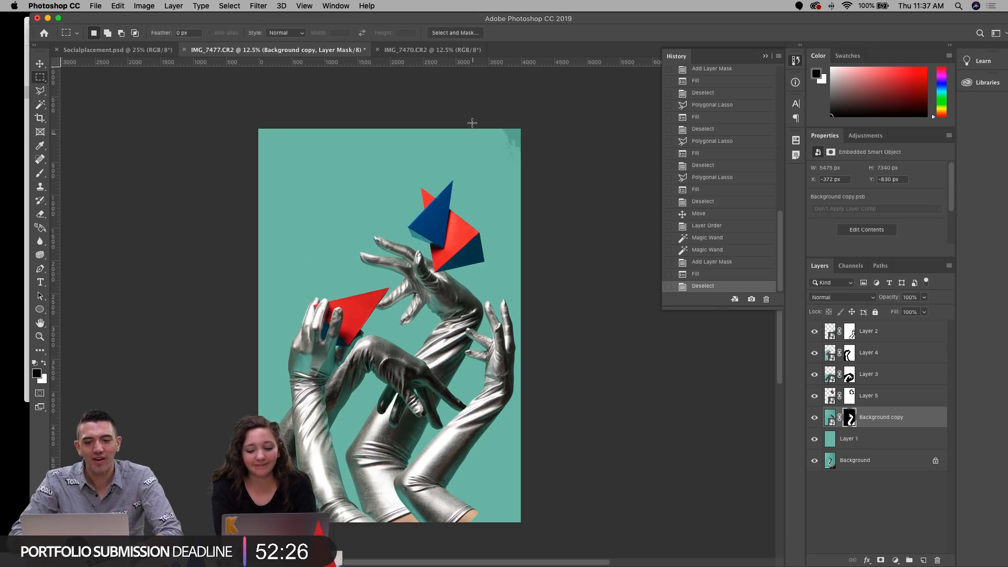
pyautogui.moveTo(471, 123); pyautogui.dragTo(555, 182)
pyautogui.hotkey('alt', 'BackSpace')
pyautogui.press('super+d')
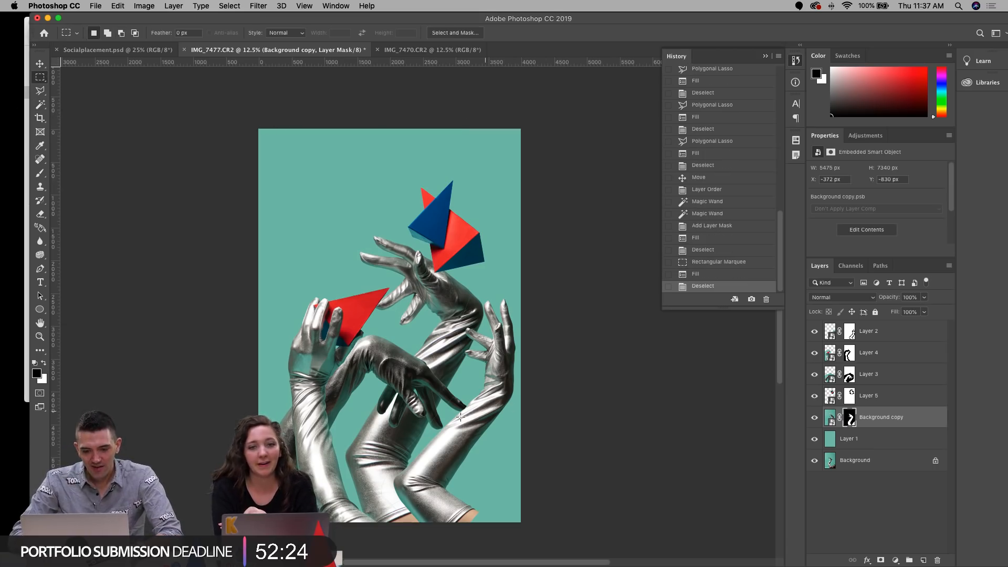
pyautogui.moveTo(461, 417); pyautogui.dragTo(551, 531)
pyautogui.hotkey('alt', 'BackSpace')
pyautogui.press('super+d')
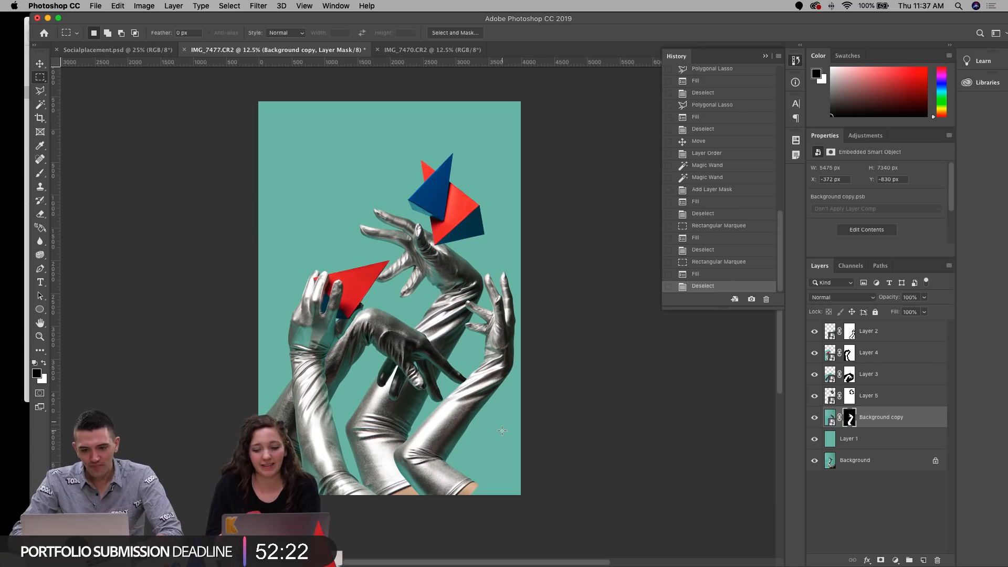
# Step: Move the Background copy arm left and slightly up to the canvas's left edge with Free Transform
pyautogui.press('super+t')
pyautogui.moveTo(380, 277); pyautogui.dragTo(267, 252)
pyautogui.press('Return')
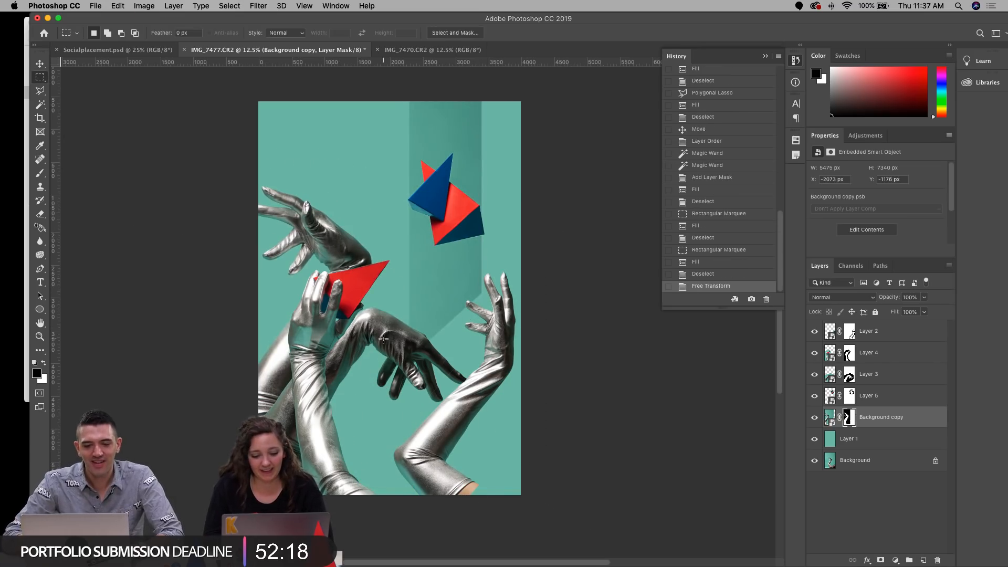
# Step: Mask out the leftover backdrop in the canvas's upper-right area on Background copy using a rectangular selection filled with black
pyautogui.moveTo(408, 341); pyautogui.dragTo(531, 71)
pyautogui.hotkey('alt', 'BackSpace')
pyautogui.press('super+d')
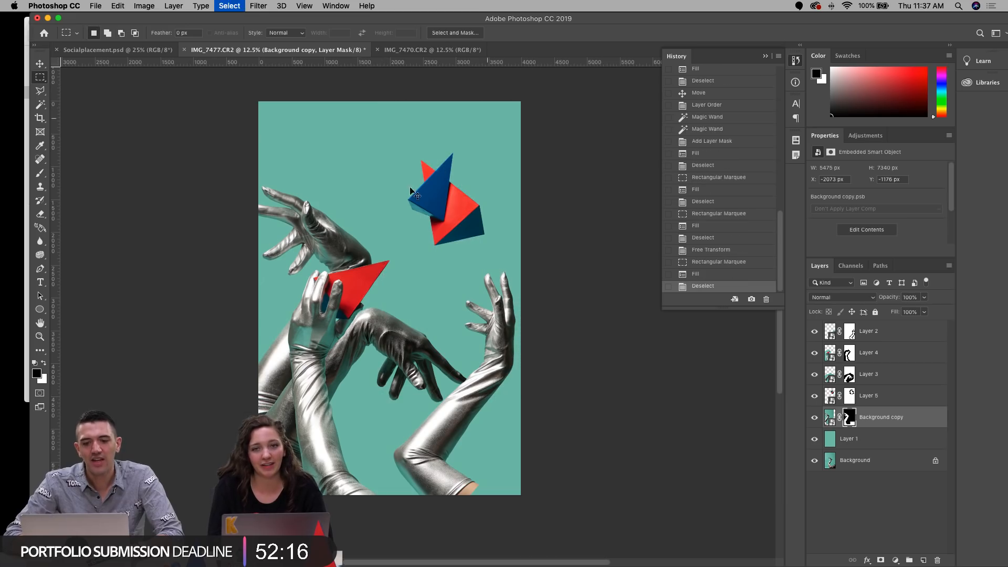
# Step: Move the Background copy arm to the canvas's right edge with Free Transform and mask out the backdrop exposed at the upper left
pyautogui.press('super+t')
pyautogui.moveTo(411, 190); pyautogui.dragTo(528, 271)
pyautogui.press('Return')
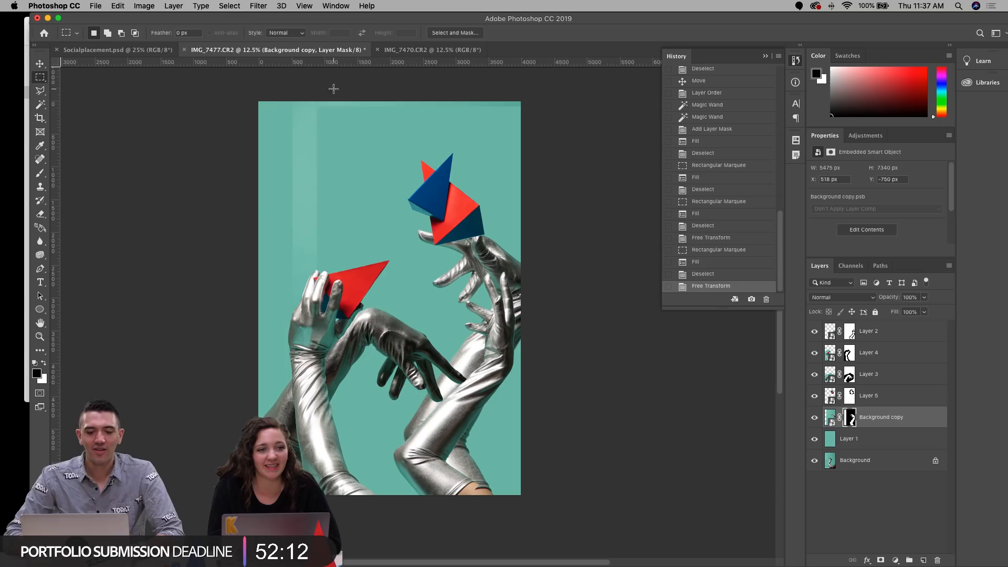
pyautogui.hotkey('alt', 'BackSpace')
pyautogui.press('super+d')
# Step: Move the Background copy arm back to the centre of the canvas with Free Transform
pyautogui.press('super+t')
pyautogui.moveTo(399, 346); pyautogui.dragTo(363, 321)
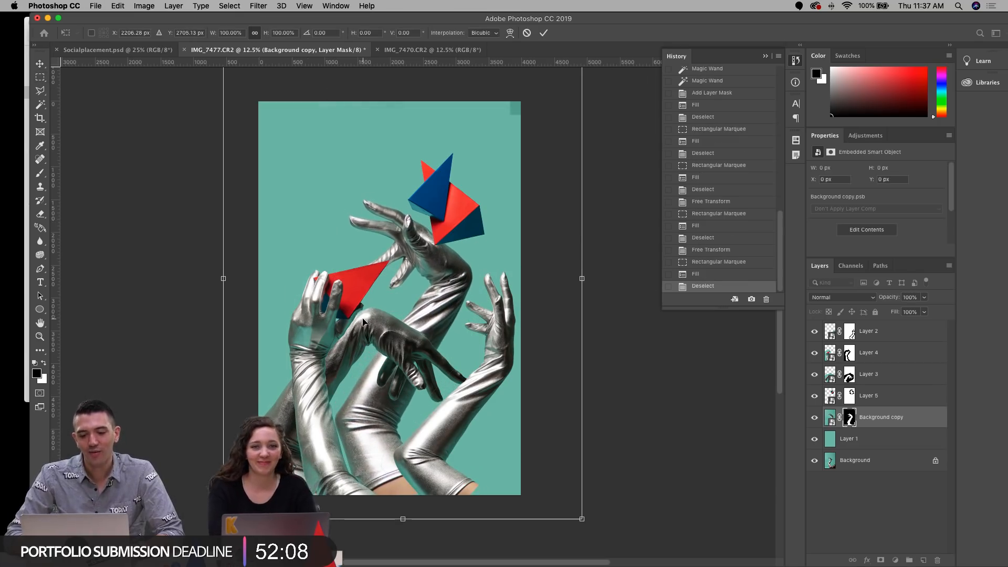
pyautogui.press('Return')
pyautogui.click(42, 68)
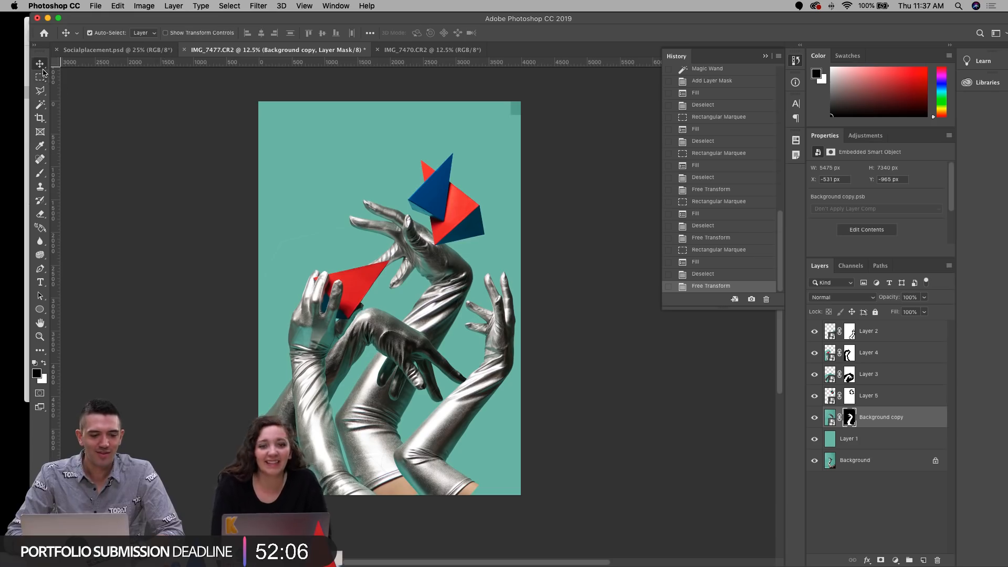
# Step: Save the collage as IMG_7477.psd in Photoshop format in the Design Files folder
pyautogui.press('super+s')
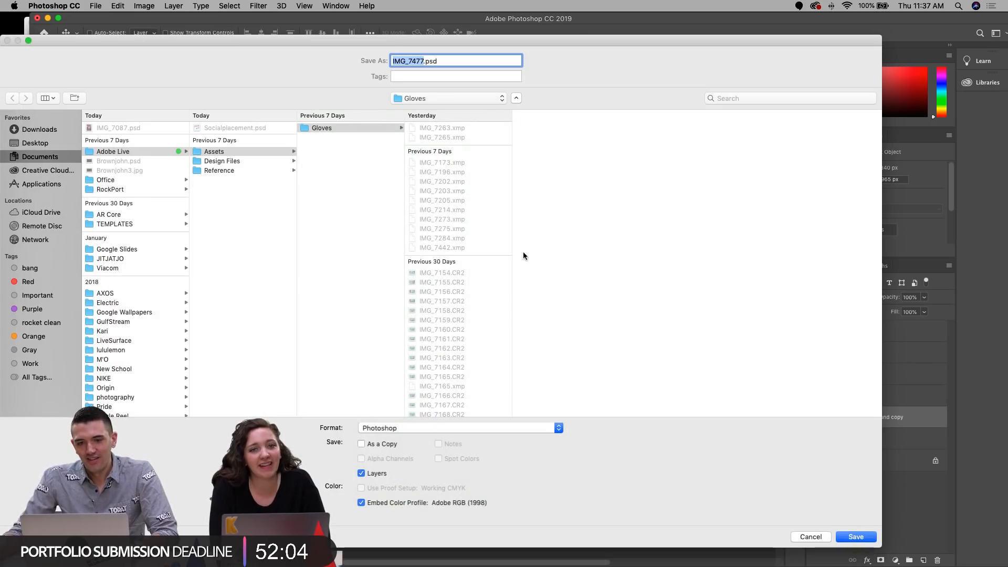
pyautogui.click(228, 162)
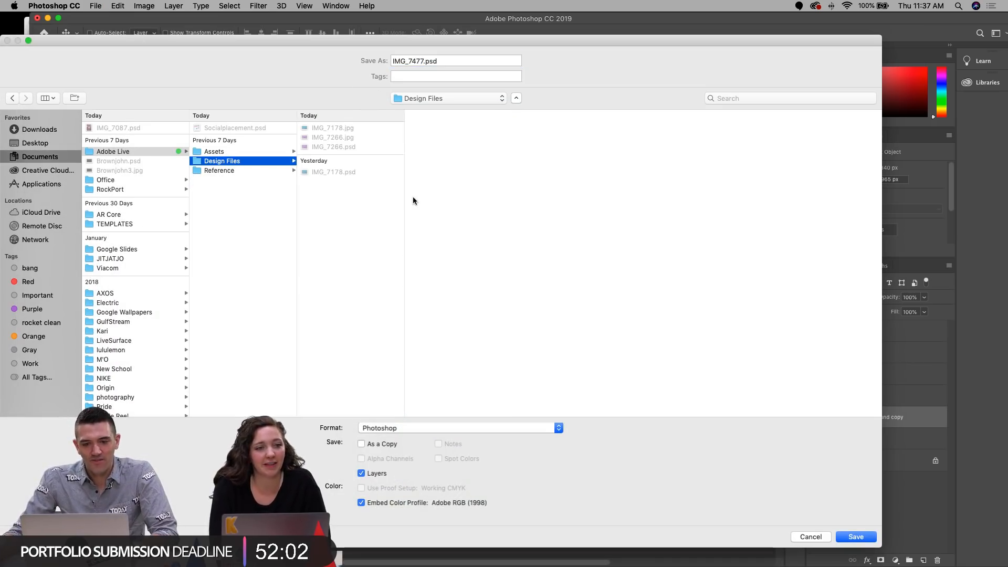
pyautogui.press('Return')
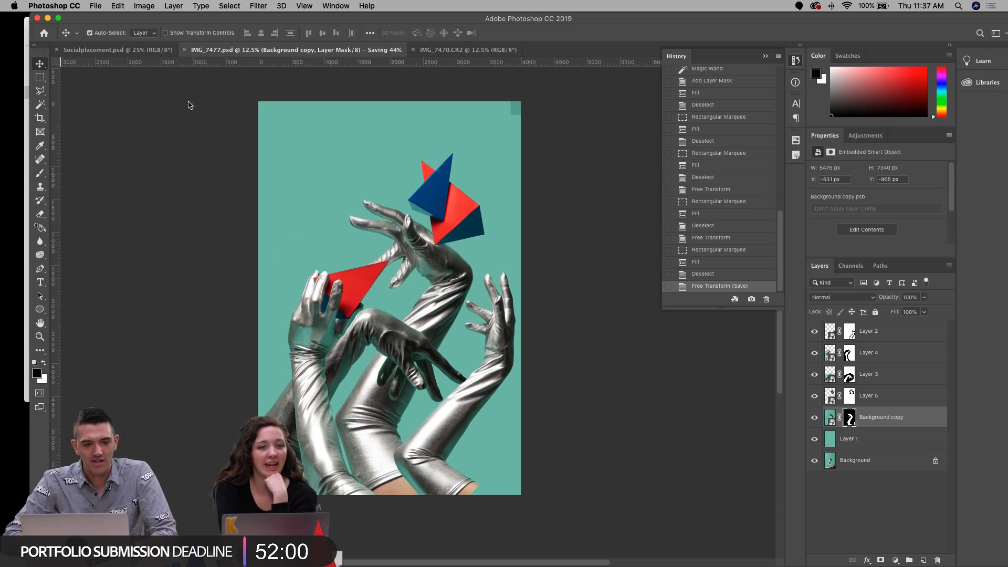
# Step: Move the Background copy arm down and left, and mask out the exposed backdrop across the canvas top with a black-filled rectangular selection
pyautogui.moveTo(439, 266); pyautogui.dragTo(359, 342)
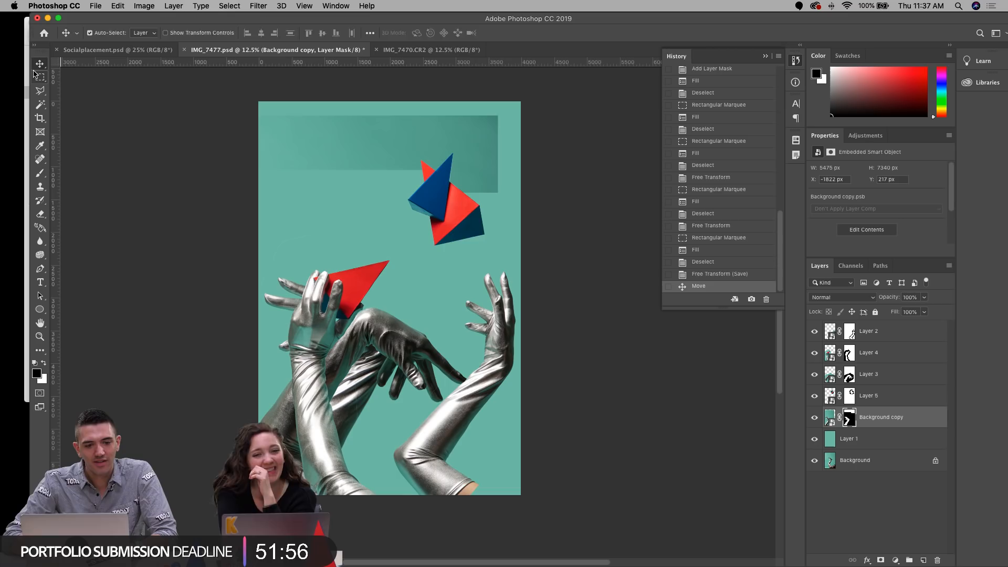
pyautogui.click(37, 76)
pyautogui.moveTo(230, 91); pyautogui.dragTo(230, 90)
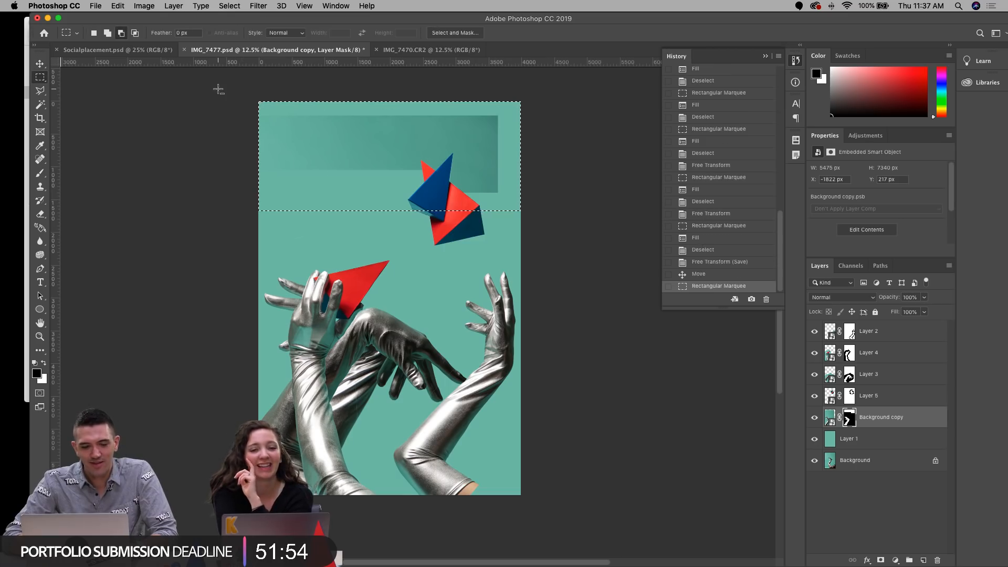
pyautogui.hotkey('alt', 'BackSpace')
pyautogui.press('super+d')
# Step: Move the Background copy arm up and right to mid-canvas, below the floating shapes, with Free Transform
pyautogui.press('super+t')
pyautogui.moveTo(371, 362); pyautogui.dragTo(434, 273)
pyautogui.press('Return')
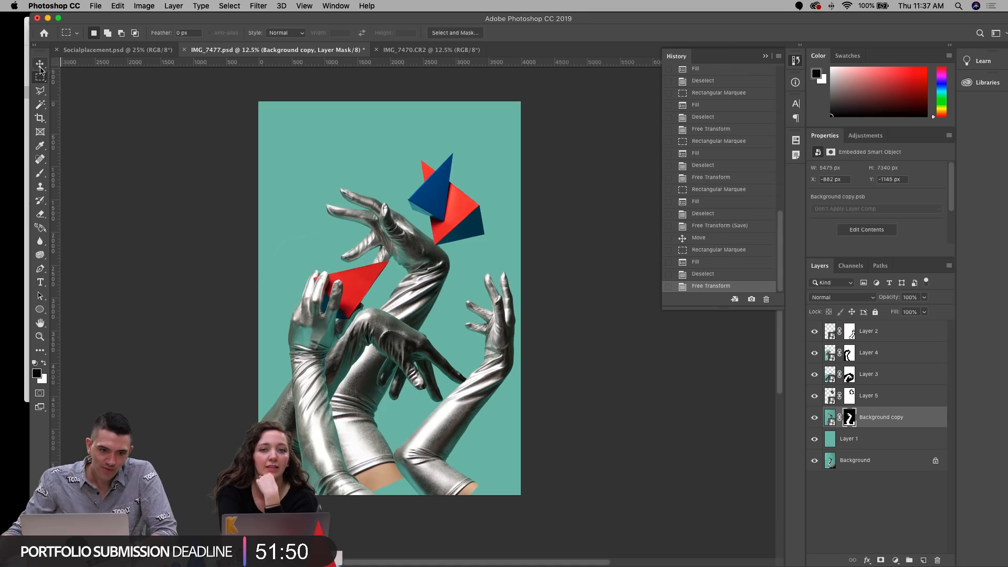
# Step: Move the floating red and blue shapes up and right, and shift the Background copy arm slightly right and down
pyautogui.click(40, 67)
pyautogui.moveTo(440, 200); pyautogui.dragTo(454, 175)
pyautogui.moveTo(415, 247); pyautogui.dragTo(412, 252)
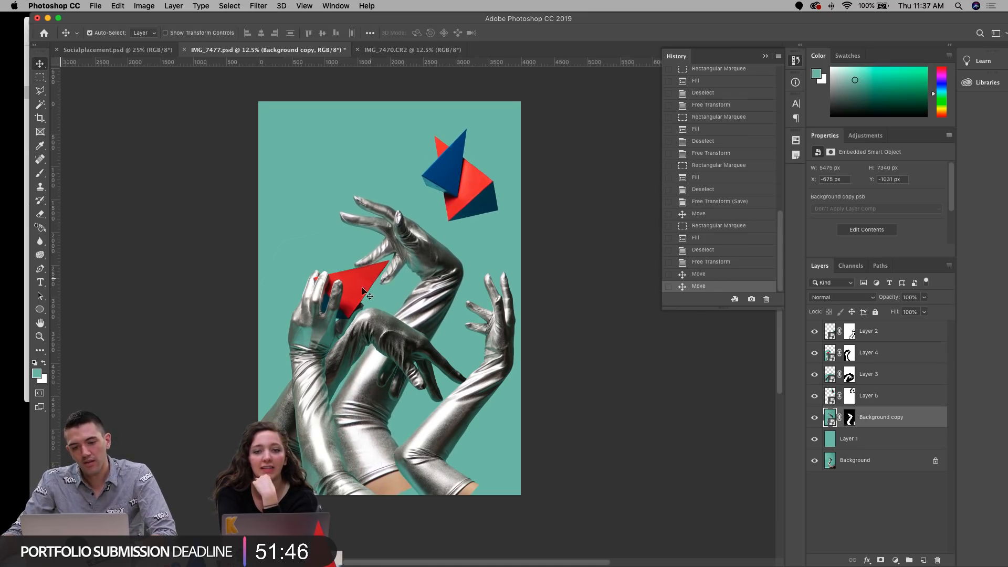
# Step: Shift the Layer 4 and Layer 2 arms upward and the Layer 3 arm slightly down and right
pyautogui.moveTo(356, 291)
pyautogui.mouseDown()
pyautogui.moveTo(314, 266)
pyautogui.moveTo(352, 261)
pyautogui.moveTo(349, 228)
pyautogui.moveTo(352, 279)
pyautogui.mouseUp()
pyautogui.moveTo(429, 356)
pyautogui.mouseDown()
pyautogui.moveTo(469, 361)
pyautogui.moveTo(428, 362)
pyautogui.mouseUp()
pyautogui.moveTo(504, 325); pyautogui.dragTo(500, 301)
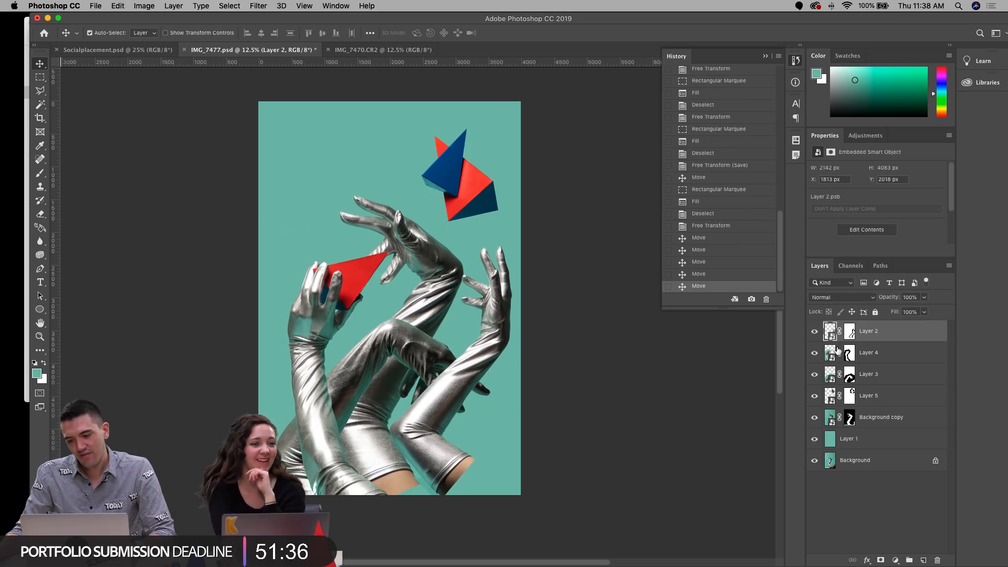
# Step: Hide Layer 2, move the Layer 4 arm to the canvas's lower right, and shift the Layer 3 arm left
pyautogui.click(815, 332)
pyautogui.moveTo(379, 351); pyautogui.dragTo(408, 321)
pyautogui.moveTo(331, 376); pyautogui.dragTo(312, 418)
# Step: Enlarge the Layer 3 arm slightly with Free Transform and move it right and down
pyautogui.hotkey('ctrl', 't')
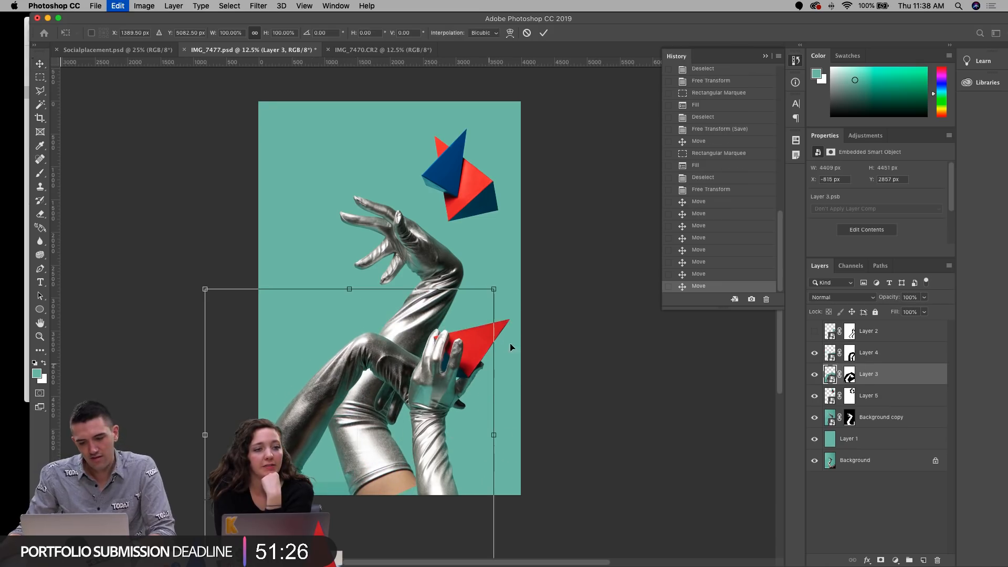
pyautogui.moveTo(493, 288); pyautogui.dragTo(474, 259)
pyautogui.press('Return')
pyautogui.hotkey('ctrl', 't')
pyautogui.moveTo(355, 384); pyautogui.dragTo(388, 390)
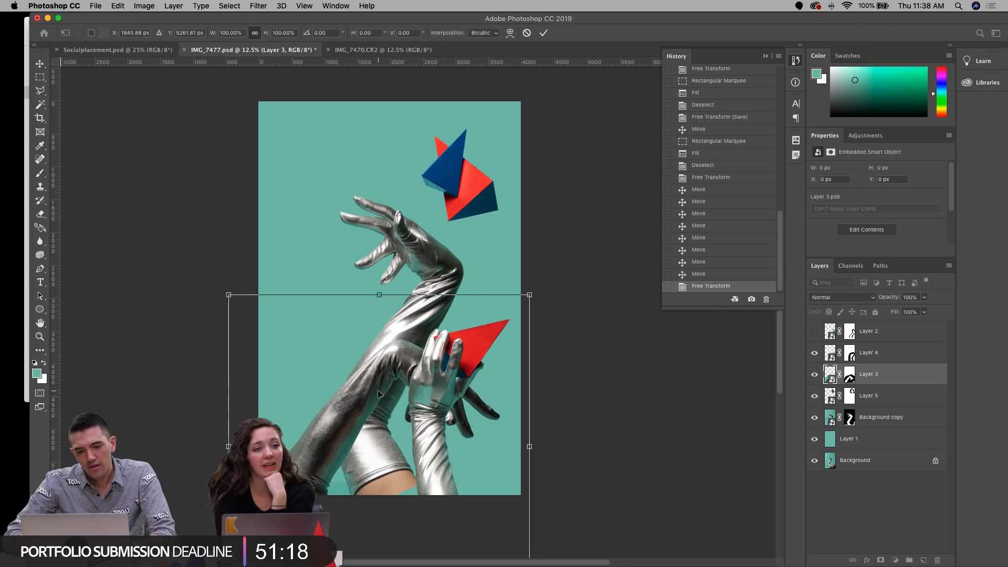
pyautogui.press('Return')
# Step: Move the Background copy arm left and slightly down, discarding a trial rotation, and shift the Layer 3 arm toward the lower right
pyautogui.click(426, 260)
pyautogui.hotkey('ctrl', 't')
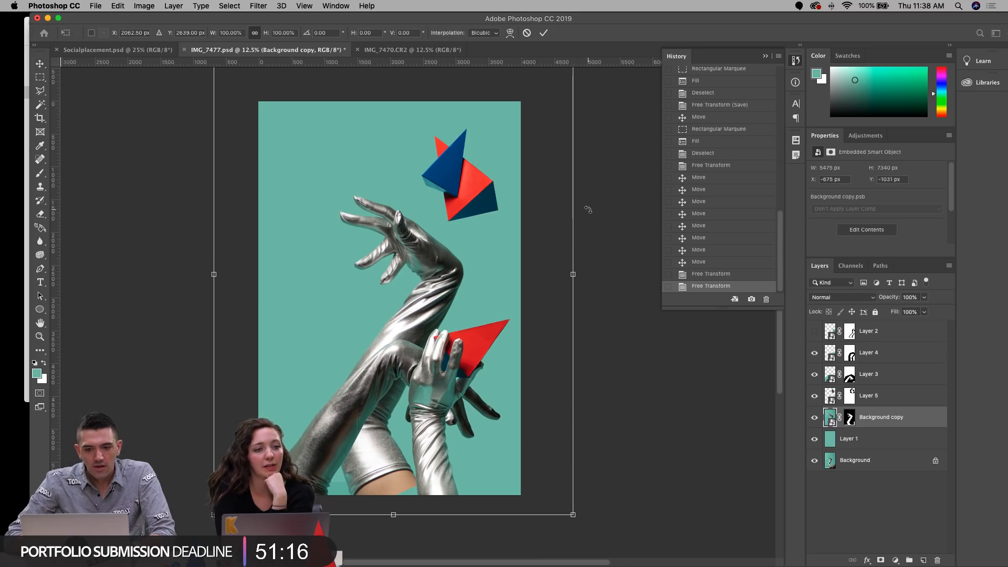
pyautogui.moveTo(588, 210); pyautogui.dragTo(595, 232)
pyautogui.hotkey('ctrl', 'z')
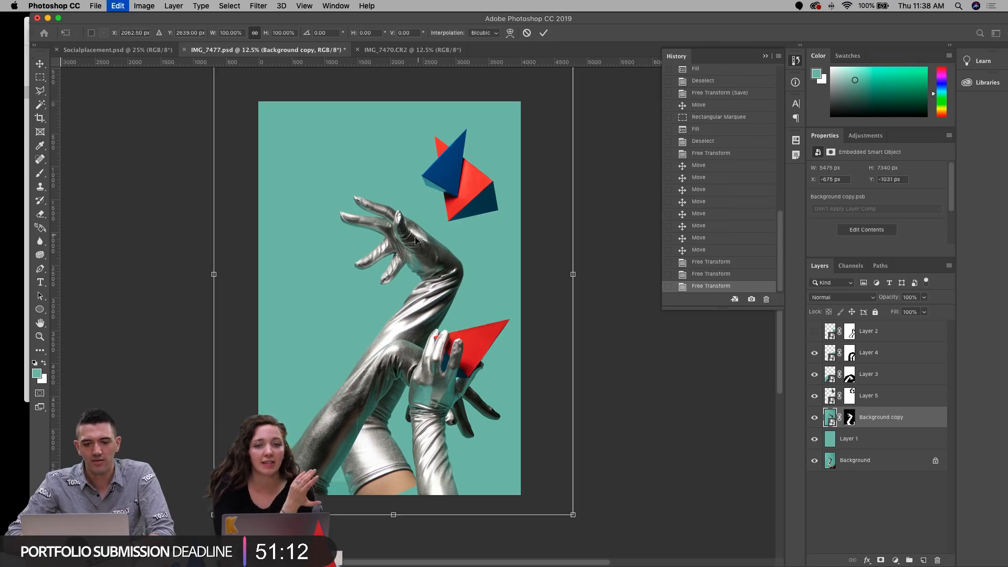
pyautogui.moveTo(415, 240); pyautogui.dragTo(377, 250)
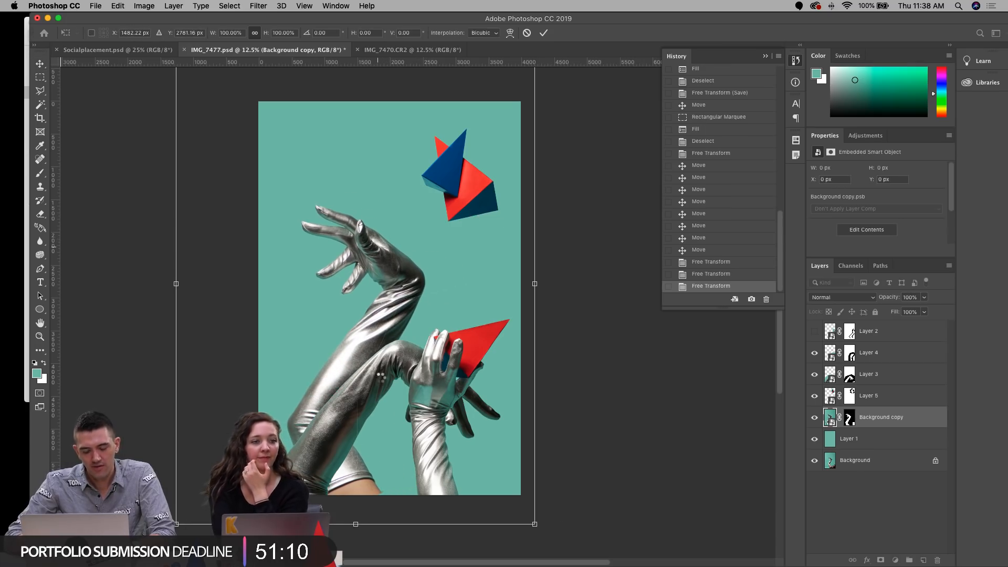
pyautogui.press('Return')
pyautogui.moveTo(380, 374)
pyautogui.mouseDown()
pyautogui.moveTo(408, 404)
pyautogui.moveTo(367, 373)
pyautogui.moveTo(373, 381)
pyautogui.mouseUp()
# Step: Move the Layer 4 arm to the canvas's lower left, rotating it counterclockwise and scaling it down with Free Transform
pyautogui.click(425, 394)
pyautogui.hotkey('ctrl', 't')
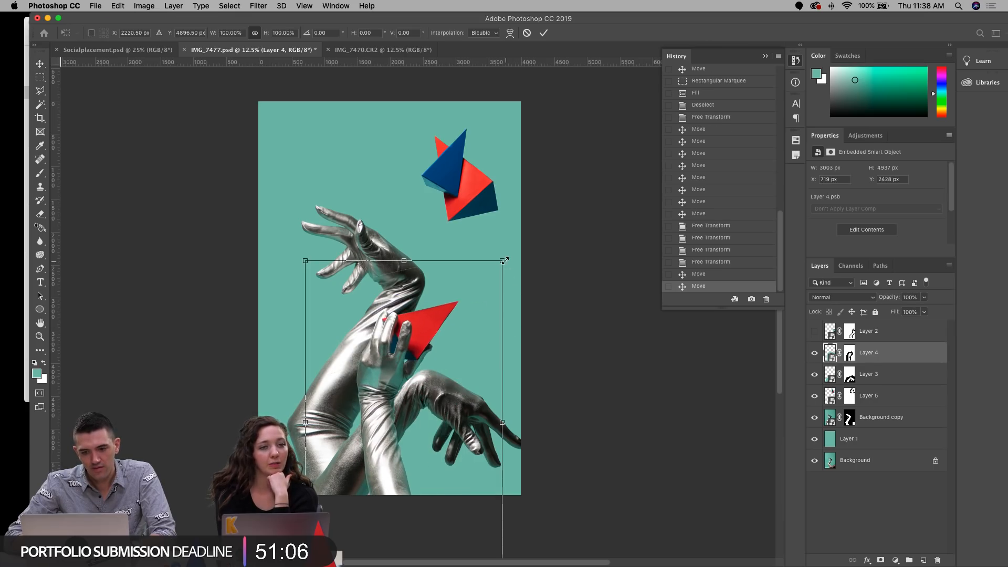
pyautogui.moveTo(548, 254); pyautogui.dragTo(455, 218)
pyautogui.moveTo(389, 344); pyautogui.dragTo(350, 349)
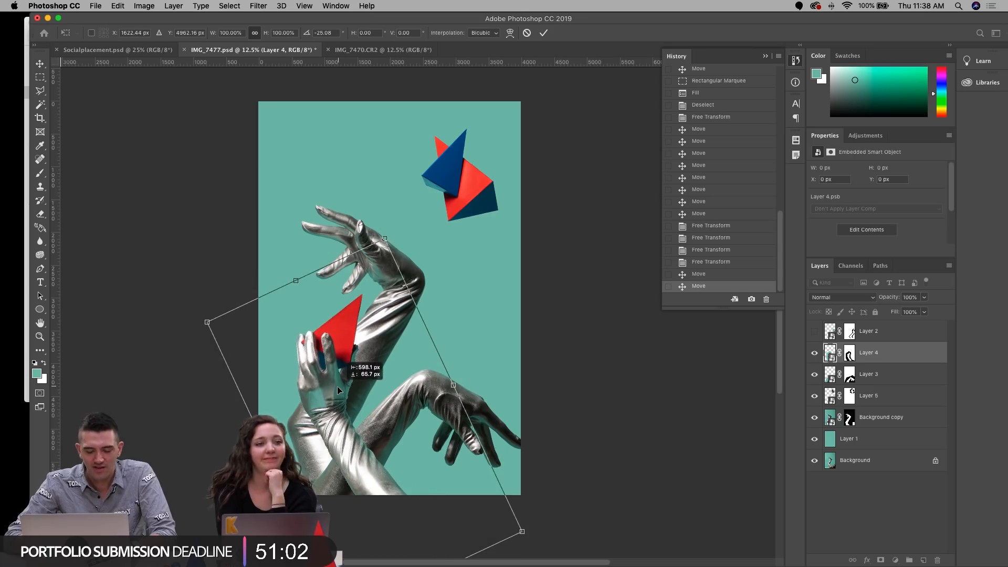
pyautogui.moveTo(384, 238); pyautogui.dragTo(448, 274)
pyautogui.press('Return')
# Step: Move the Background copy arm right, nudge the Layer 4 arm up and left, and scale Layer 4 to 111.77%
pyautogui.click(848, 418)
pyautogui.moveTo(316, 383); pyautogui.dragTo(305, 366)
pyautogui.hotkey('ctrl', 't')
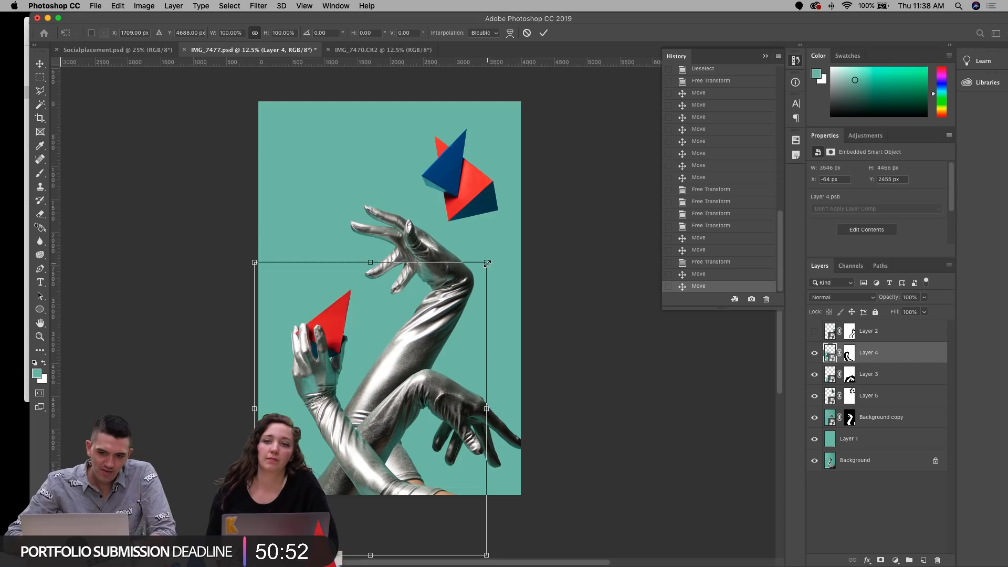
pyautogui.moveTo(484, 261); pyautogui.dragTo(505, 250)
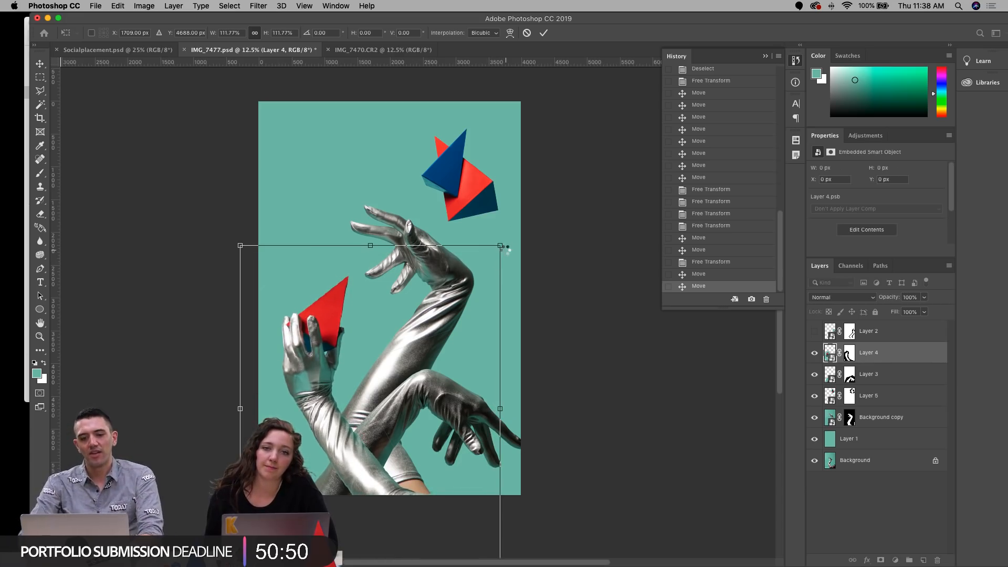
pyautogui.press('Return')
# Step: Scale the Layer 3 arm to 88.07% and position it so its fingertips stay inside the canvas's right edge
pyautogui.moveTo(404, 412)
pyautogui.mouseDown()
pyautogui.moveTo(405, 433)
pyautogui.moveTo(405, 419)
pyautogui.mouseUp()
pyautogui.hotkey('ctrl', 't')
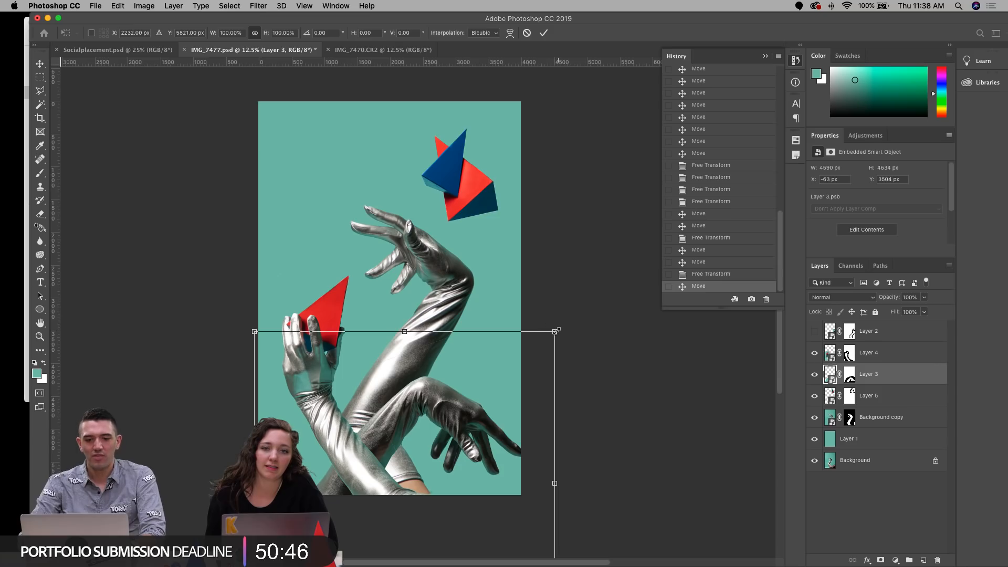
pyautogui.moveTo(555, 331); pyautogui.dragTo(536, 349)
pyautogui.moveTo(447, 390); pyautogui.dragTo(456, 381)
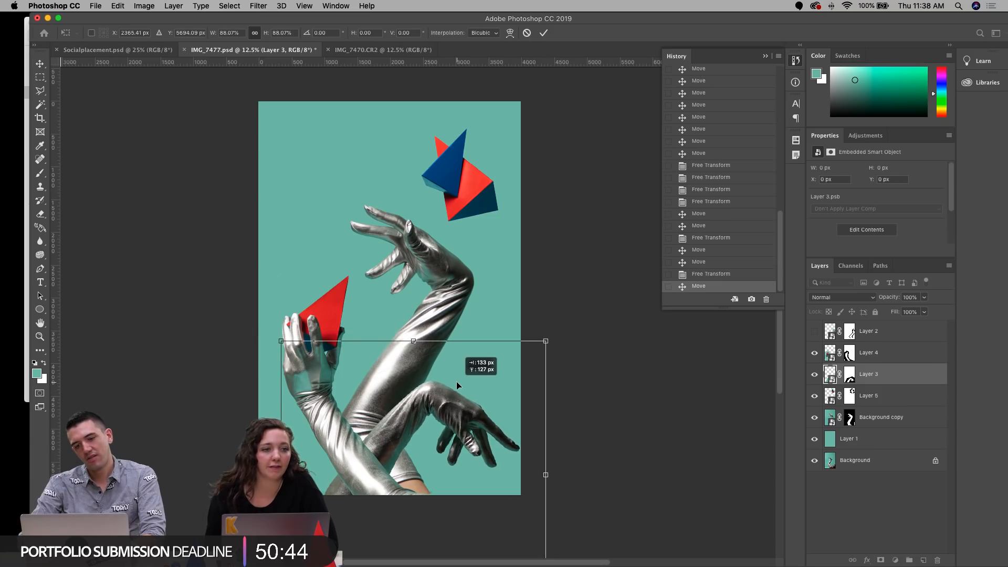
pyautogui.press('Return')
# Step: Nudge the Layer 4 arm up slightly, and enlarge the Layer 3 arm so its fingers reach the canvas's right edge
pyautogui.click(302, 382)
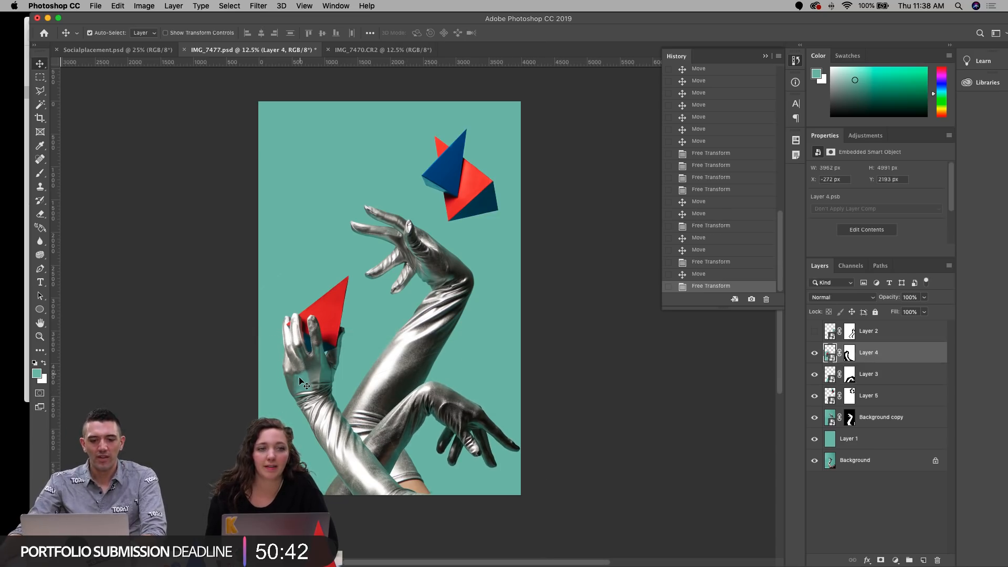
pyautogui.moveTo(301, 382); pyautogui.dragTo(301, 379)
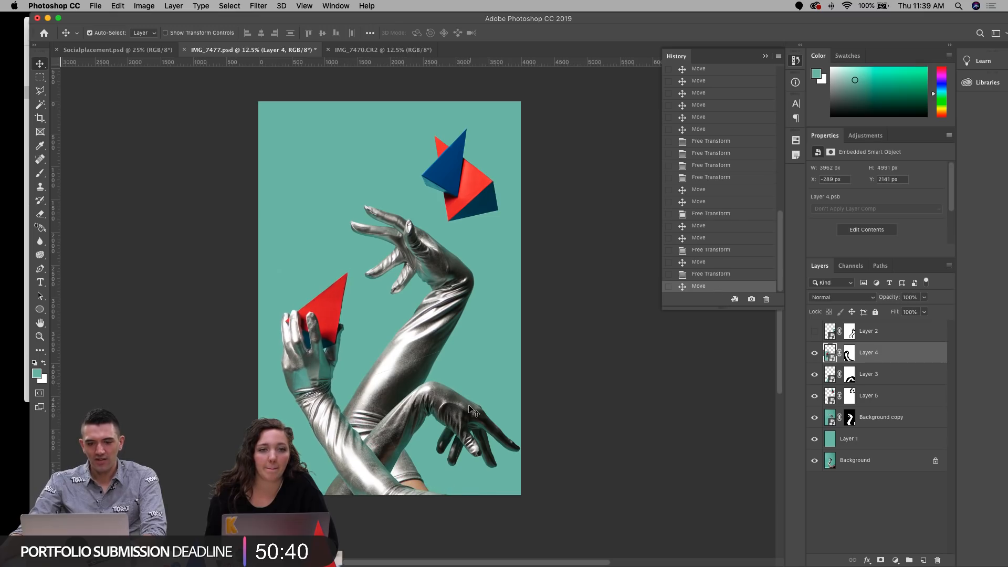
pyautogui.click(472, 410)
pyautogui.hotkey('ctrl', 't')
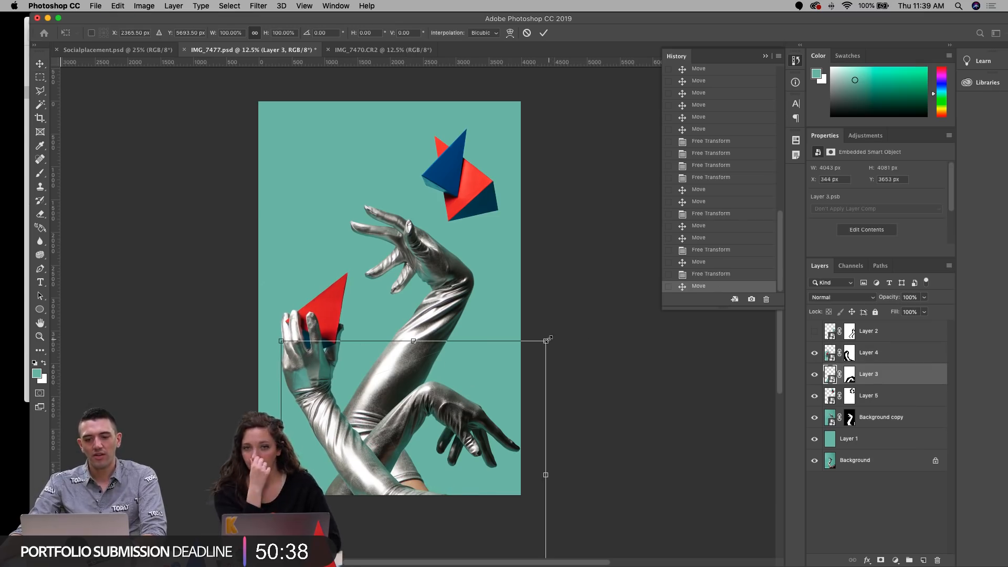
pyautogui.moveTo(548, 339); pyautogui.dragTo(557, 330)
pyautogui.moveTo(491, 360); pyautogui.dragTo(493, 357)
pyautogui.press('Return')
# Step: Scale the Background copy arm to 88.18% with Free Transform and shift it slightly right and down
pyautogui.click(432, 259)
pyautogui.press('super+t')
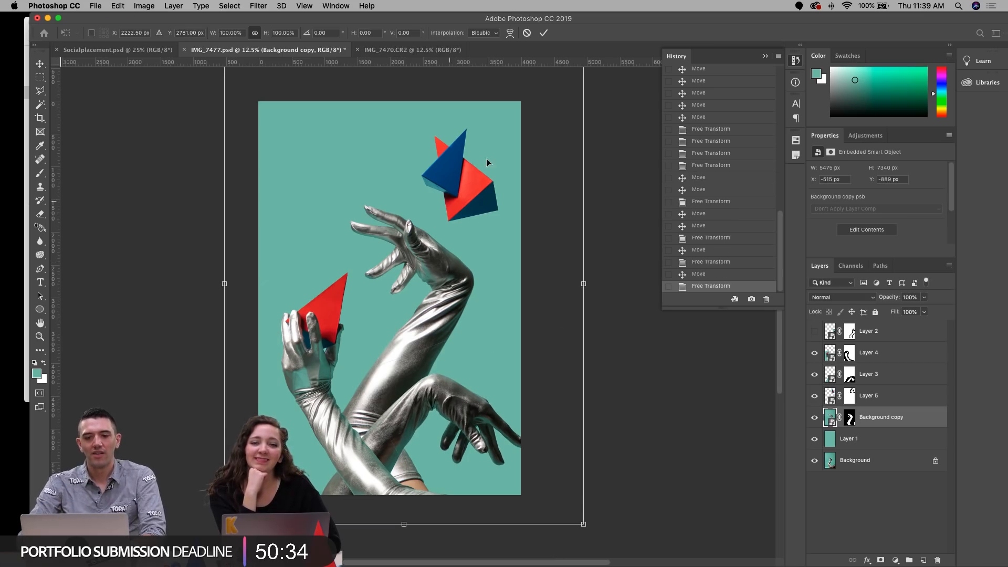
pyautogui.moveTo(584, 524); pyautogui.dragTo(563, 496)
pyautogui.moveTo(433, 338); pyautogui.dragTo(444, 342)
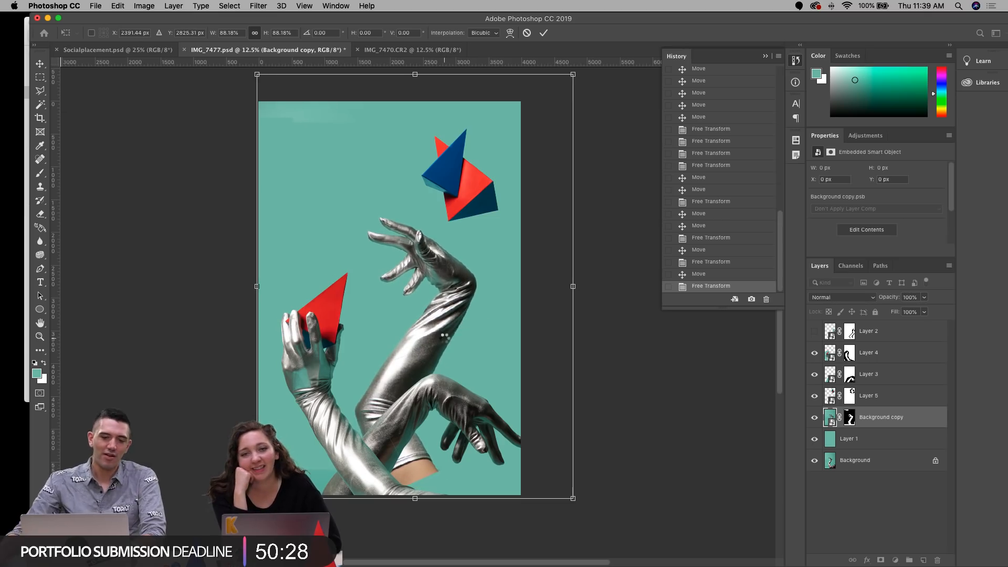
# Step: Move the floating red and blue shapes of Layer 5 up and right toward the canvas's upper-right corner
pyautogui.click(471, 193)
pyautogui.press('super+t')
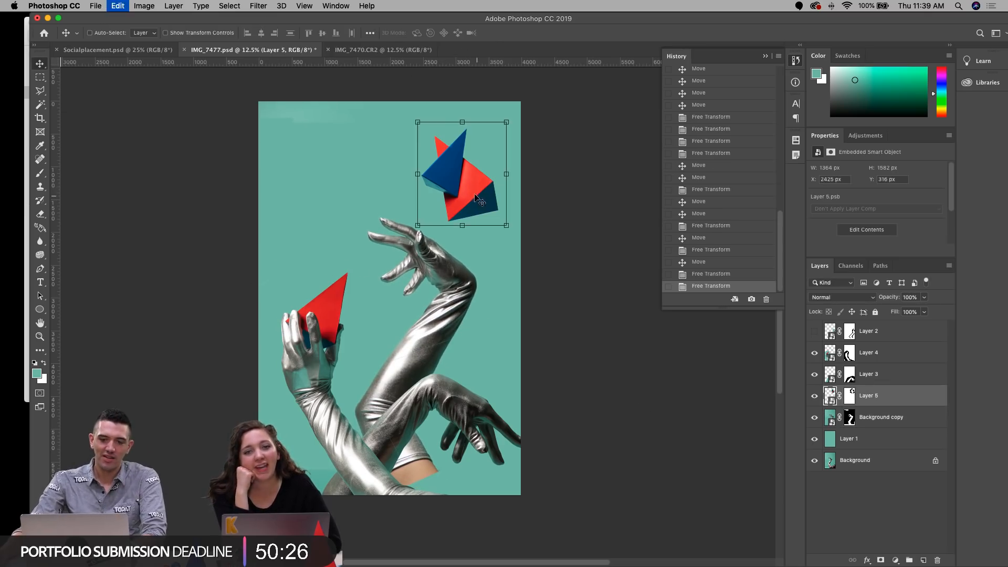
pyautogui.moveTo(471, 193); pyautogui.dragTo(485, 179)
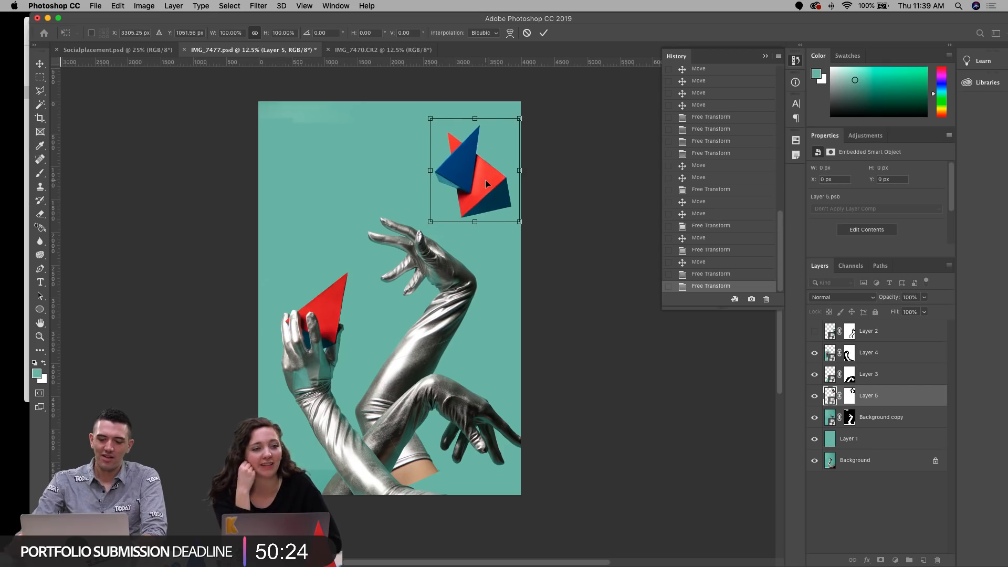
pyautogui.press('Return')
# Step: Switch to Adobe Bridge and preview photos of hand-held shapes in the Gloves folder between IMG_7325.CR2 and IMG_7365.CR2
pyautogui.moveTo(490, 552)
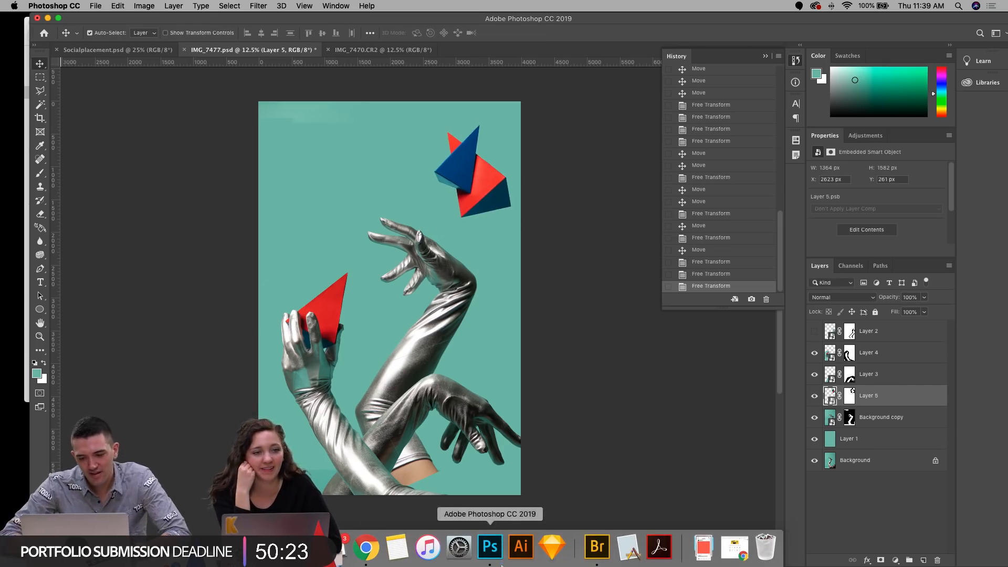
pyautogui.click(596, 550)
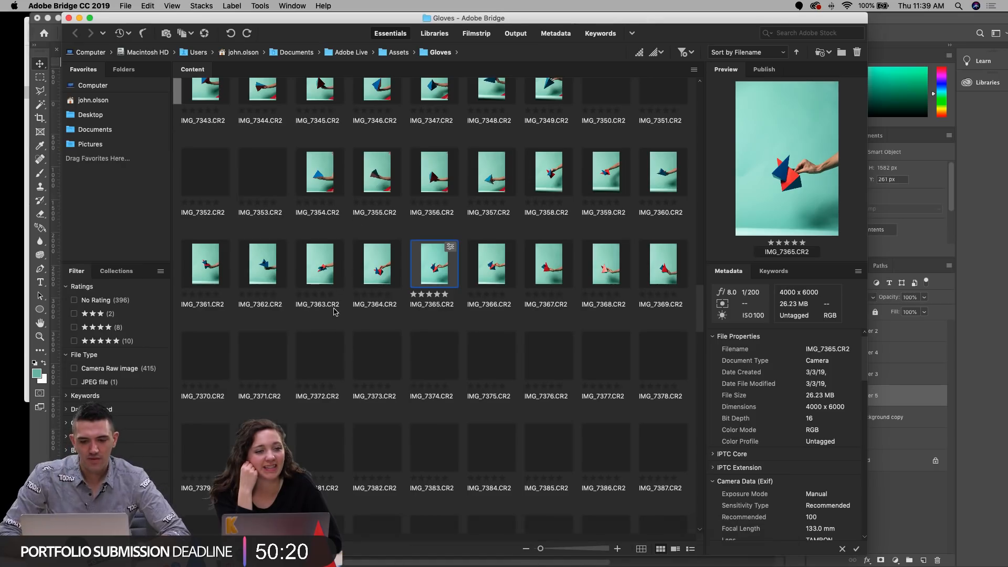
pyautogui.scroll(3, 334, 312)
pyautogui.click(390, 367)
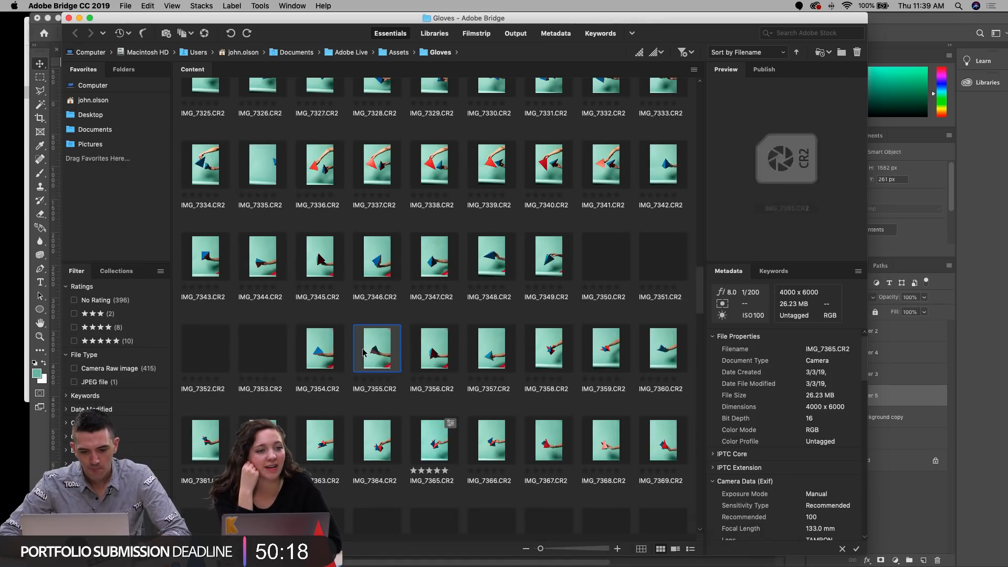
pyautogui.scroll(3, 354, 369)
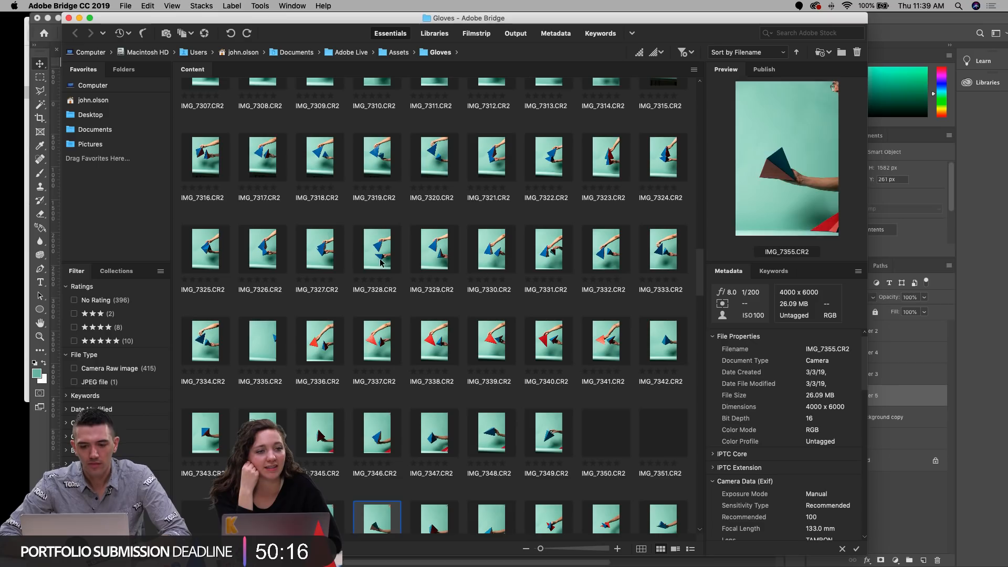
pyautogui.click(370, 247)
pyautogui.click(380, 345)
pyautogui.scroll(-10, 380, 345)
pyautogui.scroll(5, 380, 345)
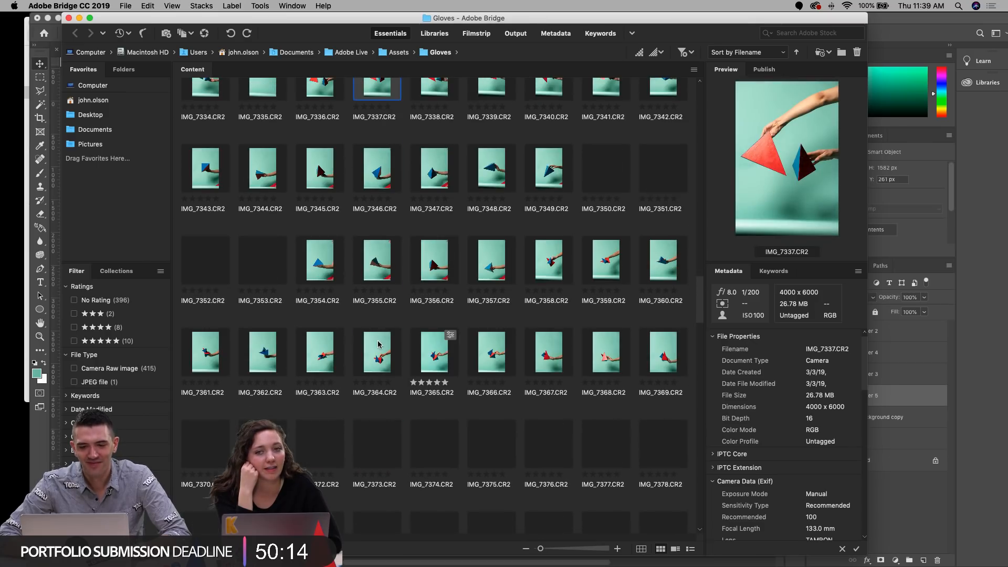
pyautogui.click(425, 270)
pyautogui.press('Down')
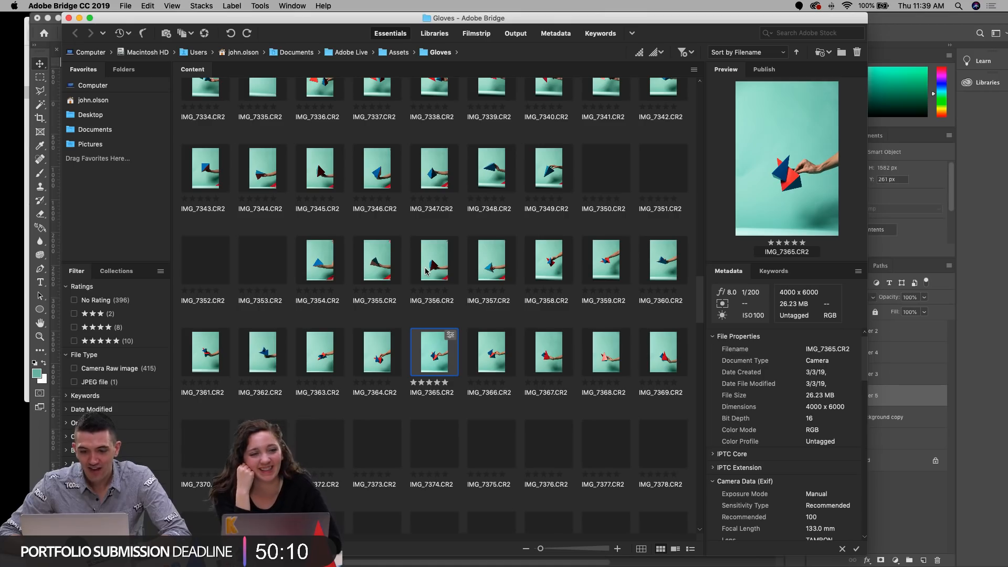
# Step: Preview the later Gloves photos from IMG_7365.CR2 onward to IMG_7420.CR2, looking for another geometric shape to use
pyautogui.press('Left')
pyautogui.press('Down')
pyautogui.press('Down')
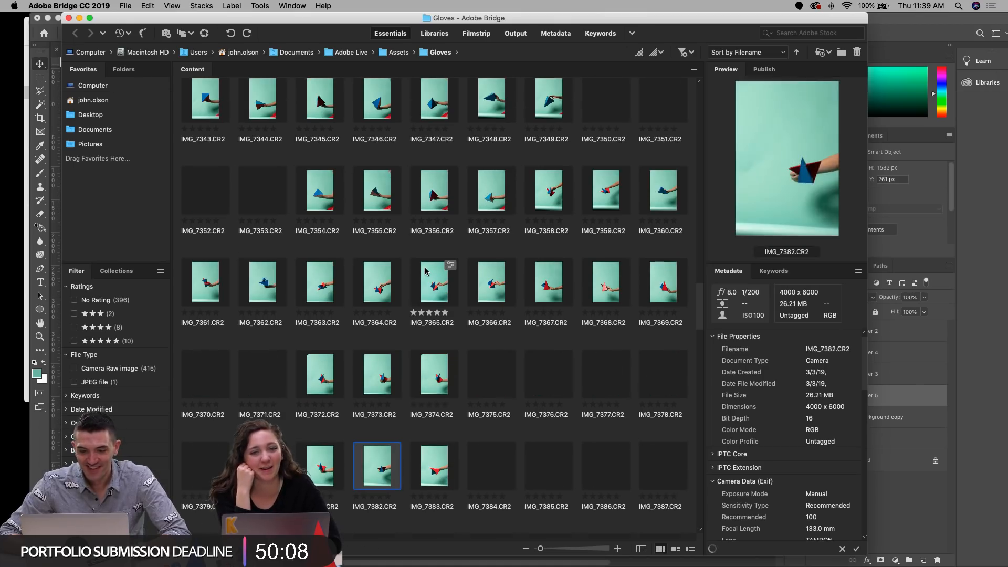
pyautogui.press('Down')
pyautogui.press('Down')
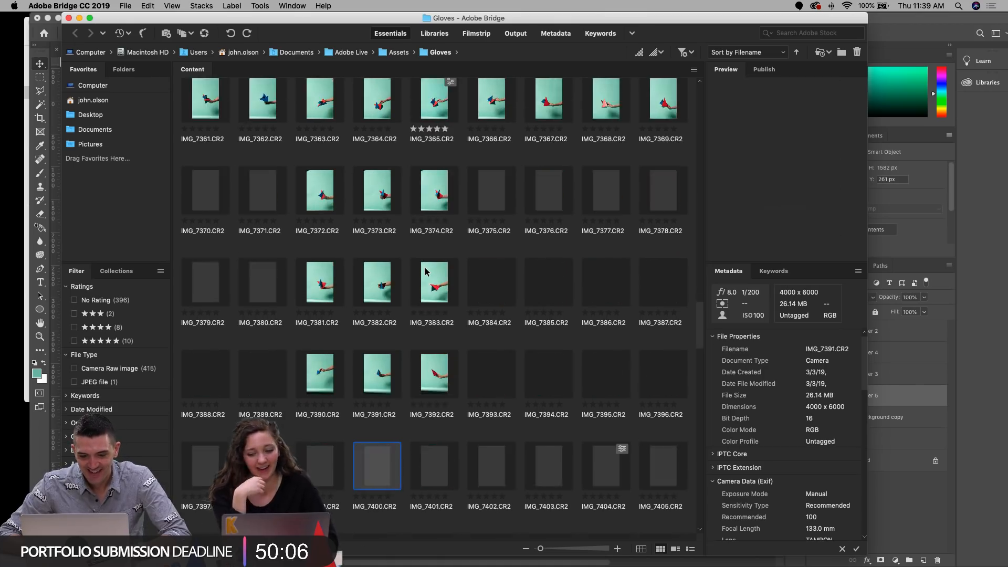
pyautogui.press('Up')
pyautogui.press('Left')
pyautogui.press('Left')
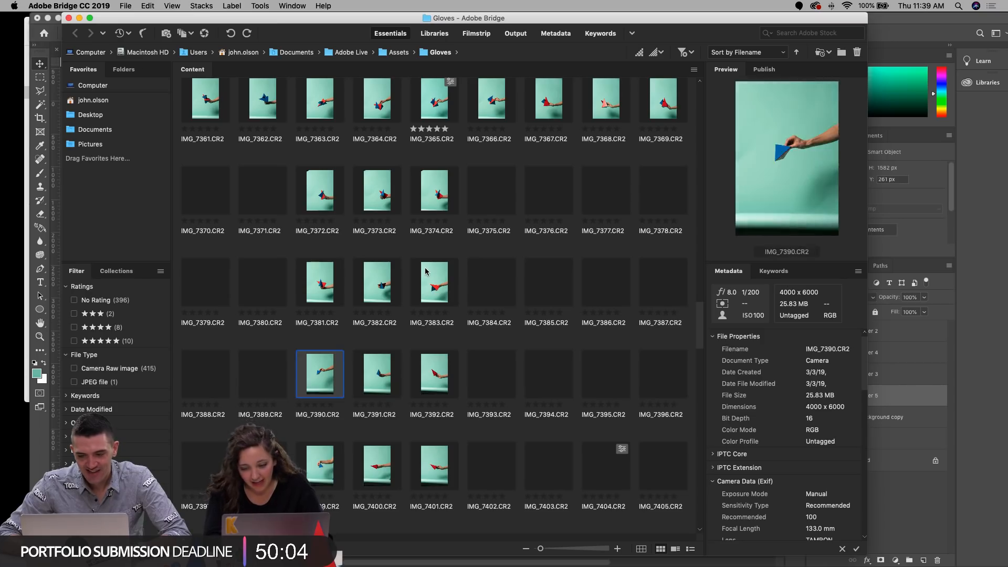
pyautogui.press('Left')
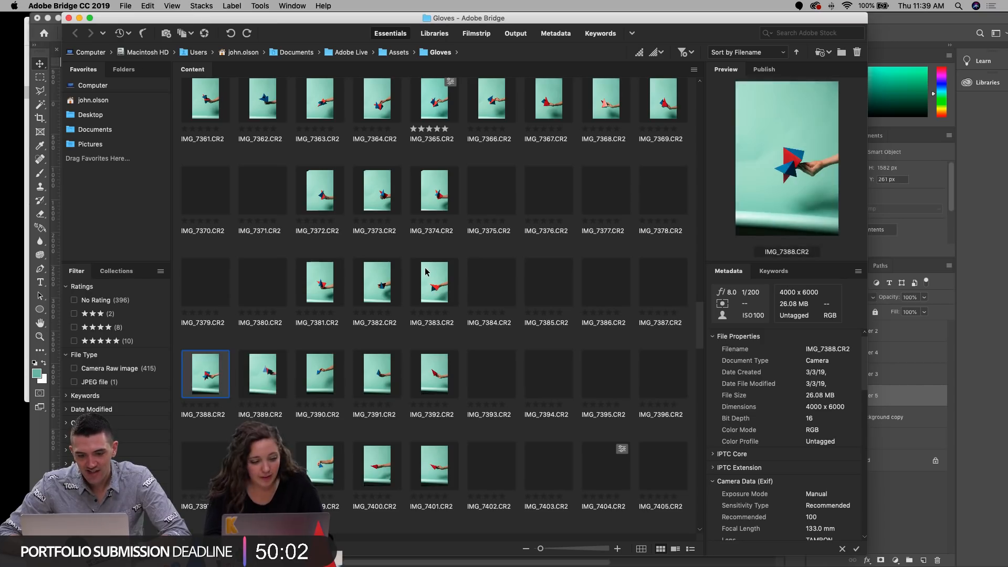
pyautogui.press('Down')
pyautogui.press('Down')
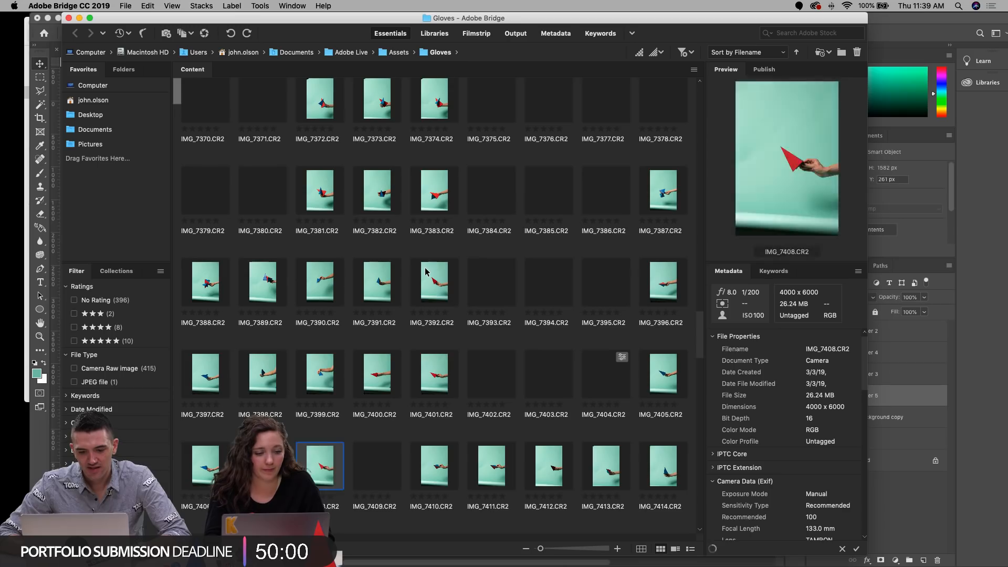
pyautogui.press('Right')
pyautogui.press('Right')
pyautogui.press('Right')
pyautogui.press('Down')
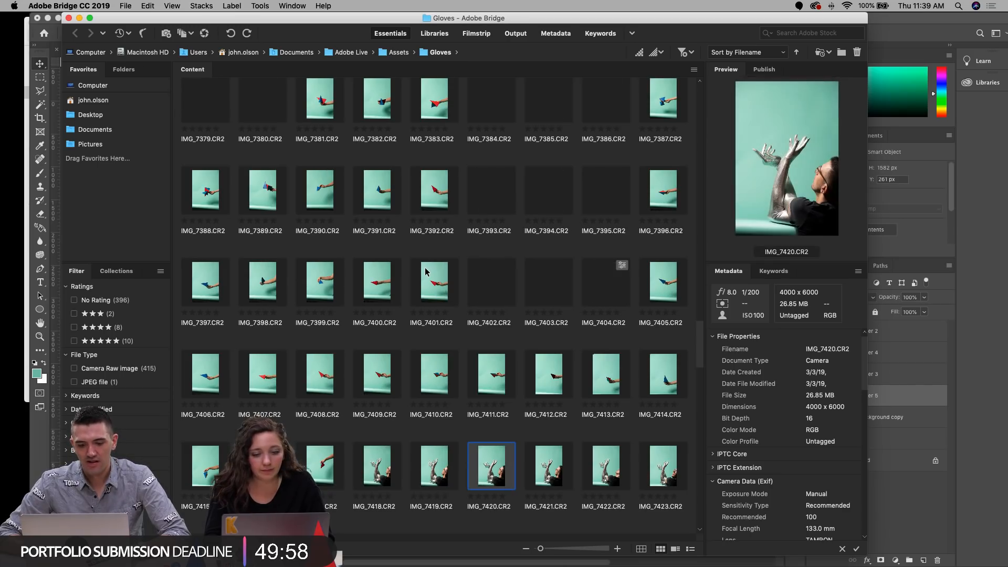
# Step: Look back through the earlier Gloves photos, from the IMG_7370s to IMG_7281.CR2, for a usable shape
pyautogui.scroll(5, 383, 194)
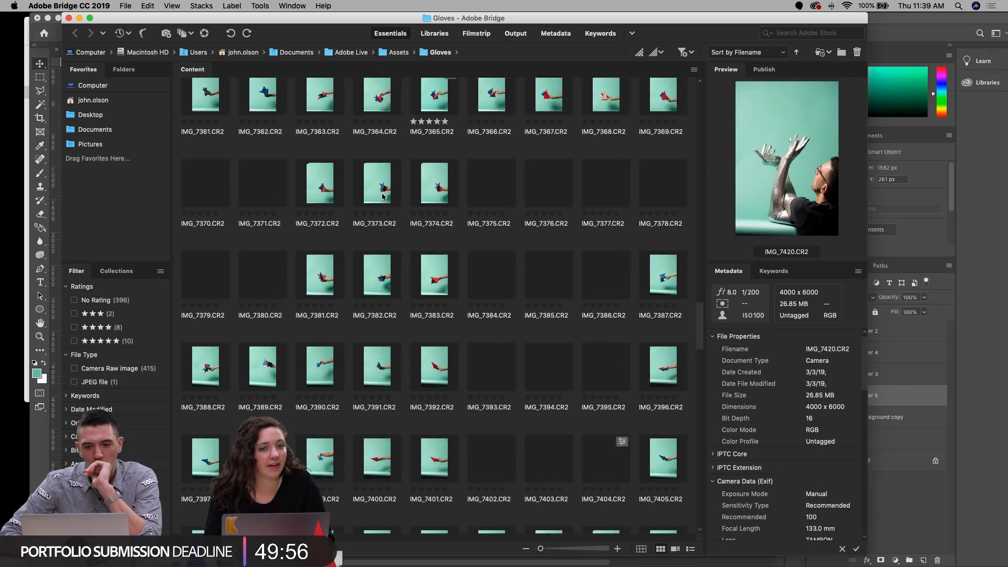
pyautogui.click(383, 185)
pyautogui.press('Right')
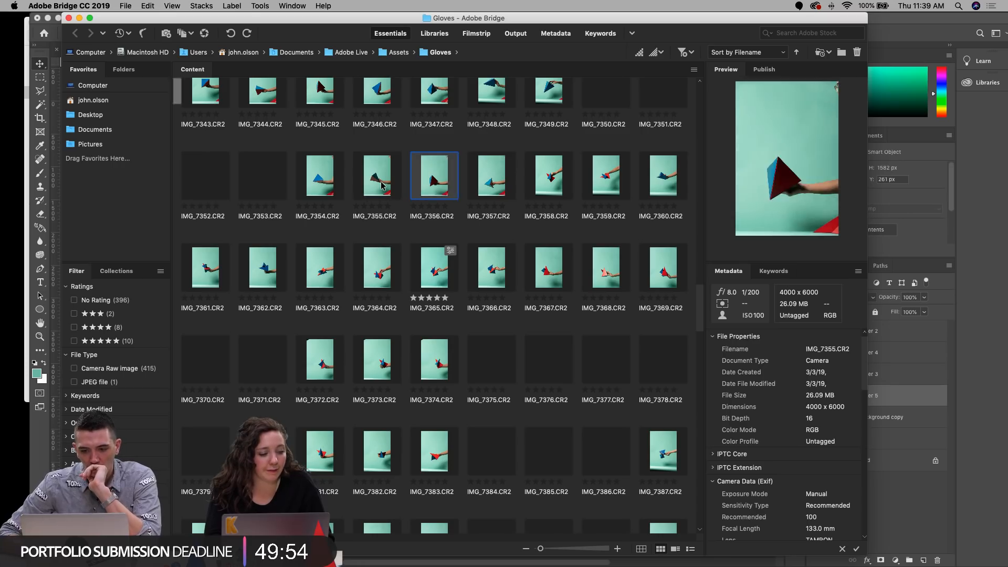
pyautogui.press('Down')
pyautogui.press('Left')
pyautogui.press('Left')
pyautogui.press('Left')
pyautogui.press('Up')
pyautogui.press('Up')
pyautogui.press('Up')
pyautogui.press('Up')
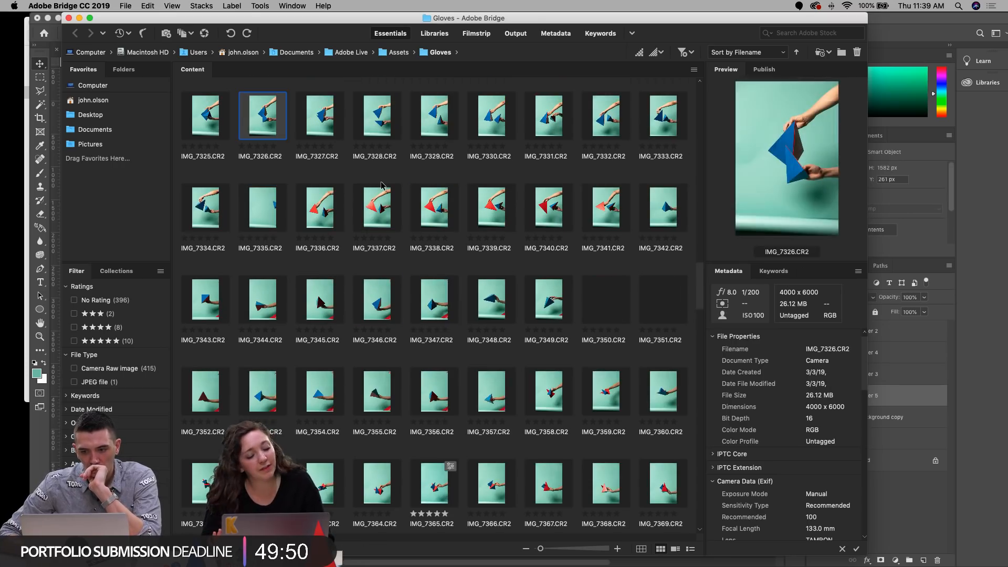
pyautogui.press('Up')
pyautogui.press('Up')
pyautogui.press('Up')
pyautogui.press('Up')
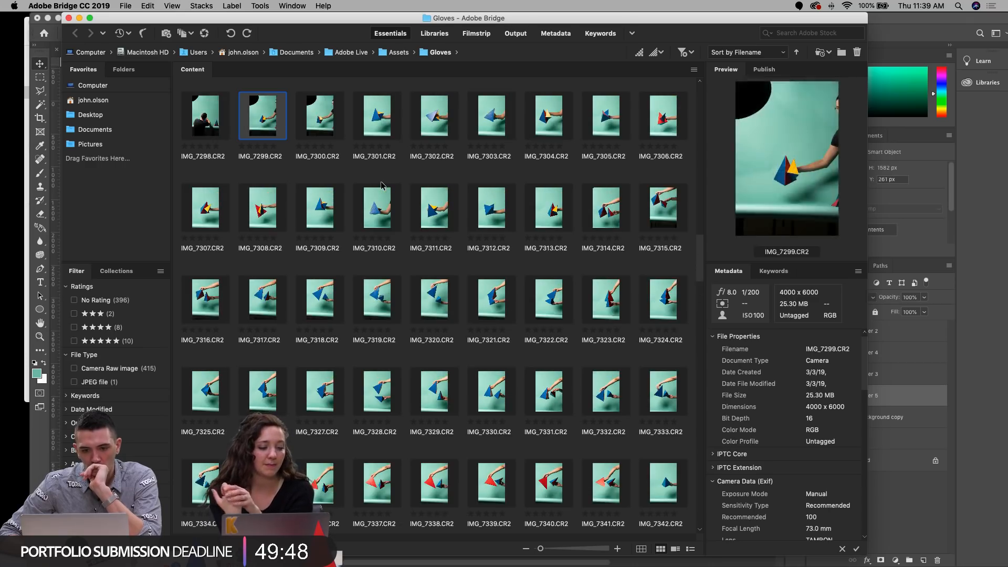
pyautogui.press('Up')
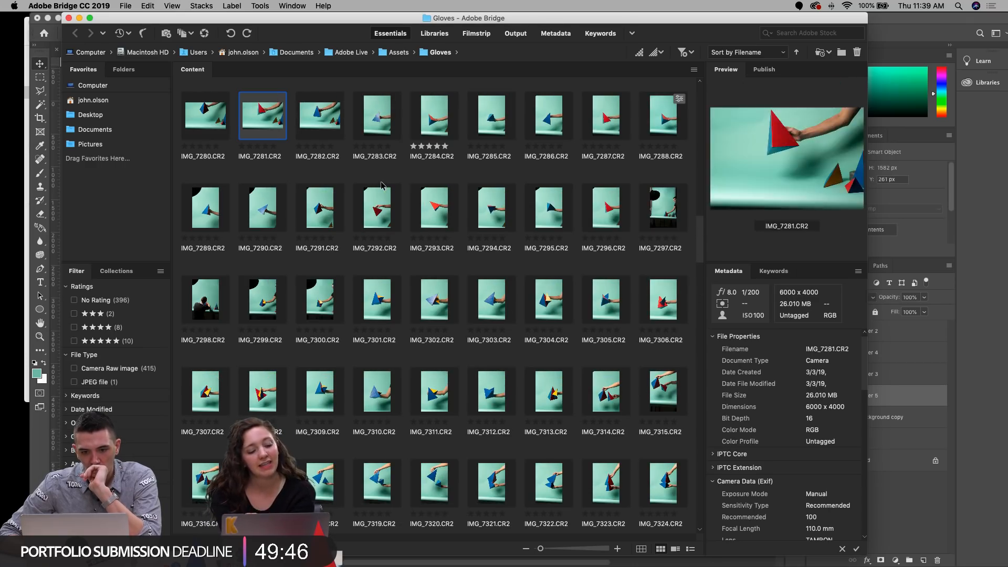
# Step: Open IMG_7284.CR2 through Camera Raw with the white balance set to Daylight
pyautogui.press('Right')
pyautogui.click(455, 124)
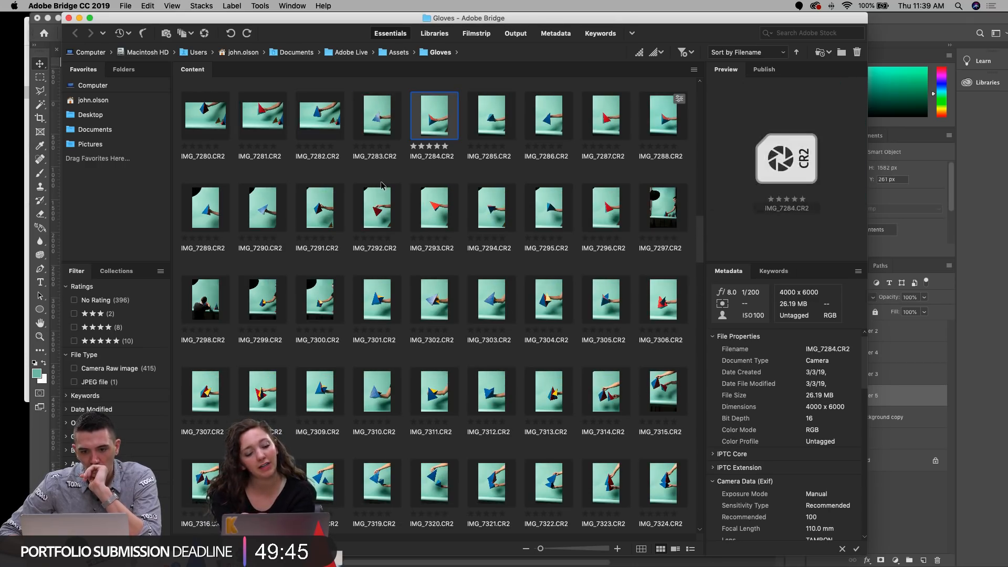
pyautogui.doubleClick(440, 123)
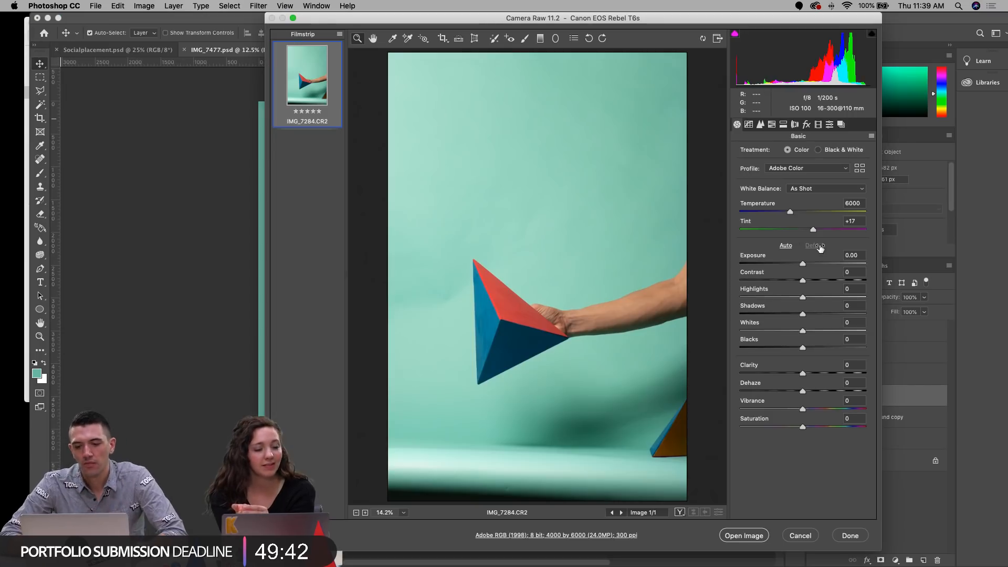
pyautogui.click(805, 187)
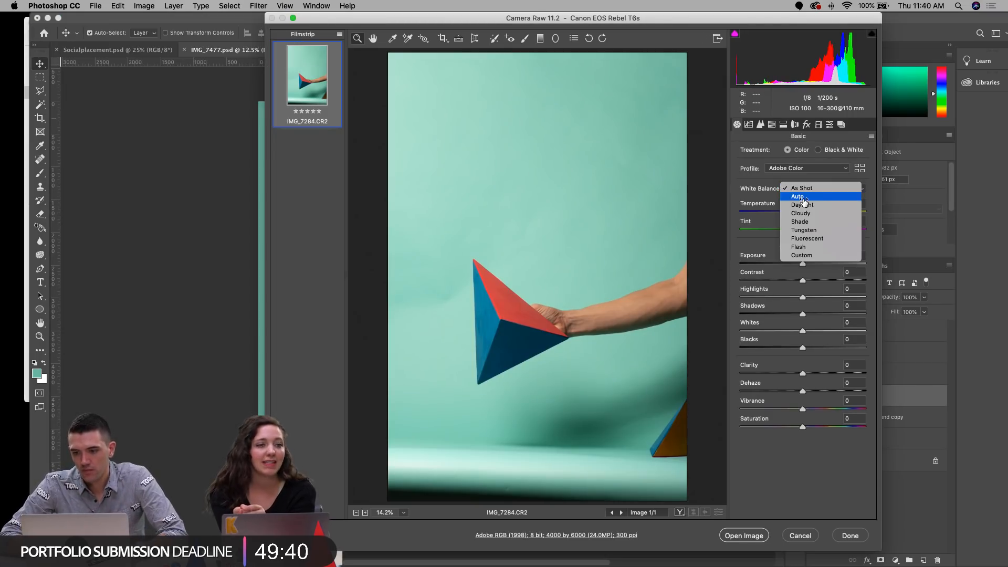
pyautogui.click(801, 207)
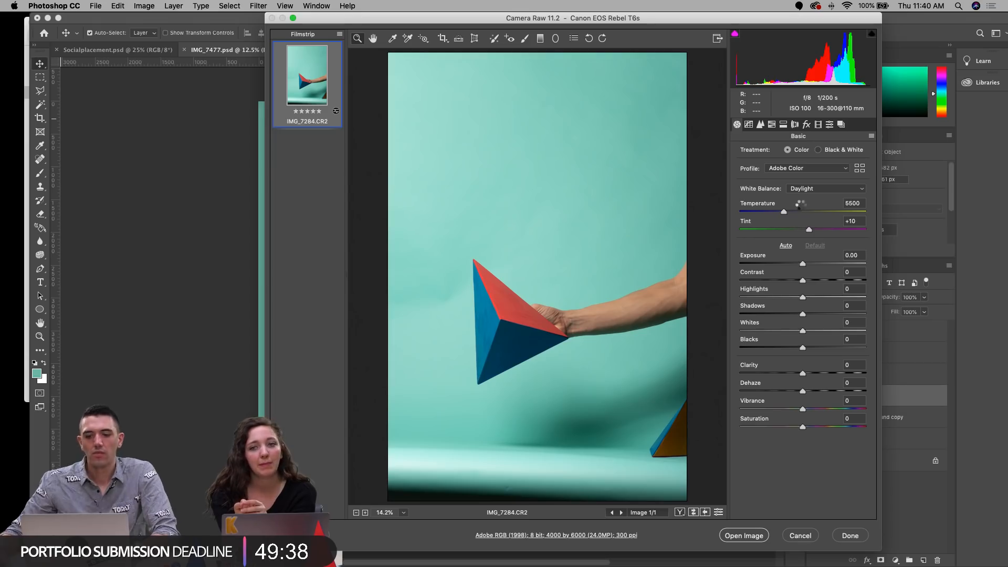
pyautogui.press('Return')
# Step: Copy a rectangular area around the red and blue pyramid, and close IMG_7284.CR2 without saving
pyautogui.click(39, 336)
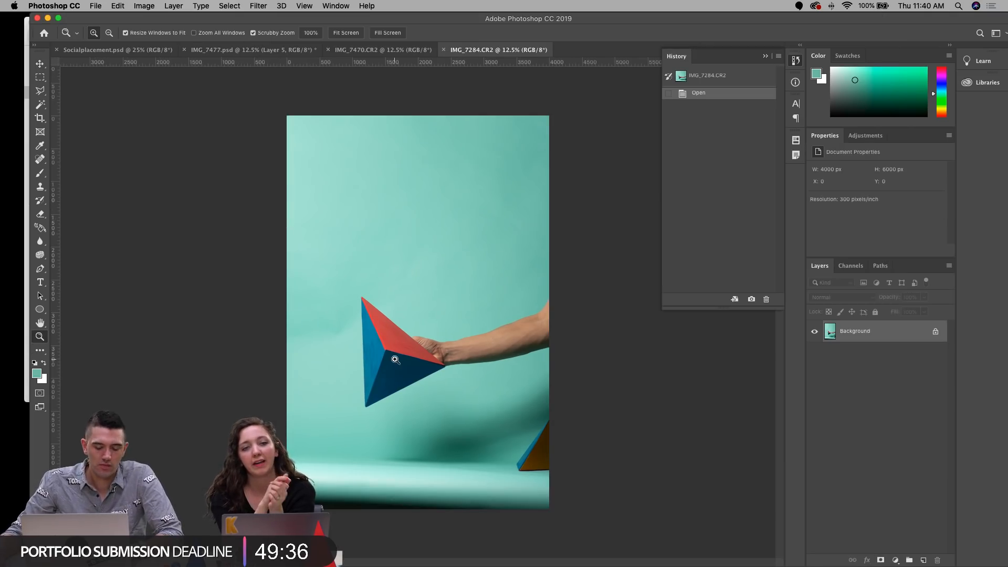
pyautogui.moveTo(394, 360); pyautogui.dragTo(367, 388)
pyautogui.press('m')
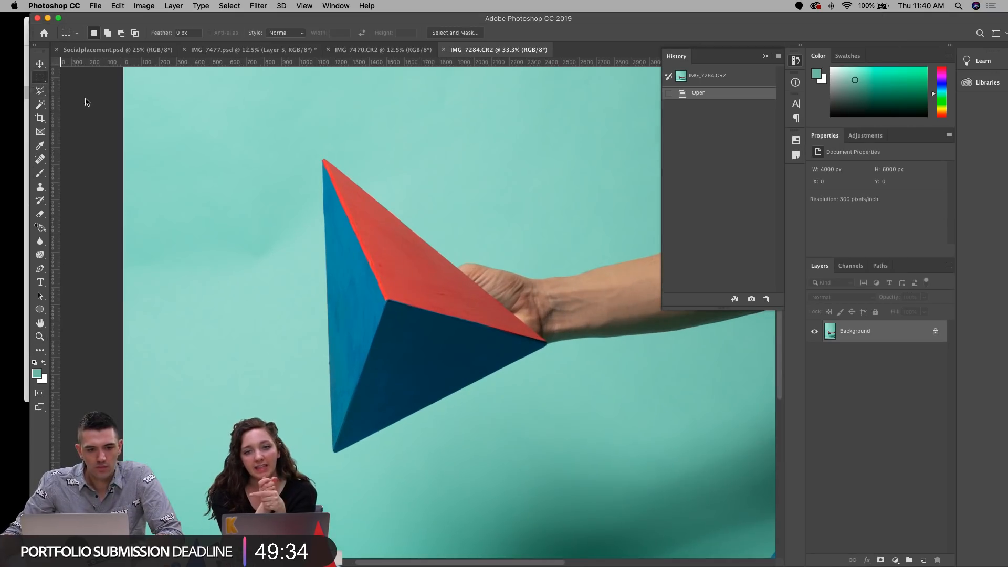
pyautogui.moveTo(271, 121); pyautogui.dragTo(567, 479)
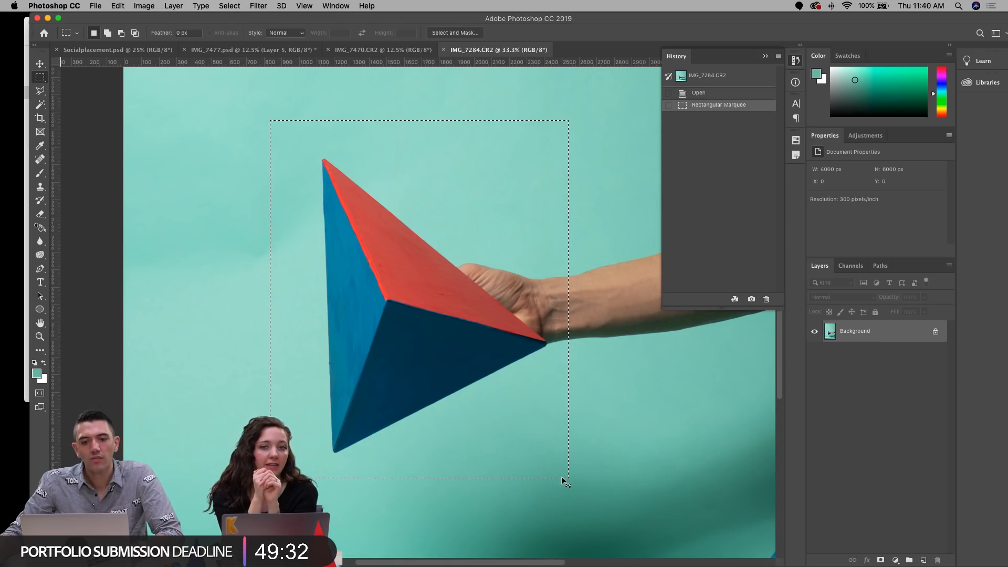
pyautogui.press('super+d')
pyautogui.press('super+w')
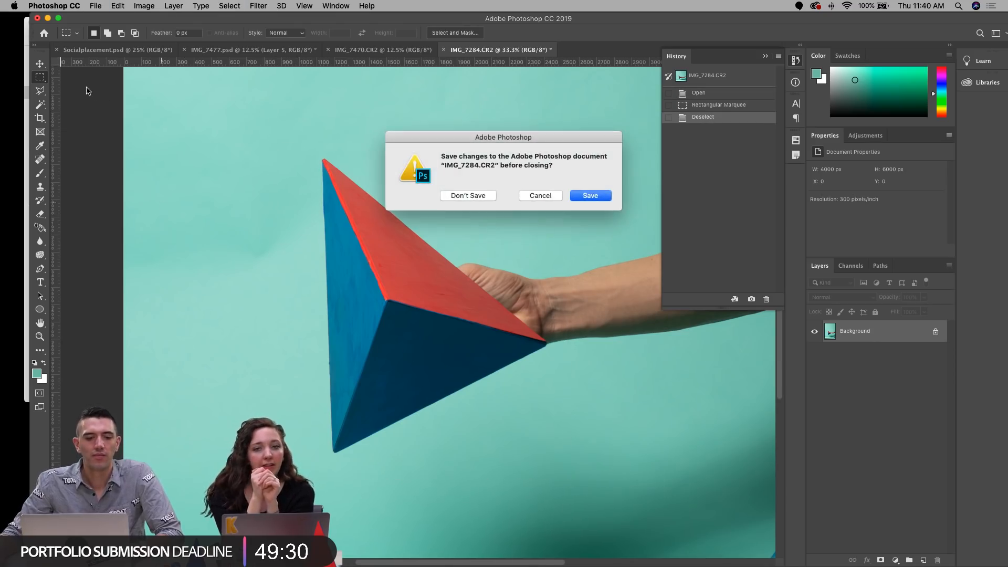
pyautogui.click(452, 194)
# Step: Paste the copied pyramid into the IMG_7477.psd collage and move it up and left, above the held red shape
pyautogui.click(38, 63)
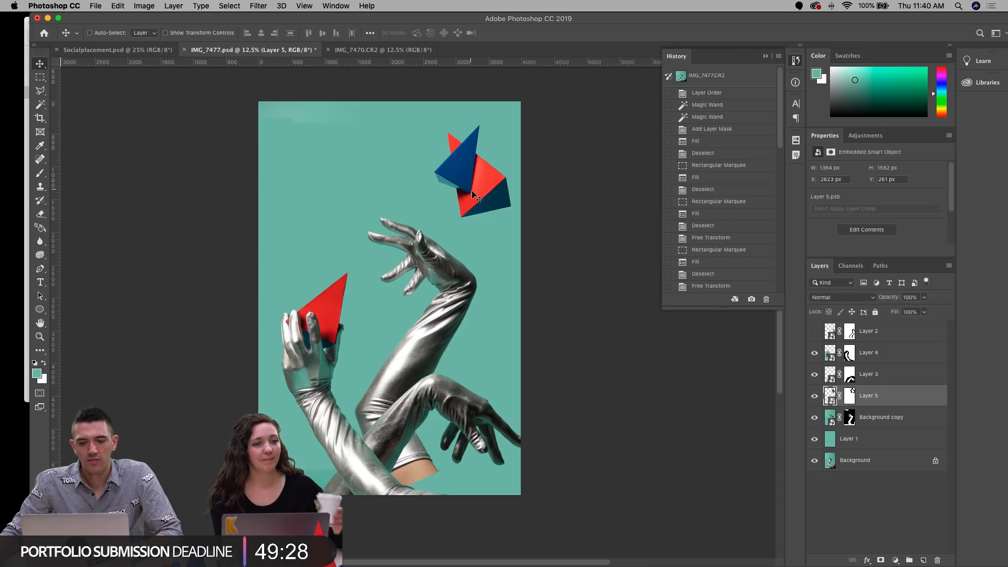
pyautogui.press('super+v')
pyautogui.press('super+t')
pyautogui.moveTo(418, 270); pyautogui.dragTo(366, 199)
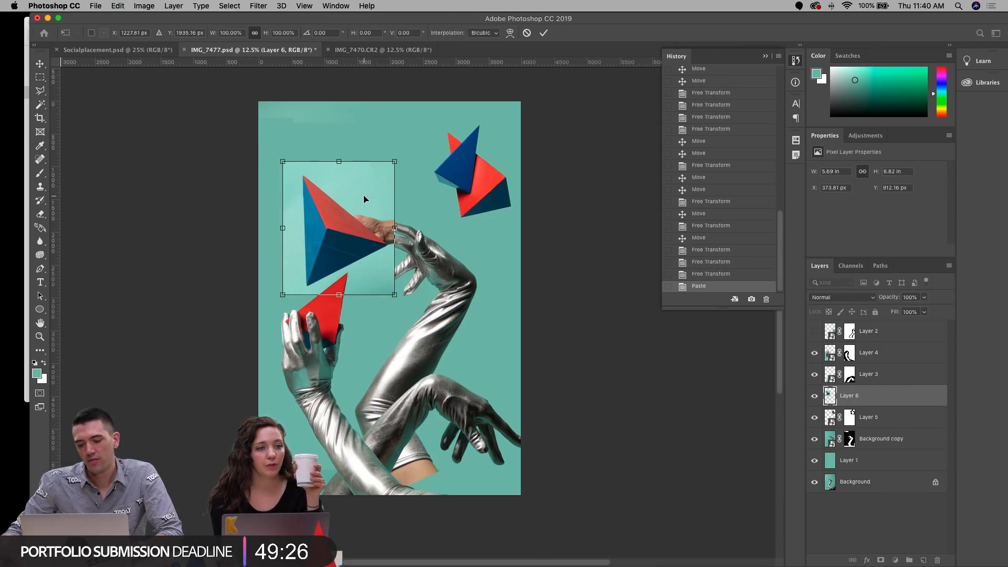
pyautogui.press('Return')
# Step: Convert the pasted pyramid layer to a smart object and scale it down to about 1478 by 1790 px
pyautogui.rightClick(897, 403)
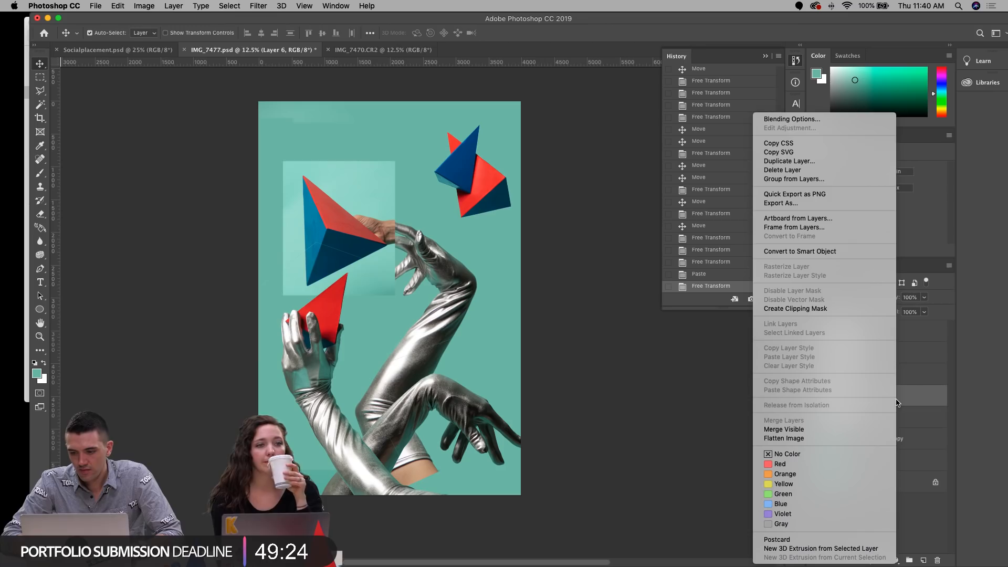
pyautogui.click(813, 251)
pyautogui.press('super+t')
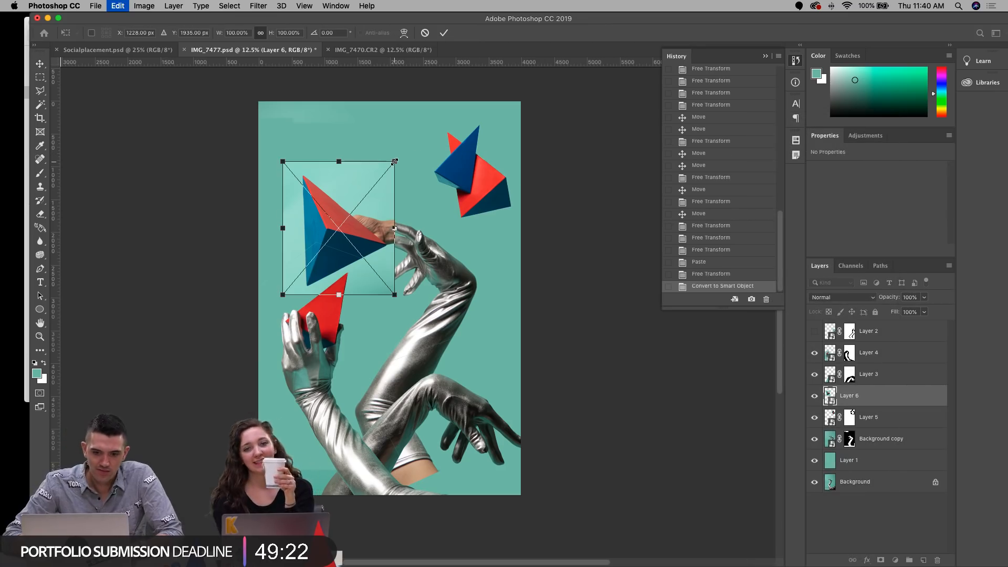
pyautogui.moveTo(395, 161); pyautogui.dragTo(388, 170)
pyautogui.press('Return')
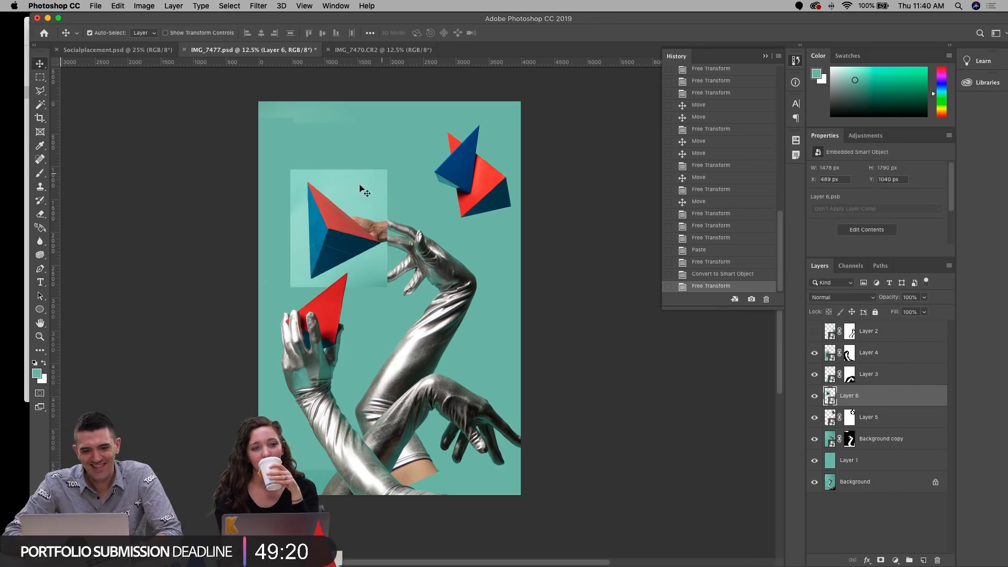
# Step: Outline the backdrop and bare hand beyond the pasted pyramid's long red edge with the Polygonal Lasso
pyautogui.click(42, 338)
pyautogui.click(360, 233)
pyautogui.click(360, 232)
pyautogui.click(360, 233)
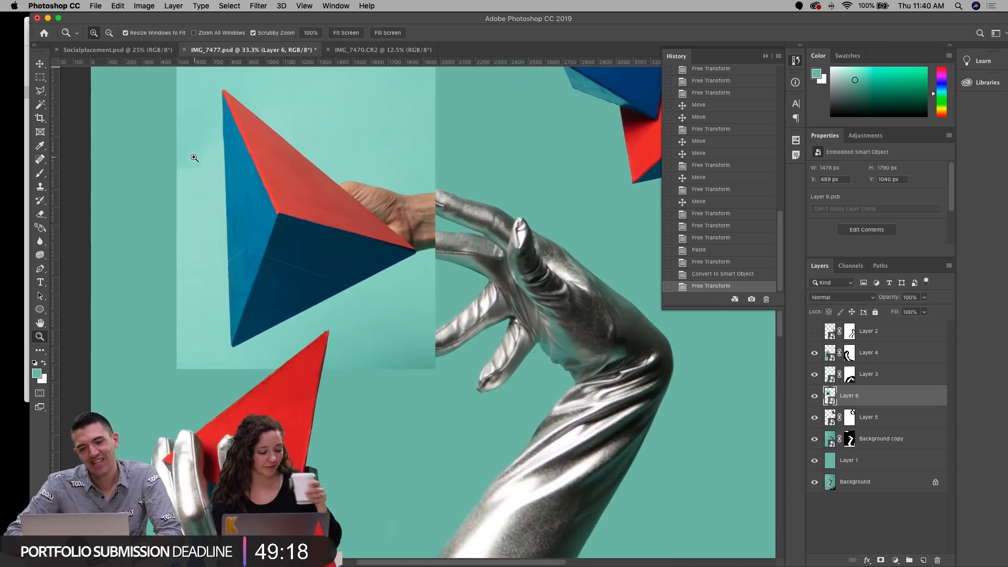
pyautogui.scroll(3, 195, 157)
pyautogui.click(199, 157)
pyautogui.click(36, 82)
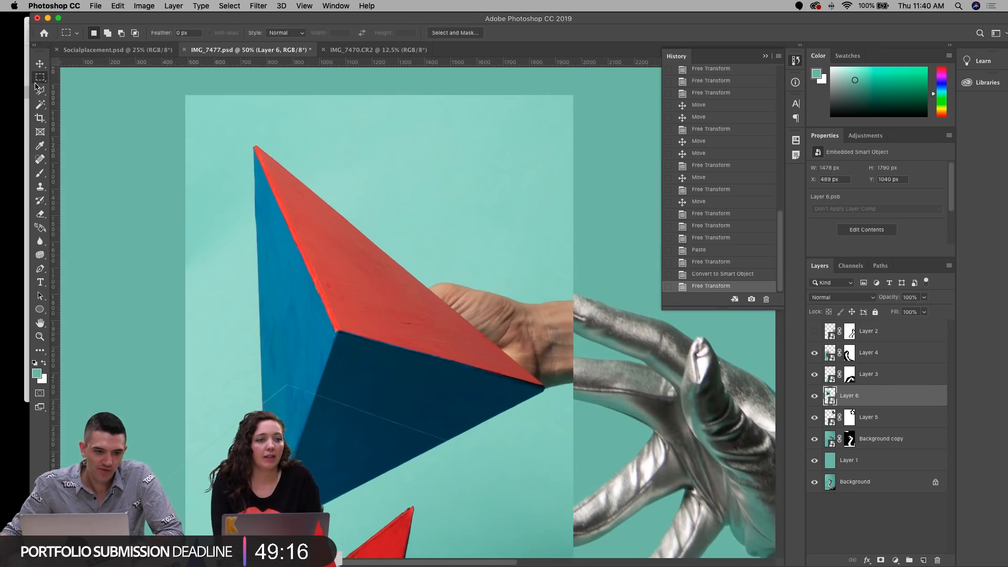
pyautogui.click(41, 91)
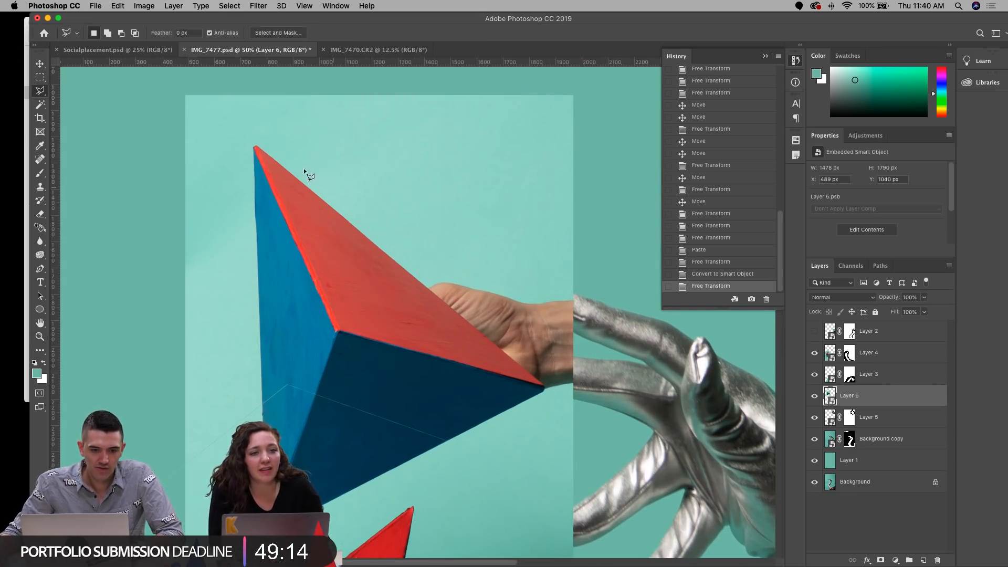
pyautogui.click(255, 145)
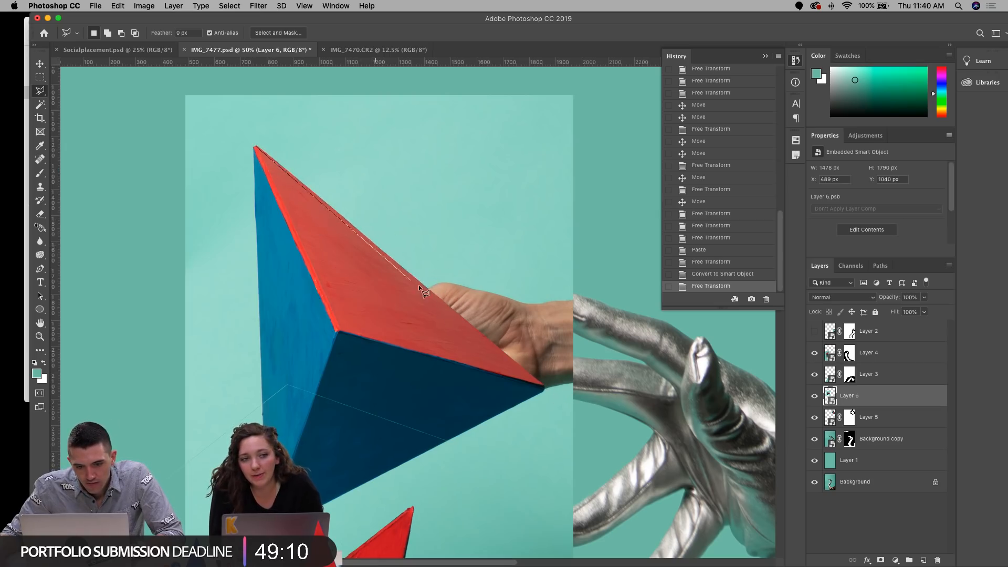
pyautogui.click(567, 405)
pyautogui.click(587, 347)
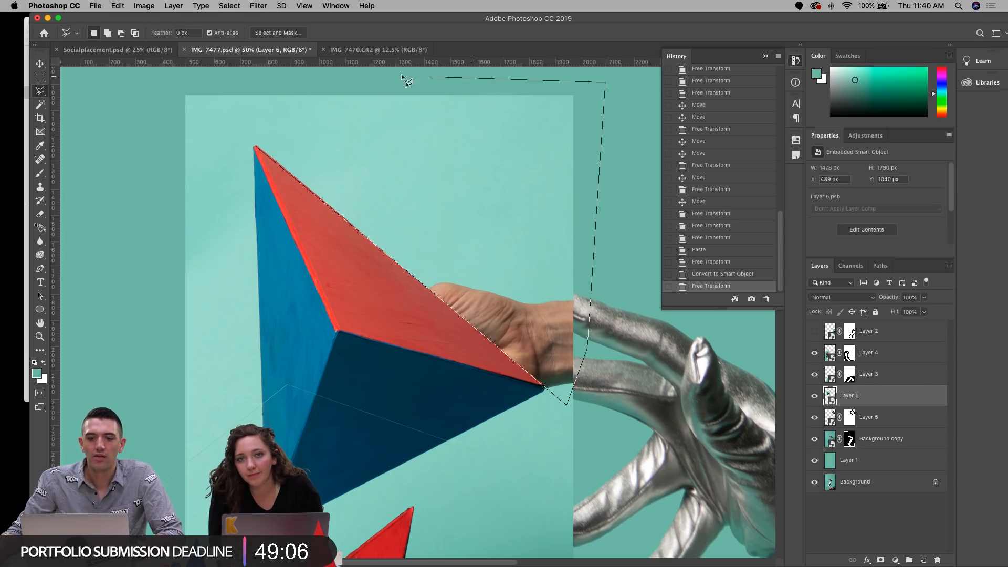
pyautogui.doubleClick(259, 78)
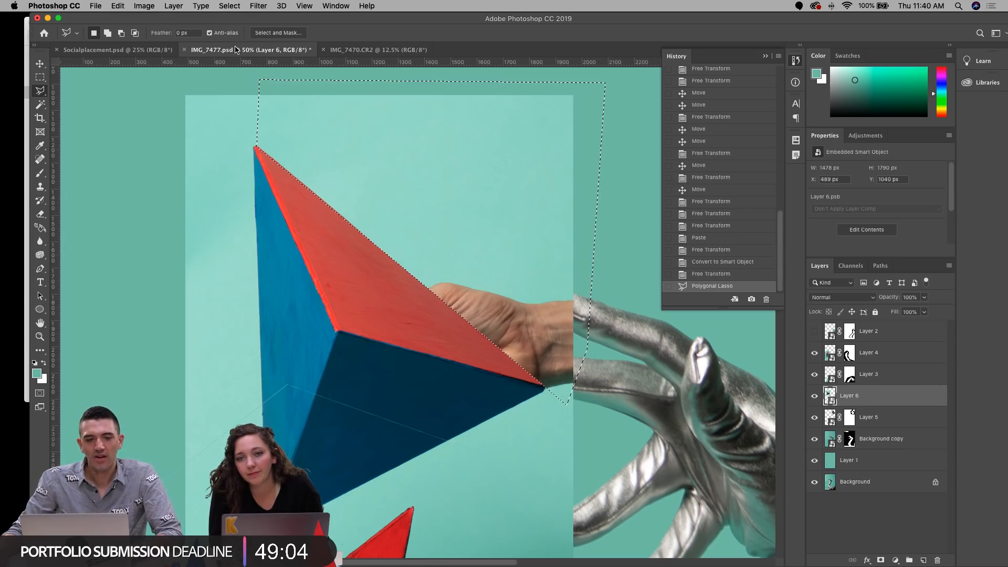
# Step: Add a Reveal All layer mask to the pyramid layer, fill the selected area with black, and deselect
pyautogui.click(174, 5)
pyautogui.moveTo(189, 173)
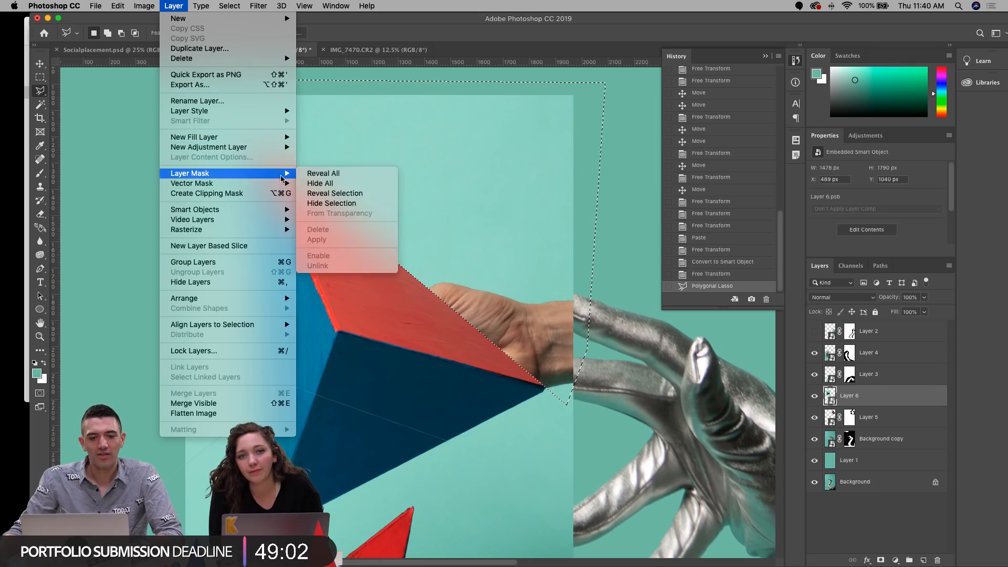
pyautogui.click(339, 173)
pyautogui.hotkey('alt', 'BackSpace')
pyautogui.press('super+d')
# Step: Lasso the backdrop strip beside the pyramid's left blue edge, fill it with black on the layer mask, and deselect
pyautogui.scroll(-2, 346, 220)
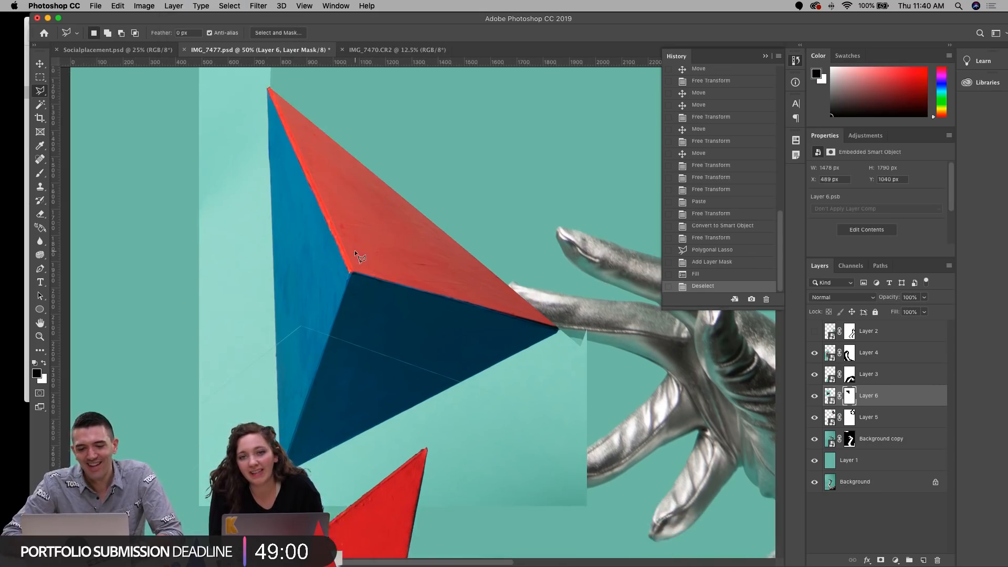
pyautogui.hscroll(-3, 355, 250)
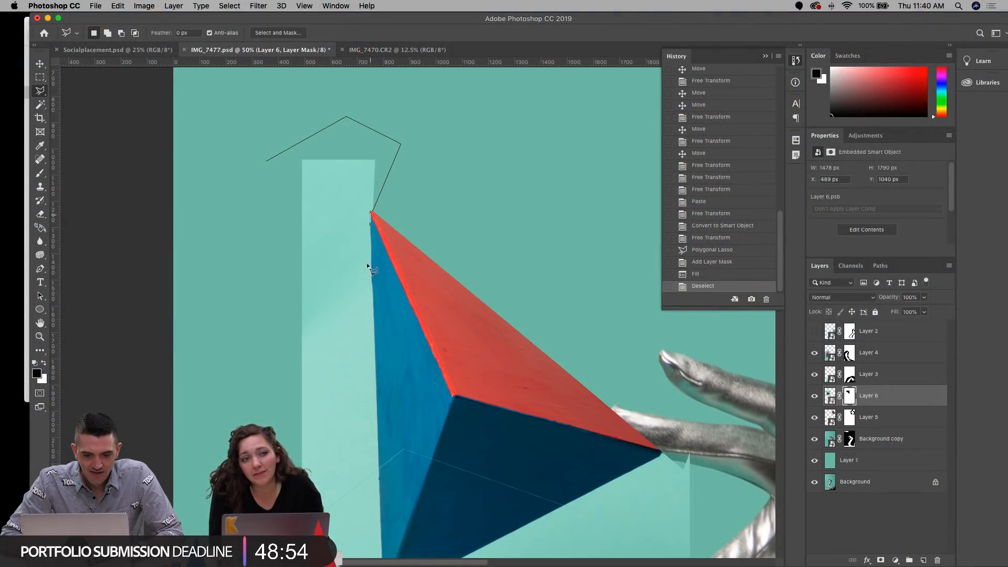
pyautogui.scroll(-3, 383, 450)
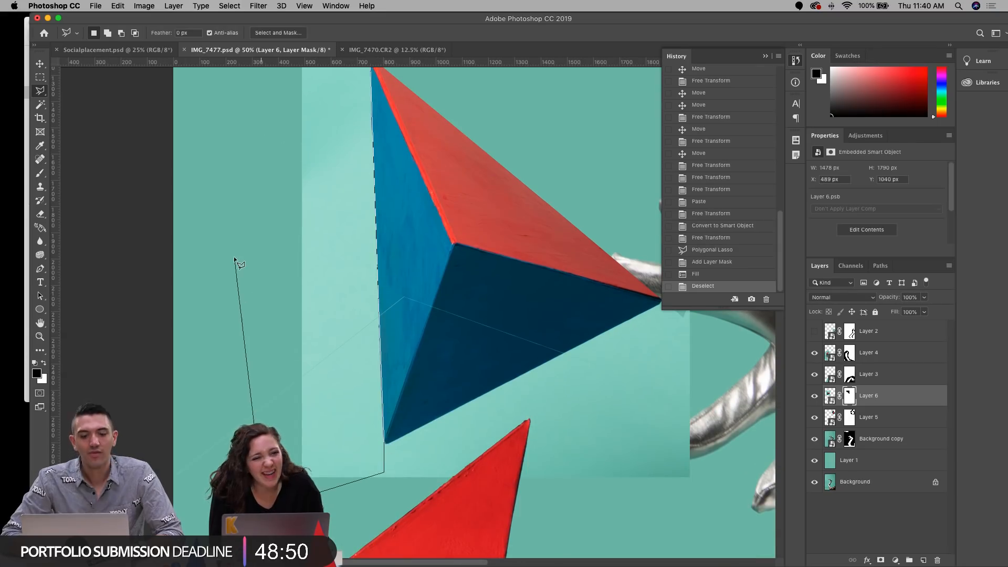
pyautogui.scroll(3, 235, 260)
pyautogui.click(211, 158)
pyautogui.hotkey('alt', 'BackSpace')
pyautogui.press('super+d')
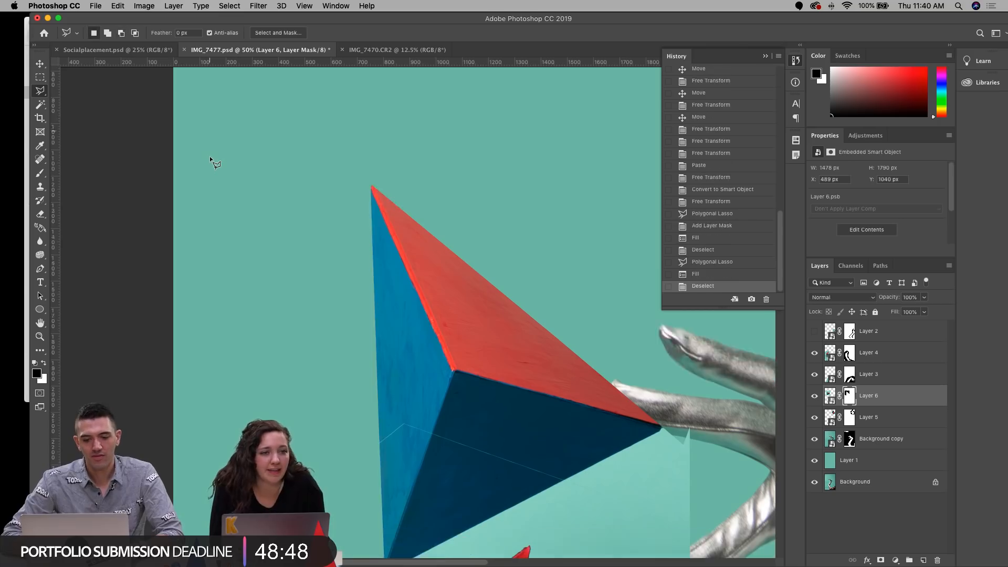
# Step: Lasso the remaining backdrop below the pyramid's dark blue face, fill it with black on the mask, and deselect
pyautogui.scroll(-5, 211, 160)
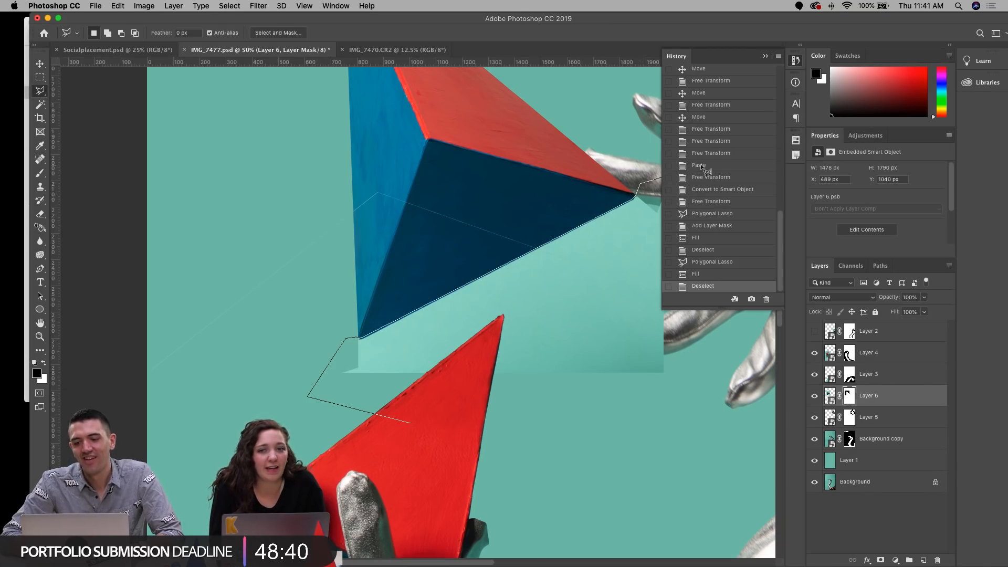
pyautogui.doubleClick(425, 488)
pyautogui.hotkey('alt', 'BackSpace')
pyautogui.press('super+d')
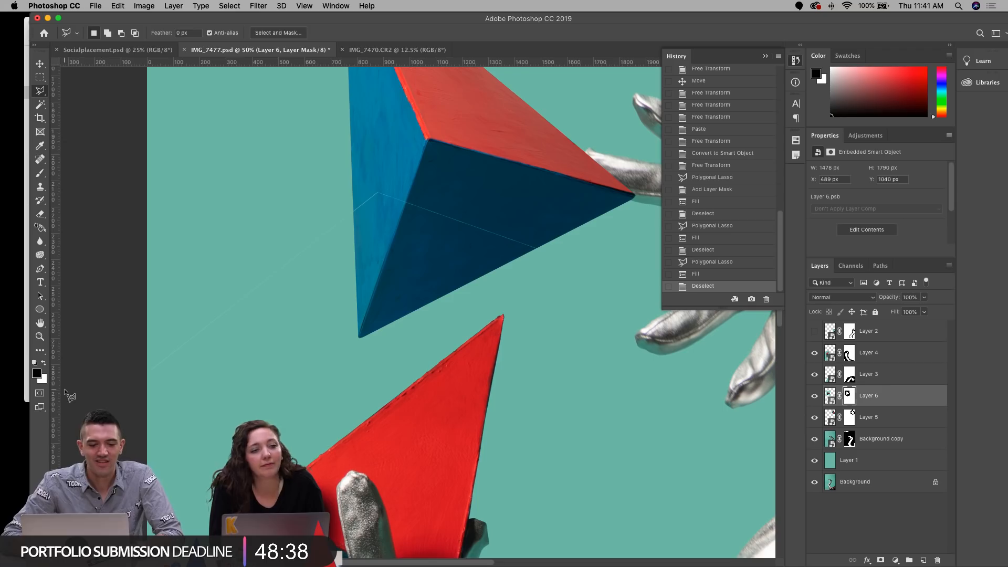
# Step: Nudge the masked pyramid slightly right and move its layer below Background copy, behind the raised hand's fingers
pyautogui.click(39, 337)
pyautogui.press('super+minus')
pyautogui.press('super+minus')
pyautogui.press('super+minus')
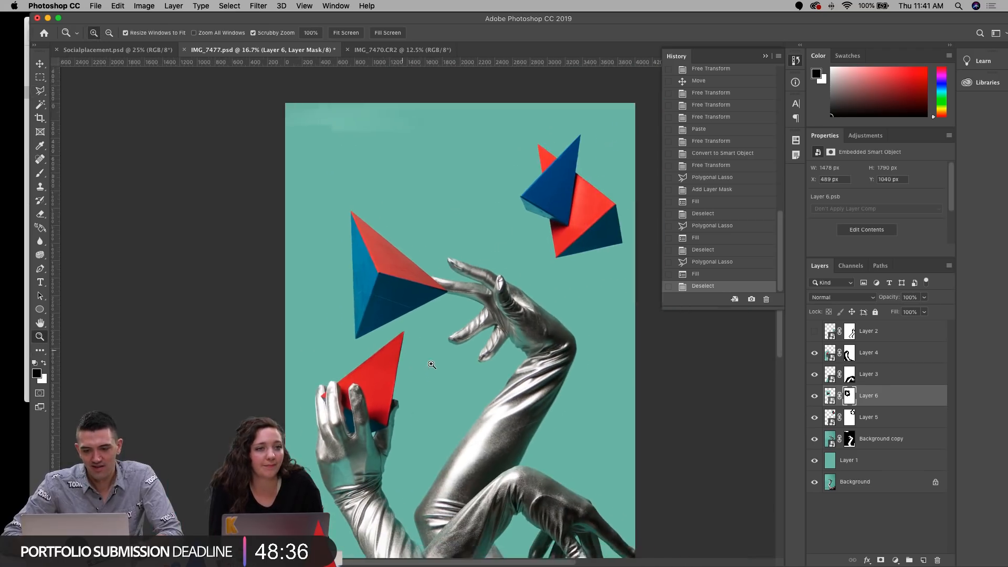
pyautogui.press('super+t')
pyautogui.moveTo(397, 224); pyautogui.dragTo(400, 224)
pyautogui.press('Return')
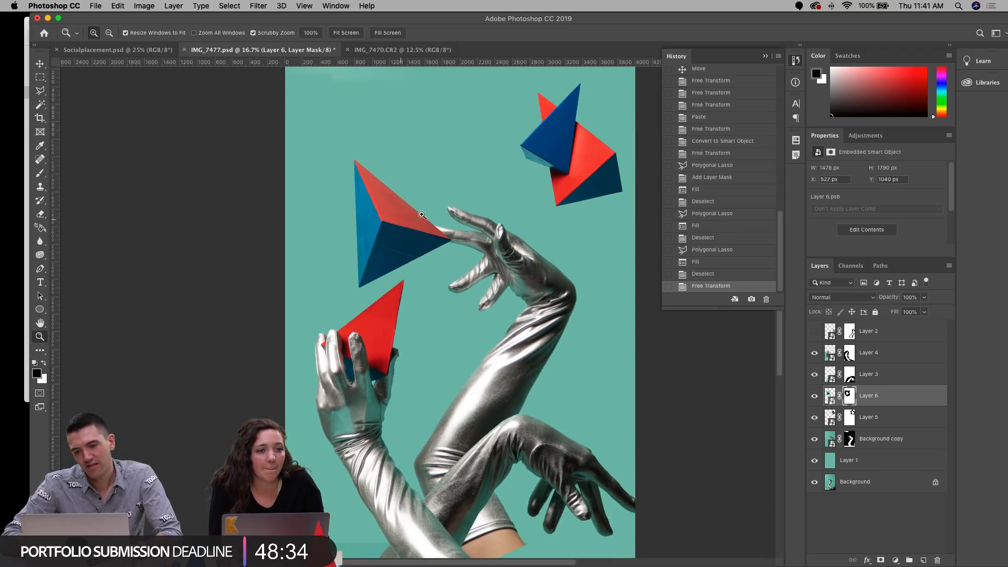
pyautogui.moveTo(876, 408); pyautogui.dragTo(875, 449)
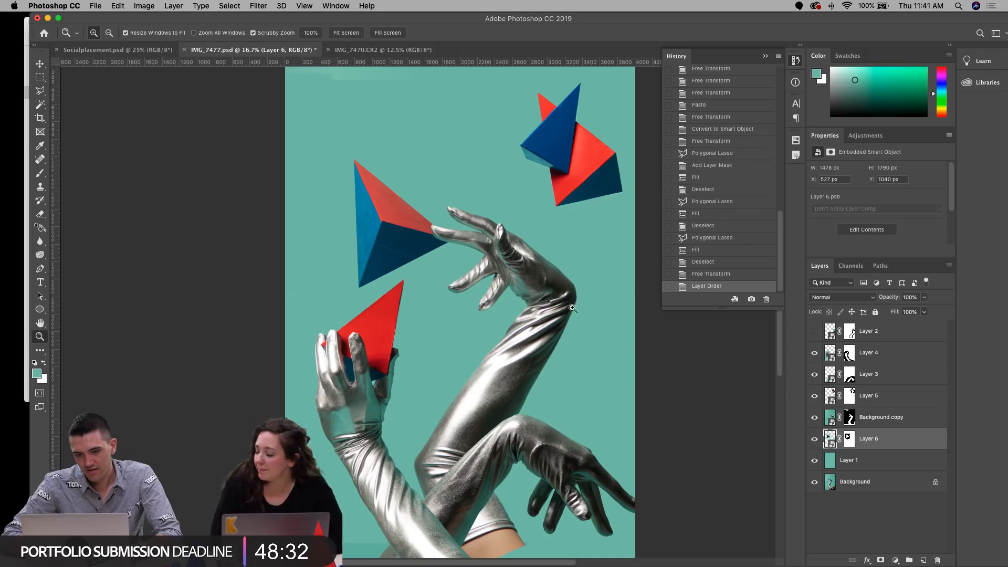
# Step: Scale the pyramid down to about 1301 by 1576 px and reposition it beside the raised hand
pyautogui.press('super+t')
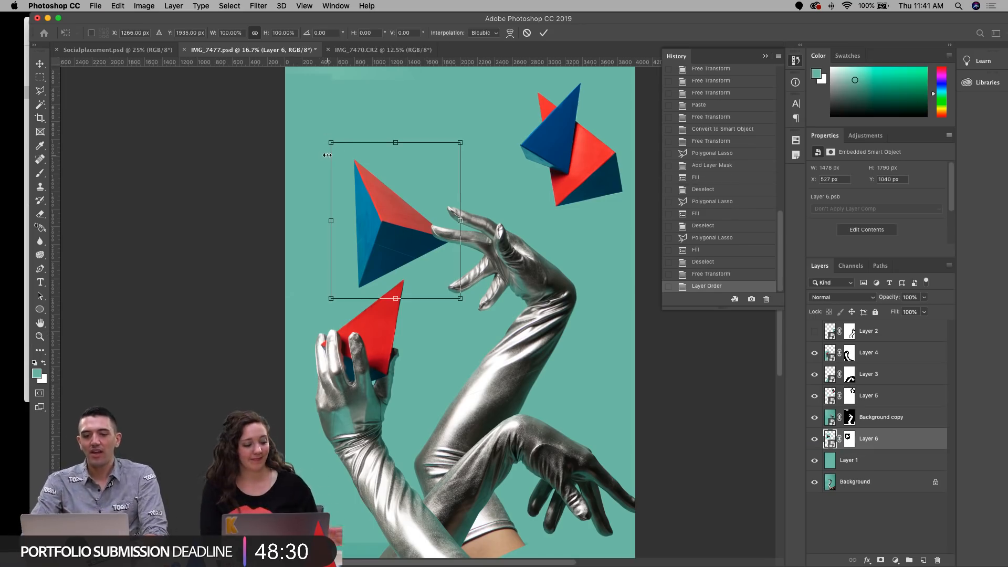
pyautogui.moveTo(331, 142); pyautogui.dragTo(347, 160)
pyautogui.moveTo(392, 224)
pyautogui.mouseDown()
pyautogui.moveTo(405, 211)
pyautogui.moveTo(398, 205)
pyautogui.mouseUp()
pyautogui.press('Return')
pyautogui.hotkey('ctrl', 't')
pyautogui.press('Return')
# Step: Move the arm holding the red shape down and scale it to about 3518 by 4488 px
pyautogui.moveTo(354, 374); pyautogui.dragTo(311, 273)
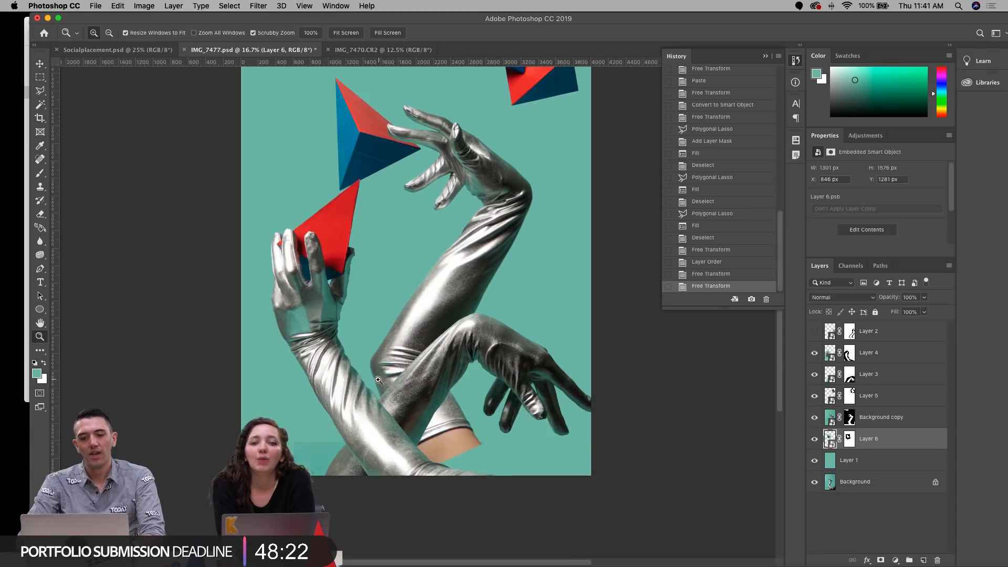
pyautogui.click(307, 285)
pyautogui.keyDown('alt'); pyautogui.click(467, 229); pyautogui.keyUp('alt')
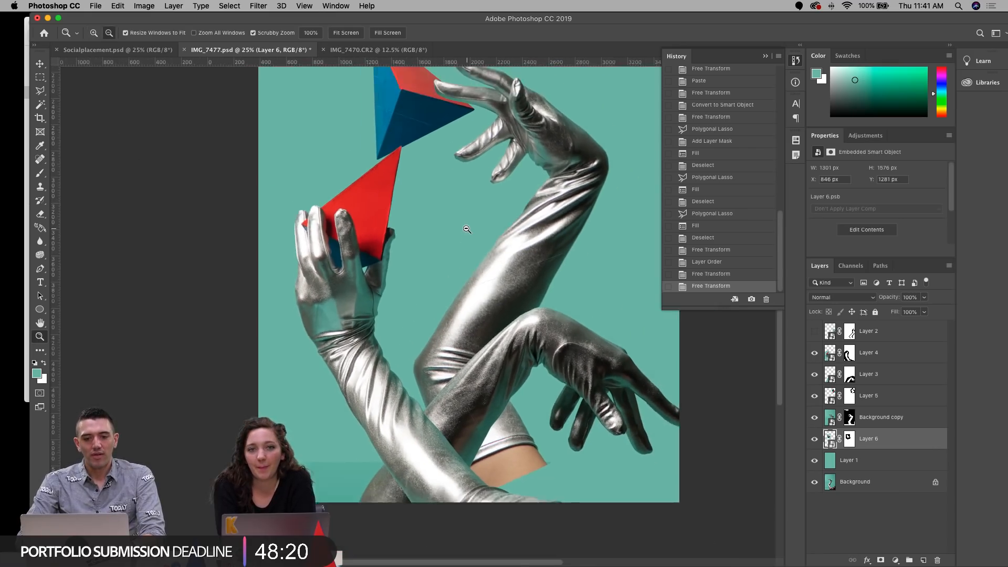
pyautogui.keyDown('alt'); pyautogui.click(467, 229); pyautogui.keyUp('alt')
pyautogui.press('v')
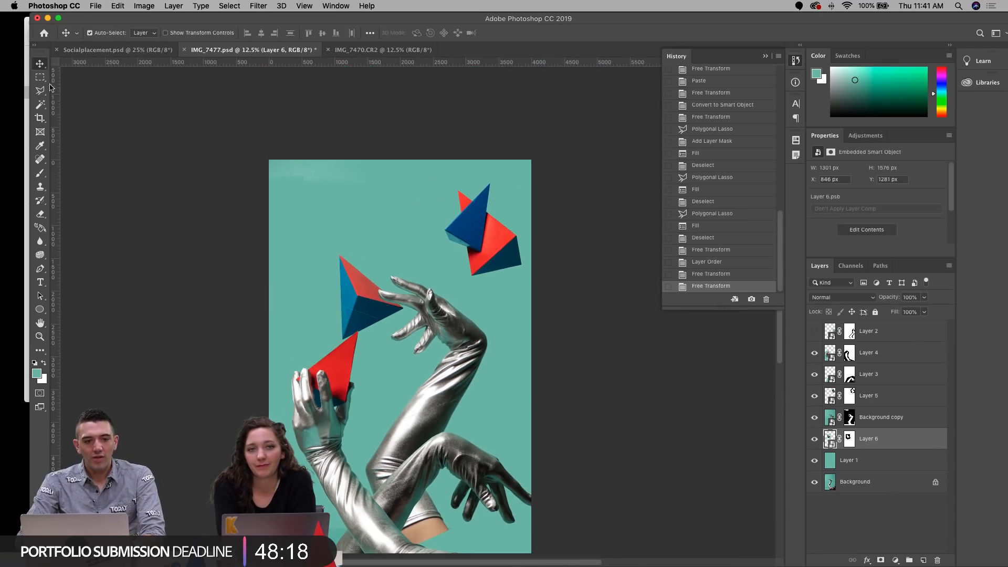
pyautogui.moveTo(326, 412); pyautogui.dragTo(324, 434)
pyautogui.hotkey('ctrl', 't')
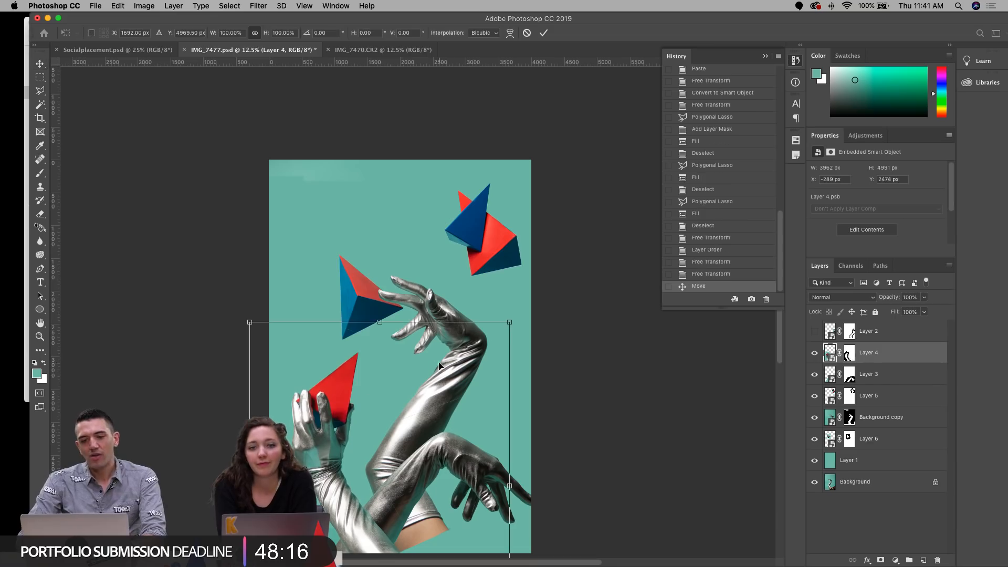
pyautogui.moveTo(515, 321); pyautogui.dragTo(498, 336)
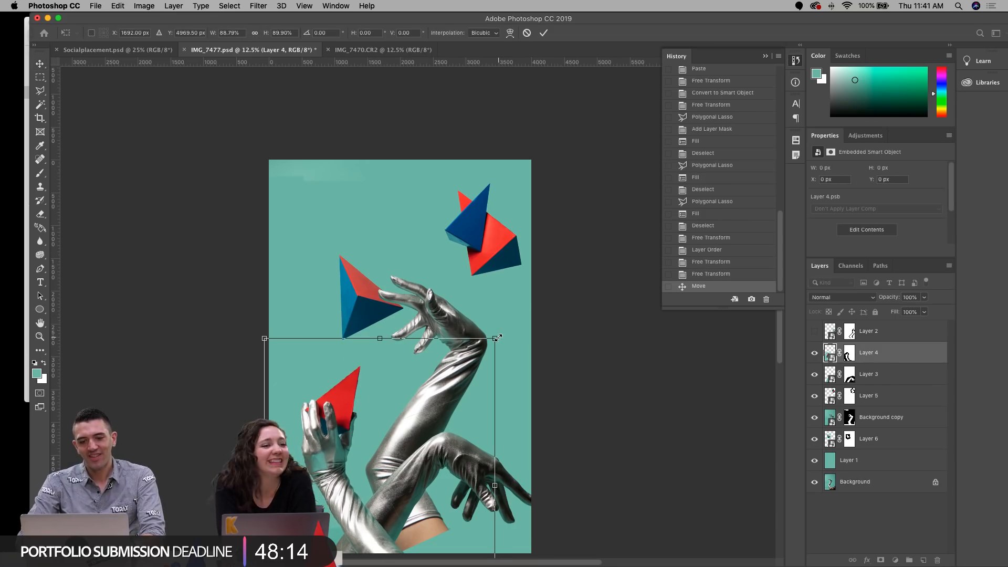
pyautogui.press('Return')
# Step: Rearrange the collage: shape cluster up and right, pyramid slightly down and right, shape-holding arm up and left, raised arm slightly right
pyautogui.scroll(-3, 497, 336)
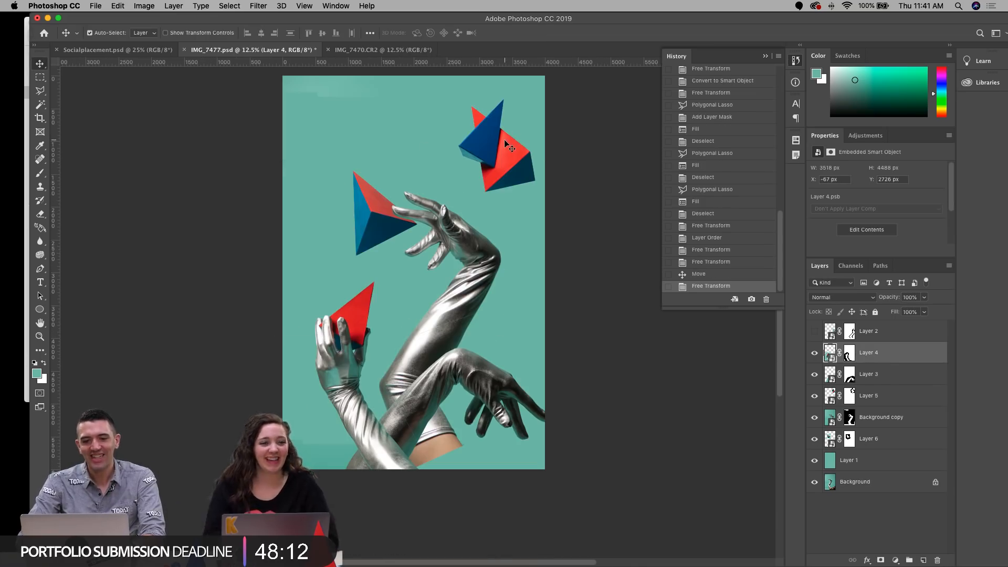
pyautogui.moveTo(504, 140); pyautogui.dragTo(511, 131)
pyautogui.moveTo(368, 209); pyautogui.dragTo(372, 212)
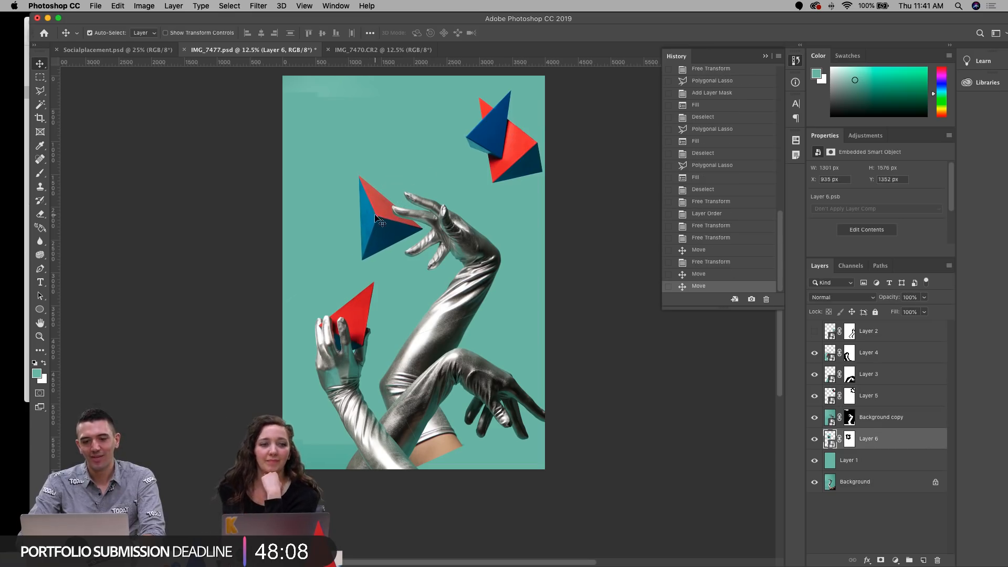
pyautogui.moveTo(348, 357); pyautogui.dragTo(335, 339)
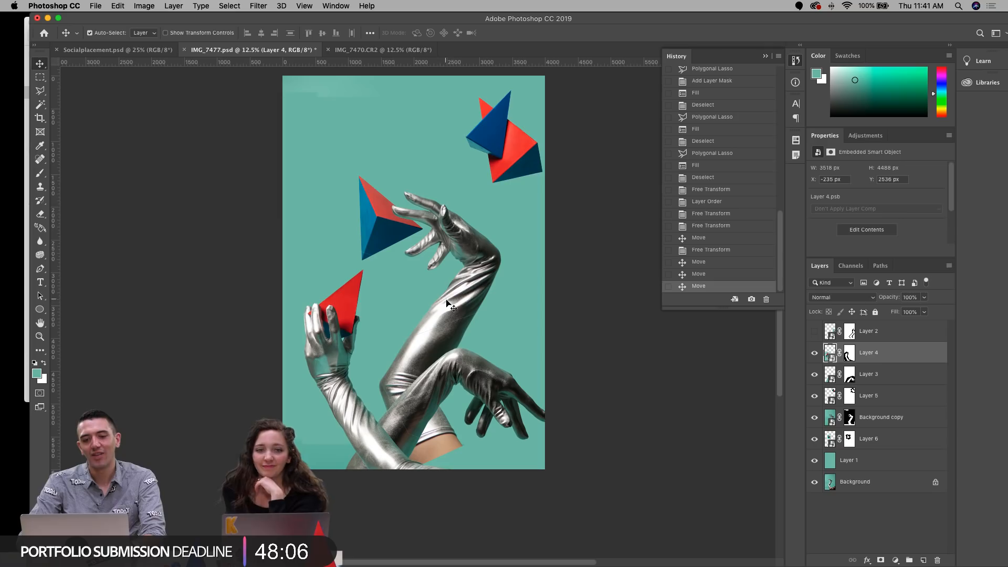
pyautogui.moveTo(452, 307); pyautogui.dragTo(458, 307)
# Step: Move the pyramid up and left, away from the raised hand, and shift the drooping lower arm up and left
pyautogui.scroll(3, 399, 279)
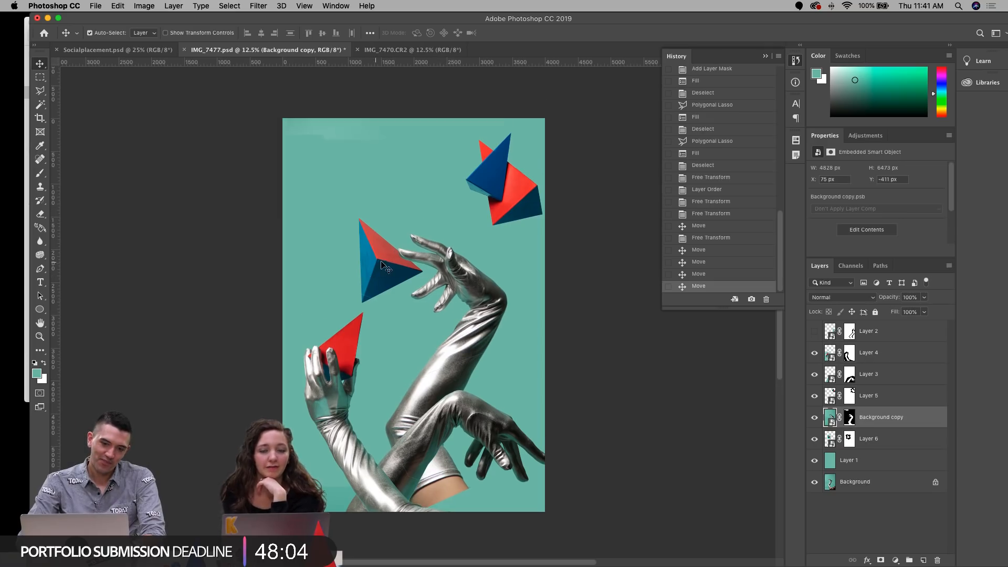
pyautogui.moveTo(381, 265); pyautogui.dragTo(340, 240)
pyautogui.scroll(-2, 355, 321)
pyautogui.scroll(3, 356, 324)
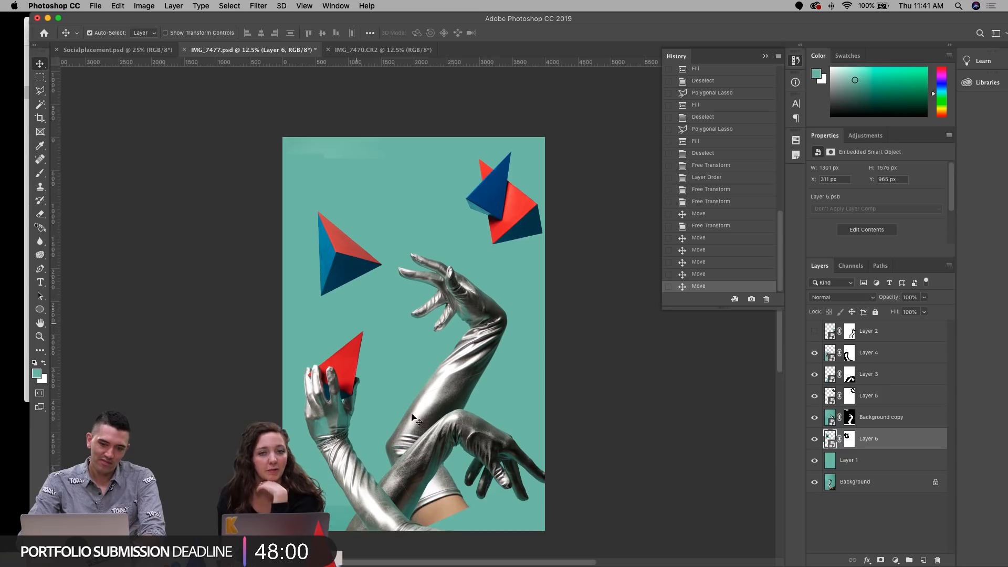
pyautogui.moveTo(453, 434); pyautogui.dragTo(443, 418)
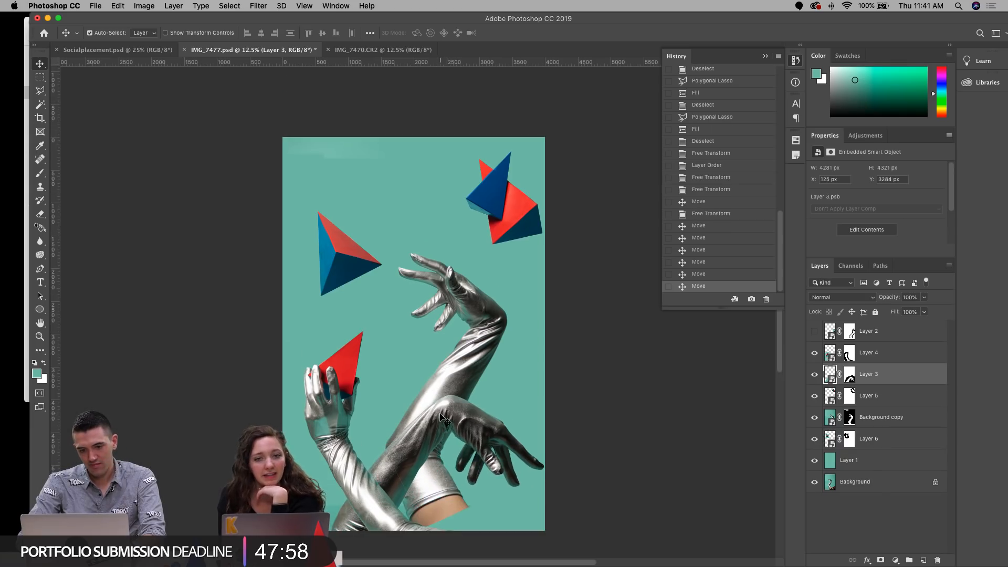
pyautogui.scroll(-2, 444, 418)
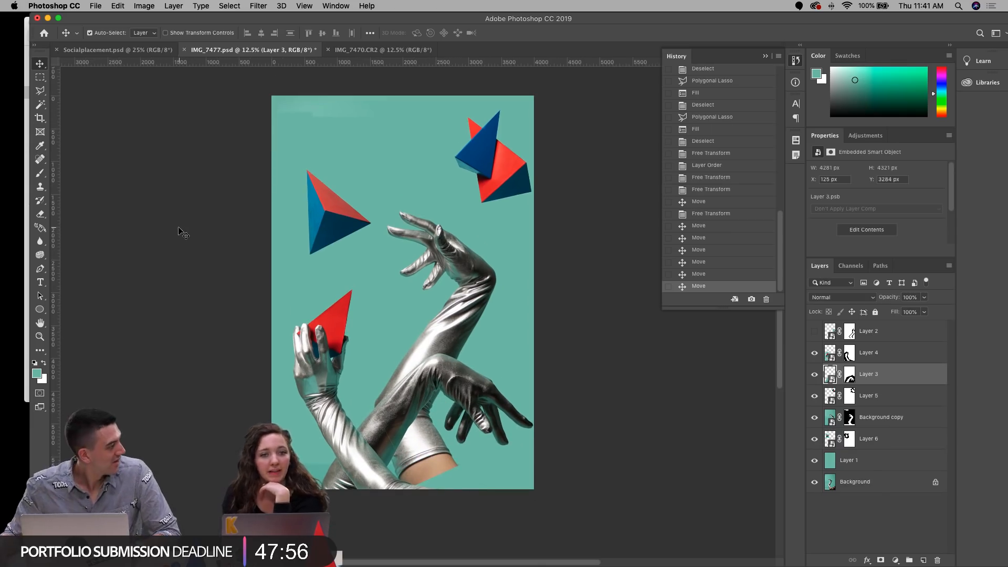
# Step: Duplicate the teal Layer 1 and scale the copy to about 11.03 by 17.75 in, inset from the canvas edges
pyautogui.click(39, 77)
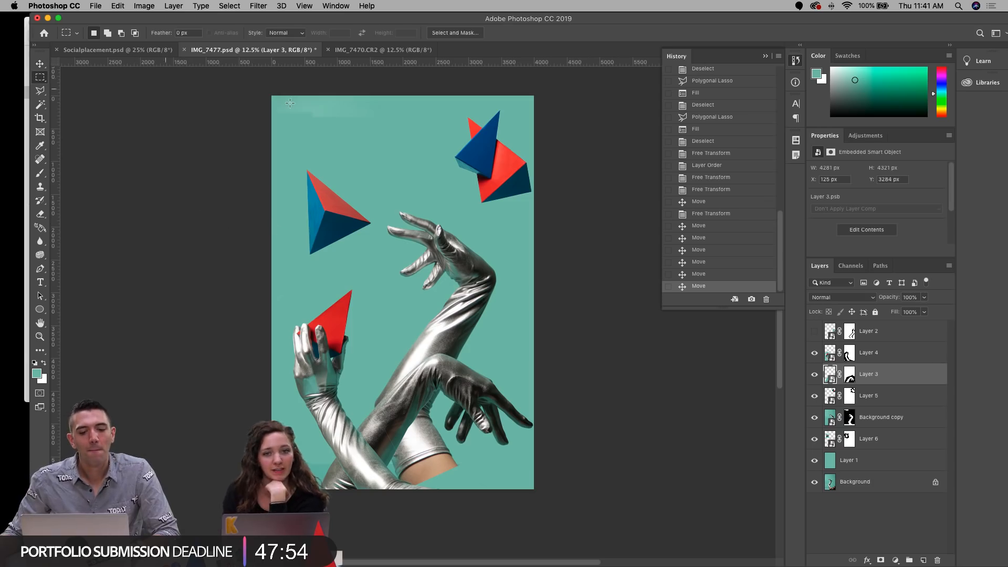
pyautogui.click(38, 66)
pyautogui.moveTo(865, 471); pyautogui.dragTo(924, 561)
pyautogui.press('super+t')
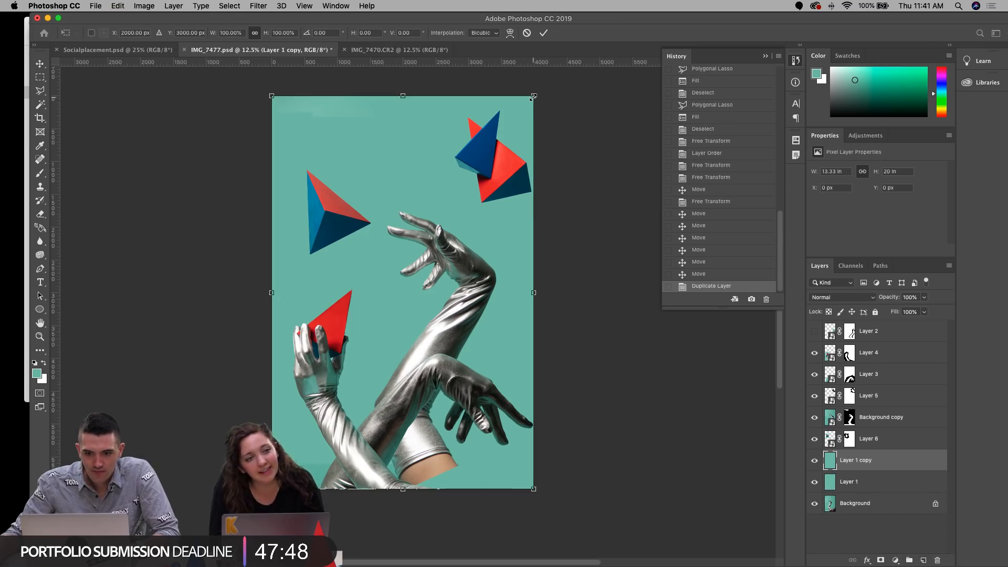
pyautogui.moveTo(533, 97); pyautogui.dragTo(511, 118)
pyautogui.press('Return')
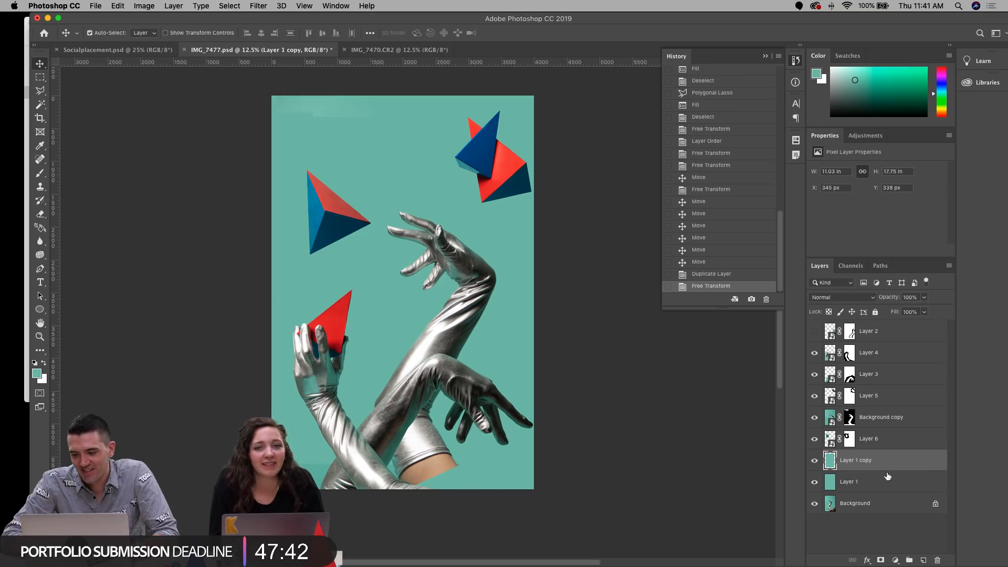
# Step: Darken the full-size teal Layer 1 with a Levels adjustment, setting the midtone input level to 0.75
pyautogui.click(859, 482)
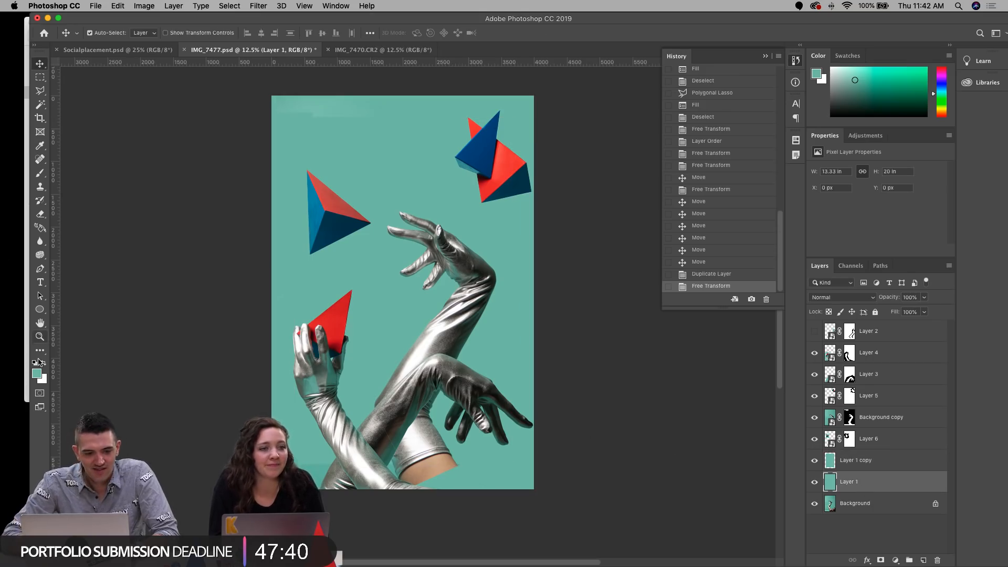
pyautogui.click(144, 6)
pyautogui.moveTo(173, 32)
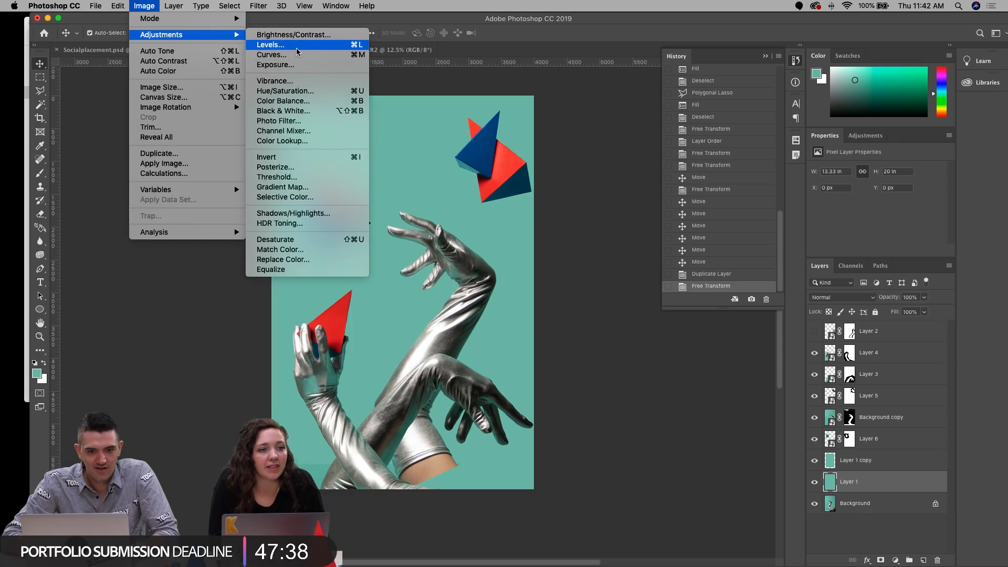
pyautogui.click(294, 44)
pyautogui.moveTo(738, 309); pyautogui.dragTo(751, 306)
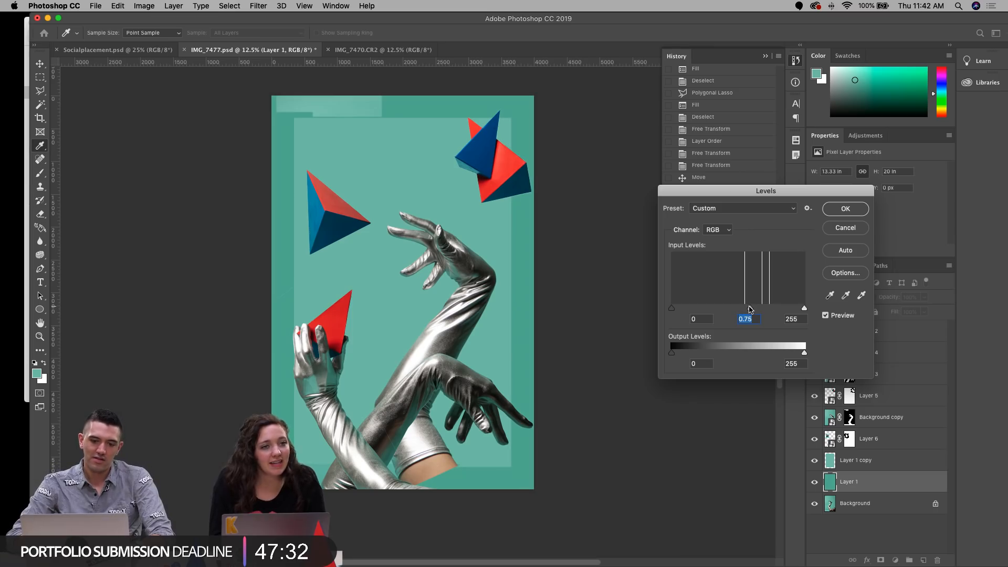
pyautogui.press('Return')
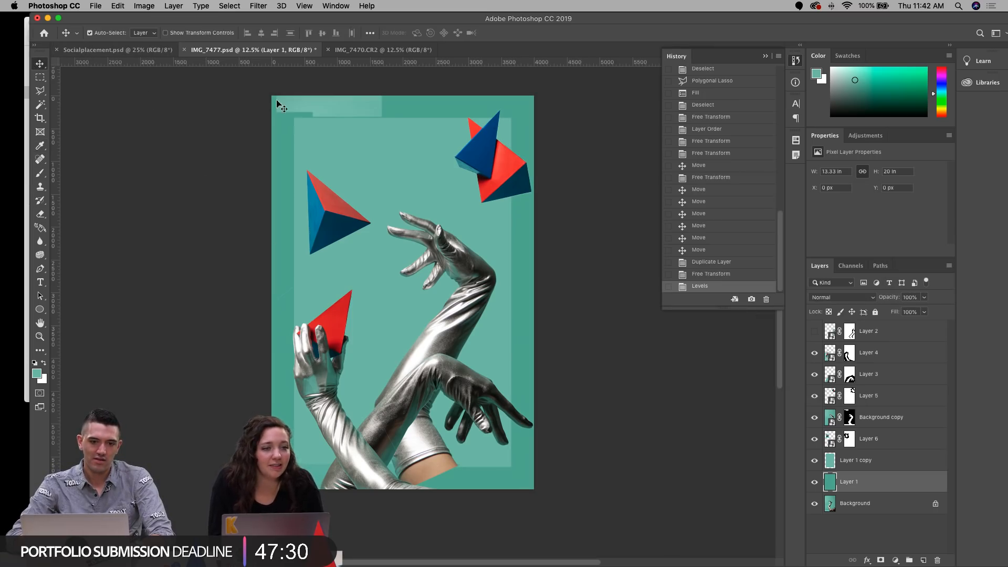
# Step: Mask out the leftover pale strip along the upper edge by filling a rectangular selection with black on the Background copy mask
pyautogui.click(368, 112)
pyautogui.click(37, 79)
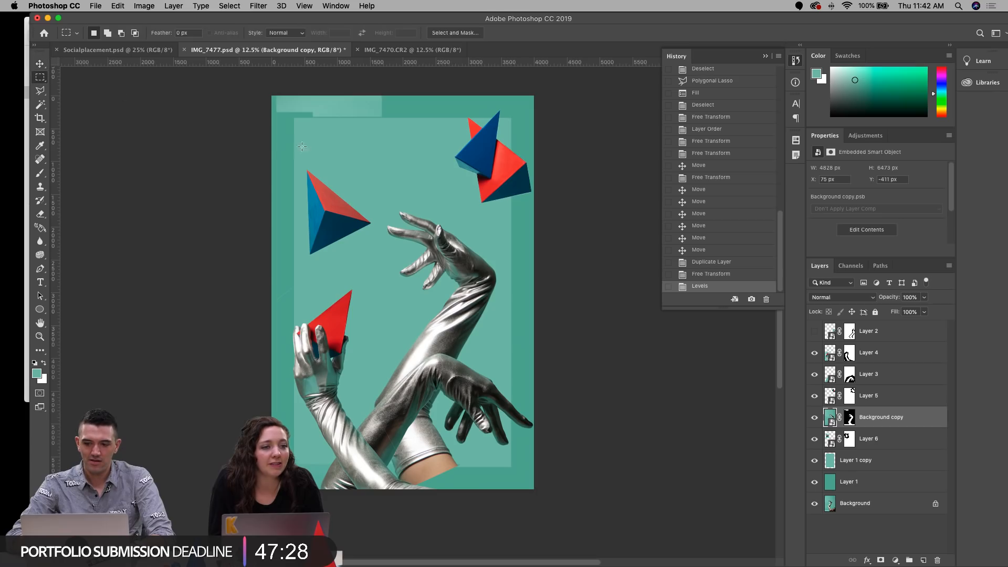
pyautogui.moveTo(420, 86); pyautogui.dragTo(421, 151)
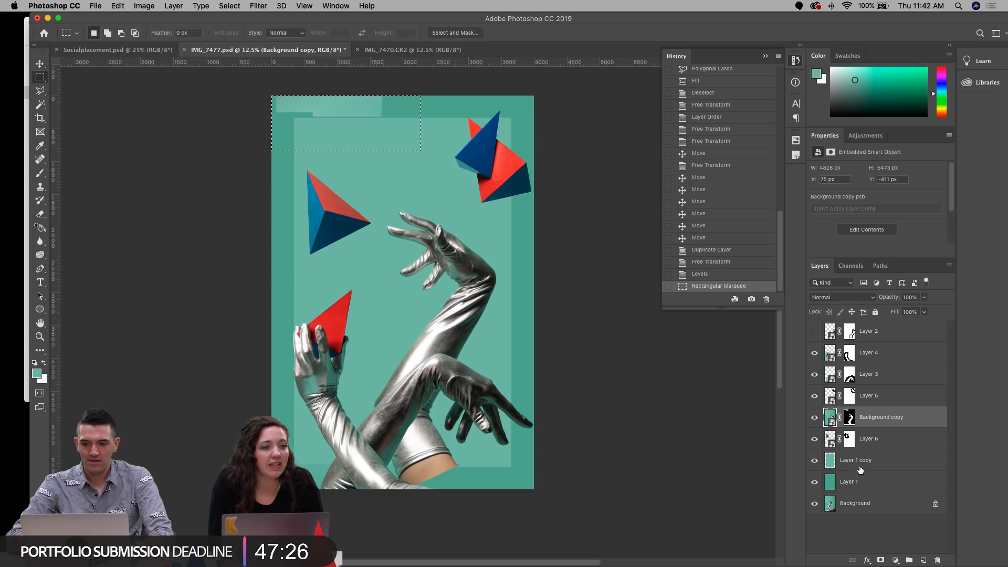
pyautogui.click(850, 418)
pyautogui.hotkey('alt', 'BackSpace')
pyautogui.press('super+d')
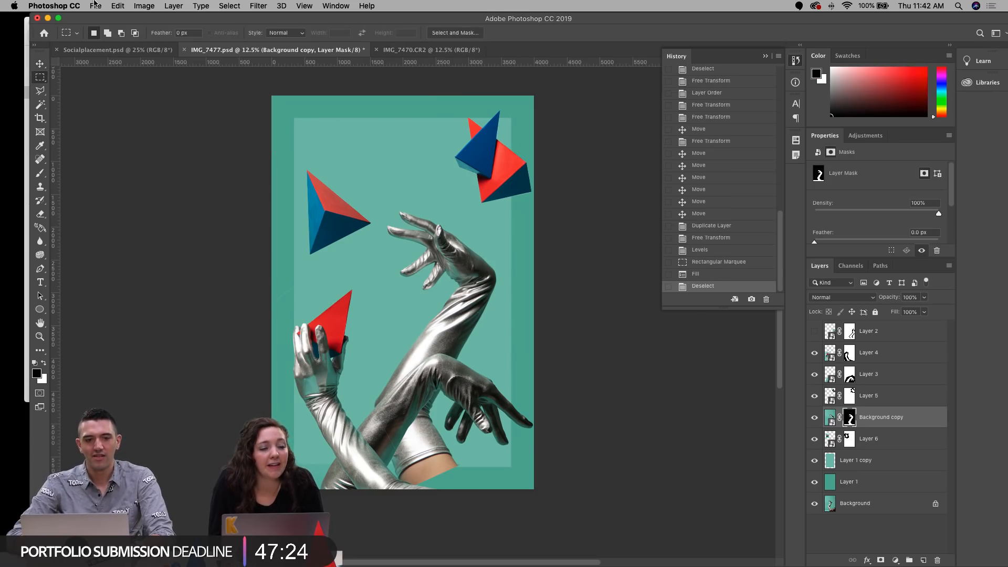
# Step: Move the red and blue shape cluster down, scale it down slightly, and nudge it up
pyautogui.click(39, 64)
pyautogui.moveTo(503, 164); pyautogui.dragTo(500, 188)
pyautogui.press('super+t')
pyautogui.moveTo(534, 125); pyautogui.dragTo(530, 133)
pyautogui.press('Return')
pyautogui.press('Up')
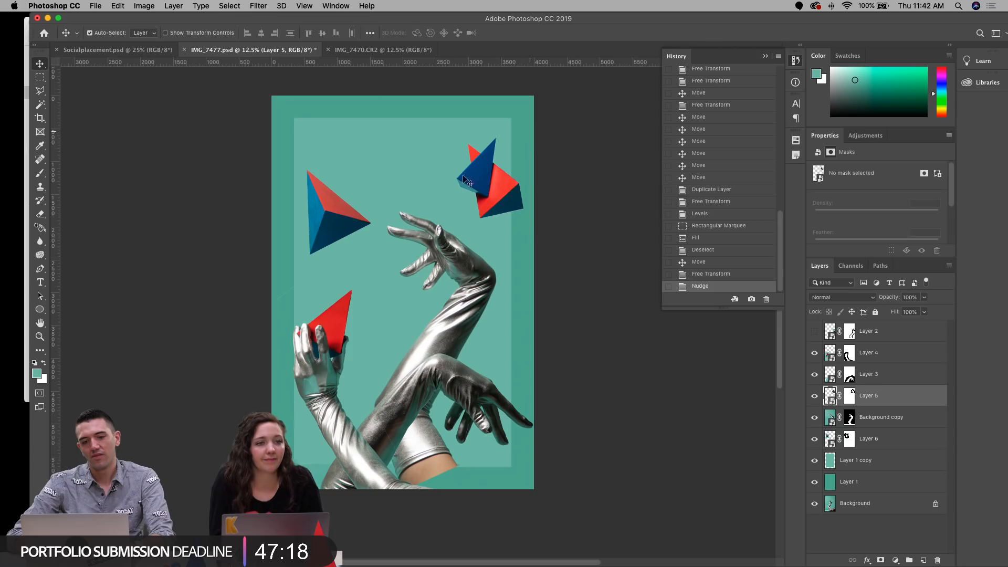
# Step: Move the shape-holding arm down and left, the drooping arm down, and the raised arm left
pyautogui.moveTo(336, 338); pyautogui.dragTo(326, 347)
pyautogui.moveTo(418, 395); pyautogui.dragTo(417, 416)
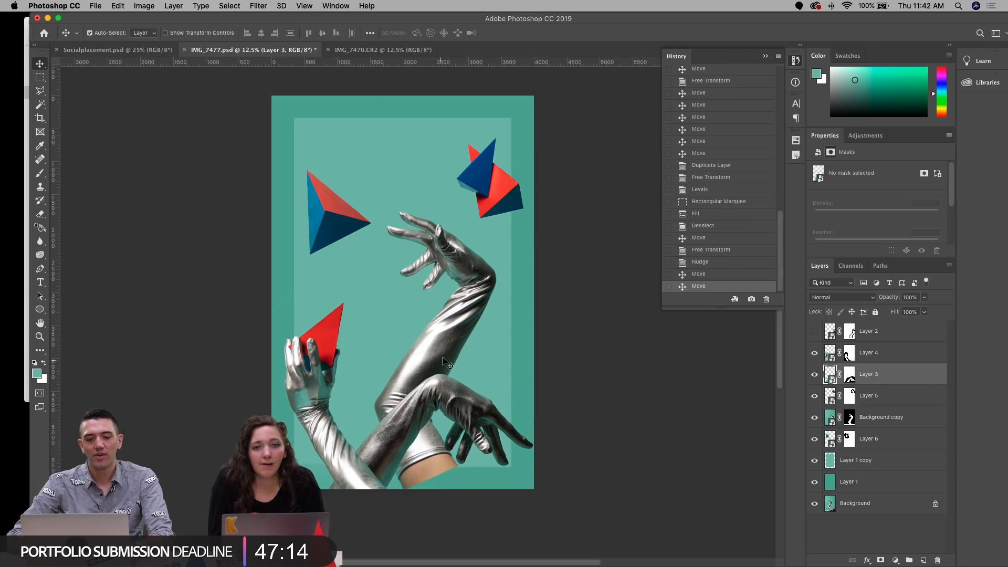
pyautogui.moveTo(443, 357); pyautogui.dragTo(428, 363)
# Step: Scale the drooping arm to 98.52% and shift the raised arm slightly up and left
pyautogui.click(427, 415)
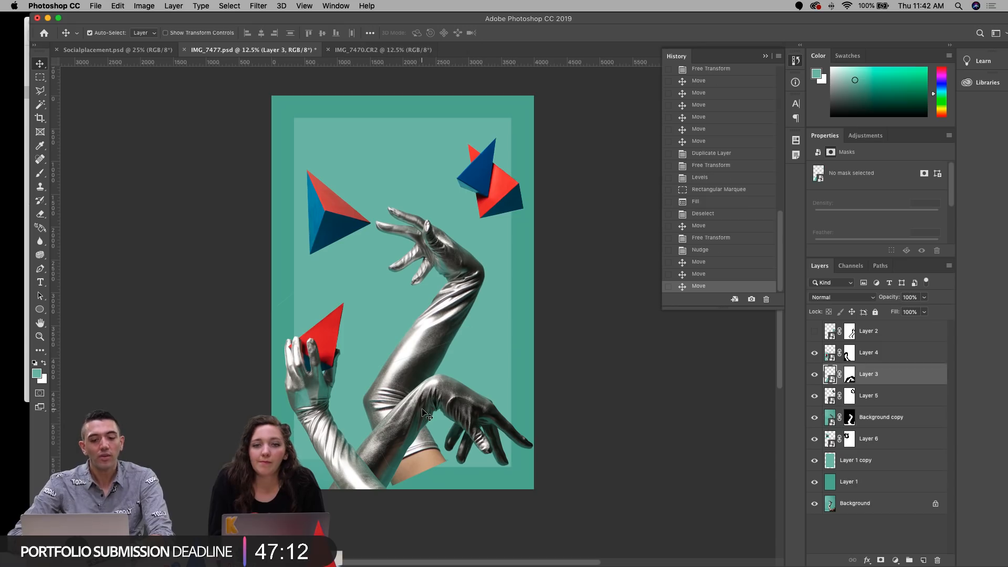
pyautogui.hotkey('ctrl', 't')
pyautogui.moveTo(561, 331); pyautogui.dragTo(558, 334)
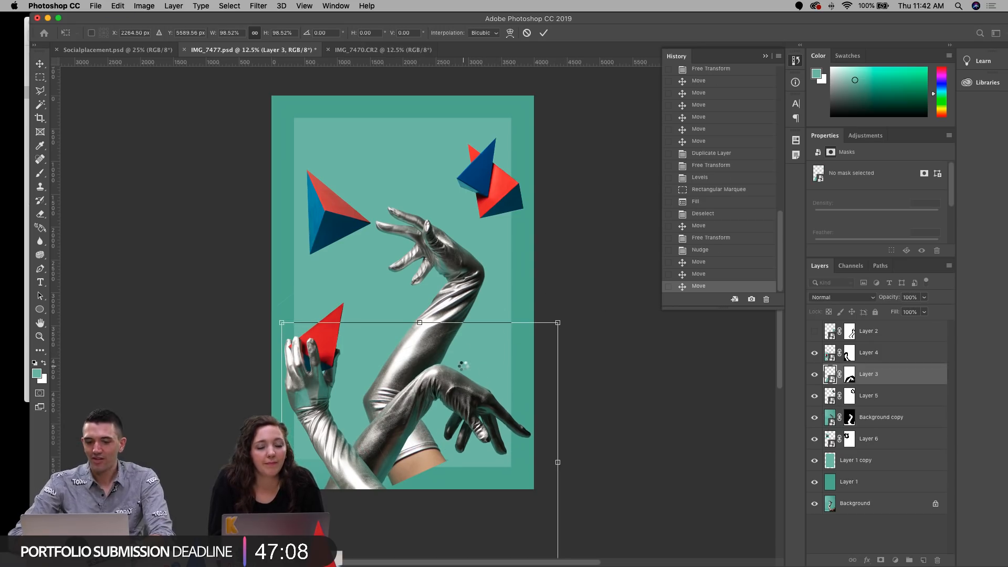
pyautogui.press('Return')
pyautogui.click(445, 315)
pyautogui.moveTo(445, 315); pyautogui.dragTo(440, 306)
# Step: Move the pyramid left, rotate it about 18° counterclockwise, and nudge it further left and down
pyautogui.moveTo(335, 217); pyautogui.dragTo(326, 217)
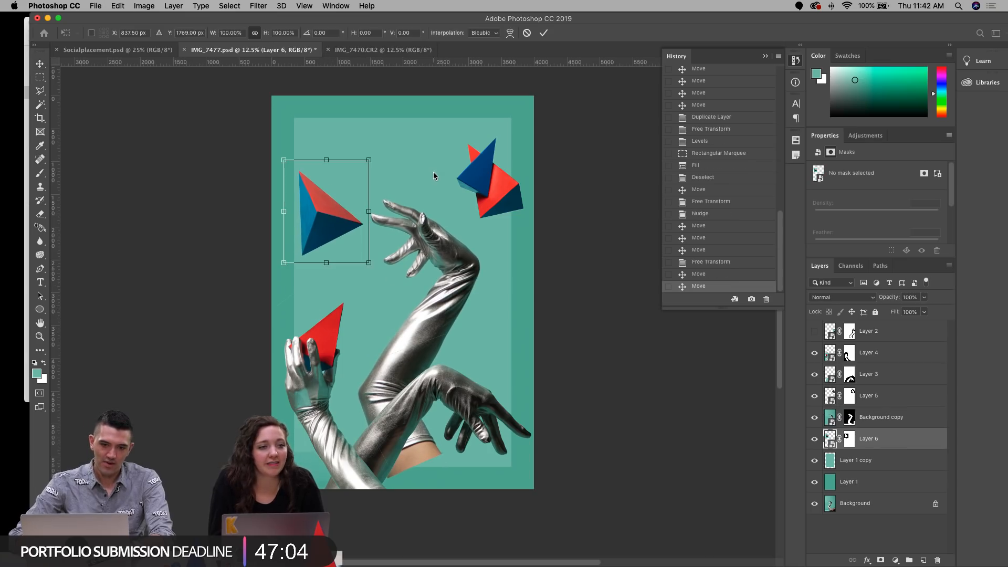
pyautogui.hotkey('ctrl', 't')
pyautogui.moveTo(383, 152); pyautogui.dragTo(356, 142)
pyautogui.hotkey('shift', 'Left')
pyautogui.hotkey('shift', 'Left')
pyautogui.hotkey('shift', 'Left')
pyautogui.hotkey('shift', 'Left')
pyautogui.hotkey('shift', 'Left')
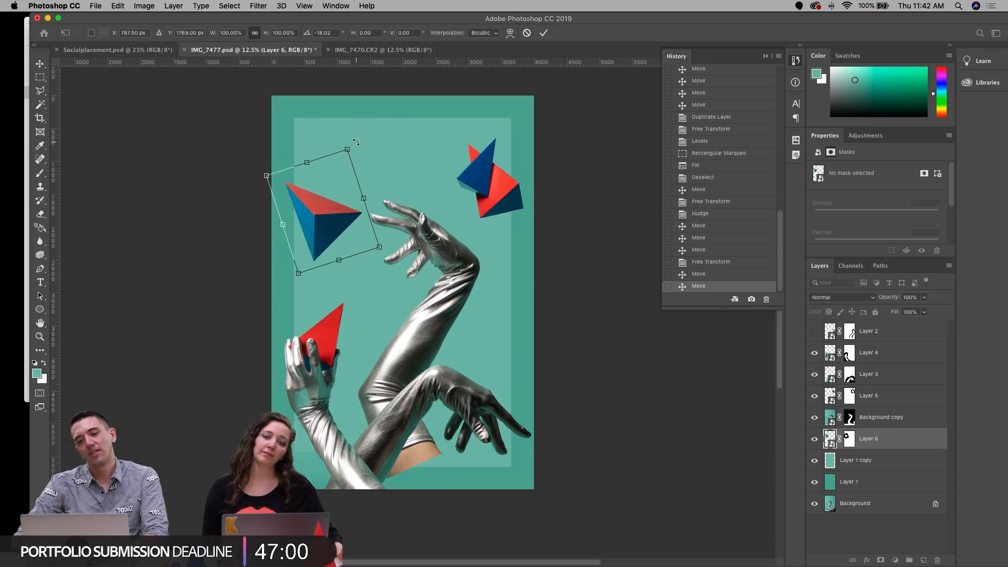
pyautogui.hotkey('shift', 'Down')
pyautogui.hotkey('shift', 'Down')
pyautogui.hotkey('shift', 'Down')
pyautogui.hotkey('shift', 'Down')
pyautogui.hotkey('shift', 'Down')
pyautogui.hotkey('shift', 'Down')
pyautogui.press('Return')
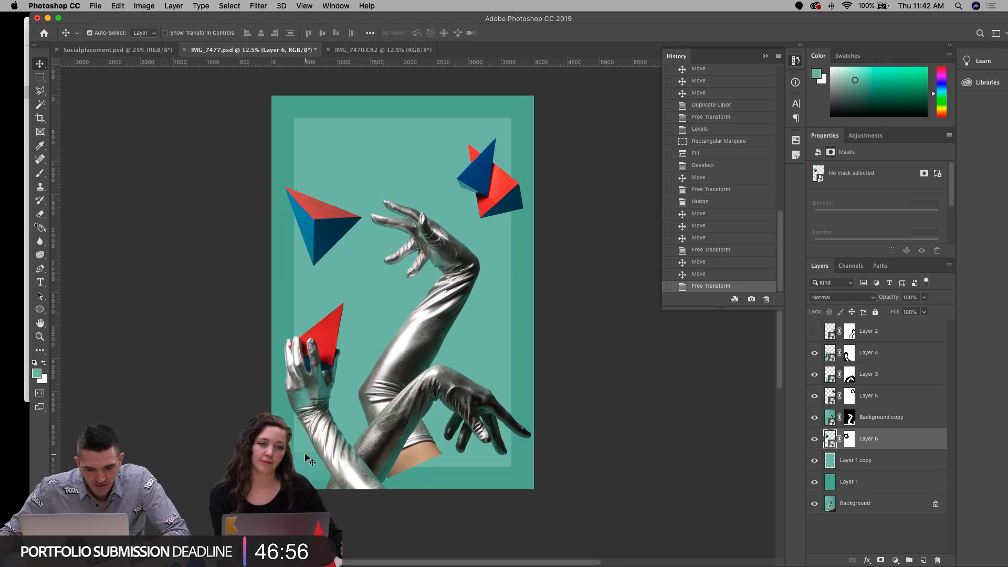
pyautogui.click(415, 450)
pyautogui.press('w')
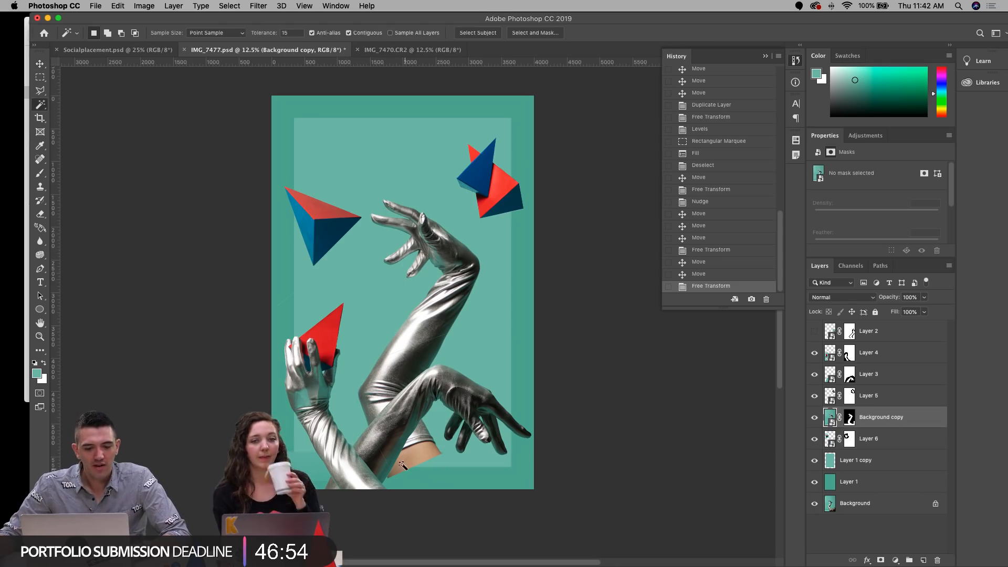
pyautogui.click(316, 464)
pyautogui.hotkey('ctrl', 'd')
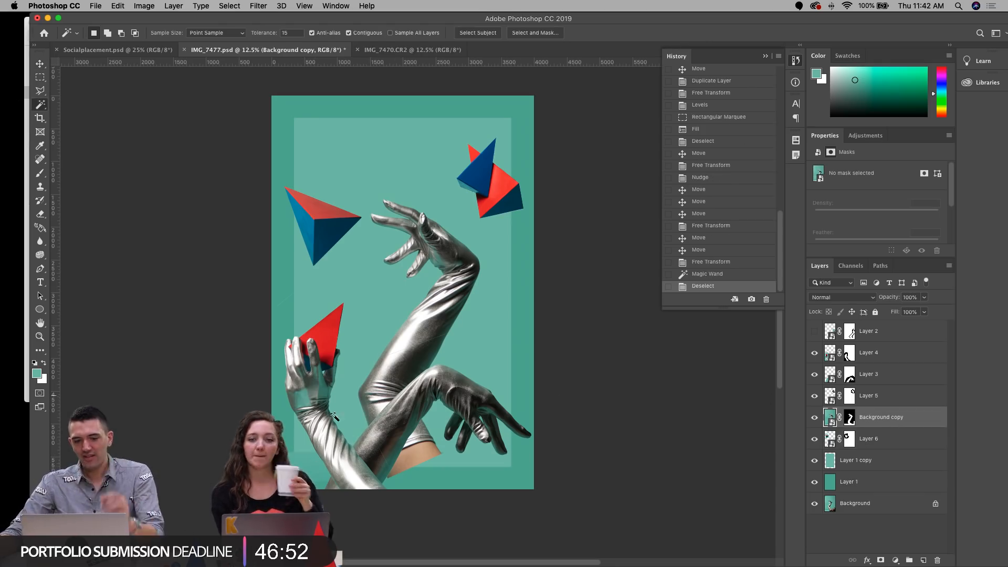
pyautogui.click(304, 442)
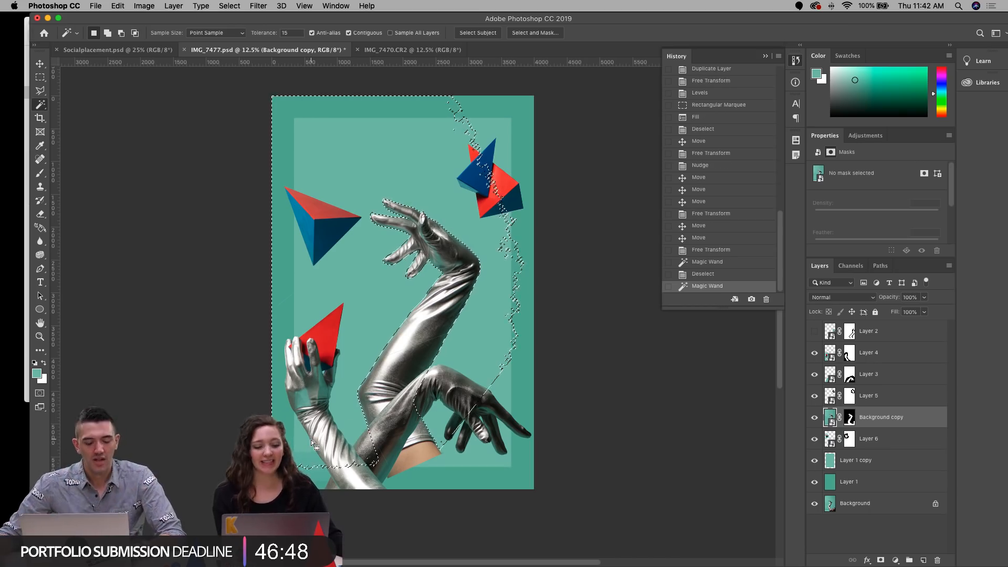
pyautogui.hotkey('ctrl', 'd')
pyautogui.press('v')
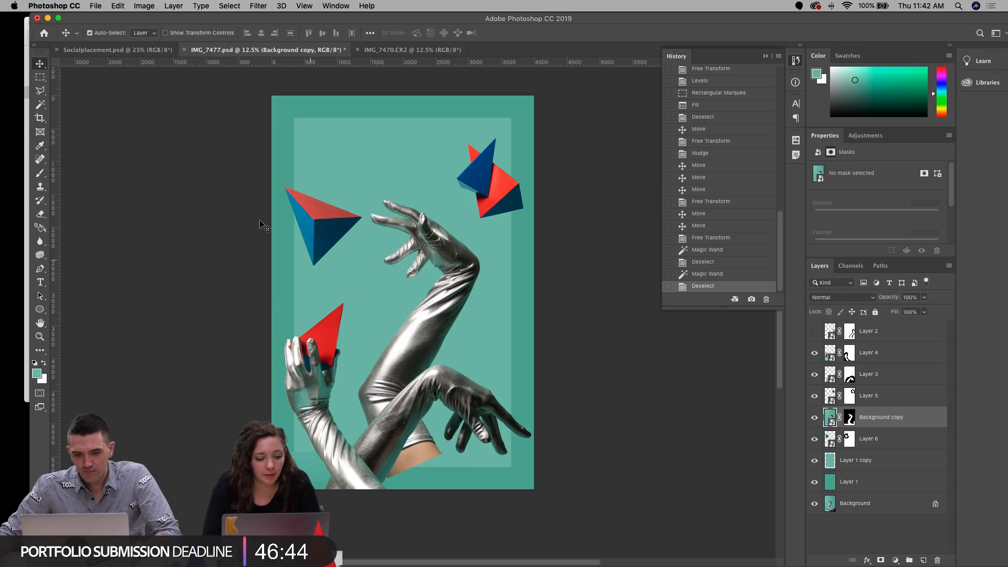
# Step: Select the leftover teal area around the lower arms with the Magic Wand and fill it black on the Background copy mask
pyautogui.press('w')
pyautogui.click(296, 459)
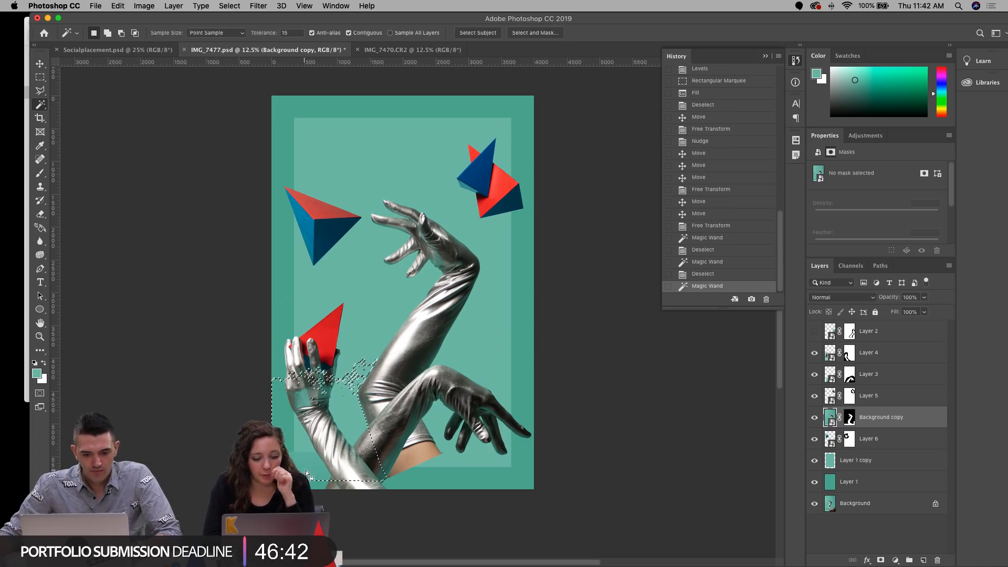
pyautogui.click(850, 417)
pyautogui.press('d')
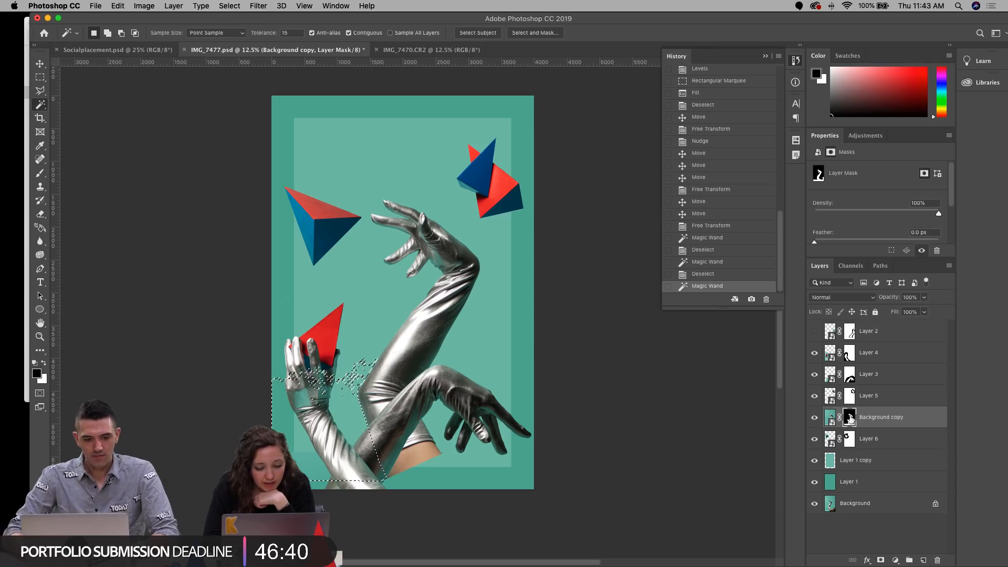
pyautogui.hotkey('alt', 'BackSpace')
pyautogui.hotkey('ctrl', 'd')
# Step: Shift the raised arm slightly down and left, and rotate the shape-holding arm slightly counterclockwise
pyautogui.scroll(-3, 429, 402)
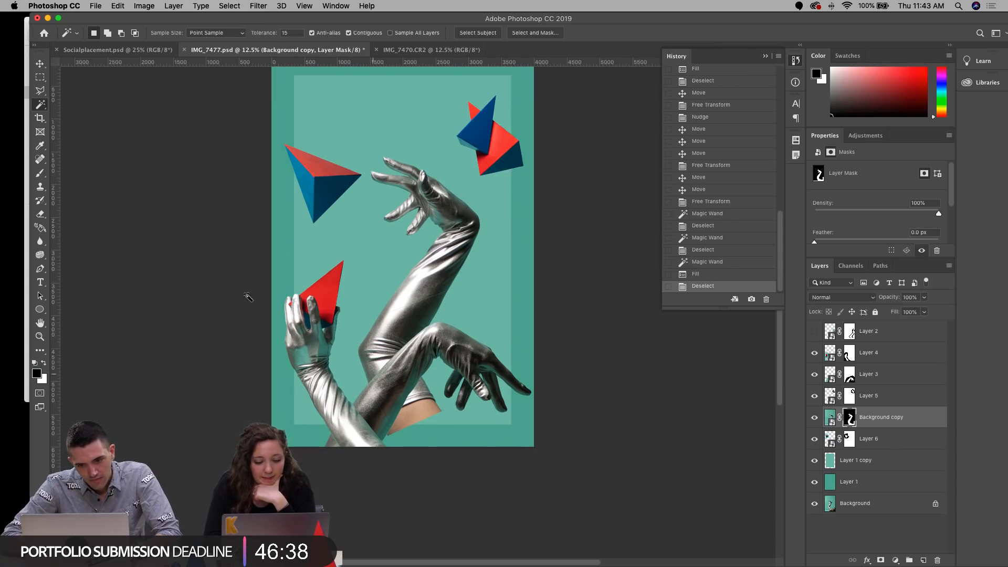
pyautogui.click(40, 64)
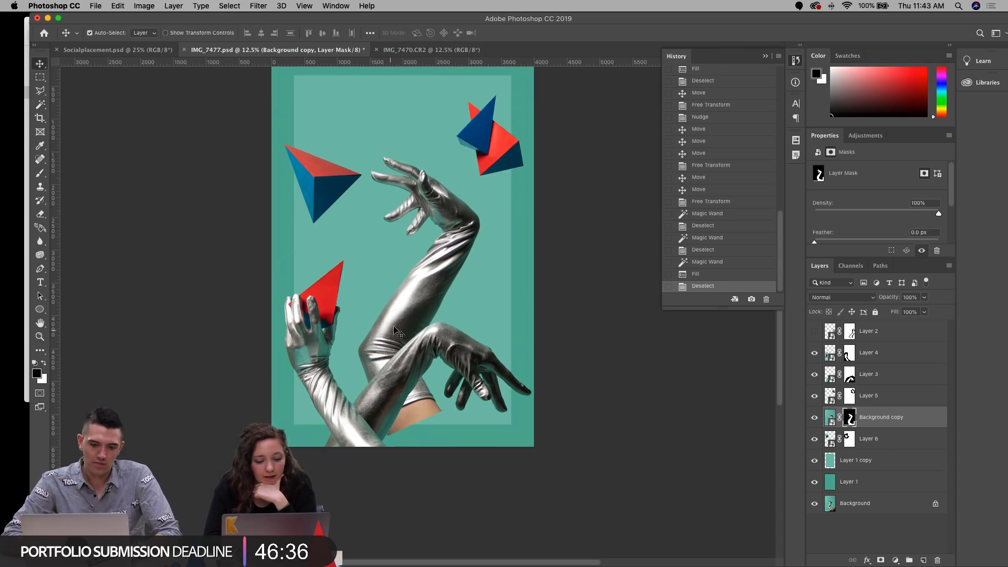
pyautogui.moveTo(399, 327); pyautogui.dragTo(398, 324)
pyautogui.click(454, 270)
pyautogui.hotkey('ctrl', 't')
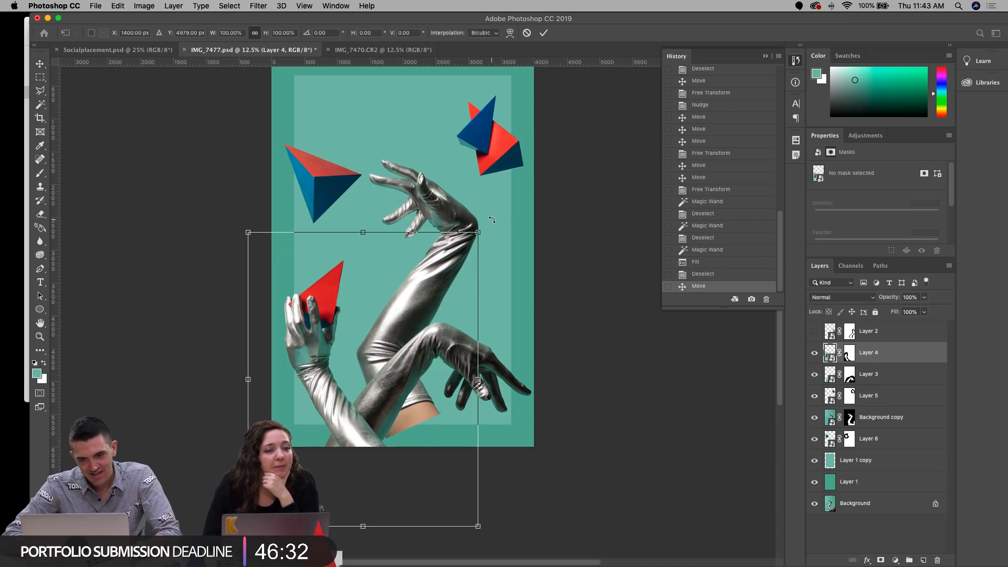
pyautogui.moveTo(492, 220); pyautogui.dragTo(483, 218)
pyautogui.press('Return')
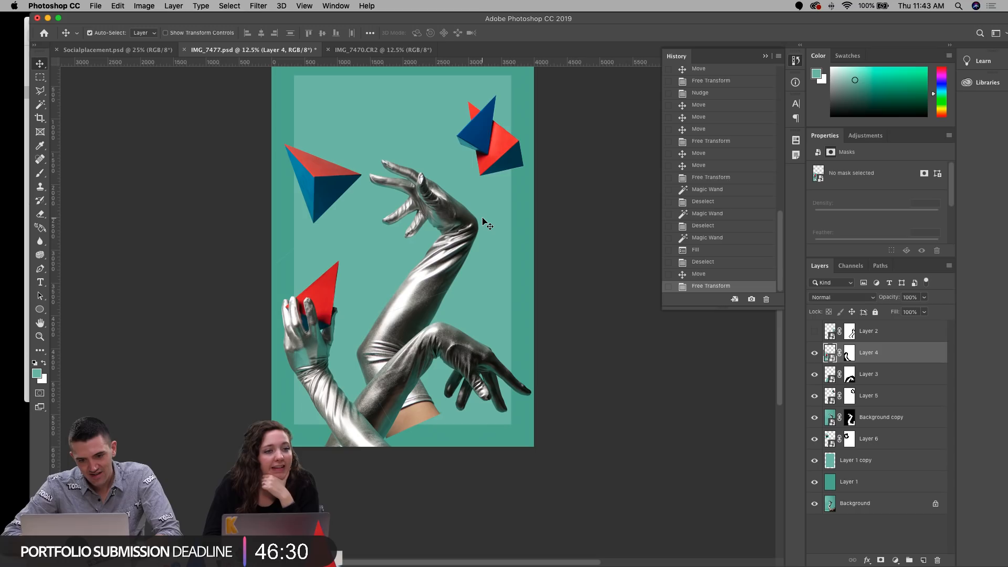
# Step: Nudge the shape-holding arm upward until its lower end crosses over the base of the other arms
pyautogui.hotkey('shift', 'Up')
pyautogui.hotkey('shift', 'Up')
pyautogui.hotkey('shift', 'Up')
pyautogui.hotkey('shift', 'Up')
pyautogui.hotkey('shift', 'Up')
pyautogui.hotkey('shift', 'Up')
pyautogui.hotkey('shift', 'Up')
pyautogui.hotkey('shift', 'Up')
pyautogui.hotkey('shift', 'Up')
pyautogui.hotkey('shift', 'Up')
pyautogui.hotkey('shift', 'Up')
pyautogui.hotkey('shift', 'Up')
pyautogui.hotkey('shift', 'Up')
pyautogui.hotkey('shift', 'Up')
pyautogui.hotkey('shift', 'Up')
pyautogui.hotkey('shift', 'Up')
pyautogui.hotkey('shift', 'Up')
pyautogui.hotkey('shift', 'Up')
pyautogui.hotkey('shift', 'Up')
pyautogui.hotkey('shift', 'Up')
pyautogui.hotkey('shift', 'Up')
pyautogui.hotkey('shift', 'Up')
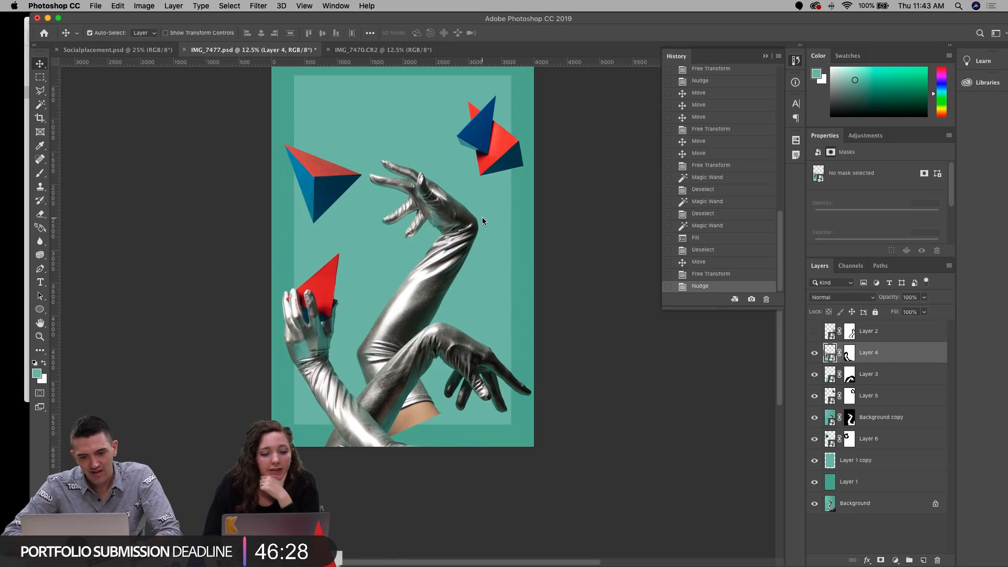
pyautogui.hotkey('shift', 'Up')
pyautogui.hotkey('shift', 'Up')
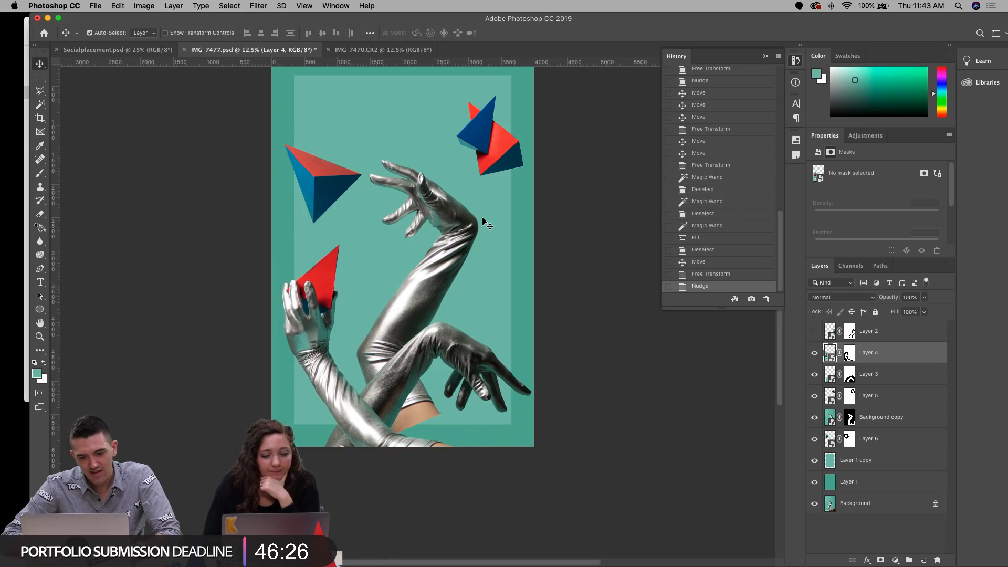
pyautogui.hotkey('shift', 'Up')
pyautogui.hotkey('shift', 'Down')
pyautogui.hotkey('shift', 'Down')
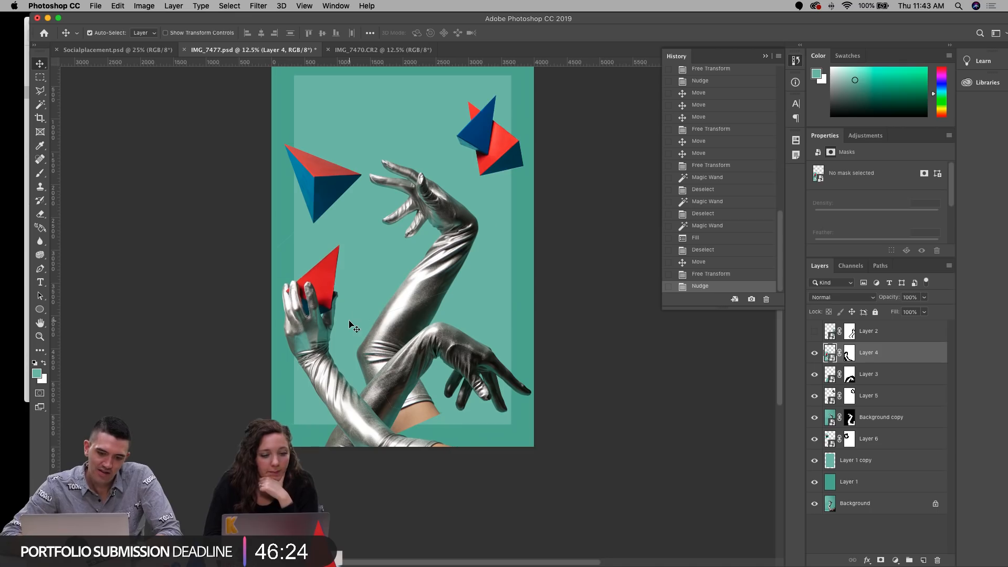
# Step: Create a new group above the pyramid's Layer 6 and place Layer 6 inside it
pyautogui.scroll(1, 351, 325)
pyautogui.hscroll(1, 351, 325)
pyautogui.hscroll(1, 350, 325)
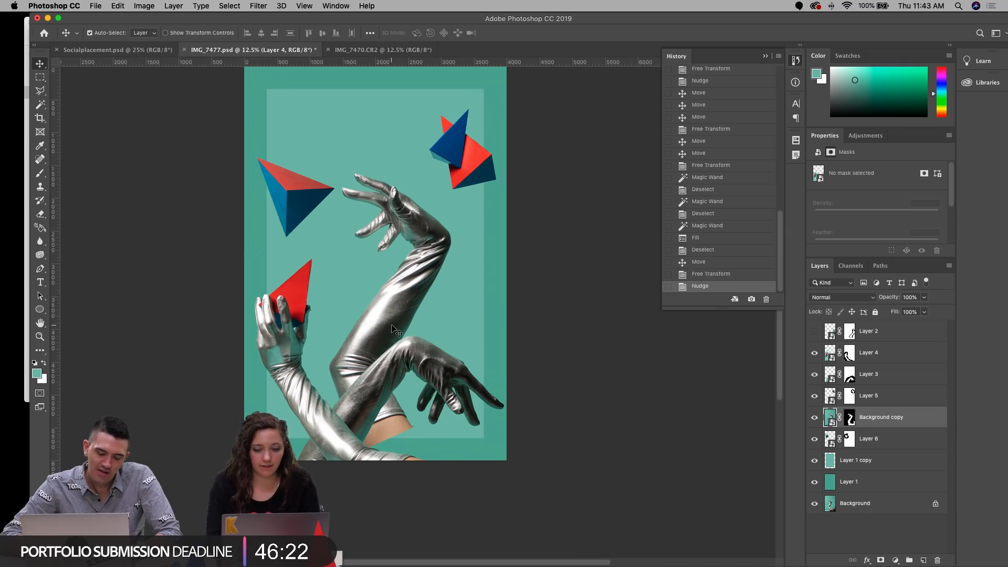
pyautogui.click(393, 330)
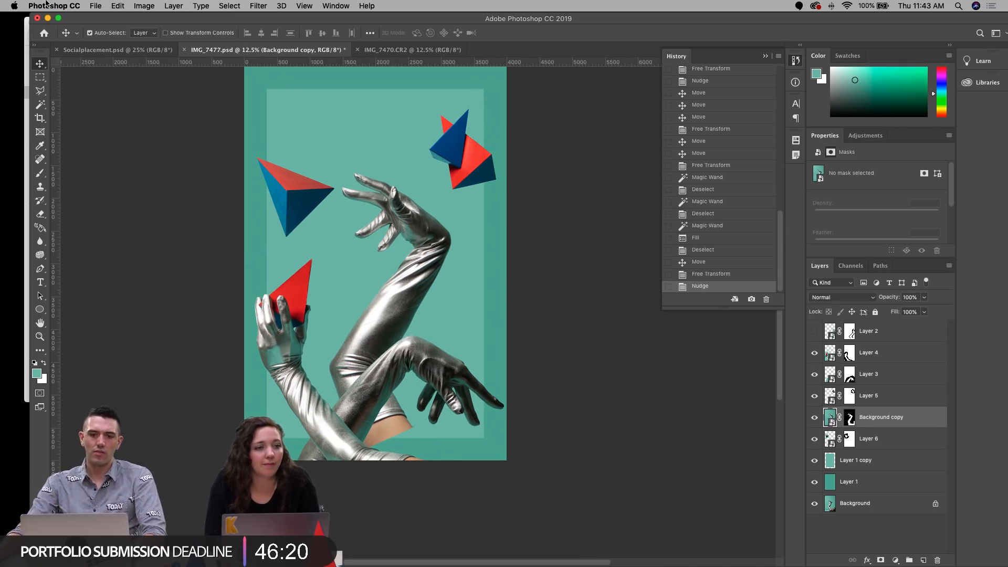
pyautogui.click(294, 183)
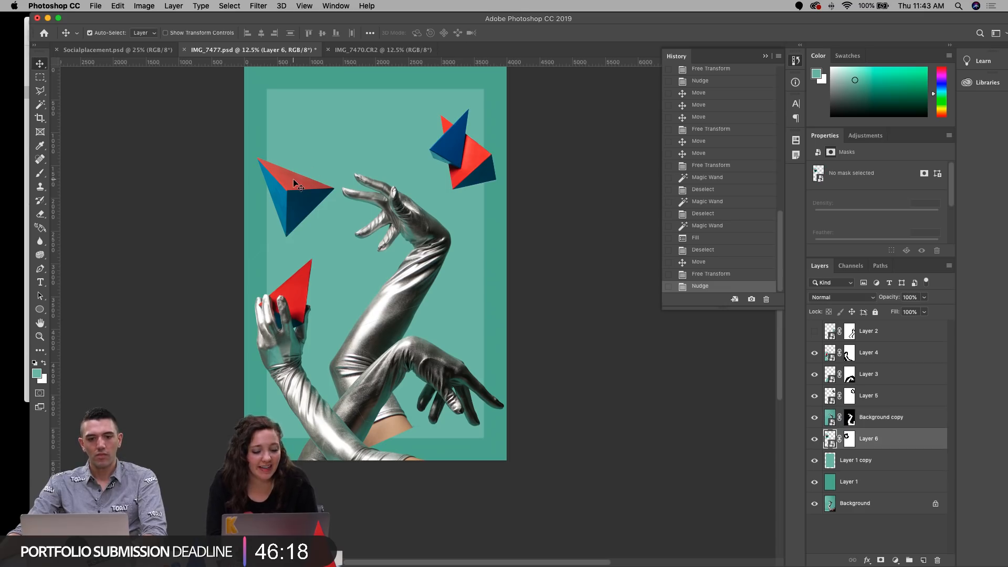
pyautogui.click(908, 558)
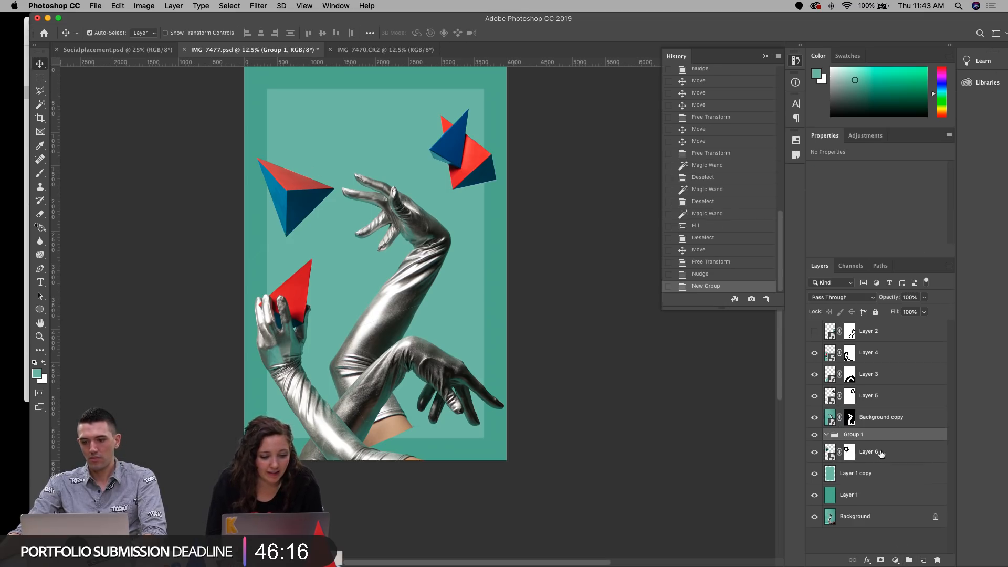
pyautogui.moveTo(881, 453); pyautogui.dragTo(874, 438)
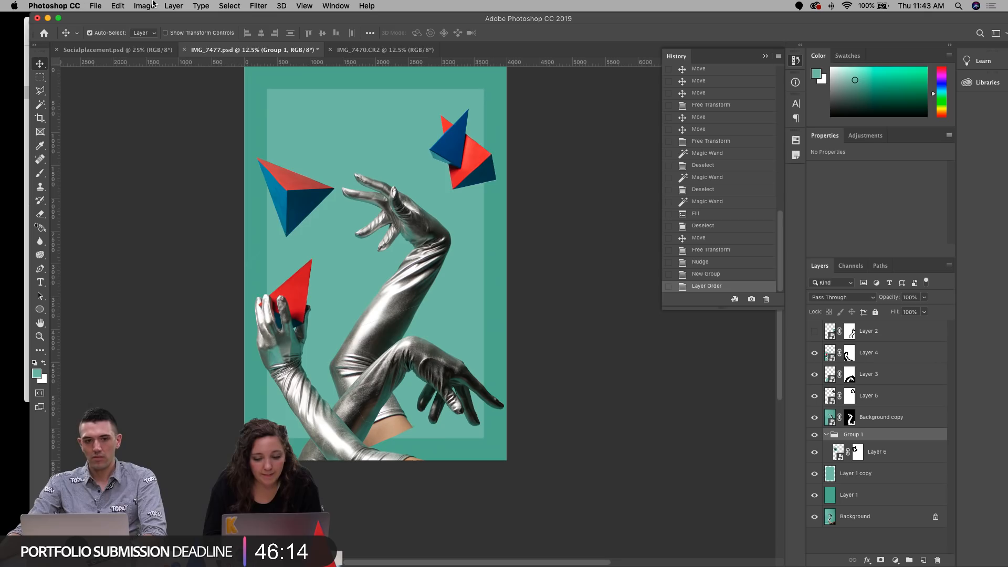
# Step: Add a Reveal All mask to Group 1 and fill the border strip black to hide the pyramid's overlapping tip
pyautogui.click(174, 5)
pyautogui.moveTo(210, 173)
pyautogui.click(329, 174)
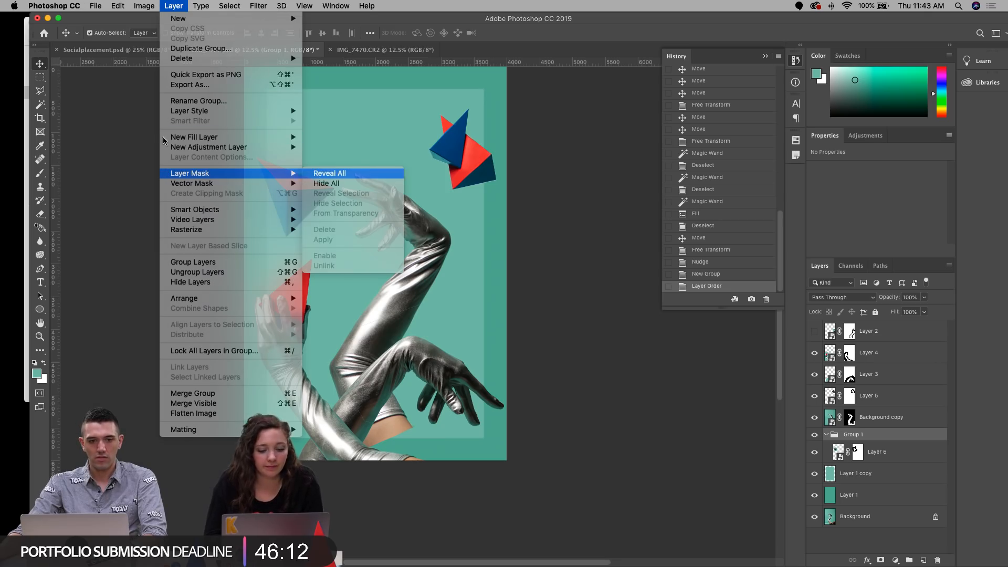
pyautogui.click(40, 77)
pyautogui.moveTo(245, 119); pyautogui.dragTo(265, 225)
pyautogui.hotkey('alt', 'BackSpace')
pyautogui.press('super+d')
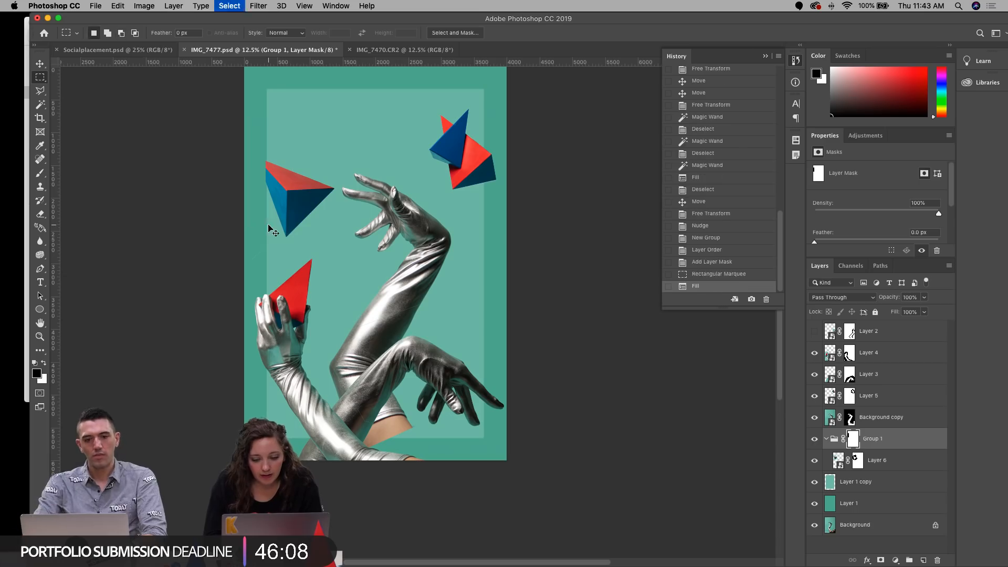
pyautogui.click(39, 64)
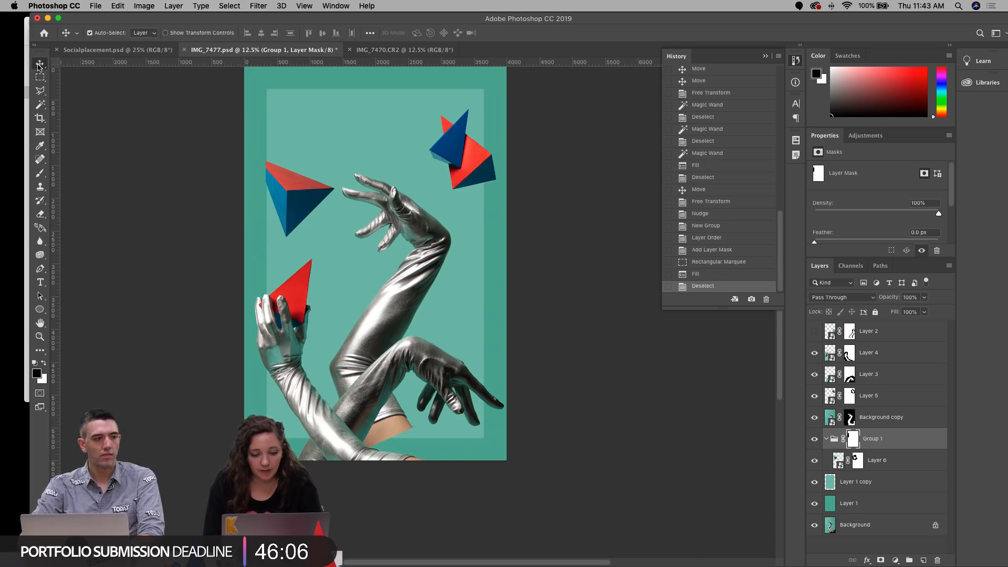
# Step: Free-transform the pyramid on Layer 6 and nudge it upward along the inner edge of the border
pyautogui.click(833, 460)
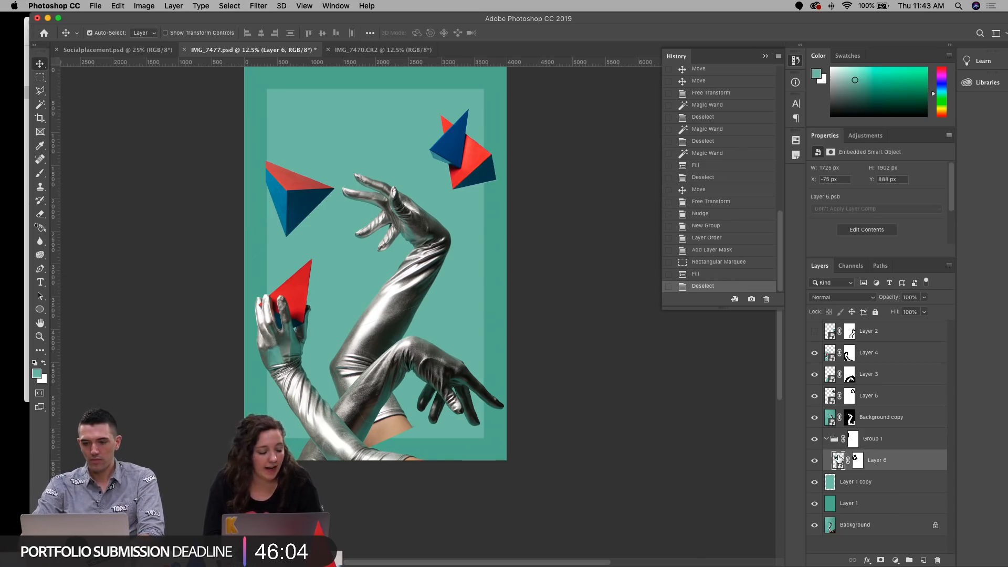
pyautogui.press('super+t')
pyautogui.hotkey('shift', 'Up')
pyautogui.hotkey('shift', 'Up')
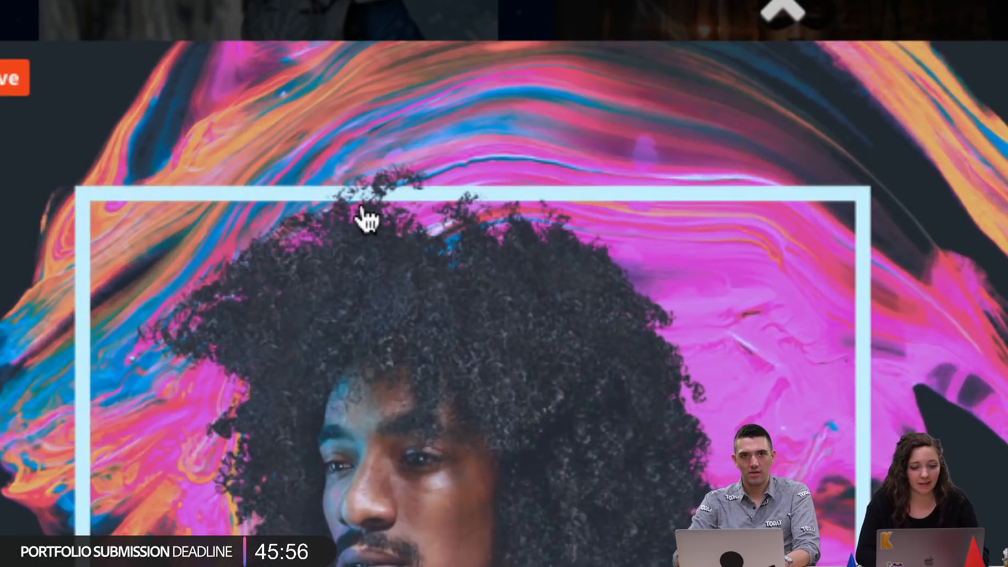
# Step: Examine the framed portrait poster in the contest gallery in Chrome, close it, browse the other entries and open the Venom image
pyautogui.scroll(-10, 364, 254)
pyautogui.scroll(5, 400, 50)
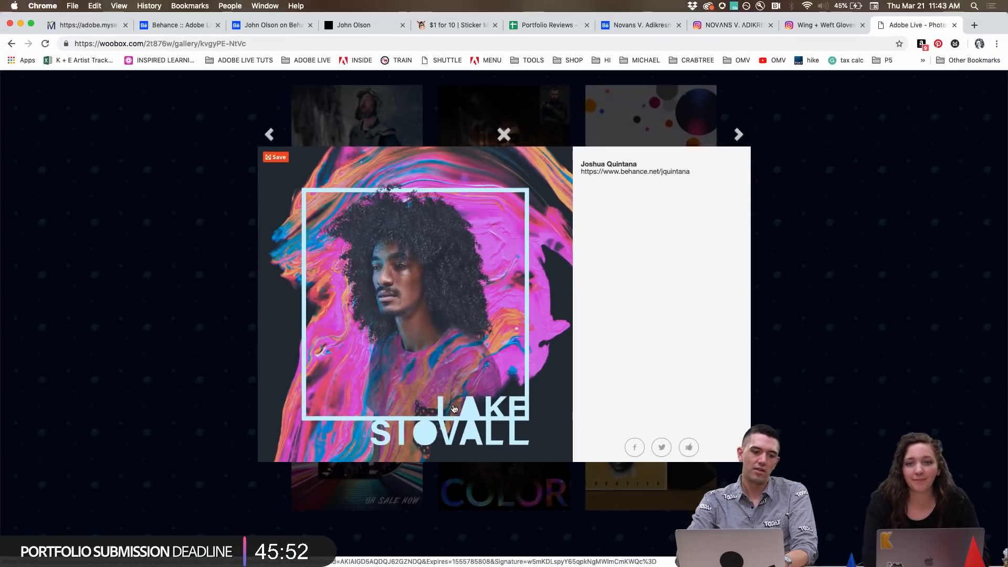
pyautogui.click(72, 321)
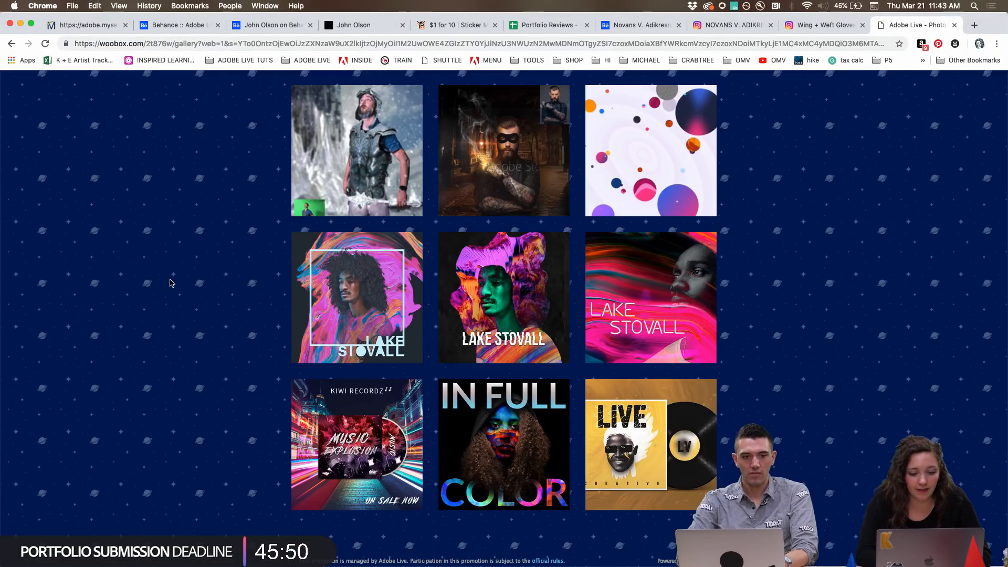
pyautogui.scroll(5, 172, 284)
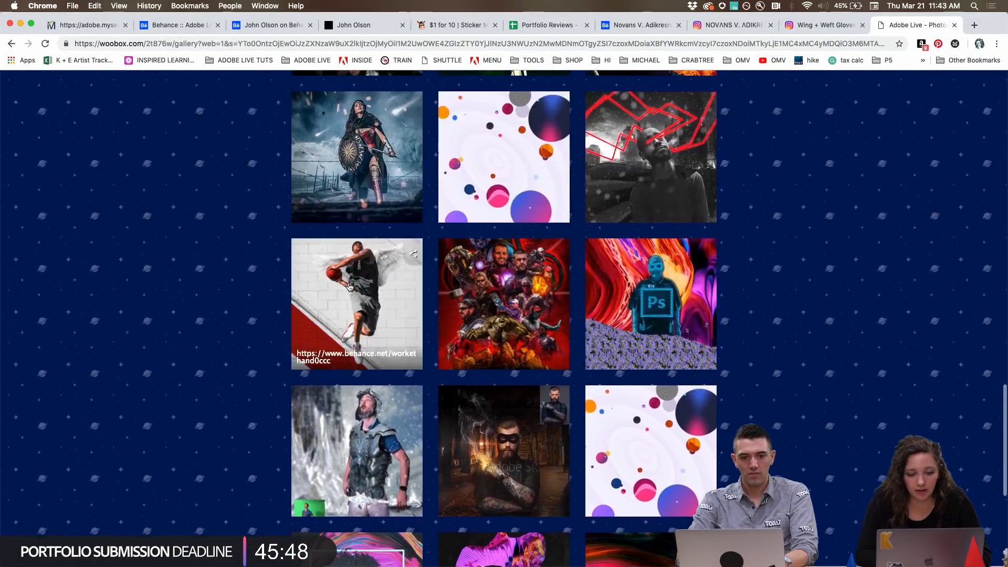
pyautogui.scroll(15, 350, 286)
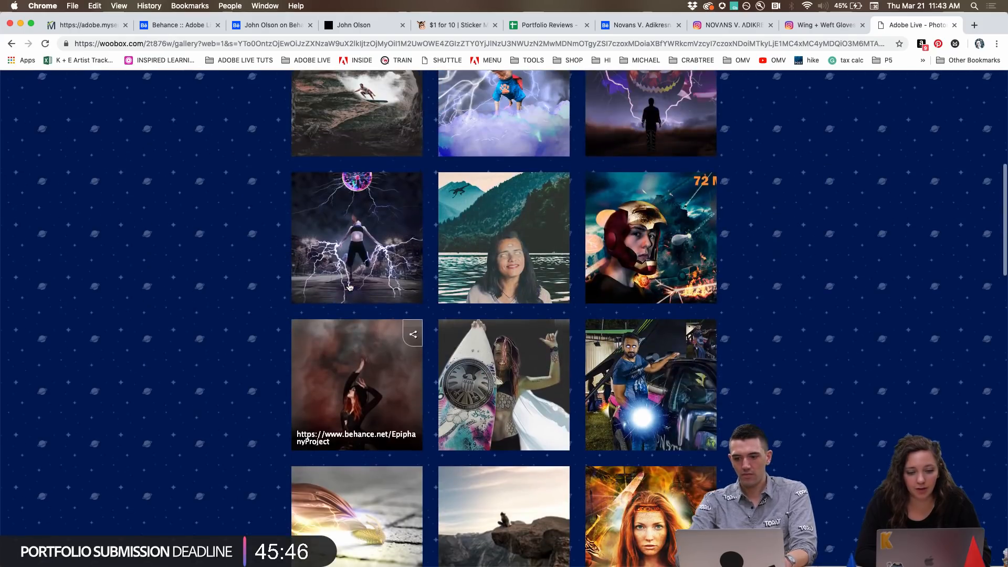
pyautogui.scroll(1, 349, 287)
pyautogui.scroll(10, 350, 286)
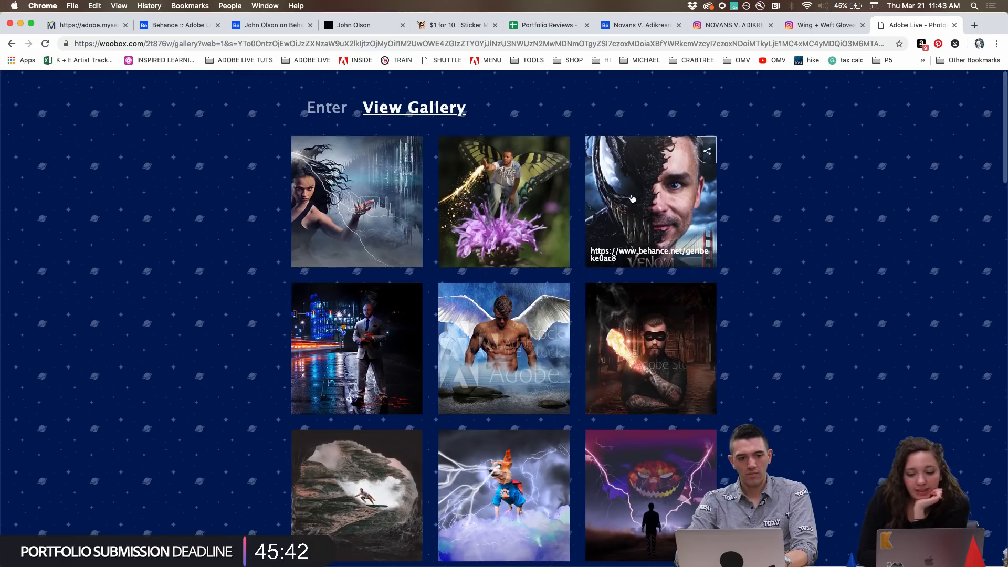
pyautogui.click(664, 178)
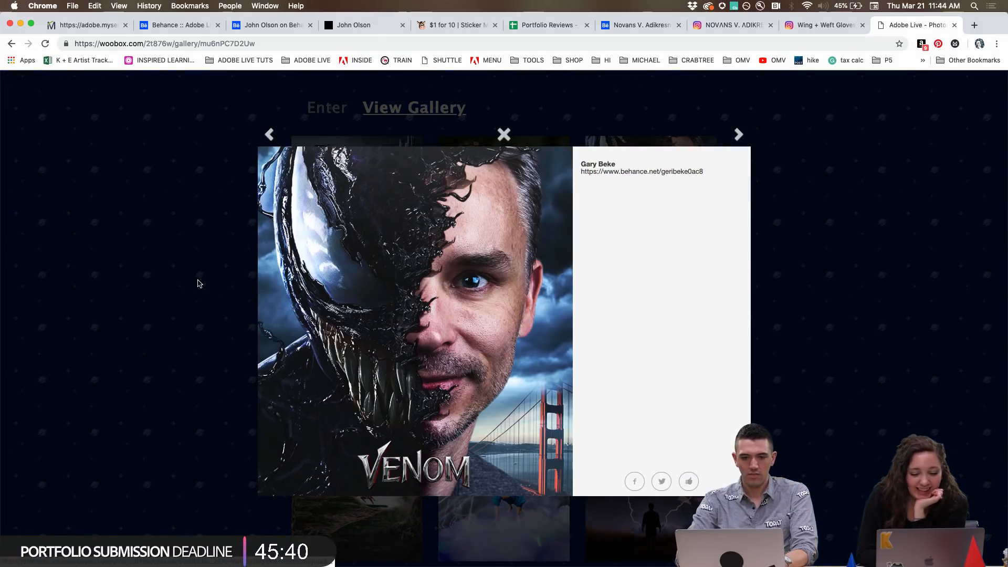
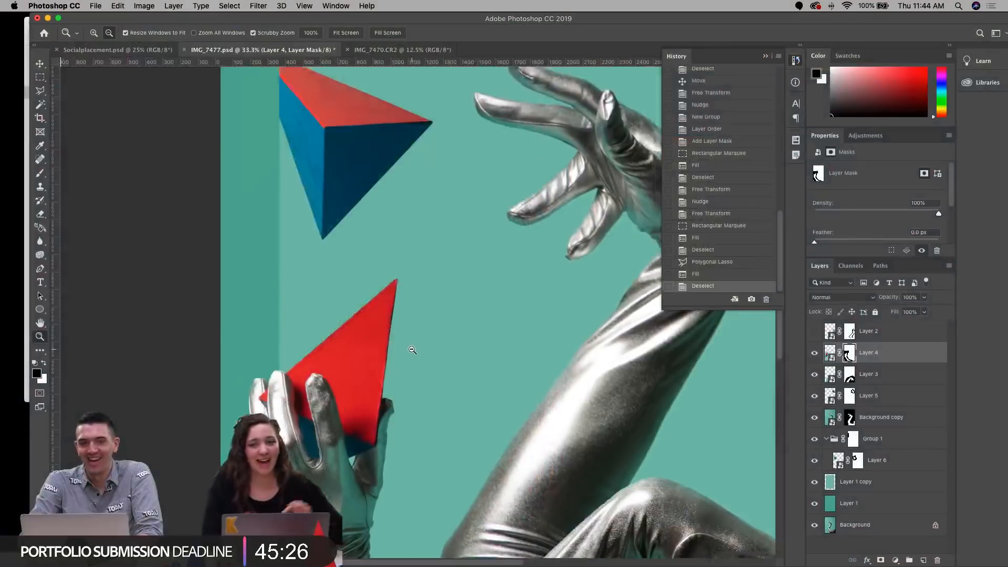
# Step: Shift the red and blue shape cluster on Layer 5 slightly up and to the right
pyautogui.scroll(-5, 415, 347)
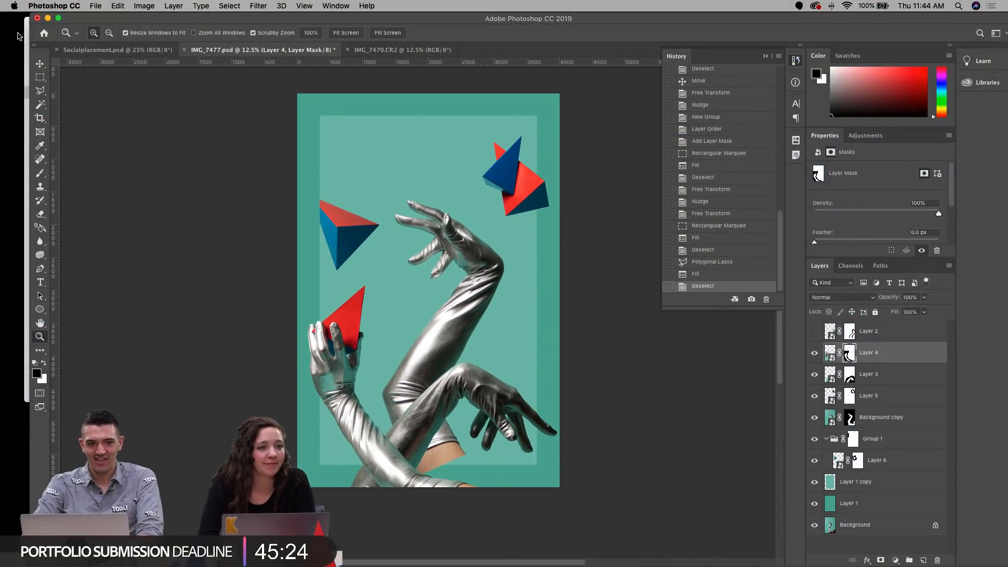
pyautogui.click(40, 64)
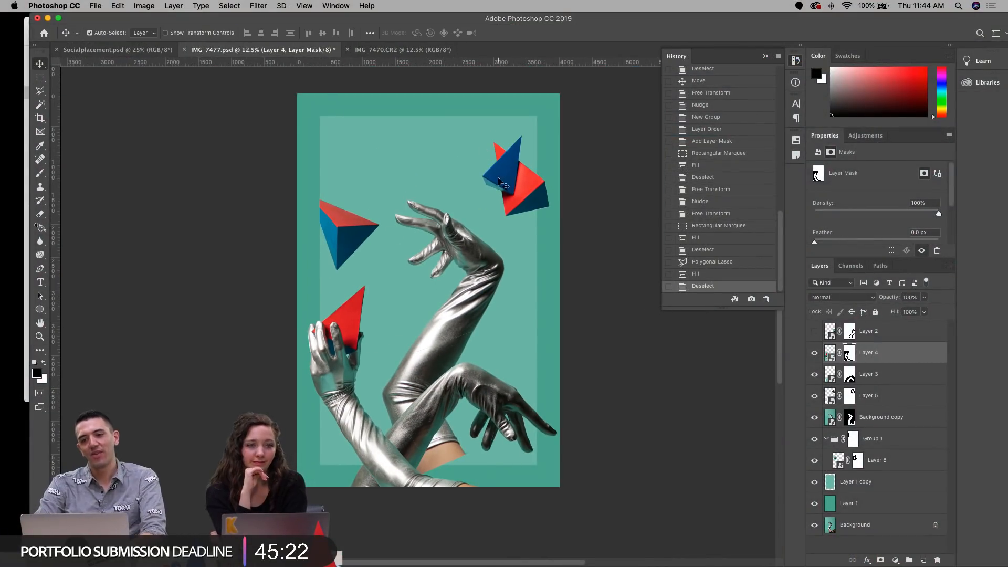
pyautogui.moveTo(523, 177); pyautogui.dragTo(527, 172)
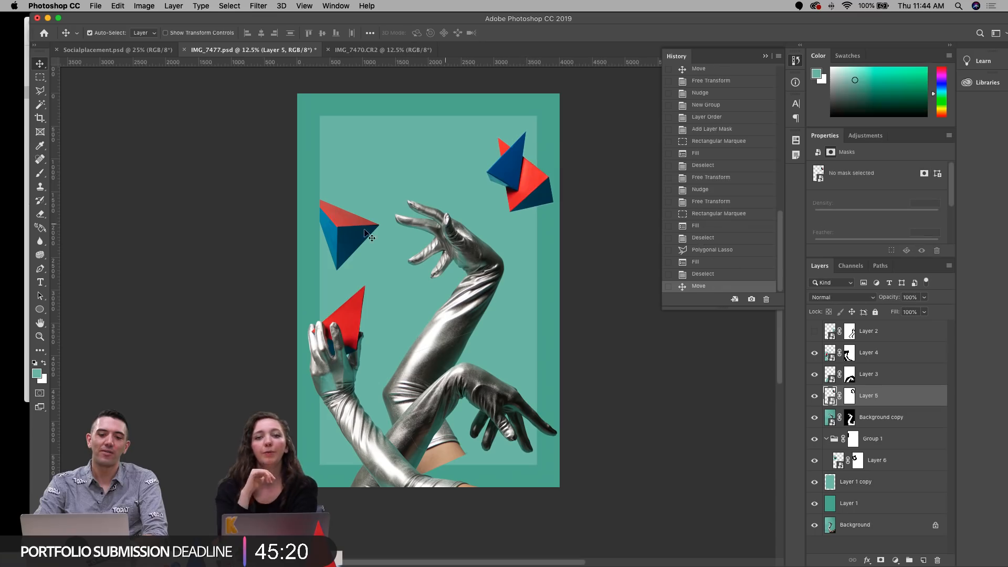
# Step: Examine the pyramid cut off by the border, comparing the Group 1 mask with Layer 6's own mask
pyautogui.click(331, 221)
pyautogui.click(37, 337)
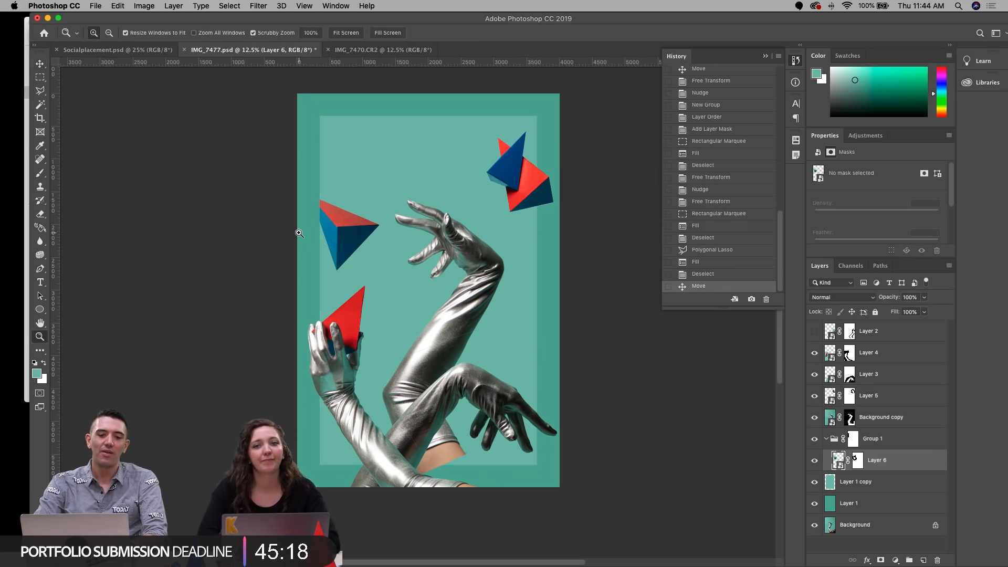
pyautogui.click(299, 234)
pyautogui.click(299, 234)
pyautogui.scroll(4, 447, 169)
pyautogui.hscroll(2, 447, 168)
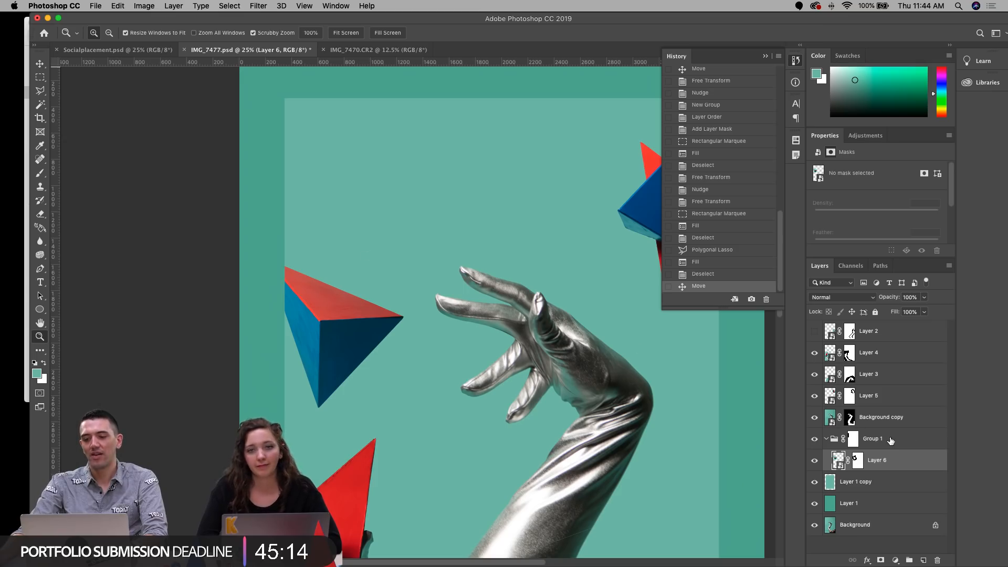
pyautogui.click(890, 440)
pyautogui.click(855, 460)
pyautogui.click(856, 460)
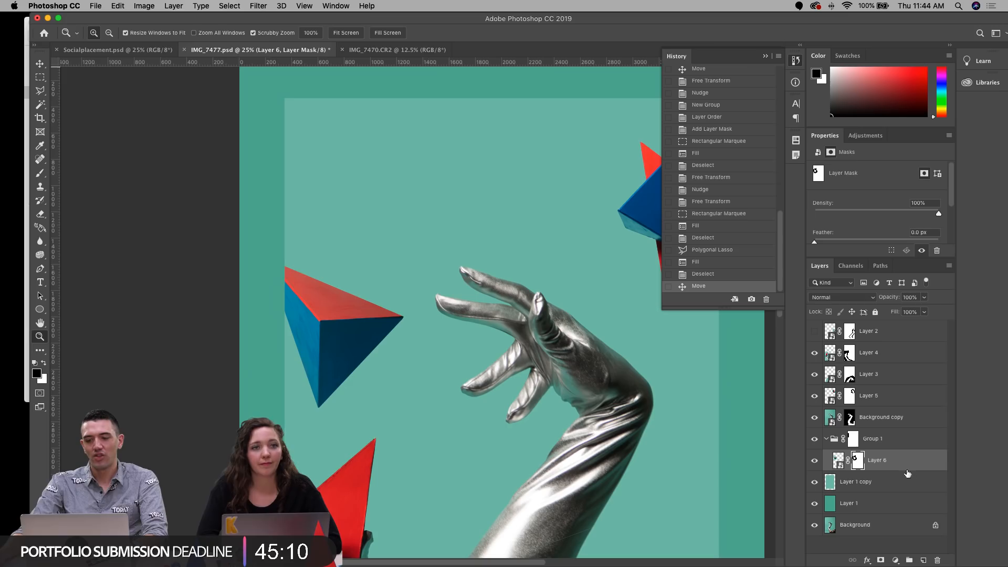
pyautogui.click(880, 442)
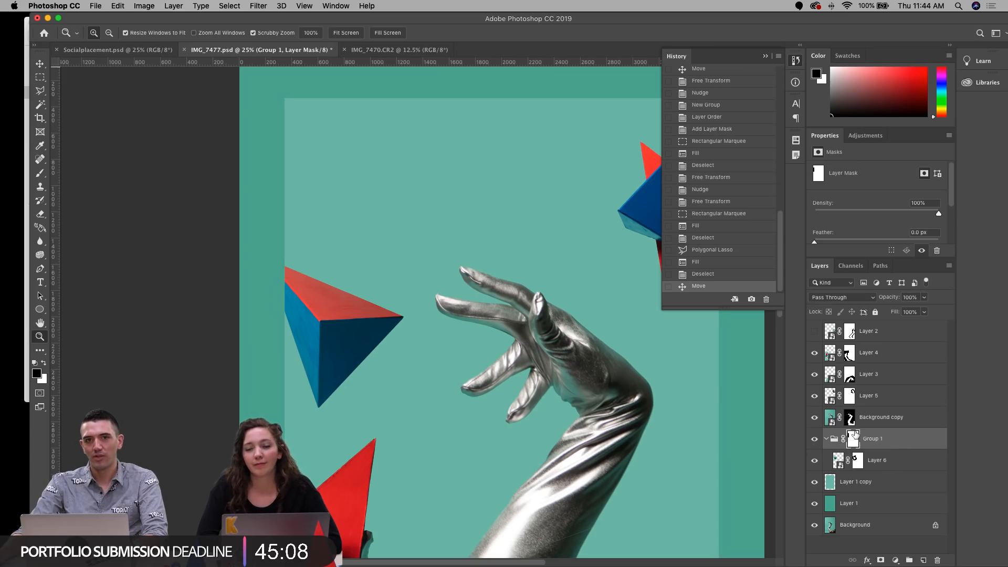
pyautogui.click(839, 460)
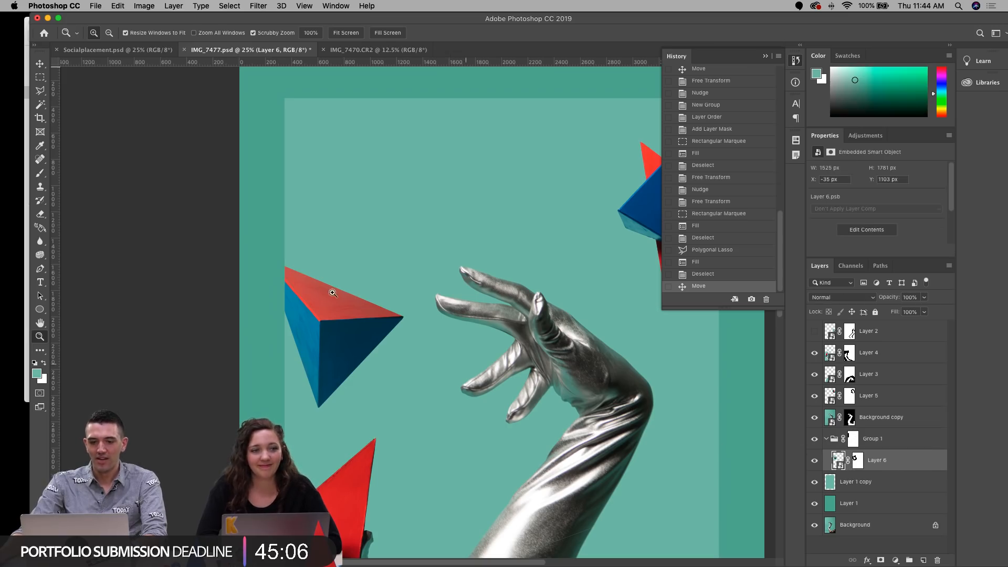
# Step: Try moving the Layer 6 pyramid up and right, away from the border, within its masked group
pyautogui.hotkey('ctrl', 't')
pyautogui.moveTo(360, 326); pyautogui.dragTo(382, 313)
pyautogui.press('super+z')
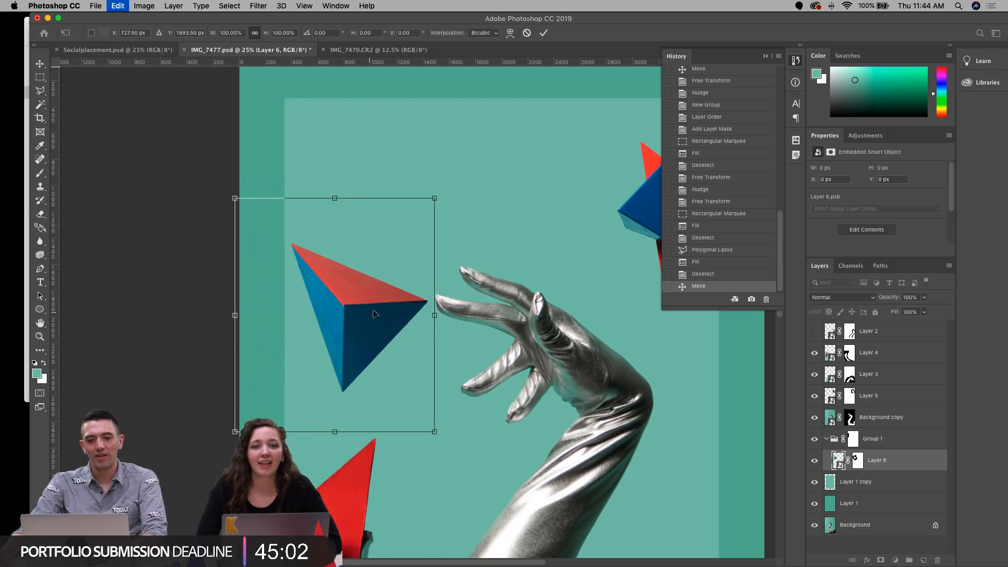
pyautogui.press('Return')
# Step: Select the border strip beside the pyramid, extending it well above and below, and fill it black on the Group 1 mask
pyautogui.press('z')
pyautogui.hscroll(3, 424, 220)
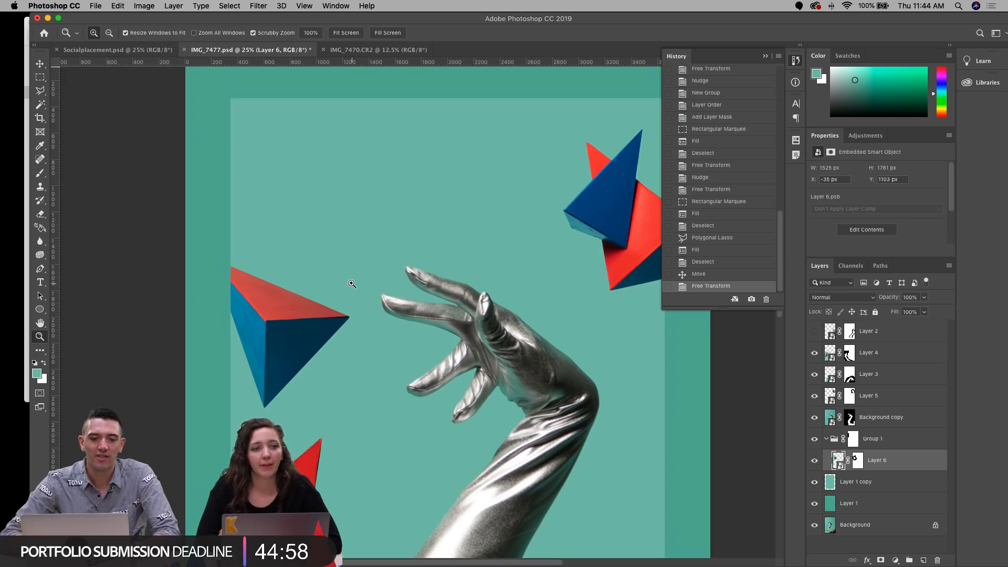
pyautogui.scroll(-4, 331, 278)
pyautogui.hscroll(-4, 331, 278)
pyautogui.click(40, 78)
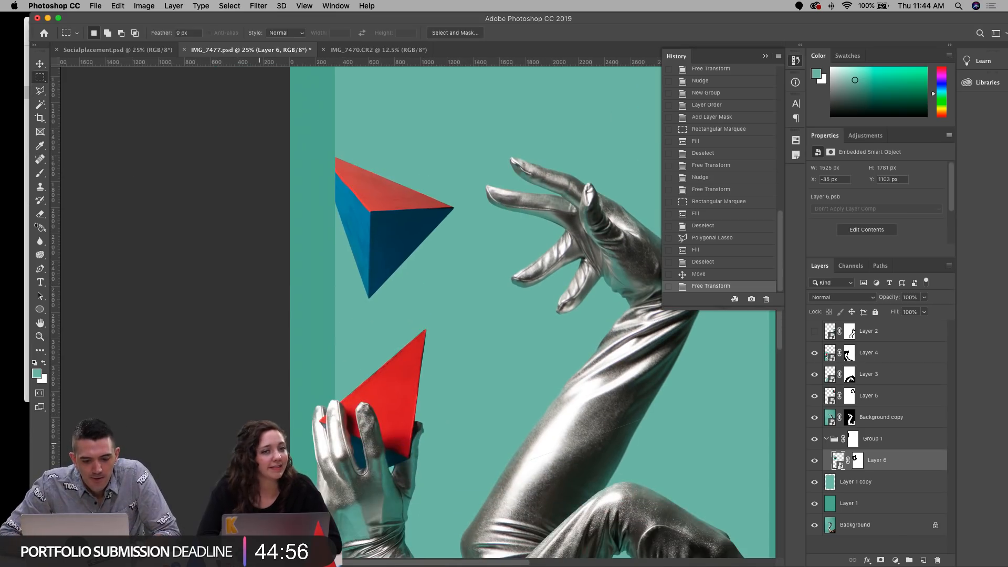
pyautogui.moveTo(297, 83); pyautogui.dragTo(334, 86)
pyautogui.click(40, 337)
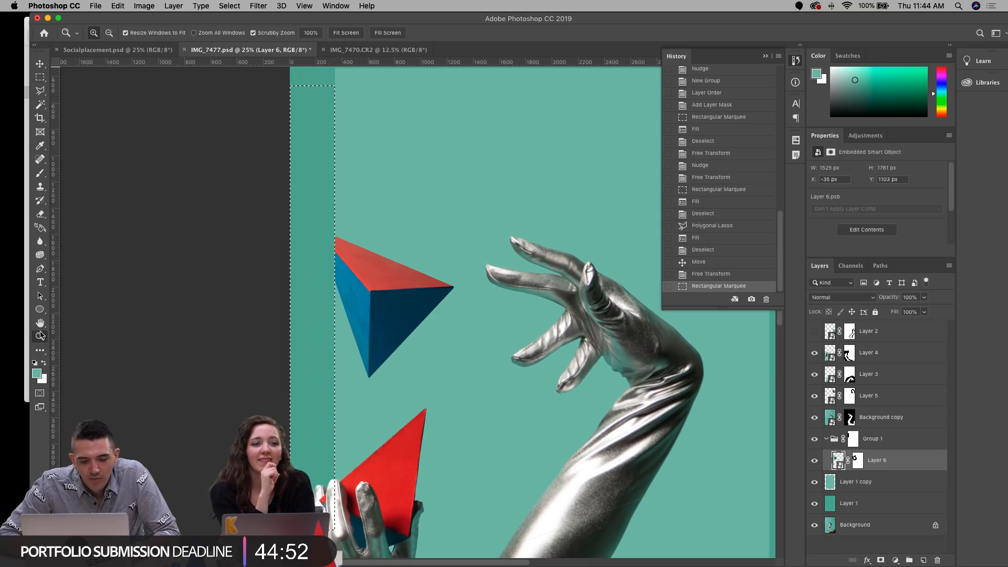
pyautogui.click(456, 297)
pyautogui.click(235, 301)
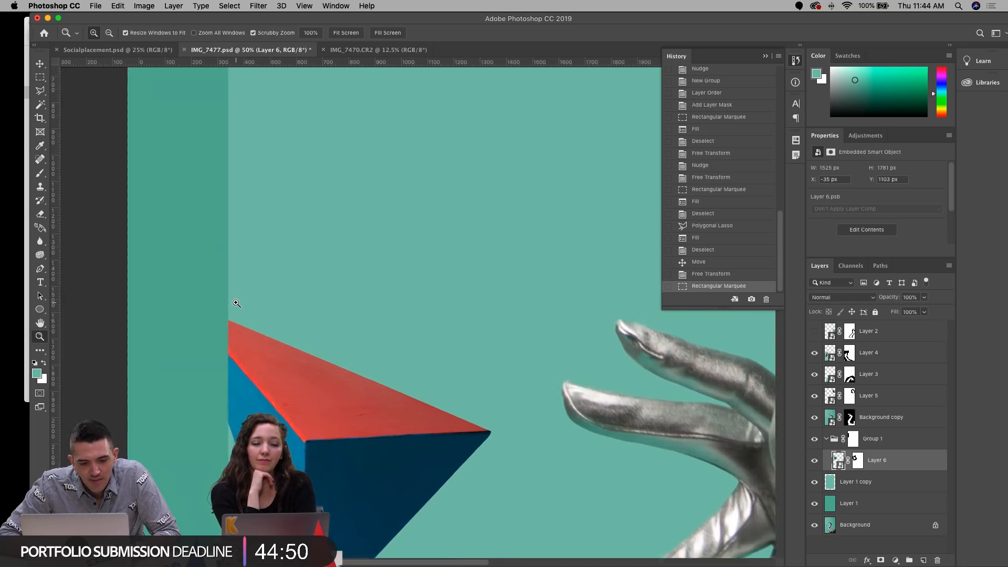
pyautogui.scroll(-3, 322, 380)
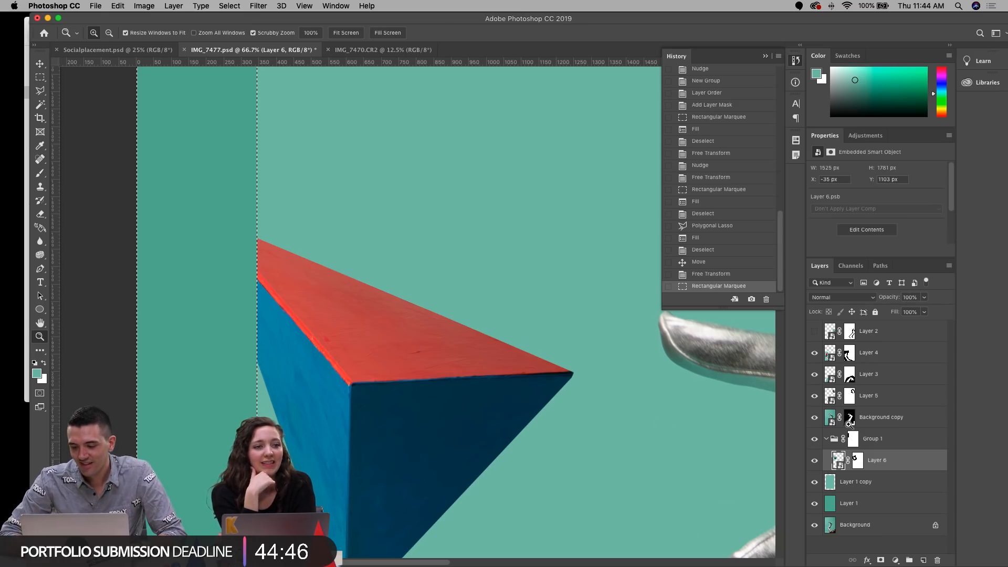
pyautogui.click(853, 440)
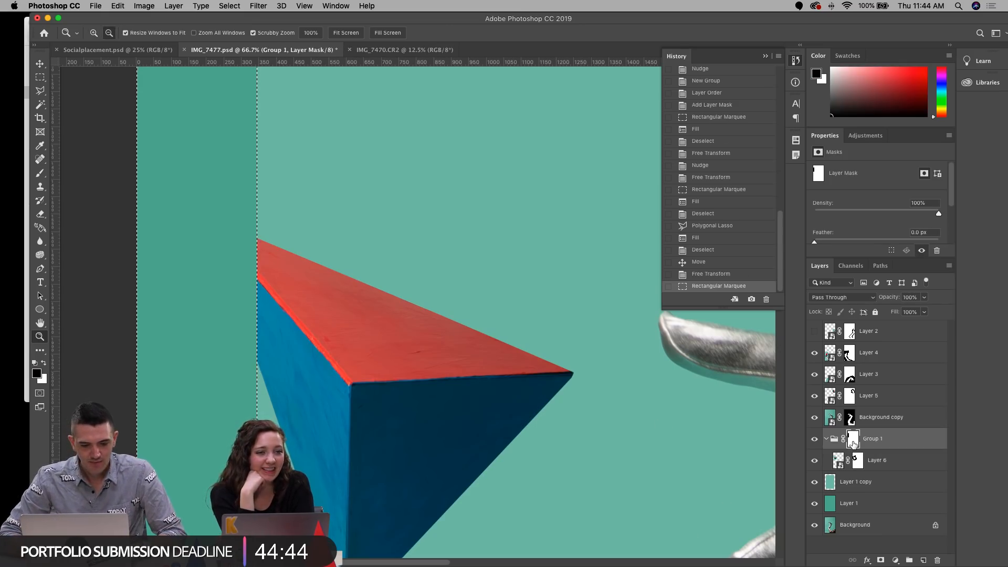
pyautogui.hotkey('alt', 'BackSpace')
pyautogui.press('super+d')
# Step: Shift the lower arm with the drooping hand slightly up and left
pyautogui.doubleClick(41, 337)
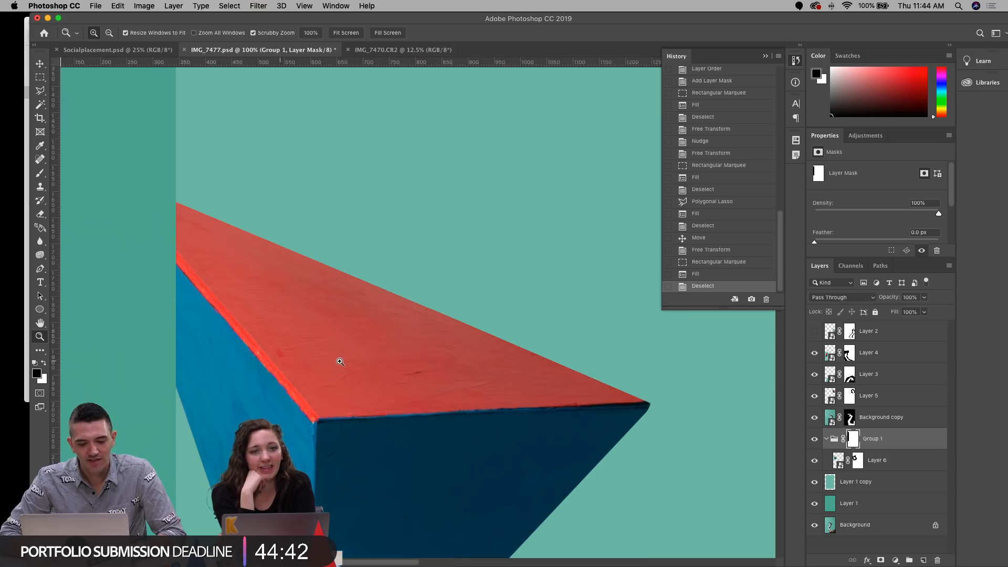
pyautogui.keyDown('alt'); pyautogui.click(339, 360); pyautogui.keyUp('alt')
pyautogui.keyDown('alt'); pyautogui.click(340, 360); pyautogui.keyUp('alt')
pyautogui.keyDown('alt'); pyautogui.click(339, 360); pyautogui.keyUp('alt')
pyautogui.keyDown('alt'); pyautogui.click(425, 396); pyautogui.keyUp('alt')
pyautogui.keyDown('alt'); pyautogui.click(425, 396); pyautogui.keyUp('alt')
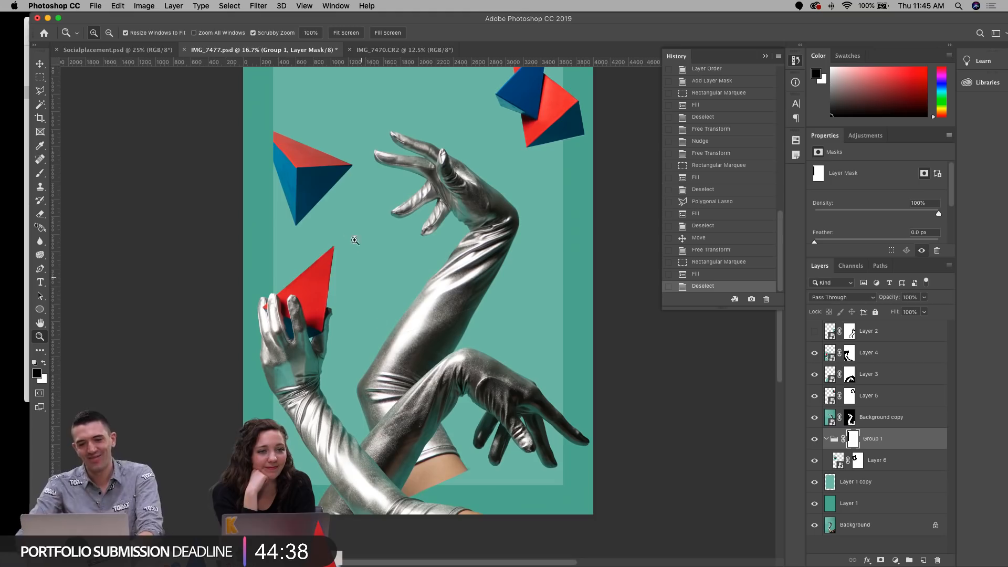
pyautogui.click(40, 65)
pyautogui.scroll(-3, 433, 260)
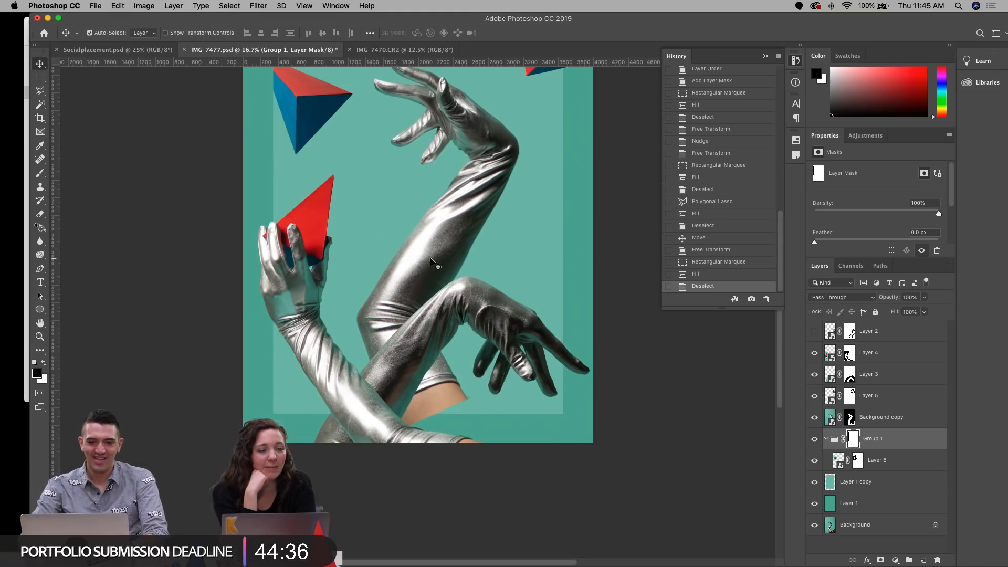
pyautogui.click(430, 255)
pyautogui.moveTo(465, 302); pyautogui.dragTo(465, 300)
# Step: Try outlining the lower part of the raised arm on Background copy, along its glove cuff, with the Polygonal Lasso
pyautogui.click(452, 232)
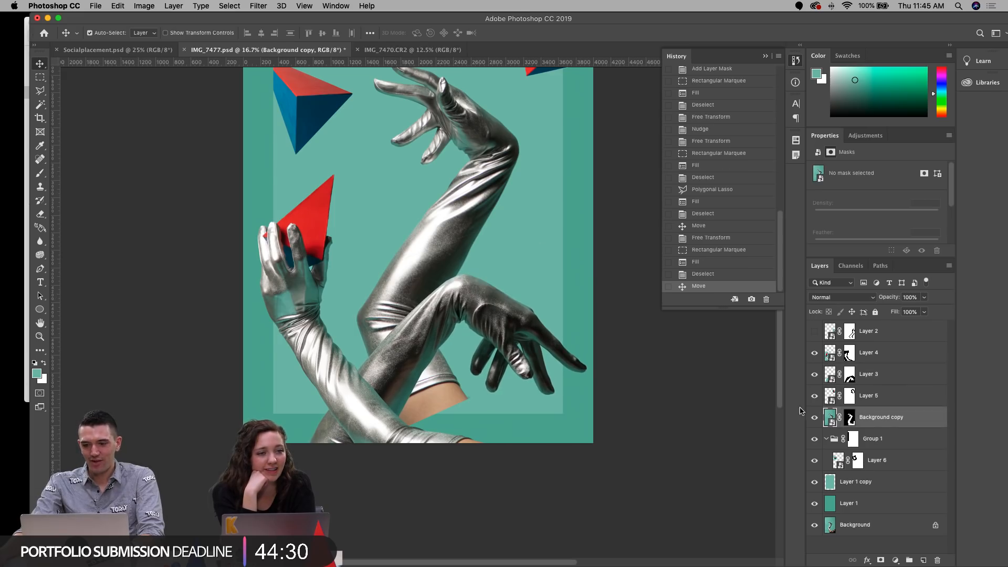
pyautogui.click(814, 417)
pyautogui.click(813, 417)
pyautogui.press('z')
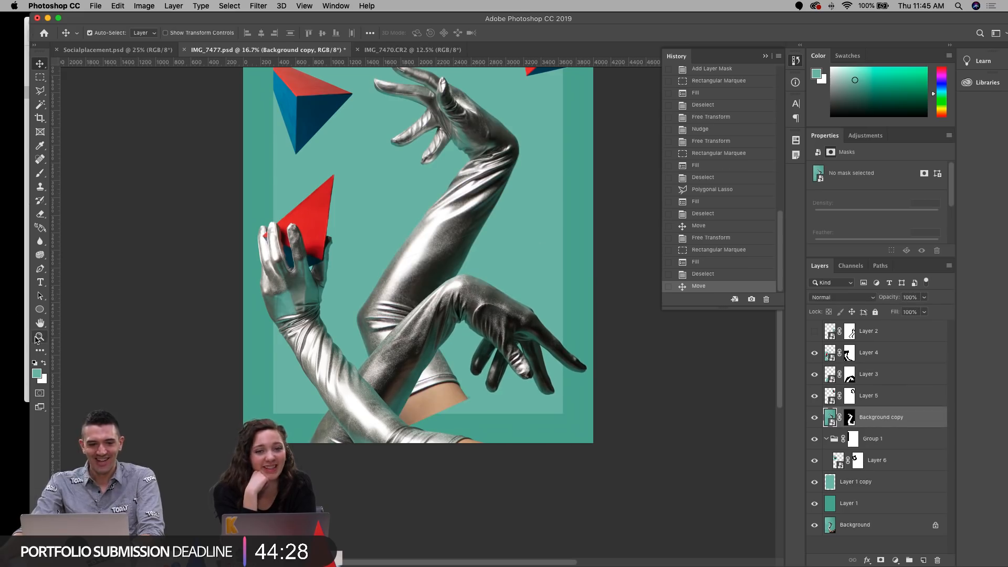
pyautogui.click(436, 409)
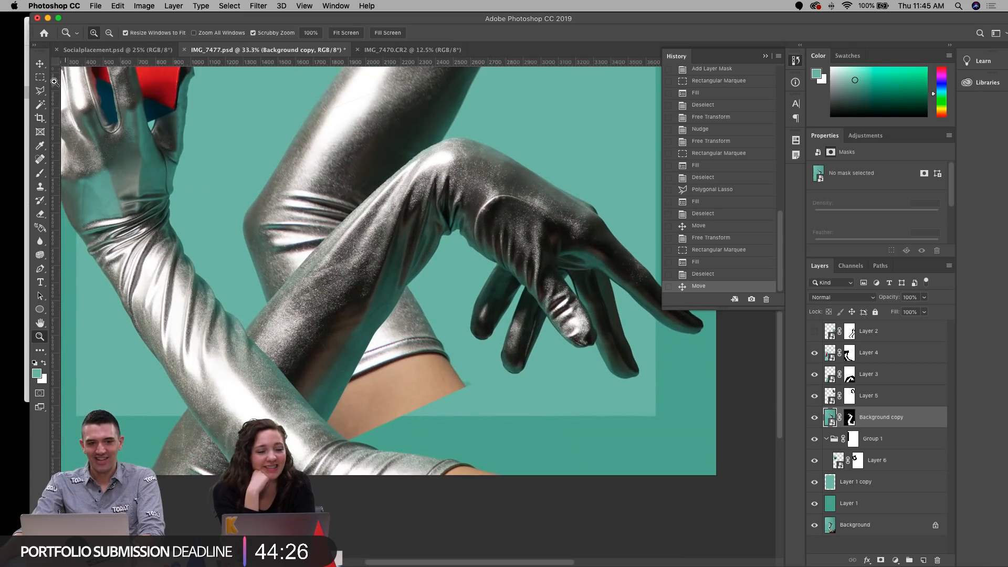
pyautogui.click(39, 91)
pyautogui.click(460, 351)
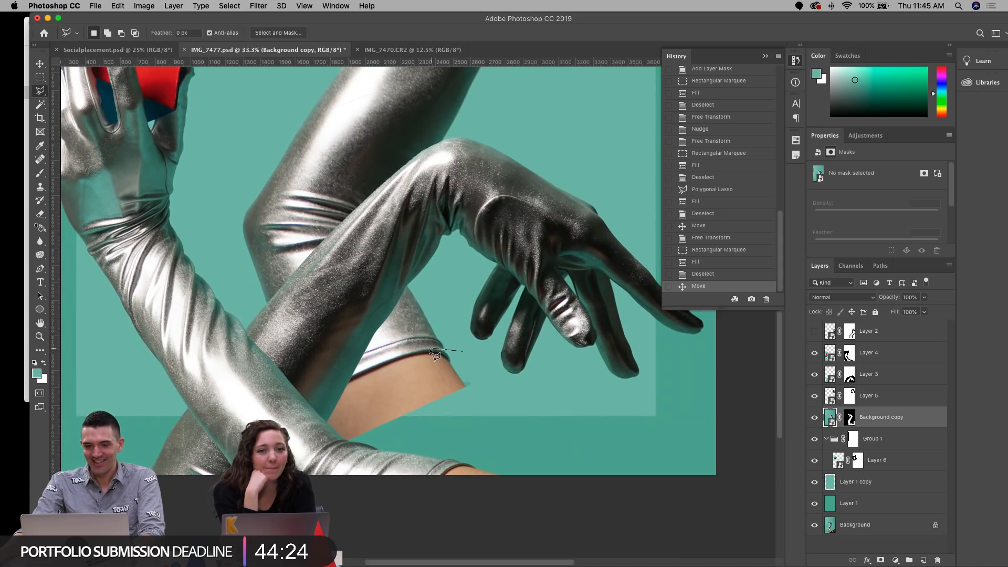
pyautogui.click(431, 349)
pyautogui.click(286, 401)
pyautogui.click(235, 335)
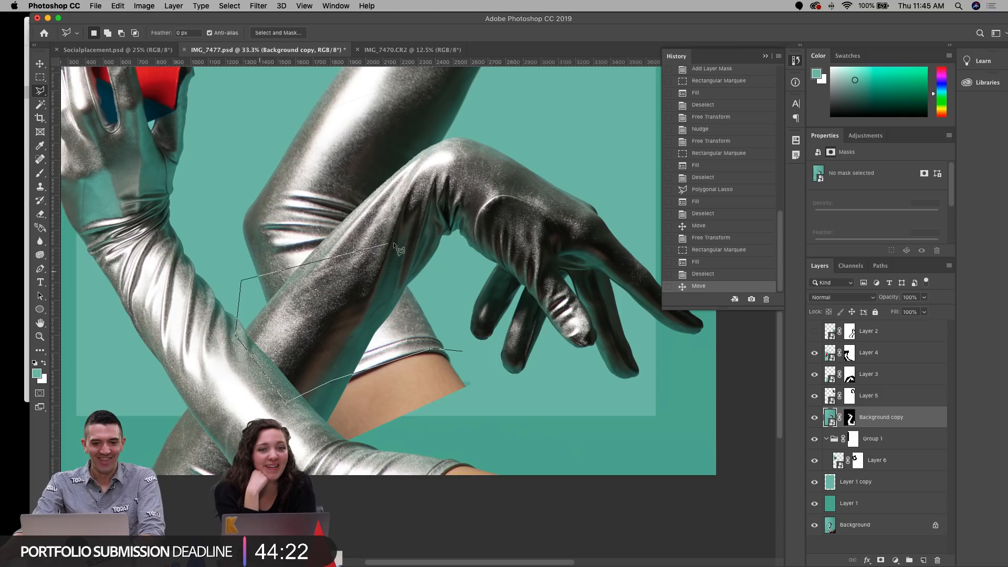
pyautogui.doubleClick(468, 249)
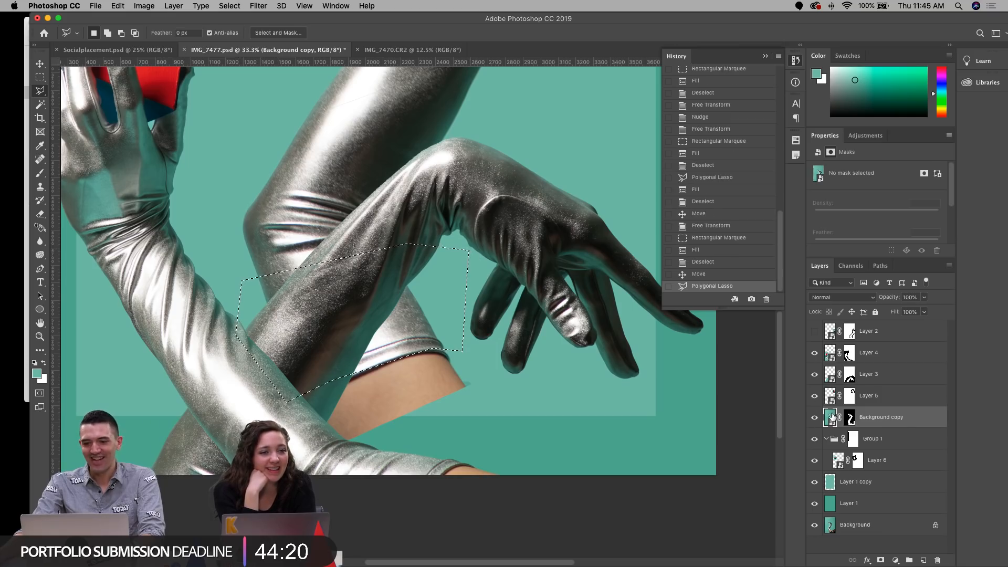
pyautogui.press('super+d')
# Step: Duplicate the Background copy layer and move the duplicate arm about 220 px right and 372 px down
pyautogui.moveTo(902, 420); pyautogui.dragTo(924, 555)
pyautogui.press('super+t')
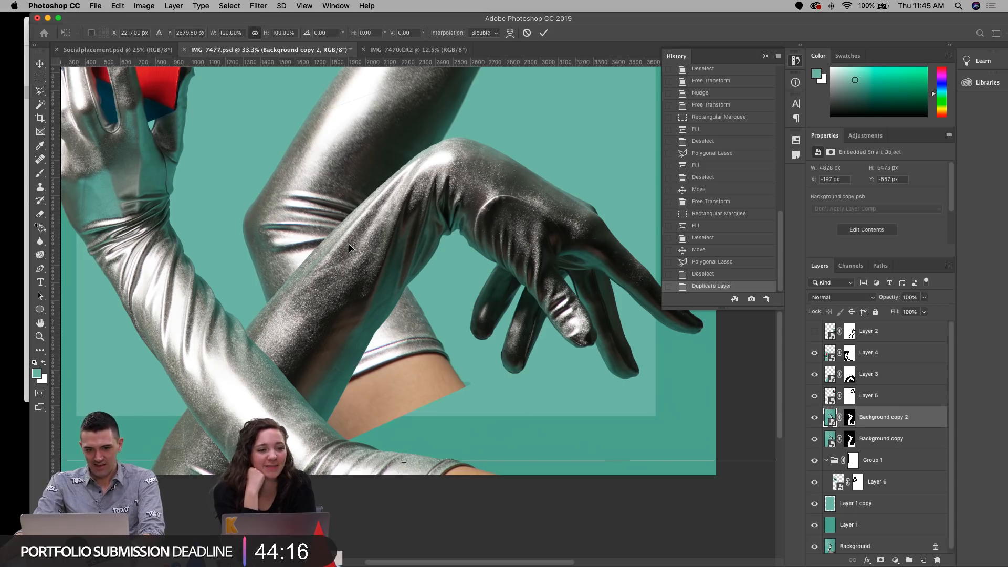
pyautogui.moveTo(342, 247); pyautogui.dragTo(381, 302)
pyautogui.press('Return')
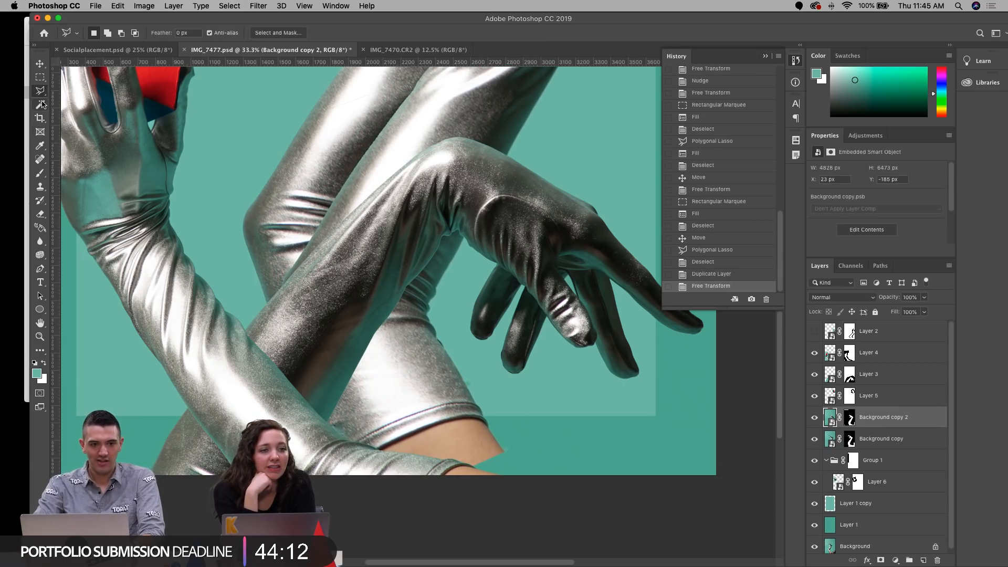
# Step: Outline the duplicate arm's hand and upper forearm on Background copy 2 with the Polygonal Lasso
pyautogui.click(398, 310)
pyautogui.click(368, 313)
pyautogui.click(327, 324)
pyautogui.scroll(10, 174, 273)
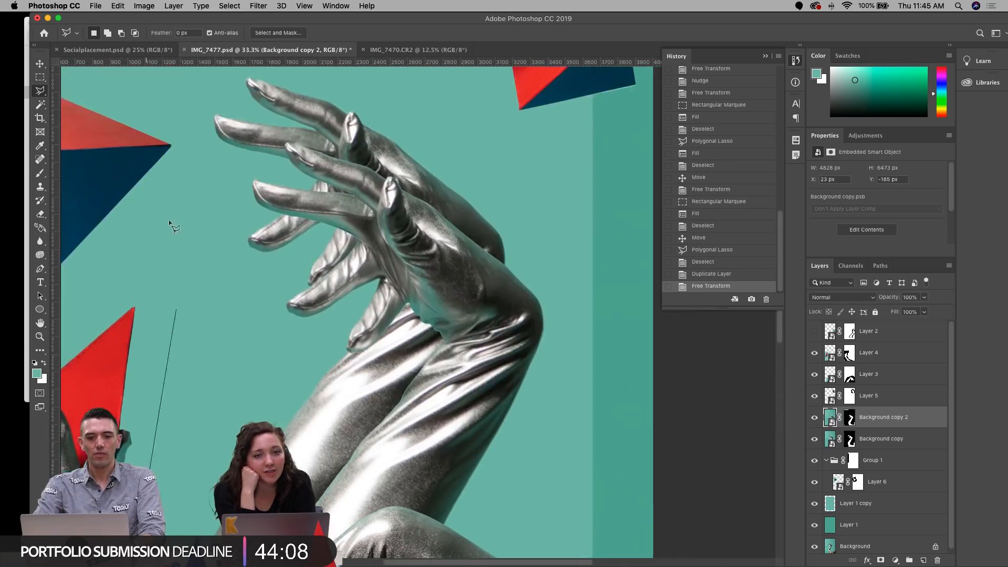
pyautogui.click(161, 216)
pyautogui.click(332, 75)
pyautogui.click(587, 267)
pyautogui.doubleClick(584, 418)
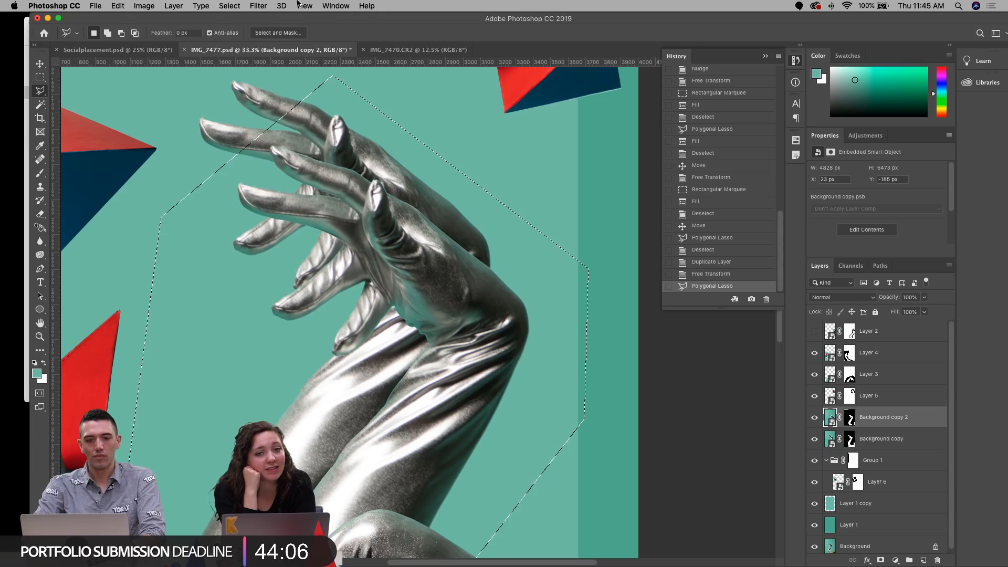
# Step: Feather the selection by 5 pixels, fill it black on the Background copy 2 mask, and deselect
pyautogui.click(229, 6)
pyautogui.moveTo(239, 156)
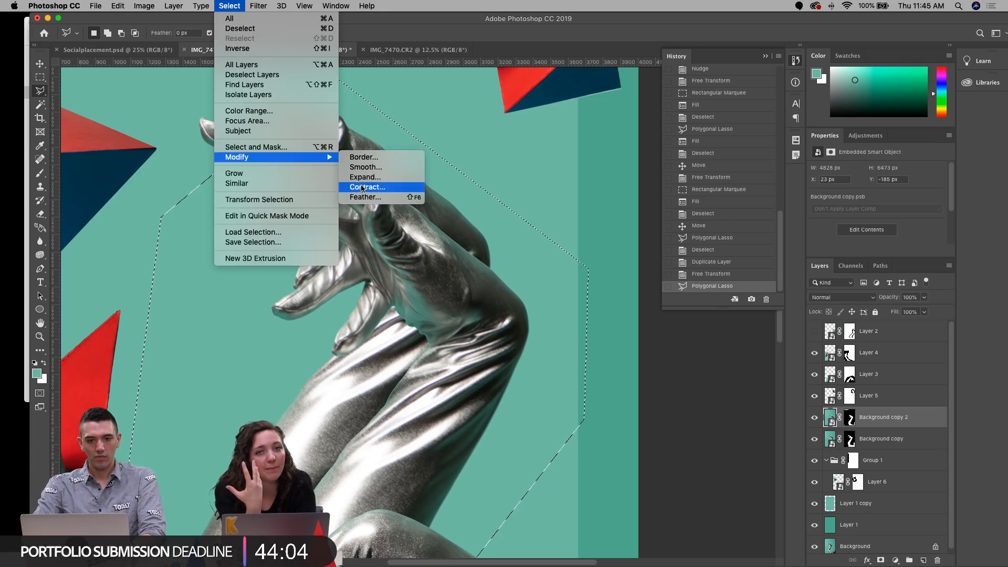
pyautogui.click(361, 195)
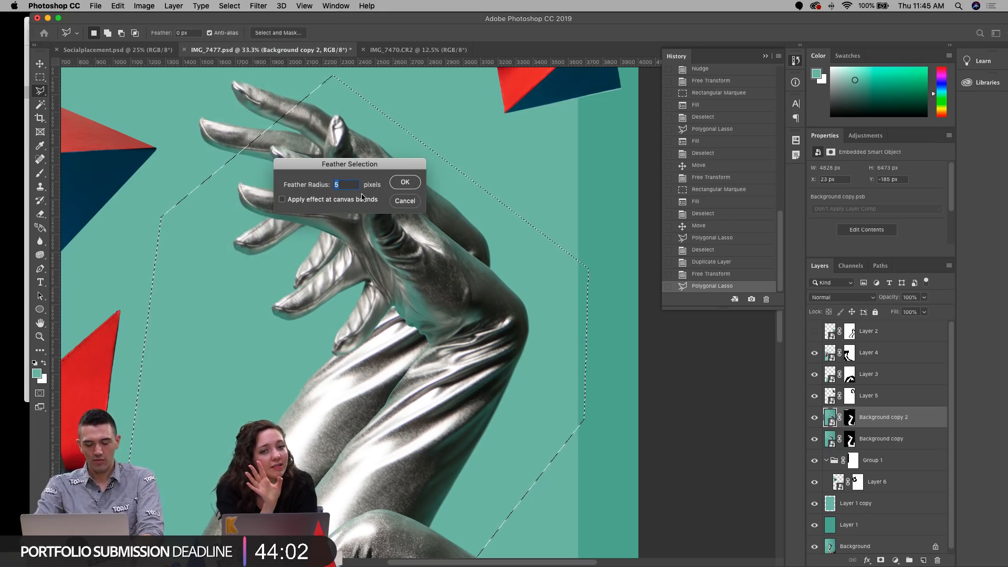
pyautogui.press('Return')
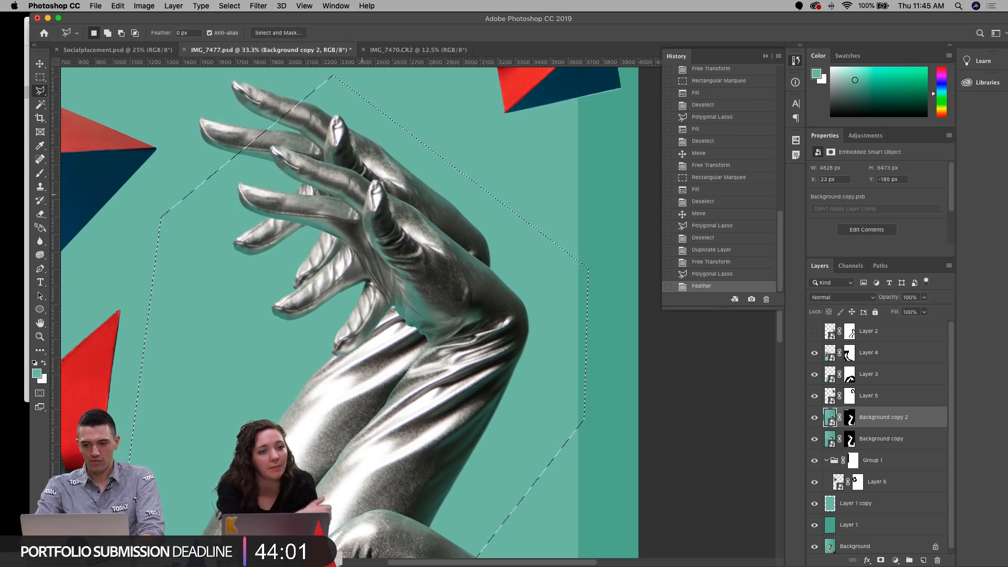
pyautogui.click(849, 417)
pyautogui.hotkey('alt', 'BackSpace')
pyautogui.press('super+d')
# Step: Examine how the extended raised arm joins its duplicate, both in the full composition and close up near the glove cuff
pyautogui.scroll(-10, 350, 305)
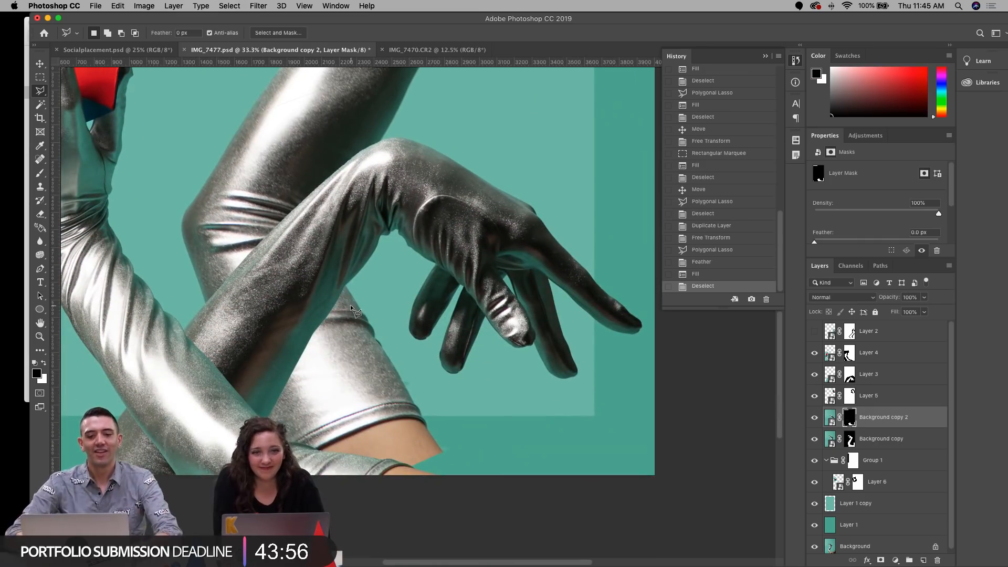
pyautogui.click(40, 337)
pyautogui.keyDown('alt'); pyautogui.click(440, 342); pyautogui.keyUp('alt')
pyautogui.keyDown('alt'); pyautogui.click(440, 341); pyautogui.keyUp('alt')
pyautogui.keyDown('alt'); pyautogui.click(440, 342); pyautogui.keyUp('alt')
pyautogui.keyDown('alt'); pyautogui.click(440, 342); pyautogui.keyUp('alt')
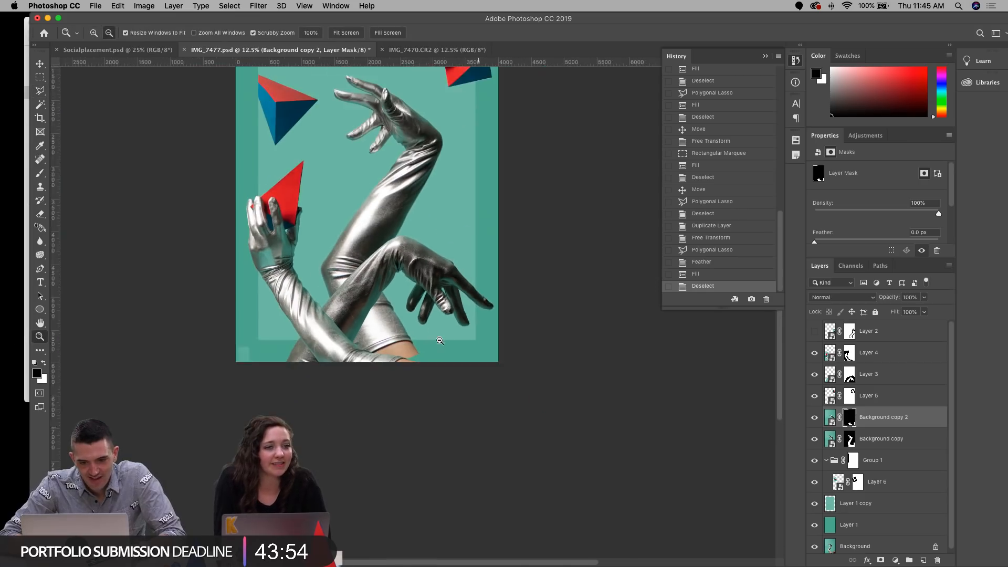
pyautogui.scroll(5, 440, 341)
pyautogui.click(385, 392)
pyautogui.click(384, 392)
pyautogui.click(385, 392)
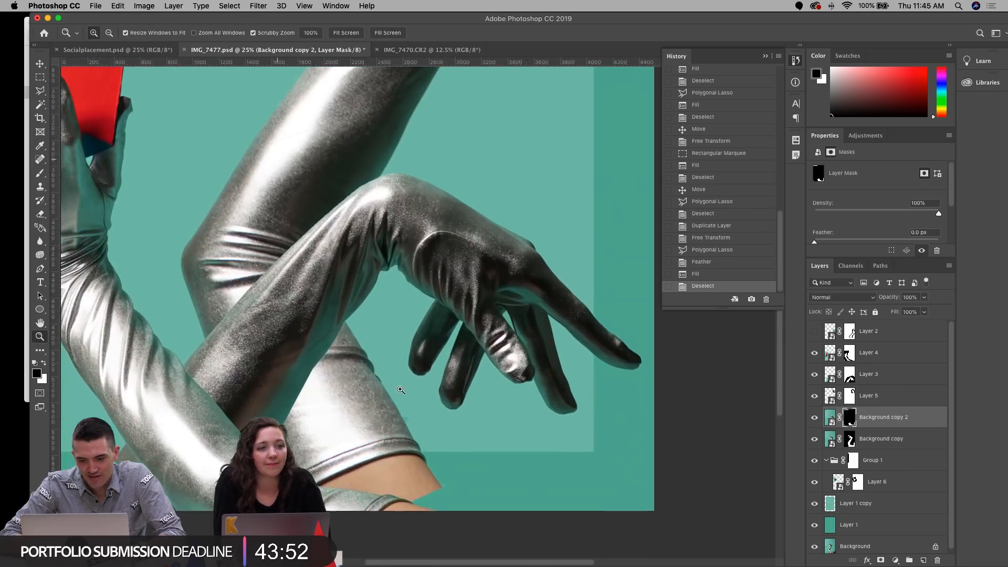
# Step: Group Background copy and Background copy 2, and check the new group by toggling its visibility
pyautogui.keyDown('shift'); pyautogui.click(890, 441); pyautogui.keyUp('shift')
pyautogui.click(909, 560)
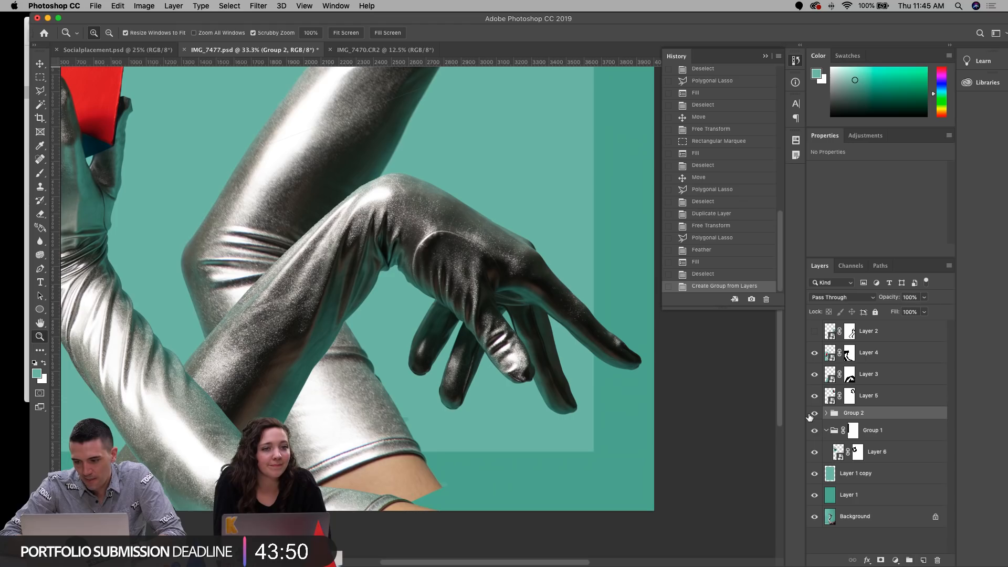
pyautogui.click(814, 414)
pyautogui.click(814, 413)
pyautogui.scroll(-1, 405, 402)
pyautogui.scroll(-3, 405, 403)
pyautogui.hscroll(-3, 406, 403)
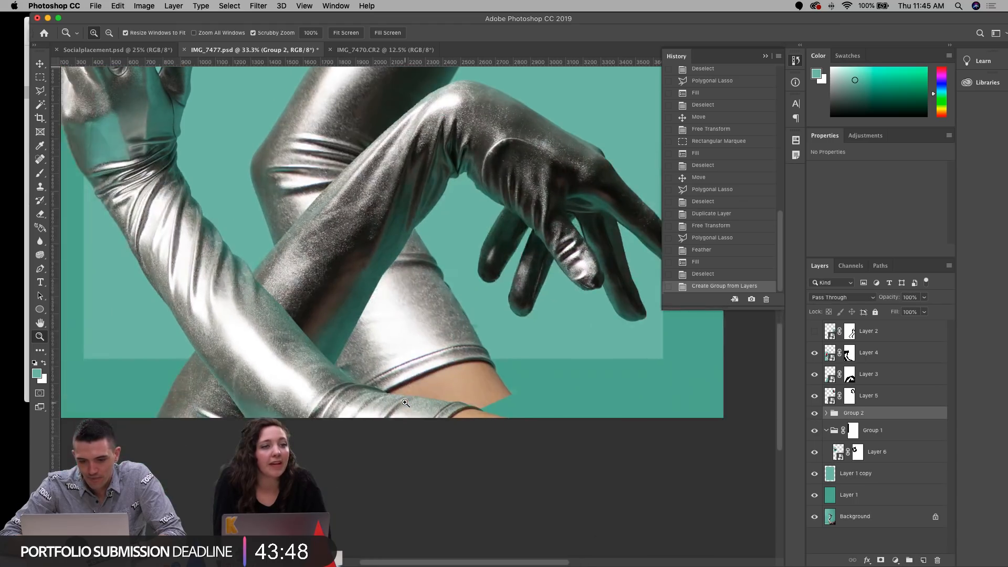
pyautogui.click(201, 5)
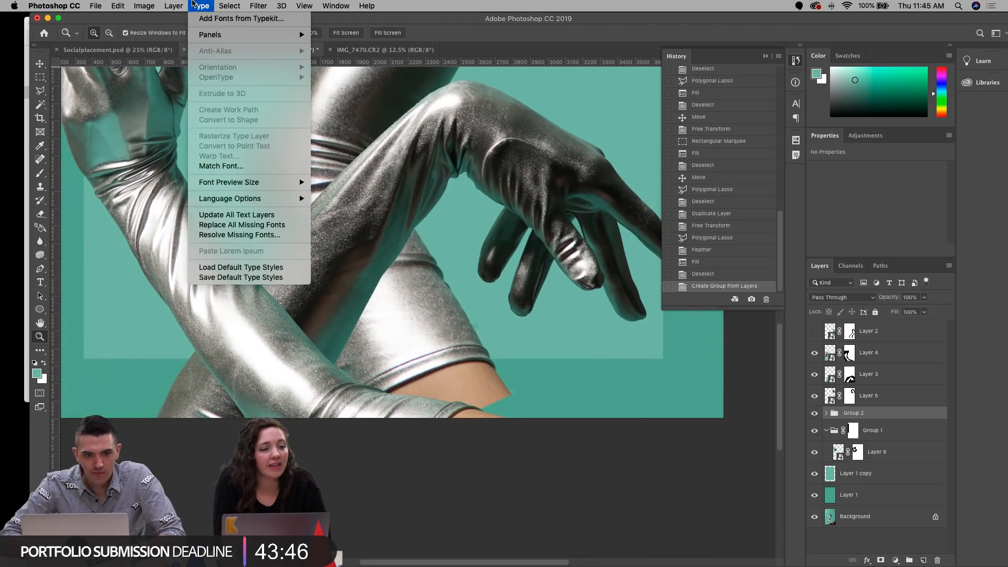
pyautogui.moveTo(174, 6)
pyautogui.moveTo(183, 173)
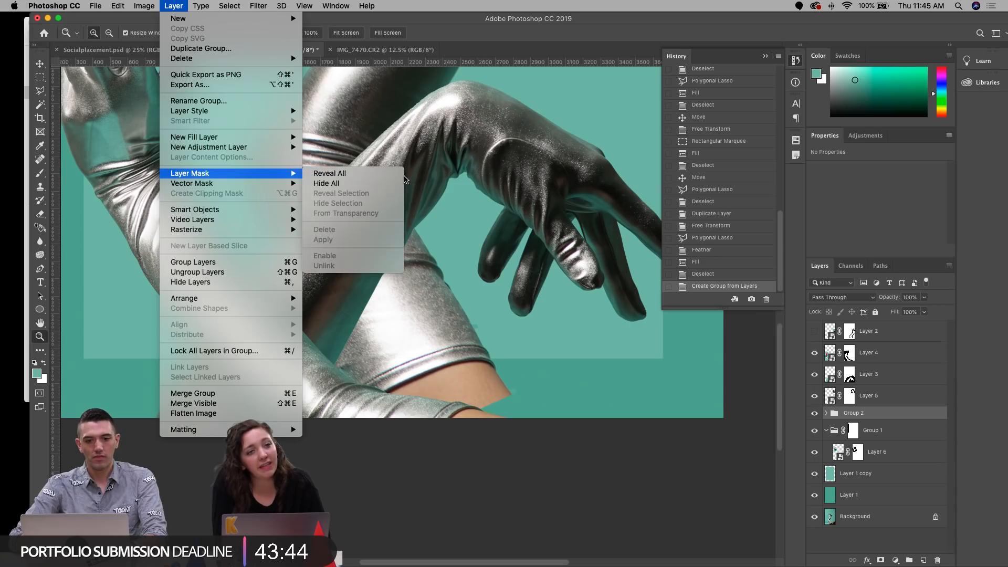
pyautogui.click(394, 183)
pyautogui.click(384, 174)
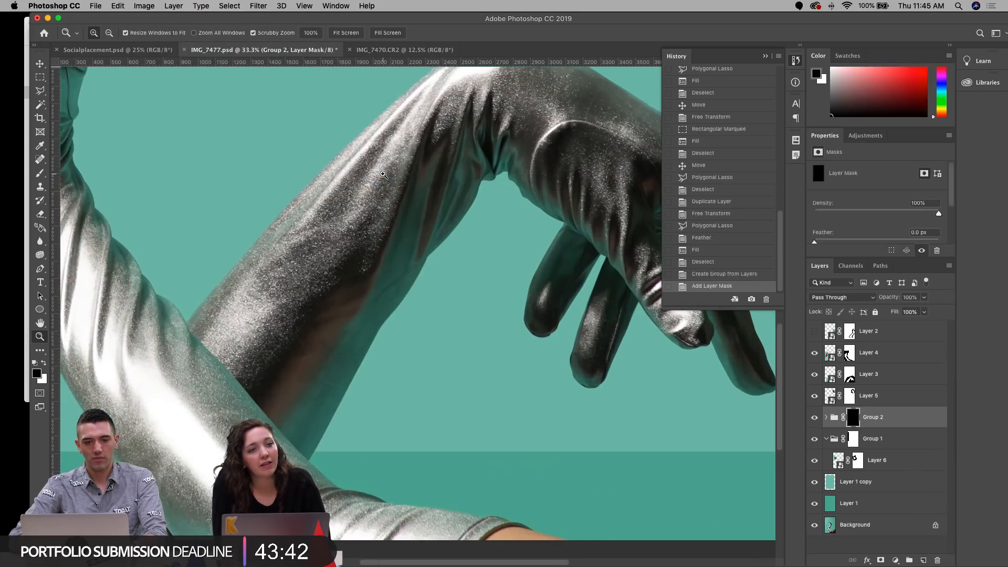
pyautogui.press('super+z')
# Step: Add a layer mask that reveals everything to Group 2
pyautogui.click(173, 6)
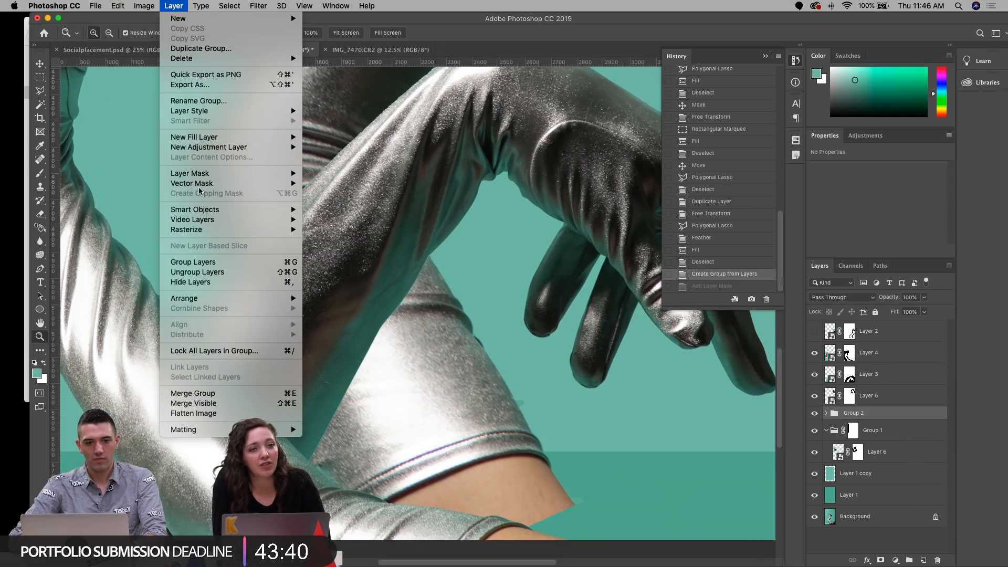
pyautogui.moveTo(207, 173)
pyautogui.click(356, 177)
# Step: Select the lower border strip across the raised arm's cuff, fill it black on the Group 2 mask, and deselect
pyautogui.press('m')
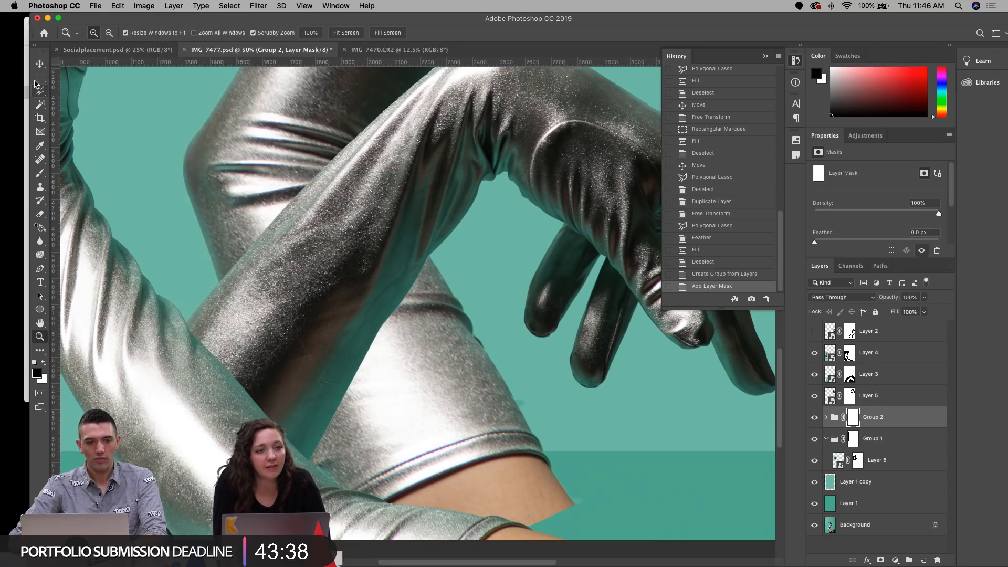
pyautogui.hscroll(3, 586, 370)
pyautogui.scroll(-2, 586, 371)
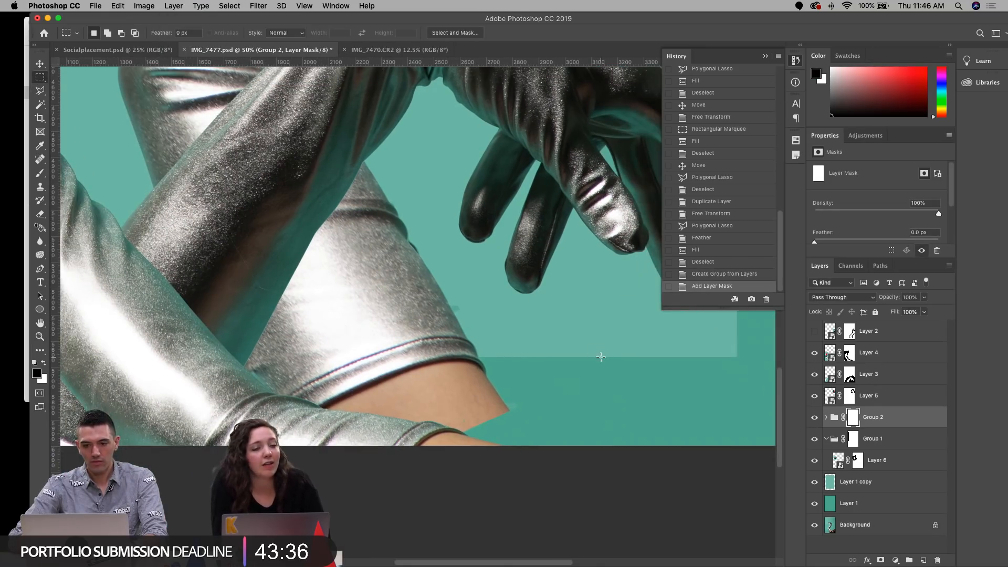
pyautogui.moveTo(601, 357); pyautogui.dragTo(0, 386)
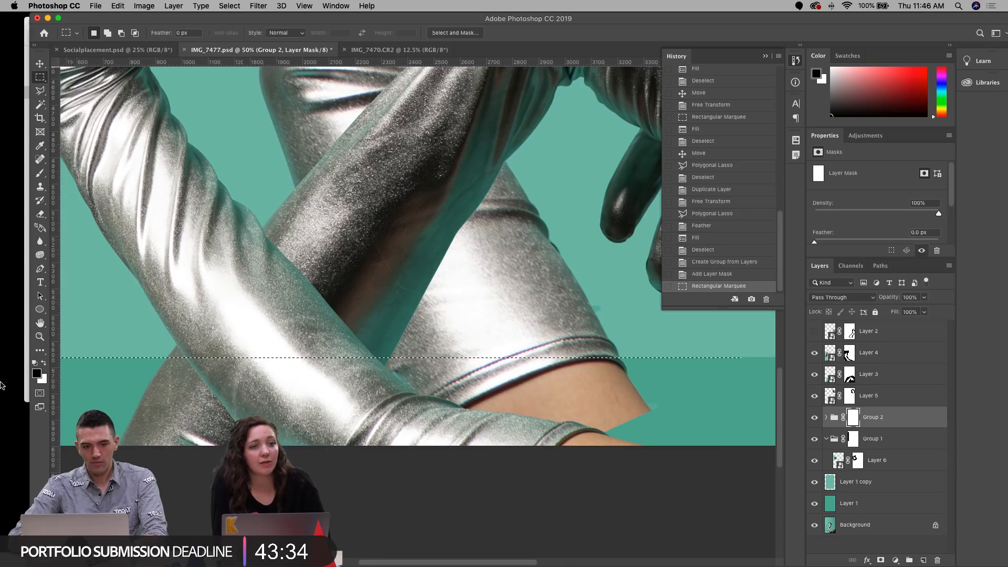
pyautogui.press('z')
pyautogui.click(558, 374)
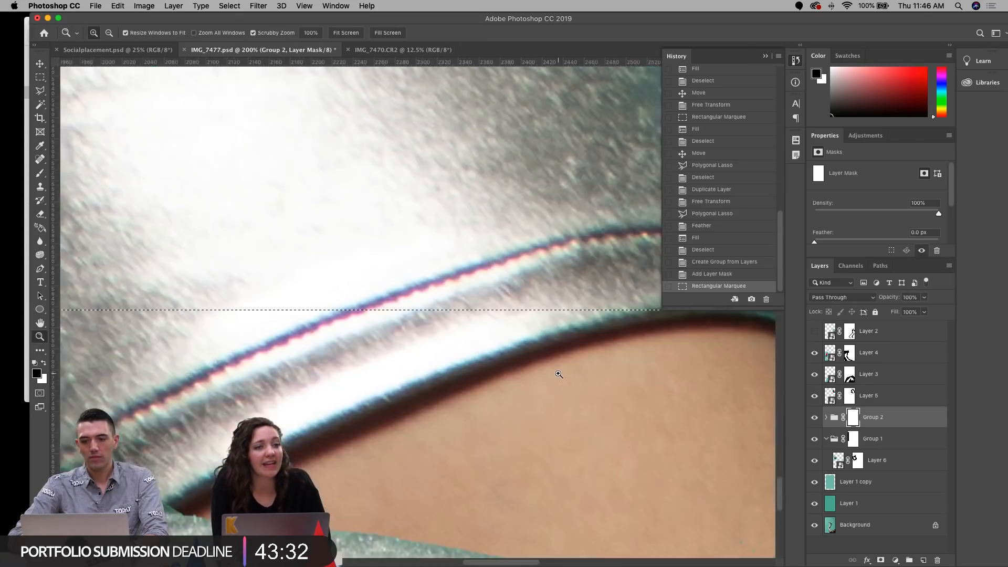
pyautogui.hscroll(5, 559, 373)
pyautogui.scroll(1, 558, 374)
pyautogui.hotkey('alt', 'BackSpace')
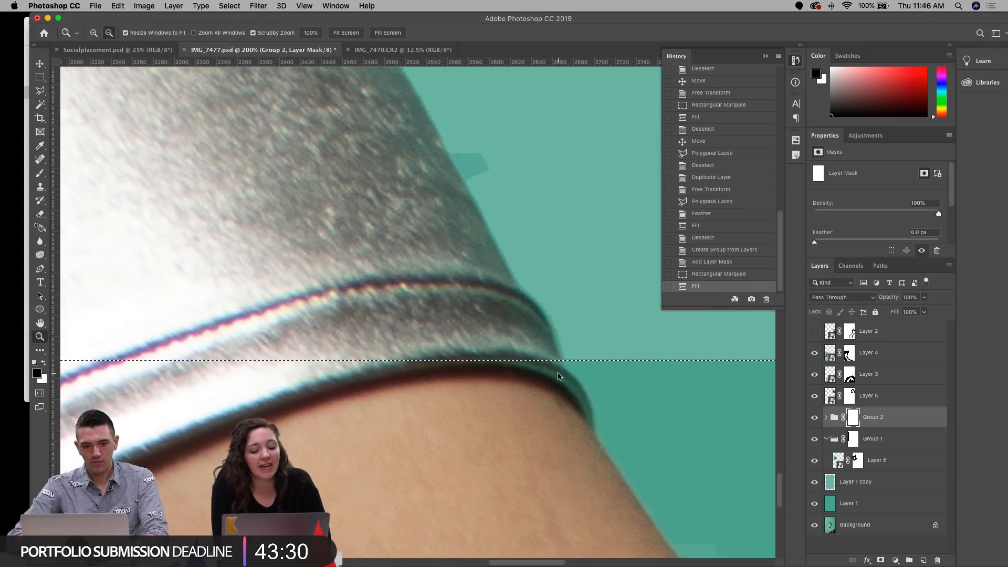
pyautogui.press('cmd+d')
# Step: Examine the whole composition with the raised arm cut off along the lower border's edge
pyautogui.doubleClick(39, 337)
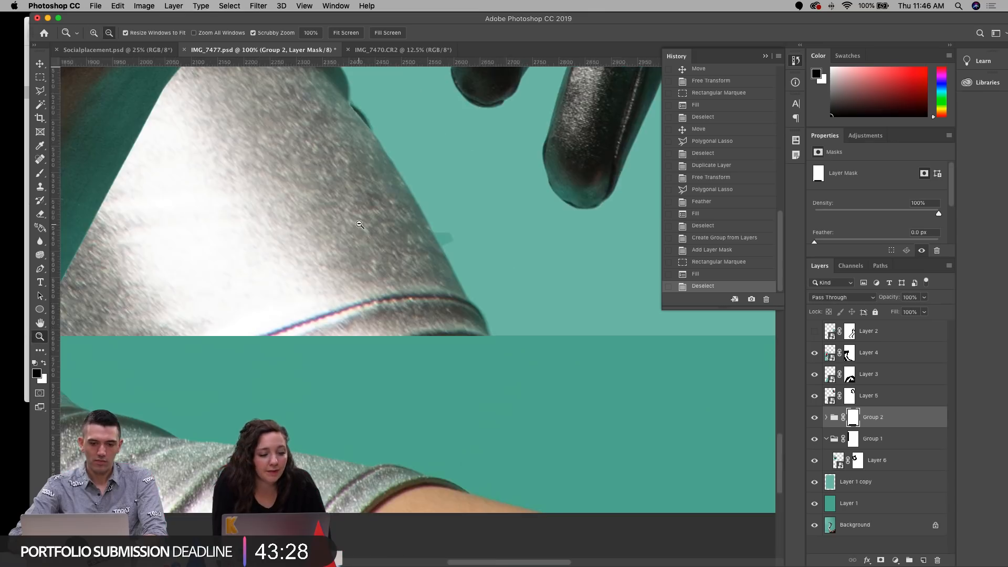
pyautogui.keyDown('alt'); pyautogui.click(366, 225); pyautogui.keyUp('alt')
pyautogui.keyDown('alt'); pyautogui.click(365, 224); pyautogui.keyUp('alt')
pyautogui.keyDown('alt'); pyautogui.click(365, 225); pyautogui.keyUp('alt')
pyautogui.keyDown('alt'); pyautogui.click(365, 225); pyautogui.keyUp('alt')
pyautogui.keyDown('alt'); pyautogui.click(365, 224); pyautogui.keyUp('alt')
pyautogui.scroll(4, 365, 224)
pyautogui.scroll(4, 366, 225)
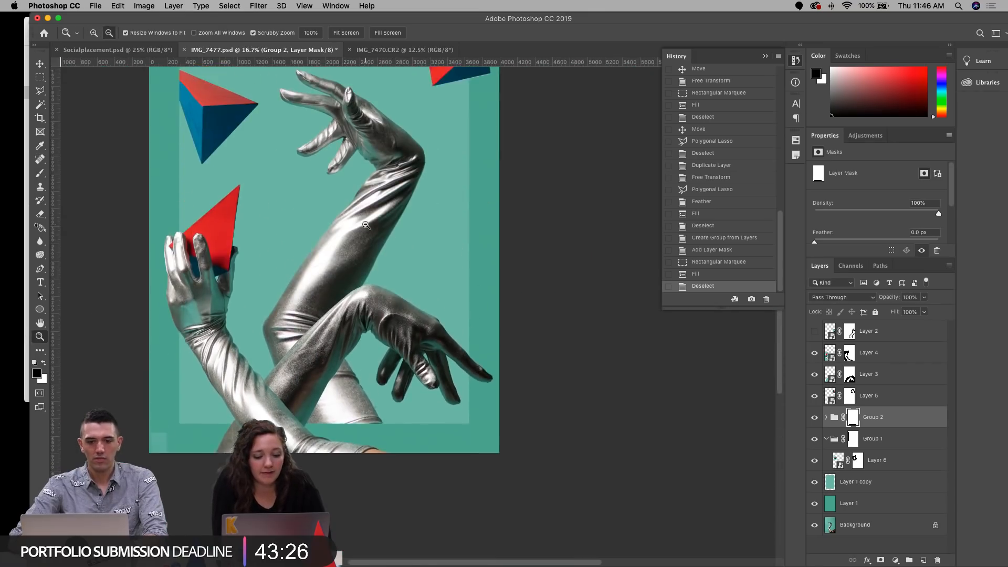
pyautogui.keyDown('alt'); pyautogui.click(365, 224); pyautogui.keyUp('alt')
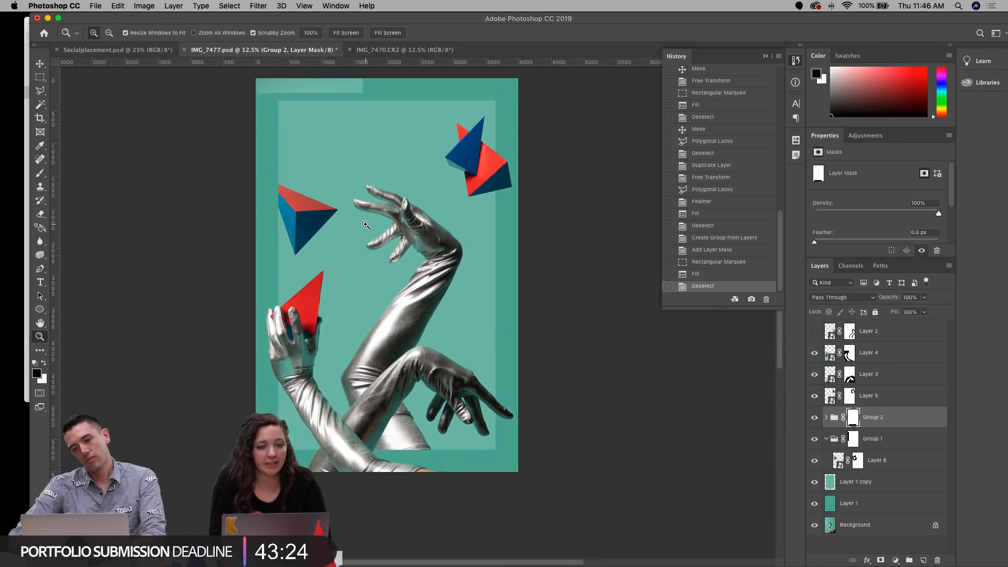
pyautogui.scroll(-3, 306, 222)
pyautogui.hscroll(2, 307, 222)
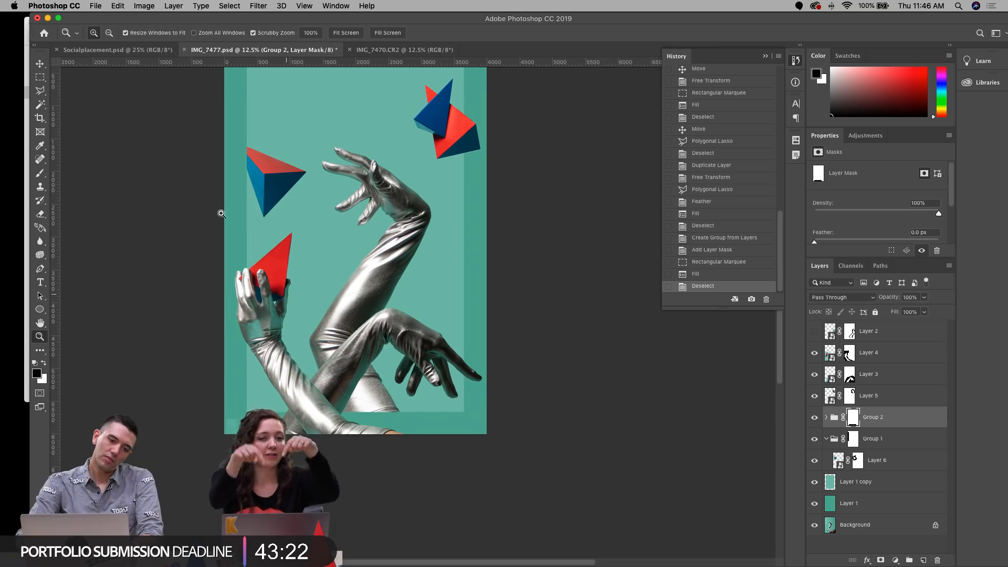
# Step: Shift the Layer 4 arm holding the red pyramid slightly up and to the right, keeping its size and rotation
pyautogui.press('v')
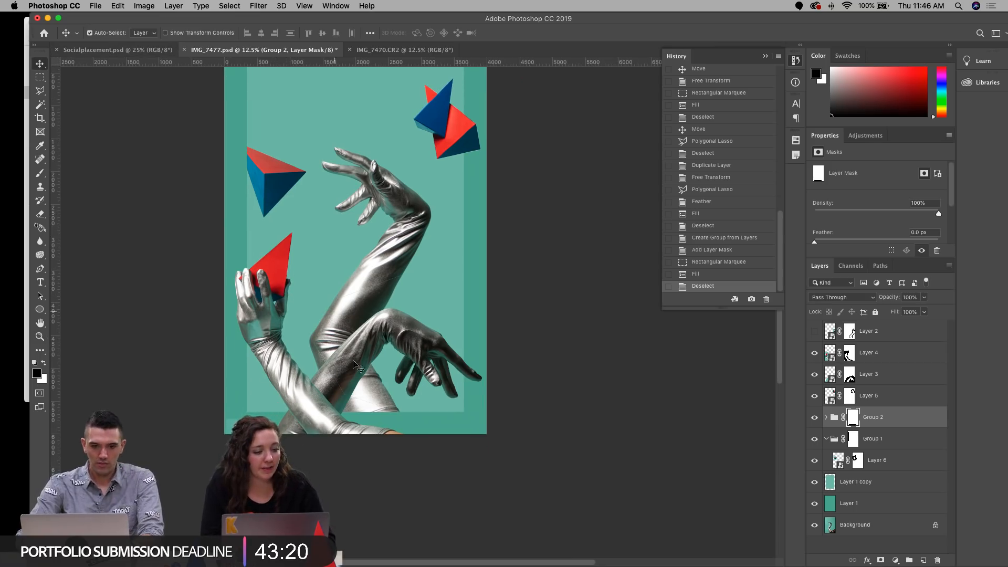
pyautogui.moveTo(288, 361); pyautogui.dragTo(282, 357)
pyautogui.hotkey('ctrl', 't')
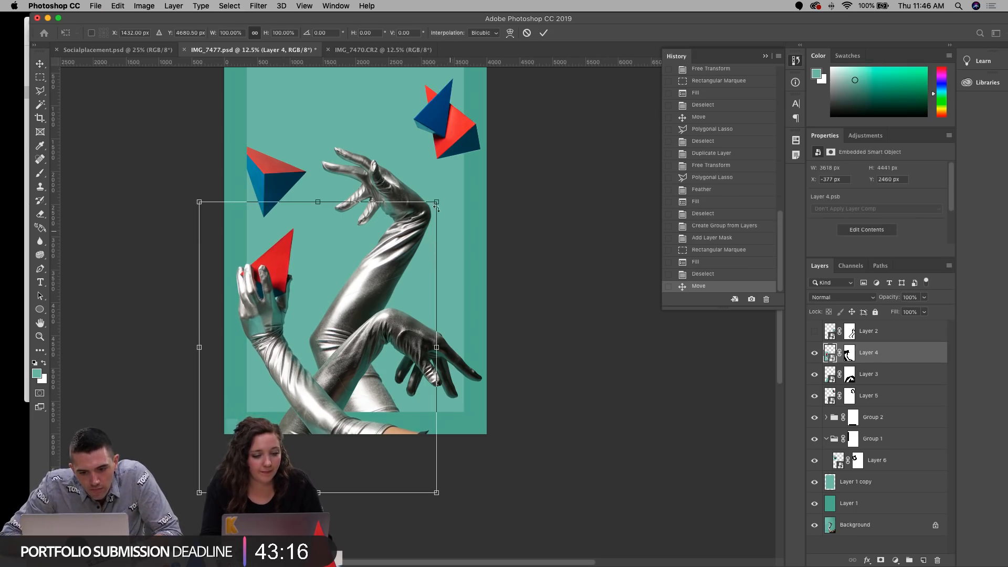
pyautogui.press('Escape')
# Step: Switch to Adobe Bridge and examine the silver-glove photos in the Gloves folder, previewing IMG_7491.CR2 through IMG_7506.CR2
pyautogui.moveTo(459, 564)
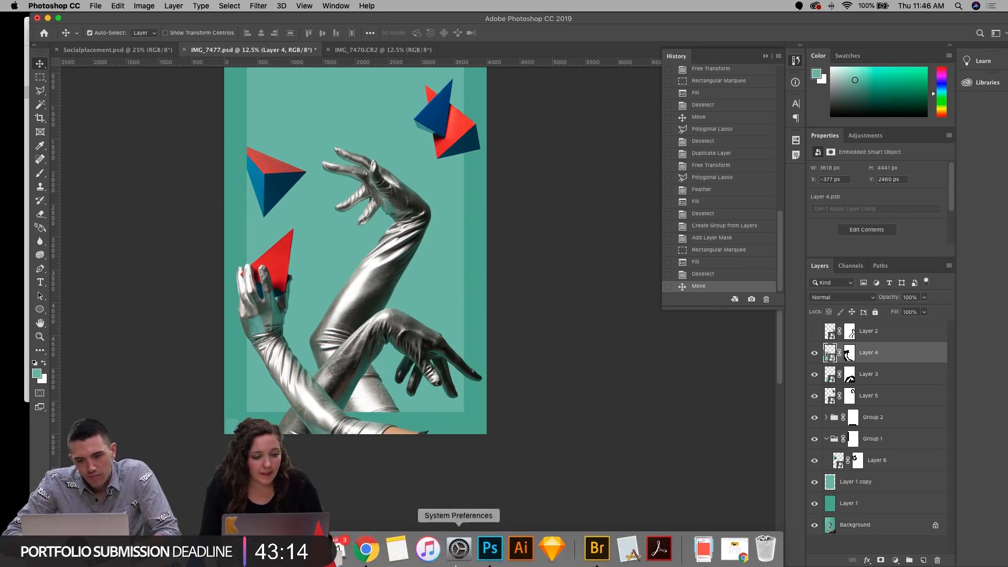
pyautogui.click(598, 555)
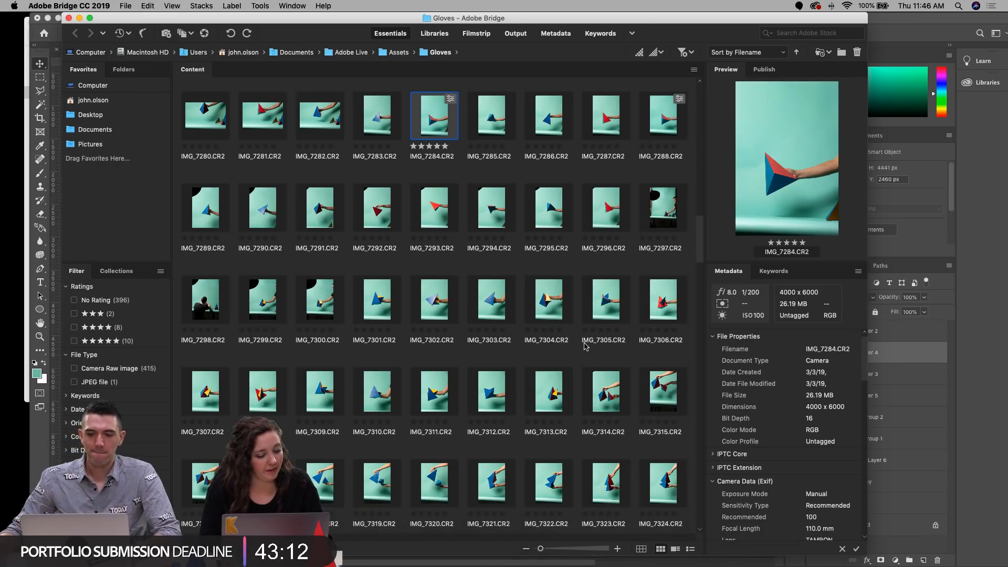
pyautogui.moveTo(699, 241); pyautogui.dragTo(668, 431)
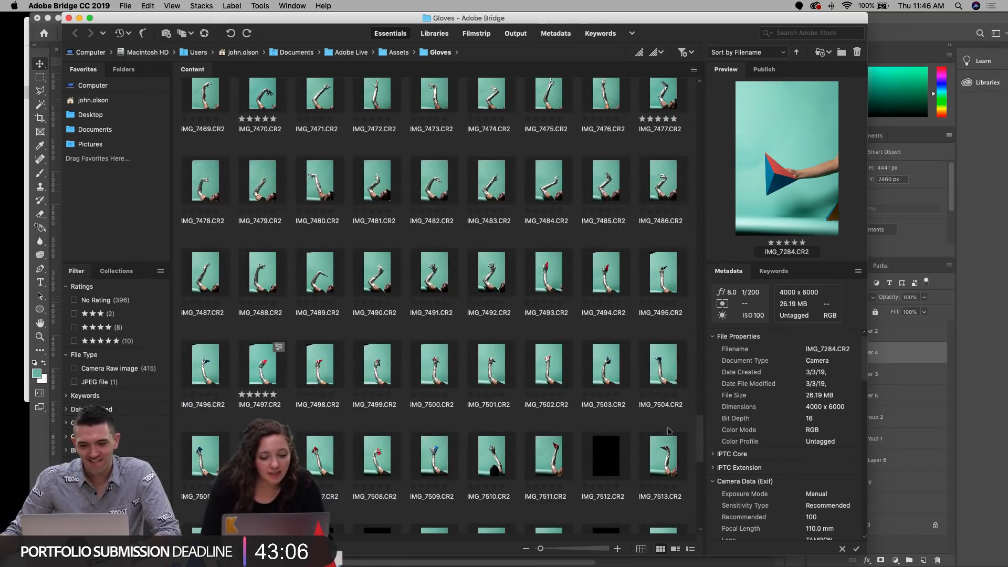
pyautogui.click(421, 270)
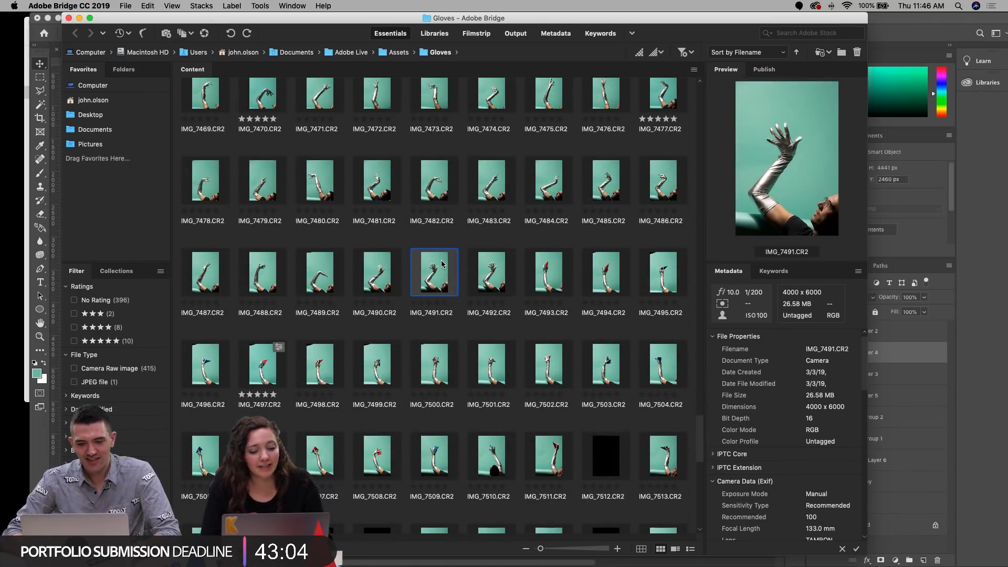
pyautogui.press('Down')
pyautogui.press('Down')
pyautogui.press('Left')
pyautogui.press('Left')
pyautogui.press('Left')
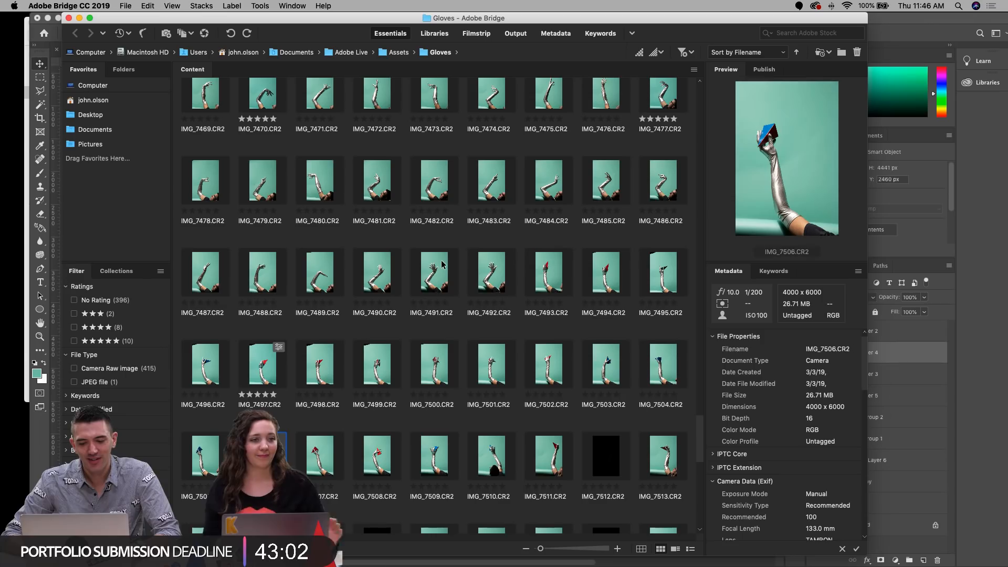
# Step: Preview the glove photos from IMG_7515.CR2 to IMG_7521.CR2, and switch back to the collage in Photoshop
pyautogui.scroll(-10, 448, 316)
pyautogui.scroll(8, 448, 315)
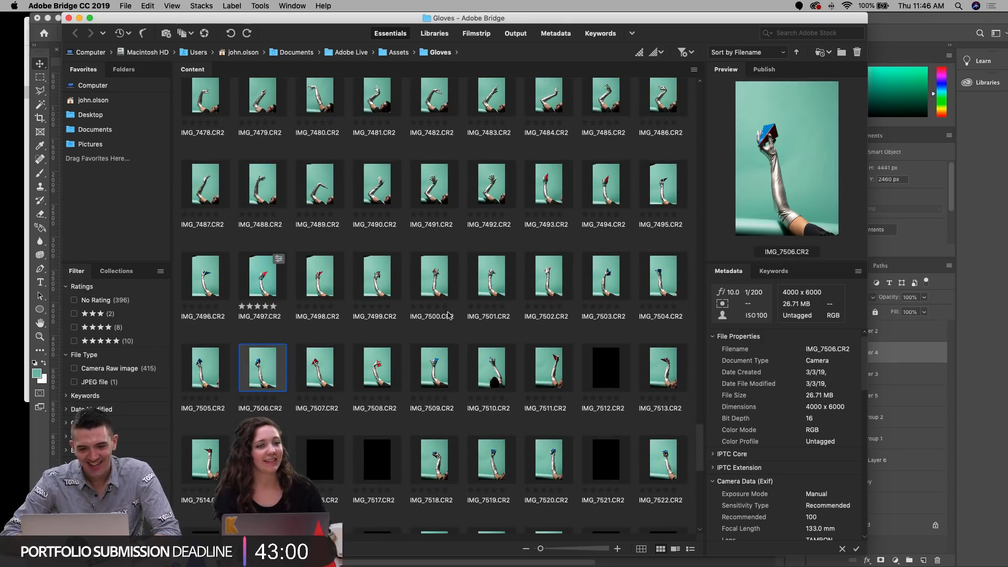
pyautogui.press('Down')
pyautogui.press('Right')
pyautogui.press('Right')
pyautogui.press('Right')
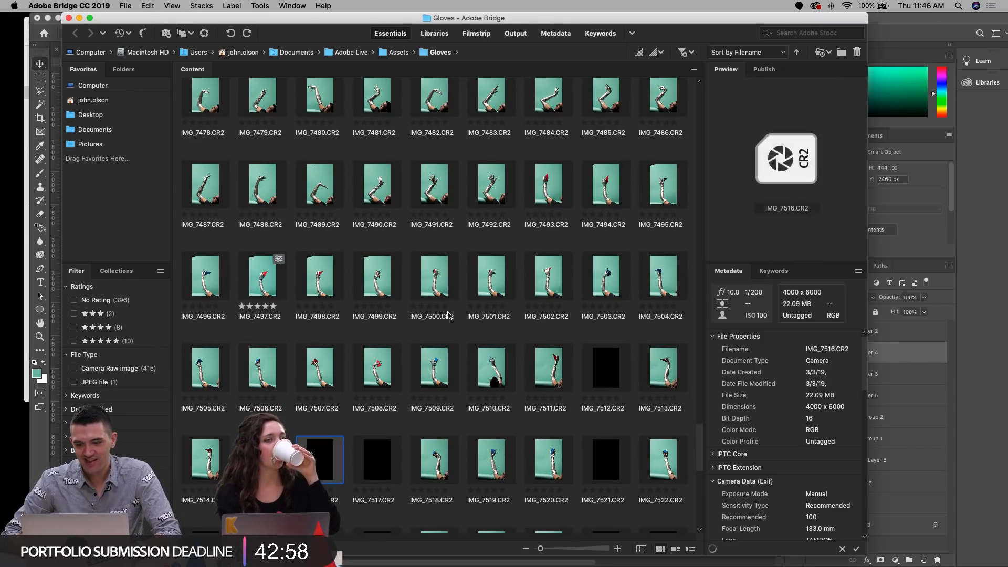
pyautogui.press('Right')
pyautogui.press('Right')
pyautogui.press('Right')
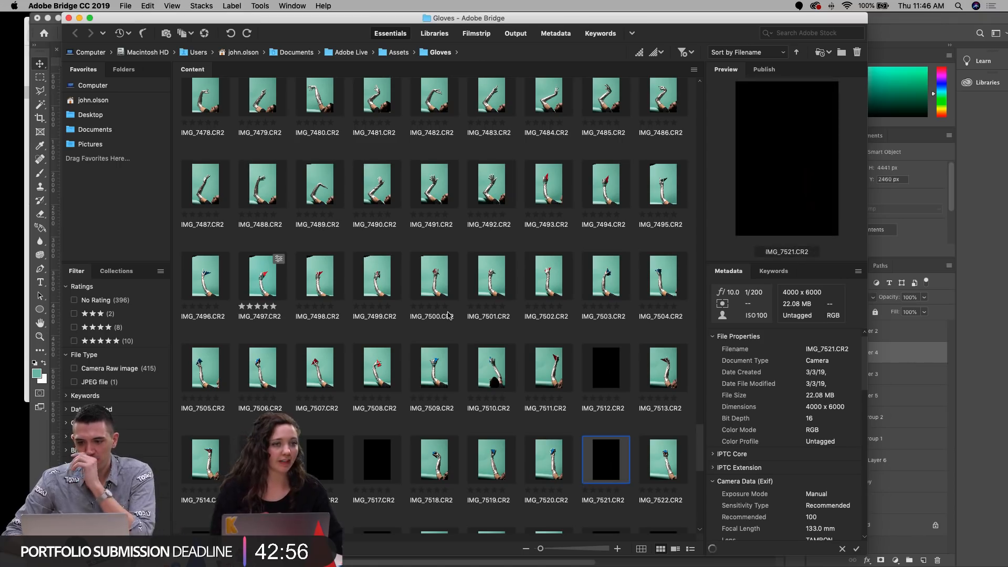
pyautogui.moveTo(587, 566)
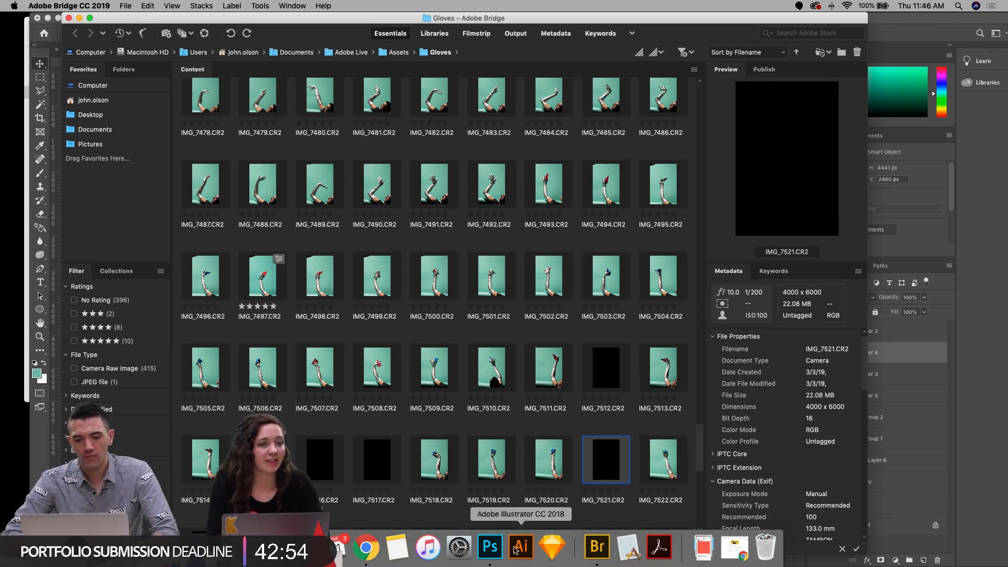
pyautogui.click(490, 546)
pyautogui.moveTo(461, 566)
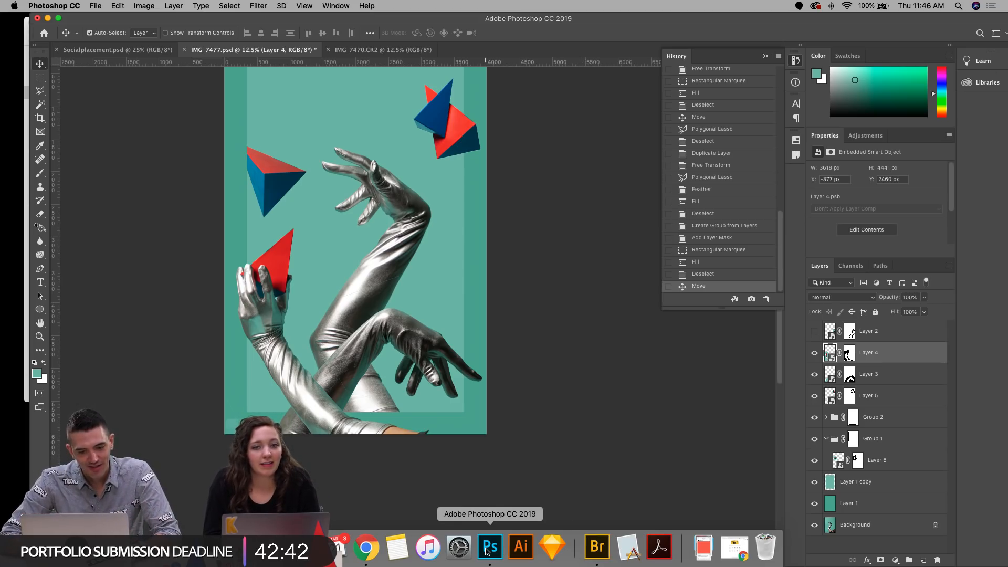
# Step: Switch to Adobe Bridge and examine the glove photos from IMG_7521.CR2 to IMG_7530.CR2, including a full-screen preview
pyautogui.click(597, 547)
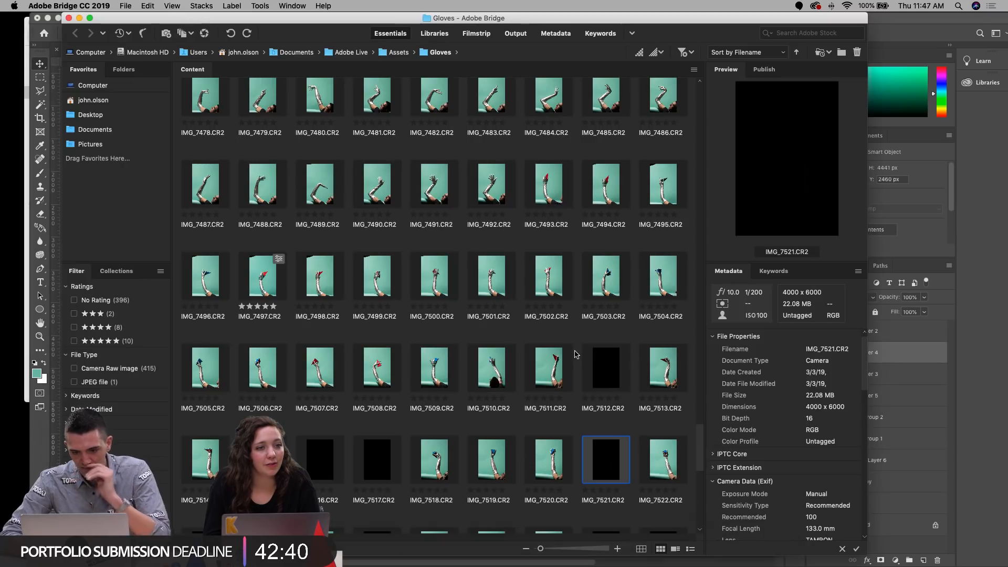
pyautogui.press('Down')
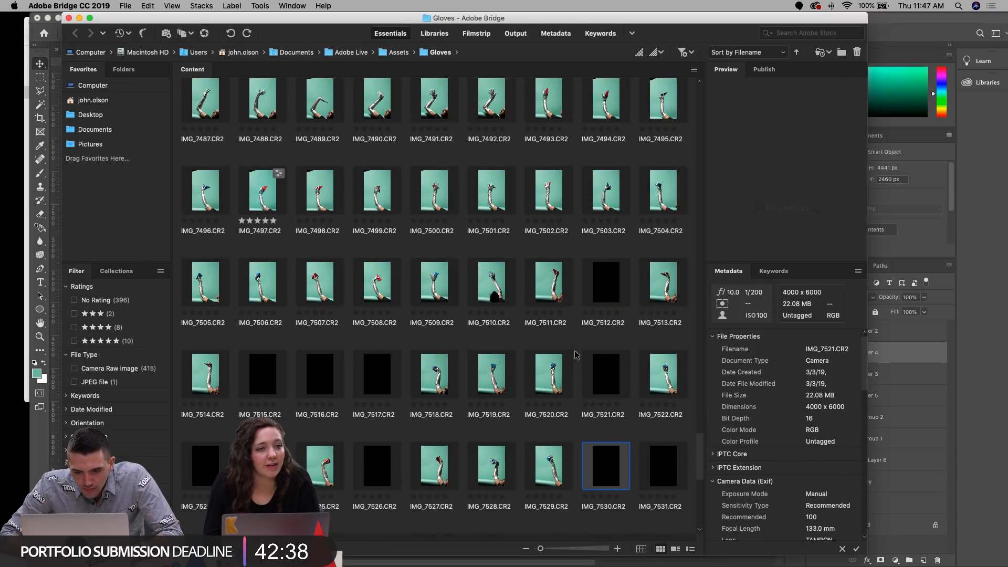
pyautogui.press('Left')
pyautogui.press('Left')
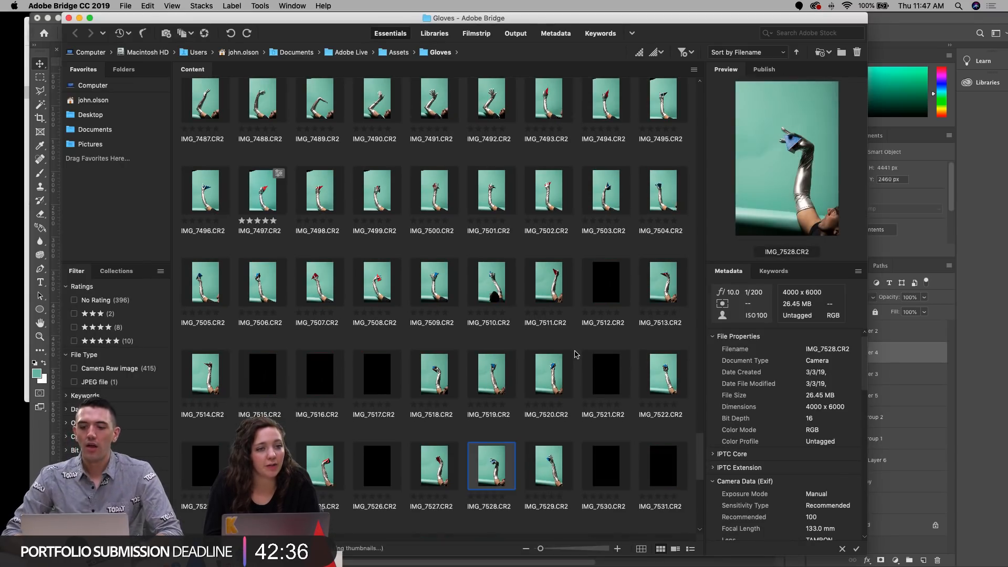
pyautogui.press('Down')
pyautogui.press('Up')
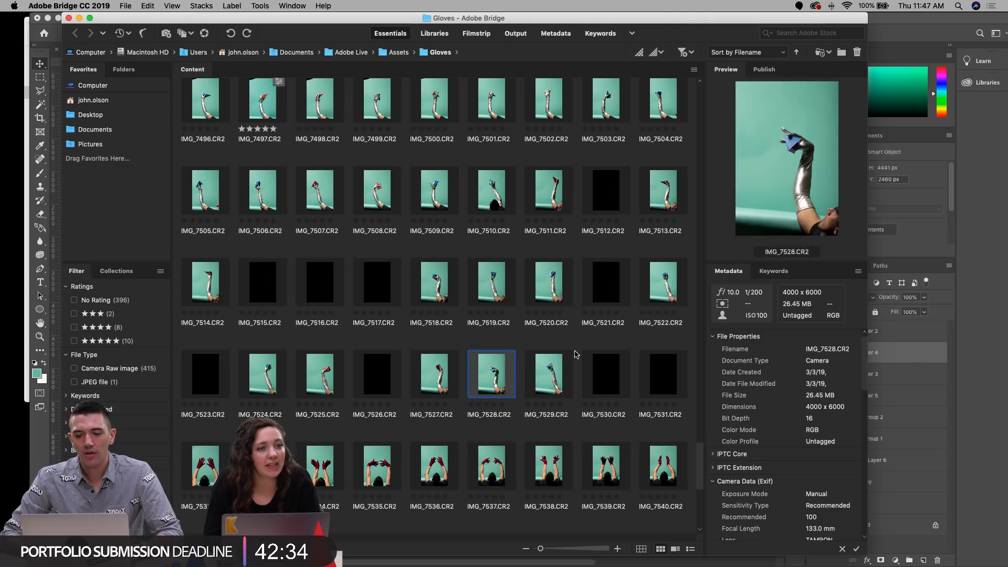
pyautogui.press('space')
pyautogui.press('Right')
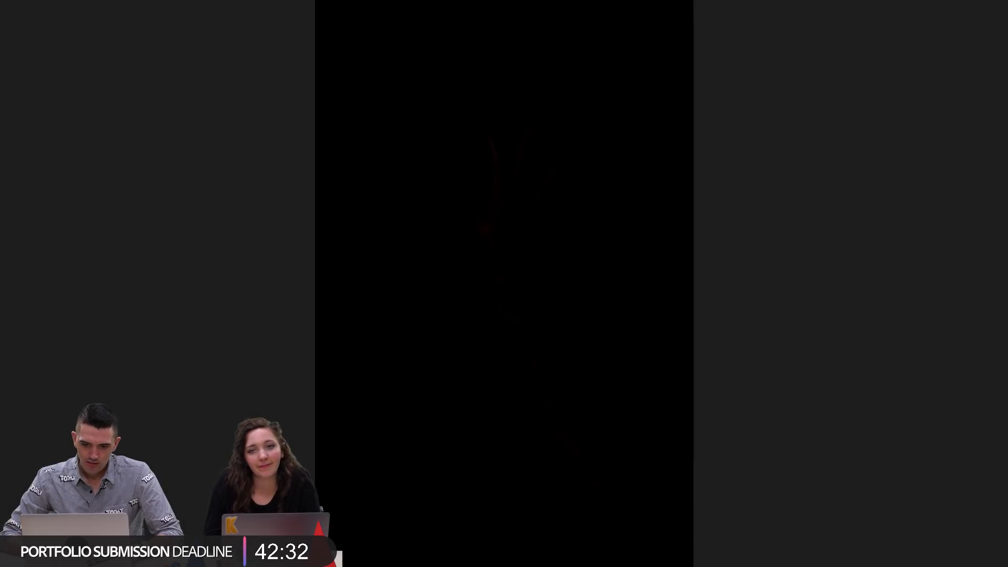
pyautogui.press('space')
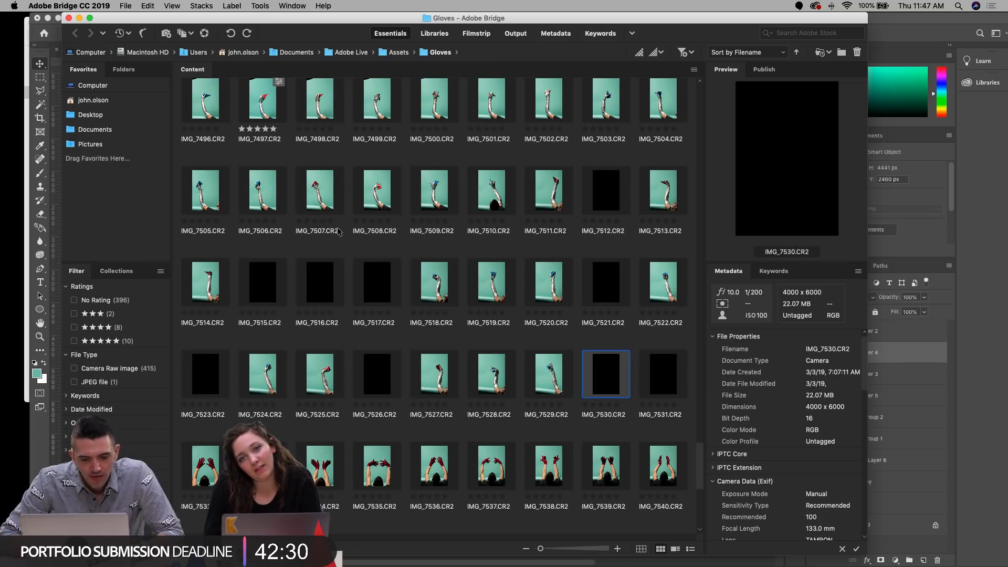
# Step: Preview the glove photos backward from IMG_7515.CR2 to IMG_7507.CR2, ending on IMG_7508.CR2 with the red pyramid
pyautogui.click(267, 275)
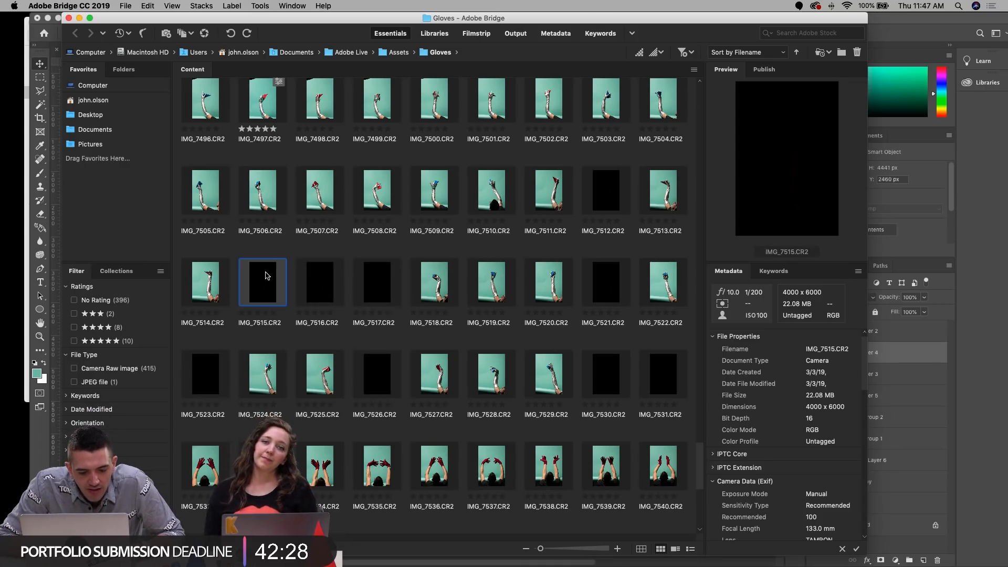
pyautogui.press('Left')
pyautogui.press('Left')
pyautogui.press('Left')
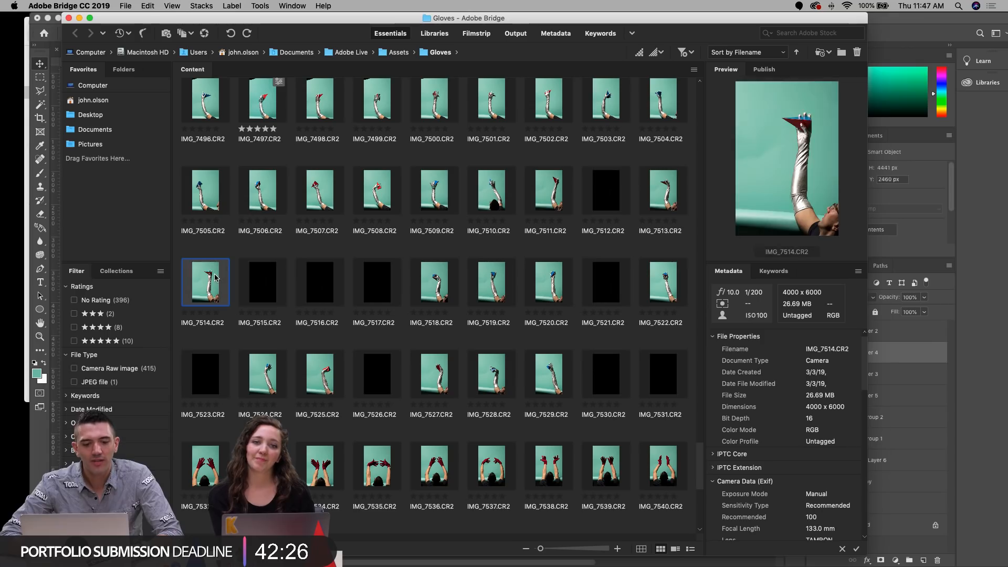
pyautogui.press('Left')
pyautogui.press('Left')
pyautogui.press('Left')
pyautogui.press('Left')
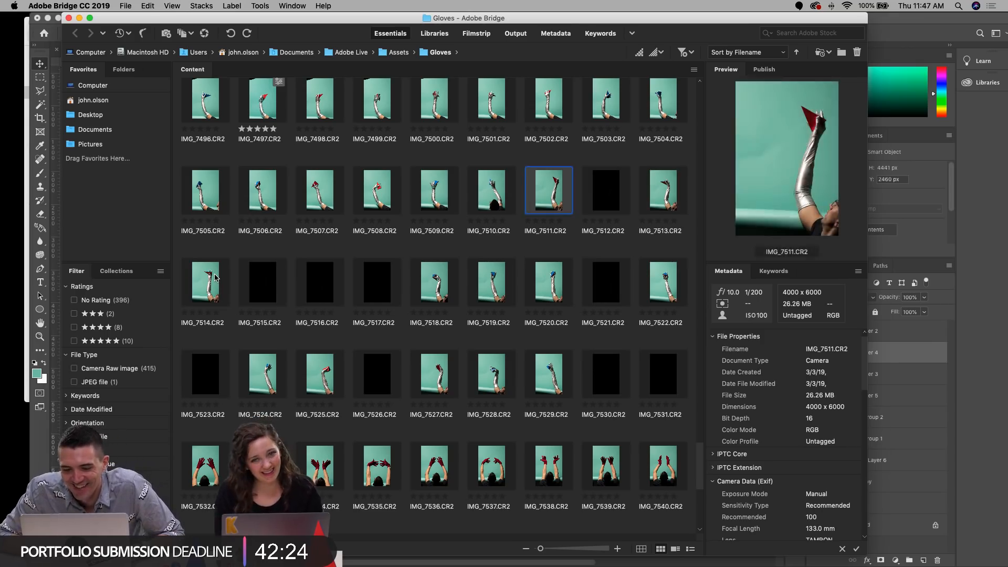
pyautogui.press('Left')
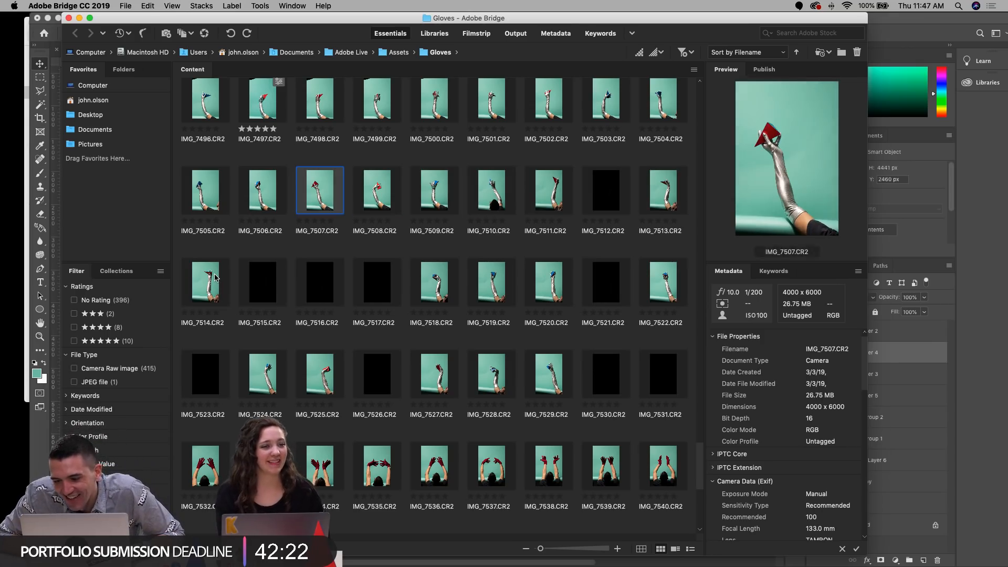
pyautogui.press('Left')
pyautogui.press('Right')
pyautogui.press('Right')
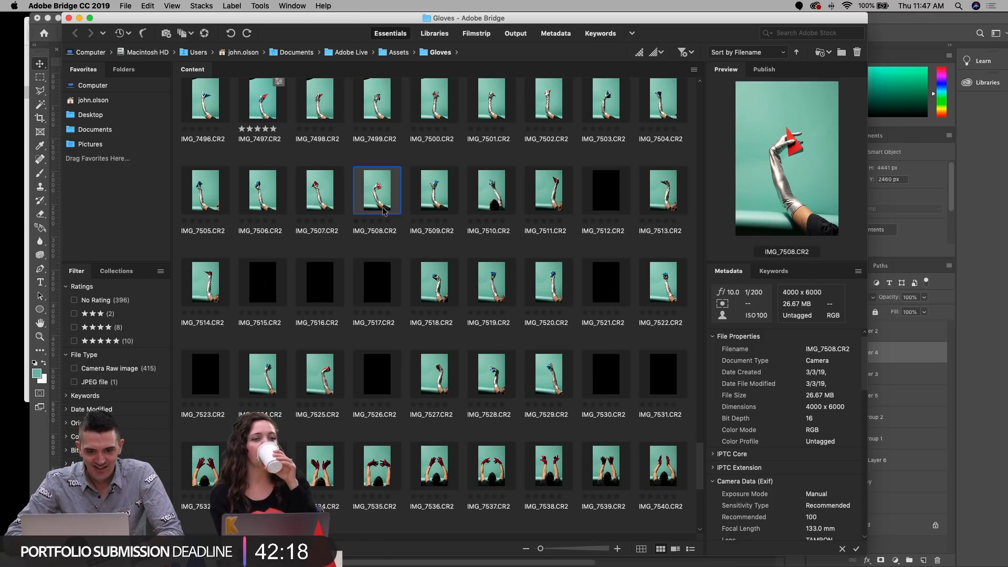
# Step: Open IMG_7508.CR2 through Camera Raw in Photoshop with the white balance set to Daylight
pyautogui.scroll(2, 383, 212)
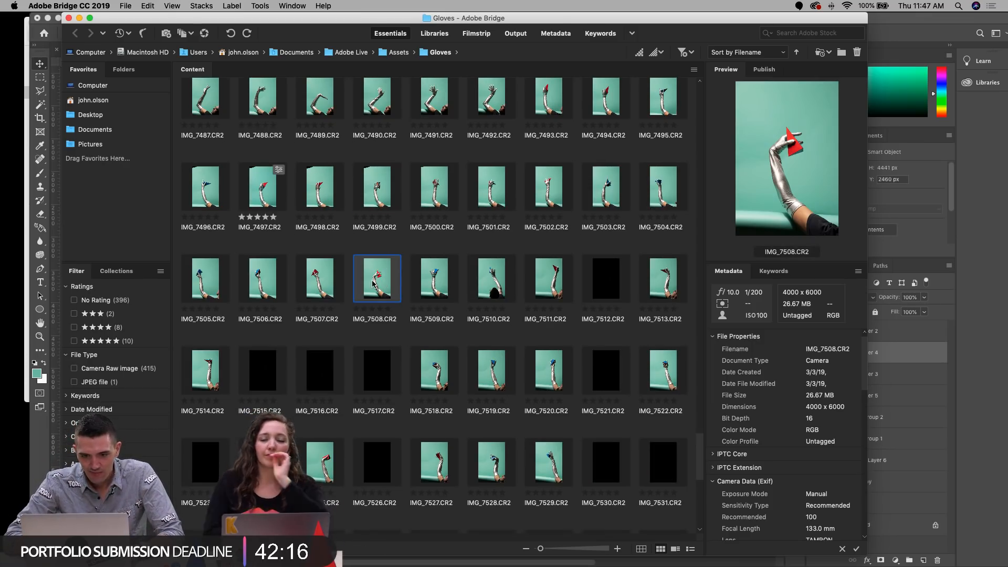
pyautogui.scroll(2, 378, 294)
pyautogui.doubleClick(370, 366)
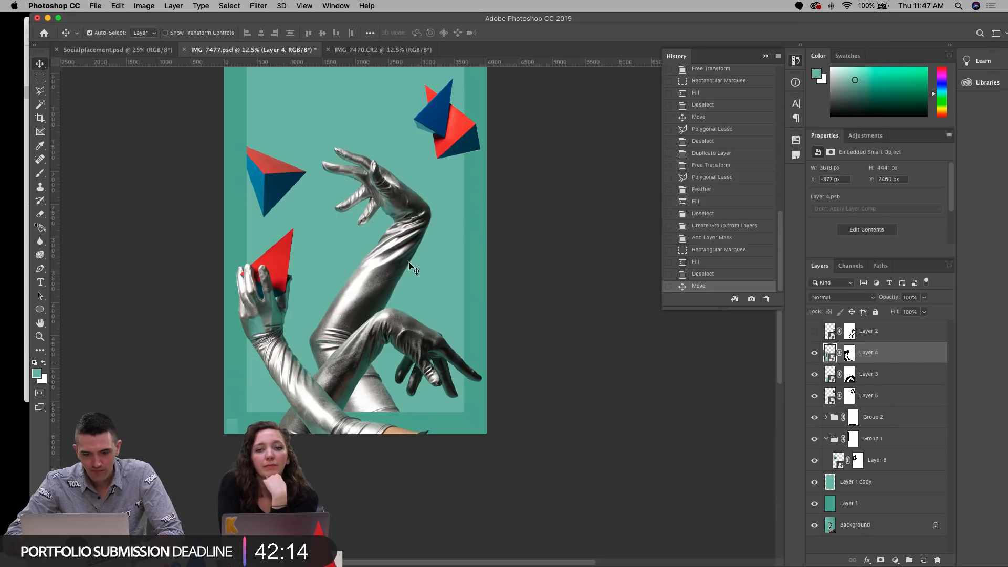
pyautogui.click(849, 190)
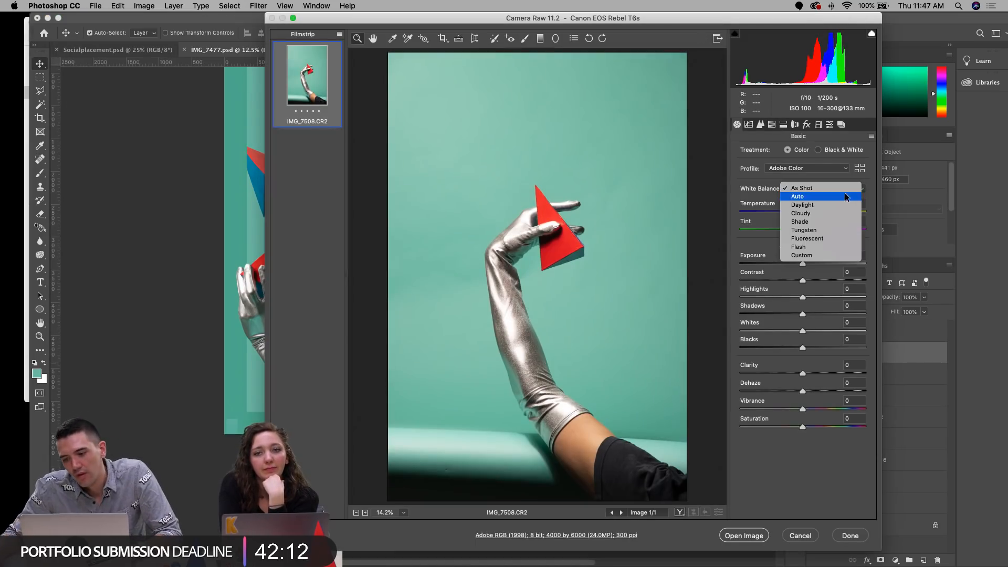
pyautogui.click(839, 207)
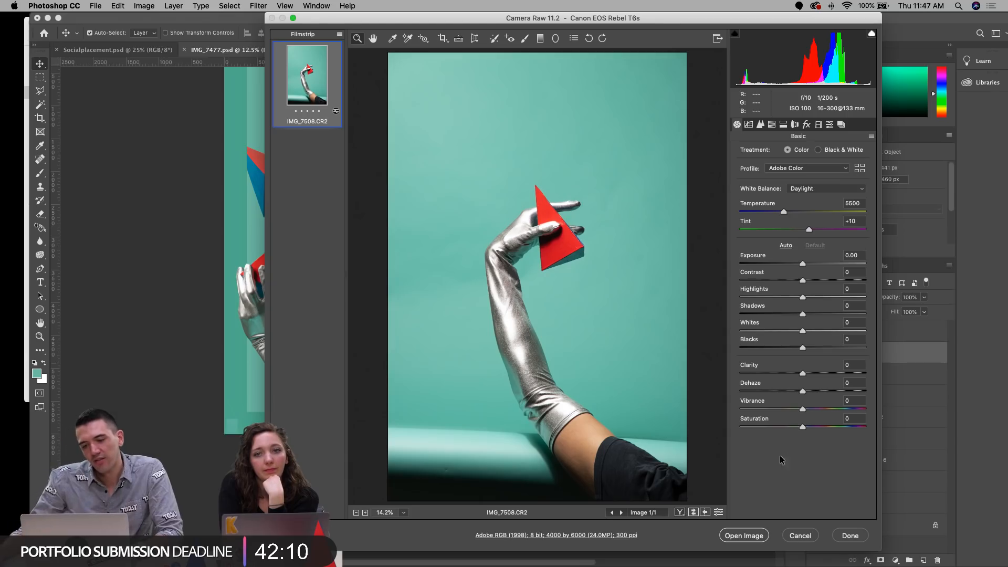
pyautogui.click(753, 535)
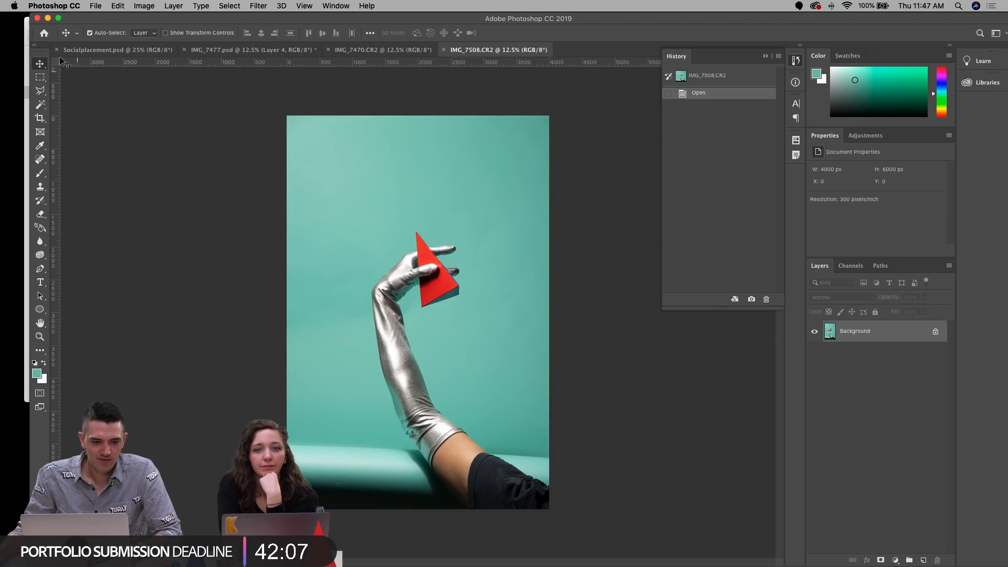
# Step: Select the gloved arm and red pyramid with a loose polygonal lasso outline that leaves out the sleeve, and copy it
pyautogui.click(39, 91)
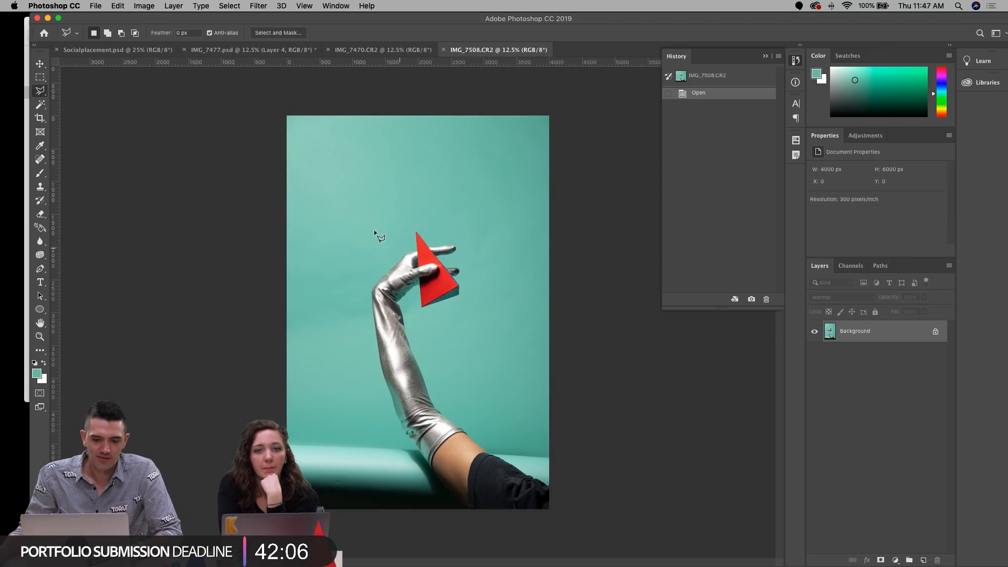
pyautogui.click(479, 434)
pyautogui.click(424, 470)
pyautogui.click(366, 450)
pyautogui.click(342, 302)
pyautogui.doubleClick(361, 253)
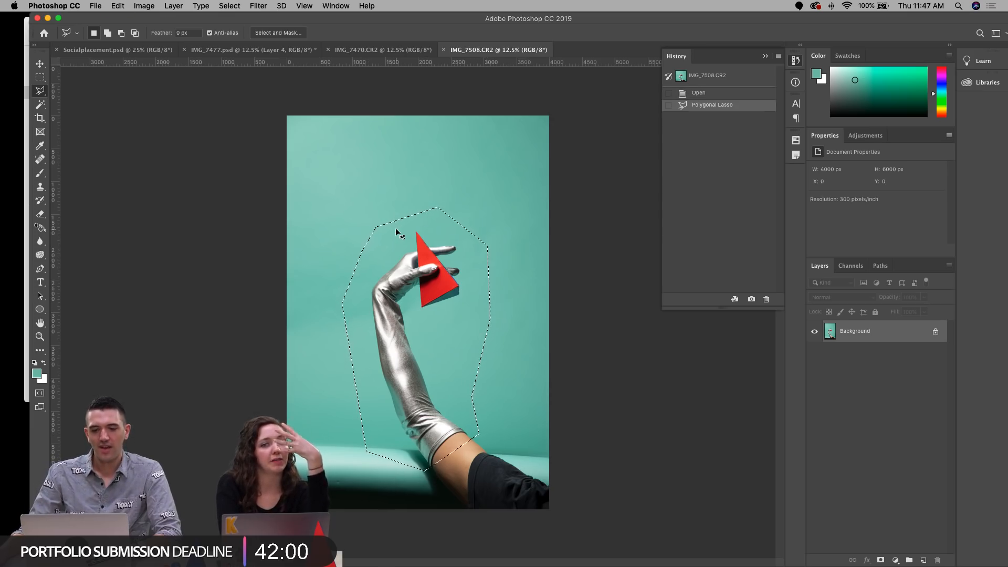
# Step: Deselect the arm and close IMG_7508.CR2 without saving changes
pyautogui.press('super+d')
pyautogui.press('super+w')
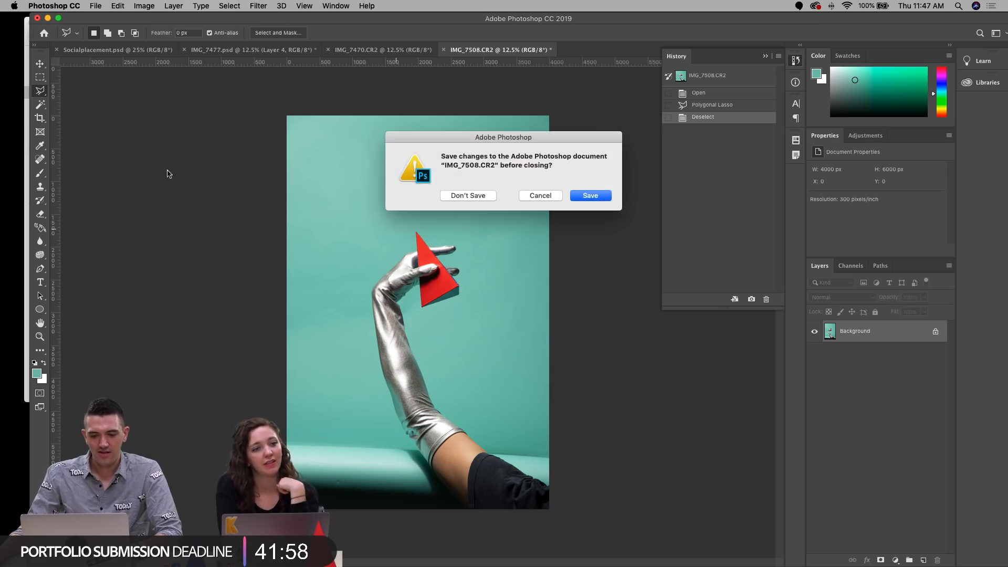
pyautogui.click(468, 195)
# Step: Paste the copied arm above Layer 4 in the collage and place it over the existing arm holding the red pyramid
pyautogui.click(40, 64)
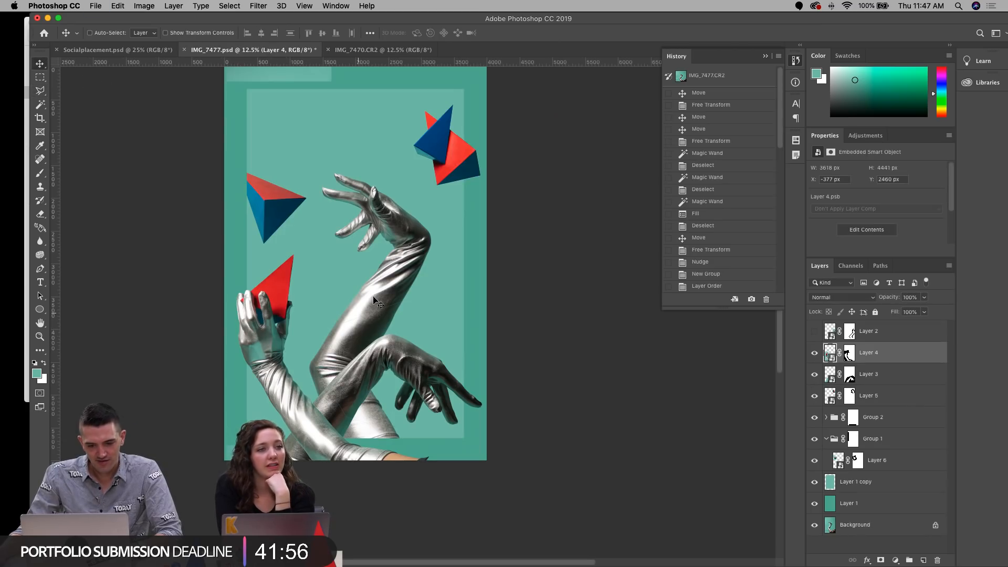
pyautogui.press('super+v')
pyautogui.press('super+t')
pyautogui.moveTo(375, 302); pyautogui.dragTo(315, 318)
pyautogui.press('Return')
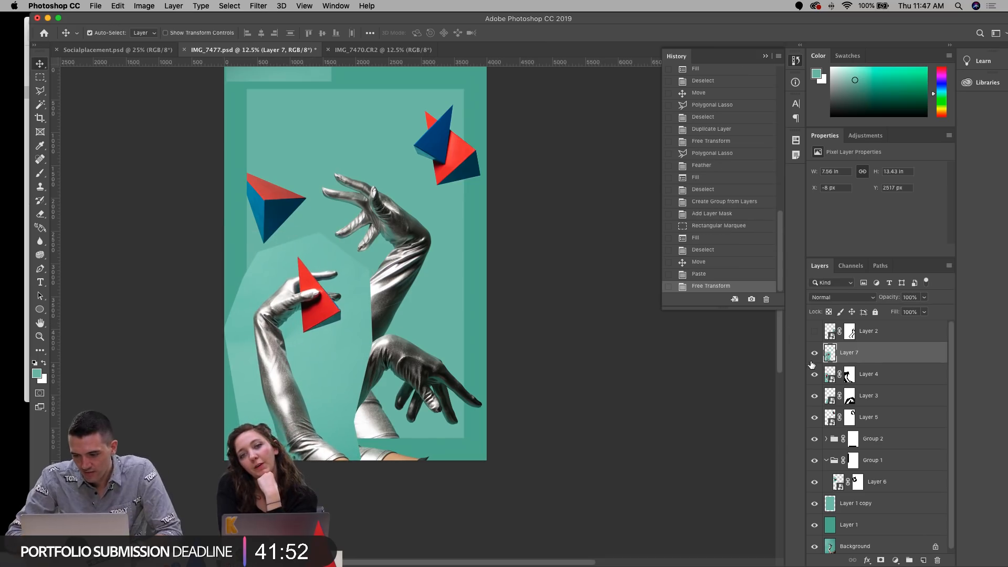
pyautogui.click(814, 355)
pyautogui.click(814, 355)
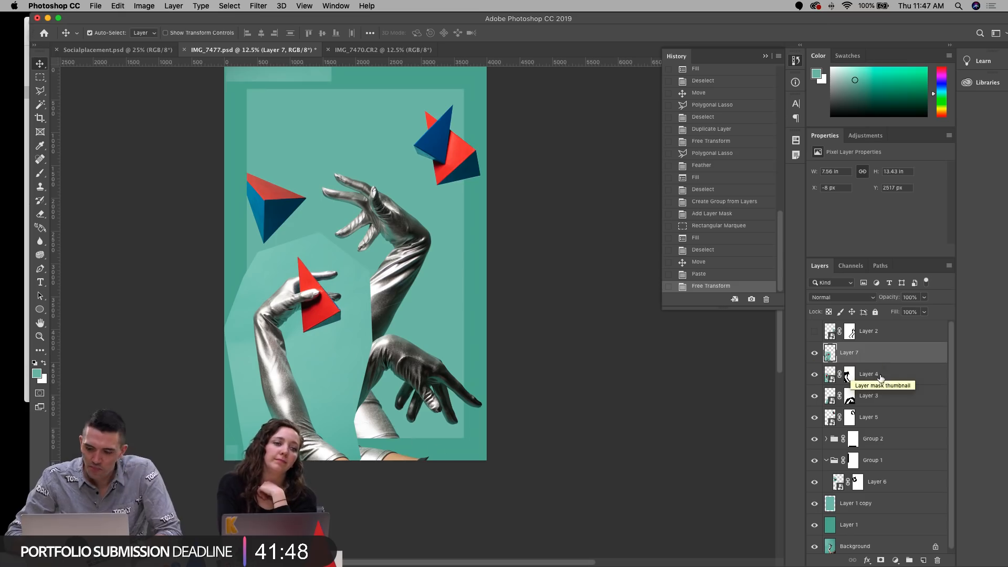
pyautogui.rightClick(831, 355)
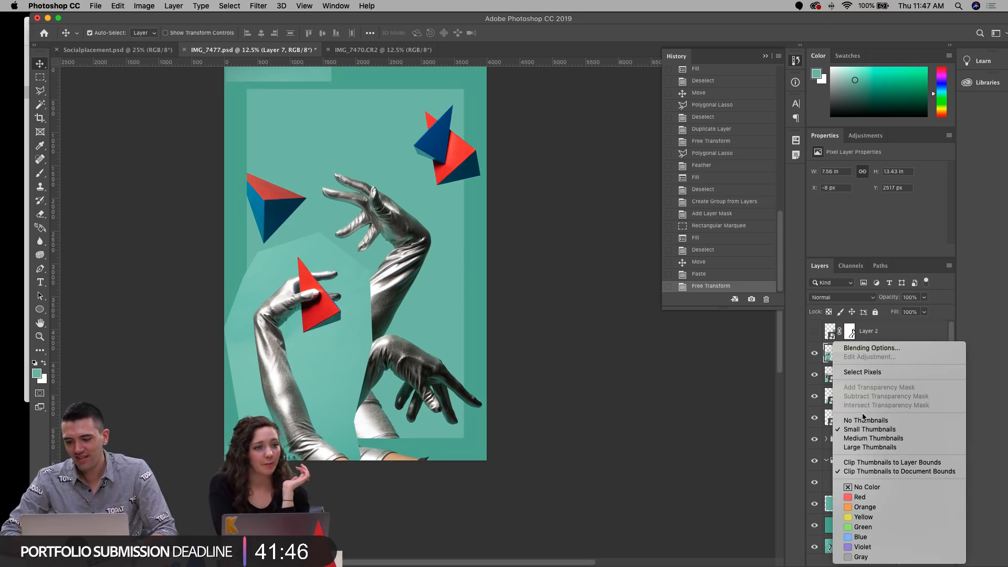
pyautogui.click(816, 345)
pyautogui.doubleClick(831, 355)
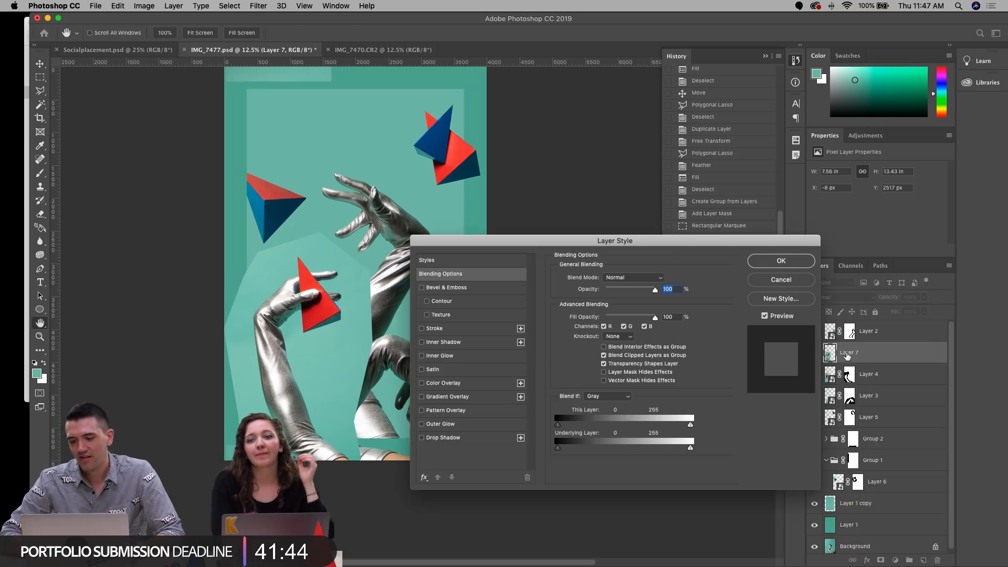
pyautogui.click(771, 279)
# Step: Convert Layer 7 to a smart object and enlarge the pasted arm to about 2558 × 4543 px
pyautogui.rightClick(888, 356)
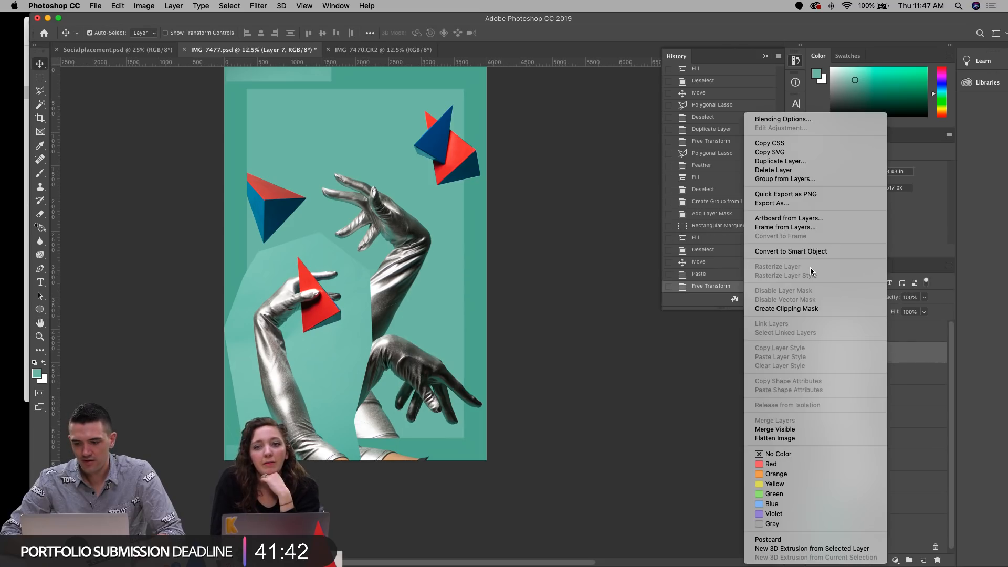
pyautogui.click(793, 251)
pyautogui.press('super+t')
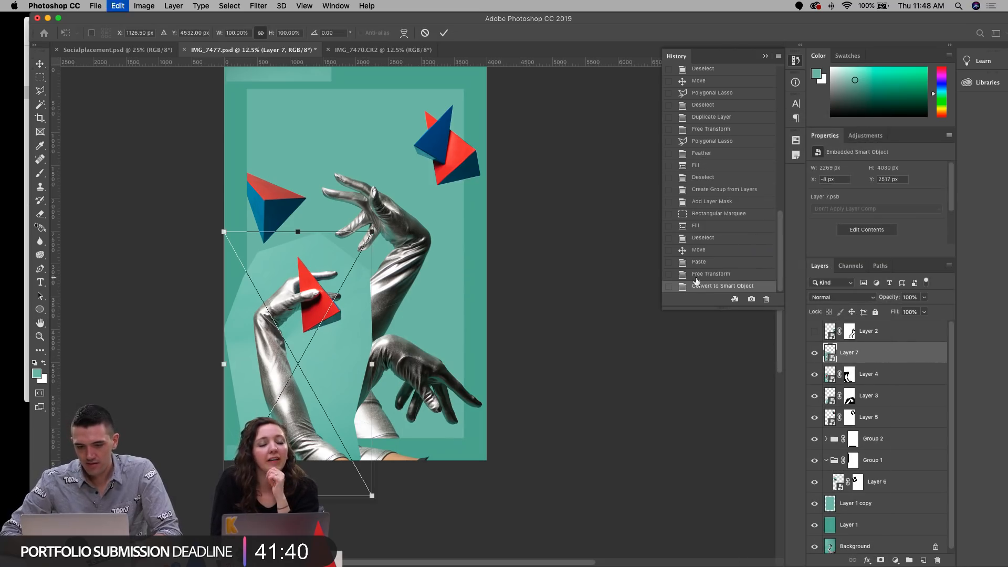
pyautogui.moveTo(372, 229)
pyautogui.mouseDown()
pyautogui.moveTo(395, 202)
pyautogui.moveTo(391, 267)
pyautogui.moveTo(384, 242)
pyautogui.mouseUp()
pyautogui.moveTo(320, 281); pyautogui.dragTo(322, 273)
pyautogui.press('Return')
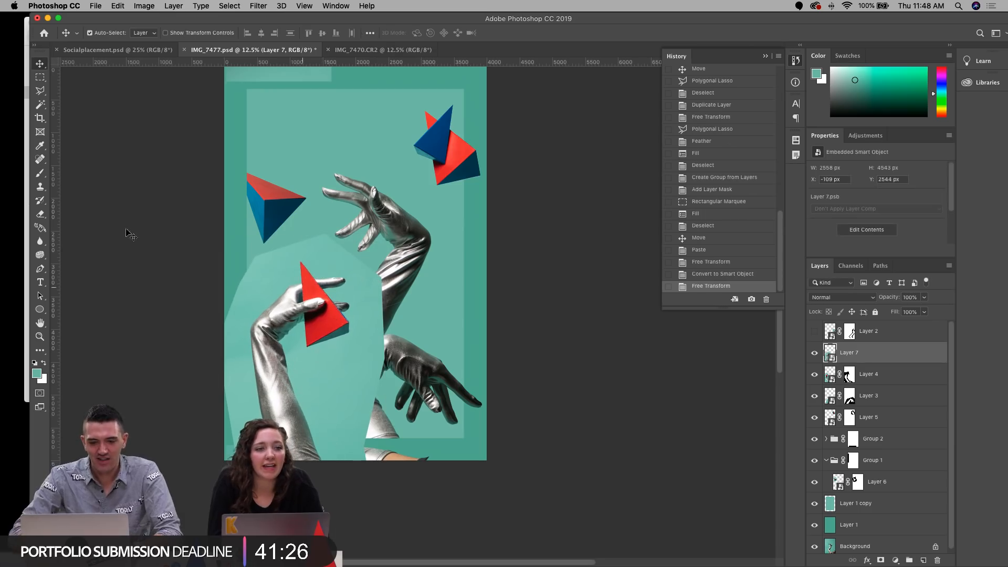
# Step: Mask out the teal backdrop around the Layer 7 arm using a Magic Wand selection and a black fill on a new layer mask
pyautogui.click(40, 104)
pyautogui.click(295, 269)
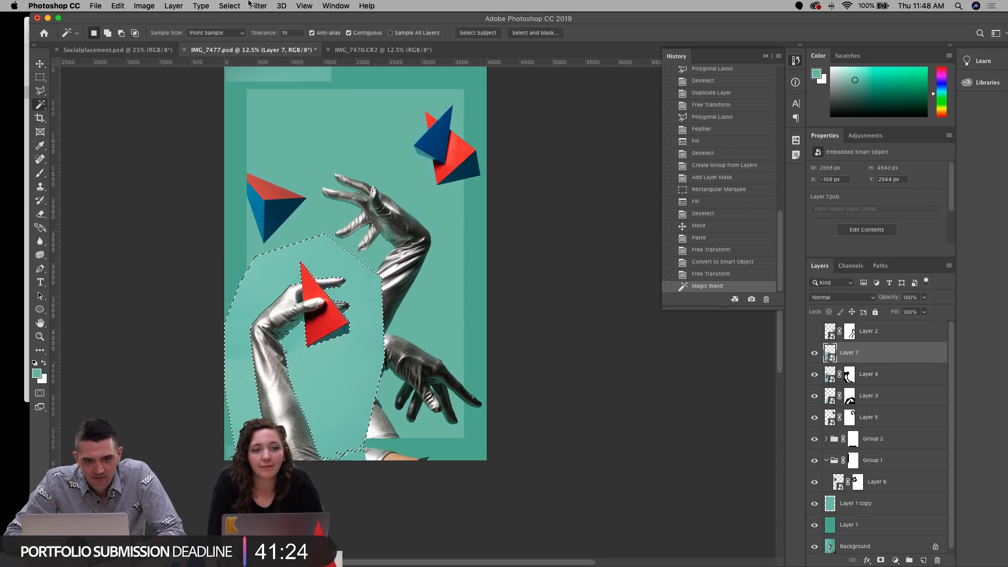
pyautogui.click(234, 6)
pyautogui.moveTo(273, 174)
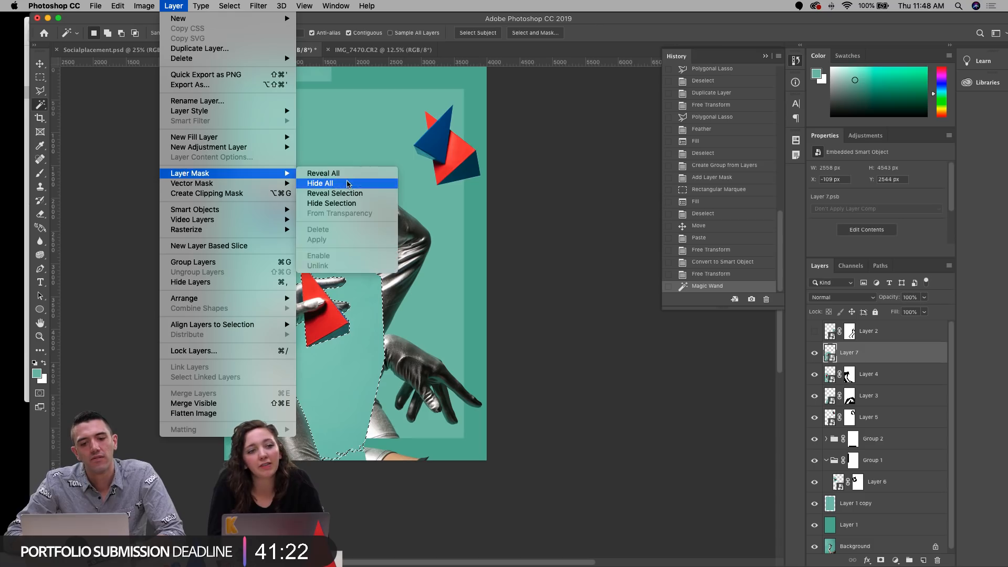
pyautogui.click(349, 183)
pyautogui.press('super+BackSpace')
pyautogui.press('super+d')
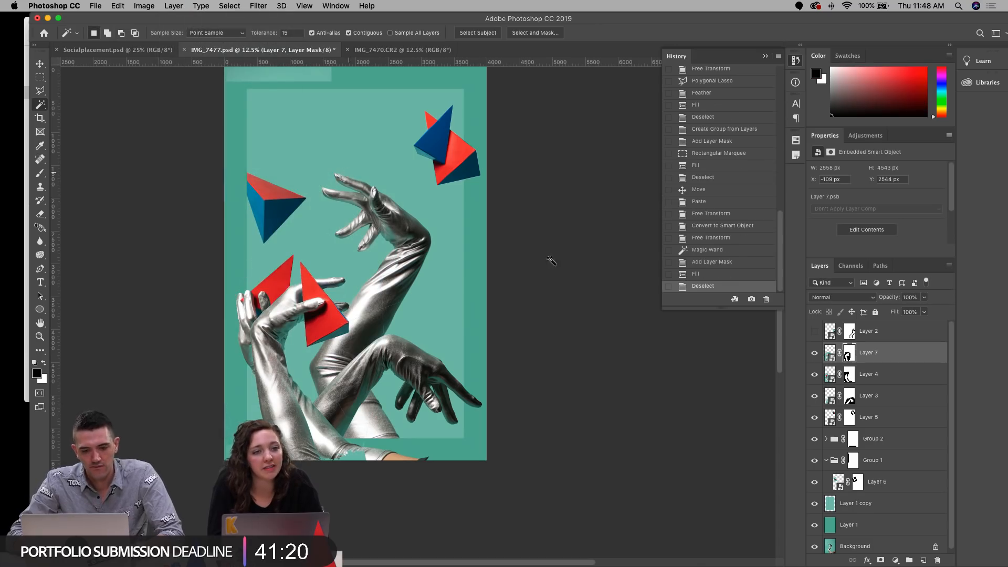
# Step: Hide Layer 4 and move the Layer 3 arm above Layer 7 in the layer stack
pyautogui.click(812, 376)
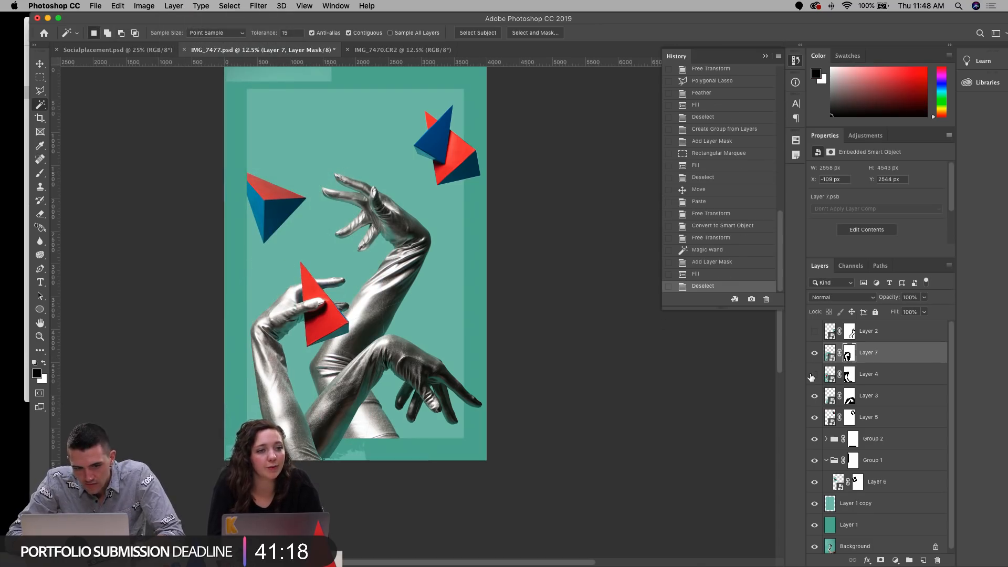
pyautogui.click(47, 69)
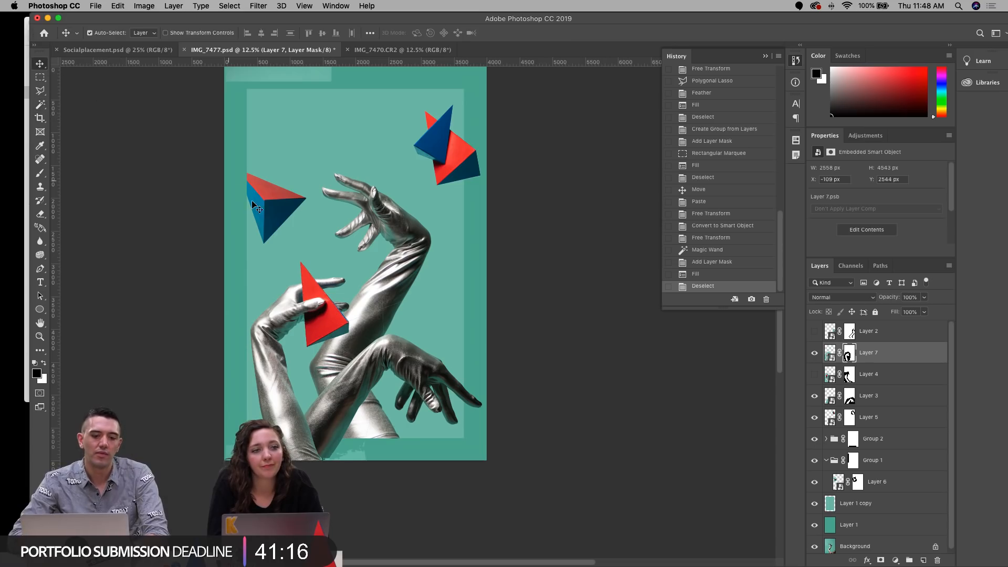
pyautogui.press('super+t')
pyautogui.press('Escape')
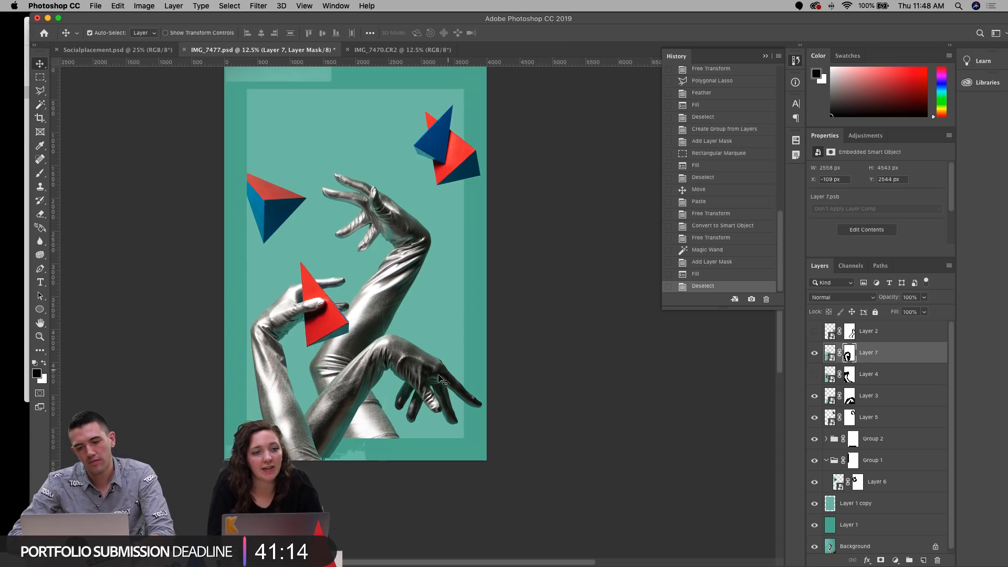
pyautogui.click(419, 368)
pyautogui.moveTo(849, 395); pyautogui.dragTo(851, 352)
# Step: Reposition the Layer 7 arm holding the red pyramid near the left border and rotate it about -7.19°
pyautogui.click(327, 312)
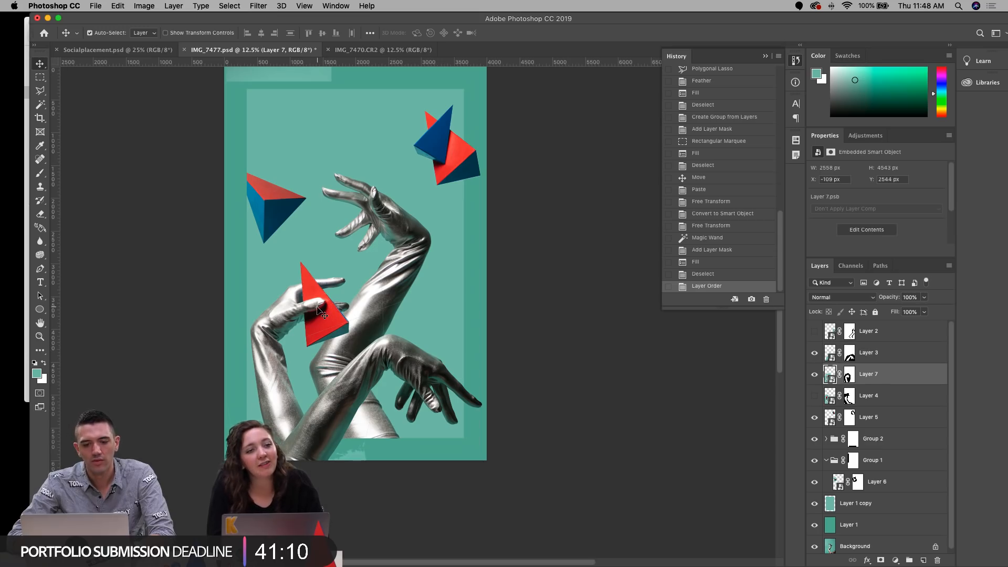
pyautogui.moveTo(320, 310); pyautogui.dragTo(339, 287)
pyautogui.hotkey('ctrl', 't')
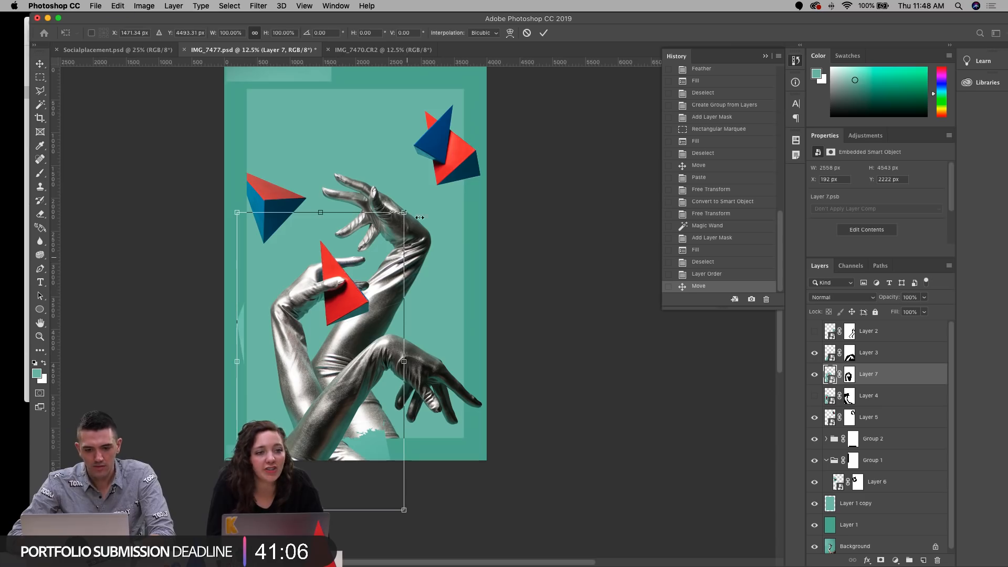
pyautogui.moveTo(416, 199); pyautogui.dragTo(404, 194)
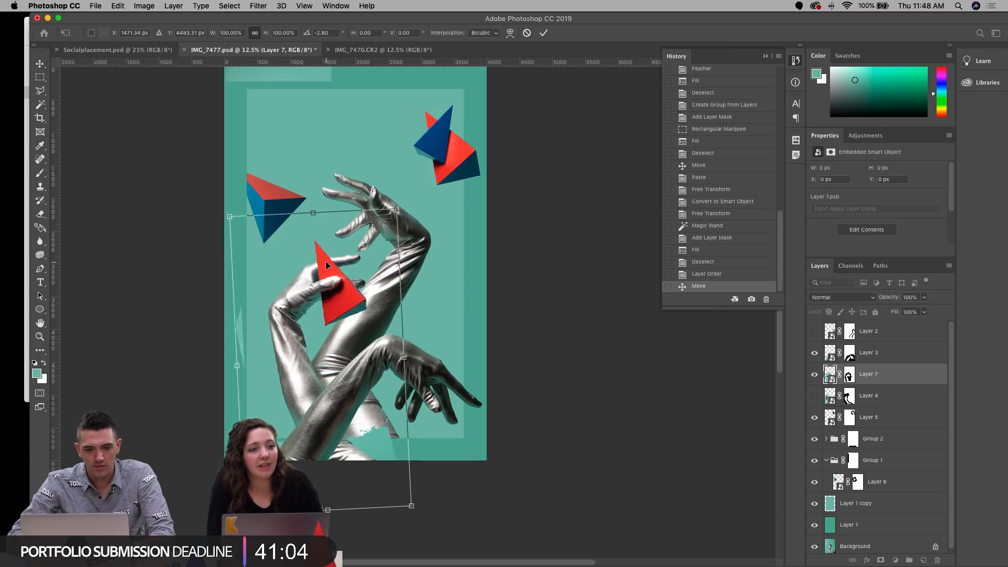
pyautogui.moveTo(326, 260); pyautogui.dragTo(299, 271)
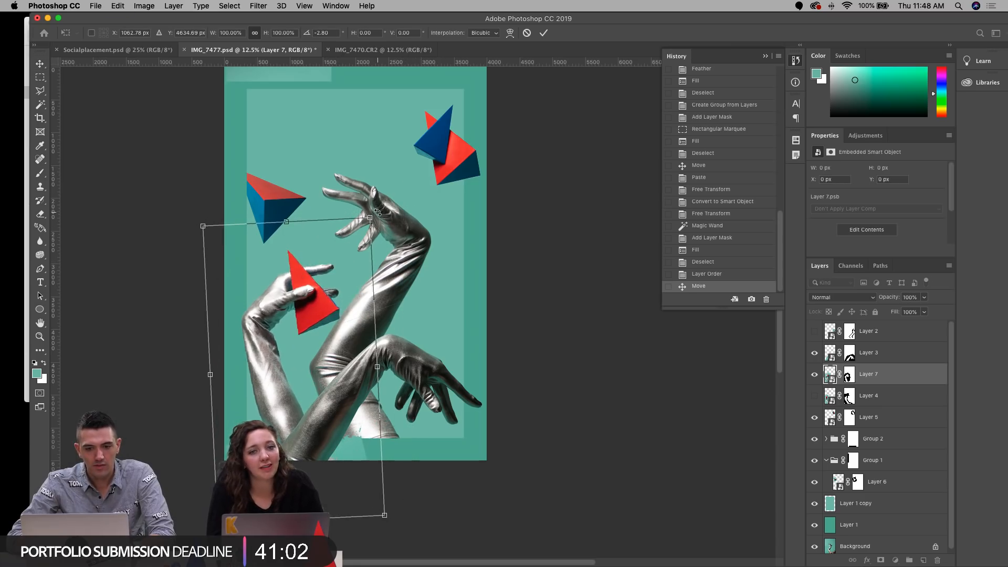
pyautogui.moveTo(376, 213); pyautogui.dragTo(365, 210)
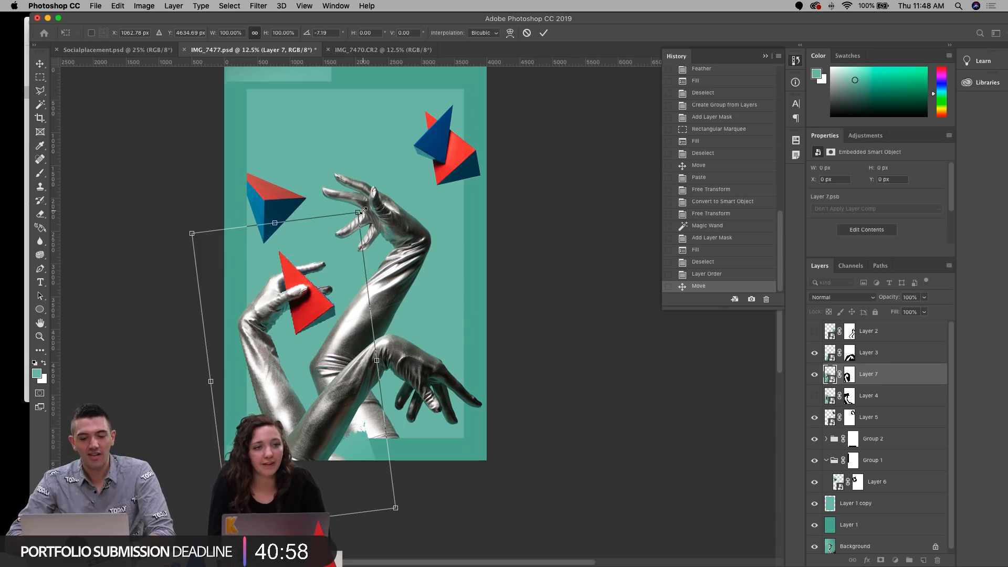
pyautogui.press('Return')
# Step: Nudge Background copy and Background copy 2 together up and to the right, shifting the tall raised arm in the collage
pyautogui.click(362, 198)
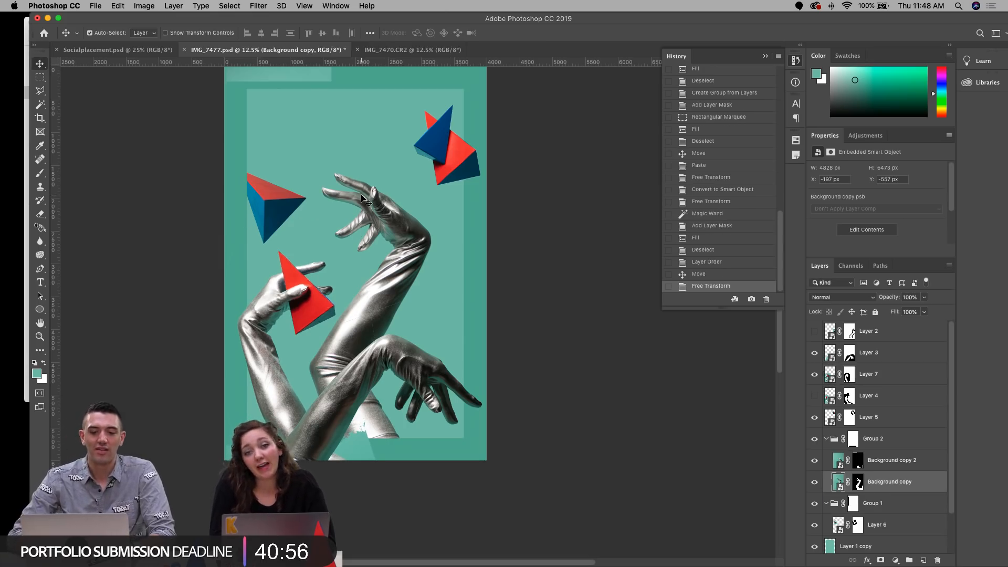
pyautogui.press('Up')
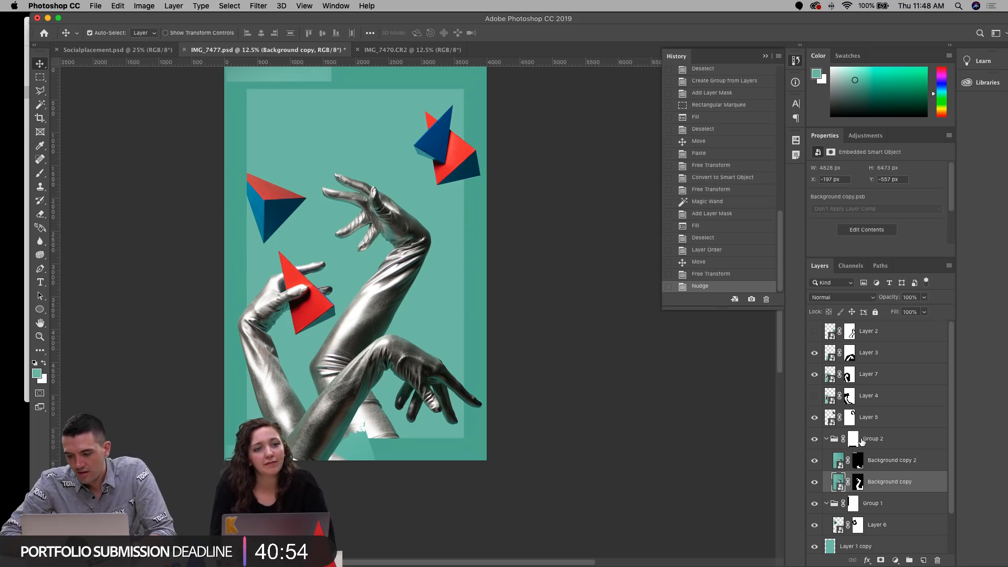
pyautogui.keyDown('shift'); pyautogui.click(873, 459); pyautogui.keyUp('shift')
pyautogui.press('Up')
pyautogui.press('Up')
pyautogui.press('Up')
pyautogui.press('Up')
pyautogui.press('Up')
pyautogui.press('Up')
pyautogui.press('Up')
pyautogui.press('Up')
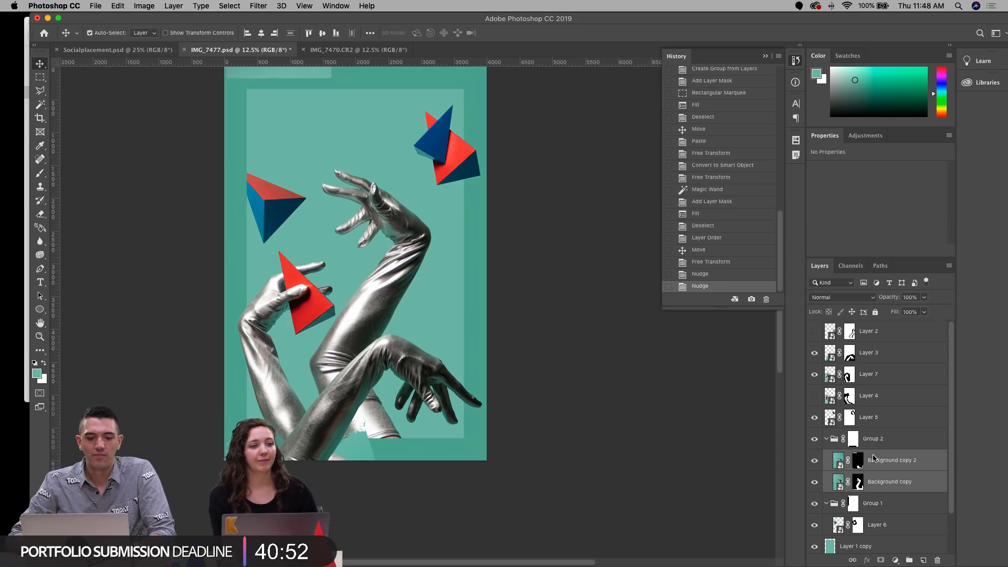
pyautogui.press('Right')
pyautogui.press('Right')
pyautogui.press('Right')
pyautogui.press('Right')
pyautogui.press('Right')
pyautogui.press('Right')
pyautogui.press('Right')
pyautogui.press('Right')
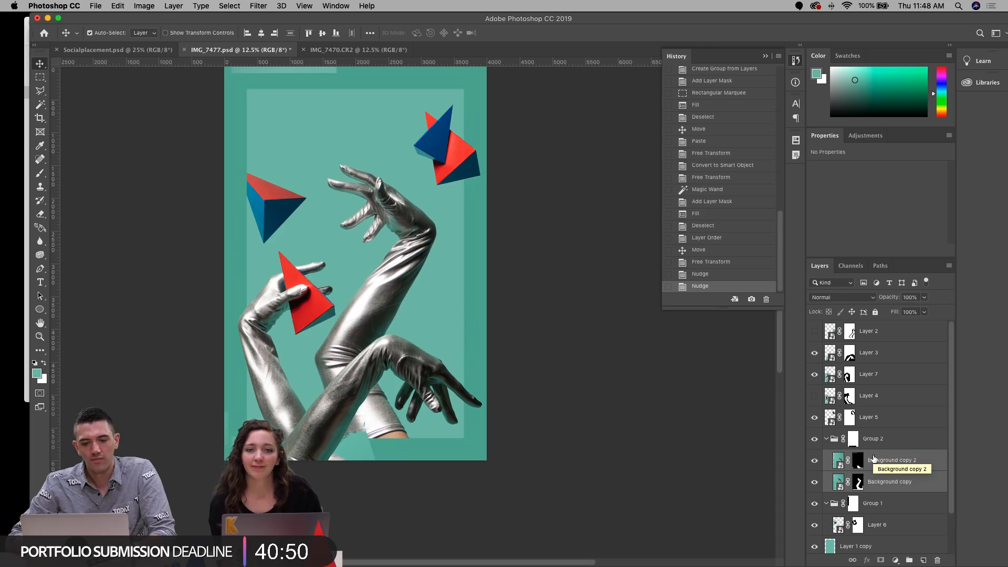
pyautogui.press('Up')
pyautogui.press('Up')
pyautogui.press('Up')
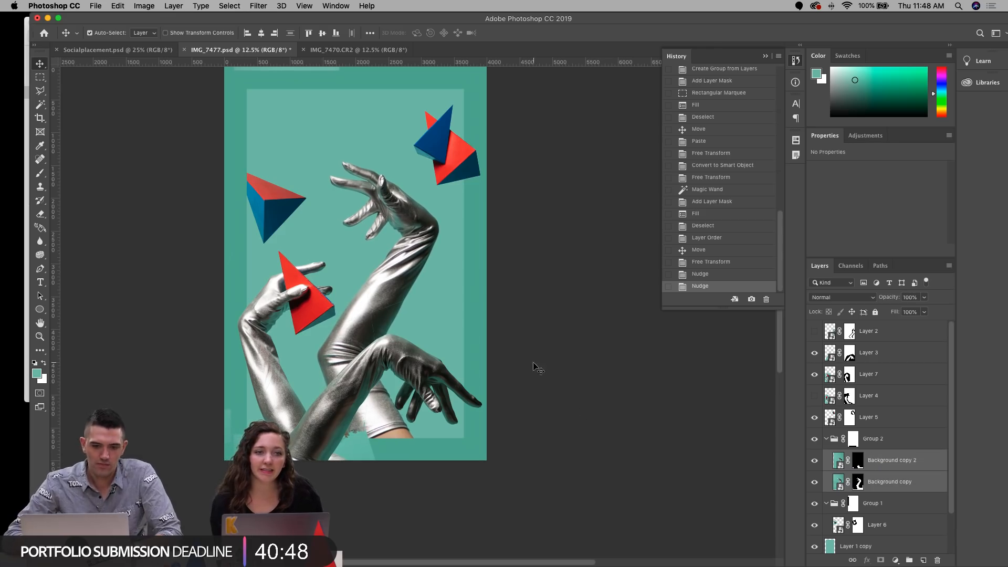
# Step: Compare the Layer 7 and Layer 4 arms by alternating their visibility, ending with Layer 7 shown and Layer 4 hidden
pyautogui.click(303, 292)
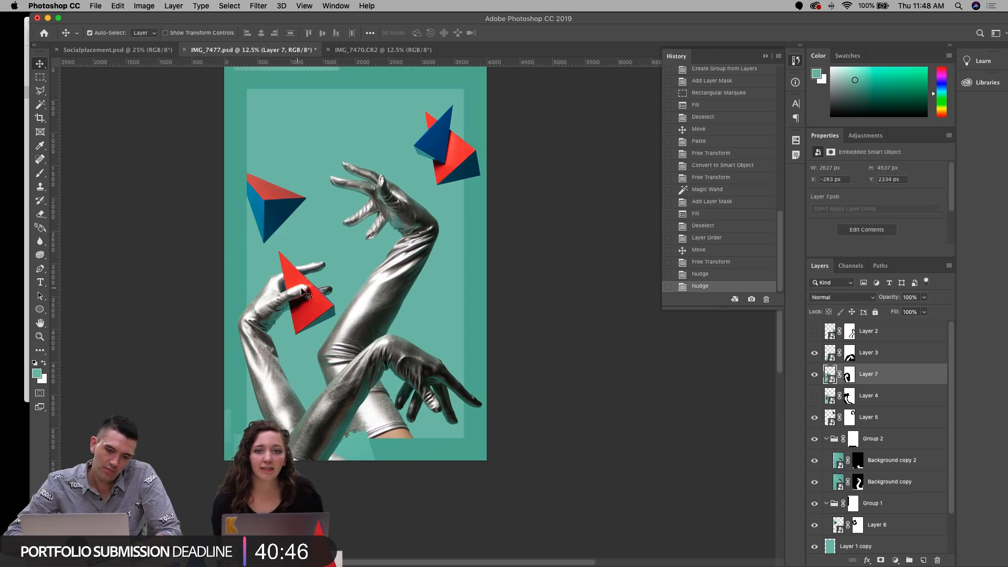
pyautogui.click(814, 374)
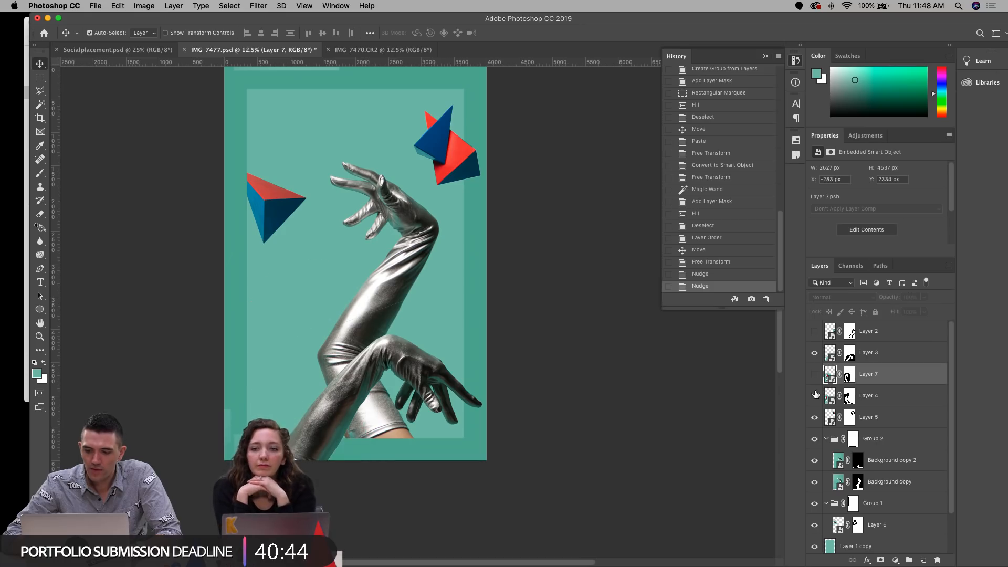
pyautogui.click(815, 397)
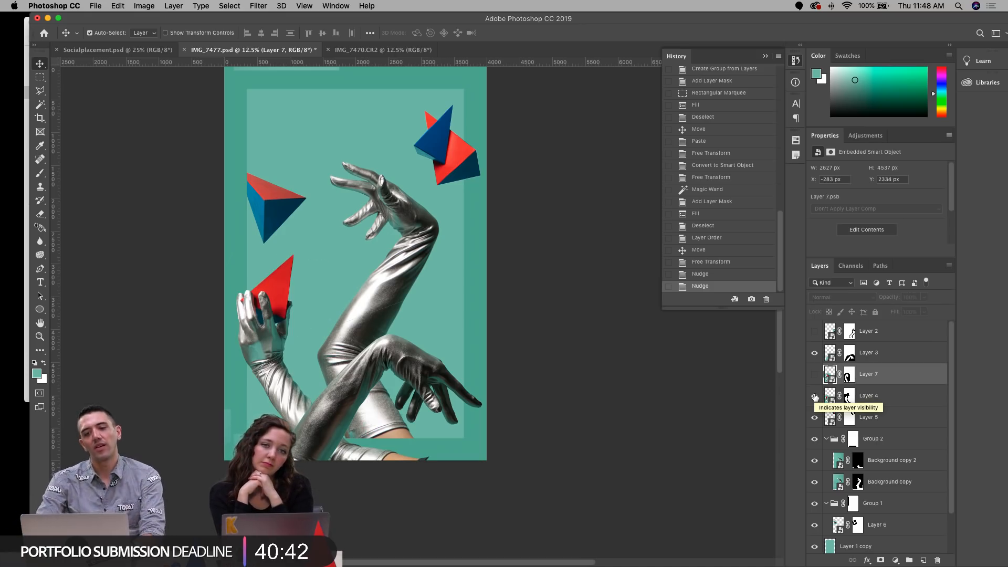
pyautogui.click(815, 397)
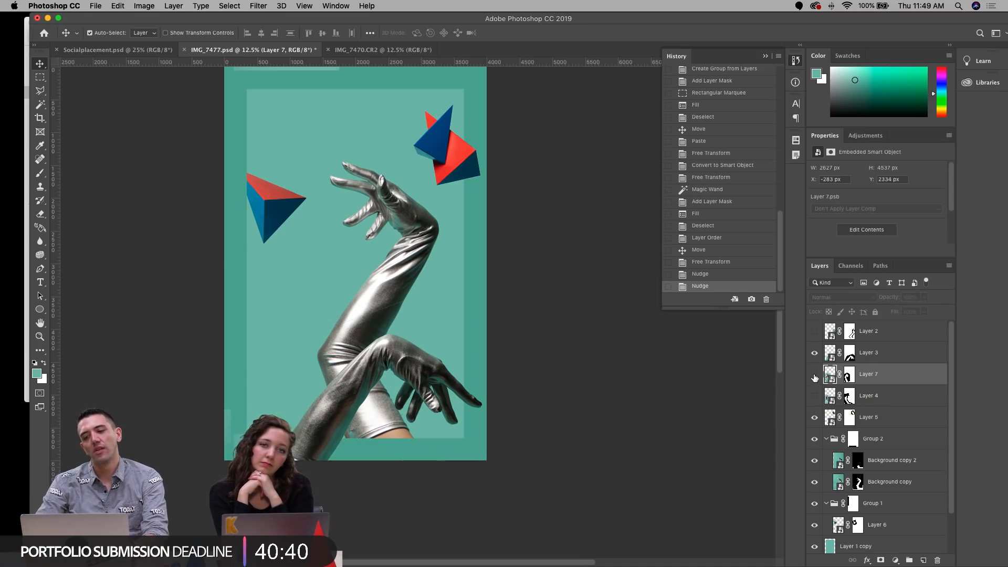
pyautogui.click(814, 375)
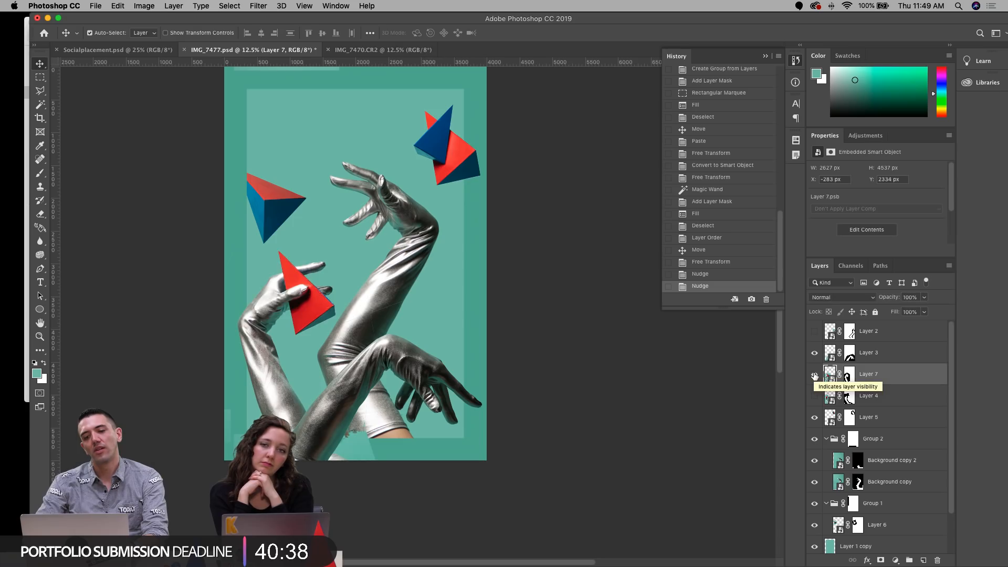
pyautogui.click(815, 375)
pyautogui.click(815, 397)
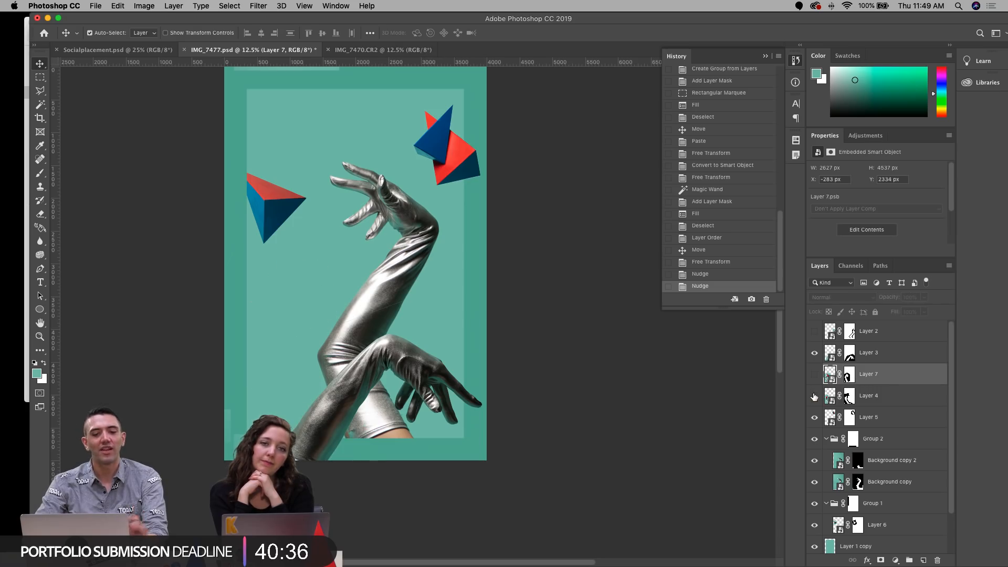
pyautogui.click(814, 397)
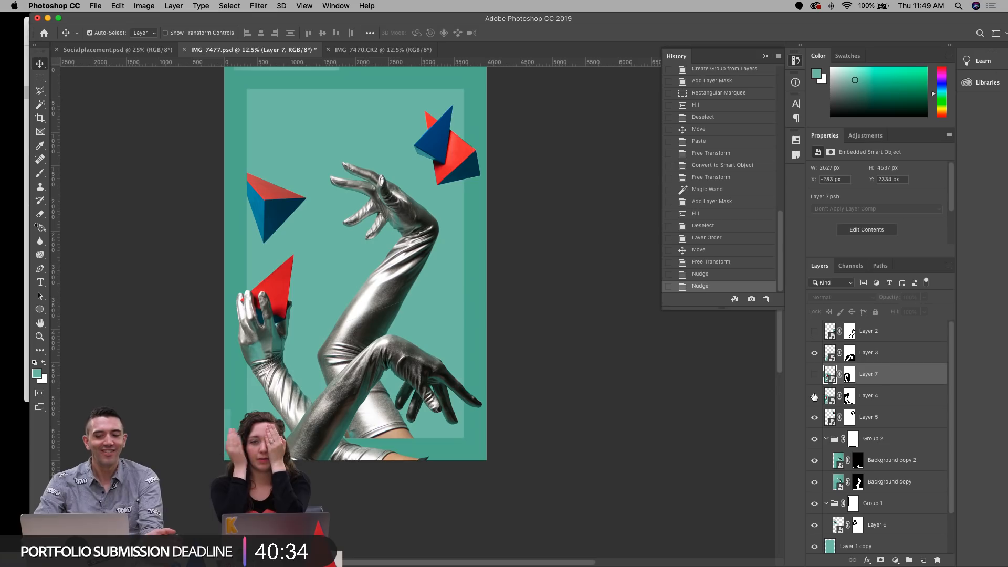
pyautogui.click(815, 397)
pyautogui.click(814, 375)
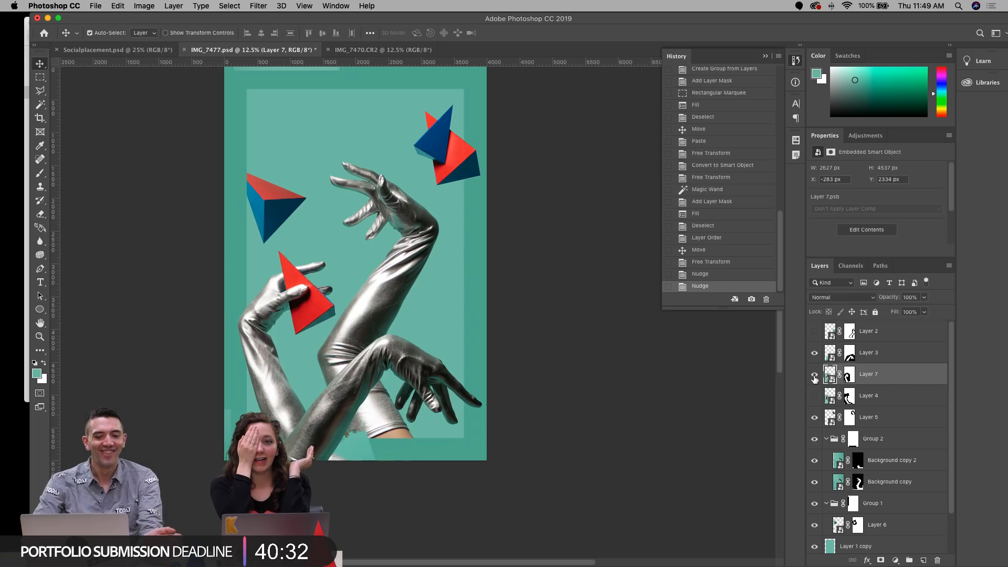
pyautogui.click(815, 375)
pyautogui.click(814, 397)
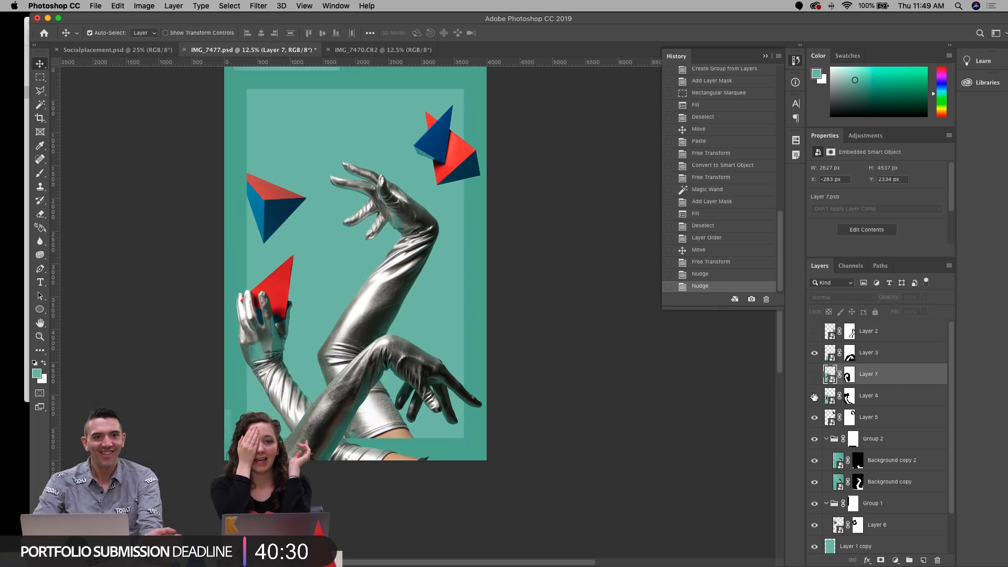
pyautogui.click(815, 398)
pyautogui.click(814, 375)
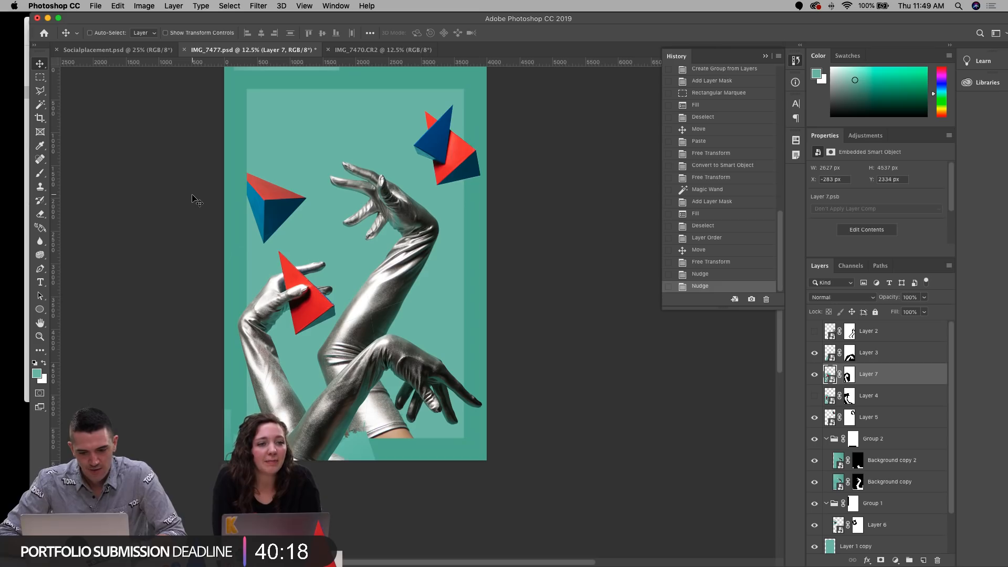
# Step: Save the collage and shift the Layer 6 pyramid slightly right to about X 46 px, Y 1097 px
pyautogui.press('super+s')
pyautogui.hscroll(-2, 180, 199)
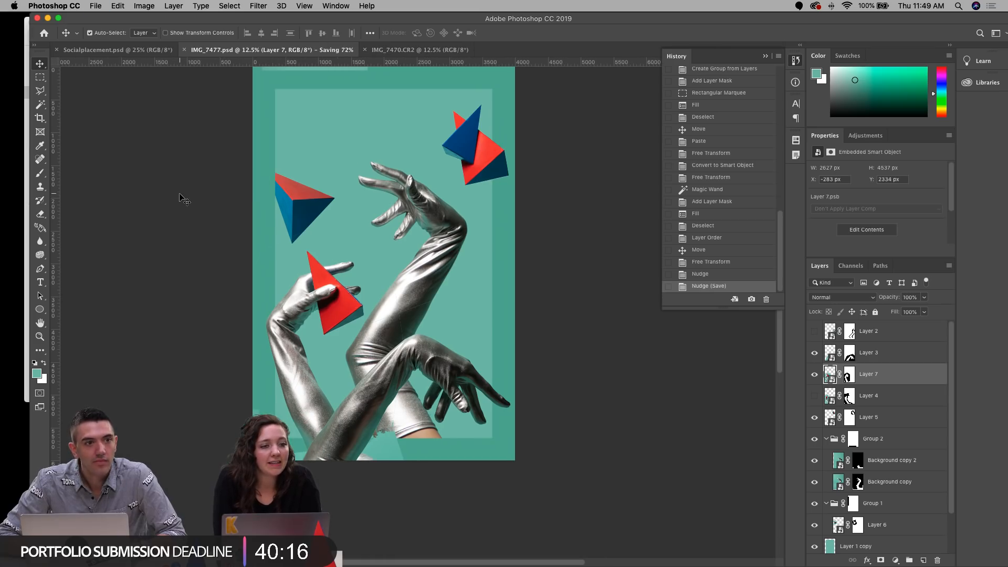
pyautogui.scroll(2, 180, 198)
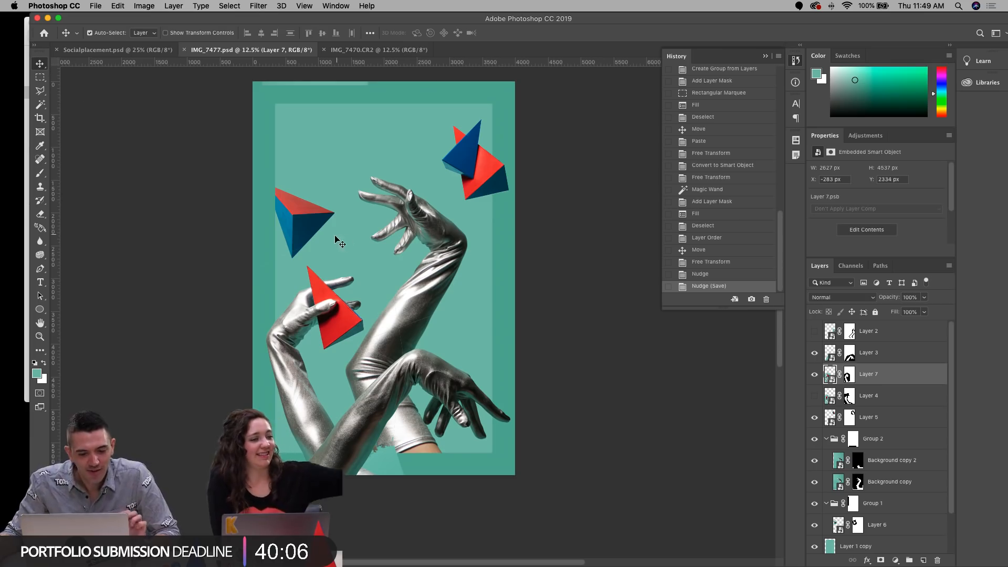
pyautogui.moveTo(306, 222); pyautogui.dragTo(313, 221)
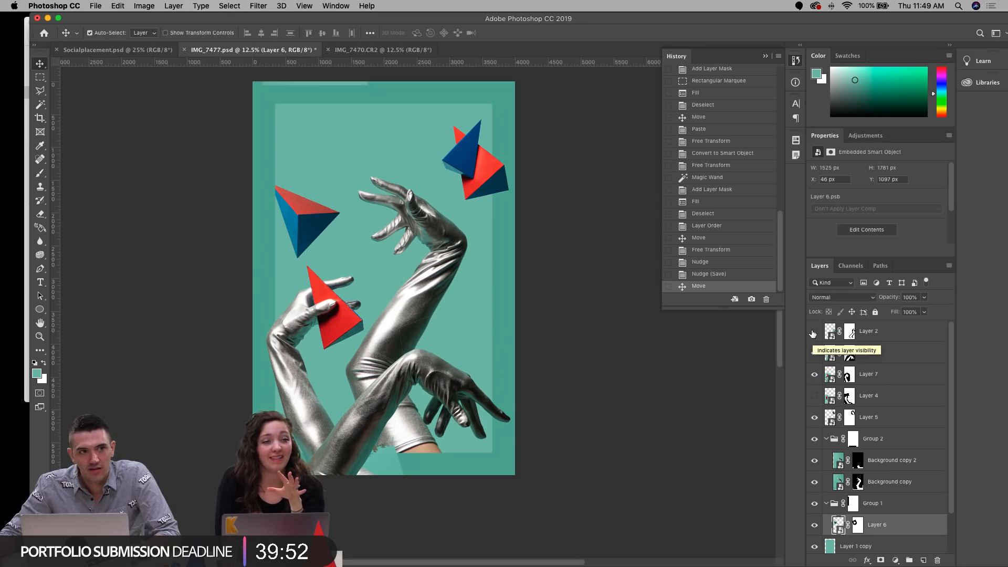
# Step: Preview Layer 2 briefly and view the Layer 4 arm with and without the Layer 7 arm over it
pyautogui.click(813, 333)
pyautogui.click(812, 333)
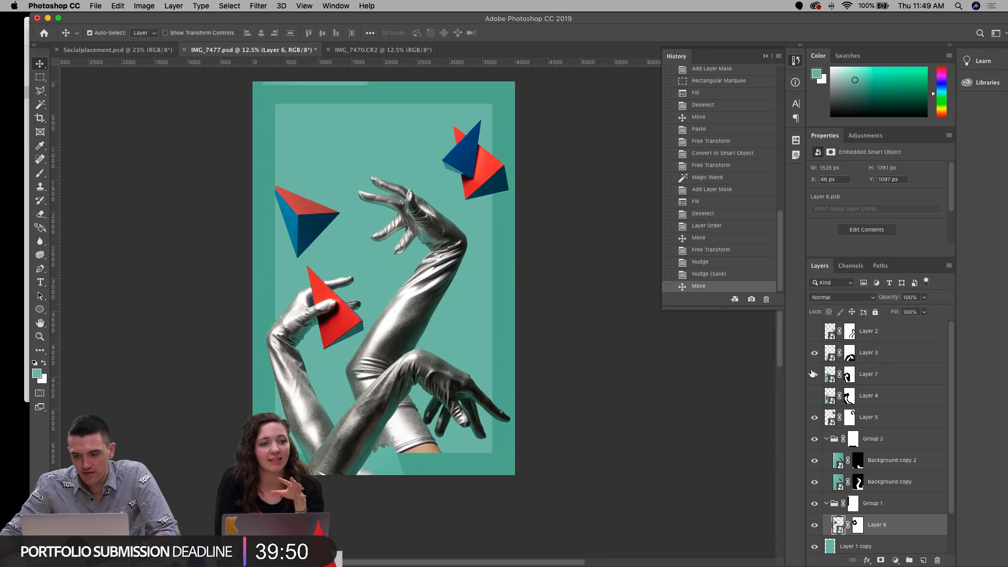
pyautogui.click(812, 396)
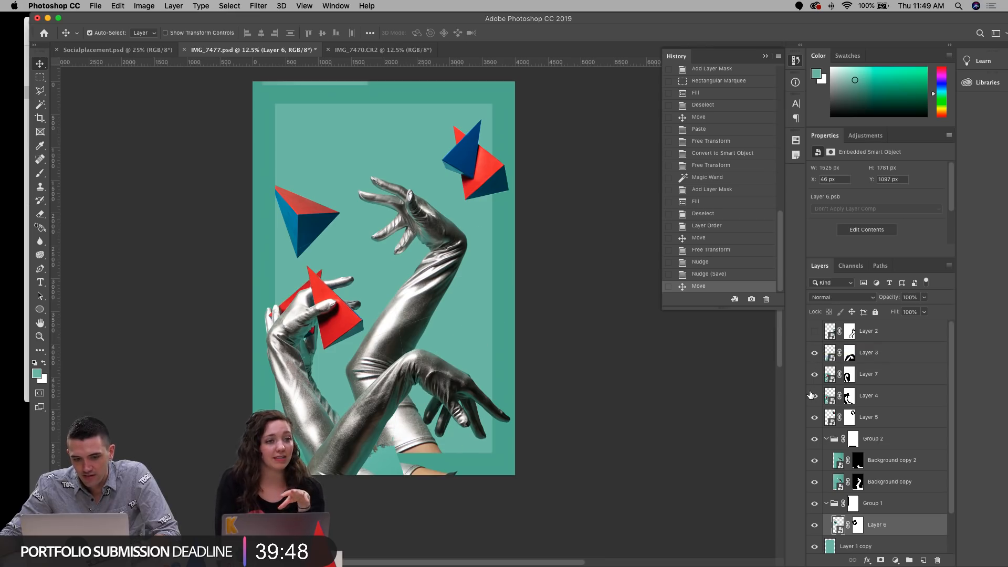
pyautogui.click(814, 376)
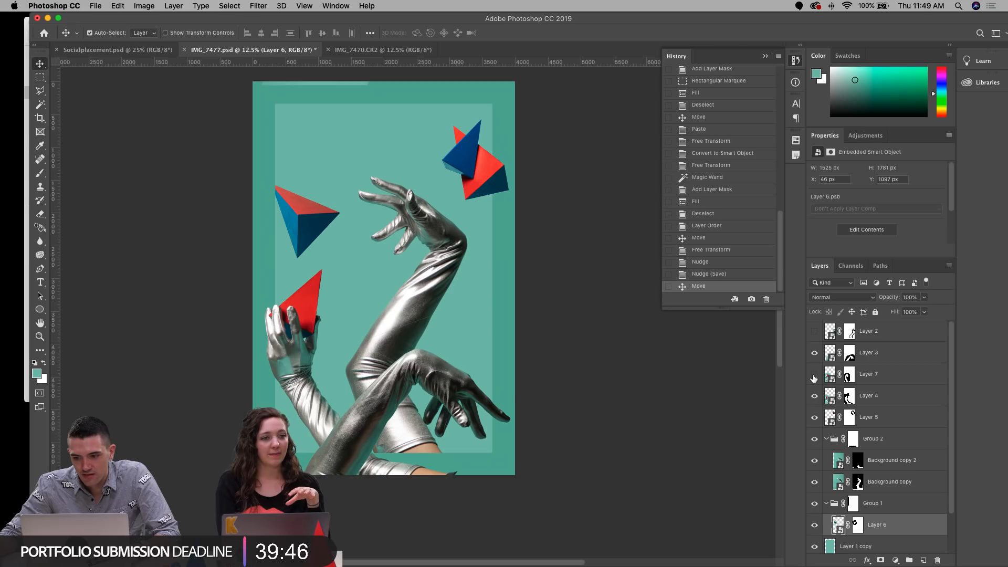
pyautogui.click(814, 376)
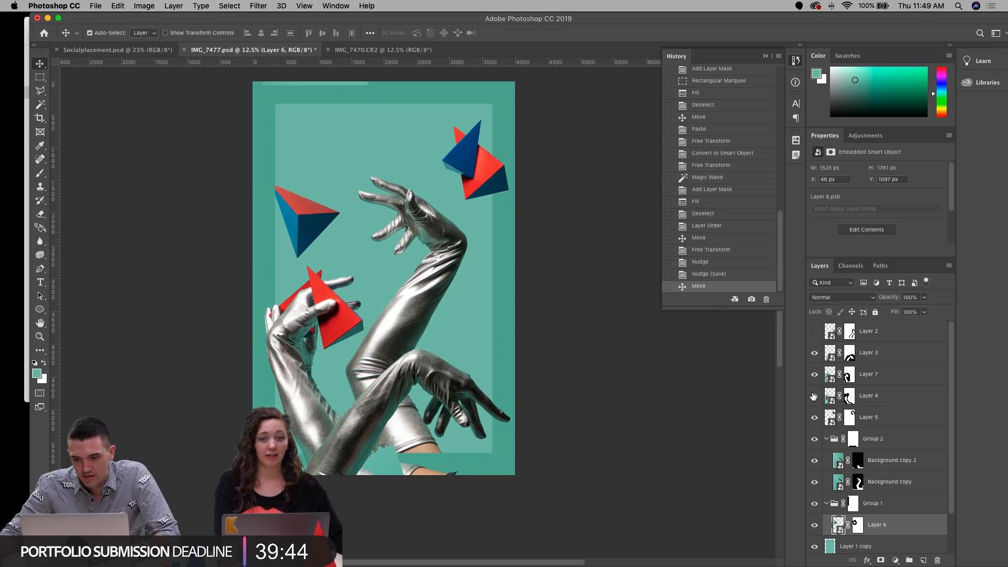
pyautogui.click(814, 396)
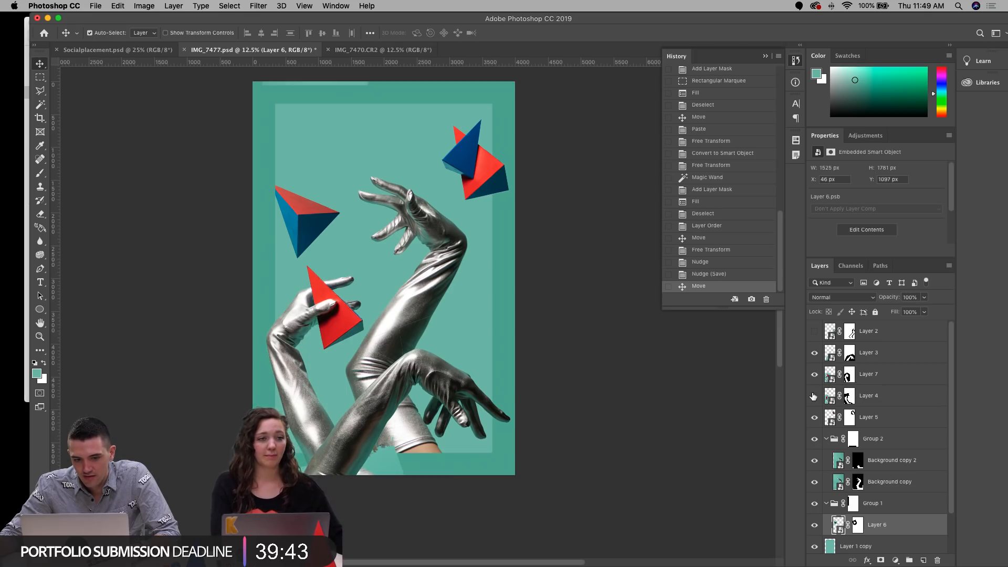
# Step: Switch between the Layer 7 and Layer 4 versions of the arm again, leaving only the Layer 7 version shown
pyautogui.click(319, 307)
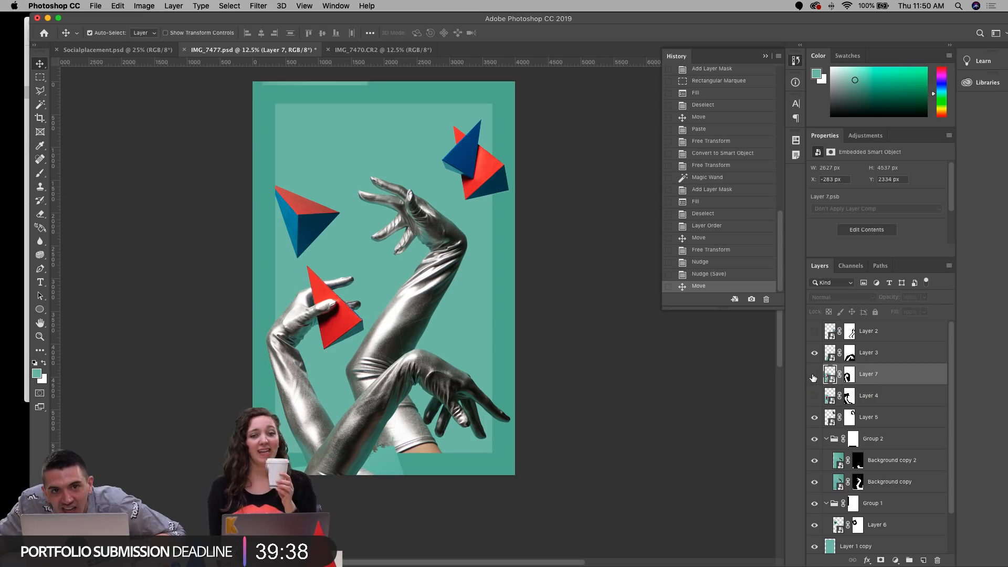
pyautogui.click(814, 376)
pyautogui.click(814, 376)
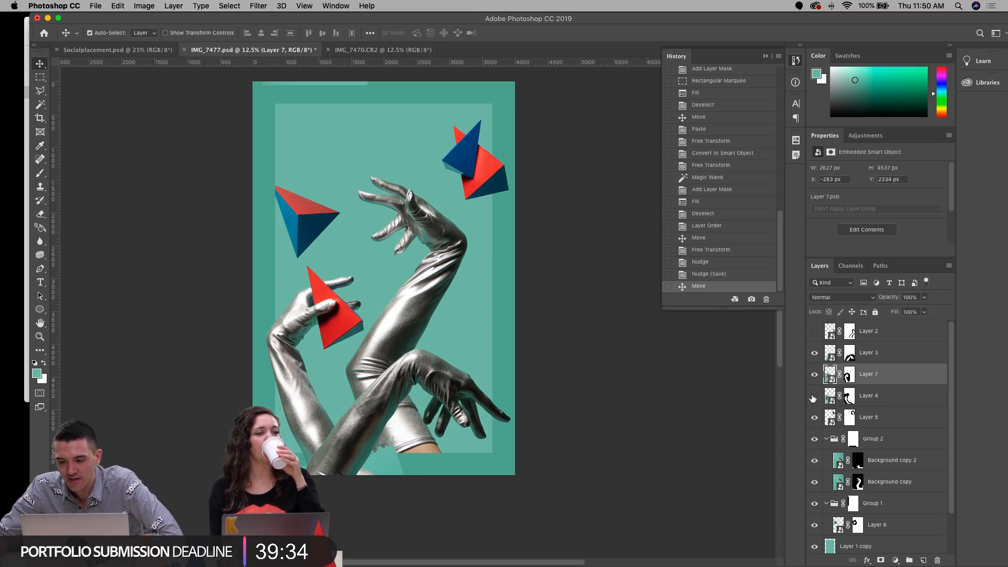
pyautogui.click(814, 396)
pyautogui.click(815, 376)
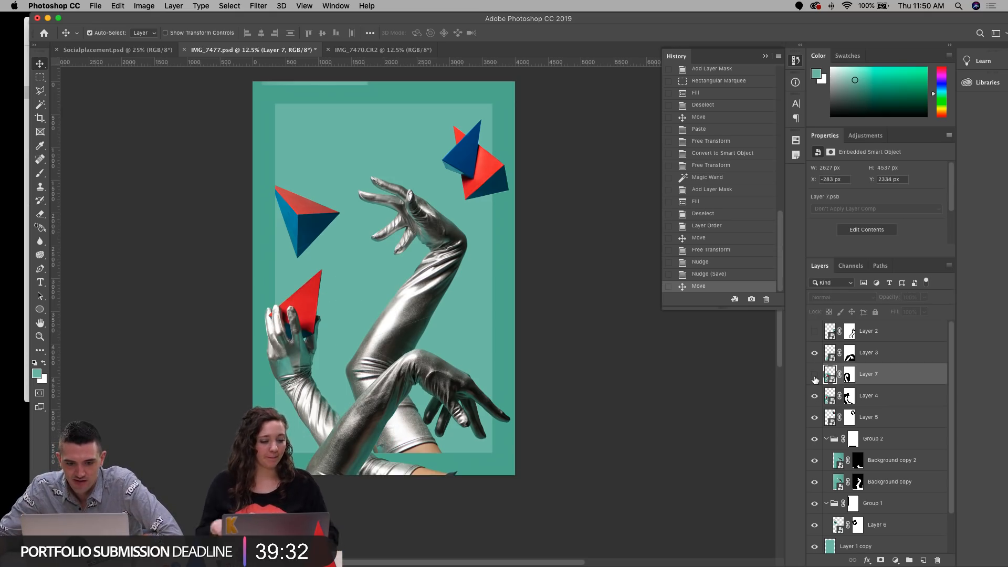
pyautogui.click(814, 375)
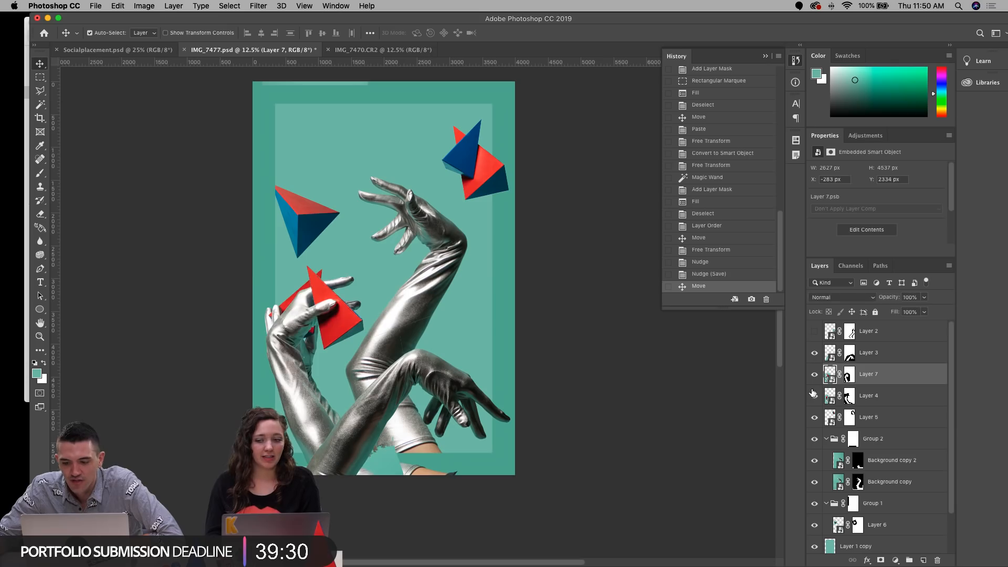
pyautogui.click(815, 396)
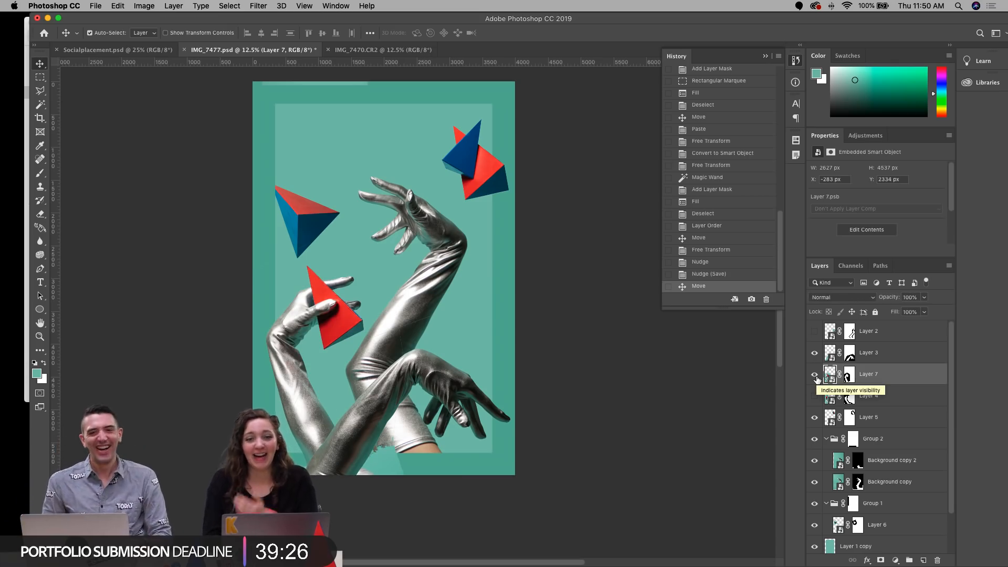
pyautogui.click(815, 375)
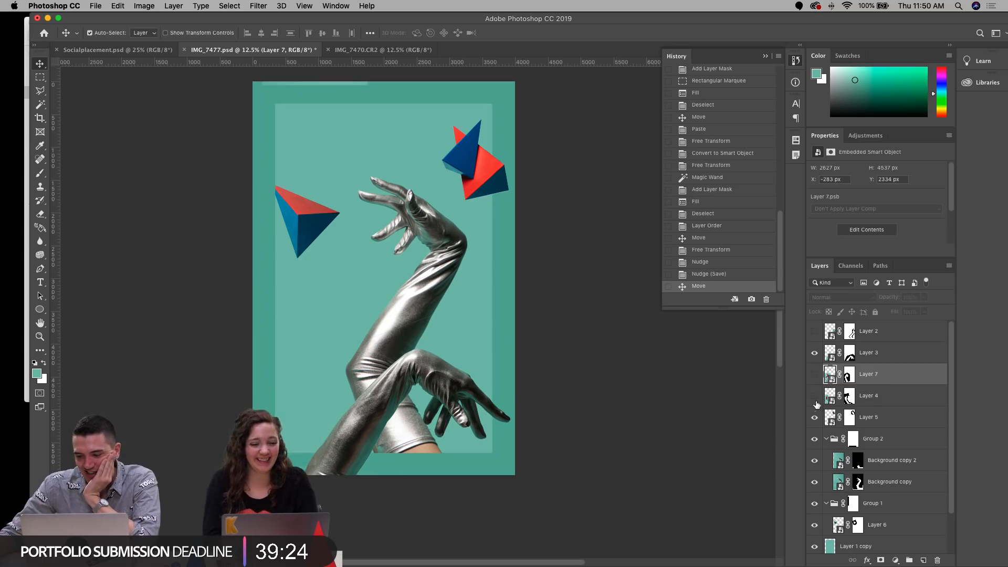
pyautogui.click(815, 398)
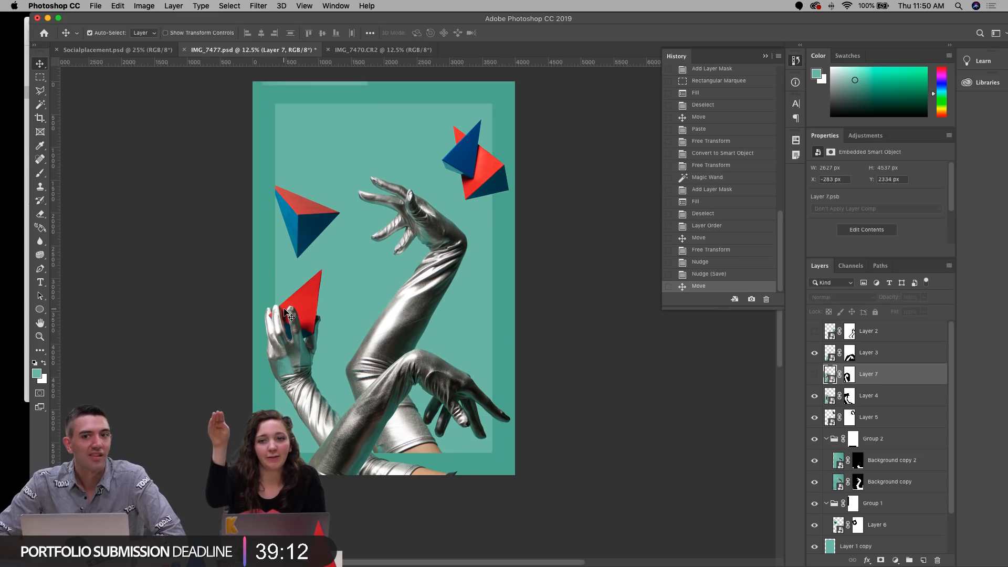
pyautogui.click(814, 374)
pyautogui.click(814, 398)
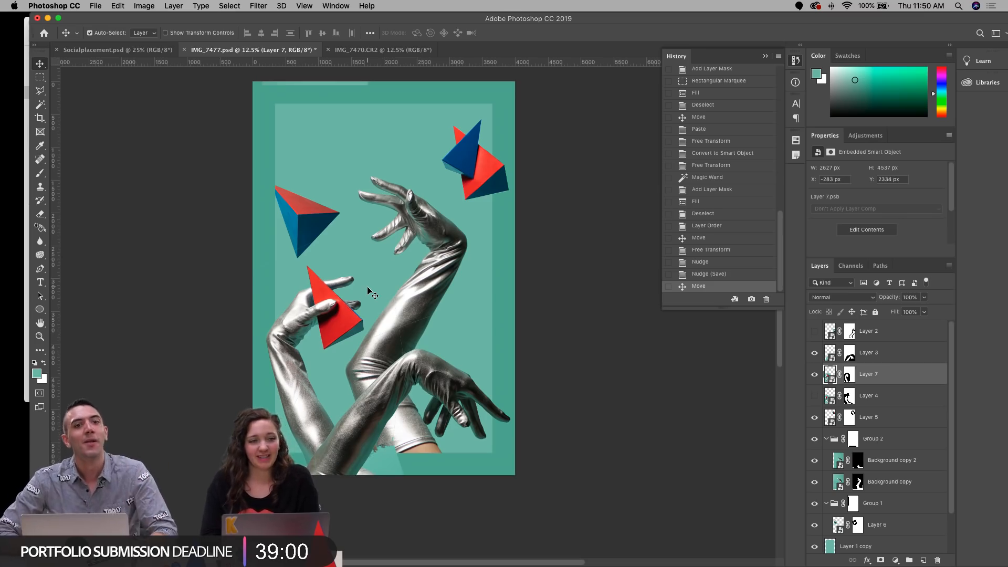
# Step: Nudge the Layer 6 pyramid left and up to X -4 px, Y 1067 px
pyautogui.click(302, 225)
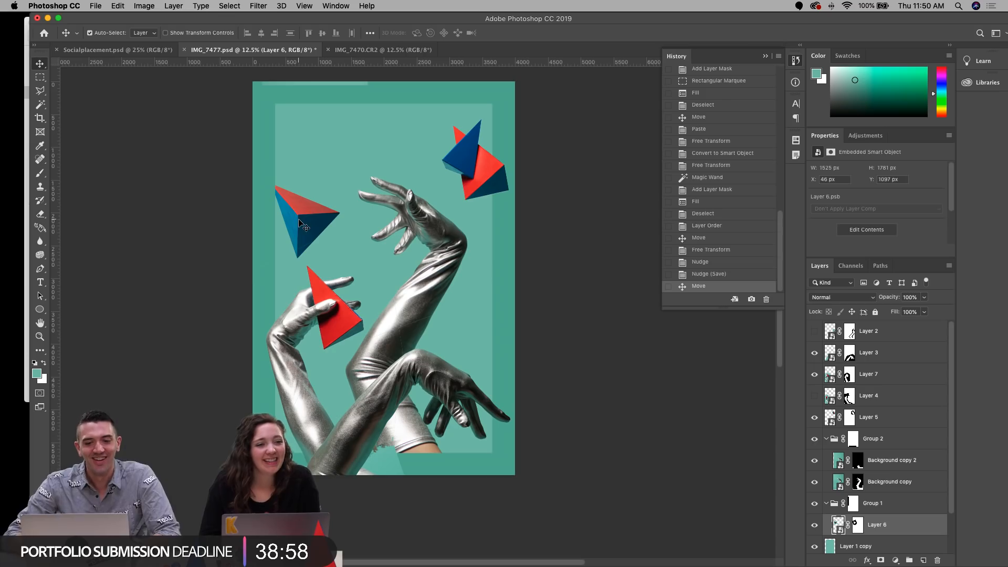
pyautogui.press('Left')
pyautogui.press('Left')
pyautogui.press('Left')
pyautogui.press('Left')
pyautogui.press('Up')
pyautogui.press('Up')
pyautogui.press('Up')
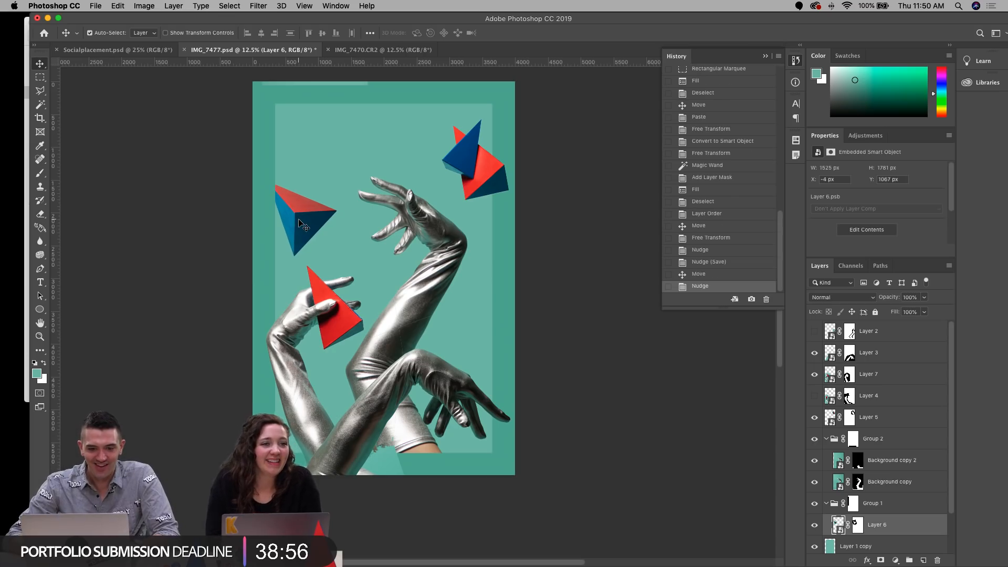
# Step: Nudge the overlapping red and blue pyramids on Layer 5 upward to X 2827 px, Y 350 px
pyautogui.click(471, 156)
pyautogui.press('Left')
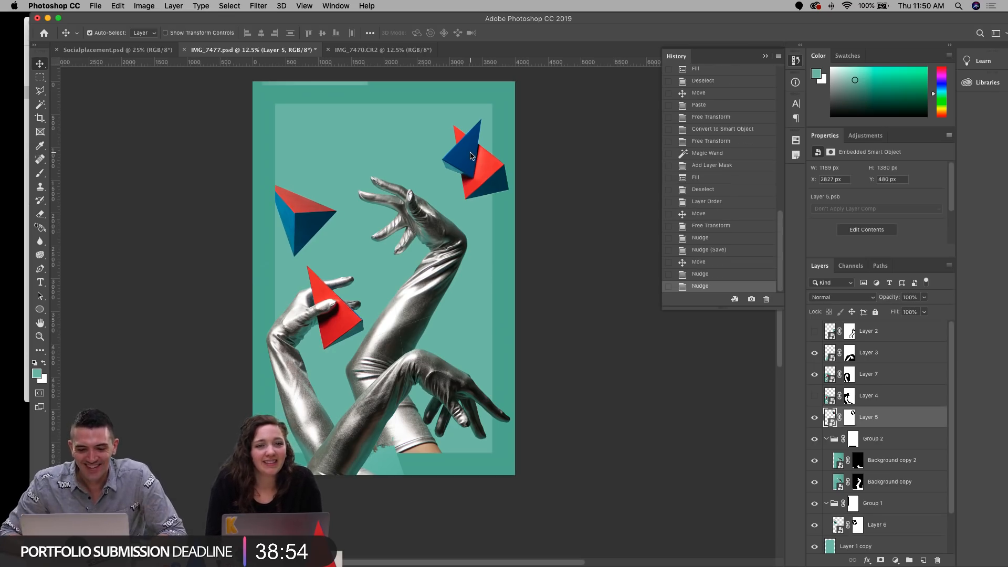
pyautogui.hotkey('shift', 'Up')
pyautogui.hotkey('shift', 'Up')
pyautogui.hotkey('shift', 'Up')
pyautogui.hotkey('shift', 'Up')
pyautogui.hotkey('shift', 'Up')
pyautogui.hotkey('shift', 'Up')
pyautogui.hotkey('shift', 'Up')
pyautogui.hotkey('shift', 'Up')
pyautogui.hotkey('shift', 'Up')
pyautogui.hotkey('shift', 'Up')
pyautogui.hotkey('shift', 'Up')
pyautogui.hotkey('shift', 'Up')
pyautogui.hotkey('shift', 'Up')
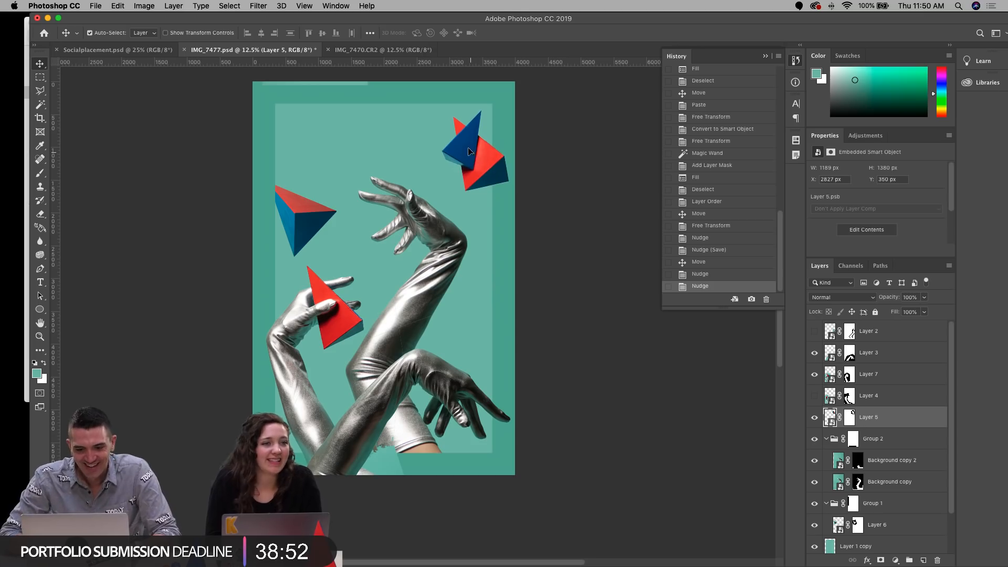
# Step: Shift the upper-right pyramid pair slightly down and left, and shrink the single left pyramid to about 1393 × 1627 px, nudging it left
pyautogui.moveTo(469, 152); pyautogui.dragTo(464, 165)
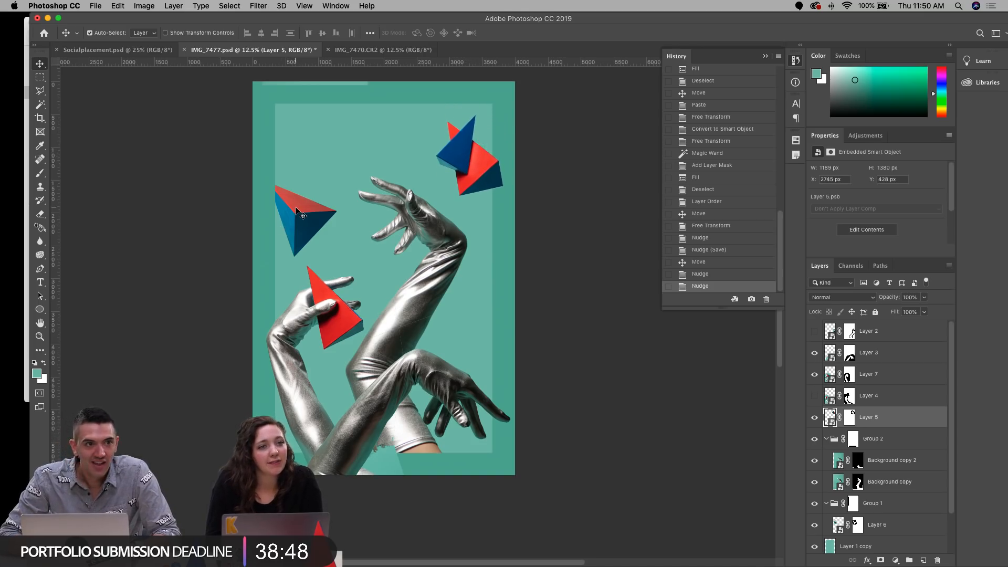
pyautogui.scroll(-1, 304, 223)
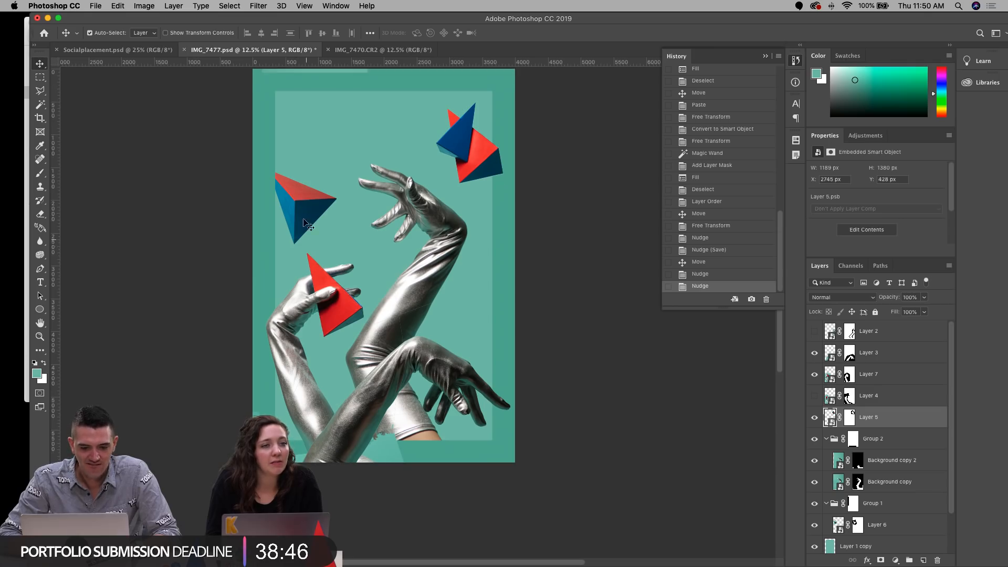
pyautogui.click(306, 211)
pyautogui.press('super+t')
pyautogui.moveTo(351, 140); pyautogui.dragTo(348, 142)
pyautogui.press('Return')
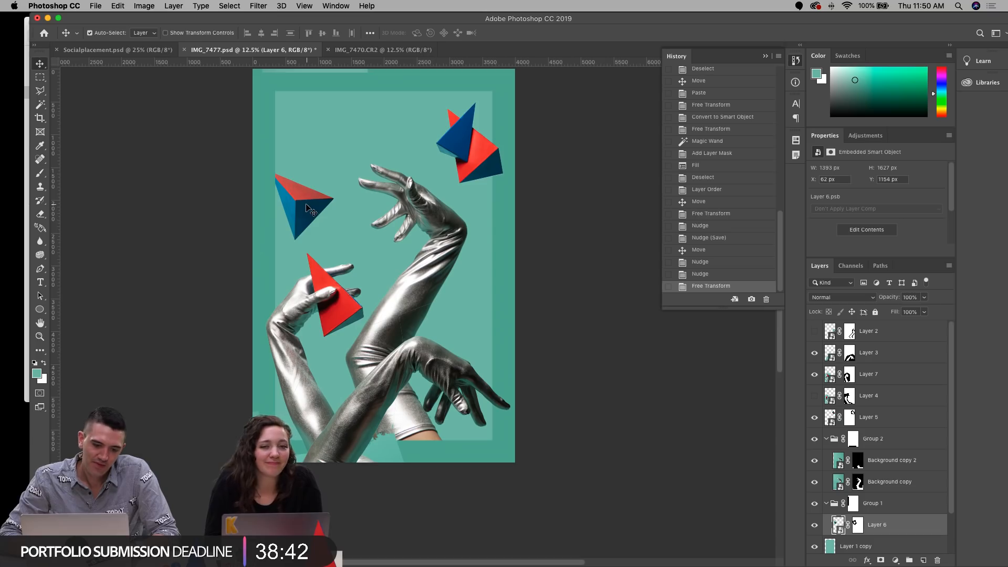
pyautogui.moveTo(306, 205); pyautogui.dragTo(304, 205)
pyautogui.scroll(-1, 316, 243)
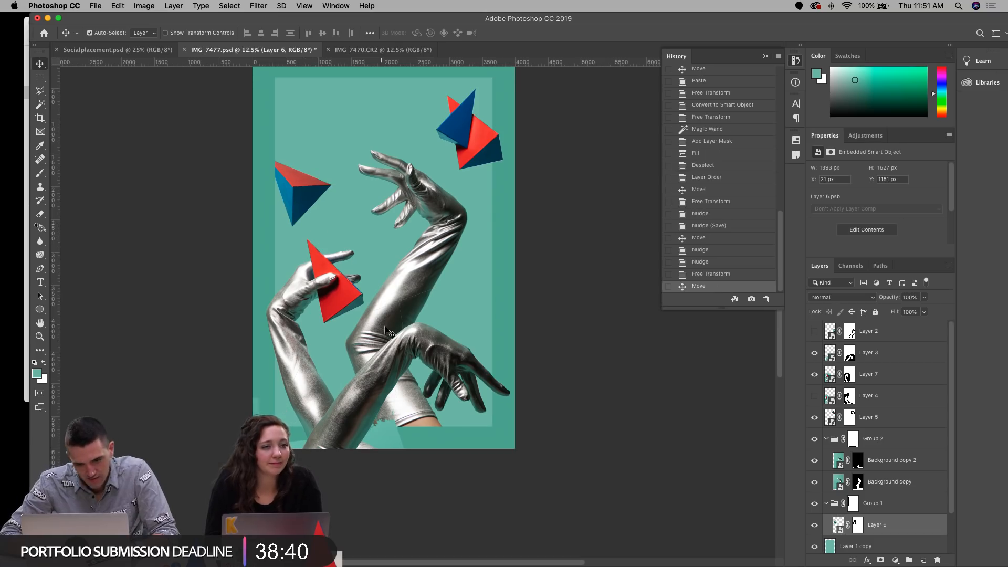
# Step: Move the front silver arm slightly left and the arm holding the red pyramid slightly right
pyautogui.moveTo(387, 331); pyautogui.dragTo(384, 330)
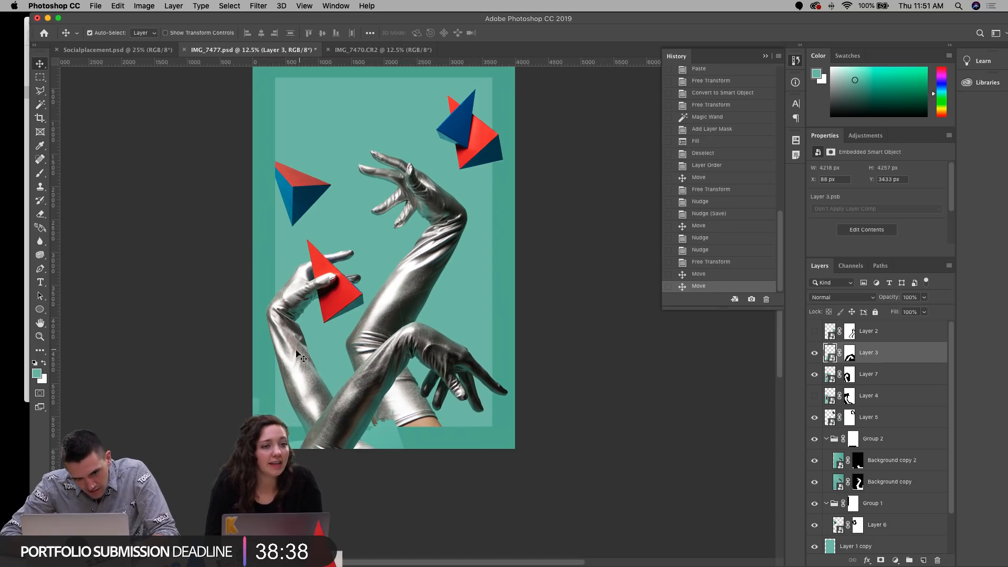
pyautogui.click(296, 353)
pyautogui.moveTo(296, 351); pyautogui.dragTo(299, 355)
# Step: Select the leftover background around Layer 7's arm with the Magic Wand and fill it with black on the layer mask
pyautogui.click(40, 105)
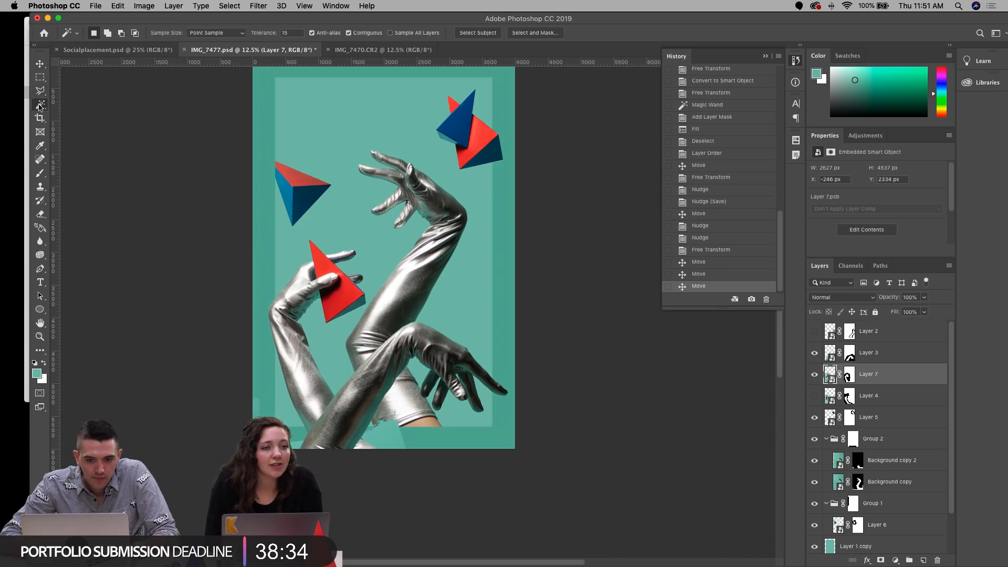
pyautogui.click(385, 440)
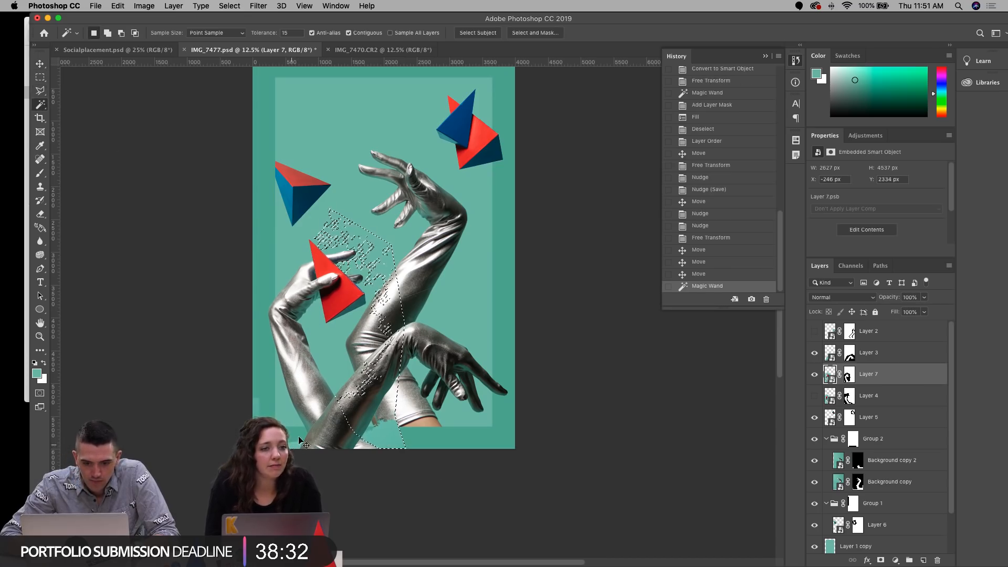
pyautogui.hotkey('ctrl', 'd')
pyautogui.click(381, 438)
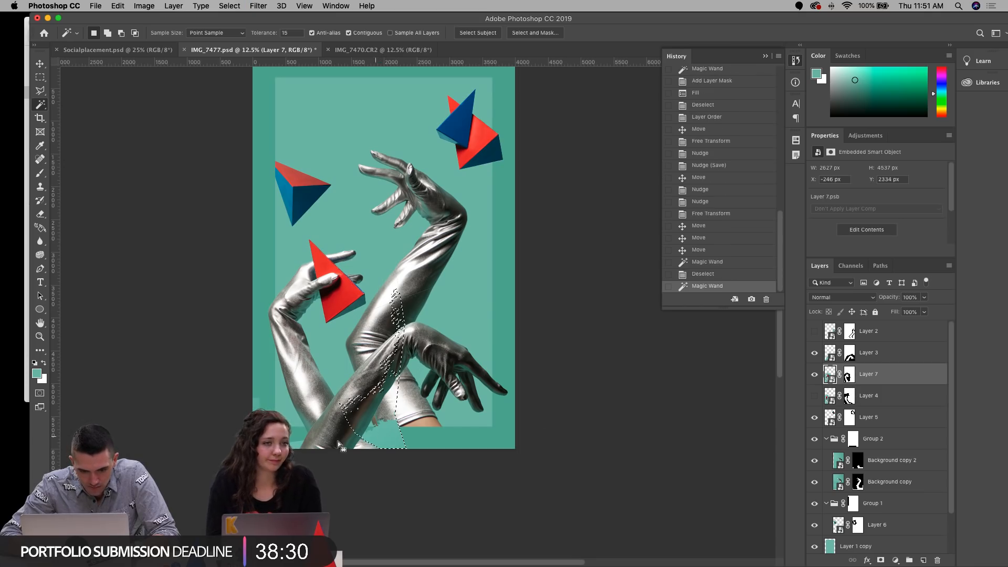
pyautogui.keyDown('shift'); pyautogui.click(342, 445); pyautogui.keyUp('shift')
pyautogui.keyDown('shift'); pyautogui.click(261, 429); pyautogui.keyUp('shift')
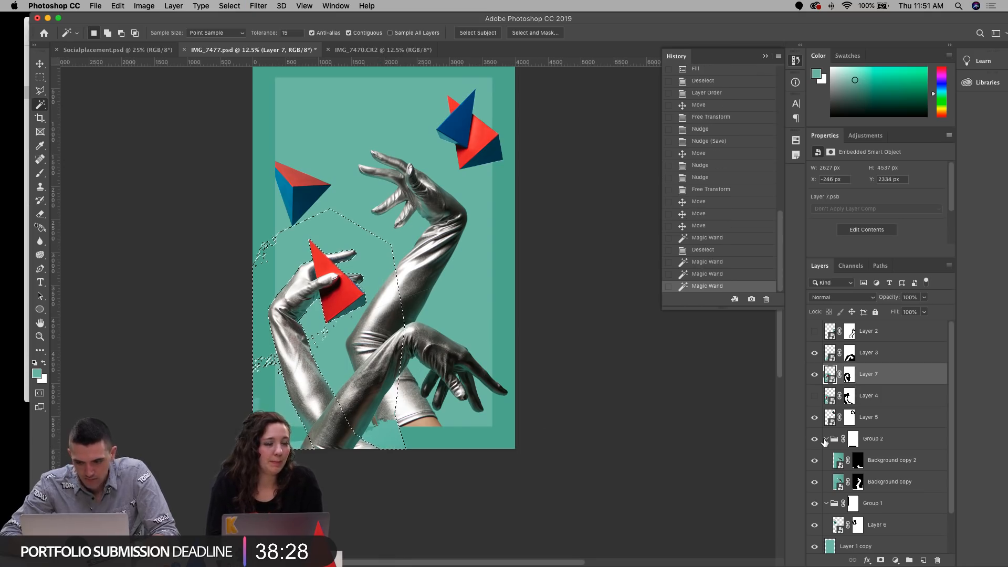
pyautogui.click(850, 379)
pyautogui.hotkey('alt', 'BackSpace')
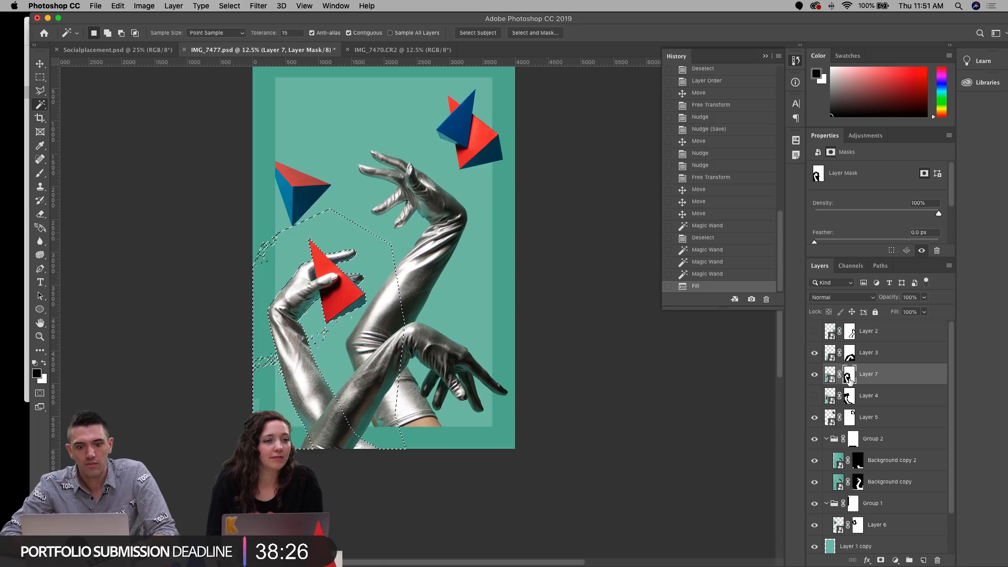
pyautogui.hotkey('ctrl', 'd')
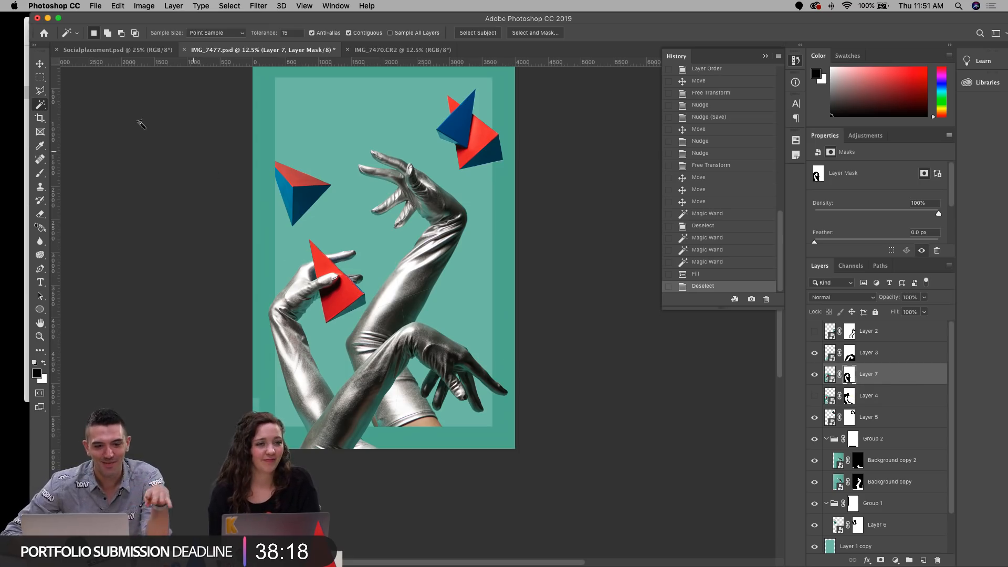
# Step: Save the document and duplicate Group 1, which contains the left pyramid
pyautogui.click(40, 63)
pyautogui.press('super+s')
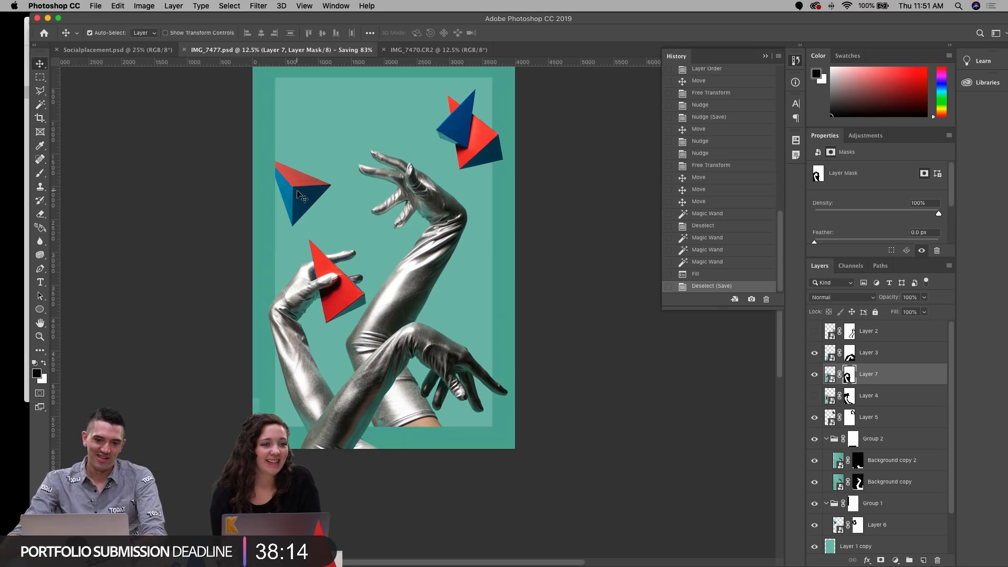
pyautogui.click(916, 508)
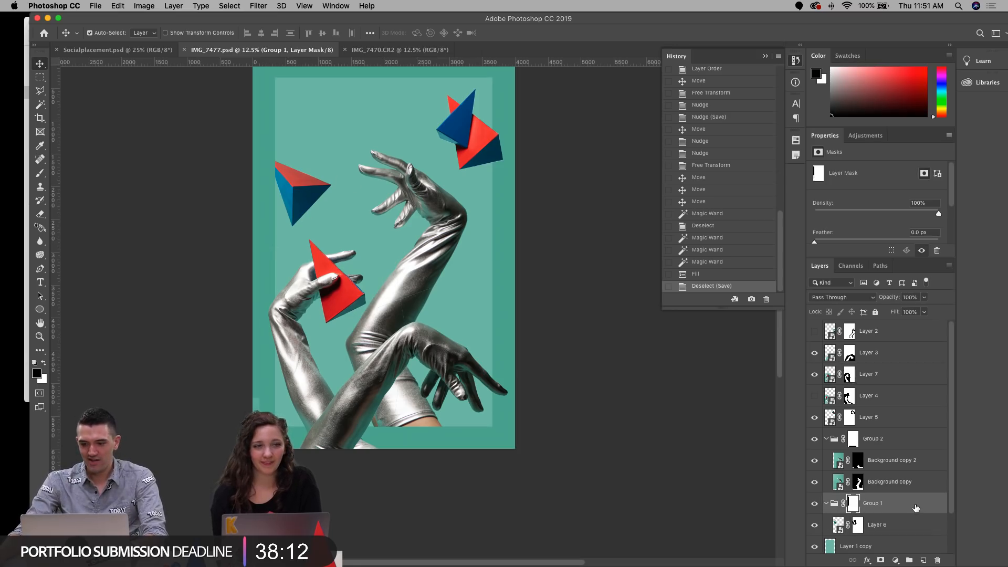
pyautogui.press('super+j')
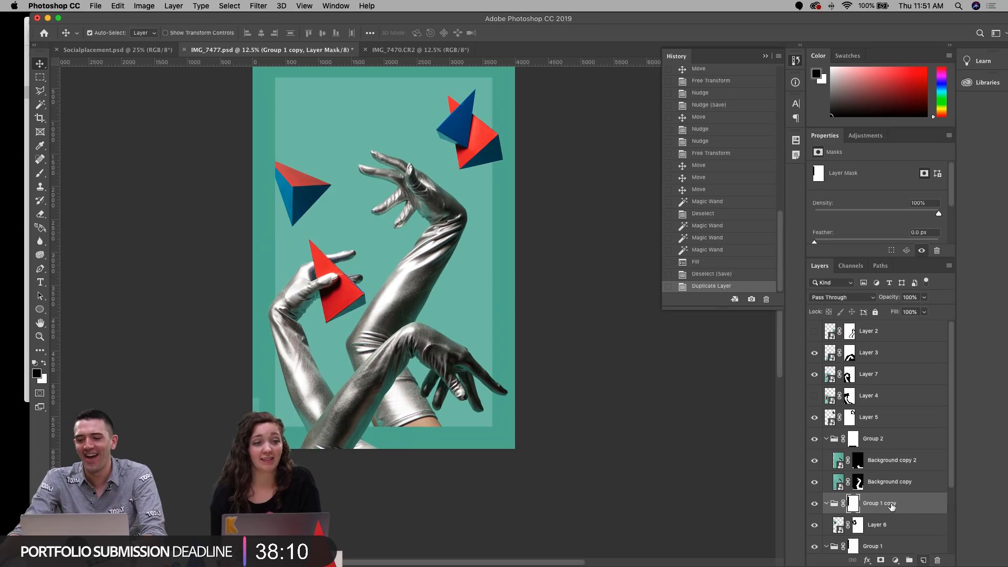
# Step: Try moving the duplicated pyramid group above Layer 3 and placing it at the poster's lower edge beside the arm
pyautogui.moveTo(891, 505); pyautogui.dragTo(875, 352)
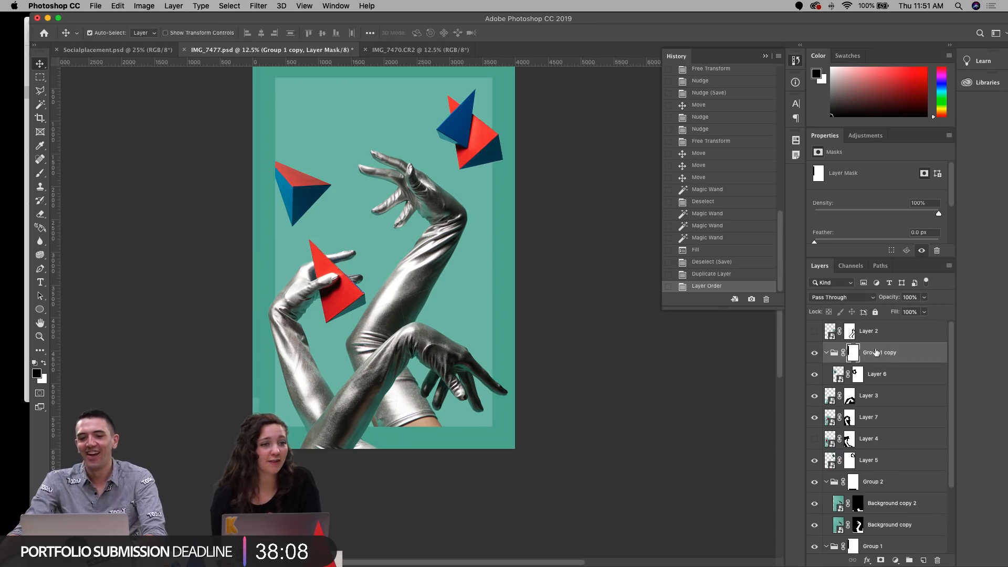
pyautogui.press('super+t')
pyautogui.moveTo(283, 159); pyautogui.dragTo(415, 403)
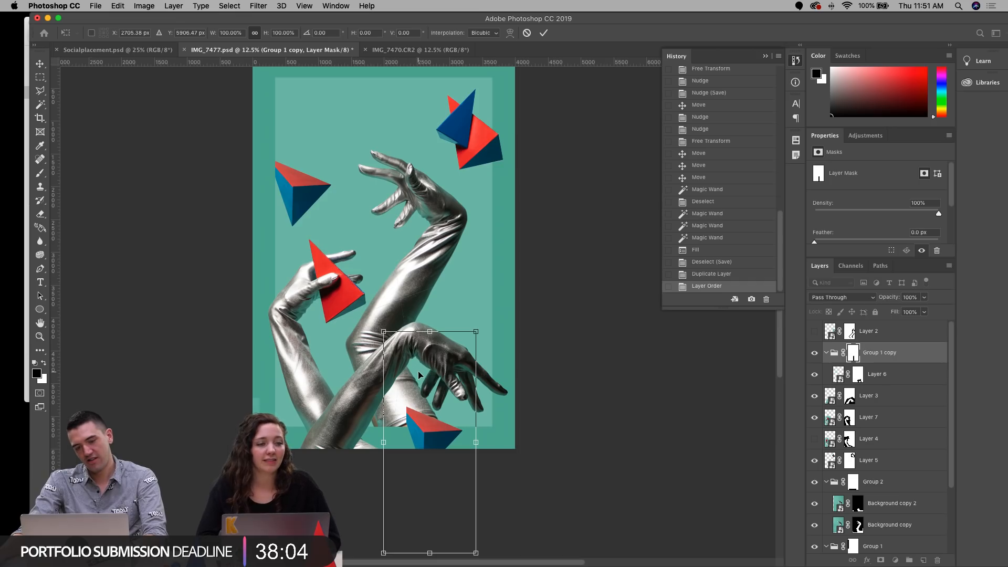
pyautogui.press('Return')
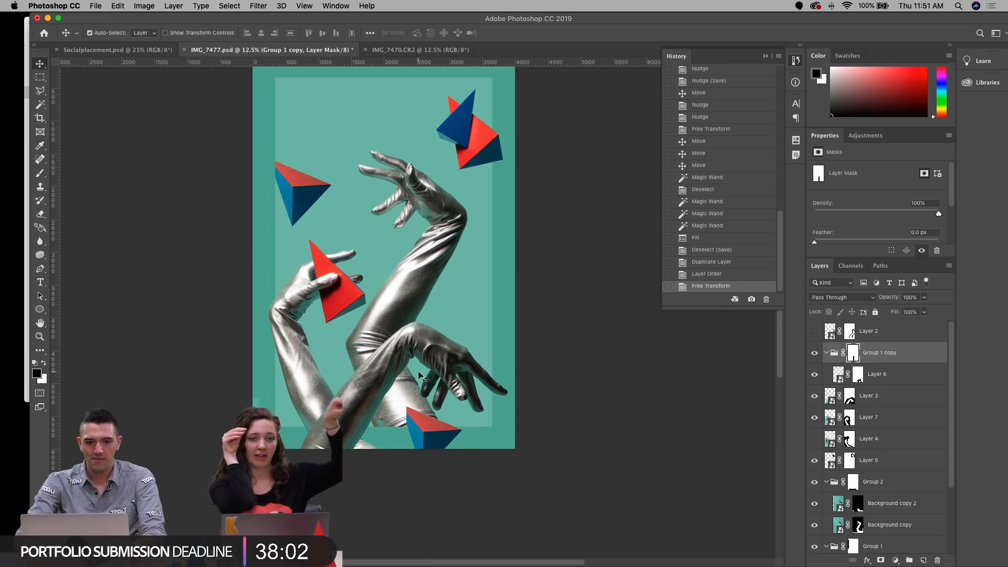
# Step: Try hiding the original Group 1 and shifting the arm with the red pyramid, then revert the history to the Duplicate Layer state
pyautogui.click(304, 197)
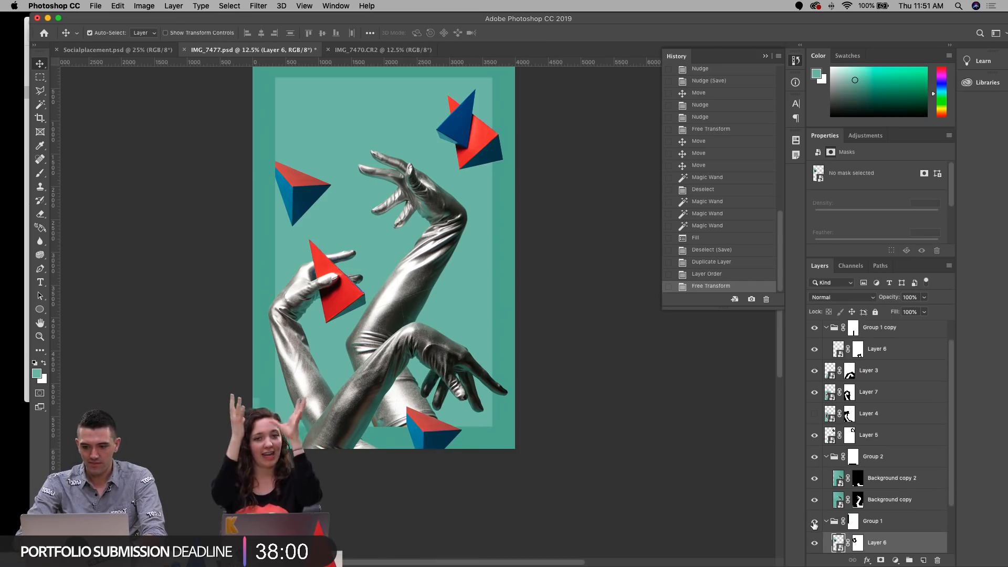
pyautogui.click(815, 524)
pyautogui.scroll(2, 415, 263)
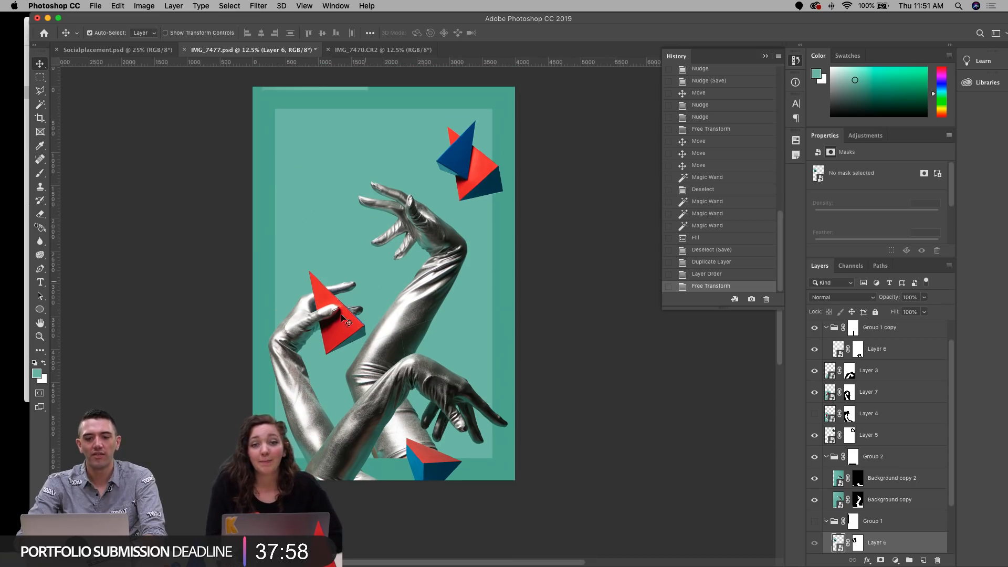
pyautogui.moveTo(342, 318)
pyautogui.mouseDown()
pyautogui.moveTo(338, 284)
pyautogui.moveTo(347, 310)
pyautogui.mouseUp()
pyautogui.press('super+z')
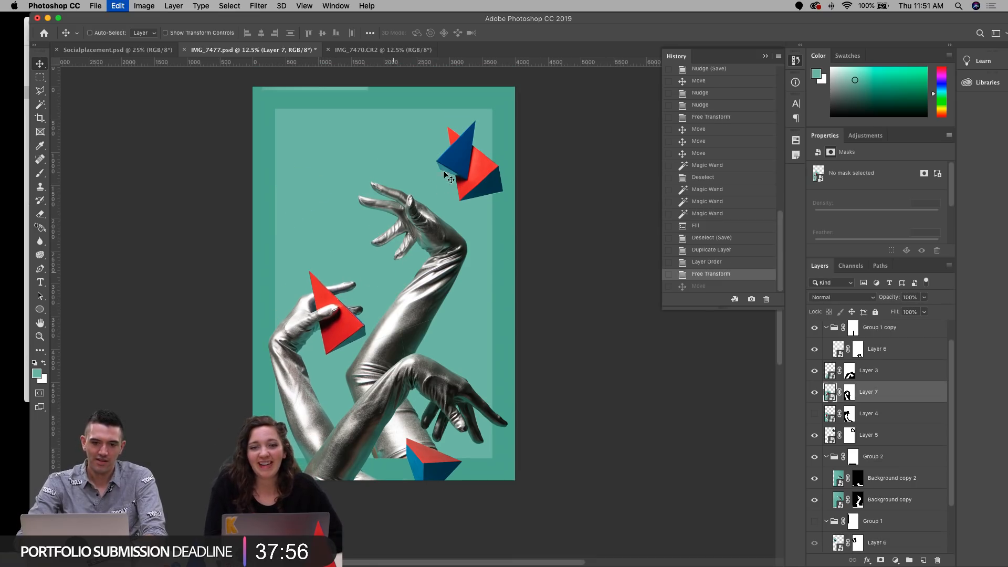
pyautogui.click(727, 254)
# Step: Move the pyramid pair to the poster's lower edge and place the duplicated single pyramid in the upper-right corner
pyautogui.moveTo(476, 162); pyautogui.dragTo(460, 469)
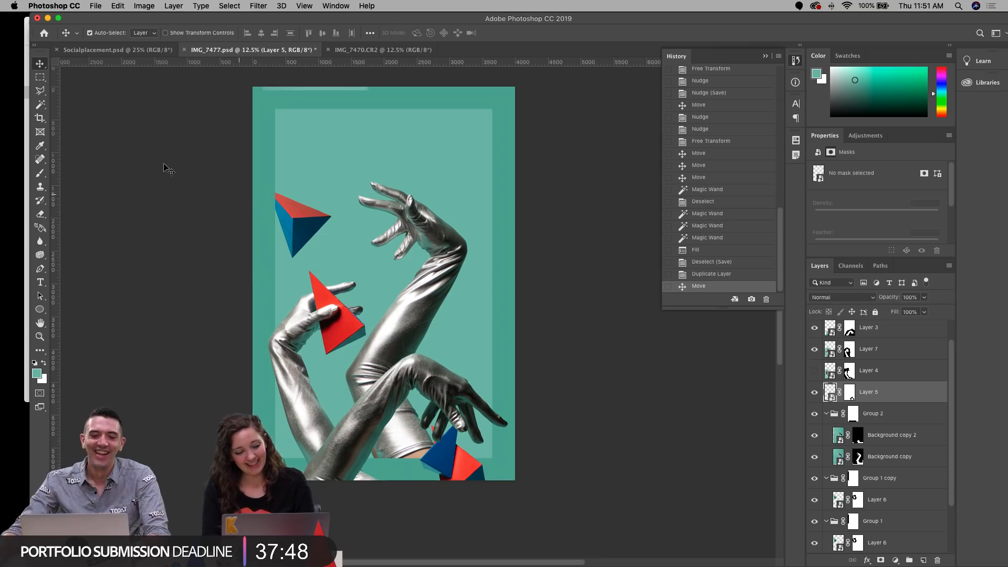
pyautogui.moveTo(285, 216); pyautogui.dragTo(467, 155)
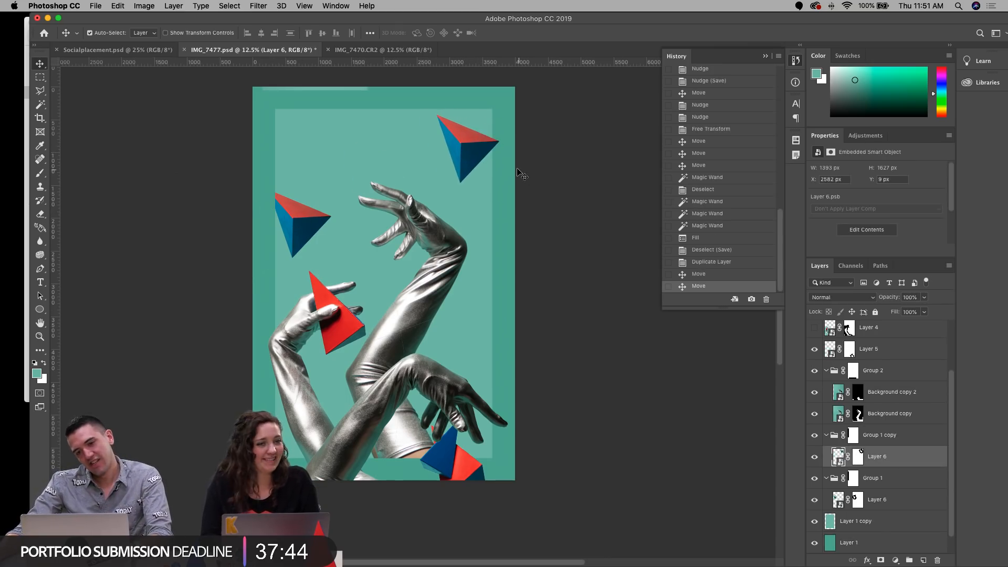
# Step: Move the pyramid pair over the left pyramid and enlarge it to about 1484 × 1662 px
pyautogui.moveTo(443, 456); pyautogui.dragTo(294, 196)
pyautogui.hotkey('ctrl', 't')
pyautogui.moveTo(340, 160); pyautogui.dragTo(347, 140)
pyautogui.moveTo(293, 185); pyautogui.dragTo(296, 186)
pyautogui.press('Return')
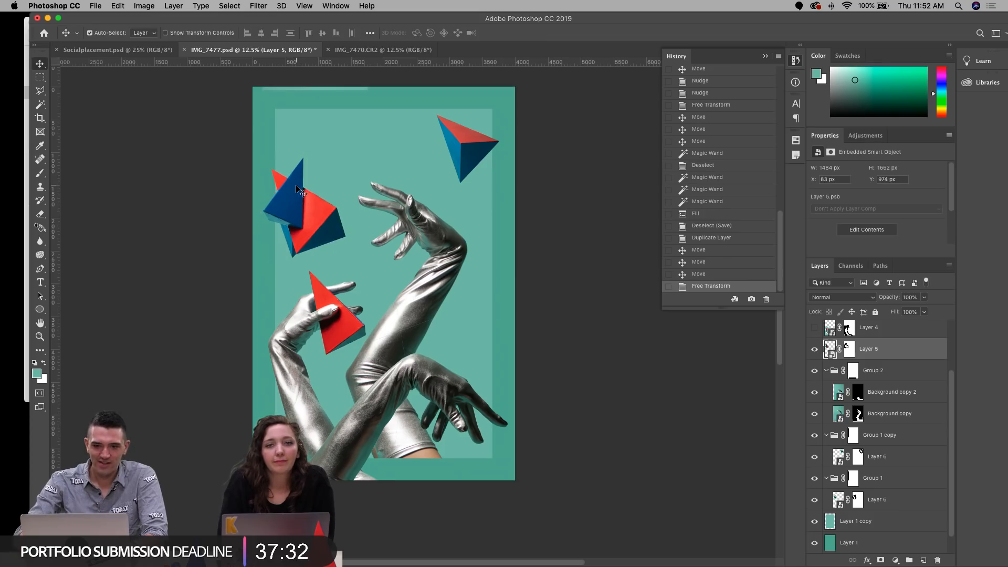
# Step: Move the upper-right pyramid slightly up and hide Group 1 behind the pyramid pair
pyautogui.moveTo(479, 154); pyautogui.dragTo(479, 141)
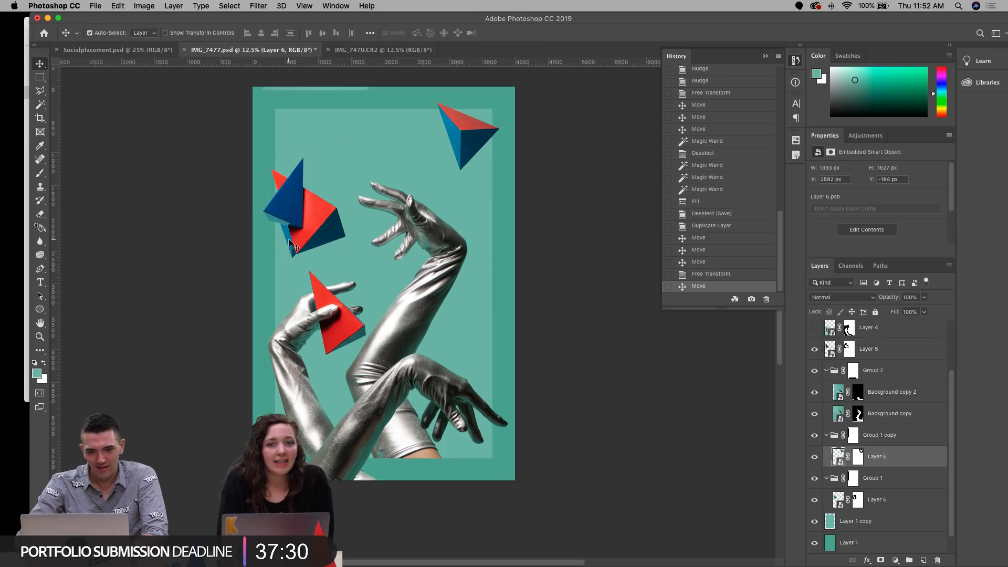
pyautogui.click(292, 244)
pyautogui.click(814, 477)
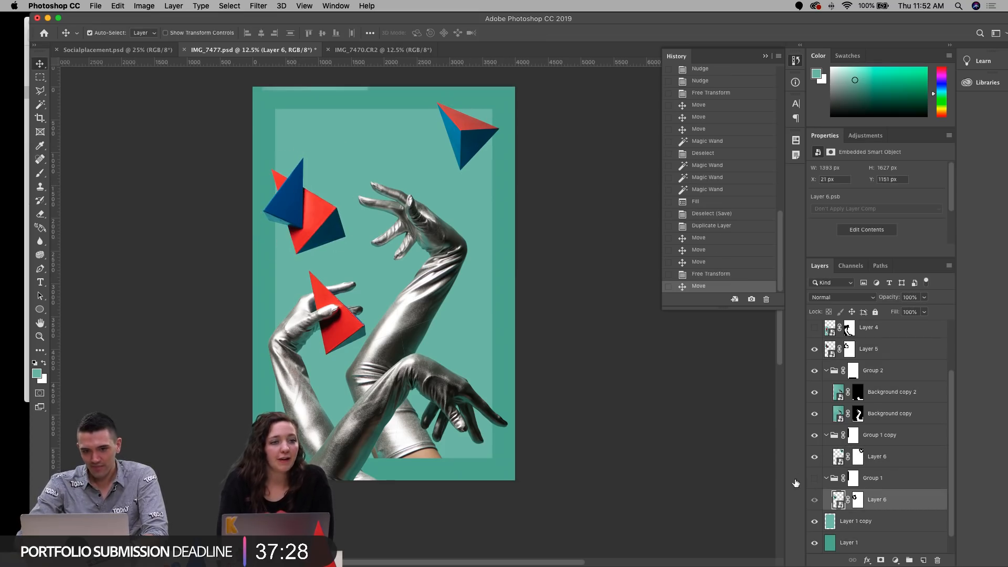
# Step: Scale the left pyramid pair on Layer 5 down to about 1369 × 1538 px
pyautogui.click(302, 208)
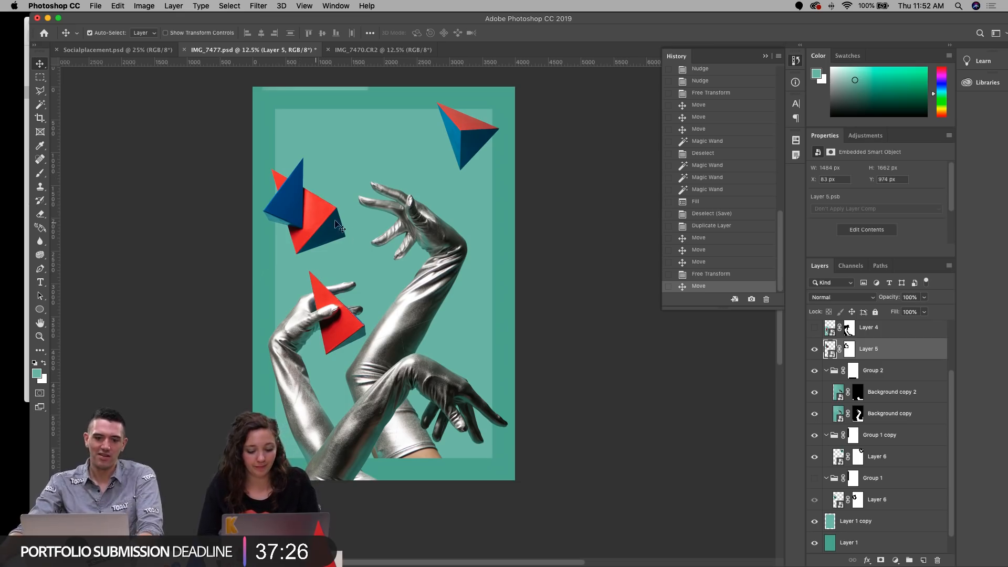
pyautogui.press('super+t')
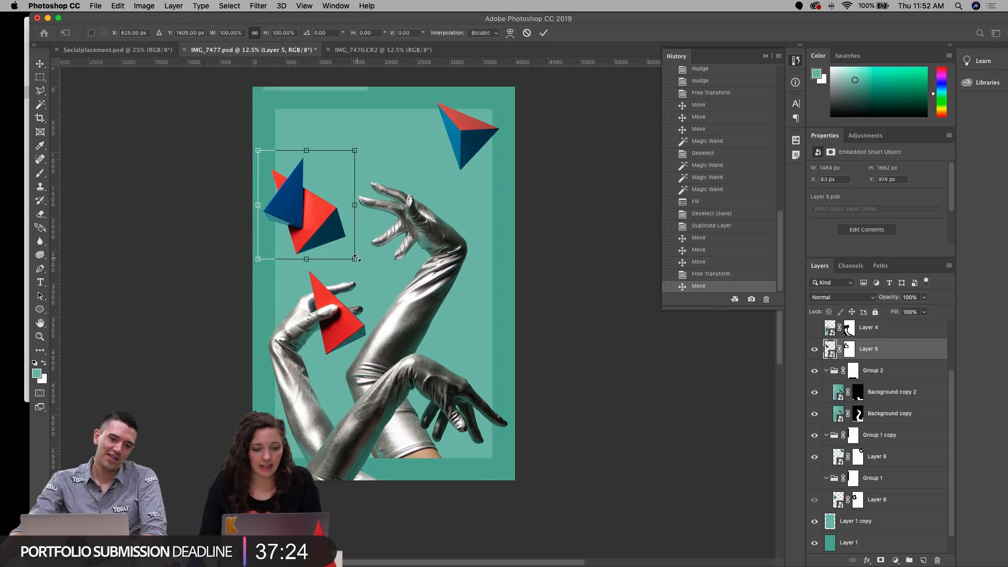
pyautogui.moveTo(356, 258); pyautogui.dragTo(356, 198)
pyautogui.press('super+z')
pyautogui.moveTo(353, 142); pyautogui.dragTo(356, 140)
pyautogui.press('Return')
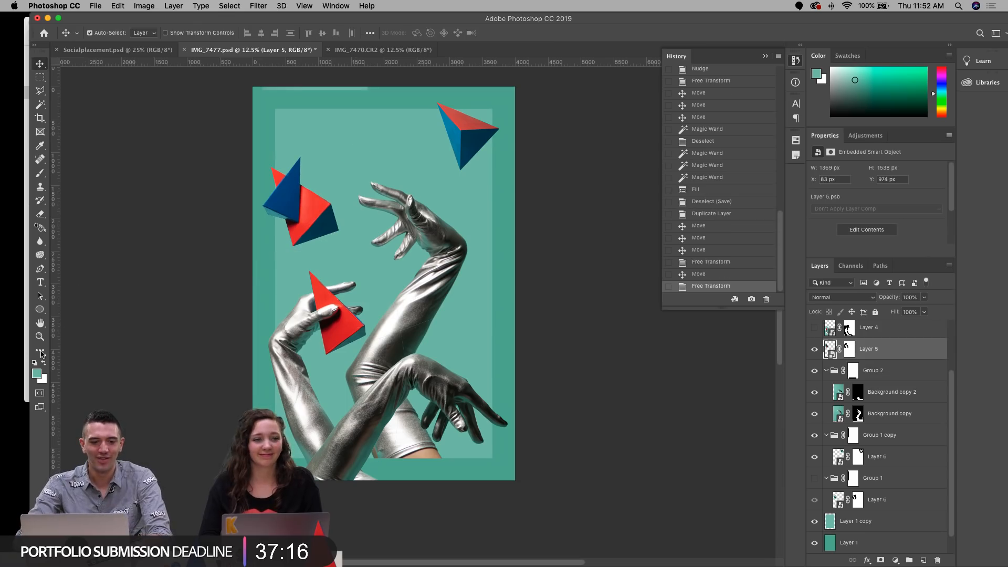
# Step: Shift the pyramid pair slightly left to an X position of about 58 px
pyautogui.press('z')
pyautogui.moveTo(288, 227); pyautogui.dragTo(414, 182)
pyautogui.click(414, 183)
pyautogui.press('super+t')
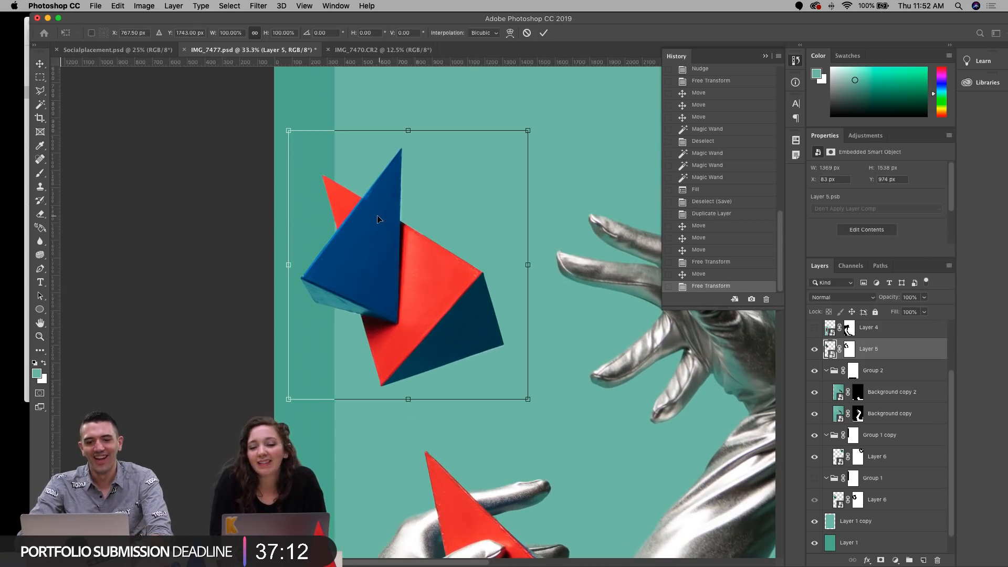
pyautogui.moveTo(378, 216); pyautogui.dragTo(374, 215)
pyautogui.press('Return')
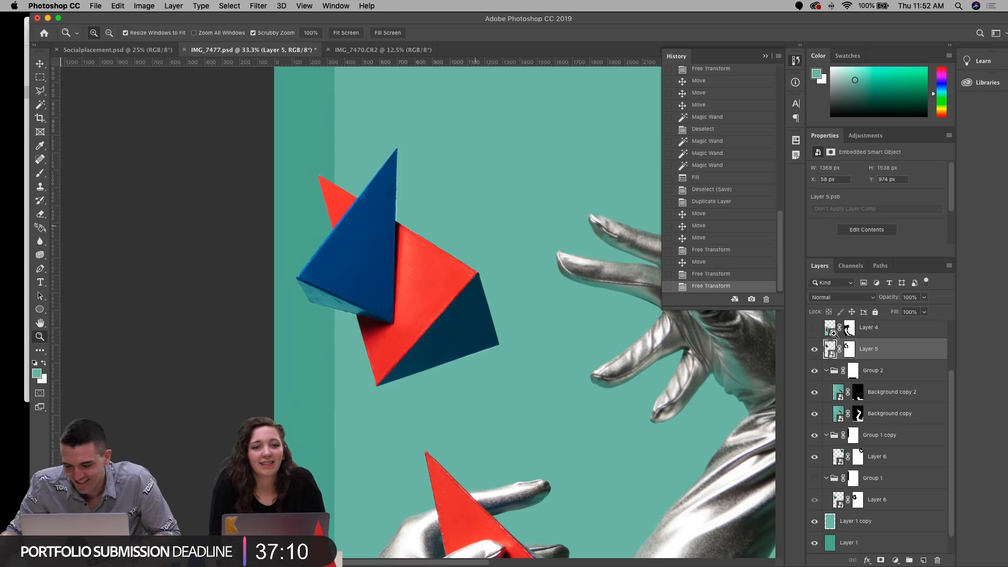
# Step: Create a new group containing Layer 5 and add a Reveal All layer mask to the group
pyautogui.click(909, 560)
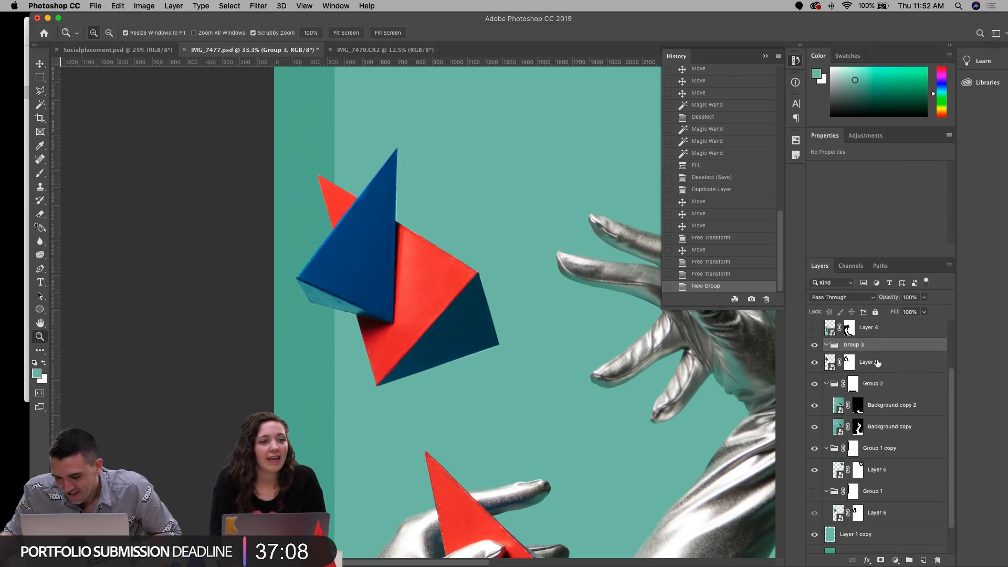
pyautogui.moveTo(878, 363); pyautogui.dragTo(881, 348)
pyautogui.click(875, 349)
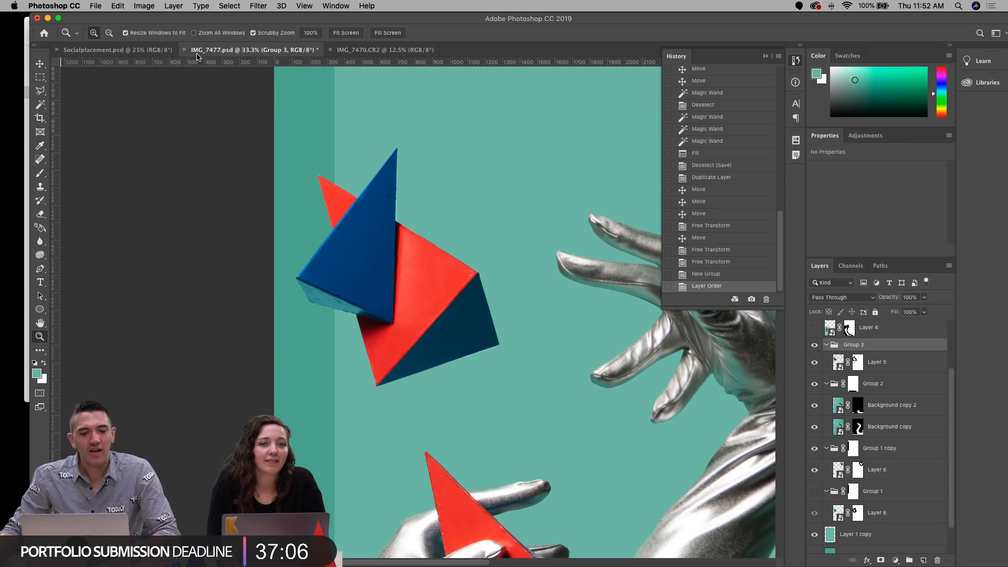
pyautogui.click(194, 6)
pyautogui.moveTo(199, 174)
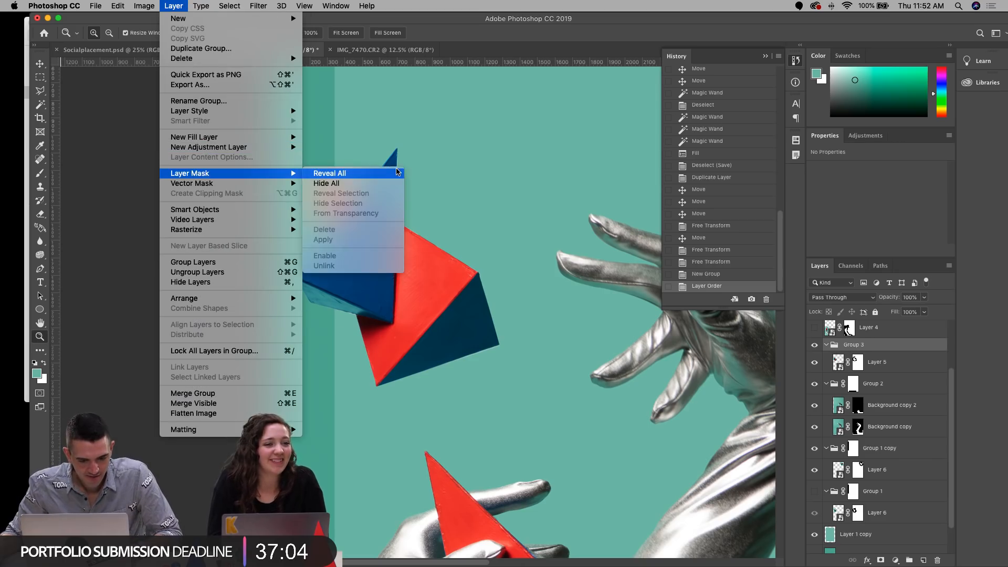
pyautogui.click(397, 171)
# Step: Outline a polygonal selection along the inner frame edge, covering the pyramid parts that overlap the left frame strip
pyautogui.press('l')
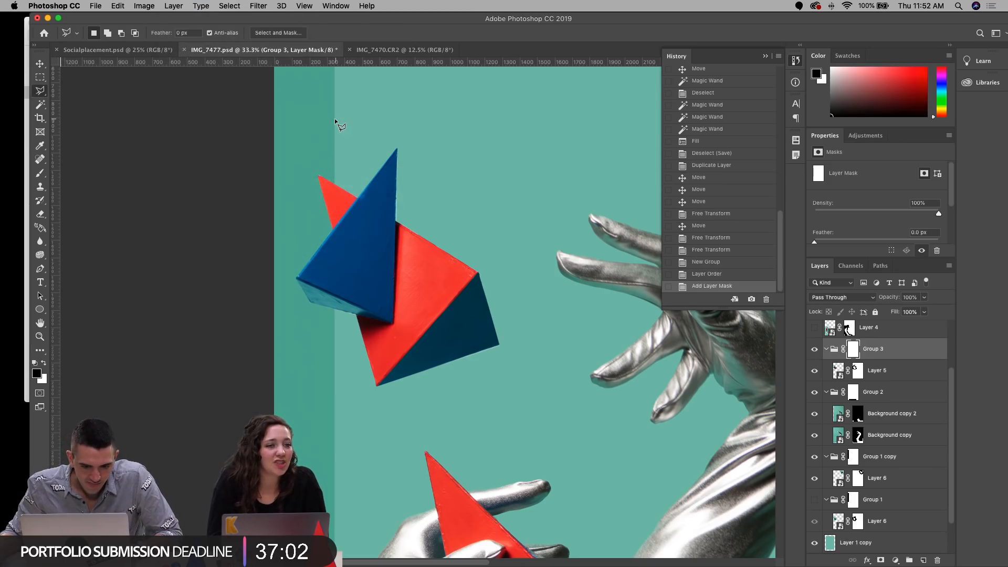
pyautogui.click(334, 120)
pyautogui.click(334, 378)
pyautogui.click(233, 377)
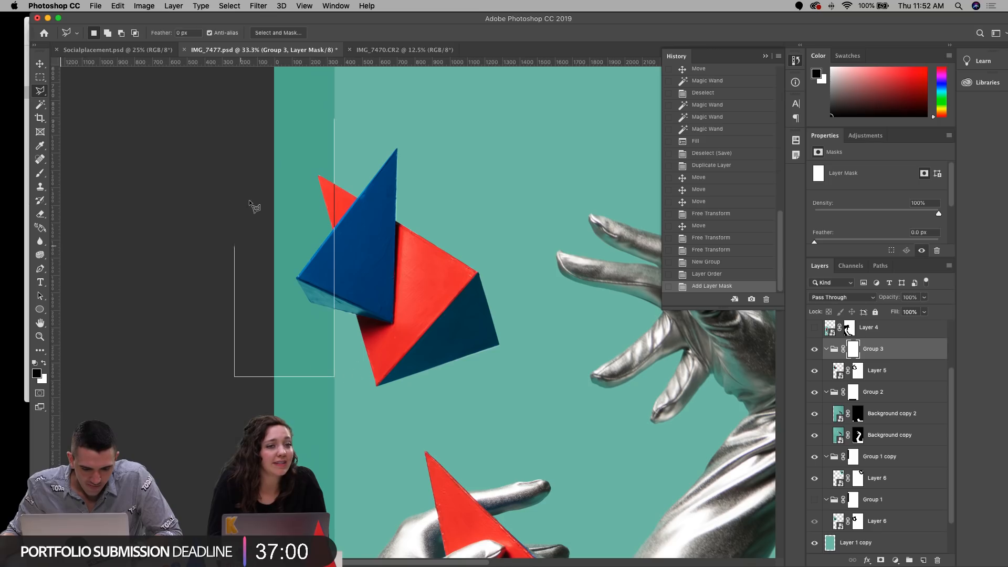
pyautogui.doubleClick(252, 206)
# Step: Subtract the blue pyramid from the selection, fill the rest with black on Group 3's mask, and deselect
pyautogui.press('alt')
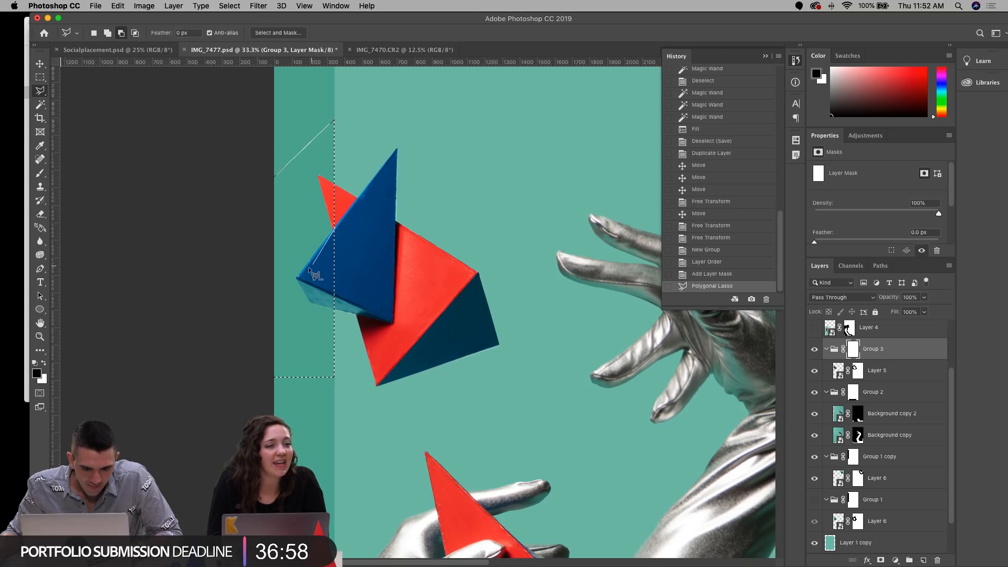
pyautogui.doubleClick(362, 321)
pyautogui.hotkey('alt', 'BackSpace')
pyautogui.press('super+d')
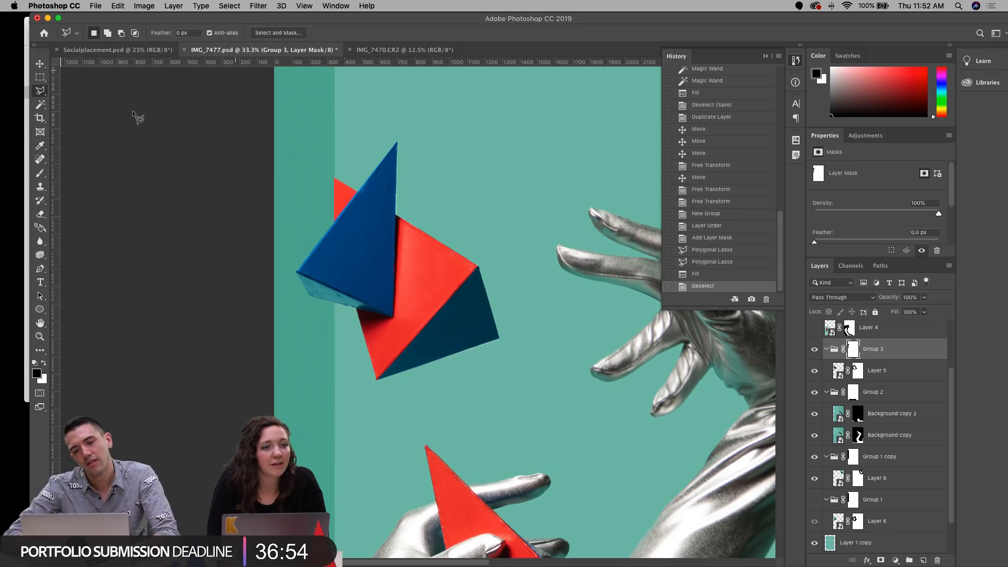
# Step: Nudge the pyramid pair on Layer 5 left by 50 px to an X position of 8 px
pyautogui.click(39, 336)
pyautogui.keyDown('alt'); pyautogui.click(555, 337); pyautogui.keyUp('alt')
pyautogui.keyDown('alt'); pyautogui.click(555, 337); pyautogui.keyUp('alt')
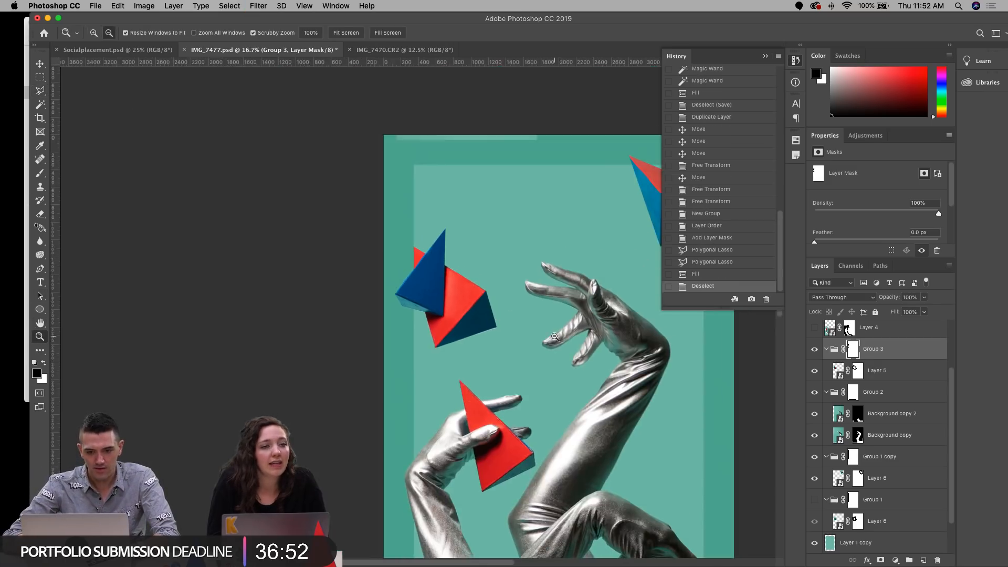
pyautogui.keyDown('alt'); pyautogui.click(555, 337); pyautogui.keyUp('alt')
pyautogui.click(40, 63)
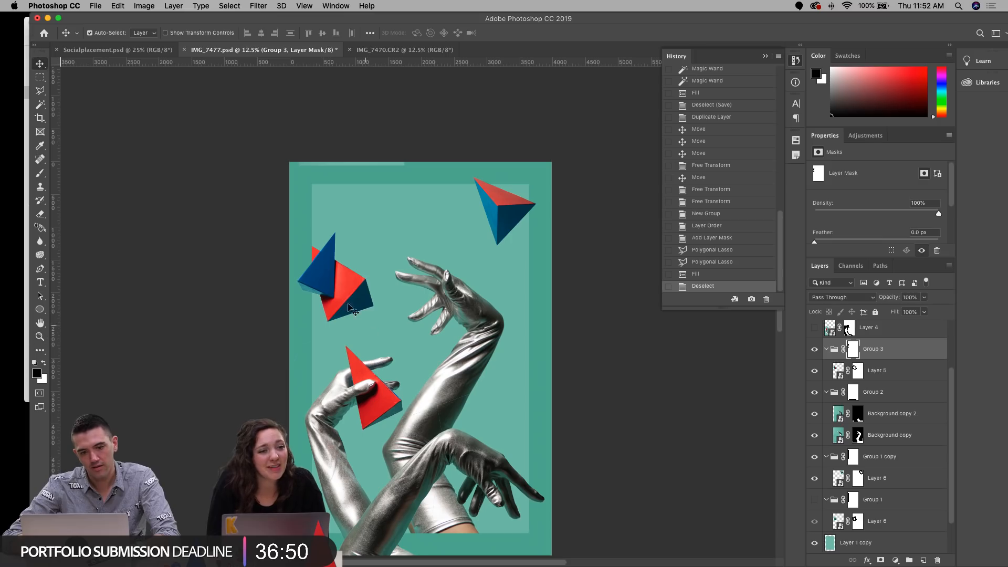
pyautogui.click(347, 298)
pyautogui.hotkey('shift', 'Left')
pyautogui.hotkey('shift', 'Left')
pyautogui.hotkey('shift', 'Left')
pyautogui.hotkey('shift', 'Left')
pyautogui.hotkey('shift', 'Left')
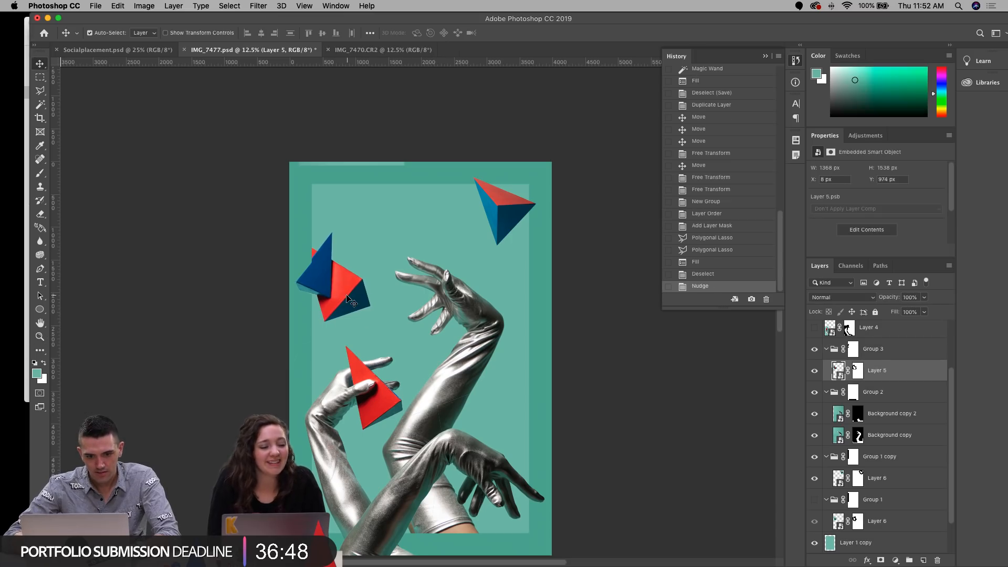
pyautogui.press('z')
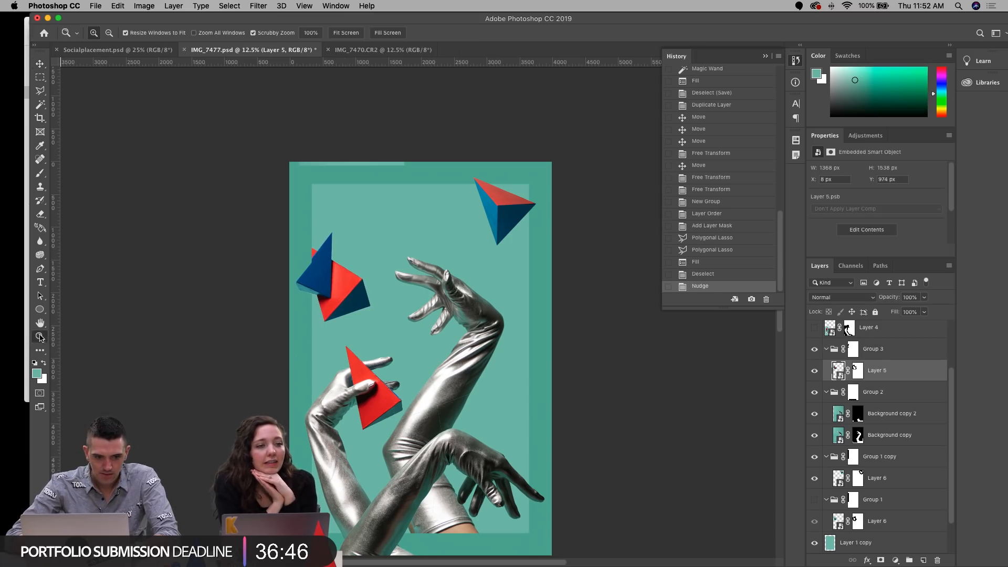
pyautogui.moveTo(258, 283); pyautogui.dragTo(556, 266)
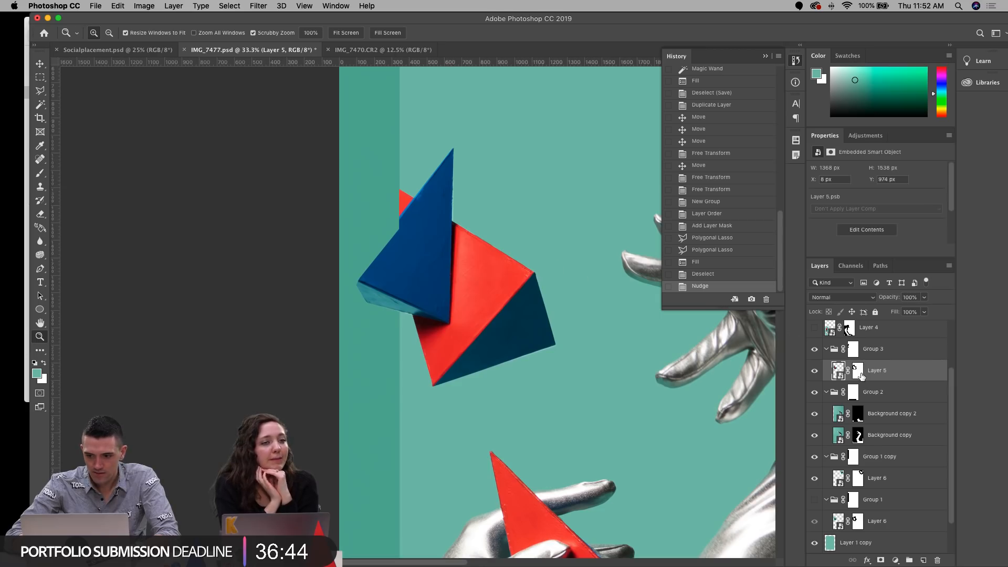
pyautogui.click(862, 373)
pyautogui.hotkey('ctrl', 't')
pyautogui.press('Return')
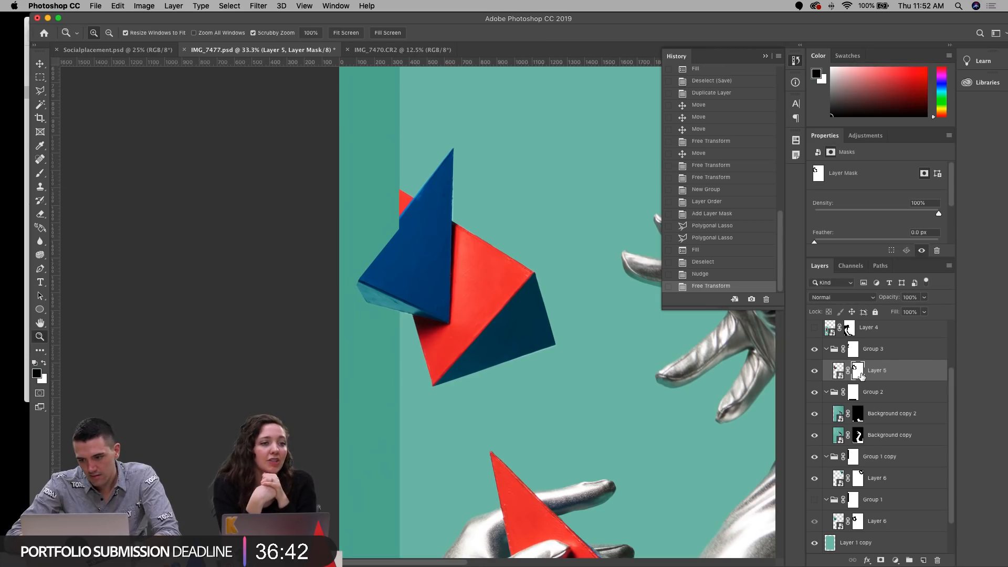
pyautogui.press('\\')
pyautogui.hotkey('ctrl', 'z')
pyautogui.press('\\')
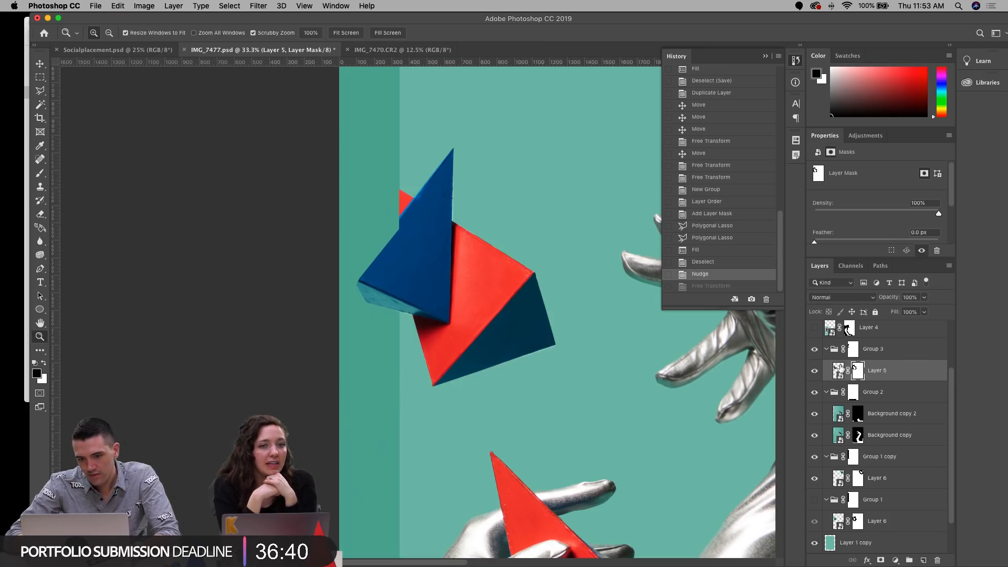
# Step: Shift Layer 5 together with its linked mask left to an X position of -2 px
pyautogui.hotkey('ctrl', 't')
pyautogui.press('Left')
pyautogui.press('Left')
pyautogui.press('Left')
pyautogui.press('Left')
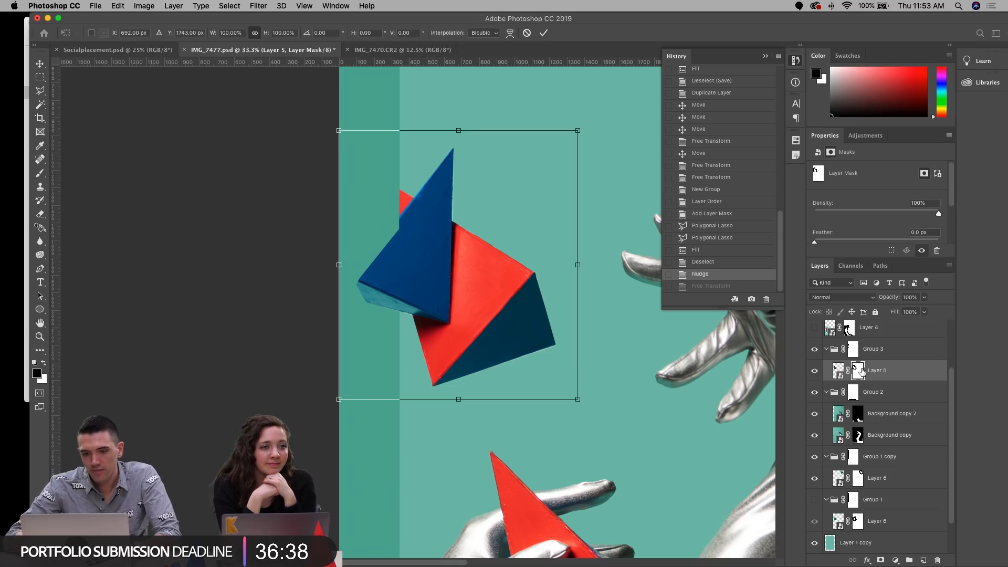
pyautogui.press('Return')
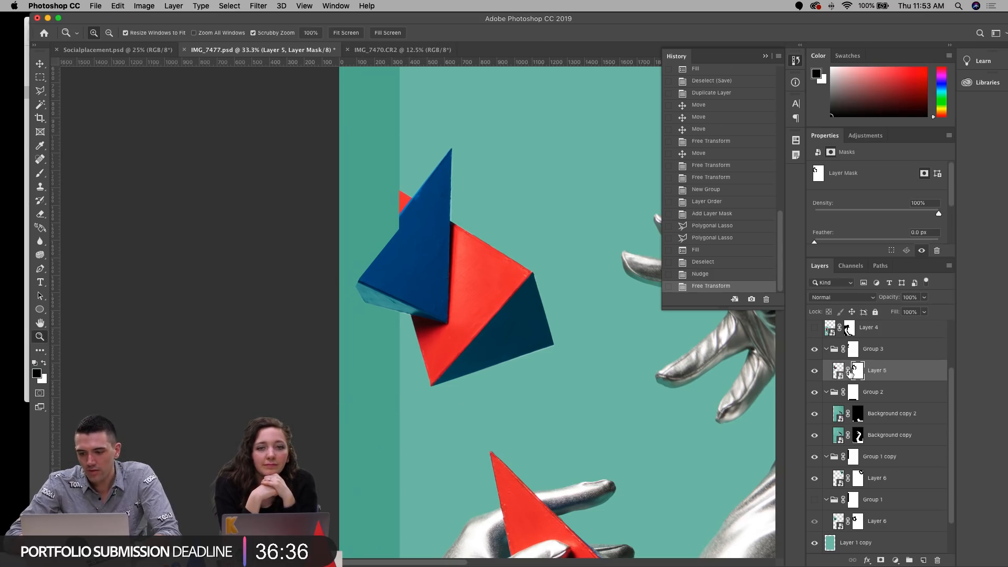
# Step: Try shifting Layer 5's unlinked mask slightly left, move it back, and relink it to the layer
pyautogui.click(848, 371)
pyautogui.hotkey('ctrl', 't')
pyautogui.press('Left')
pyautogui.press('Left')
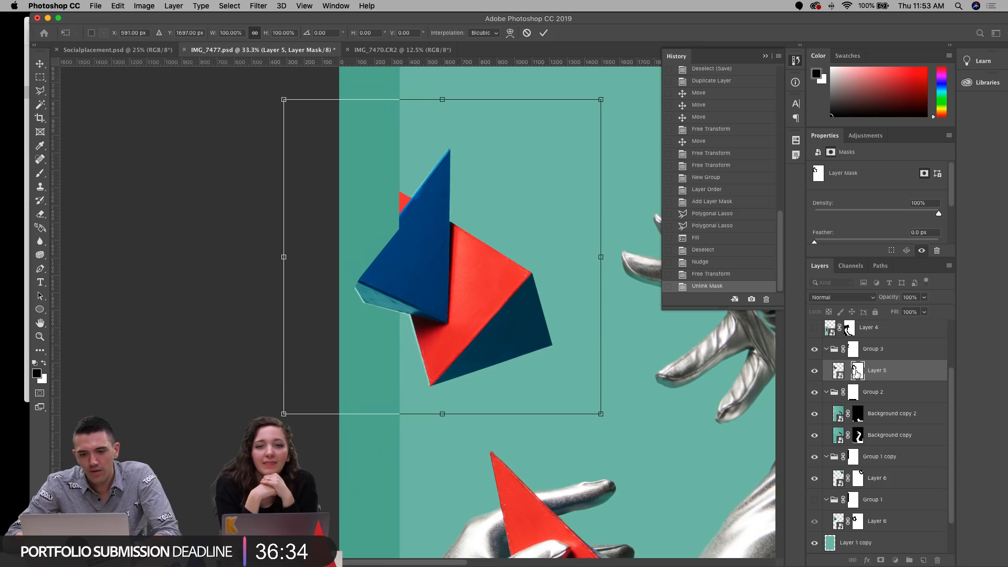
pyautogui.press('Right')
pyautogui.press('Right')
pyautogui.press('Return')
pyautogui.click(848, 371)
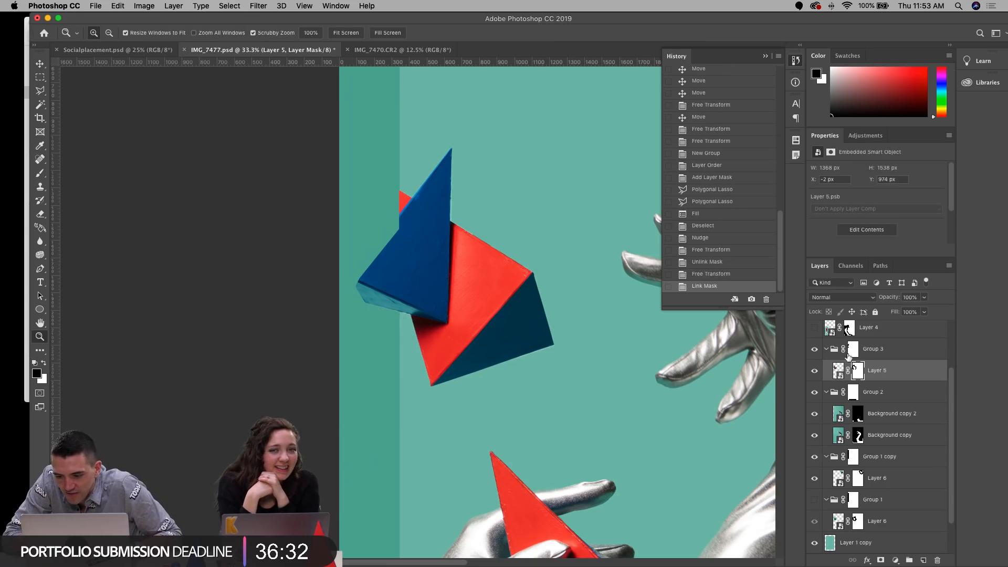
# Step: Unlink Group 3's mask from the group and shift the mask left to an X position of 111.5 px
pyautogui.click(844, 349)
pyautogui.hotkey('ctrl', 't')
pyautogui.hotkey('shift', 'Left')
pyautogui.hotkey('shift', 'Left')
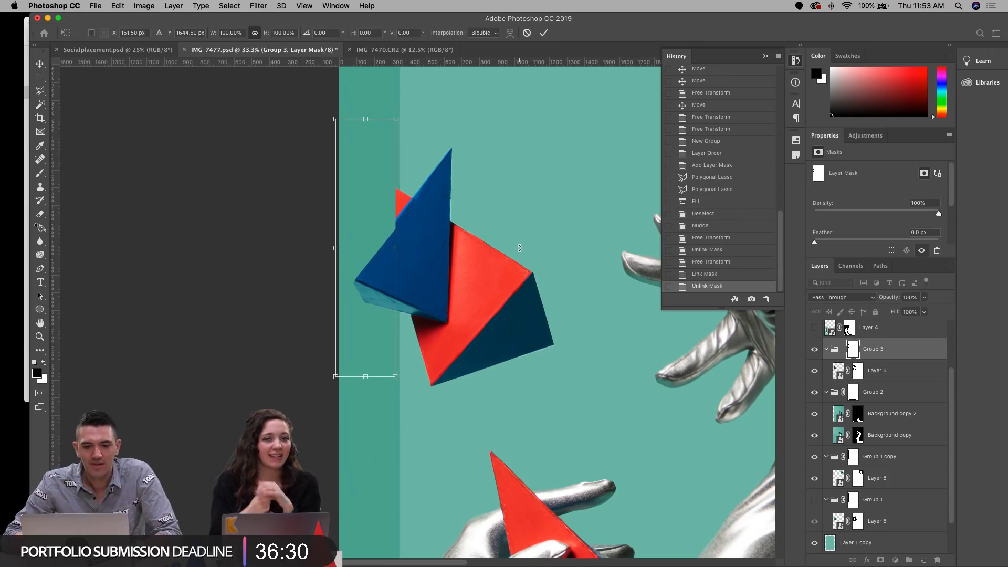
pyautogui.hotkey('shift', 'Left')
pyautogui.hotkey('shift', 'Left')
pyautogui.hotkey('shift', 'Left')
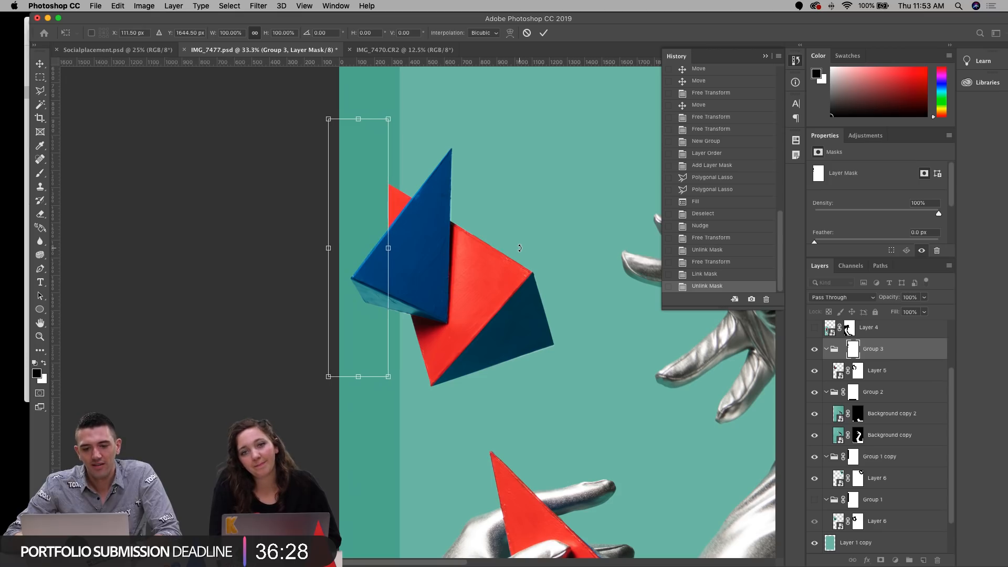
pyautogui.press('Return')
pyautogui.press('z')
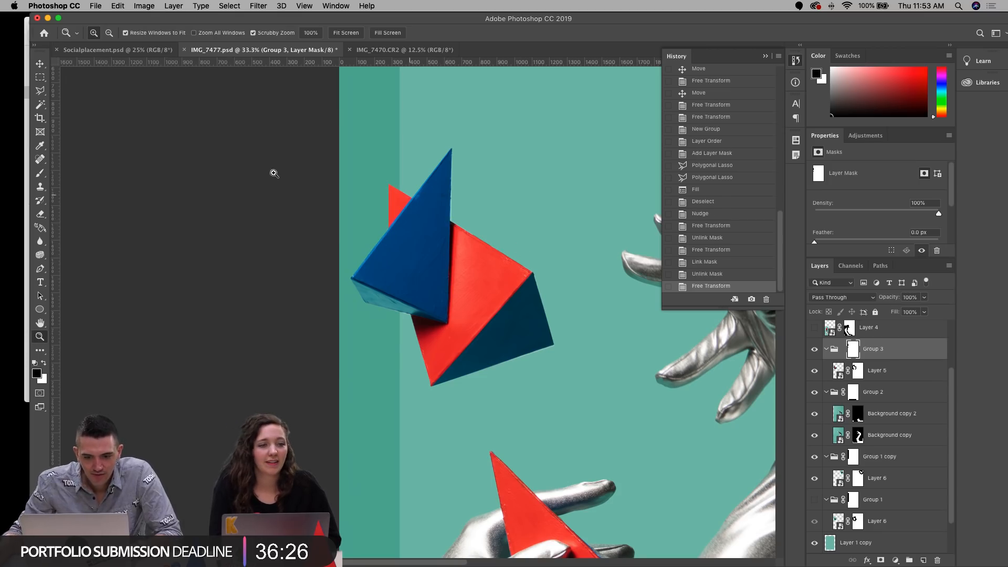
# Step: Select the red sliver overlapping the left frame strip, fill it with black on Group 3's mask, and deselect
pyautogui.click(42, 89)
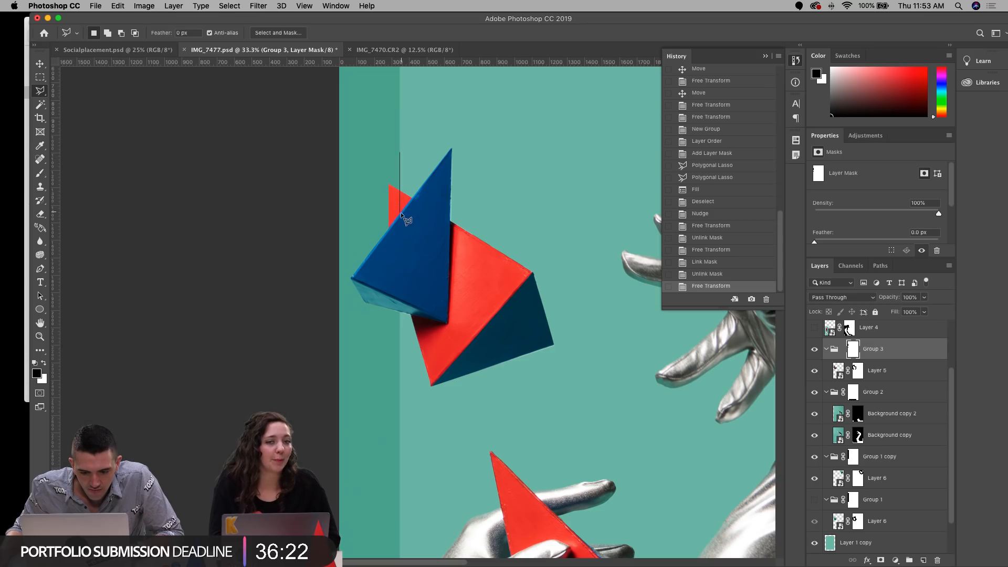
pyautogui.click(348, 279)
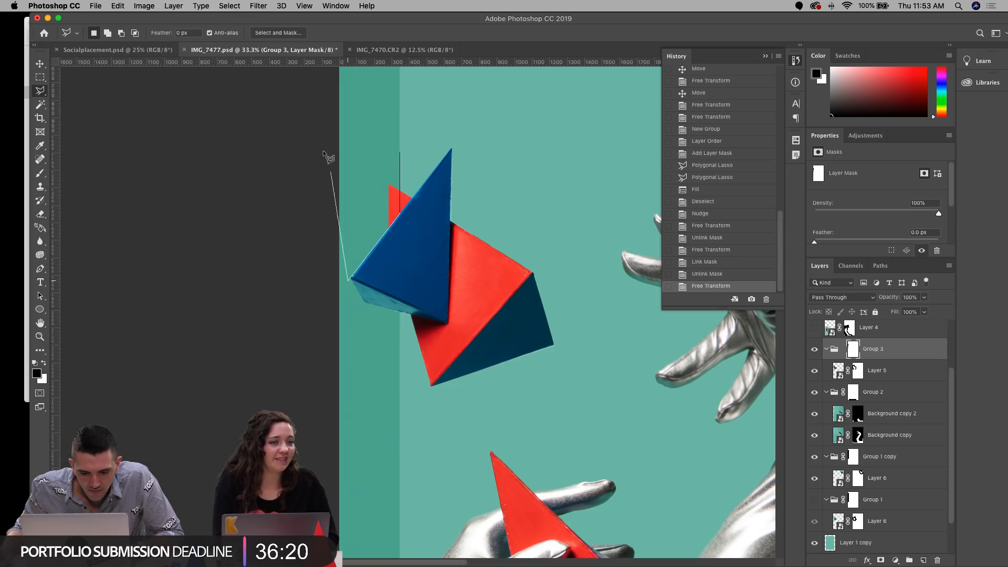
pyautogui.click(324, 138)
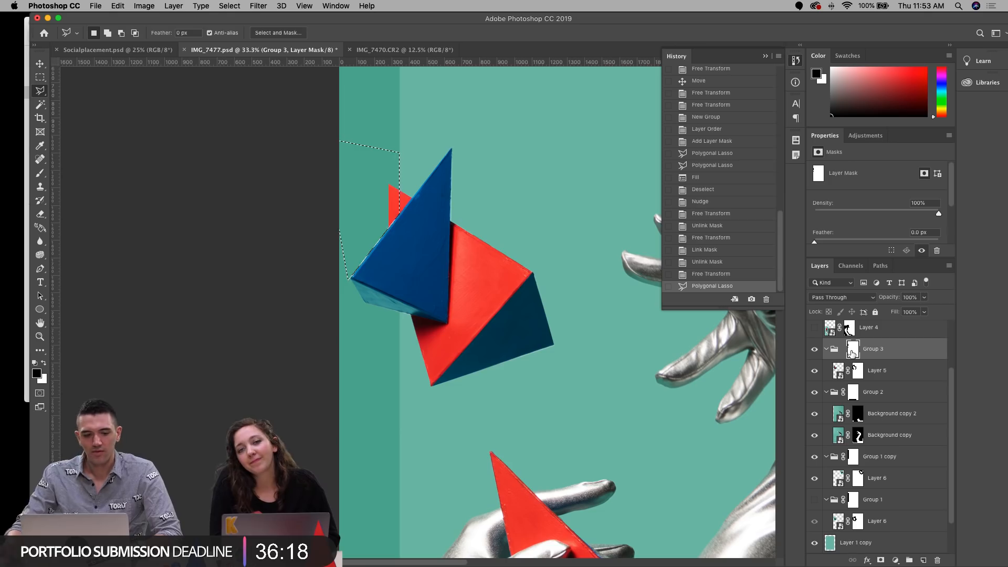
pyautogui.hotkey('alt', 'BackSpace')
pyautogui.press('super+d')
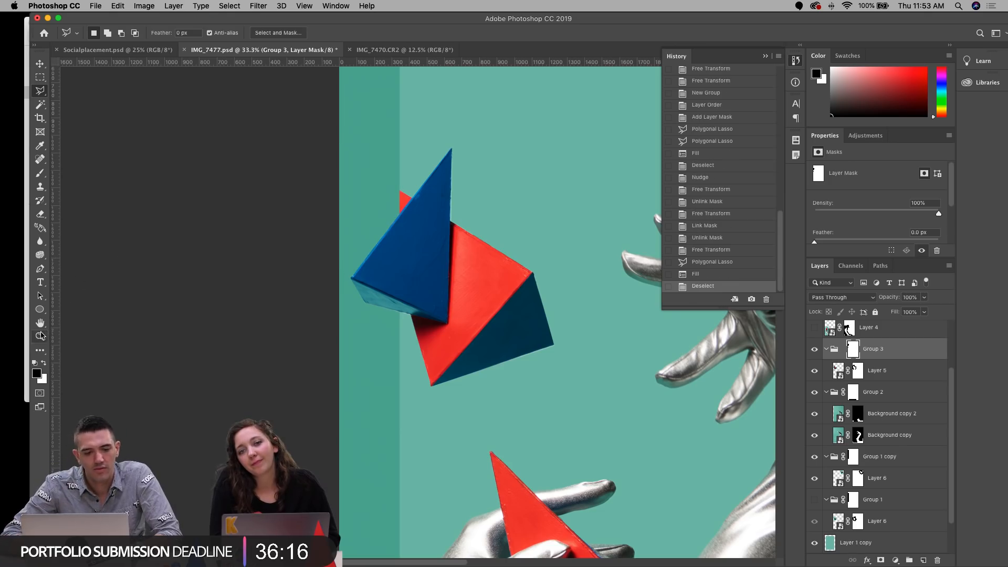
# Step: Shift Group 3's mask slightly left and save the document
pyautogui.click(41, 336)
pyautogui.keyDown('alt'); pyautogui.click(449, 288); pyautogui.keyUp('alt')
pyautogui.keyDown('alt'); pyautogui.click(449, 288); pyautogui.keyUp('alt')
pyautogui.keyDown('alt'); pyautogui.click(449, 288); pyautogui.keyUp('alt')
pyautogui.hscroll(2, 450, 289)
pyautogui.scroll(-2, 450, 289)
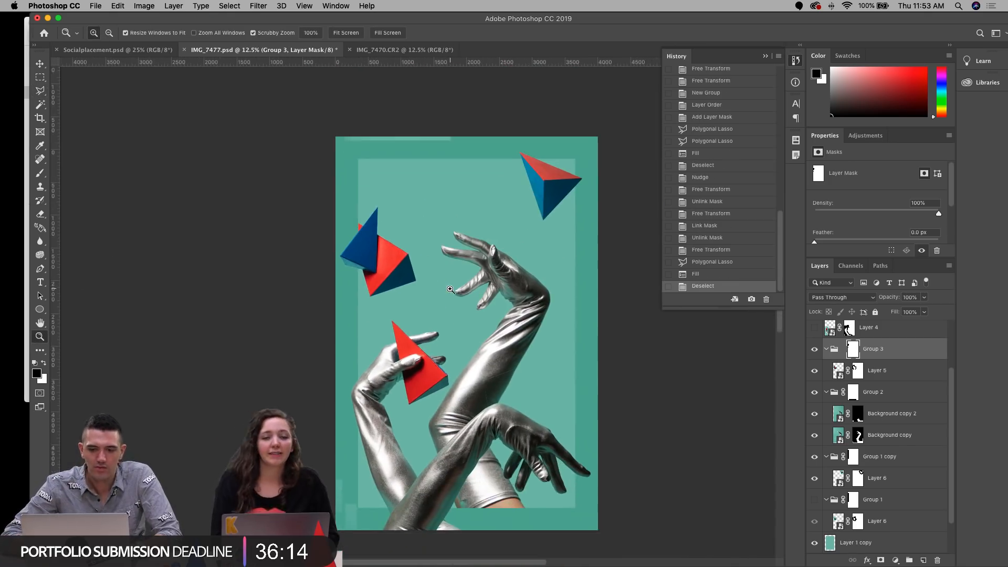
pyautogui.hscroll(1, 450, 288)
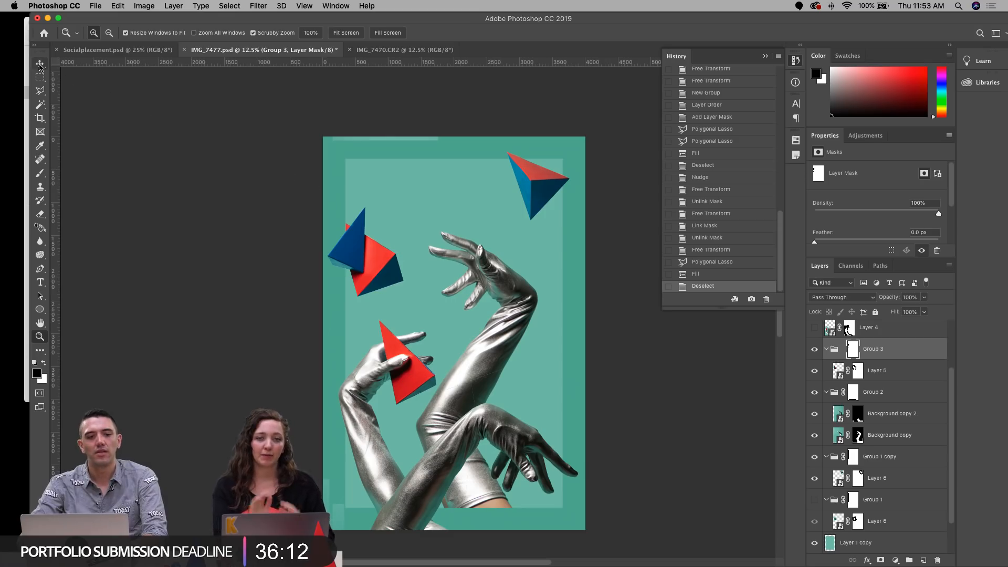
pyautogui.press('v')
pyautogui.scroll(-3, 509, 329)
pyautogui.hscroll(1, 510, 328)
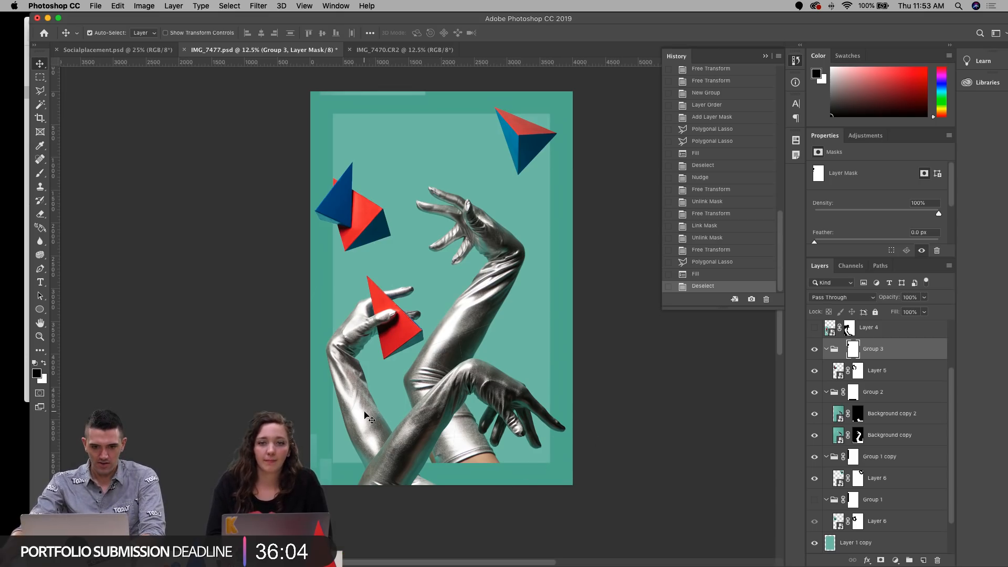
pyautogui.moveTo(369, 419); pyautogui.dragTo(370, 415)
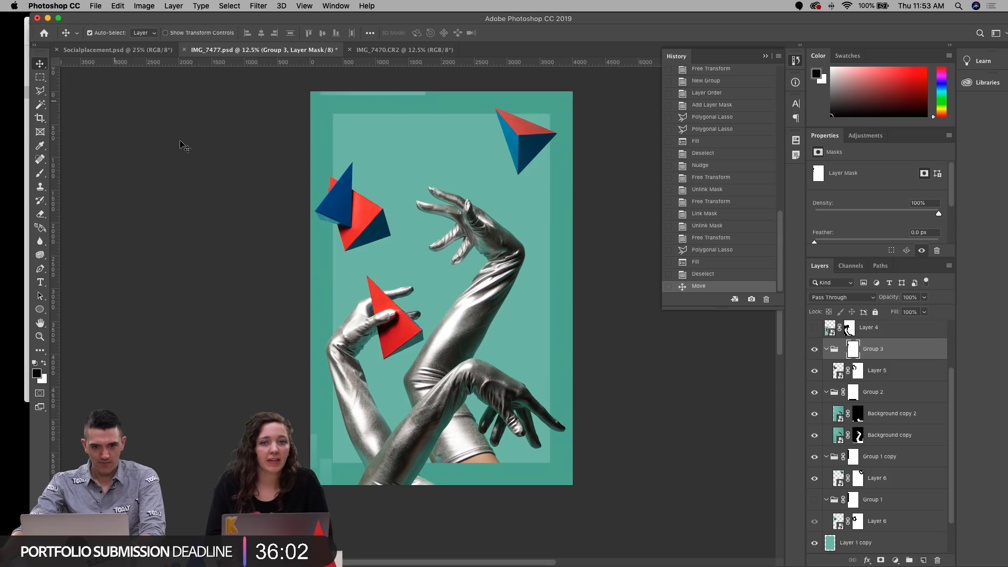
pyautogui.press('super+s')
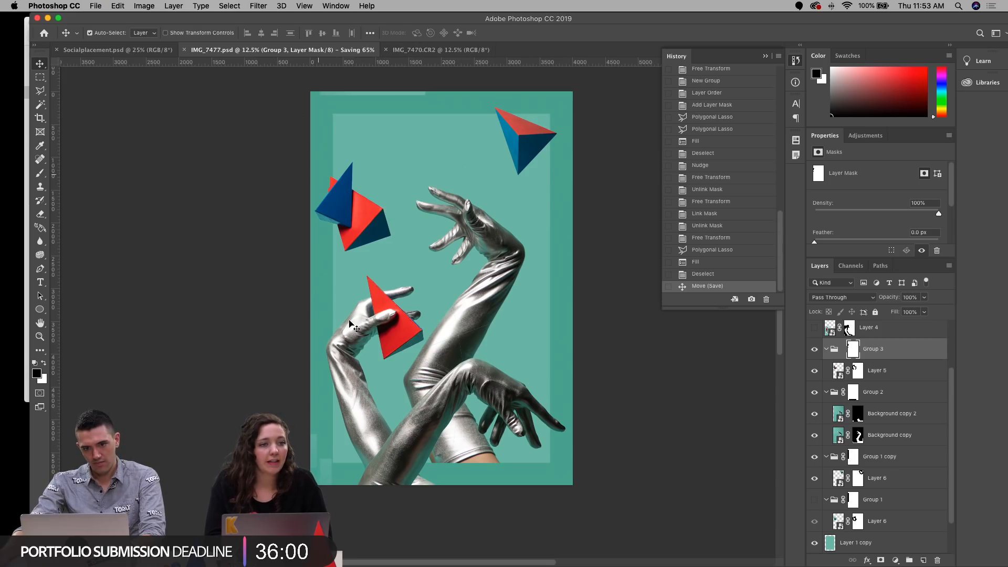
# Step: Switch to Adobe Bridge, browse the Gloves folder for pyramid photos, and preview IMG_7285.CR2 at full screen
pyautogui.moveTo(396, 565)
pyautogui.click(598, 557)
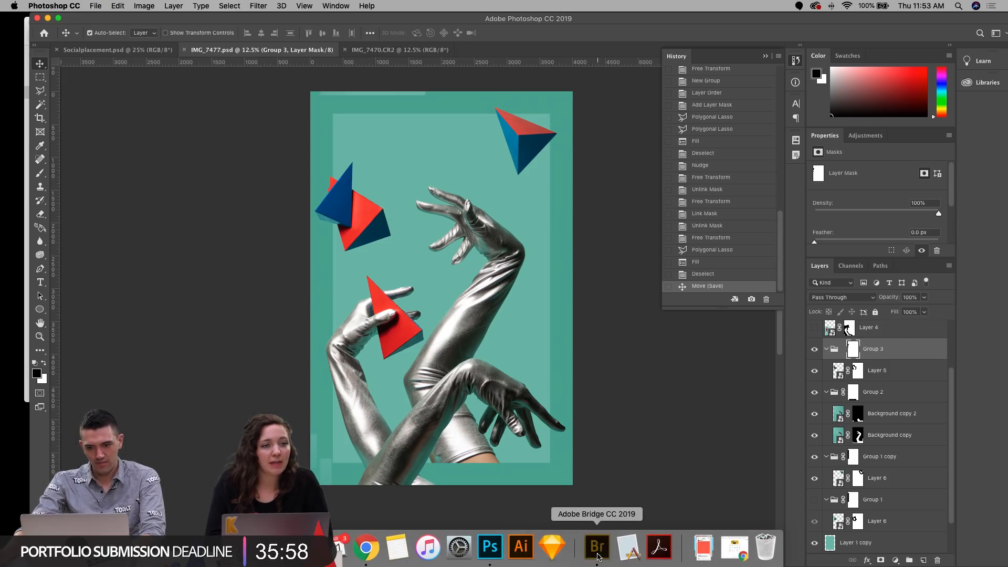
pyautogui.moveTo(700, 444); pyautogui.dragTo(701, 168)
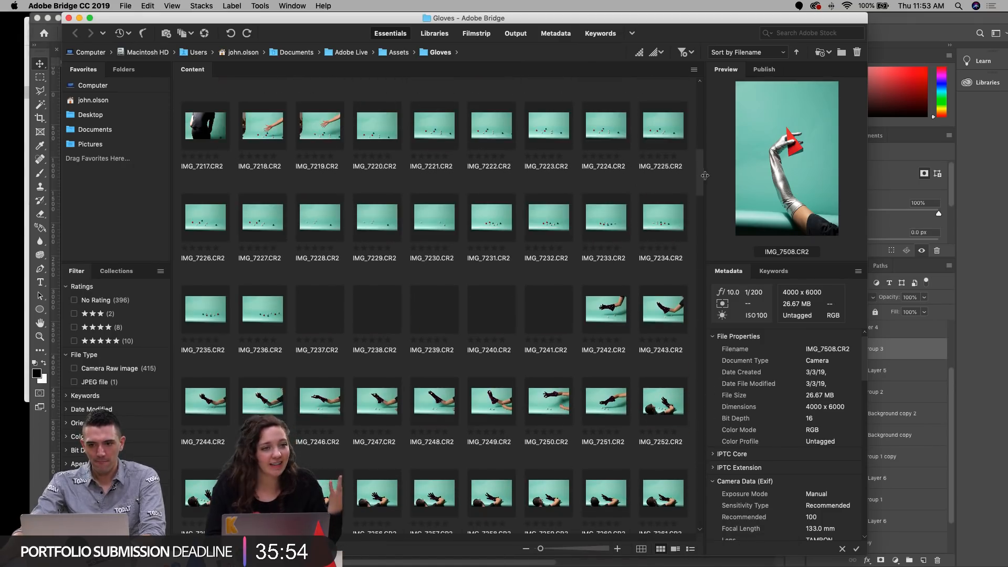
pyautogui.scroll(10, 672, 157)
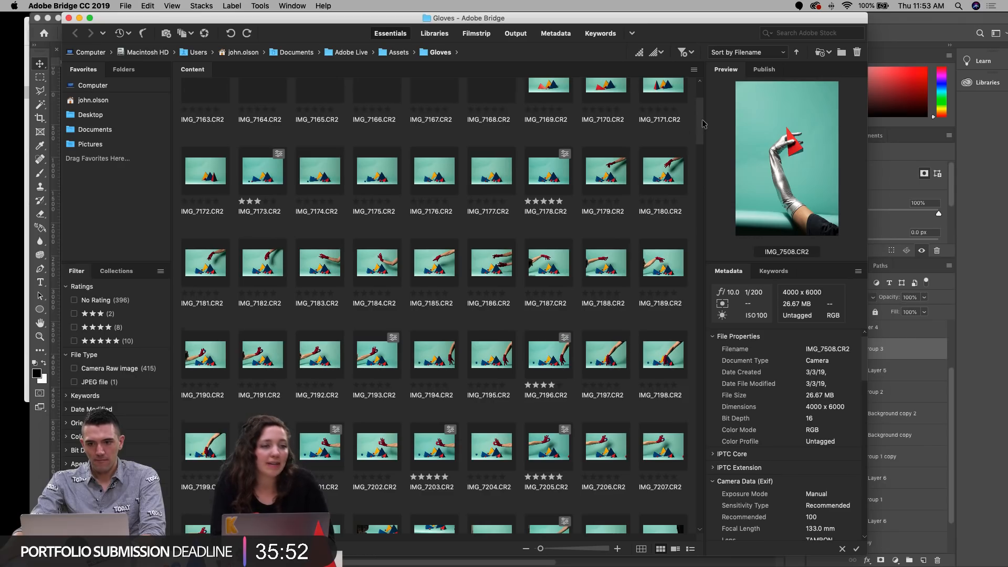
pyautogui.moveTo(704, 124); pyautogui.dragTo(692, 224)
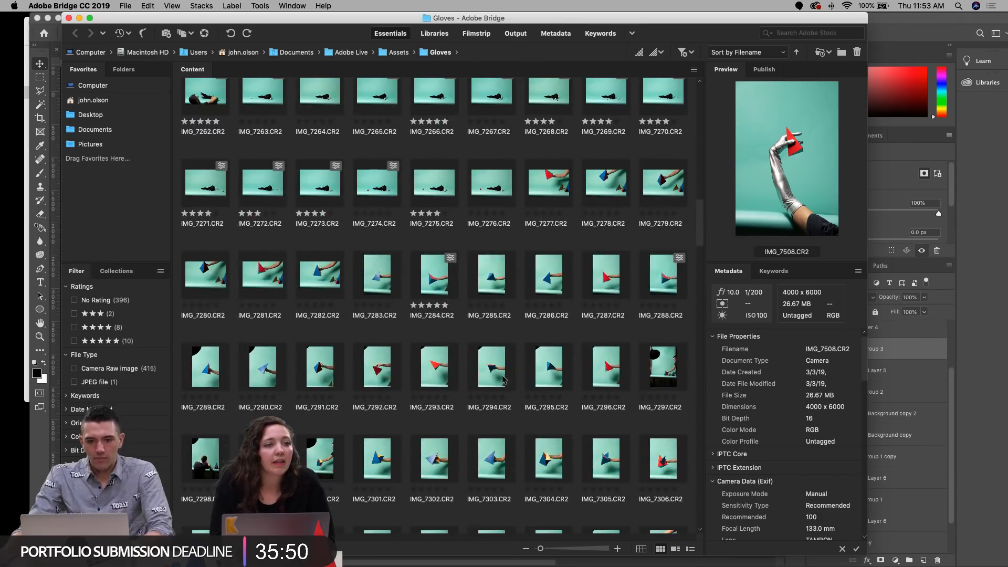
pyautogui.click(503, 379)
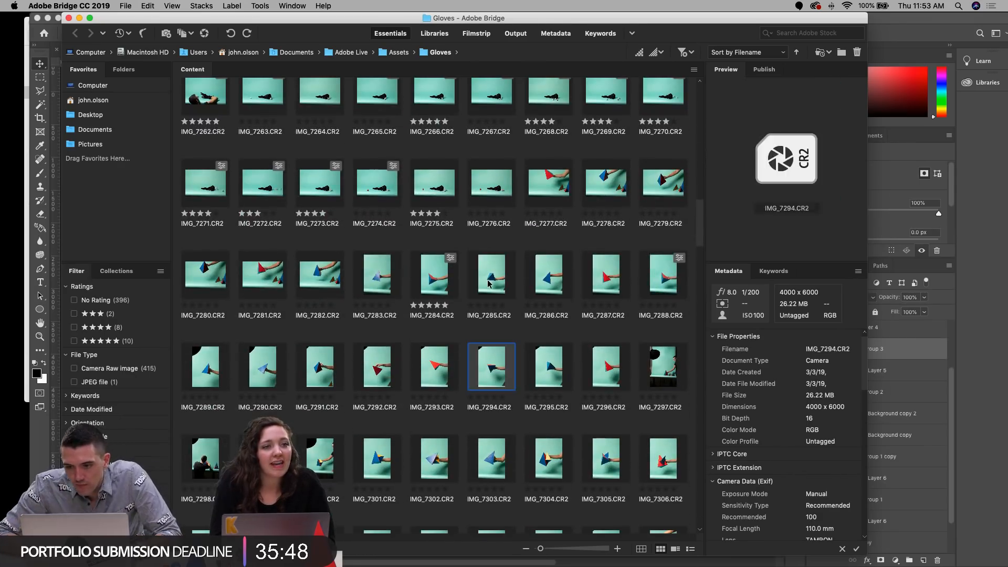
pyautogui.click(488, 283)
pyautogui.press('space')
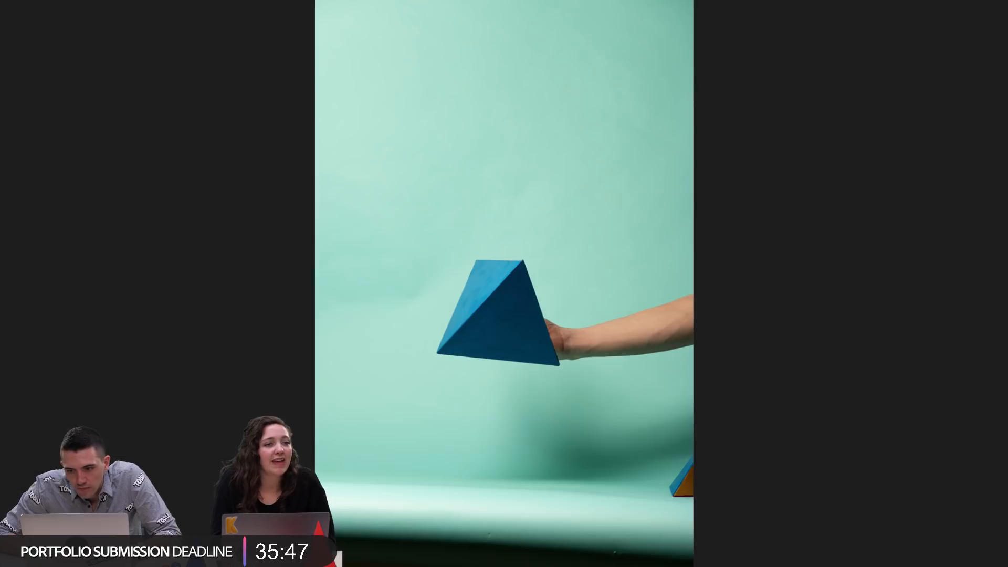
pyautogui.press('space')
# Step: Open IMG_7285.CR2 in Camera Raw and set its white balance to Daylight
pyautogui.doubleClick(495, 278)
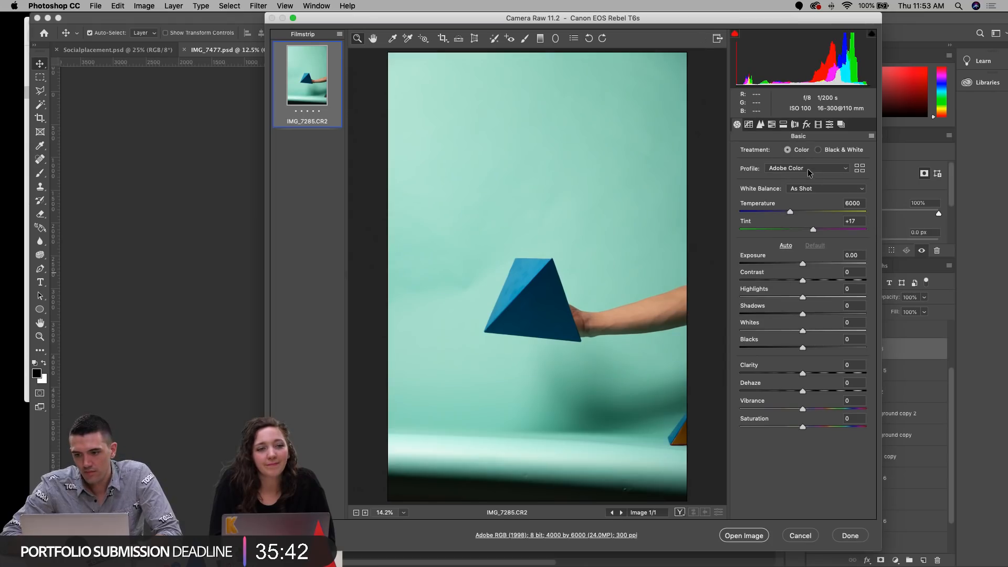
pyautogui.click(795, 190)
pyautogui.click(803, 207)
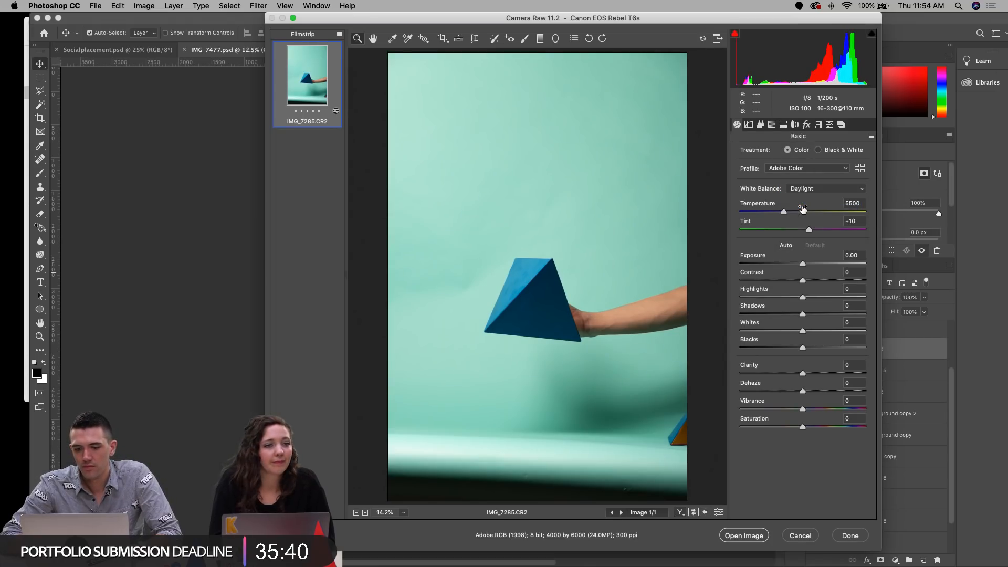
# Step: Copy a rough Polygonal Lasso selection of the blue pyramid from the opened IMG_7285.CR2, then close that photo without saving
pyautogui.press('Return')
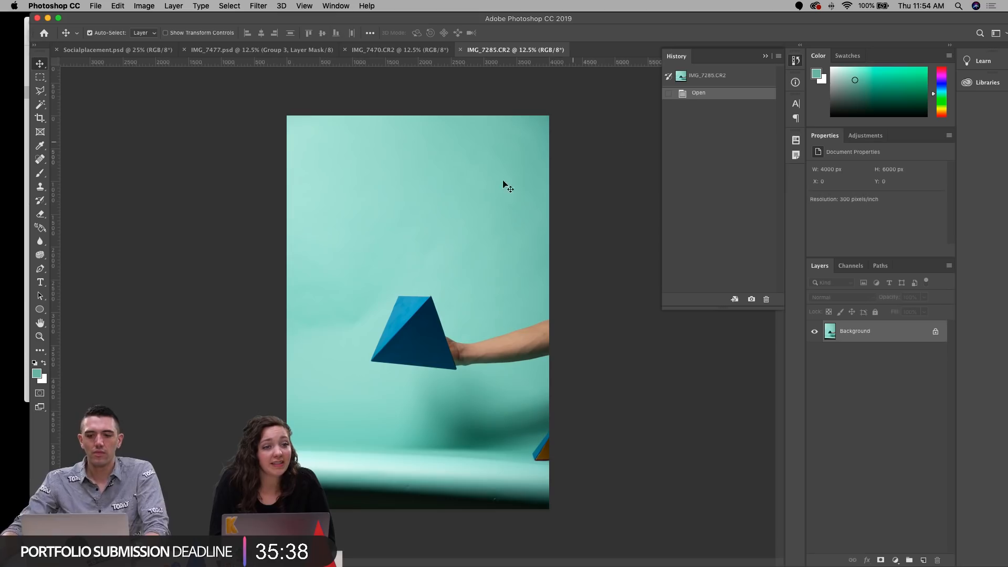
pyautogui.click(34, 90)
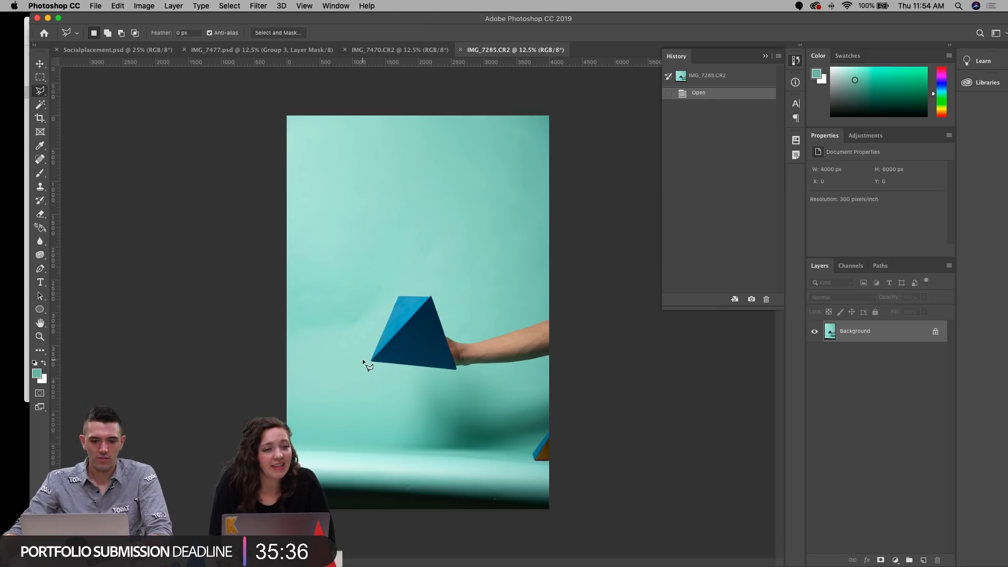
pyautogui.moveTo(433, 290)
pyautogui.mouseDown()
pyautogui.moveTo(458, 328)
pyautogui.moveTo(470, 386)
pyautogui.moveTo(358, 376)
pyautogui.mouseUp()
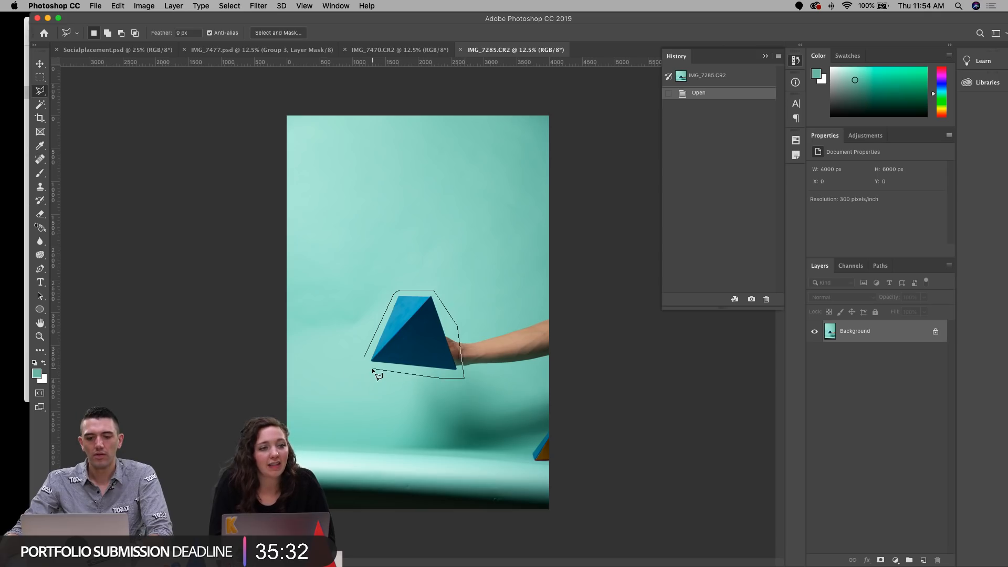
pyautogui.doubleClick(374, 372)
pyautogui.press('super+d')
pyautogui.press('super+w')
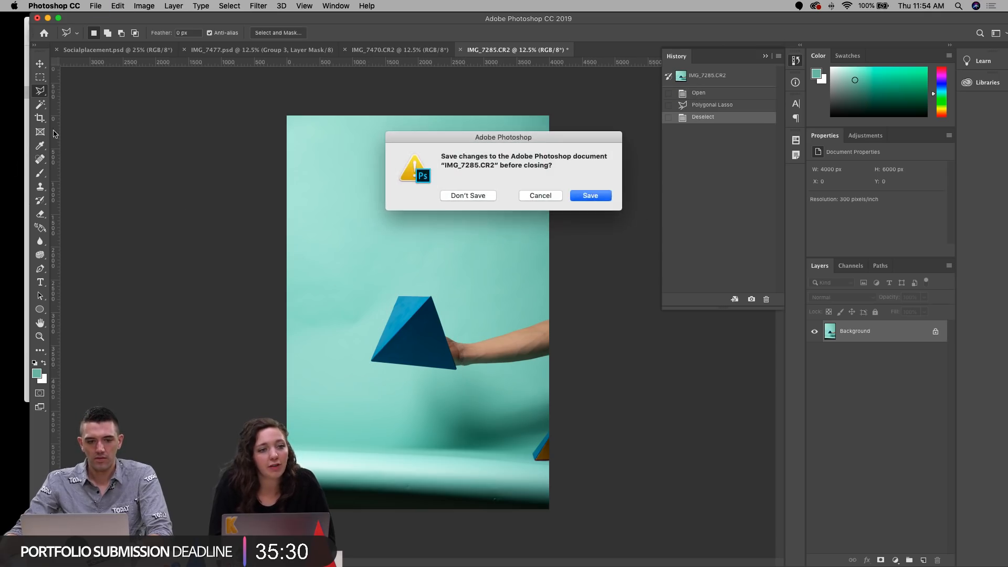
pyautogui.click(487, 202)
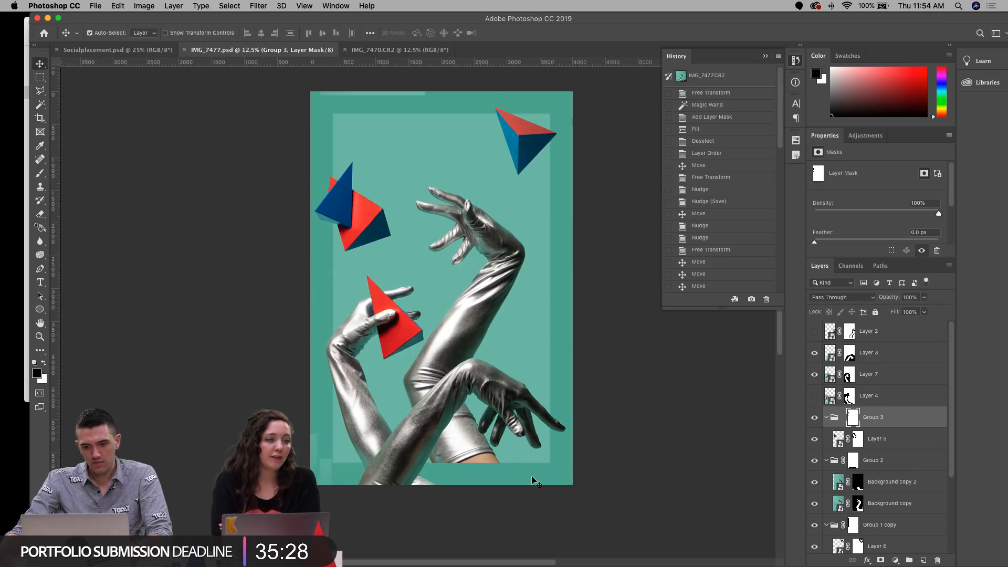
# Step: Paste the pyramid into IMG_7477.psd, place its layer above Group 3, and move it below the lower-right gloved hand
pyautogui.press('super+v')
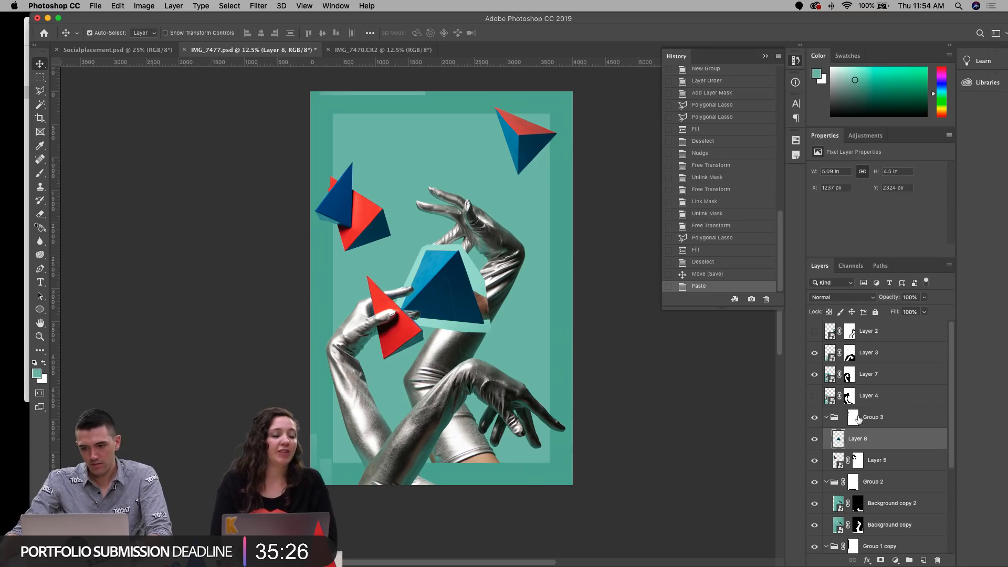
pyautogui.moveTo(891, 442); pyautogui.dragTo(887, 408)
pyautogui.press('super+y')
pyautogui.press('super+t')
pyautogui.moveTo(451, 270); pyautogui.dragTo(531, 466)
pyautogui.press('Return')
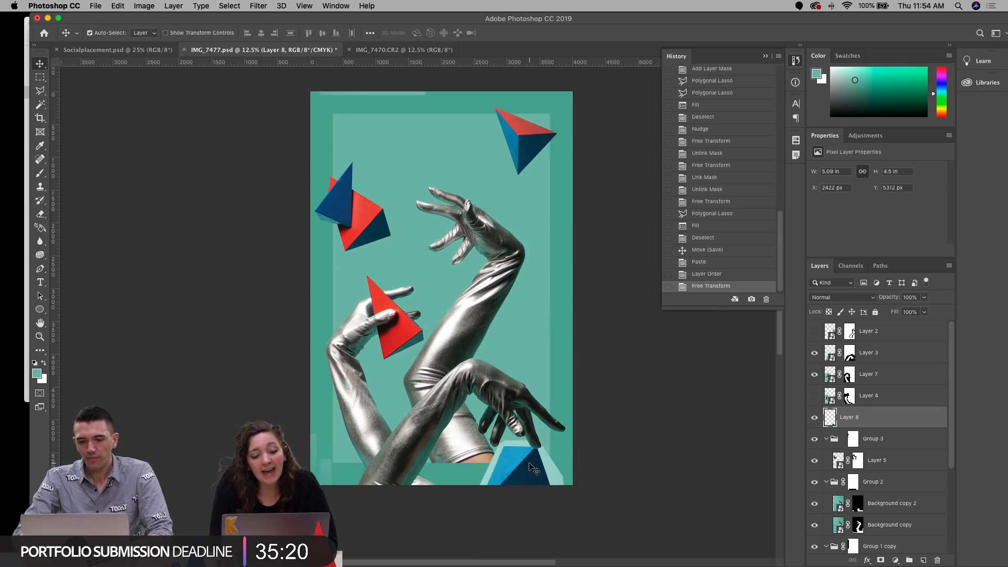
# Step: Convert the pasted pyramid layer to a smart object and enlarge it to about 156% in the poster's lower-right corner
pyautogui.rightClick(876, 417)
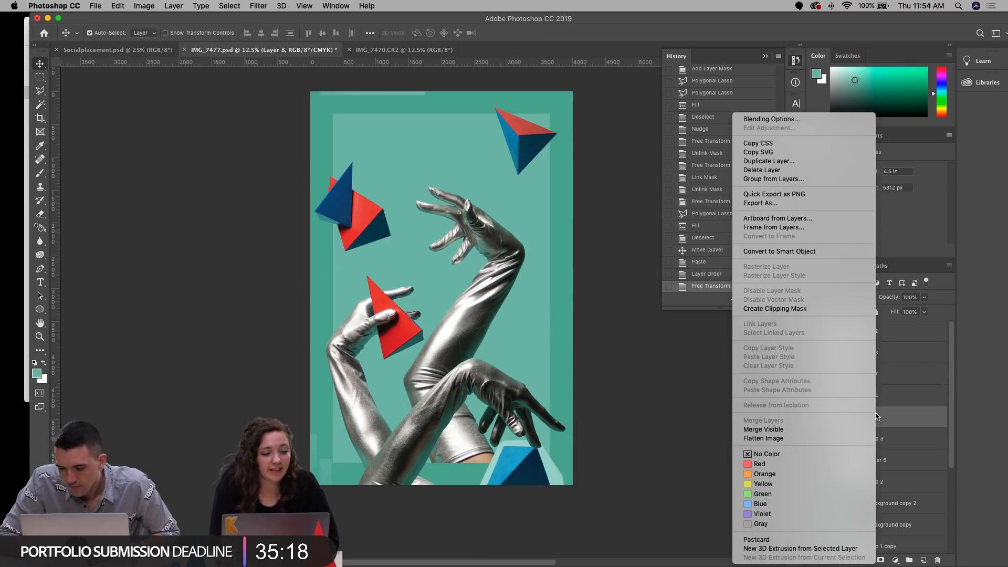
pyautogui.click(834, 252)
pyautogui.press('super+t')
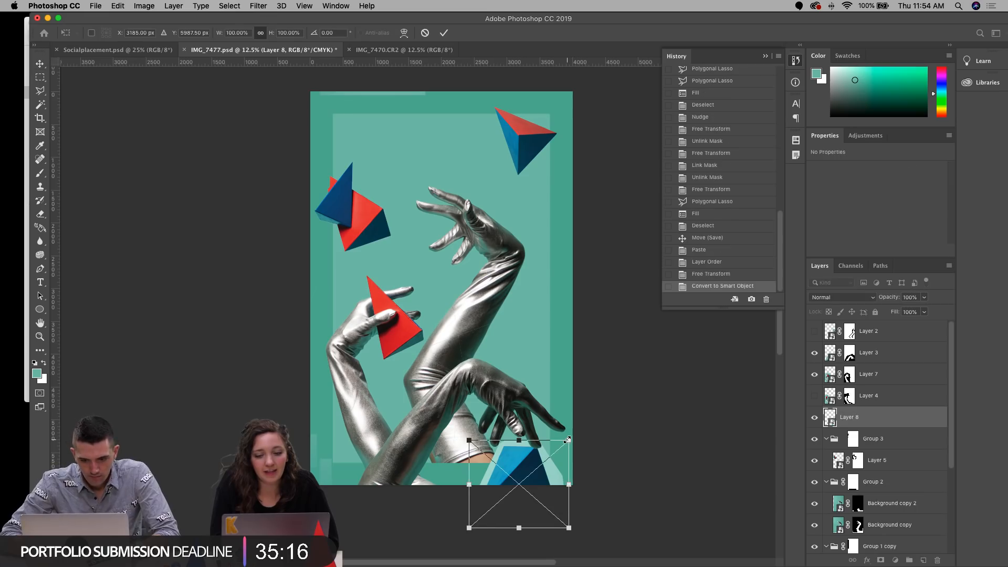
pyautogui.moveTo(567, 439); pyautogui.dragTo(607, 427)
pyautogui.press('Return')
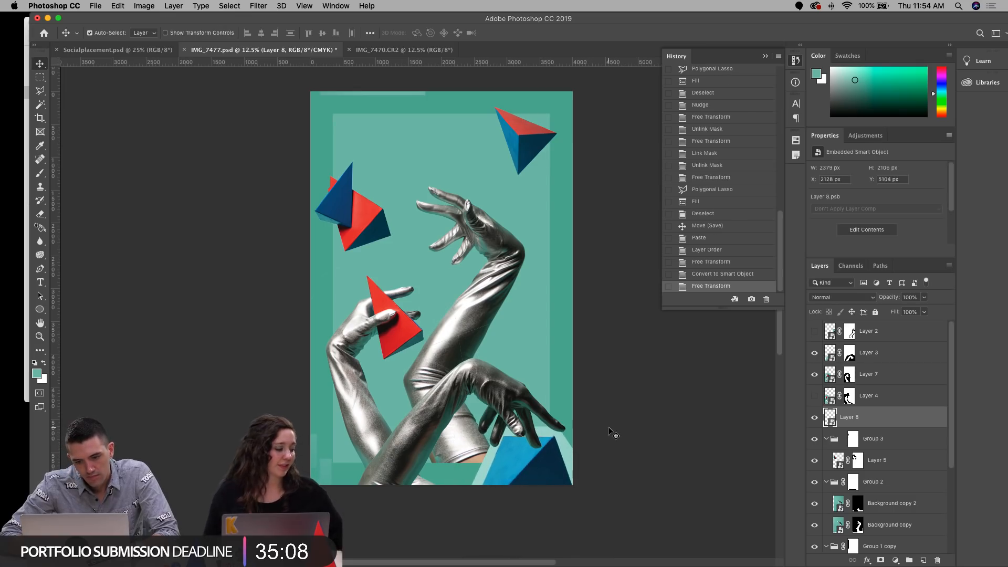
pyautogui.hotkey('ctrl', 't')
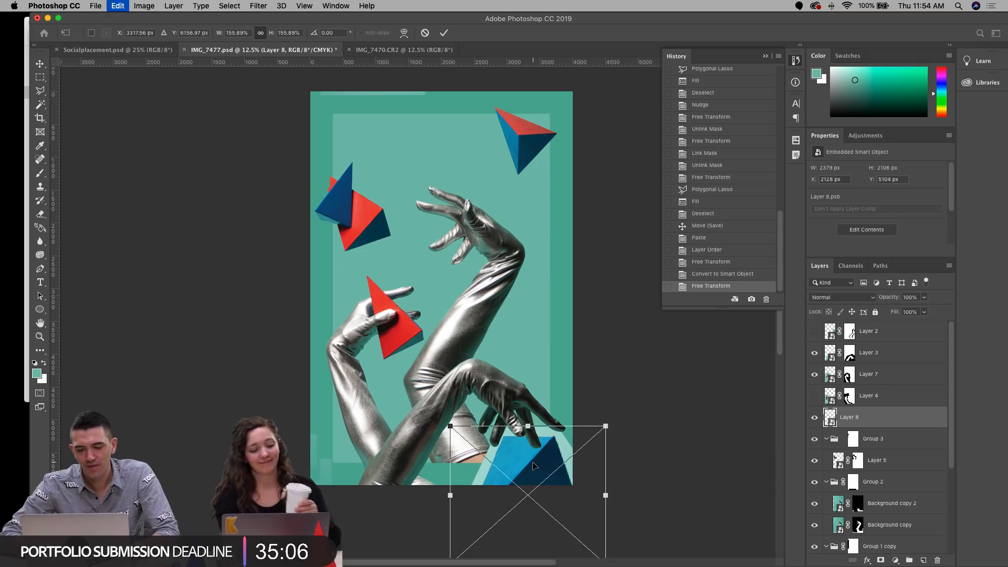
pyautogui.moveTo(536, 465)
pyautogui.mouseDown()
pyautogui.moveTo(517, 471)
pyautogui.moveTo(543, 469)
pyautogui.mouseUp()
pyautogui.press('Return')
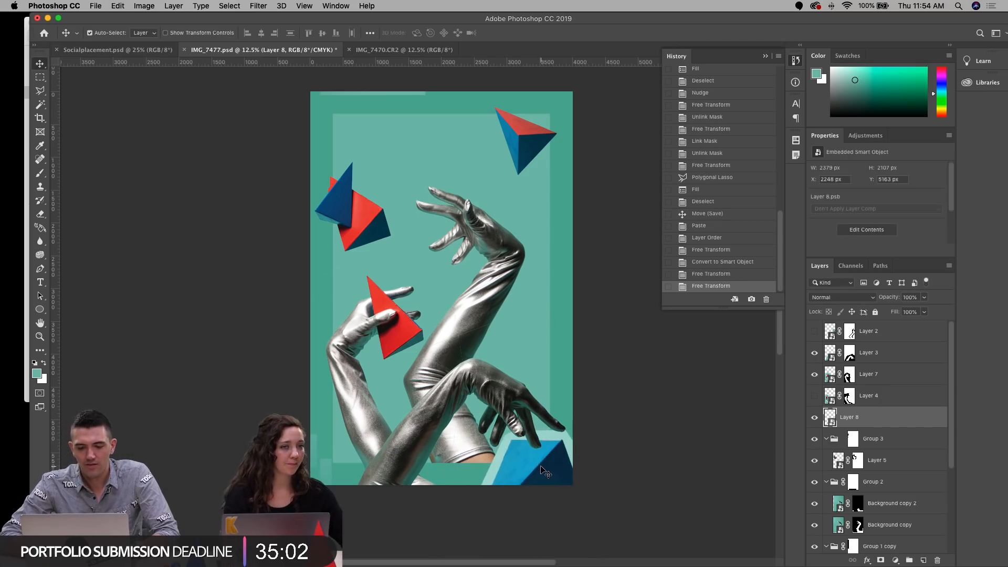
# Step: Select the light backdrop around the large blue pyramid with the Polygonal Lasso, following the pyramid's outer edges
pyautogui.click(35, 339)
pyautogui.click(516, 424)
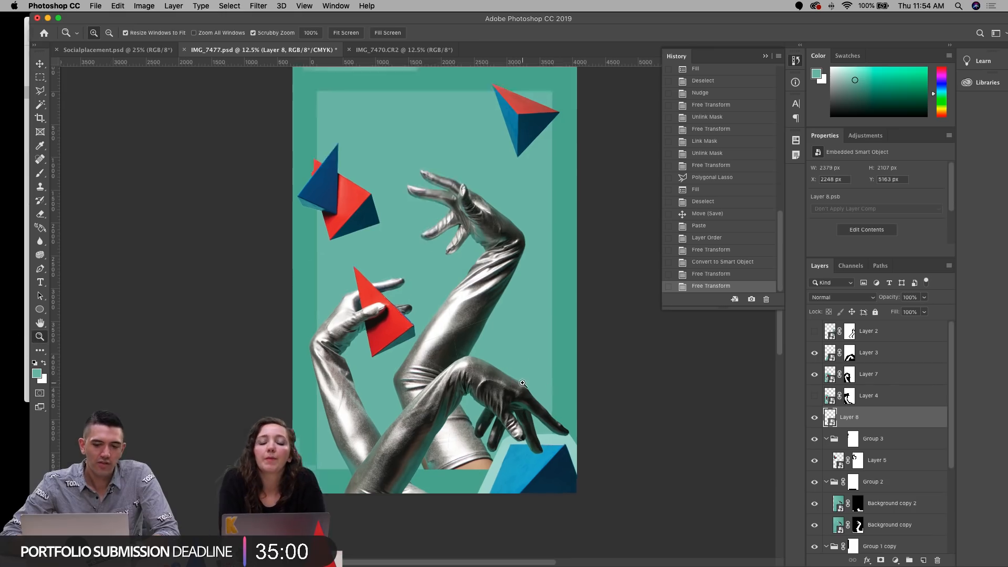
pyautogui.click(516, 424)
pyautogui.click(541, 431)
pyautogui.click(540, 431)
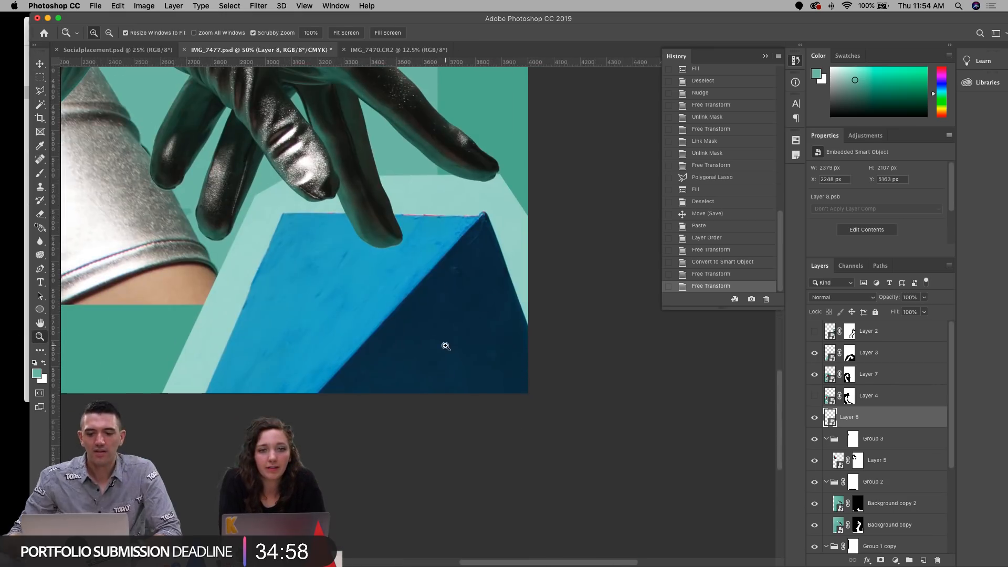
pyautogui.click(43, 96)
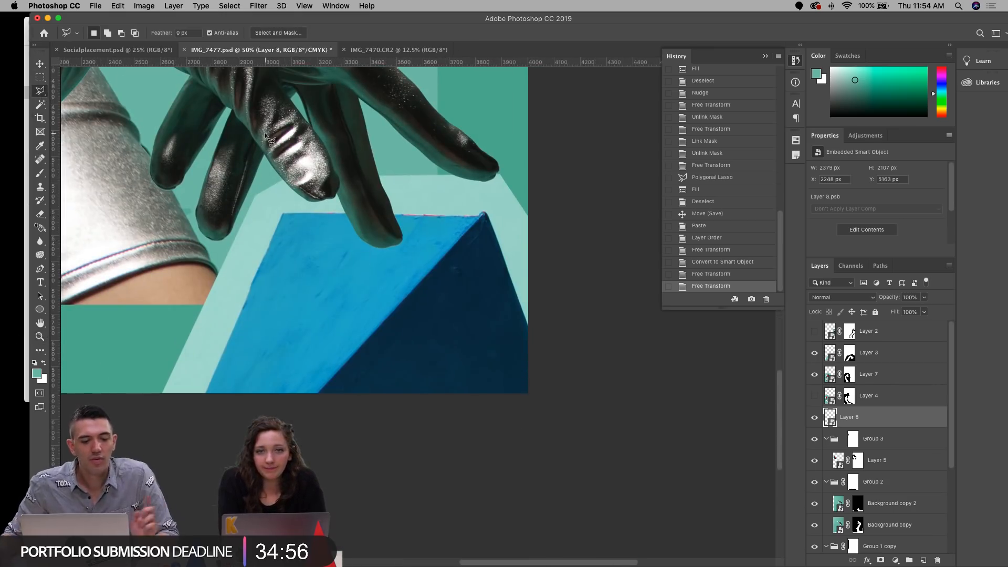
pyautogui.click(235, 126)
pyautogui.click(137, 246)
pyautogui.click(82, 392)
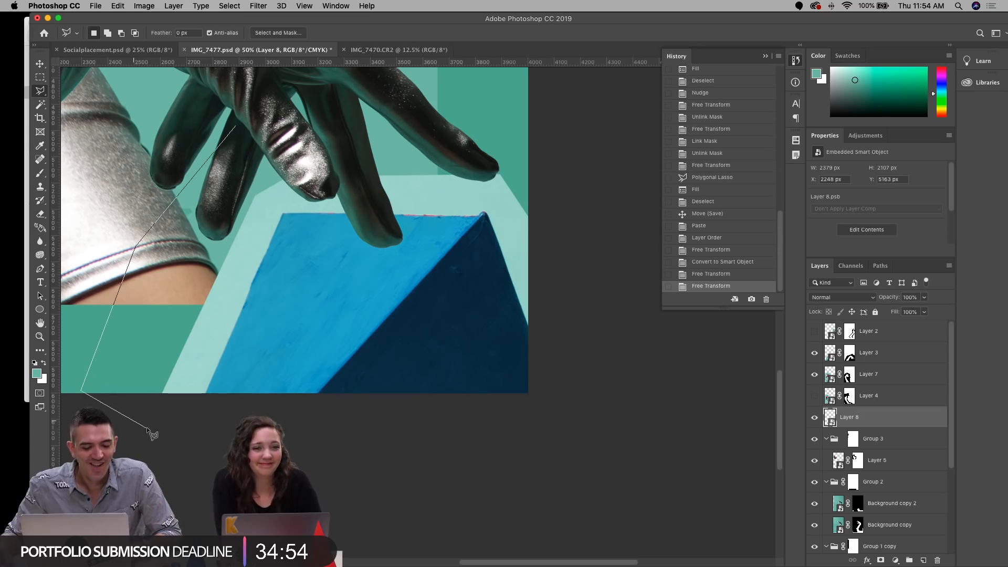
pyautogui.click(148, 428)
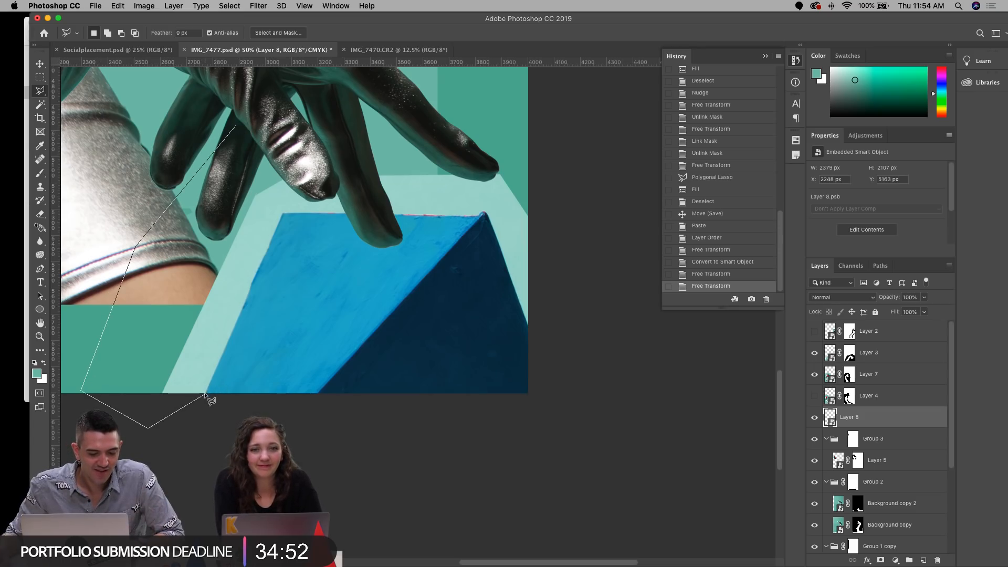
pyautogui.click(206, 393)
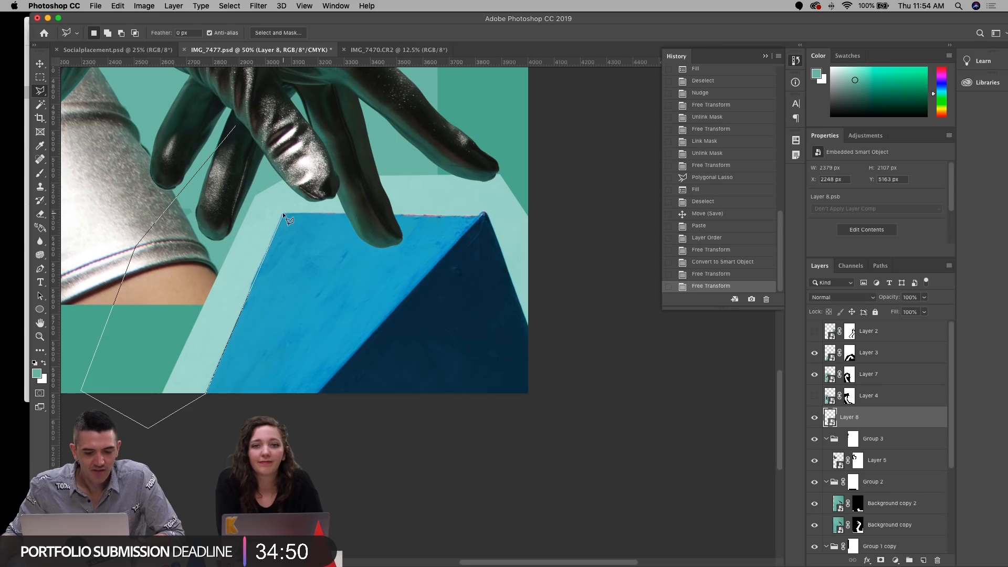
pyautogui.click(283, 213)
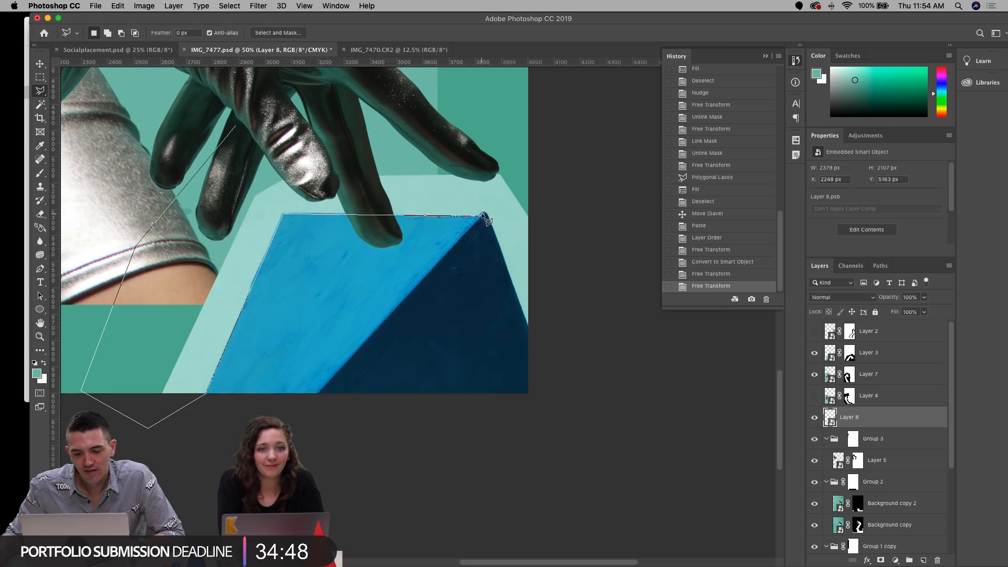
pyautogui.click(483, 214)
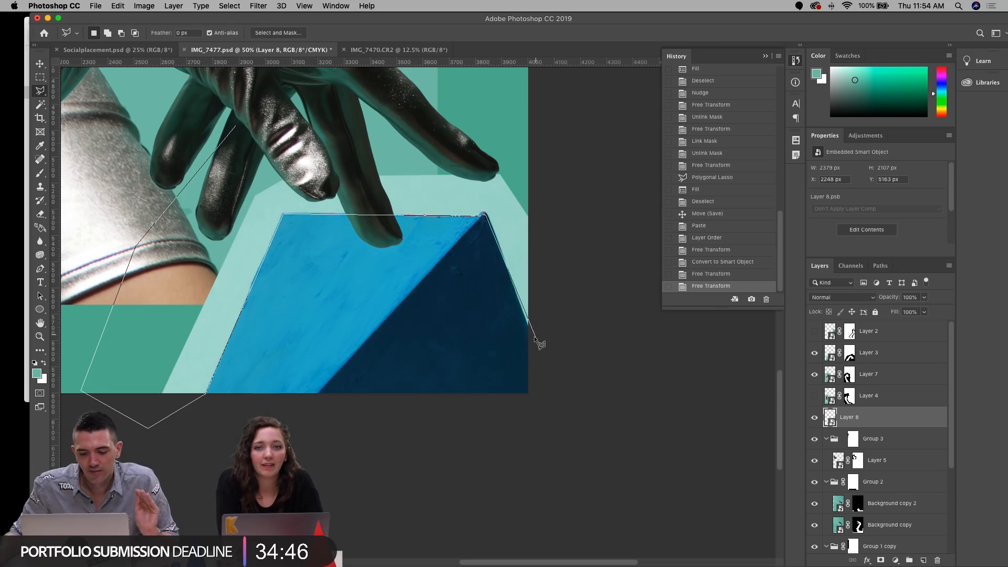
pyautogui.click(533, 341)
pyautogui.click(580, 167)
pyautogui.click(407, 104)
pyautogui.click(235, 126)
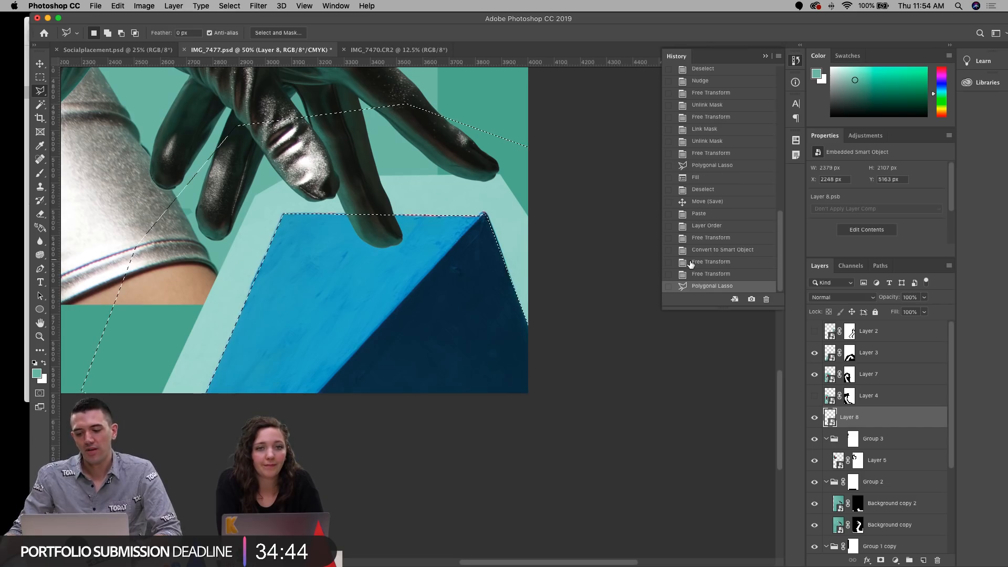
# Step: Add a layer mask to Layer 8, fill the selected backdrop with black to hide it, deselect, and save the document
pyautogui.click(173, 5)
pyautogui.moveTo(221, 174)
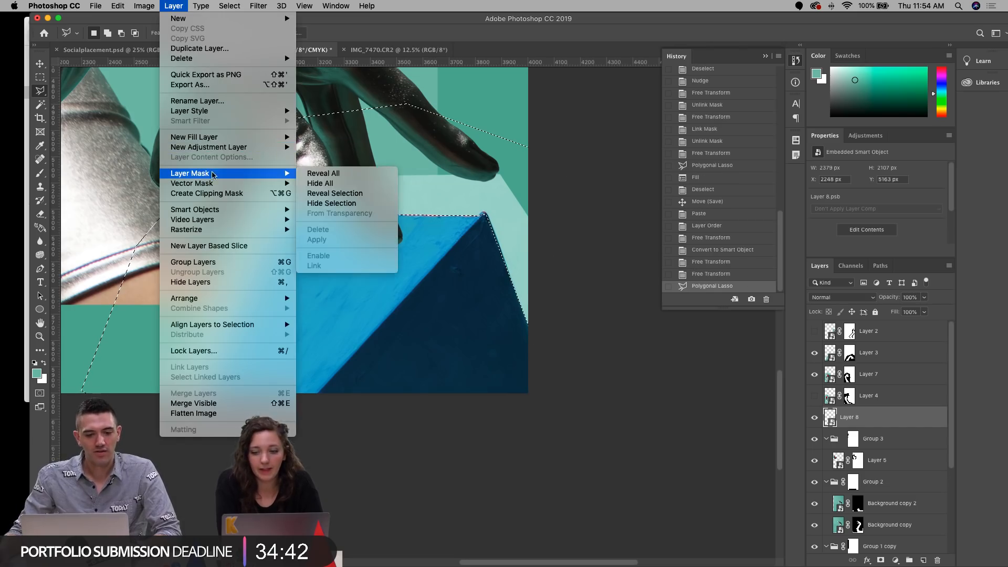
pyautogui.click(344, 174)
pyautogui.hotkey('alt', 'BackSpace')
pyautogui.press('super+d')
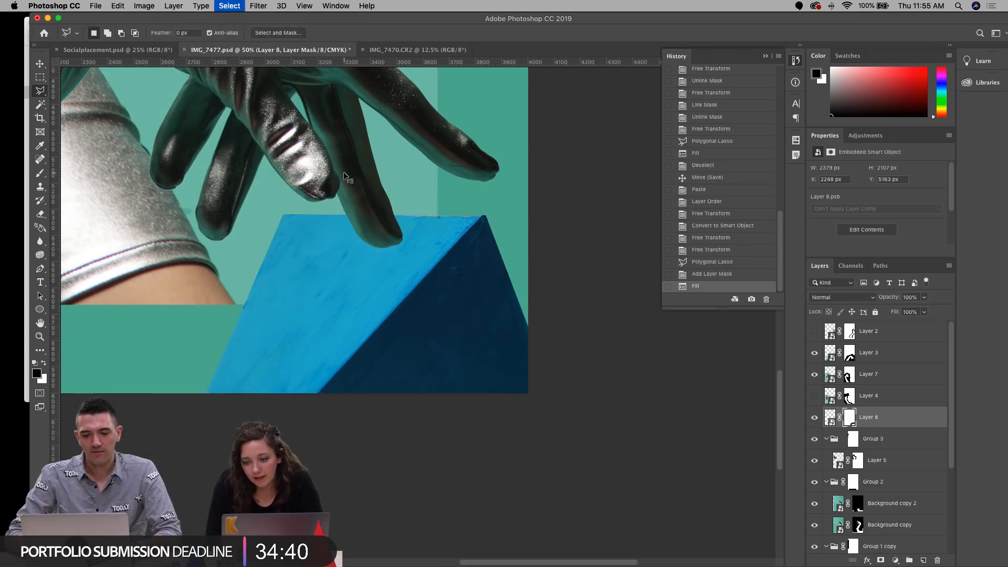
pyautogui.click(40, 337)
pyautogui.keyDown('alt'); pyautogui.click(352, 296); pyautogui.keyUp('alt')
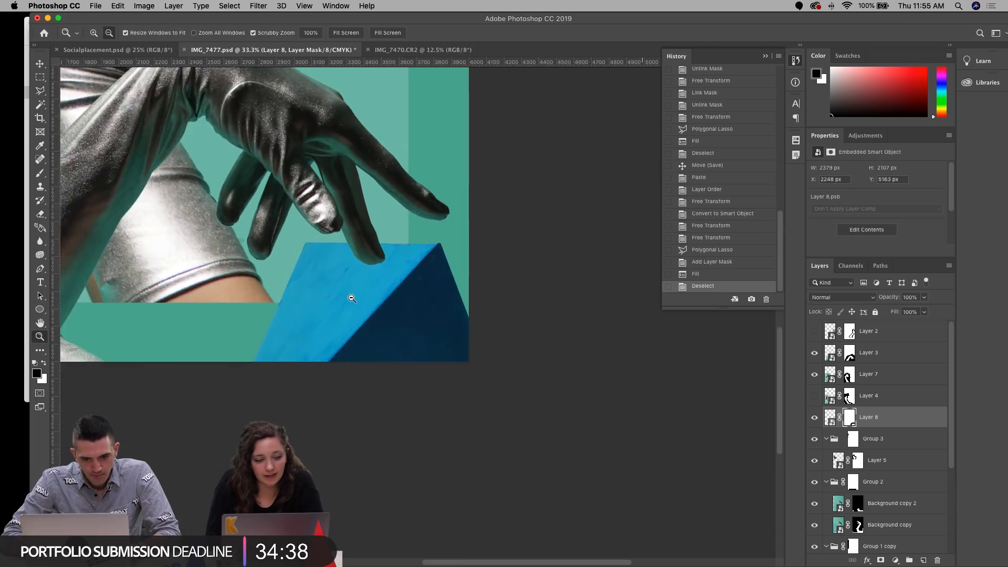
pyautogui.keyDown('alt'); pyautogui.click(352, 296); pyautogui.keyUp('alt')
pyautogui.keyDown('alt'); pyautogui.click(352, 296); pyautogui.keyUp('alt')
pyautogui.keyDown('alt'); pyautogui.click(351, 297); pyautogui.keyUp('alt')
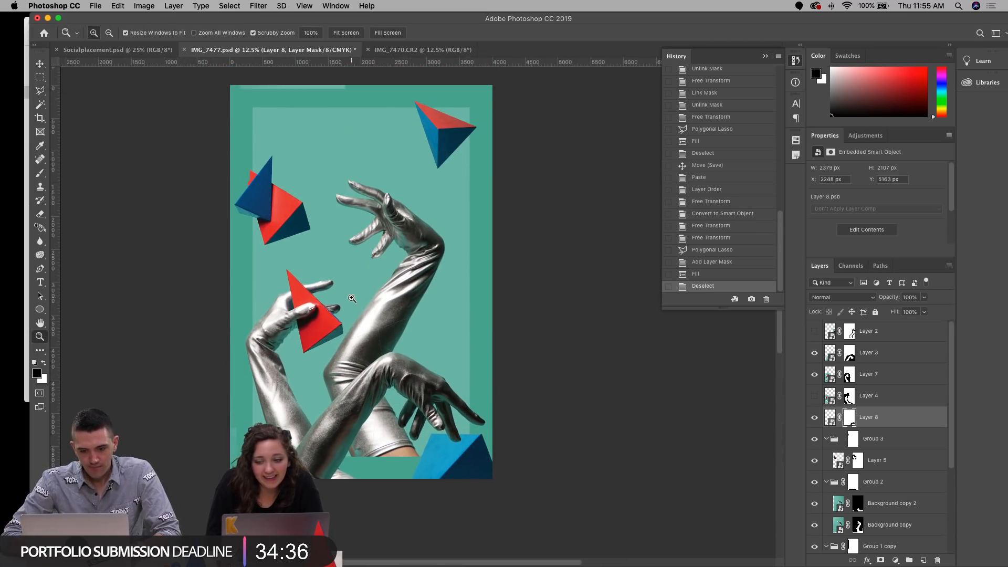
pyautogui.press('super+s')
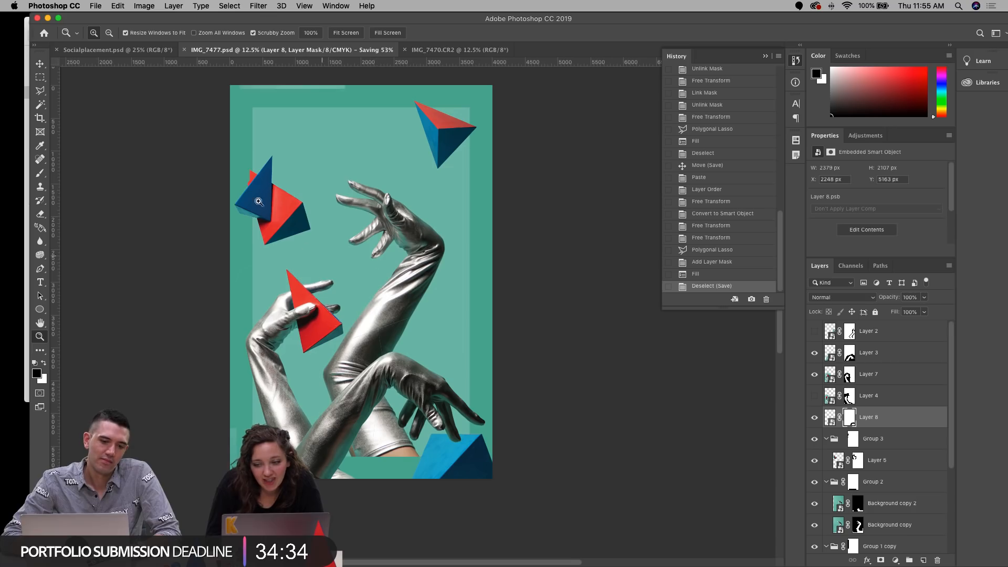
# Step: On Group 3's mask, select the red piece overlapping the left frame strip with the Polygonal Lasso, fill it with black, and deselect
pyautogui.click(245, 178)
pyautogui.click(245, 178)
pyautogui.click(243, 184)
pyautogui.click(237, 197)
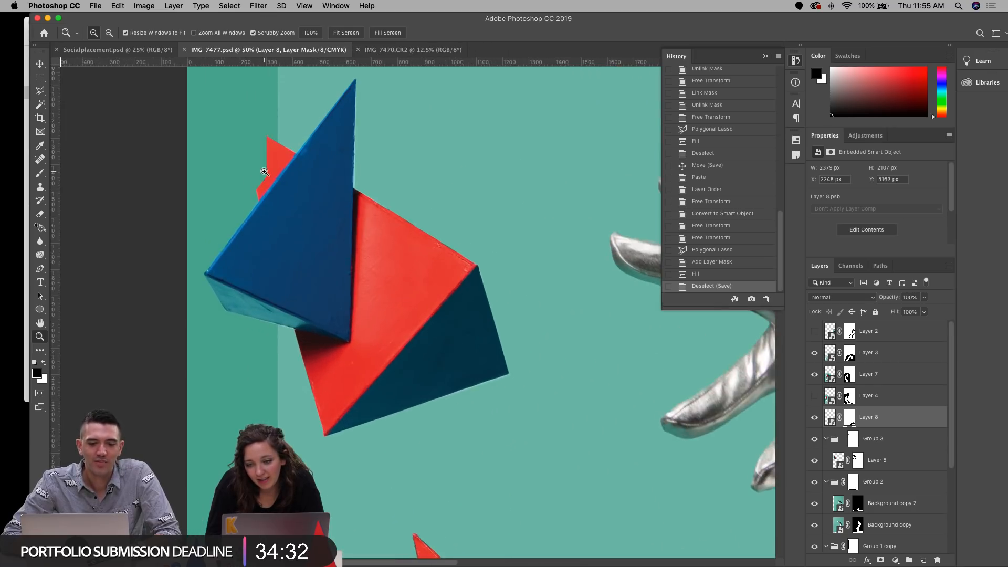
pyautogui.click(257, 191)
pyautogui.click(41, 64)
pyautogui.click(344, 214)
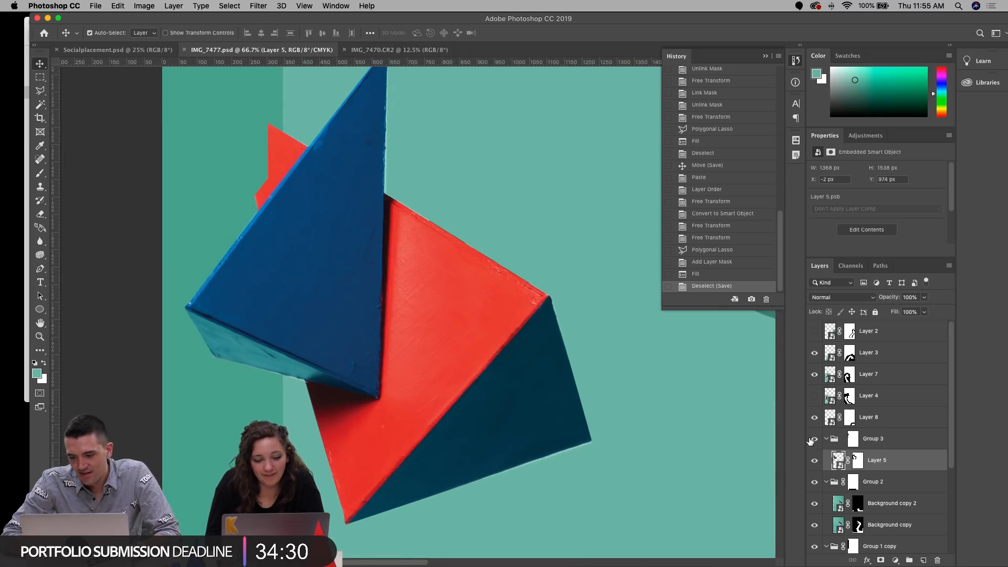
pyautogui.click(853, 439)
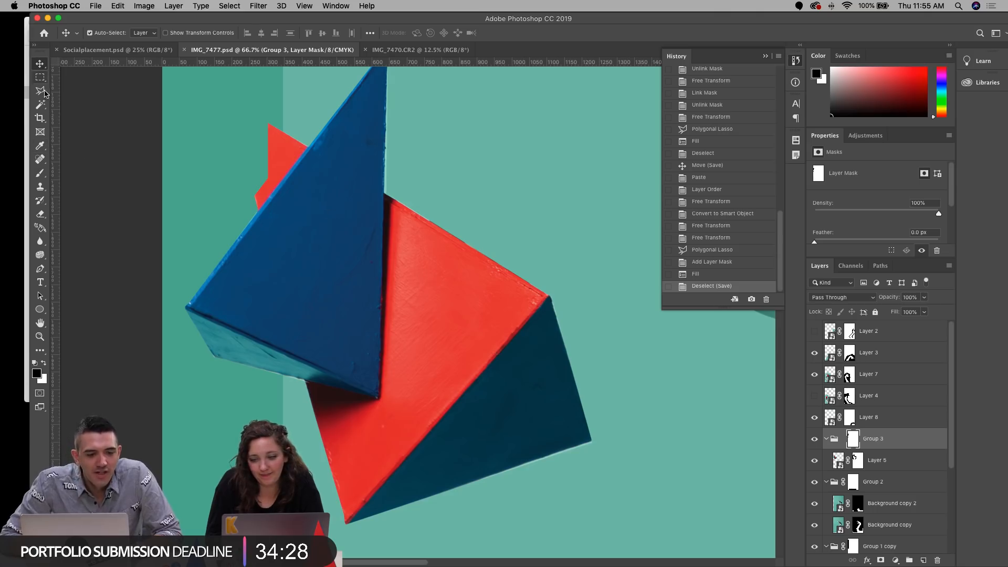
pyautogui.click(44, 92)
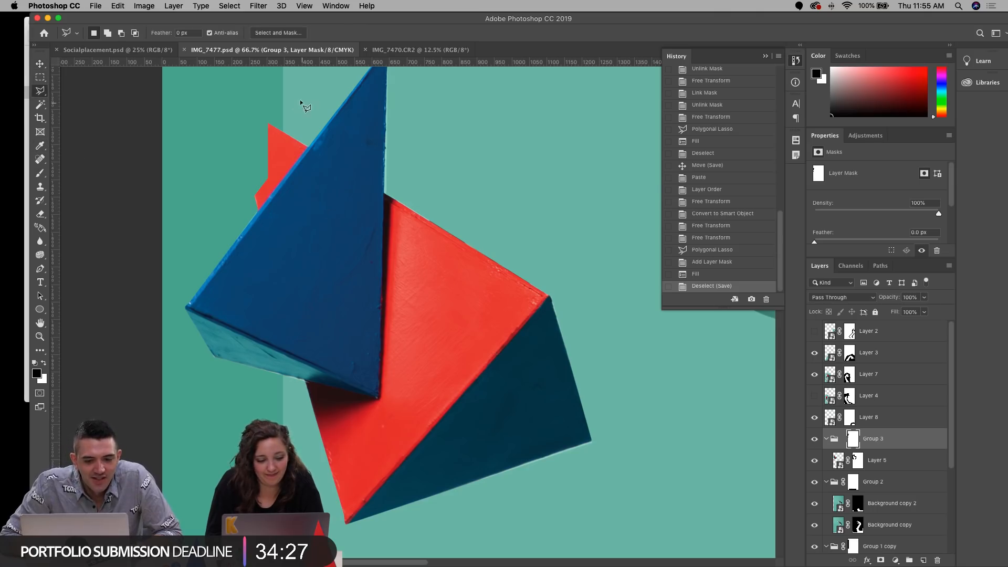
pyautogui.keyDown('shift'); pyautogui.click(291, 180); pyautogui.keyUp('shift')
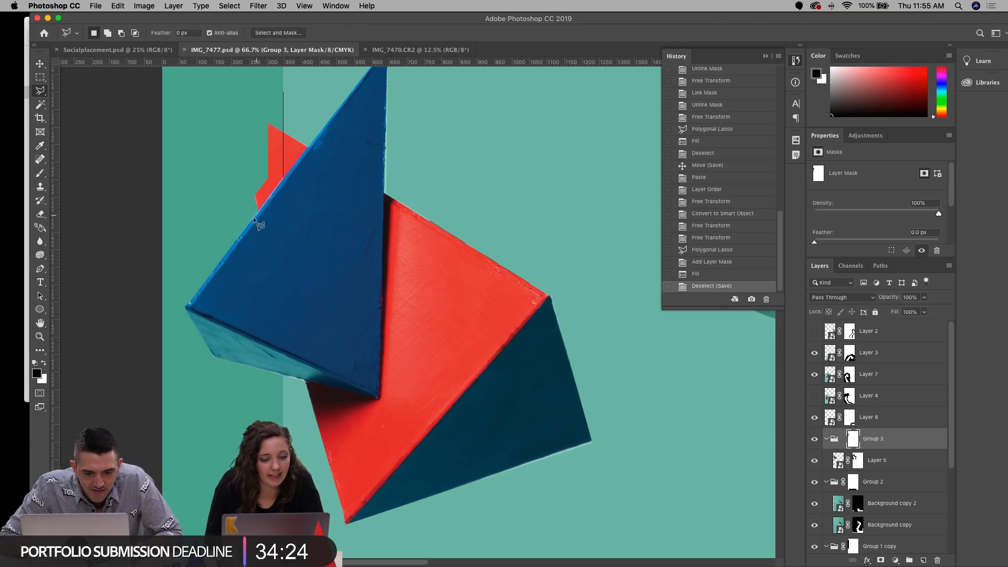
pyautogui.click(191, 303)
pyautogui.doubleClick(191, 153)
pyautogui.hotkey('alt', 'BackSpace')
pyautogui.press('super+d')
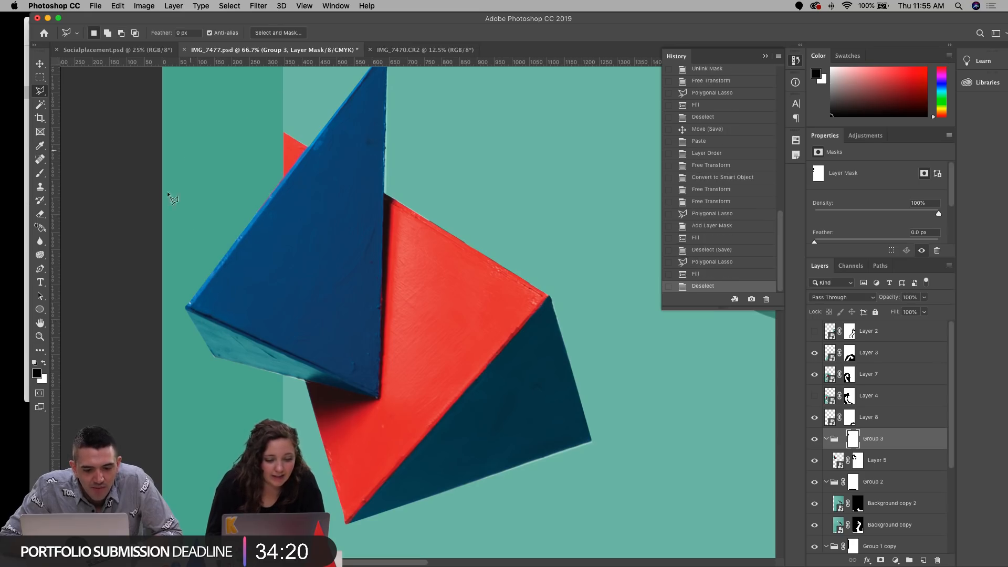
# Step: Examine the trimmed pyramids against the frame in the upper part of the poster
pyautogui.click(40, 336)
pyautogui.keyDown('alt'); pyautogui.click(348, 281); pyautogui.keyUp('alt')
pyautogui.keyDown('alt'); pyautogui.click(352, 282); pyautogui.keyUp('alt')
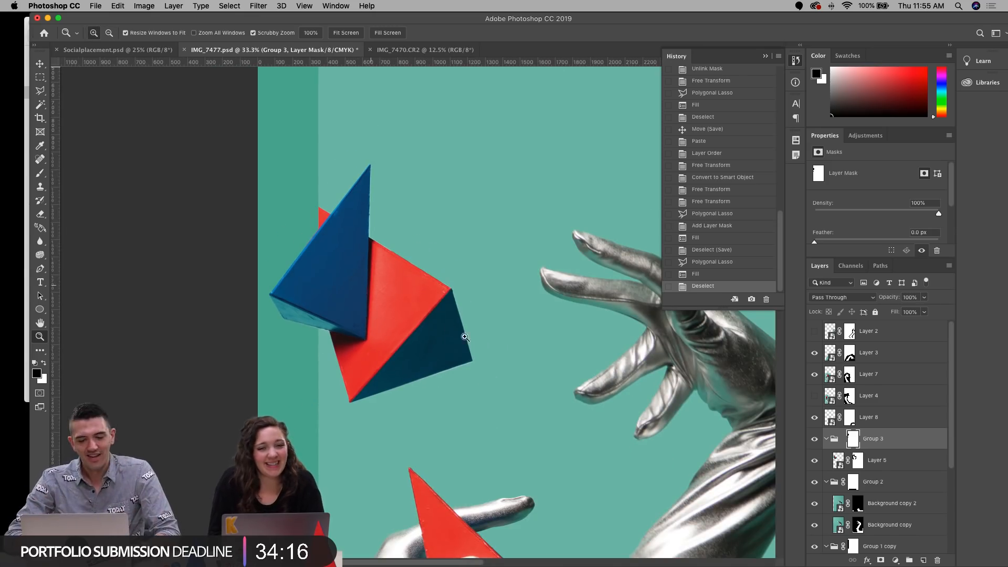
pyautogui.keyDown('alt'); pyautogui.click(521, 338); pyautogui.keyUp('alt')
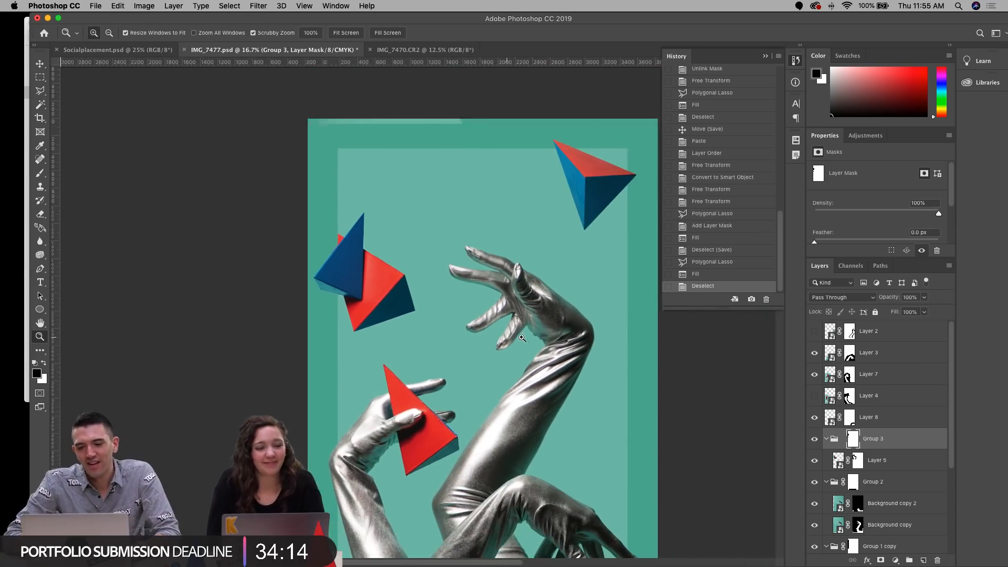
pyautogui.hscroll(2, 521, 338)
pyautogui.scroll(1, 522, 338)
pyautogui.click(40, 64)
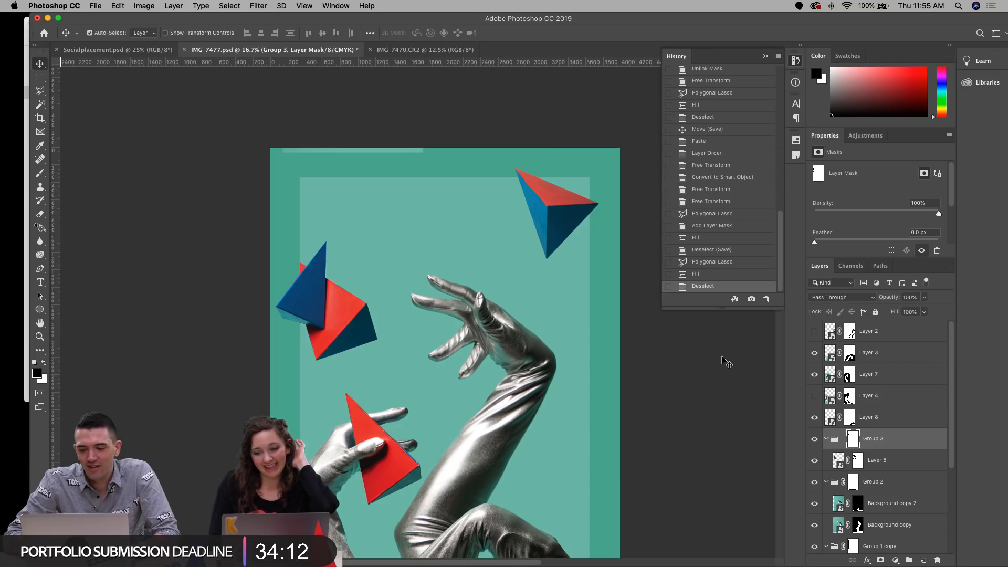
# Step: Scale the pyramid pair on Layer 5 down to about 89% width and 94% height
pyautogui.click(837, 461)
pyautogui.press('super+t')
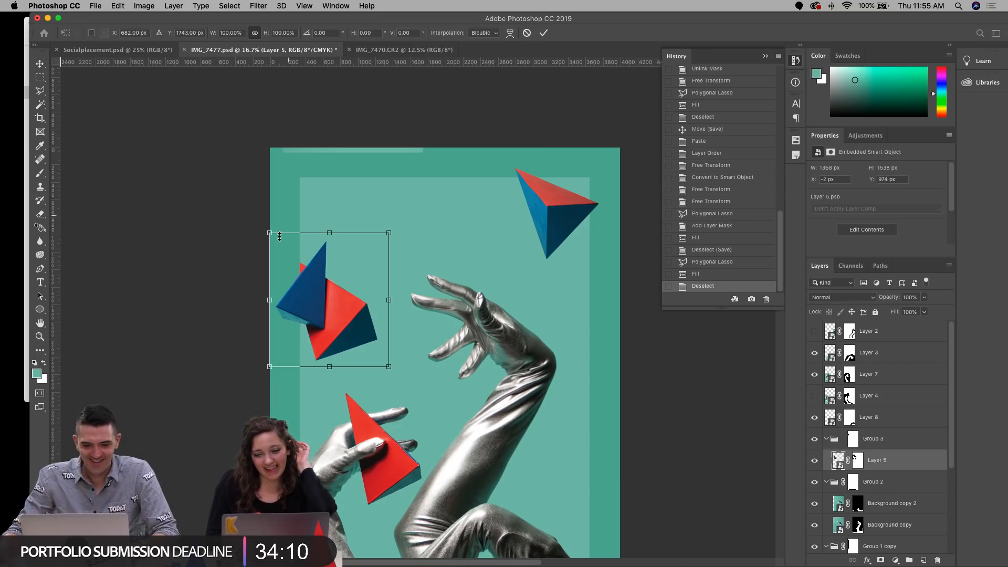
pyautogui.moveTo(387, 232); pyautogui.dragTo(380, 238)
pyautogui.hotkey('shift', 'Up')
pyautogui.hotkey('shift', 'Up')
pyautogui.hotkey('shift', 'Up')
pyautogui.hotkey('shift', 'Left')
pyautogui.hotkey('shift', 'Left')
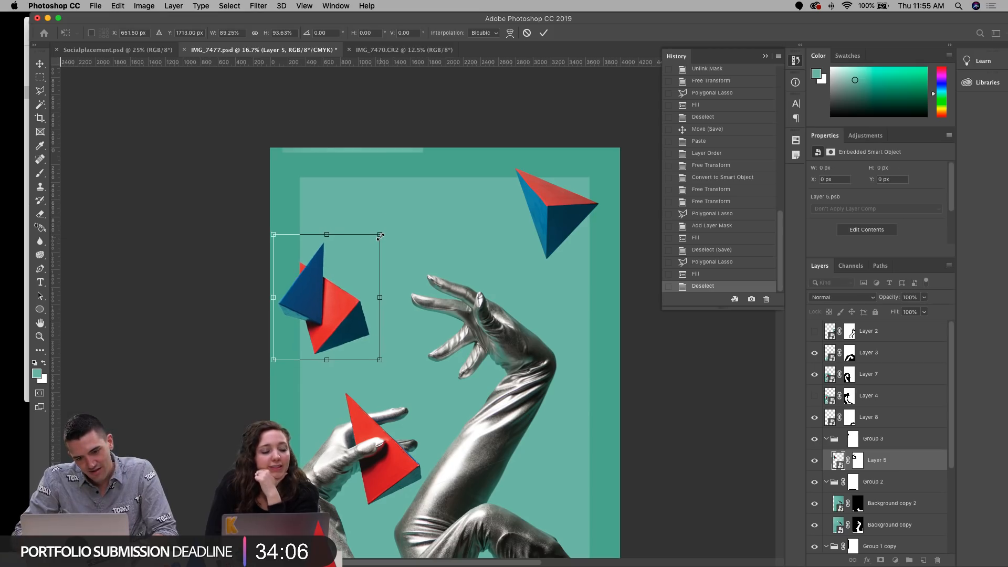
pyautogui.press('Return')
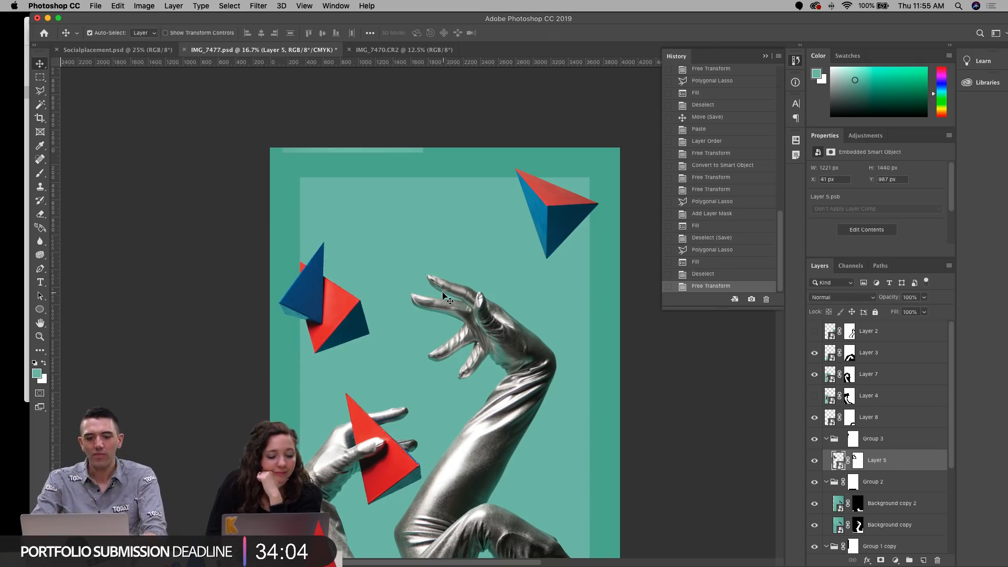
# Step: Enlarge the red-and-blue pyramid in the poster's upper right corner to about 1537 px wide and nudge it slightly upward
pyautogui.click(554, 206)
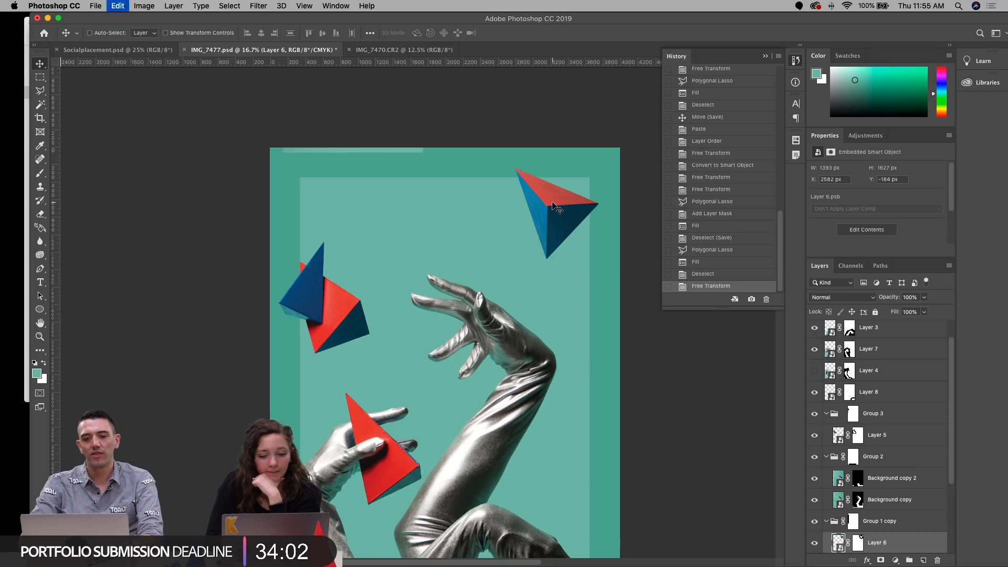
pyautogui.hotkey('ctrl', 't')
pyautogui.moveTo(496, 133); pyautogui.dragTo(487, 127)
pyautogui.press('Return')
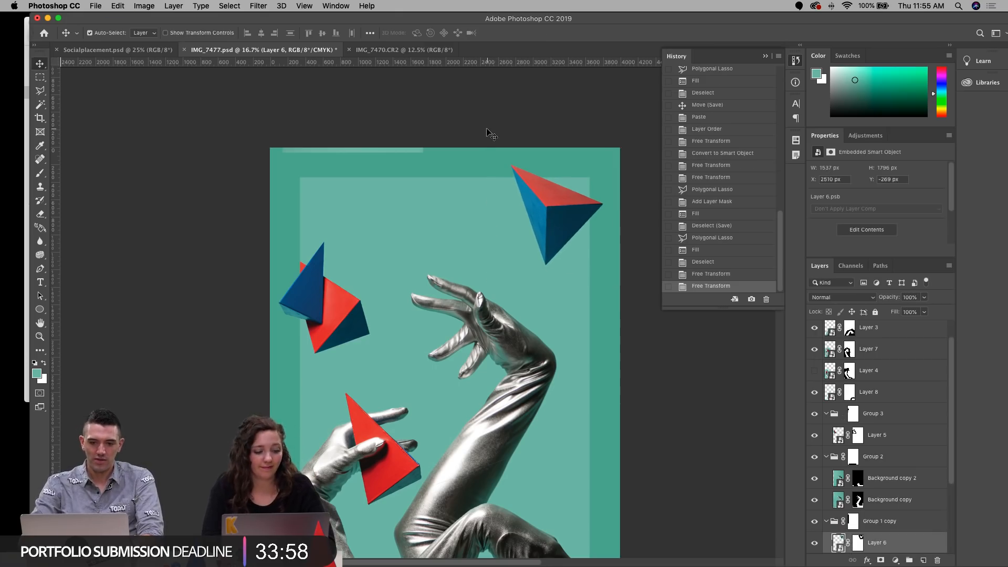
pyautogui.press('Up')
pyautogui.press('Up')
pyautogui.press('Up')
# Step: Select Group 3 together with Layer 5 and link the group's mask to the group
pyautogui.scroll(-3, 439, 197)
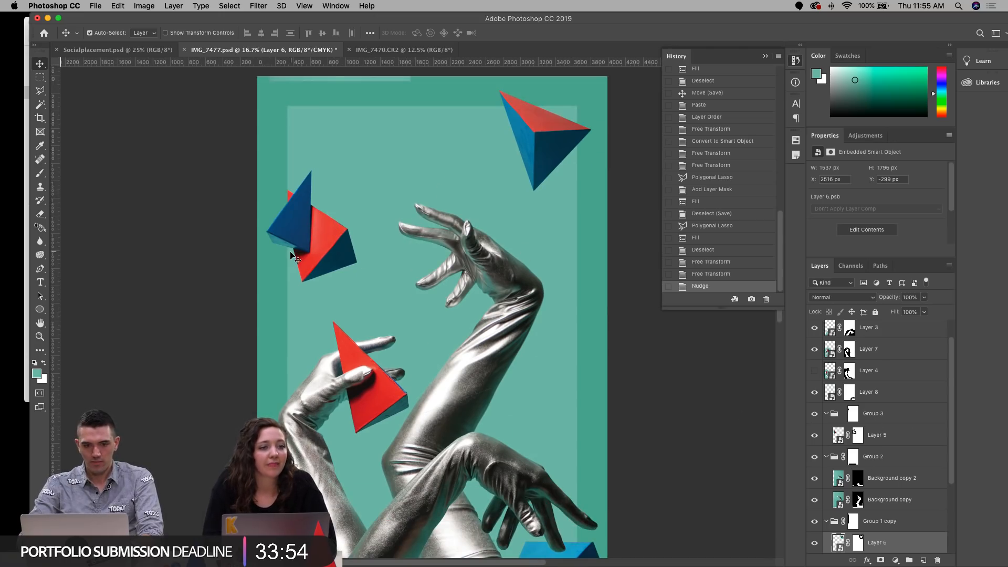
pyautogui.click(310, 243)
pyautogui.keyDown('shift'); pyautogui.click(883, 353); pyautogui.keyUp('shift')
pyautogui.press('super+t')
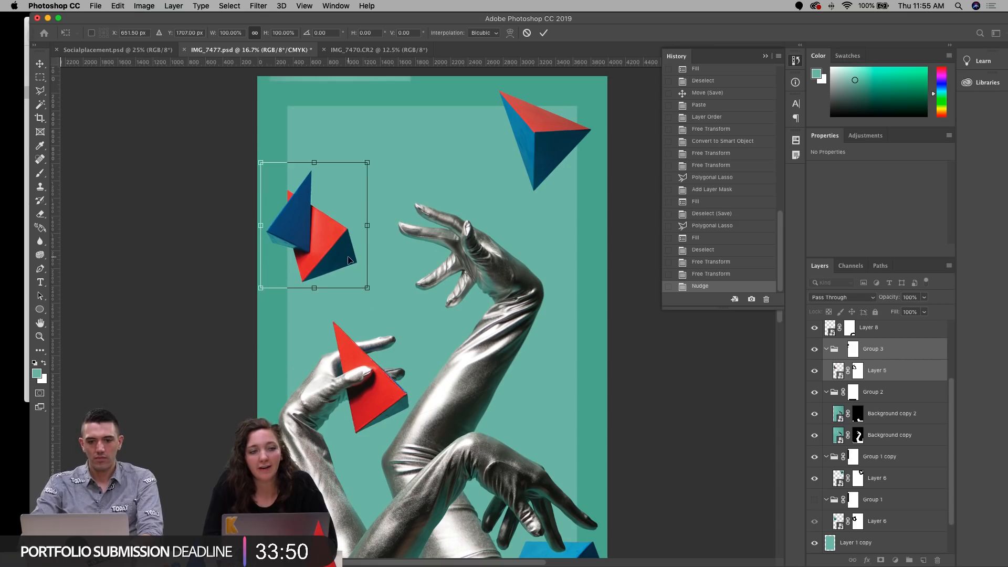
pyautogui.press('Return')
pyautogui.click(844, 349)
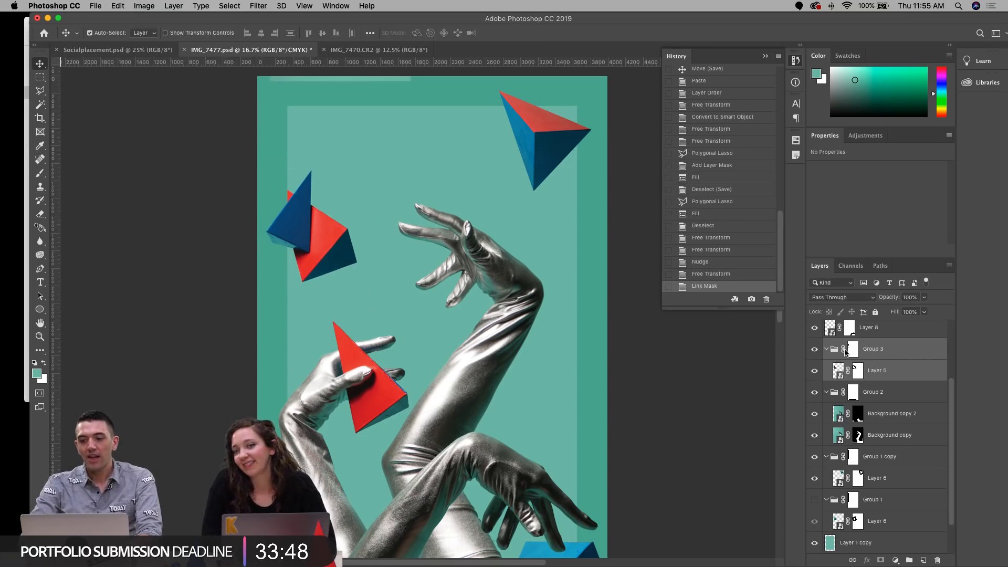
# Step: Try to move the pyramid pair and its linked group mask slightly lower
pyautogui.press('super+t')
pyautogui.moveTo(320, 215); pyautogui.dragTo(323, 237)
pyautogui.press('Return')
pyautogui.press('super+z')
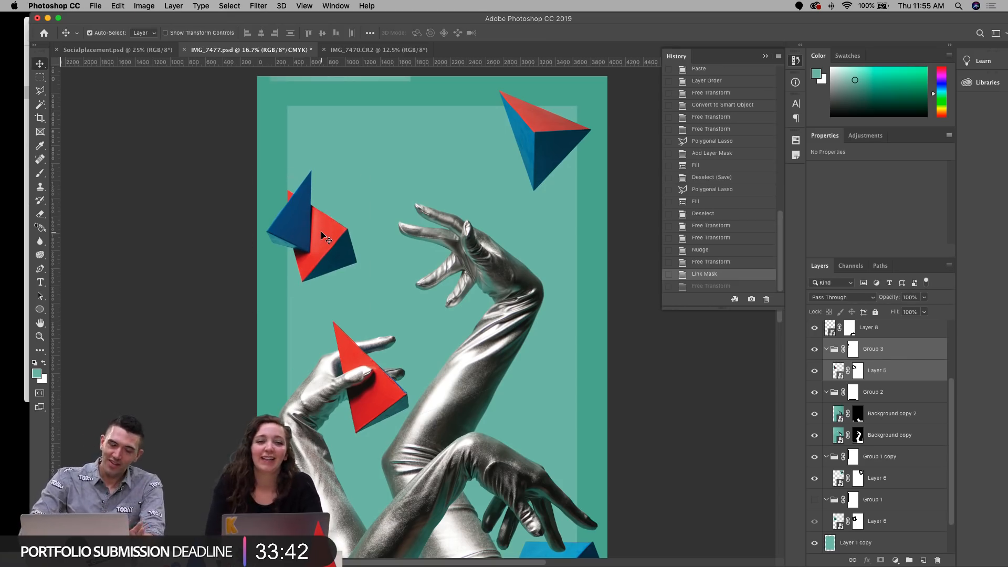
# Step: Check which layer holds the stray light strip along the poster's top edge by selecting it and toggling layer visibility
pyautogui.scroll(2, 313, 285)
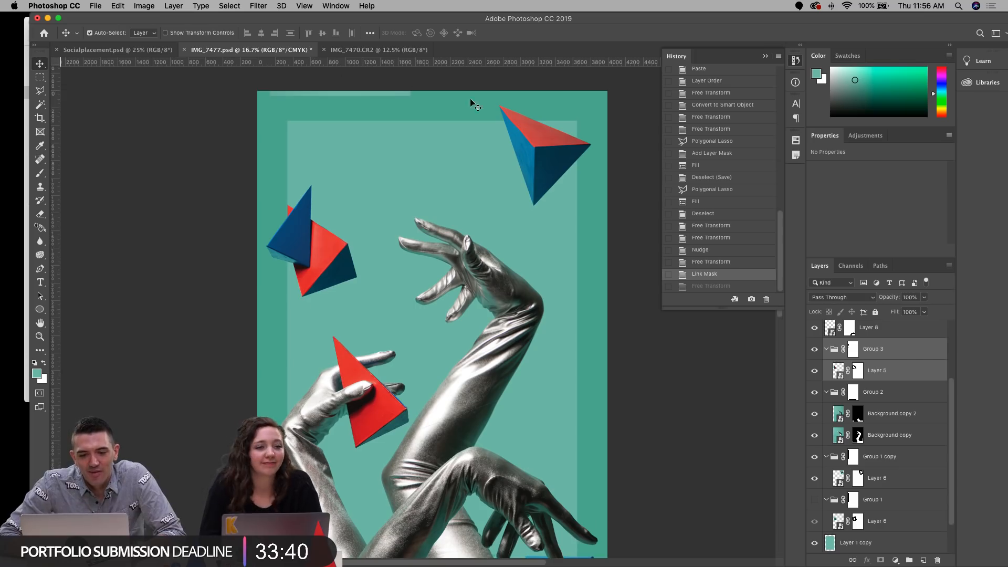
pyautogui.click(546, 142)
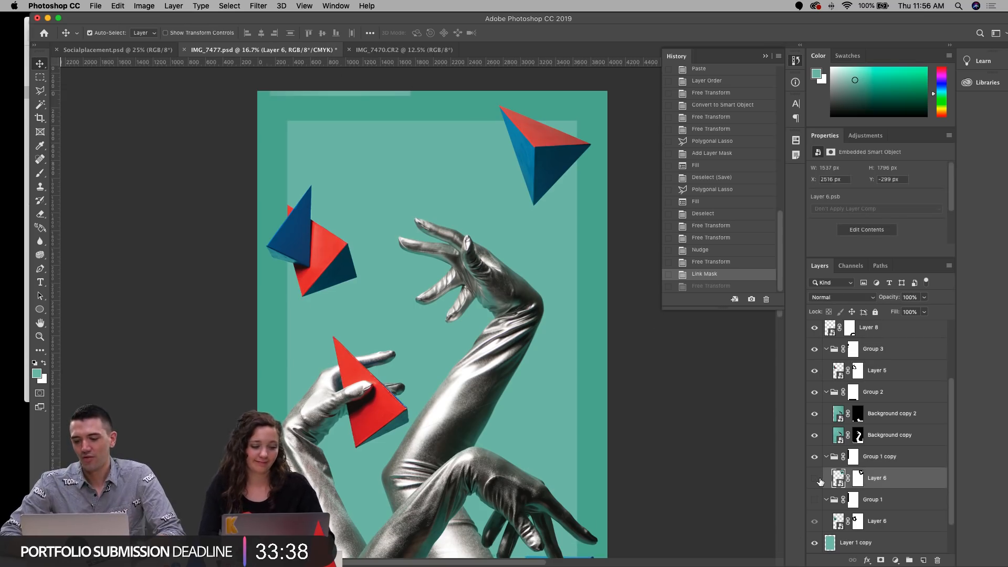
pyautogui.click(814, 478)
pyautogui.click(390, 96)
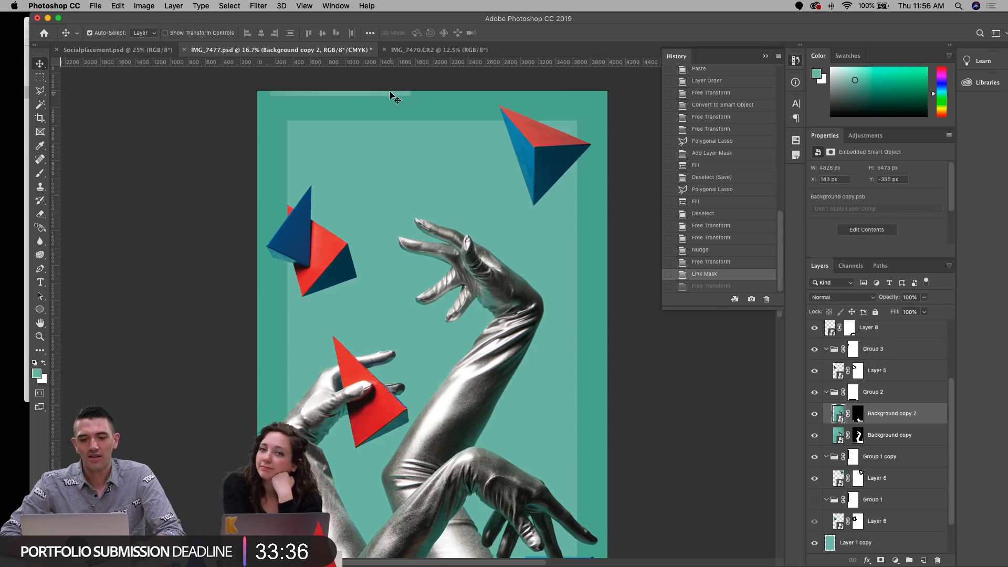
pyautogui.click(815, 418)
pyautogui.click(814, 418)
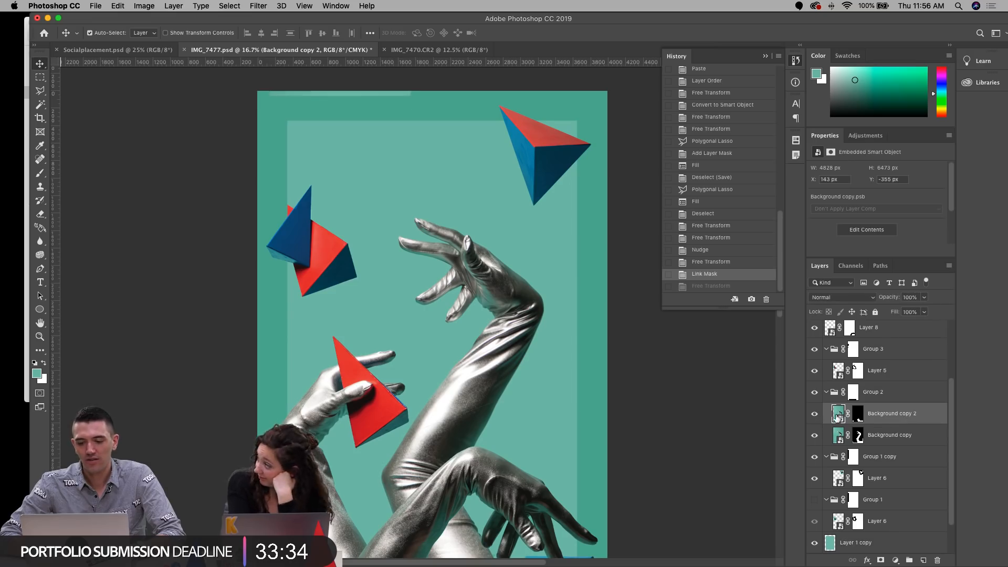
# Step: On Background copy 2's mask, select the light strip at the poster's top edge with the Rectangular Marquee, fill it with black, and deselect
pyautogui.click(857, 415)
pyautogui.press('m')
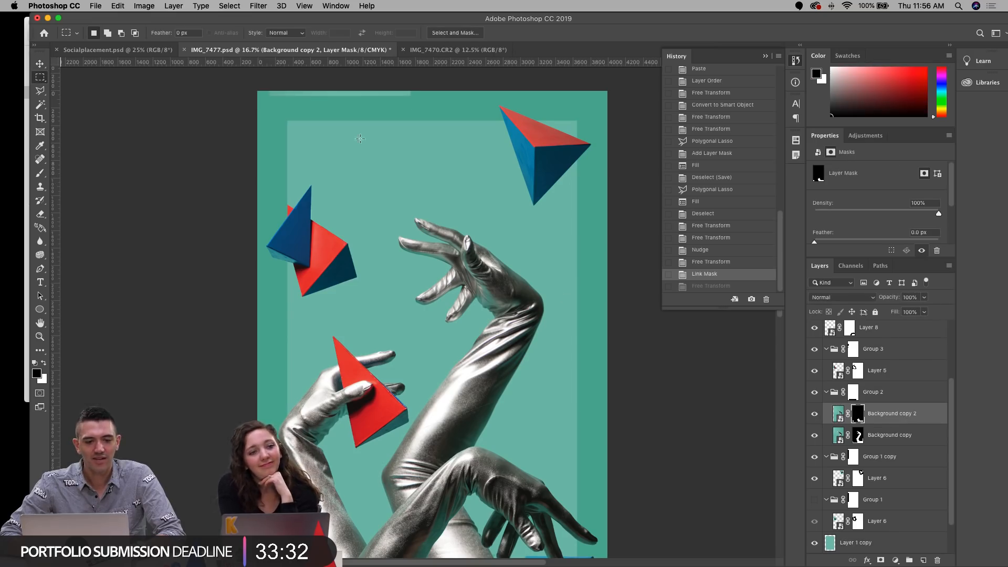
pyautogui.moveTo(485, 139); pyautogui.dragTo(252, 84)
pyautogui.press('Left')
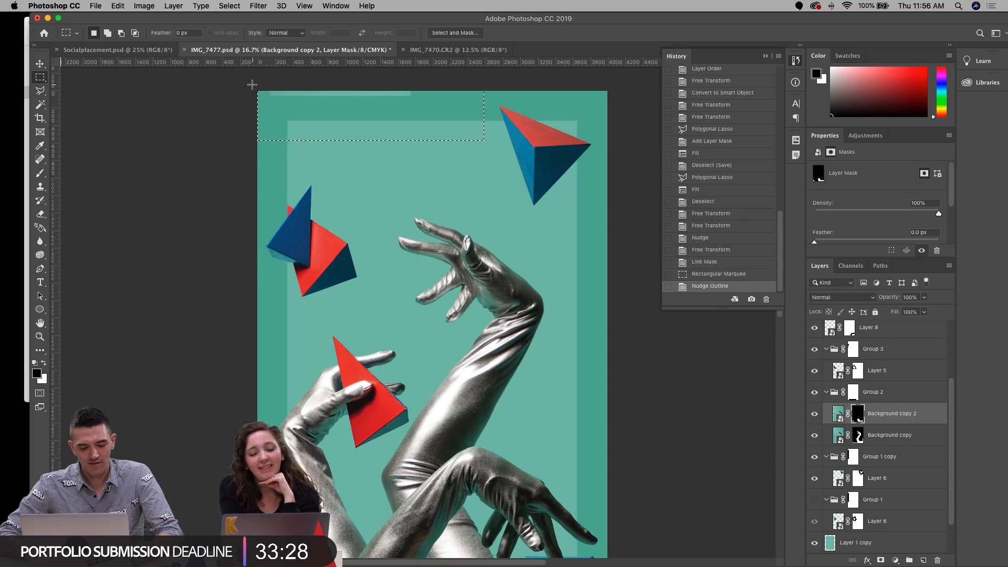
pyautogui.hotkey('alt', 'BackSpace')
pyautogui.hotkey('ctrl', 'd')
# Step: Move the lower part of the raised arm on Background copy 2 slightly down to hide the bare skin at its base
pyautogui.scroll(-5, 257, 225)
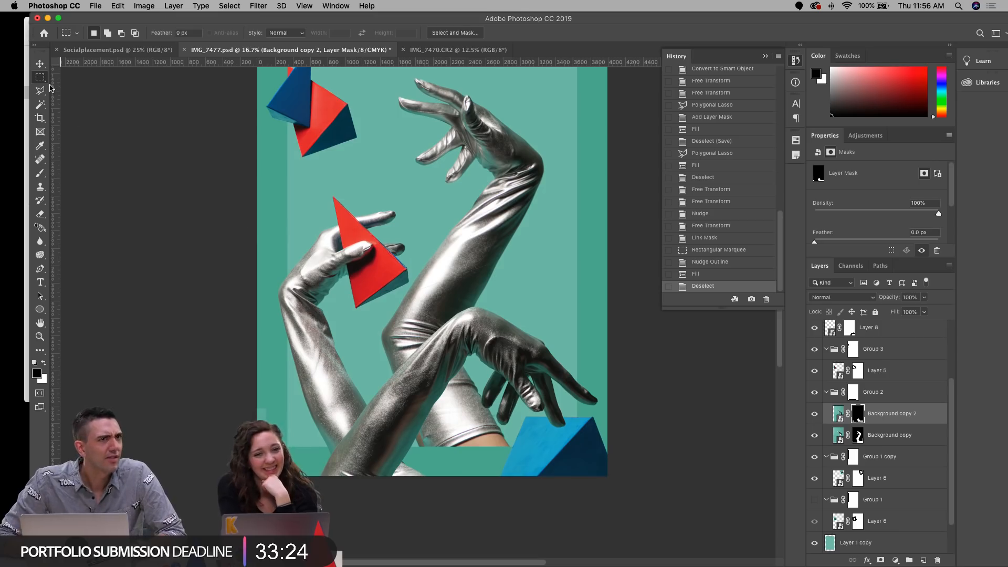
pyautogui.click(39, 62)
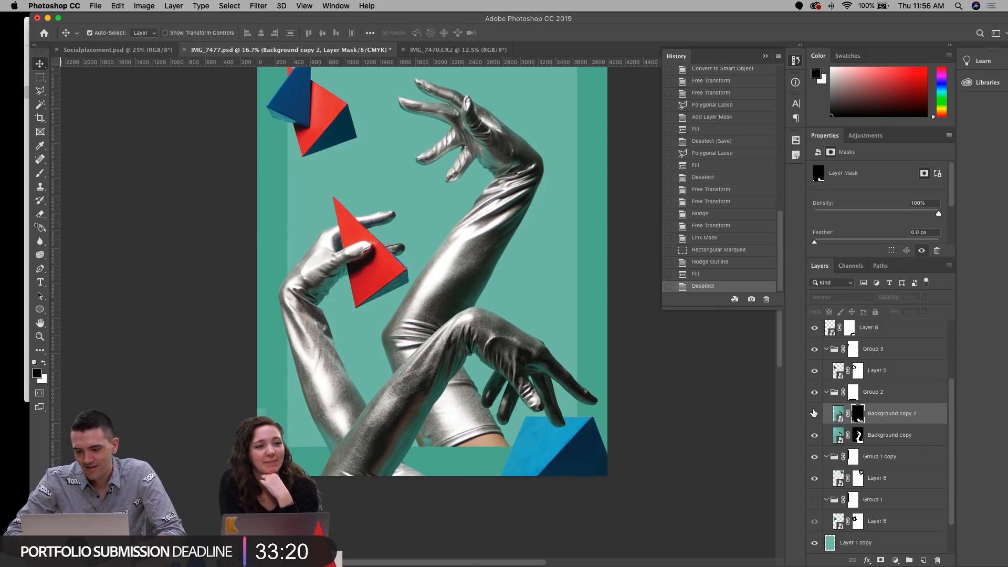
pyautogui.hotkey('ctrl', 't')
pyautogui.moveTo(472, 396); pyautogui.dragTo(475, 407)
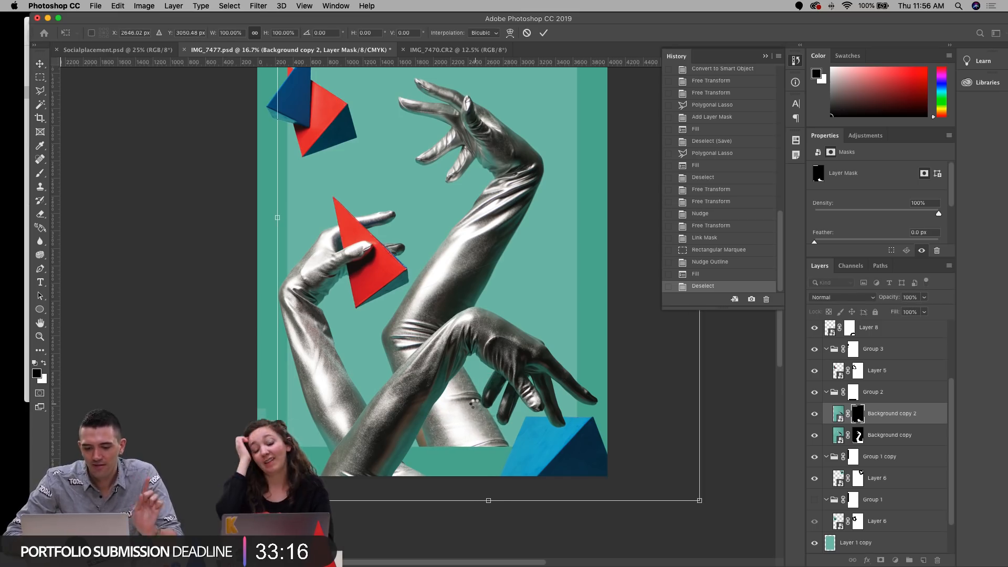
pyautogui.press('Return')
# Step: Scale Background copy 2 to about 111% width and 107% height, and realign its arm section with the raised arm
pyautogui.hotkey('ctrl', 't')
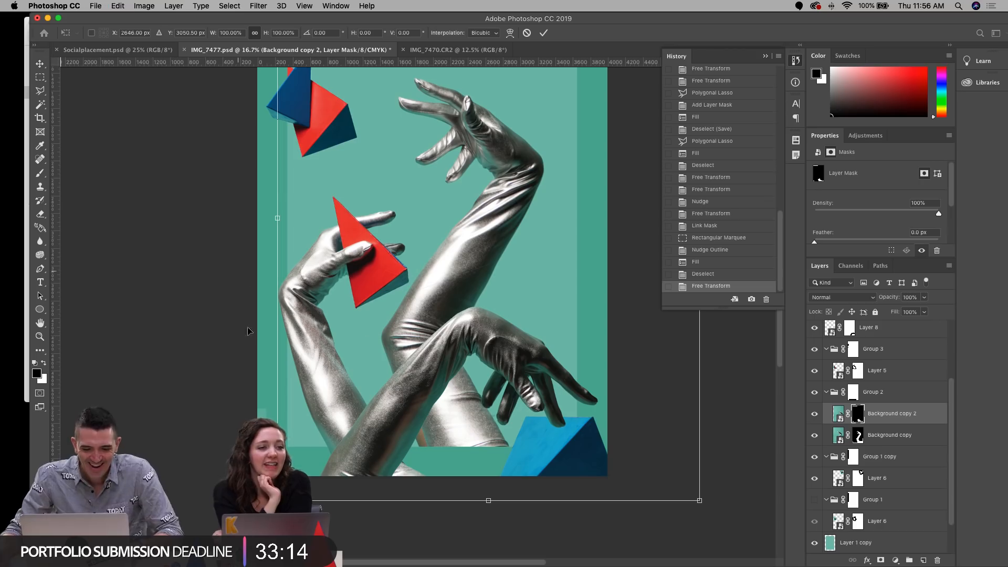
pyautogui.moveTo(277, 500); pyautogui.dragTo(254, 520)
pyautogui.moveTo(529, 418); pyautogui.dragTo(531, 407)
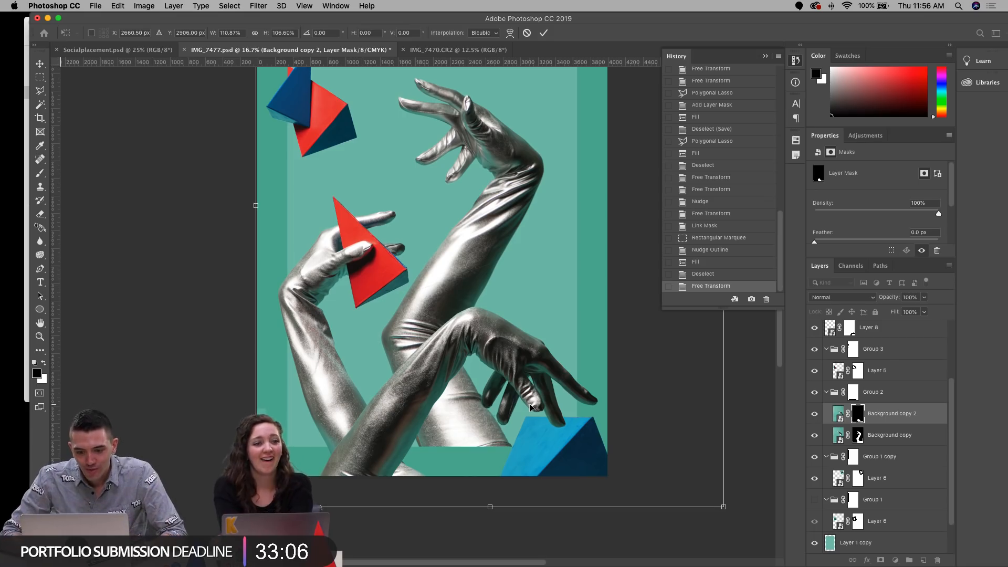
pyautogui.press('Return')
# Step: On Background copy 2's mask, marquee-select the stray light patch near the poster's lower left corner, fill it with black, and deselect
pyautogui.scroll(-2, 559, 366)
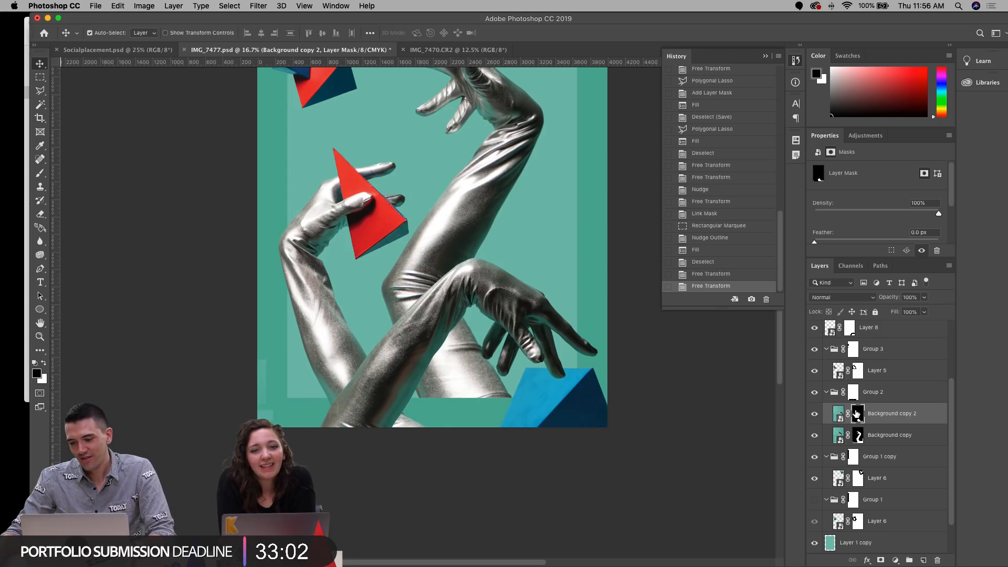
pyautogui.click(41, 78)
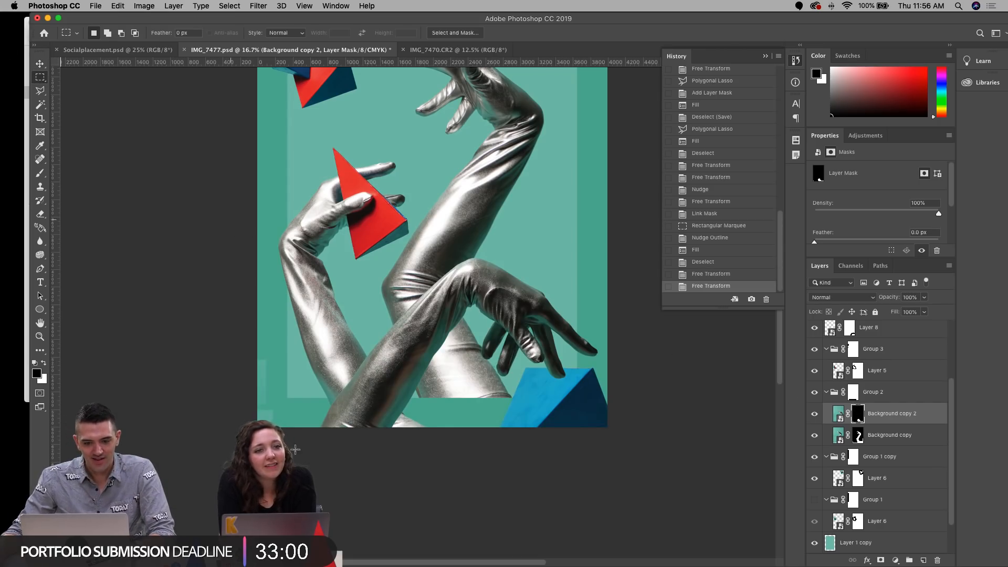
pyautogui.moveTo(229, 208); pyautogui.dragTo(356, 498)
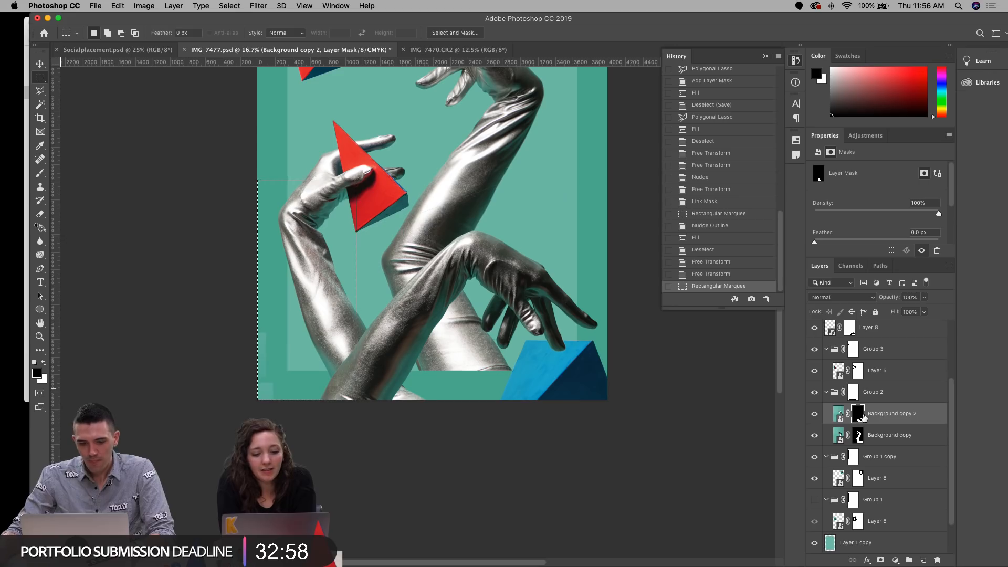
pyautogui.hotkey('shift', 'Down')
pyautogui.hotkey('alt', 'Delete')
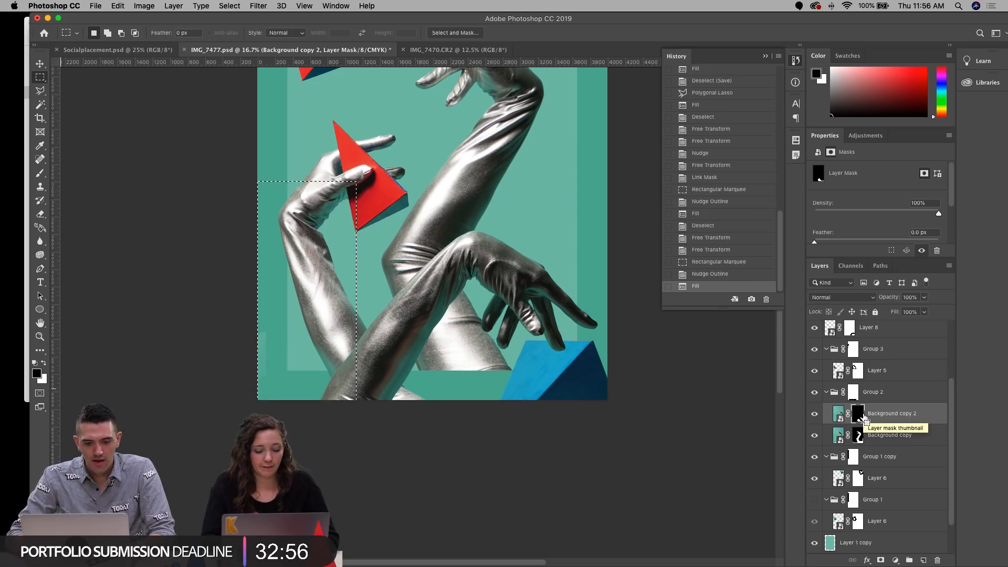
pyautogui.click(596, 259)
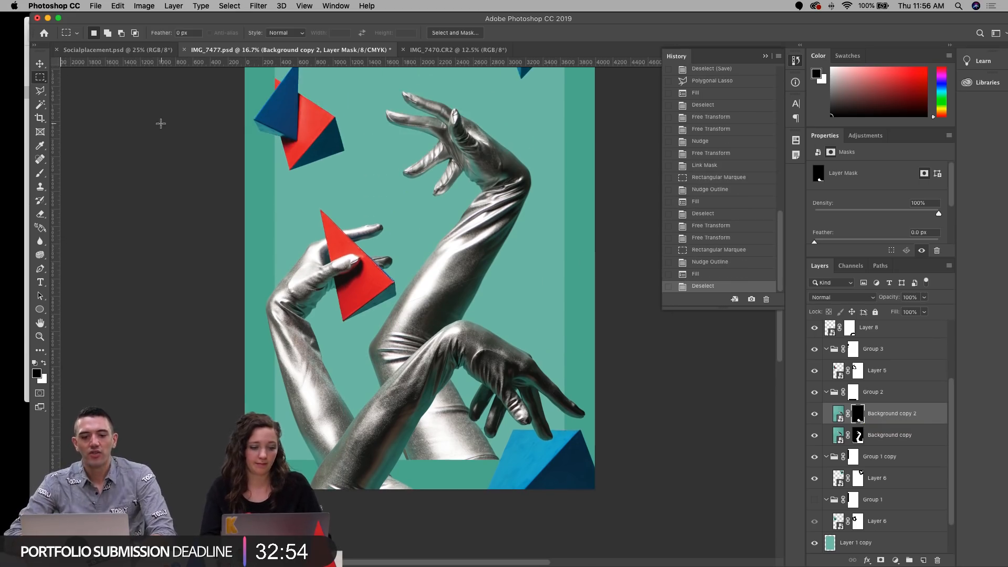
# Step: Save the poster document
pyautogui.press('super+space')
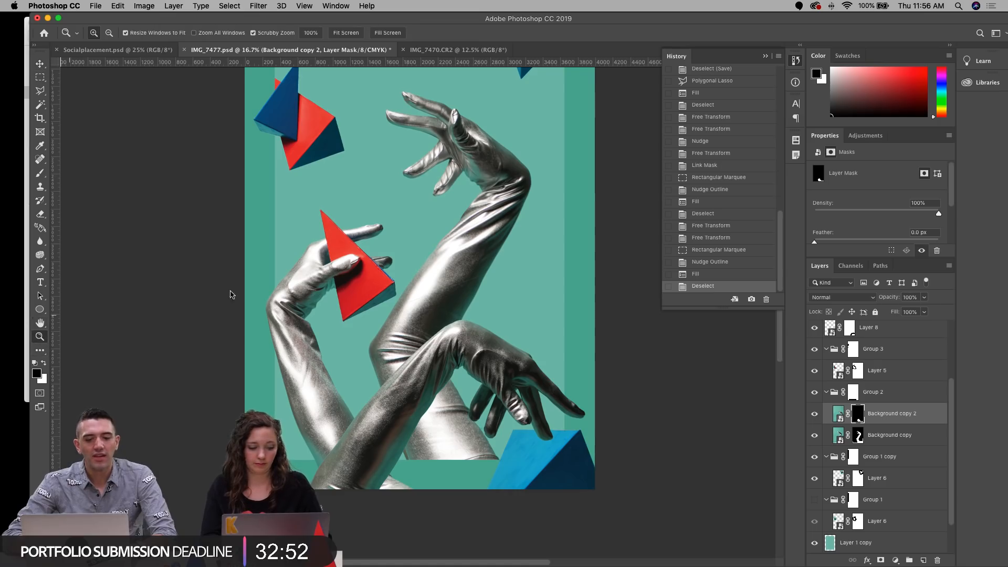
pyautogui.keyDown('alt'); pyautogui.click(262, 289); pyautogui.keyUp('alt')
pyautogui.hscroll(-5, 322, 277)
pyautogui.scroll(3, 322, 277)
pyautogui.press('super+s')
pyautogui.scroll(-3, 349, 310)
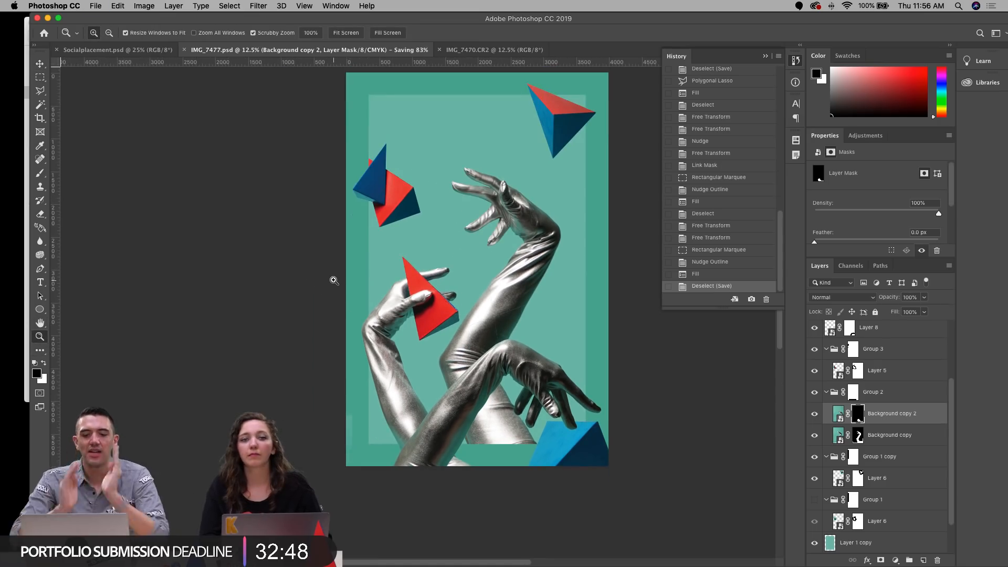
# Step: Nudge Layer 7, the left hand holding the red pyramid, well downward in the composition
pyautogui.click(35, 67)
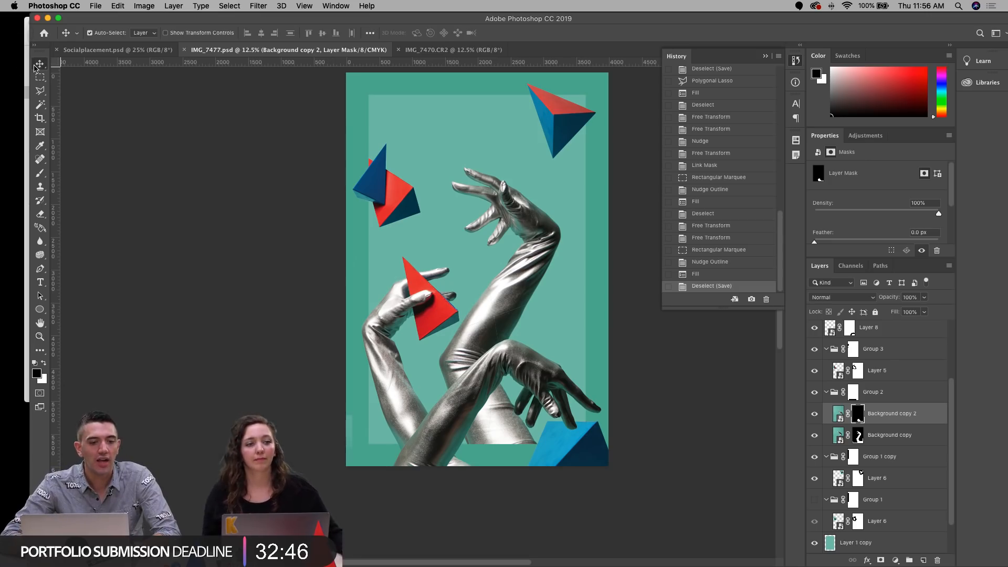
pyautogui.click(427, 316)
pyautogui.scroll(2, 925, 428)
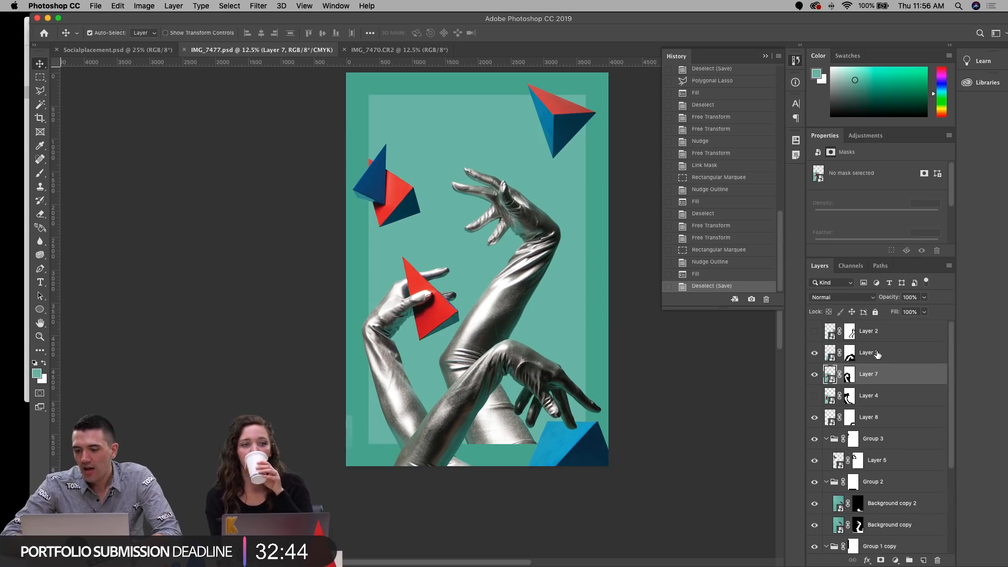
pyautogui.hotkey('shift', 'Down')
pyautogui.hotkey('shift', 'Down')
pyautogui.hotkey('shift', 'Down')
pyautogui.hotkey('shift', 'Down')
pyautogui.hotkey('shift', 'Down')
pyautogui.hotkey('shift', 'Down')
pyautogui.hotkey('shift', 'Down')
pyautogui.hotkey('shift', 'Down')
pyautogui.hotkey('shift', 'Down')
pyautogui.hotkey('shift', 'Down')
pyautogui.hotkey('shift', 'Down')
pyautogui.hotkey('shift', 'Down')
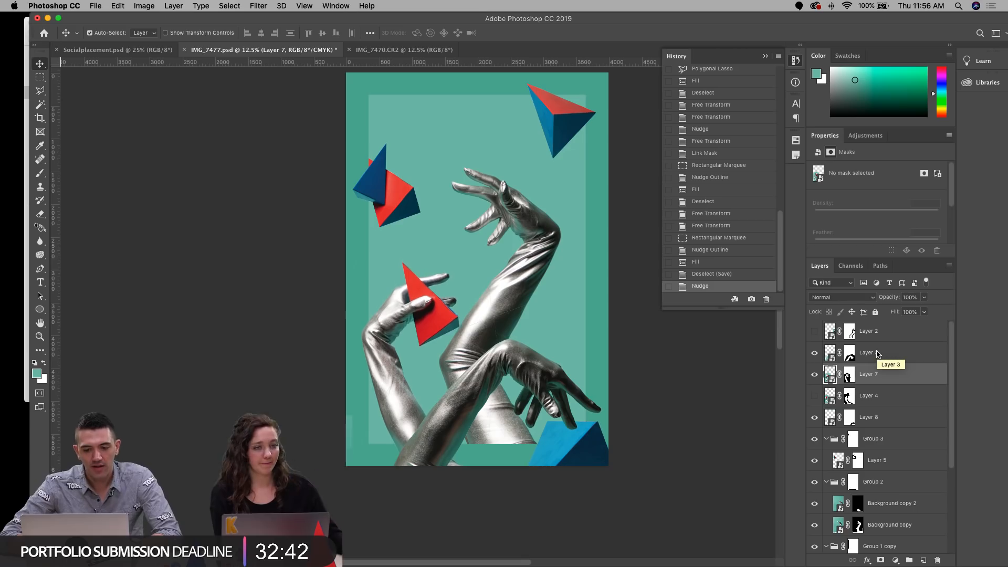
pyautogui.hotkey('shift', 'Down')
pyautogui.hotkey('shift', 'Down')
pyautogui.hotkey('shift', 'Down')
pyautogui.hotkey('shift', 'Down')
pyautogui.hotkey('shift', 'Down')
pyautogui.hotkey('shift', 'Down')
pyautogui.hotkey('shift', 'Down')
pyautogui.hotkey('shift', 'Down')
pyautogui.hotkey('shift', 'Down')
pyautogui.hotkey('shift', 'Down')
pyautogui.hotkey('shift', 'Down')
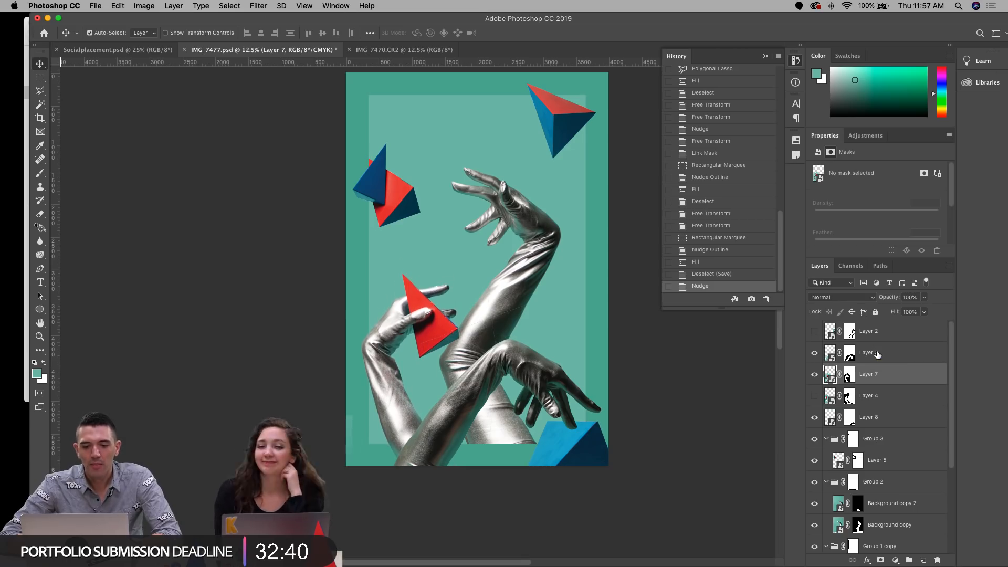
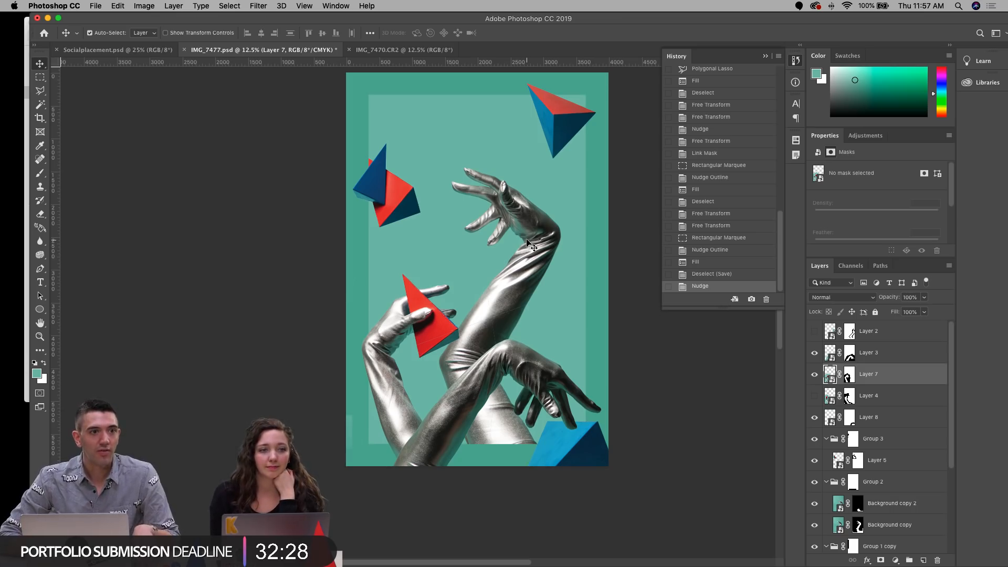
# Step: Move the pyramid pair on Layer 5 lower along the left frame strip together with Group 3 and its mask
pyautogui.scroll(-1, 515, 265)
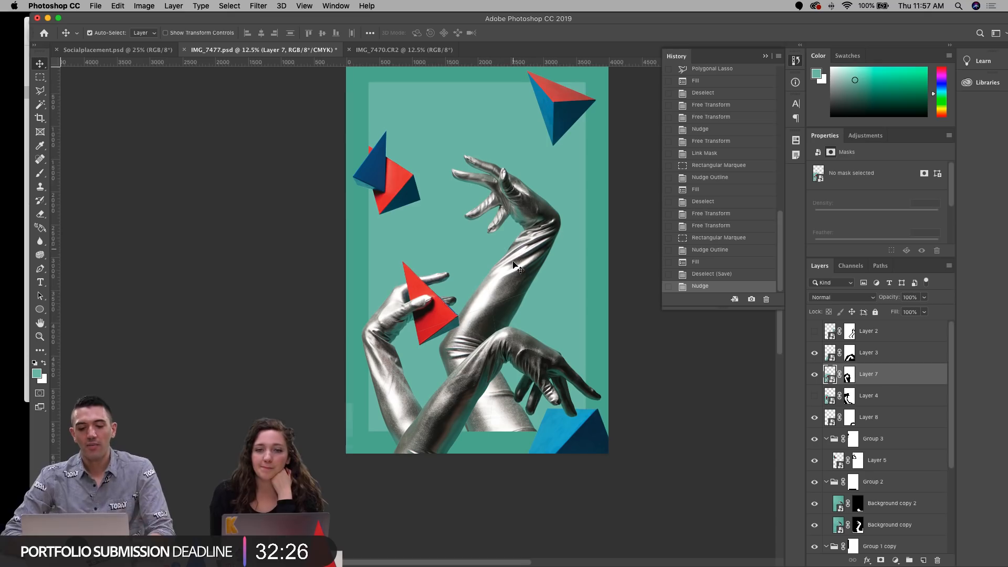
pyautogui.click(418, 198)
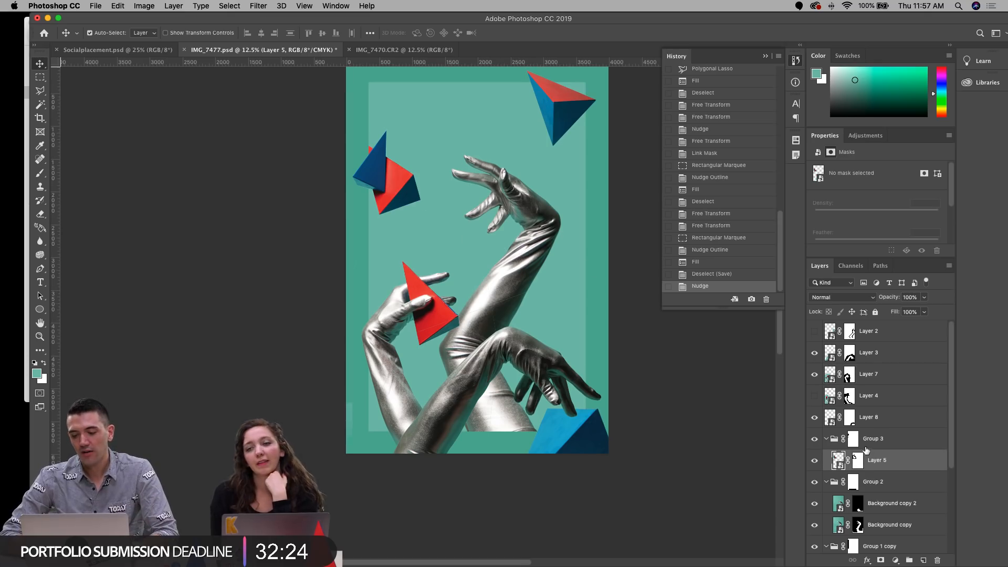
pyautogui.keyDown('shift'); pyautogui.click(875, 440); pyautogui.keyUp('shift')
pyautogui.press('super+t')
pyautogui.moveTo(386, 179); pyautogui.dragTo(387, 208)
pyautogui.press('Return')
pyautogui.scroll(2, 444, 260)
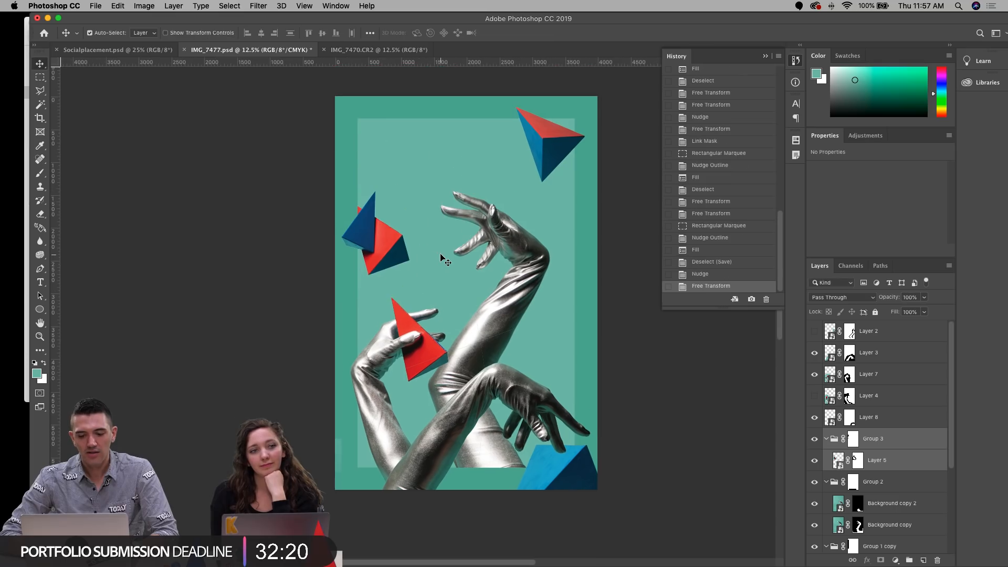
# Step: Enlarge the blue pyramid on Layer 8 at the poster's lower right corner with Free Transform and shift it slightly left
pyautogui.click(594, 499)
pyautogui.press('super+t')
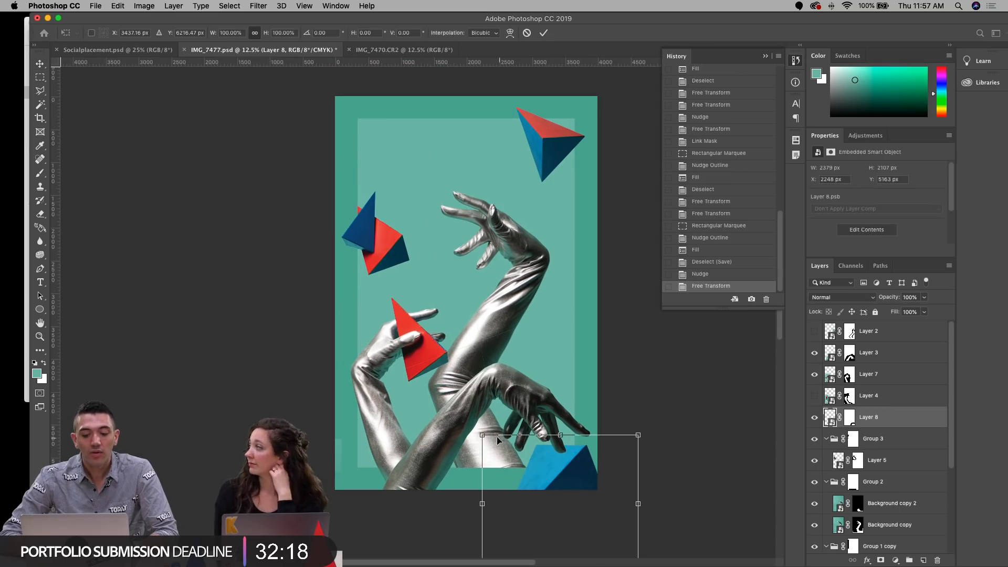
pyautogui.moveTo(484, 436); pyautogui.dragTo(462, 432)
pyautogui.moveTo(584, 475); pyautogui.dragTo(574, 479)
pyautogui.press('Return')
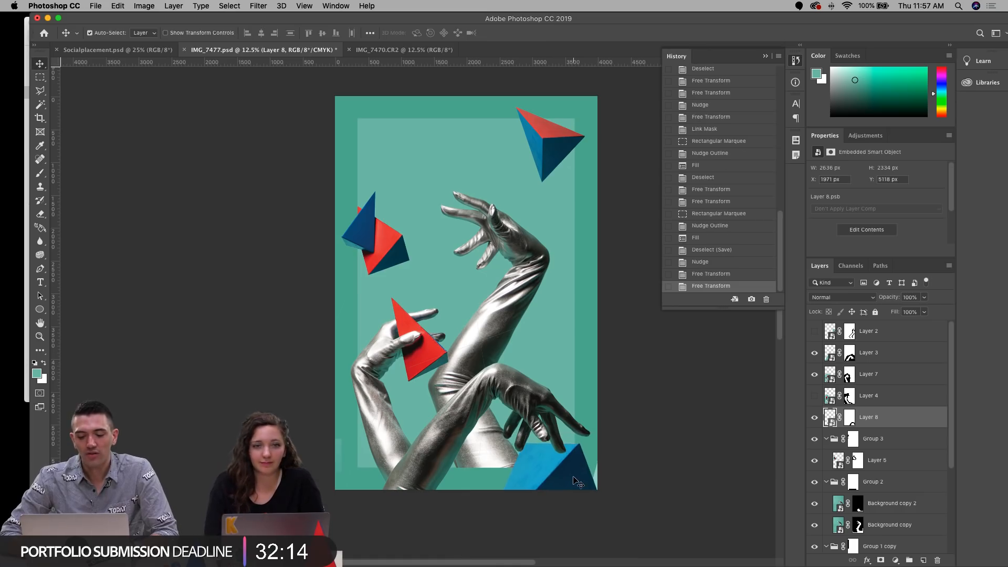
# Step: Scale the blue pyramid on Layer 8 to 92.41% width and 91.17% height
pyautogui.press('super+t')
pyautogui.moveTo(637, 432); pyautogui.dragTo(629, 441)
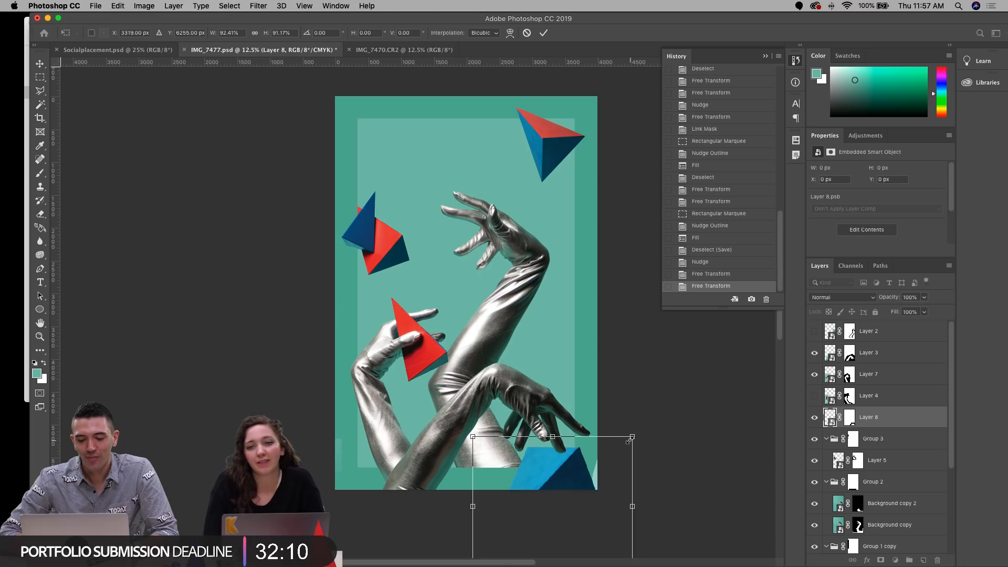
pyautogui.press('Return')
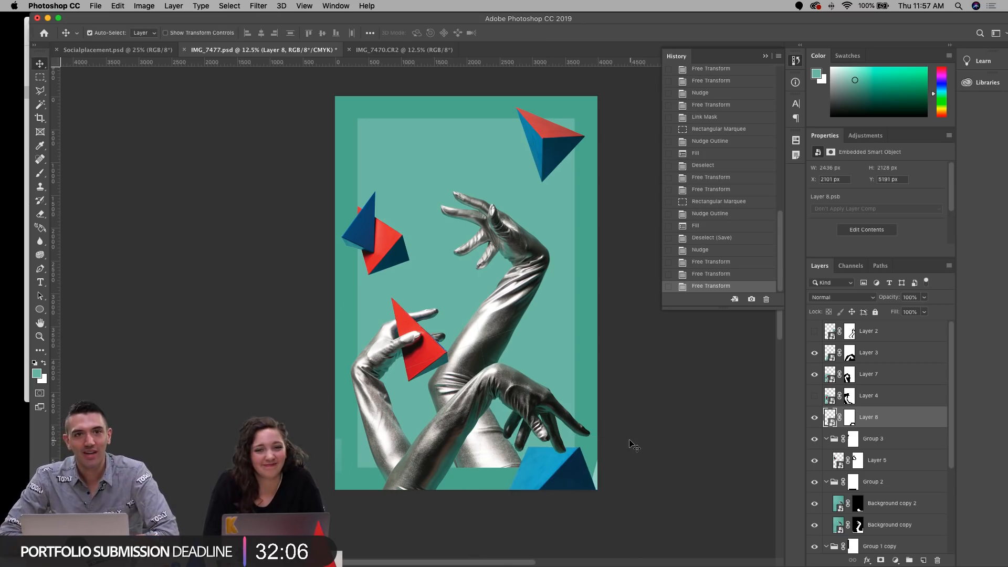
# Step: Inspect the lower right pyramid's edges up close and activate the Polygonal Lasso tool
pyautogui.click(46, 340)
pyautogui.click(639, 465)
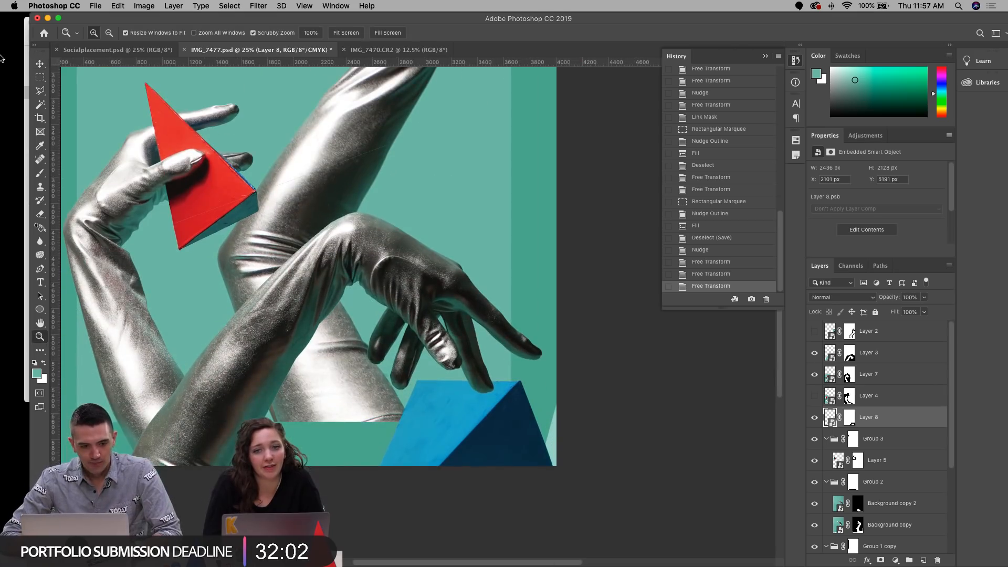
pyautogui.click(40, 92)
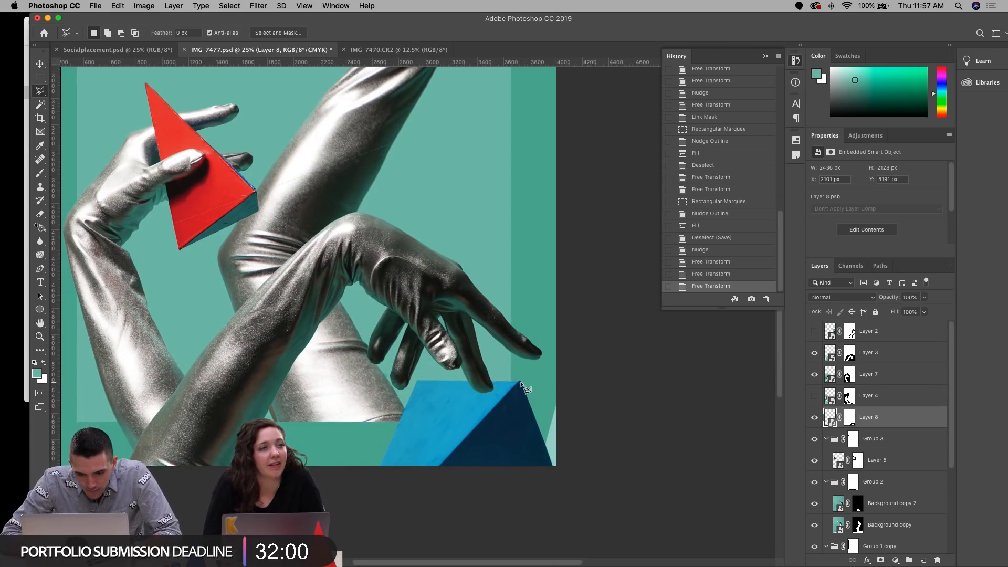
# Step: Switch to Adobe Bridge, look through the Gloves folder for pyramid photos, and view IMG_7284.CR2 full screen
pyautogui.click(608, 547)
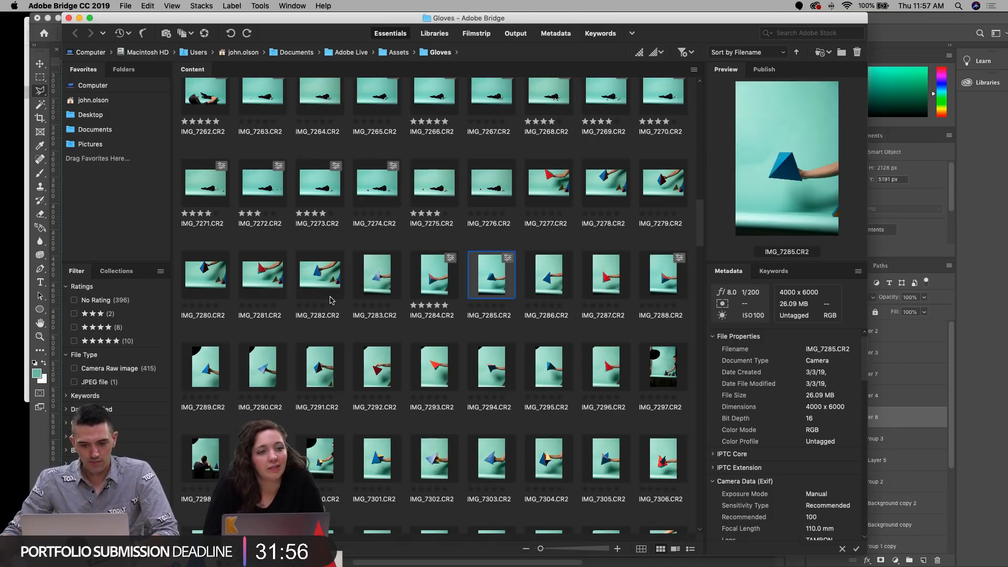
pyautogui.scroll(15, 650, 138)
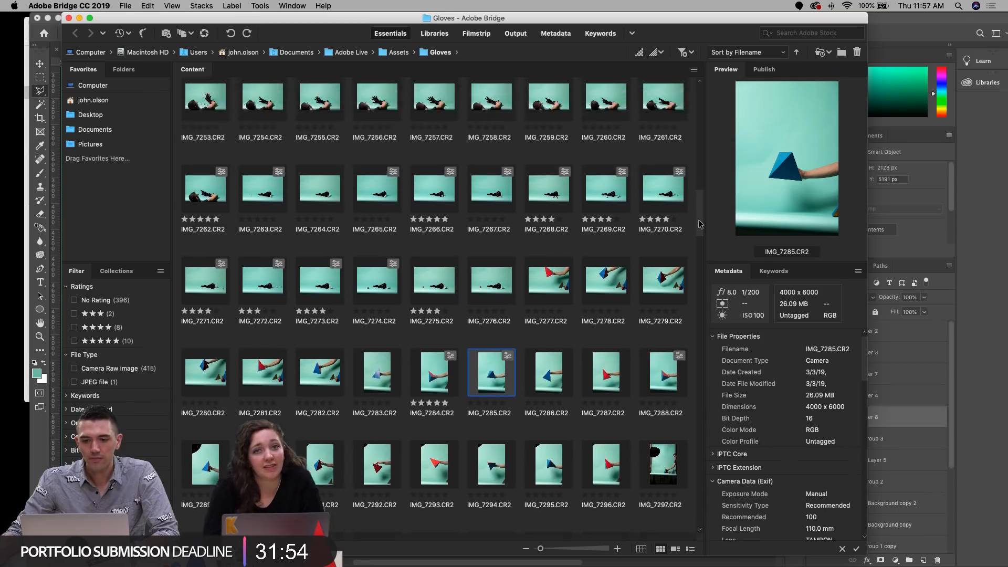
pyautogui.scroll(-15, 649, 138)
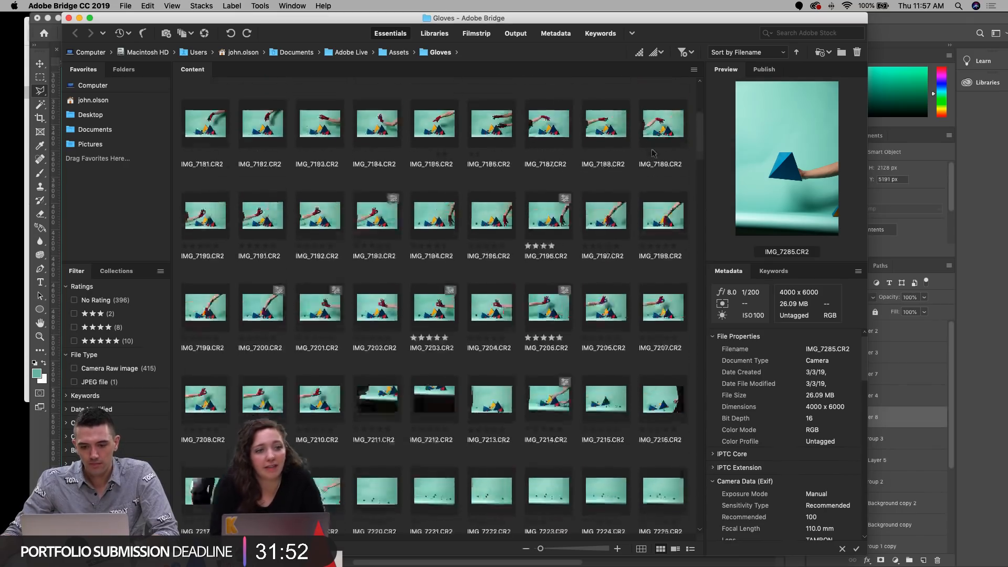
pyautogui.scroll(-5, 655, 226)
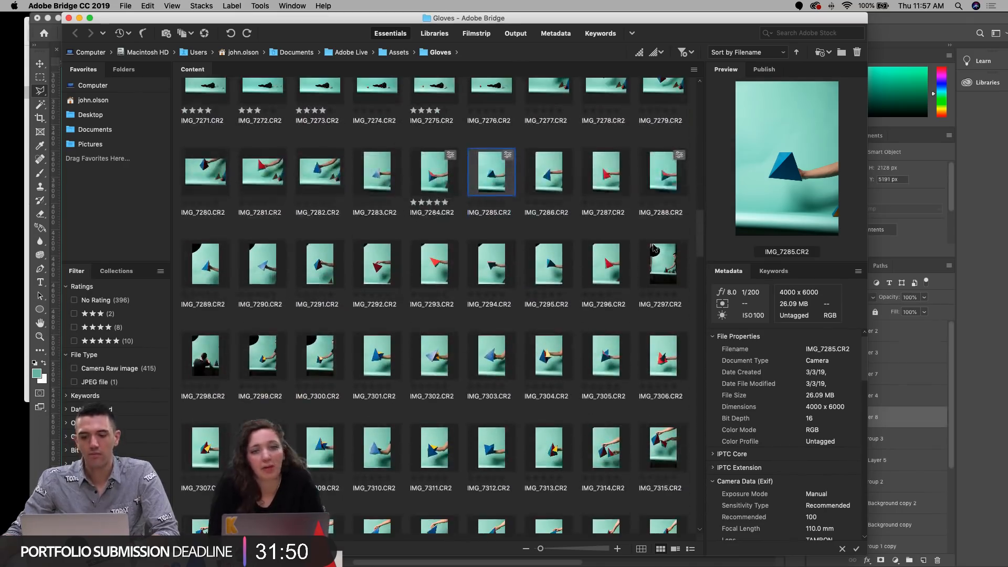
pyautogui.click(434, 165)
pyautogui.press('space')
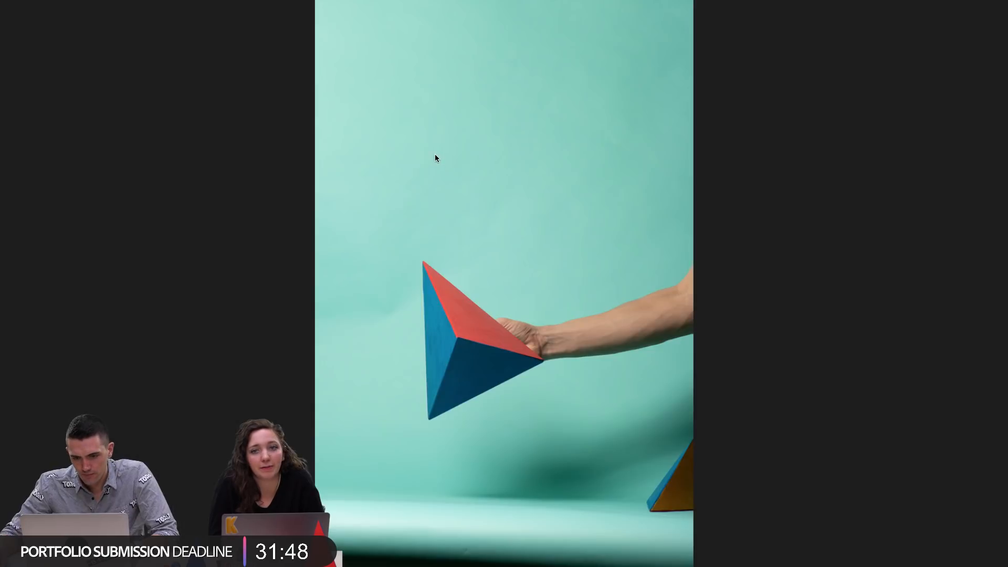
pyautogui.press('space')
# Step: Preview the pyramid photos IMG_7286.CR2 to IMG_7288.CR2 and examine IMG_7294.CR2 full screen
pyautogui.click(551, 161)
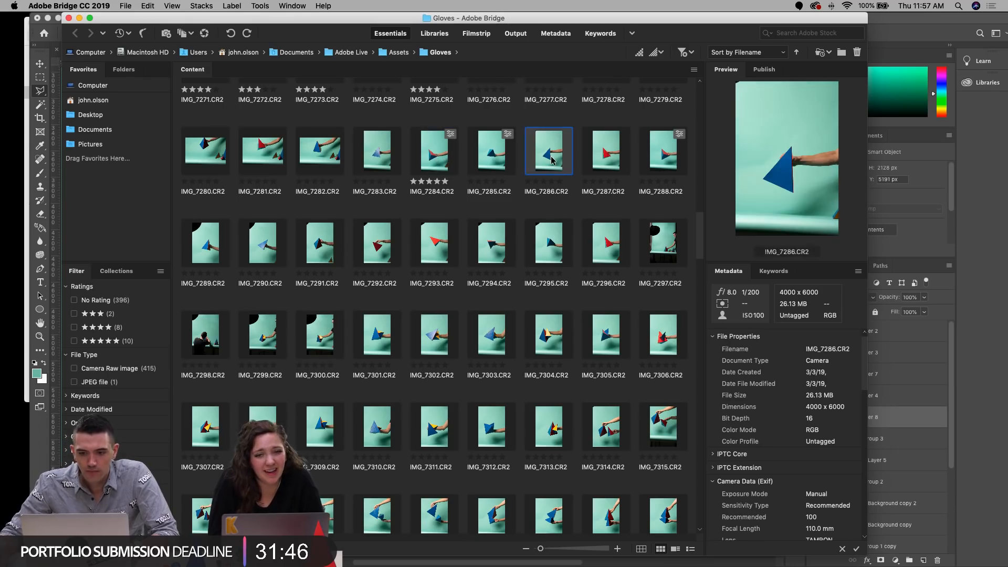
pyautogui.press('Right')
pyautogui.press('Right')
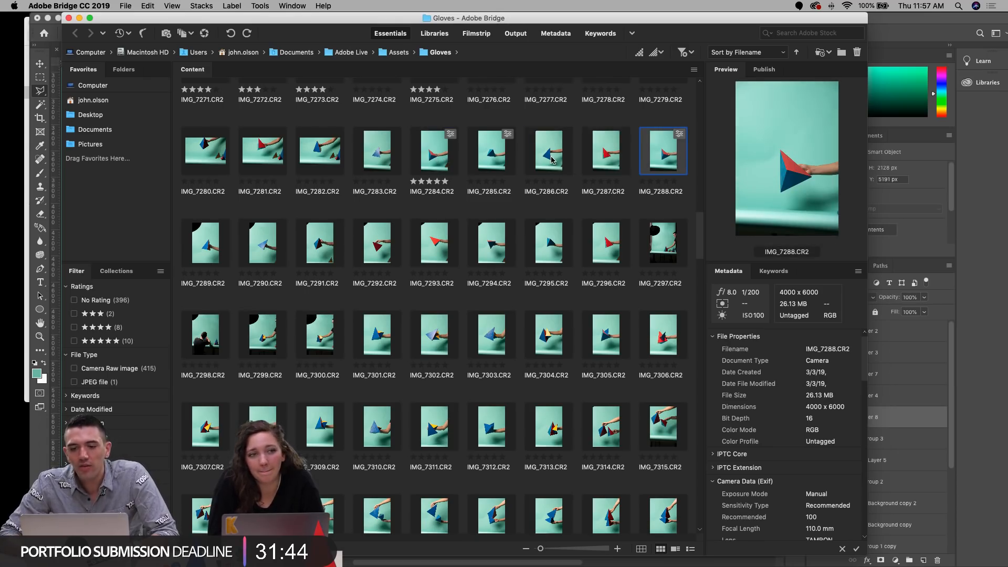
pyautogui.press('Down')
pyautogui.press('Left')
pyautogui.press('Left')
pyautogui.press('Left')
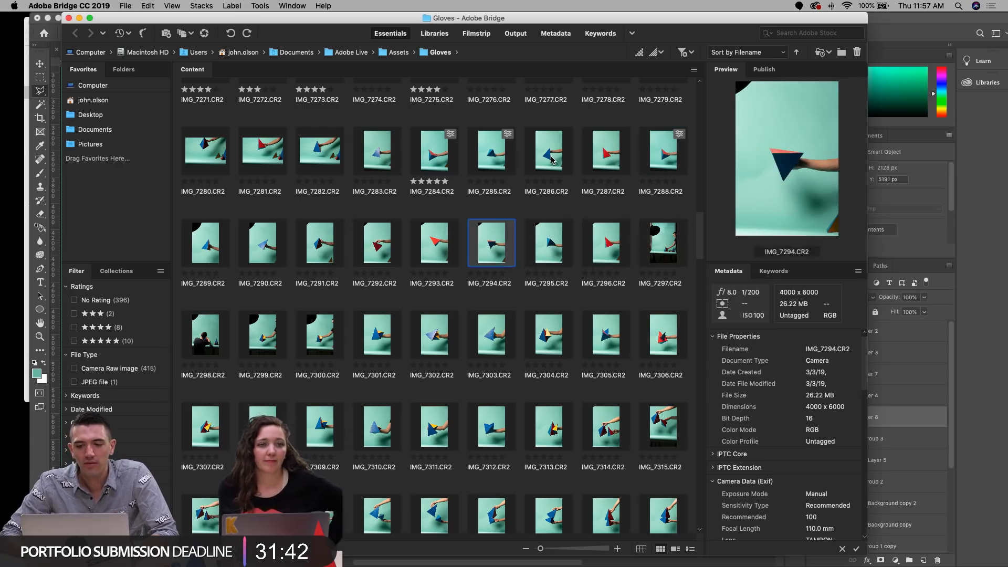
pyautogui.press('space')
pyautogui.press('space')
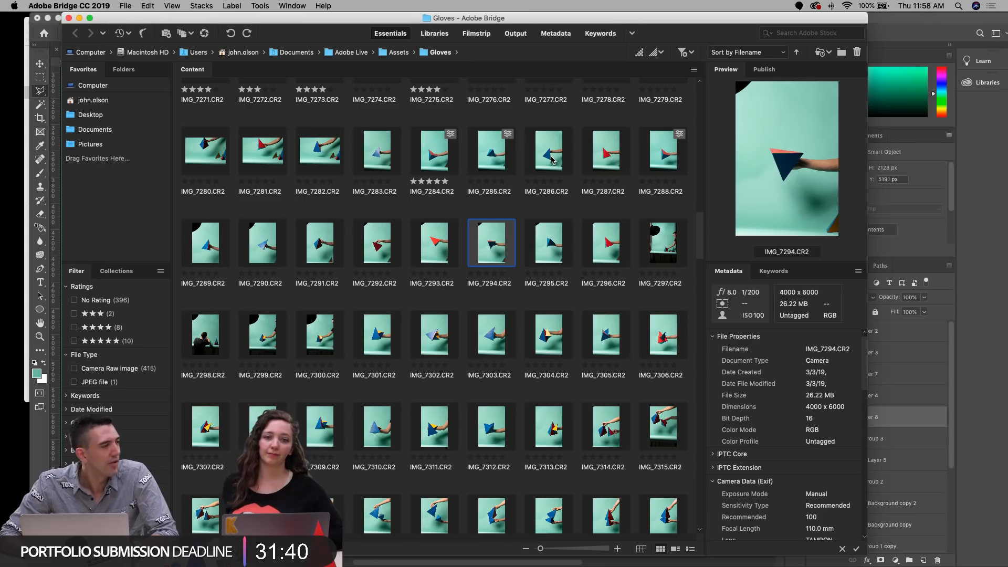
pyautogui.press('space')
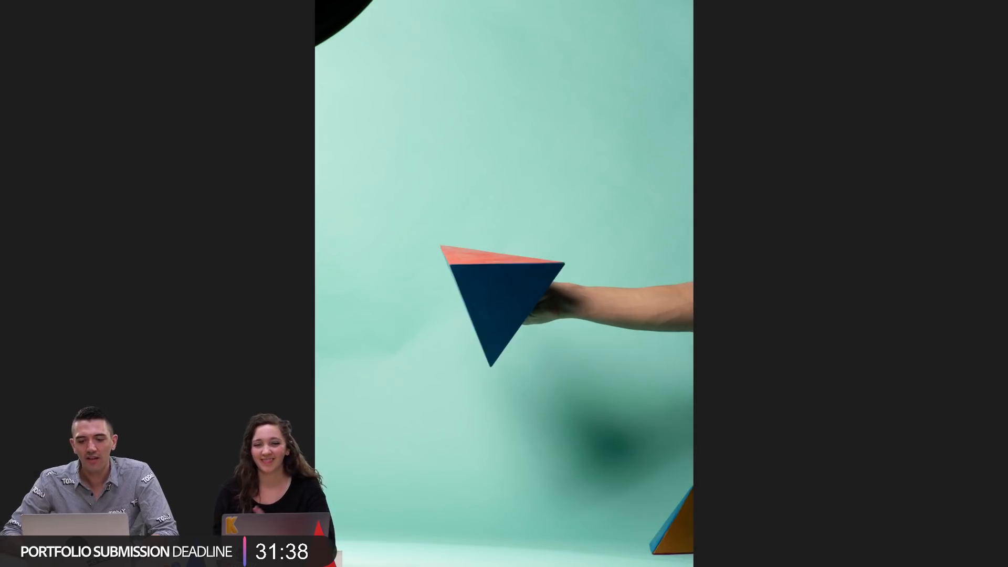
# Step: Page through the photos around IMG_7294.CR2 full screen to compare the pyramid angles, and return to the thumbnails
pyautogui.press('Left')
pyautogui.press('Left')
pyautogui.press('Left')
pyautogui.press('Left')
pyautogui.press('Left')
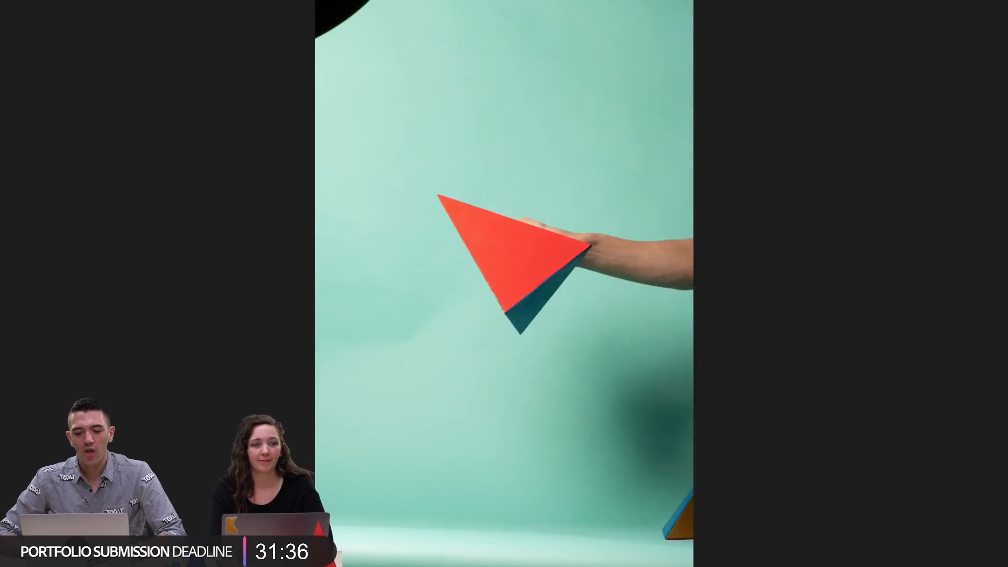
pyautogui.press('Left')
pyautogui.press('Left')
pyautogui.press('Left')
pyautogui.press('Left')
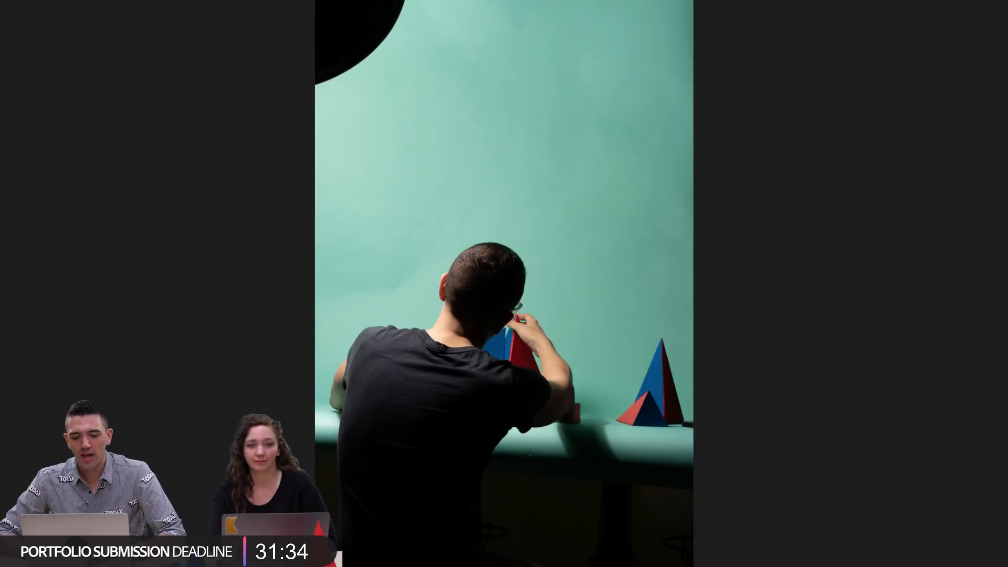
pyautogui.press('space')
# Step: Compare the blue pyramid shots from IMG_7289.CR2 to IMG_7291.CR2 full screen, ending on IMG_7291.CR2 in the thumbnails
pyautogui.press('Left')
pyautogui.press('Left')
pyautogui.press('Left')
pyautogui.press('Left')
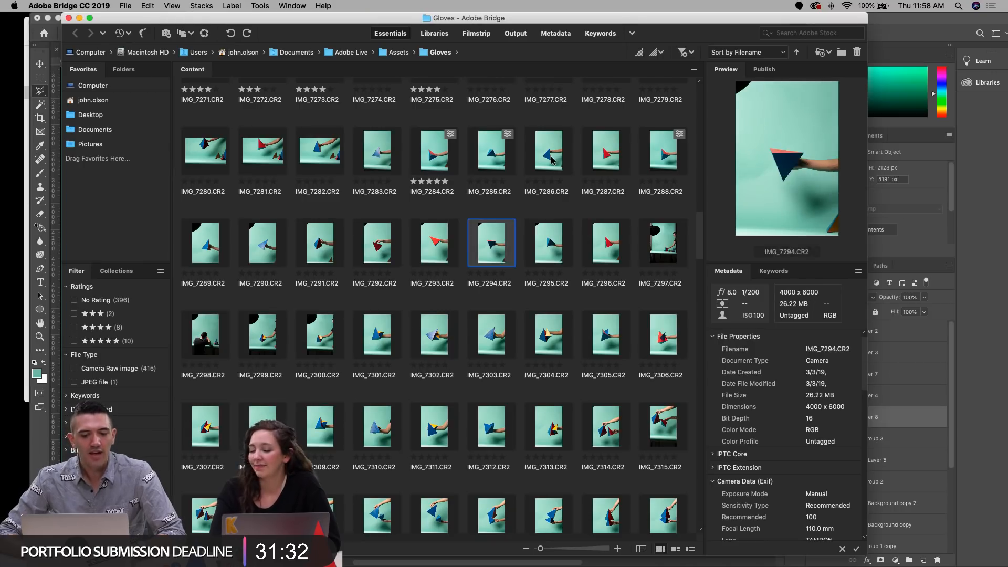
pyautogui.press('Left')
pyautogui.press('space')
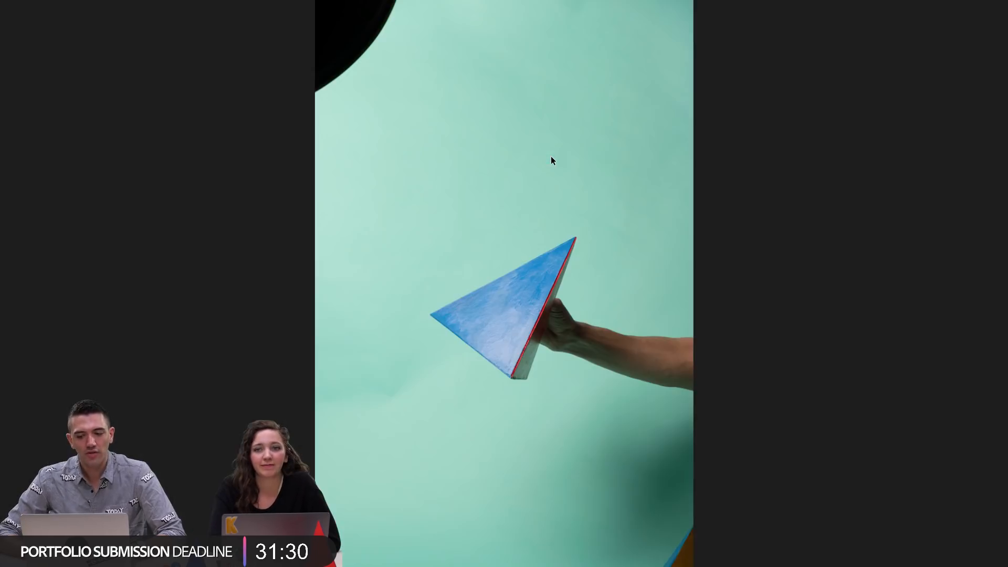
pyautogui.press('Left')
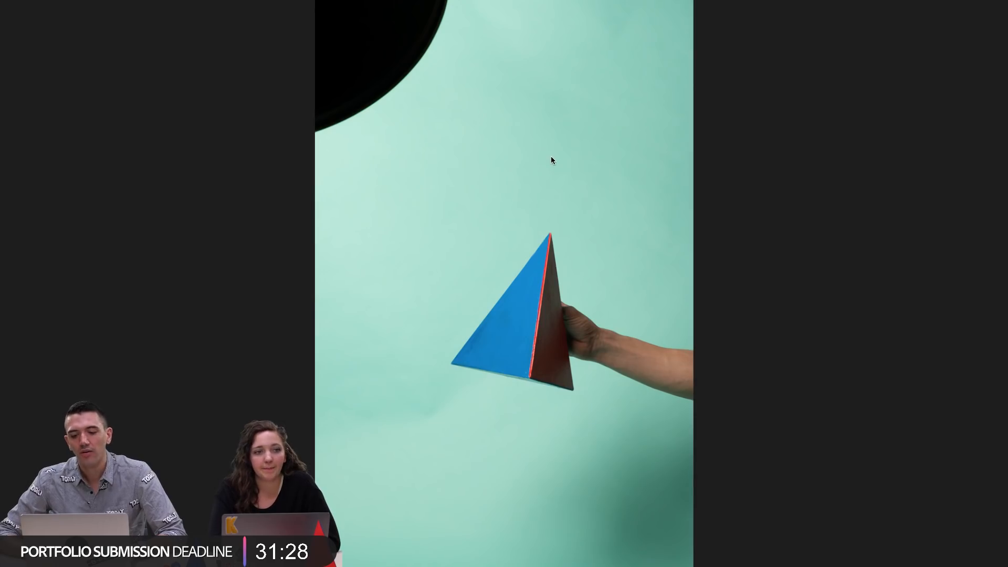
pyautogui.press('Right')
pyautogui.press('Right')
pyautogui.press('space')
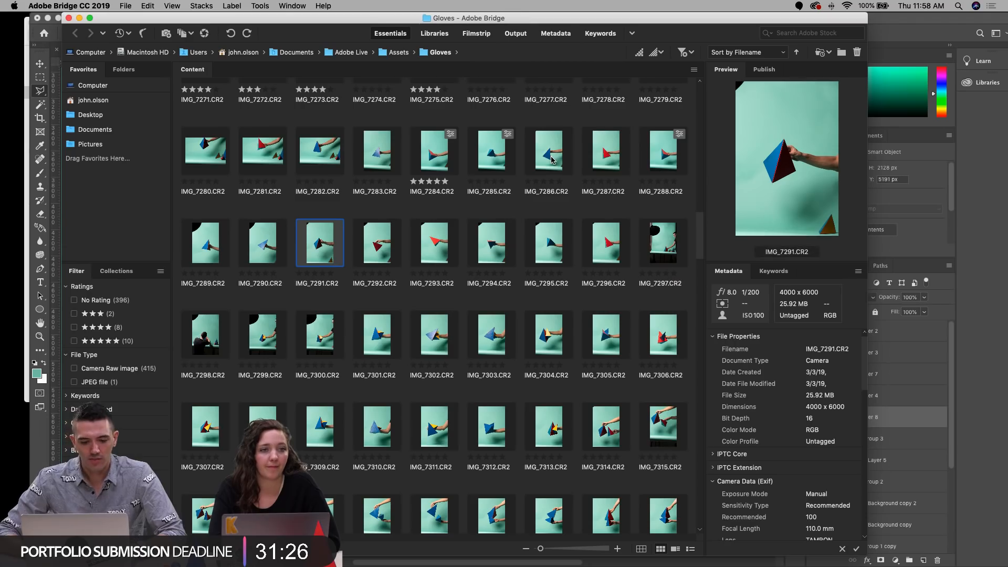
# Step: Preview IMG_7305.CR2 and IMG_7348.CR2, and step back from IMG_7356.CR2 to IMG_7350.CR2 to examine the hand-held pyramids
pyautogui.click(630, 349)
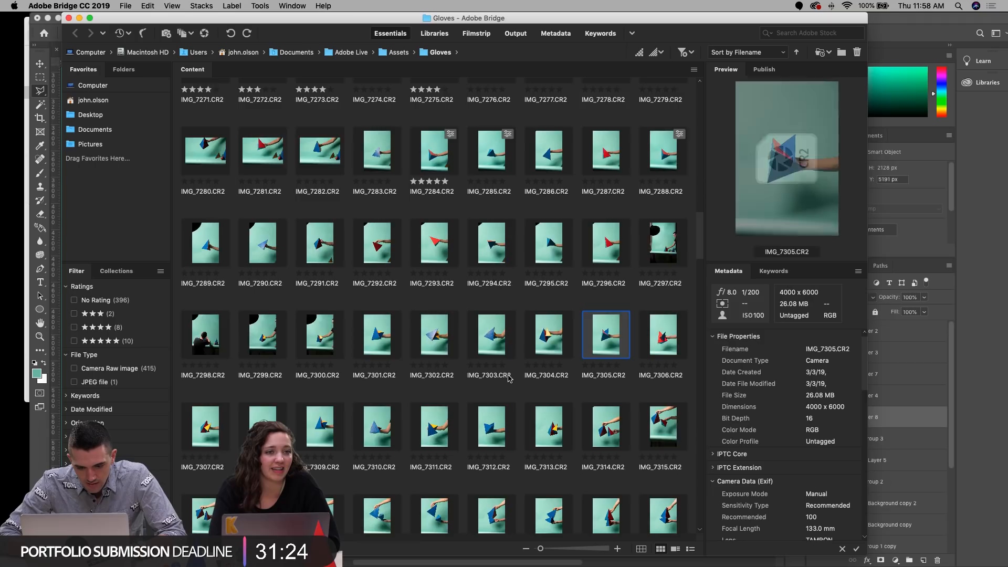
pyautogui.scroll(-4, 509, 378)
pyautogui.scroll(-4, 494, 396)
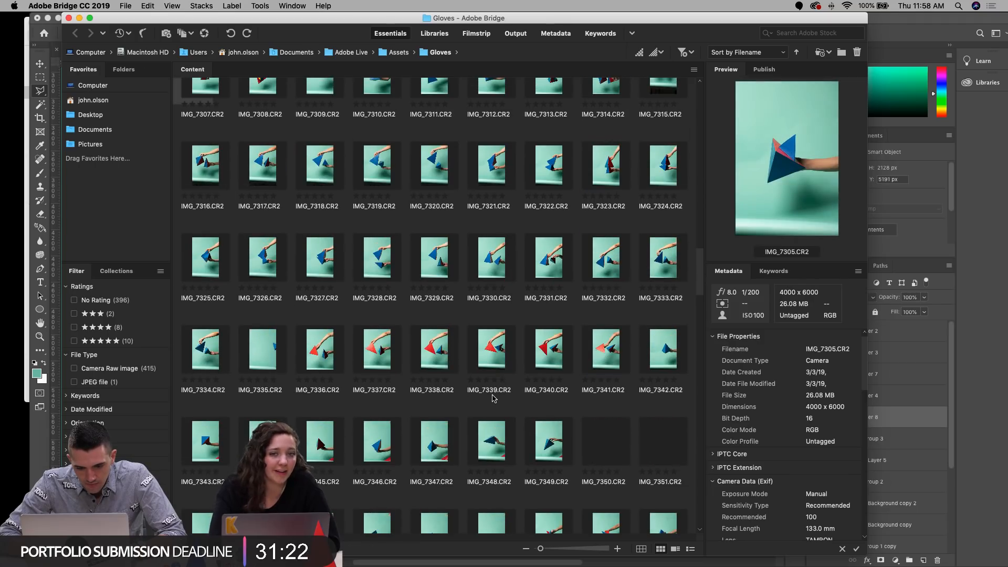
pyautogui.click(377, 438)
pyautogui.click(490, 441)
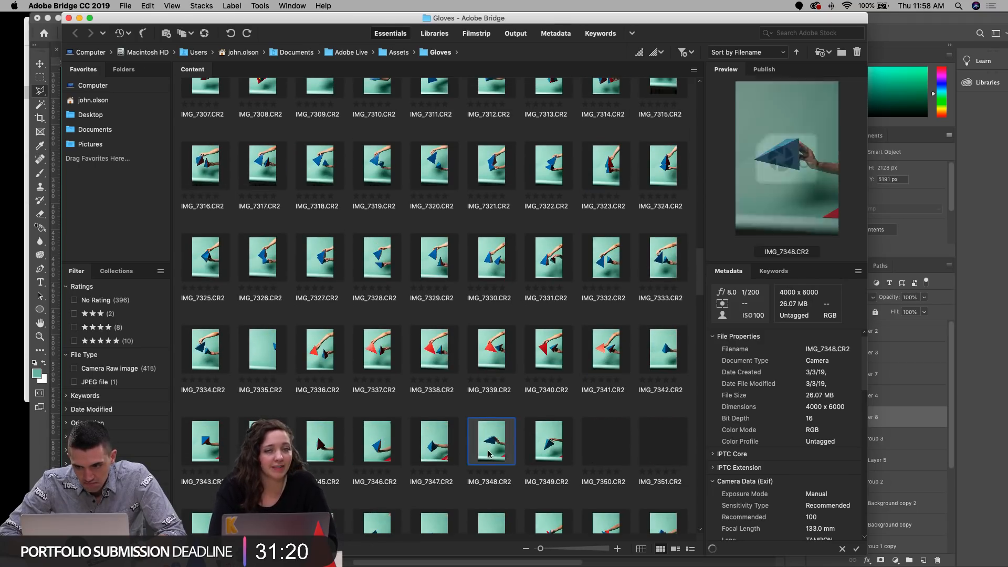
pyautogui.scroll(-2, 479, 457)
pyautogui.click(448, 458)
pyautogui.press('Left')
pyautogui.press('Left')
pyautogui.press('Left')
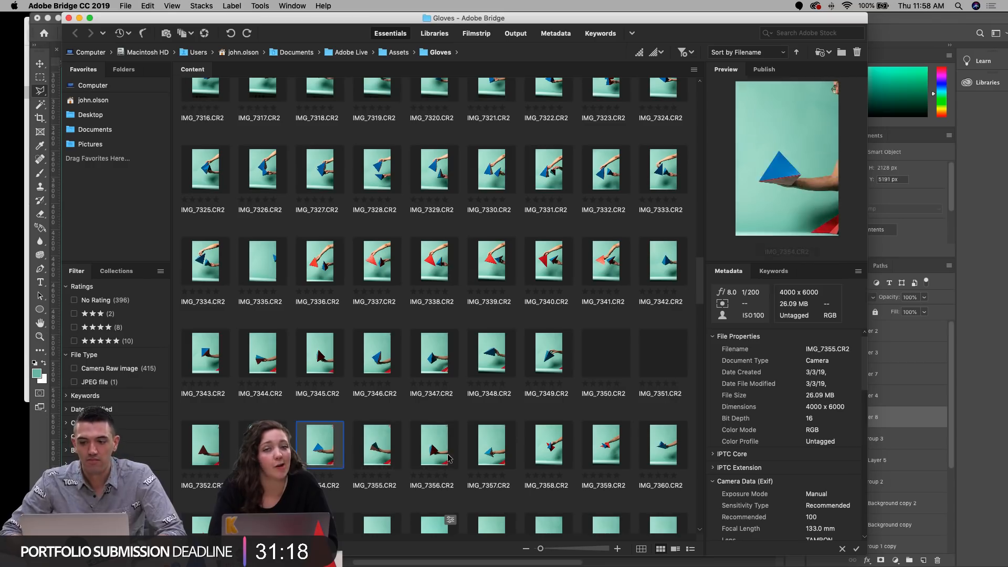
pyautogui.press('Left')
pyautogui.press('Left')
pyautogui.press('Left')
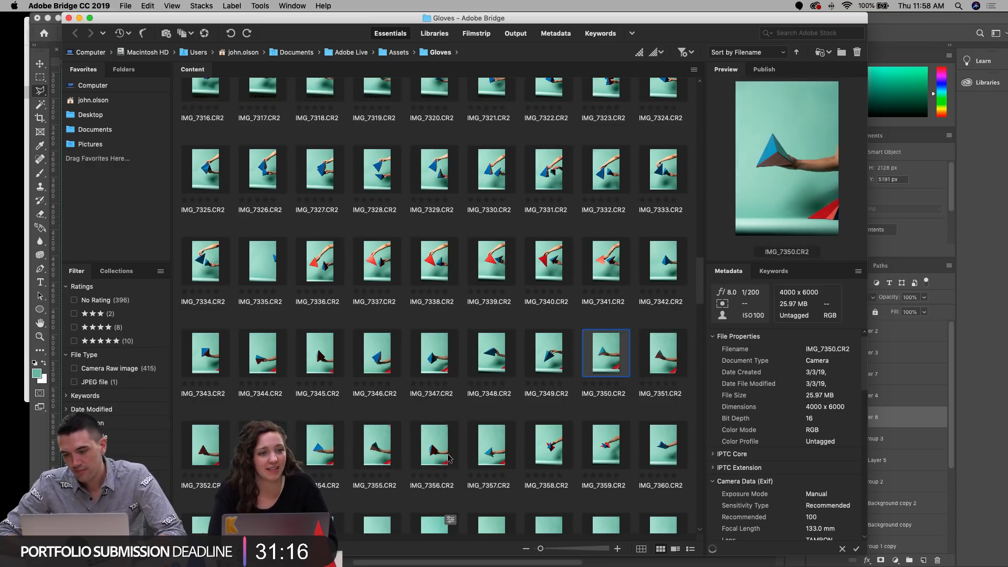
# Step: Compare more pyramid photos, including IMG_7346.CR2, IMG_7358.CR2 and IMG_7366.CR2, in the preview
pyautogui.press('Right')
pyautogui.press('Right')
pyautogui.press('Right')
pyautogui.press('Right')
pyautogui.press('Right')
pyautogui.press('Up')
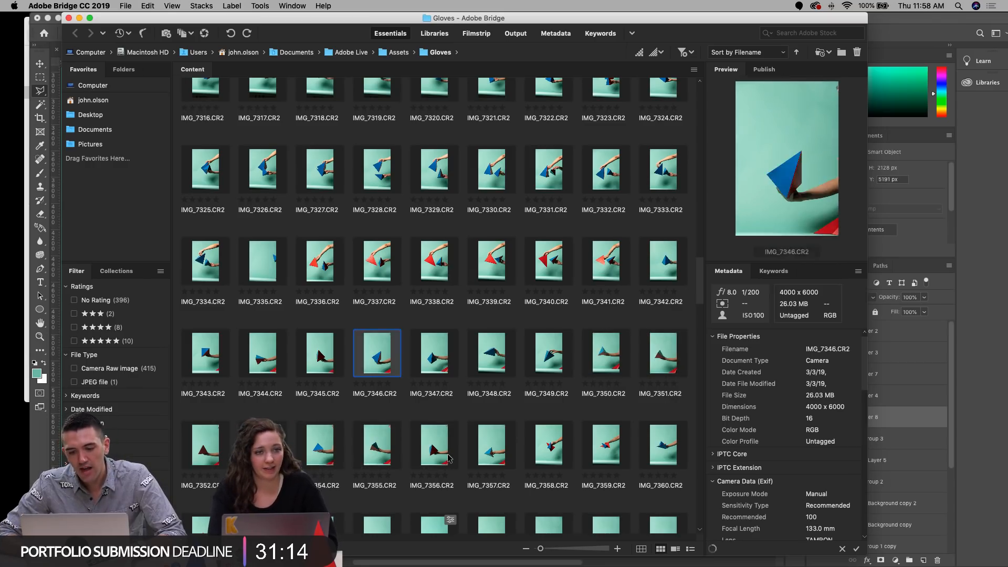
pyautogui.press('Right')
pyautogui.press('Right')
pyautogui.press('Right')
pyautogui.press('Right')
pyautogui.press('Down')
pyautogui.press('Left')
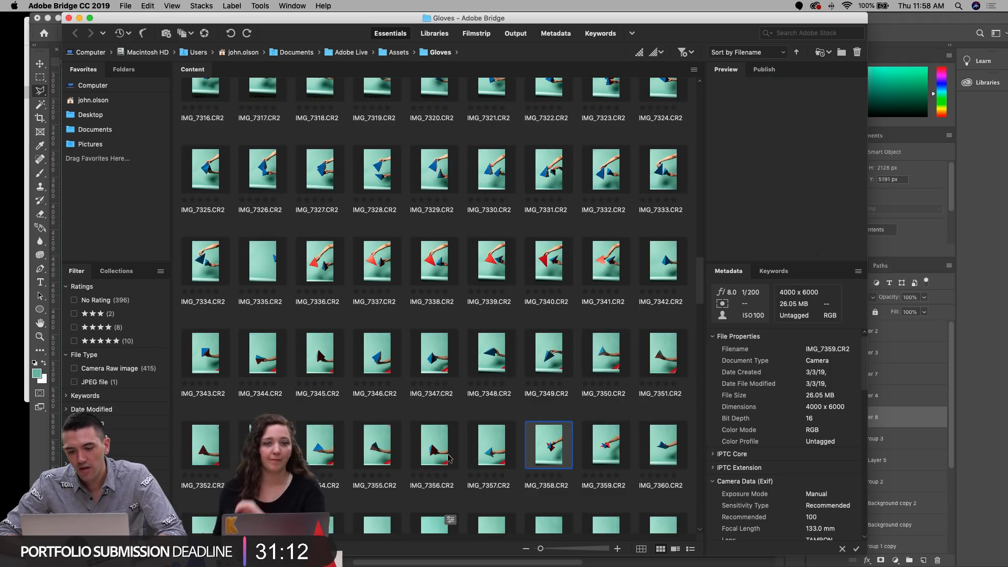
pyautogui.press('Left')
pyautogui.press('Down')
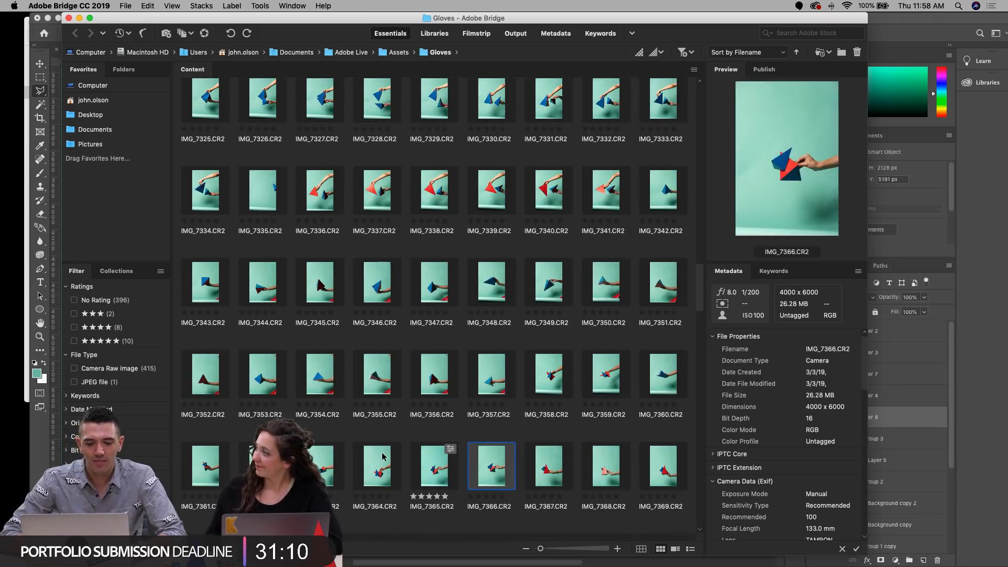
# Step: Preview the photos from IMG_7364.CR2 back to IMG_7361.CR2, and those from IMG_7352.CR2 to IMG_7357.CR2
pyautogui.click(380, 453)
pyautogui.press('Left')
pyautogui.press('Left')
pyautogui.press('Left')
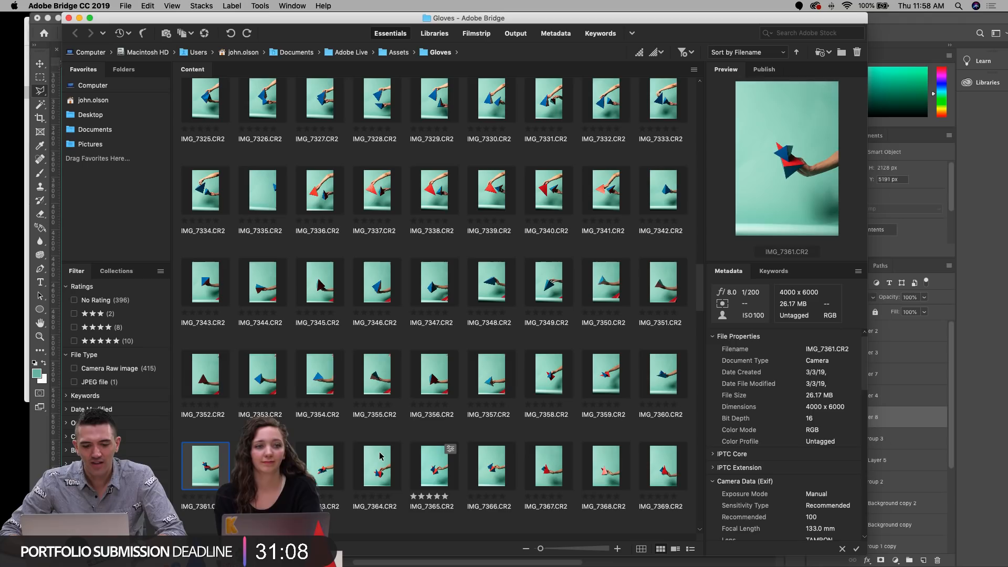
pyautogui.press('Up')
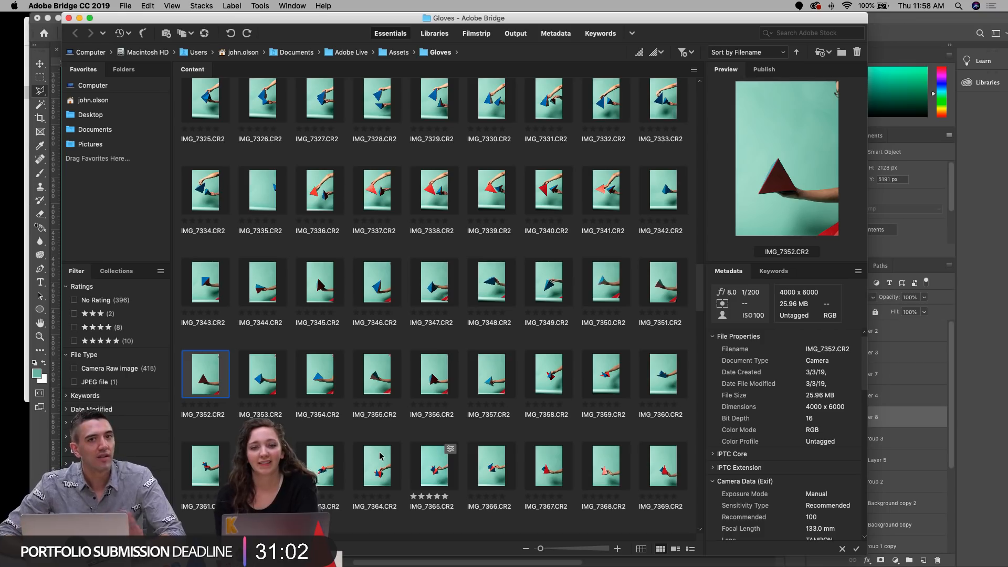
pyautogui.press('Right')
pyautogui.press('Right')
pyautogui.press('Right')
pyautogui.press('Right')
pyautogui.press('Right')
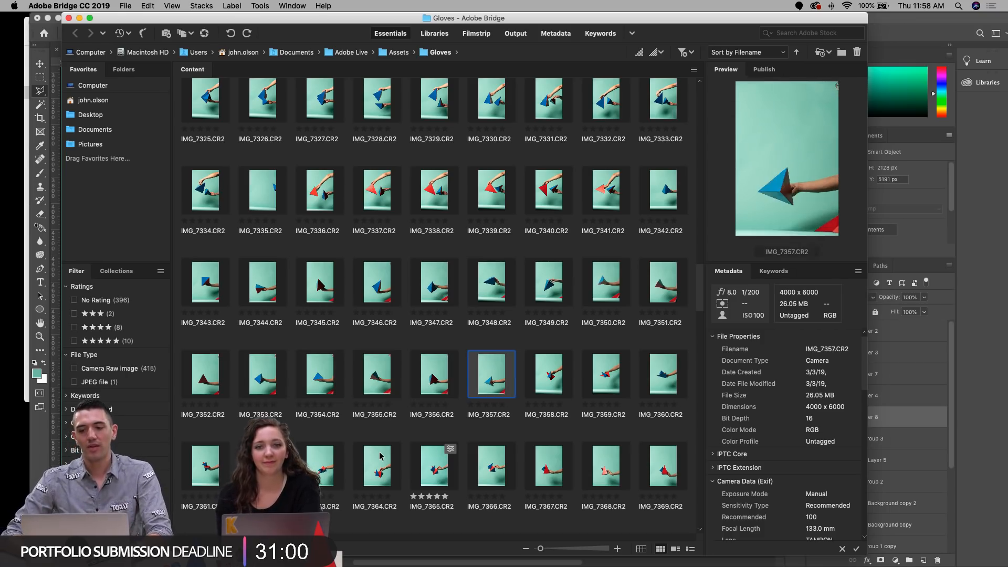
# Step: Preview the pyramid photos IMG_7368.CR2, IMG_7373.CR2 and IMG_7374.CR2, returning to IMG_7368.CR2
pyautogui.press('Down')
pyautogui.press('Right')
pyautogui.press('Right')
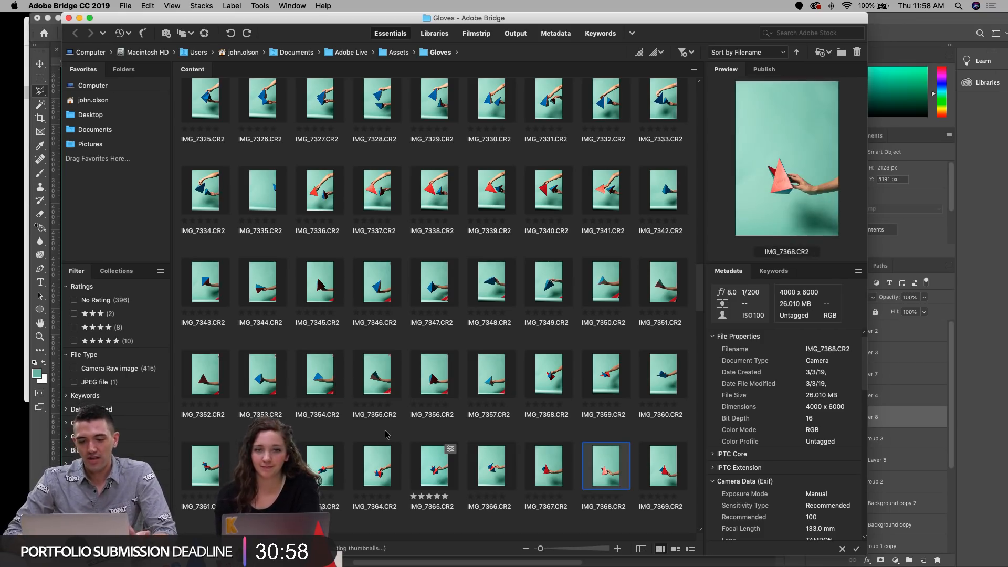
pyautogui.scroll(-1, 386, 435)
pyautogui.click(367, 385)
pyautogui.press('Right')
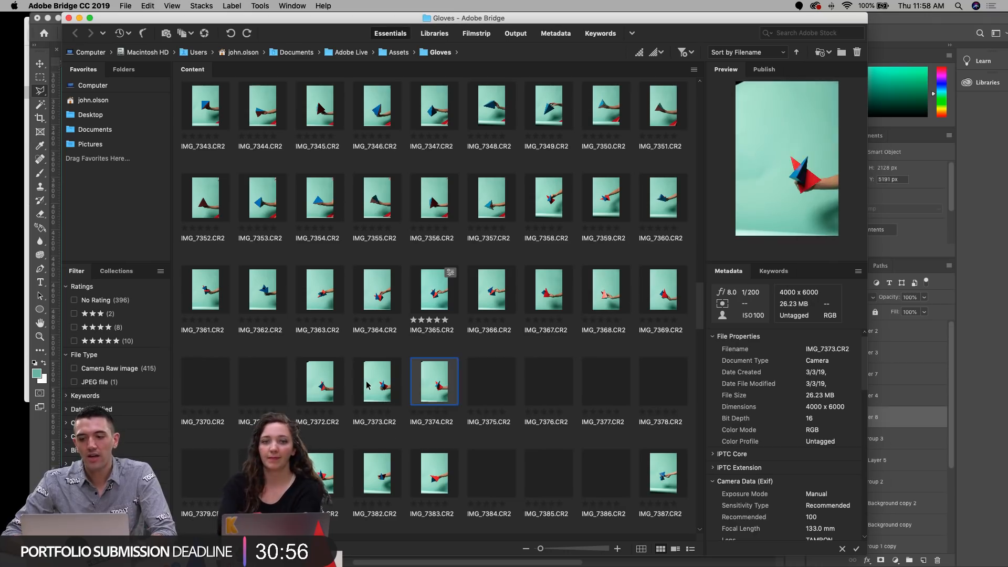
pyautogui.press('Right')
pyautogui.press('Right')
pyautogui.press('Right')
pyautogui.press('Up')
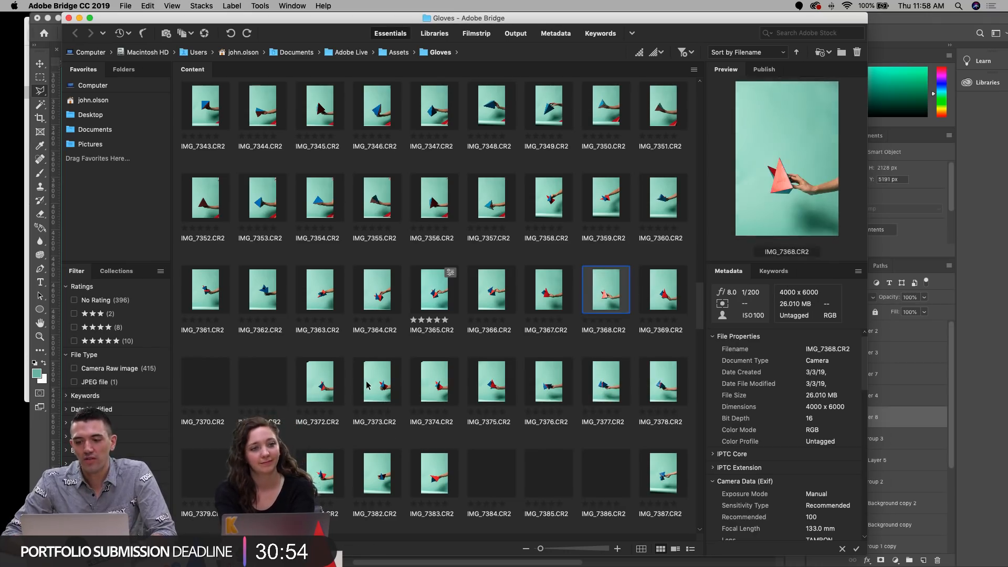
# Step: Preview earlier pyramid shots such as IMG_7346.CR2 and IMG_7335.CR2, and examine the photos up to IMG_7339.CR2
pyautogui.press('Up')
pyautogui.press('Up')
pyautogui.press('Left')
pyautogui.press('Left')
pyautogui.press('Left')
pyautogui.press('Left')
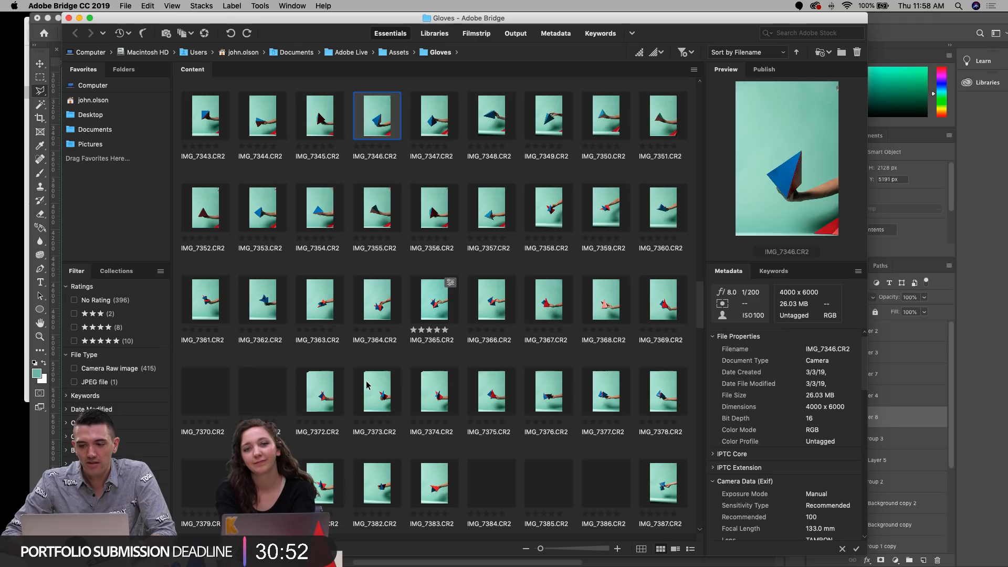
pyautogui.press('Up')
pyautogui.press('Left')
pyautogui.press('Left')
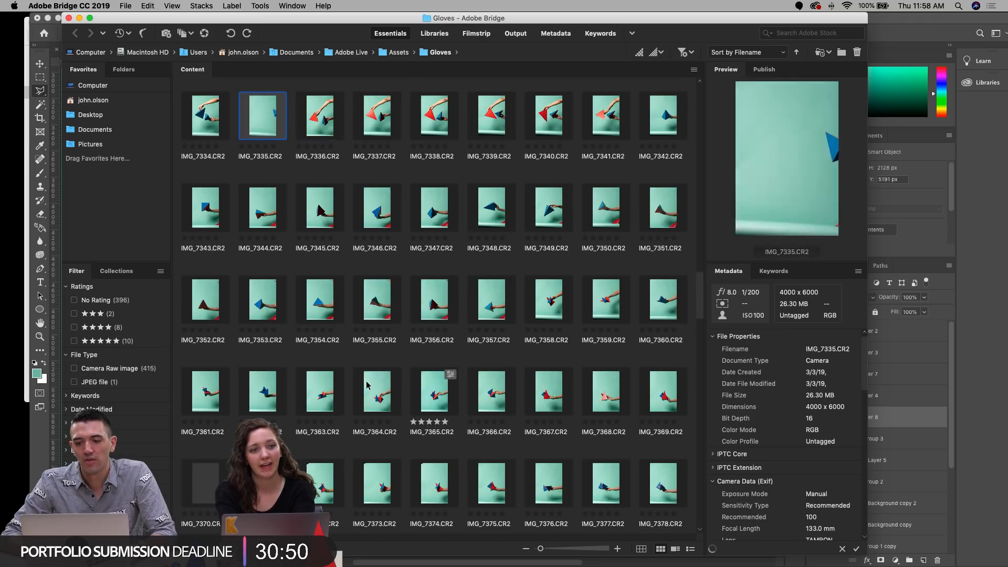
pyautogui.press('Right')
pyautogui.press('Right')
pyautogui.press('Right')
pyautogui.press('Right')
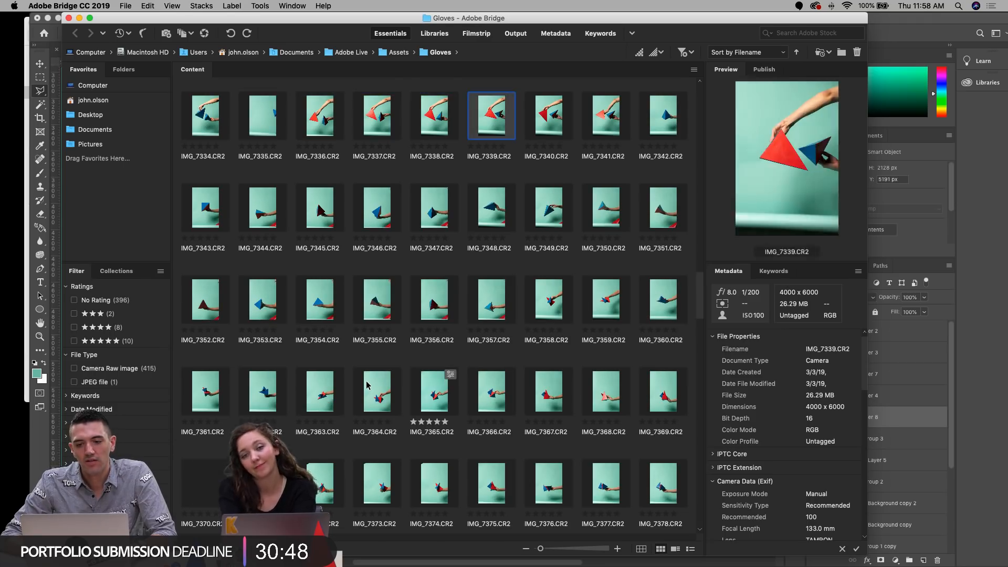
# Step: Look back through the two-handed pyramid photos, including IMG_7328.CR2 and IMG_7324.CR2, as far as IMG_7311.CR2
pyautogui.press('Up')
pyautogui.press('Right')
pyautogui.press('Left')
pyautogui.press('Left')
pyautogui.press('Left')
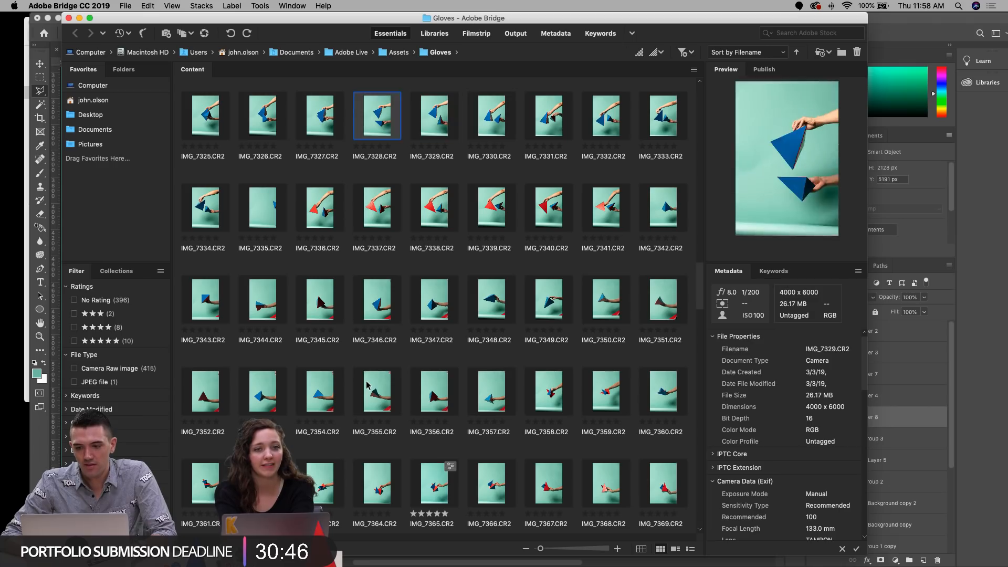
pyautogui.press('Left')
pyautogui.press('Left')
pyautogui.press('Left')
pyautogui.press('Left')
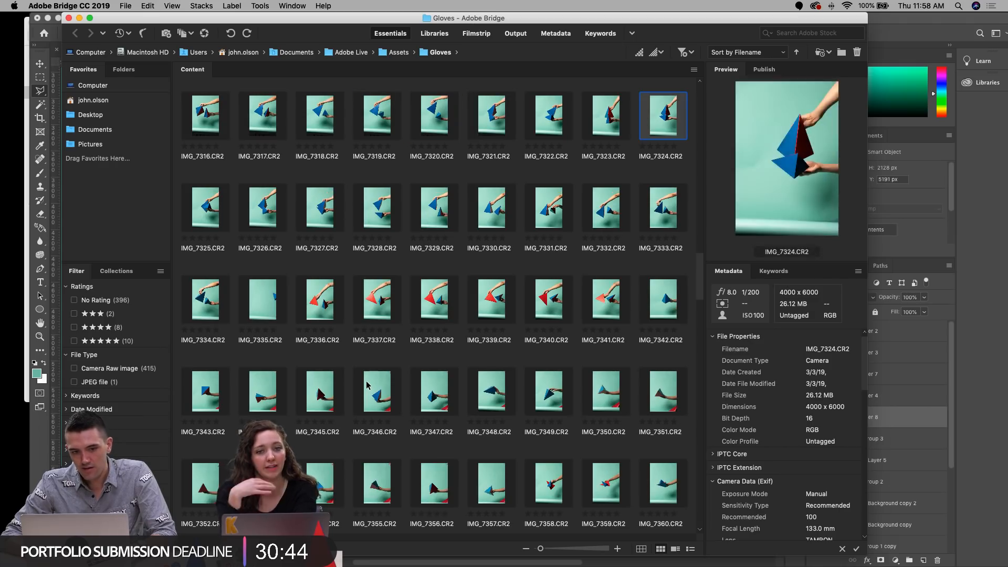
pyautogui.press('Left')
pyautogui.press('Left')
pyautogui.press('Left')
pyautogui.press('Left')
pyautogui.press('Up')
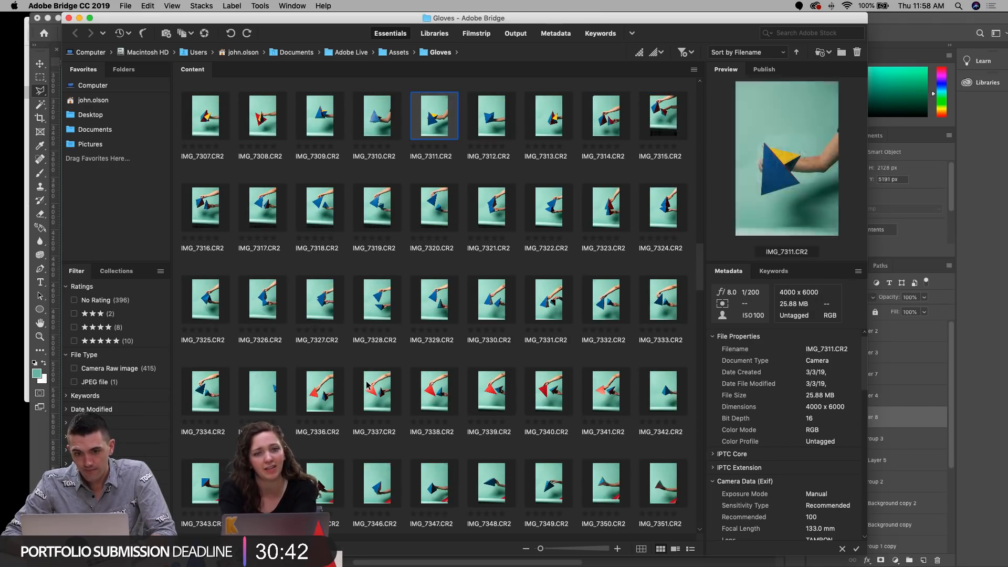
# Step: Preview IMG_7302.CR2 and IMG_7283.CR2, and compare the red-and-blue pyramid shots from IMG_7284.CR2 to IMG_7288.CR2
pyautogui.press('Up')
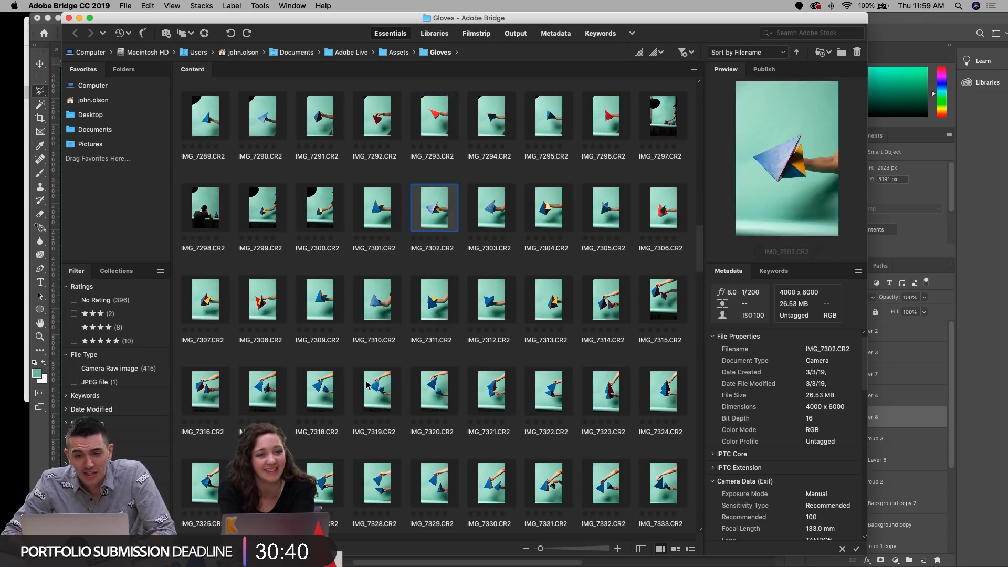
pyautogui.press('Up')
pyautogui.press('Up')
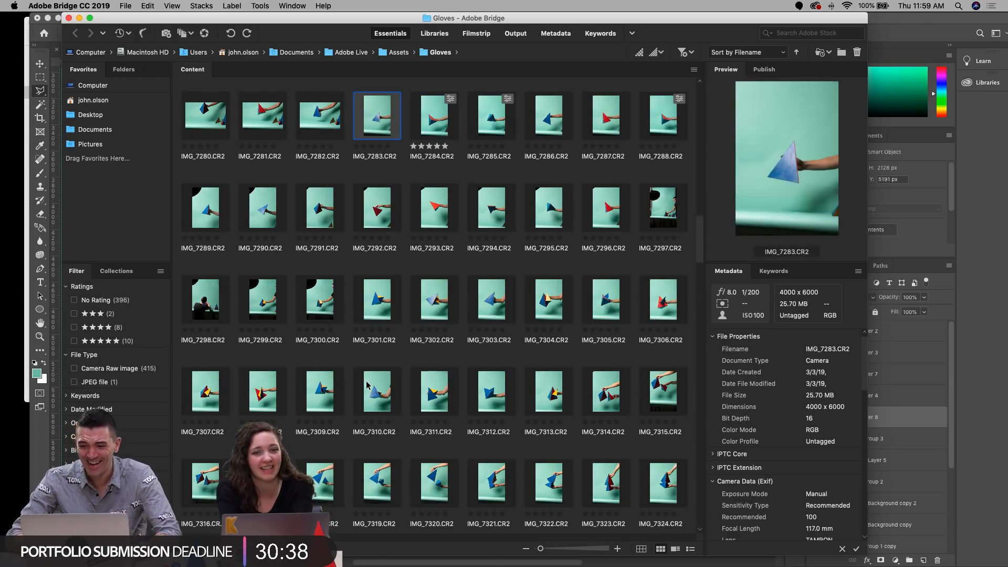
pyautogui.press('Right')
pyautogui.press('Left')
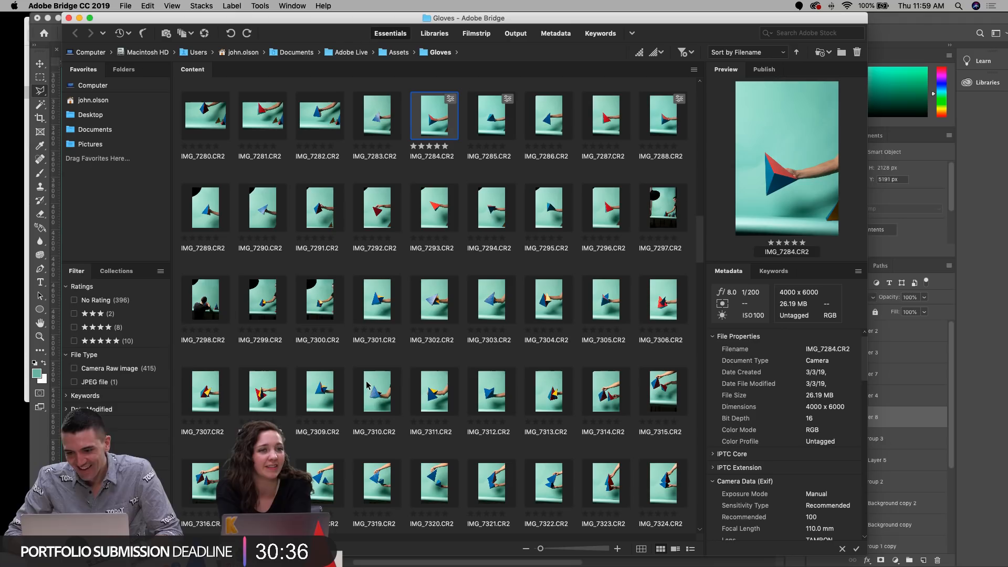
pyautogui.press('Right')
pyautogui.press('Right')
pyautogui.press('Right')
pyautogui.press('Right')
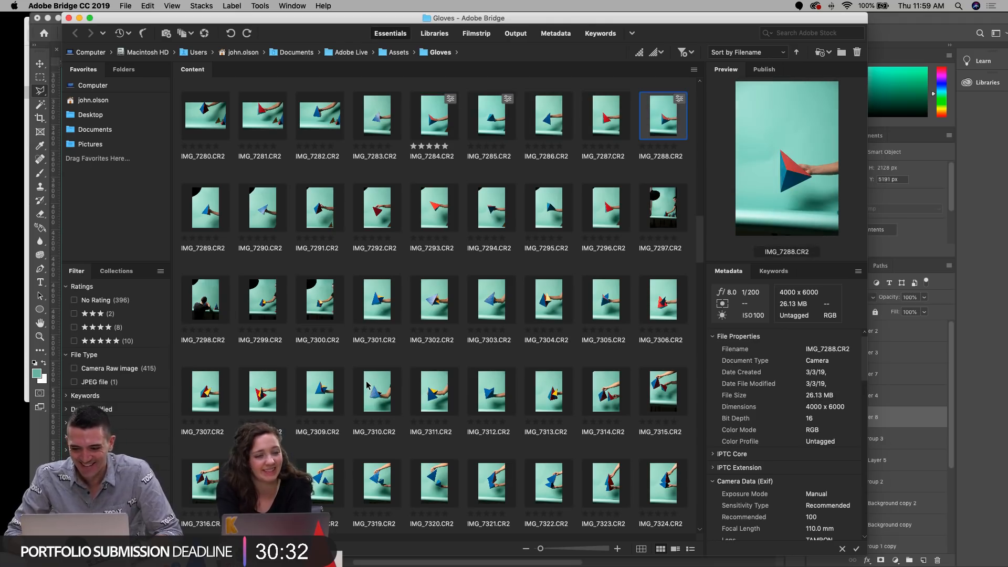
pyautogui.press('Left')
pyautogui.press('Left')
pyautogui.press('Left')
pyautogui.press('Left')
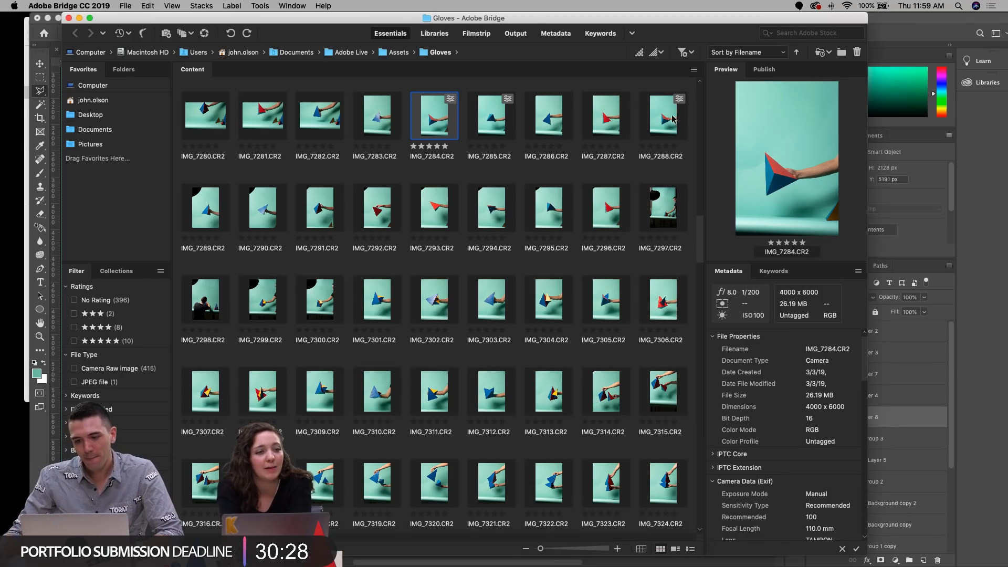
# Step: Open IMG_7288.CR2 in Photoshop through Camera Raw and copy a rough Polygonal Lasso selection around its red-and-blue pyramid
pyautogui.doubleClick(664, 116)
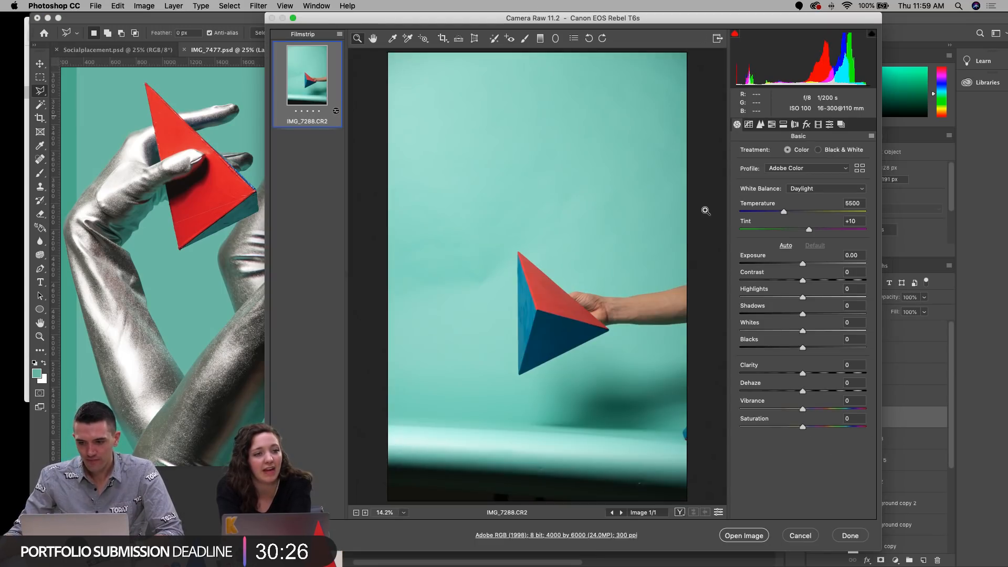
pyautogui.click(744, 536)
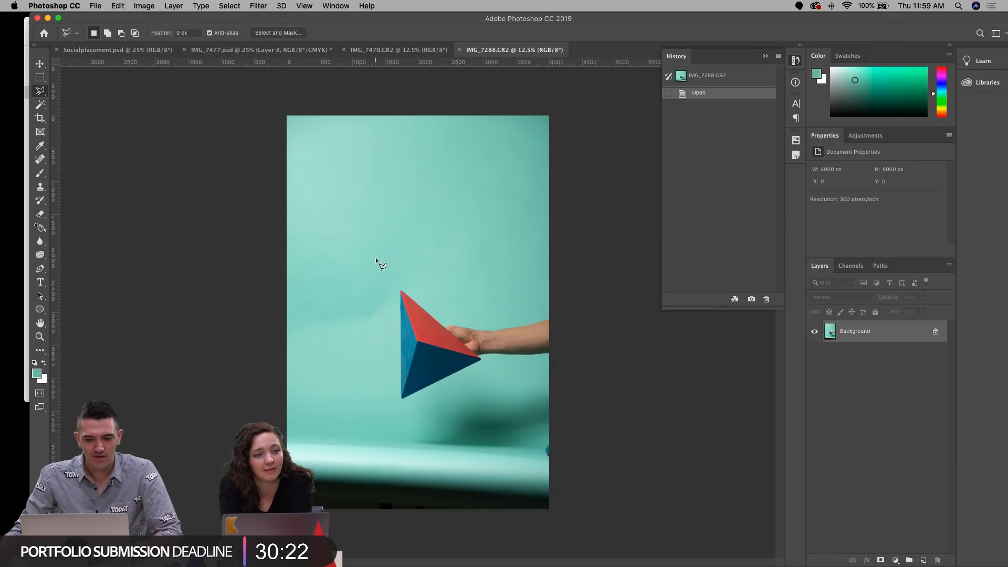
pyautogui.click(382, 280)
pyautogui.click(503, 377)
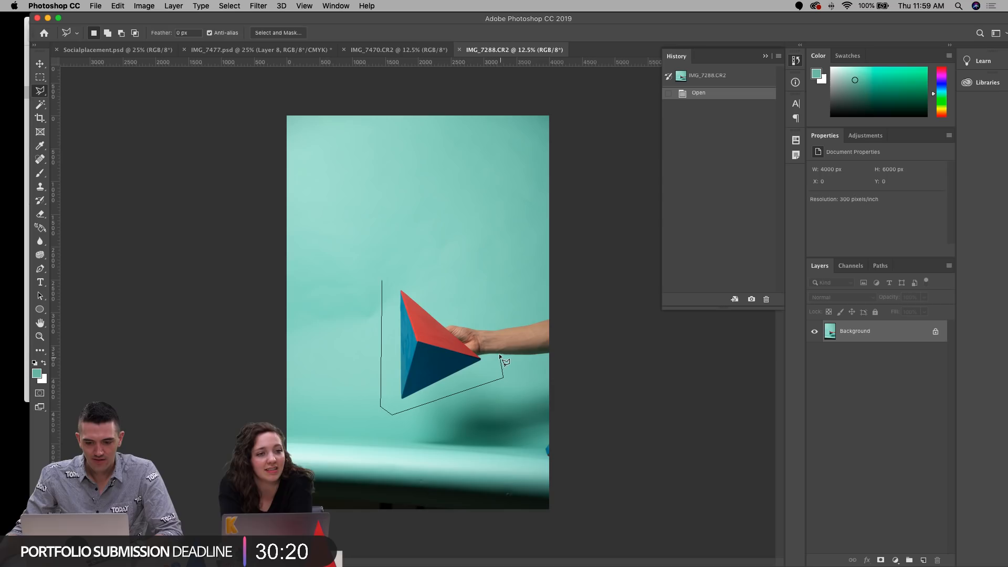
pyautogui.doubleClick(419, 288)
pyautogui.press('super+c')
pyautogui.press('super+d')
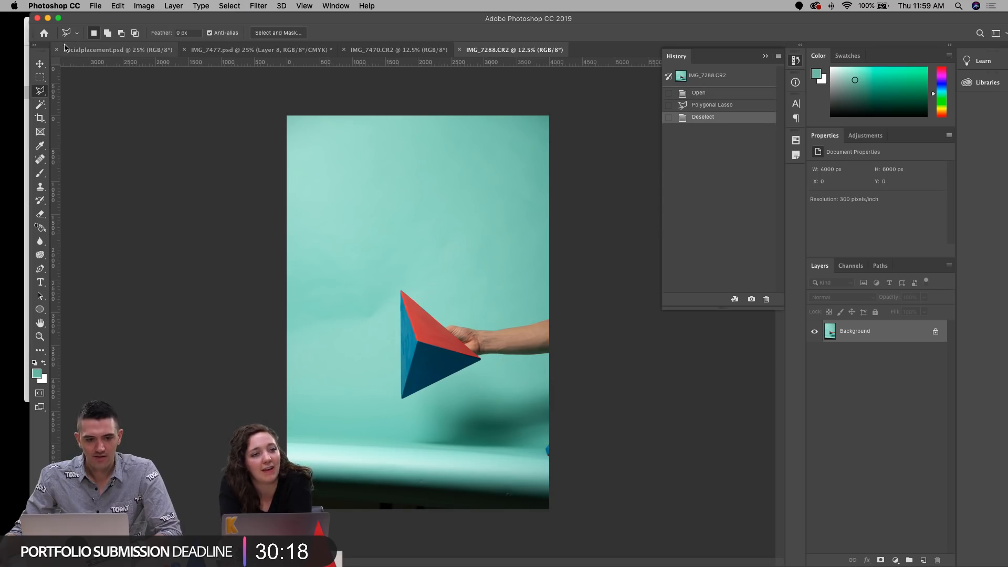
# Step: Close IMG_7288.CR2 without saving and paste the copied pyramid beneath the lower gloved hand in IMG_7477.psd
pyautogui.click(41, 64)
pyautogui.press('super+w')
pyautogui.click(474, 197)
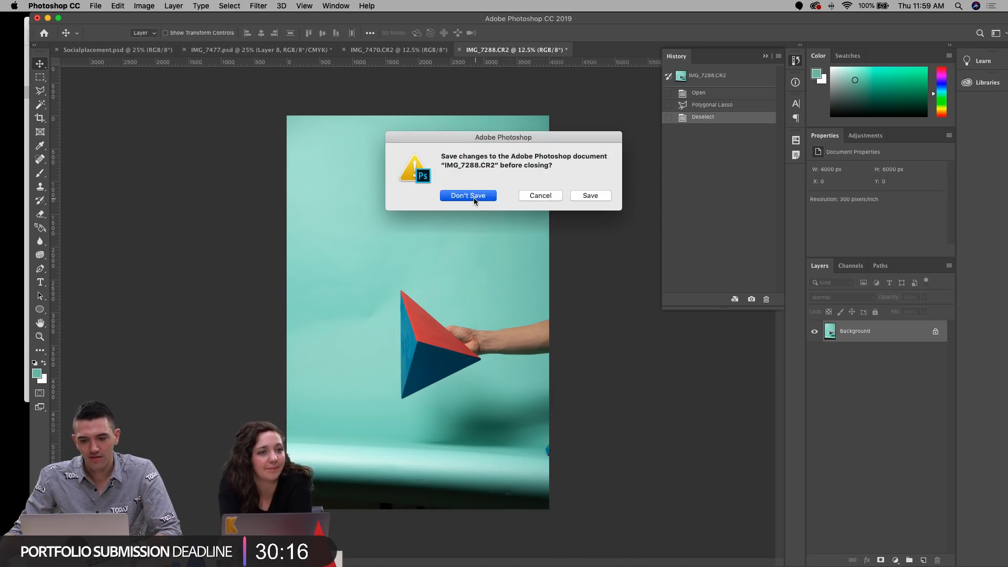
pyautogui.scroll(-4, 439, 400)
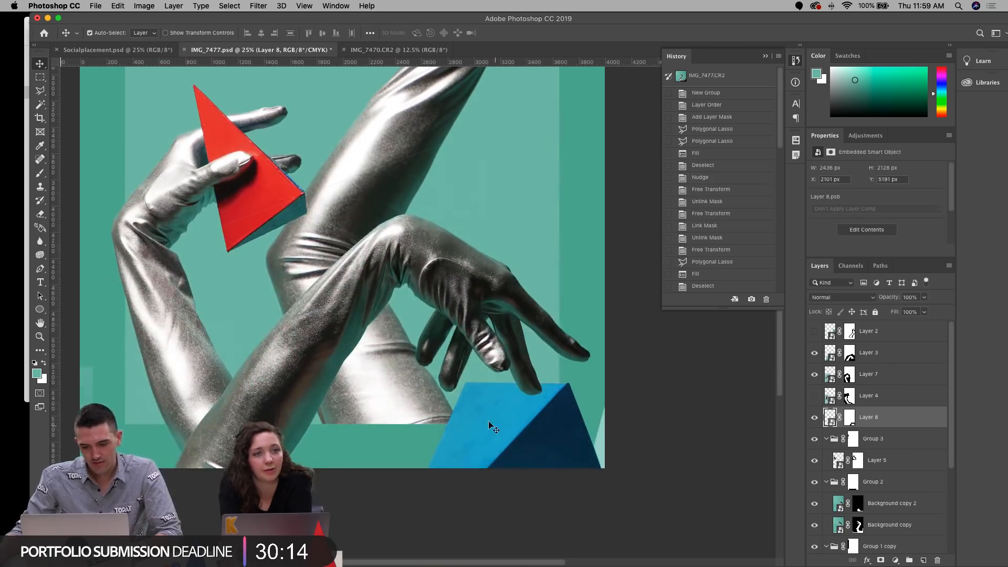
pyautogui.press('super+v')
pyautogui.press('super+t')
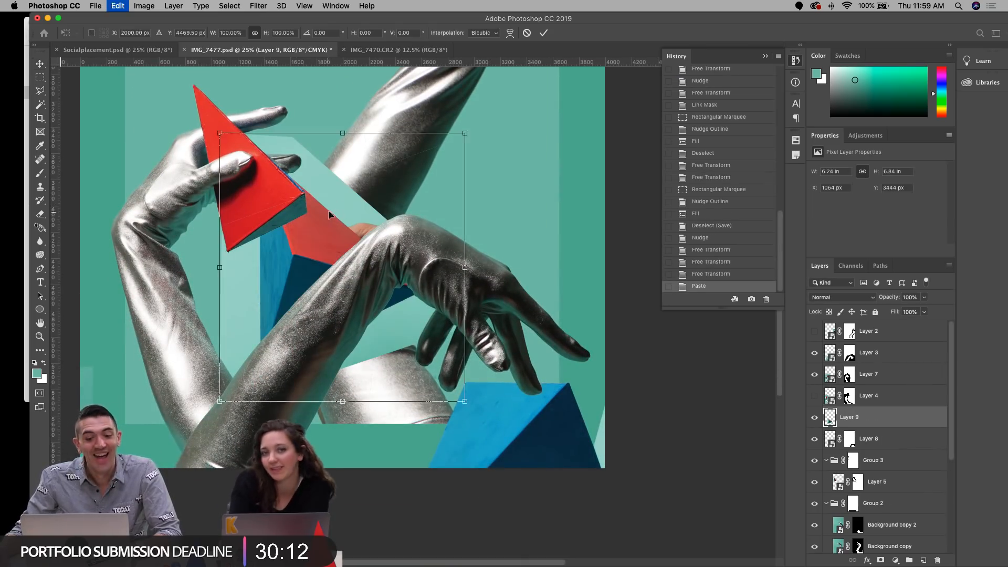
pyautogui.moveTo(329, 210); pyautogui.dragTo(496, 380)
pyautogui.press('Return')
# Step: Hide the old blue pyramid on Layer 8 and shift the pasted pyramid slightly up and to the right
pyautogui.scroll(10, 488, 284)
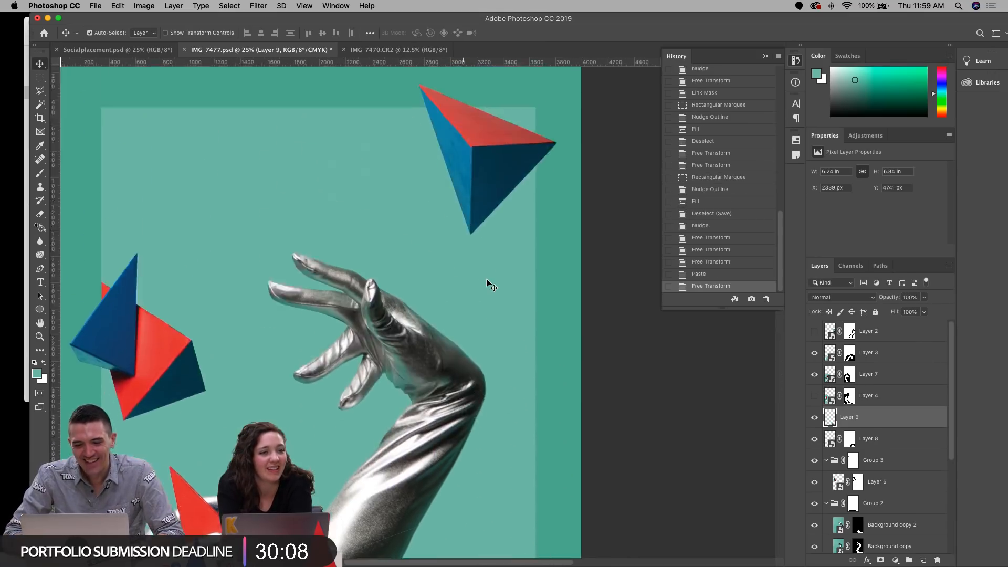
pyautogui.scroll(-10, 491, 285)
pyautogui.scroll(11, 491, 284)
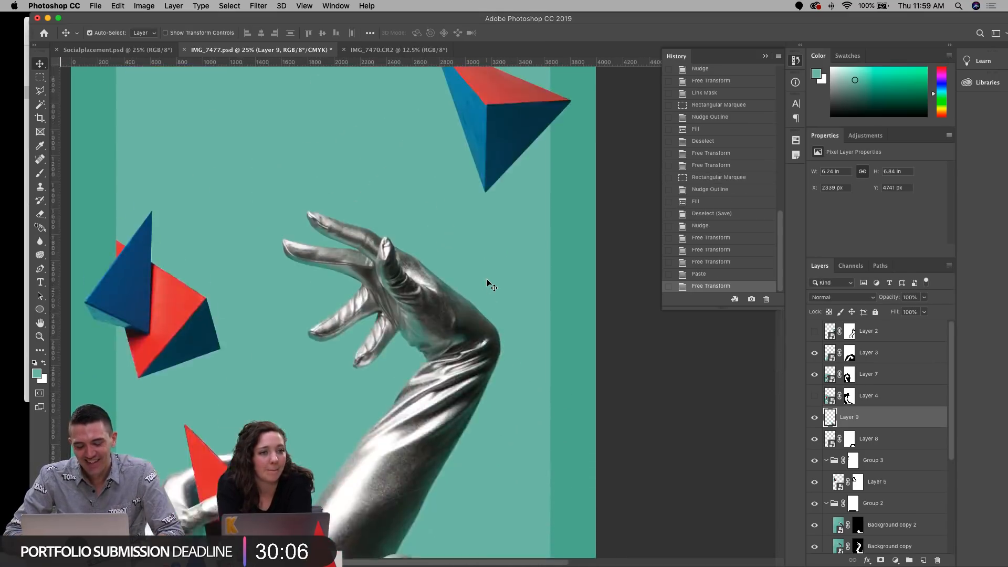
pyautogui.scroll(-8, 491, 285)
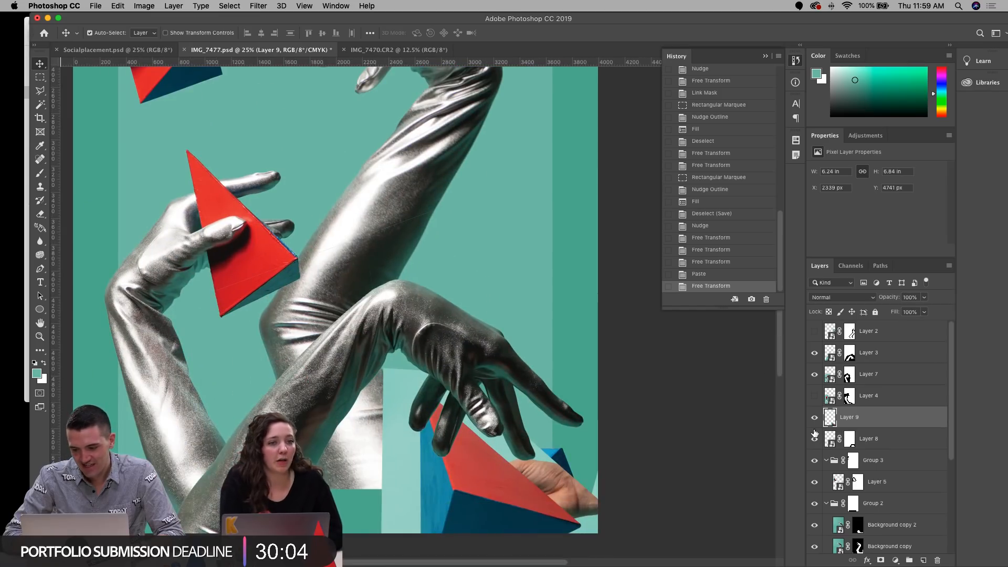
pyautogui.click(814, 439)
pyautogui.moveTo(479, 491)
pyautogui.mouseDown()
pyautogui.moveTo(499, 481)
pyautogui.moveTo(493, 486)
pyautogui.mouseUp()
pyautogui.scroll(-5, 478, 488)
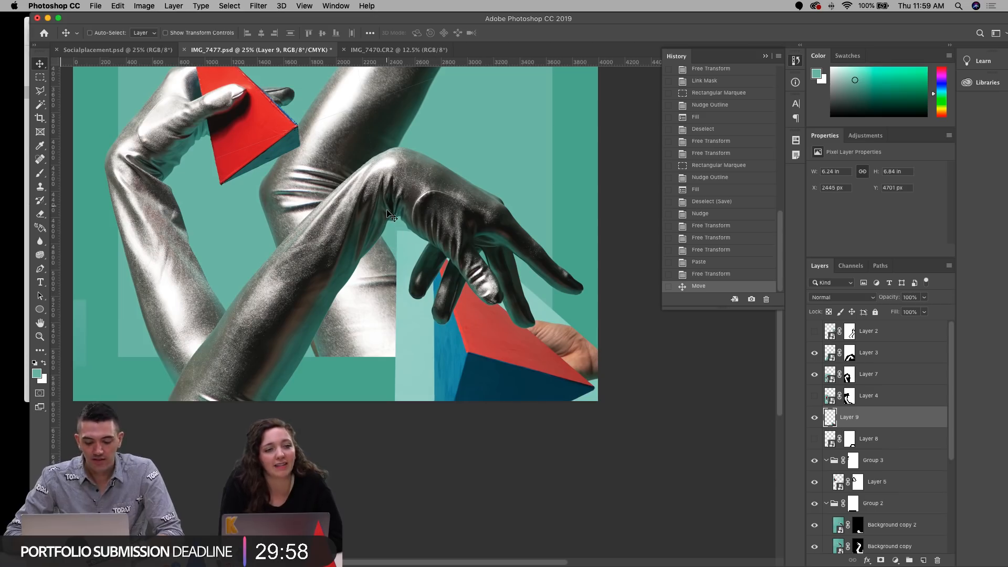
# Step: Enlarge the pasted pyramid layer to about 6.7 × 7.34 in with Free Transform
pyautogui.hotkey('ctrl', 't')
pyautogui.moveTo(390, 227); pyautogui.dragTo(378, 216)
pyautogui.press('Return')
pyautogui.hscroll(2, 472, 274)
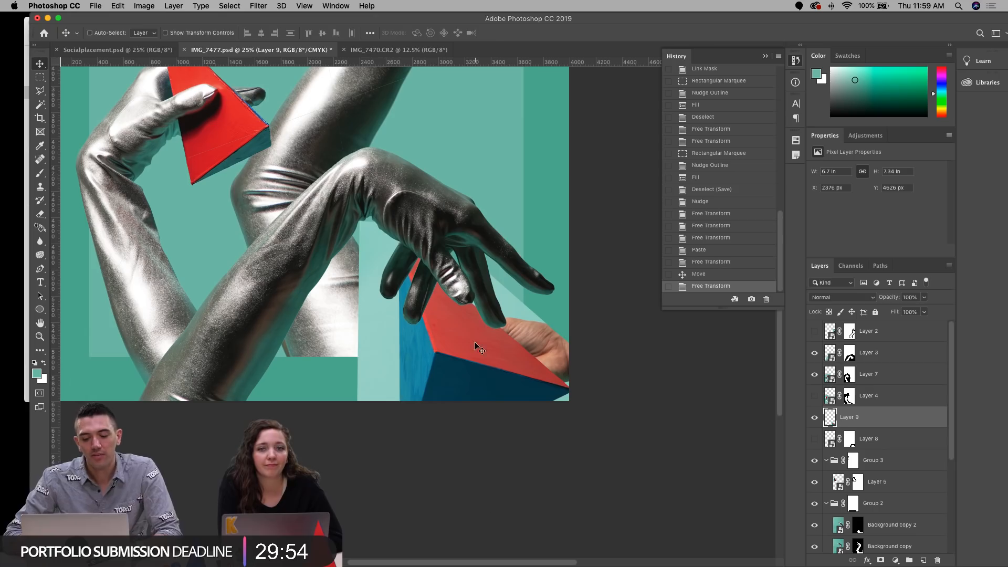
# Step: Move the pasted pyramid up behind the lower gloved hand, to about X 2139 px and Y 3778 px
pyautogui.hotkey('ctrl', 't')
pyautogui.moveTo(496, 264); pyautogui.dragTo(464, 172)
pyautogui.press('Return')
pyautogui.hotkey('ctrl', 't')
pyautogui.press('Return')
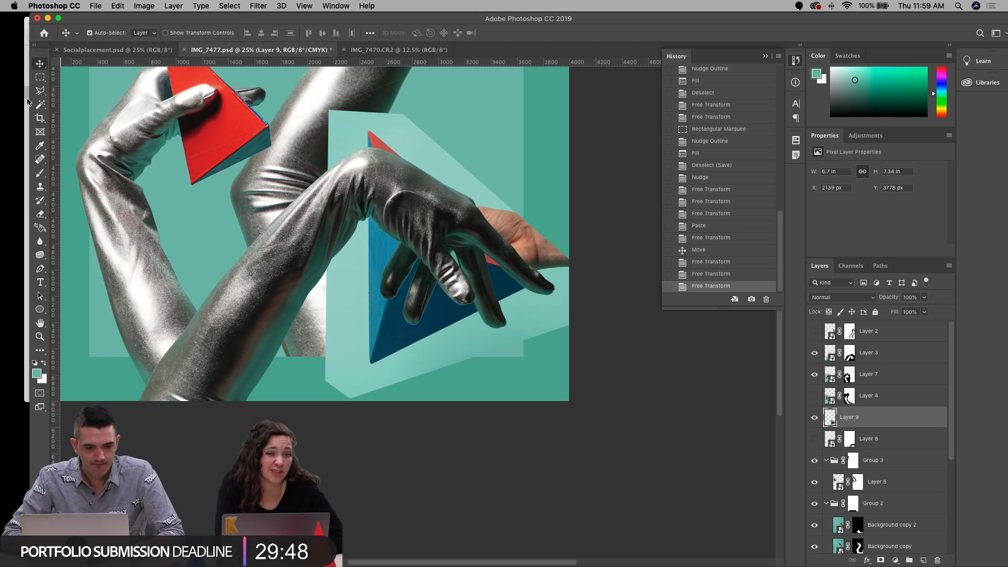
# Step: Select the teal backdrop around the pasted pyramid with the Magic Wand and hide it with a black-filled layer mask
pyautogui.click(40, 104)
pyautogui.click(345, 137)
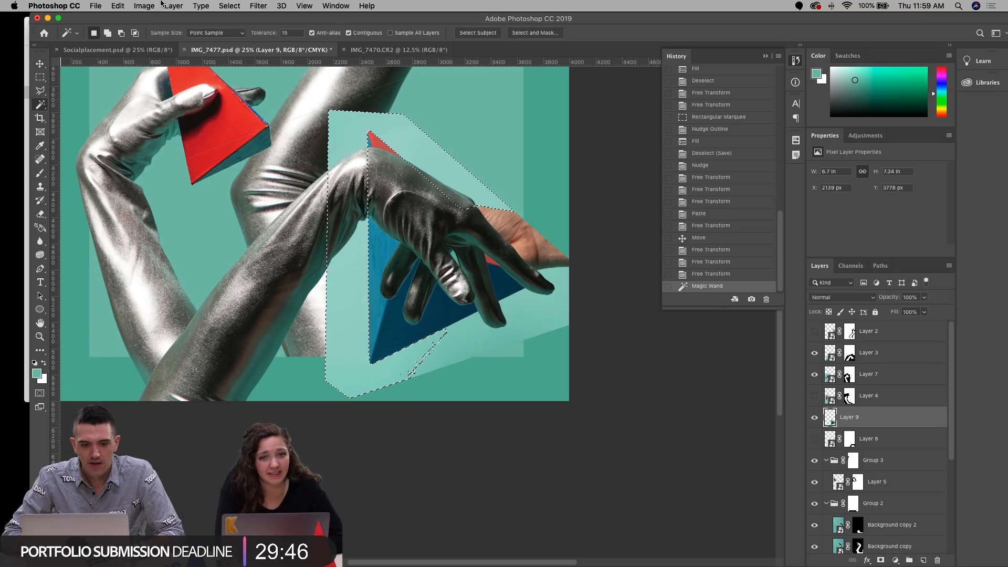
pyautogui.click(173, 5)
pyautogui.moveTo(197, 173)
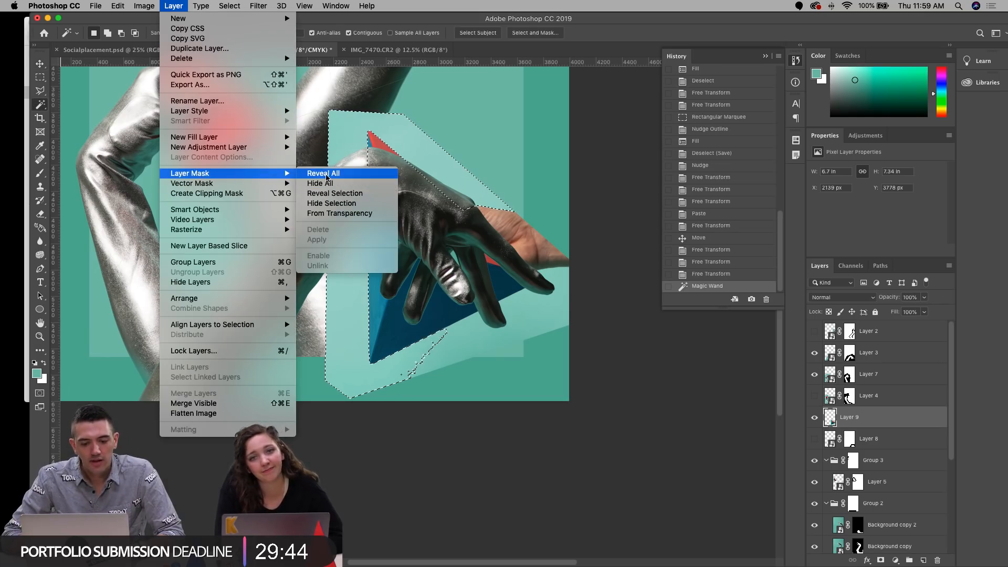
pyautogui.click(326, 174)
pyautogui.hotkey('alt', 'BackSpace')
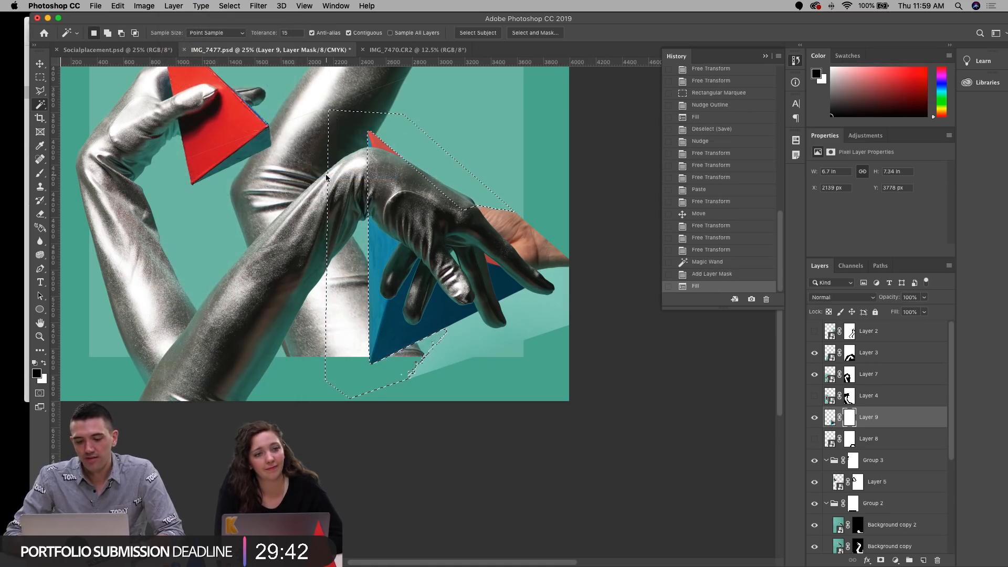
pyautogui.press('super+d')
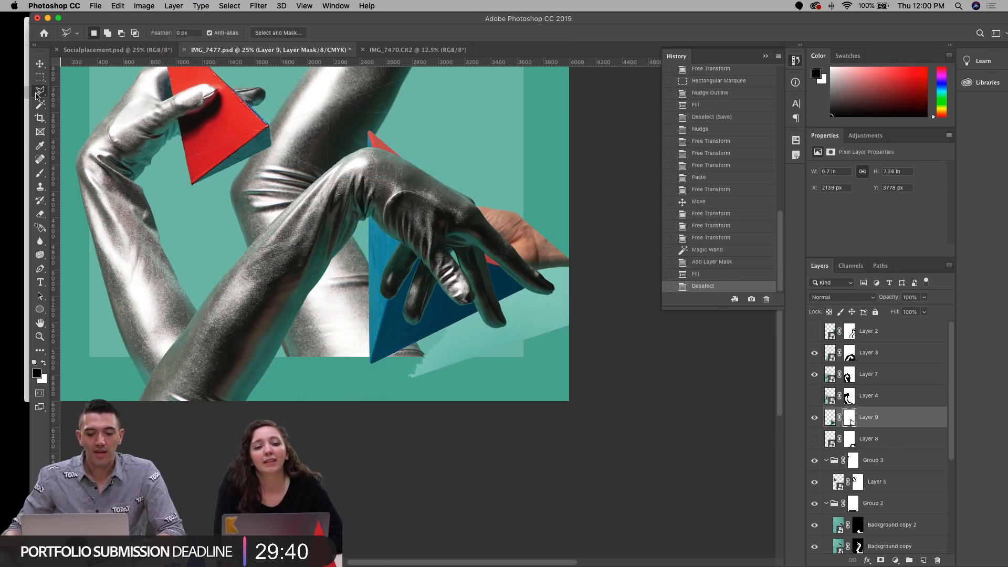
# Step: Shift the masked pyramid about 233 px left and 36 px down behind the gloved hand
pyautogui.press('super+t')
pyautogui.moveTo(422, 311); pyautogui.dragTo(391, 317)
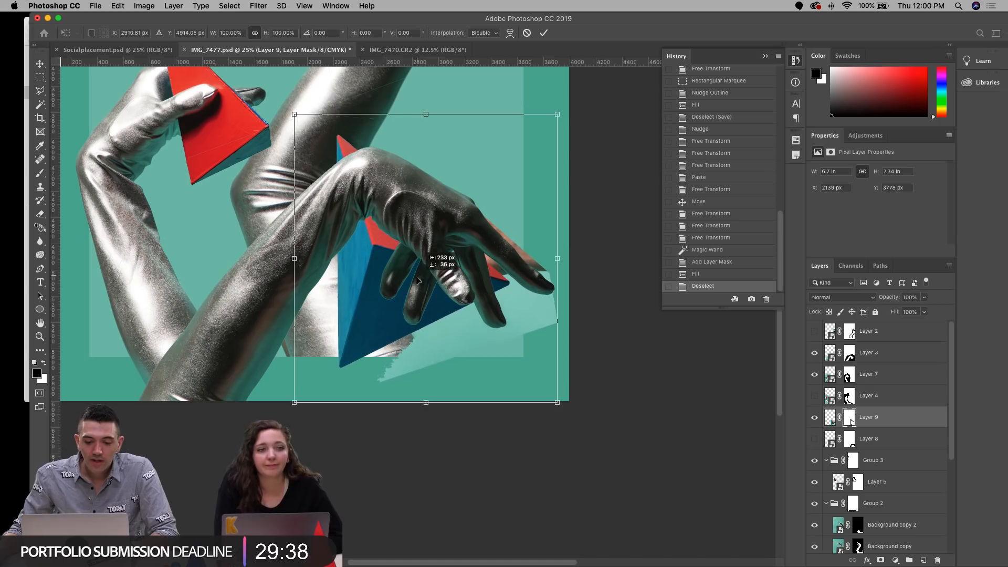
pyautogui.press('Return')
# Step: Outline the leftover backdrop below the pyramid's lower edge with the Polygonal Lasso and hide it by filling Layer 9's mask with black
pyautogui.press('l')
pyautogui.click(642, 377)
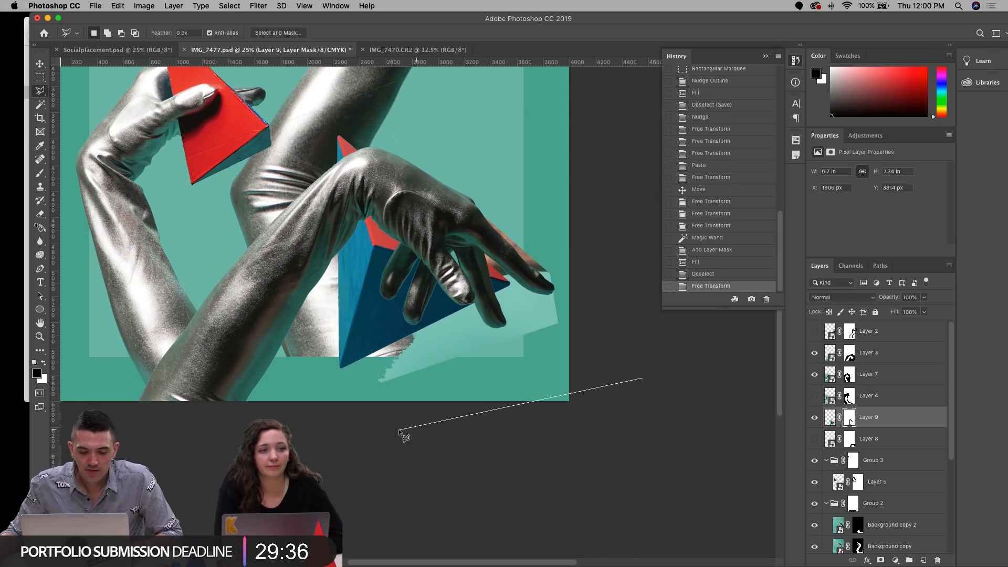
pyautogui.click(399, 430)
pyautogui.click(345, 364)
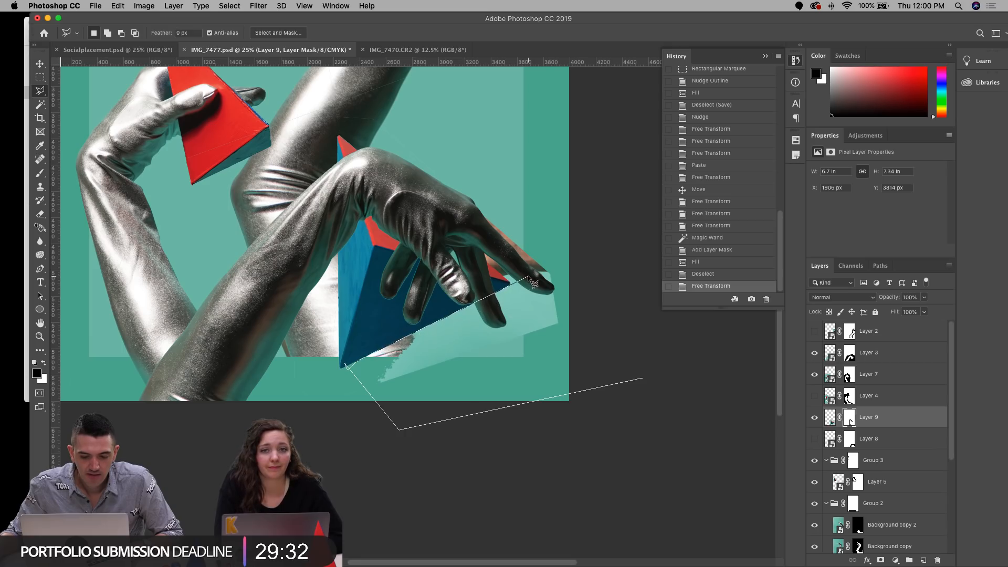
pyautogui.click(570, 267)
pyautogui.click(349, 388)
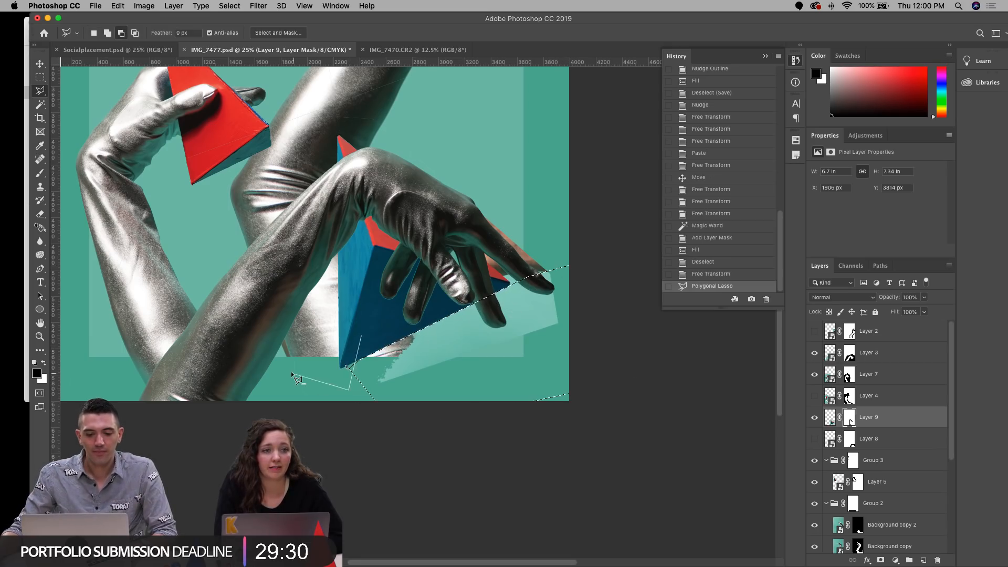
pyautogui.doubleClick(291, 370)
pyautogui.hotkey('alt', 'BackSpace')
pyautogui.hotkey('ctrl', 'd')
# Step: Move the masked pyramid up to about X 2052 px and Y 3184 px, exposing the bare hand holding it
pyautogui.hotkey('ctrl', 't')
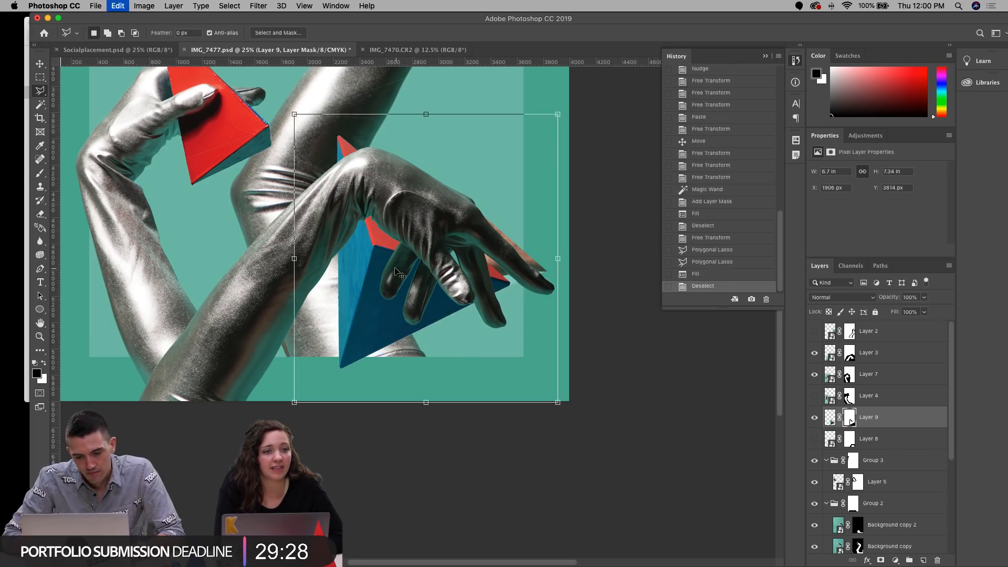
pyautogui.moveTo(393, 273); pyautogui.dragTo(414, 184)
pyautogui.press('Return')
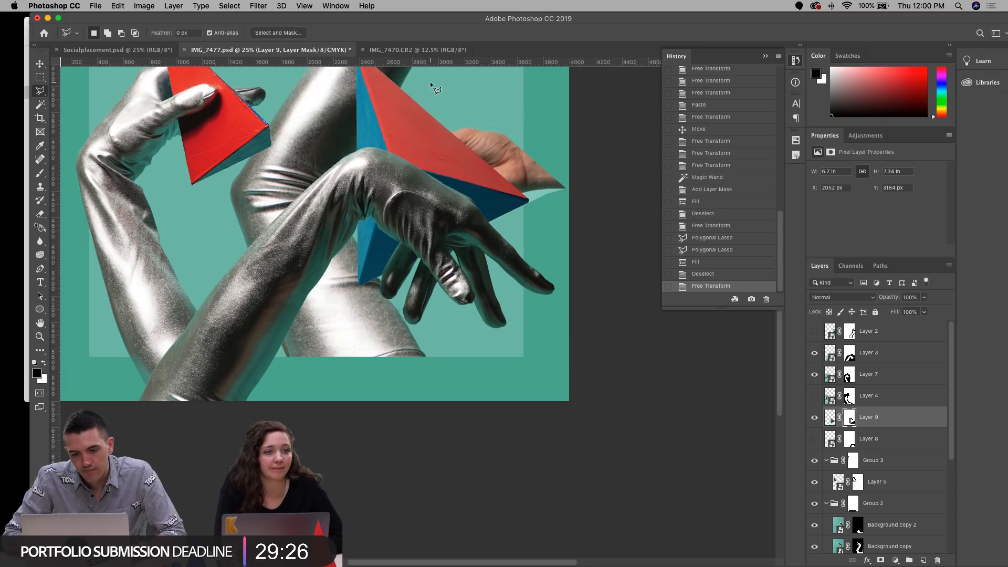
# Step: Select the bare hand beyond the pyramid's upper red edge with the Polygonal Lasso and hide it with black on the layer mask
pyautogui.scroll(3, 430, 81)
pyautogui.press('l')
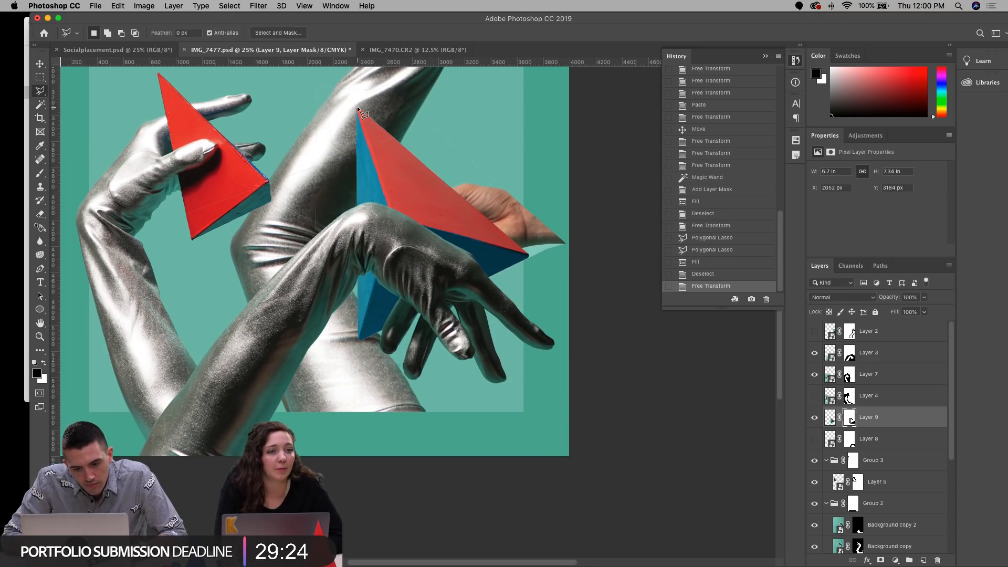
pyautogui.click(357, 108)
pyautogui.click(559, 280)
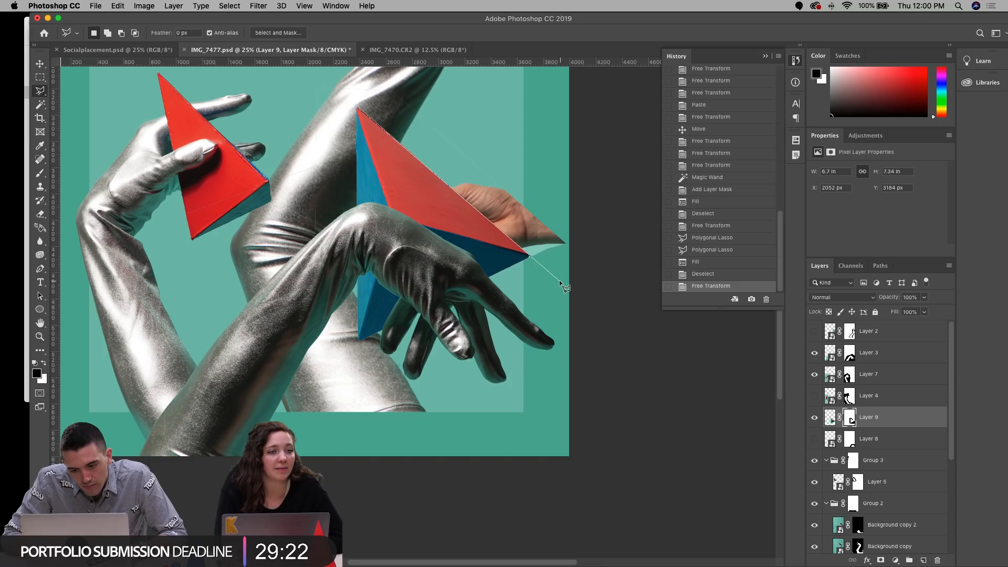
pyautogui.click(596, 246)
pyautogui.doubleClick(564, 190)
pyautogui.hotkey('alt', 'BackSpace')
pyautogui.hotkey('ctrl', 'd')
# Step: Move the cleaned pyramid to the poster's lower-right corner beneath the gloved fingers, at about X 2493 px and Y 4536 px
pyautogui.hotkey('ctrl', 't')
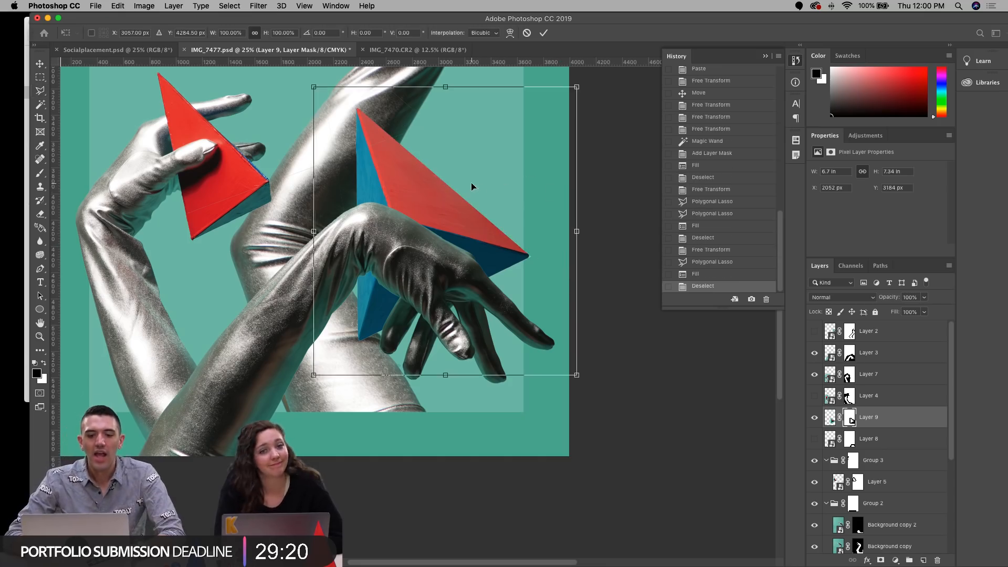
pyautogui.moveTo(452, 191); pyautogui.dragTo(513, 374)
pyautogui.press('Return')
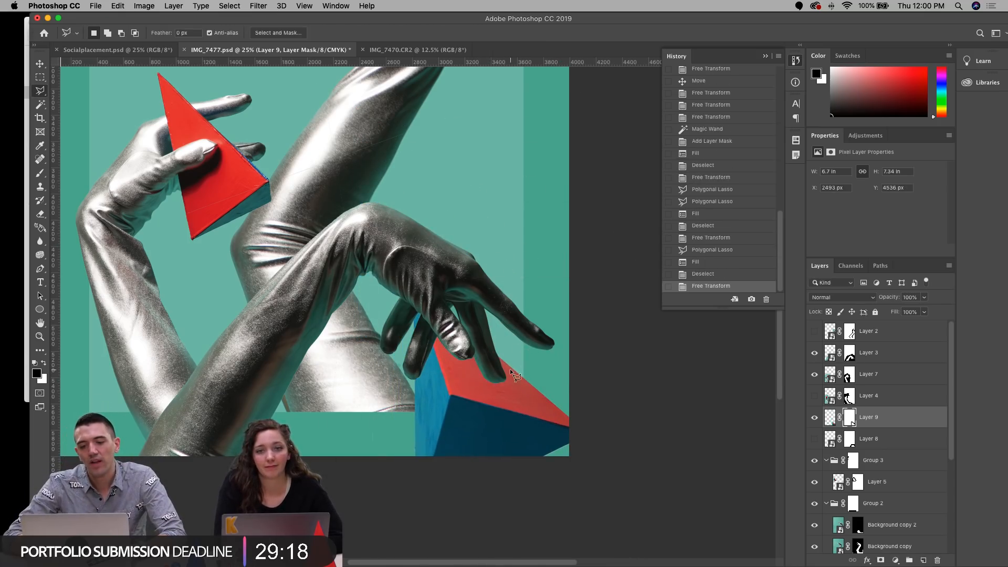
pyautogui.press('z')
pyautogui.keyDown('alt'); pyautogui.click(327, 260); pyautogui.keyUp('alt')
pyautogui.keyDown('alt'); pyautogui.click(327, 260); pyautogui.keyUp('alt')
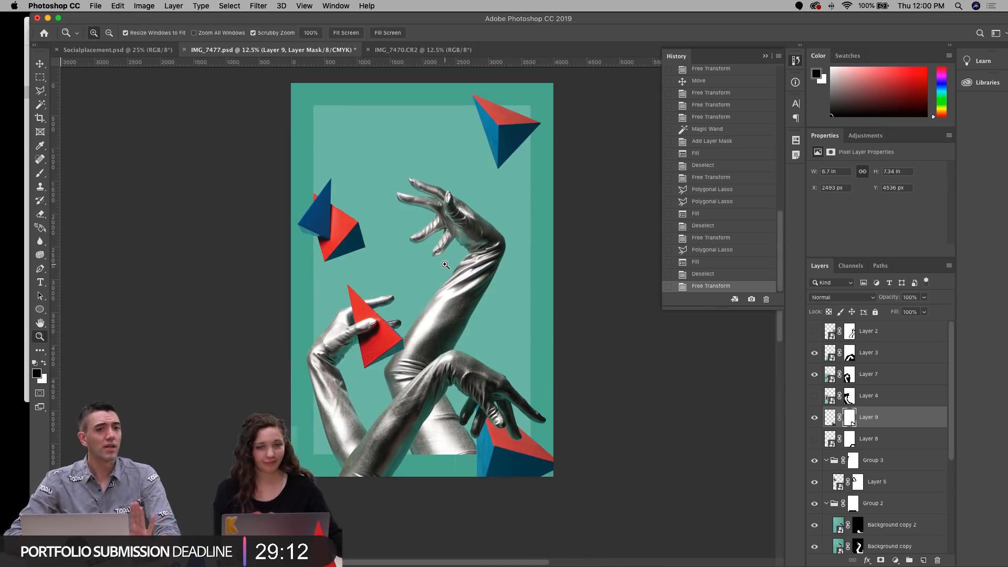
pyautogui.click(34, 65)
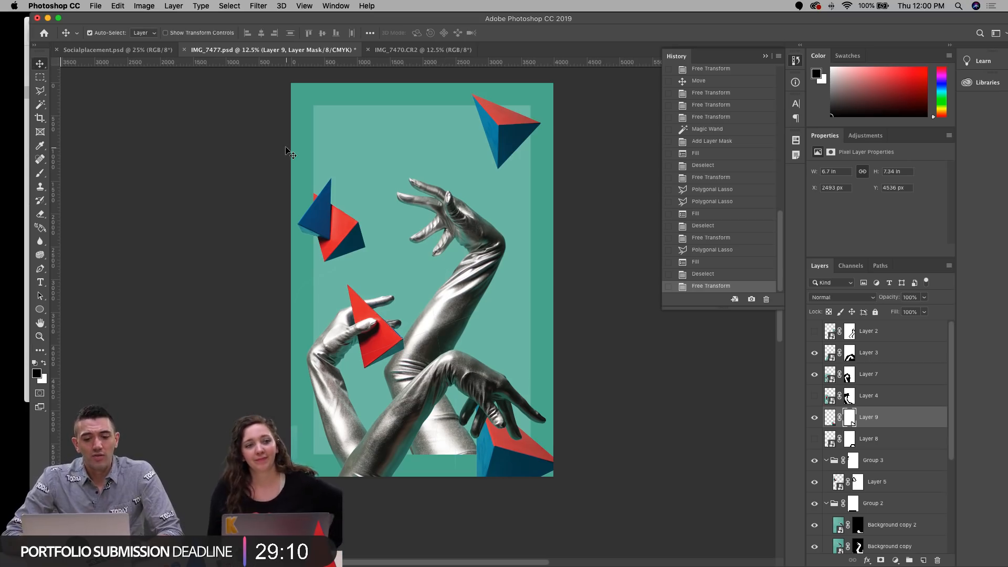
pyautogui.scroll(1, 287, 152)
pyautogui.scroll(2, 326, 255)
pyautogui.scroll(-3, 327, 255)
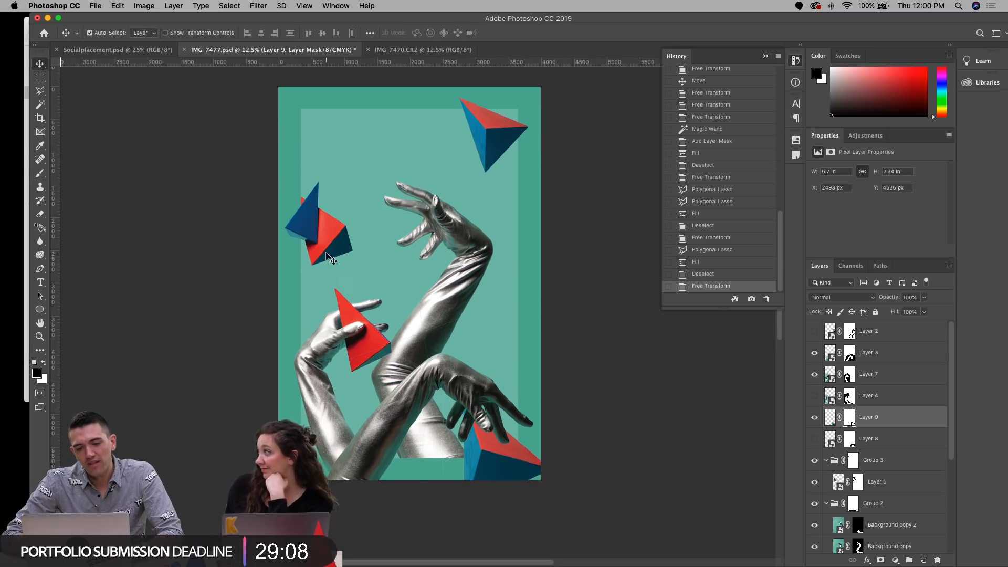
# Step: Switch to Adobe Bridge, preview IMG_7285.CR2 and open it in Photoshop through Camera Raw with its default settings
pyautogui.moveTo(529, 564)
pyautogui.click(596, 547)
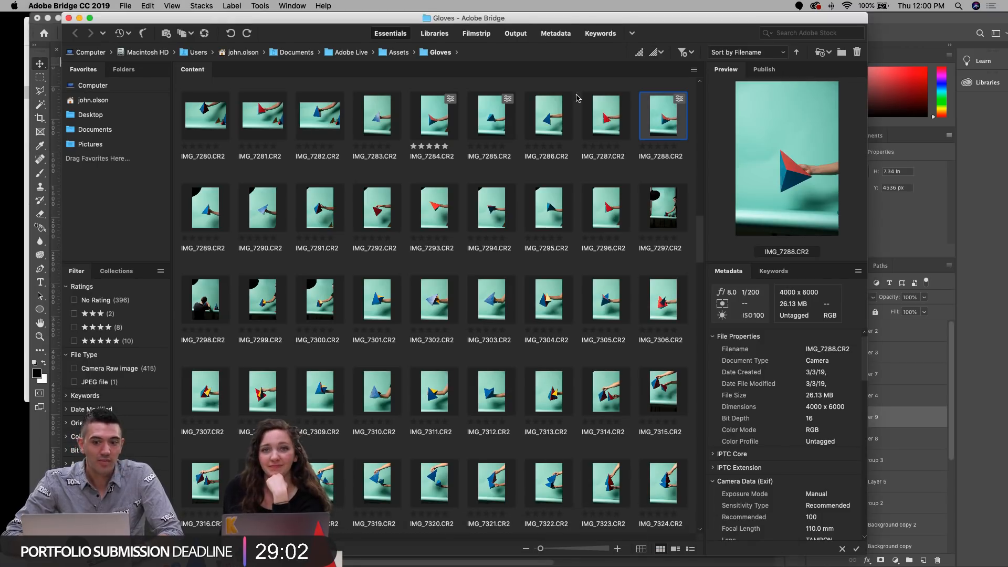
pyautogui.click(499, 123)
pyautogui.press('space')
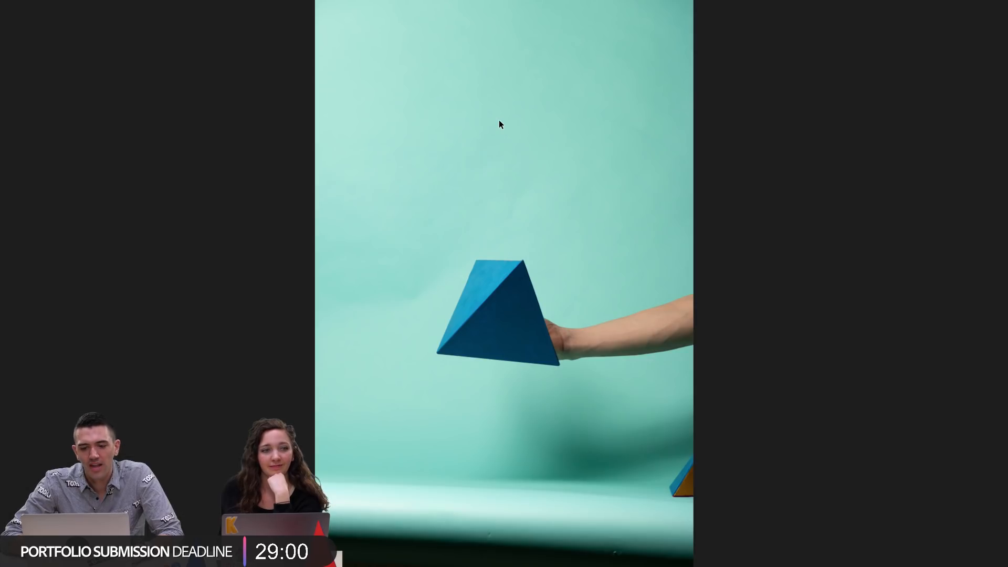
pyautogui.press('space')
pyautogui.doubleClick(499, 122)
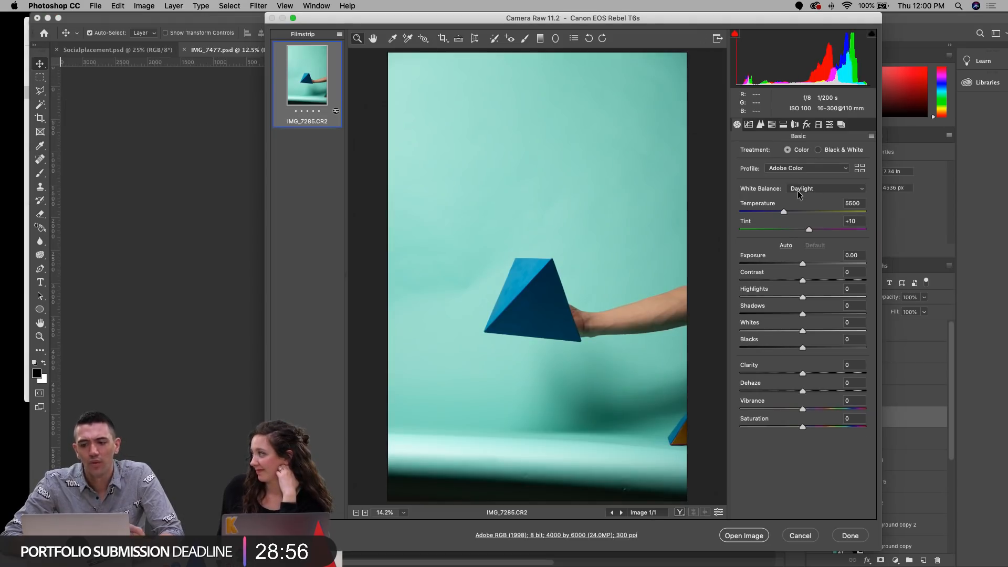
pyautogui.press('Return')
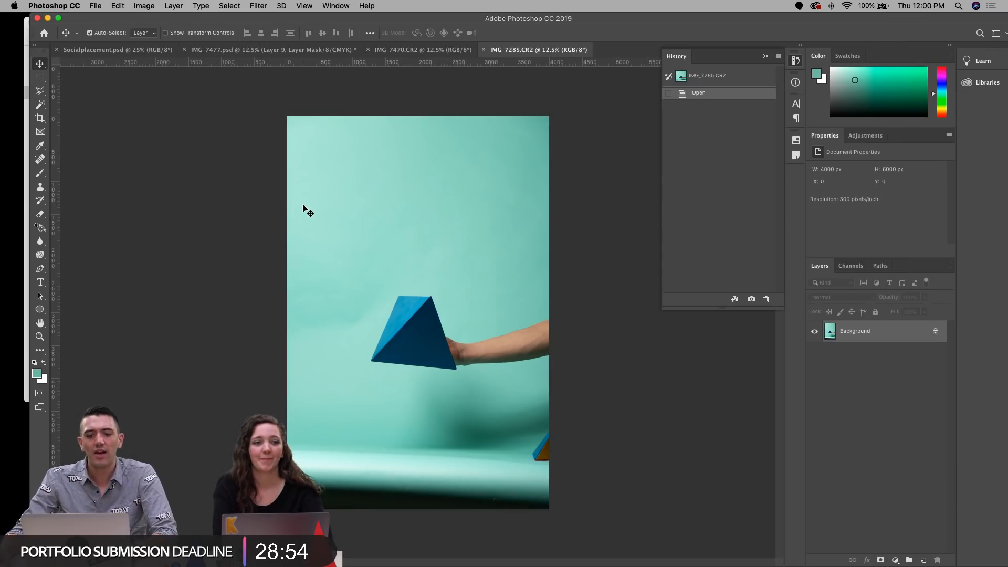
# Step: Copy a rectangular area around the blue pyramid in IMG_7285.CR2 and close that file without saving
pyautogui.click(40, 78)
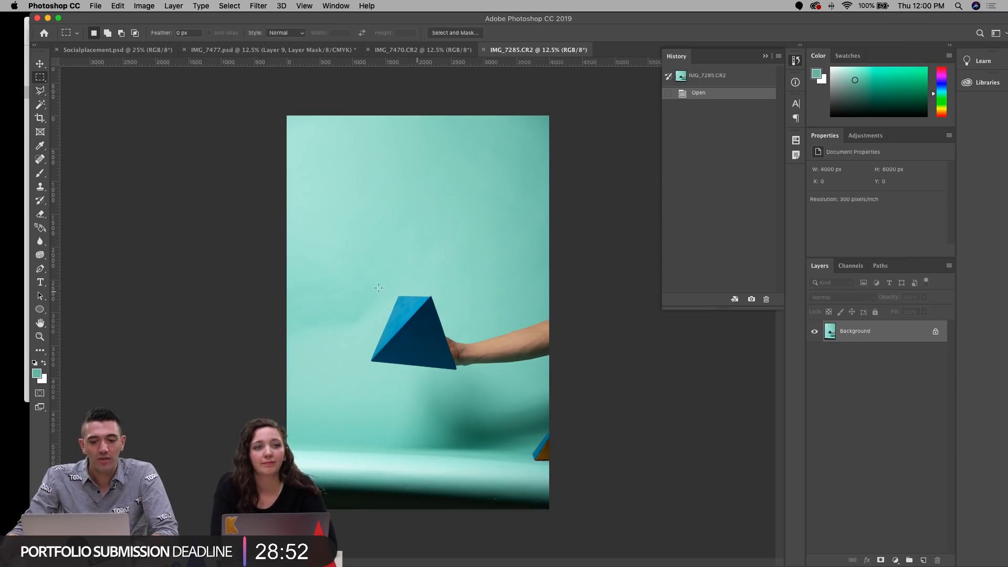
pyautogui.moveTo(348, 276); pyautogui.dragTo(482, 381)
pyautogui.press('super+d')
pyautogui.press('super+w')
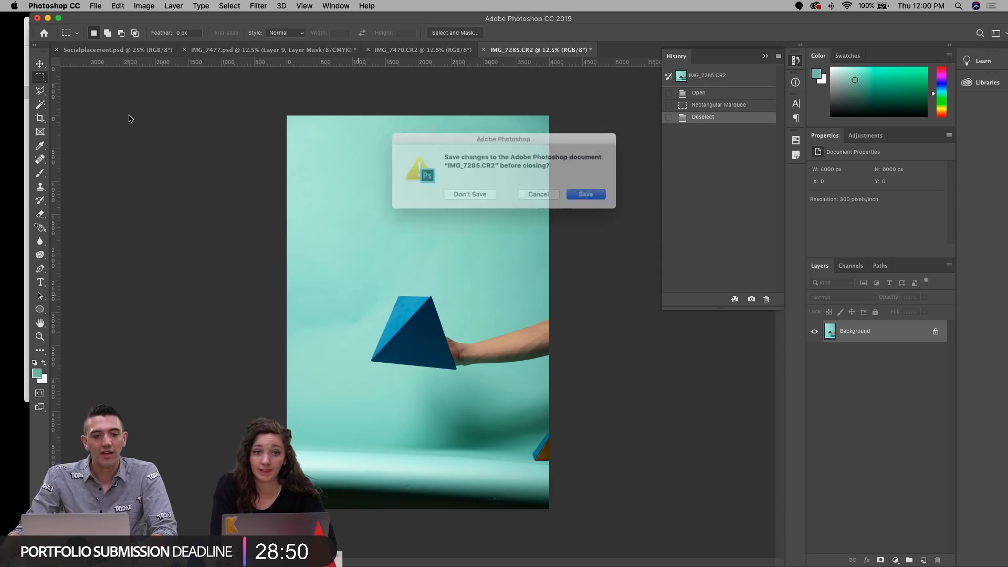
pyautogui.click(480, 195)
# Step: Paste the blue pyramid into the poster and move it to the upper-right corner, at about X 2186 px and Y 144 px
pyautogui.click(39, 66)
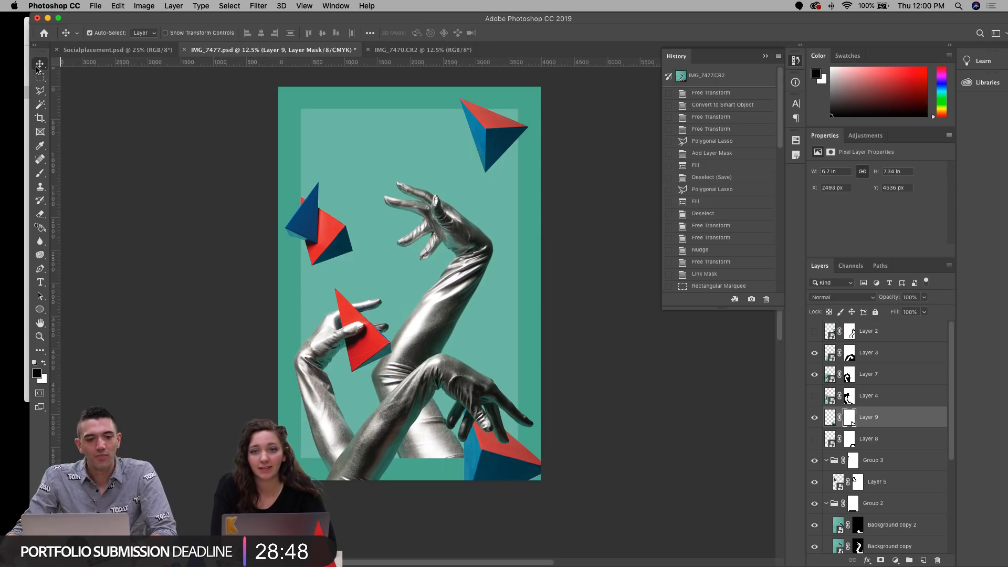
pyautogui.press('super+v')
pyautogui.press('super+t')
pyautogui.moveTo(473, 241); pyautogui.dragTo(553, 112)
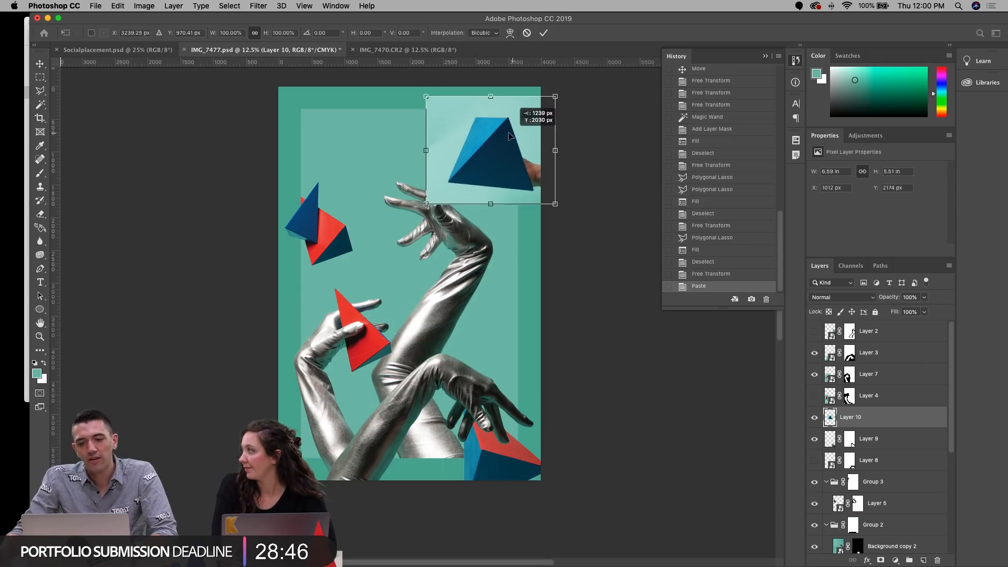
pyautogui.press('Return')
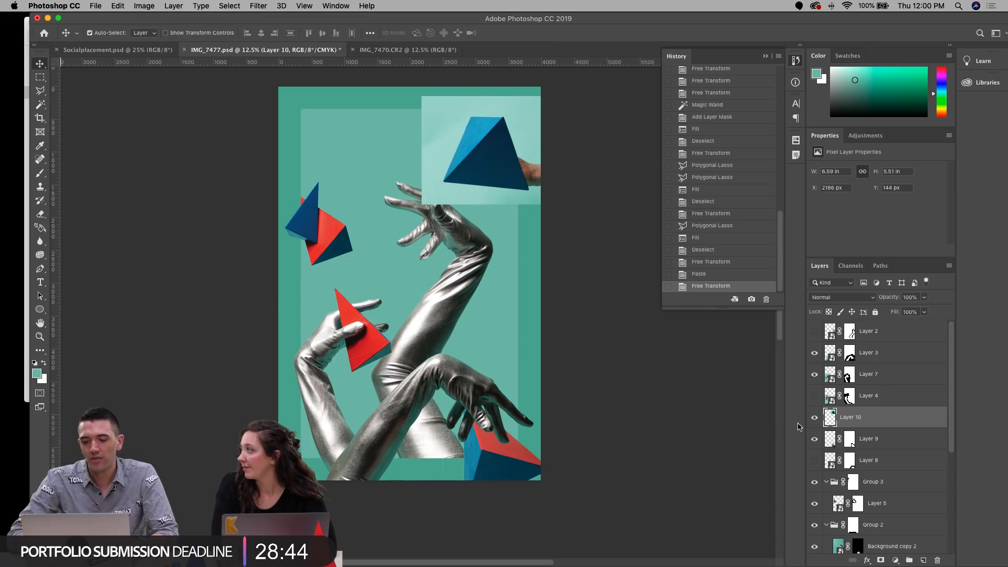
# Step: Convert the pasted Layer 10 to a smart object and hide Group 1 copy, which holds the old upper-right pyramid
pyautogui.rightClick(845, 415)
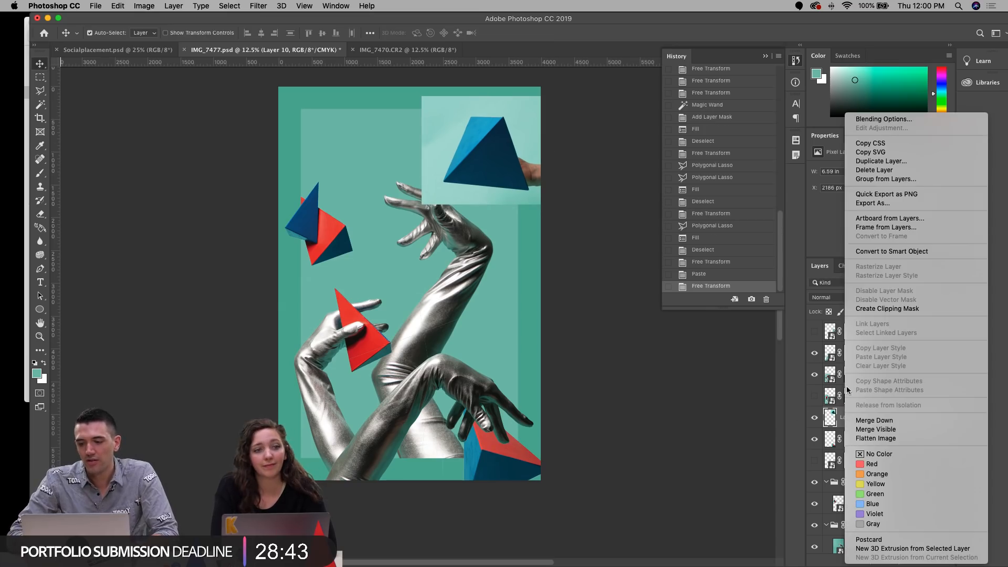
pyautogui.click(887, 251)
pyautogui.moveTo(498, 145); pyautogui.dragTo(440, 150)
pyautogui.click(503, 138)
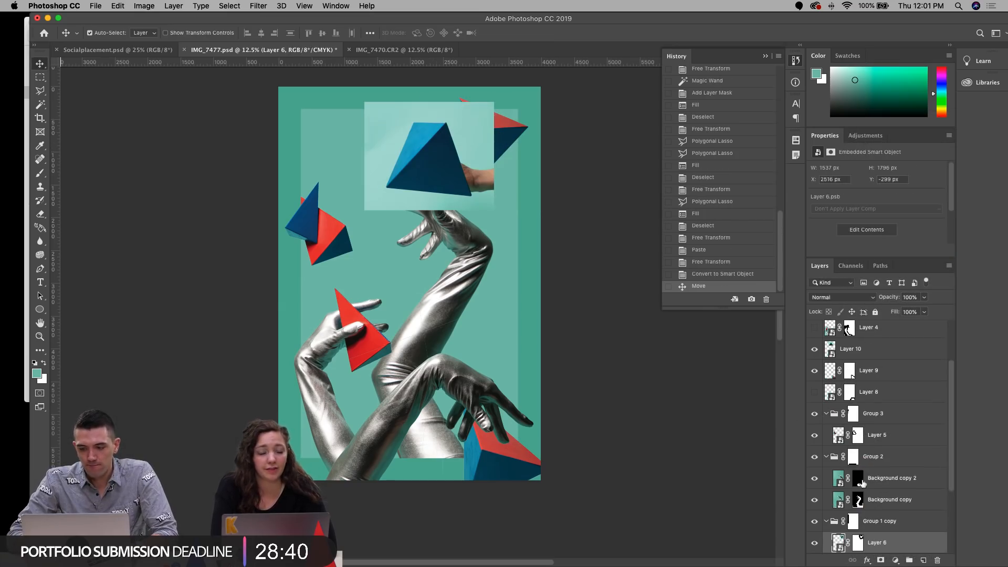
pyautogui.click(814, 520)
# Step: Scale the blue pyramid to about 72% and place it in the upper-right corner at about X 2356 px and Y 55 px
pyautogui.moveTo(439, 160); pyautogui.dragTo(473, 151)
pyautogui.hotkey('ctrl', 't')
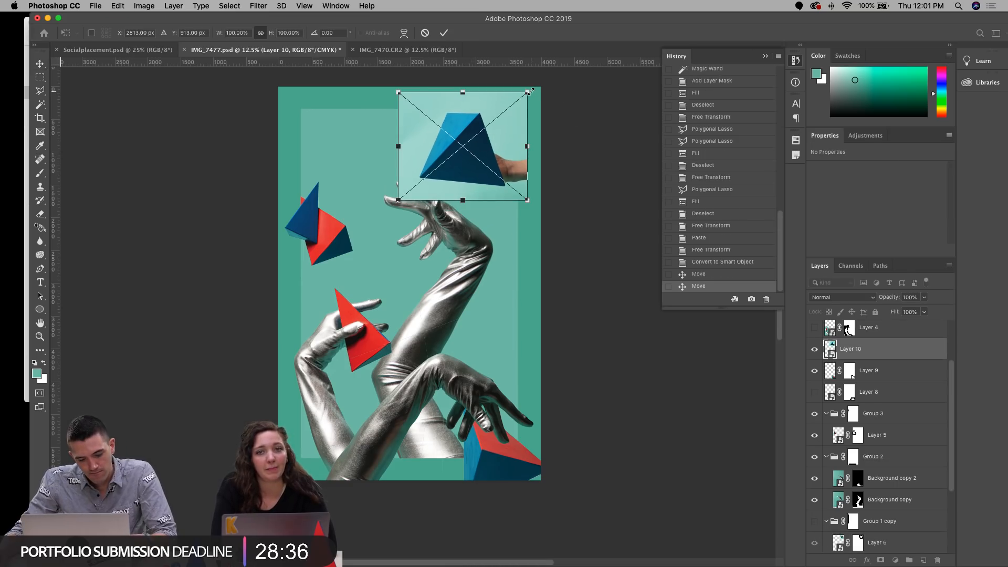
pyautogui.moveTo(529, 91); pyautogui.dragTo(504, 104)
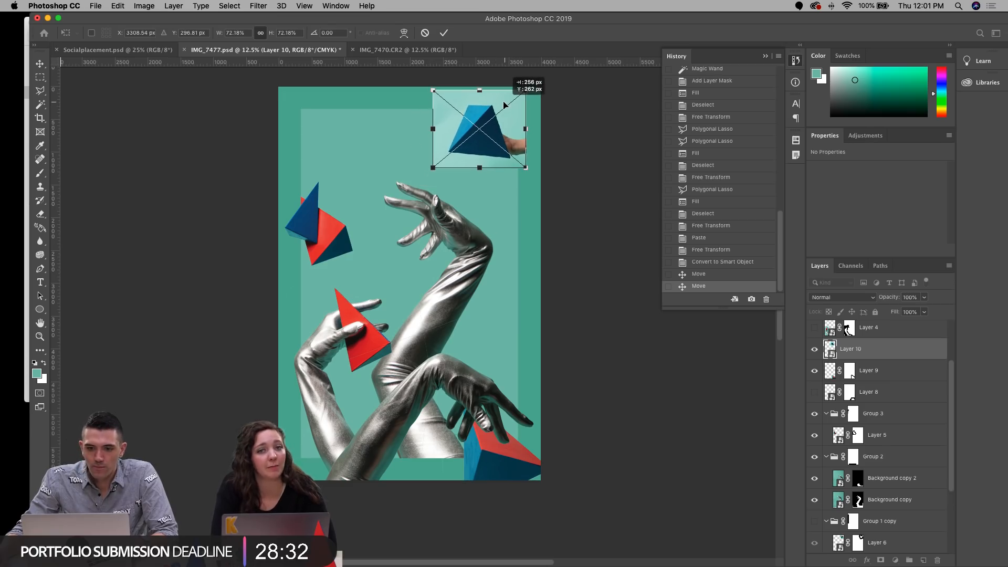
pyautogui.press('Return')
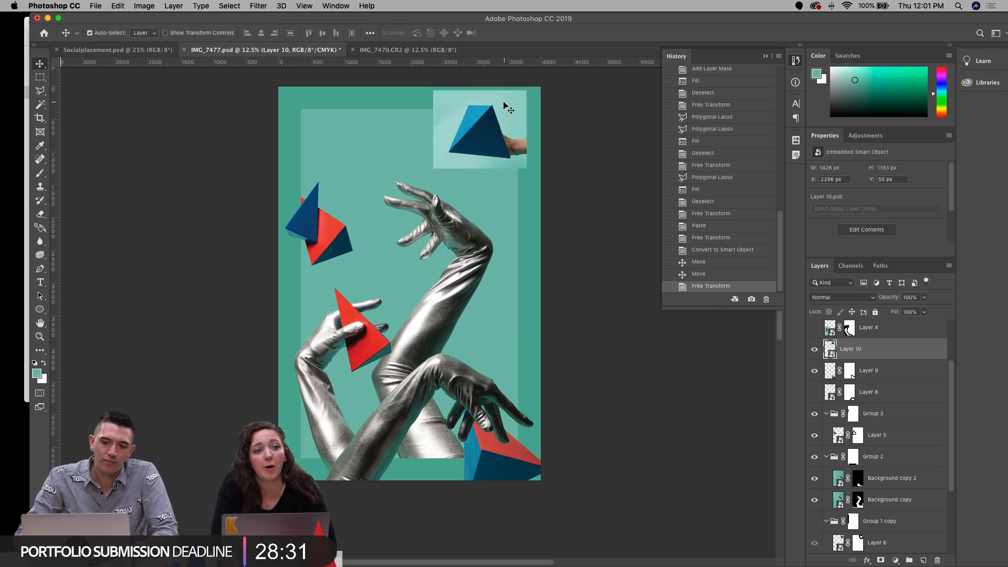
# Step: Outline the backdrop and holding hand along the blue pyramid's top and right edges with the Polygonal Lasso
pyautogui.click(39, 336)
pyautogui.moveTo(458, 119); pyautogui.dragTo(480, 152)
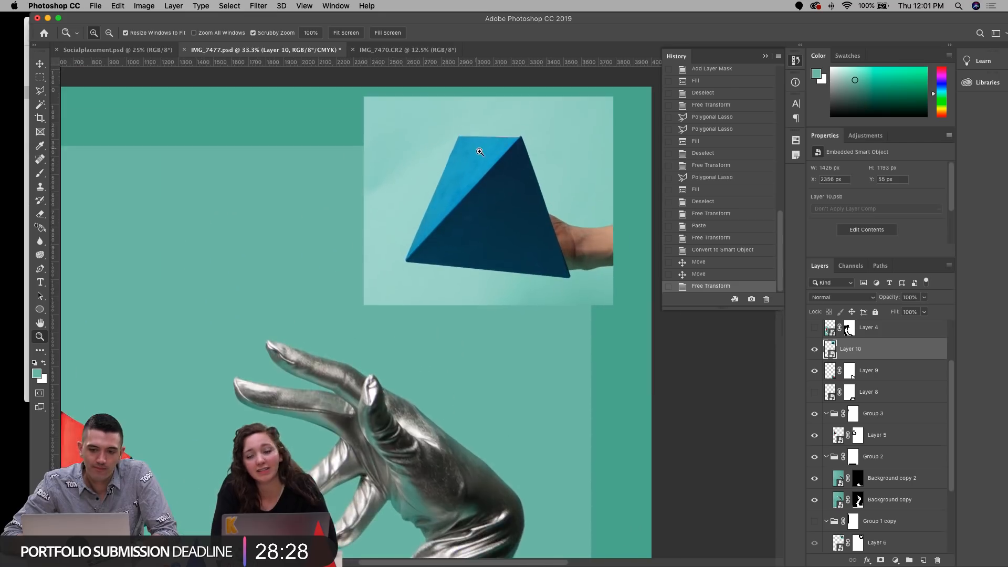
pyautogui.click(480, 151)
pyautogui.click(479, 152)
pyautogui.click(479, 152)
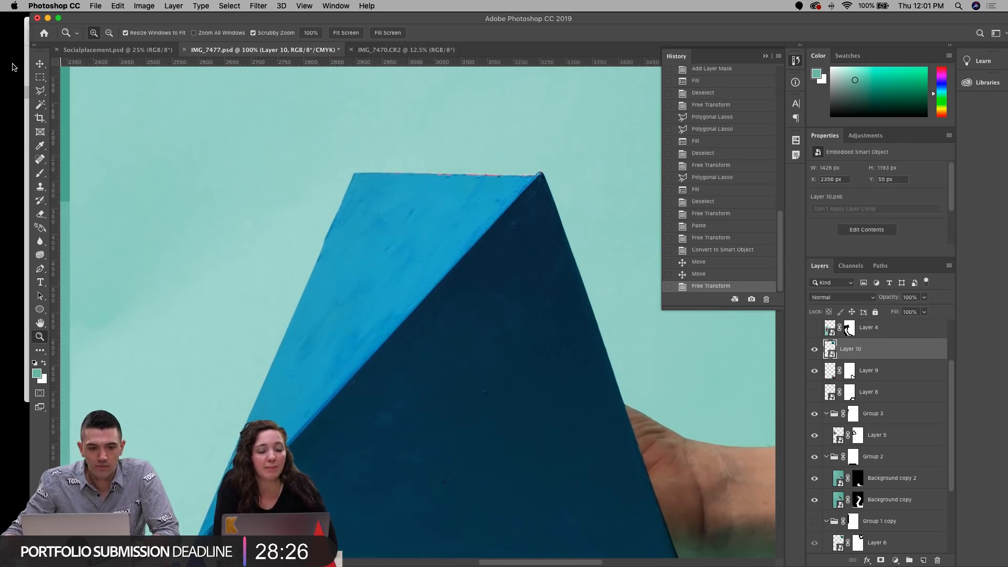
pyautogui.click(40, 91)
pyautogui.click(353, 174)
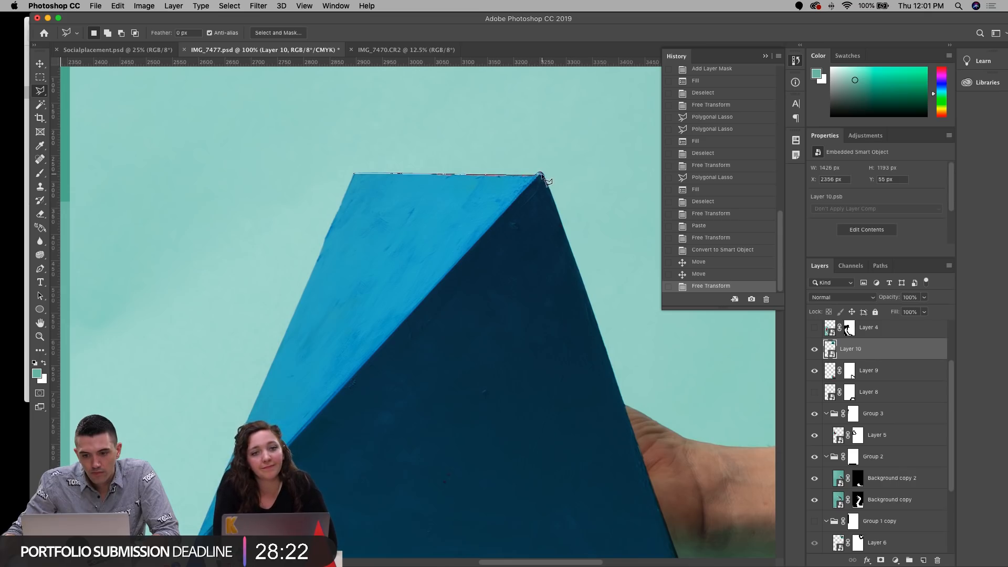
pyautogui.click(544, 177)
pyautogui.hscroll(8, 544, 178)
pyautogui.scroll(-7, 544, 178)
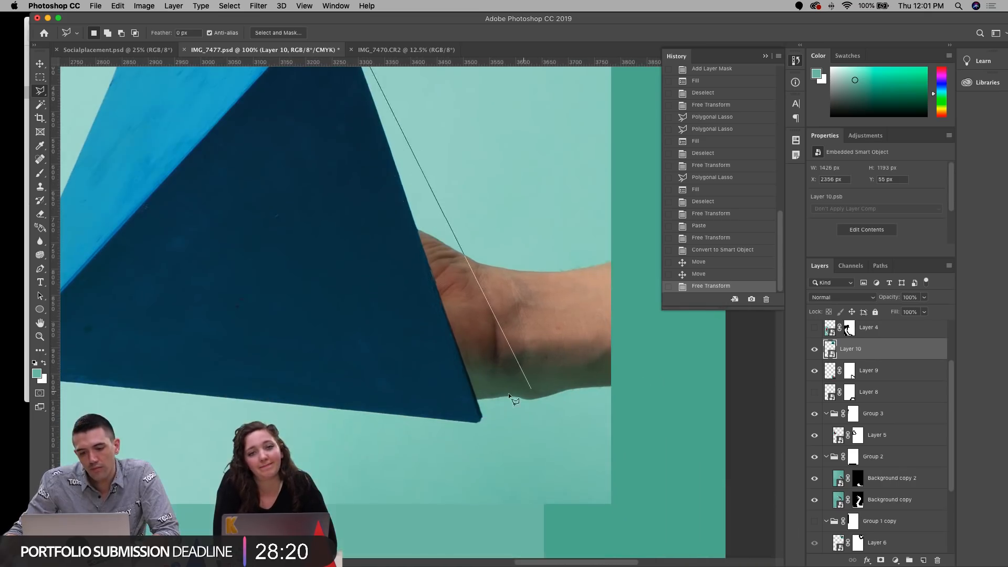
pyautogui.click(483, 423)
pyautogui.click(519, 491)
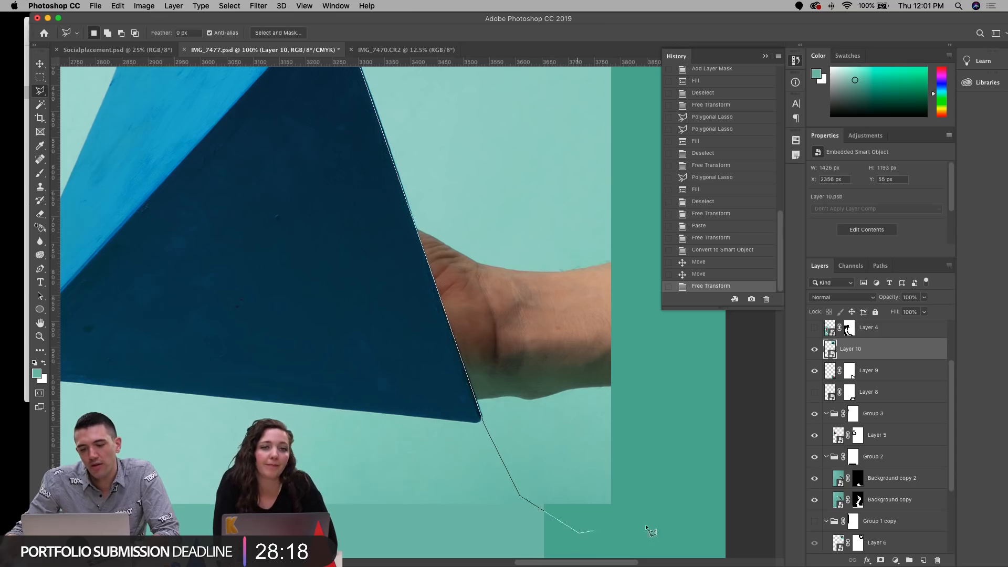
pyautogui.click(673, 525)
pyautogui.click(651, 100)
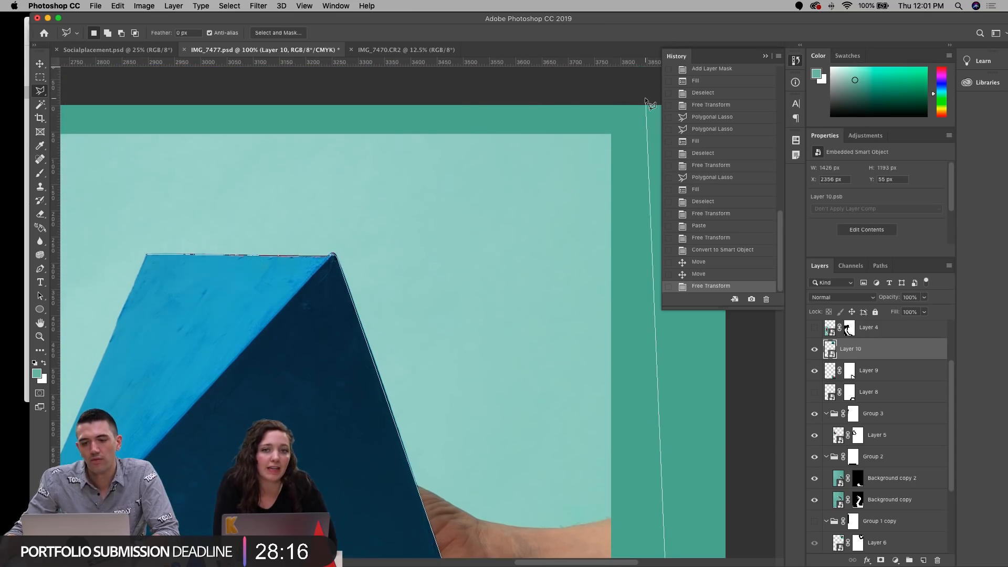
pyautogui.doubleClick(138, 93)
# Step: Add a Reveal All layer mask to Layer 10, fill the selected backdrop area with black and deselect
pyautogui.click(173, 6)
pyautogui.moveTo(267, 175)
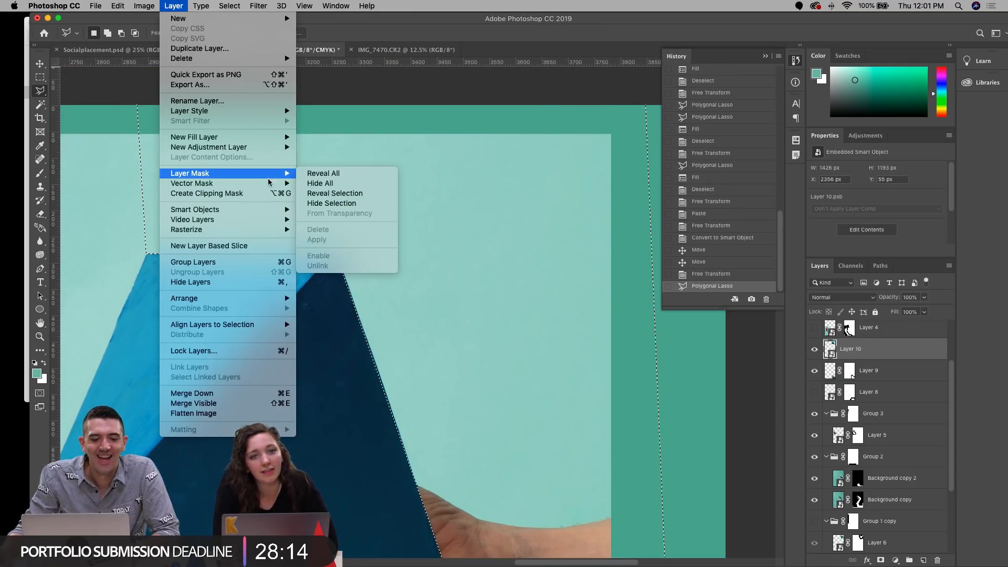
pyautogui.click(342, 178)
pyautogui.press('d')
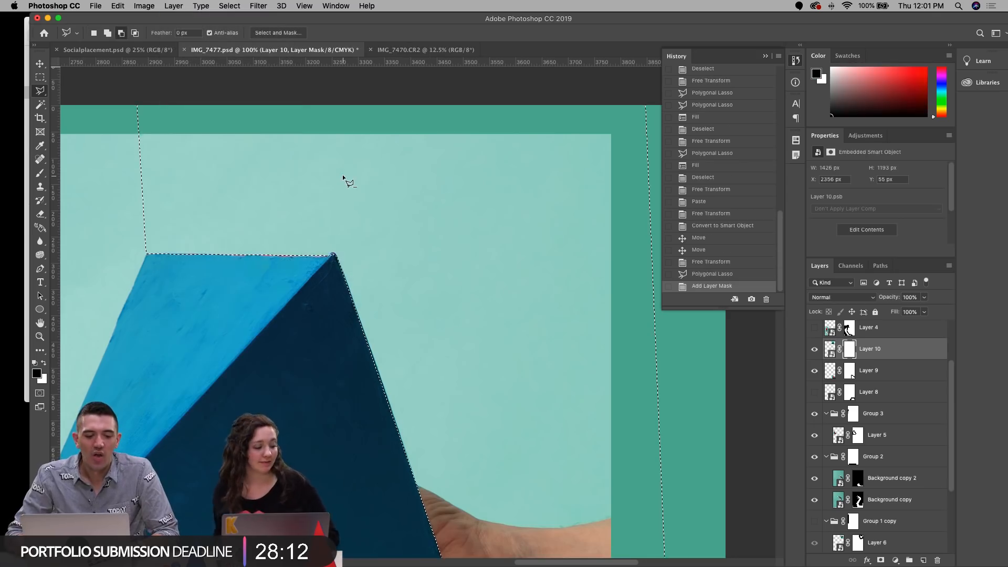
pyautogui.hotkey('alt', 'BackSpace')
pyautogui.press('super+d')
# Step: Outline the backdrop along the blue pyramid's left edge with the Polygonal Lasso, fill it black on Layer 10's mask and deselect
pyautogui.hscroll(-6, 332, 178)
pyautogui.click(131, 140)
pyautogui.click(152, 88)
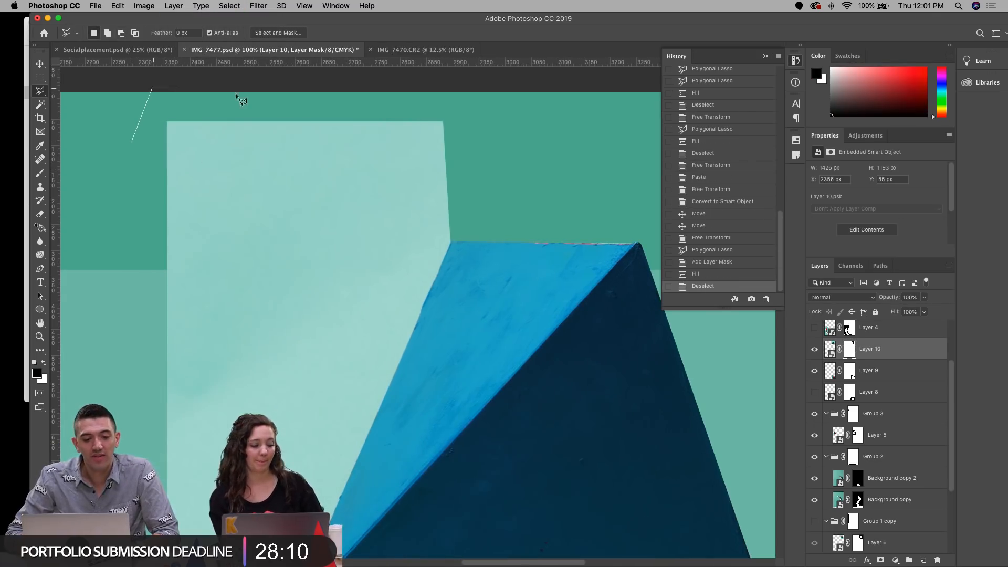
pyautogui.click(452, 241)
pyautogui.scroll(-7, 451, 241)
pyautogui.hscroll(-2, 452, 242)
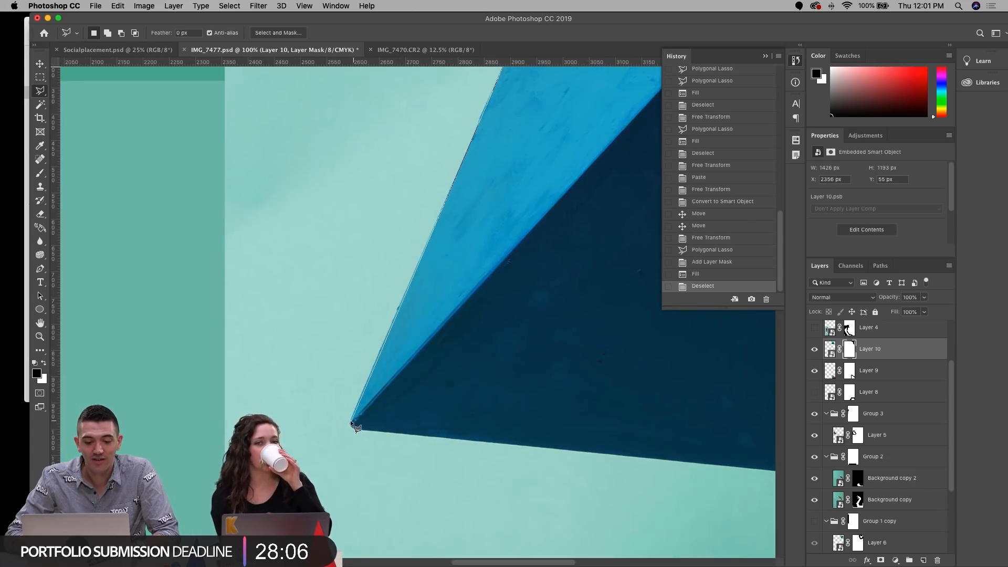
pyautogui.doubleClick(202, 428)
pyautogui.hotkey('alt', 'BackSpace')
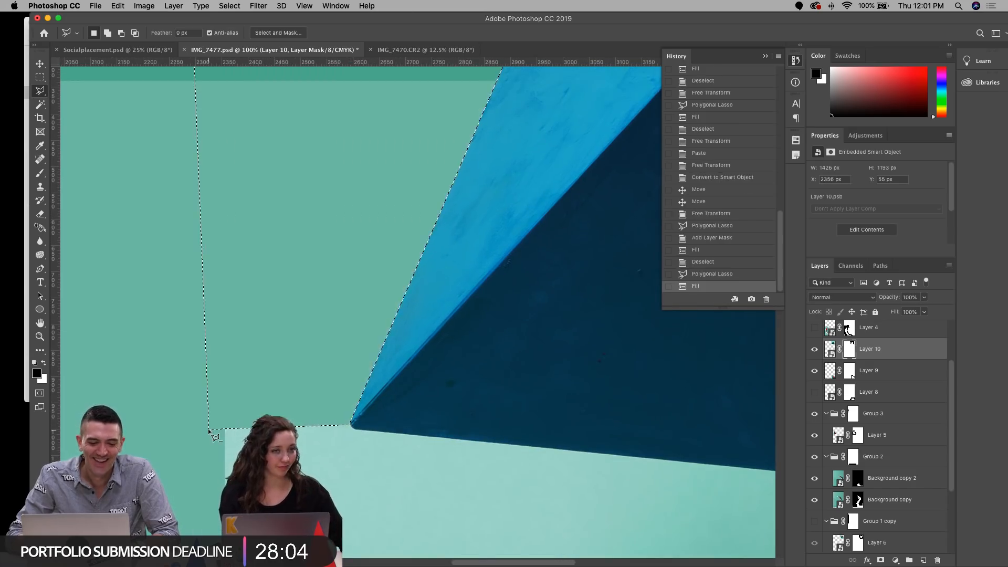
pyautogui.press('super+d')
# Step: Mask out the remaining backdrop below the blue pyramid's bottom edge on Layer 10 with a black-filled Polygonal Lasso selection, then deselect
pyautogui.scroll(-3, 151, 441)
pyautogui.click(151, 441)
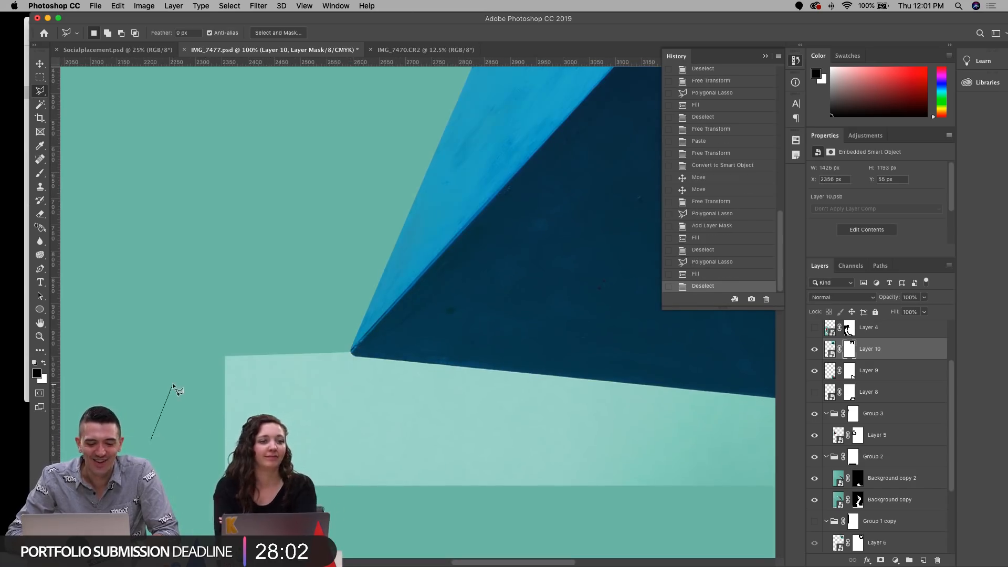
pyautogui.click(351, 352)
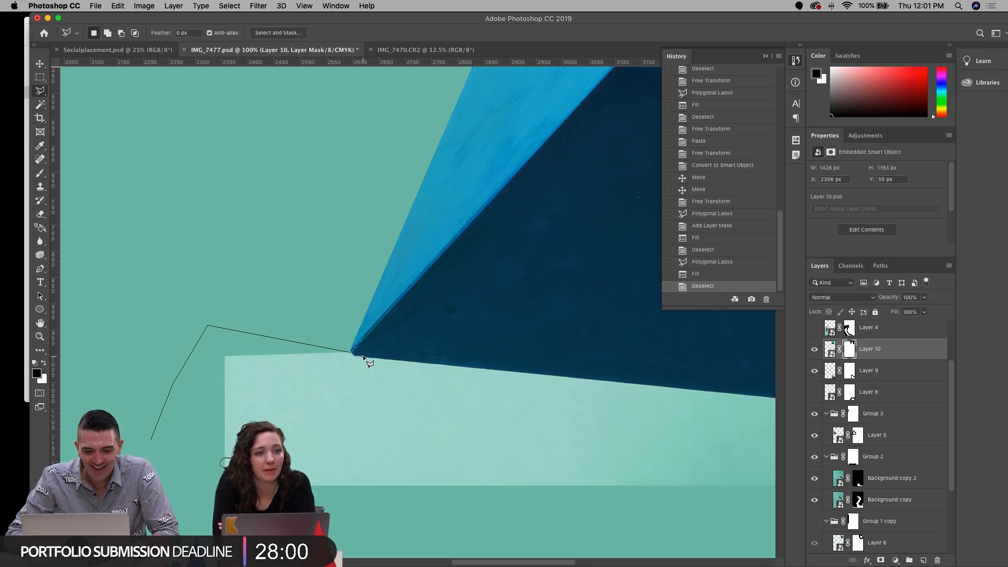
pyautogui.hscroll(10, 371, 360)
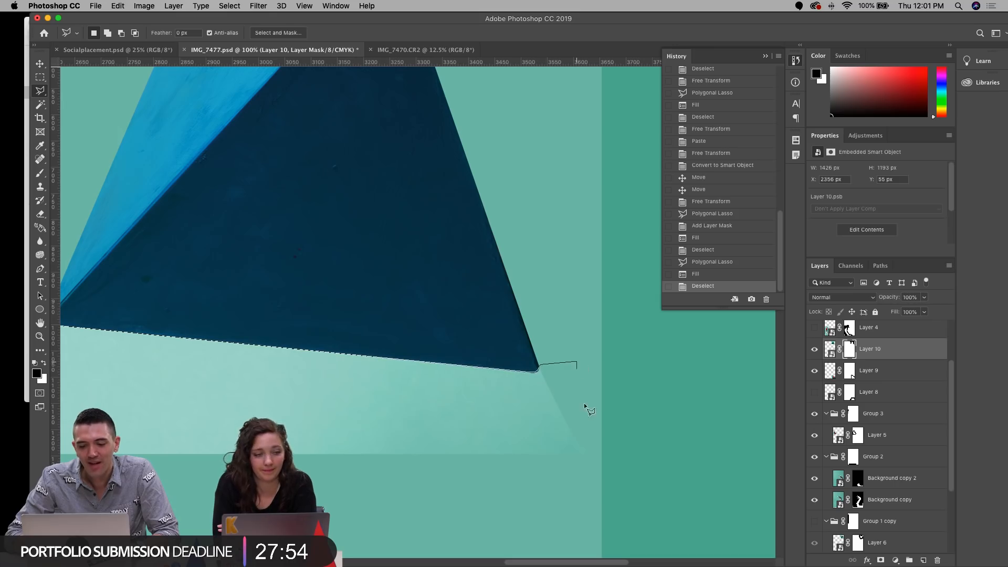
pyautogui.click(591, 461)
pyautogui.click(432, 483)
pyautogui.hscroll(-7, 432, 483)
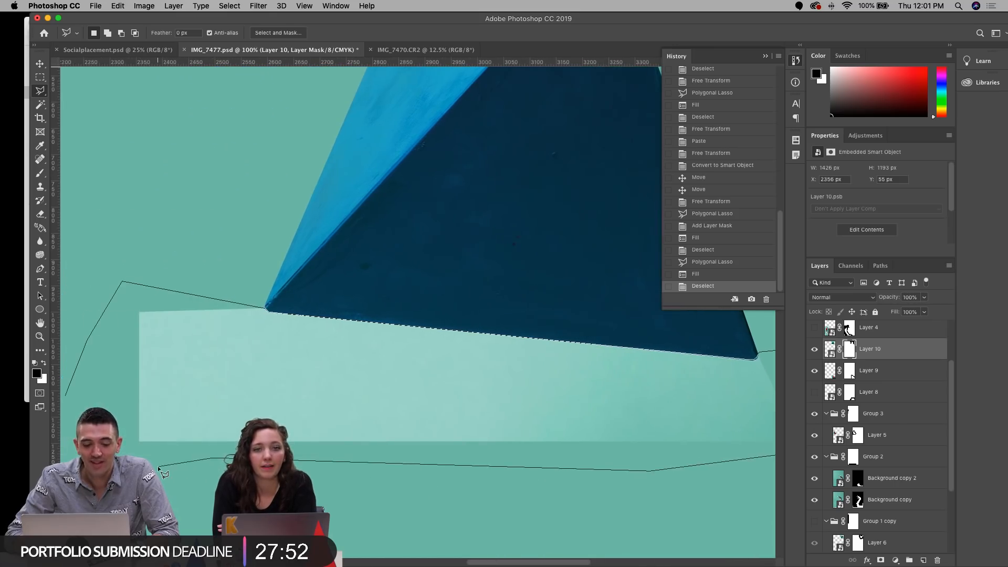
pyautogui.doubleClick(159, 468)
pyautogui.hotkey('alt', 'BackSpace')
pyautogui.press('super+d')
pyautogui.press('super+0')
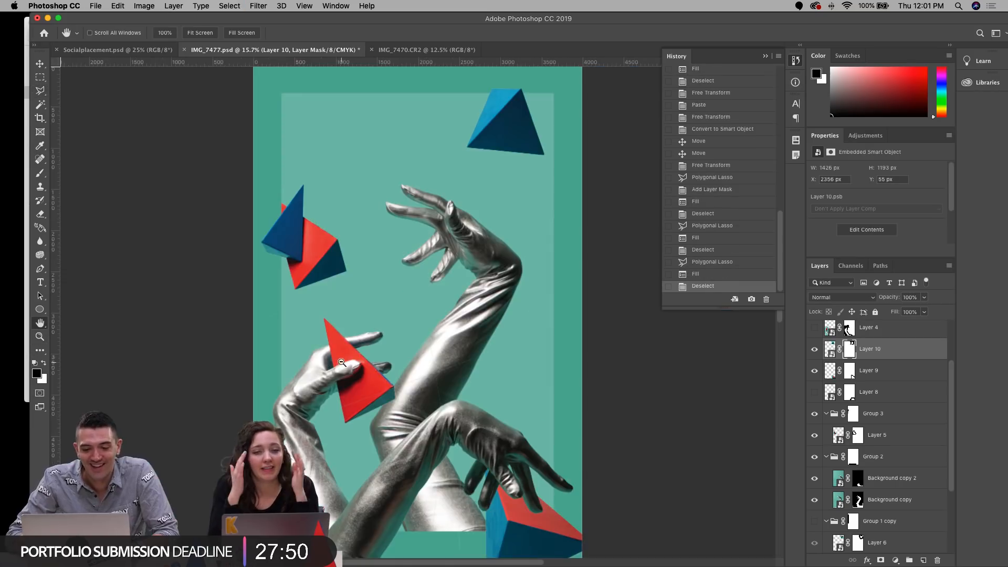
# Step: Enlarge the blue pyramid's smart object to about 1900 × 1589 px and place it in the poster's lower-right corner at about X 2358 px, Y 4877 px
pyautogui.keyDown('alt'); pyautogui.click(341, 363); pyautogui.keyUp('alt')
pyautogui.press('super+t')
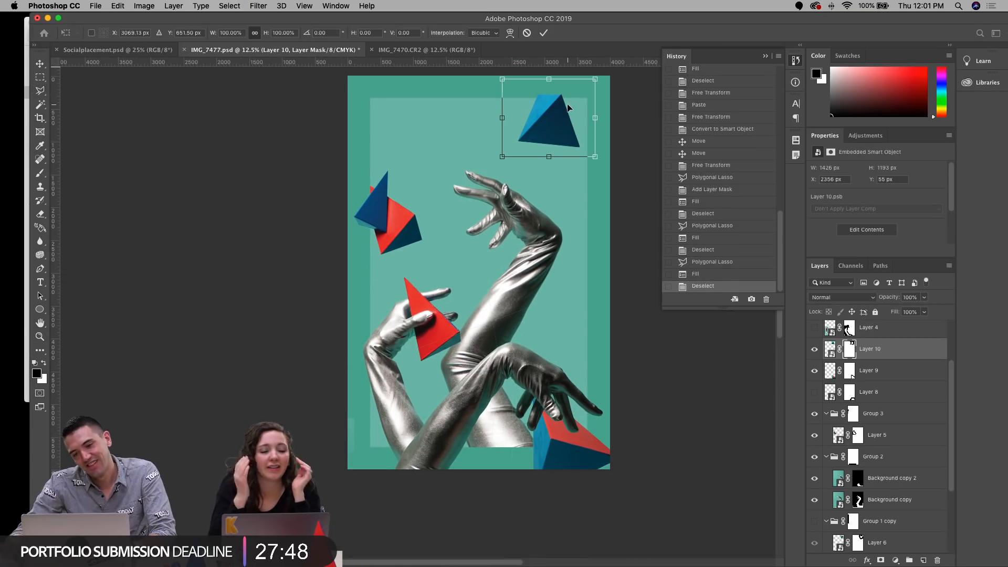
pyautogui.press('Escape')
pyautogui.press('super+space')
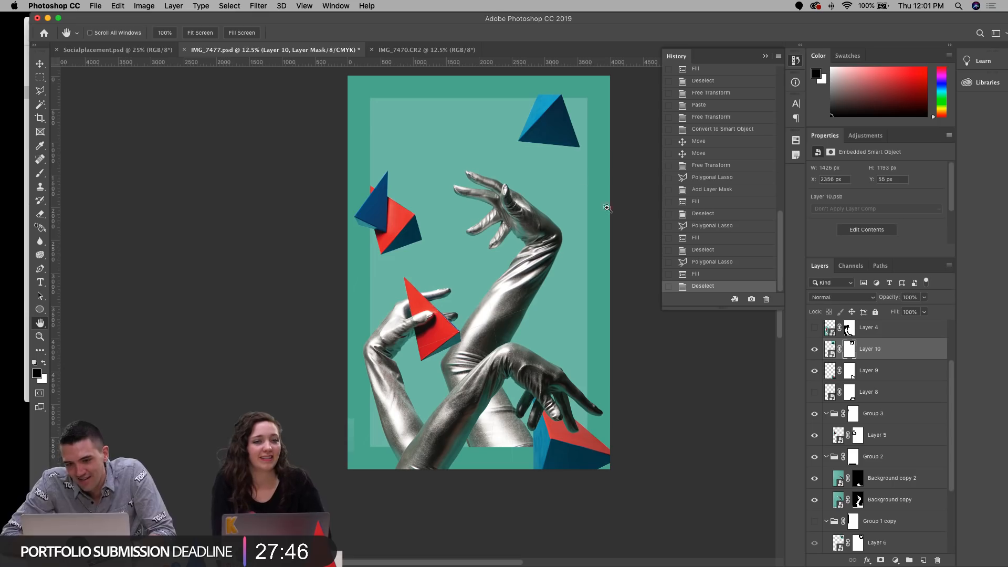
pyautogui.press('super+t')
pyautogui.moveTo(549, 124); pyautogui.dragTo(614, 390)
pyautogui.press('Return')
pyautogui.press('space')
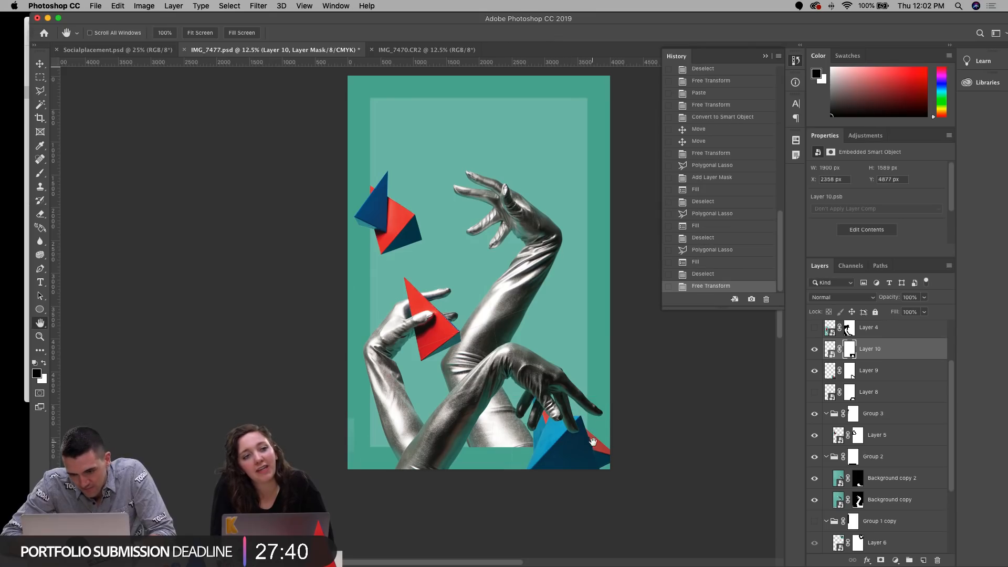
# Step: Hide Layer 9 and Layer 8, which hold the old lower-right pyramid, and show Group 1 copy with the upper-right pyramid
pyautogui.click(41, 65)
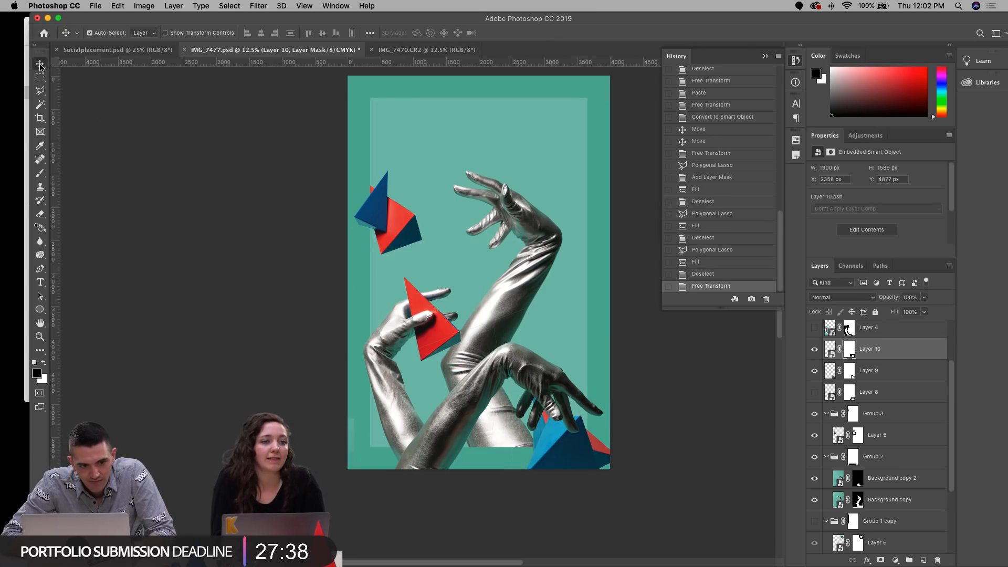
pyautogui.click(604, 457)
pyautogui.click(815, 371)
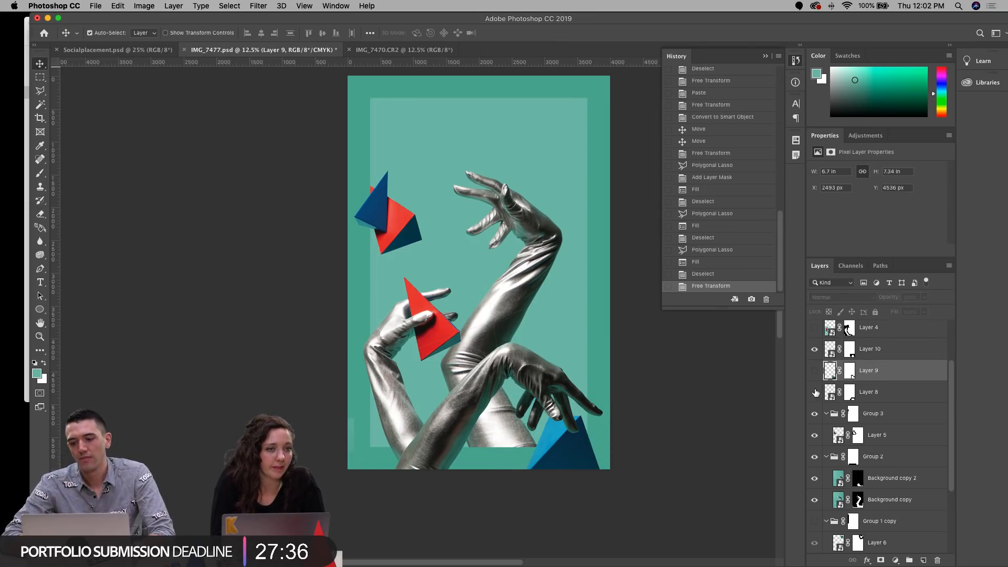
pyautogui.scroll(-2, 816, 389)
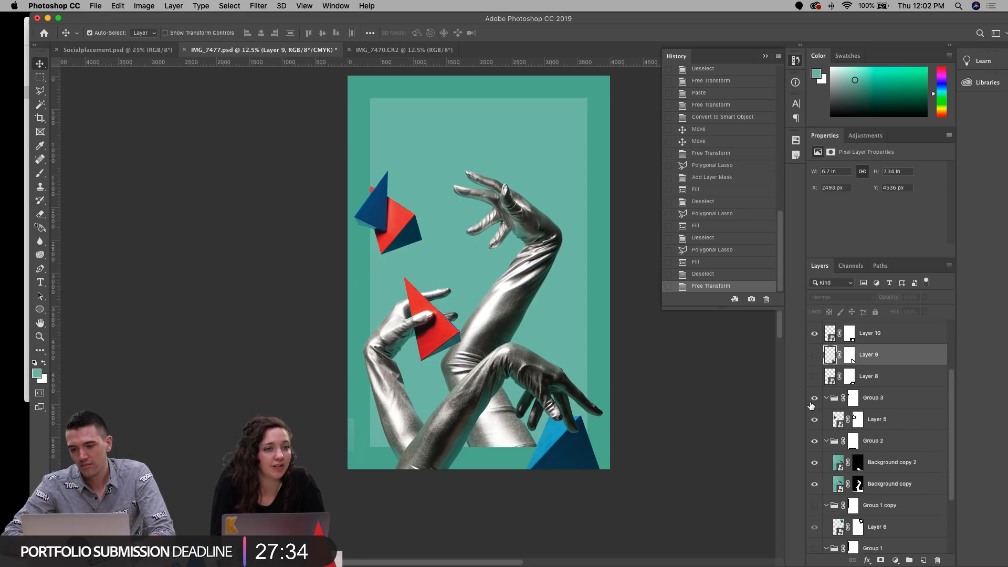
pyautogui.scroll(-2, 837, 449)
pyautogui.click(815, 463)
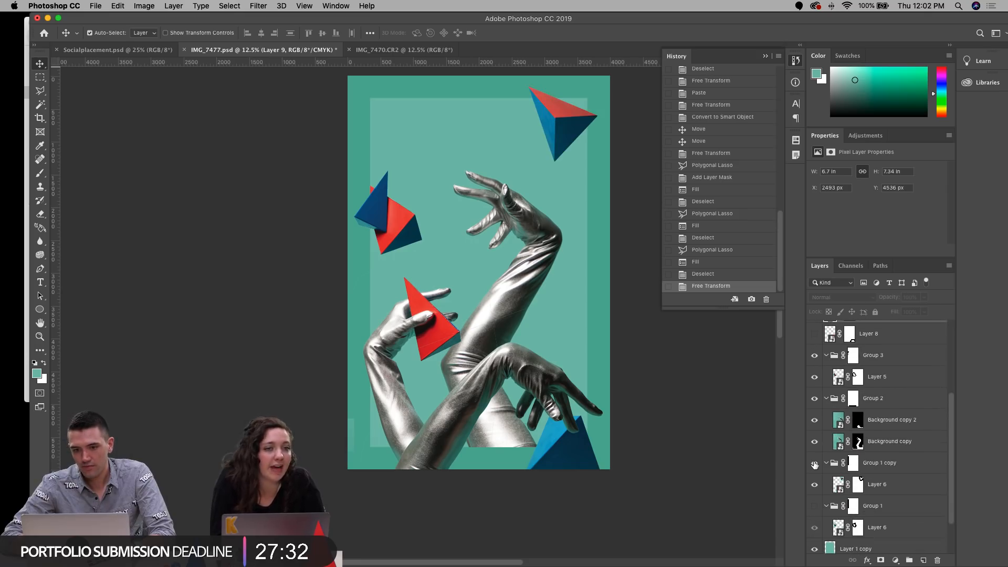
# Step: Scale the upper-right pyramid on Layer 6 down to about 1404 × 1639 px and nudge it to about X 2536 px, Y -268 px
pyautogui.click(557, 136)
pyautogui.press('super+t')
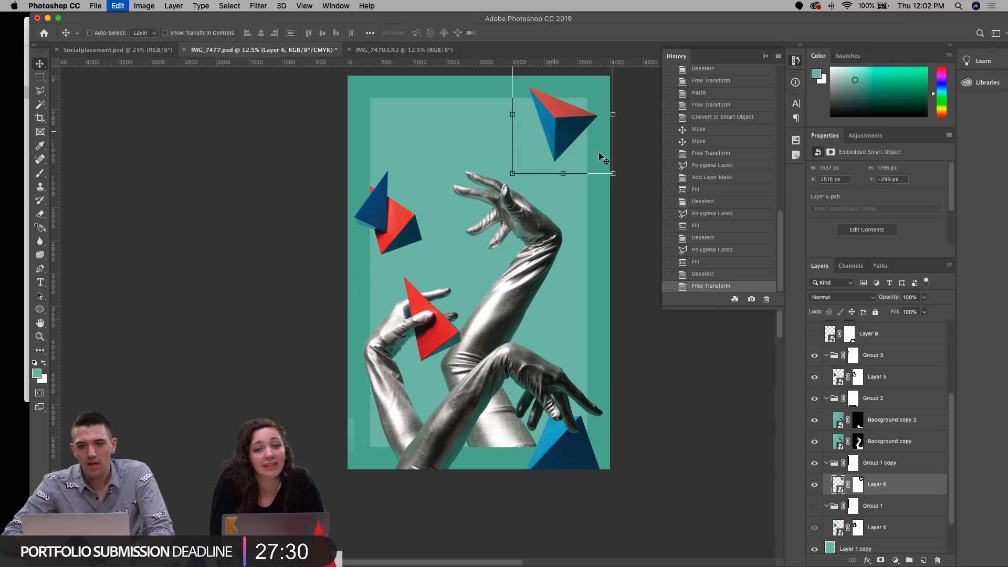
pyautogui.moveTo(614, 176); pyautogui.dragTo(606, 163)
pyautogui.press('super+z')
pyautogui.press('Return')
pyautogui.press('Down')
pyautogui.press('Right')
pyautogui.press('Down')
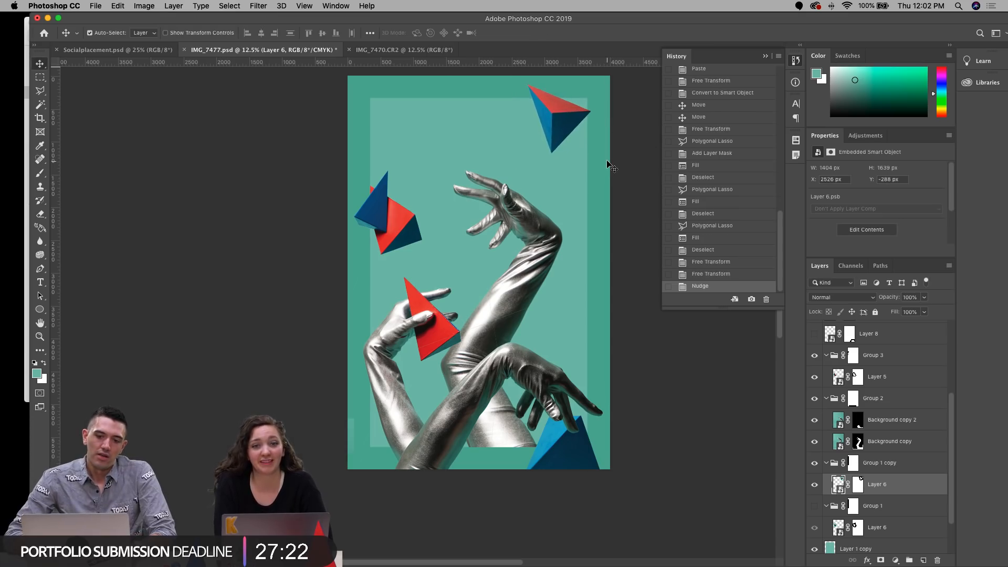
pyautogui.hotkey('shift', 'Up')
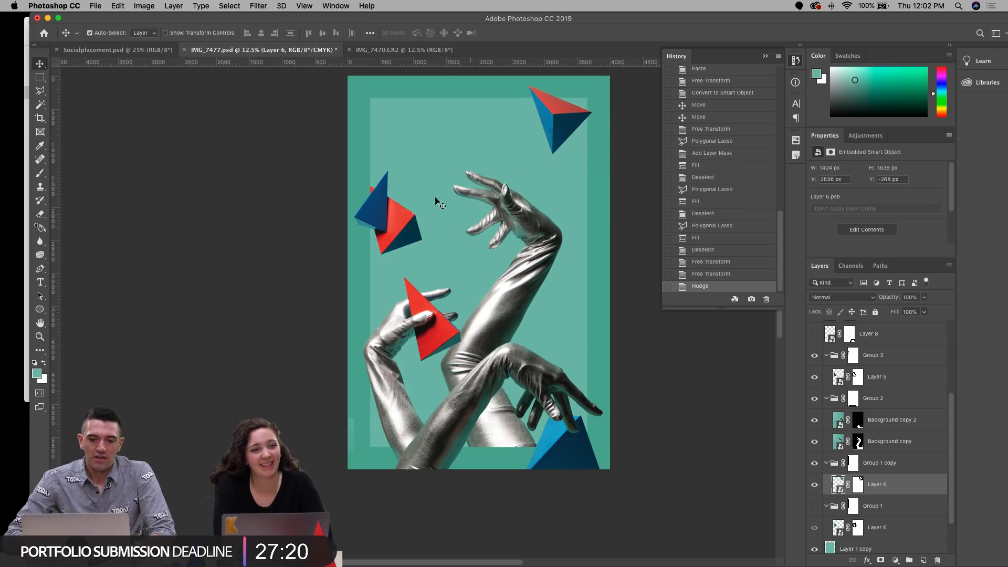
# Step: Scale Group 3 with Layer 5, the pyramid pair at the poster's left edge, to about 112%, nudge it left and save the document
pyautogui.click(395, 225)
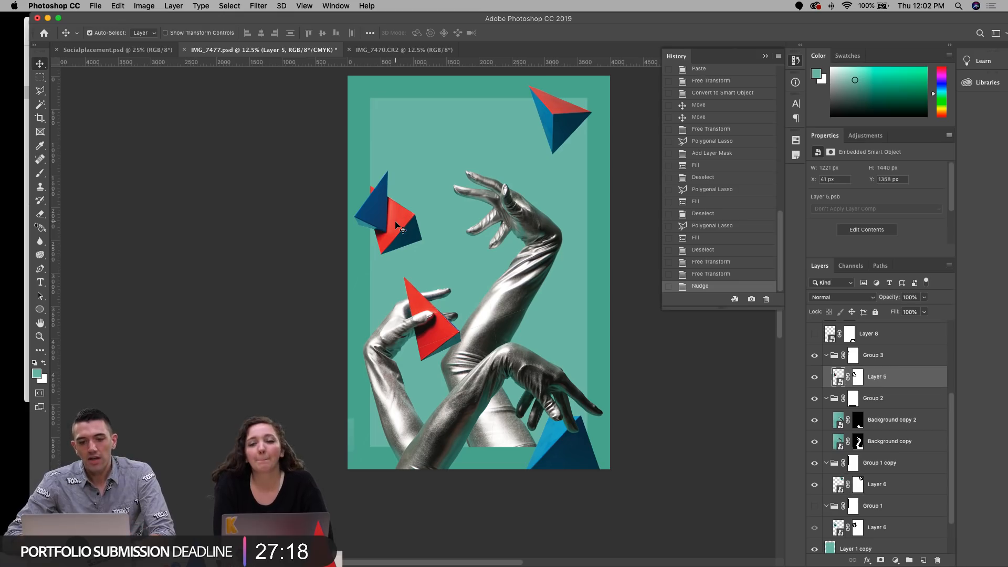
pyautogui.scroll(2, 838, 368)
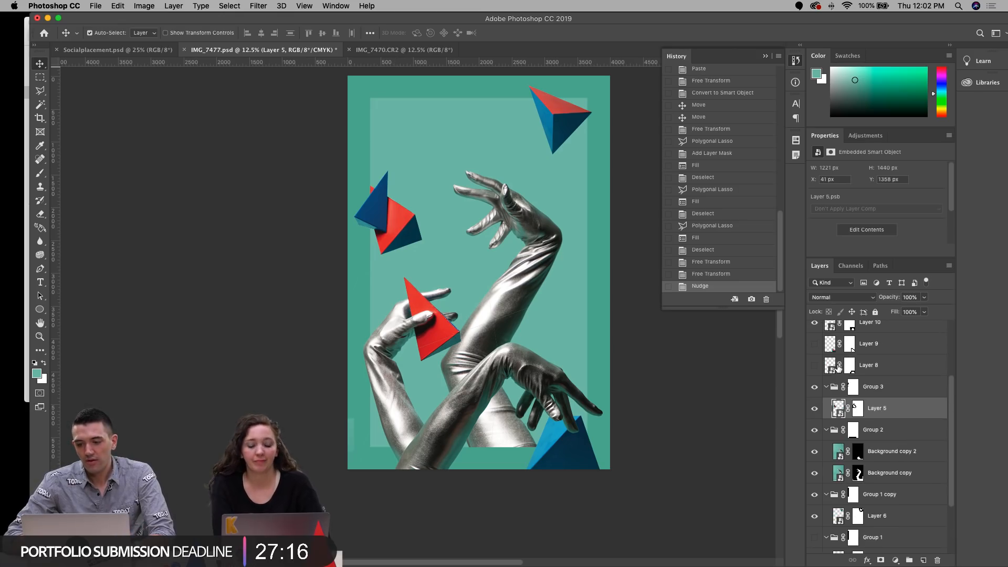
pyautogui.keyDown('shift'); pyautogui.click(882, 393); pyautogui.keyUp('shift')
pyautogui.press('super+t')
pyautogui.moveTo(431, 258); pyautogui.dragTo(441, 270)
pyautogui.press('Left')
pyautogui.press('Left')
pyautogui.press('Left')
pyautogui.press('Left')
pyautogui.press('Left')
pyautogui.press('Left')
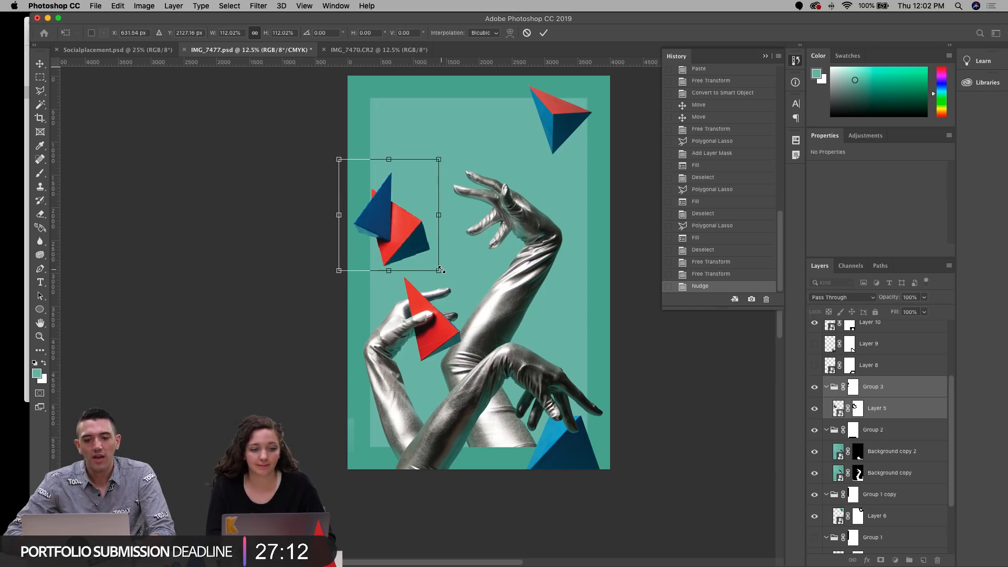
pyautogui.press('Return')
pyautogui.press('Left')
pyautogui.press('Left')
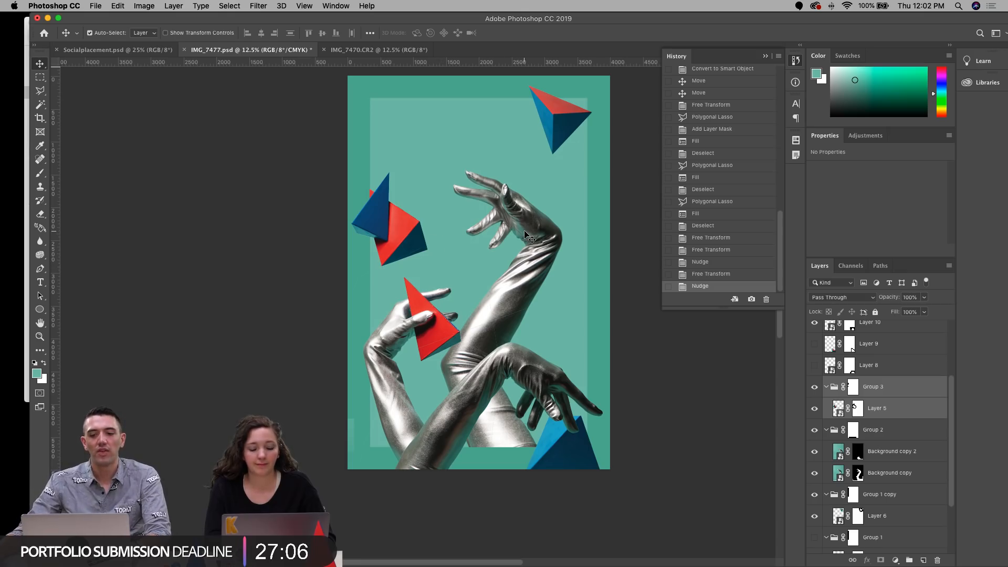
pyautogui.press('super+s')
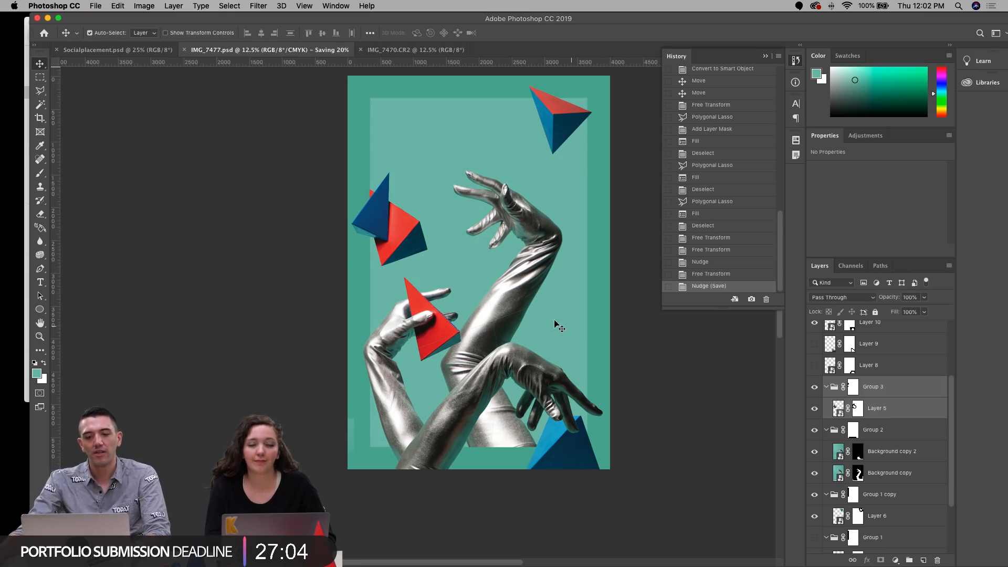
# Step: Shift the lower-right blue pyramid on Layer 10 slightly left and rotate it about 12° clockwise
pyautogui.moveTo(551, 446); pyautogui.dragTo(548, 446)
pyautogui.hotkey('ctrl', 't')
pyautogui.moveTo(635, 374); pyautogui.dragTo(651, 389)
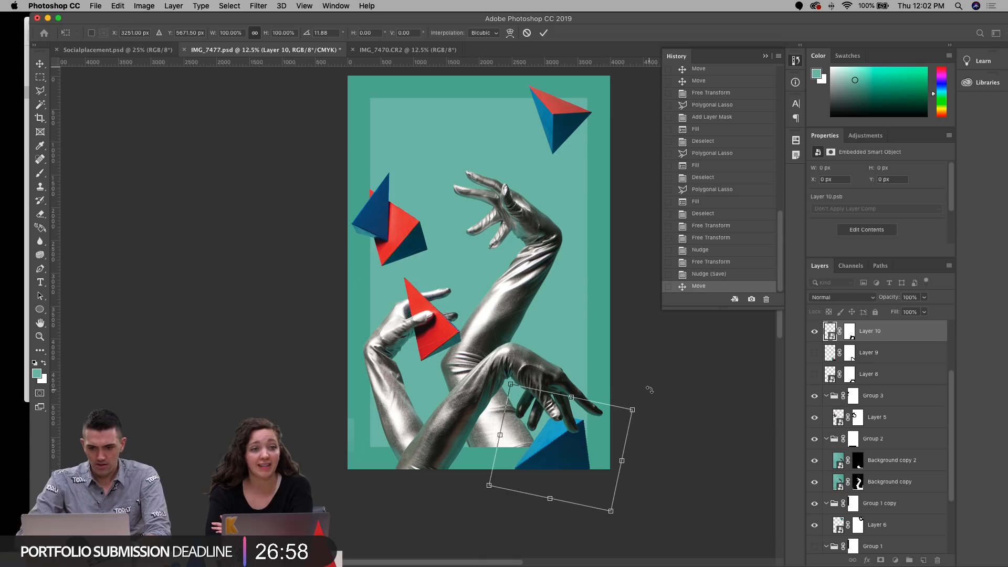
pyautogui.press('Return')
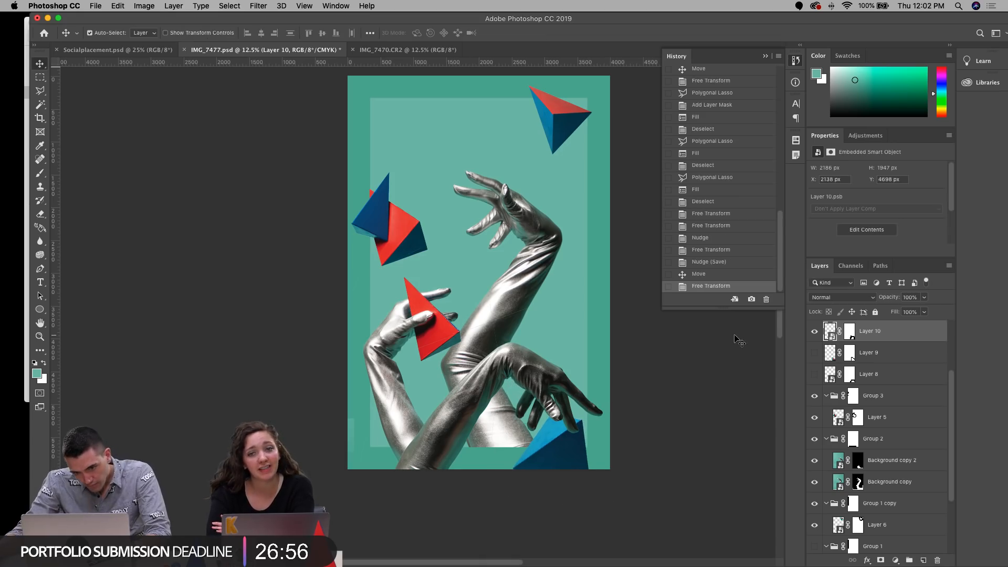
# Step: Scale the lower-right arm on Layer 3 to about 92% and move it slightly up and left
pyautogui.click(530, 384)
pyautogui.hotkey('ctrl', 't')
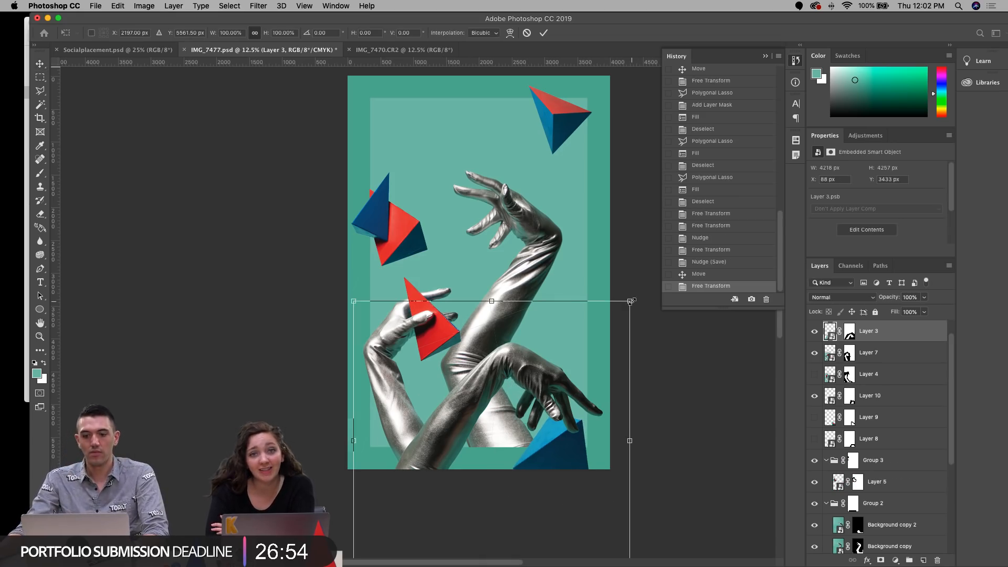
pyautogui.moveTo(630, 302); pyautogui.dragTo(619, 313)
pyautogui.moveTo(541, 380); pyautogui.dragTo(535, 368)
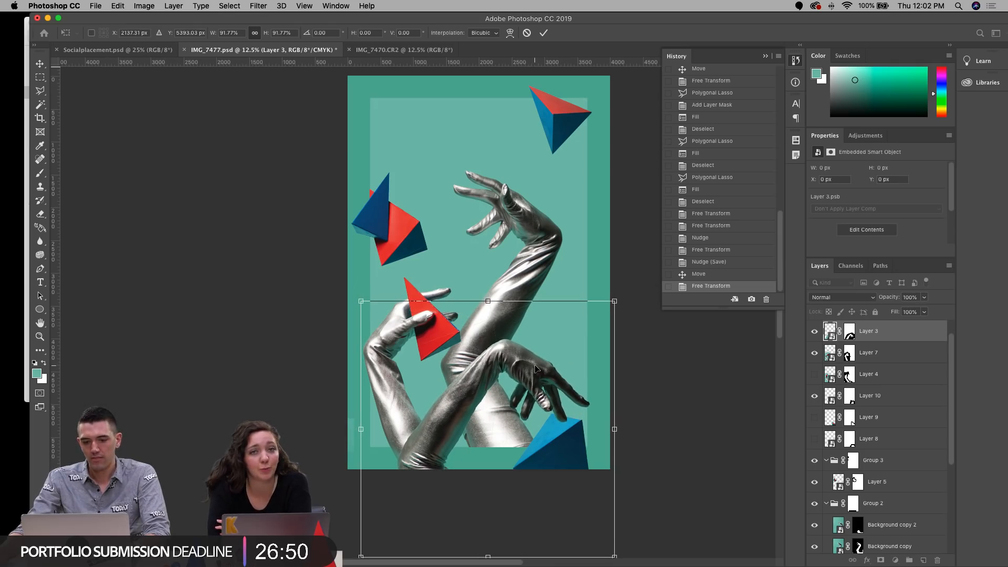
pyautogui.press('Return')
# Step: Duplicate Layer 7, the arm holding the red pyramid, and rotate the copy counterclockwise, placing it at about X -335 px, Y 2654 px
pyautogui.click(397, 355)
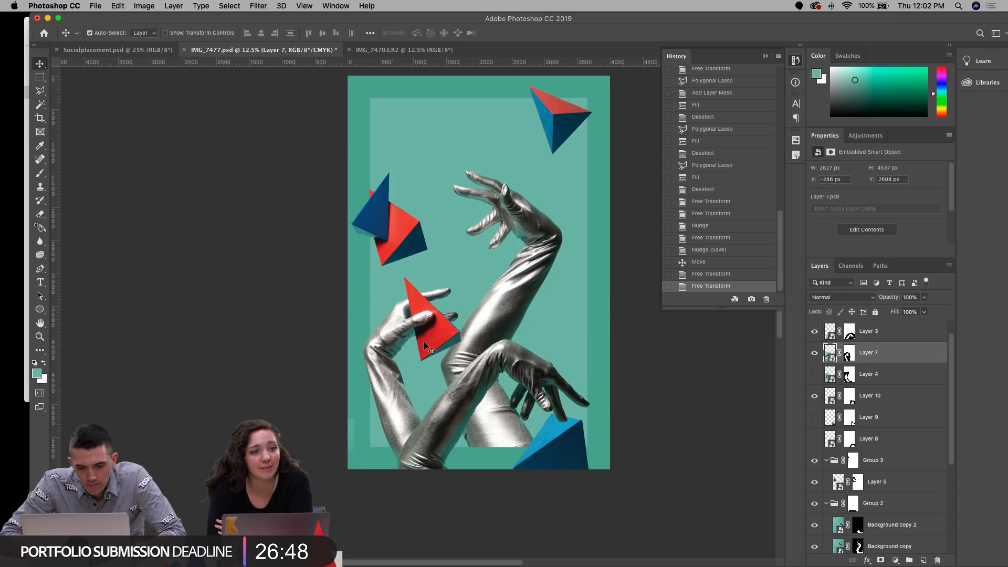
pyautogui.press('super+j')
pyautogui.press('super+t')
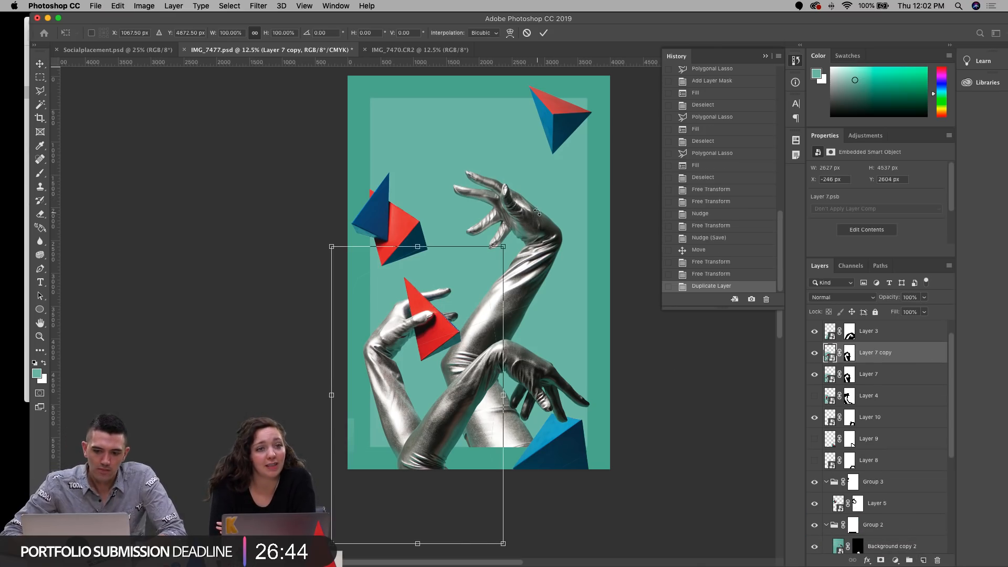
pyautogui.moveTo(537, 212); pyautogui.dragTo(485, 189)
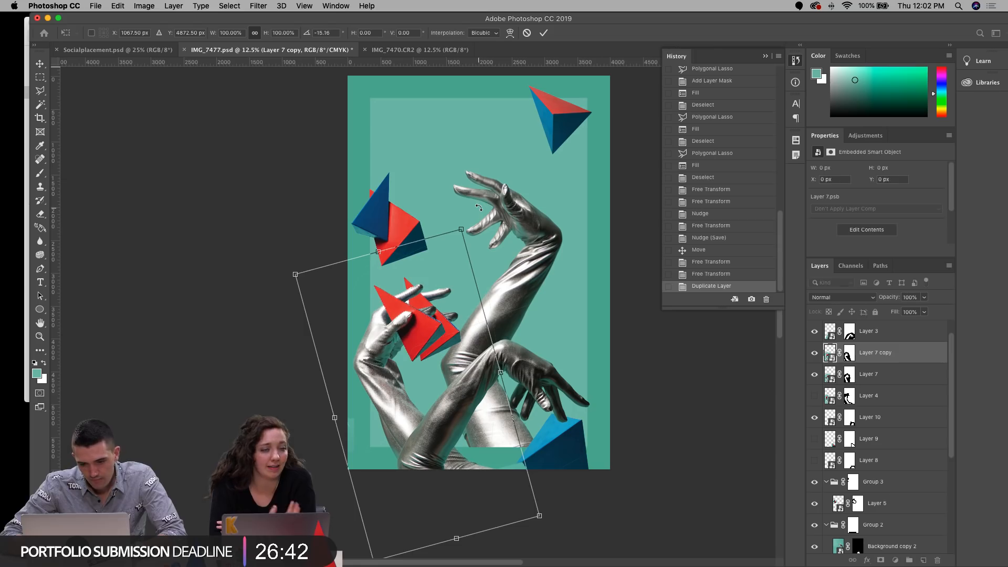
pyautogui.press('Return')
# Step: Hide the duplicated hand, pyramid and forearm by filling a Polygonal Lasso selection around them with black on Layer 7 copy's mask, then deselect
pyautogui.press('l')
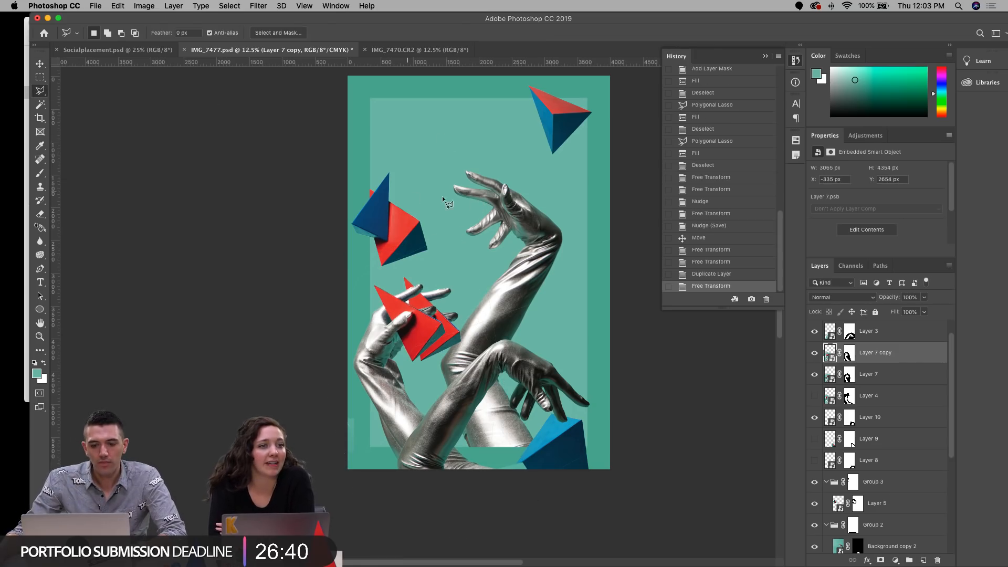
pyautogui.click(434, 194)
pyautogui.click(520, 242)
pyautogui.click(420, 493)
pyautogui.click(332, 493)
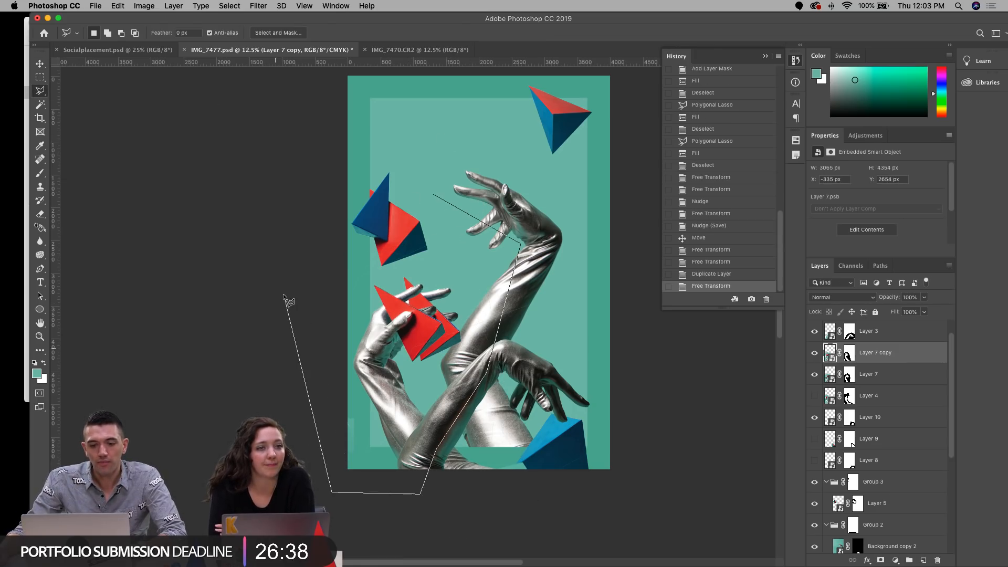
pyautogui.doubleClick(286, 300)
pyautogui.click(851, 355)
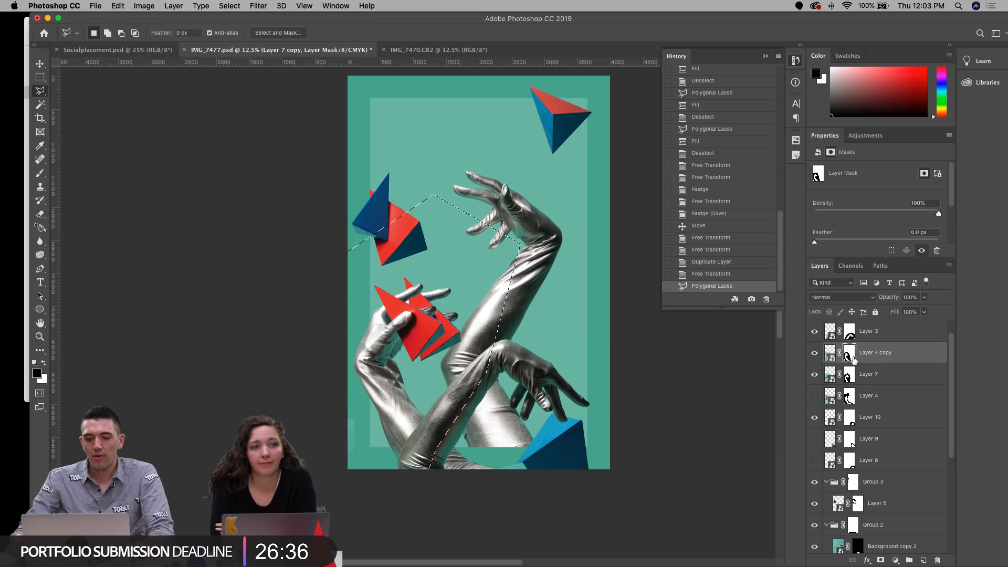
pyautogui.hotkey('alt', 'BackSpace')
pyautogui.press('super+d')
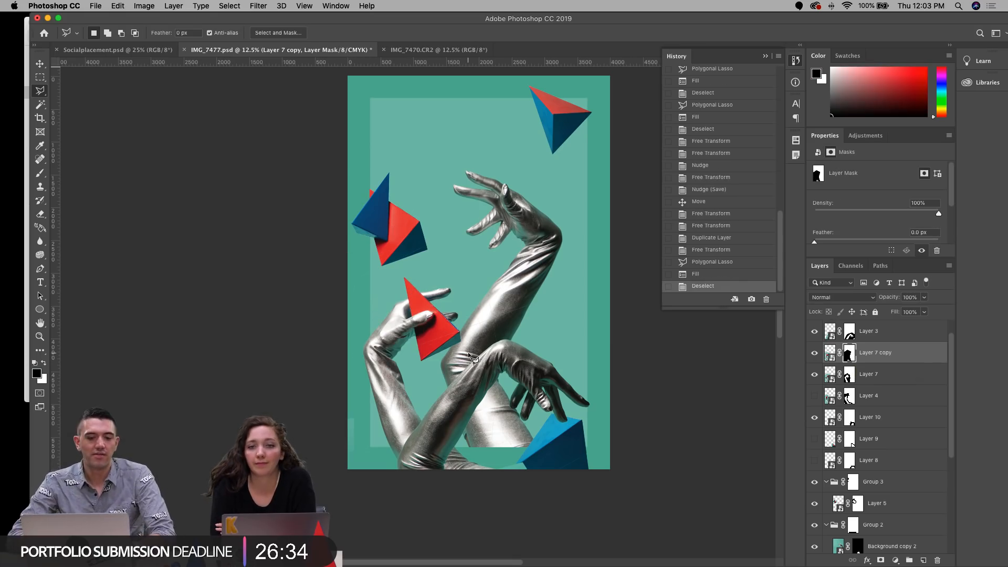
pyautogui.press('z')
pyautogui.click(472, 431)
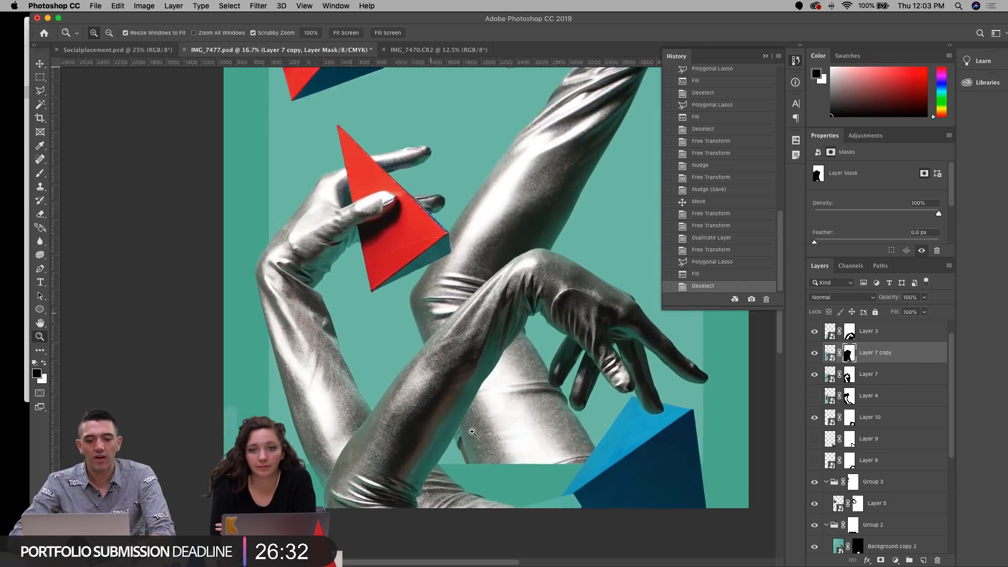
# Step: Hide the stray background beside the lower forearm by filling a Polygonal Lasso selection with black on Layer 7 copy's mask, then deselect
pyautogui.click(473, 432)
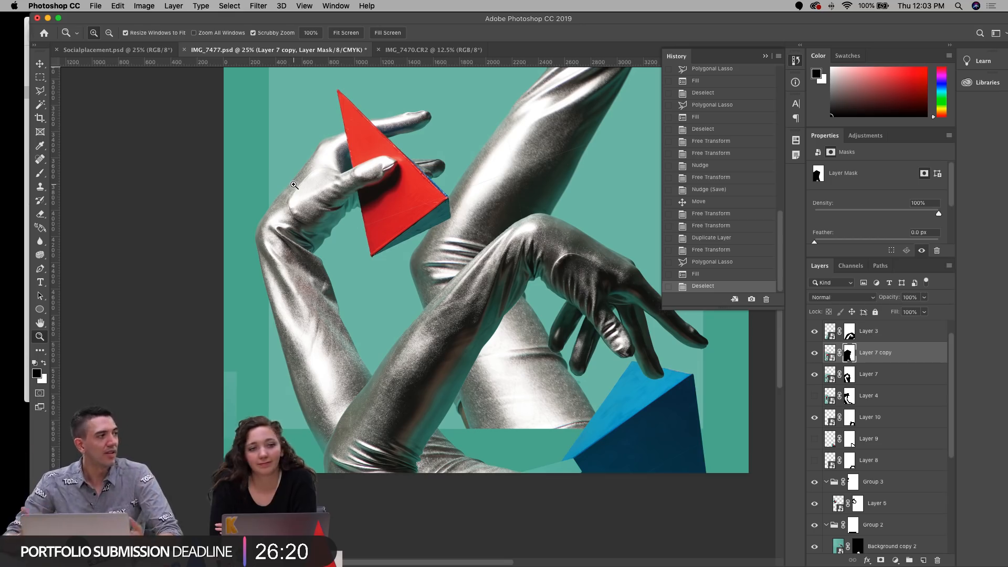
pyautogui.click(39, 91)
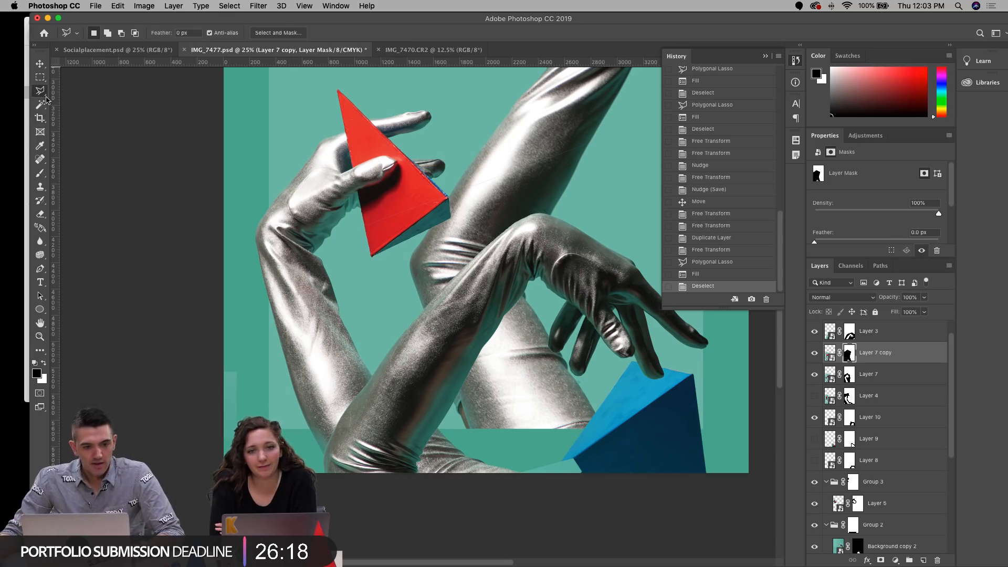
pyautogui.click(427, 442)
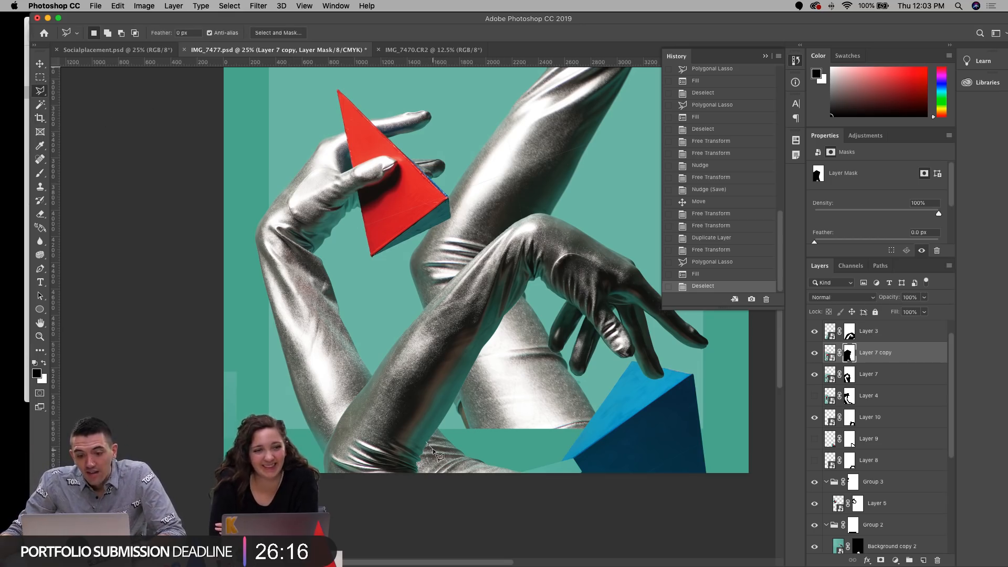
pyautogui.click(437, 450)
pyautogui.click(452, 457)
pyautogui.click(459, 456)
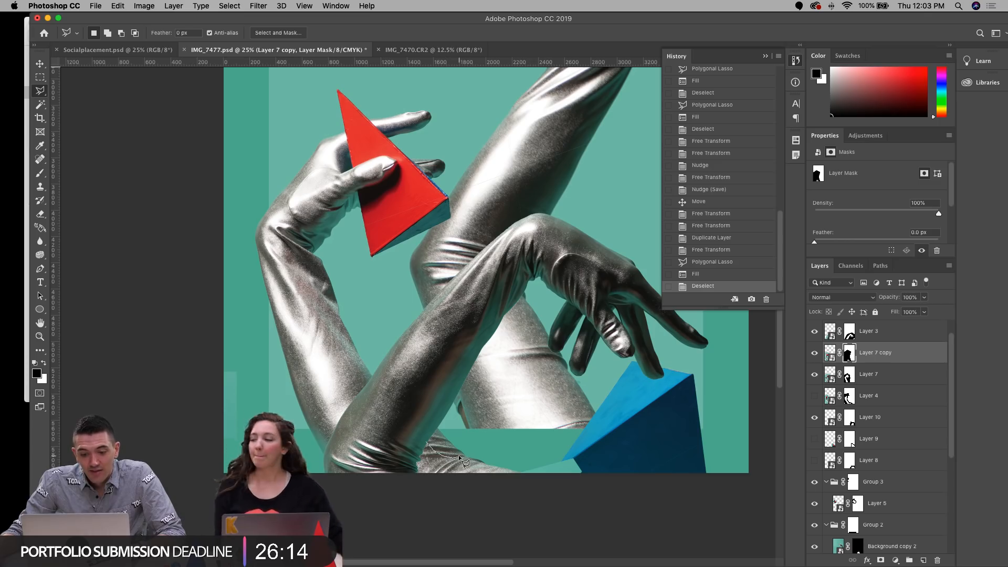
pyautogui.click(465, 456)
pyautogui.click(478, 459)
pyautogui.click(484, 462)
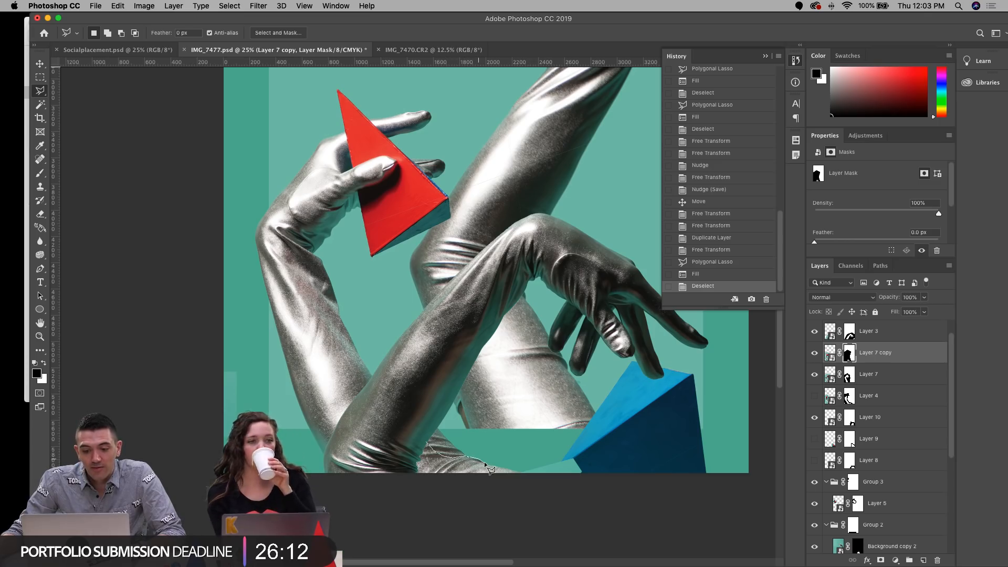
pyautogui.click(493, 465)
pyautogui.click(524, 477)
pyautogui.click(633, 486)
pyautogui.click(561, 403)
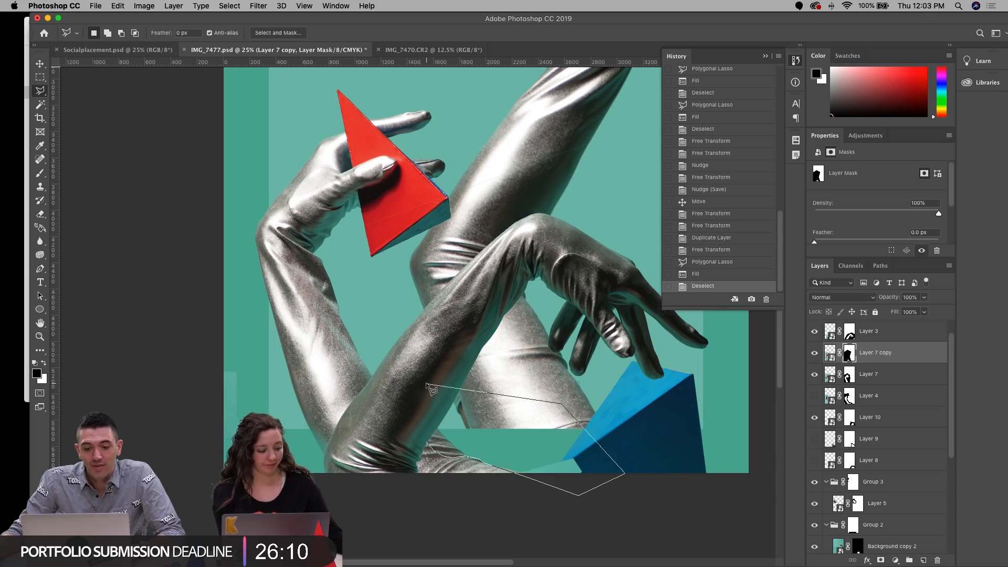
pyautogui.doubleClick(426, 386)
pyautogui.hotkey('alt', 'BackSpace')
pyautogui.press('super+d')
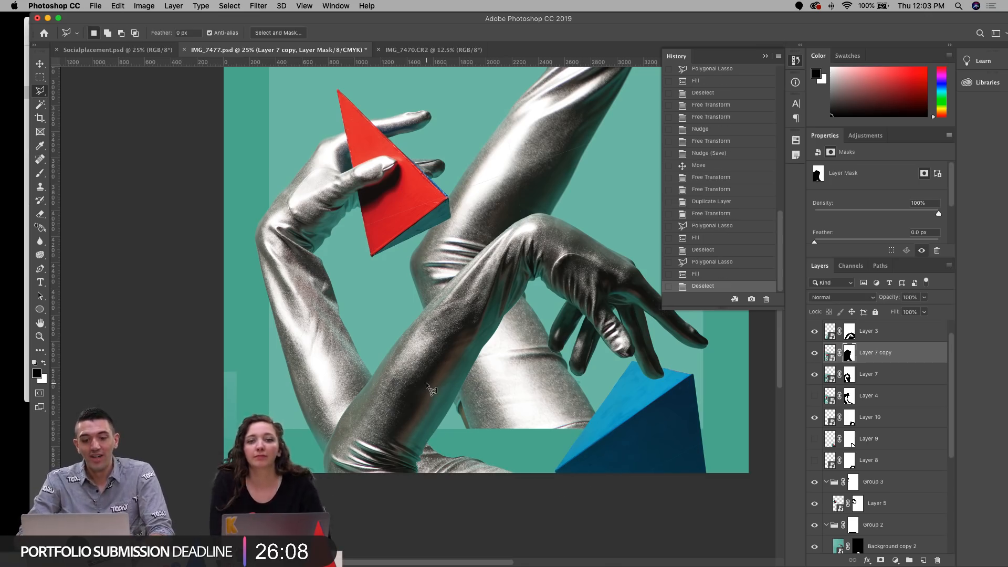
# Step: Shift the Layer 7 copy forearm slightly, placing it at about X 978 px, Y 4744 px
pyautogui.press('super+t')
pyautogui.moveTo(471, 425)
pyautogui.mouseDown()
pyautogui.moveTo(434, 423)
pyautogui.moveTo(440, 414)
pyautogui.mouseUp()
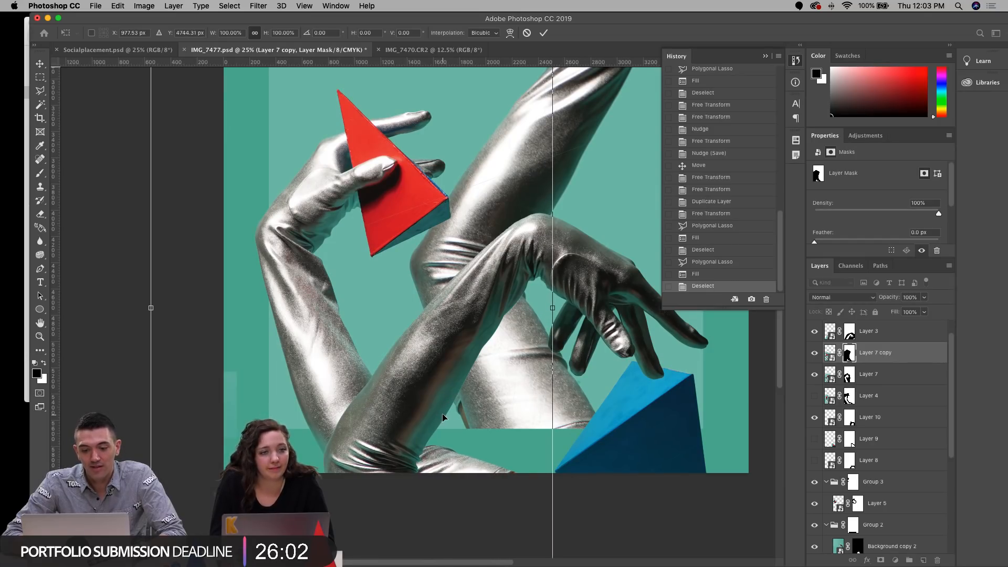
pyautogui.press('Return')
# Step: Mask out Layer 7 copy around the poster's lower-left corner with a black-filled Polygonal Lasso selection, deselect, and save the file
pyautogui.press('l')
pyautogui.click(404, 343)
pyautogui.click(358, 506)
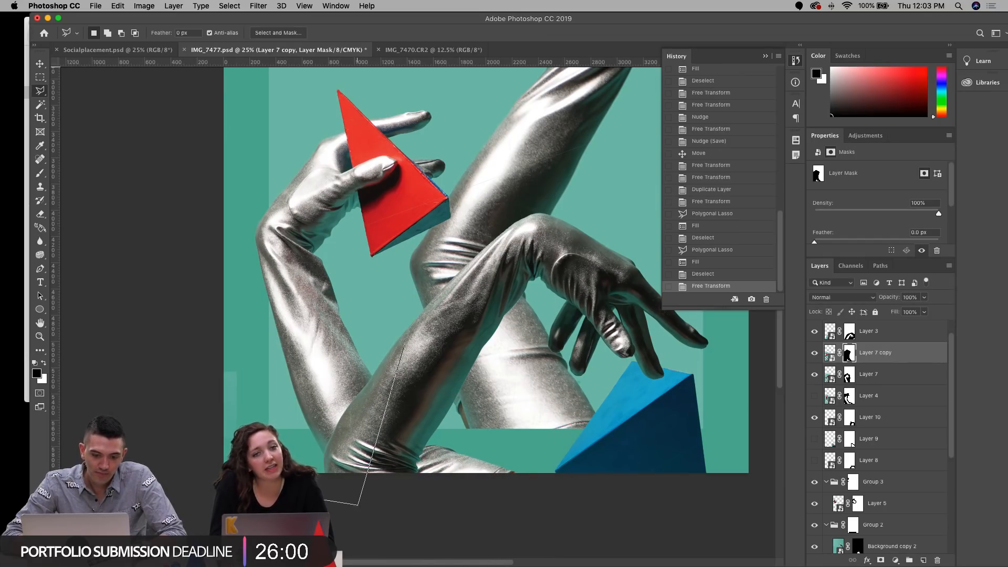
pyautogui.click(171, 473)
pyautogui.doubleClick(183, 277)
pyautogui.hotkey('alt', 'BackSpace')
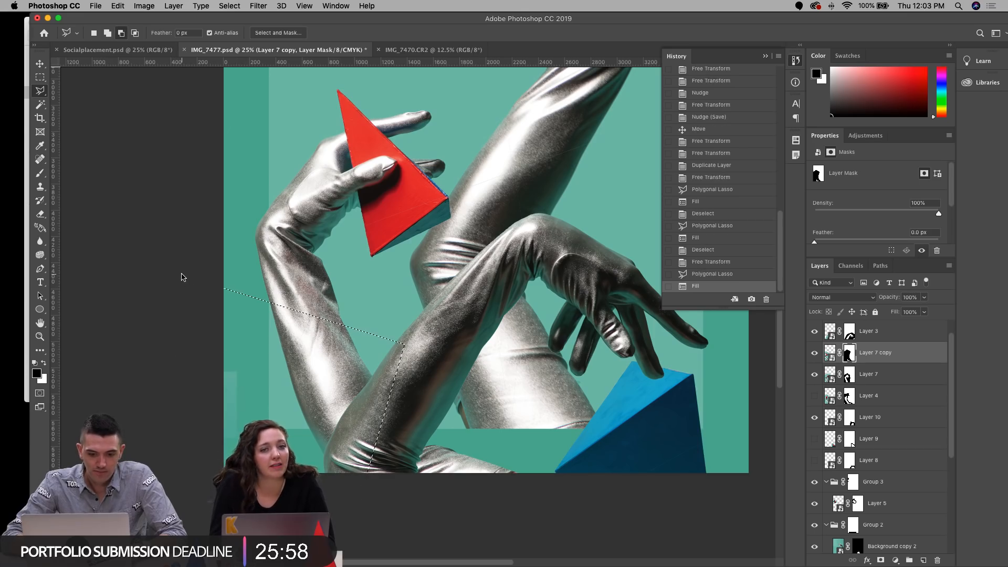
pyautogui.press('super+d')
pyautogui.doubleClick(45, 339)
pyautogui.keyDown('alt'); pyautogui.click(466, 344); pyautogui.keyUp('alt')
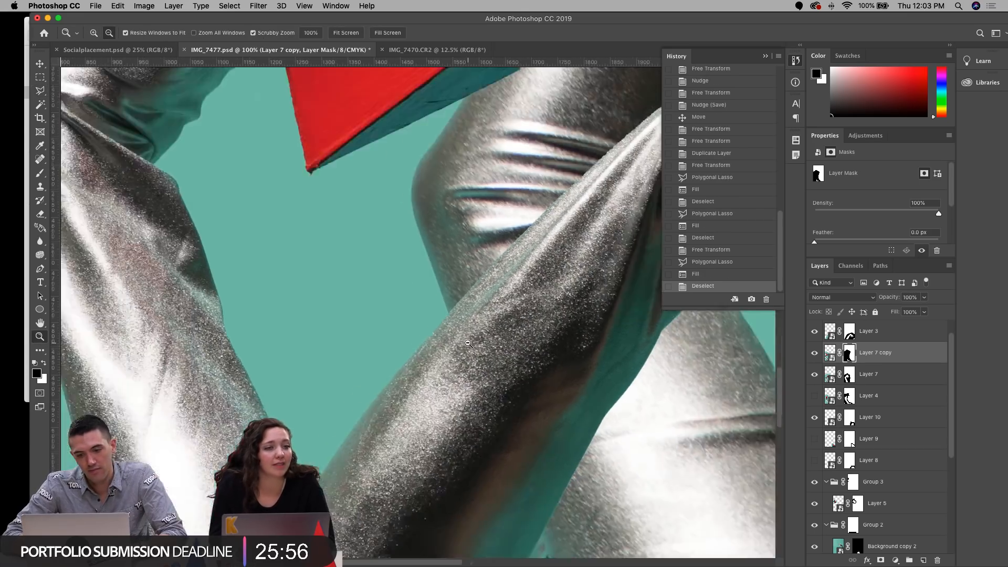
pyautogui.keyDown('alt'); pyautogui.click(468, 343); pyautogui.keyUp('alt')
pyautogui.keyDown('alt'); pyautogui.click(468, 344); pyautogui.keyUp('alt')
pyautogui.keyDown('alt'); pyautogui.click(468, 344); pyautogui.keyUp('alt')
pyautogui.keyDown('alt'); pyautogui.click(468, 343); pyautogui.keyUp('alt')
pyautogui.keyDown('alt'); pyautogui.click(468, 344); pyautogui.keyUp('alt')
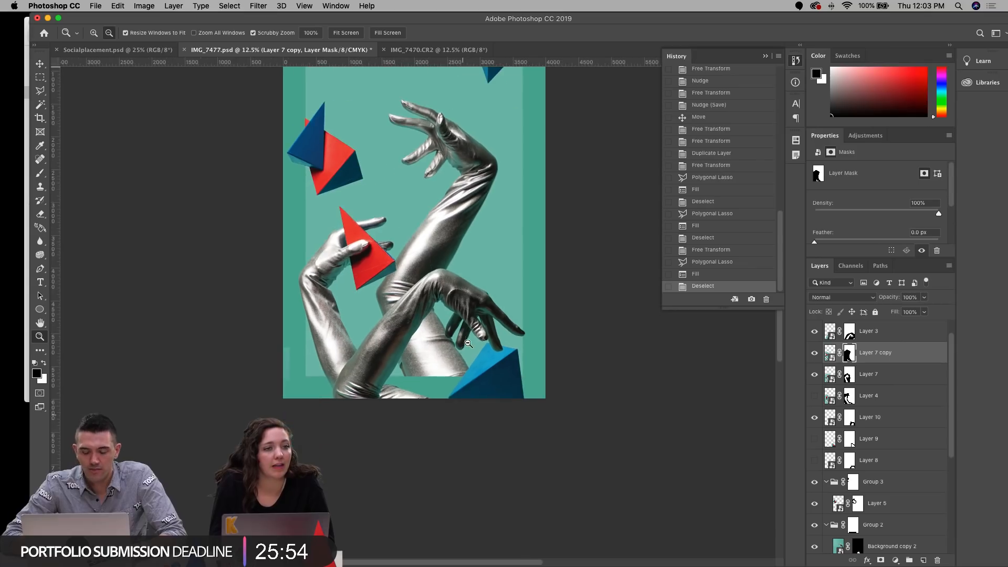
pyautogui.scroll(5, 462, 333)
pyautogui.press('super+s')
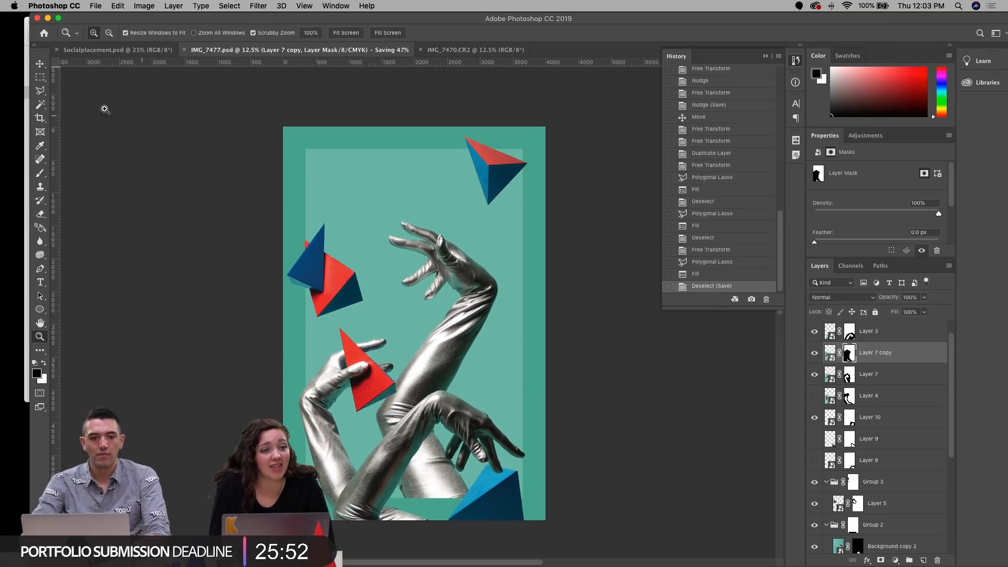
# Step: Move the lower-right blue pyramid on Layer 10 slightly right, rotate it 8.63° counterclockwise, and save the file
pyautogui.click(39, 63)
pyautogui.moveTo(497, 496); pyautogui.dragTo(501, 496)
pyautogui.press('super+t')
pyautogui.moveTo(603, 411); pyautogui.dragTo(584, 404)
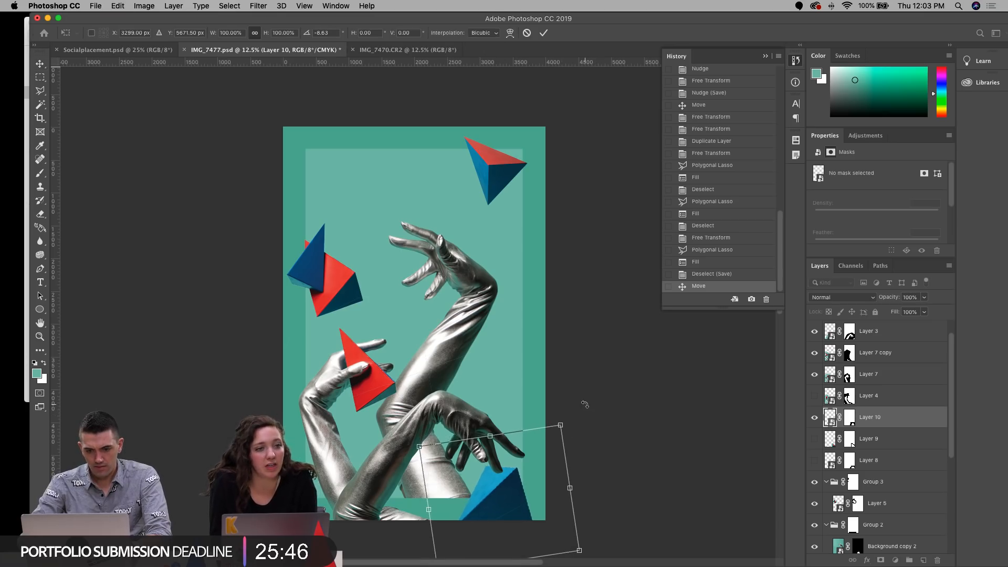
pyautogui.press('Return')
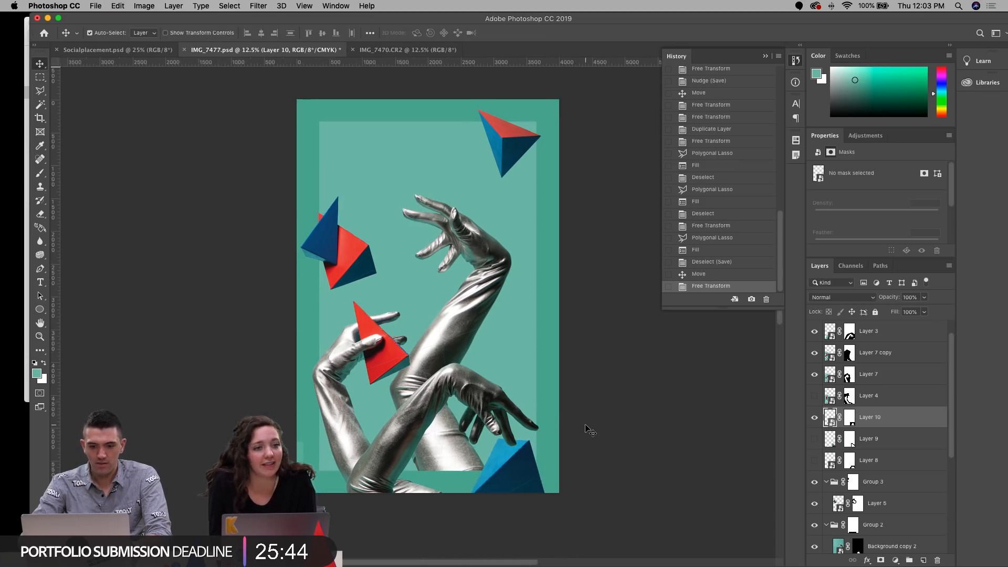
pyautogui.press('super+s')
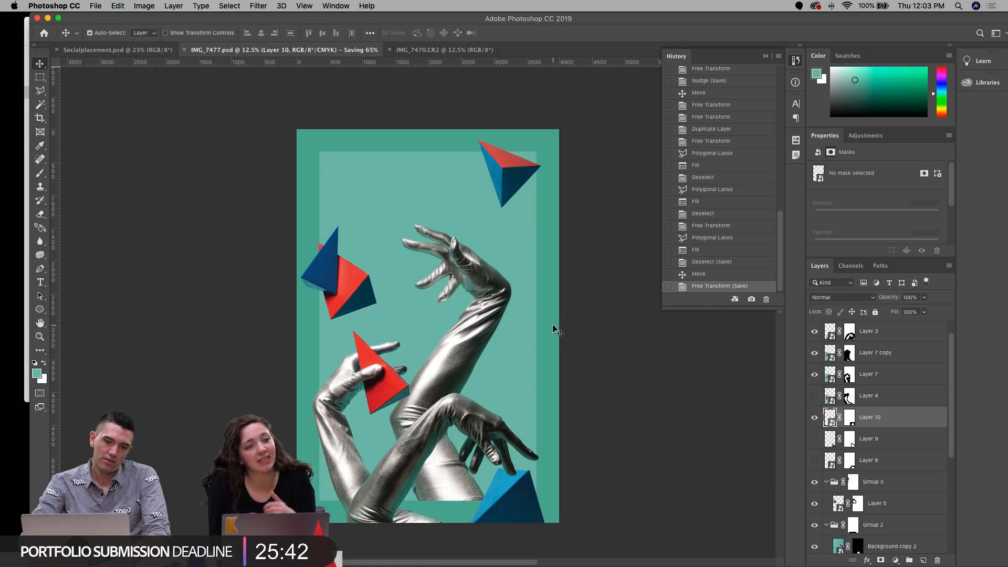
# Step: Nudge Layer 7, the arm holding the red pyramid, a few pixels left
pyautogui.click(376, 373)
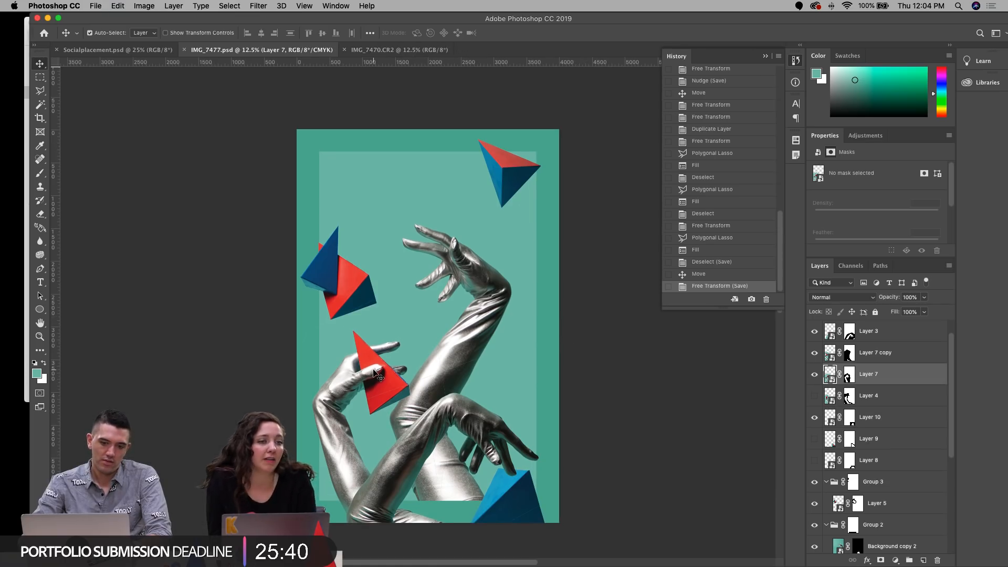
pyautogui.press('Left')
pyautogui.press('Left')
pyautogui.press('Left')
pyautogui.press('Left')
pyautogui.press('Left')
pyautogui.press('Left')
pyautogui.press('Left')
pyautogui.press('Left')
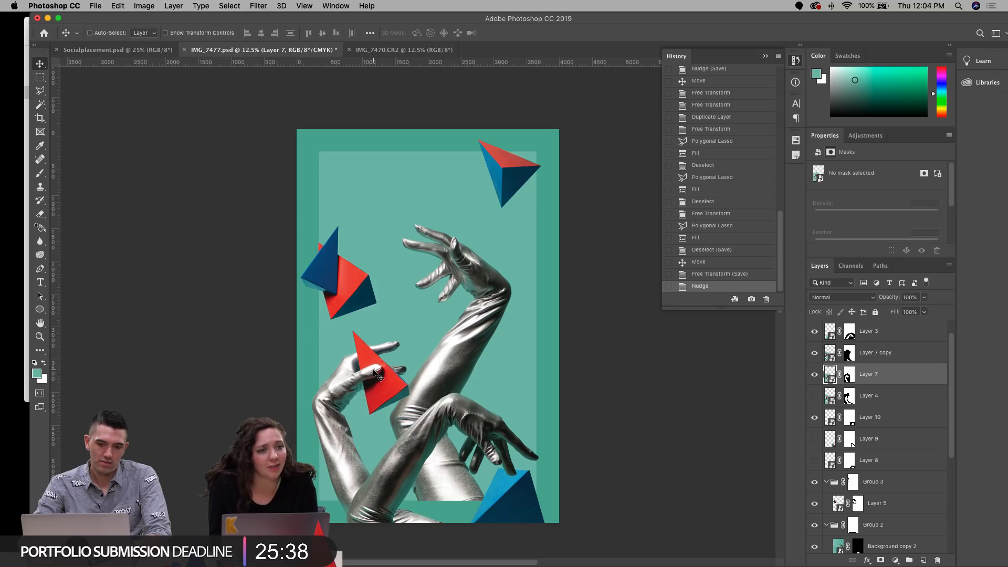
# Step: Rotate the Layer 7 arm slightly counterclockwise and nudge it a couple of pixels right
pyautogui.press('super+t')
pyautogui.moveTo(479, 288); pyautogui.dragTo(476, 292)
pyautogui.press('Return')
pyautogui.press('Right')
pyautogui.press('Right')
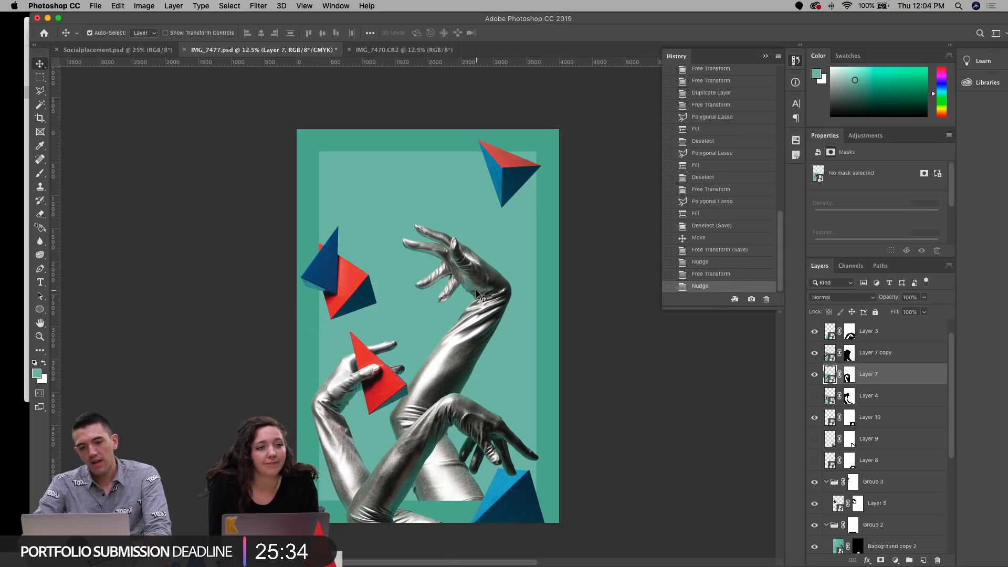
# Step: Shift Group 2, the tall upright arm, slightly left and up to about X 2610 px, Y 2764.5 px with Free Transform
pyautogui.click(486, 269)
pyautogui.press('super+t')
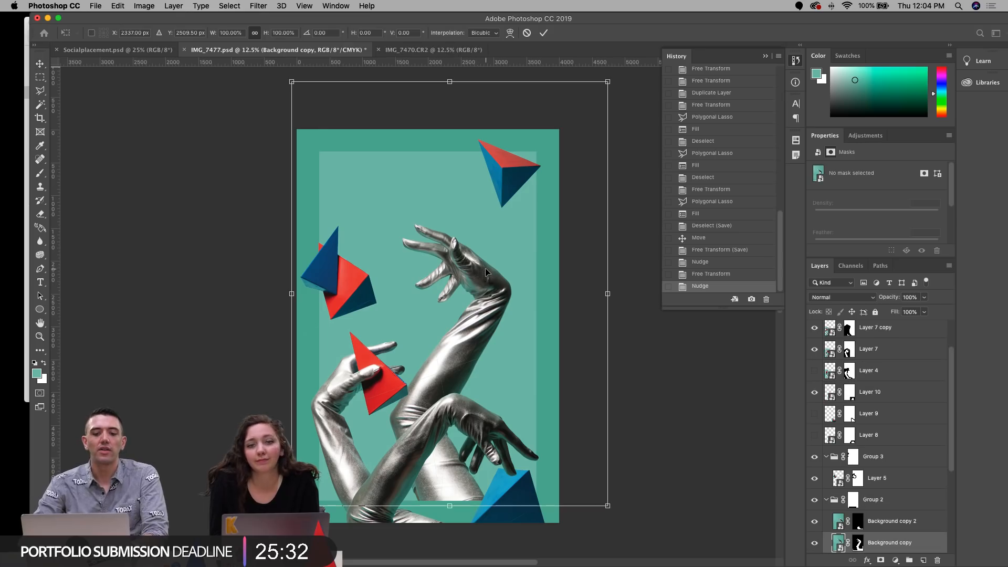
pyautogui.moveTo(485, 268); pyautogui.dragTo(486, 269)
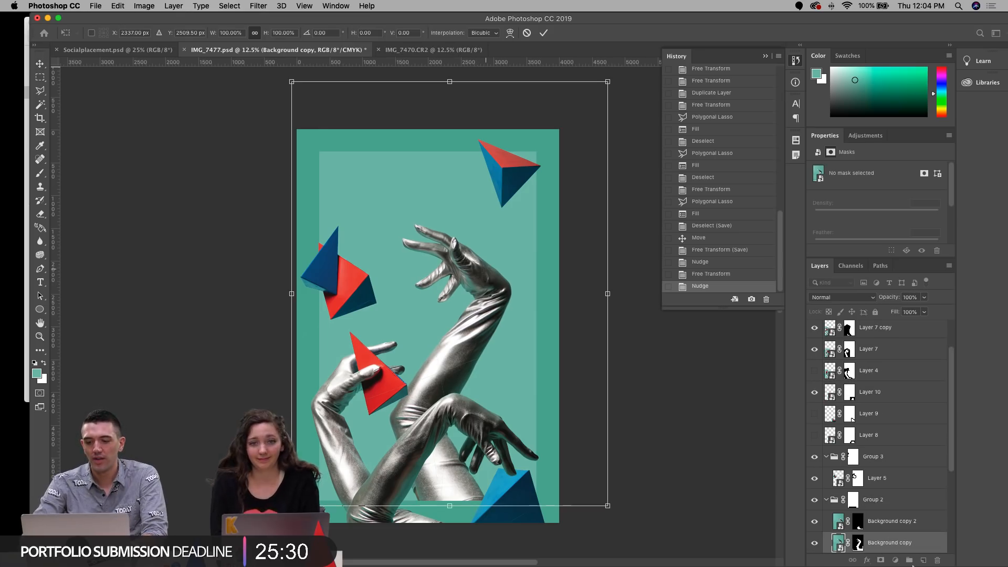
pyautogui.press('Return')
pyautogui.click(904, 504)
pyautogui.press('super+t')
pyautogui.press('Left')
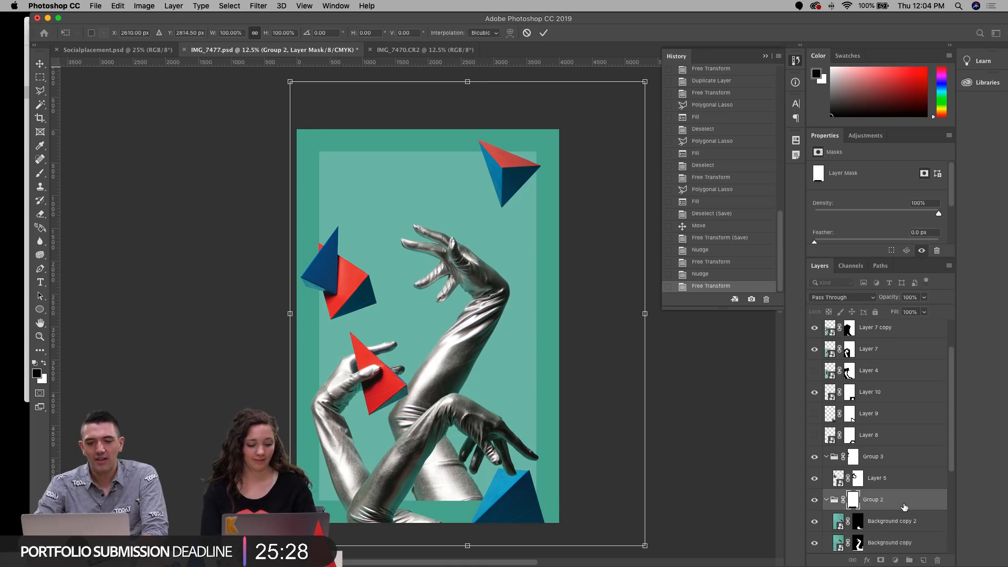
pyautogui.press('Up')
pyautogui.press('Up')
pyautogui.press('Up')
pyautogui.scroll(3, 698, 401)
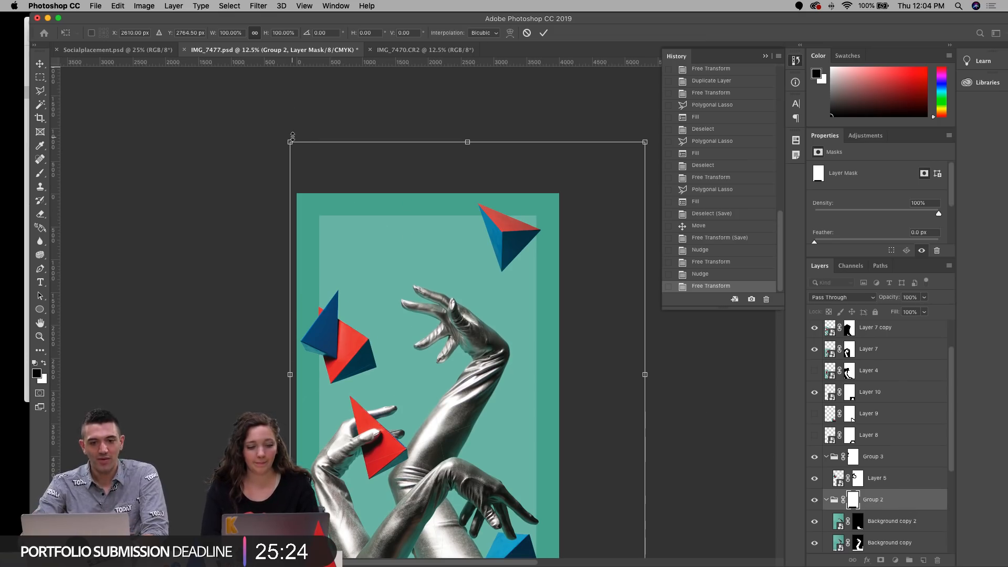
# Step: Scale Group 2 to 97.08% and shift it left to X 2590 px
pyautogui.moveTo(292, 137); pyautogui.dragTo(297, 144)
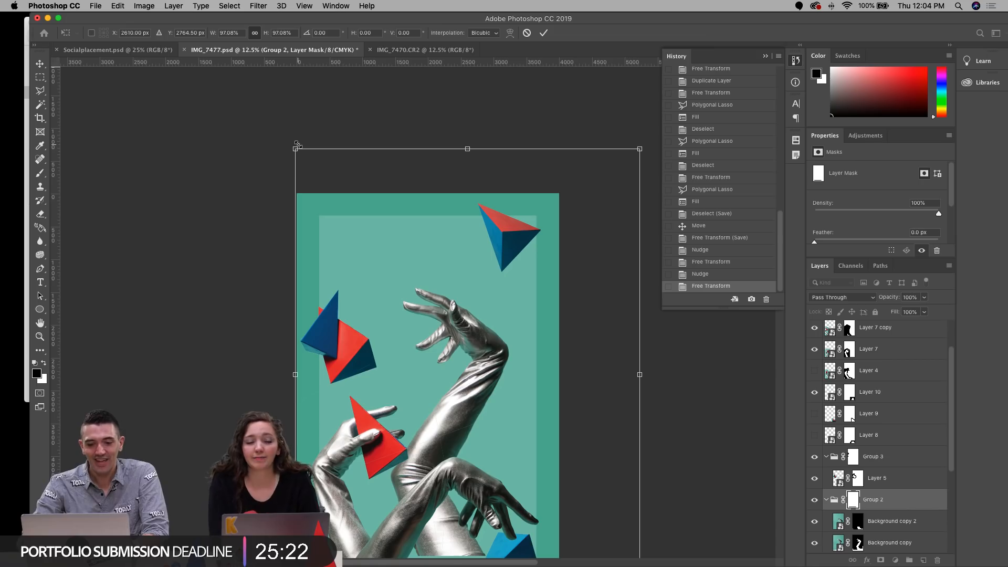
pyautogui.hotkey('shift', 'Left')
pyautogui.hotkey('shift', 'Left')
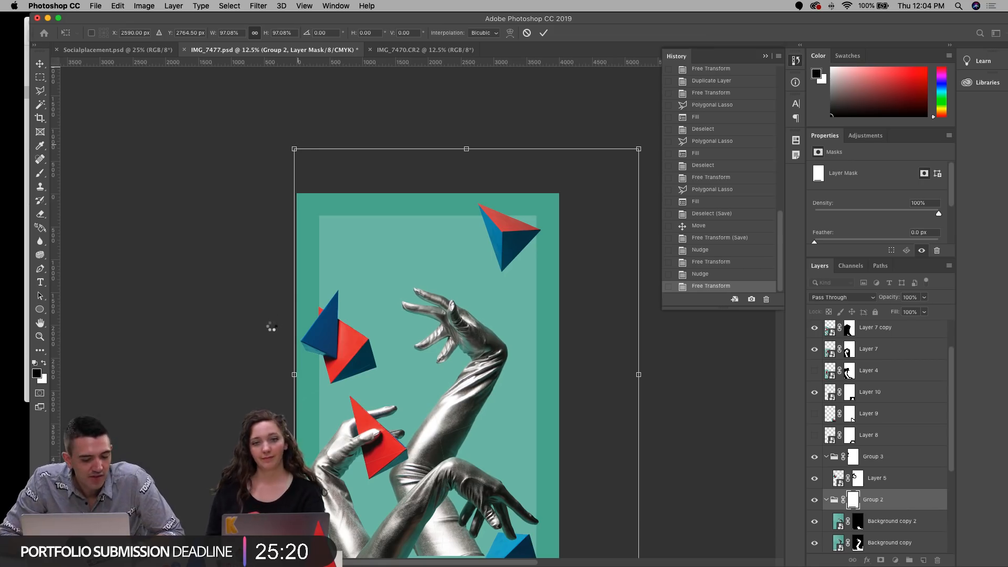
pyautogui.scroll(-5, 271, 330)
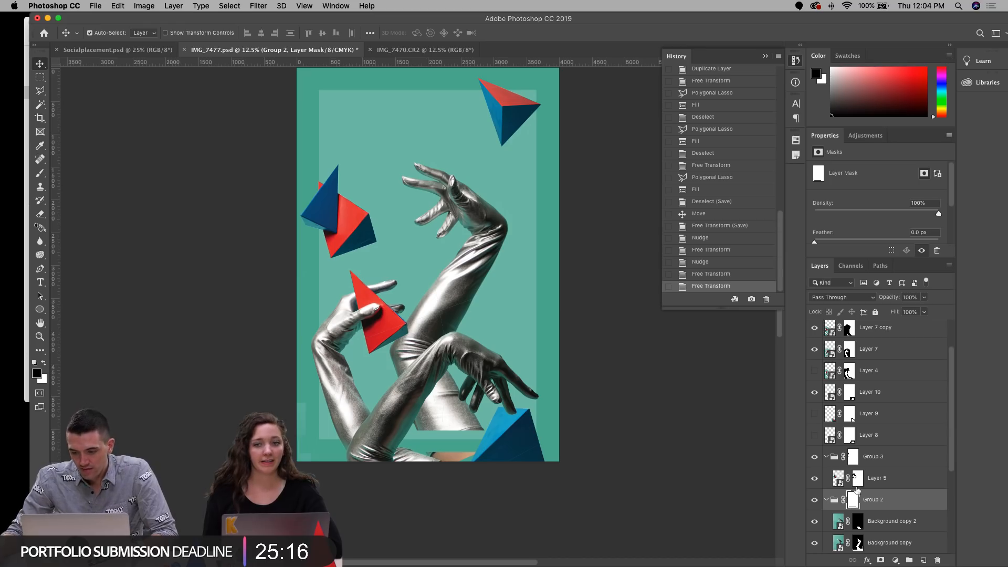
# Step: Hide Group 2's leftovers along the poster's bottom and lower-left edge by filling Rectangular Marquee selections with black on its mask, then deselect
pyautogui.click(40, 79)
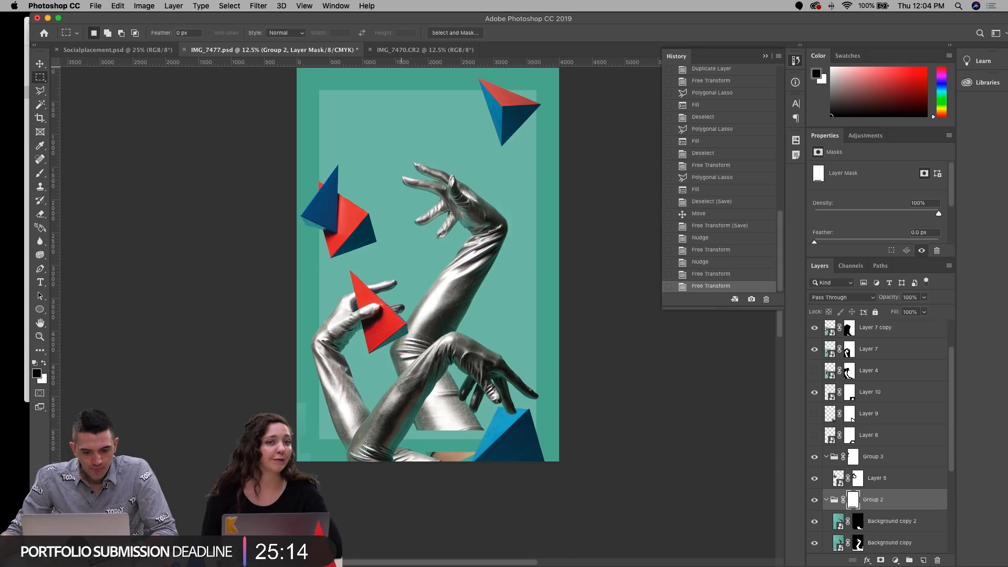
pyautogui.moveTo(254, 428); pyautogui.dragTo(569, 522)
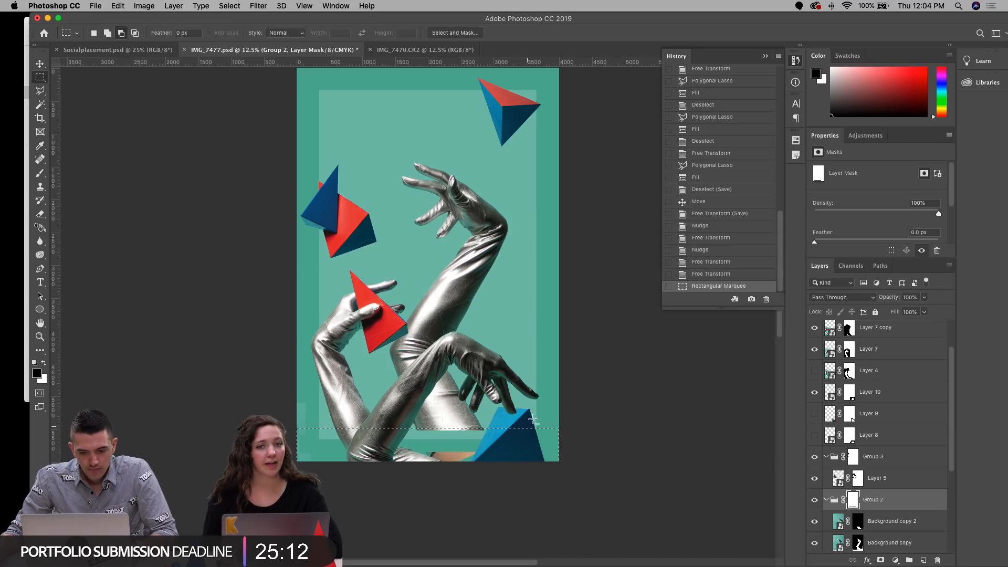
pyautogui.moveTo(522, 409); pyautogui.dragTo(384, 434)
pyautogui.moveTo(291, 370); pyautogui.dragTo(307, 458)
pyautogui.hotkey('alt', 'BackSpace')
pyautogui.press('super+d')
pyautogui.hscroll(2, 262, 342)
pyautogui.scroll(-1, 262, 341)
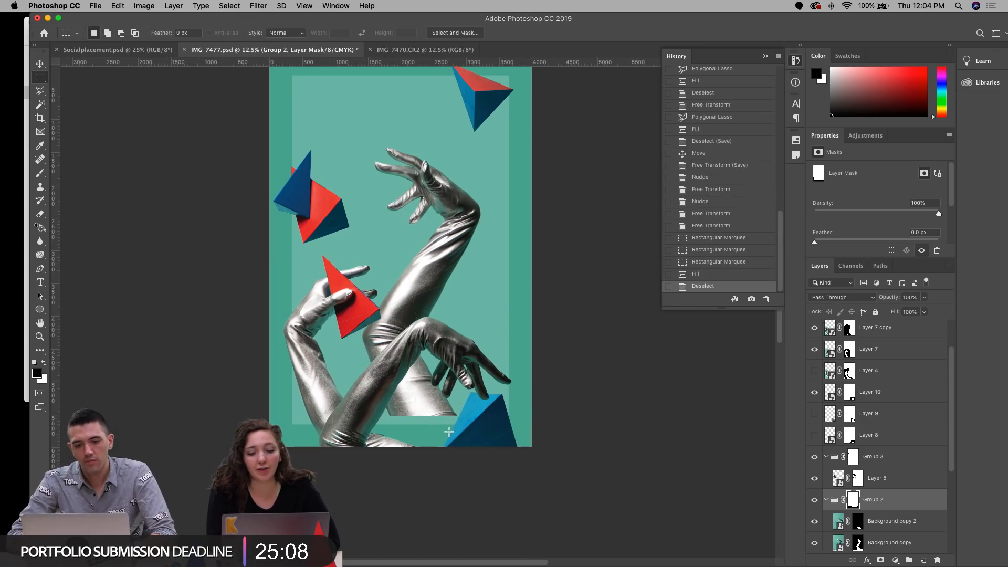
# Step: Toggle the visibility of Background copy 2 to check which part of the forearm behind the blue pyramid it covers
pyautogui.click(39, 336)
pyautogui.click(437, 399)
pyautogui.click(437, 399)
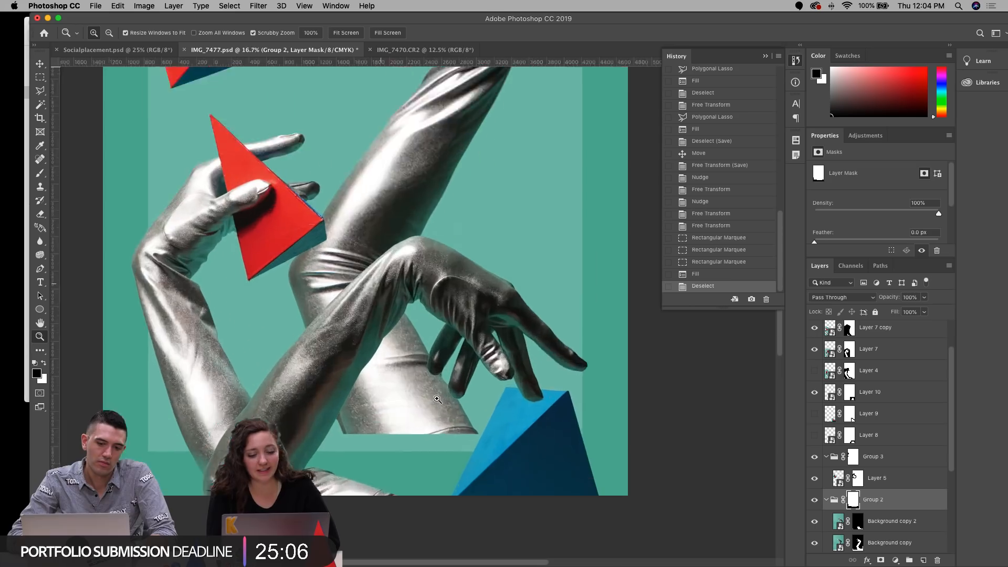
pyautogui.click(437, 399)
pyautogui.scroll(-2, 437, 399)
pyautogui.press('v')
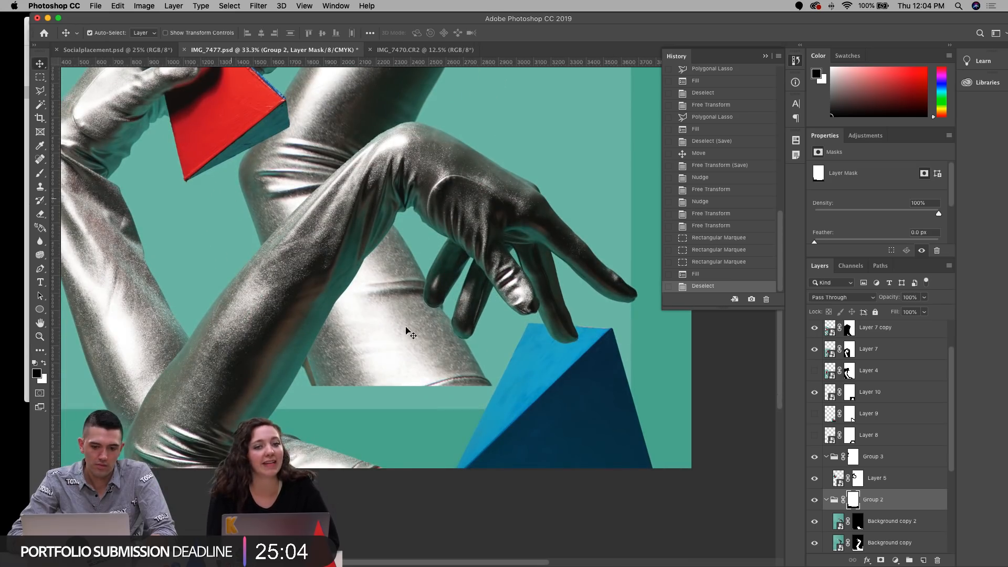
pyautogui.click(374, 337)
pyautogui.click(815, 522)
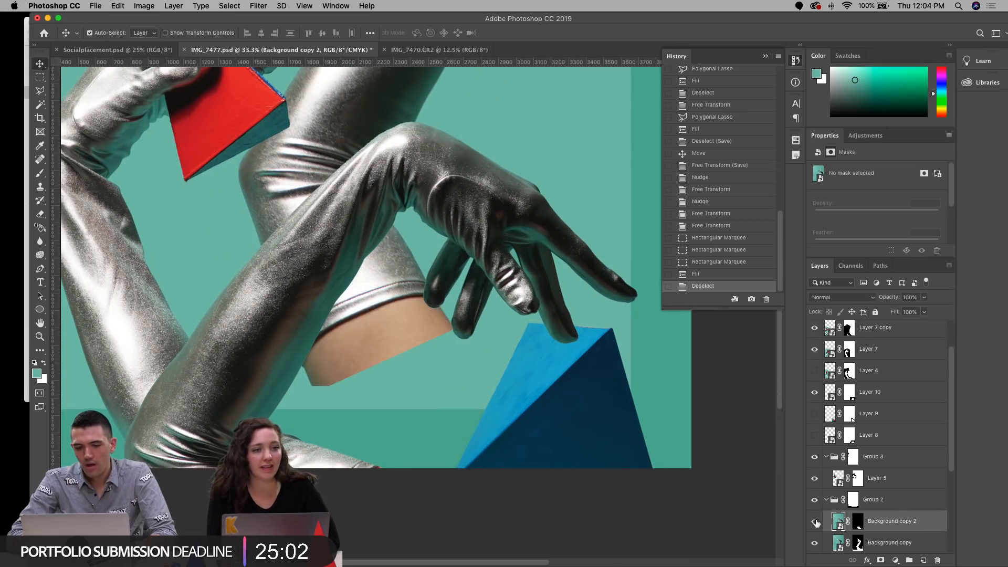
pyautogui.click(815, 521)
# Step: Try repositioning Background copy 2's mask and the layer itself with Free Transform
pyautogui.click(858, 522)
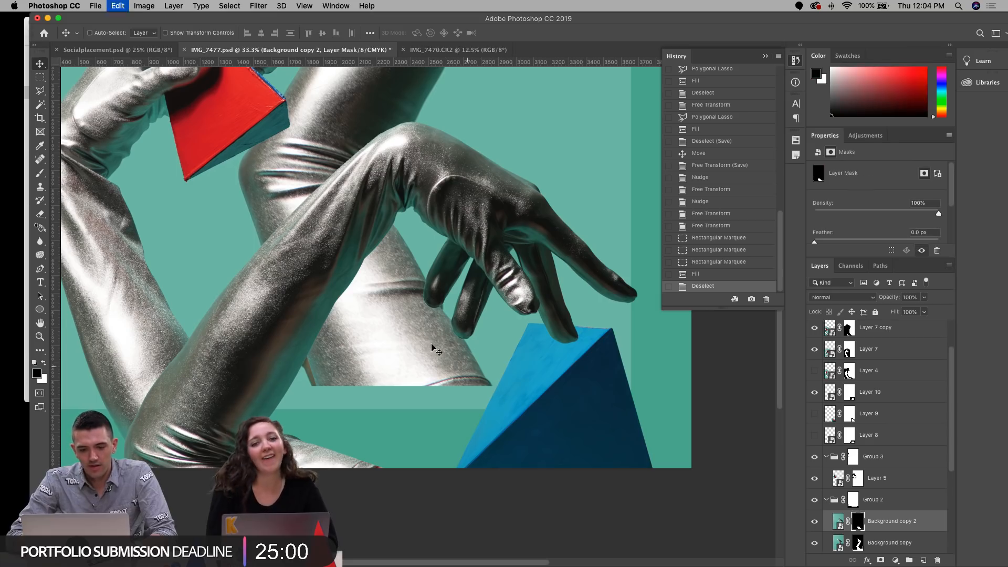
pyautogui.hotkey('ctrl', 't')
pyautogui.moveTo(434, 350); pyautogui.dragTo(437, 363)
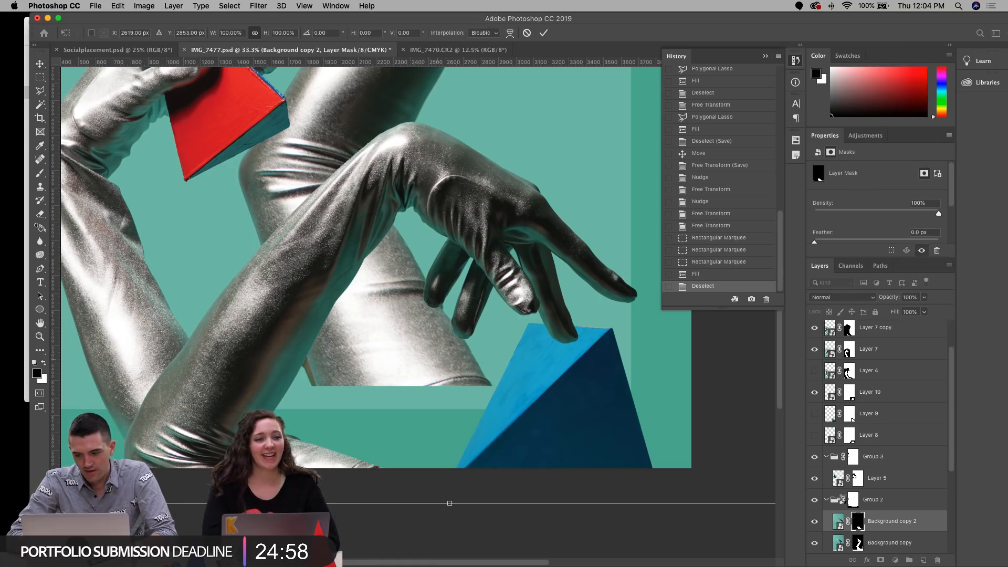
pyautogui.press('Return')
pyautogui.click(840, 521)
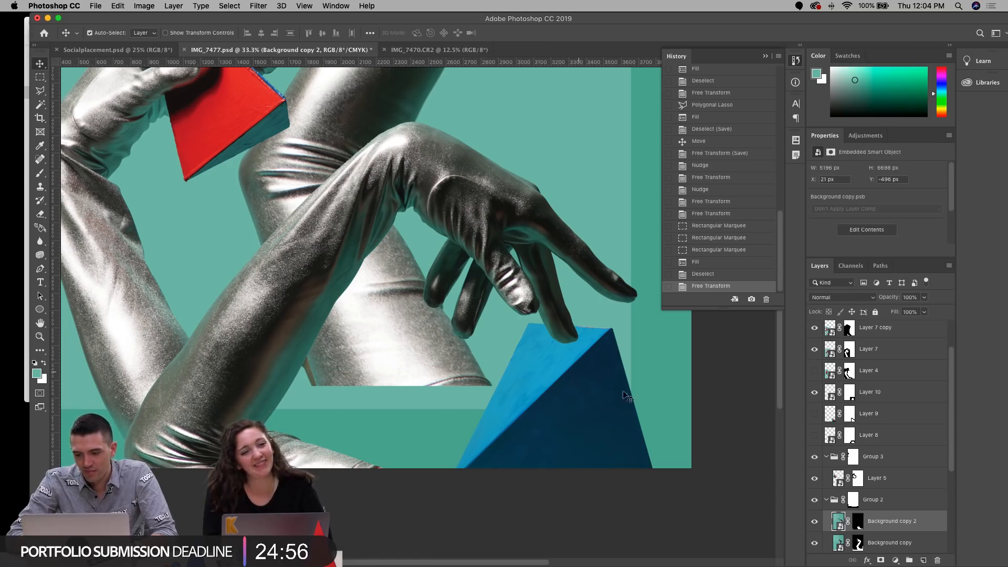
pyautogui.hotkey('ctrl', 't')
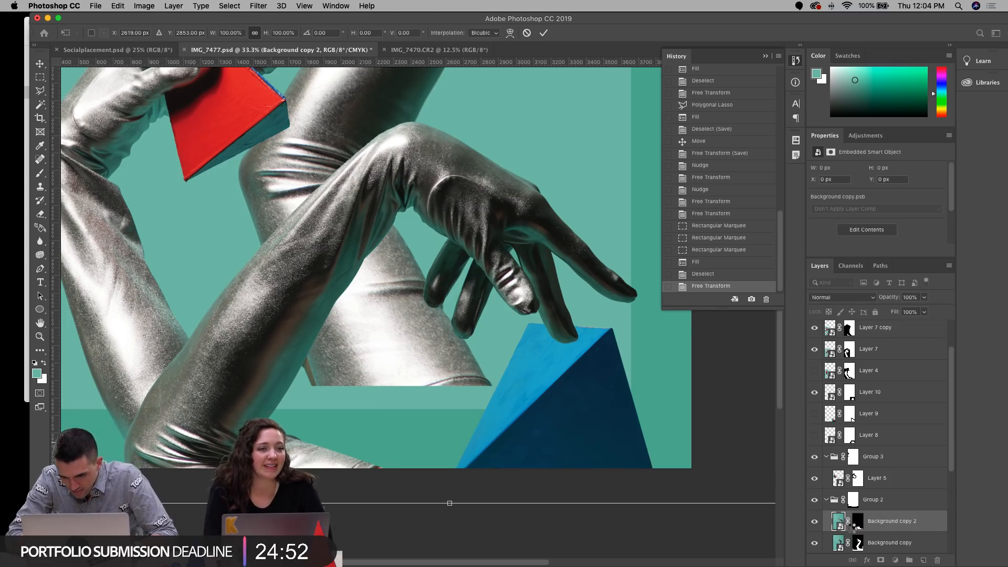
pyautogui.press('Return')
# Step: Reveal more of the forearm's lower end by filling a Rectangular Marquee selection with white on Group 2's mask, then deselect
pyautogui.click(854, 499)
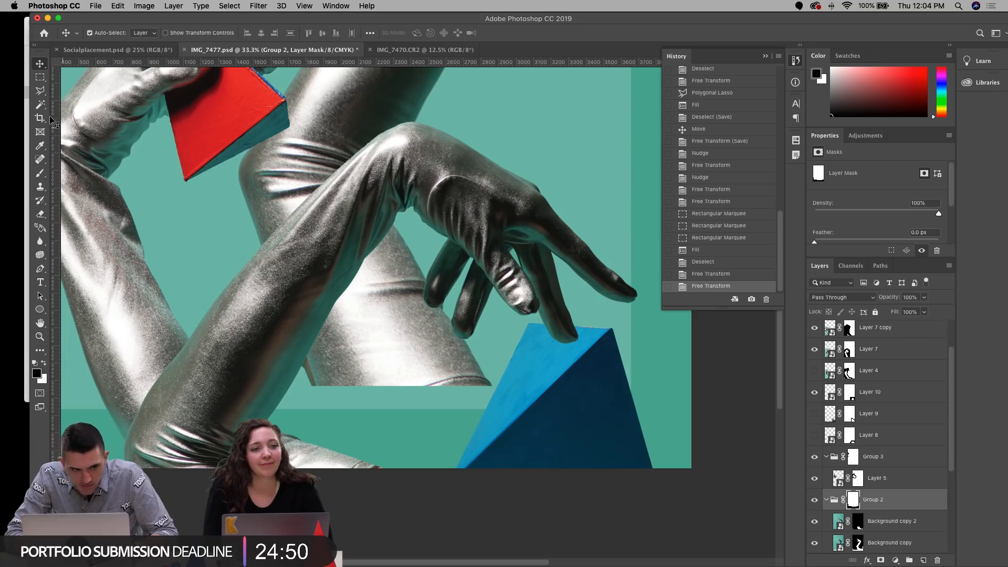
pyautogui.click(40, 77)
pyautogui.moveTo(245, 326); pyautogui.dragTo(542, 408)
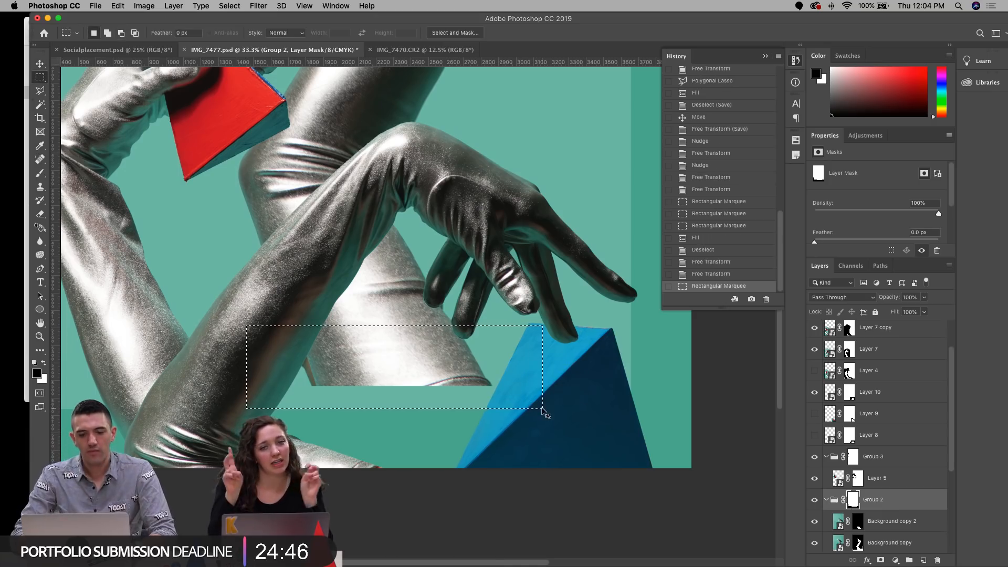
pyautogui.press('super+BackSpace')
pyautogui.press('super+d')
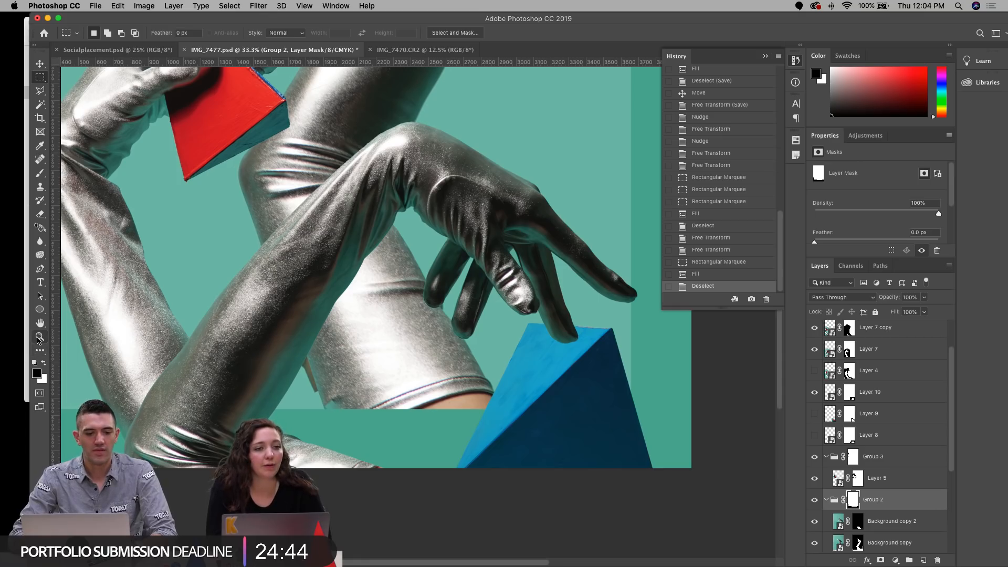
# Step: Nudge the blue pyramid on Layer 10, at the poster's bottom edge, slightly and save the document
pyautogui.click(40, 337)
pyautogui.keyDown('alt'); pyautogui.click(367, 315); pyautogui.keyUp('alt')
pyautogui.keyDown('alt'); pyautogui.click(367, 314); pyautogui.keyUp('alt')
pyautogui.keyDown('alt'); pyautogui.click(367, 315); pyautogui.keyUp('alt')
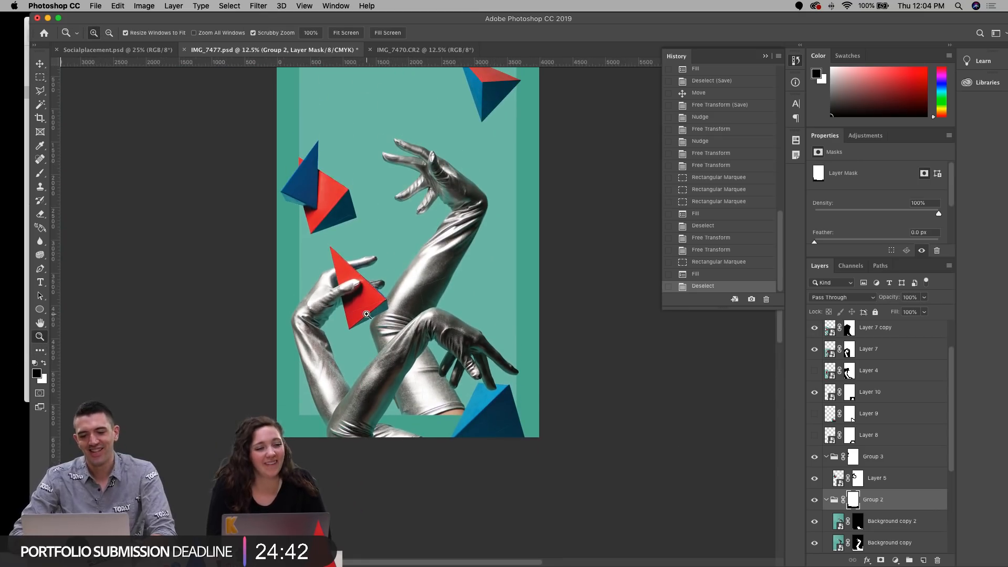
pyautogui.press('v')
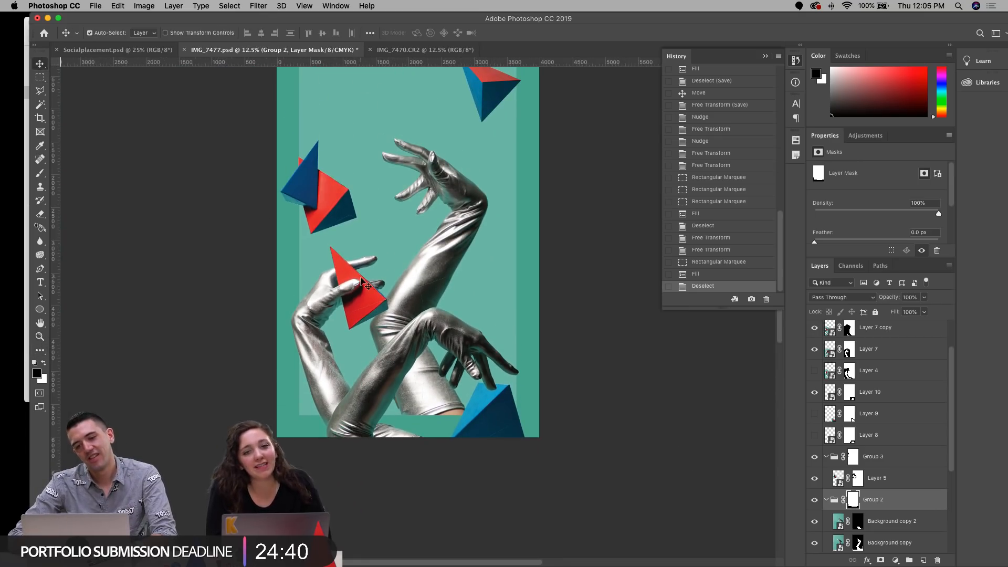
pyautogui.scroll(2, 366, 284)
pyautogui.click(494, 477)
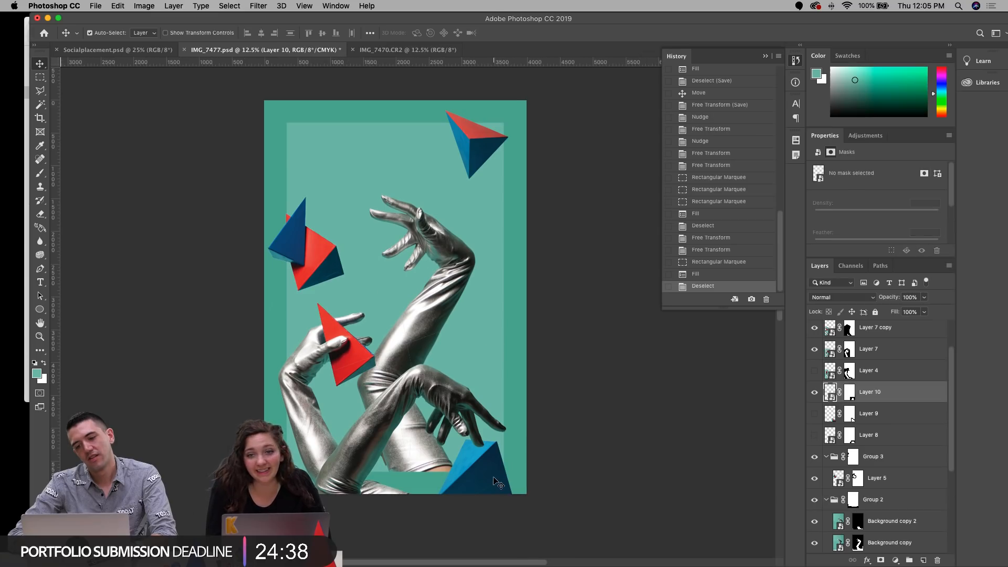
pyautogui.press('Down')
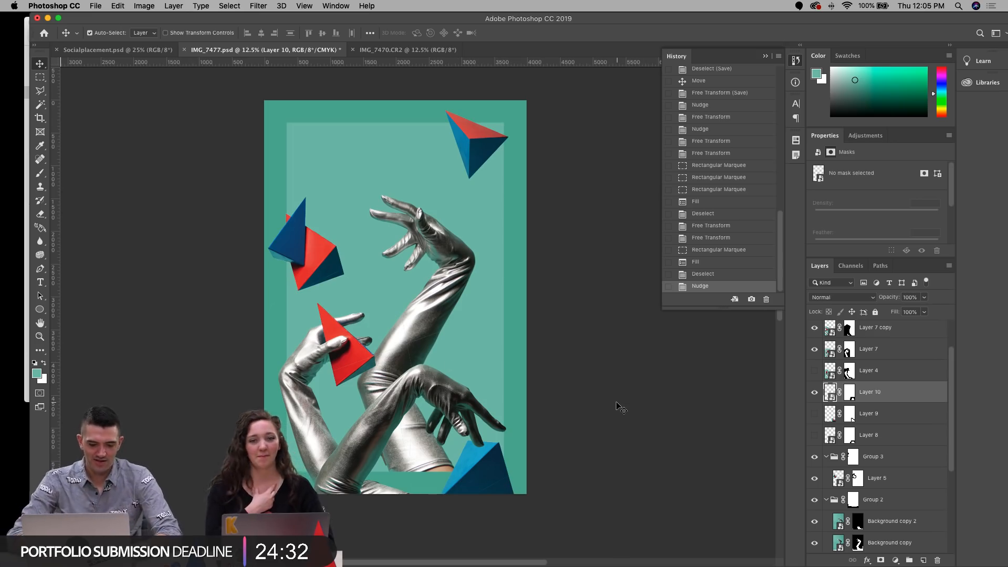
pyautogui.press('super+s')
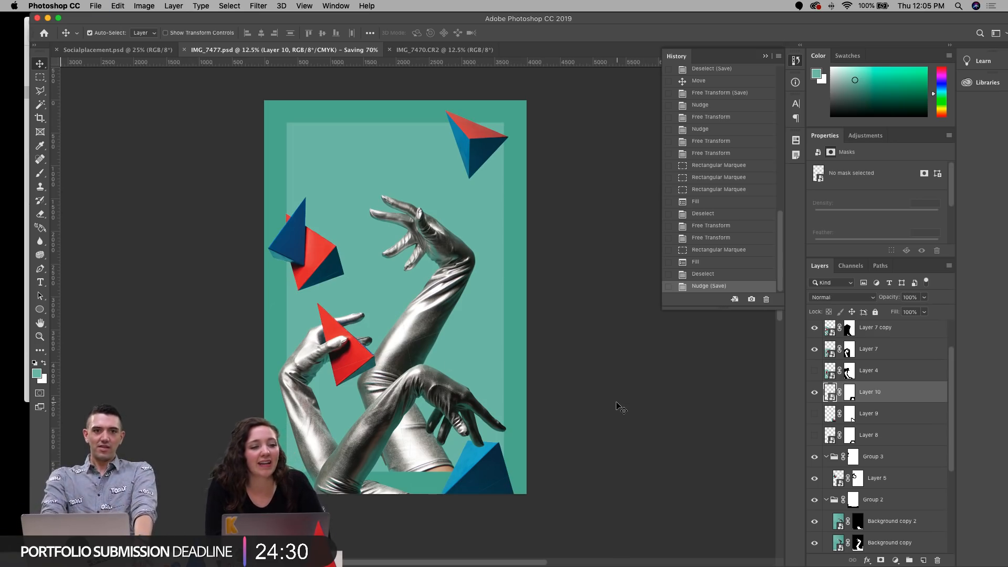
# Step: Add a Hue/Saturation adjustment directly above Layer 1 copy with Hue set to -168, turning the teal background pink, and save
pyautogui.hscroll(-2, 617, 403)
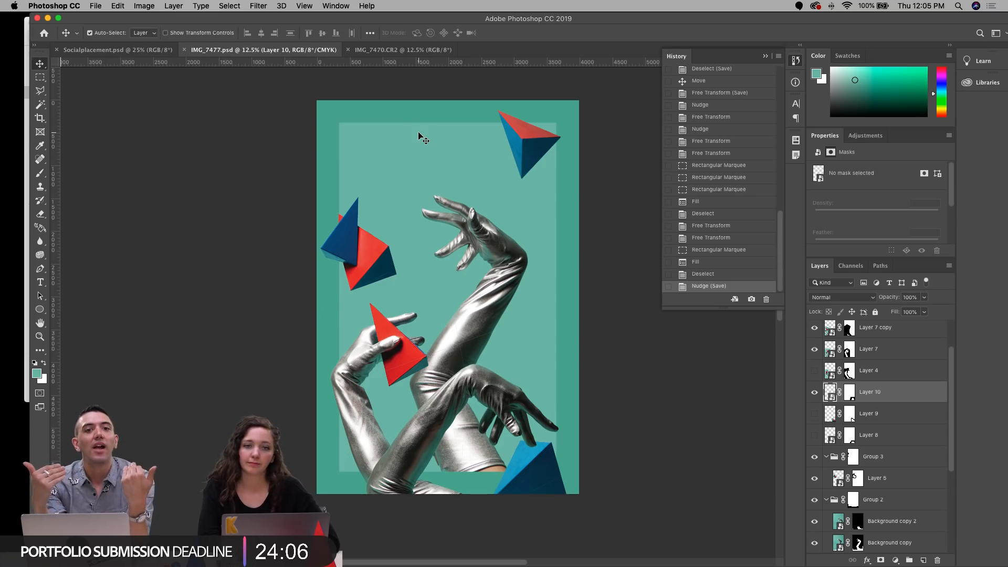
pyautogui.click(431, 151)
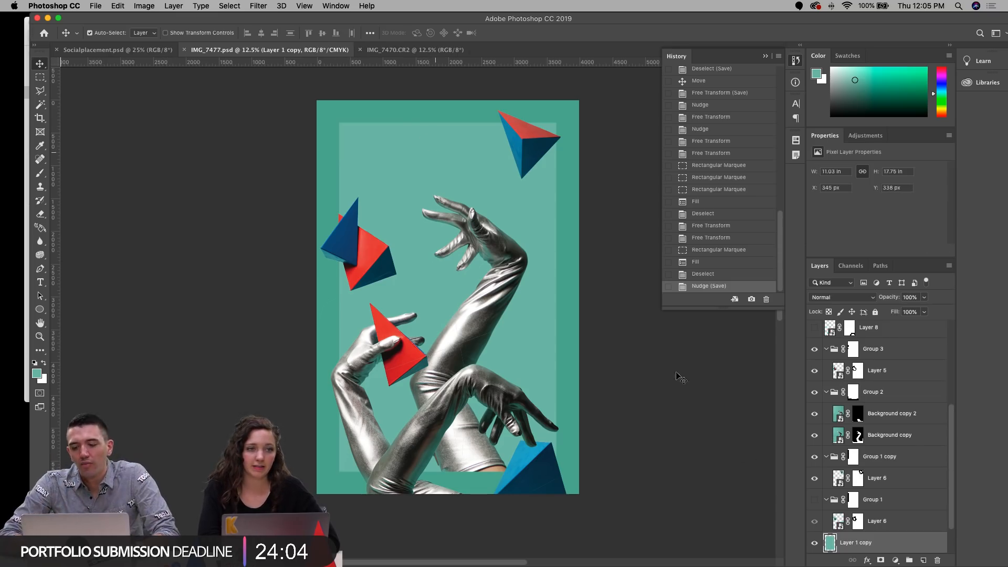
pyautogui.scroll(-2, 872, 510)
pyautogui.scroll(-1, 872, 509)
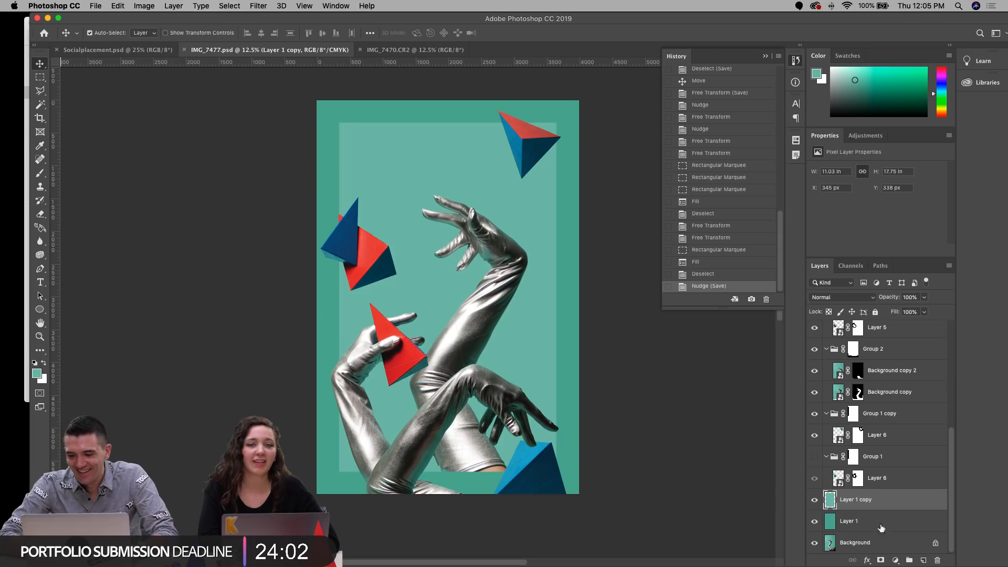
pyautogui.click(896, 560)
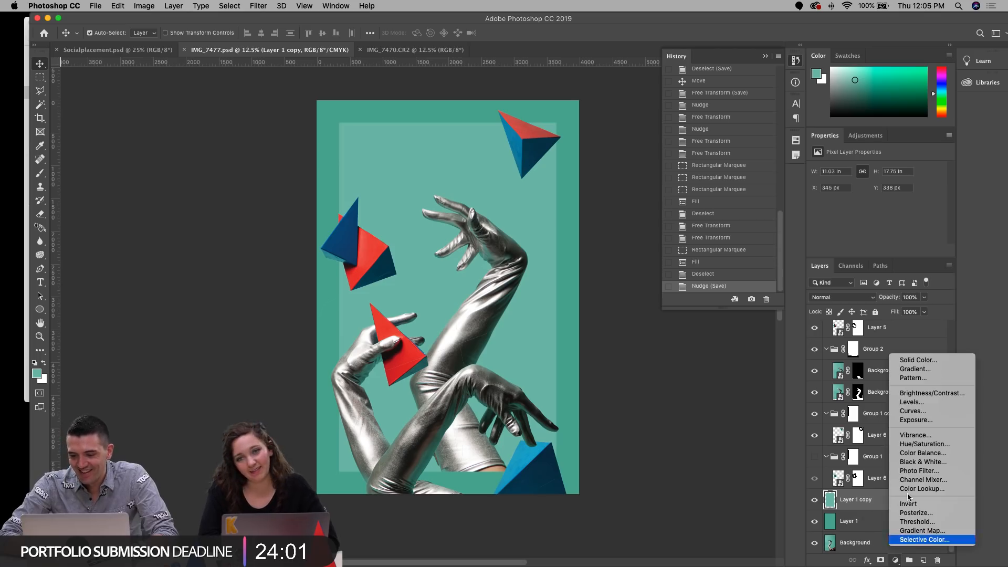
pyautogui.click(920, 446)
pyautogui.moveTo(853, 211); pyautogui.dragTo(818, 212)
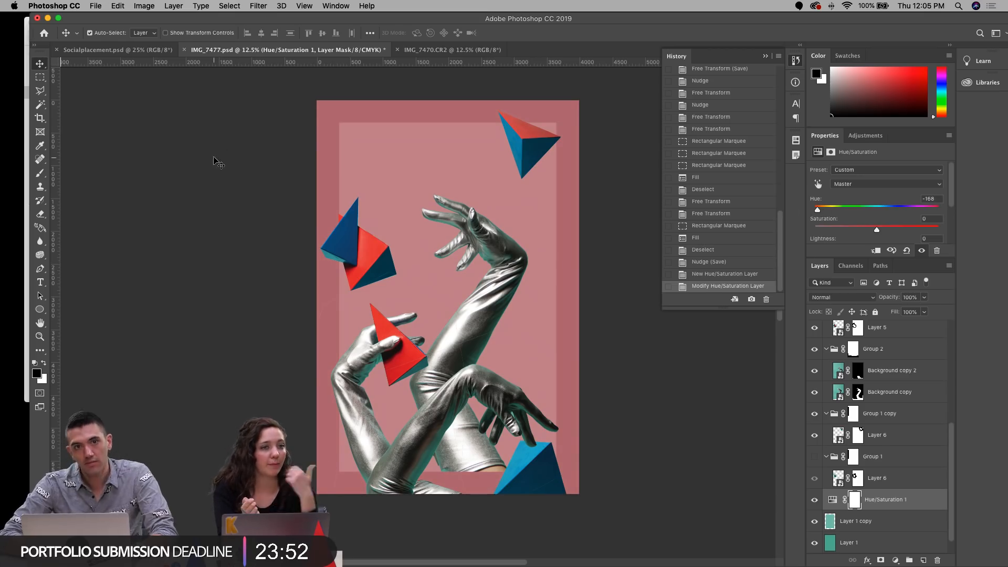
pyautogui.press('super+s')
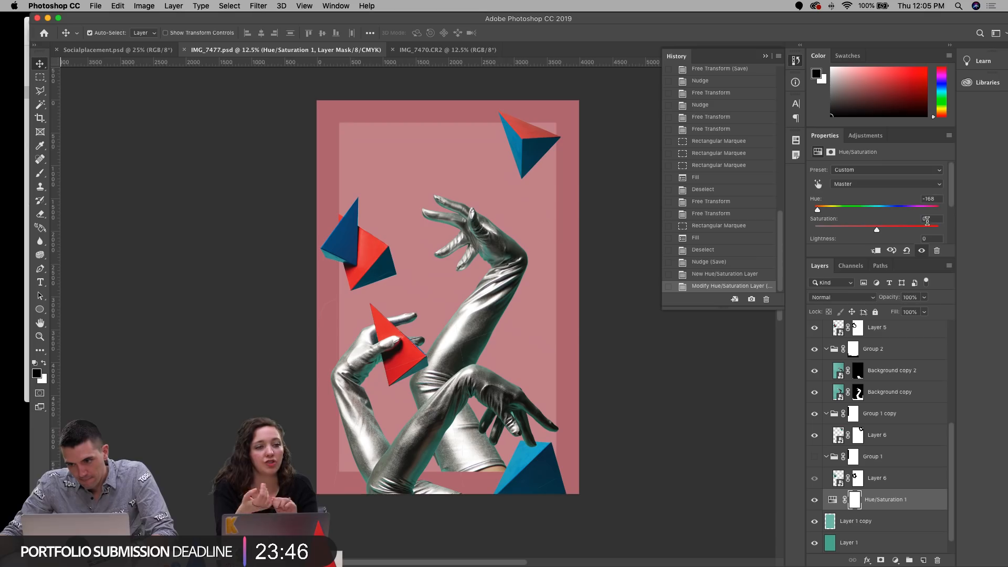
# Step: Raise the background adjustment's Saturation to +30, save, and refine its Hue to -170
pyautogui.write('25')
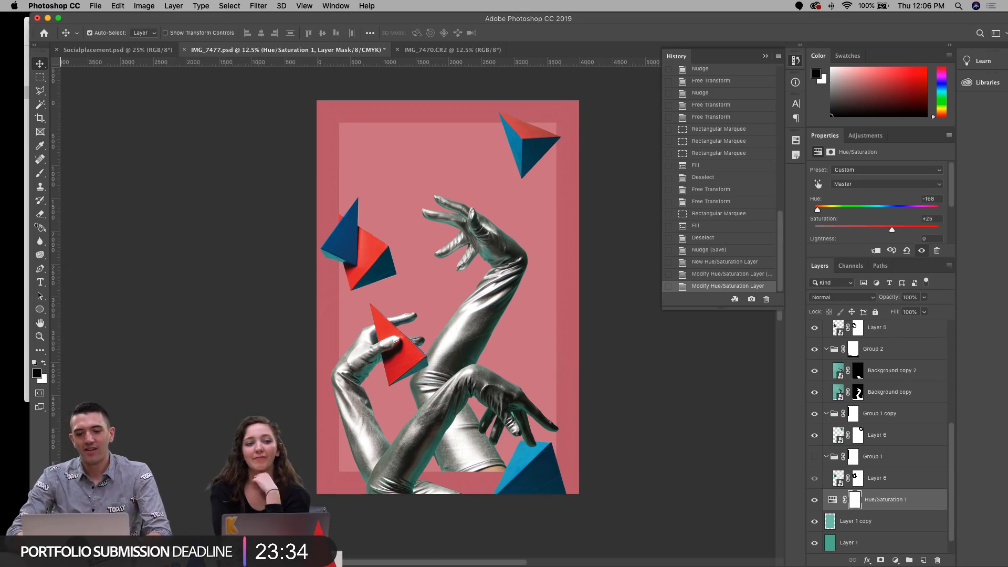
pyautogui.click(937, 219)
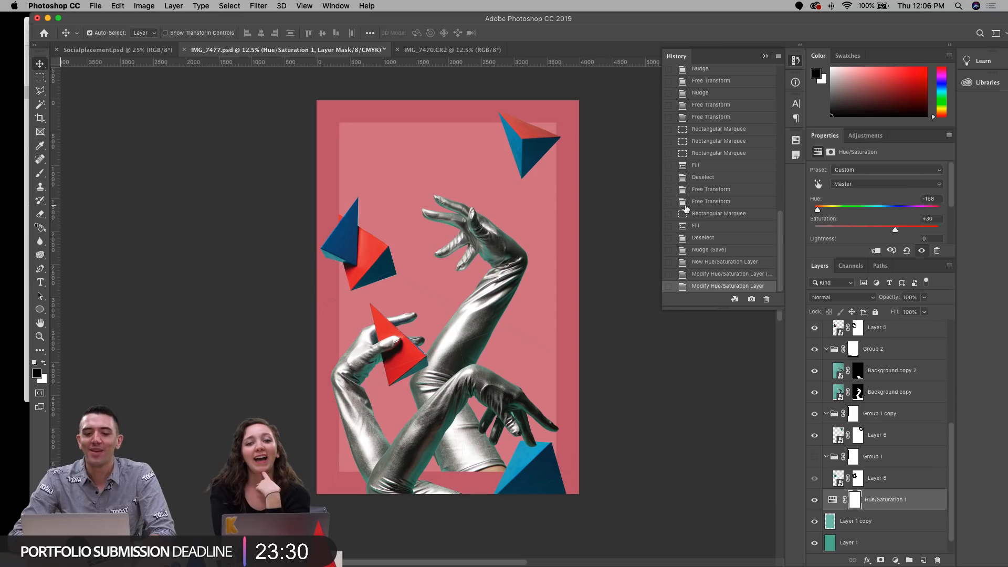
pyautogui.press('super+s')
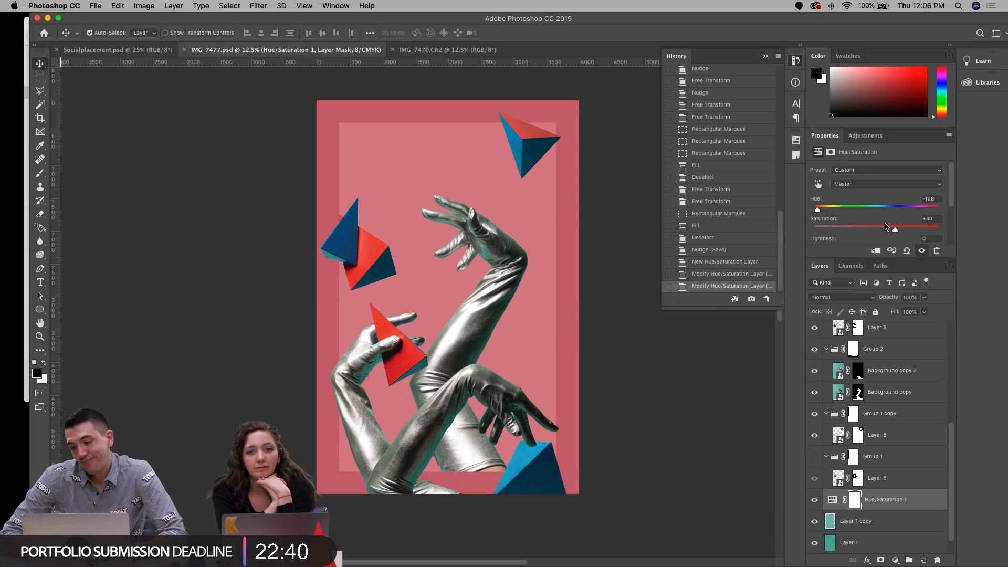
pyautogui.moveTo(820, 213); pyautogui.dragTo(817, 213)
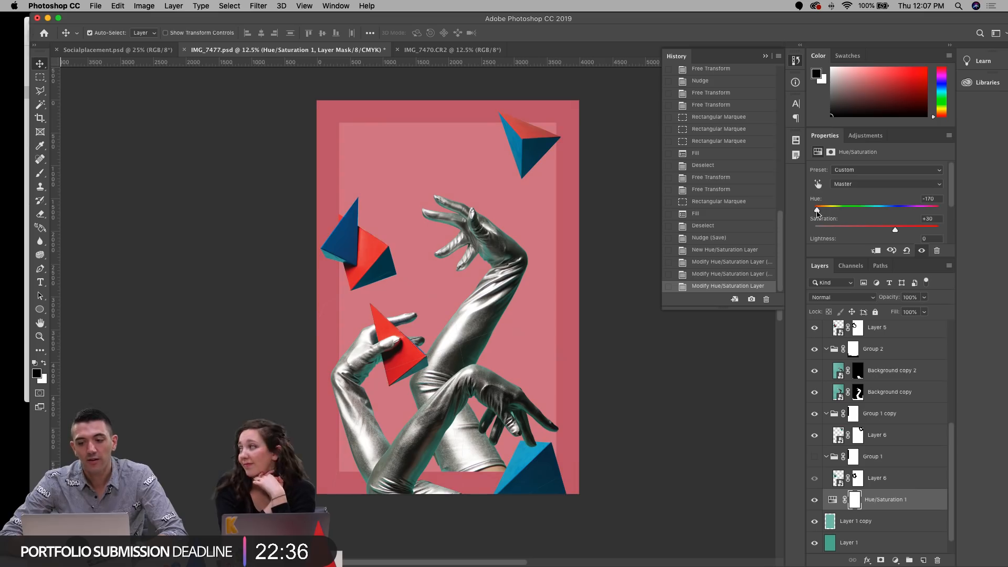
# Step: Select the main red face of the pyramid on Layer 5 with Magic Wand additions at tolerance 15, undoing the last addition
pyautogui.scroll(-3, 530, 248)
pyautogui.hscroll(1, 530, 247)
pyautogui.scroll(4, 530, 248)
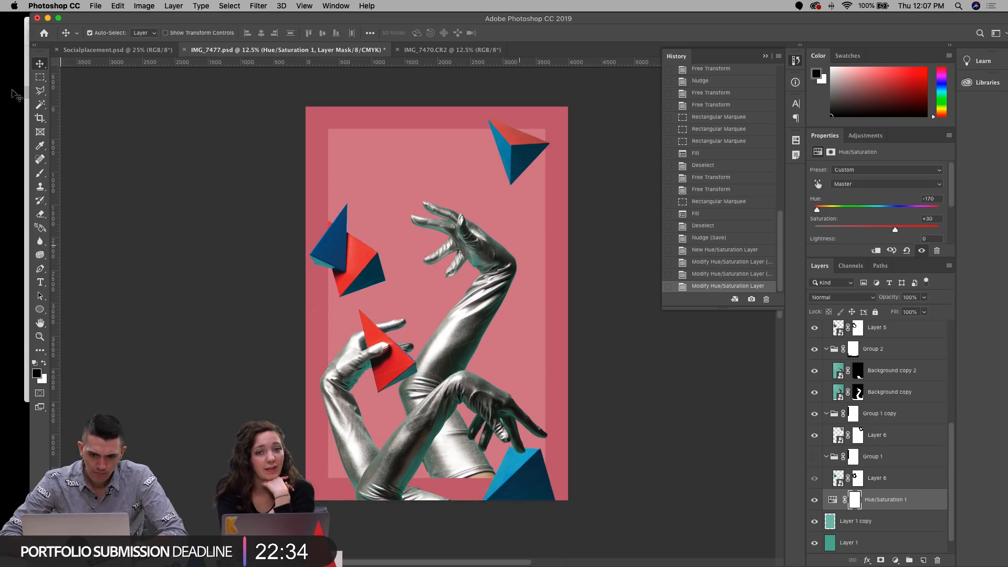
pyautogui.click(353, 256)
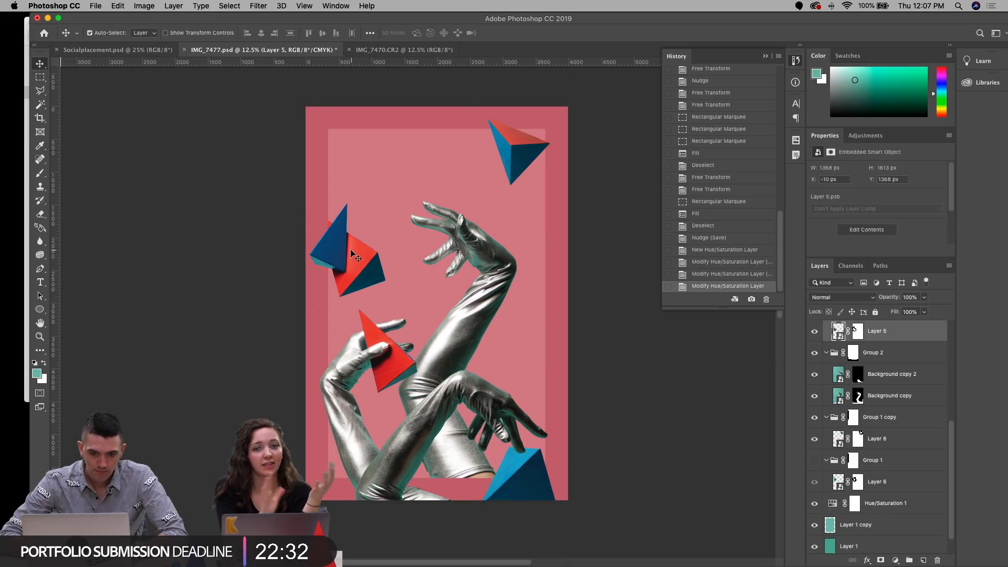
pyautogui.click(40, 103)
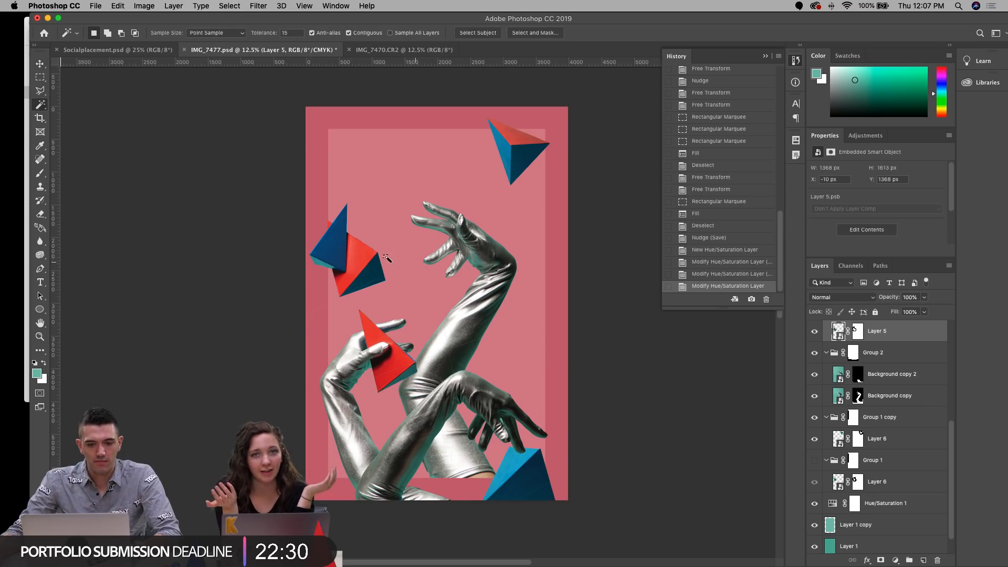
pyautogui.click(354, 257)
pyautogui.click(354, 258)
pyautogui.click(352, 265)
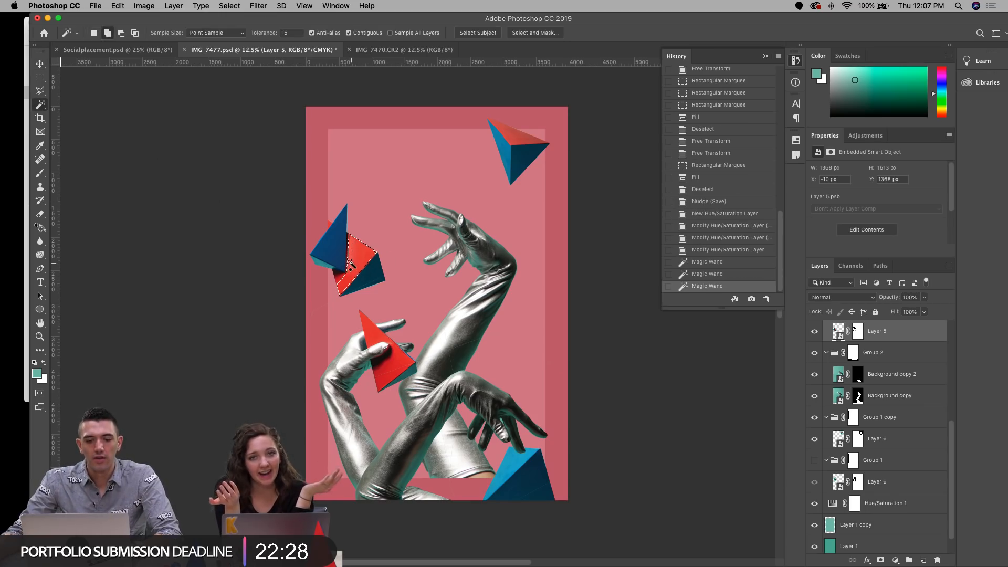
pyautogui.click(340, 280)
pyautogui.click(344, 286)
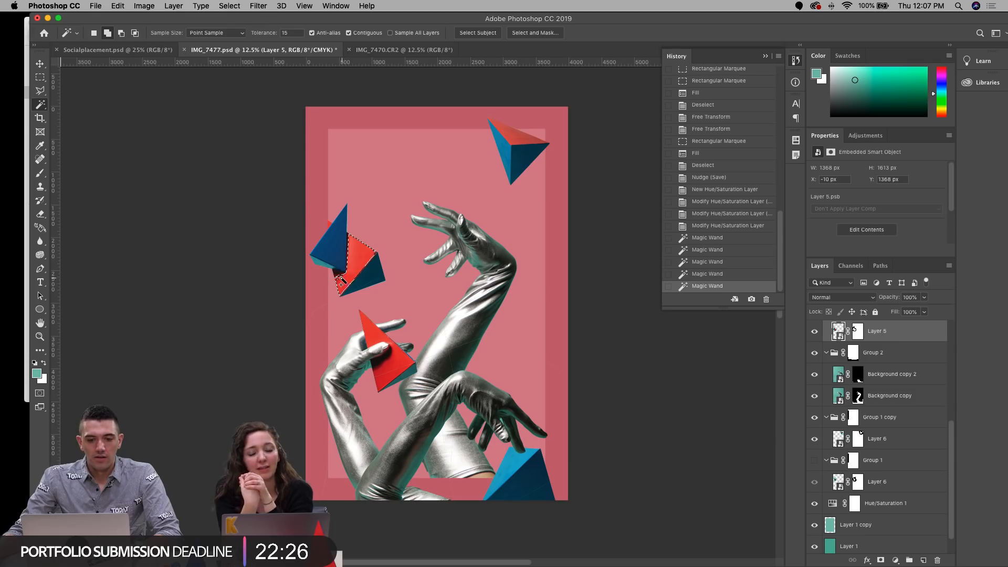
pyautogui.keyDown('shift'); pyautogui.click(342, 283); pyautogui.keyUp('shift')
pyautogui.keyDown('shift'); pyautogui.click(332, 227); pyautogui.keyUp('shift')
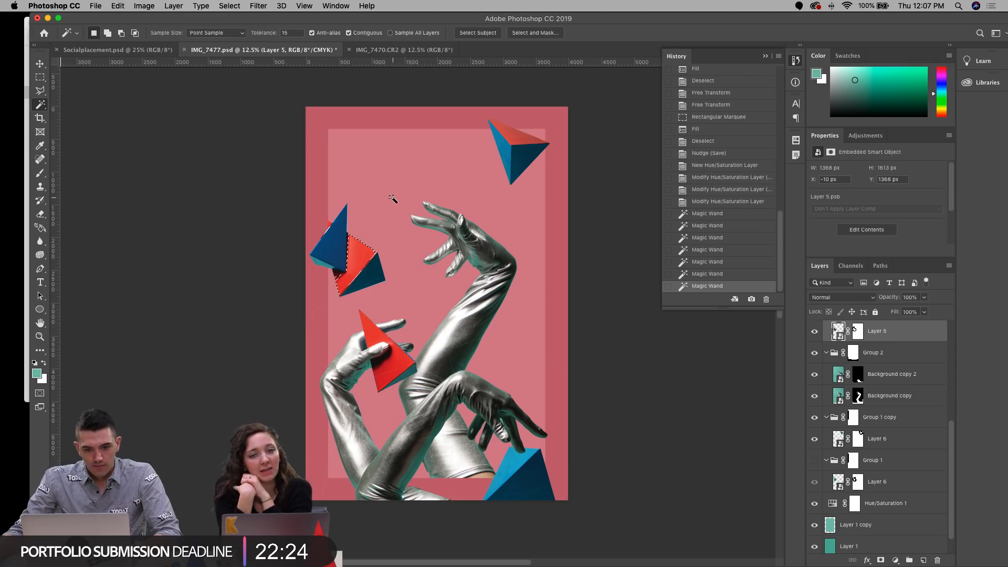
pyautogui.press('super+z')
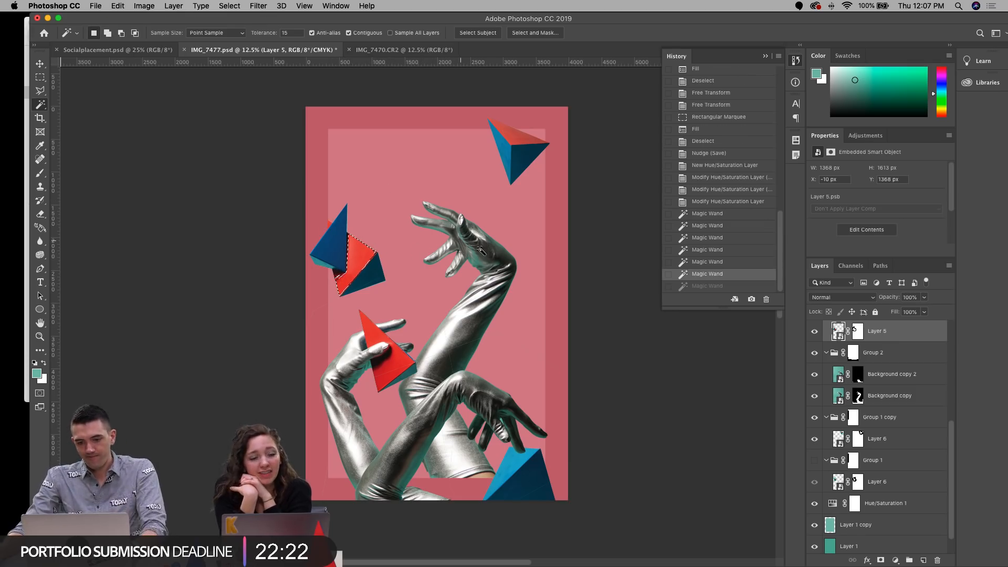
# Step: Outline the red top face of the poster's upper-right pyramid with a Polygonal Lasso selection
pyautogui.press('z')
pyautogui.click(517, 119)
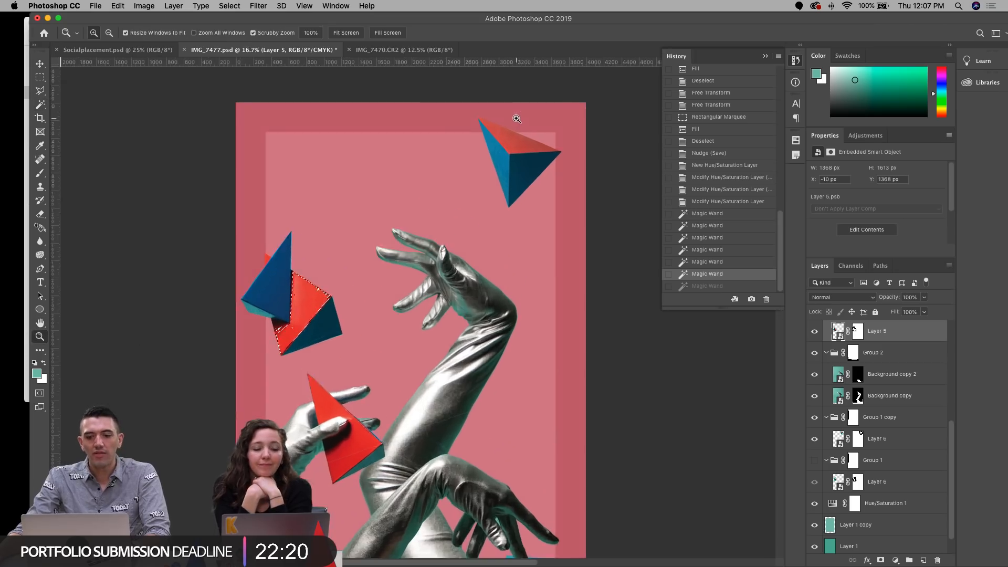
pyautogui.click(517, 120)
pyautogui.click(527, 139)
pyautogui.click(529, 148)
pyautogui.moveTo(527, 135); pyautogui.dragTo(493, 168)
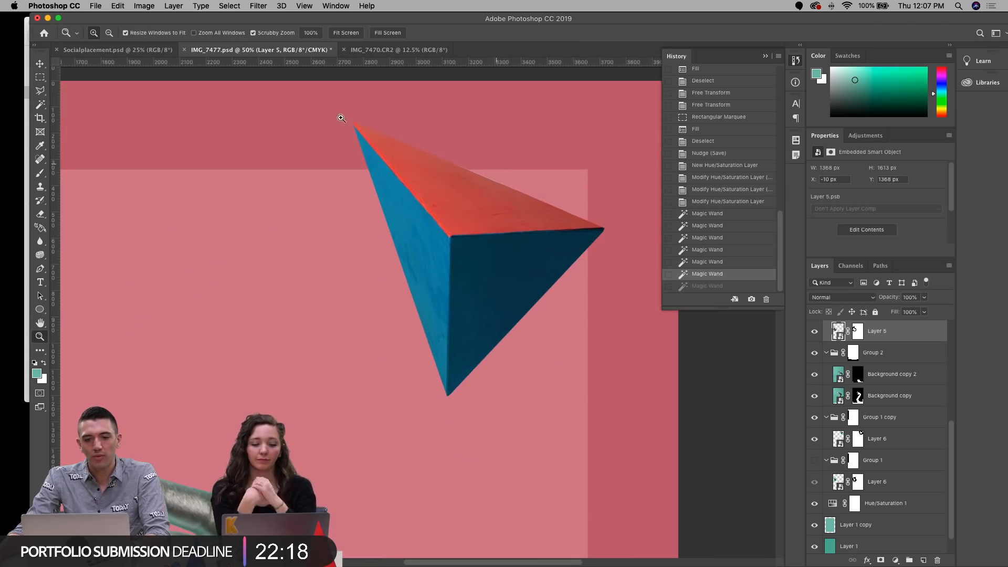
pyautogui.click(41, 91)
pyautogui.click(356, 125)
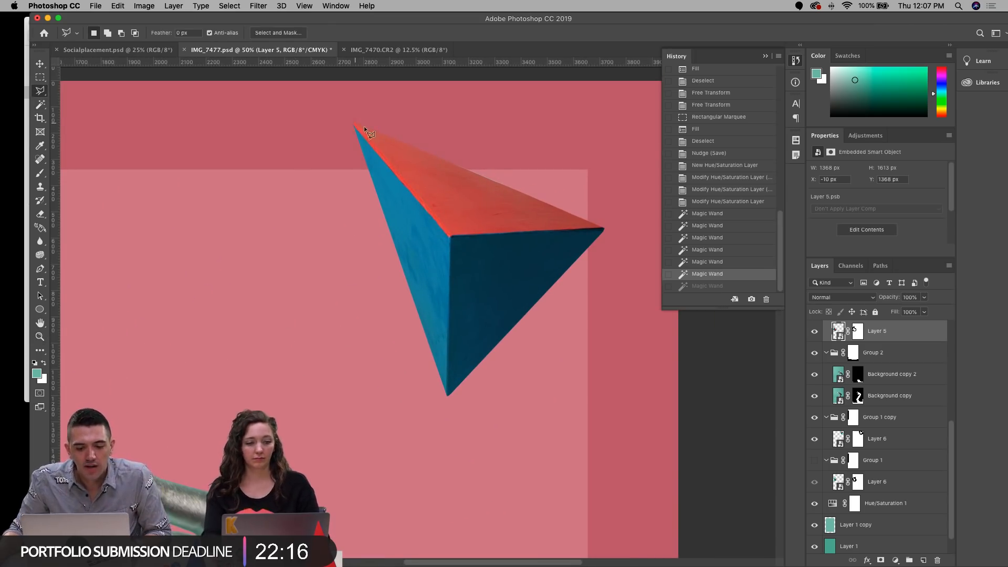
pyautogui.click(601, 229)
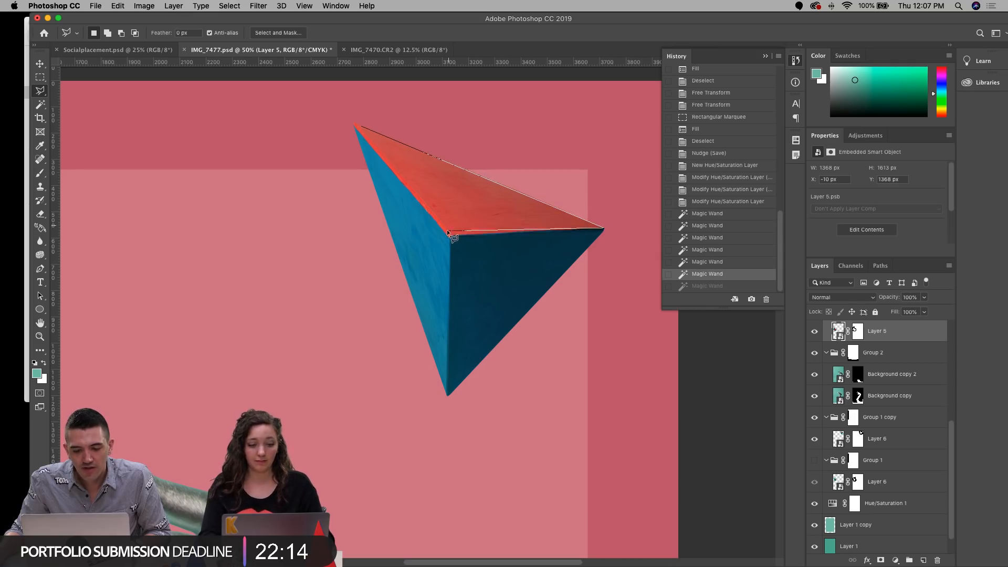
pyautogui.click(448, 235)
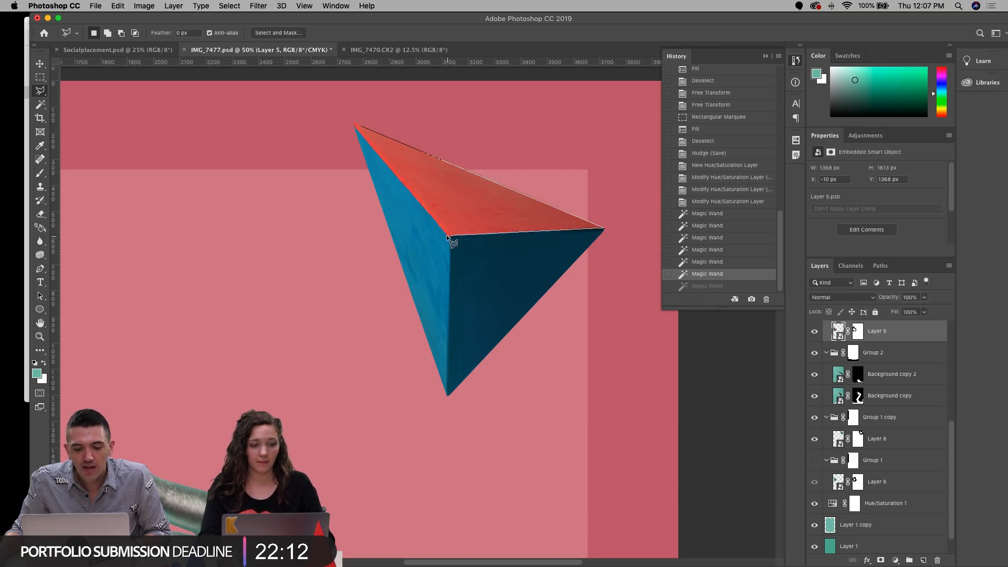
pyautogui.doubleClick(353, 123)
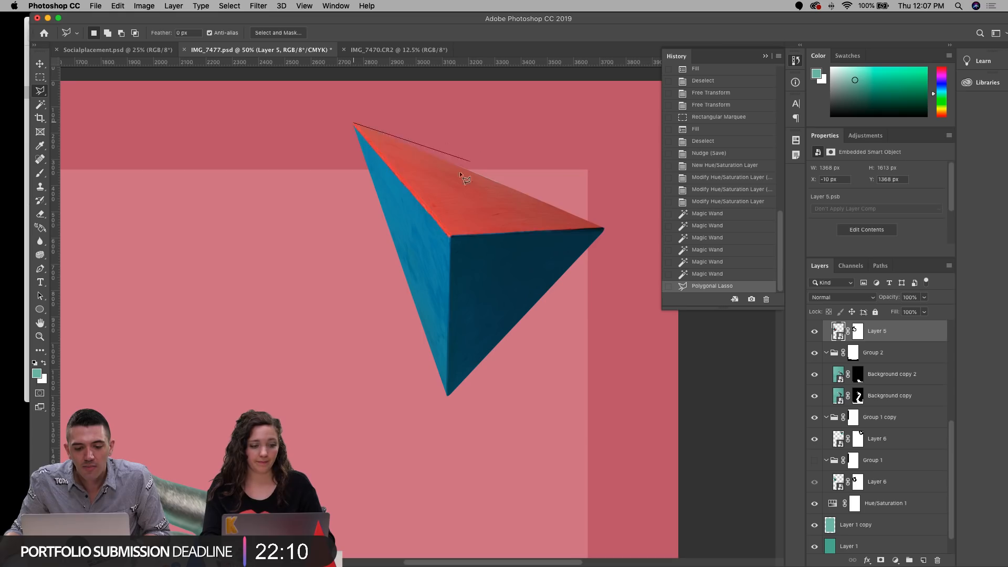
pyautogui.doubleClick(453, 184)
pyautogui.press('Return')
pyautogui.hotkey('ctrl', 'z')
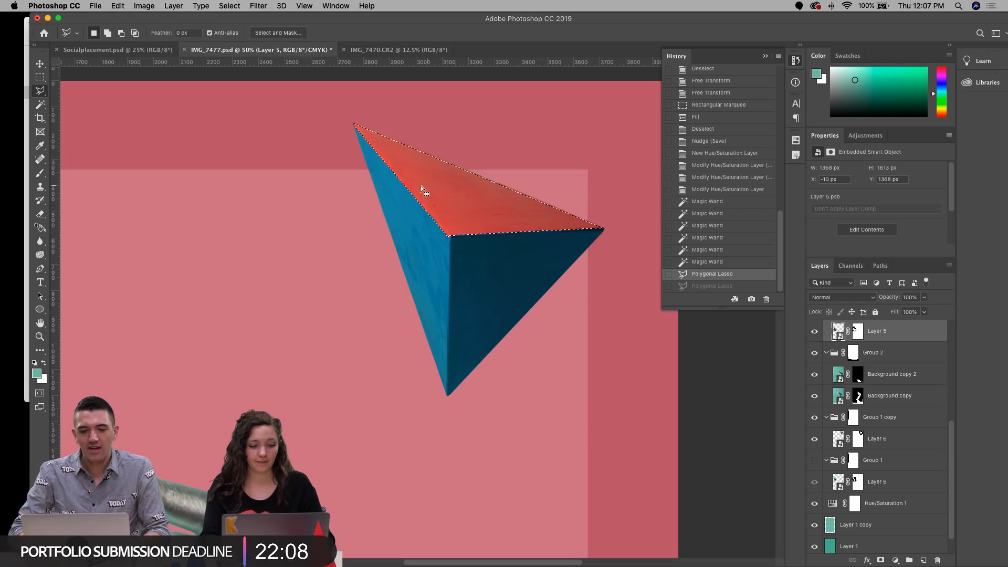
# Step: Add the red face of the left-hand pyramid and its small red tip behind the blue pyramid to the selection with the Polygonal Lasso
pyautogui.scroll(-2, 371, 227)
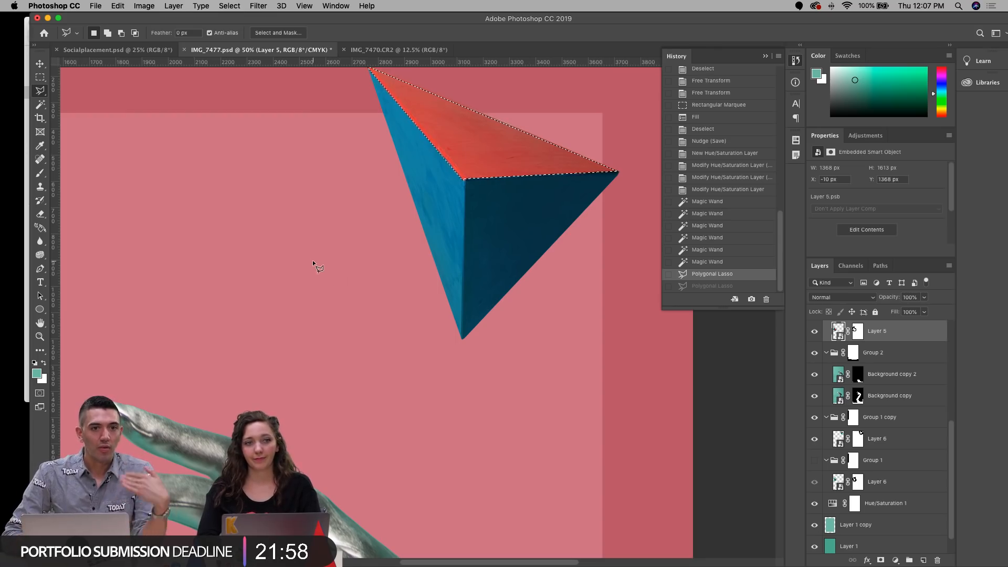
pyautogui.hscroll(-9, 309, 333)
pyautogui.scroll(-6, 309, 333)
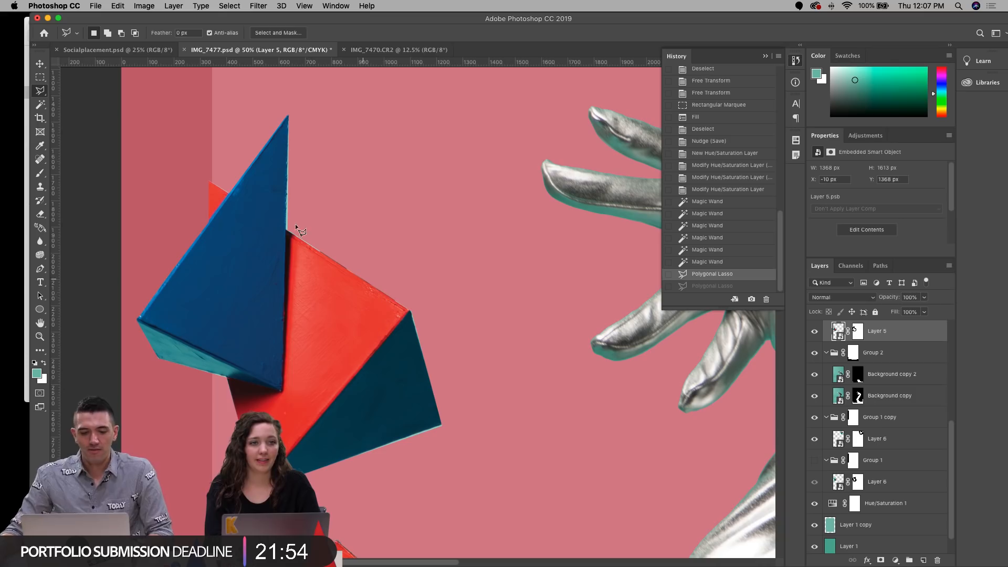
pyautogui.press('shift')
pyautogui.click(282, 390)
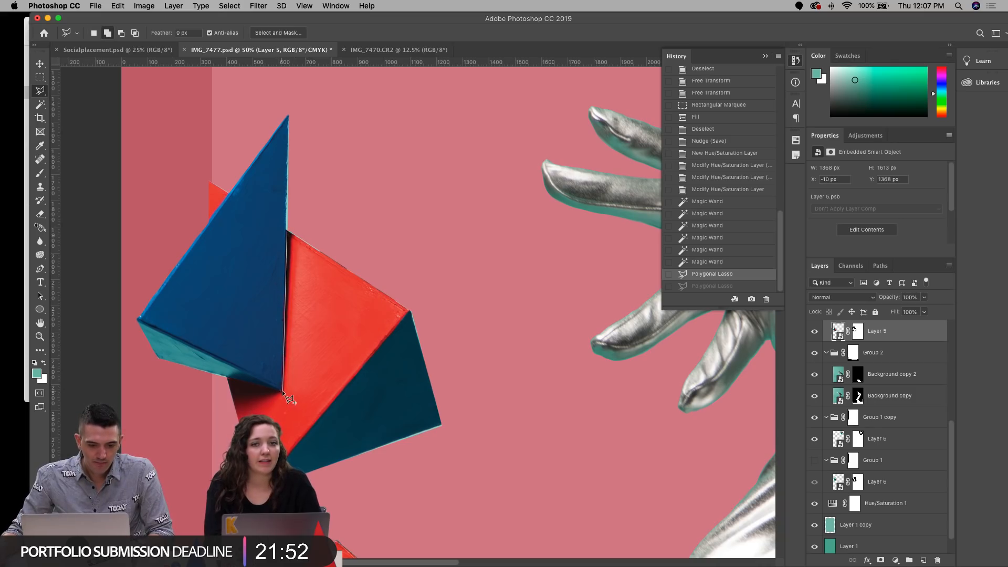
pyautogui.click(226, 376)
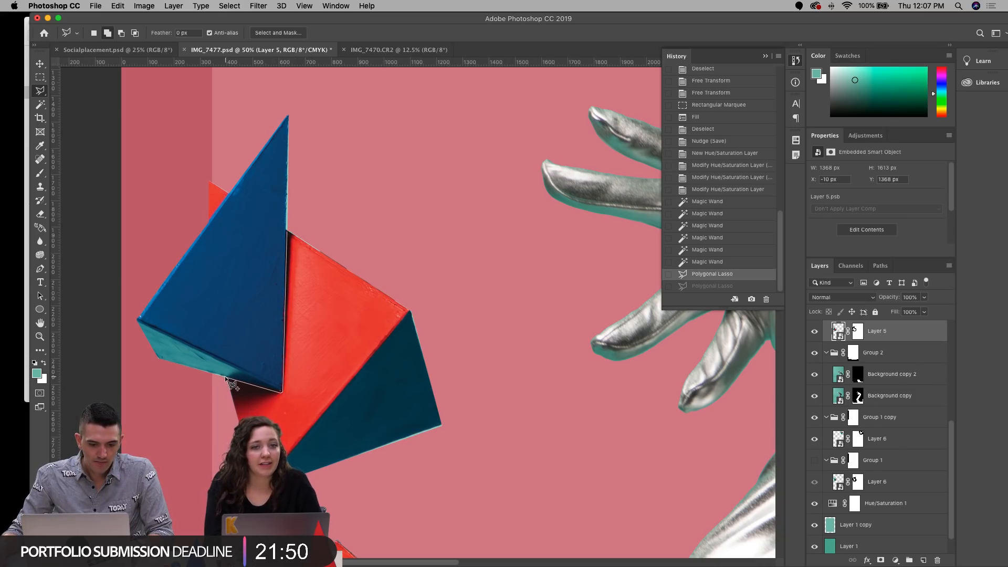
pyautogui.click(257, 489)
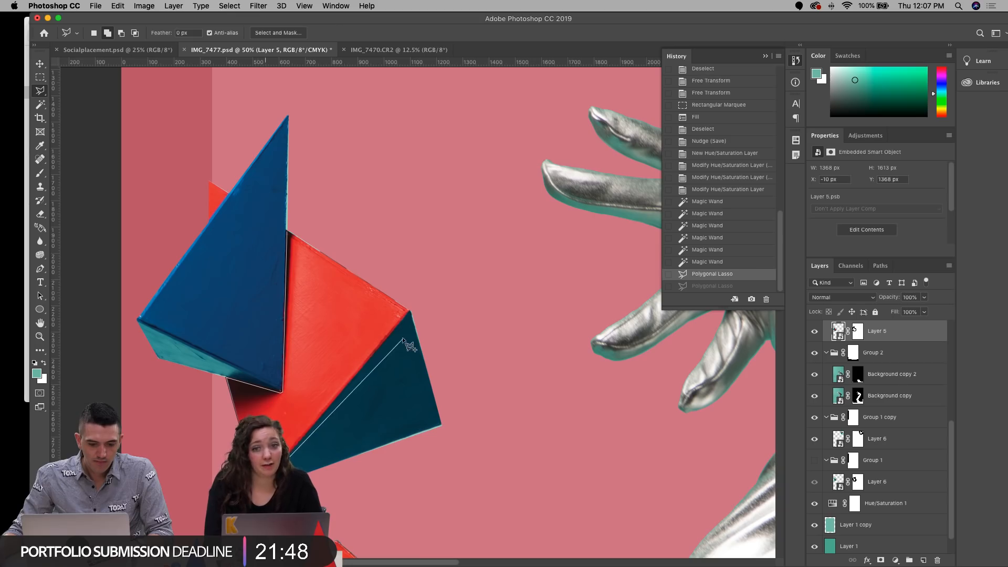
pyautogui.click(410, 312)
pyautogui.click(292, 234)
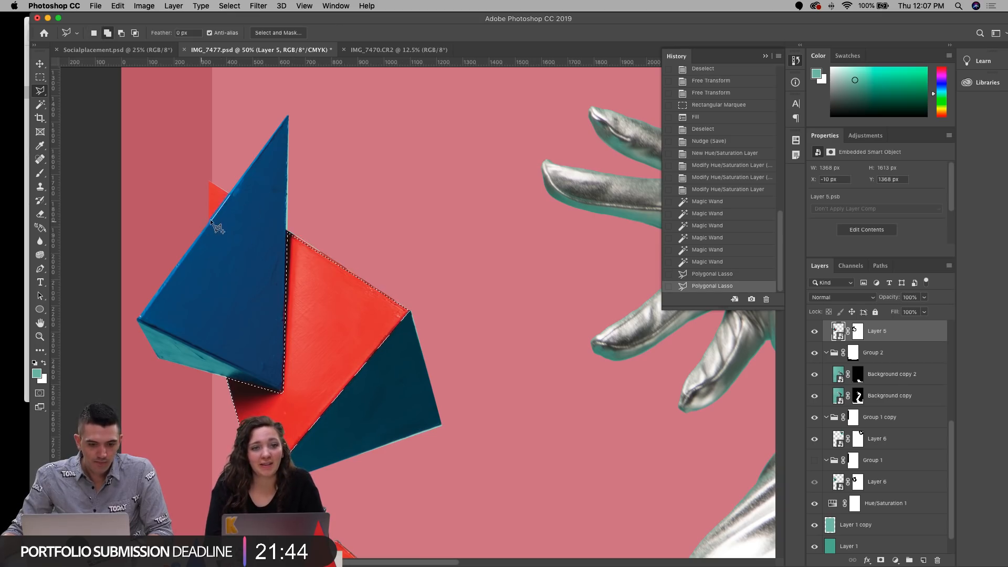
pyautogui.keyDown('shift'); pyautogui.doubleClick(207, 179); pyautogui.keyUp('shift')
# Step: Add the red face of the pyramid held by the silver glove to the selection with the Polygonal Lasso, tracing around the thumb to exclude it
pyautogui.moveTo(384, 440); pyautogui.dragTo(295, 146)
pyautogui.moveTo(407, 209); pyautogui.dragTo(431, 114)
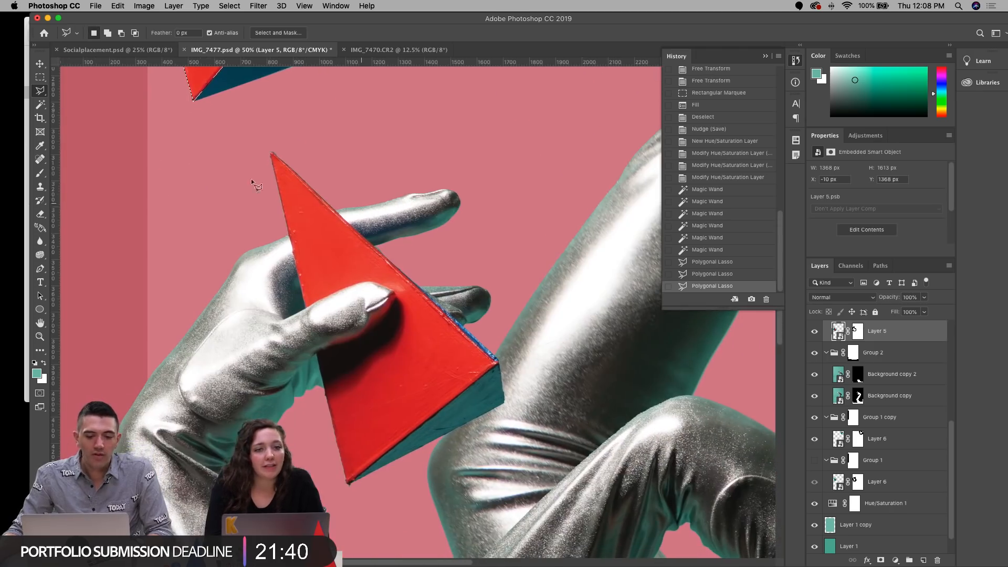
pyautogui.click(273, 153)
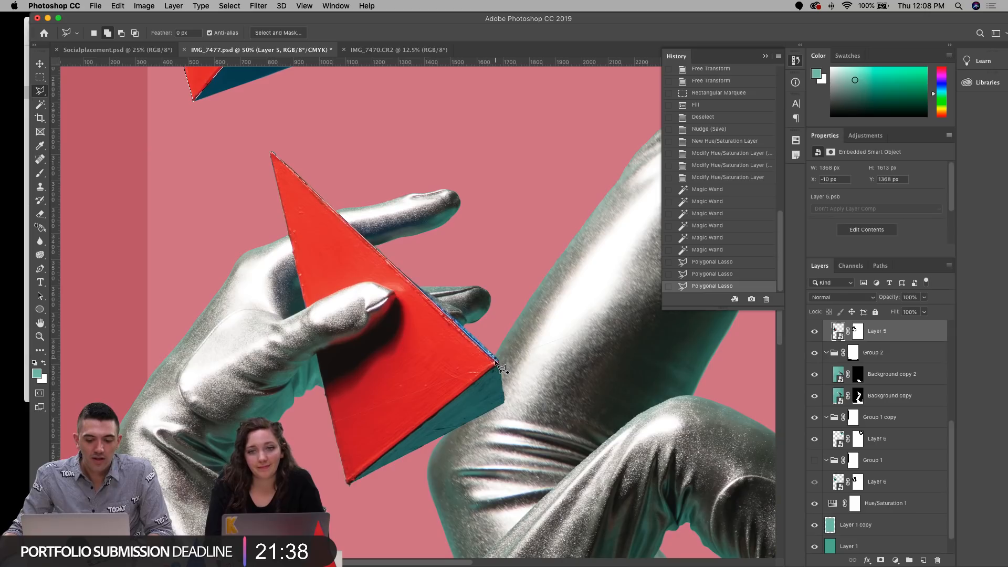
pyautogui.click(494, 364)
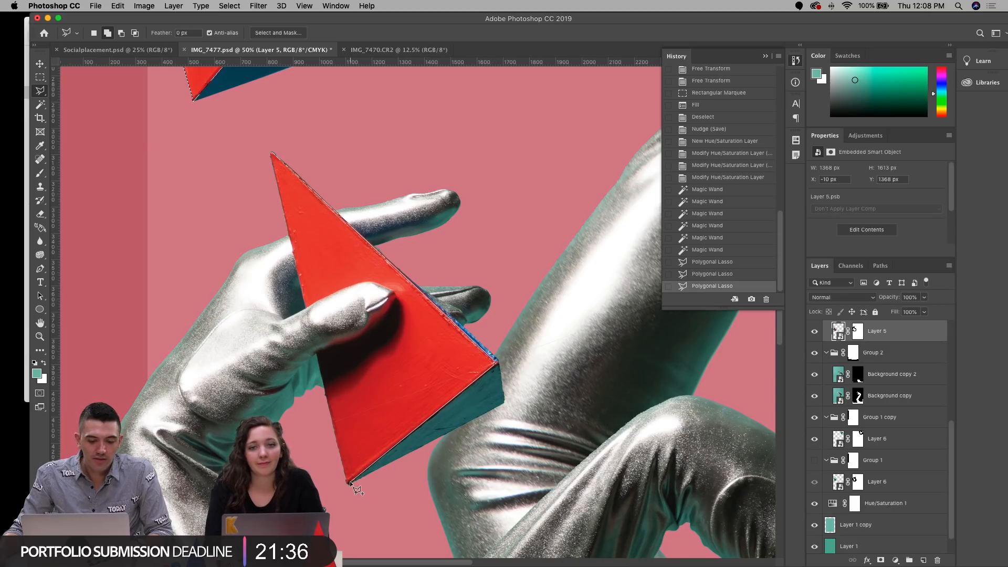
pyautogui.click(347, 481)
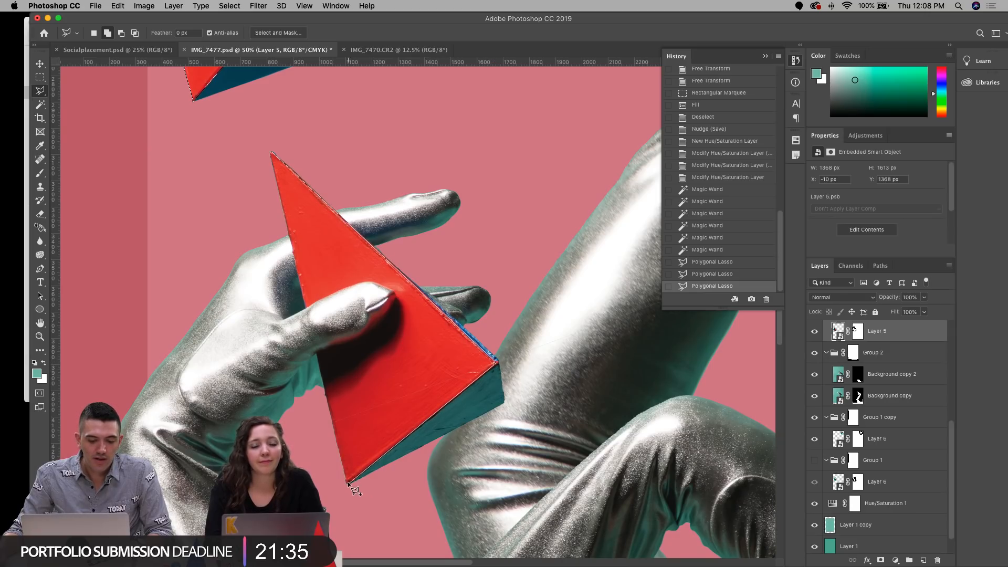
pyautogui.click(320, 353)
pyautogui.click(356, 342)
pyautogui.click(376, 327)
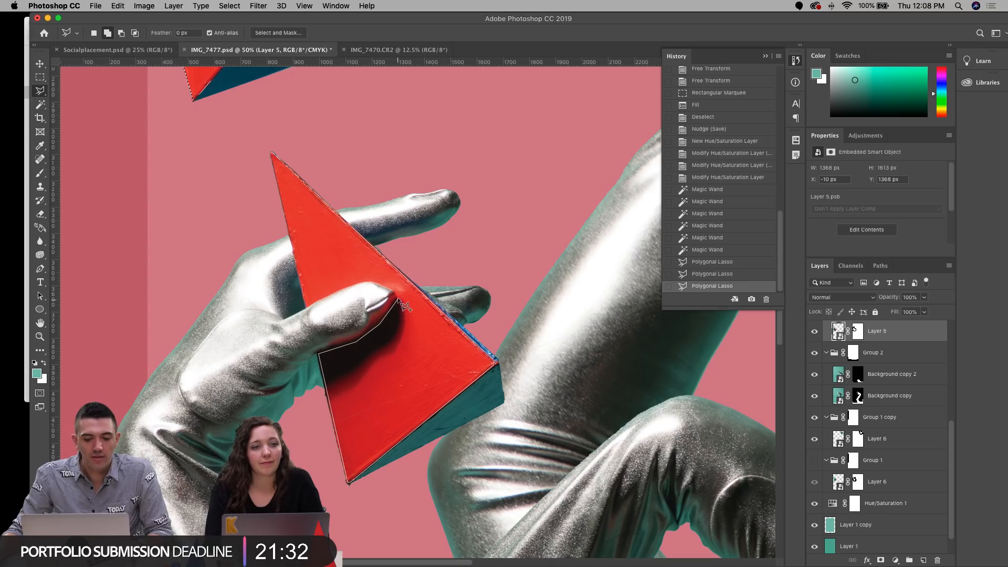
pyautogui.click(377, 283)
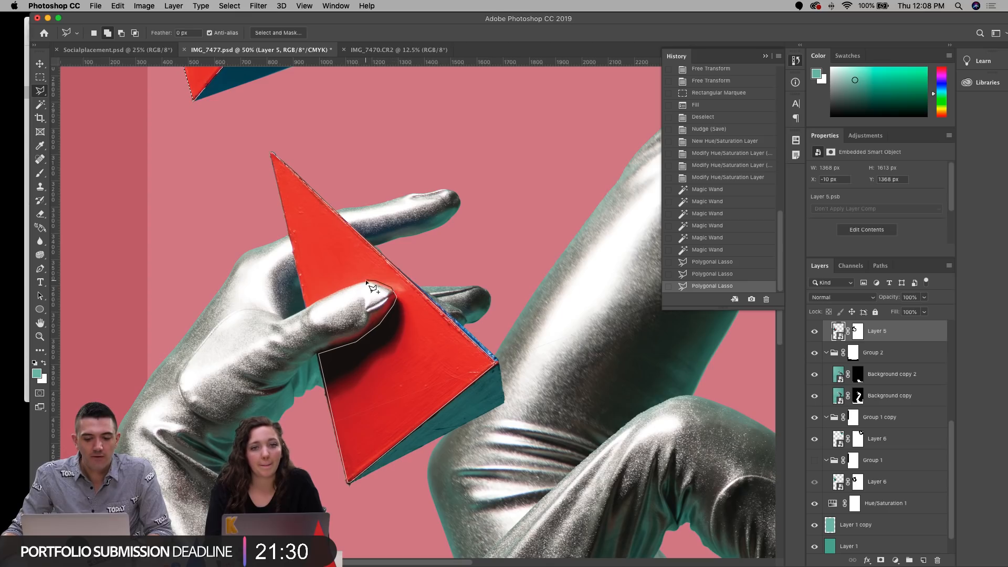
pyautogui.click(304, 308)
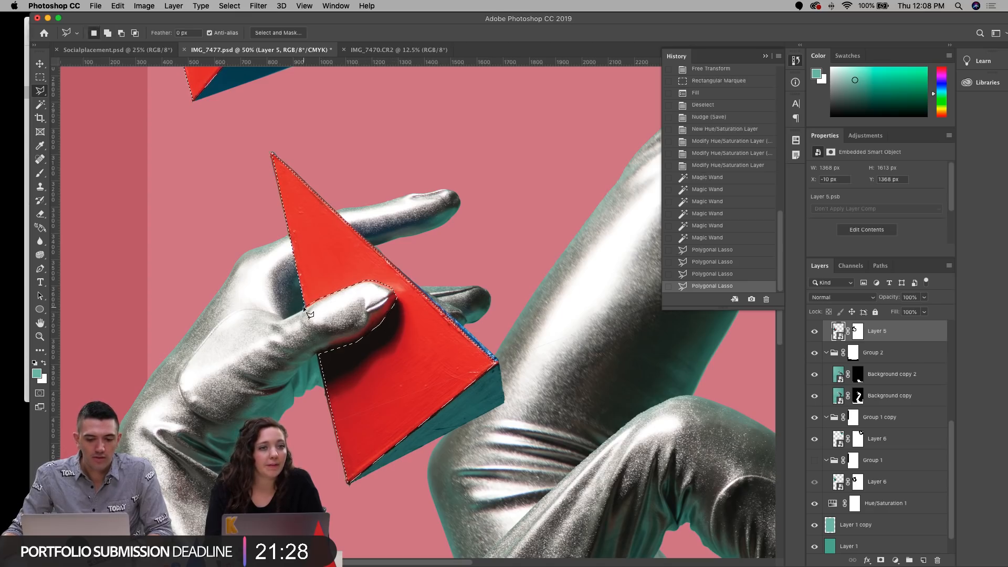
# Step: Examine the lower pyramid and the overall poster for any red pyramid faces missing from the selection
pyautogui.moveTo(469, 422)
pyautogui.mouseDown()
pyautogui.moveTo(415, 180)
pyautogui.moveTo(367, 61)
pyautogui.mouseUp()
pyautogui.moveTo(461, 354); pyautogui.dragTo(125, 204)
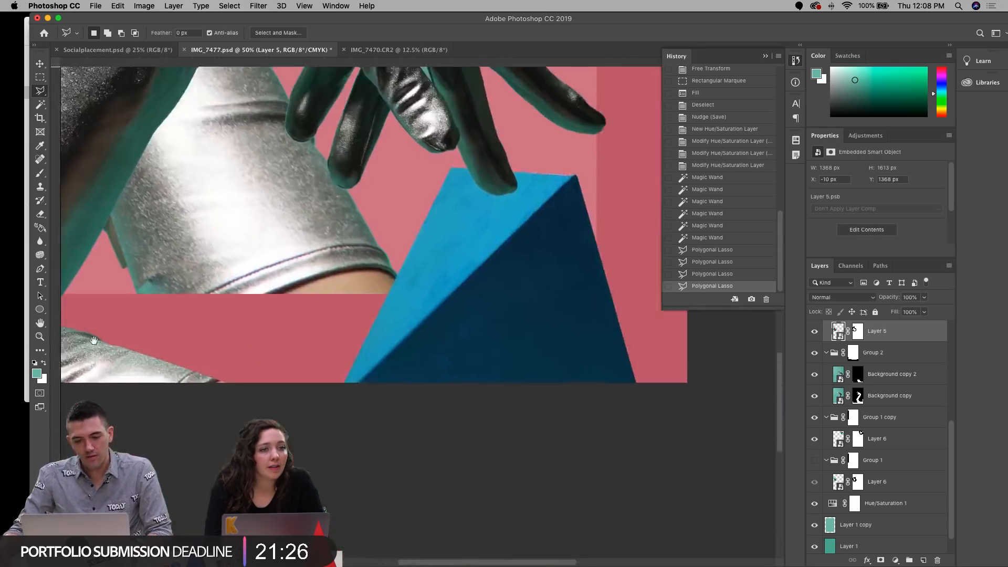
pyautogui.moveTo(315, 95); pyautogui.dragTo(337, 387)
pyautogui.moveTo(322, 121); pyautogui.dragTo(594, 228)
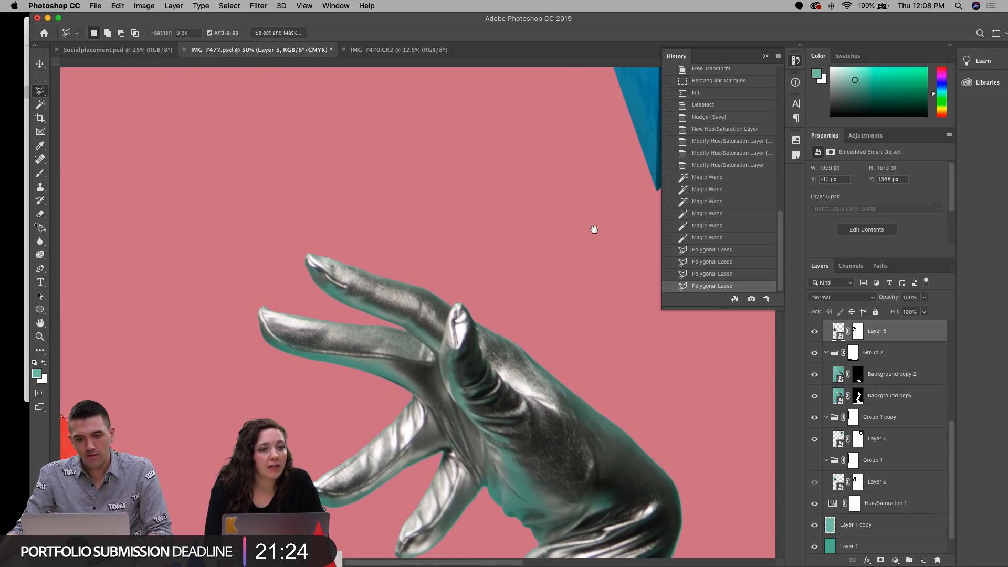
pyautogui.click(41, 337)
pyautogui.keyDown('alt'); pyautogui.click(385, 345); pyautogui.keyUp('alt')
pyautogui.keyDown('alt'); pyautogui.click(385, 345); pyautogui.keyUp('alt')
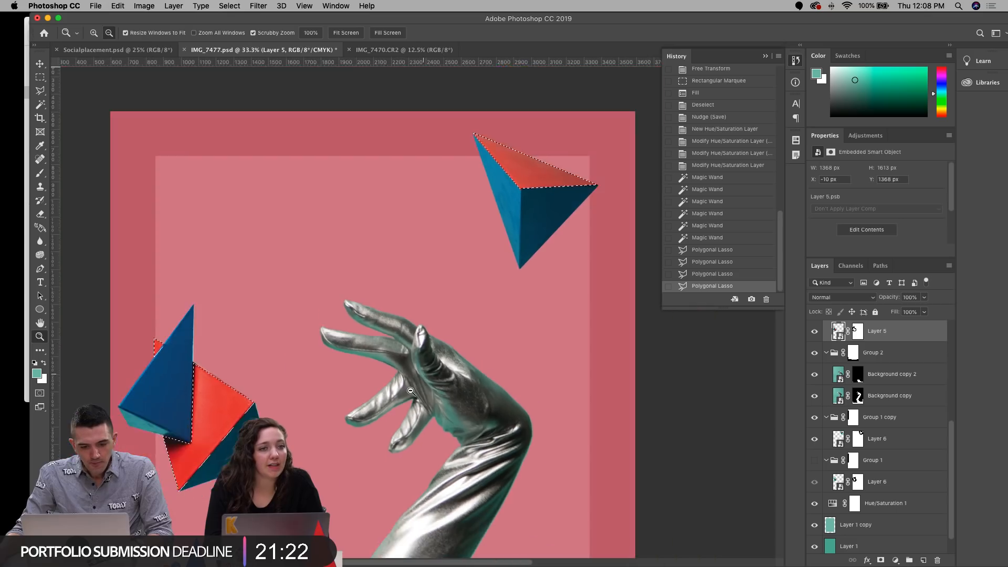
pyautogui.keyDown('alt'); pyautogui.click(409, 389); pyautogui.keyUp('alt')
pyautogui.moveTo(407, 382); pyautogui.dragTo(432, 279)
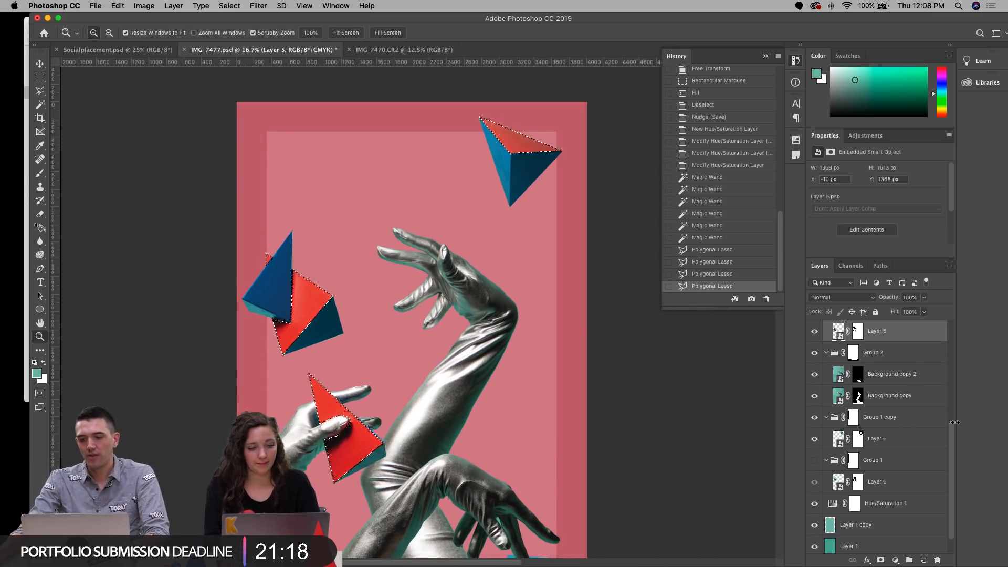
# Step: Add an adjustment layer above Layer 2 at the top of the layer stack, limited to the selected red pyramid faces
pyautogui.scroll(5, 940, 333)
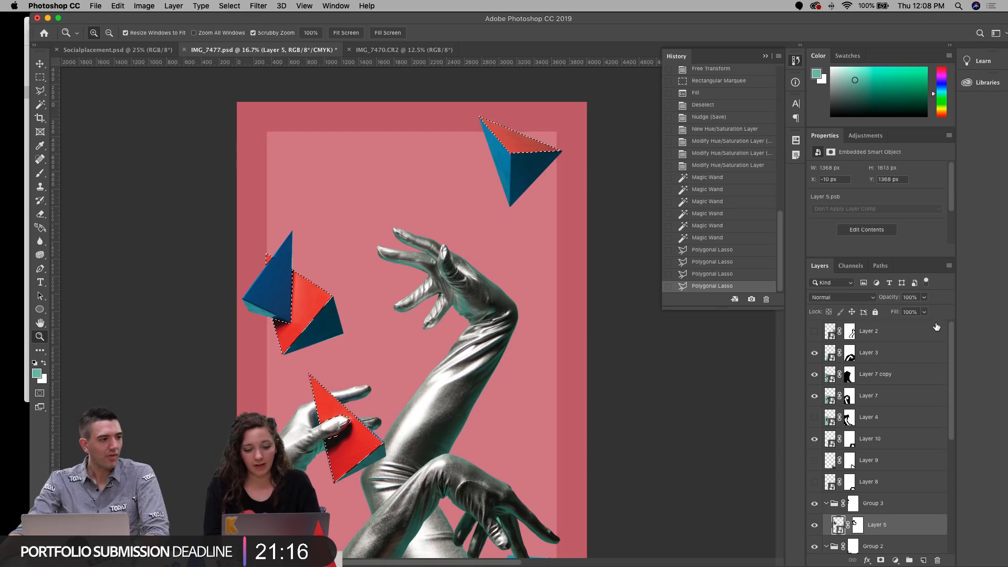
pyautogui.click(905, 338)
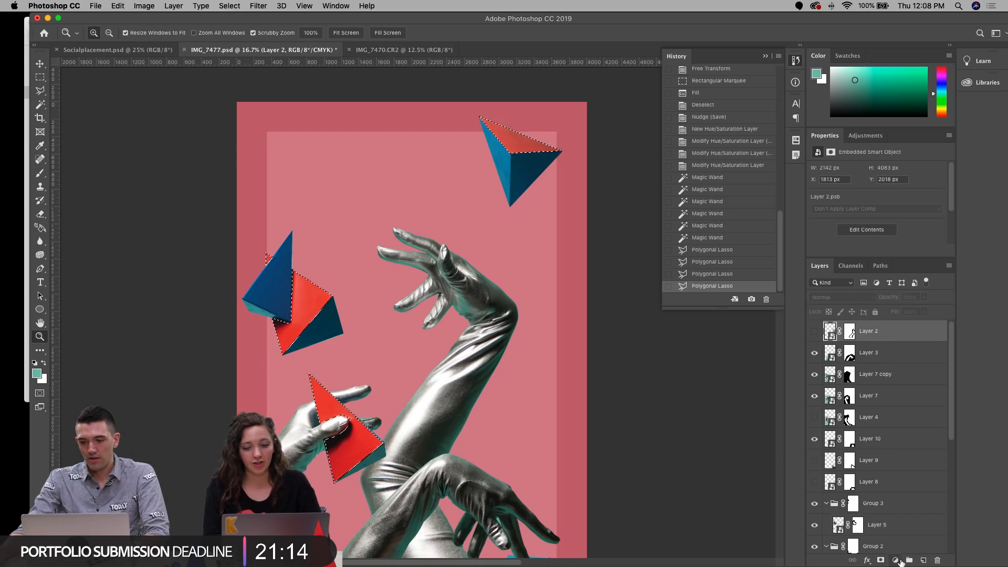
pyautogui.click(895, 561)
pyautogui.click(924, 444)
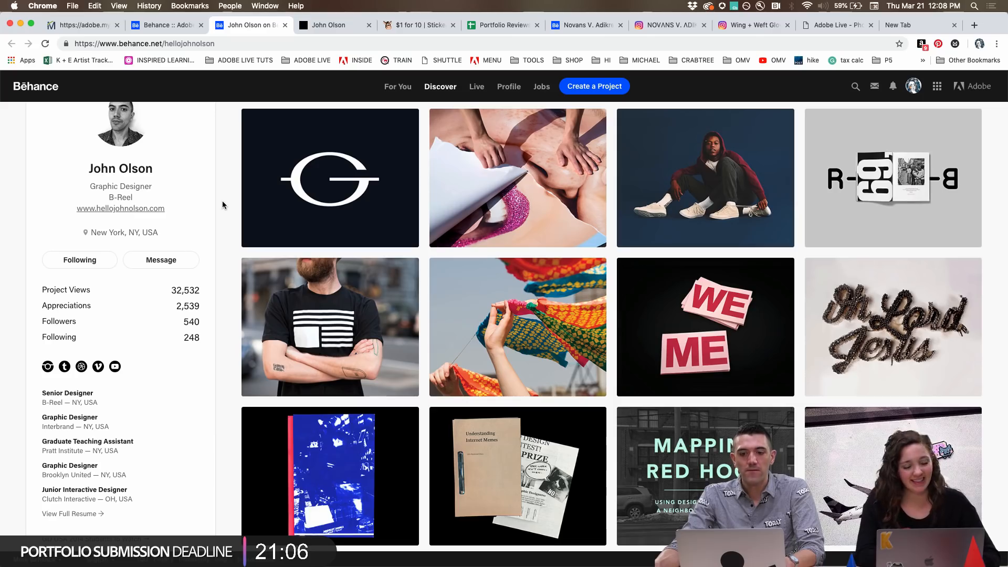
# Step: In Chrome, examine the designer's Behance profile and project grid, and open the personal website linked there
pyautogui.scroll(-1, 225, 326)
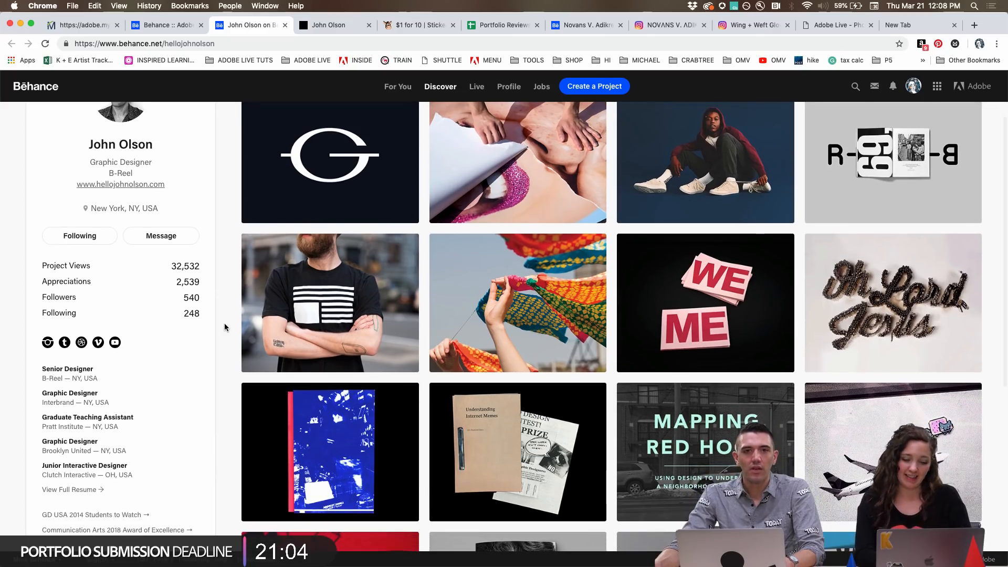
pyautogui.scroll(3, 224, 327)
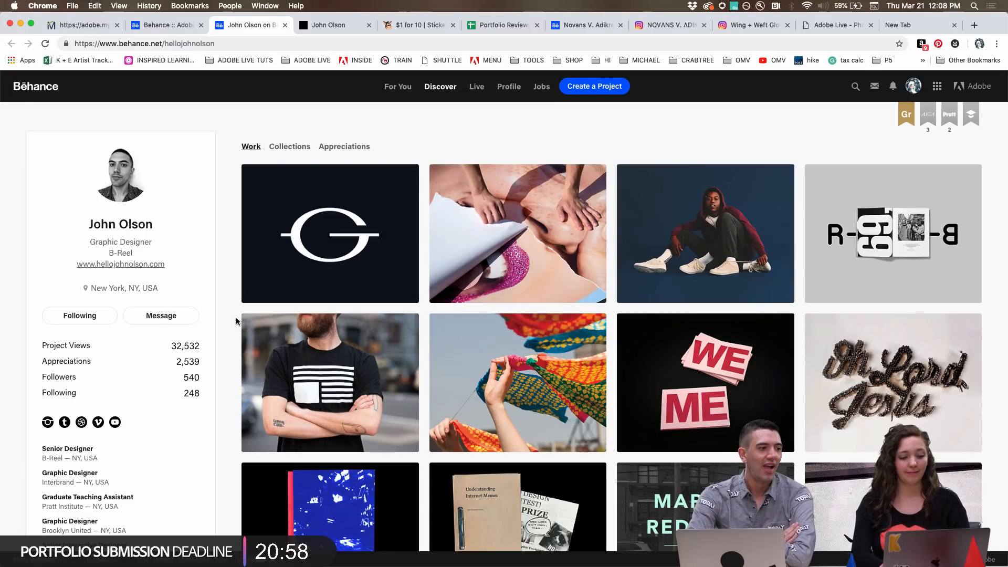
pyautogui.scroll(-2, 236, 322)
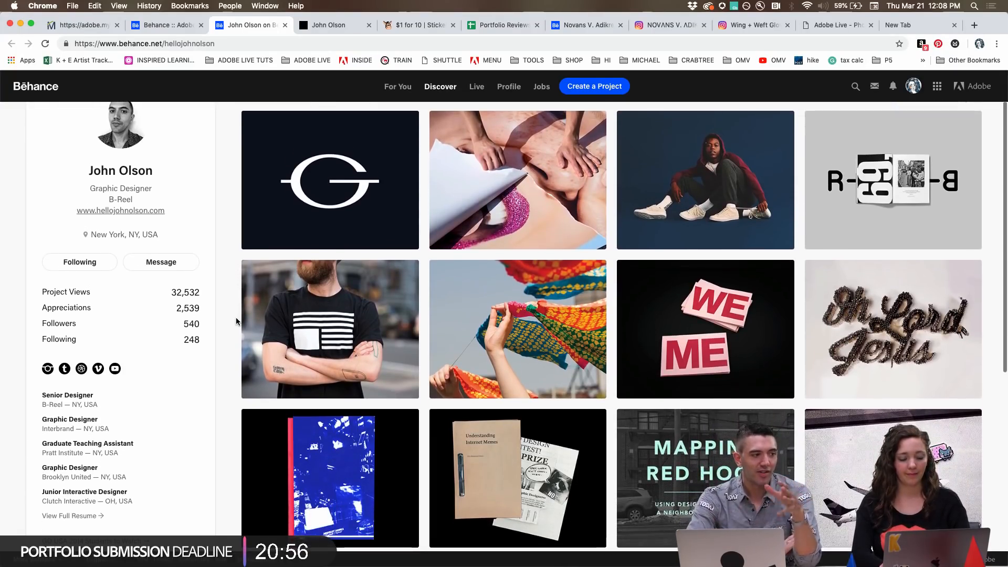
pyautogui.scroll(-1, 236, 321)
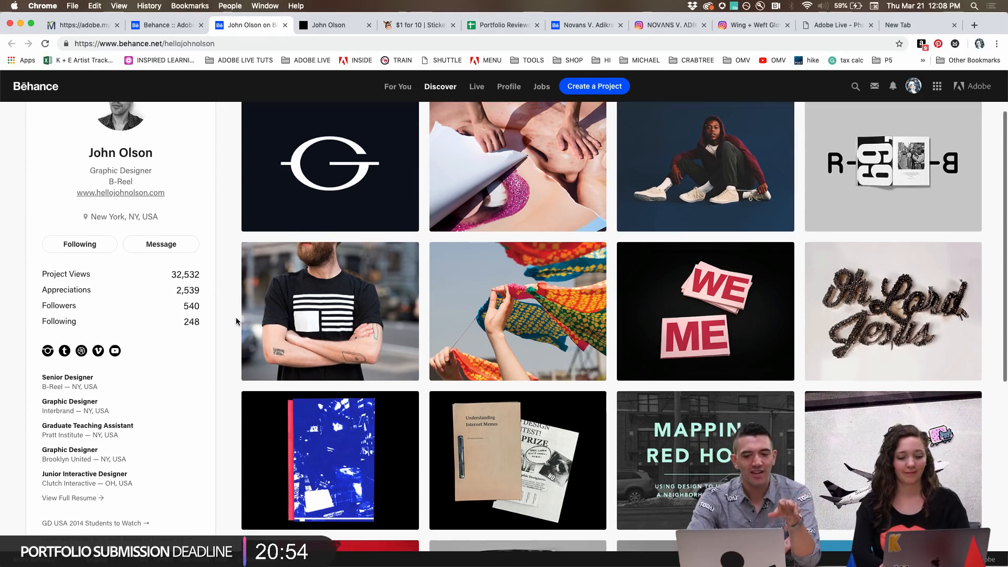
pyautogui.scroll(-4, 237, 322)
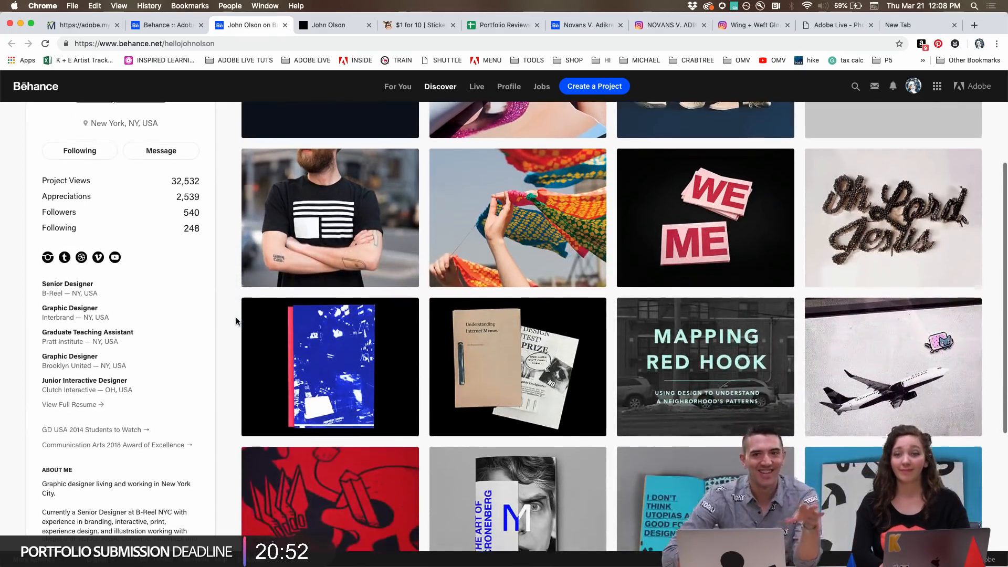
pyautogui.scroll(-6, 237, 321)
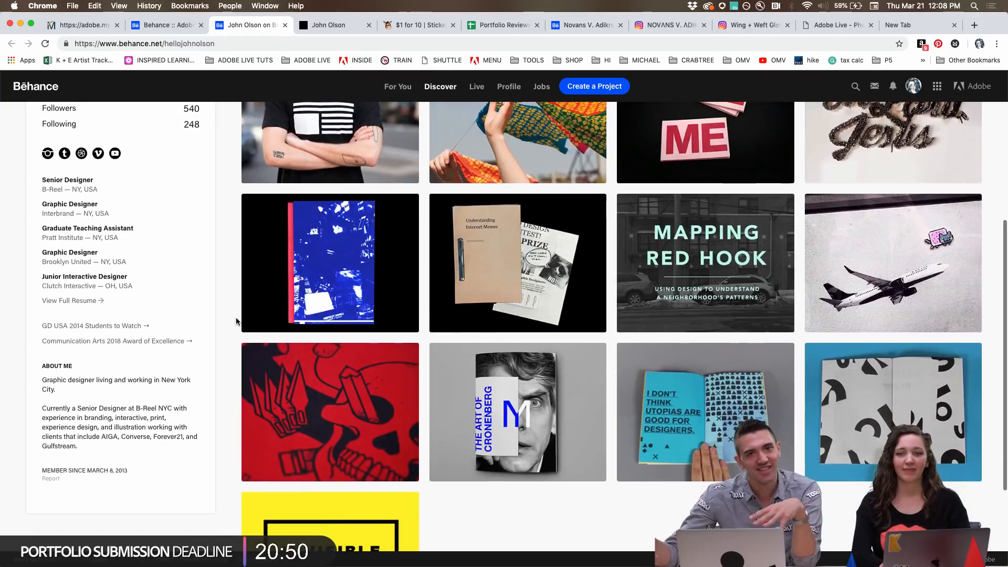
pyautogui.scroll(-5, 237, 322)
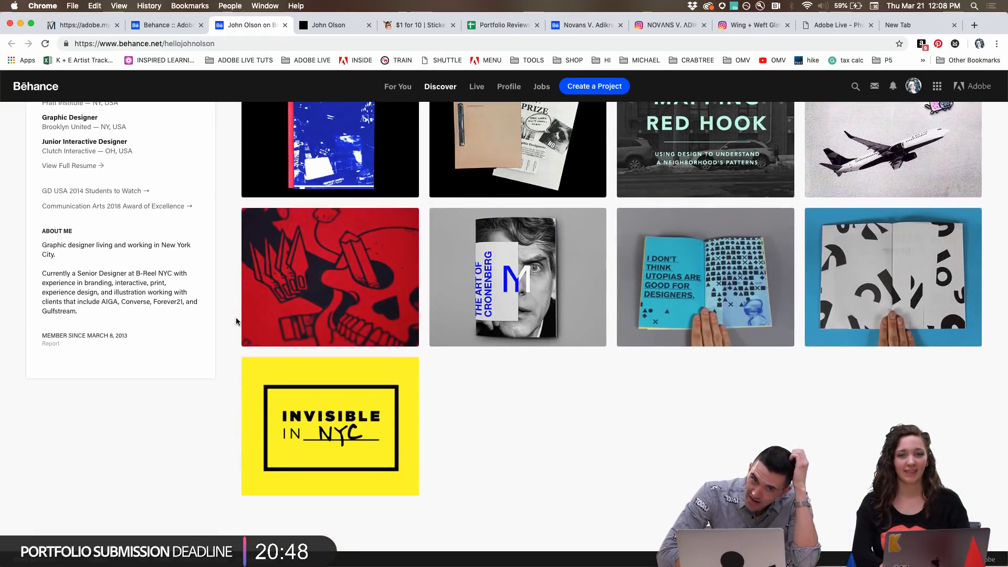
pyautogui.scroll(3, 237, 321)
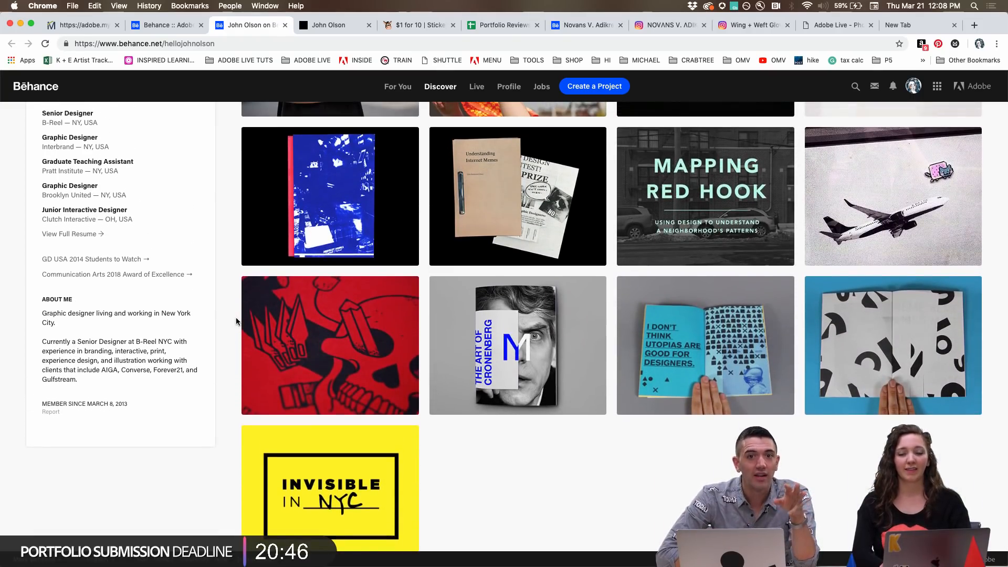
pyautogui.scroll(2, 237, 322)
pyautogui.scroll(12, 237, 322)
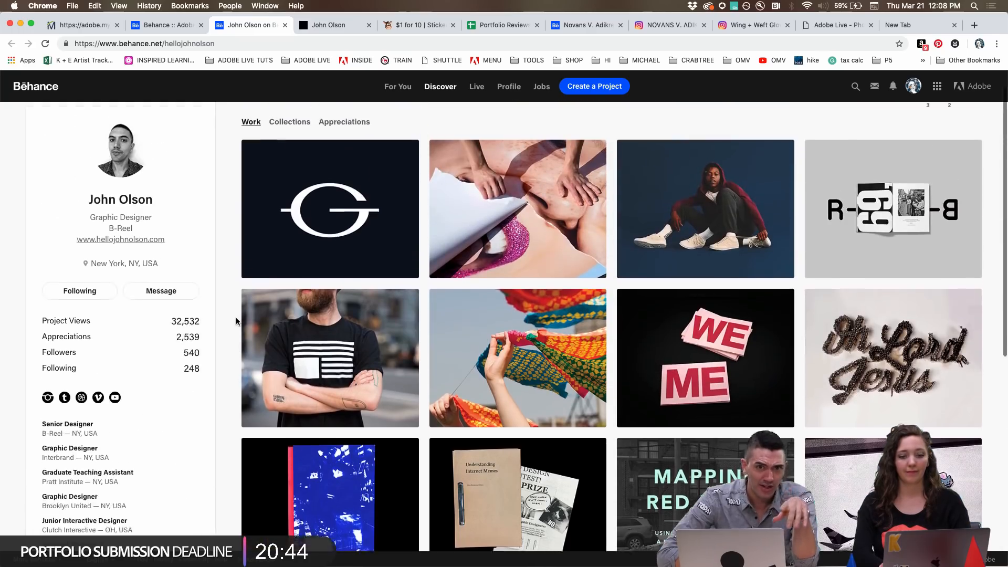
pyautogui.scroll(-2, 237, 322)
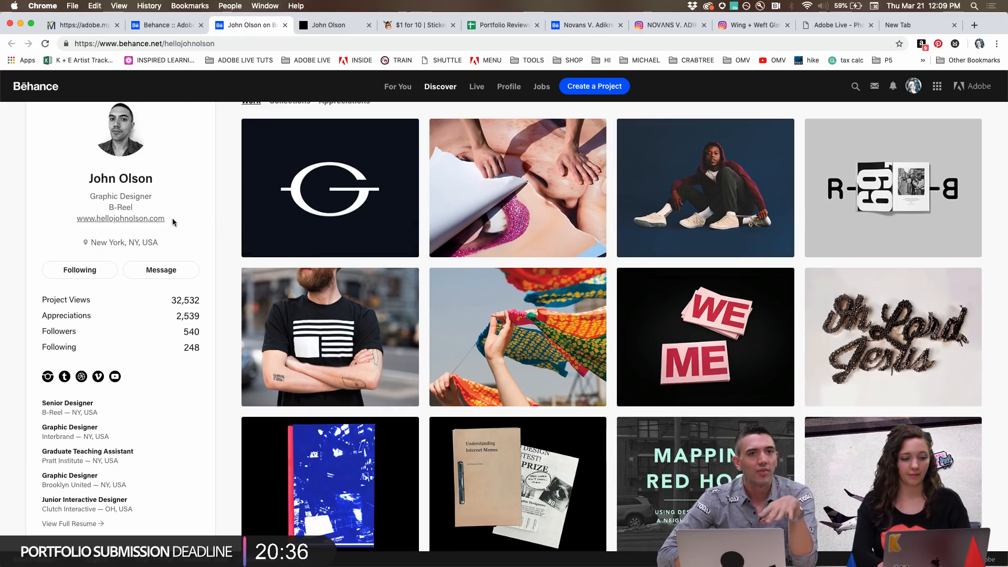
pyautogui.click(128, 221)
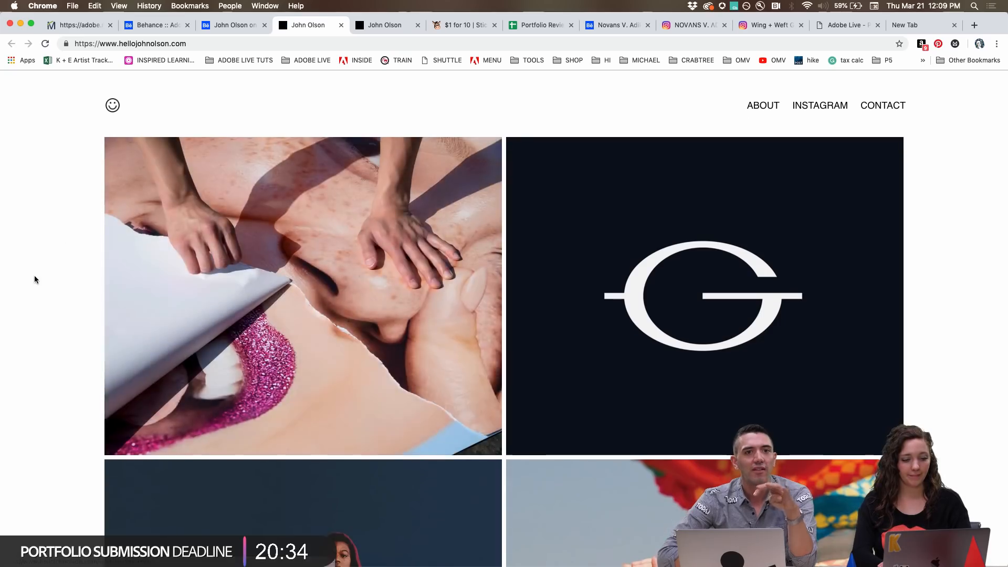
# Step: Examine the project thumbnails on the designer's portfolio website, comparing the layout and order of the featured work
pyautogui.scroll(-5, 35, 279)
pyautogui.scroll(2, 34, 279)
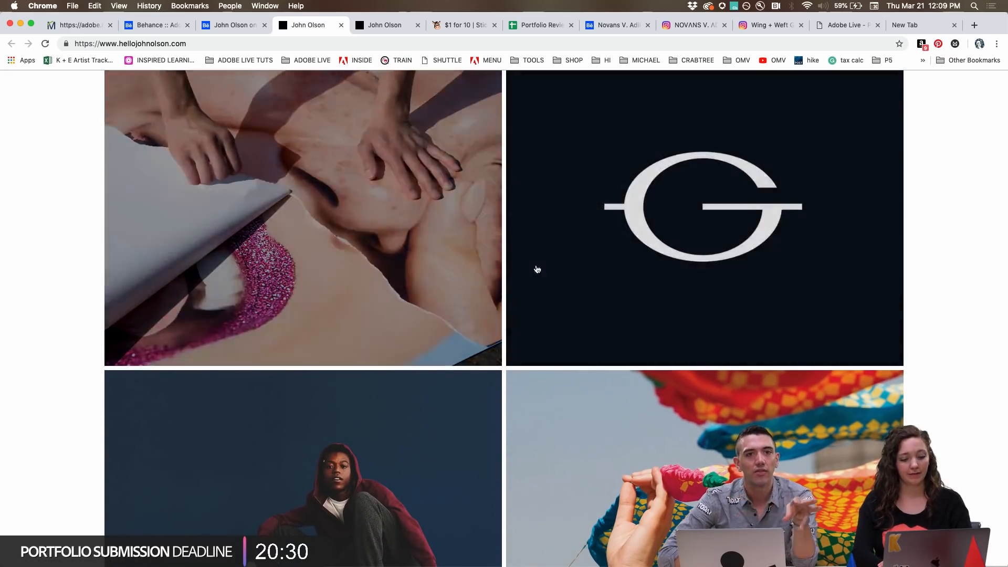
pyautogui.scroll(-5, 529, 285)
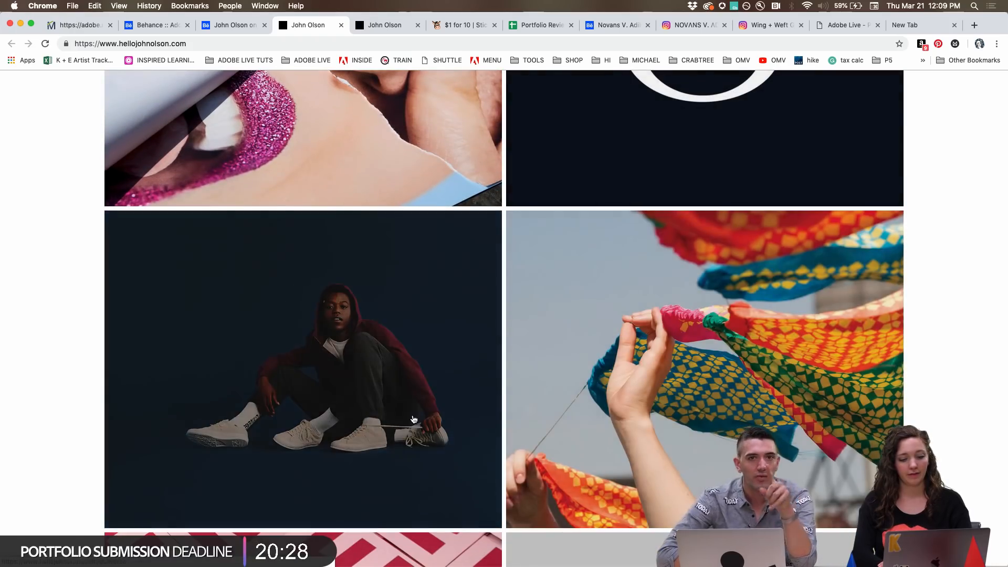
pyautogui.scroll(5, 414, 419)
pyautogui.scroll(-2, 414, 419)
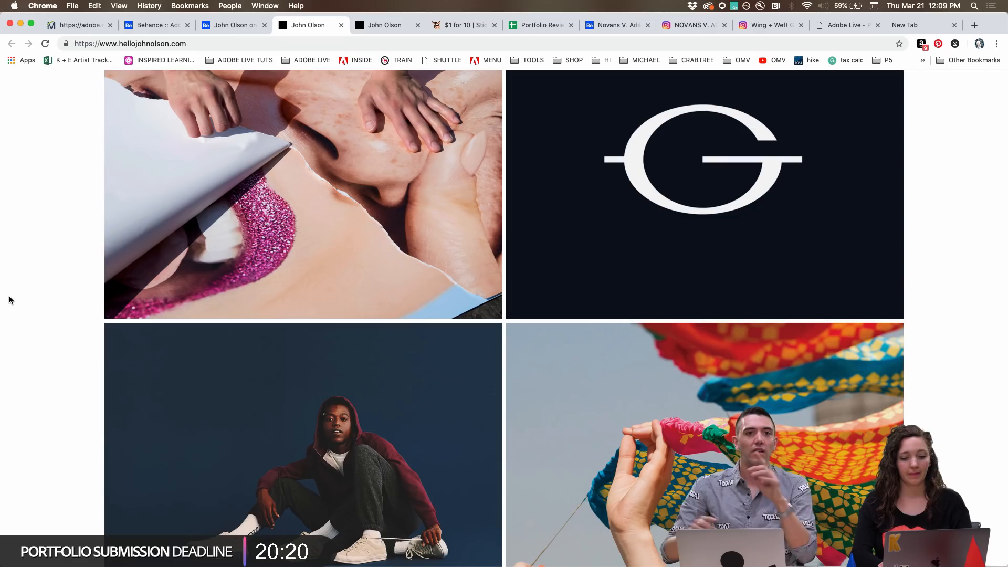
pyautogui.scroll(-10, 9, 300)
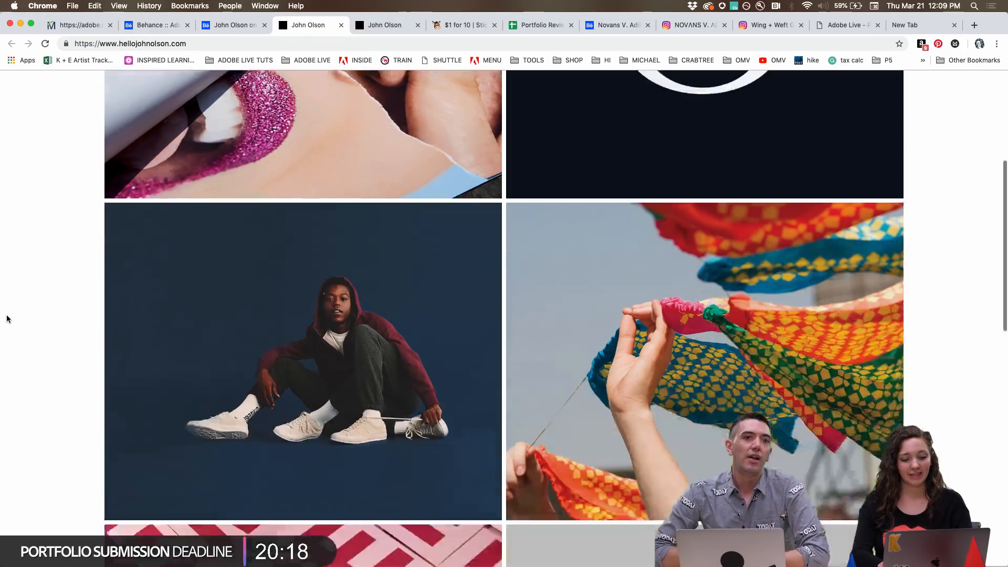
pyautogui.scroll(5, 7, 319)
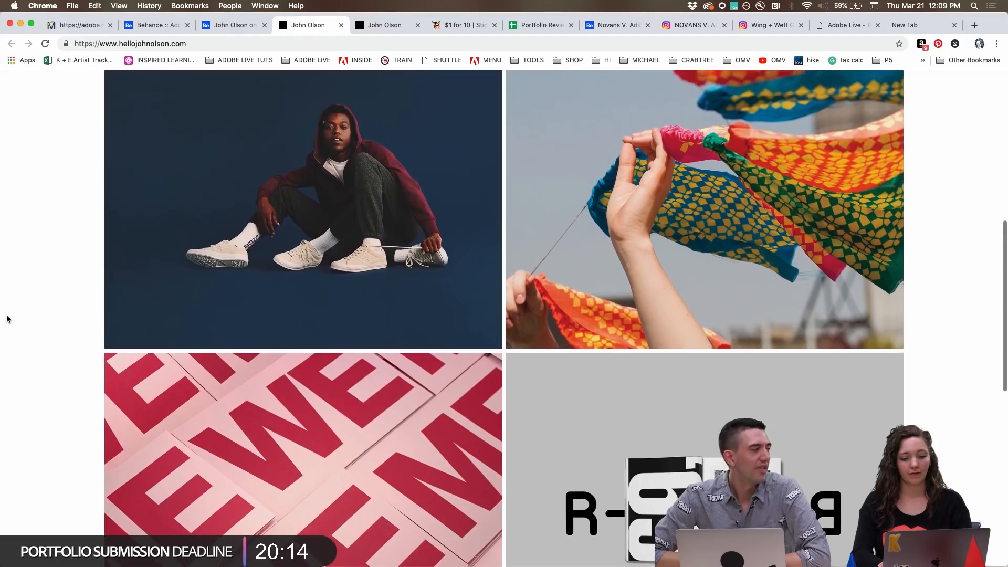
pyautogui.scroll(4, 7, 318)
pyautogui.scroll(3, 6, 319)
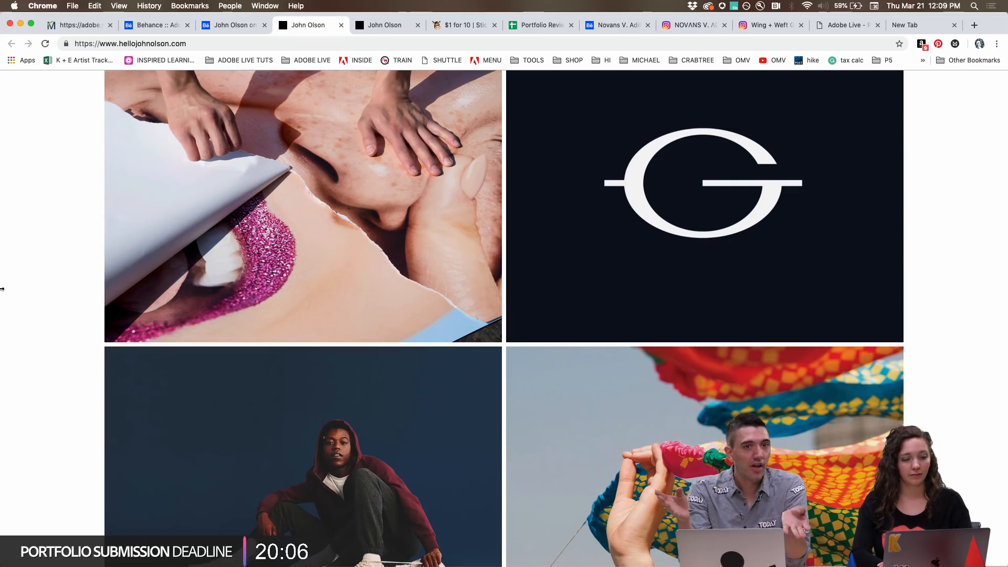
pyautogui.scroll(-1, 34, 354)
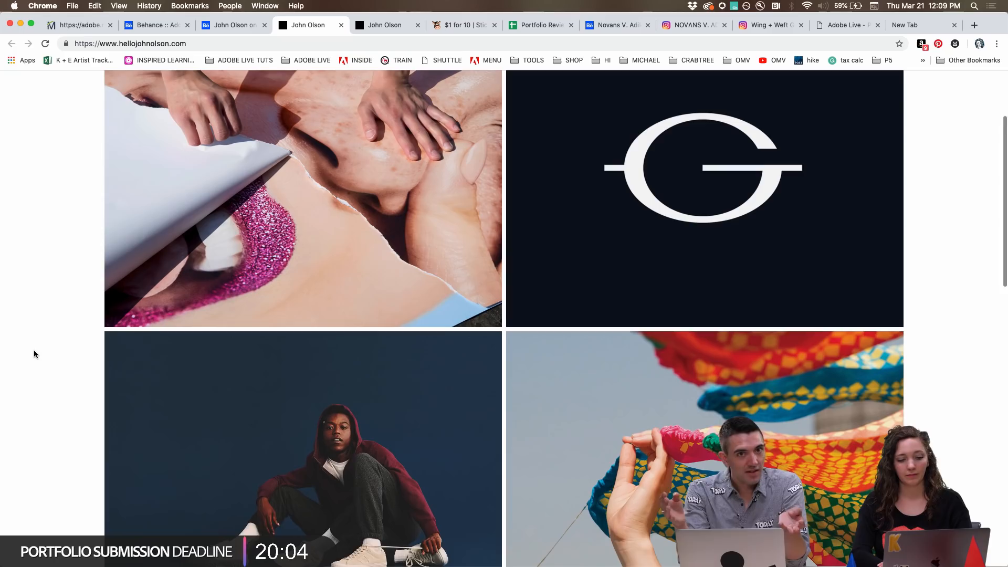
pyautogui.scroll(2, 34, 354)
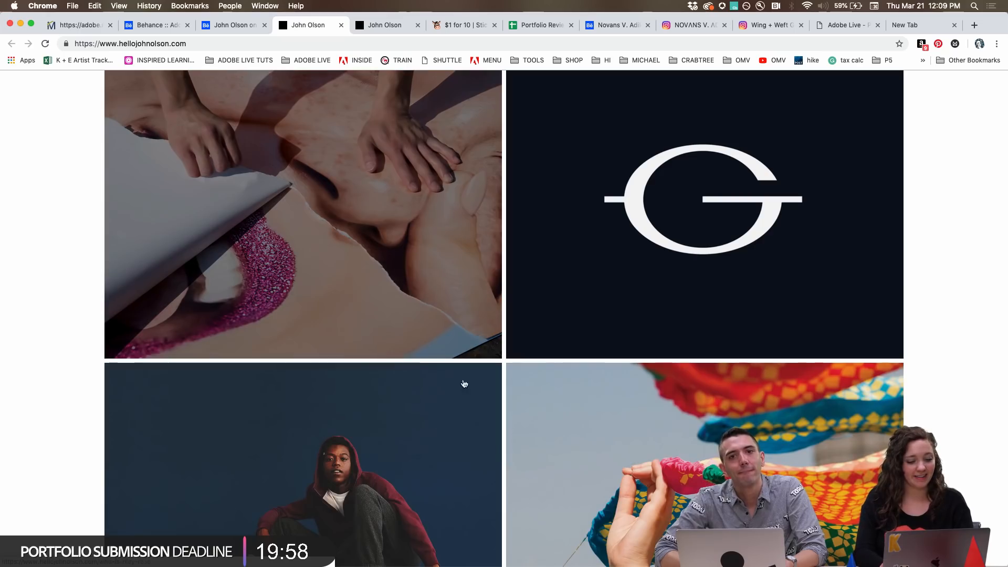
pyautogui.scroll(-3, 399, 446)
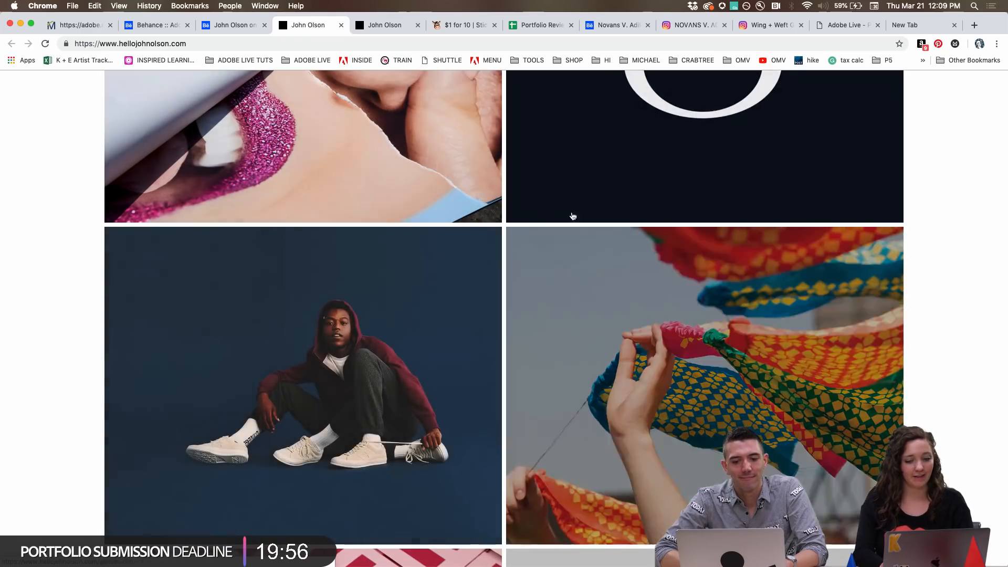
pyautogui.scroll(-3, 271, 430)
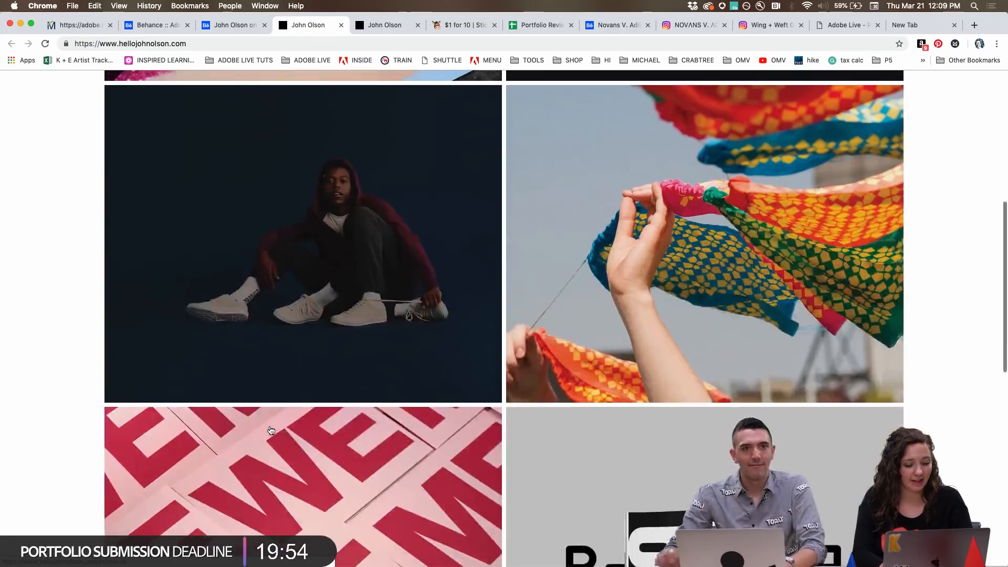
pyautogui.scroll(6, 271, 430)
pyautogui.scroll(-1, 271, 430)
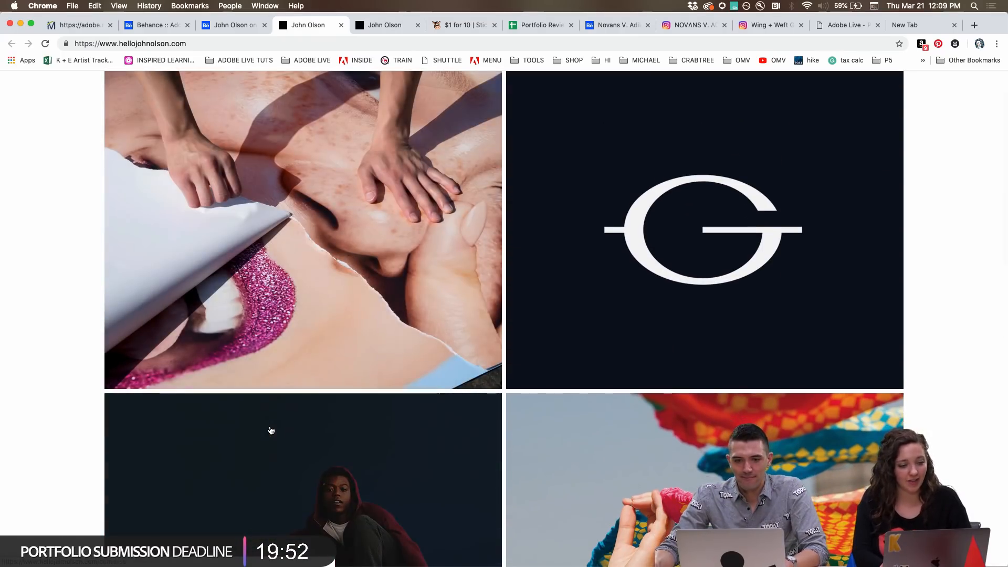
# Step: Switch to the designer's Behance profile and look through its project grid
pyautogui.hotkey('ctrl', 'shift', 'Tab')
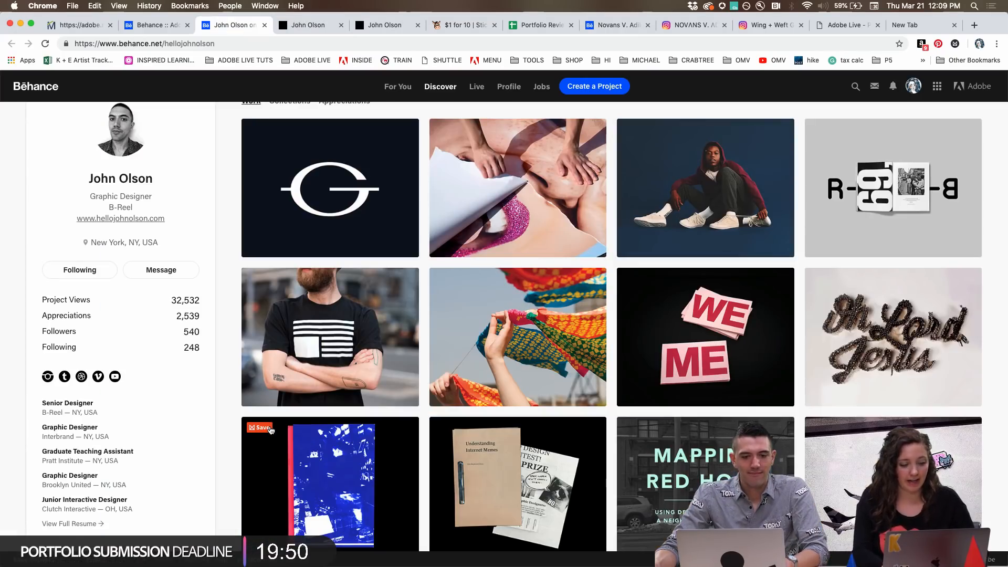
pyautogui.scroll(-2, 572, 446)
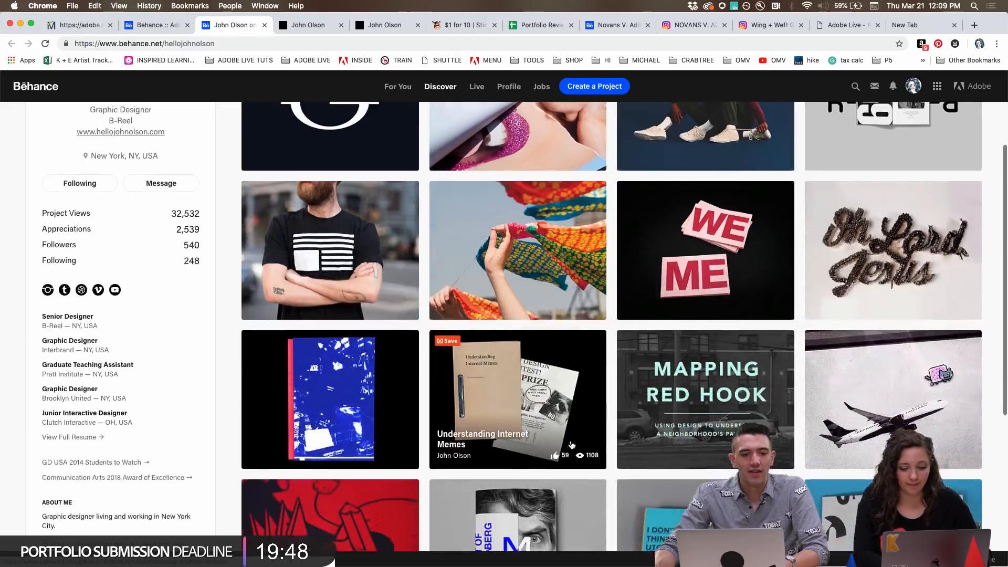
pyautogui.scroll(3, 572, 445)
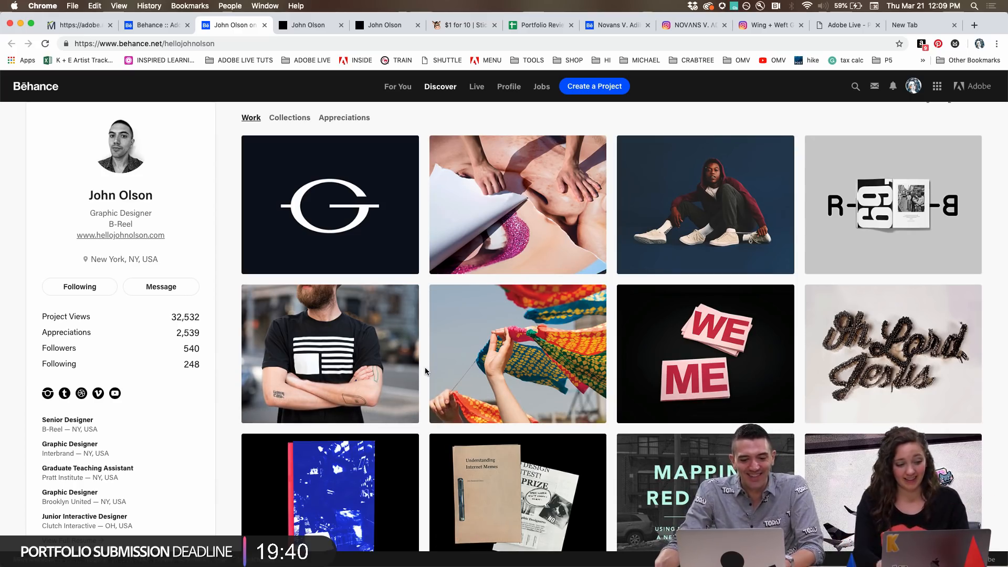
pyautogui.scroll(-1, 425, 371)
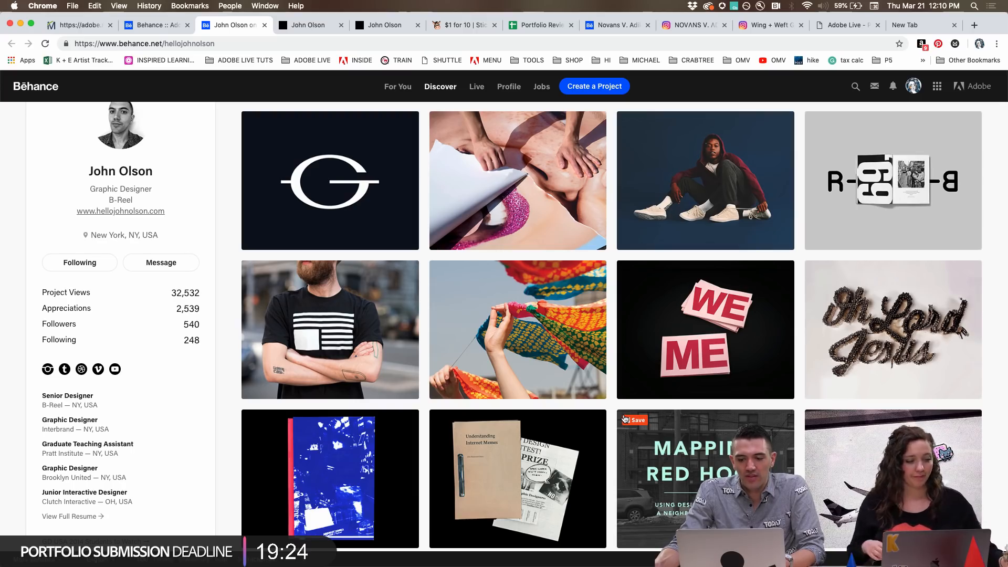
# Step: Return to the designer's portfolio website and review all of its projects down to the last row
pyautogui.hotkey('ctrl', 'Tab')
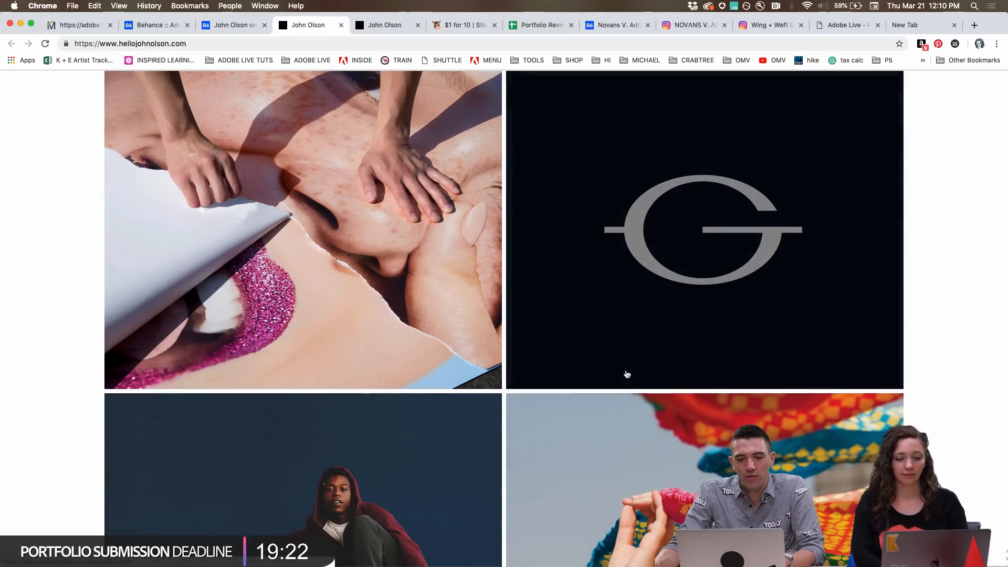
pyautogui.scroll(-7, 502, 377)
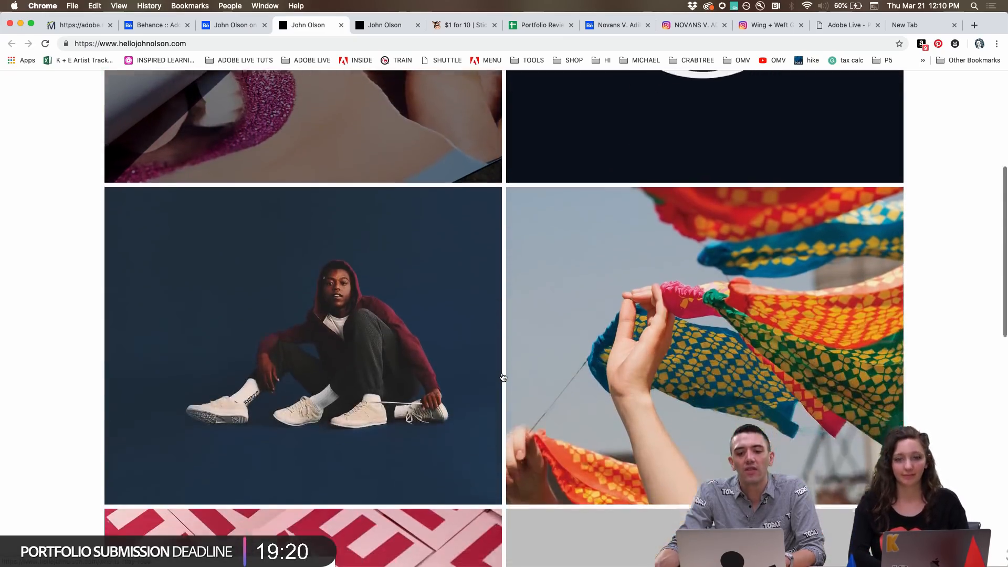
pyautogui.scroll(-6, 502, 377)
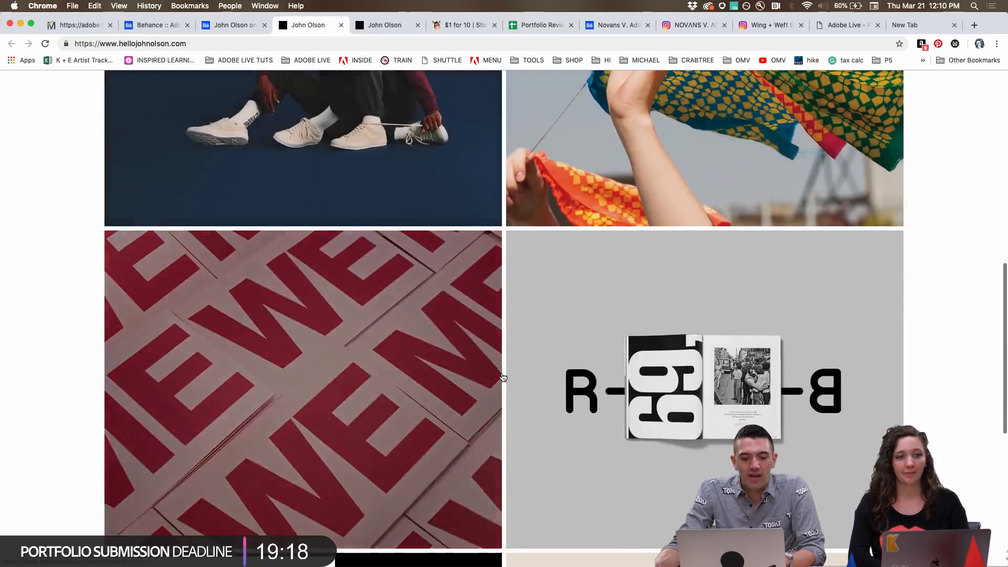
pyautogui.scroll(-3, 503, 377)
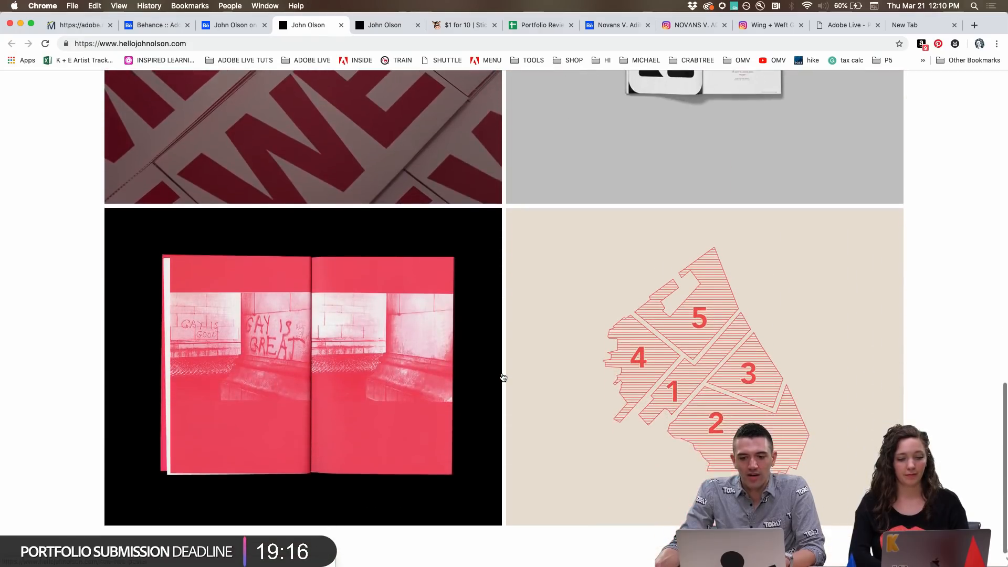
pyautogui.scroll(2, 503, 376)
pyautogui.scroll(6, 503, 377)
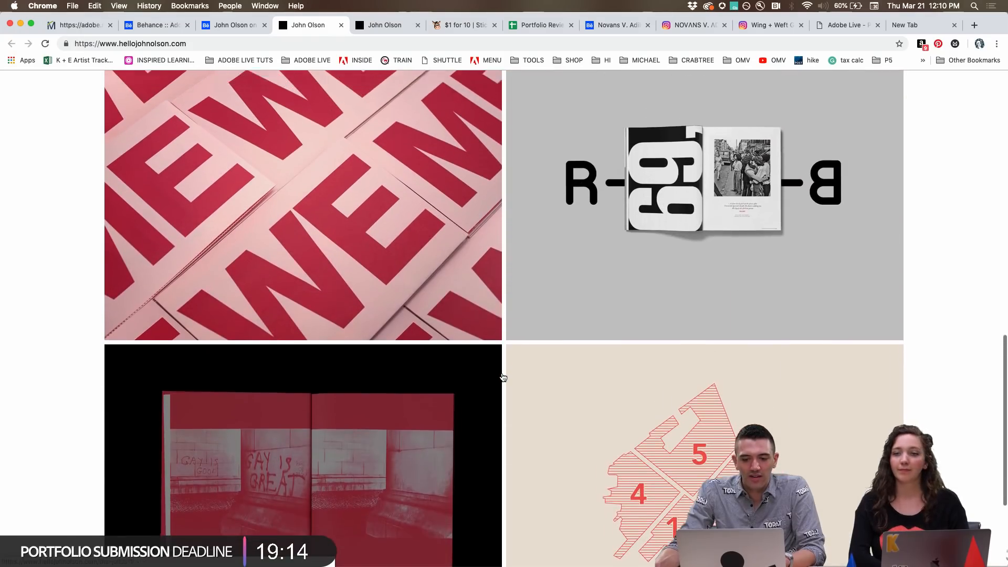
pyautogui.scroll(7, 502, 376)
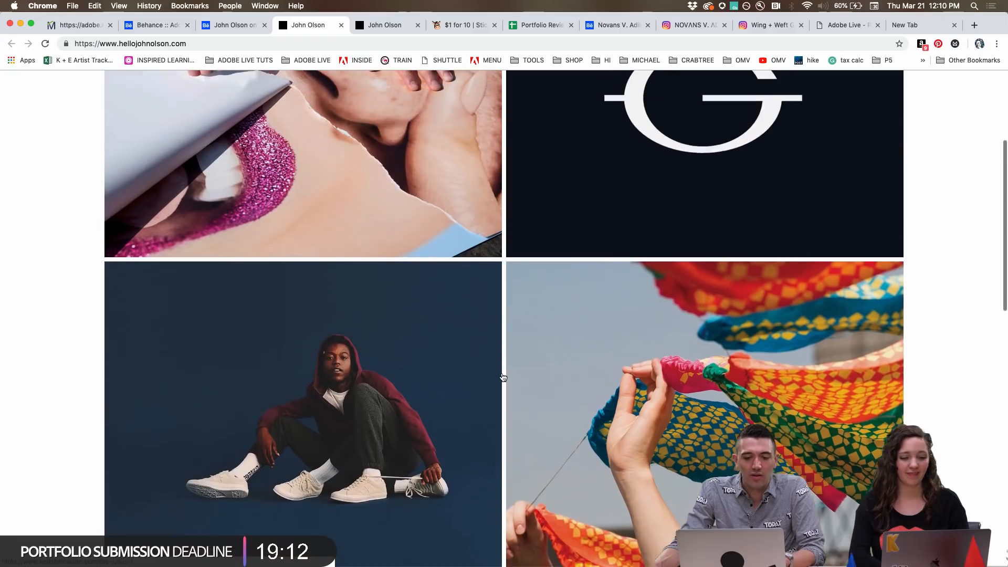
pyautogui.scroll(1, 503, 376)
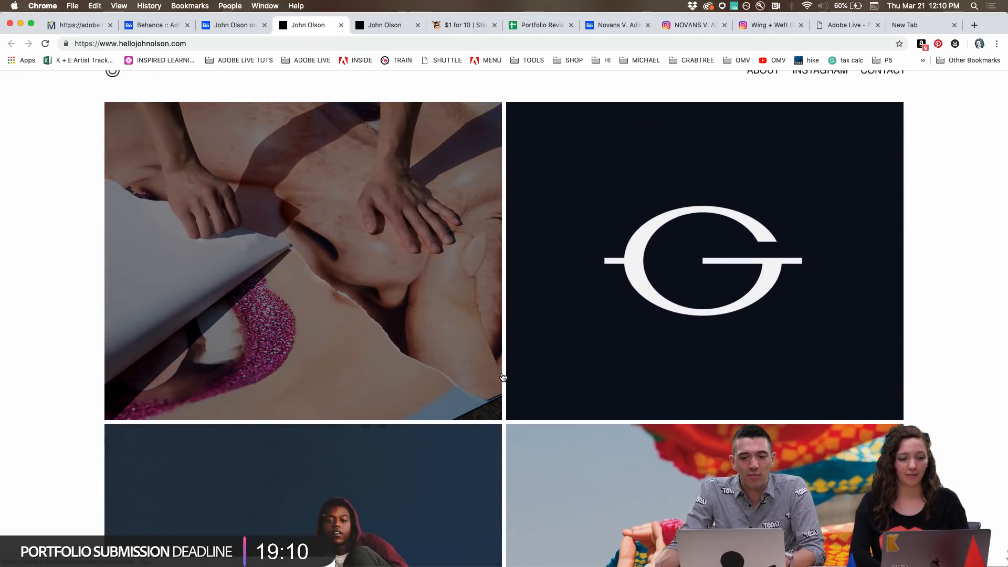
# Step: Close the duplicate tab of the designer's portfolio website and go back to the previous tab
pyautogui.hotkey('ctrl', 'Tab')
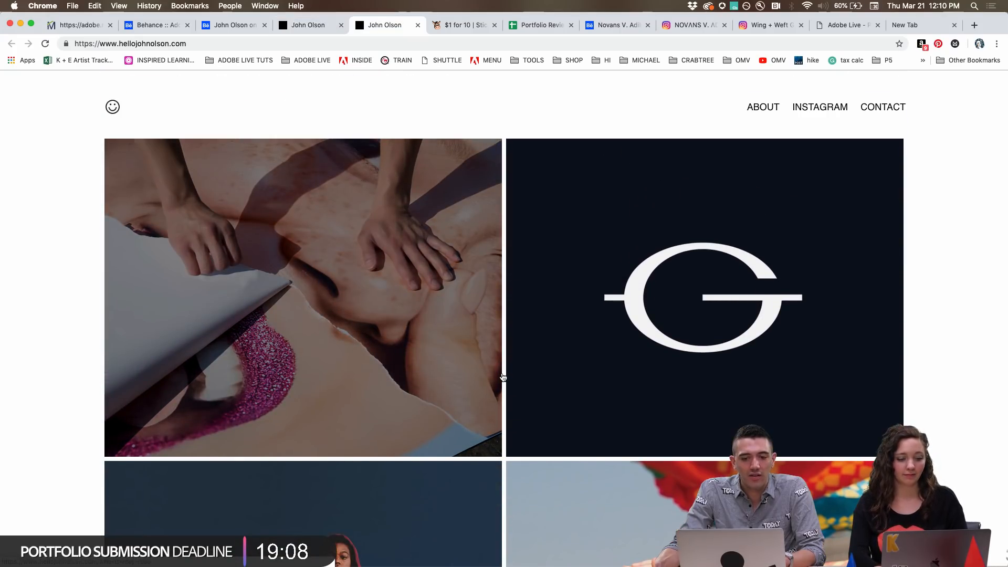
pyautogui.press('super+w')
pyautogui.hotkey('ctrl', 'shift', 'Tab')
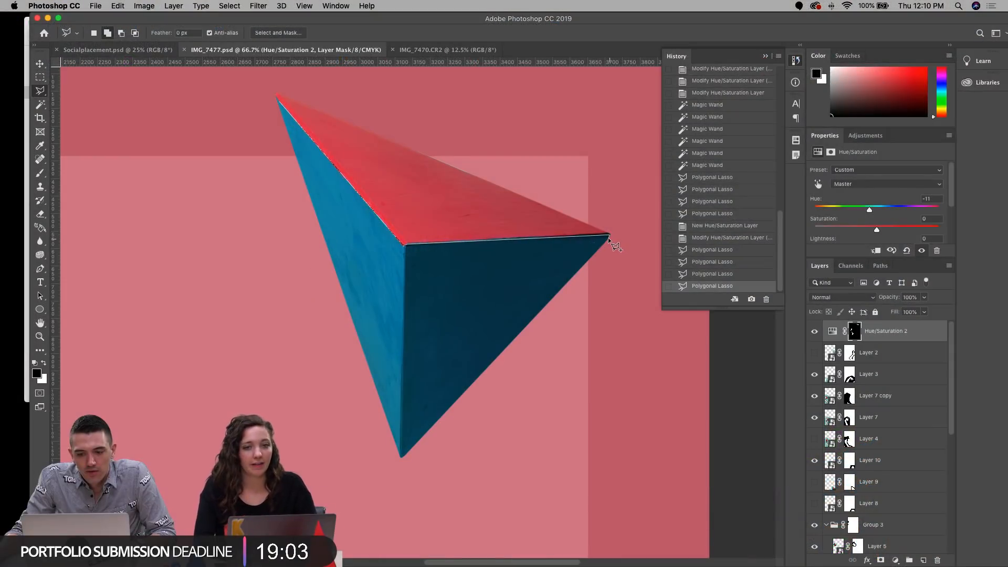
# Step: In Photoshop, finish the Polygonal Lasso selection around the blue faces of the uppermost pyramid in IMG_7477.psd
pyautogui.click(608, 238)
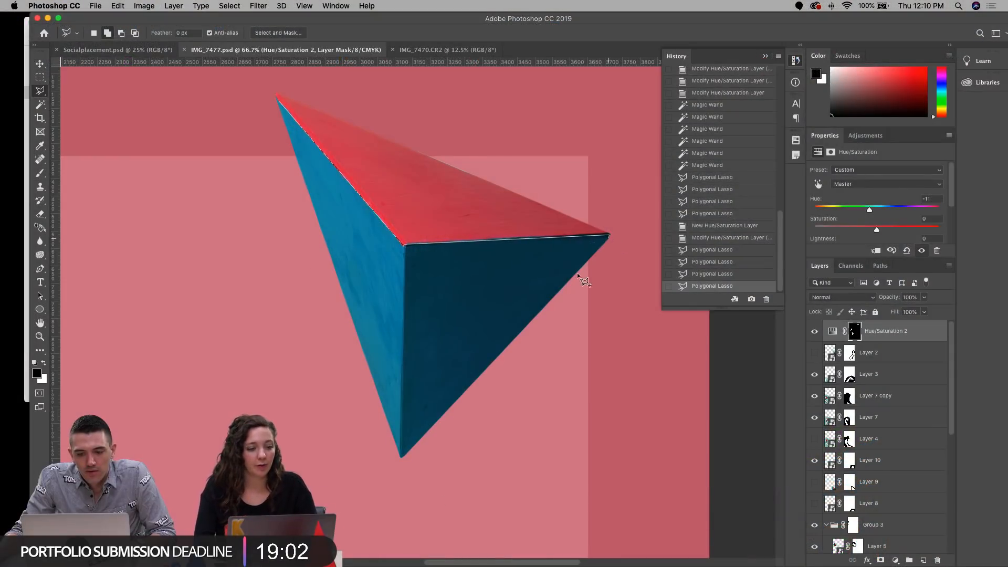
pyautogui.click(401, 459)
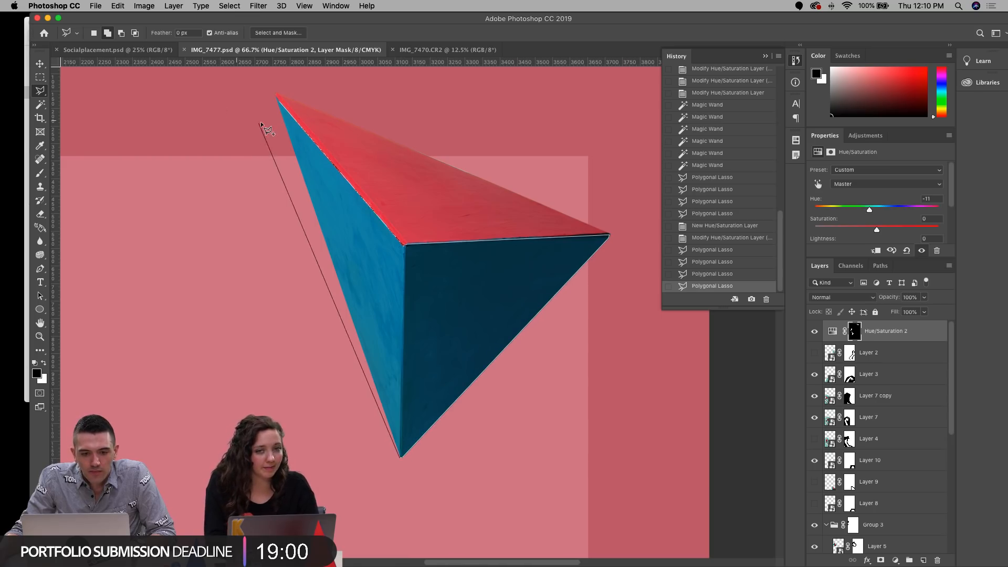
pyautogui.click(282, 116)
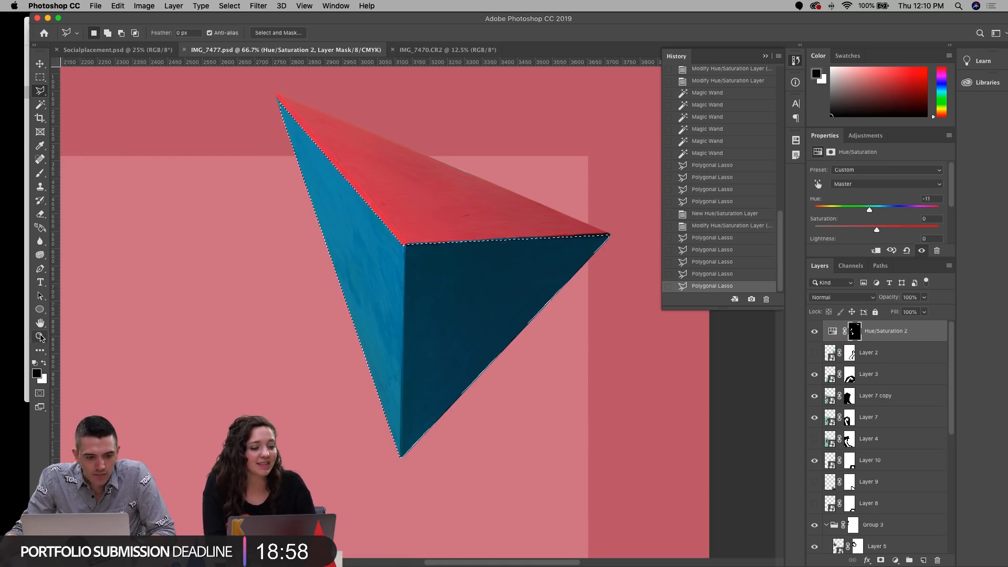
# Step: Add a Hue/Saturation adjustment layer over the selected blue pyramid faces and set its hue to +16
pyautogui.press('z')
pyautogui.keyDown('alt'); pyautogui.click(188, 341); pyautogui.keyUp('alt')
pyautogui.keyDown('alt'); pyautogui.click(188, 342); pyautogui.keyUp('alt')
pyautogui.keyDown('alt'); pyautogui.click(189, 341); pyautogui.keyUp('alt')
pyautogui.moveTo(216, 350); pyautogui.dragTo(482, 96)
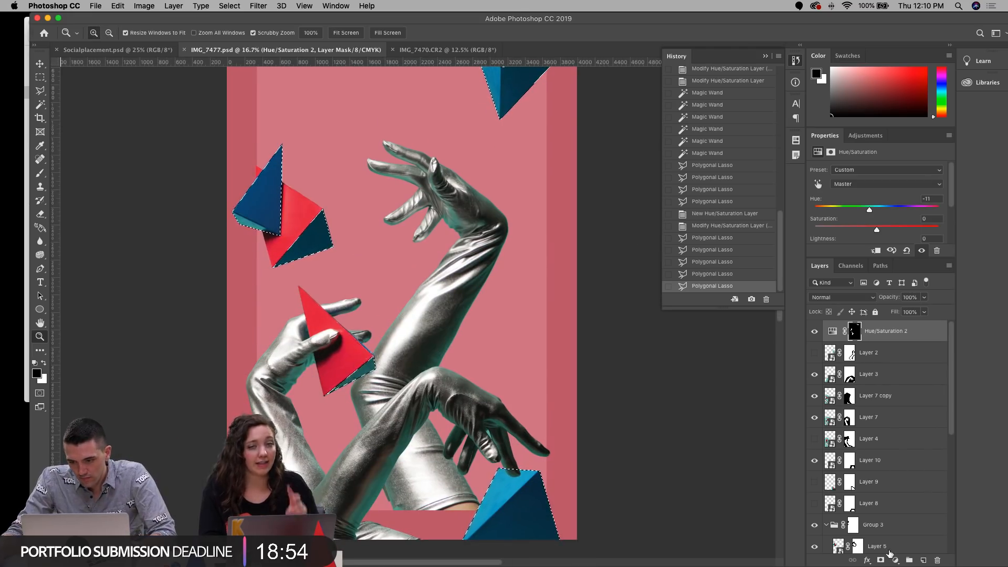
pyautogui.click(895, 560)
pyautogui.click(928, 444)
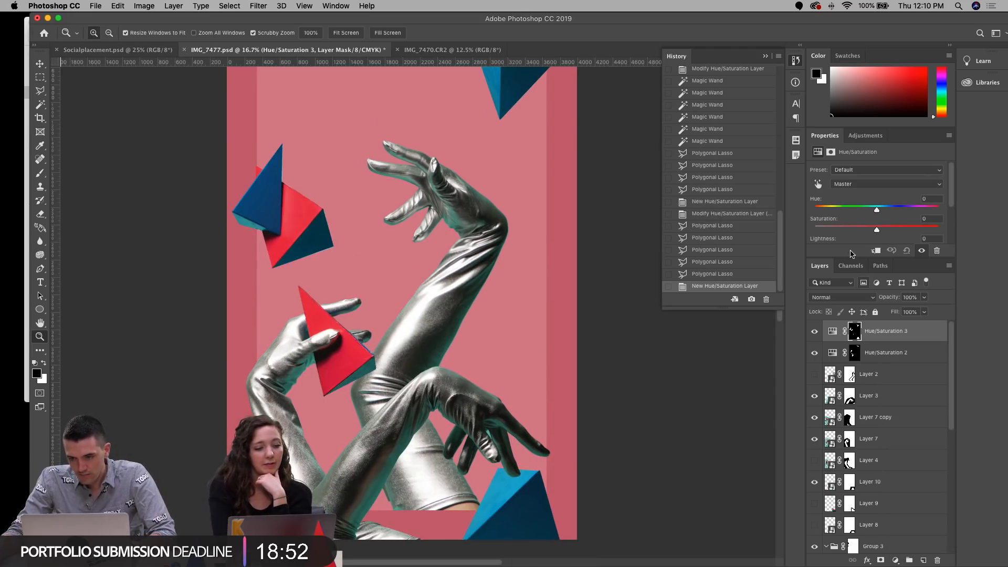
pyautogui.moveTo(877, 211); pyautogui.dragTo(886, 211)
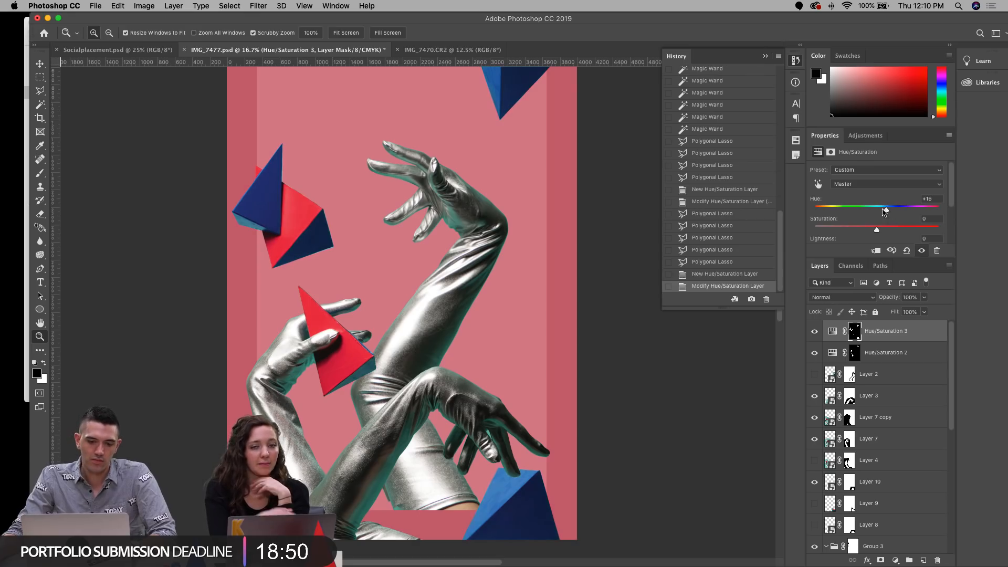
# Step: Refine the blue faces' Hue/Saturation adjustment to hue +21 and saturation -10
pyautogui.moveTo(525, 193); pyautogui.dragTo(520, 222)
pyautogui.press('super+r')
pyautogui.hscroll(1, 831, 290)
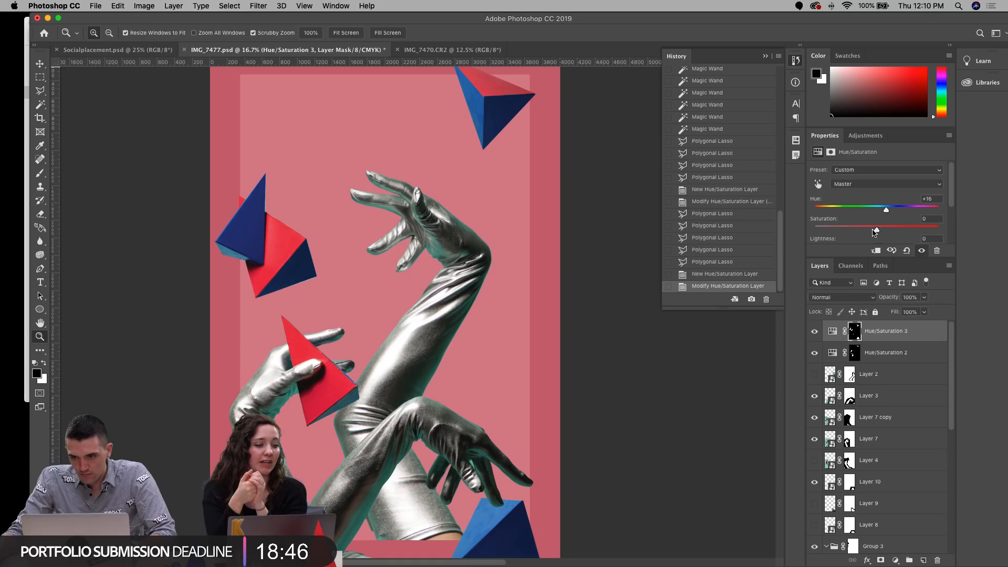
pyautogui.moveTo(881, 210)
pyautogui.mouseDown()
pyautogui.moveTo(851, 209)
pyautogui.moveTo(893, 211)
pyautogui.mouseUp()
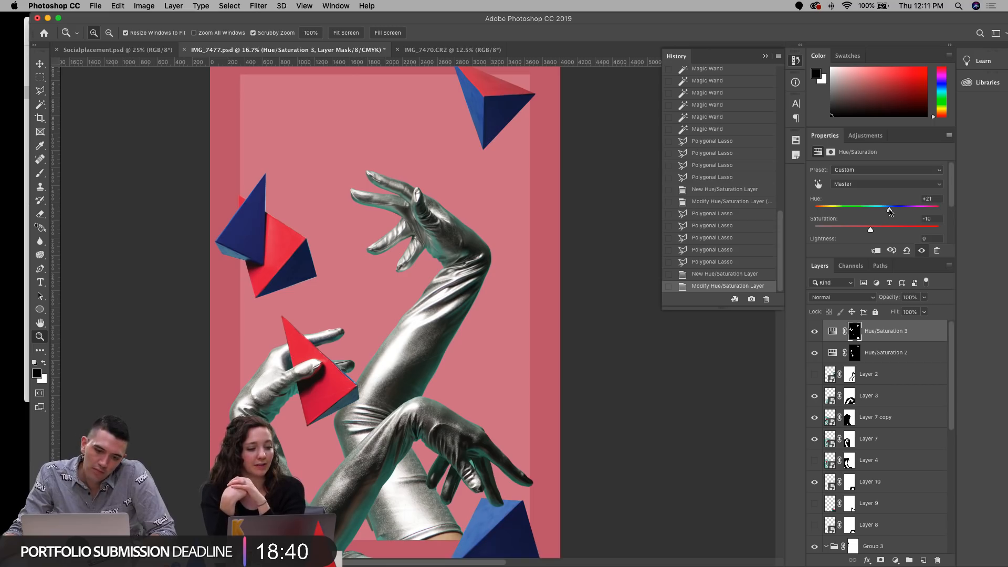
pyautogui.moveTo(137, 239); pyautogui.dragTo(139, 221)
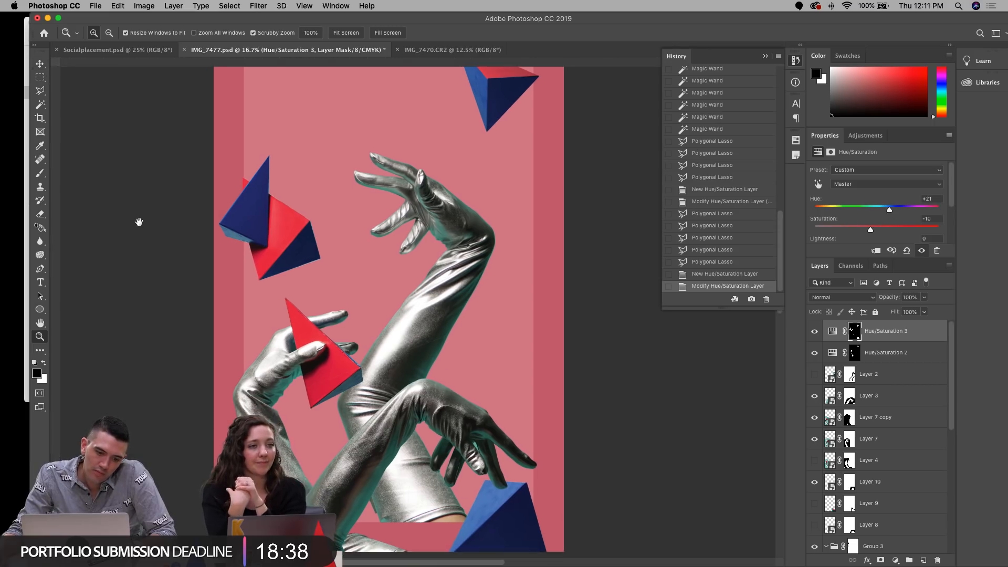
# Step: Try a strong hue shift on the red pyramid faces through the Hue/Saturation 2 layer, and undo it
pyautogui.click(926, 358)
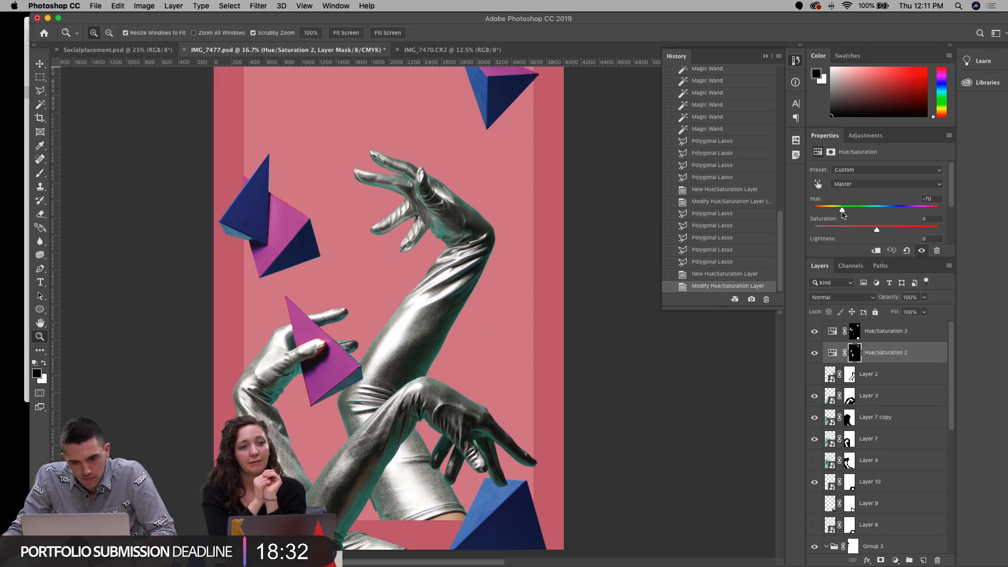
pyautogui.moveTo(846, 213); pyautogui.dragTo(857, 214)
pyautogui.press('super+z')
pyautogui.press('v')
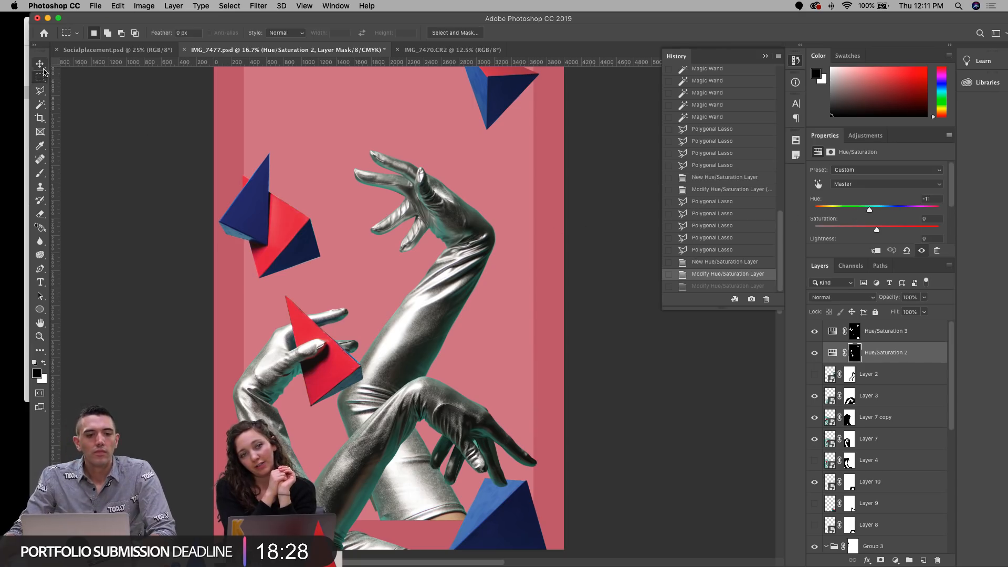
# Step: Bring the uppermost pyramid back into view and save IMG_7477.psd with its current pyramid colour adjustments
pyautogui.press('super+r')
pyautogui.moveTo(113, 129); pyautogui.dragTo(119, 168)
pyautogui.press('super+r')
pyautogui.press('super+s')
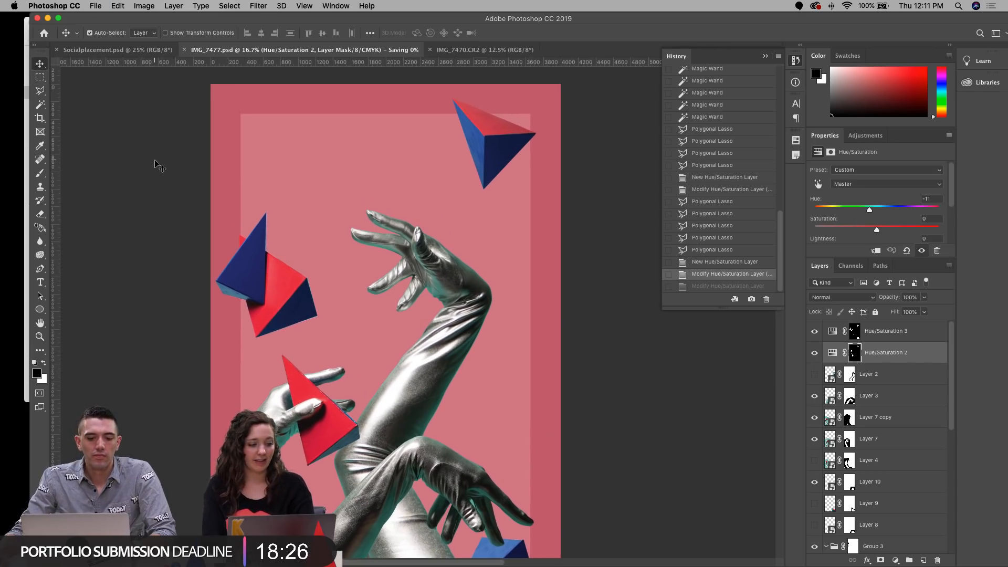
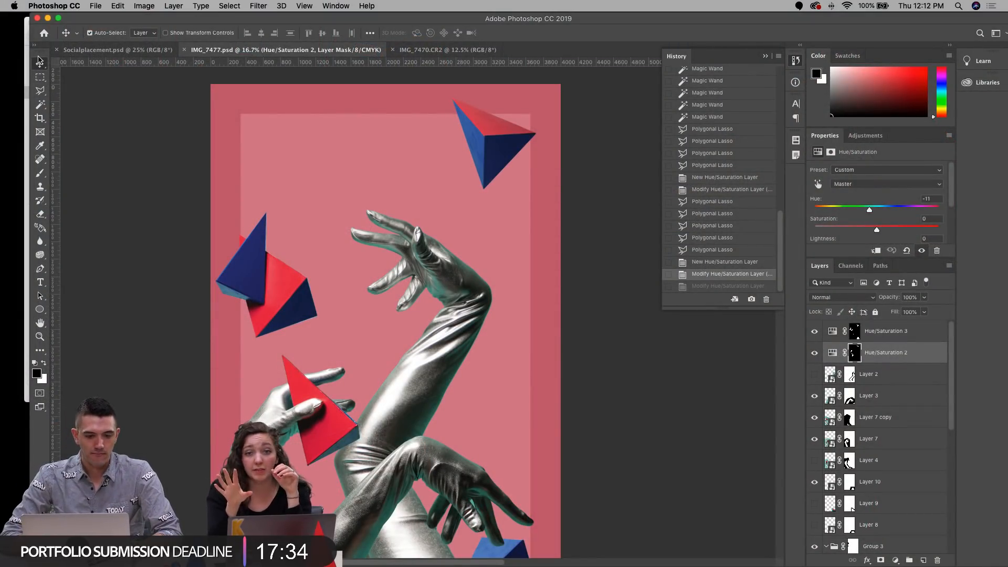
# Step: Try placing a Hue/Saturation adjustment layer for the raised arm between Layer 5 and Group 2, and save the document
pyautogui.scroll(-5, 153, 259)
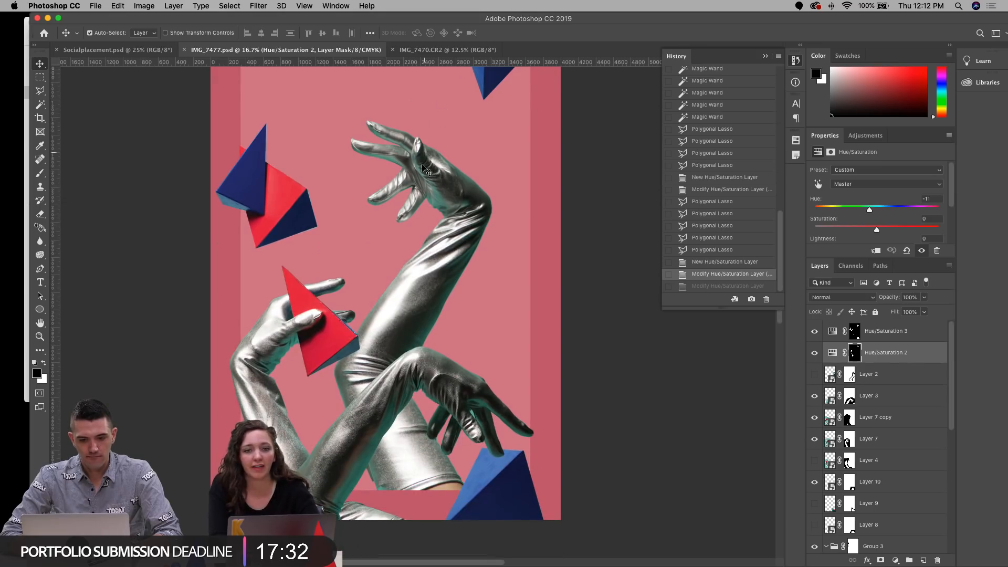
pyautogui.click(425, 168)
pyautogui.scroll(-2, 877, 420)
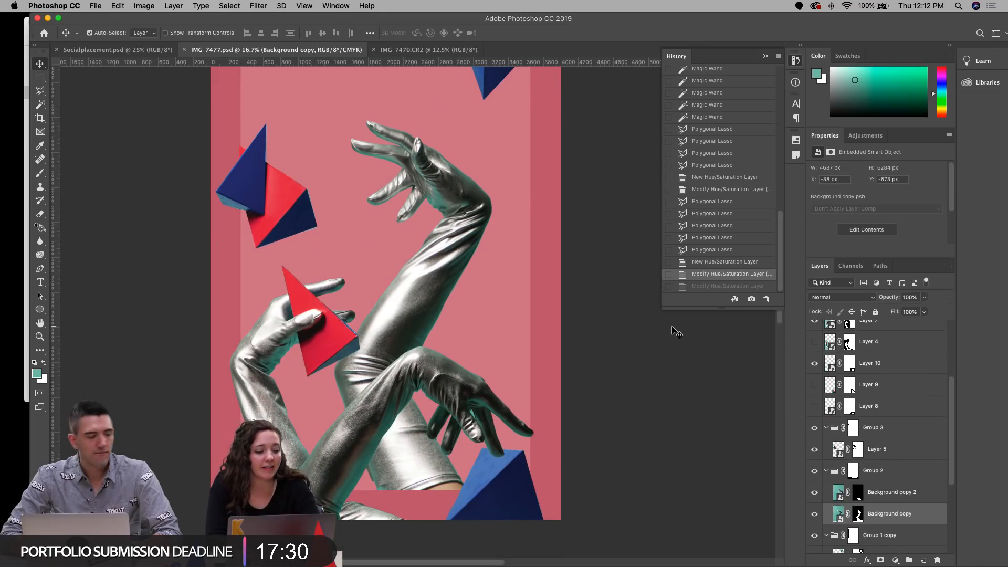
pyautogui.click(872, 471)
pyautogui.click(894, 561)
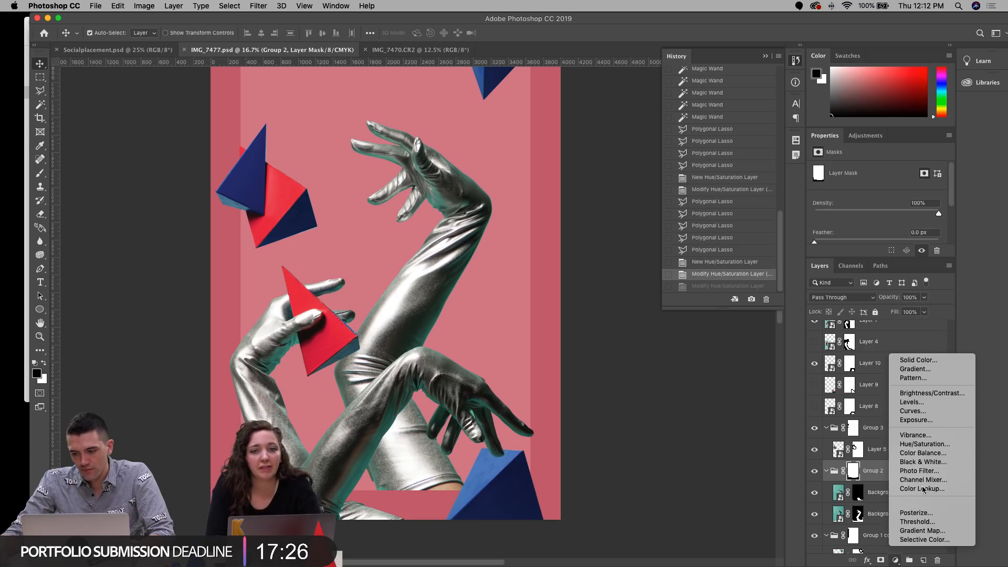
pyautogui.click(916, 445)
pyautogui.moveTo(886, 480); pyautogui.dragTo(884, 466)
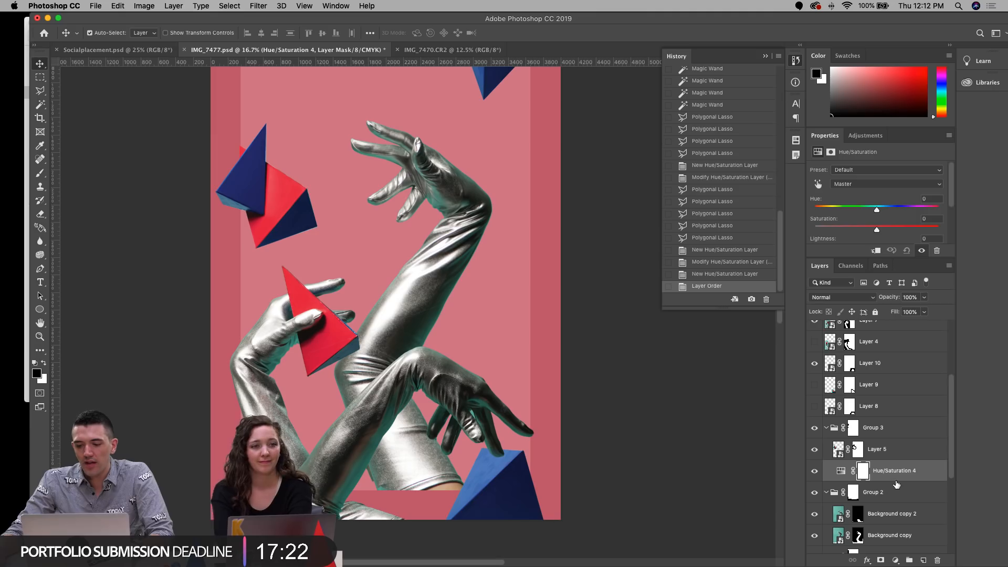
pyautogui.click(878, 493)
pyautogui.press('super+s')
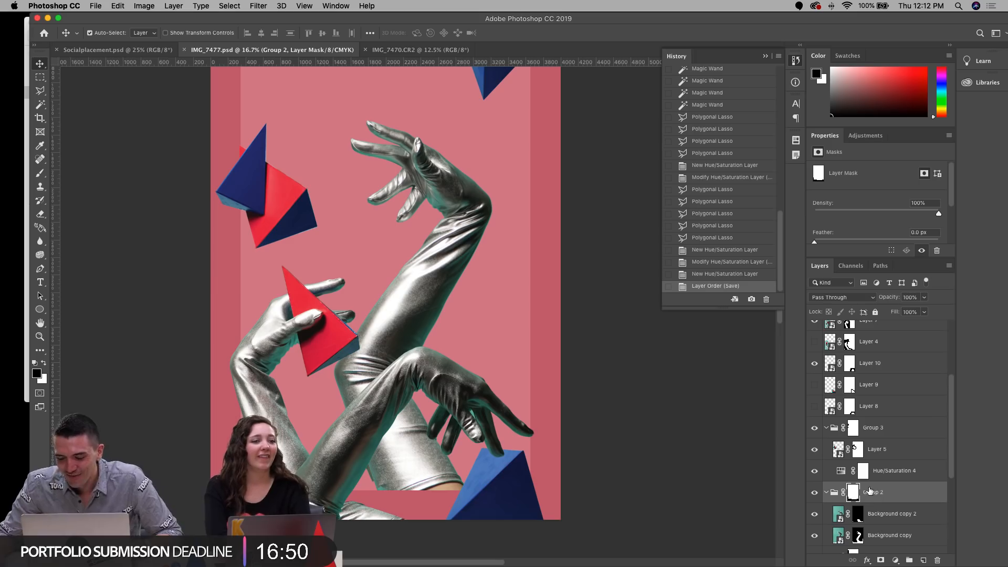
# Step: Delete the Hue/Saturation adjustment layer that sits between Layer 5 and Group 2
pyautogui.click(892, 473)
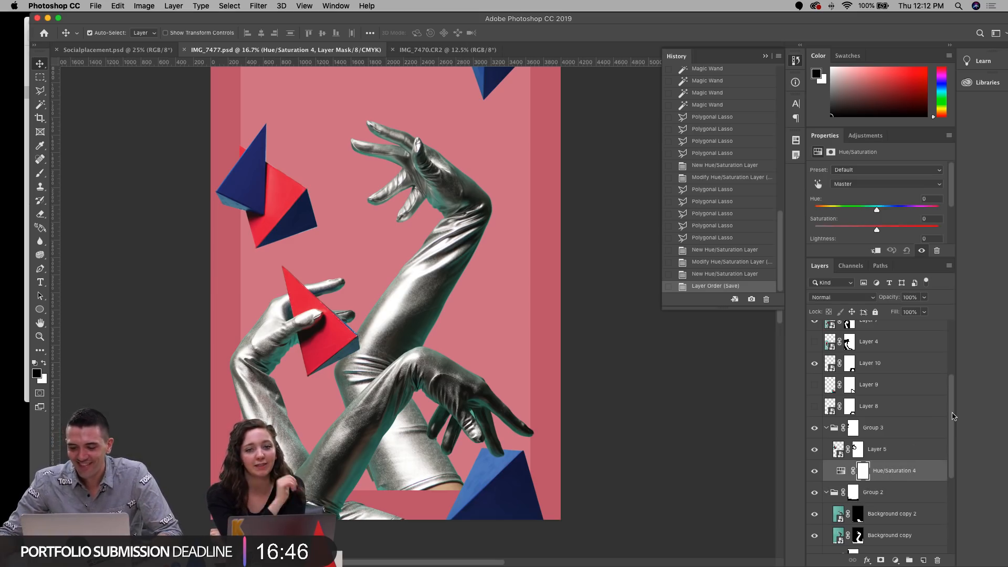
pyautogui.moveTo(954, 399); pyautogui.dragTo(947, 429)
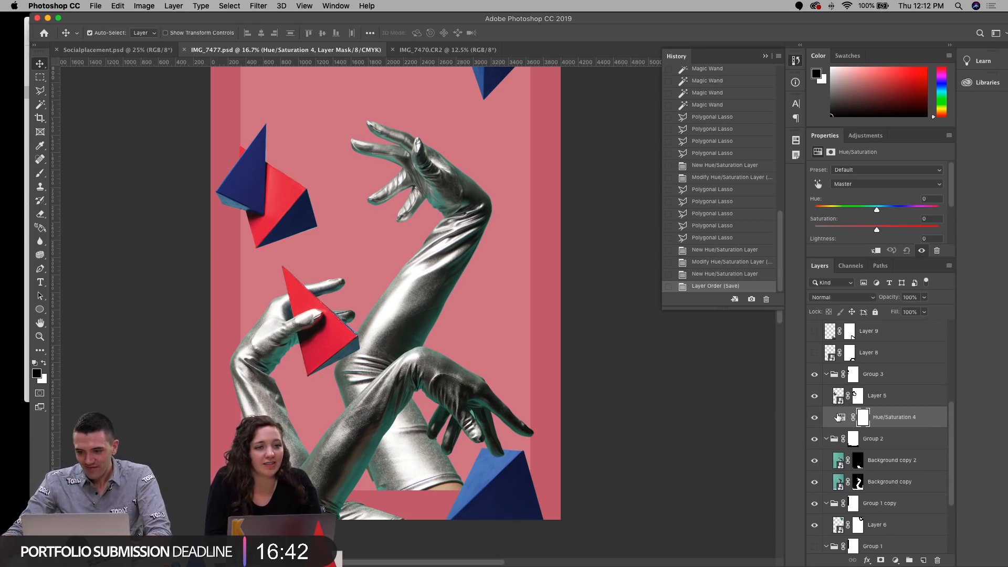
pyautogui.press('Delete')
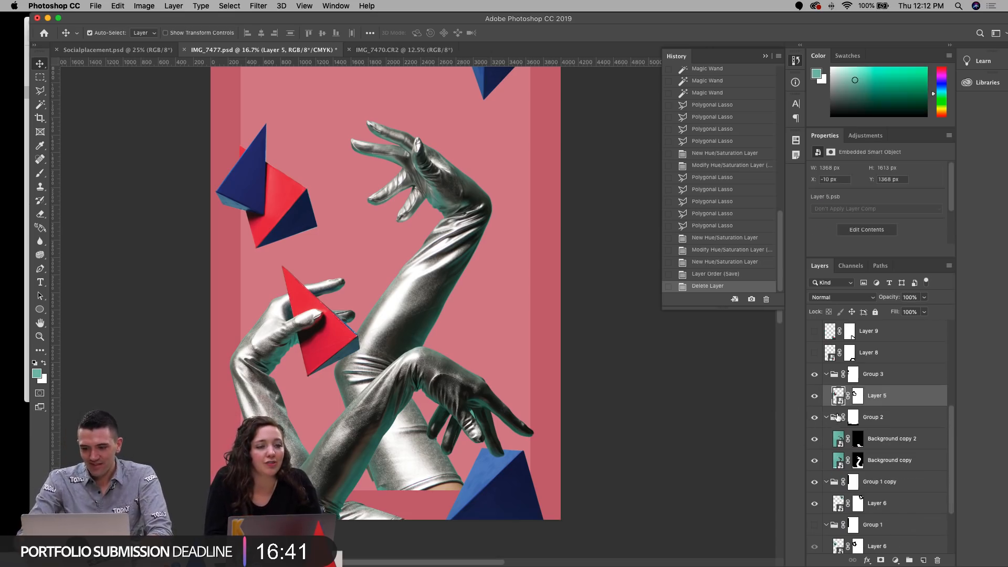
# Step: Collapse Group 3 and Group 2, and add a Hue/Saturation adjustment layer clipped to Group 2
pyautogui.click(827, 374)
pyautogui.click(826, 396)
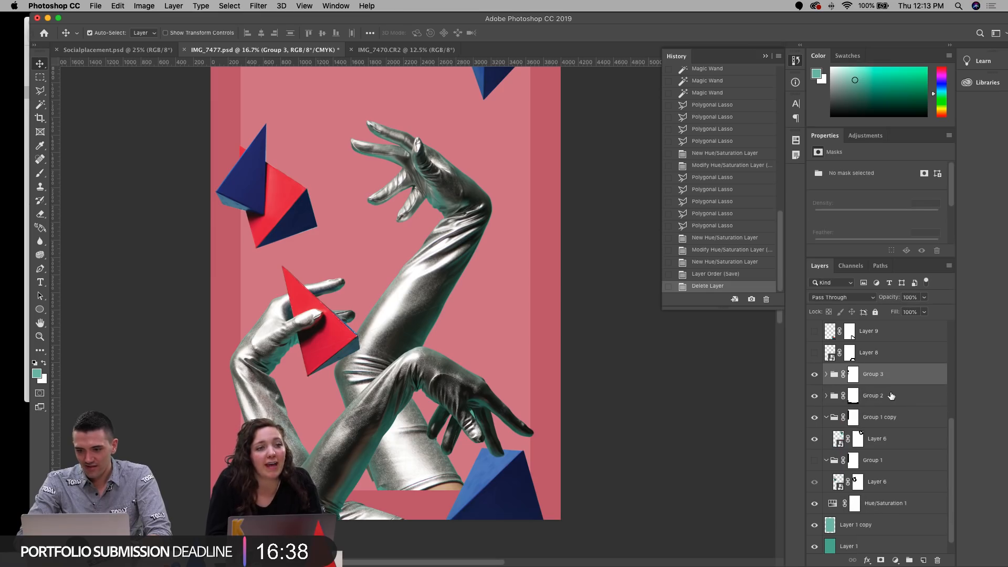
pyautogui.click(854, 395)
pyautogui.click(899, 561)
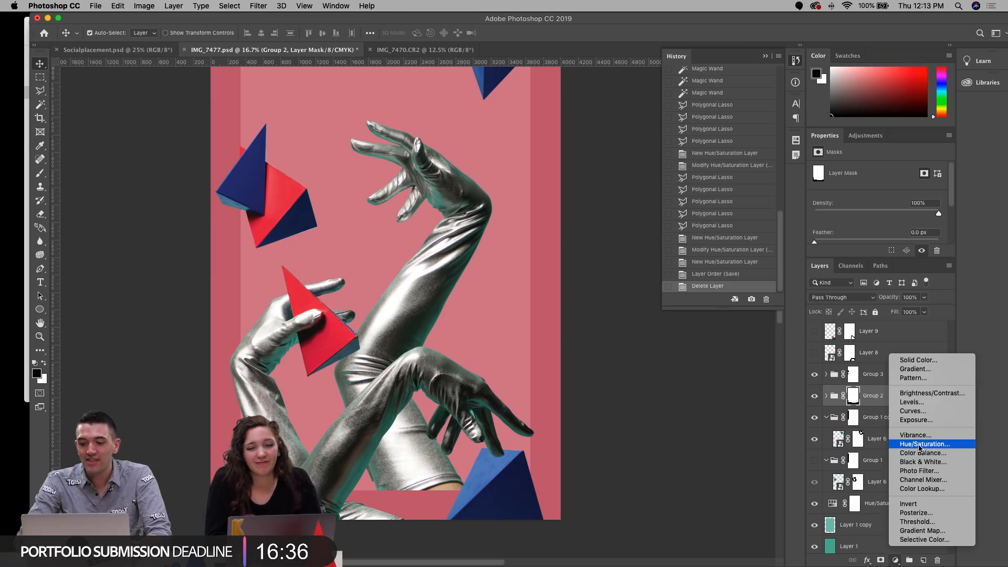
pyautogui.click(920, 447)
pyautogui.keyDown('alt'); pyautogui.click(869, 404); pyautogui.keyUp('alt')
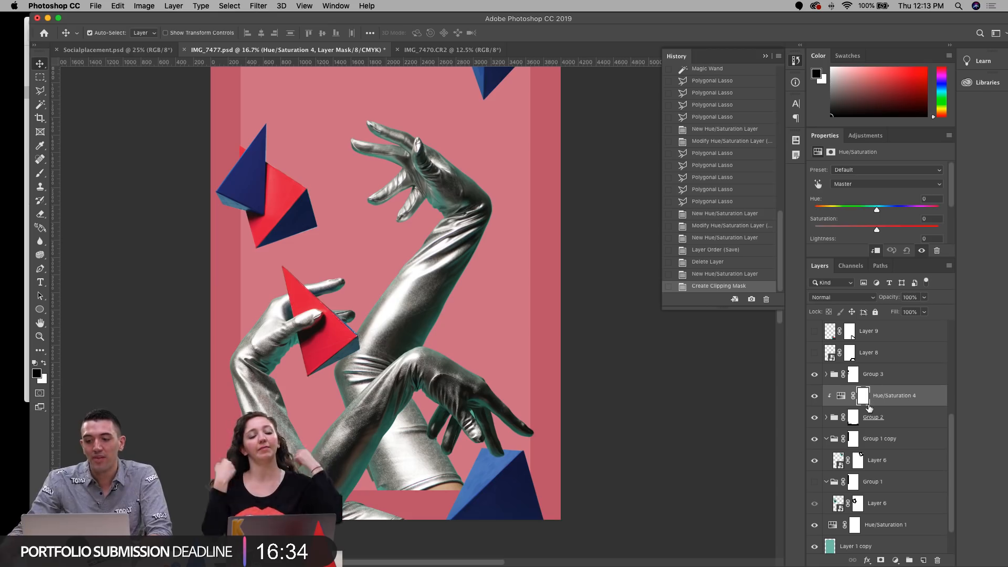
# Step: Set the saturation of Group 2's clipped Hue/Saturation layer to -100 and save the document
pyautogui.moveTo(853, 232); pyautogui.dragTo(781, 229)
pyautogui.moveTo(576, 151); pyautogui.dragTo(578, 184)
pyautogui.moveTo(581, 243); pyautogui.dragTo(586, 238)
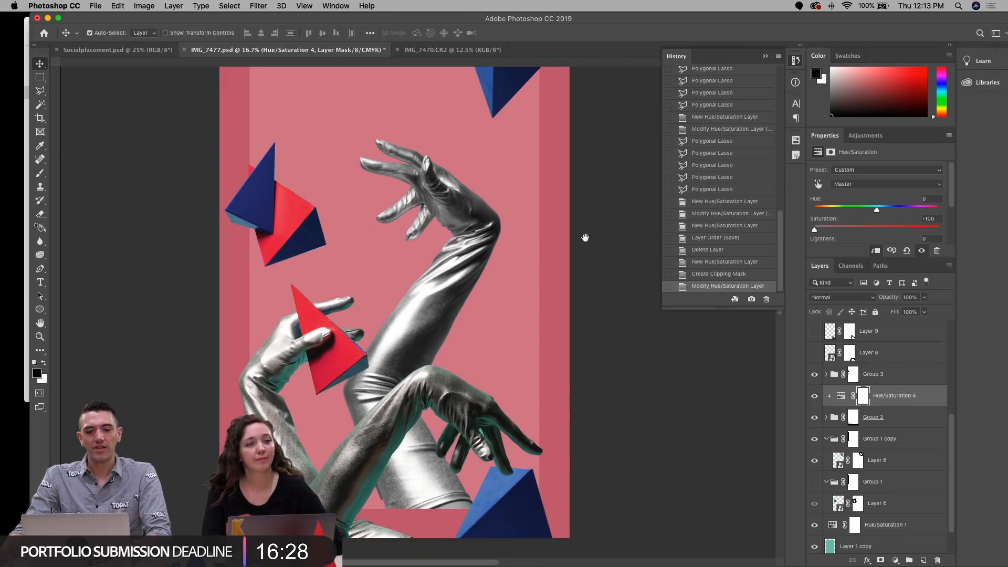
pyautogui.hotkey('ctrl', 'r')
pyautogui.hotkey('ctrl', 's')
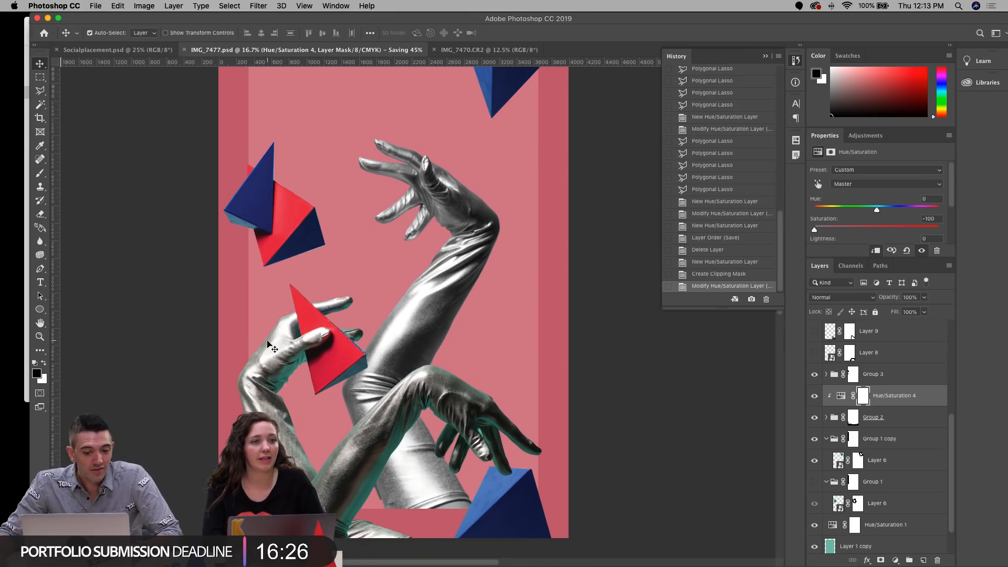
# Step: Create a layer group named "Foreground Hand" and move the foreground arm's Layer 3 into it
pyautogui.click(428, 397)
pyautogui.moveTo(604, 361); pyautogui.dragTo(617, 289)
pyautogui.scroll(3, 904, 362)
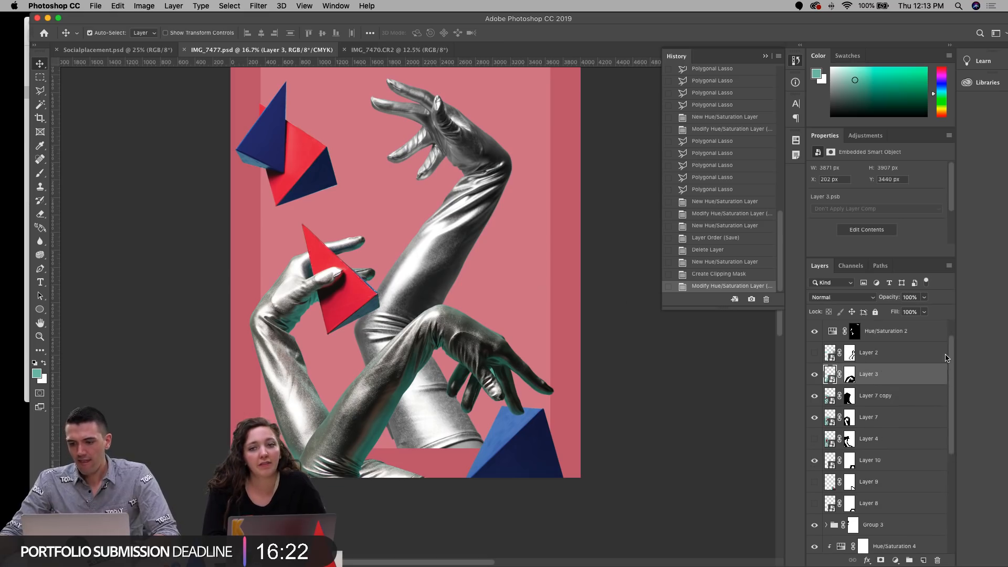
pyautogui.click(814, 396)
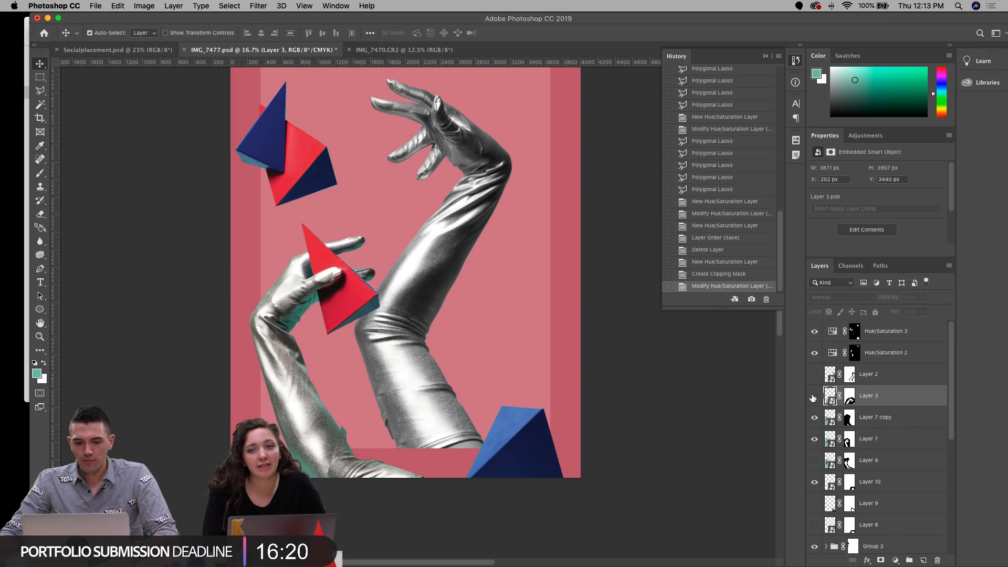
pyautogui.click(814, 396)
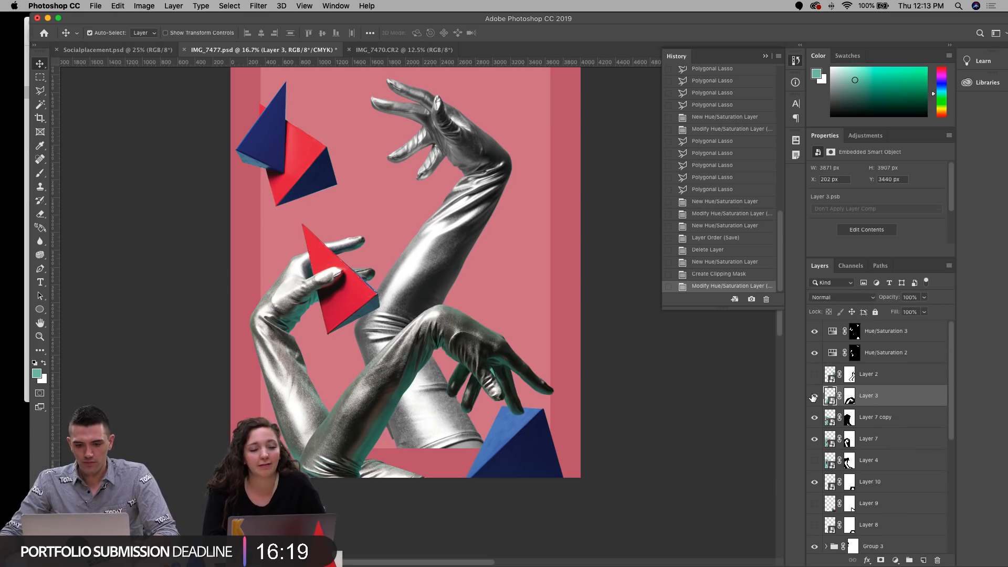
pyautogui.click(909, 560)
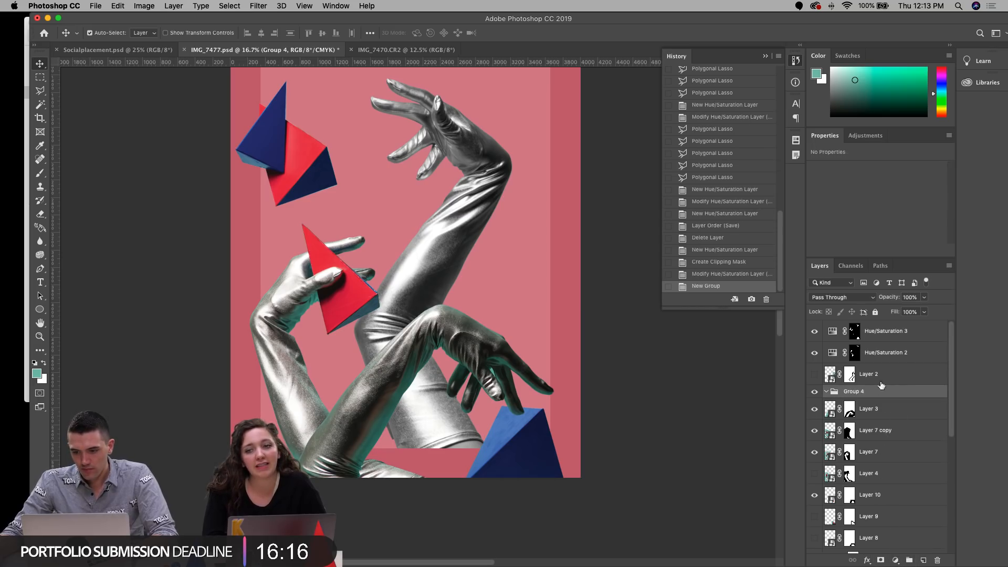
pyautogui.doubleClick(854, 392)
pyautogui.write('Foregroun')
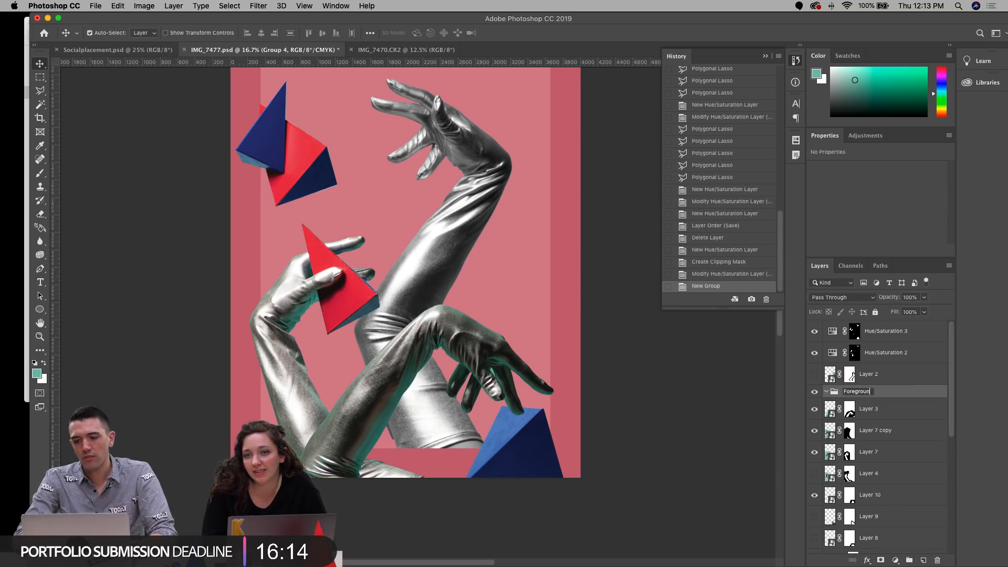
pyautogui.write('d Hand')
pyautogui.press('Return')
pyautogui.moveTo(884, 409); pyautogui.dragTo(863, 391)
pyautogui.click(863, 392)
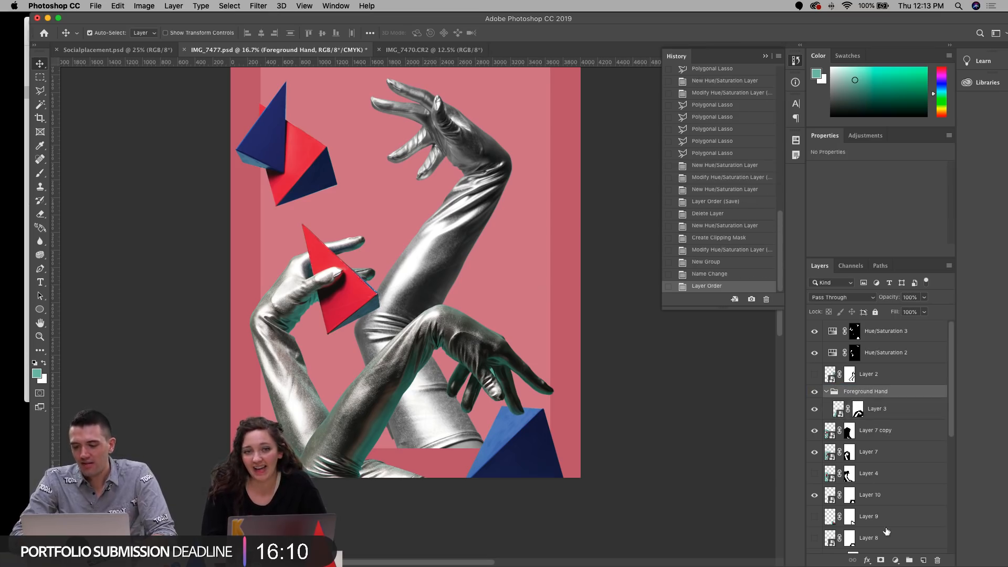
# Step: Add a Hue/Saturation adjustment layer clipped to the Foreground Hand group and set its saturation to -100
pyautogui.click(896, 561)
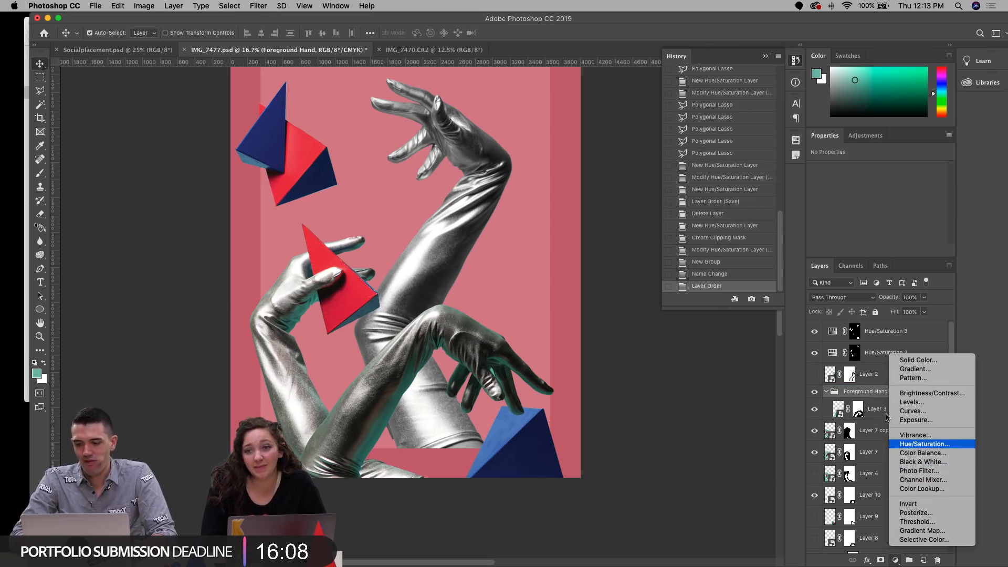
pyautogui.click(925, 443)
pyautogui.moveTo(886, 405); pyautogui.dragTo(882, 397)
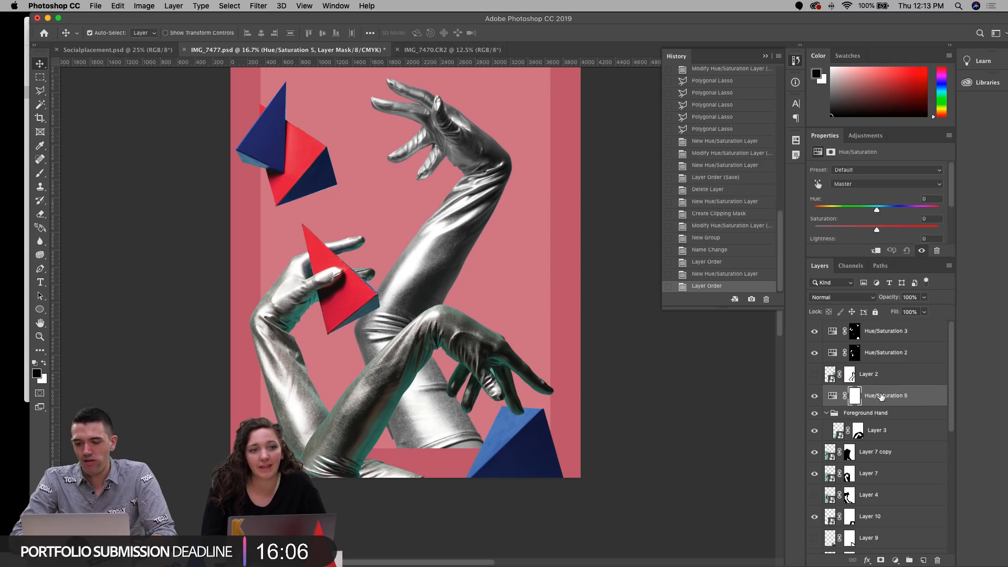
pyautogui.keyDown('alt'); pyautogui.click(877, 404); pyautogui.keyUp('alt')
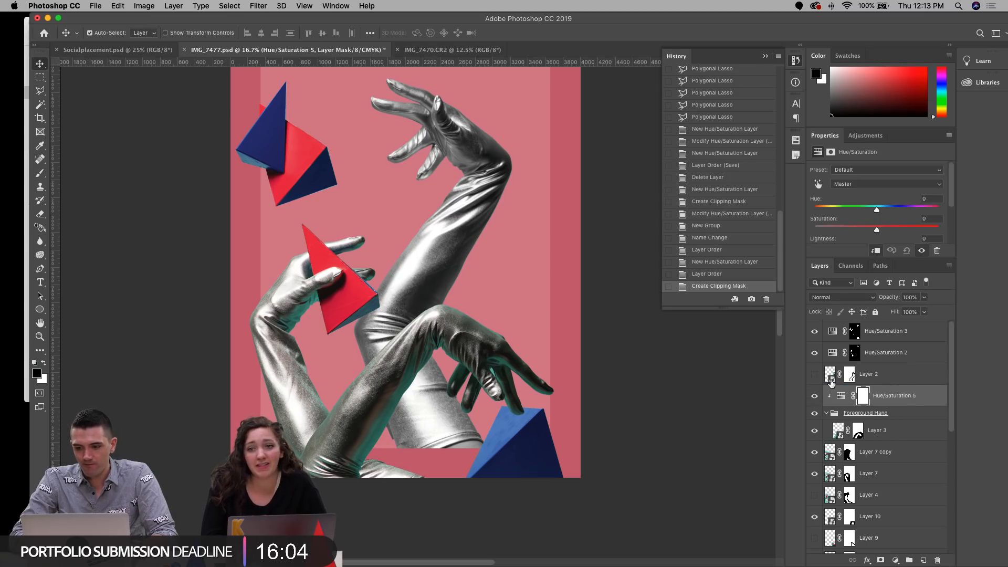
pyautogui.moveTo(847, 229); pyautogui.dragTo(814, 230)
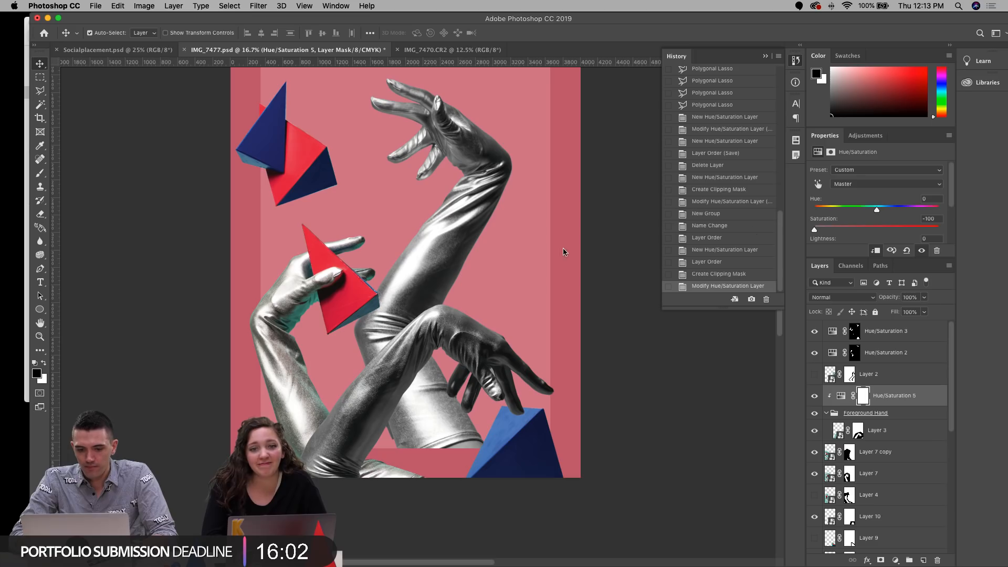
pyautogui.scroll(5, 566, 256)
pyautogui.scroll(-4, 566, 256)
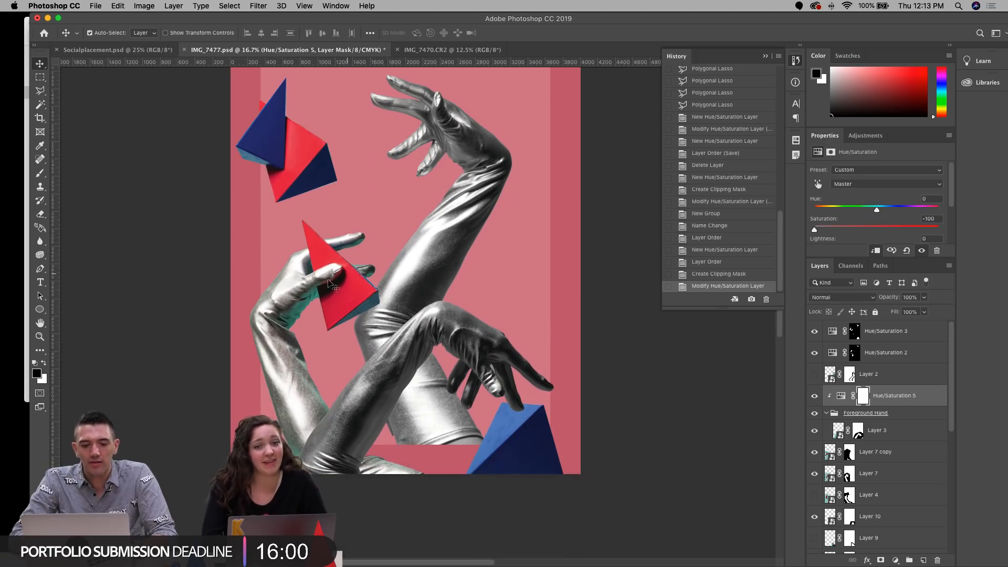
# Step: Group Layer 7 copy and Layer 7, which form the arm holding the red pyramid, and check the group's visibility
pyautogui.click(300, 290)
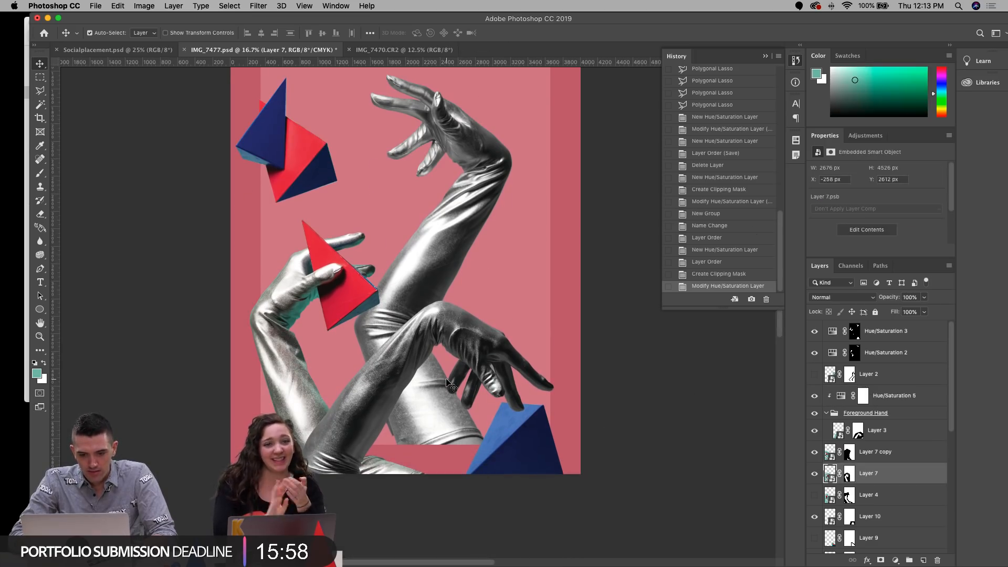
pyautogui.click(814, 414)
pyautogui.click(814, 414)
pyautogui.click(391, 469)
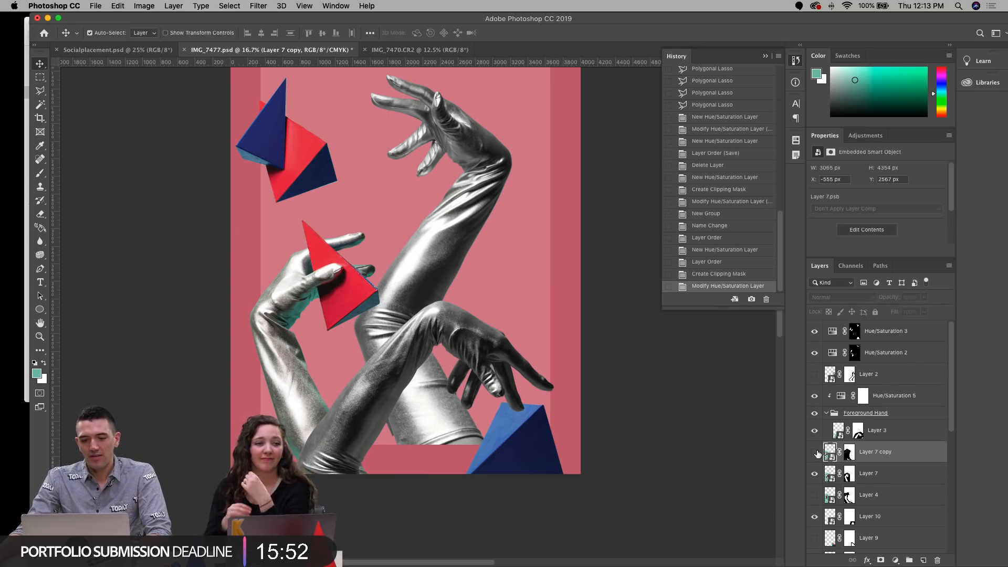
pyautogui.click(817, 453)
pyautogui.click(814, 477)
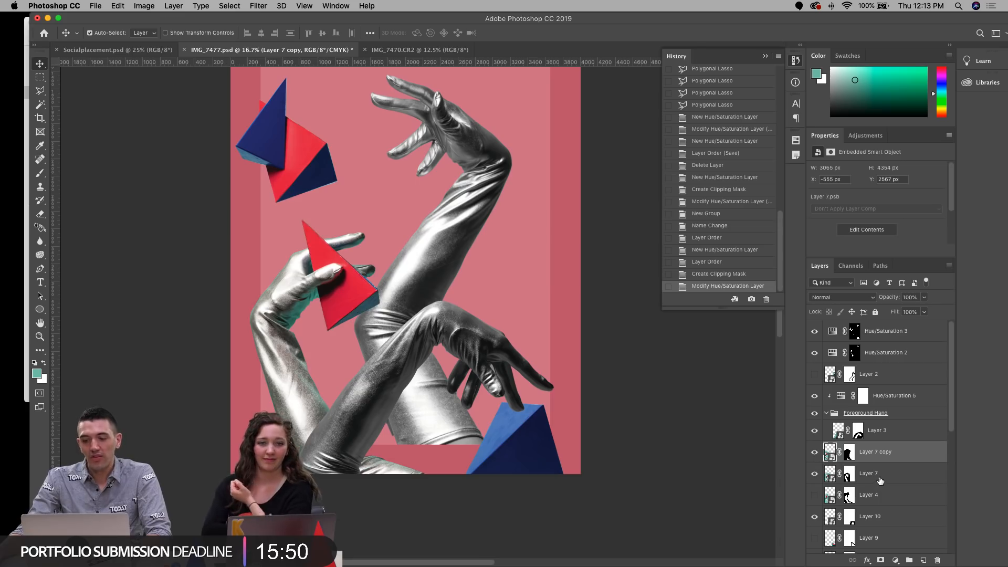
pyautogui.keyDown('shift'); pyautogui.click(882, 475); pyautogui.keyUp('shift')
pyautogui.click(908, 559)
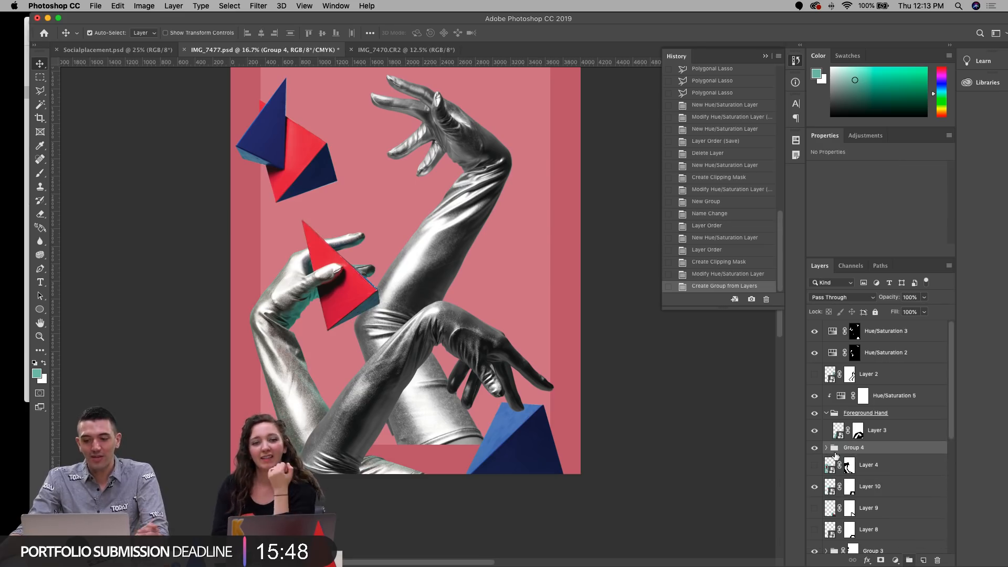
pyautogui.click(815, 448)
pyautogui.click(815, 448)
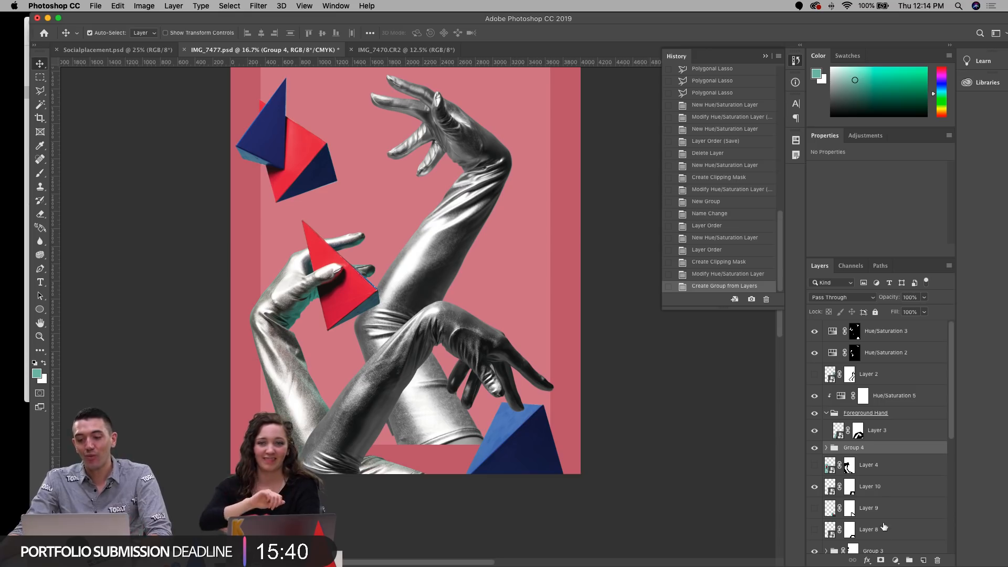
# Step: Add a Hue/Saturation adjustment layer clipped to the new group holding Layer 7 and Layer 7 copy
pyautogui.click(895, 561)
pyautogui.click(927, 445)
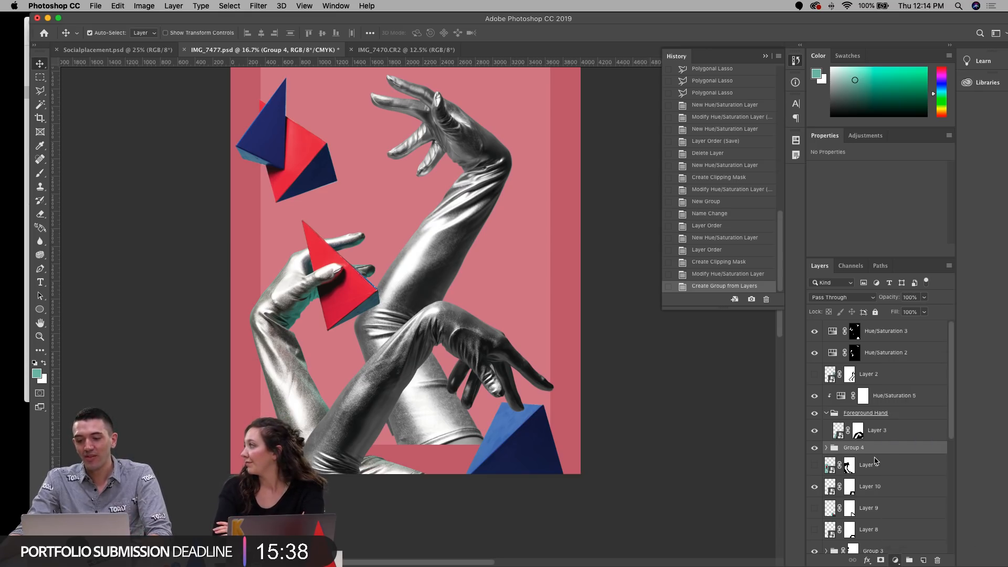
pyautogui.keyDown('alt'); pyautogui.click(873, 459); pyautogui.keyUp('alt')
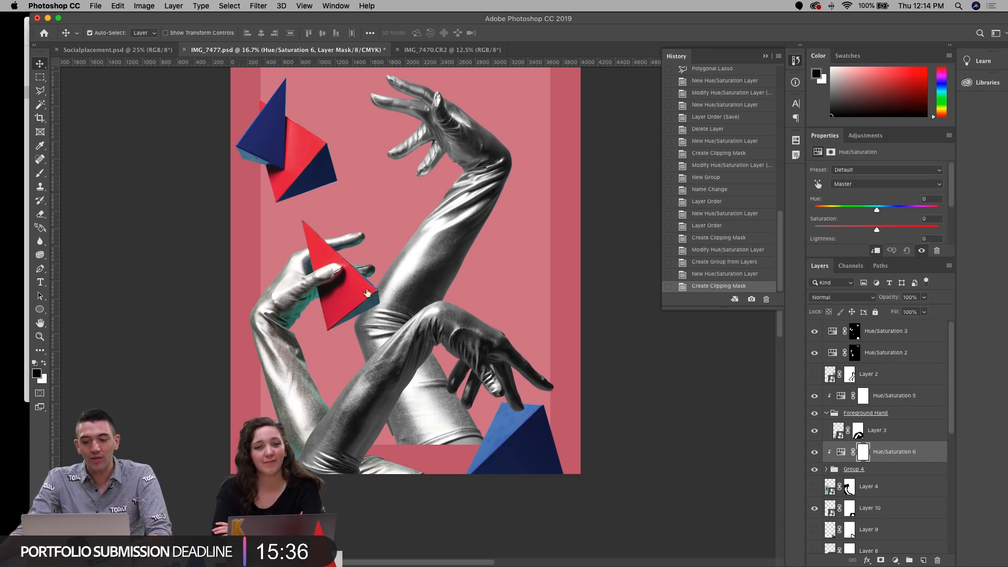
# Step: Draw a Polygonal Lasso selection around the arm and palm beside the red pyramid, down past the canvas's lower edge
pyautogui.click(40, 90)
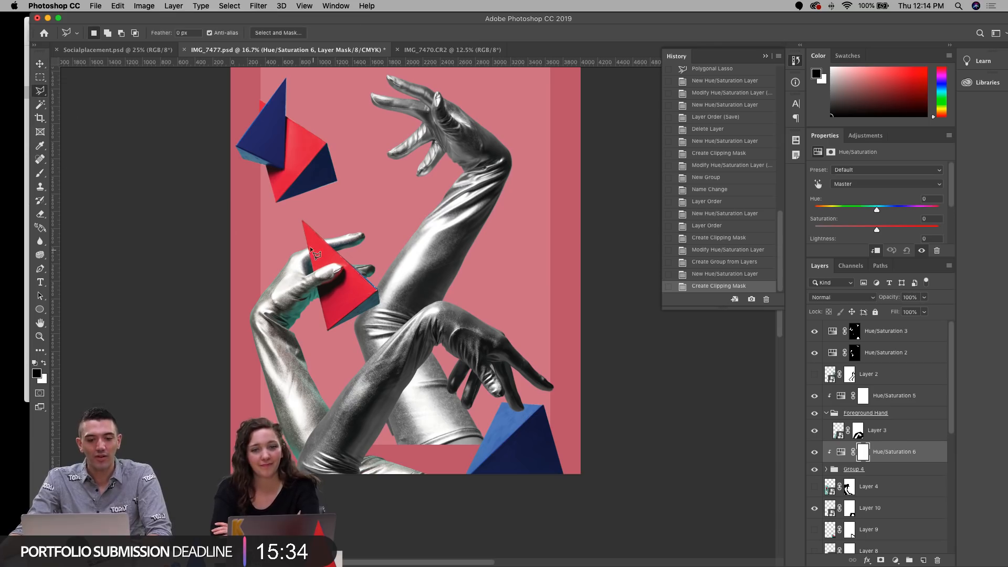
pyautogui.click(314, 336)
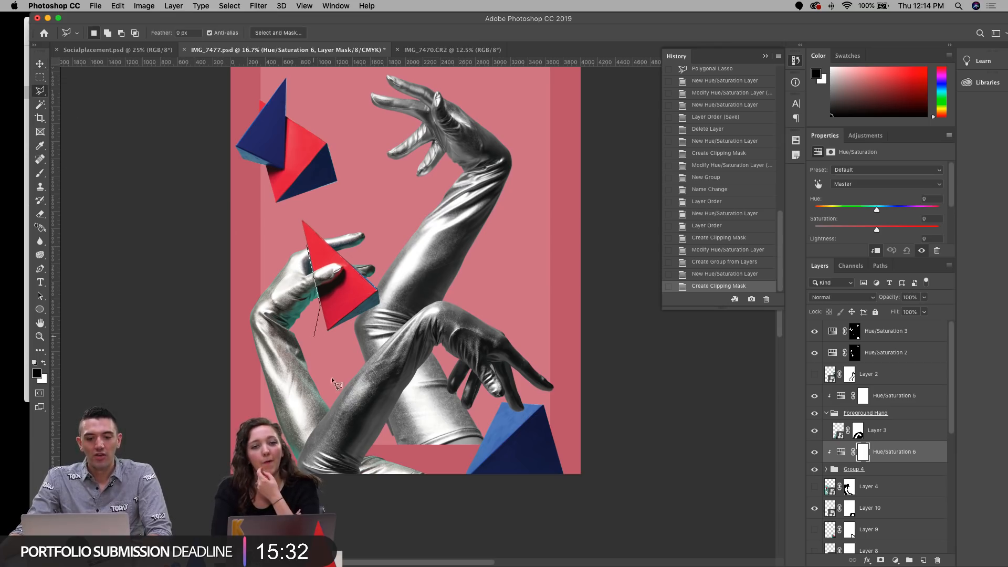
pyautogui.click(437, 462)
pyautogui.click(437, 511)
pyautogui.click(239, 492)
pyautogui.click(216, 319)
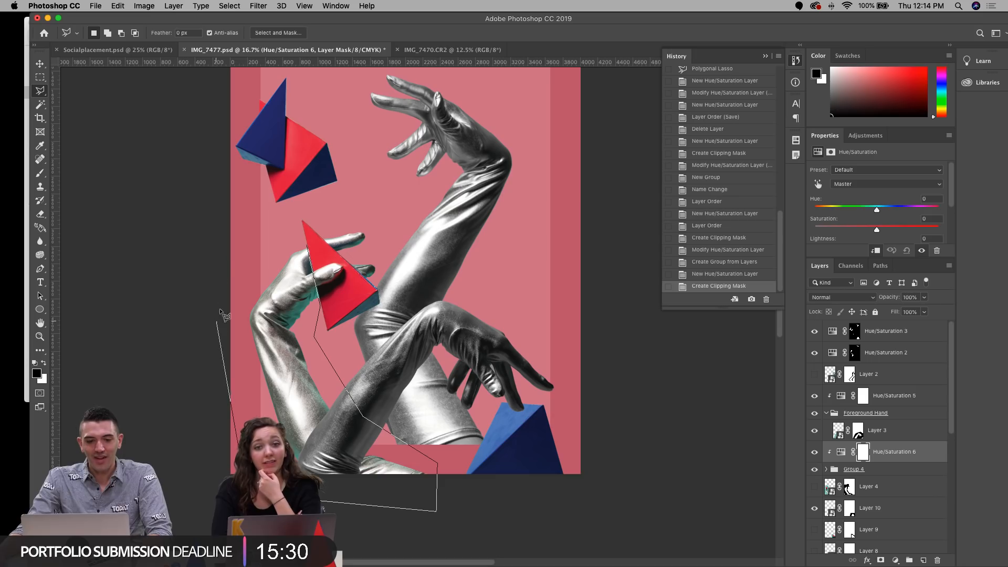
pyautogui.click(232, 248)
pyautogui.doubleClick(262, 229)
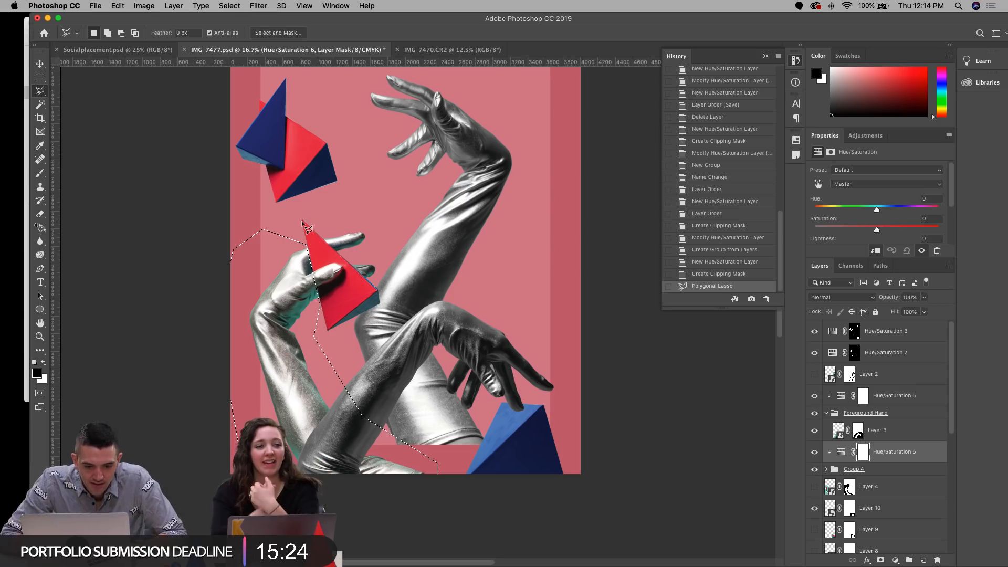
# Step: Add the two fingers that show behind the red pyramid's far edge to the Polygonal Lasso selection
pyautogui.press('shift')
pyautogui.keyDown('shift'); pyautogui.click(323, 240); pyautogui.keyUp('shift')
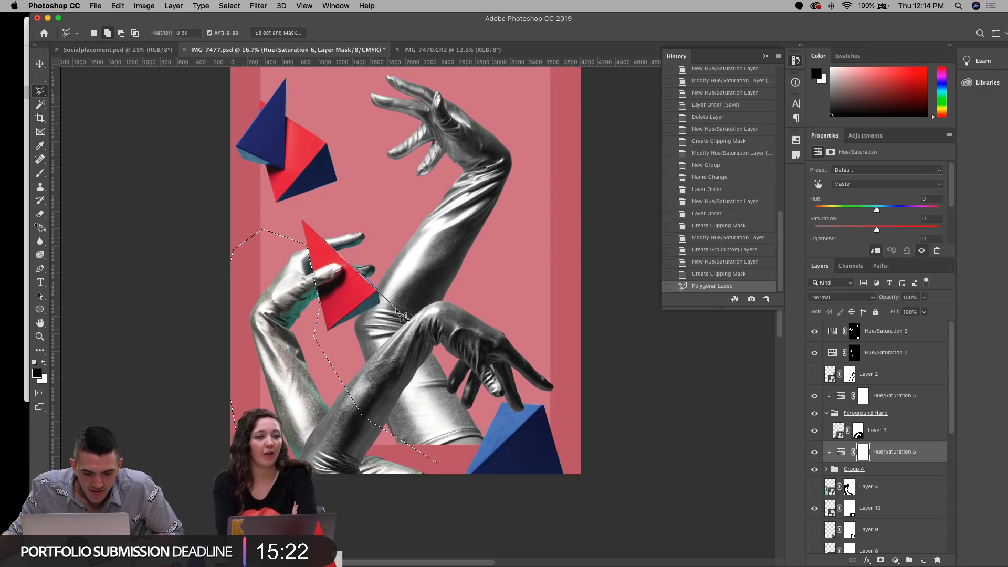
pyautogui.click(395, 305)
pyautogui.click(416, 256)
pyautogui.click(373, 232)
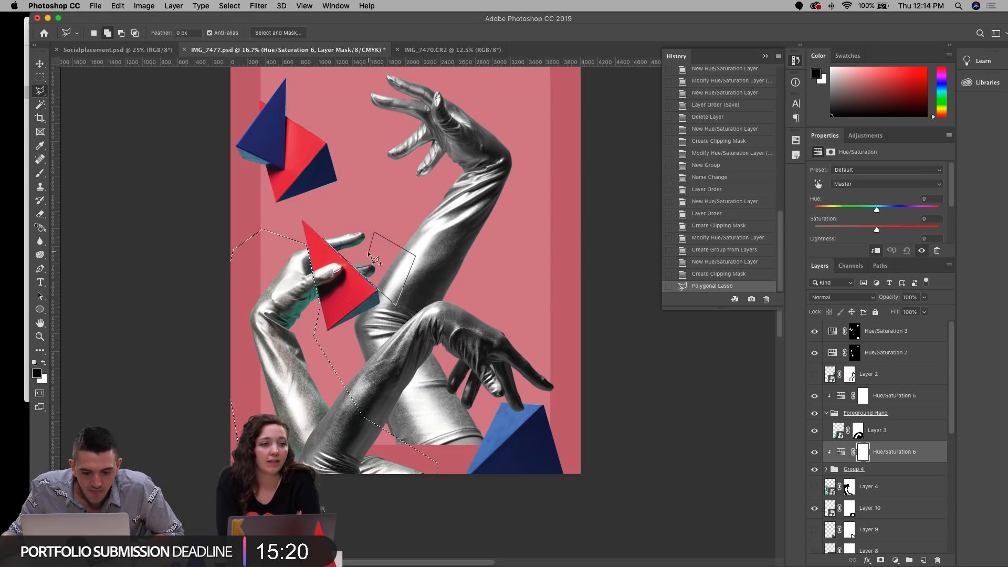
pyautogui.doubleClick(351, 214)
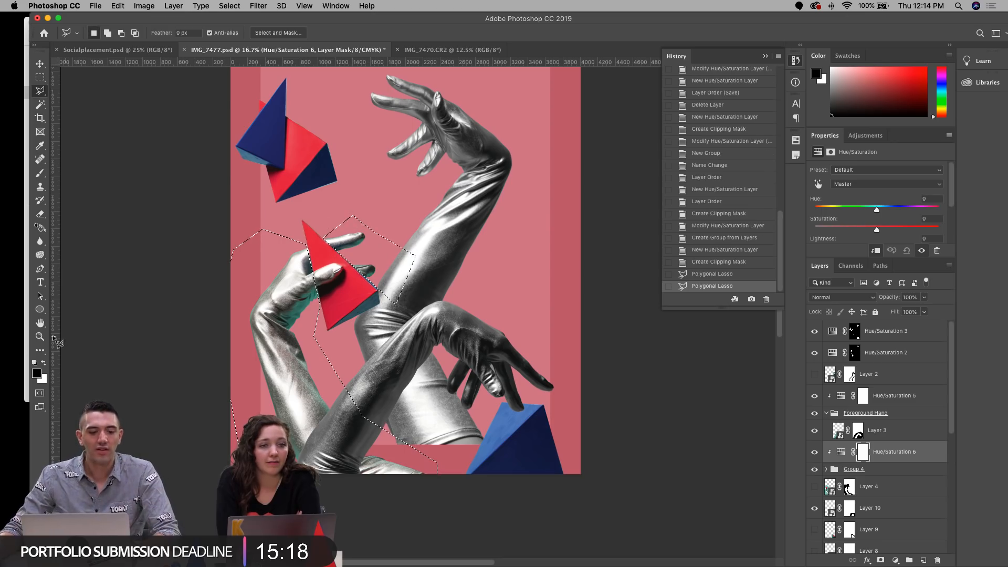
# Step: Add the thumb overlapping the red pyramid to the selection, tracing its outline closely with the Polygonal Lasso
pyautogui.press('z')
pyautogui.click(335, 260)
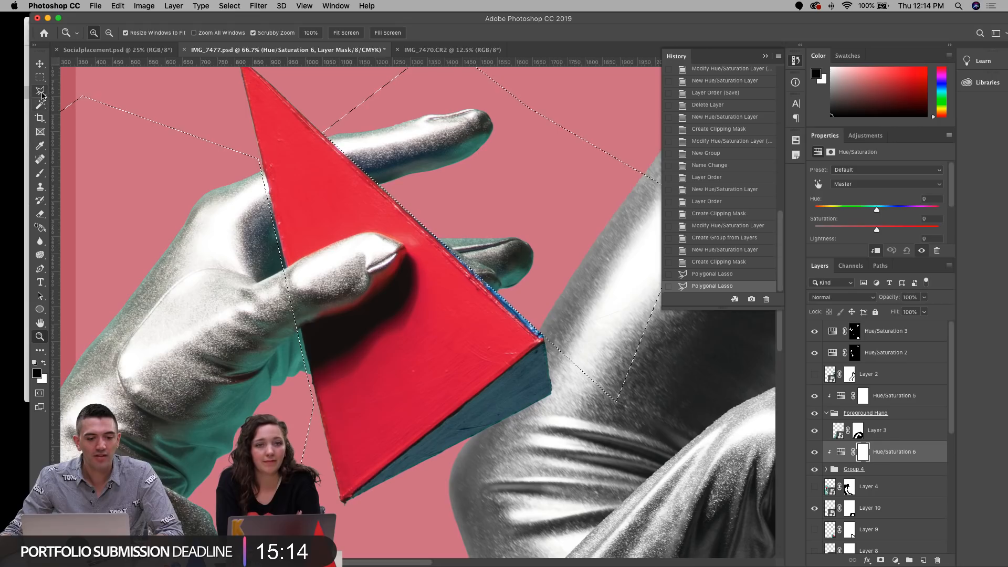
pyautogui.press('l')
pyautogui.keyDown('shift'); pyautogui.click(288, 266); pyautogui.keyUp('shift')
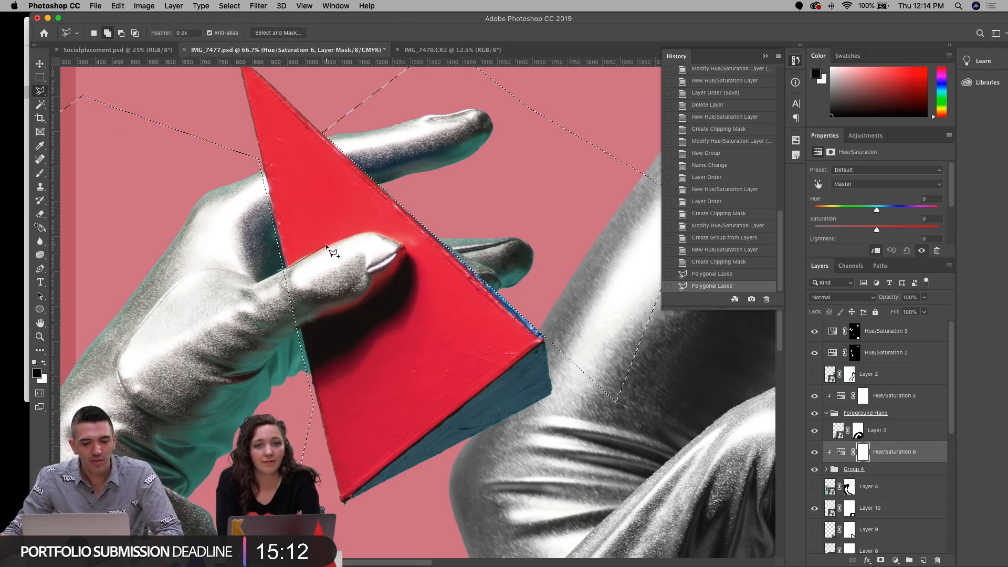
pyautogui.click(358, 235)
pyautogui.click(373, 233)
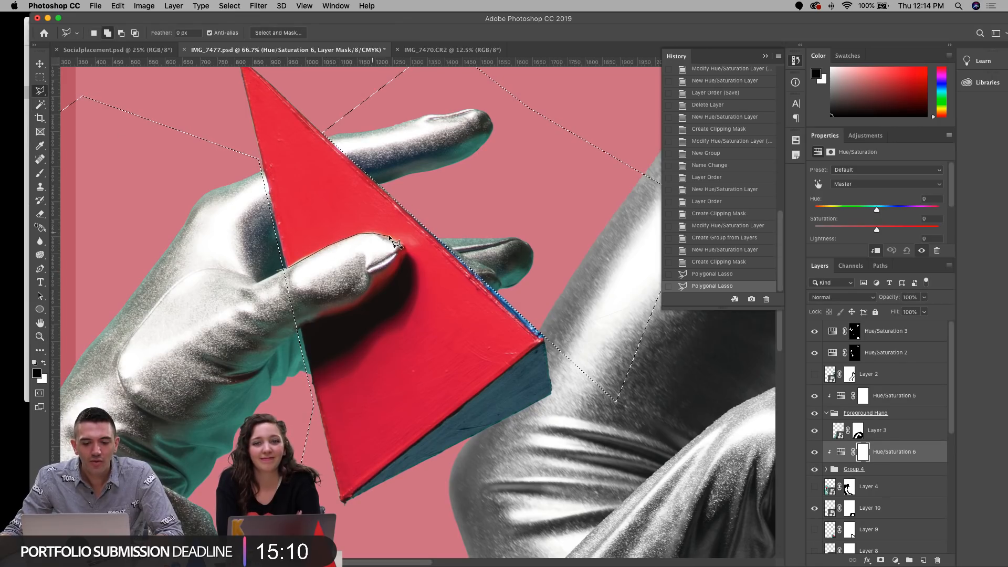
pyautogui.click(403, 245)
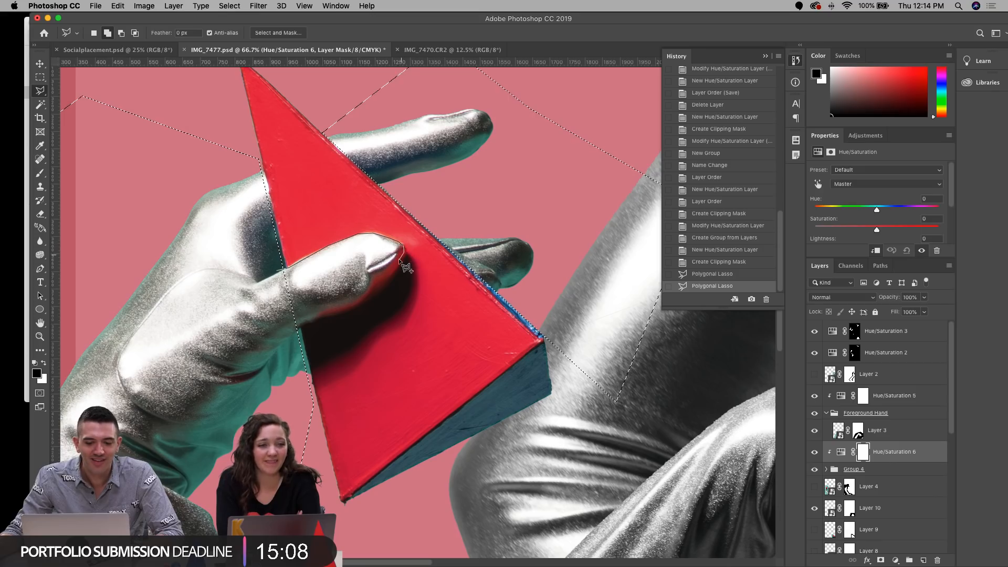
pyautogui.click(387, 281)
pyautogui.click(367, 297)
pyautogui.click(347, 307)
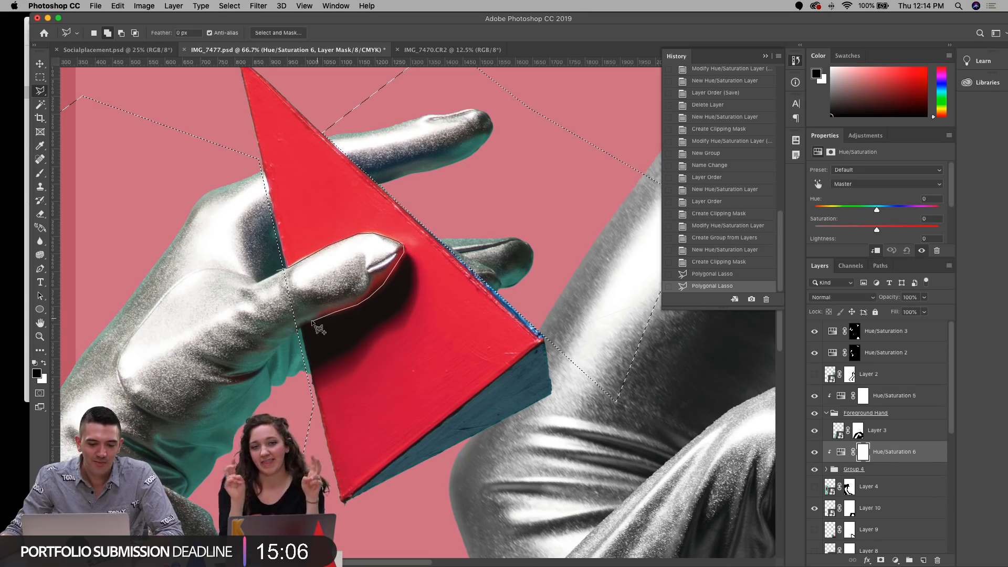
pyautogui.doubleClick(300, 330)
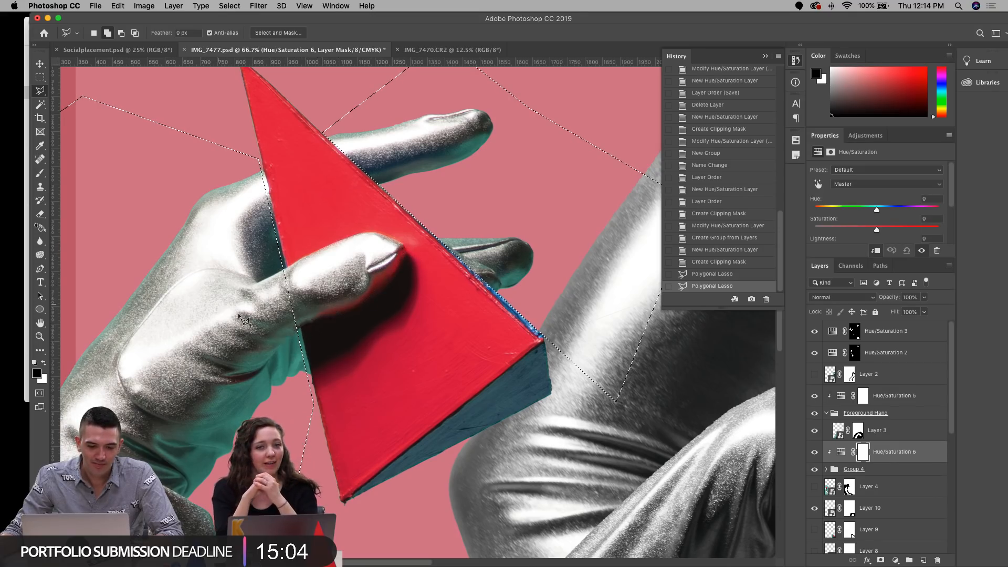
# Step: Add the slivers of glove along the pyramid's edge, below and above the thumb, to the selection
pyautogui.keyDown('shift'); pyautogui.click(300, 329); pyautogui.keyUp('shift')
pyautogui.click(314, 392)
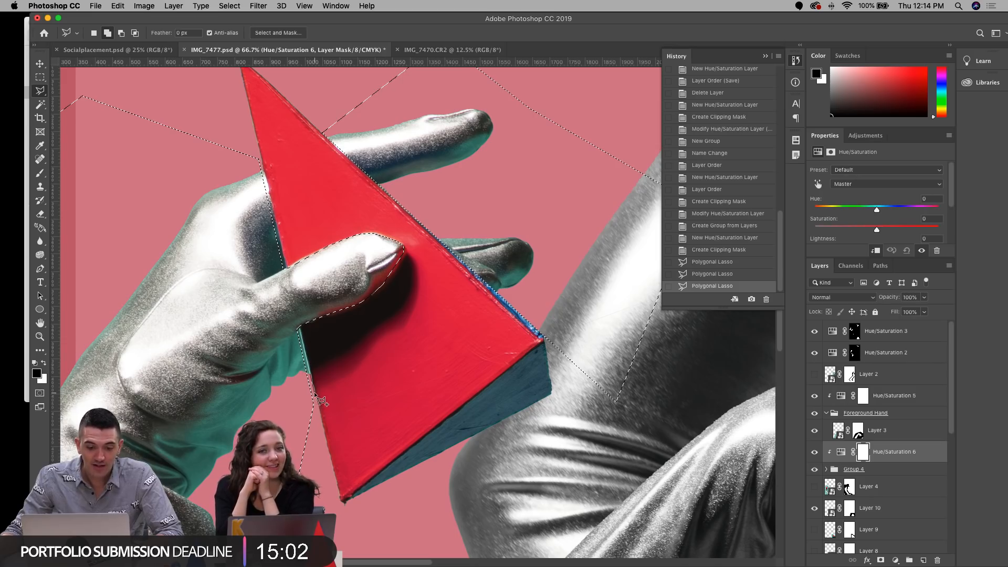
pyautogui.doubleClick(273, 313)
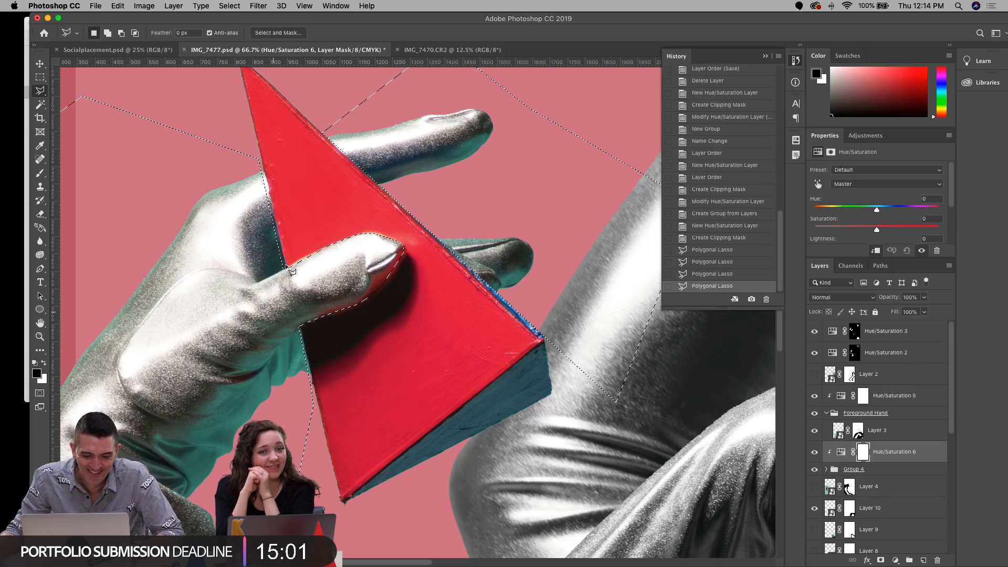
pyautogui.keyDown('shift'); pyautogui.click(262, 164); pyautogui.keyUp('shift')
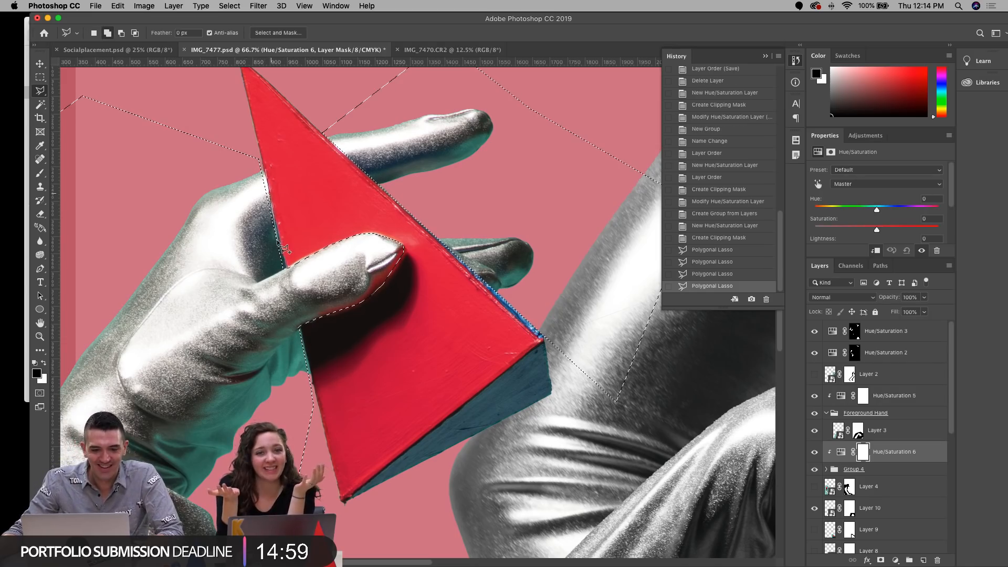
pyautogui.click(288, 284)
pyautogui.click(212, 271)
pyautogui.doubleClick(208, 190)
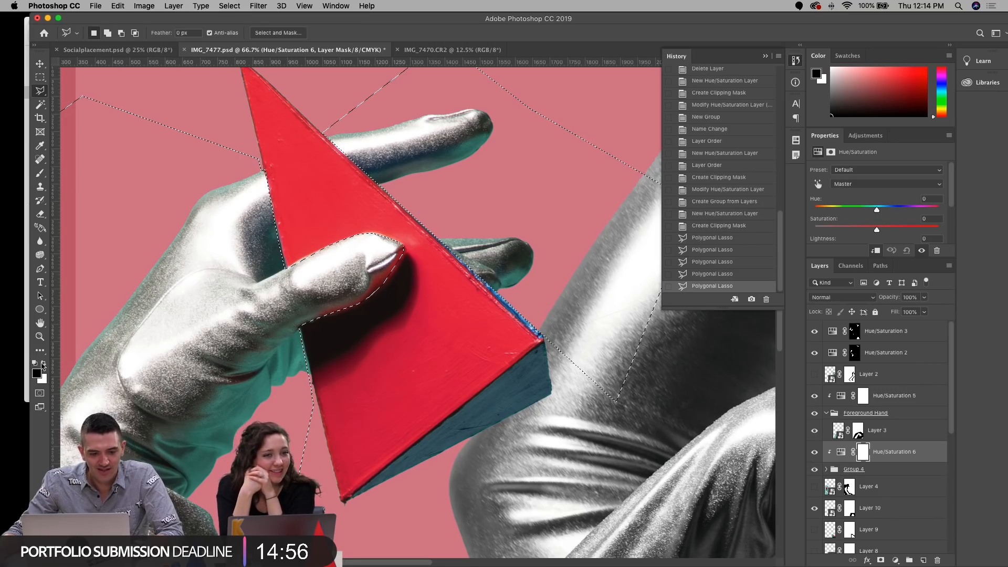
# Step: Try to clear the selected hand and arm area on the Hue/Saturation 6 layer mask
pyautogui.click(40, 337)
pyautogui.keyDown('alt'); pyautogui.click(411, 421); pyautogui.keyUp('alt')
pyautogui.keyDown('alt'); pyautogui.click(412, 421); pyautogui.keyUp('alt')
pyautogui.keyDown('alt'); pyautogui.click(411, 420); pyautogui.keyUp('alt')
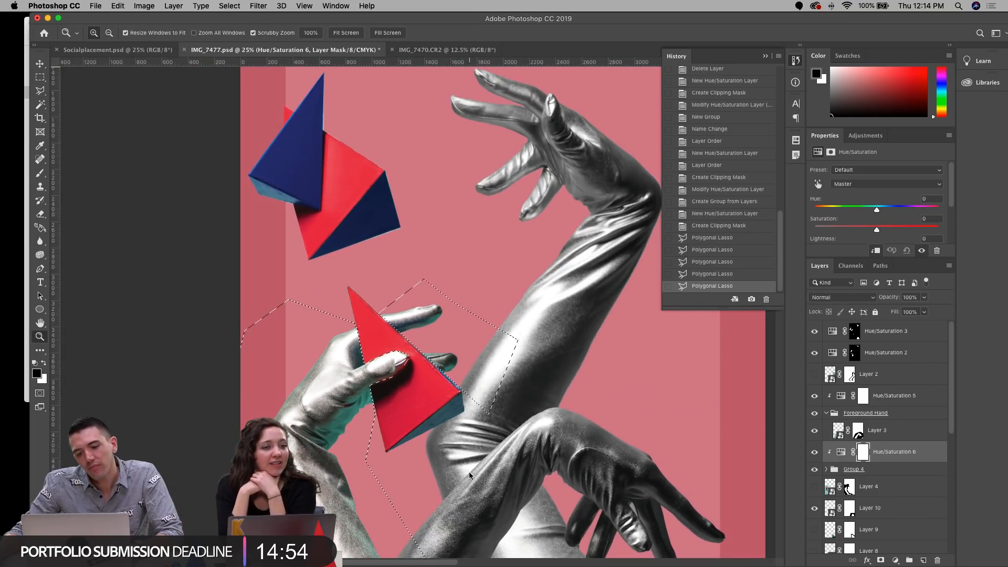
pyautogui.moveTo(470, 460); pyautogui.dragTo(467, 327)
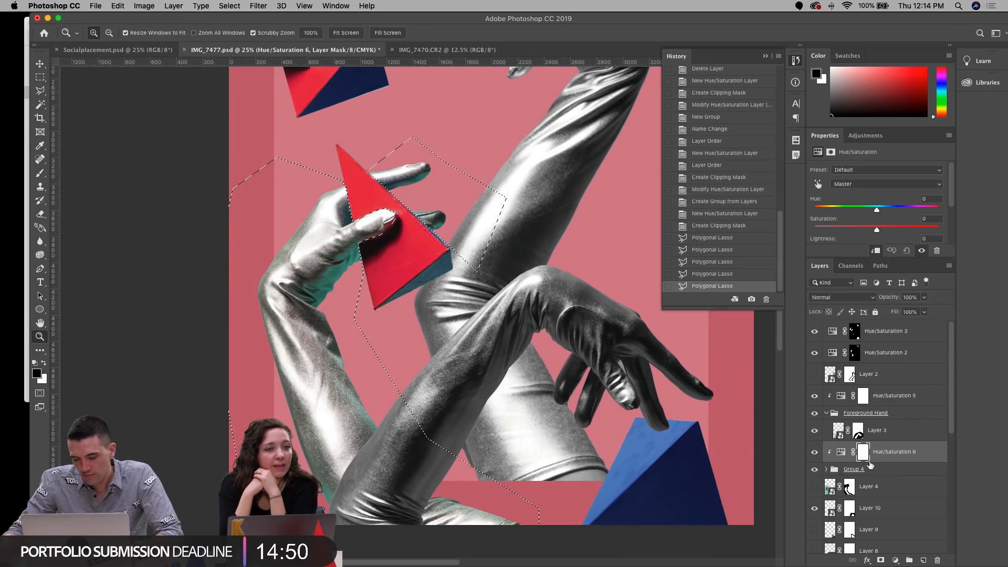
pyautogui.press('Delete')
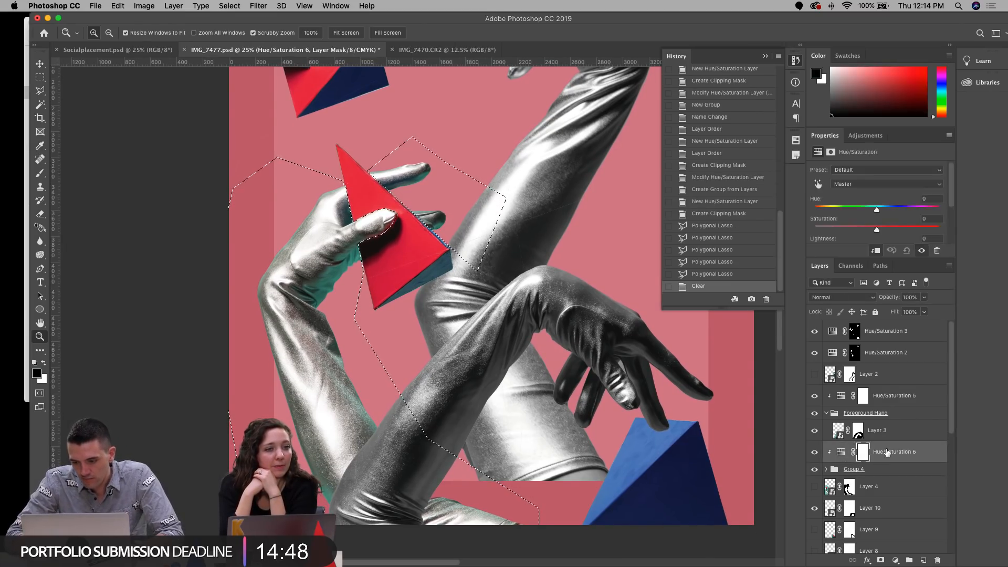
pyautogui.press('Delete')
# Step: Add a Hue/Saturation adjustment layer above Group 4 masked by the current selection, and delete the Hue/Saturation 6 layer
pyautogui.click(888, 469)
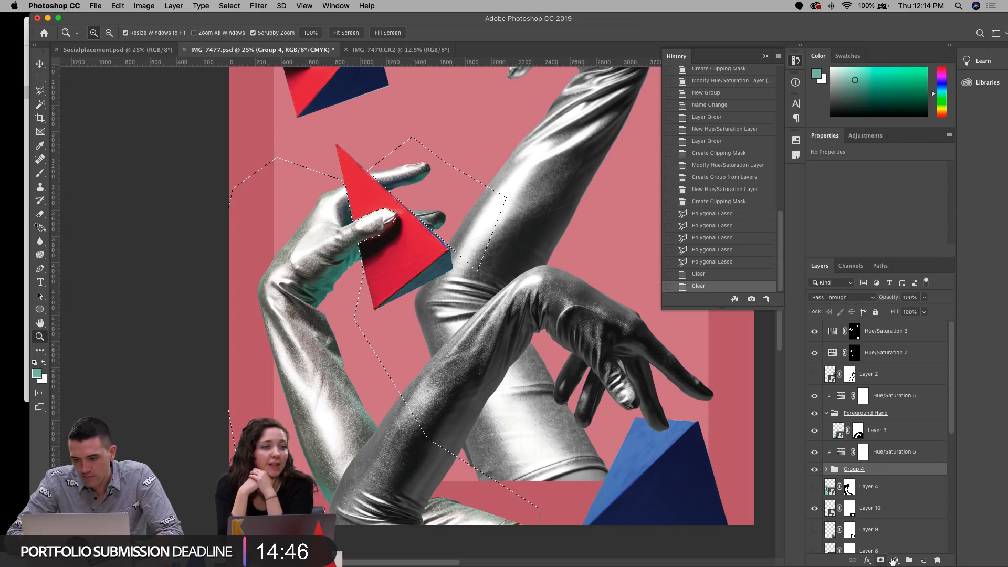
pyautogui.click(894, 560)
pyautogui.click(934, 444)
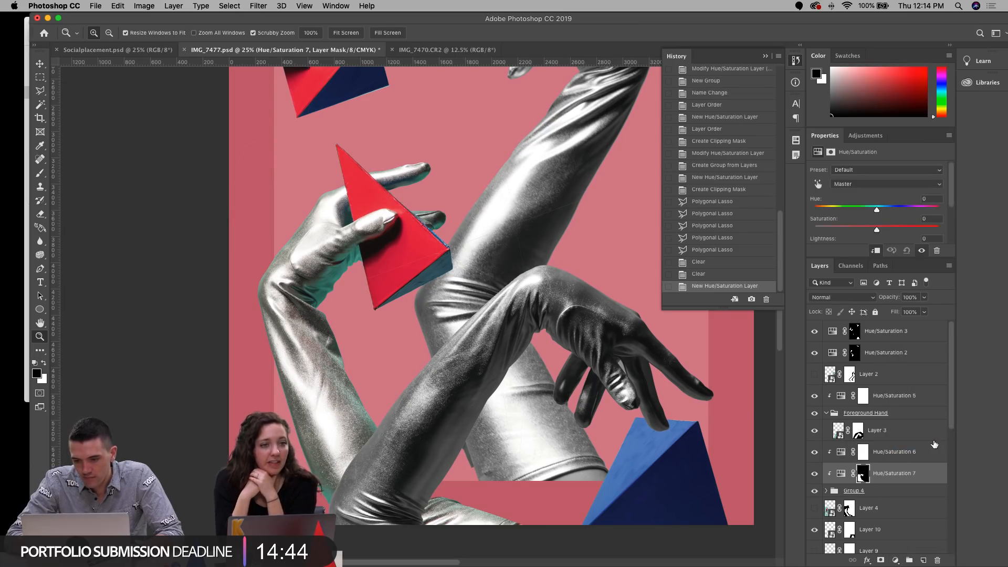
pyautogui.click(886, 452)
pyautogui.press('Delete')
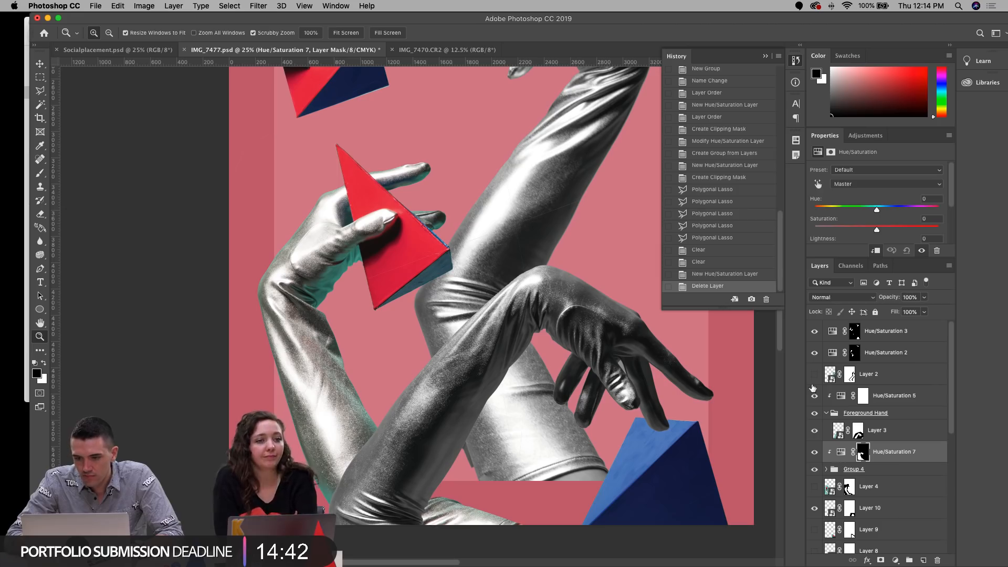
# Step: Set the new Hue/Saturation layer's saturation to -100 and save the document
pyautogui.moveTo(852, 226); pyautogui.dragTo(814, 230)
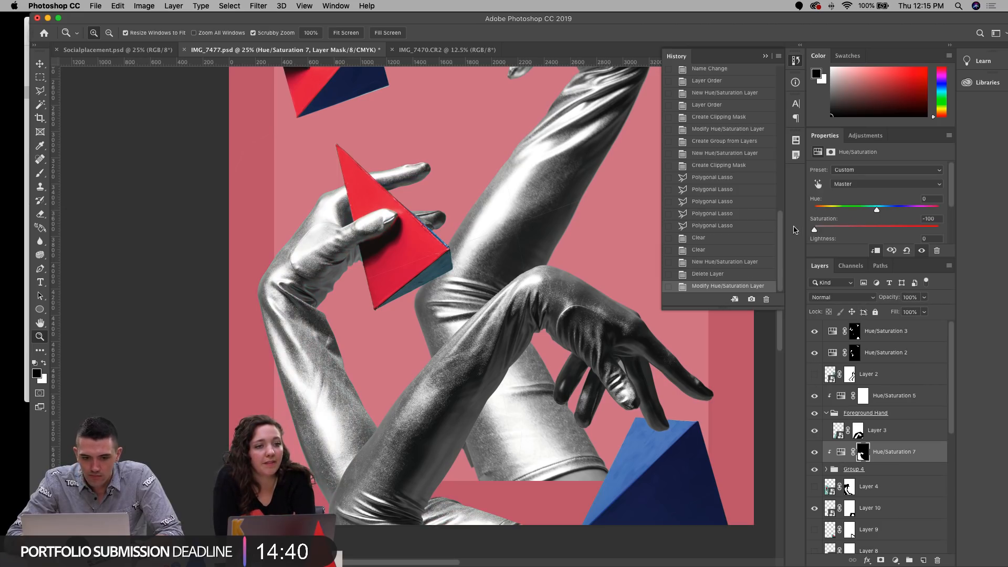
pyautogui.scroll(10, 421, 237)
pyautogui.hscroll(5, 422, 237)
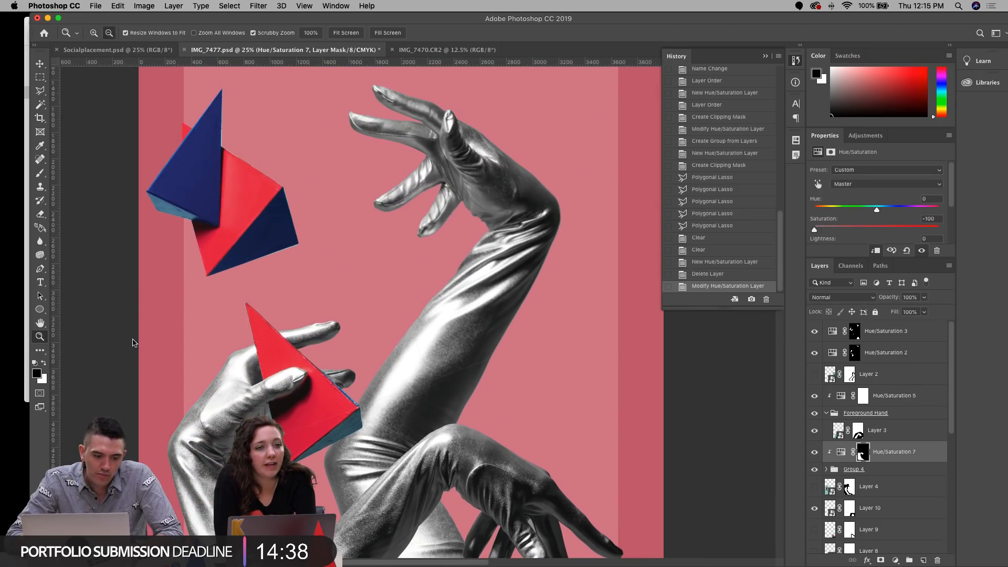
pyautogui.press('super+minus')
pyautogui.press('super+s')
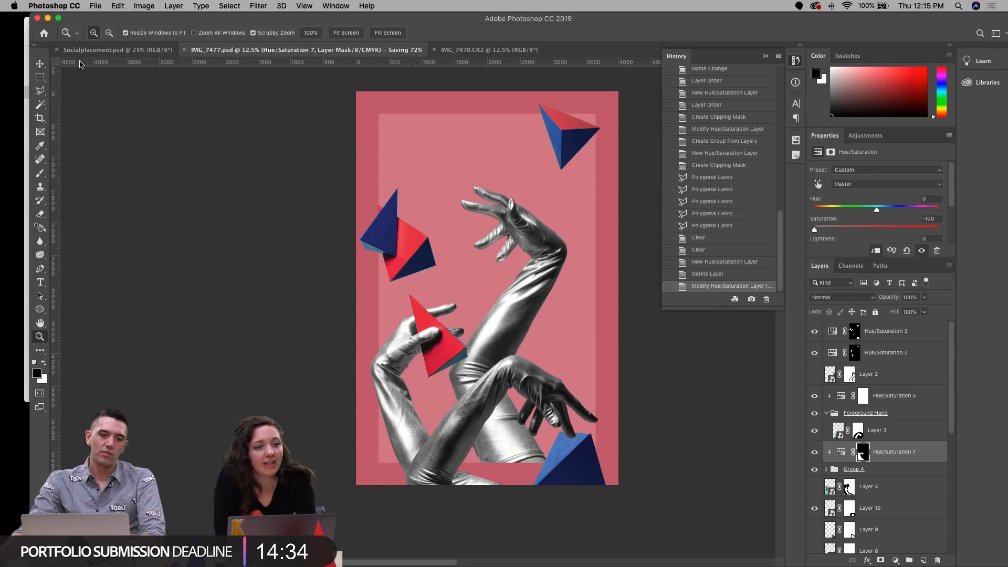
# Step: Try to move the end of the arm that emerges below the foreground arm near the canvas's lower edge
pyautogui.click(41, 64)
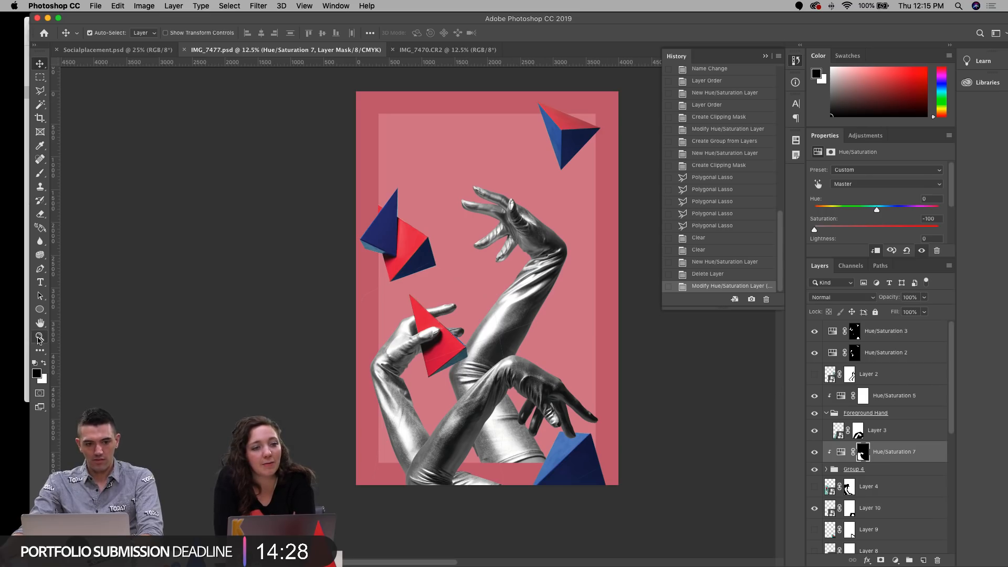
pyautogui.press('z')
pyautogui.click(586, 478)
pyautogui.click(522, 478)
pyautogui.click(497, 479)
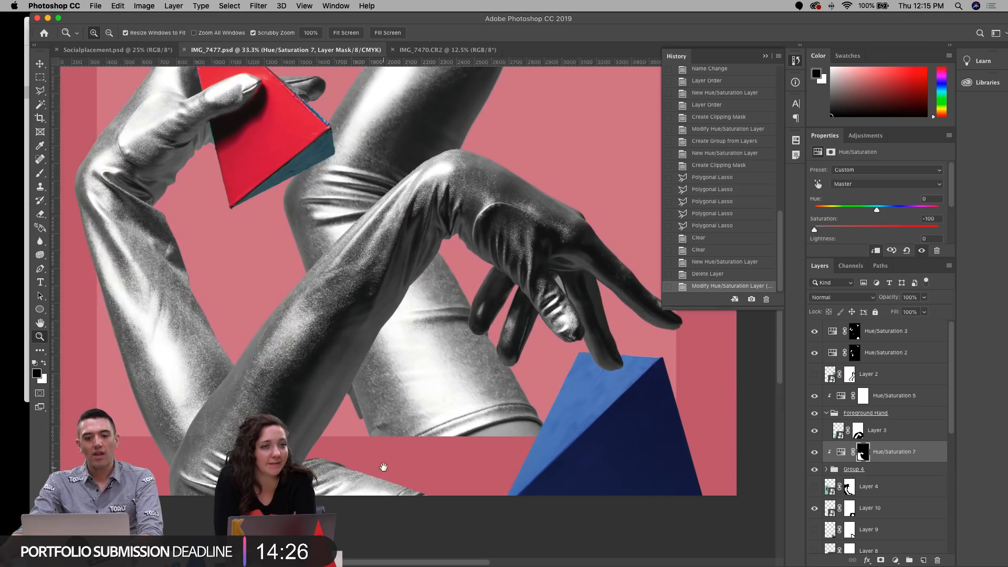
pyautogui.moveTo(384, 468); pyautogui.dragTo(422, 432)
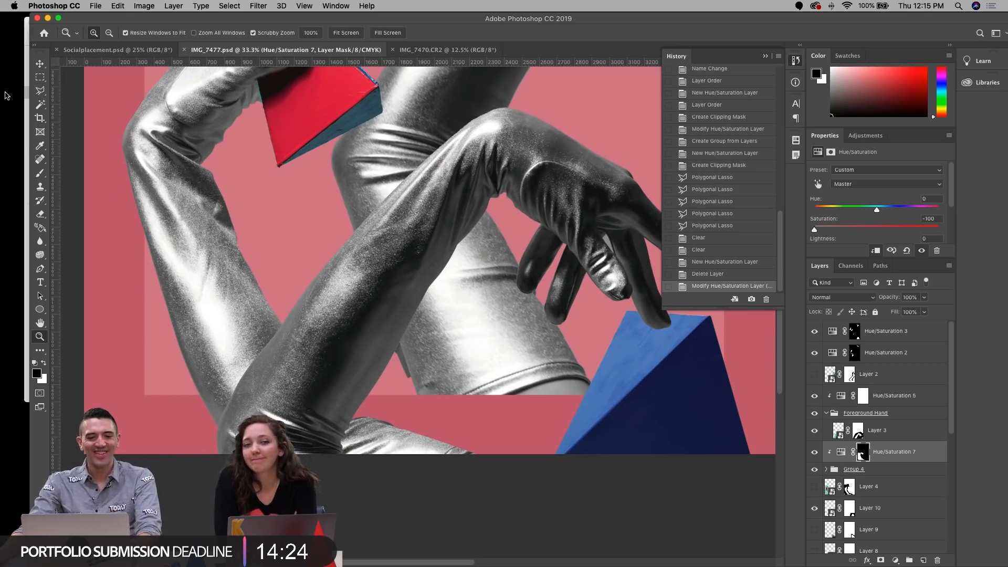
pyautogui.click(39, 65)
pyautogui.moveTo(413, 446); pyautogui.dragTo(399, 443)
pyautogui.press('super+z')
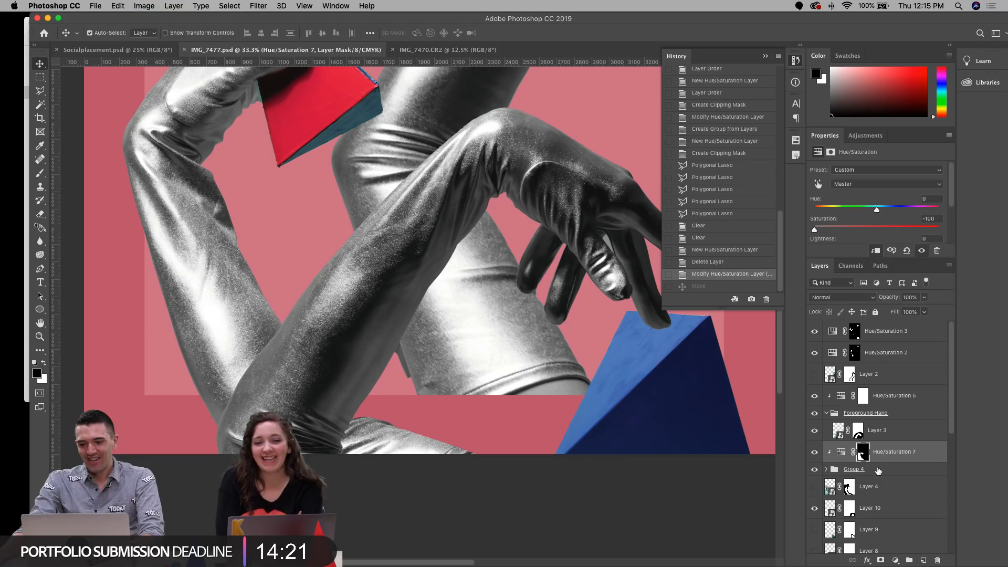
# Step: Free Transform Layer 7 copy in Group 4, rotating it about 4.41° and shifting it slightly up and right
pyautogui.click(828, 469)
pyautogui.click(841, 487)
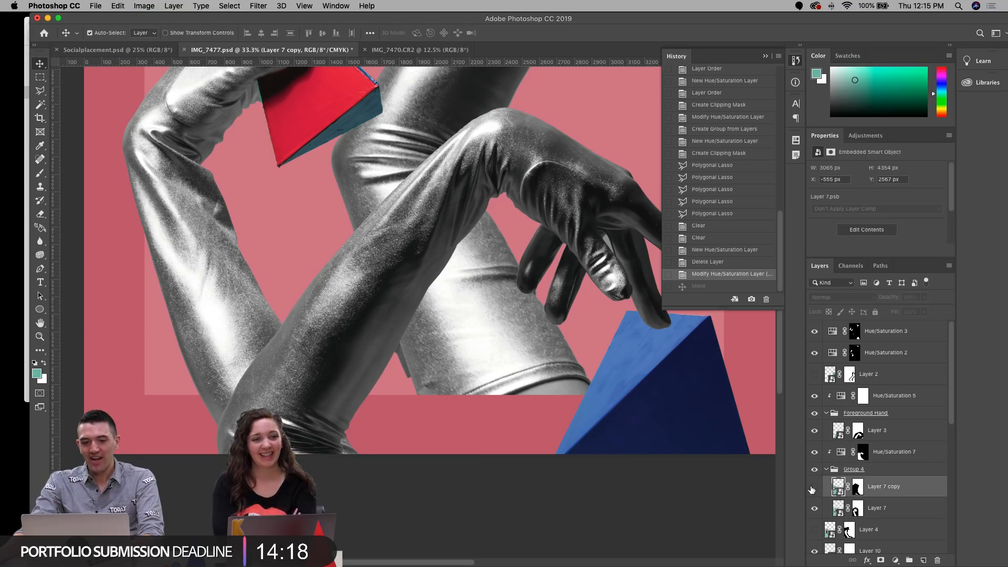
pyautogui.press('super+t')
pyautogui.moveTo(467, 426); pyautogui.dragTo(447, 394)
pyautogui.press('super+z')
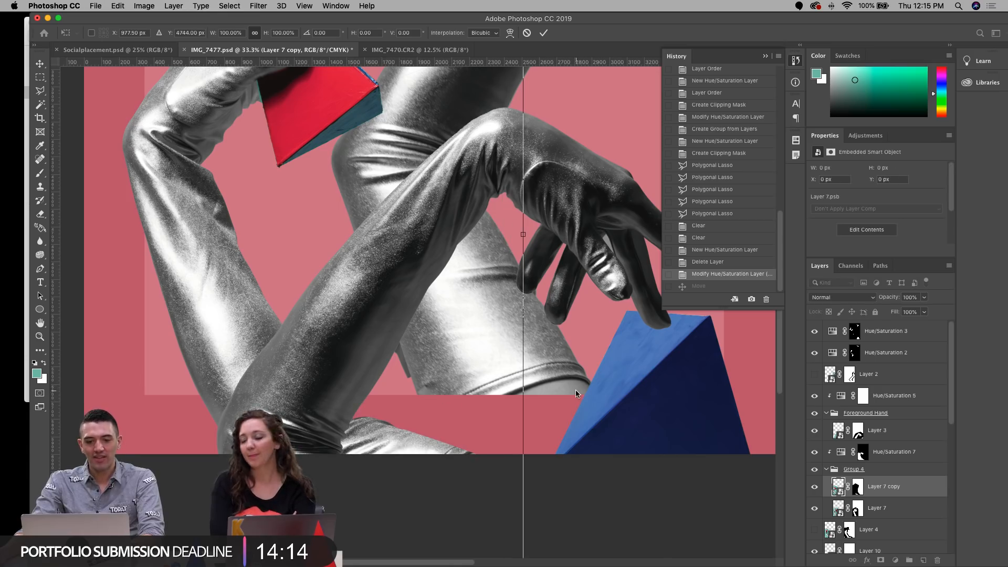
pyautogui.moveTo(614, 360); pyautogui.dragTo(605, 518)
pyautogui.moveTo(577, 128); pyautogui.dragTo(570, 327)
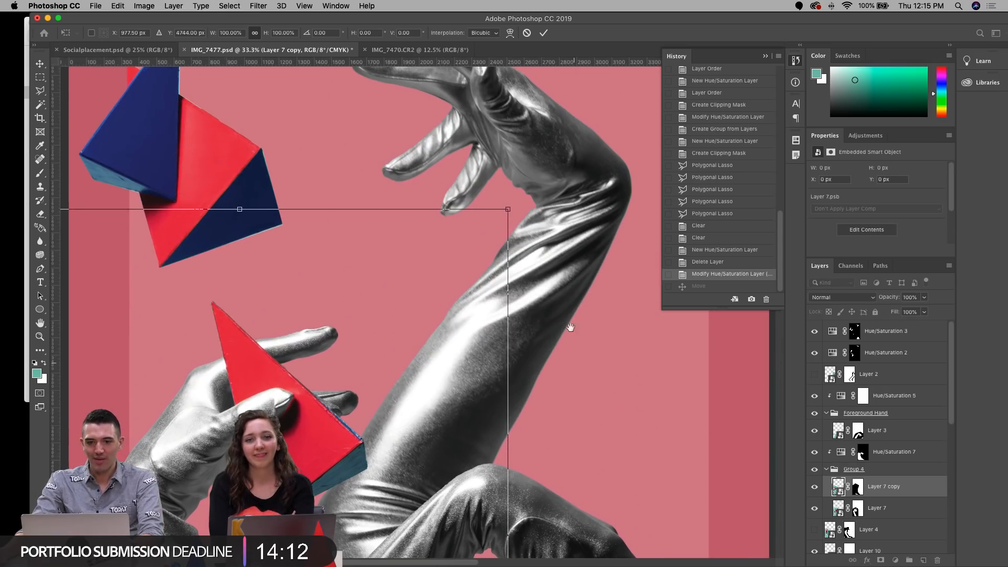
pyautogui.moveTo(515, 202); pyautogui.dragTo(569, 208)
pyautogui.scroll(-10, 580, 269)
pyautogui.scroll(-2, 580, 270)
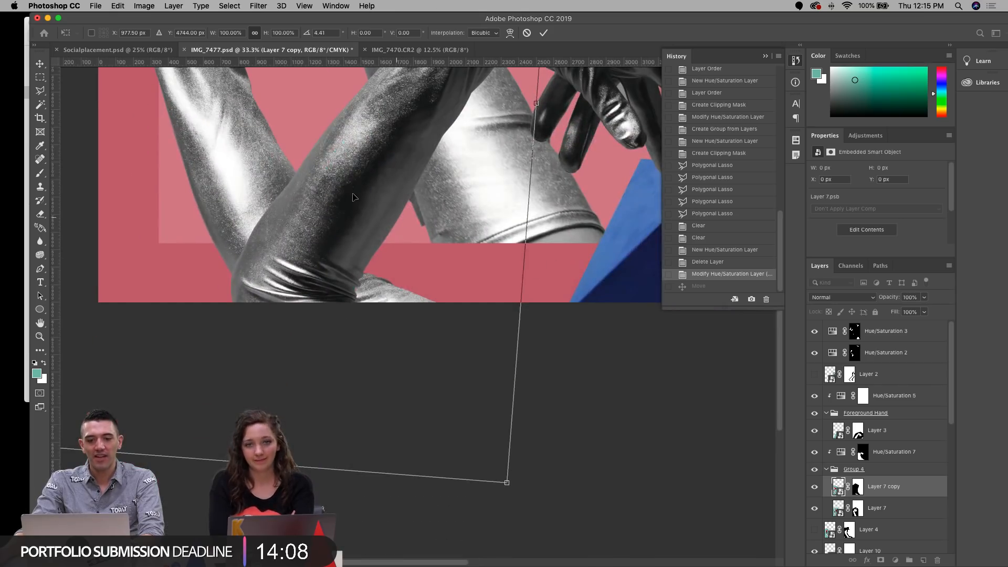
pyautogui.moveTo(353, 196); pyautogui.dragTo(364, 188)
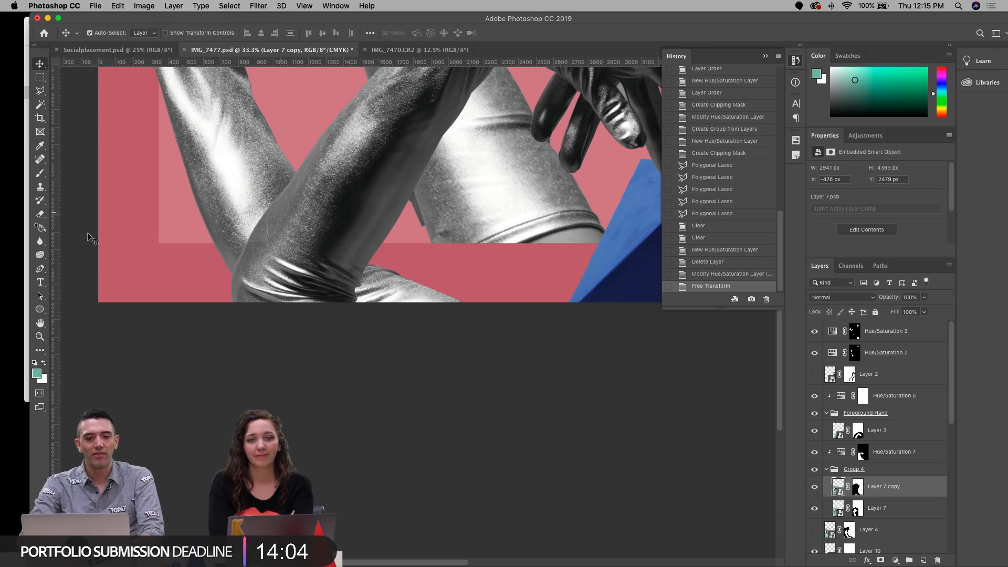
# Step: Save the document
pyautogui.click(40, 337)
pyautogui.keyDown('alt'); pyautogui.click(307, 227); pyautogui.keyUp('alt')
pyautogui.keyDown('alt'); pyautogui.click(307, 226); pyautogui.keyUp('alt')
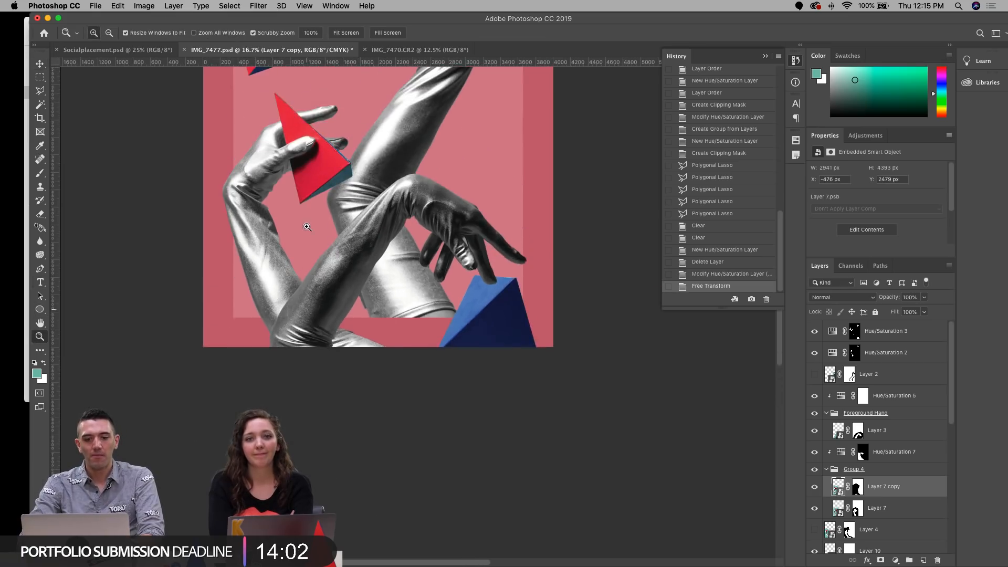
pyautogui.press('cmd+s')
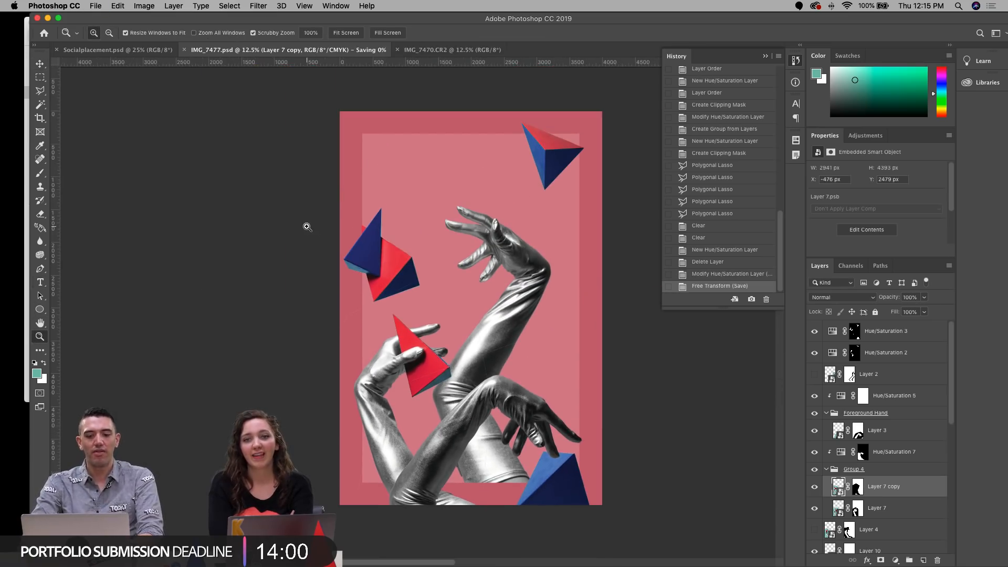
# Step: Identify Group 2 by toggling its visibility and rename it "Back Hand"
pyautogui.click(39, 63)
pyautogui.hscroll(2, 300, 279)
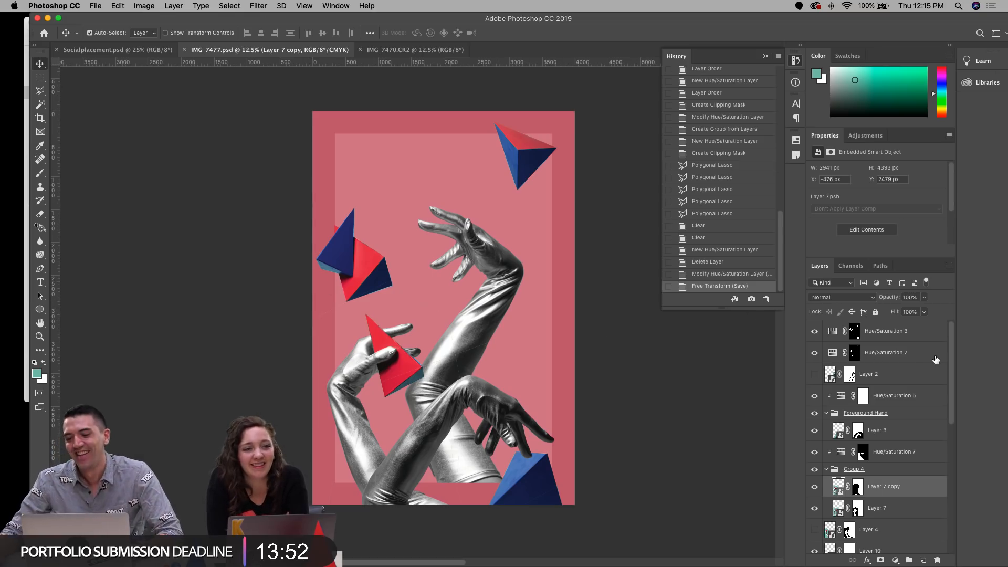
pyautogui.moveTo(952, 352); pyautogui.dragTo(944, 479)
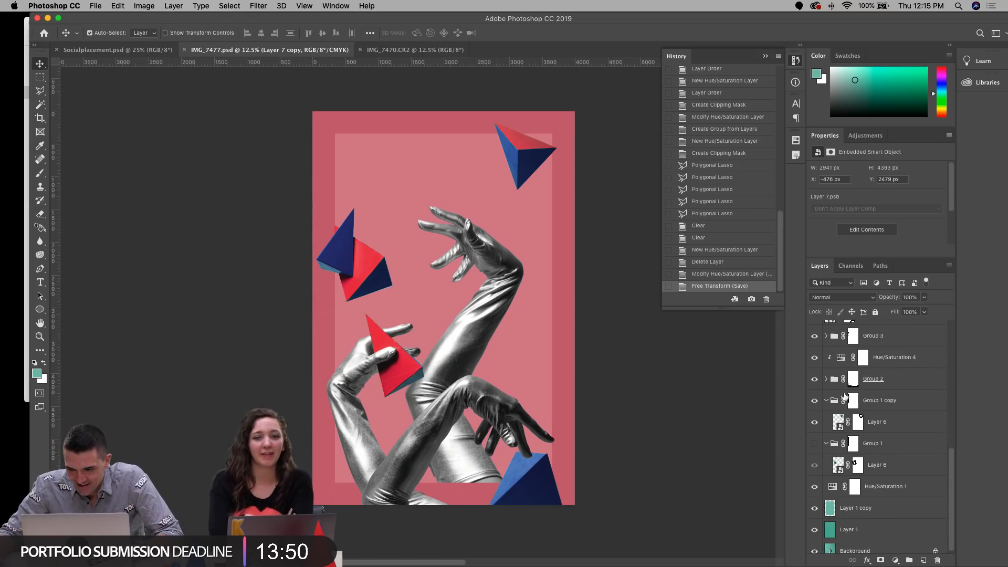
pyautogui.click(814, 379)
pyautogui.click(814, 379)
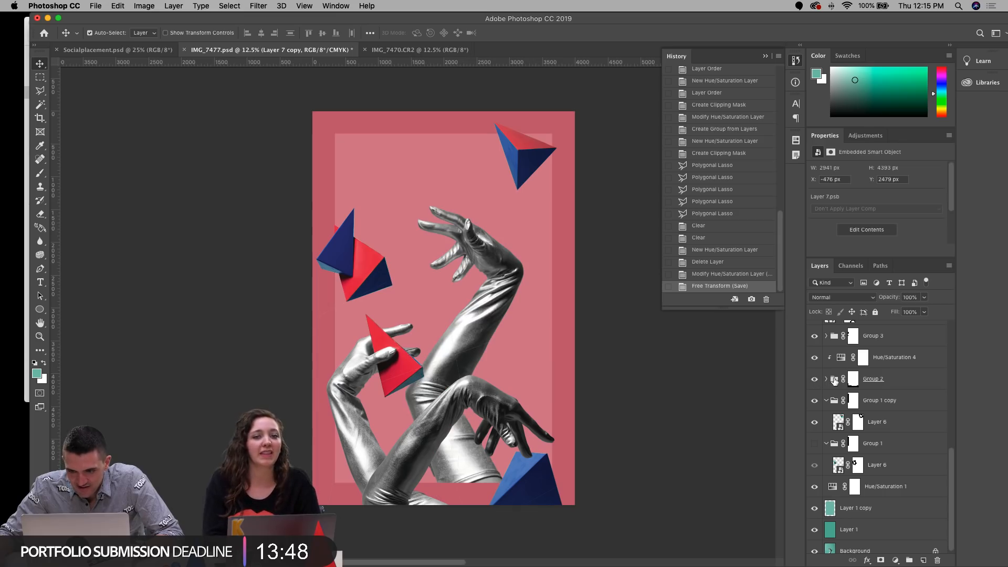
pyautogui.doubleClick(877, 379)
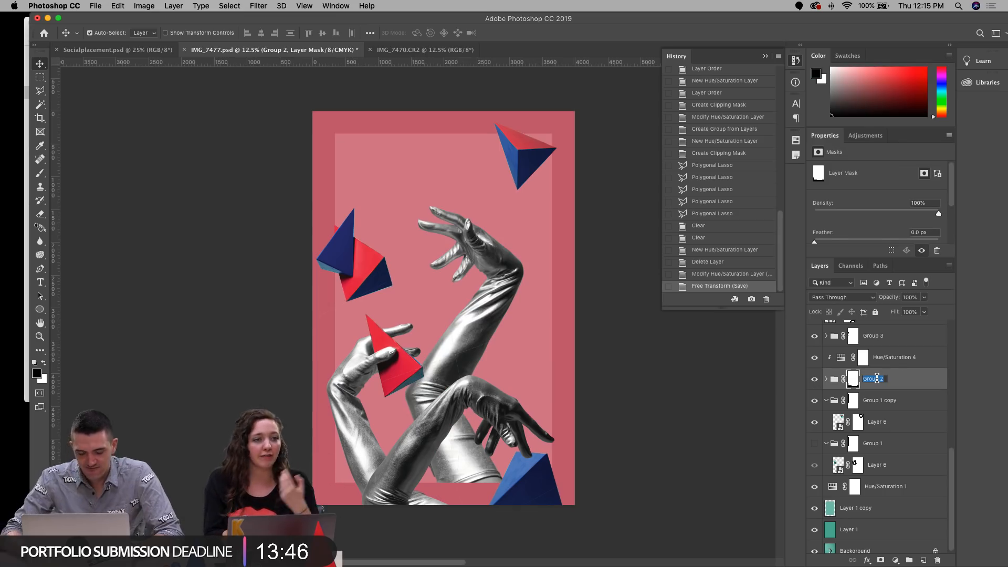
pyautogui.write('Back Hand')
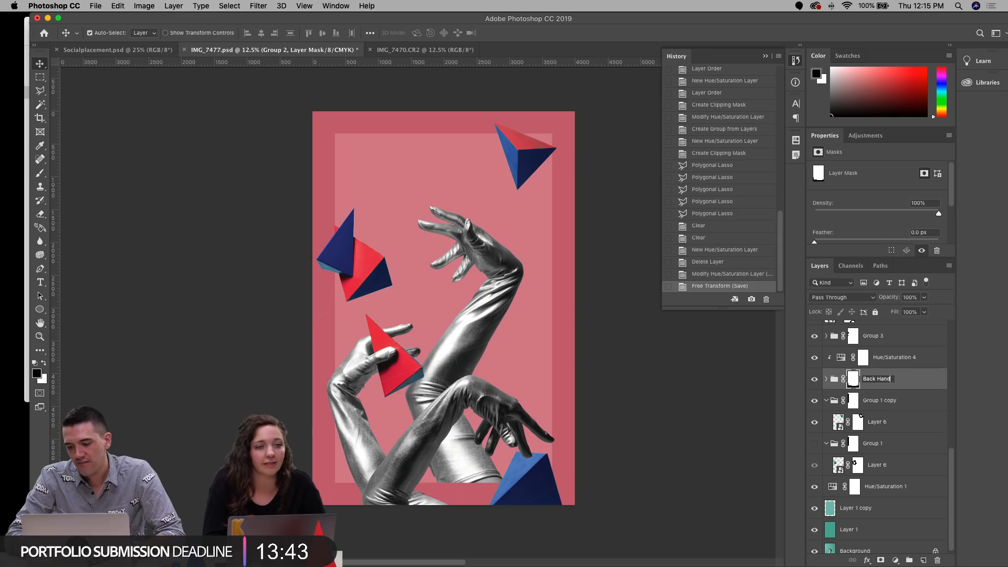
pyautogui.press('Return')
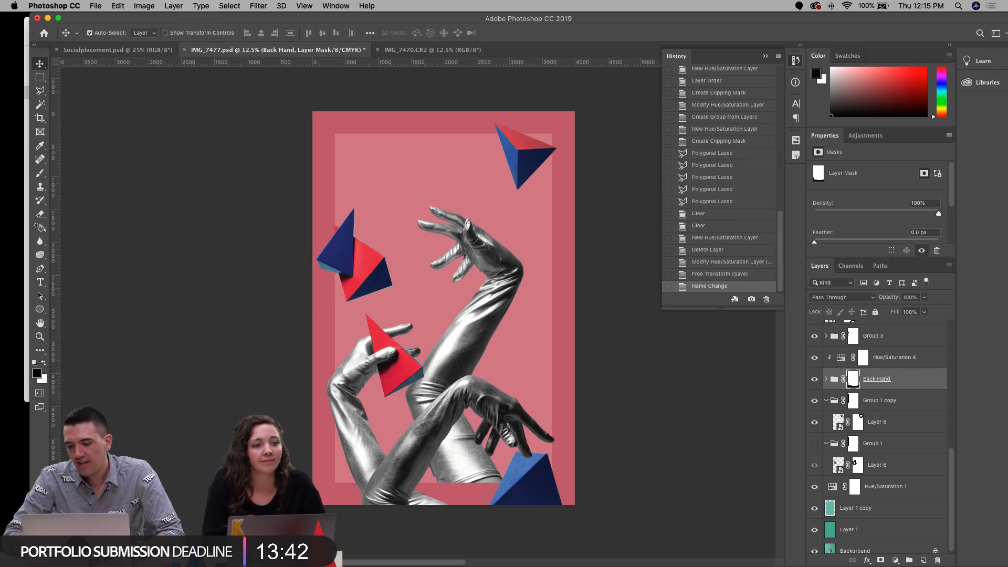
# Step: Collapse Group 1 copy and delete the hidden Group 1 together with its contents
pyautogui.click(815, 401)
pyautogui.click(814, 401)
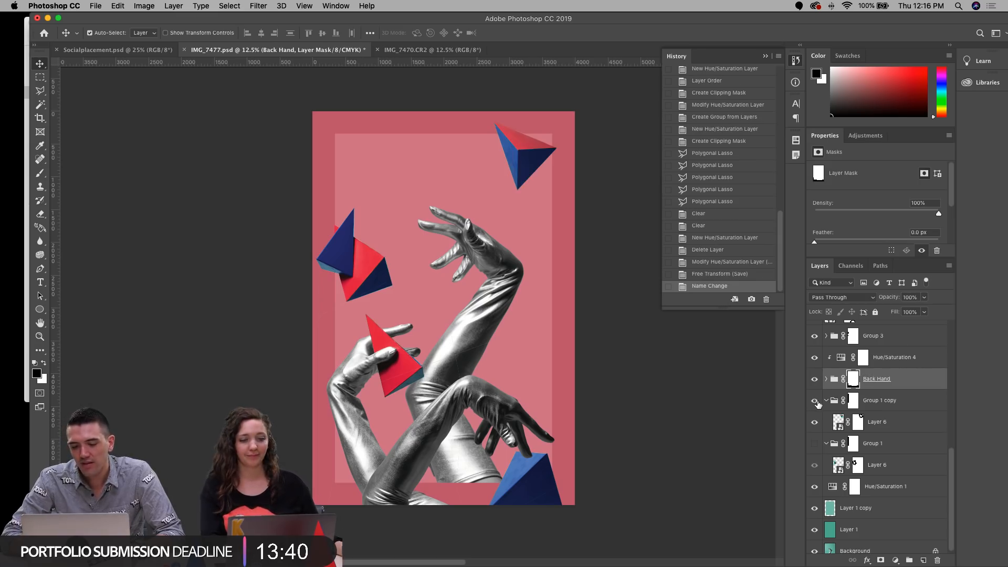
pyautogui.click(826, 401)
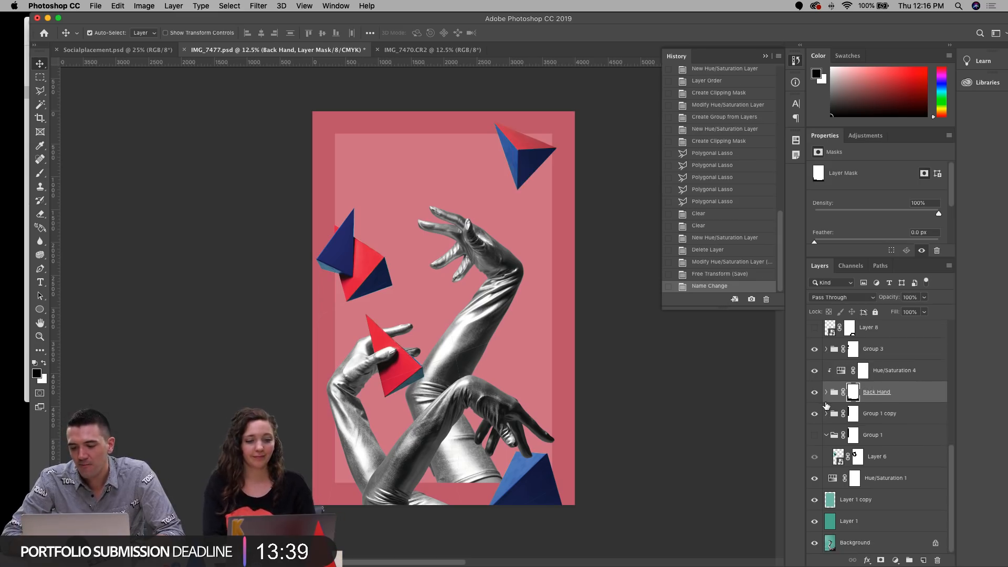
pyautogui.click(817, 437)
pyautogui.click(818, 436)
pyautogui.click(909, 433)
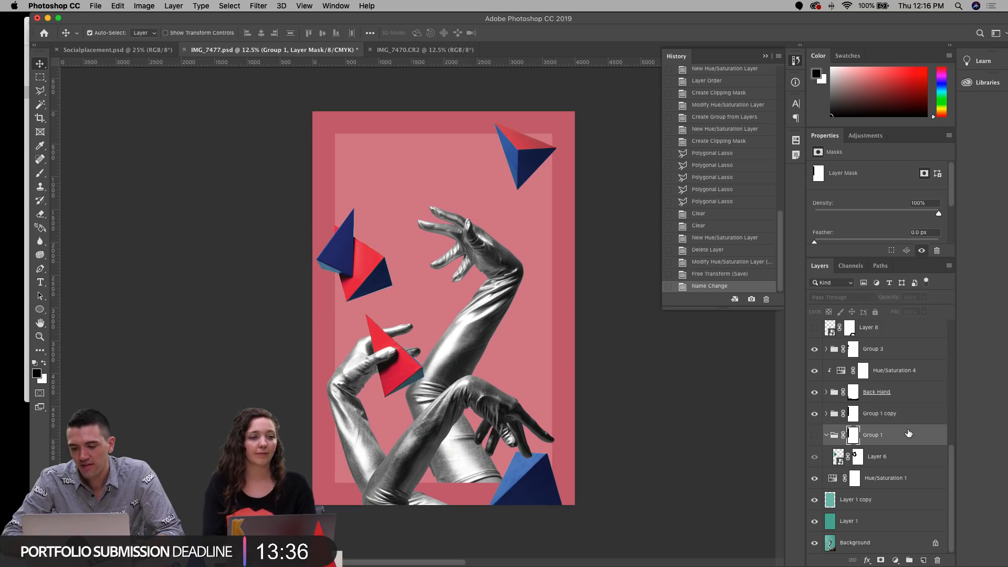
pyautogui.press('Delete')
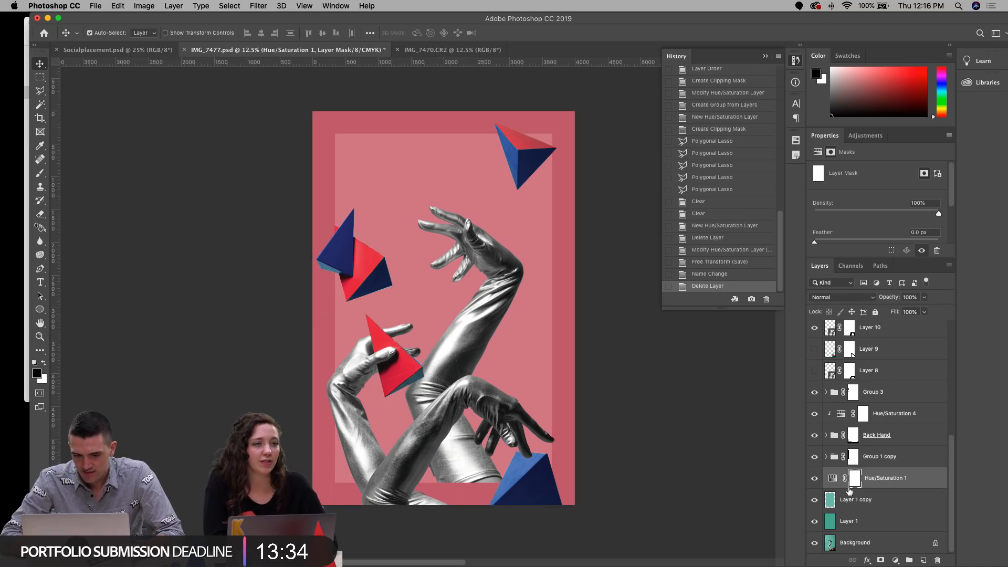
# Step: Compare the background colours with and without the Hue/Saturation 1 adjustment layer
pyautogui.click(815, 479)
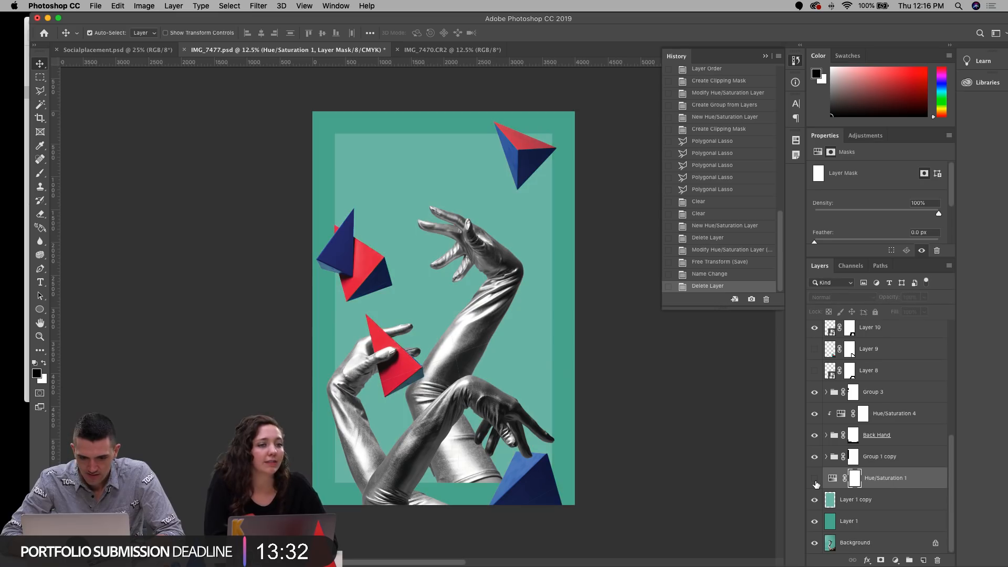
pyautogui.click(815, 481)
pyautogui.click(815, 481)
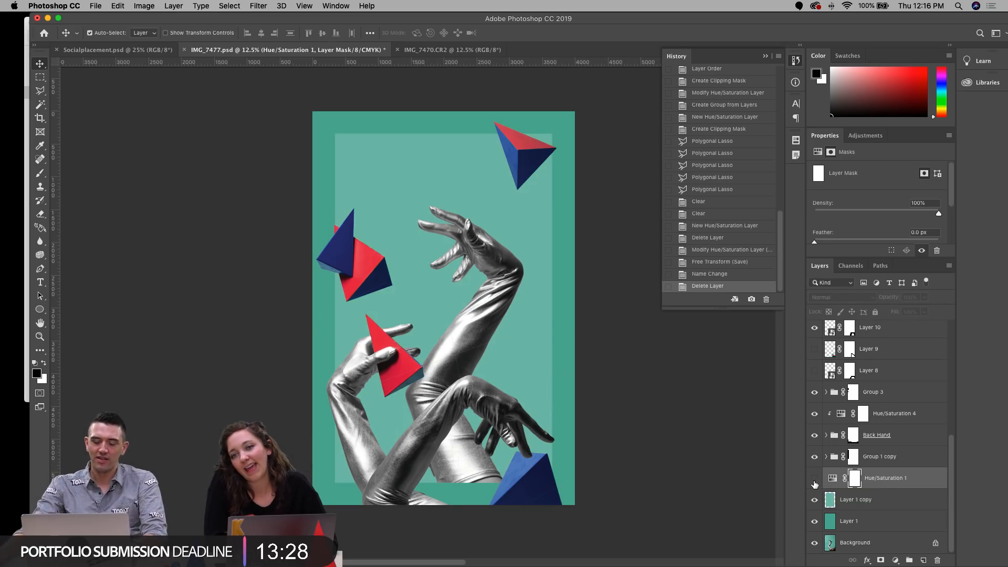
pyautogui.click(815, 480)
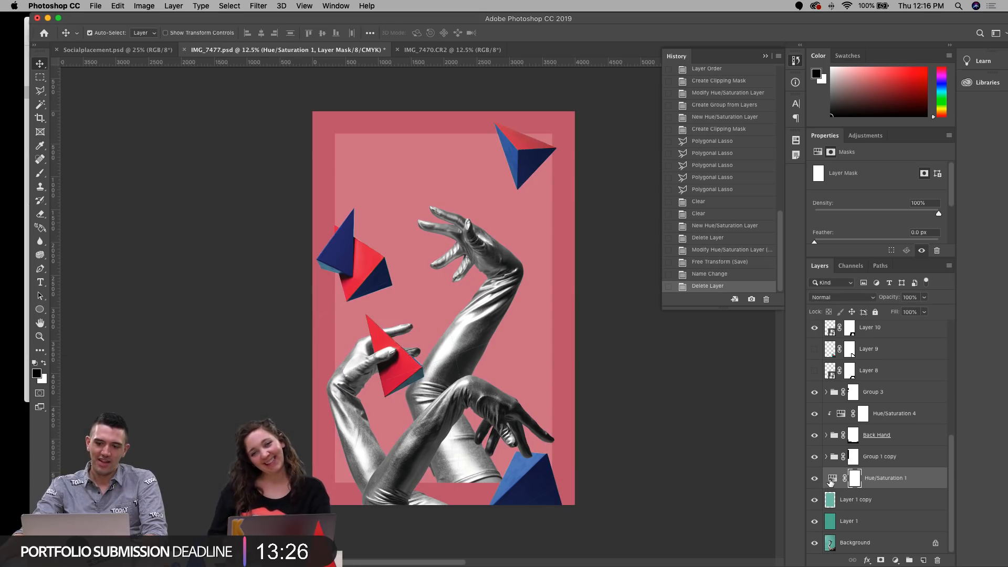
# Step: Try hue values of +180, +145 and -101 on the Hue/Saturation 1 layer that colours the background
pyautogui.click(831, 479)
pyautogui.moveTo(835, 211); pyautogui.dragTo(930, 204)
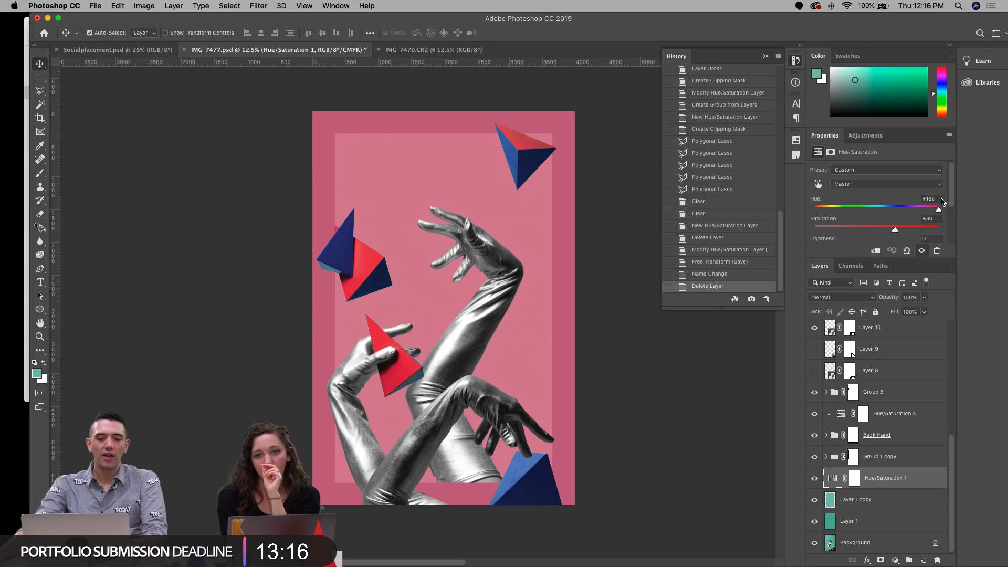
pyautogui.moveTo(941, 203)
pyautogui.mouseDown()
pyautogui.moveTo(810, 221)
pyautogui.moveTo(932, 221)
pyautogui.mouseUp()
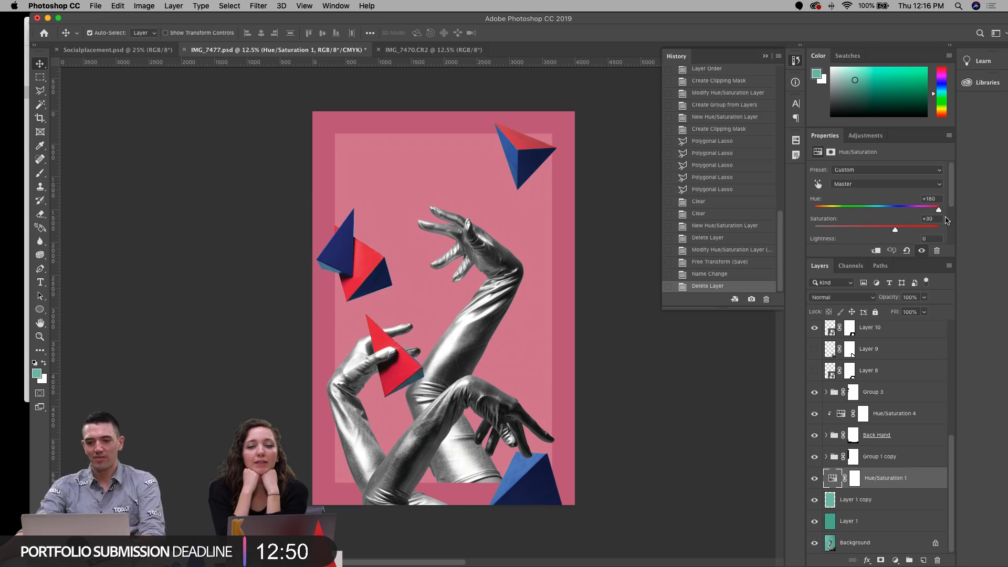
pyautogui.moveTo(939, 210)
pyautogui.mouseDown()
pyautogui.moveTo(869, 230)
pyautogui.moveTo(885, 229)
pyautogui.moveTo(885, 212)
pyautogui.moveTo(925, 211)
pyautogui.mouseUp()
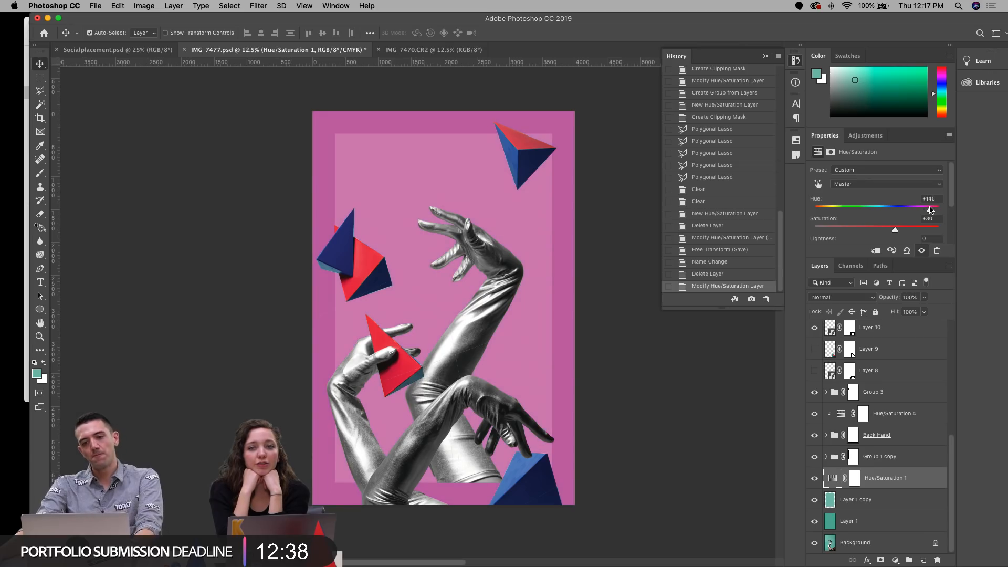
pyautogui.moveTo(928, 211); pyautogui.dragTo(834, 222)
# Step: Set the Hue/Saturation 1 layer's saturation to +43 and its hue to +3 for a teal background
pyautogui.click(919, 227)
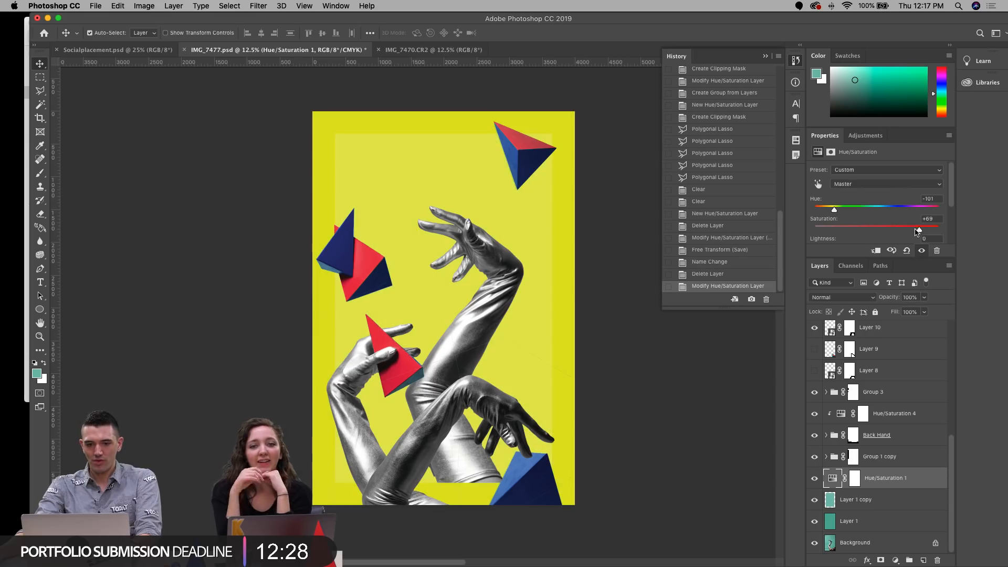
pyautogui.moveTo(918, 231); pyautogui.dragTo(911, 231)
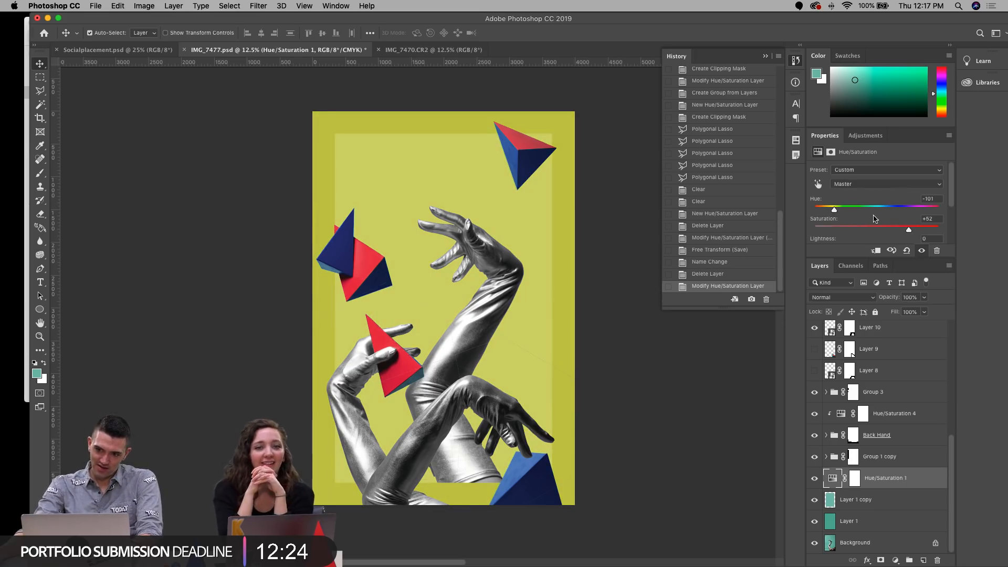
pyautogui.moveTo(907, 231); pyautogui.dragTo(903, 231)
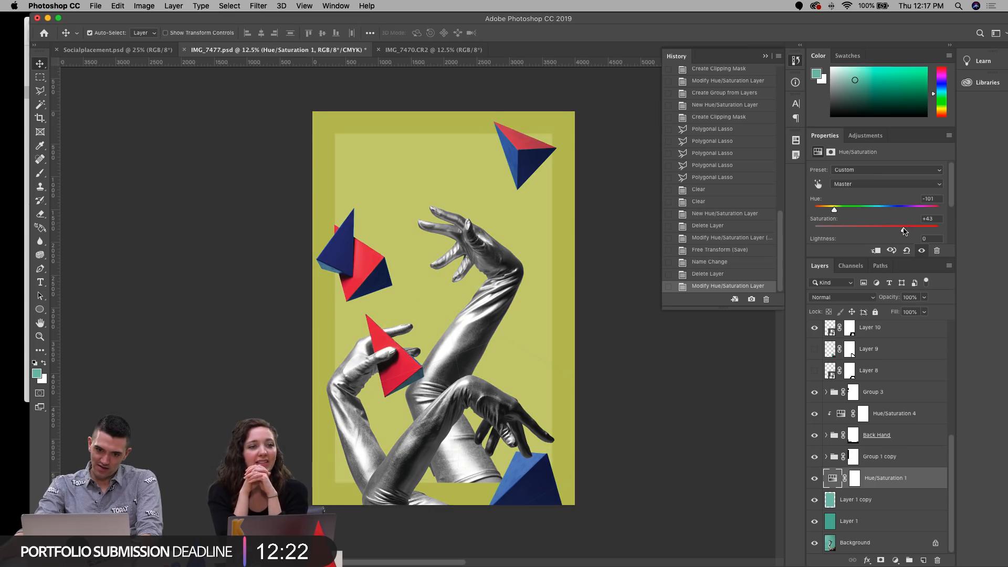
pyautogui.moveTo(859, 209); pyautogui.dragTo(861, 209)
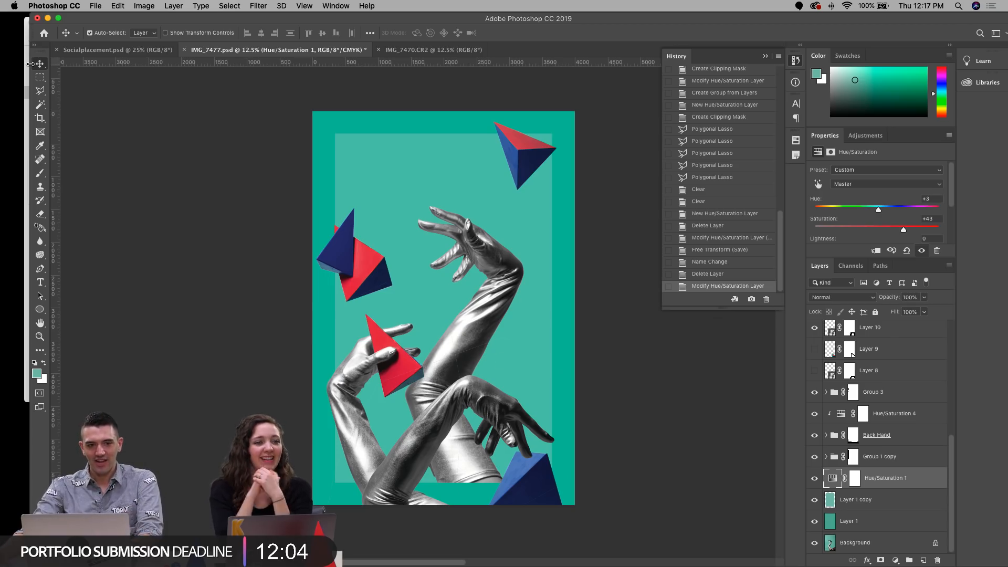
# Step: Try to nudge the whole Back Hand group left and down, and undo the nudge
pyautogui.click(491, 252)
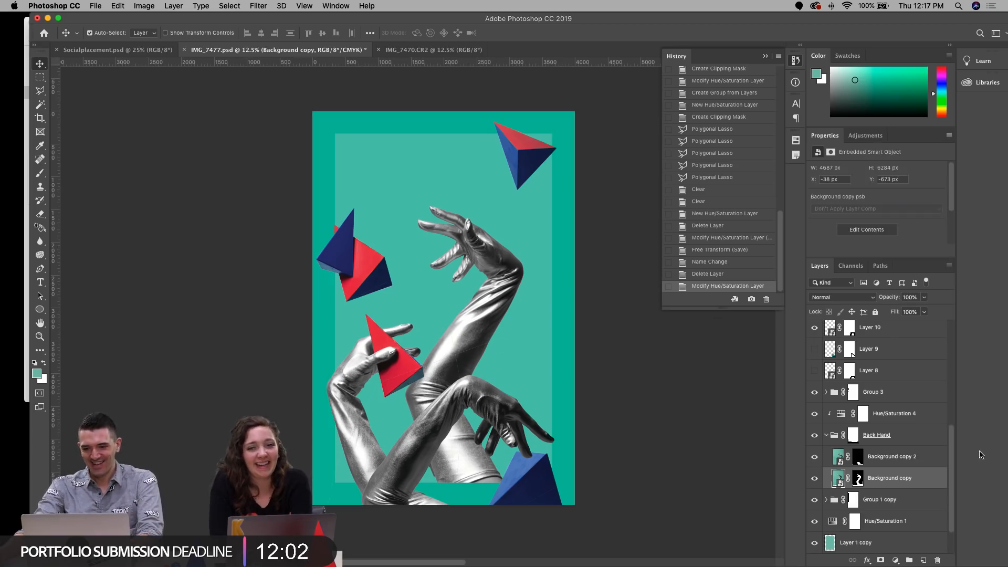
pyautogui.click(898, 435)
pyautogui.press('Left')
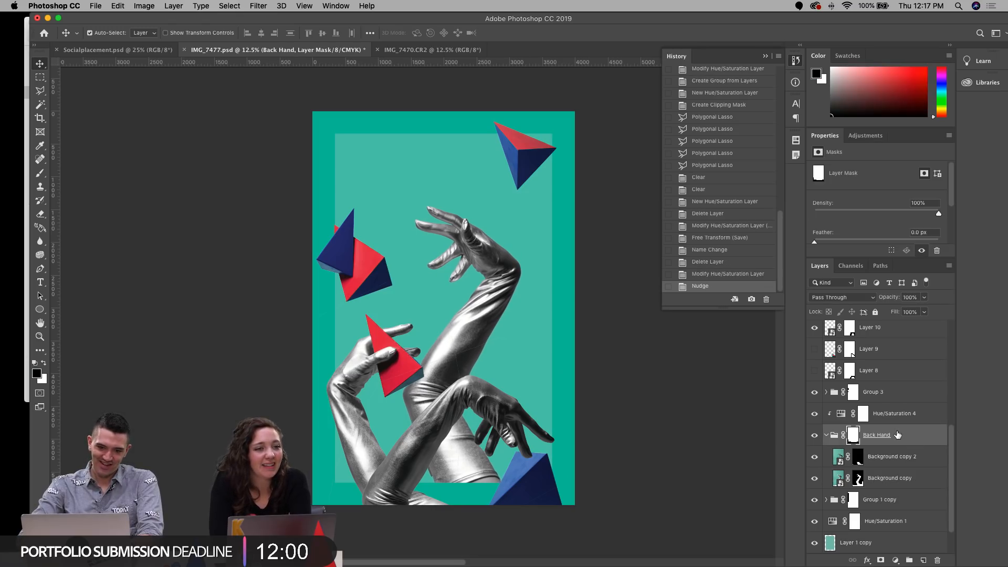
pyautogui.press('Left')
pyautogui.press('Left')
pyautogui.press('Left')
pyautogui.press('Left')
pyautogui.press('Left')
pyautogui.press('Left')
pyautogui.press('Left')
pyautogui.press('Left')
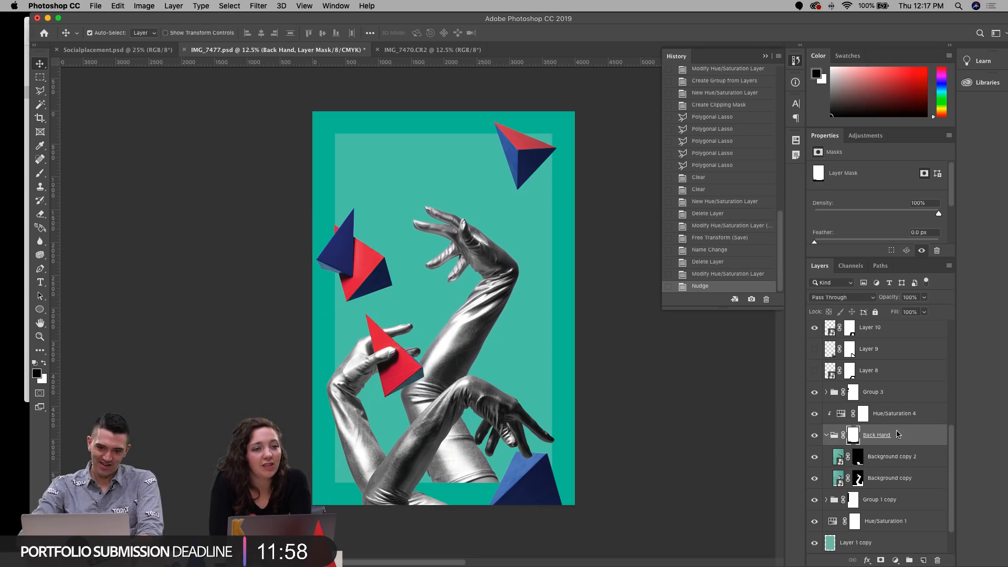
pyautogui.press('Down')
pyautogui.press('Down')
pyautogui.press('Down')
pyautogui.press('Down')
pyautogui.press('Down')
pyautogui.press('Down')
pyautogui.press('Down')
pyautogui.press('Down')
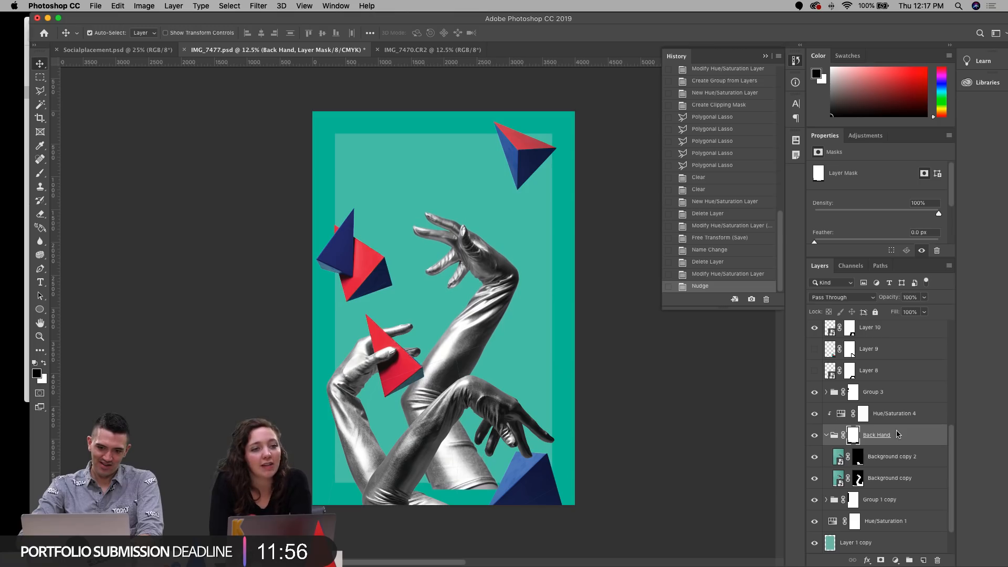
pyautogui.press('super+z')
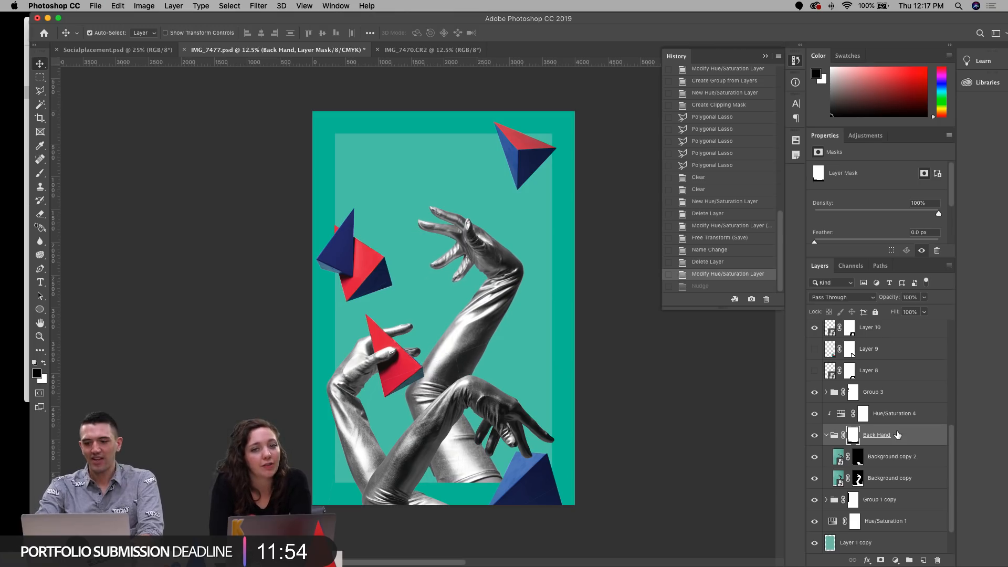
# Step: Nudge Background copy 2 and Background copy in the Back Hand group together down and slightly left
pyautogui.click(894, 460)
pyautogui.keyDown('shift'); pyautogui.click(887, 475); pyautogui.keyUp('shift')
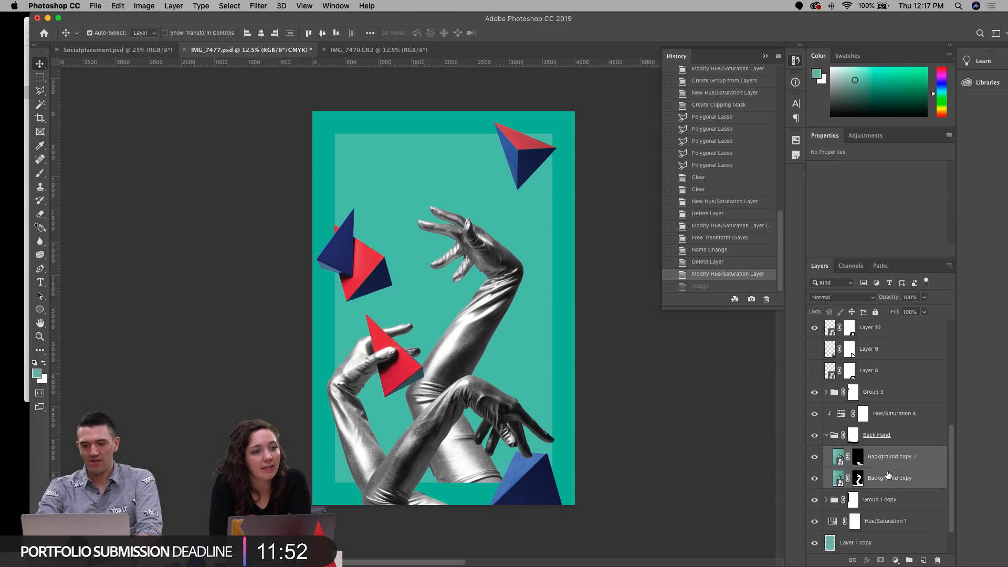
pyautogui.press('shift+super+z')
pyautogui.hotkey('shift', 'Down')
pyautogui.hotkey('shift', 'Down')
pyautogui.hotkey('shift', 'Down')
pyautogui.hotkey('shift', 'Down')
pyautogui.hotkey('shift', 'Down')
pyautogui.hotkey('shift', 'Down')
pyautogui.hotkey('shift', 'Down')
pyautogui.hotkey('shift', 'Down')
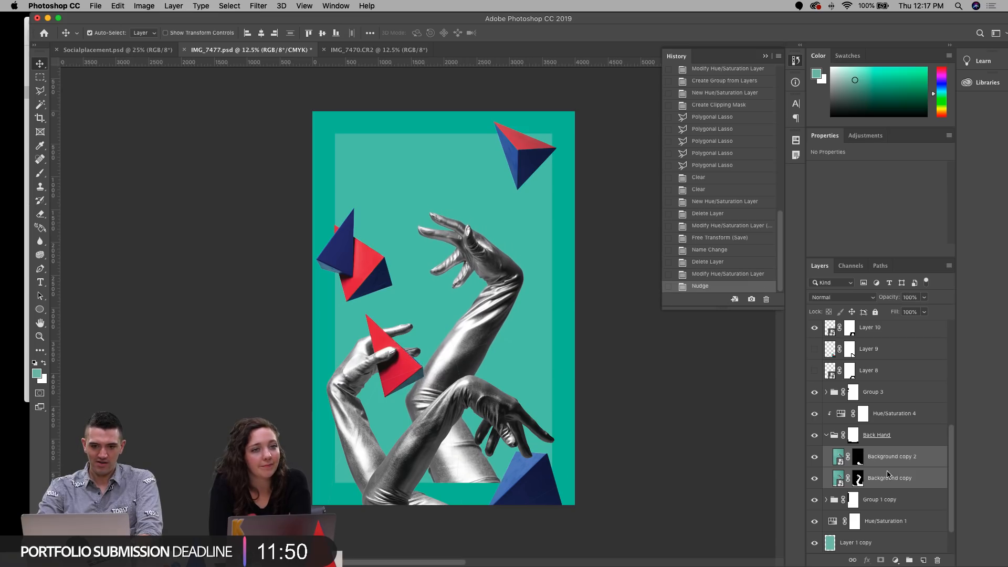
pyautogui.hotkey('shift', 'Left')
pyautogui.hotkey('shift', 'Left')
pyautogui.hotkey('shift', 'Left')
pyautogui.hotkey('shift', 'Down')
pyautogui.hotkey('shift', 'Down')
pyautogui.hotkey('shift', 'Down')
pyautogui.hotkey('shift', 'Down')
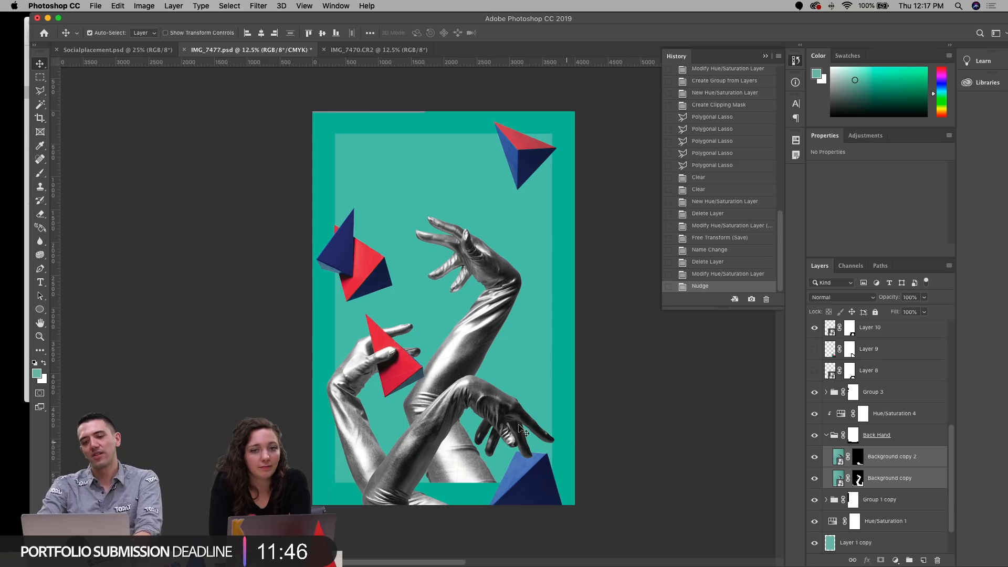
# Step: Nudge Layer 3, the foreground hand above the blue pyramid, slightly up and right
pyautogui.click(493, 421)
pyautogui.hotkey('shift', 'Down')
pyautogui.hotkey('shift', 'Up')
pyautogui.hotkey('shift', 'Up')
pyautogui.hotkey('shift', 'Up')
pyautogui.hotkey('shift', 'Up')
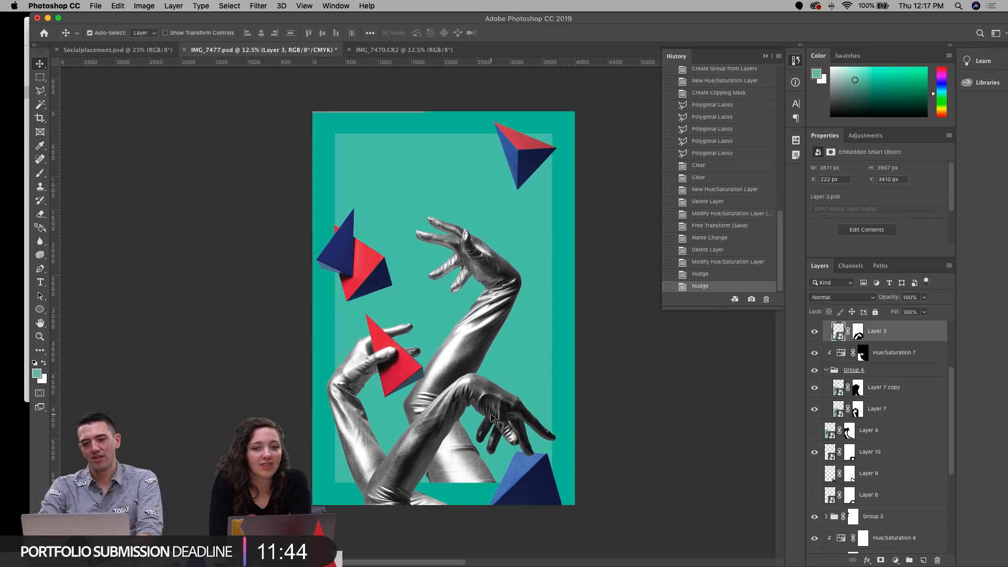
pyautogui.hotkey('shift', 'Right')
pyautogui.hotkey('shift', 'Right')
pyautogui.hotkey('shift', 'Right')
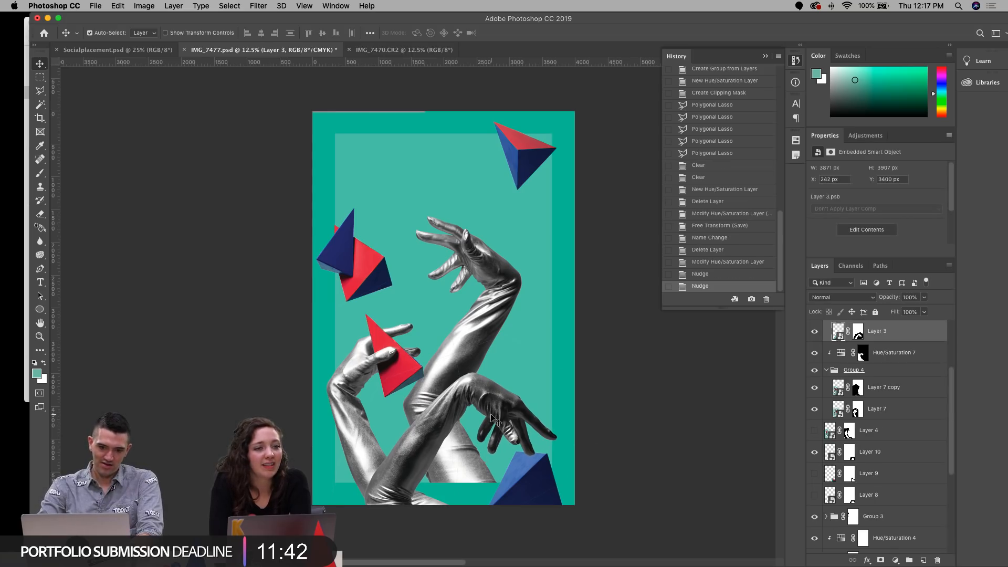
pyautogui.hotkey('shift', 'Right')
# Step: Undo the nudge of the Hue/Saturation 3 layer and lock that layer
pyautogui.click(530, 474)
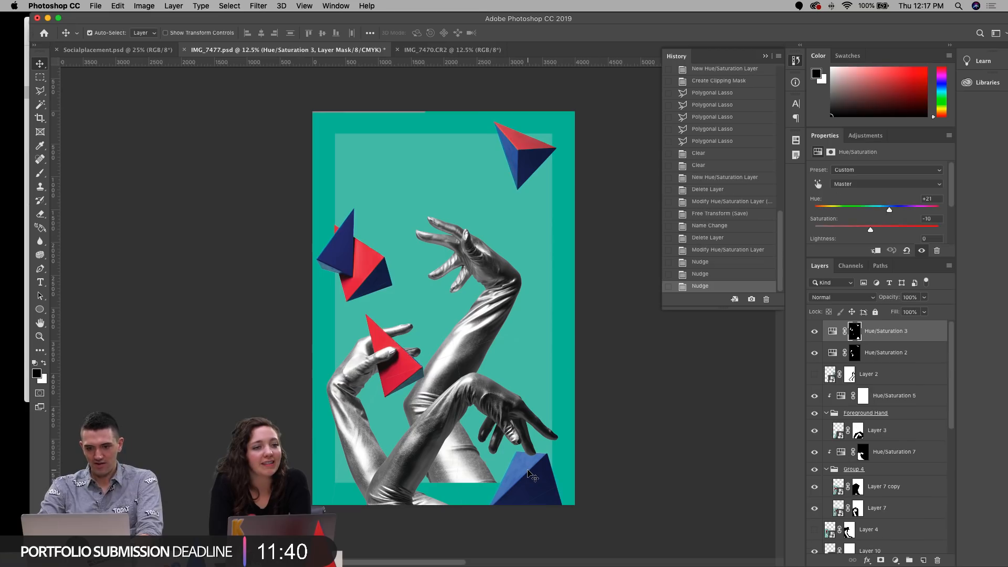
pyautogui.press('super+z')
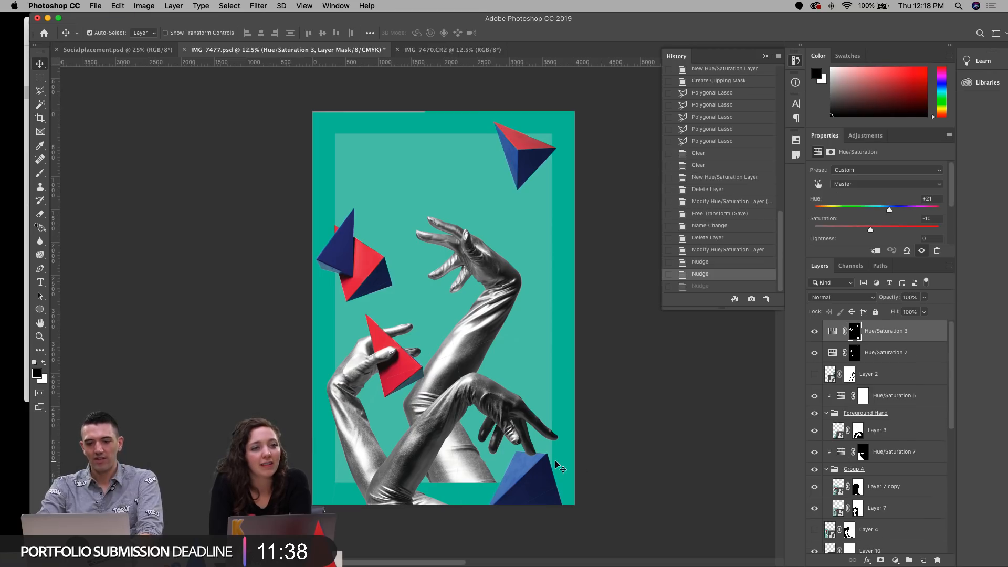
pyautogui.press('super+slash')
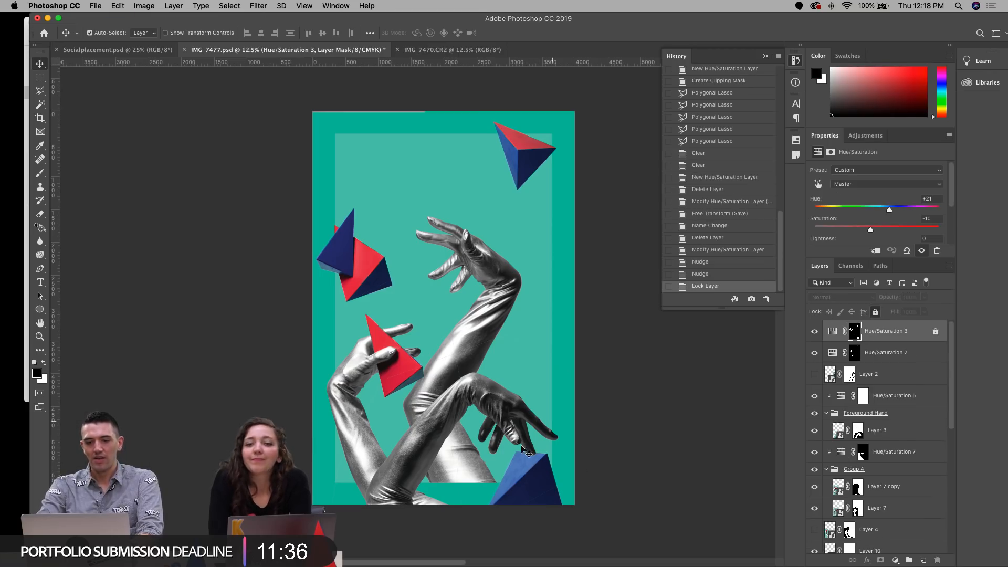
# Step: Nudge Layer 10, the blue pyramid beneath the foreground hand, right and up to about X 2445 px, Y 4734 px
pyautogui.click(532, 478)
pyautogui.hotkey('shift', 'Right')
pyautogui.hotkey('shift', 'Right')
pyautogui.hotkey('shift', 'Right')
pyautogui.hotkey('shift', 'Right')
pyautogui.hotkey('shift', 'Right')
pyautogui.hotkey('shift', 'Right')
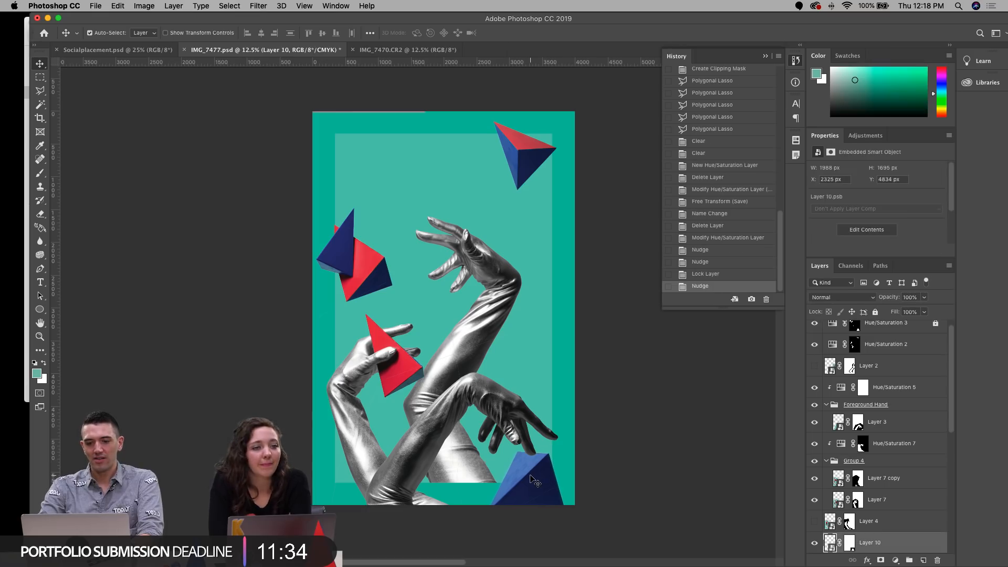
pyautogui.hotkey('shift', 'Up')
pyautogui.hotkey('shift', 'Up')
pyautogui.hotkey('shift', 'Up')
pyautogui.hotkey('shift', 'Up')
pyautogui.hotkey('shift', 'Up')
pyautogui.hotkey('shift', 'Right')
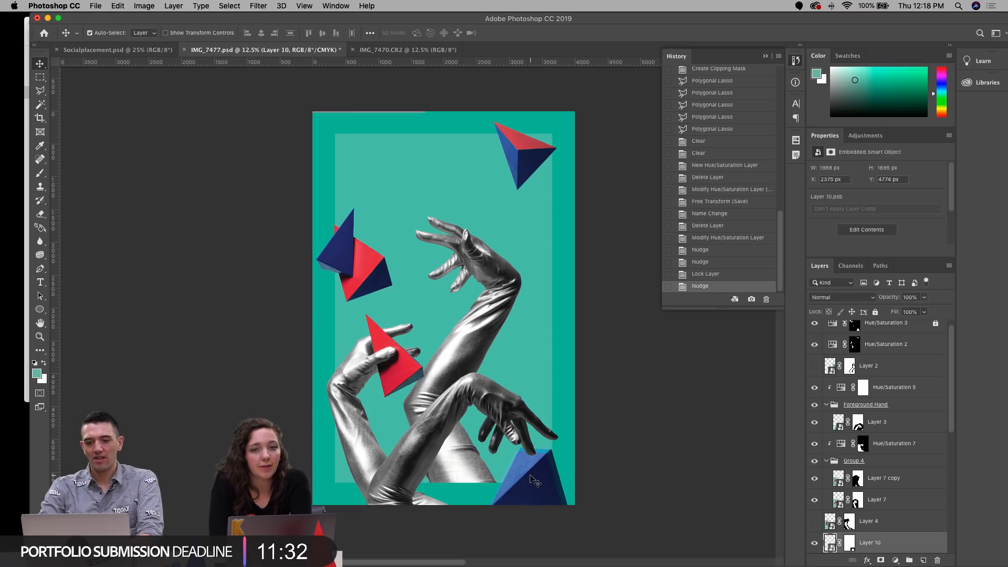
pyautogui.hotkey('shift', 'Up')
pyautogui.hotkey('shift', 'Up')
pyautogui.hotkey('shift', 'Up')
pyautogui.hotkey('shift', 'Right')
pyautogui.hotkey('shift', 'Right')
pyautogui.hotkey('shift', 'Right')
pyautogui.hotkey('shift', 'Right')
pyautogui.hotkey('shift', 'Right')
pyautogui.hotkey('shift', 'Right')
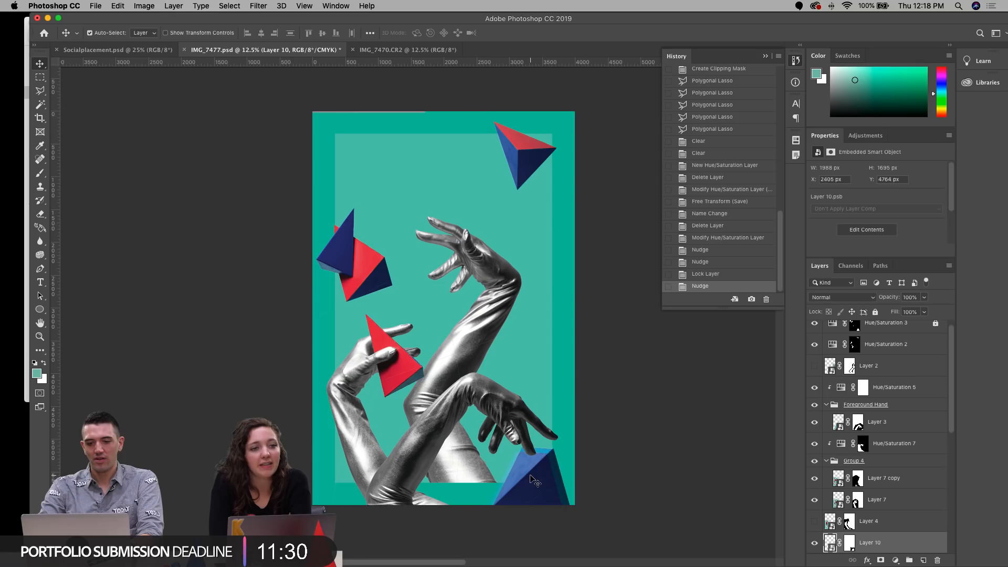
pyautogui.hotkey('shift', 'Up')
pyautogui.hotkey('shift', 'Up')
# Step: Free Transform the Layer 10 pyramid, scaling it to about 104.5% and rotating it about 8.3° clockwise
pyautogui.press('super+t')
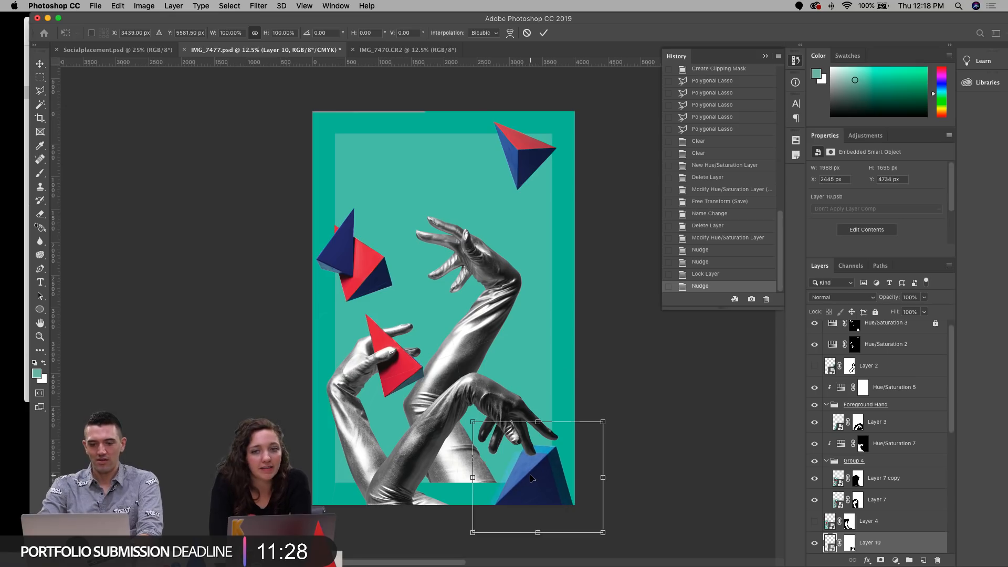
pyautogui.moveTo(610, 423); pyautogui.dragTo(620, 427)
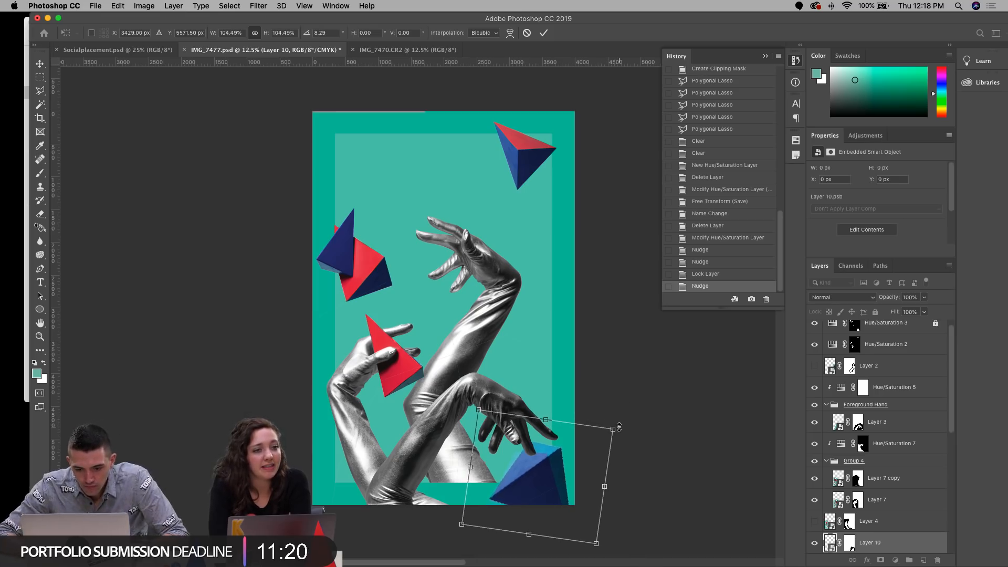
pyautogui.press('Return')
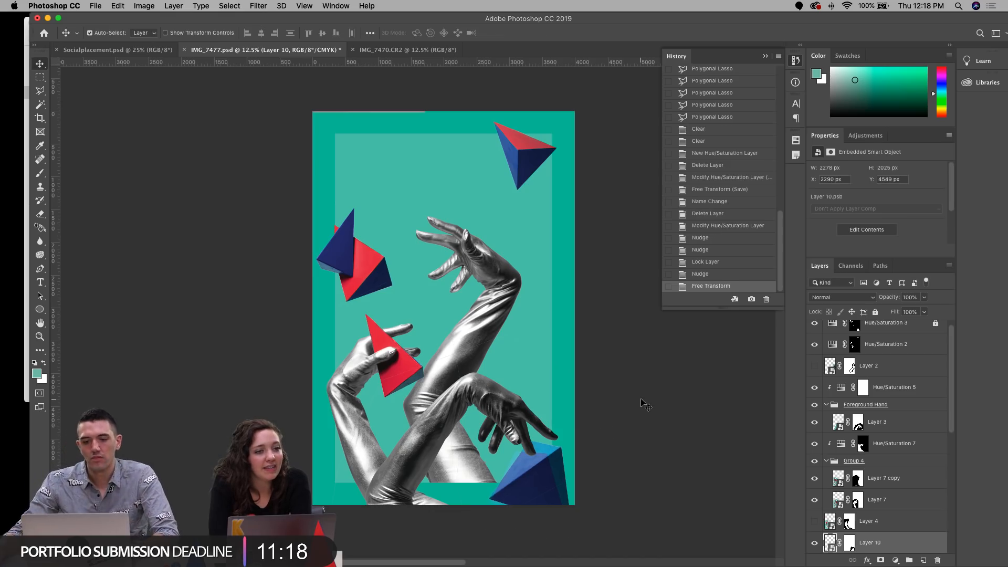
# Step: Check the Hue/Saturation 3 layer's effect on the blue pyramid by toggling its visibility, and unlock that layer
pyautogui.click(40, 336)
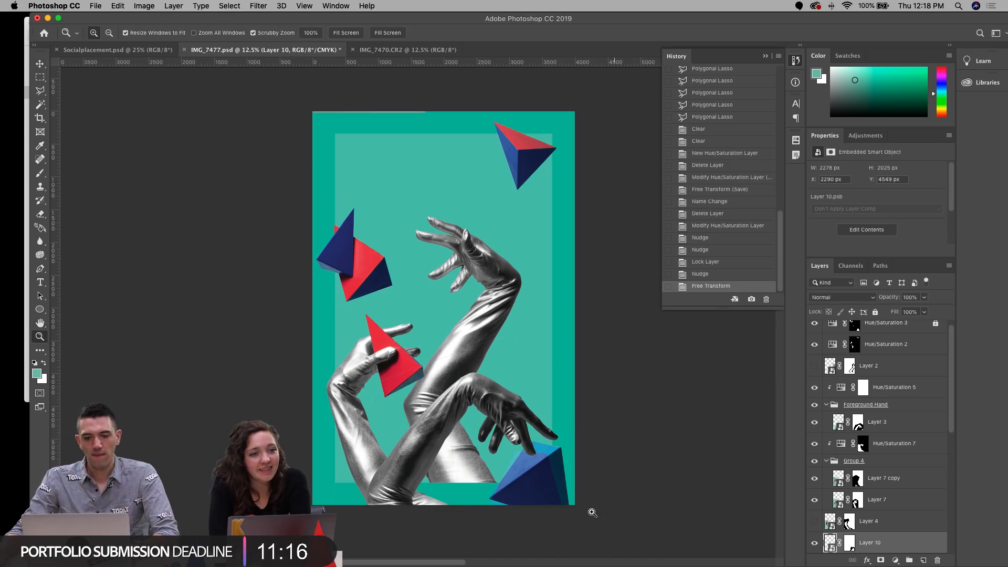
pyautogui.click(586, 510)
pyautogui.click(512, 431)
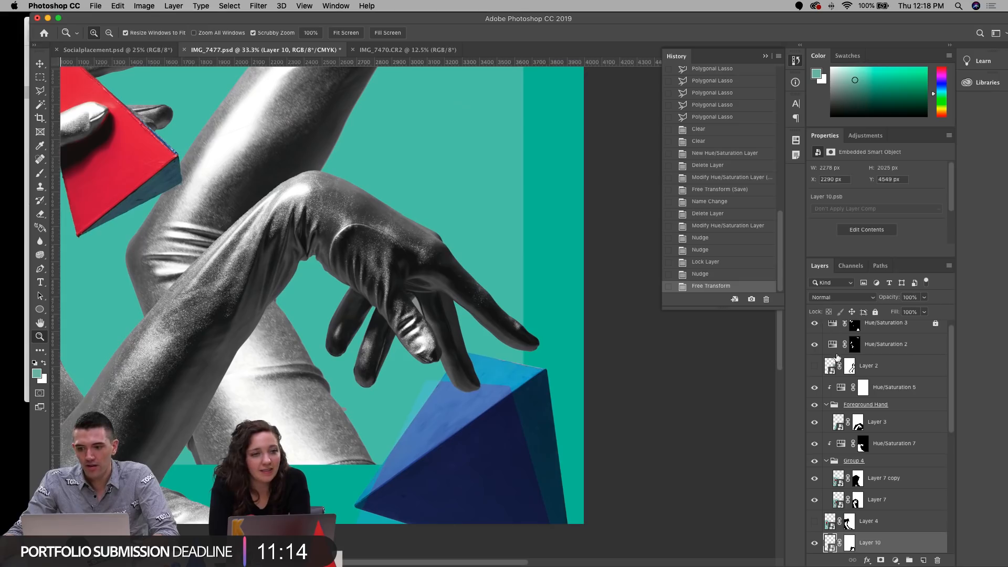
pyautogui.click(815, 323)
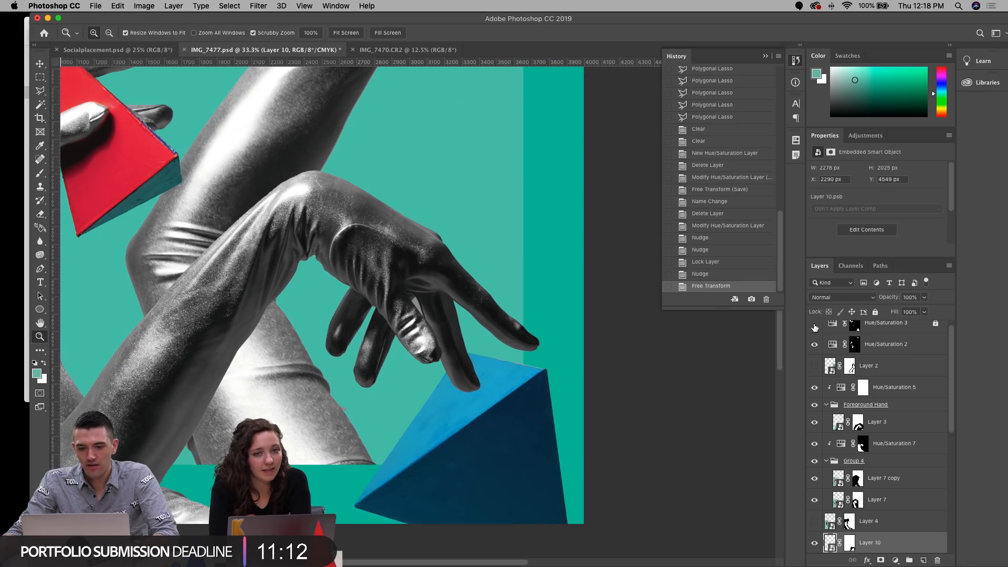
pyautogui.click(815, 323)
pyautogui.click(935, 326)
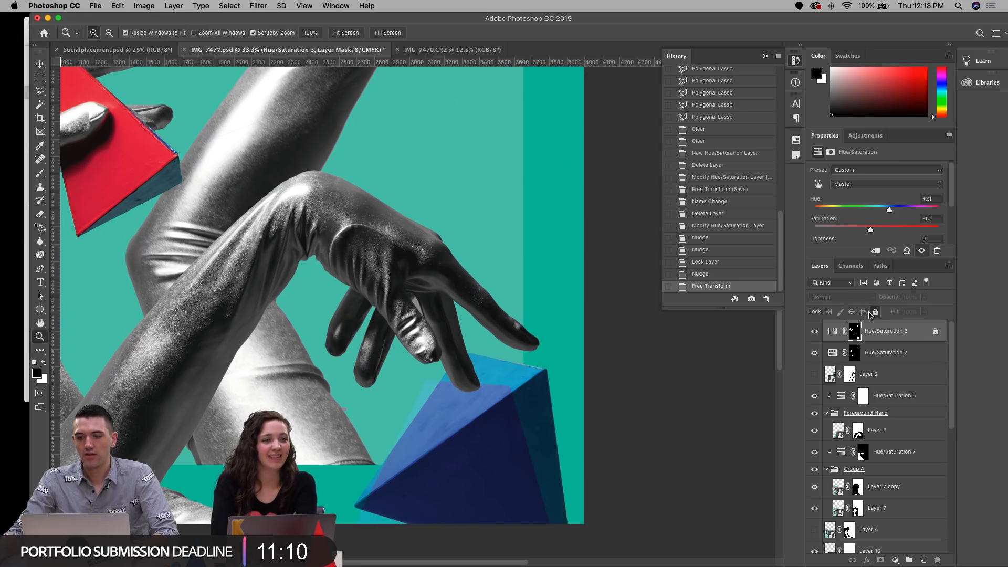
pyautogui.click(935, 333)
# Step: Select a loose area around the blue pyramid with the Polygonal Lasso, fill it black on the Hue/Saturation 3 mask, and deselect
pyautogui.click(39, 93)
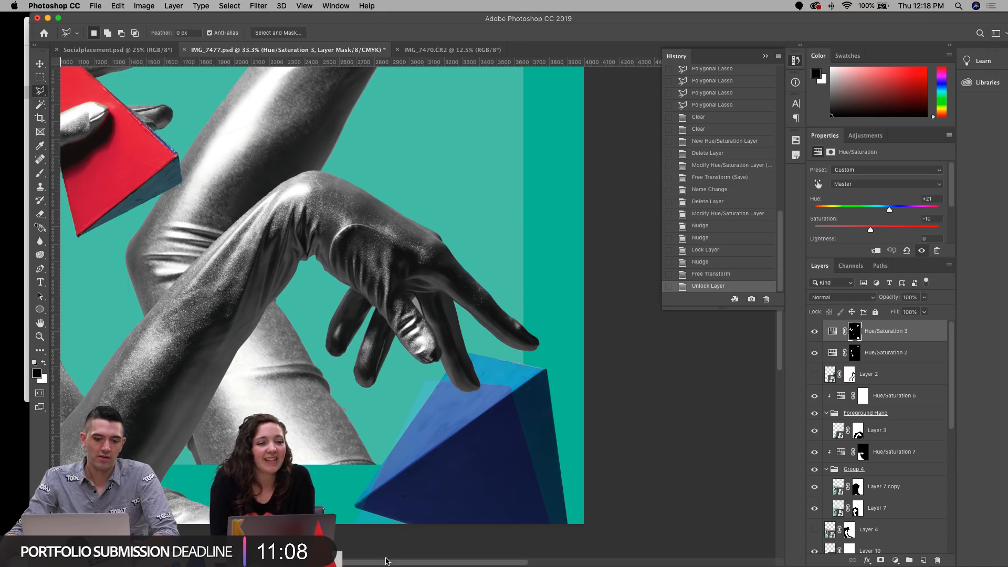
pyautogui.click(352, 536)
pyautogui.click(285, 521)
pyautogui.click(430, 282)
pyautogui.click(591, 317)
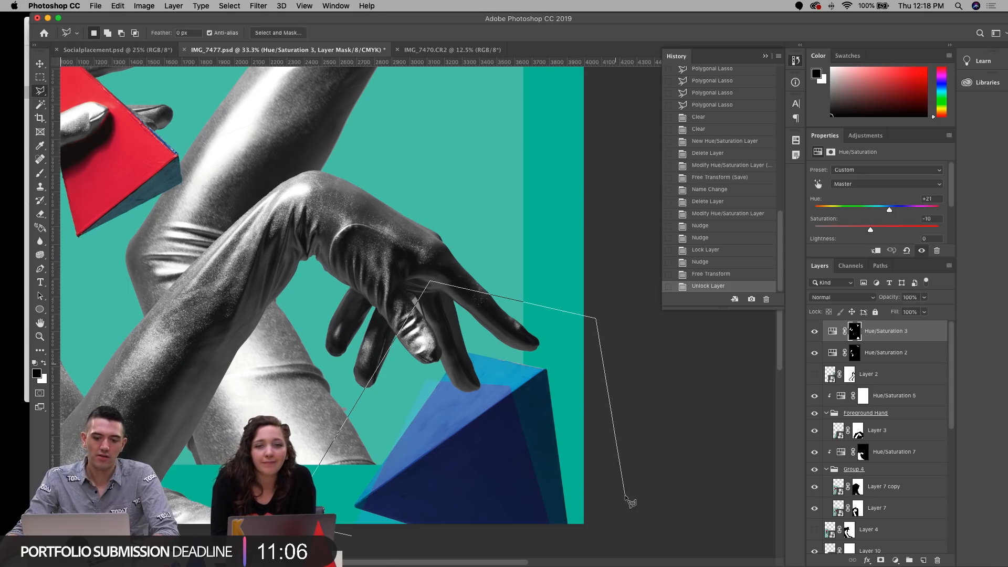
pyautogui.doubleClick(605, 528)
pyautogui.hotkey('alt', 'BackSpace')
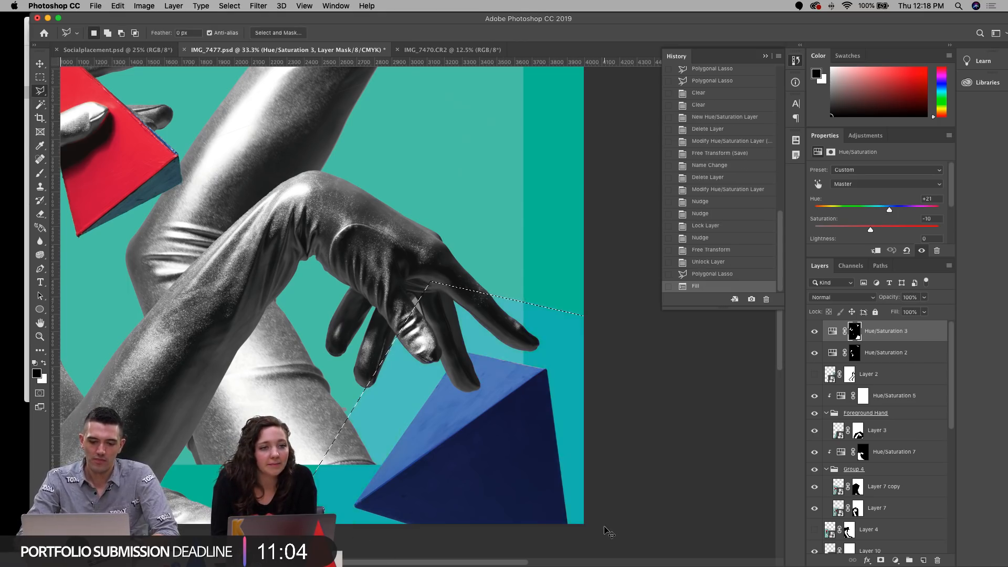
pyautogui.press('super+d')
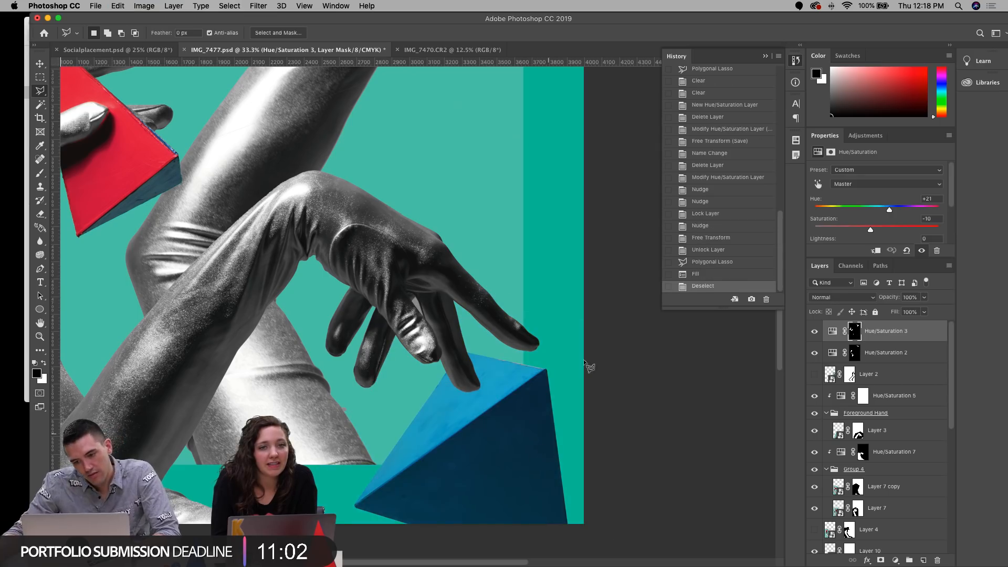
# Step: Trace the blue pyramid's outline with the Polygonal Lasso, fill it white on the Hue/Saturation 3 mask, and deselect
pyautogui.click(547, 370)
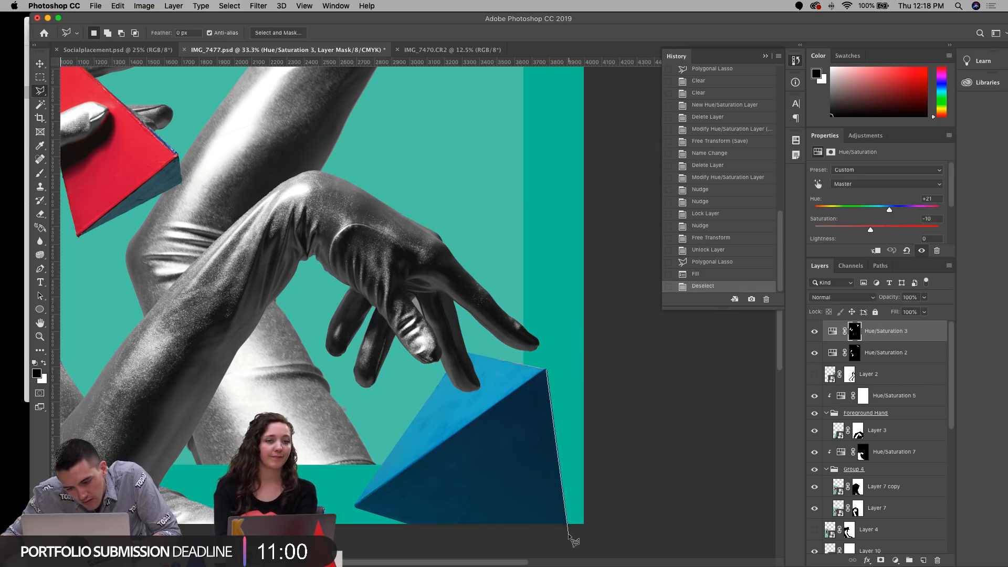
pyautogui.click(568, 534)
pyautogui.click(410, 526)
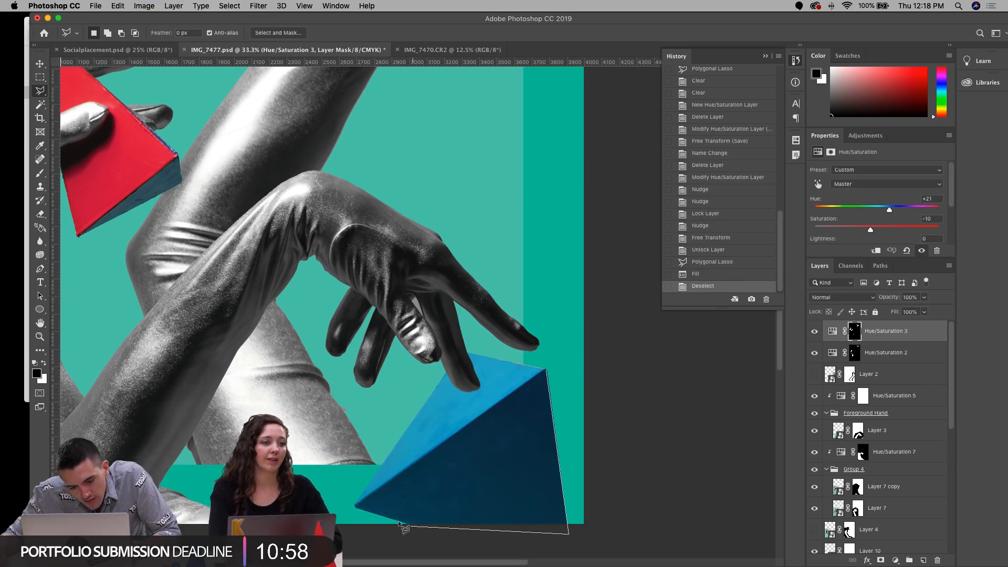
pyautogui.click(355, 506)
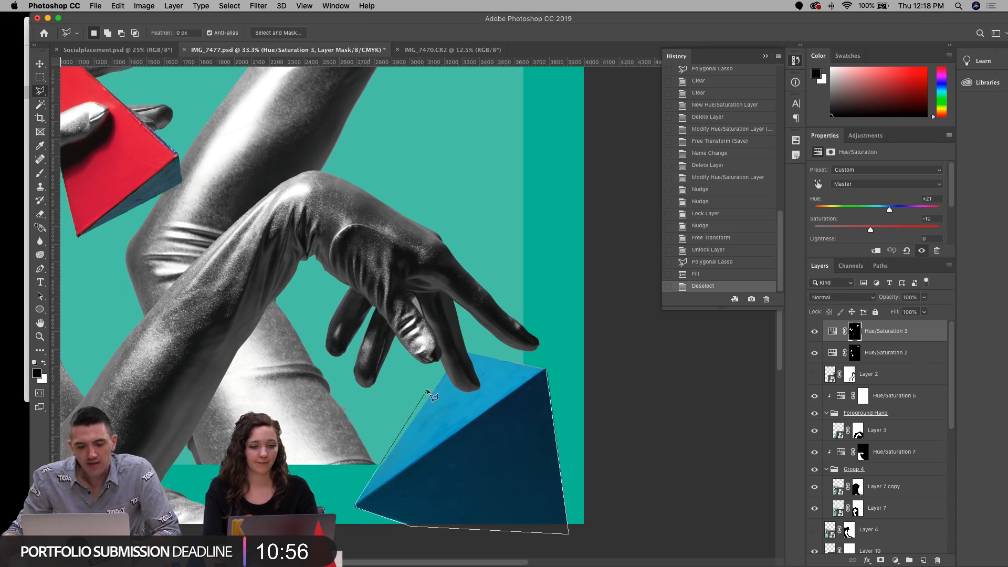
pyautogui.click(462, 354)
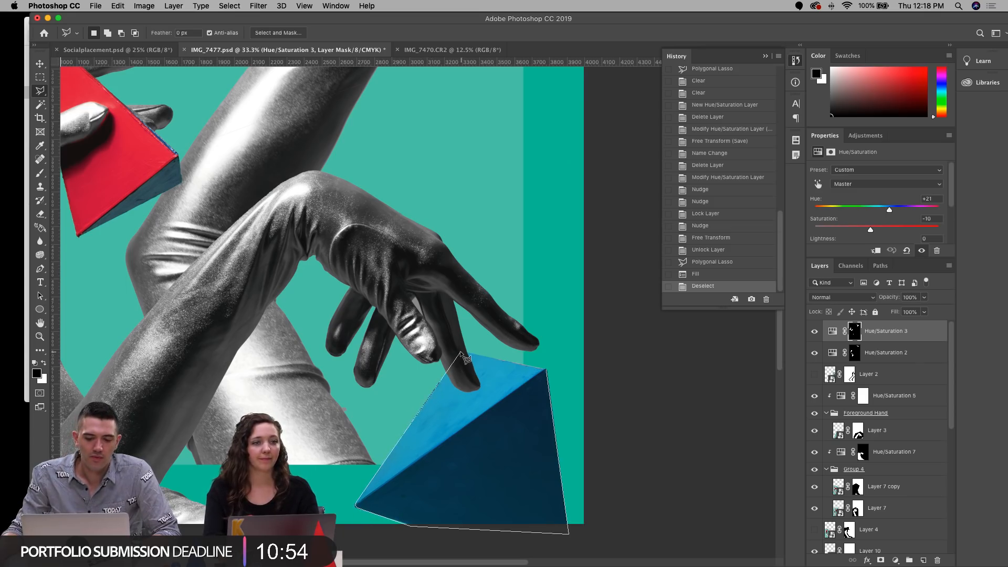
pyautogui.doubleClick(508, 361)
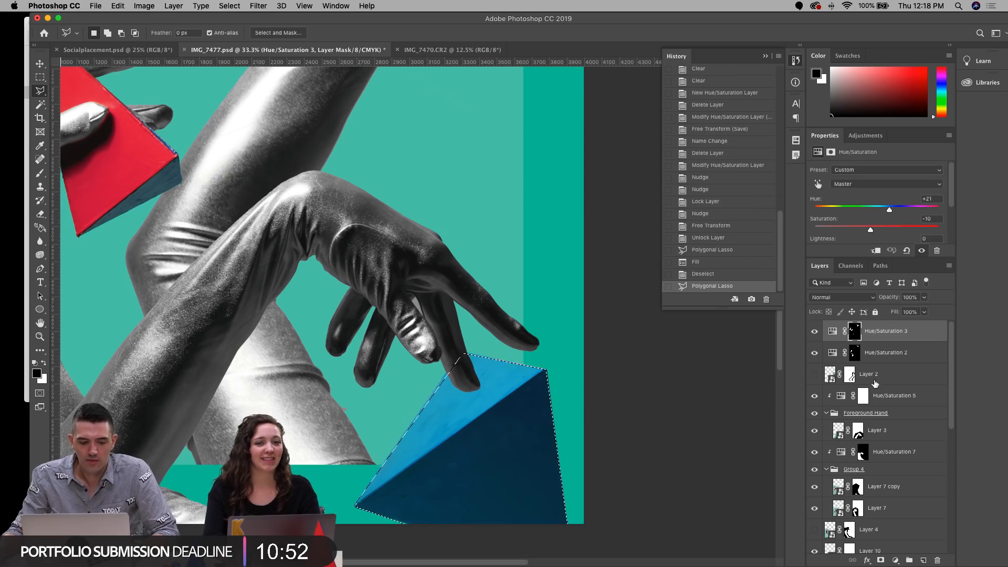
pyautogui.press('super+BackSpace')
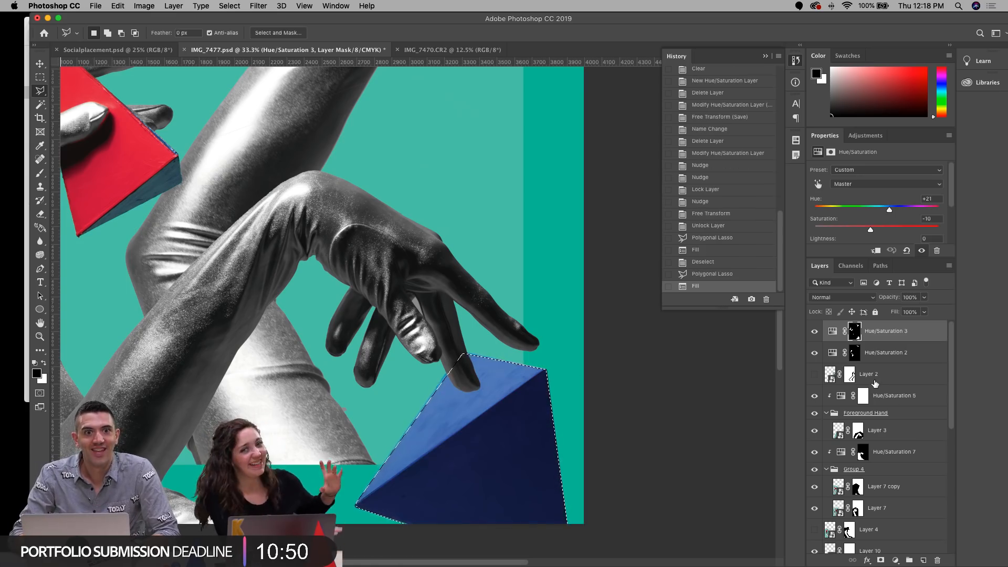
pyautogui.press('super+d')
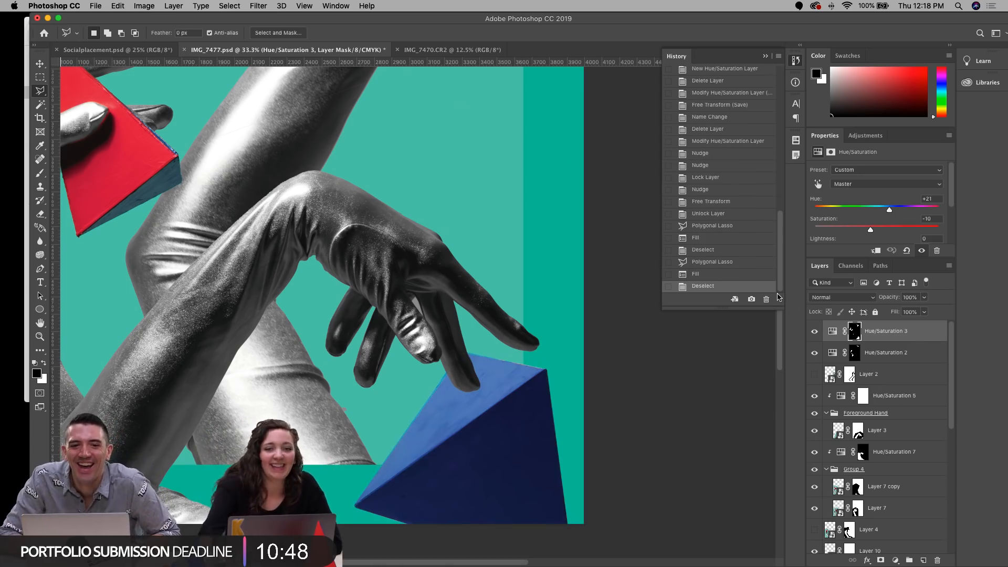
# Step: Examine the recoloured blue pyramid, its edges and the overlapping arms in the lower part of the composite
pyautogui.hscroll(3, 614, 254)
pyautogui.hscroll(5, 612, 250)
pyautogui.scroll(2, 612, 250)
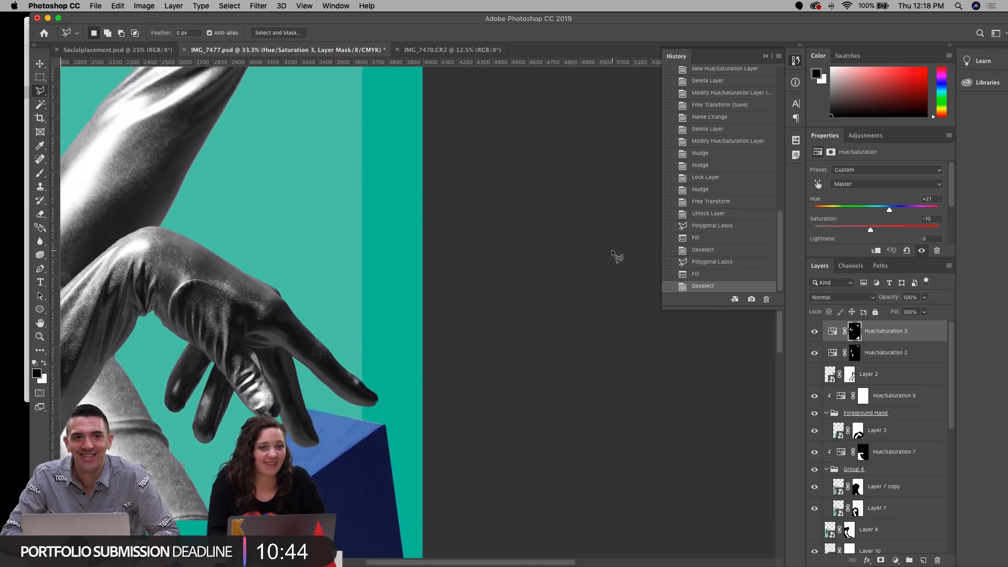
pyautogui.scroll(-3, 613, 250)
pyautogui.hscroll(-5, 612, 250)
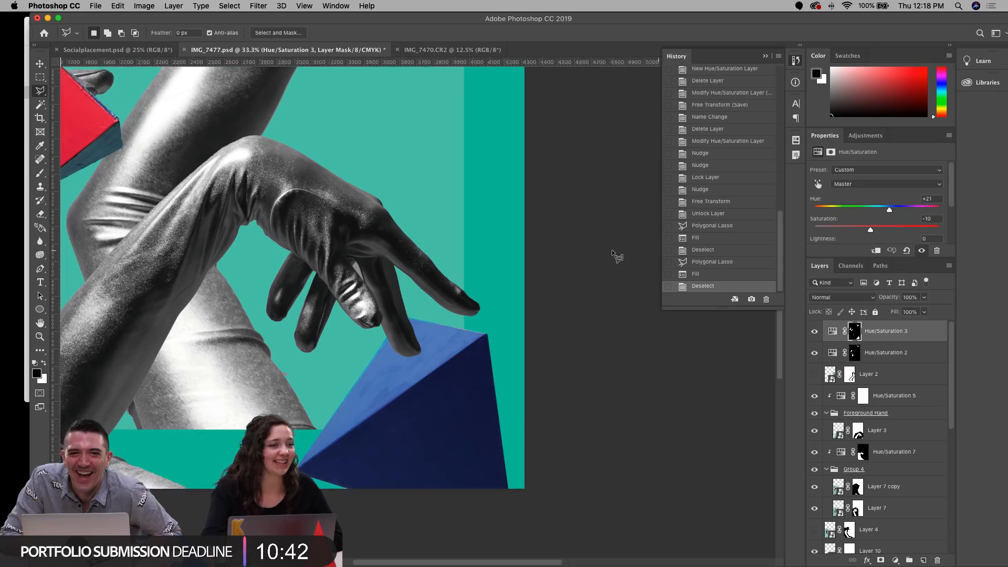
pyautogui.scroll(1, 613, 250)
pyautogui.scroll(2, 613, 250)
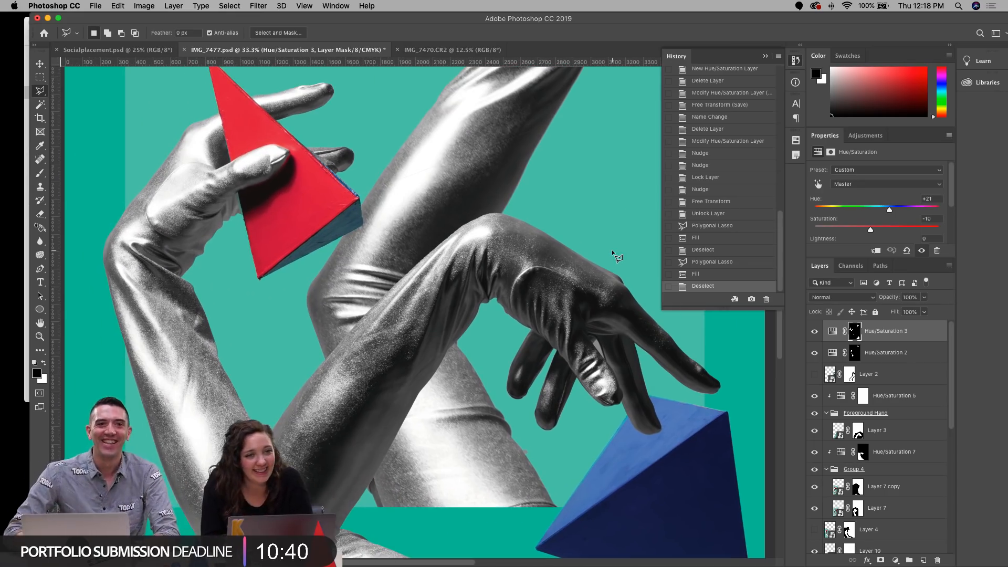
pyautogui.hscroll(2, 244, 309)
pyautogui.scroll(-1, 244, 310)
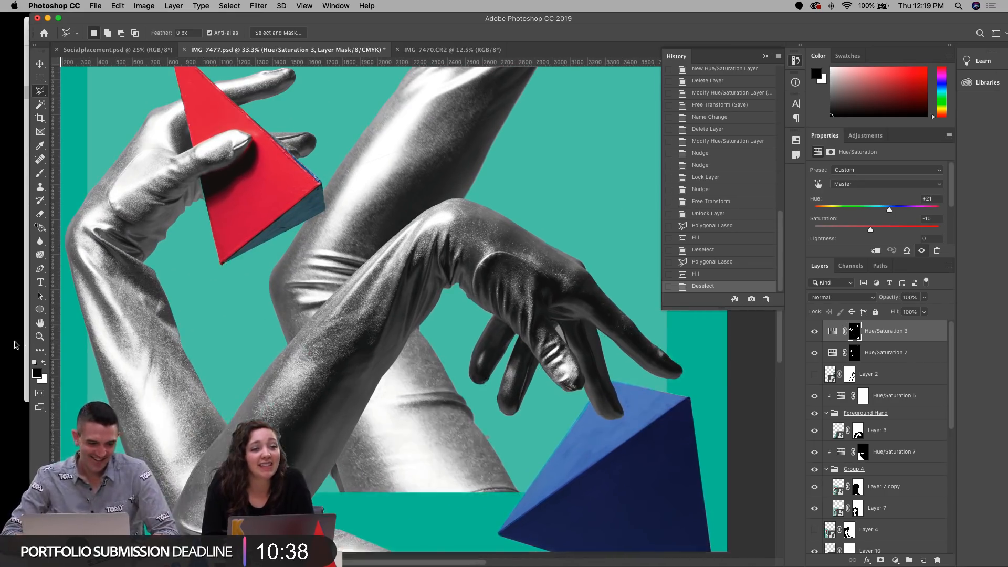
pyautogui.click(39, 336)
pyautogui.keyDown('alt'); pyautogui.click(325, 306); pyautogui.keyUp('alt')
pyautogui.keyDown('alt'); pyautogui.click(325, 307); pyautogui.keyUp('alt')
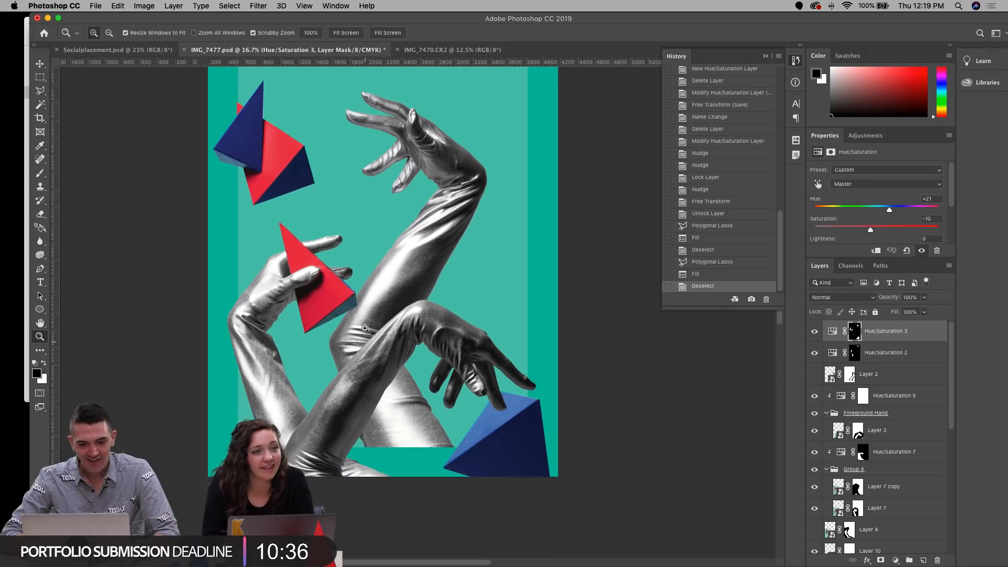
# Step: Try darkening the teal border with a Levels adjustment above Layer 1, raising the black input level to about 52
pyautogui.click(40, 63)
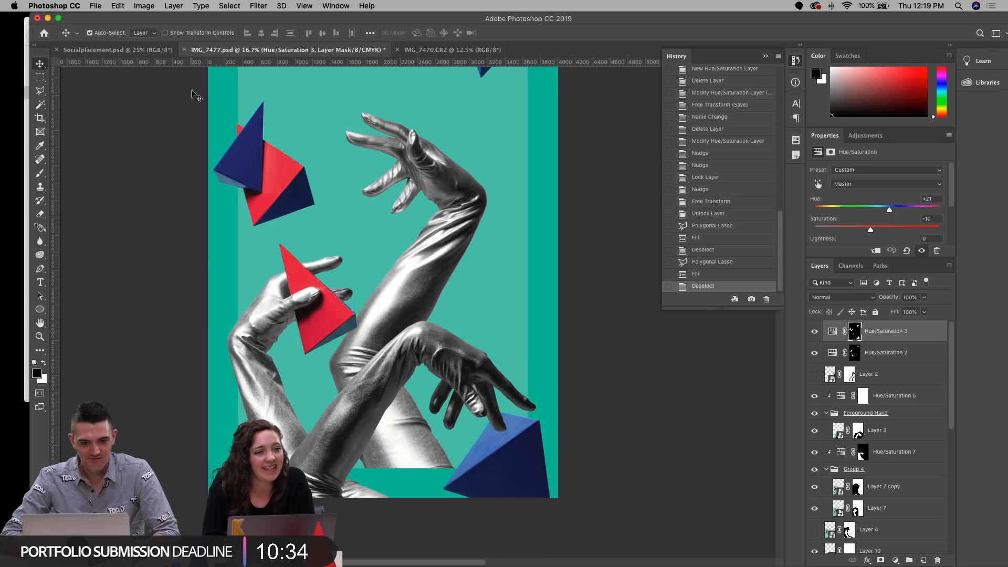
pyautogui.click(210, 92)
pyautogui.scroll(-1, 840, 470)
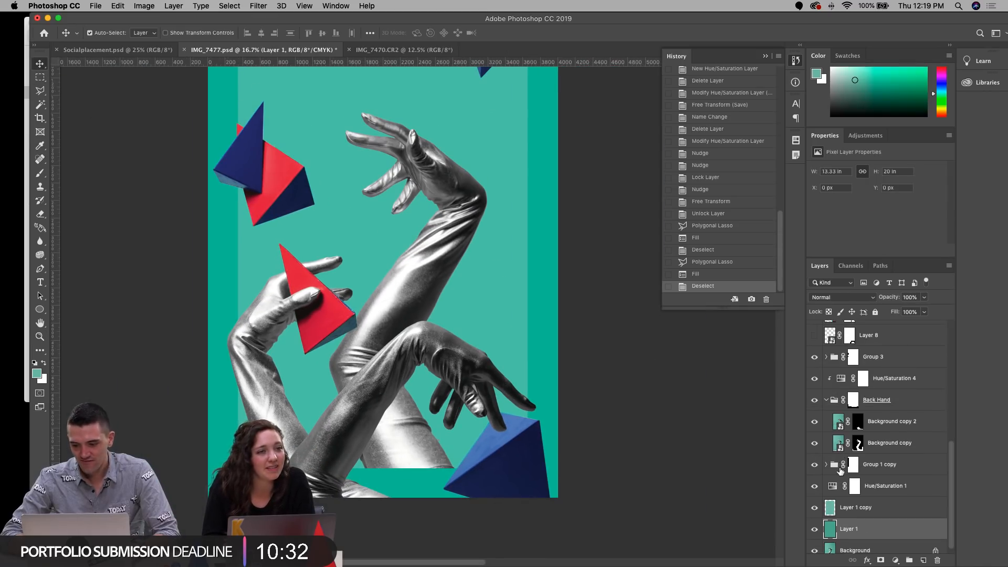
pyautogui.click(896, 559)
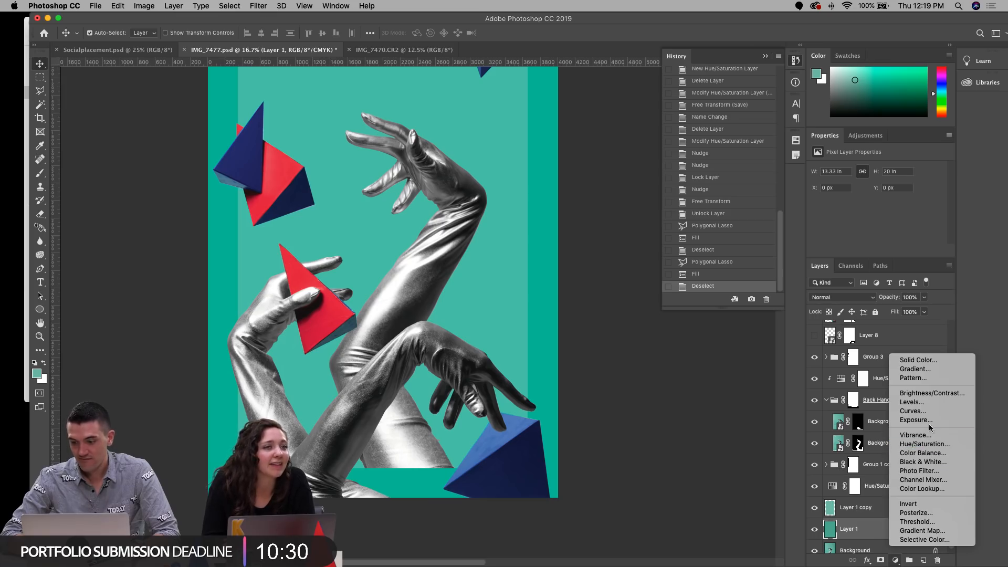
pyautogui.click(940, 408)
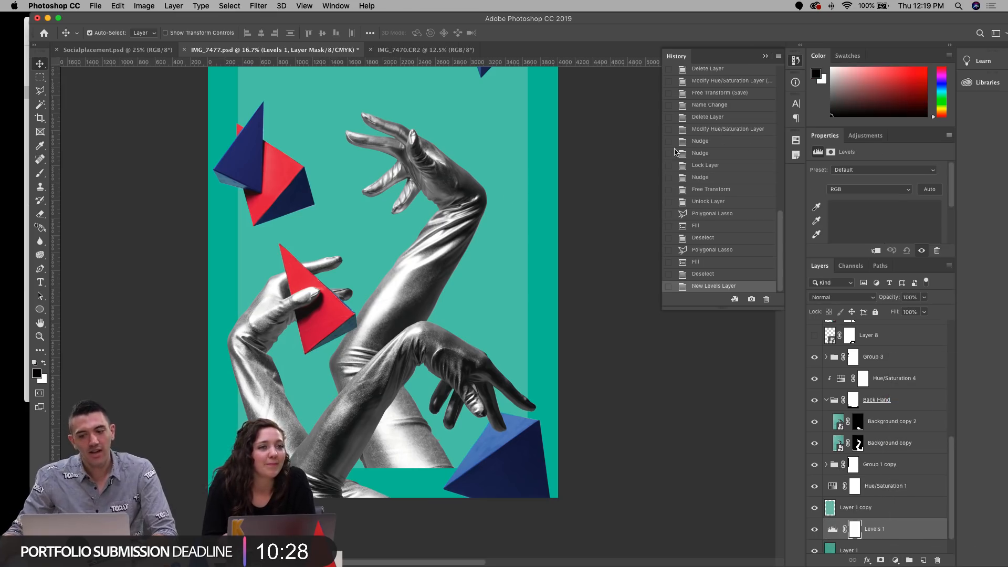
pyautogui.scroll(-3, 952, 190)
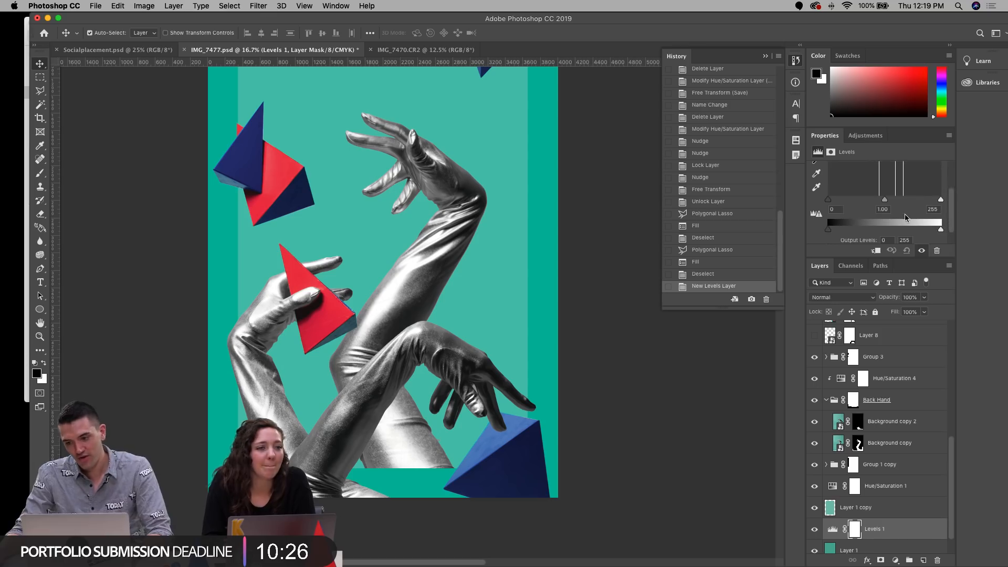
pyautogui.moveTo(829, 201); pyautogui.dragTo(855, 204)
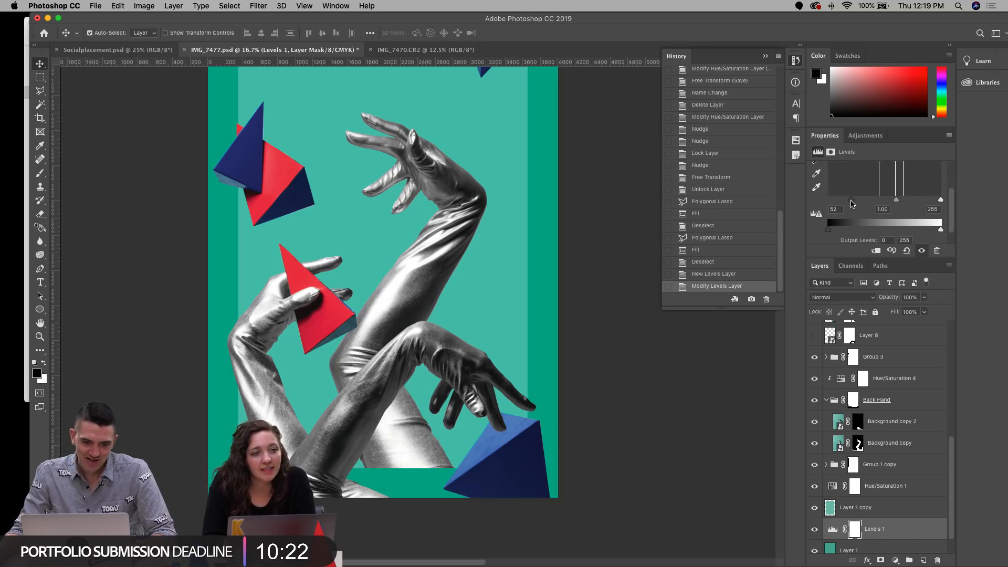
pyautogui.moveTo(854, 202); pyautogui.dragTo(855, 203)
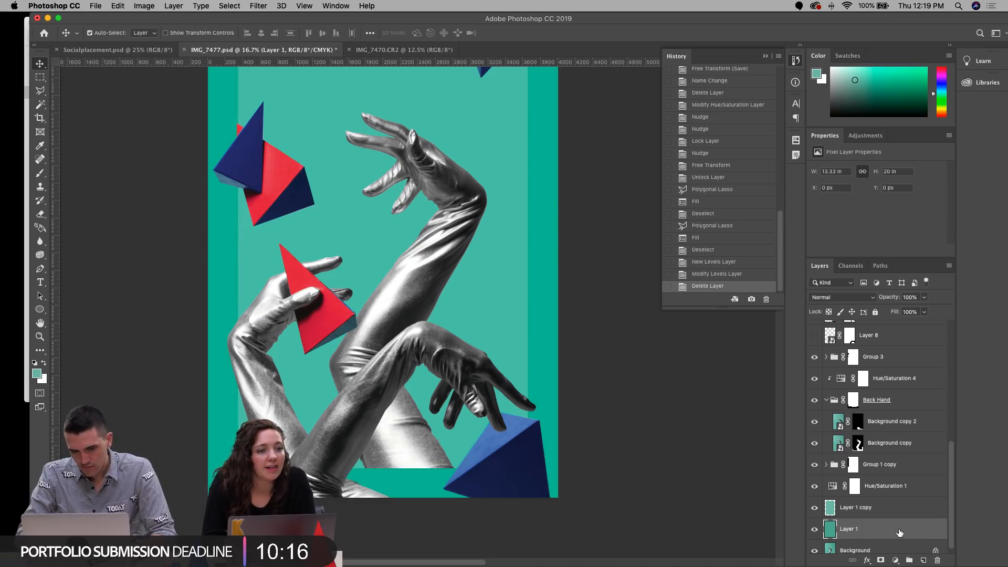
# Step: Try darkening the border with a duplicate of Layer 1 set to Multiply, and delete the duplicate
pyautogui.moveTo(913, 534); pyautogui.dragTo(923, 560)
pyautogui.click(832, 298)
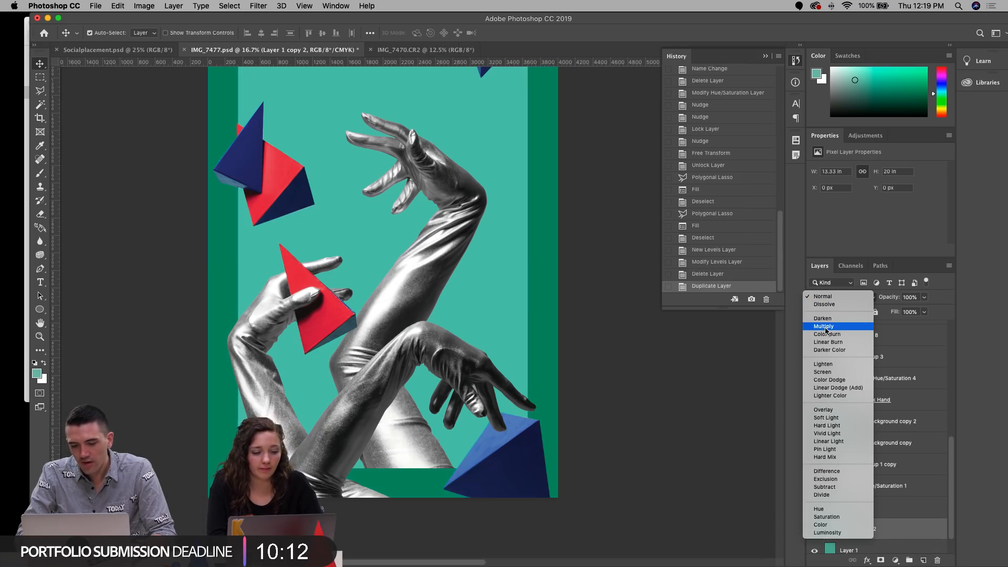
pyautogui.click(826, 327)
pyautogui.press('Delete')
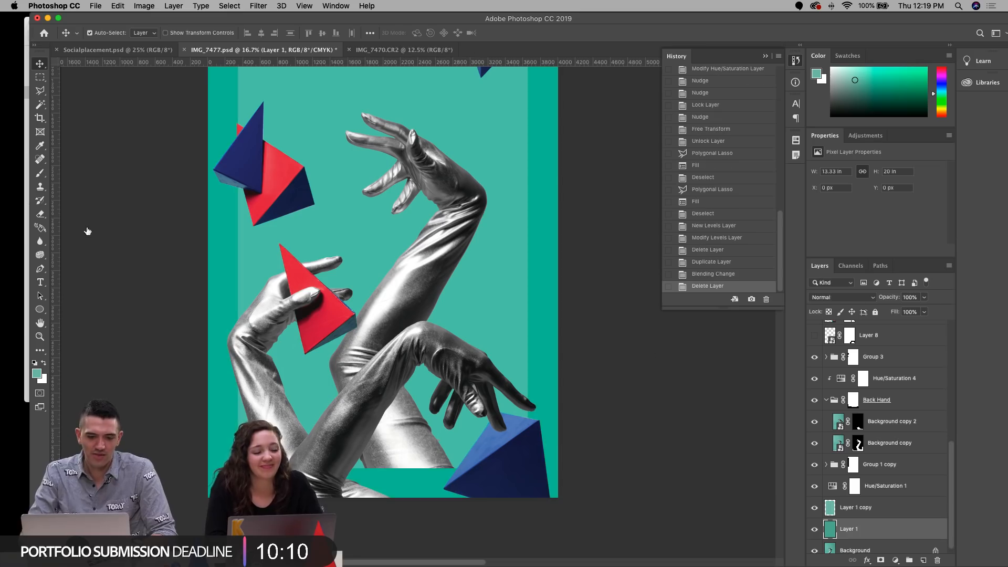
# Step: Shift the left arm holding the red pyramid (Layer 7) slightly to the right with Free Transform
pyautogui.click(40, 336)
pyautogui.keyDown('alt'); pyautogui.click(336, 331); pyautogui.keyUp('alt')
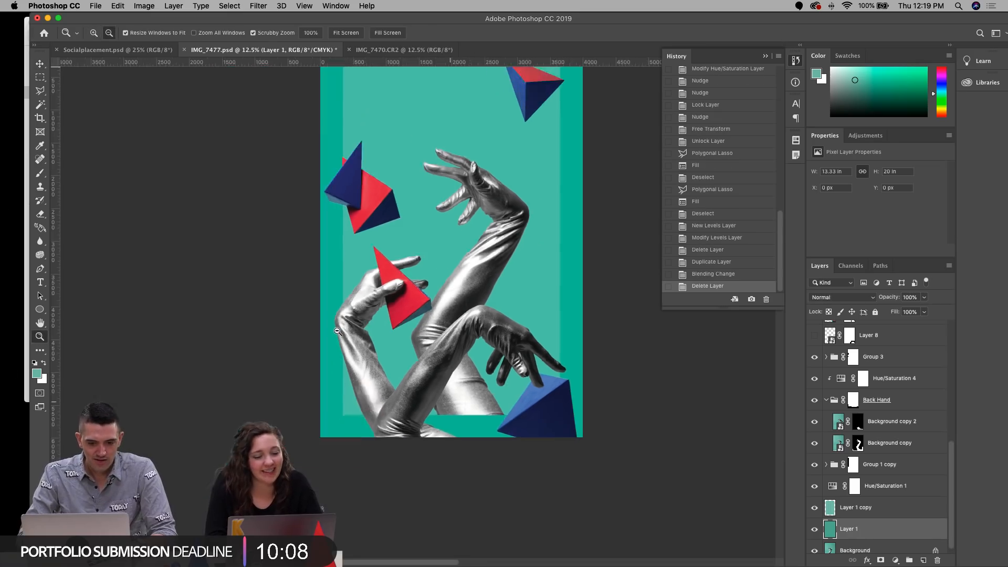
pyautogui.keyDown('alt'); pyautogui.click(336, 331); pyautogui.keyUp('alt')
pyautogui.click(401, 321)
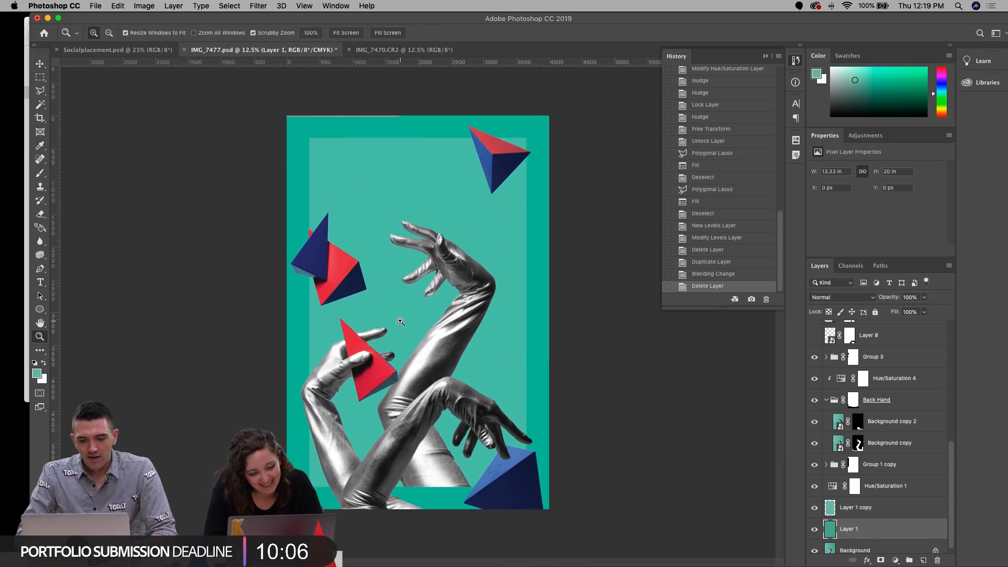
pyautogui.click(366, 358)
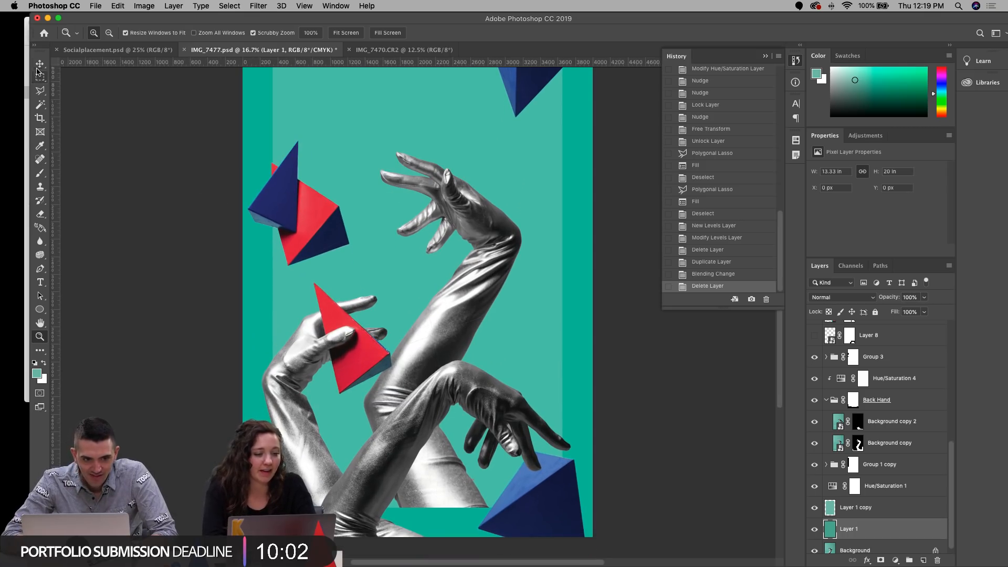
pyautogui.press('v')
pyautogui.click(284, 366)
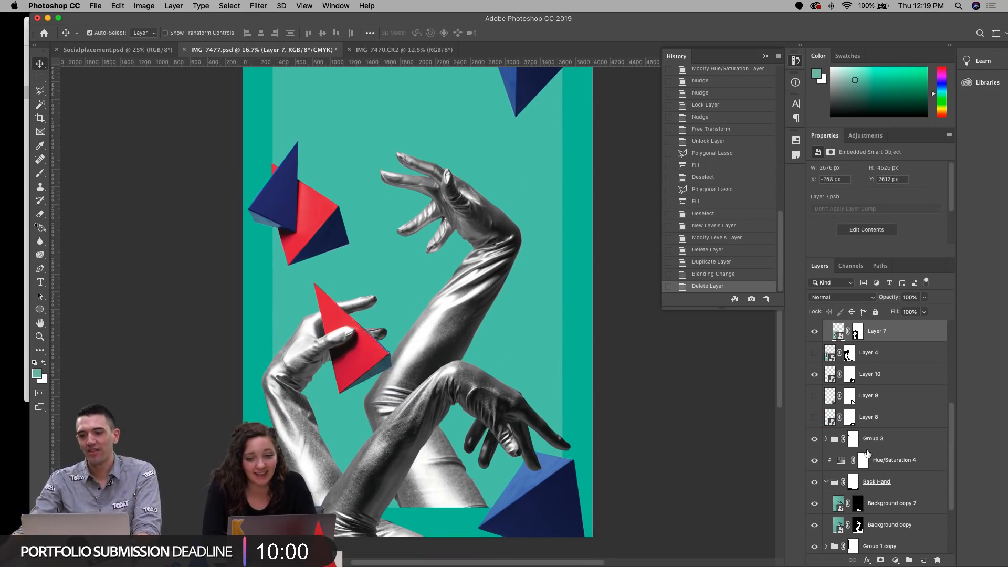
pyautogui.hotkey('ctrl', 't')
pyautogui.moveTo(400, 304); pyautogui.dragTo(402, 305)
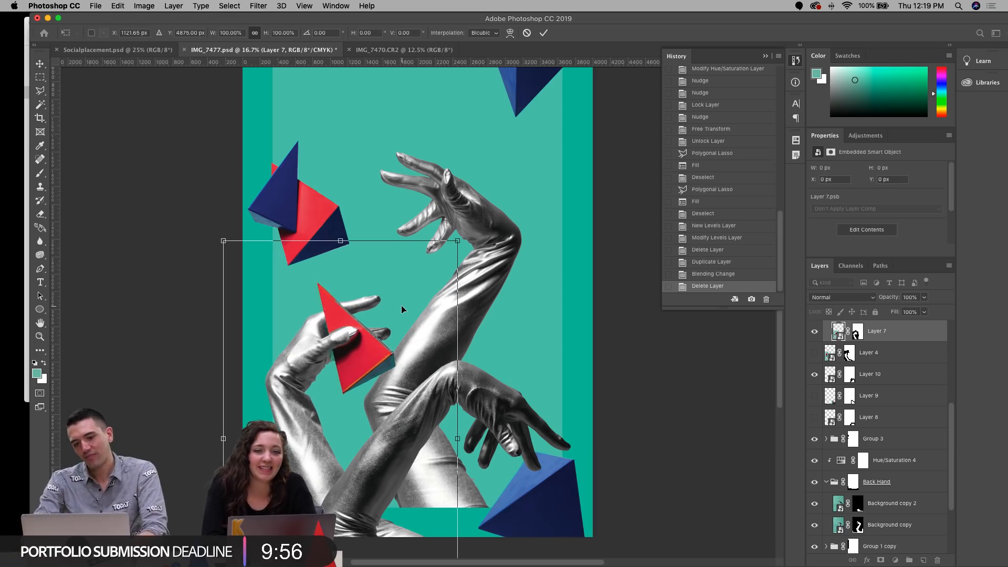
pyautogui.press('Return')
# Step: Try rotating the front arm (Layer 3) by 2.56° and nudging it up 60 px and left 10 px, and undo the transform
pyautogui.click(480, 400)
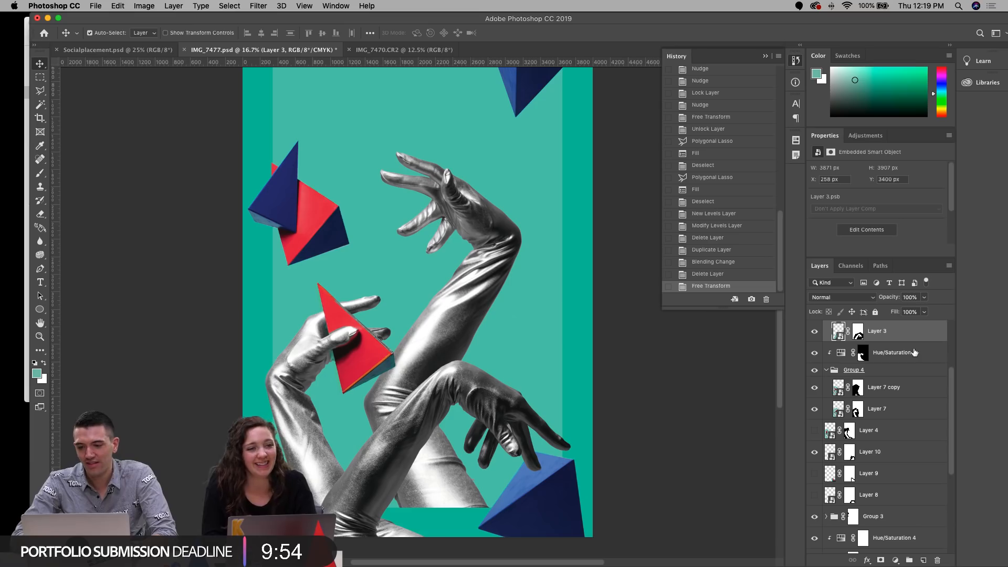
pyautogui.hotkey('ctrl', 't')
pyautogui.moveTo(594, 261); pyautogui.dragTo(607, 260)
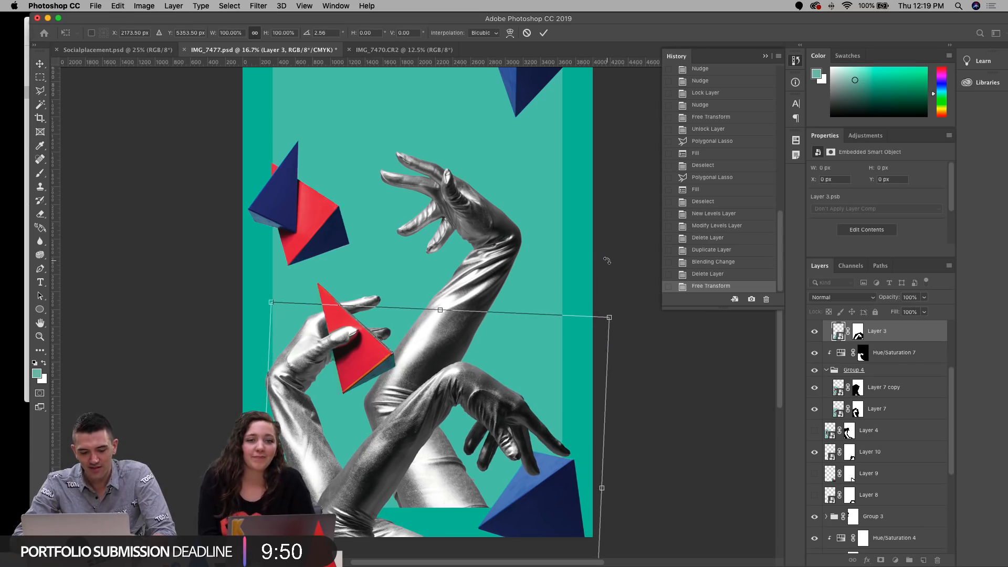
pyautogui.hotkey('shift', 'Up')
pyautogui.hotkey('shift', 'Up')
pyautogui.hotkey('shift', 'Up')
pyautogui.hotkey('shift', 'Up')
pyautogui.hotkey('shift', 'Up')
pyautogui.hotkey('shift', 'Up')
pyautogui.hotkey('shift', 'Left')
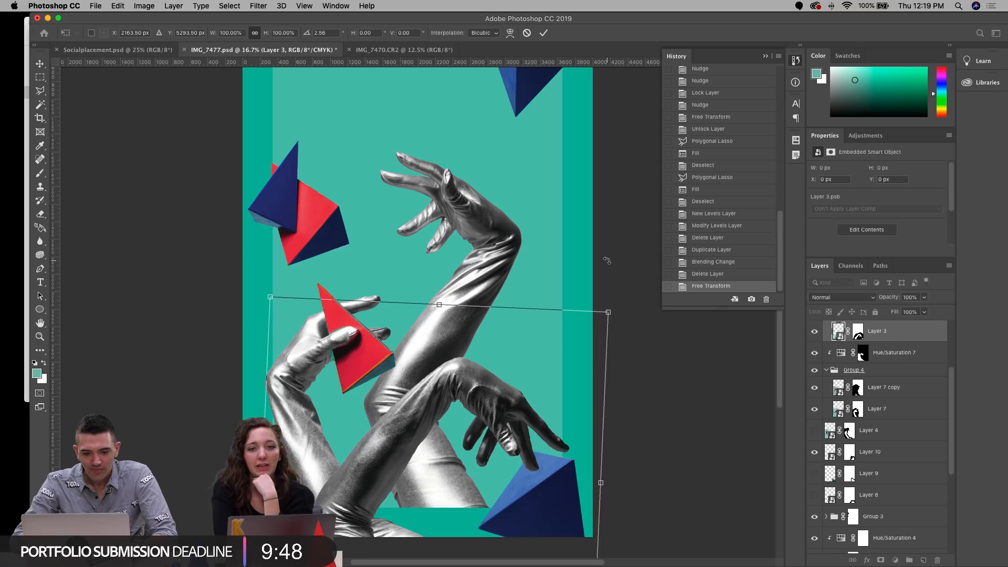
pyautogui.press('Return')
pyautogui.hscroll(-2, 577, 272)
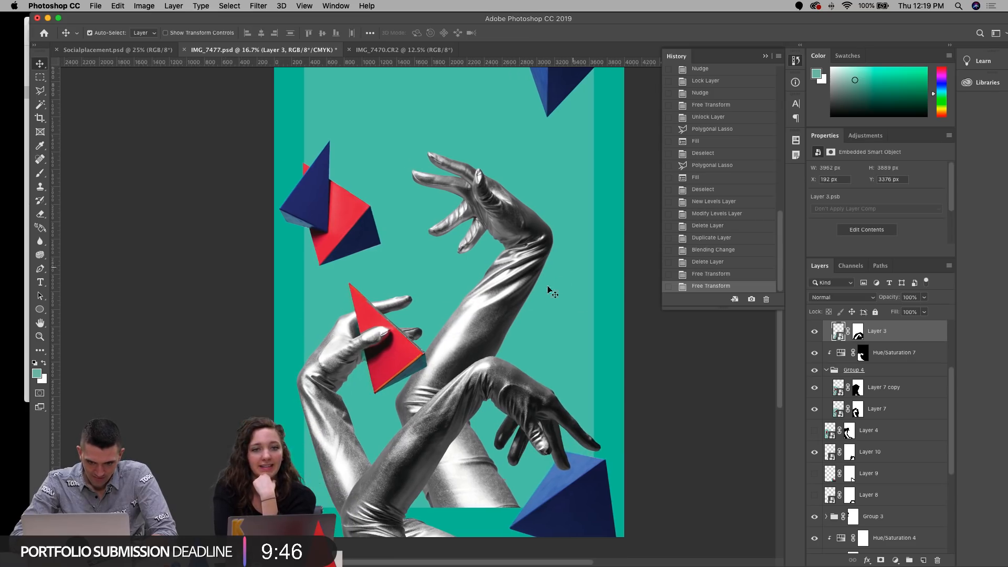
pyautogui.hscroll(2, 550, 291)
pyautogui.scroll(-1, 550, 290)
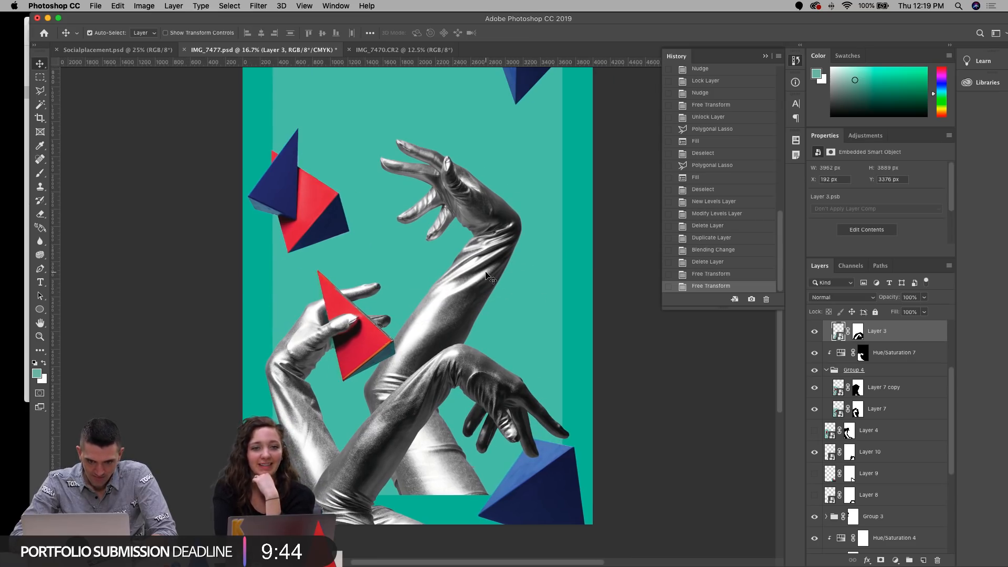
pyautogui.press('super+z')
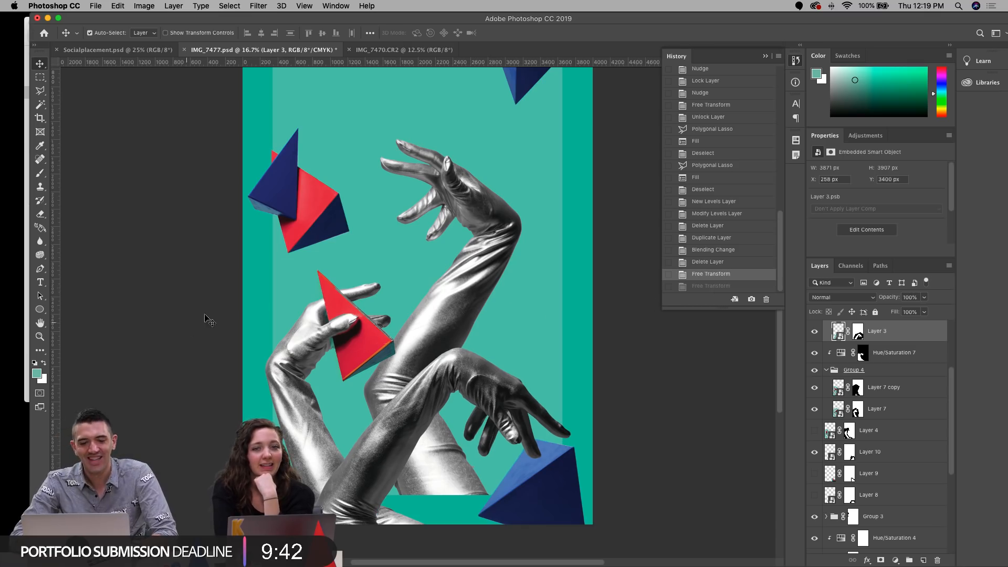
# Step: Nudge the left arm holding the red pyramid (Layer 7) to about X -257 px, Y 2642 px
pyautogui.click(40, 337)
pyautogui.keyDown('alt'); pyautogui.click(562, 223); pyautogui.keyUp('alt')
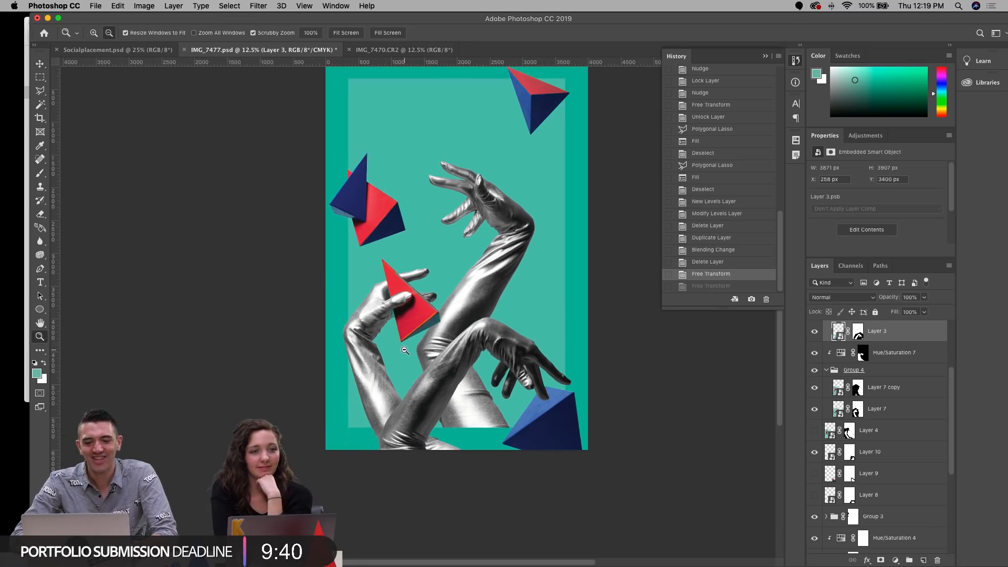
pyautogui.keyDown('alt'); pyautogui.click(446, 246); pyautogui.keyUp('alt')
pyautogui.scroll(4, 404, 350)
pyautogui.click(39, 64)
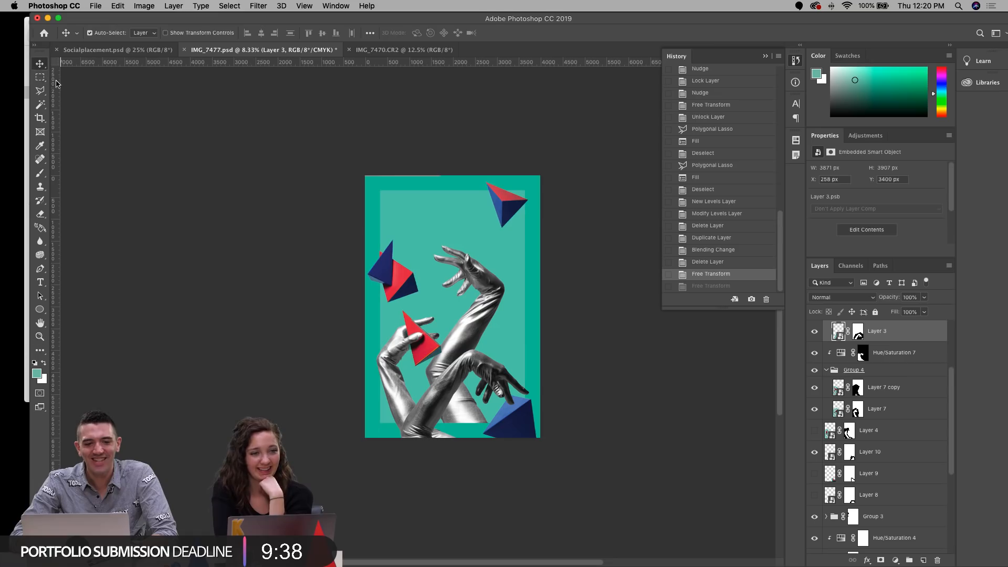
pyautogui.click(402, 351)
pyautogui.press('Up')
pyautogui.hotkey('shift', 'Left')
pyautogui.hotkey('shift', 'Left')
pyautogui.hotkey('shift', 'Left')
pyautogui.hotkey('shift', 'Left')
pyautogui.hotkey('shift', 'Left')
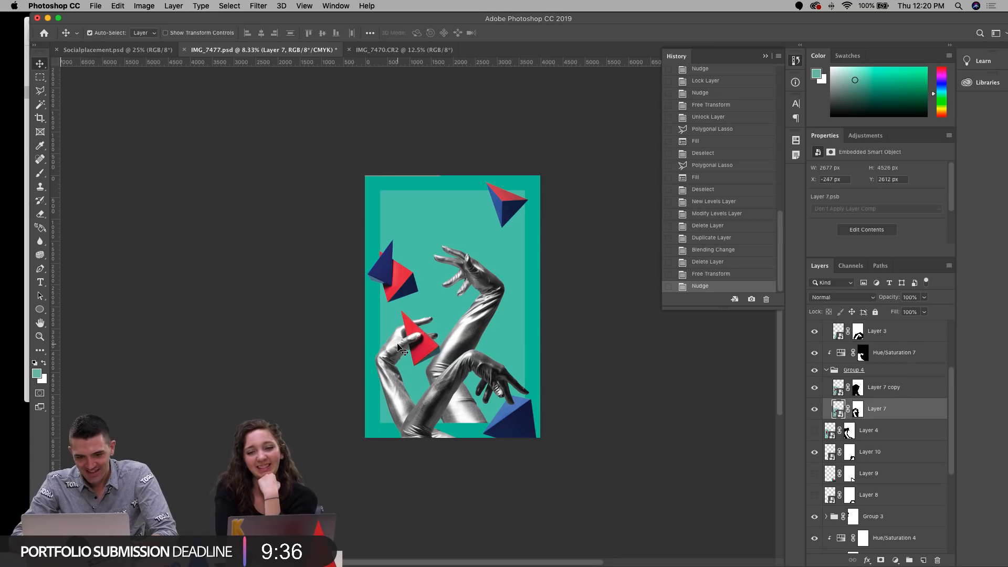
pyautogui.hotkey('shift', 'Down')
pyautogui.hotkey('shift', 'Down')
pyautogui.hotkey('shift', 'Down')
pyautogui.hotkey('shift', 'Left')
pyautogui.hotkey('shift', 'Left')
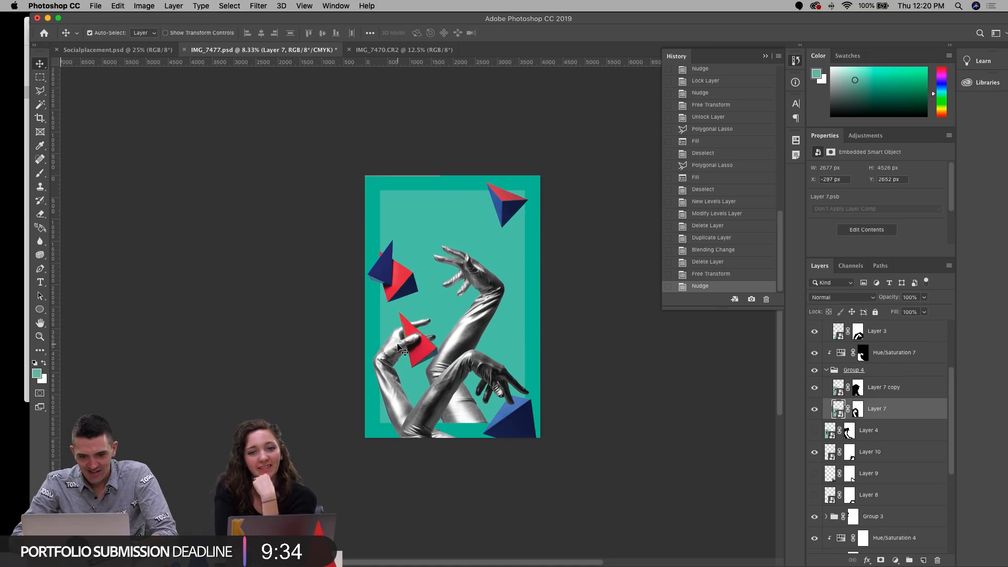
pyautogui.scroll(1, 401, 351)
pyautogui.hscroll(1, 402, 351)
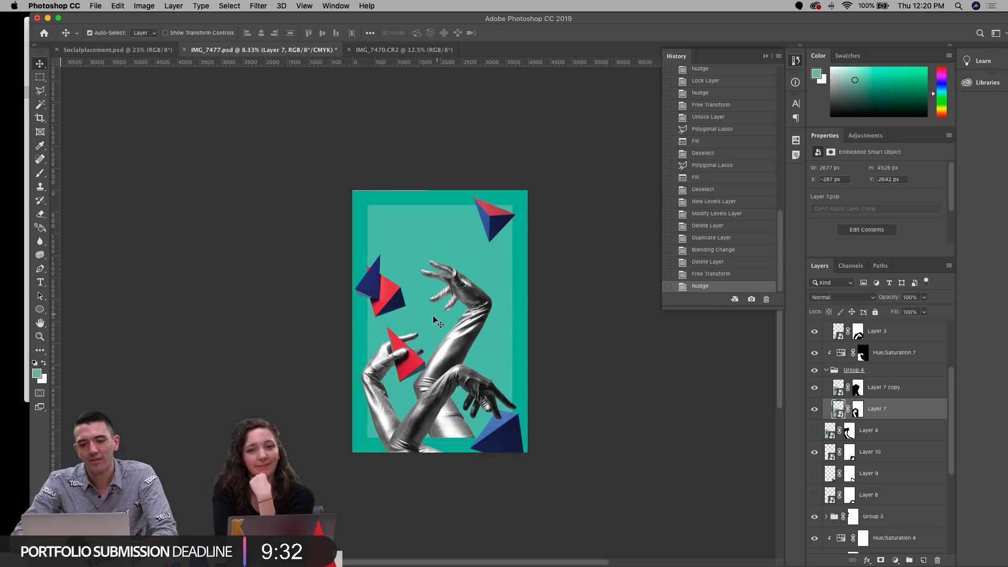
pyautogui.hotkey('shift', 'Right')
pyautogui.hotkey('shift', 'Right')
pyautogui.hotkey('shift', 'Right')
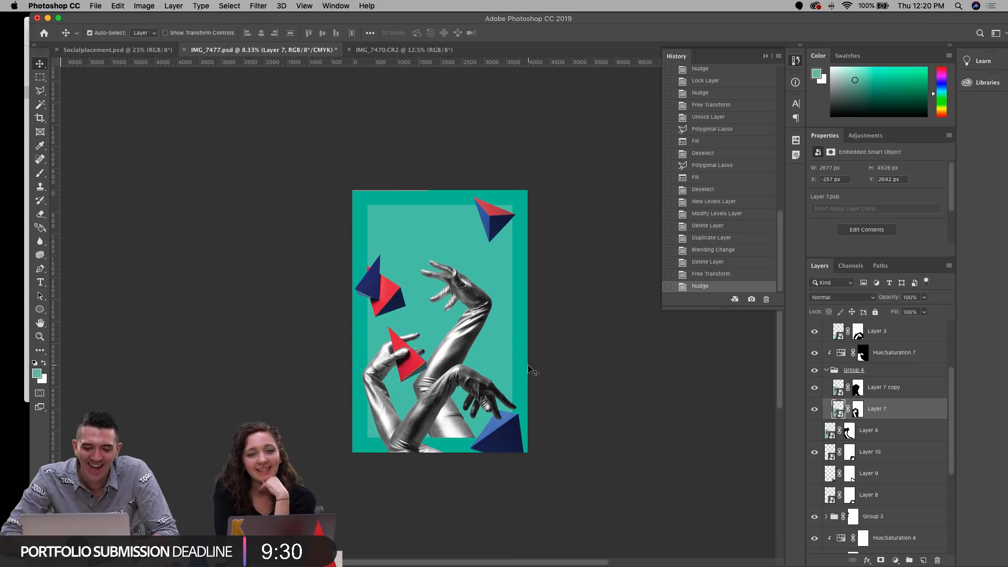
# Step: Save the IMG_7477.psd composite with the current arm and pyramid placement
pyautogui.scroll(1, 529, 367)
pyautogui.press('super+s')
pyautogui.click(43, 341)
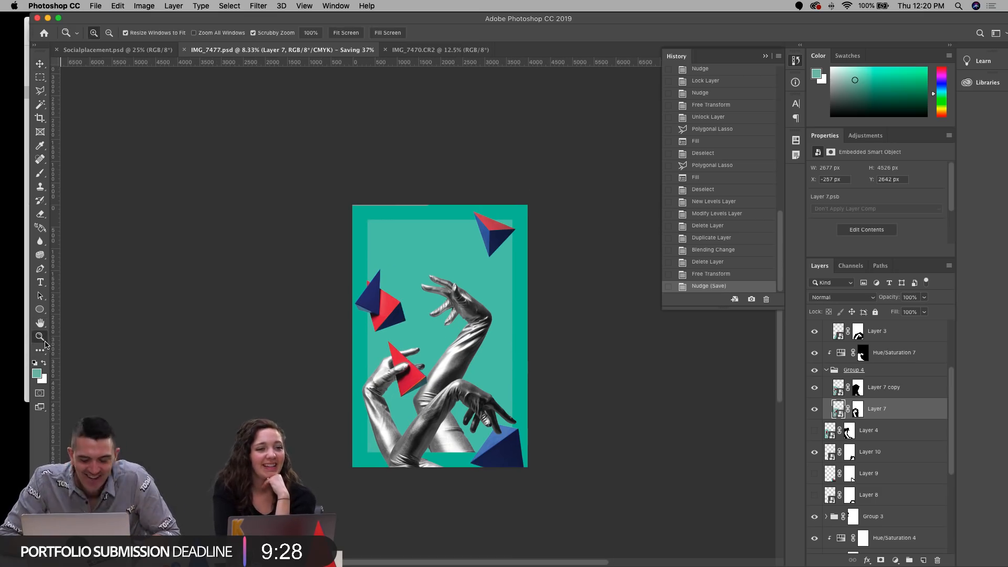
pyautogui.click(421, 342)
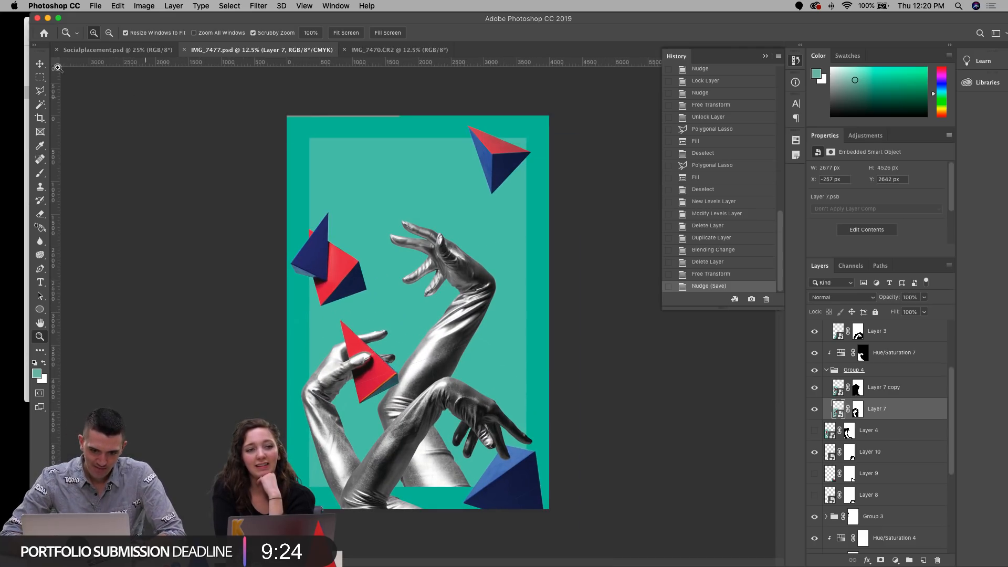
pyautogui.click(42, 63)
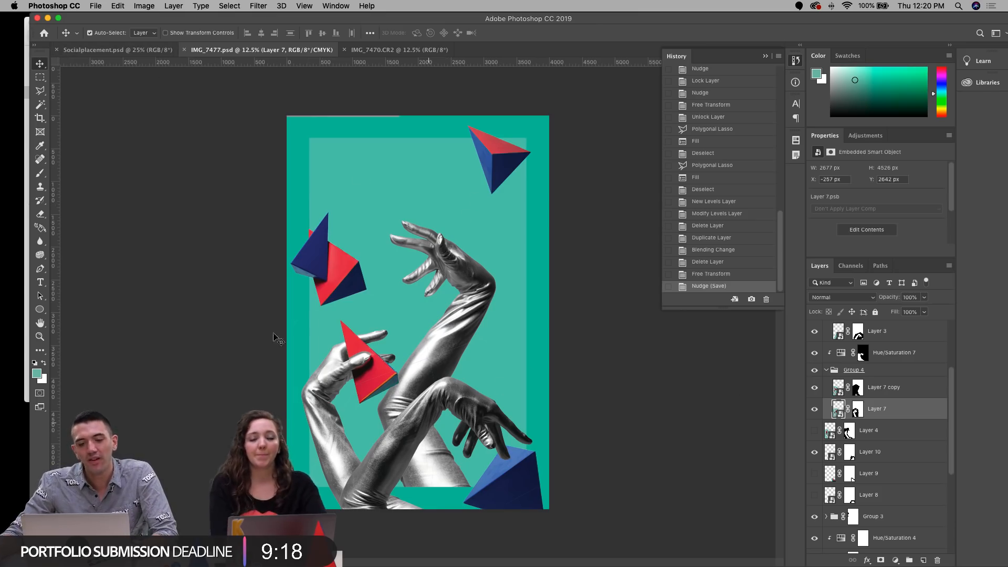
# Step: Switch to Socialplacement.psd and open the contents of the orange smart object (Layer 4) on the Instagram Tall artboard
pyautogui.click(115, 49)
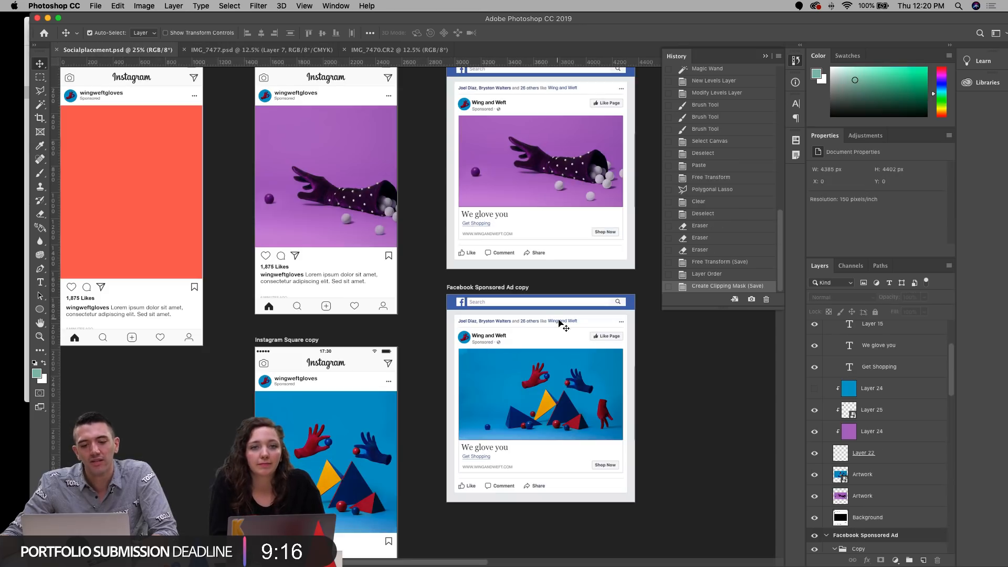
pyautogui.moveTo(224, 180); pyautogui.dragTo(418, 241)
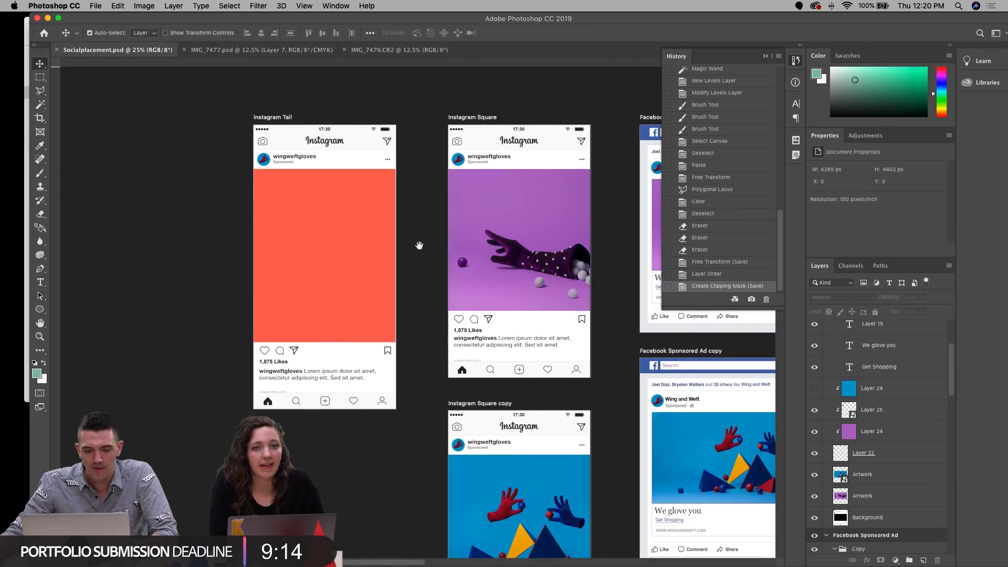
pyautogui.click(326, 210)
pyautogui.click(40, 337)
pyautogui.click(239, 266)
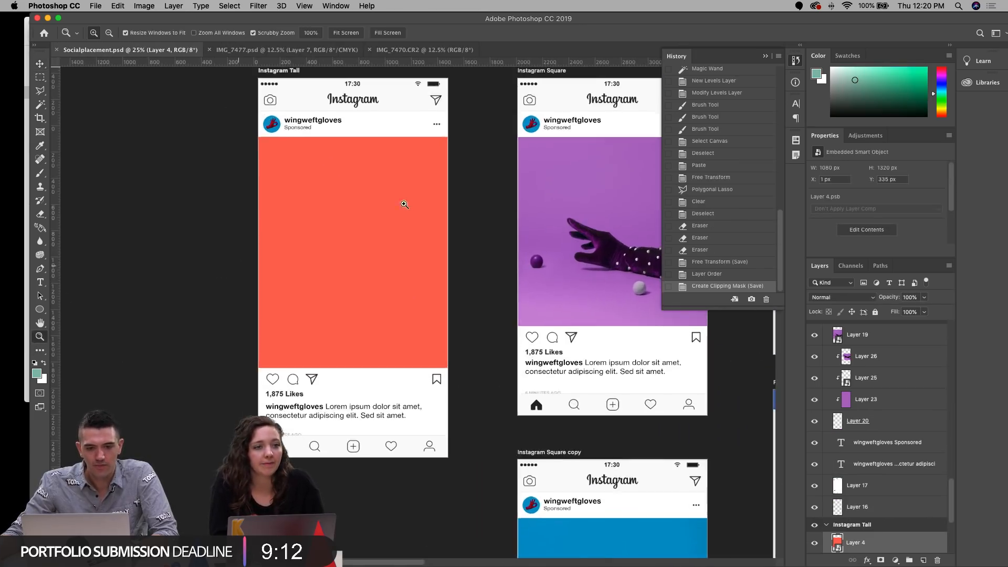
pyautogui.moveTo(346, 190); pyautogui.dragTo(353, 212)
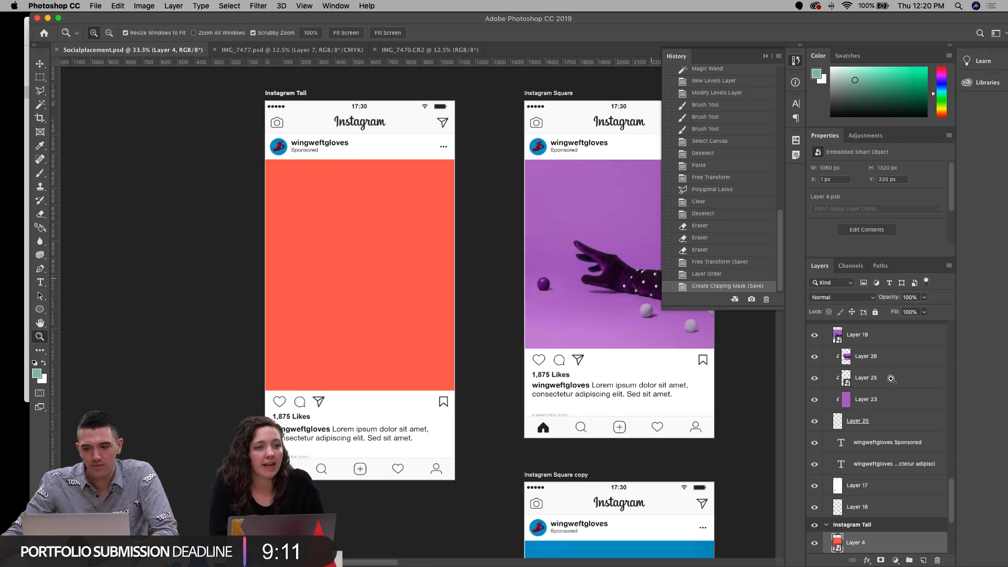
pyautogui.doubleClick(838, 543)
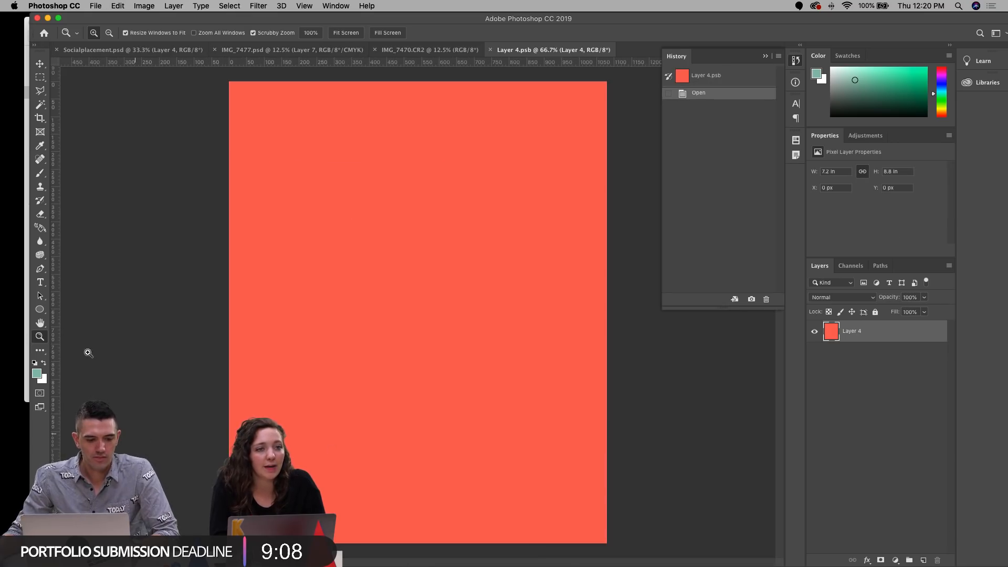
# Step: Check the orange placeholder document's pixel dimensions and resolution in Image Size, and close it without changes
pyautogui.keyDown('alt'); pyautogui.click(400, 340); pyautogui.keyUp('alt')
pyautogui.click(156, 6)
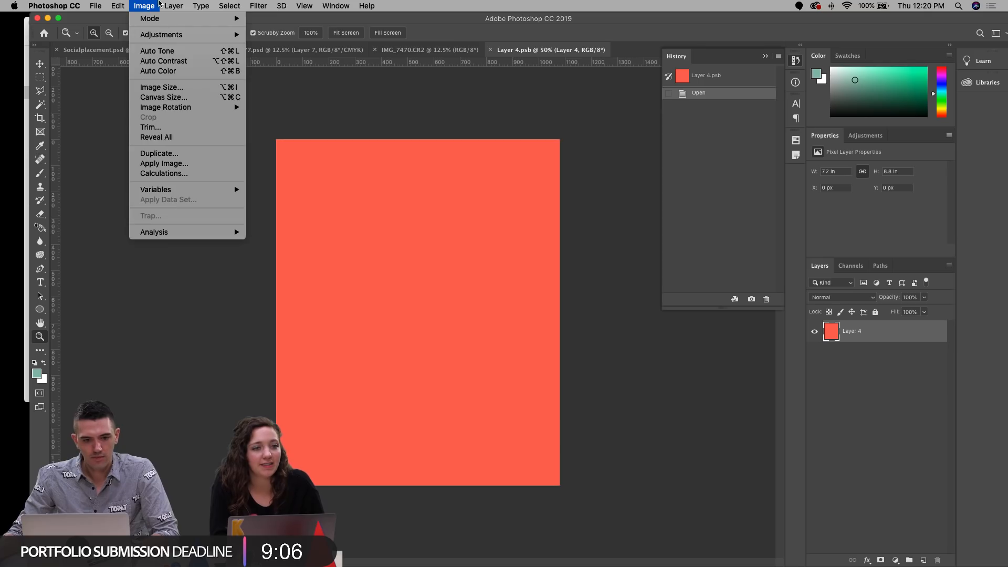
pyautogui.click(160, 87)
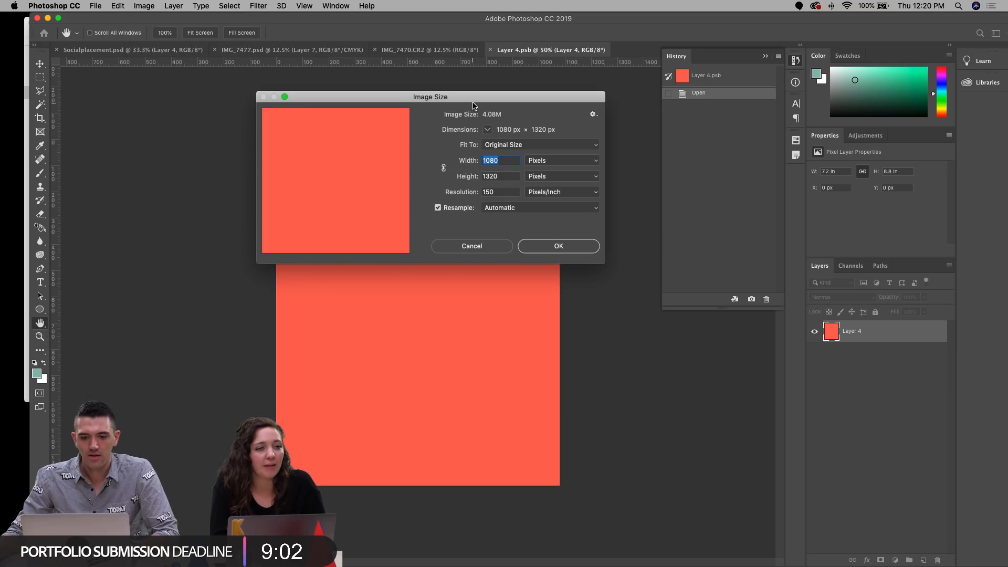
pyautogui.moveTo(474, 106); pyautogui.dragTo(594, 182)
pyautogui.click(617, 323)
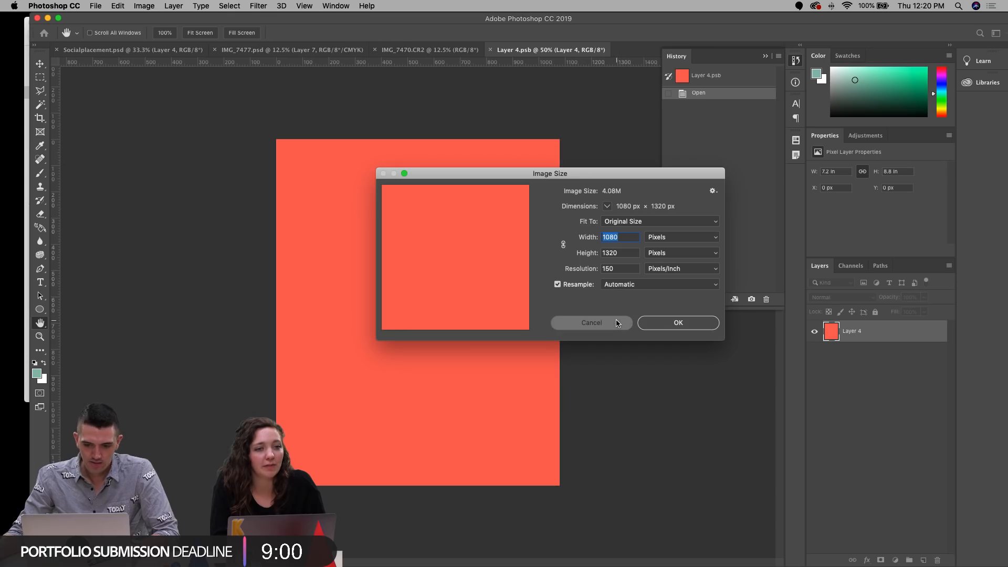
# Step: Place IMG_7477.psd from the Design Files folder as an embedded smart object above the orange Layer 4
pyautogui.click(98, 4)
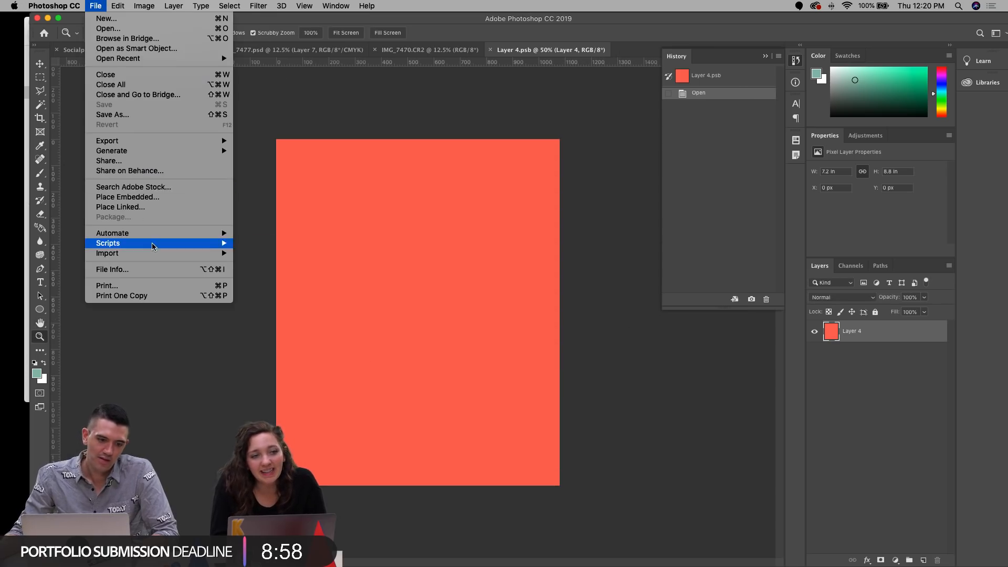
pyautogui.click(149, 197)
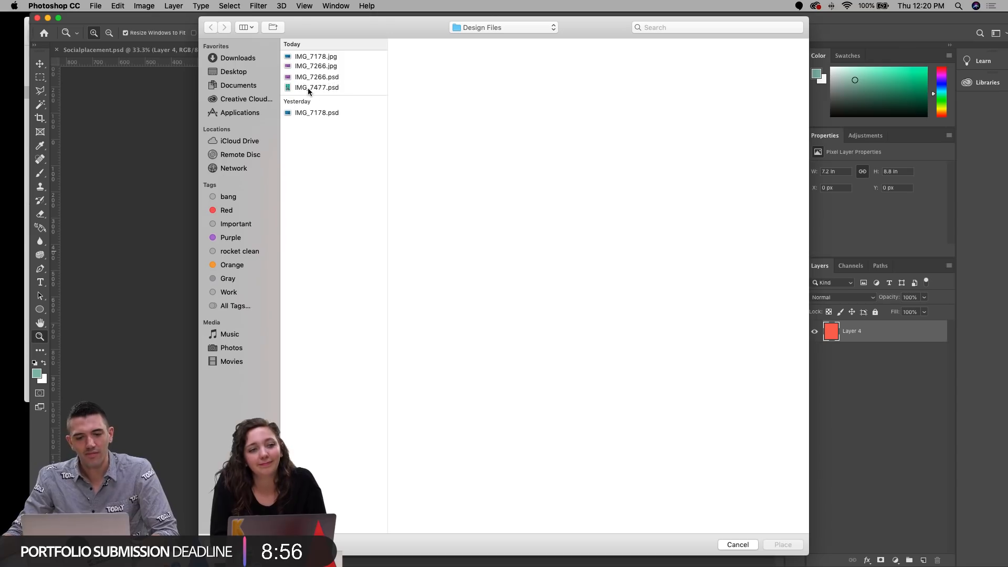
pyautogui.click(310, 87)
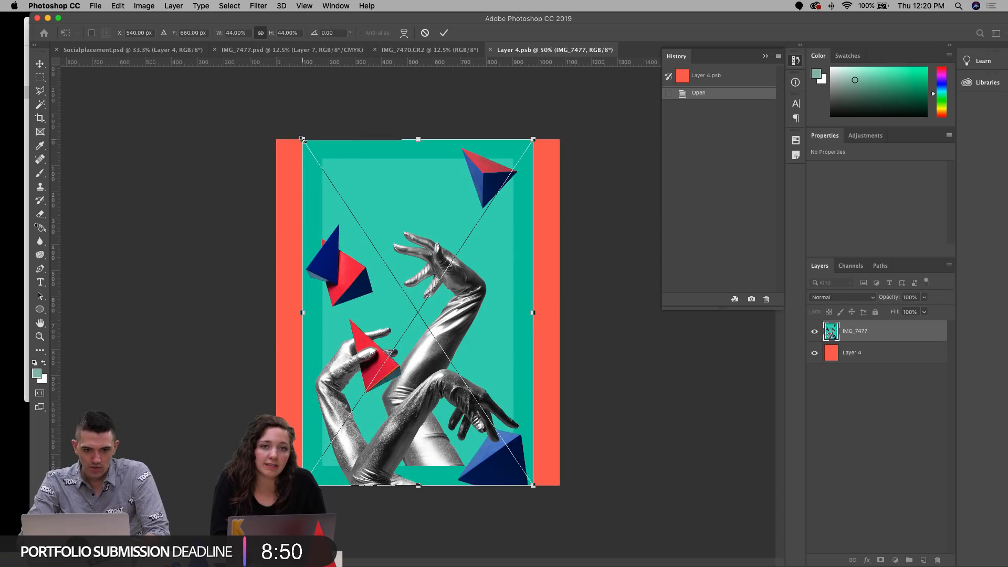
# Step: Scale the placed IMG_7477 artwork proportionally to 53.93%, and move it up and sideways to span the orange placeholder's width
pyautogui.moveTo(302, 140); pyautogui.dragTo(247, 119)
pyautogui.moveTo(378, 203); pyautogui.dragTo(373, 170)
pyautogui.press('Down')
pyautogui.press('Down')
pyautogui.press('Down')
pyautogui.press('Down')
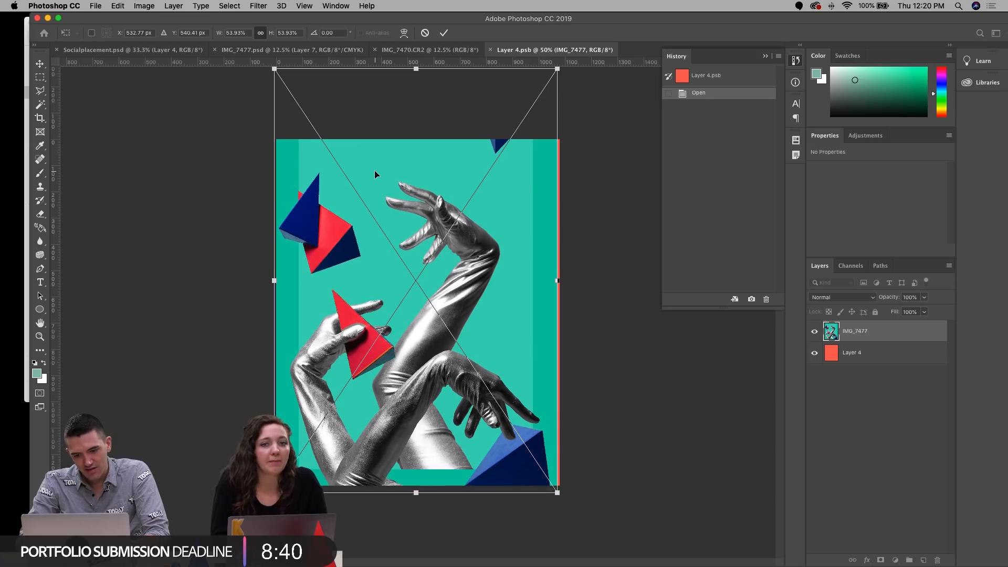
pyautogui.press('Right')
pyautogui.press('Right')
pyautogui.press('Right')
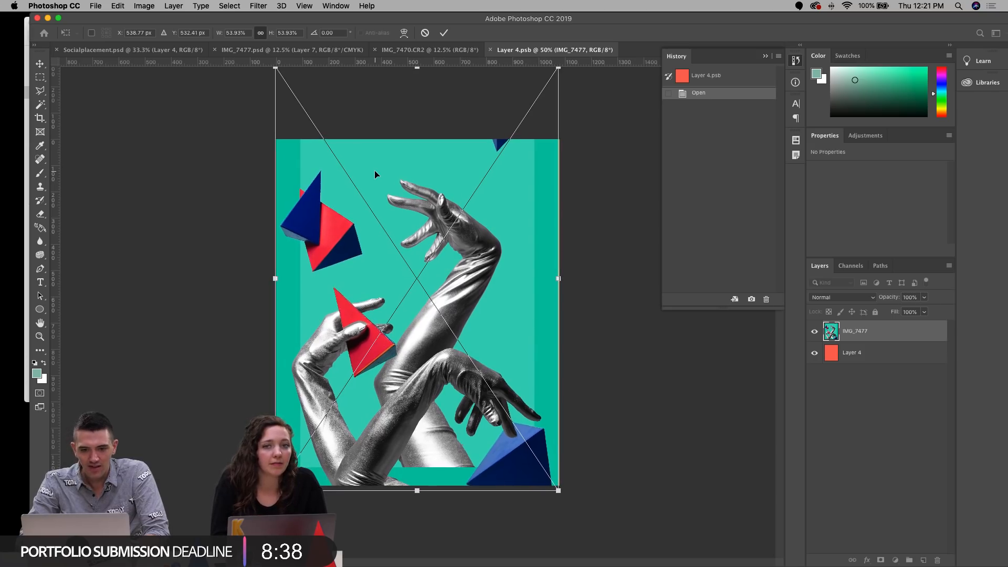
pyautogui.press('Return')
pyautogui.press('z')
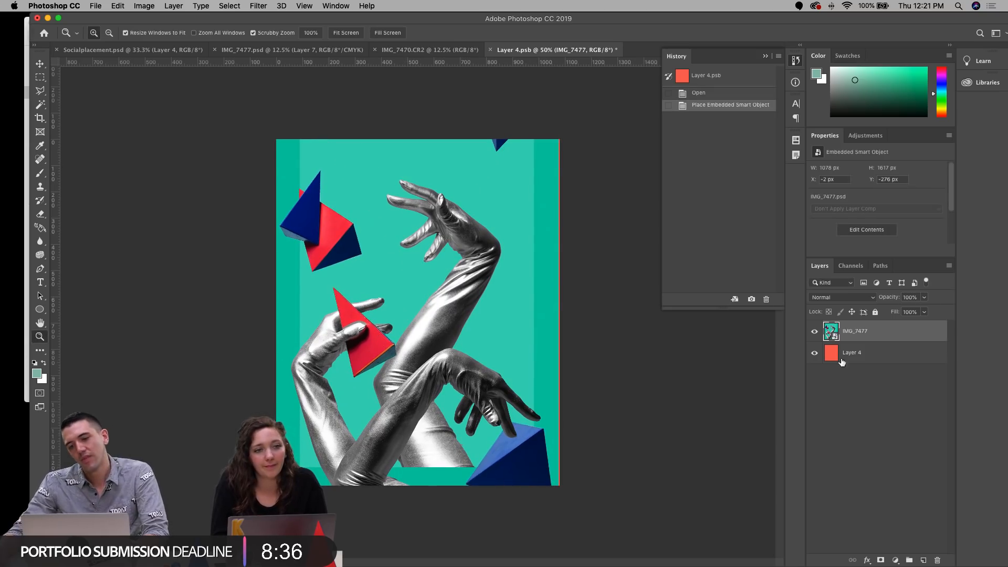
# Step: Duplicate the placed IMG_7477 layer and move the copy straight down until its top border meets the canvas's top edge
pyautogui.moveTo(923, 330); pyautogui.dragTo(923, 559)
pyautogui.hotkey('ctrl', 't')
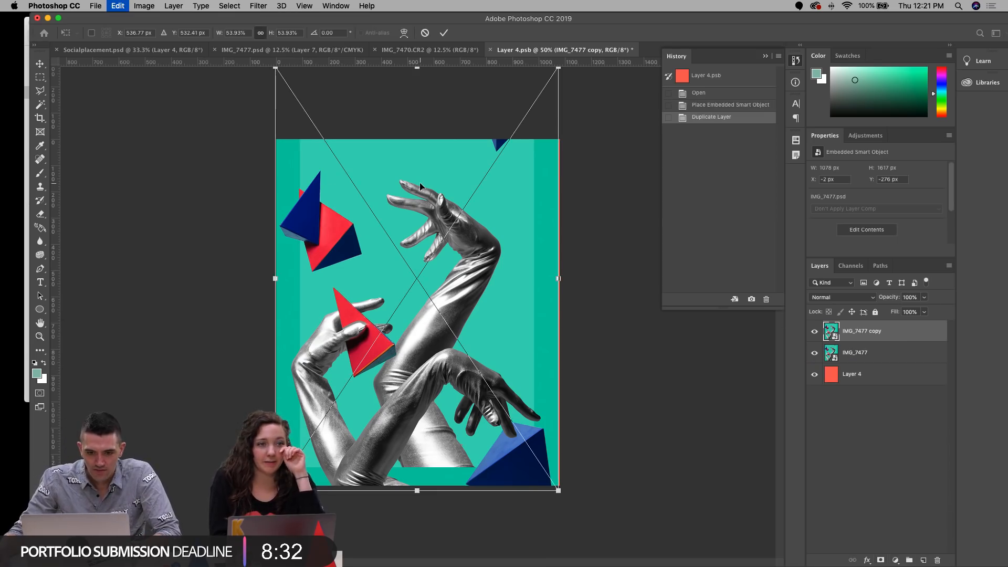
pyautogui.moveTo(420, 181); pyautogui.dragTo(418, 254)
pyautogui.press('Return')
pyautogui.press('z')
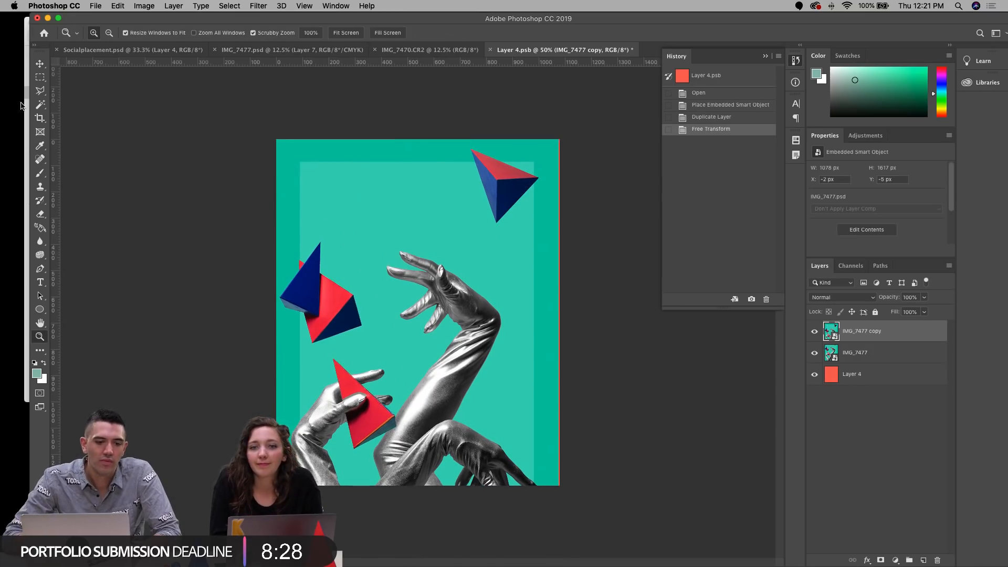
# Step: Add a reveal-all mask to IMG_7477 copy and fill a polygonal selection below its top border and upper-right pyramid with black
pyautogui.click(38, 92)
pyautogui.moveTo(213, 169)
pyautogui.mouseDown()
pyautogui.moveTo(348, 189)
pyautogui.moveTo(348, 178)
pyautogui.moveTo(466, 184)
pyautogui.mouseUp()
pyautogui.moveTo(512, 221)
pyautogui.mouseDown()
pyautogui.moveTo(596, 387)
pyautogui.moveTo(581, 535)
pyautogui.moveTo(332, 530)
pyautogui.mouseUp()
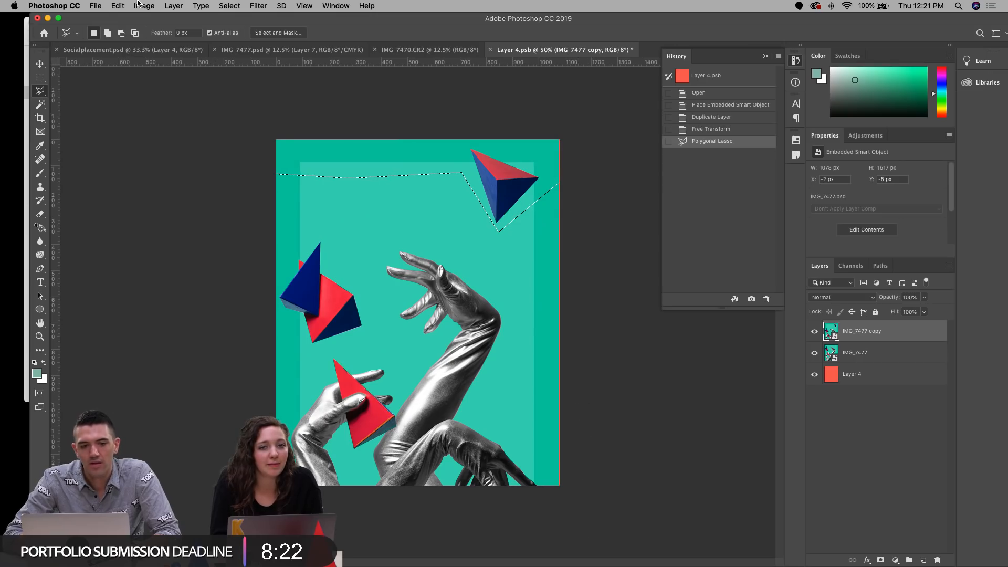
pyautogui.click(173, 6)
pyautogui.moveTo(220, 175)
pyautogui.click(327, 172)
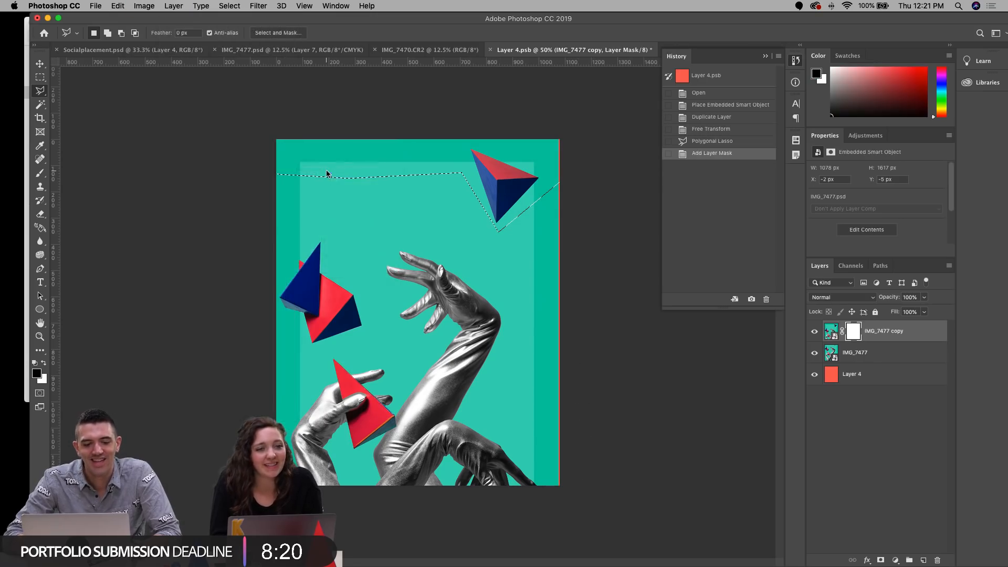
pyautogui.hotkey('alt', 'BackSpace')
pyautogui.press('super+d')
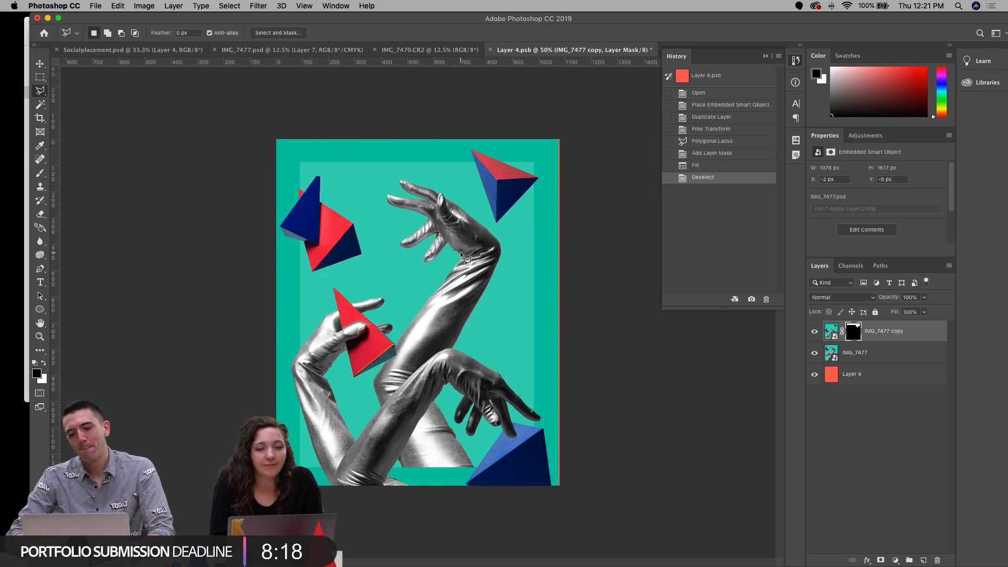
# Step: Move the original IMG_7477 artwork slightly down, and nudge both IMG_7477 layers right to cover the orange edge
pyautogui.click(39, 63)
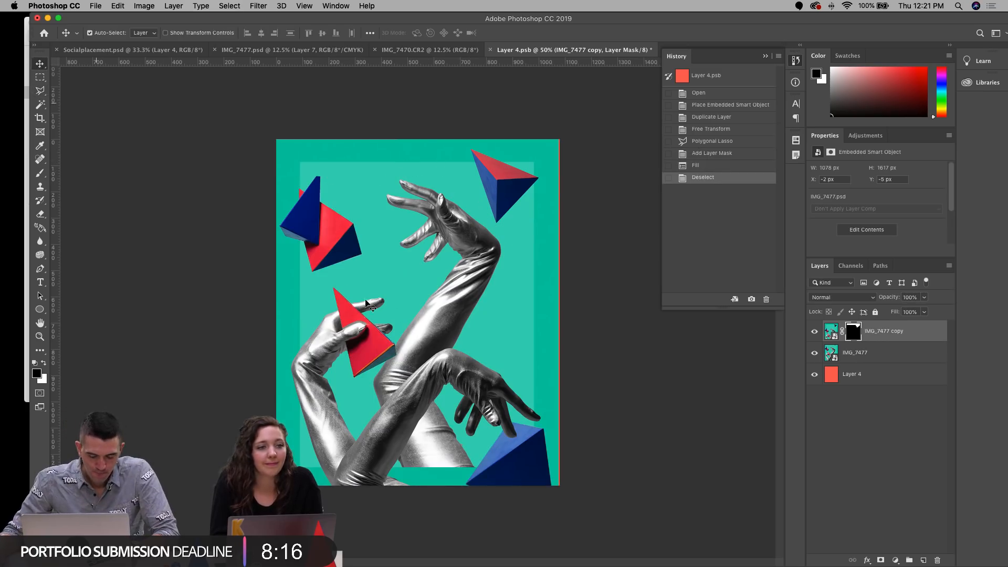
pyautogui.moveTo(394, 316); pyautogui.dragTo(393, 343)
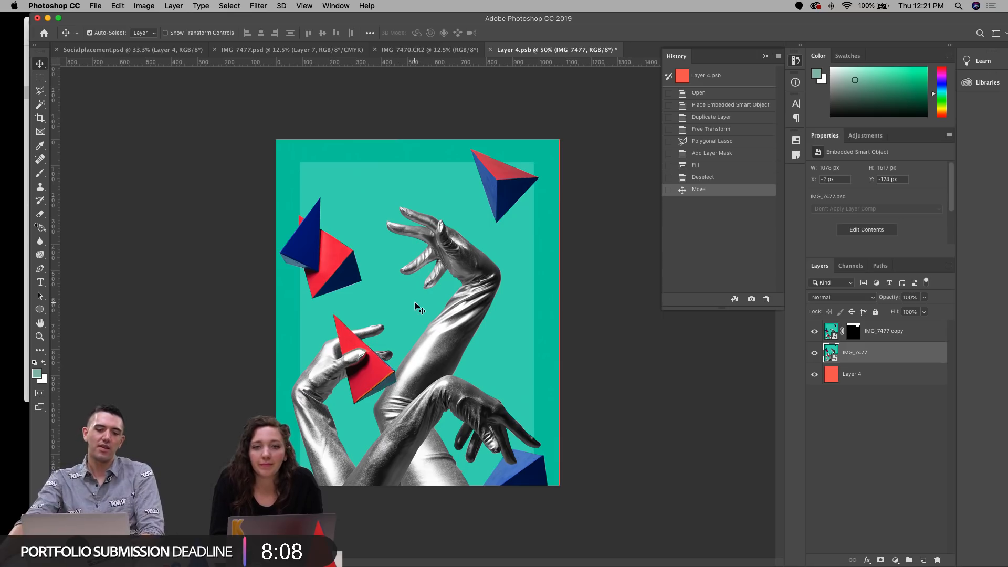
pyautogui.keyDown('shift'); pyautogui.click(891, 332); pyautogui.keyUp('shift')
pyautogui.press('Right')
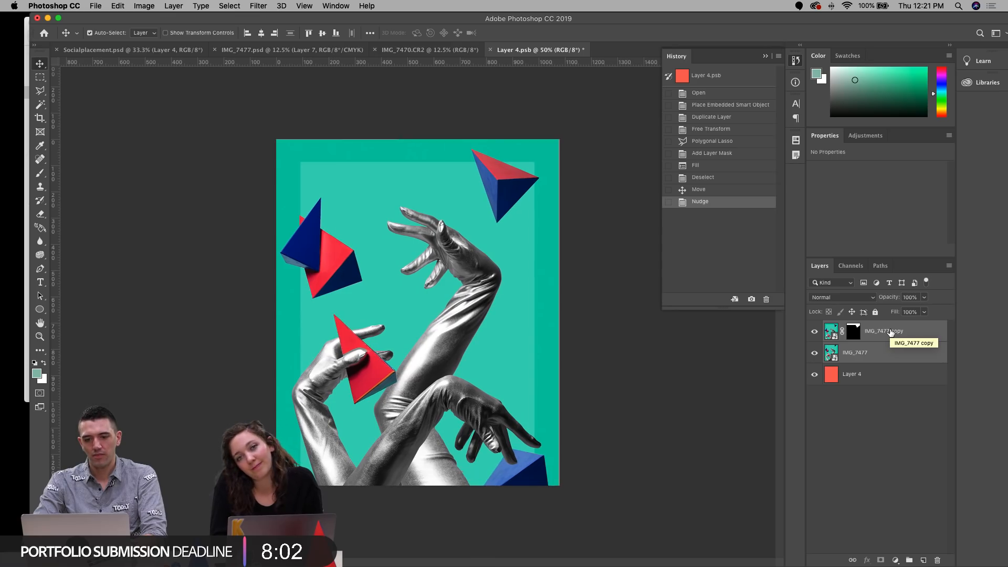
# Step: Delete both embedded IMG_7477 layers, the original and its masked copy, from the placeholder document
pyautogui.click(891, 346)
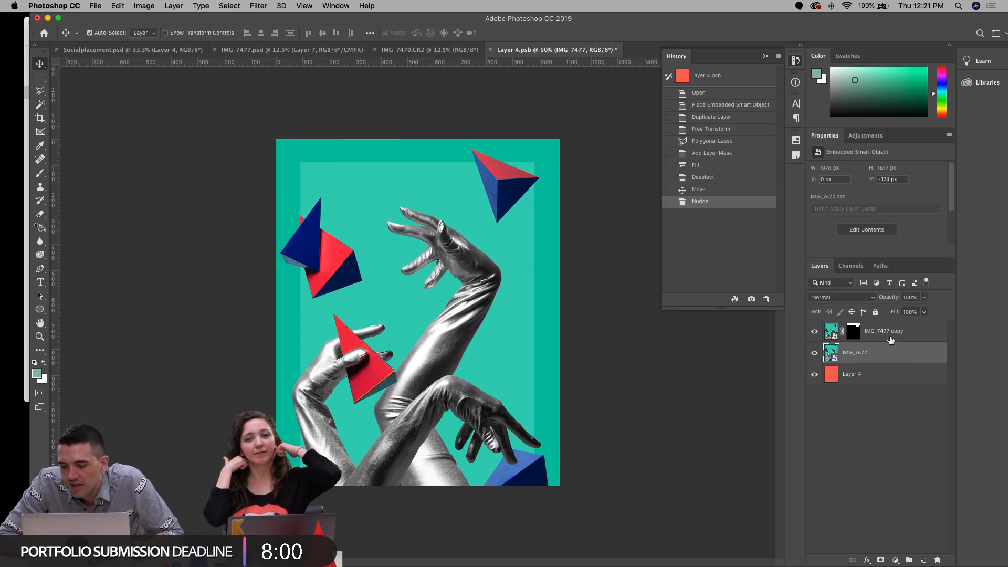
pyautogui.keyDown('shift'); pyautogui.click(908, 333); pyautogui.keyUp('shift')
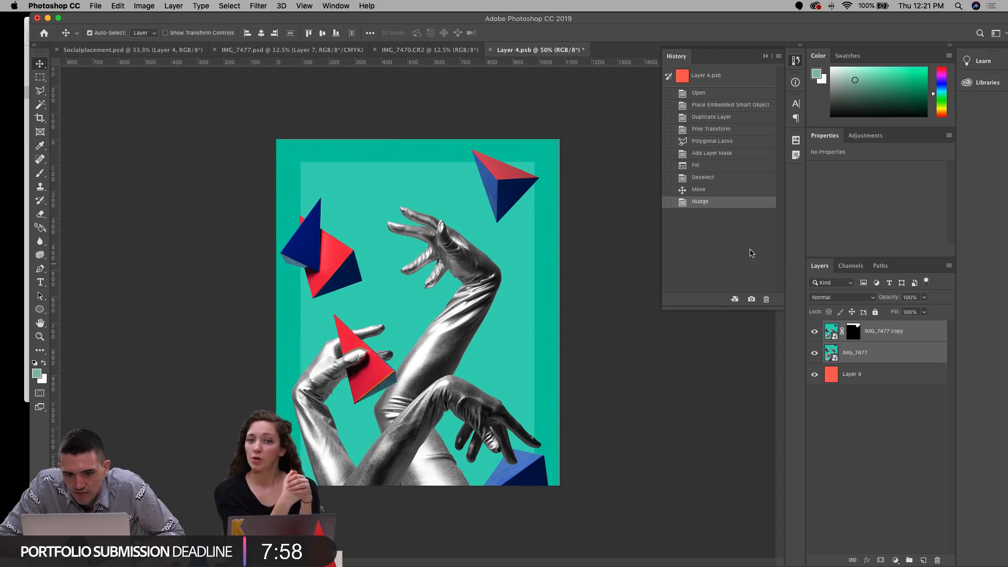
pyautogui.press('BackSpace')
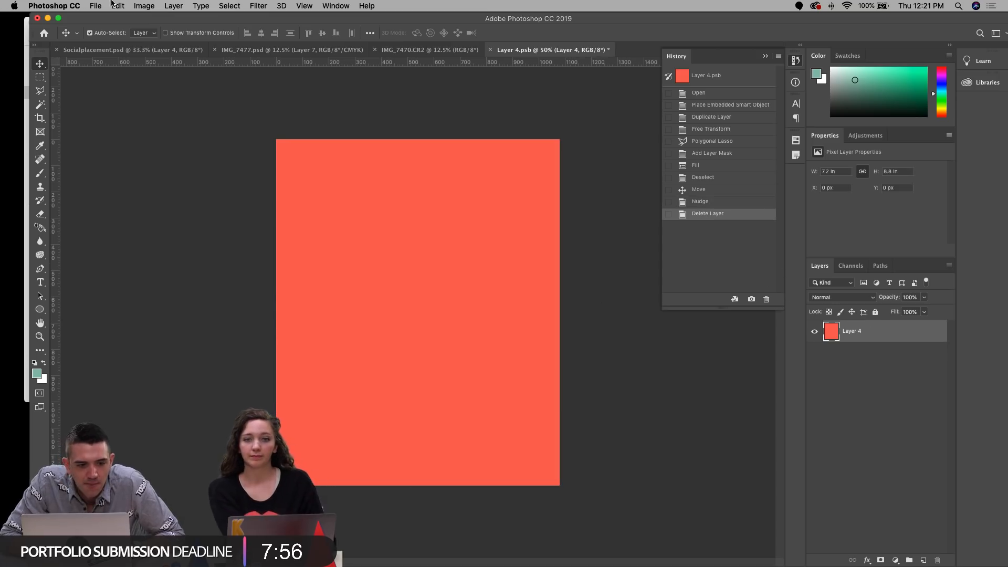
# Step: Place IMG_7477.psd from the Design Files folder as a linked smart object above the orange Layer 4
pyautogui.click(95, 6)
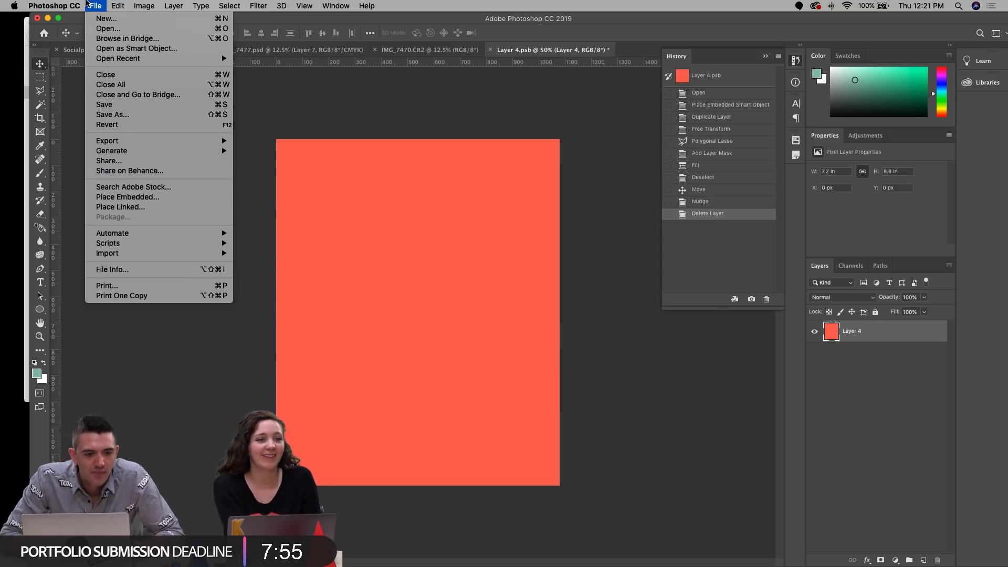
pyautogui.click(132, 207)
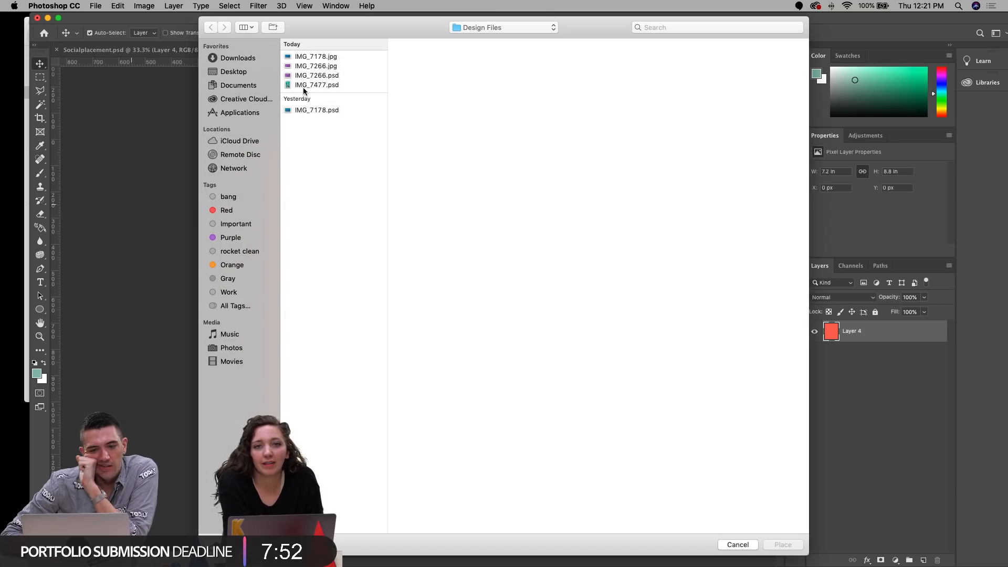
pyautogui.click(304, 86)
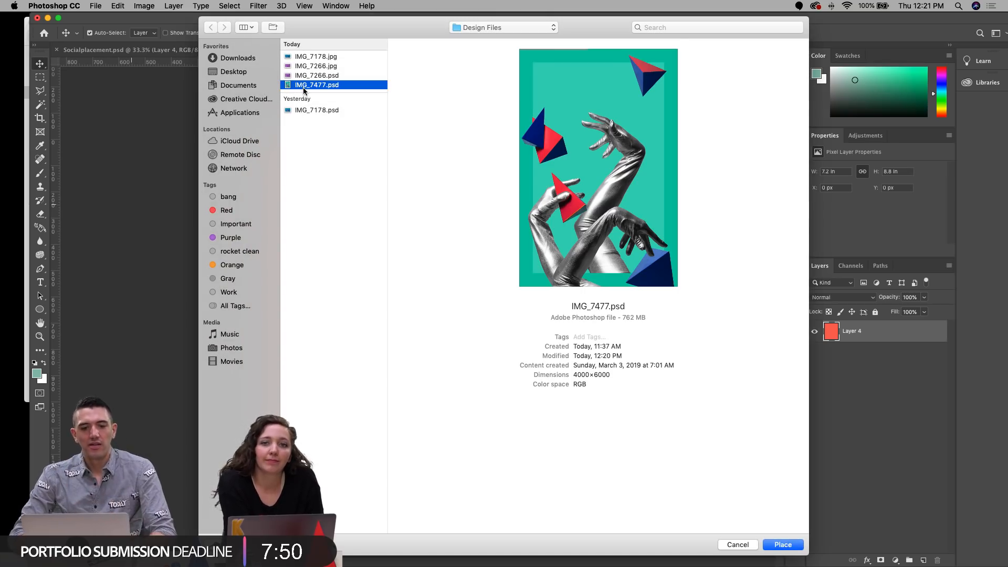
pyautogui.doubleClick(304, 88)
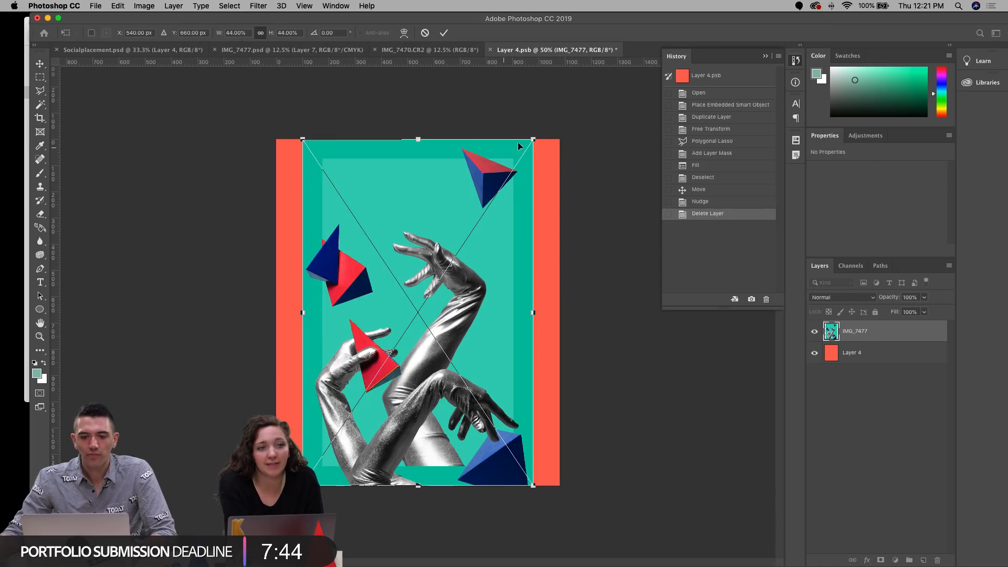
# Step: Stretch the linked IMG_7477 artwork to about 1094 × 1499 px to cover the orange canvas, and shift it slightly down
pyautogui.moveTo(535, 141); pyautogui.dragTo(564, 117)
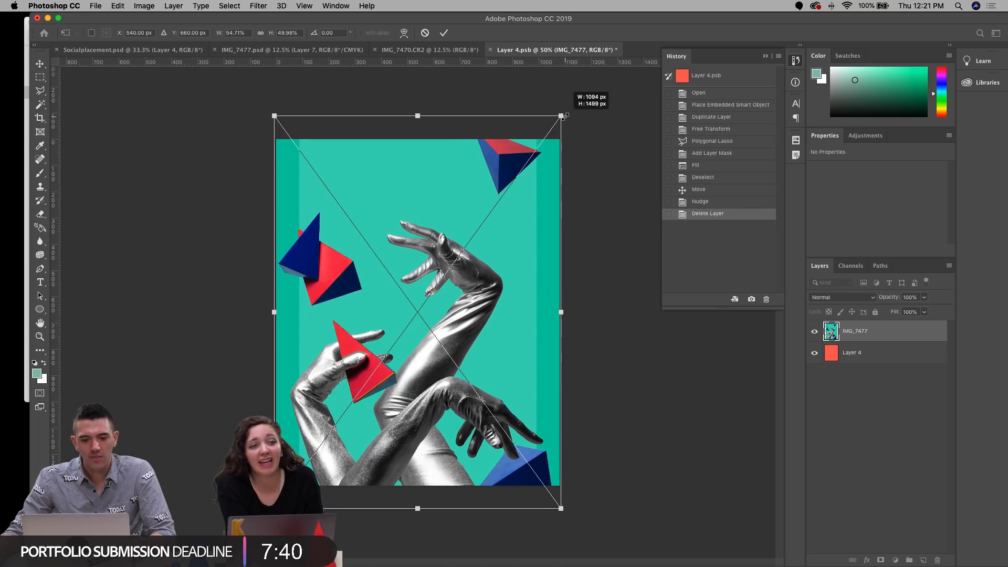
pyautogui.moveTo(471, 239); pyautogui.dragTo(470, 247)
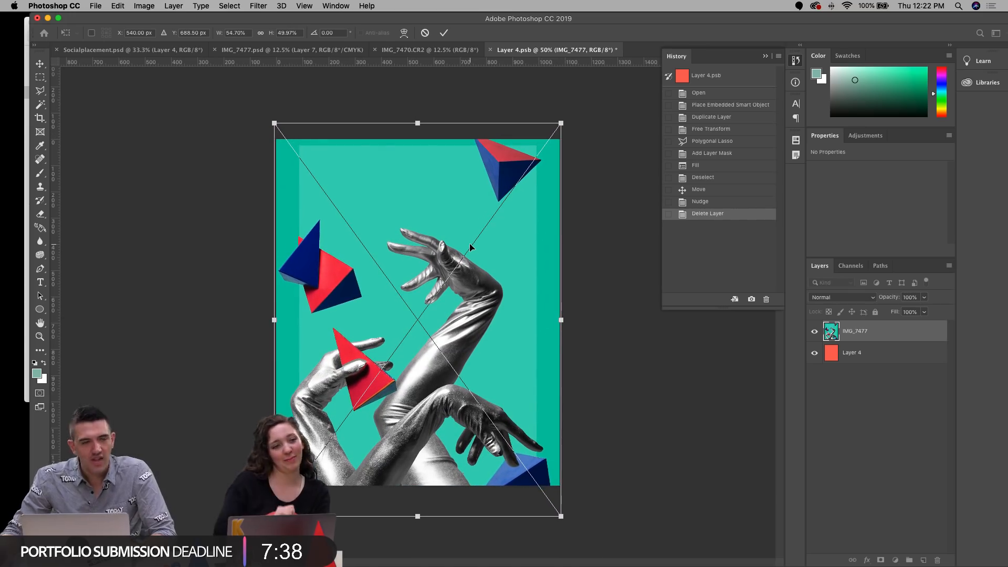
pyautogui.press('Return')
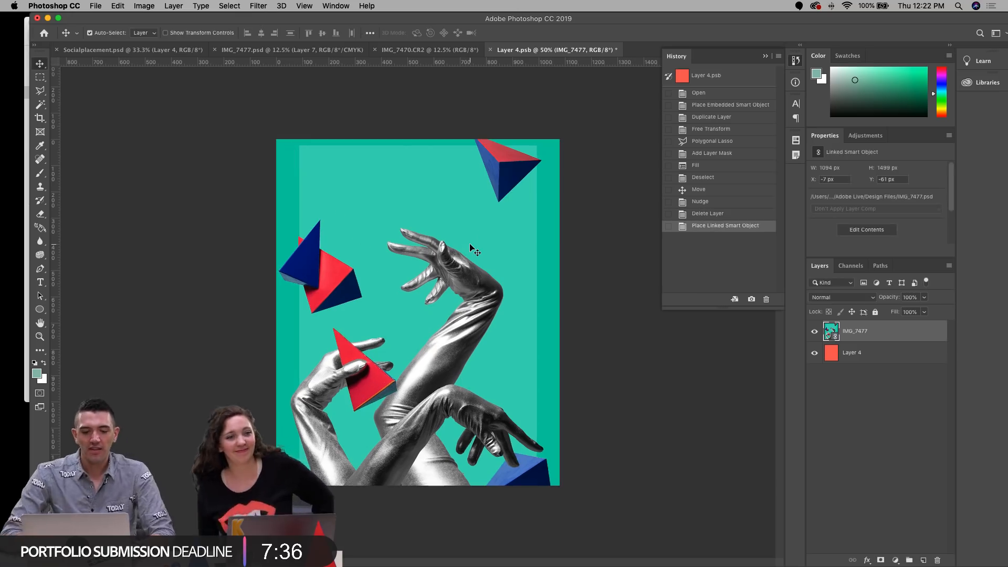
# Step: Duplicate the linked IMG_7477 layer and move the copy down so its top border lines up with the canvas top at Y -3 px
pyautogui.moveTo(888, 333); pyautogui.dragTo(924, 560)
pyautogui.press('super+t')
pyautogui.moveTo(461, 235); pyautogui.dragTo(458, 245)
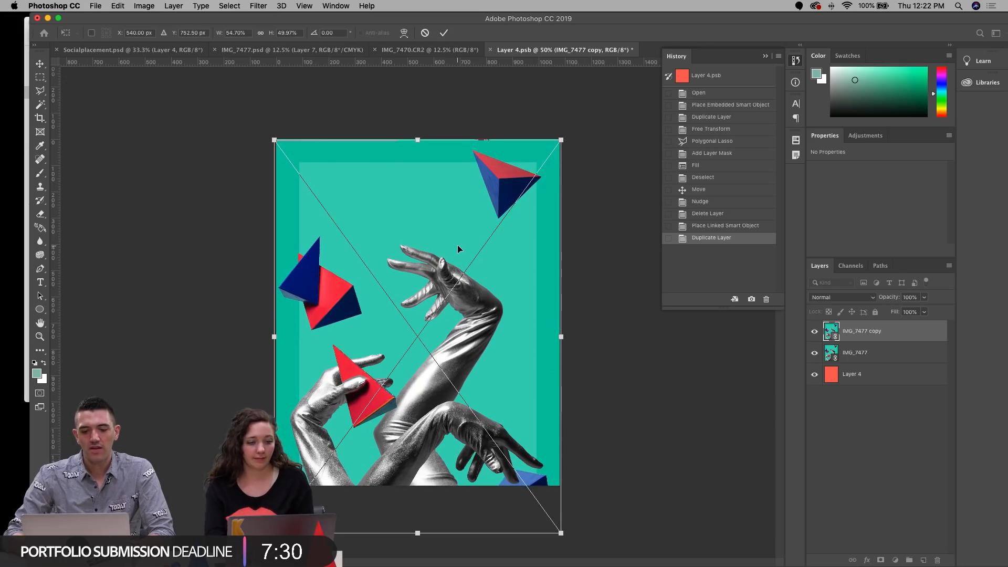
pyautogui.press('Return')
pyautogui.press('Up')
pyautogui.press('Up')
pyautogui.press('Up')
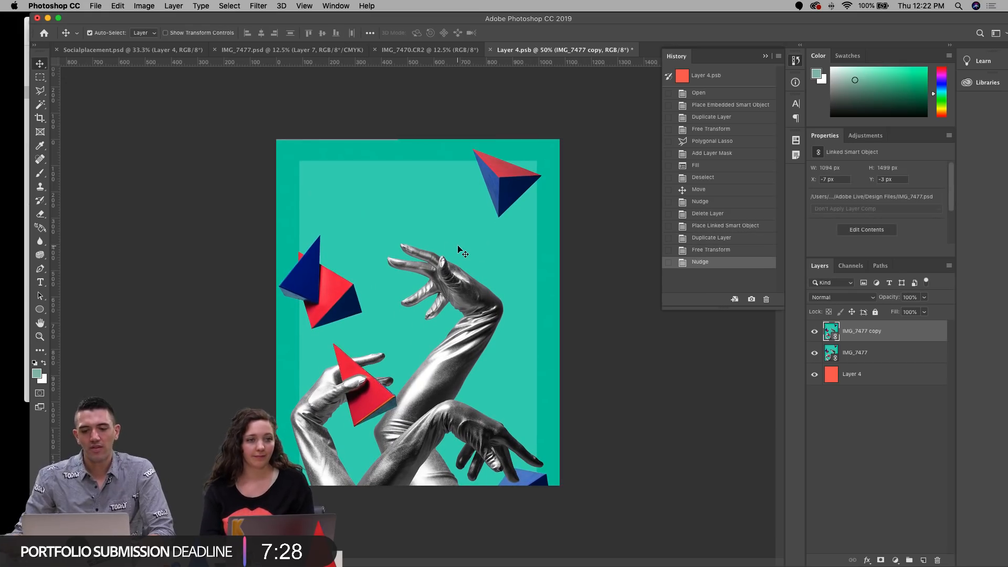
# Step: Add a reveal-all mask to IMG_7477 copy and select the area below its upper-right pyramid with the Polygonal Lasso
pyautogui.click(176, 6)
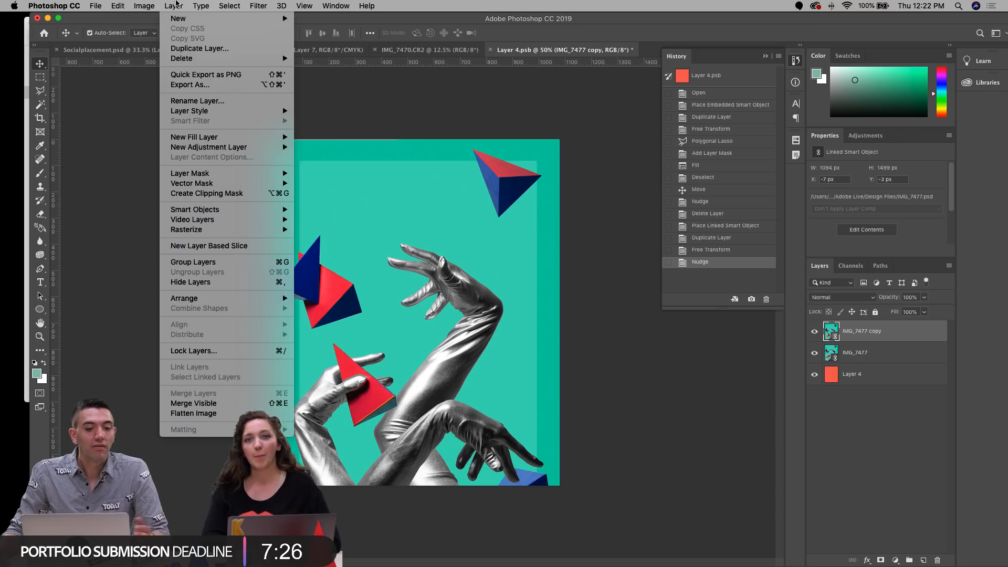
pyautogui.moveTo(193, 173)
pyautogui.click(318, 177)
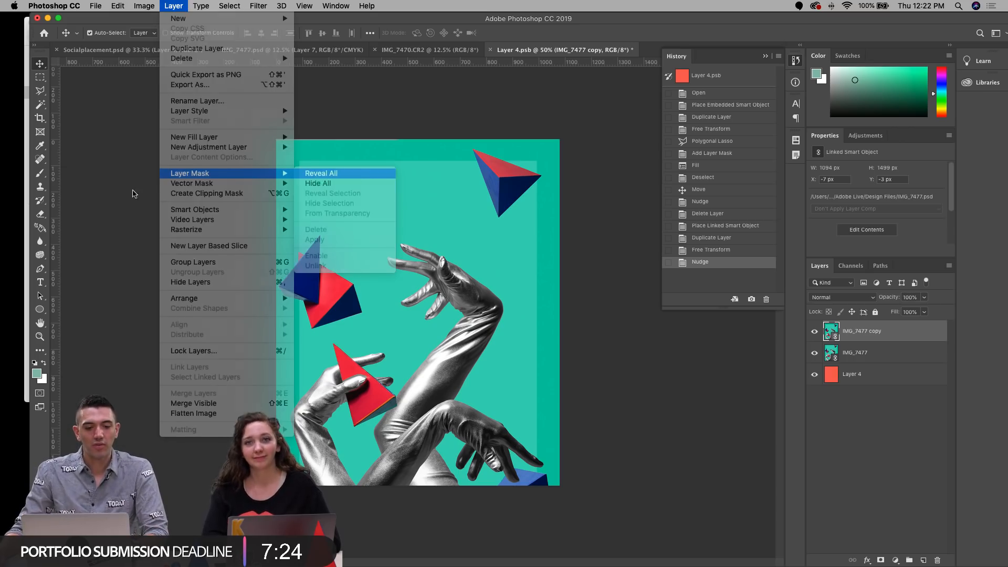
pyautogui.press('l')
pyautogui.click(162, 228)
pyautogui.click(355, 206)
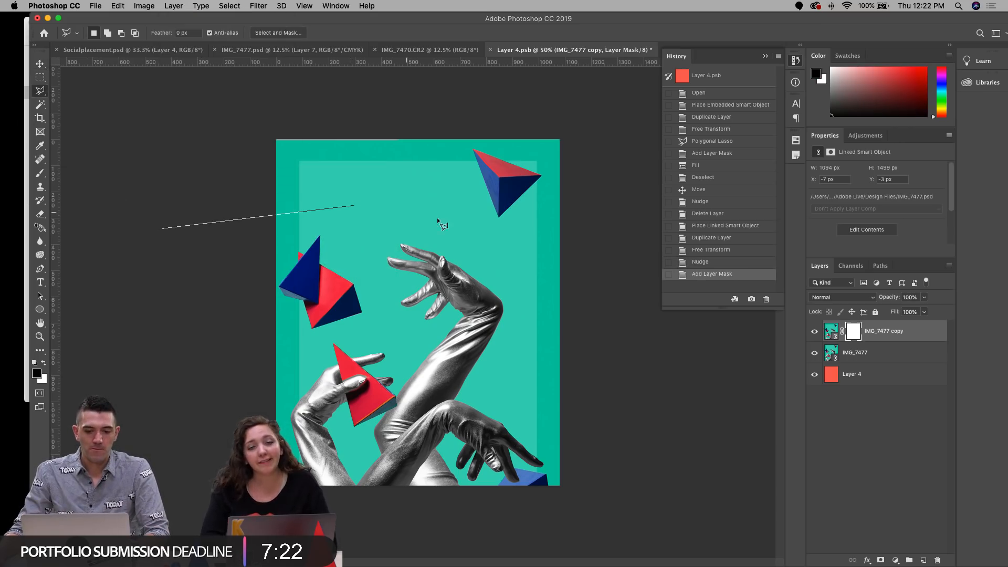
pyautogui.click(447, 224)
pyautogui.click(556, 301)
pyautogui.click(631, 317)
pyautogui.click(629, 509)
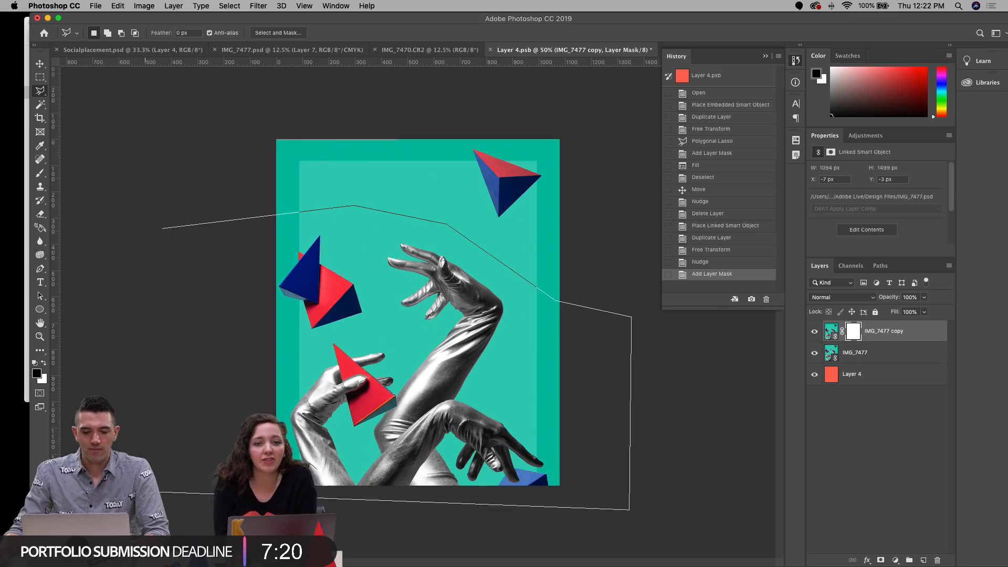
pyautogui.doubleClick(209, 471)
# Step: Fill the selected area of the IMG_7477 copy mask with black to hide the duplicate arms, and deselect
pyautogui.click(173, 6)
pyautogui.moveTo(188, 179)
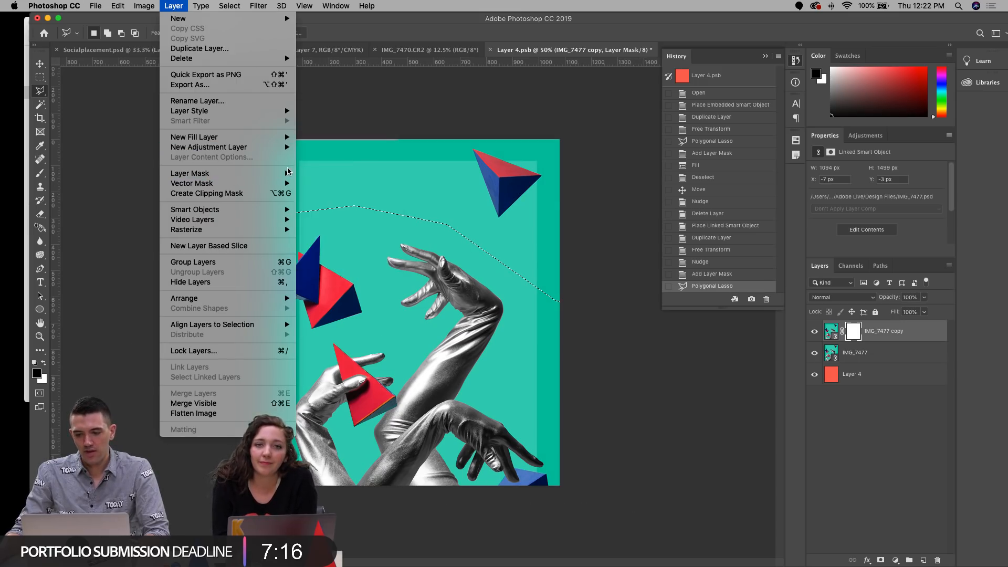
pyautogui.click(547, 202)
pyautogui.hotkey('alt', 'BackSpace')
pyautogui.press('super+d')
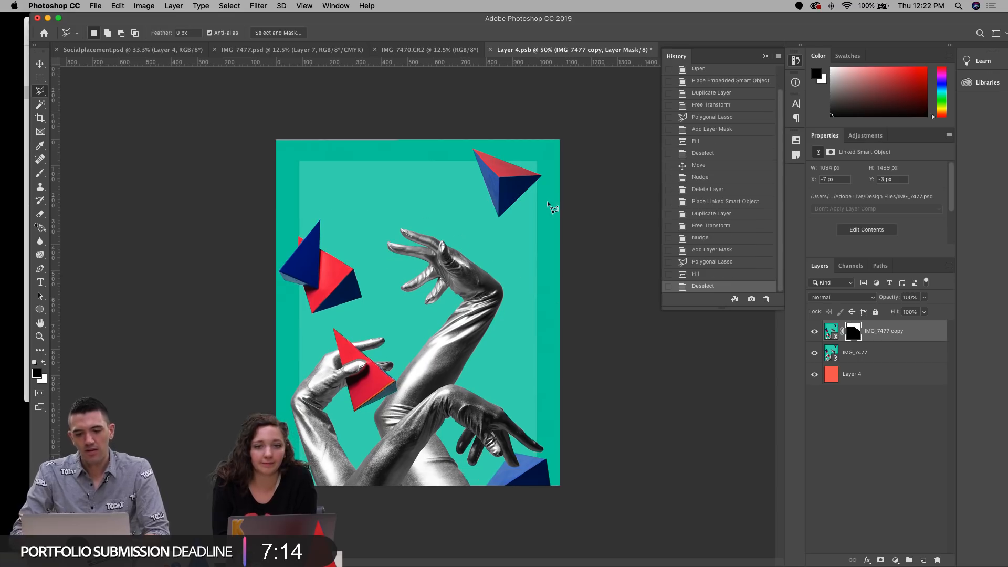
# Step: Save the edited Layer 4.psb contents, and save Socialplacement.psd with the updated Instagram Tall artboard
pyautogui.press('v')
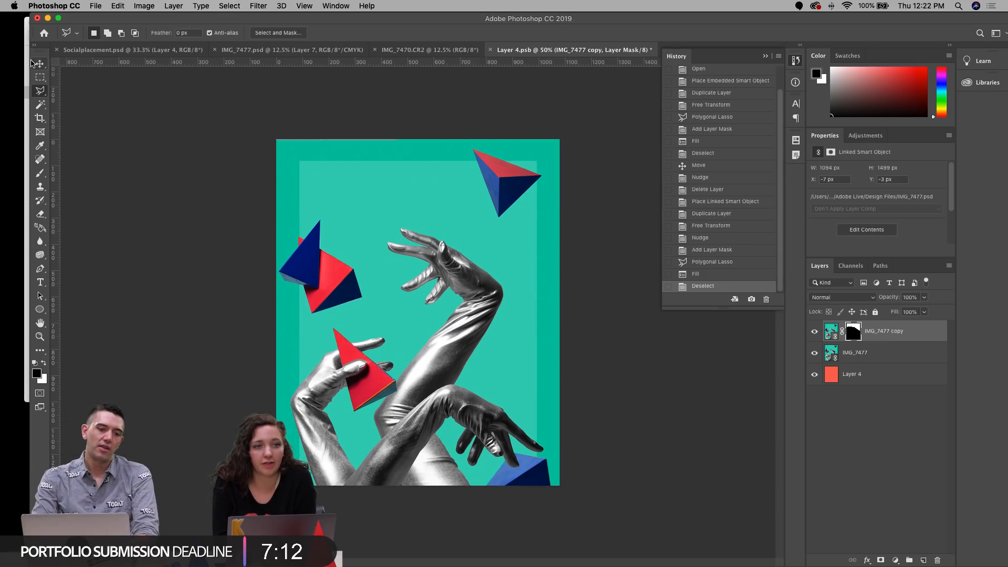
pyautogui.press('super+s')
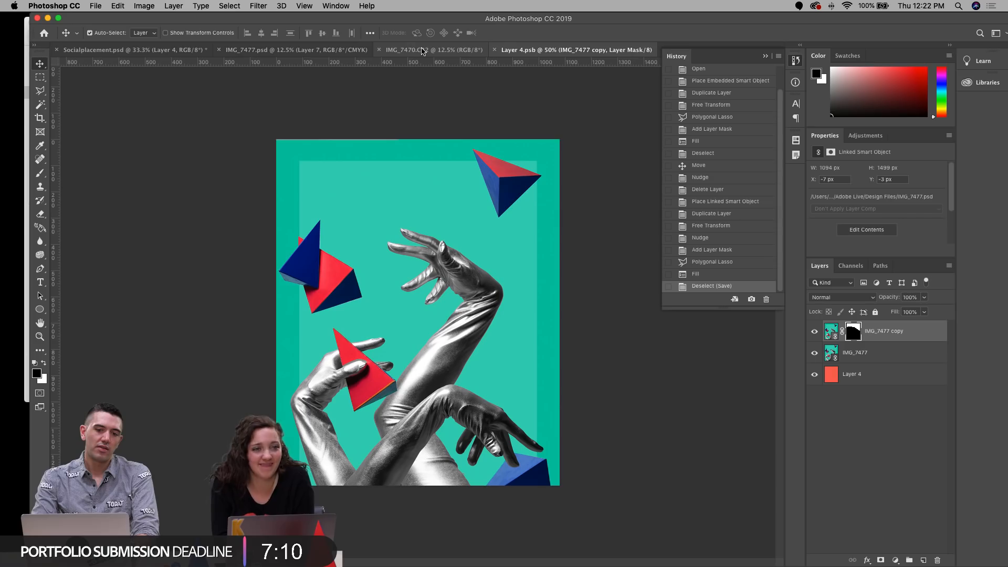
pyautogui.click(188, 51)
pyautogui.hscroll(-3, 297, 253)
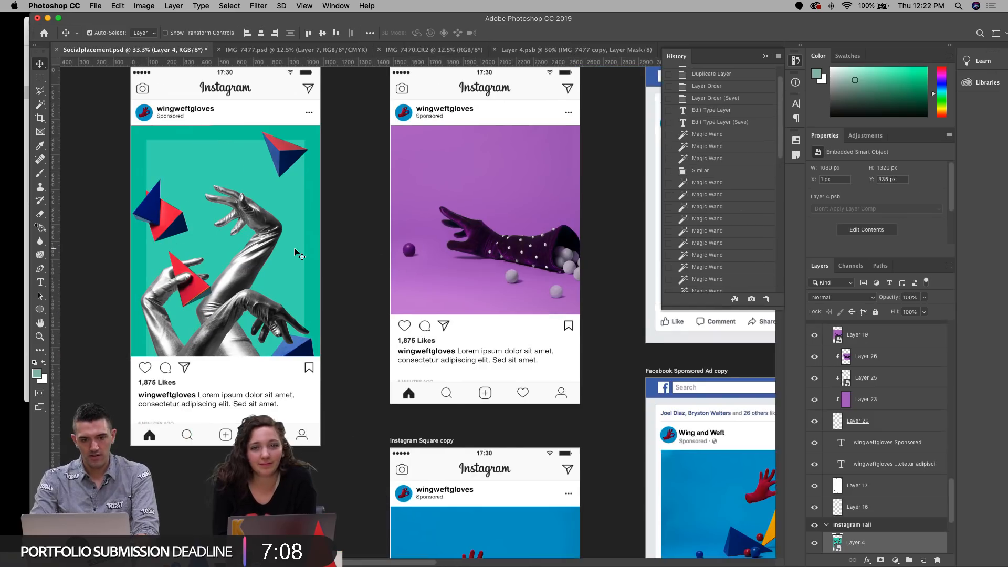
pyautogui.hscroll(-3, 296, 253)
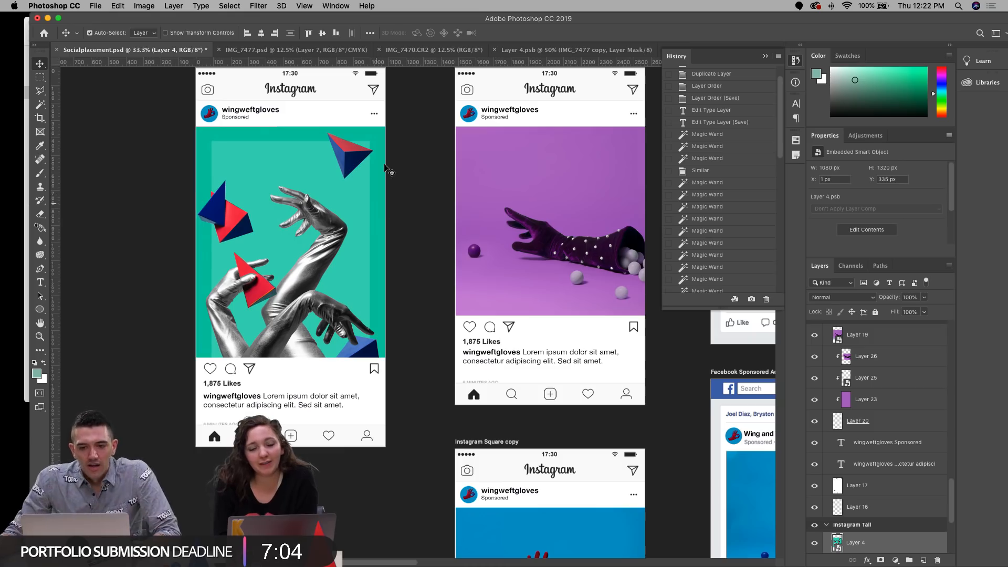
pyautogui.press('super+s')
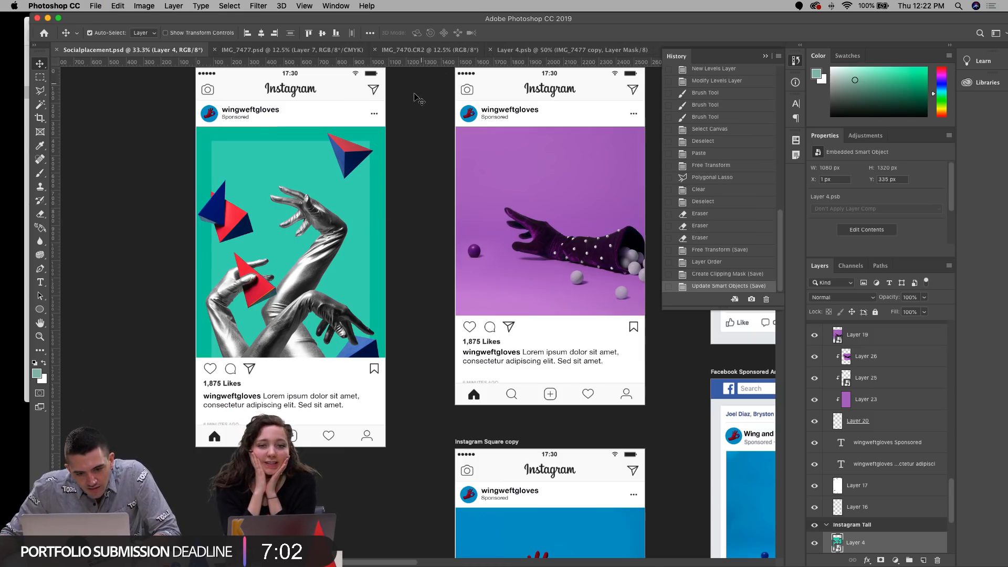
# Step: Return to the Layer 4.psb document and close it
pyautogui.hscroll(2, 404, 94)
pyautogui.click(535, 49)
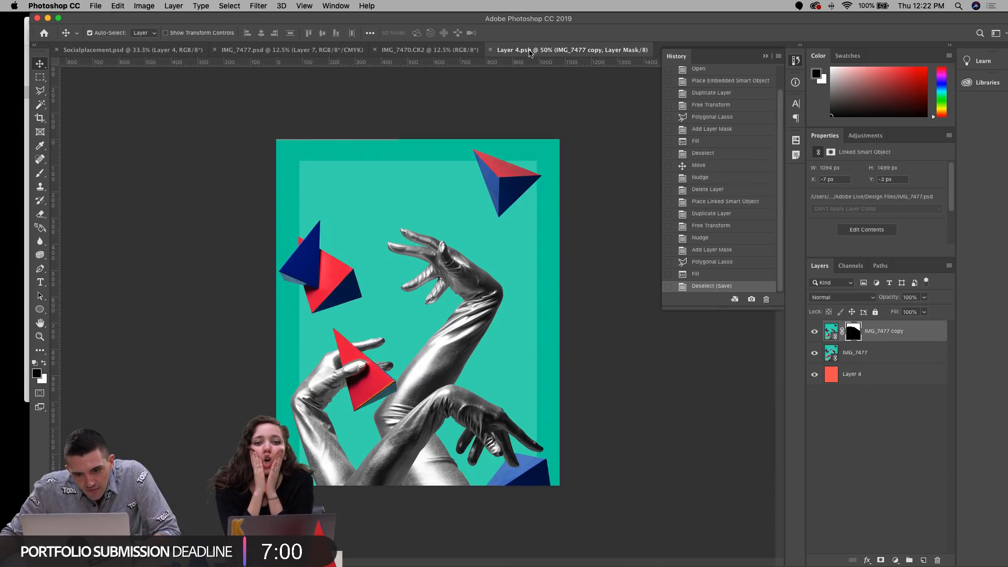
pyautogui.press('super+w')
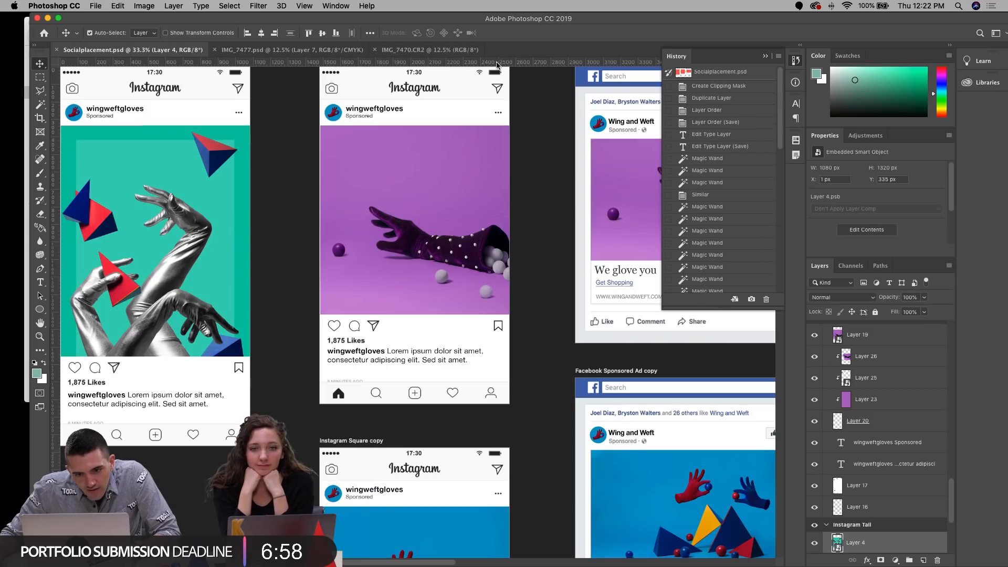
# Step: Close IMG_7470.CR2 without saving its changes, and switch to the IMG_7477.psd document
pyautogui.click(436, 49)
pyautogui.press('super+w')
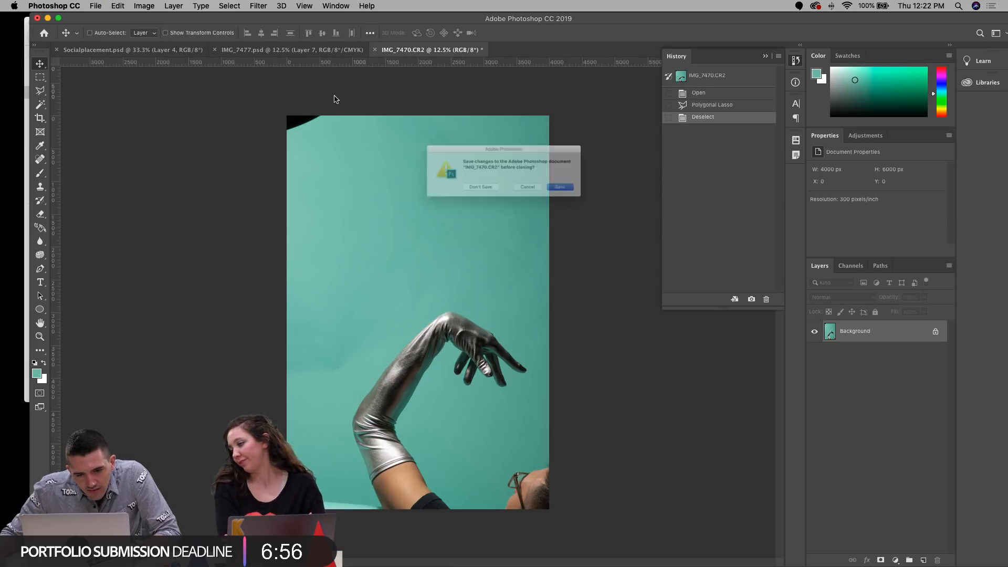
pyautogui.click(485, 195)
pyautogui.click(298, 53)
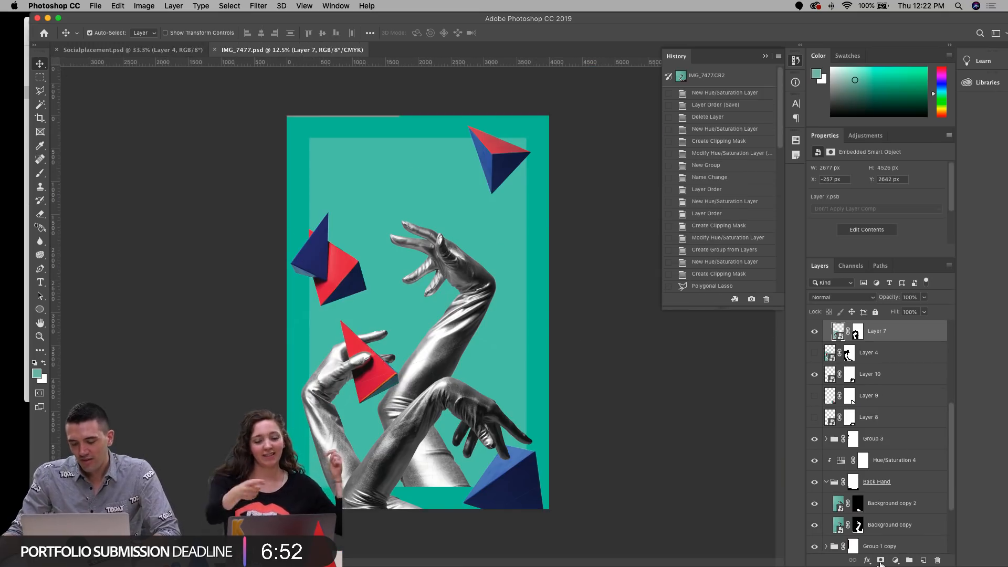
# Step: Set the Hue of the Hue/Saturation 1 adjustment layer to +45 for a blue background, and save IMG_7477.psd
pyautogui.scroll(-4, 852, 476)
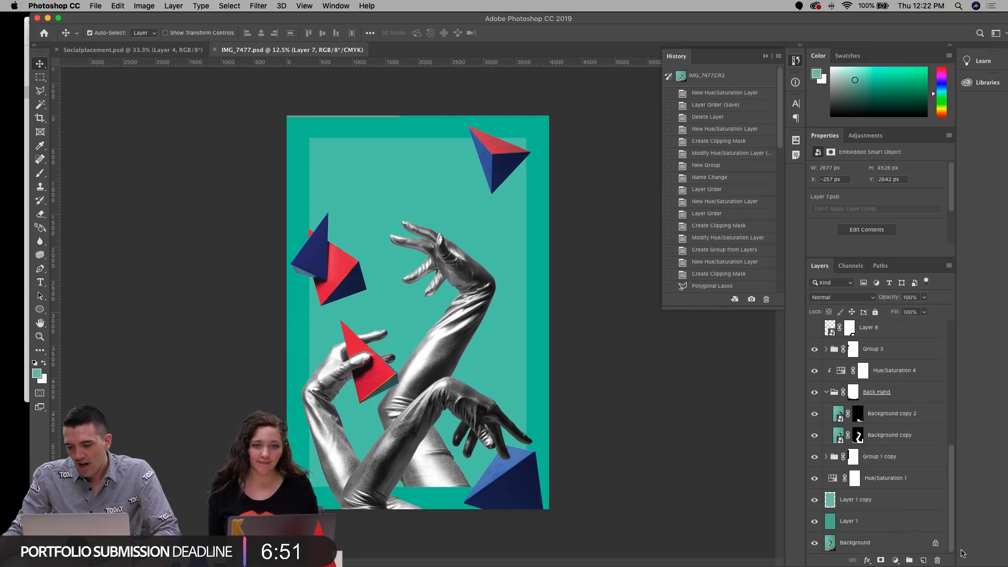
pyautogui.click(825, 482)
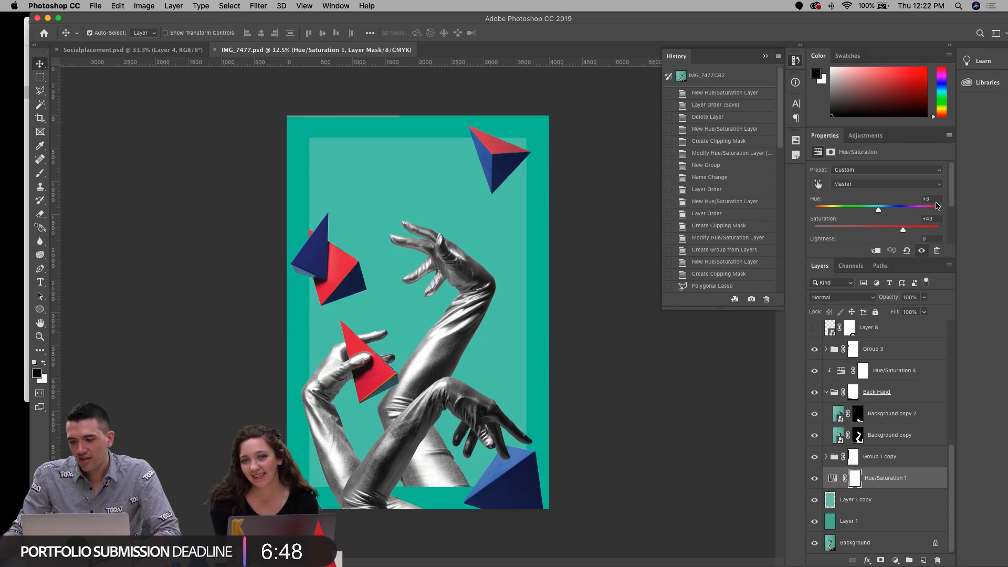
pyautogui.moveTo(893, 211); pyautogui.dragTo(905, 212)
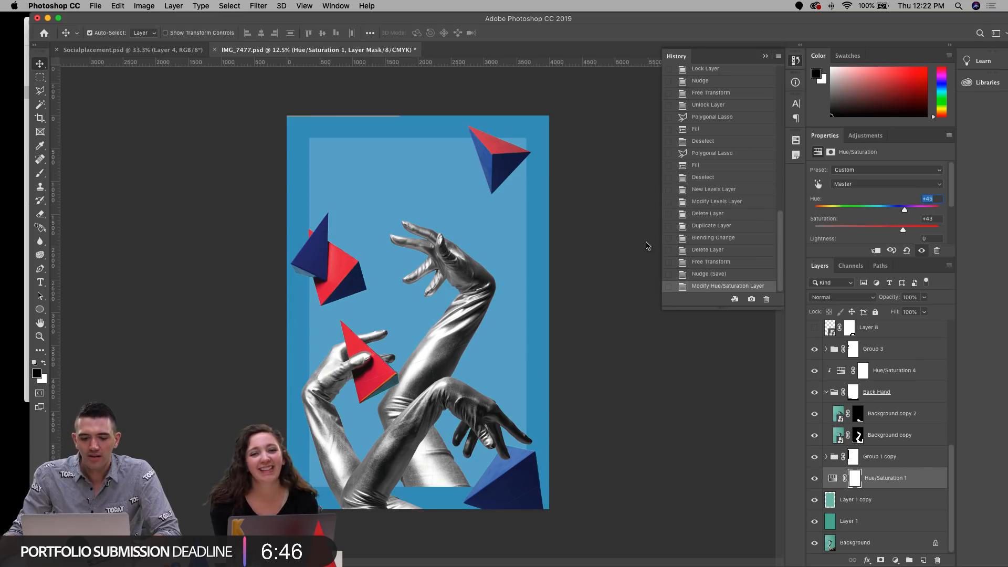
pyautogui.press('super+s')
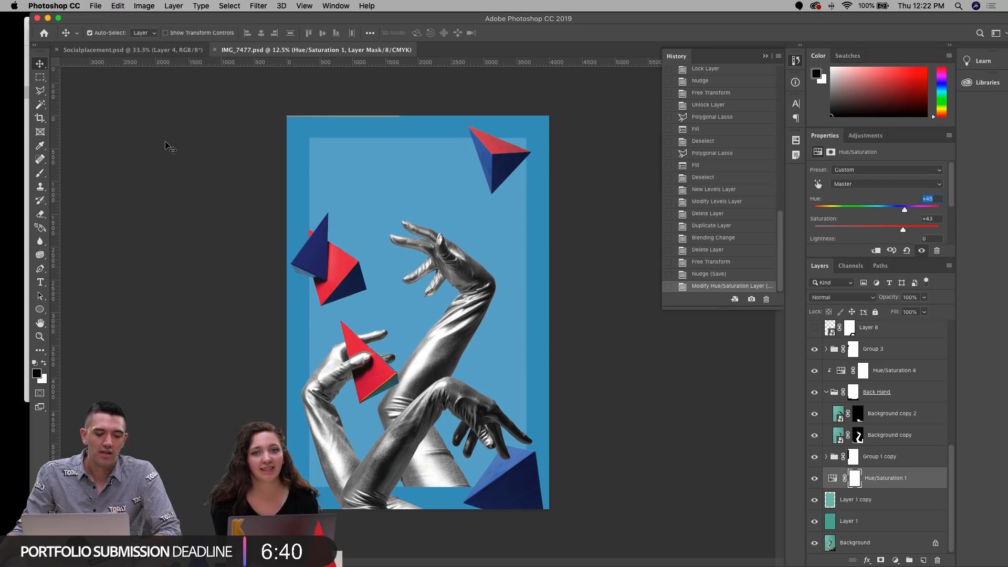
# Step: Switch to Socialplacement.psd and open the contents of the Layer 4 smart object in the Instagram Tall artboard
pyautogui.click(79, 49)
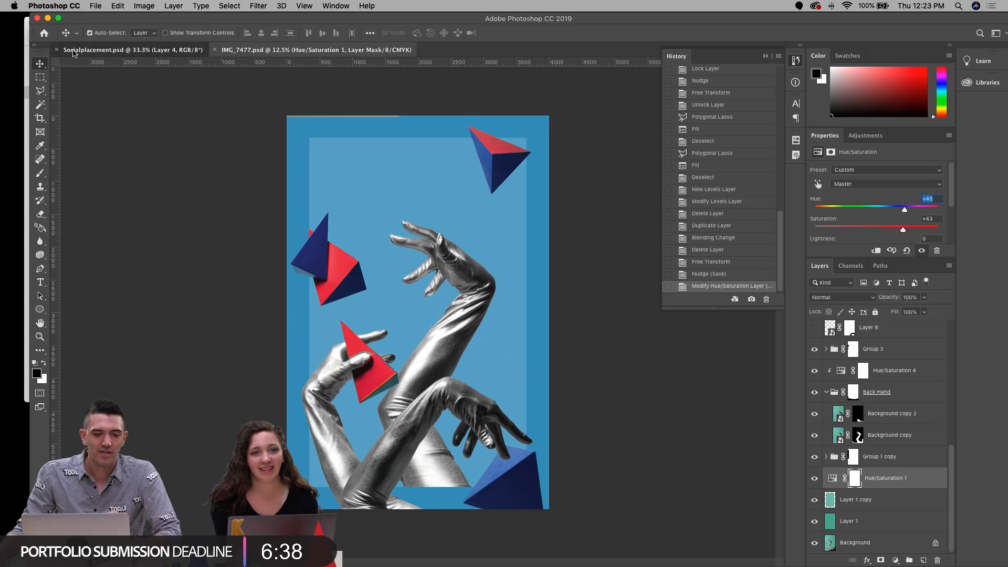
pyautogui.moveTo(307, 169); pyautogui.dragTo(406, 186)
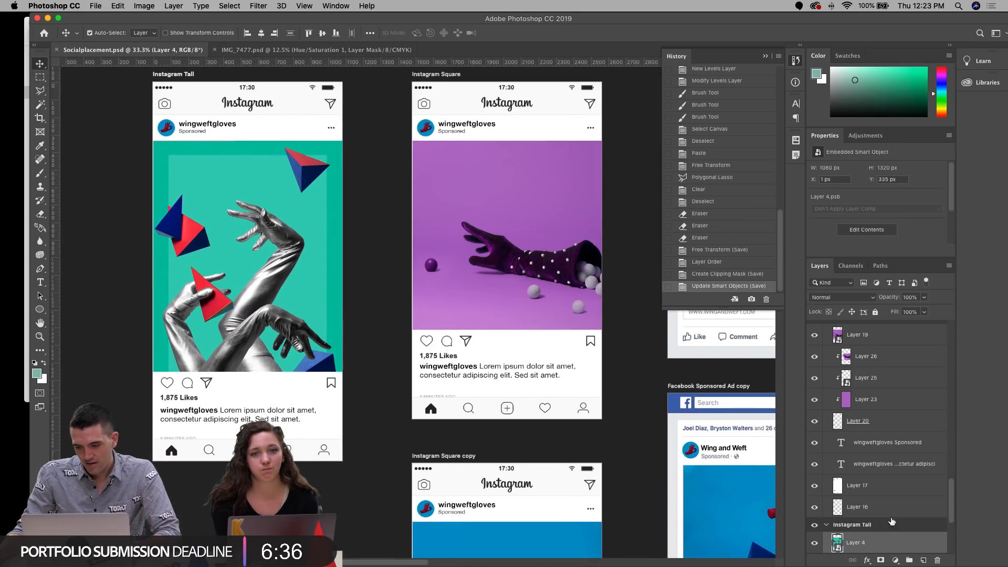
pyautogui.doubleClick(837, 542)
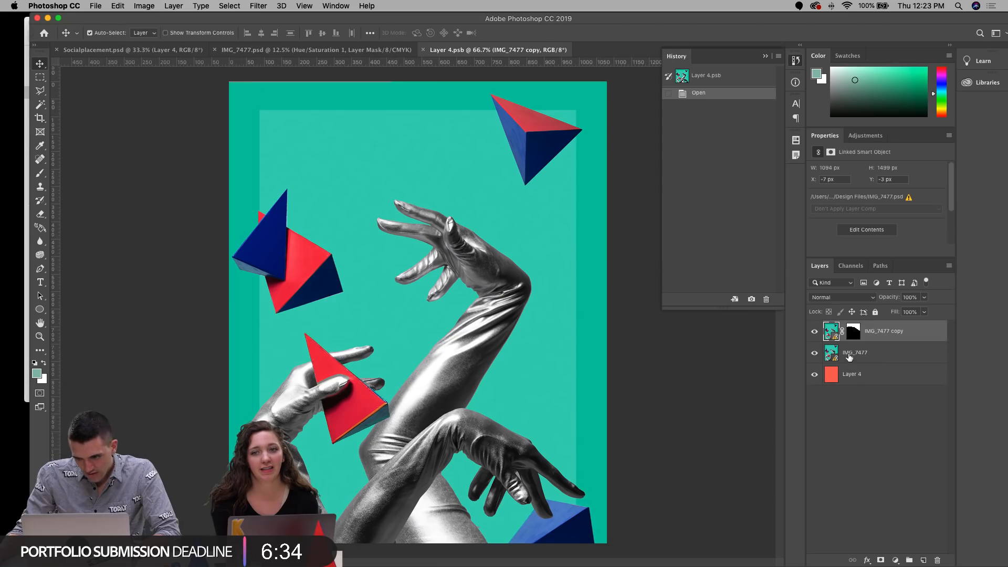
# Step: Open the linked source file of the IMG_7477 copy layer to check its contents, and close it again
pyautogui.doubleClick(835, 337)
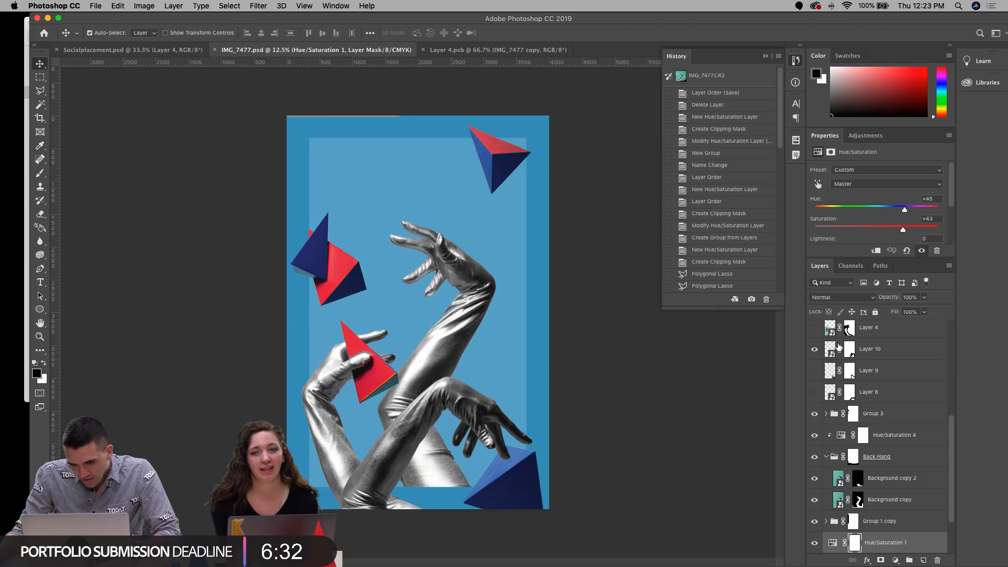
pyautogui.press('super+w')
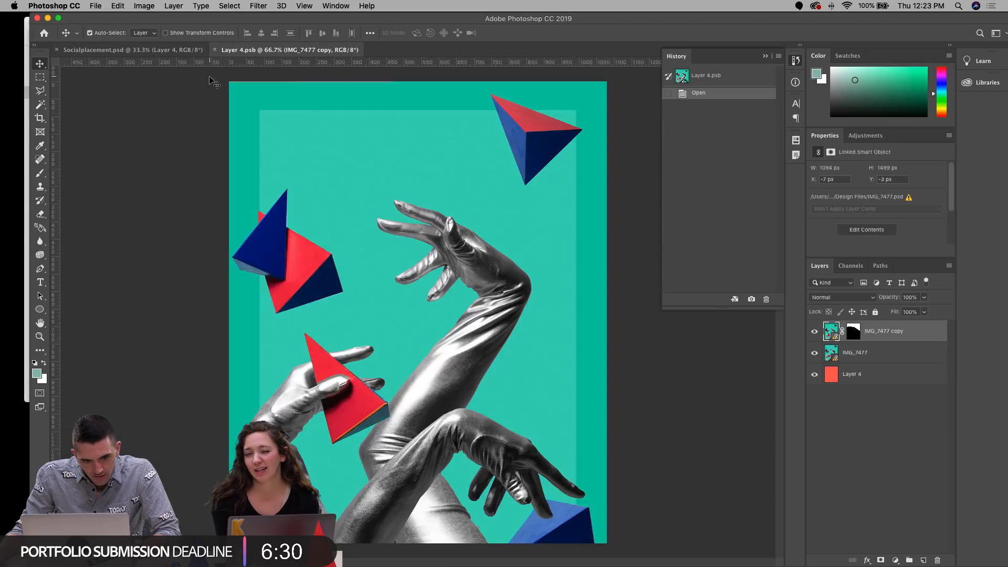
pyautogui.rightClick(832, 336)
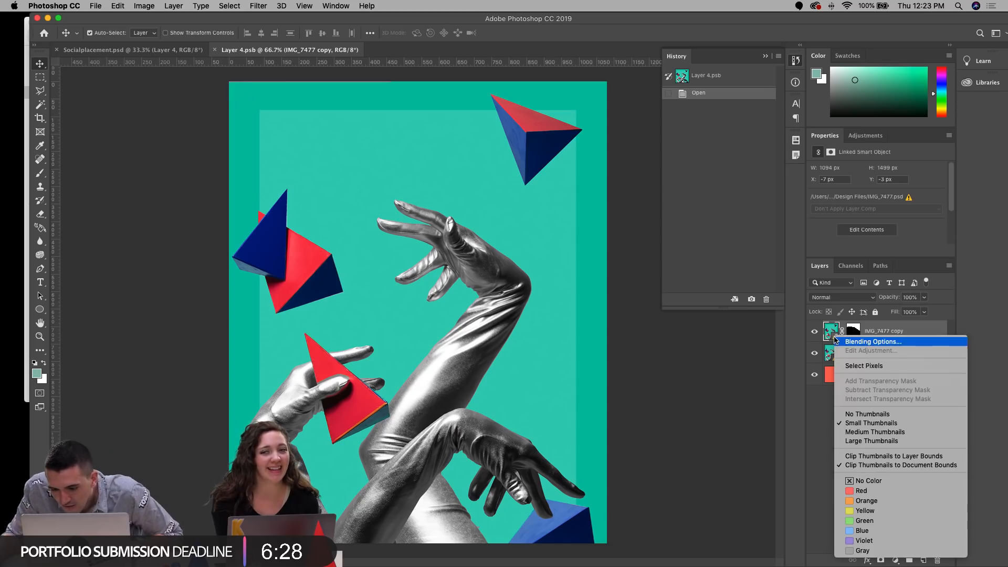
pyautogui.click(819, 415)
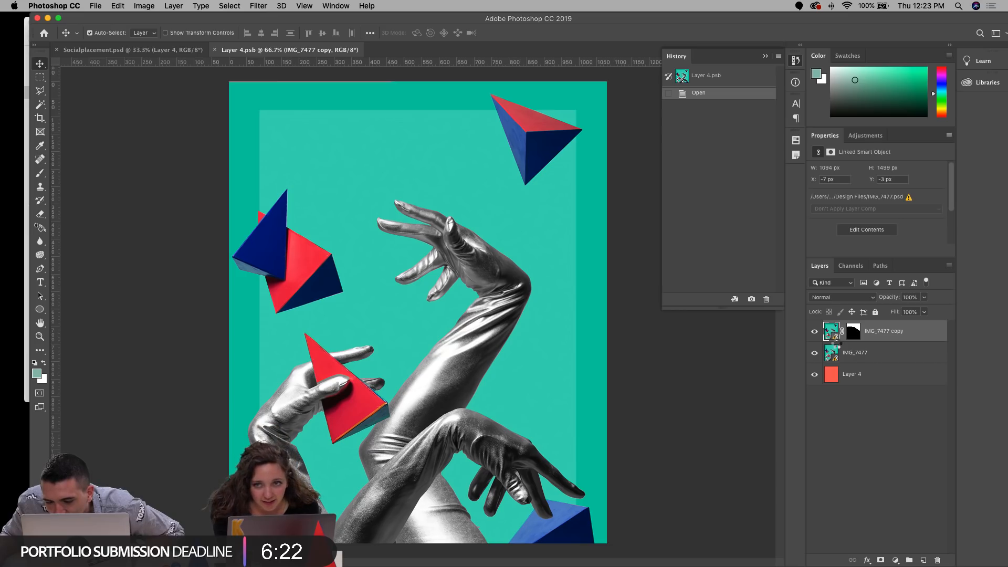
pyautogui.doubleClick(838, 346)
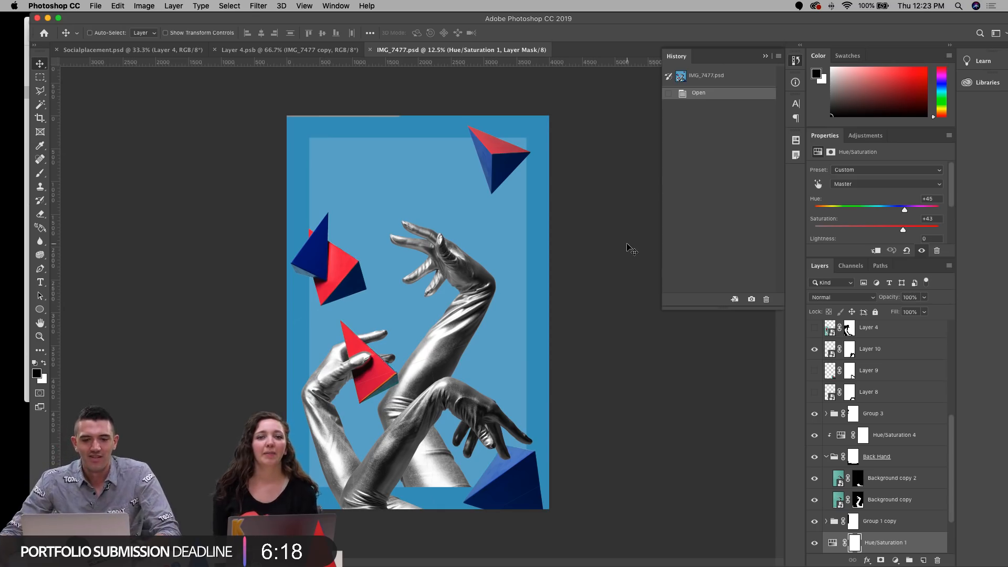
pyautogui.press('super+w')
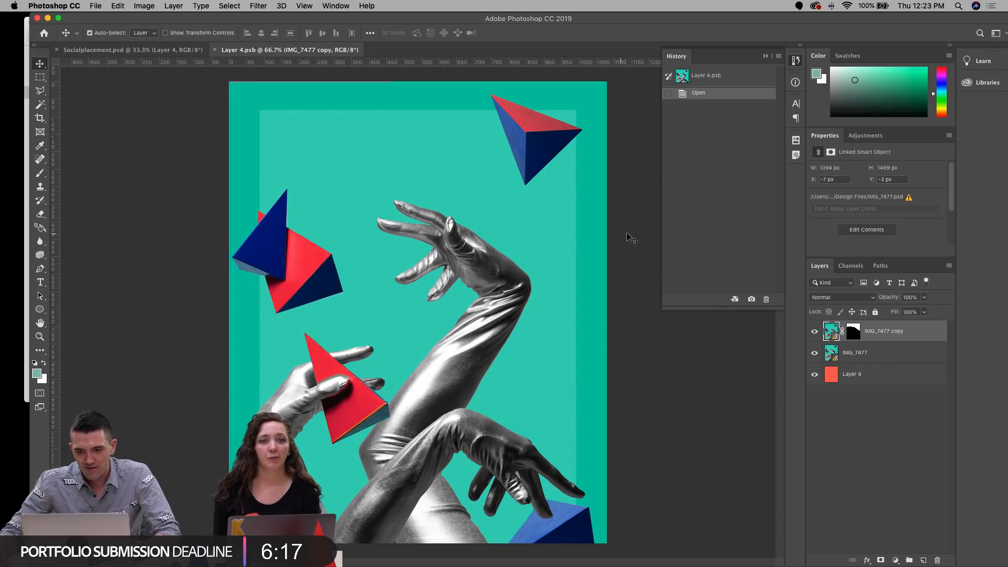
# Step: Search the available commands for "link" to find a way to refresh the outdated linked IMG_7477 smart object
pyautogui.click(872, 353)
pyautogui.rightClick(835, 356)
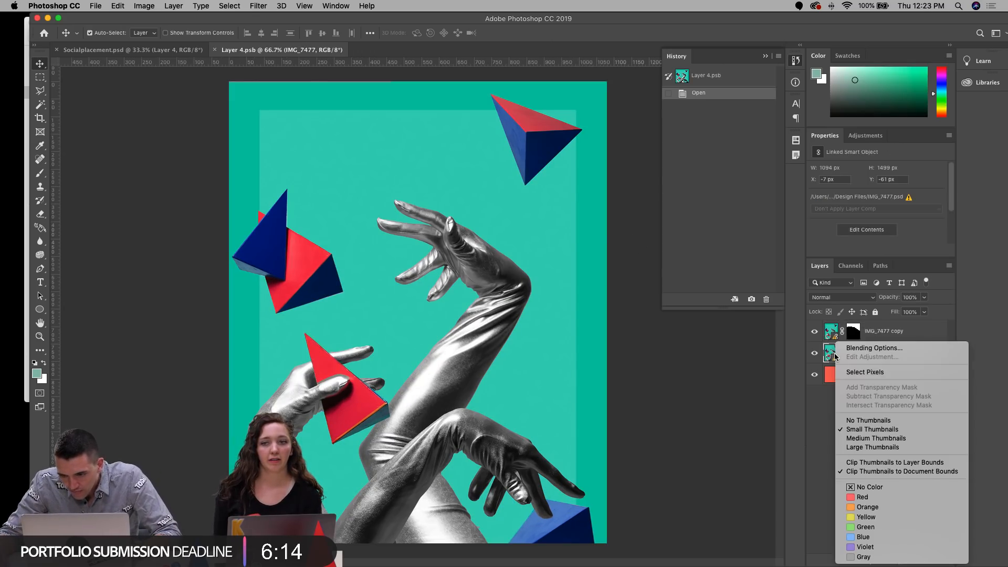
pyautogui.click(810, 430)
pyautogui.click(336, 6)
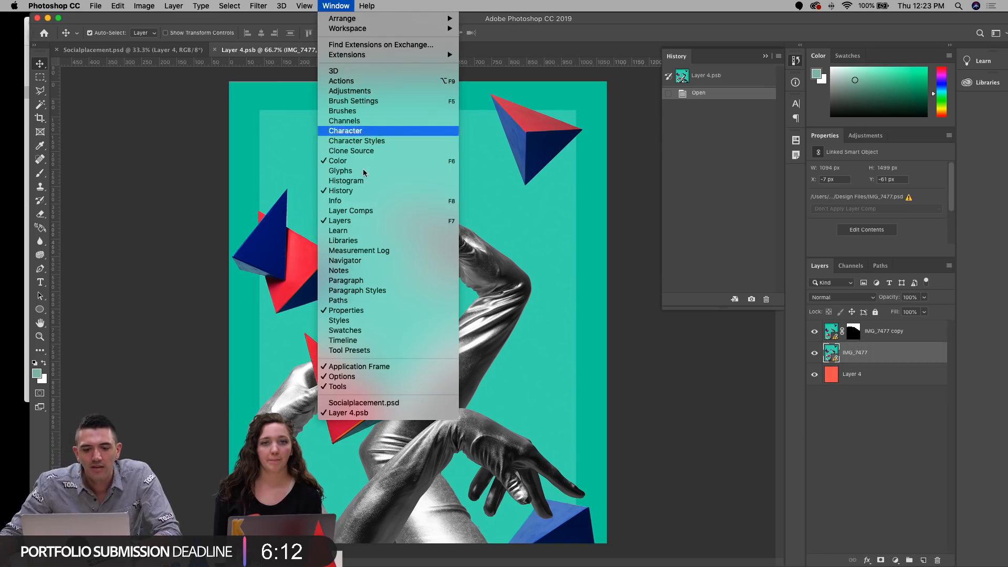
pyautogui.press('Escape')
pyautogui.press('super+shift+slash')
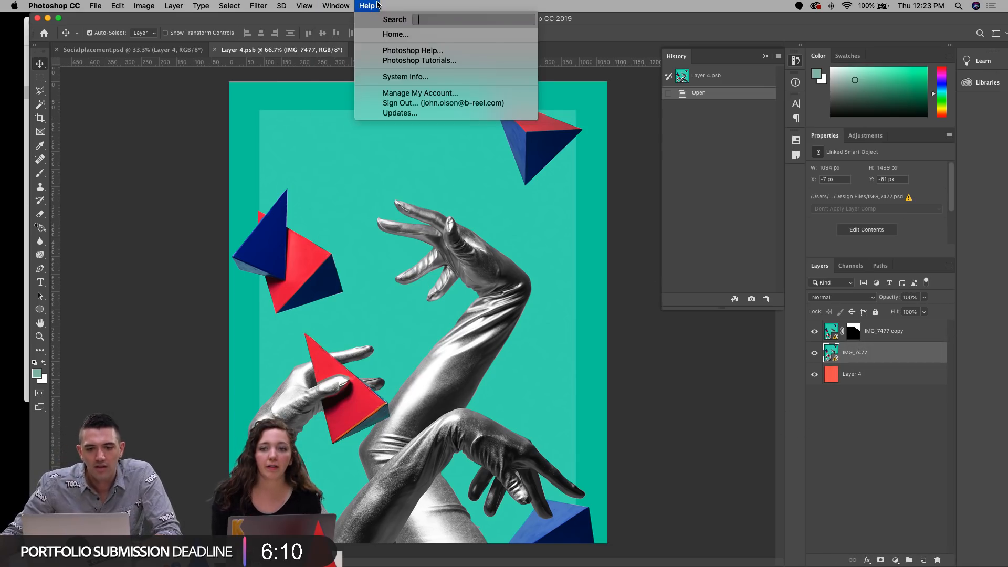
pyautogui.write('links')
pyautogui.press('BackSpace')
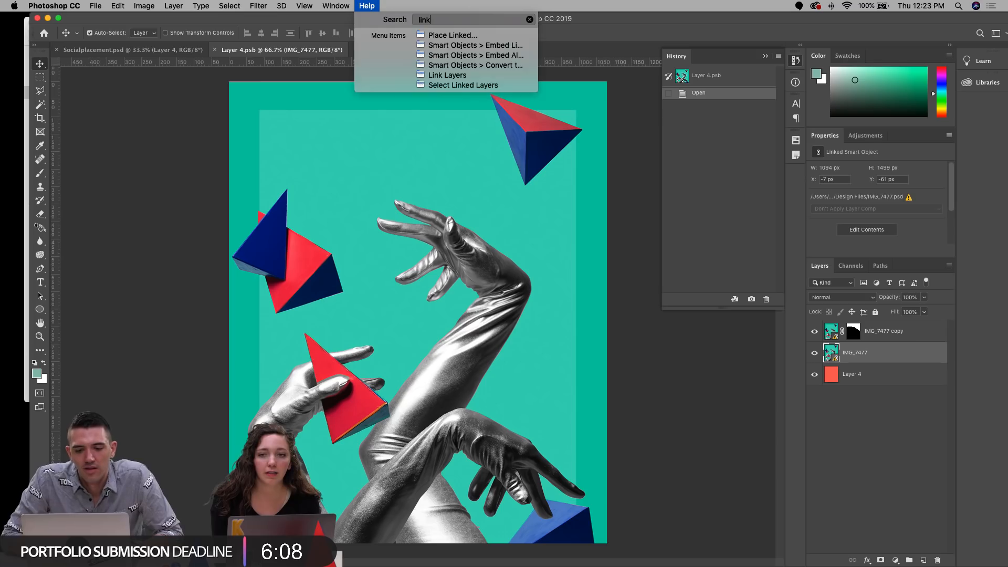
pyautogui.moveTo(462, 38)
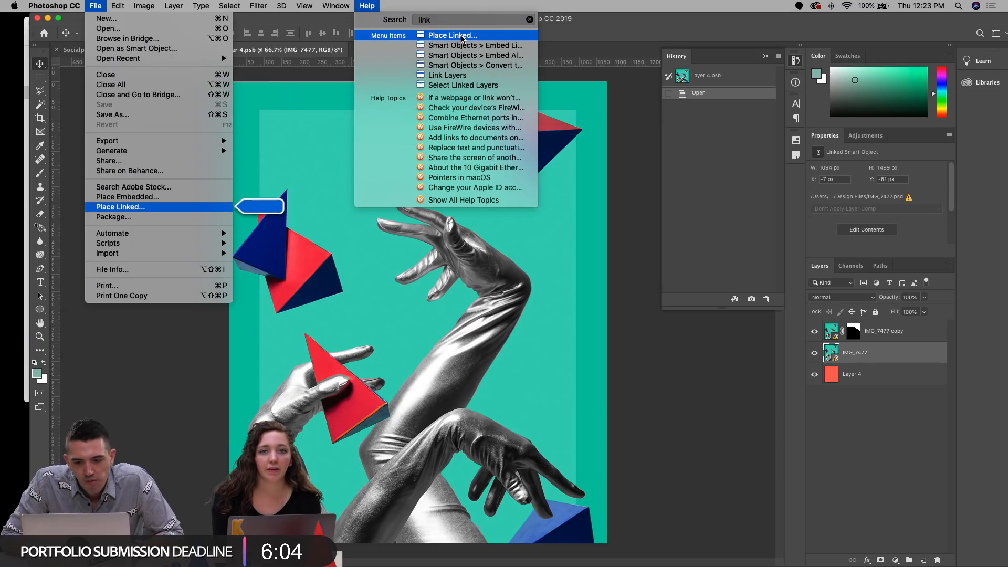
pyautogui.click(452, 77)
# Step: Relink the IMG_7477 copy smart object to IMG_7477.psd in the Design Files folder
pyautogui.click(899, 337)
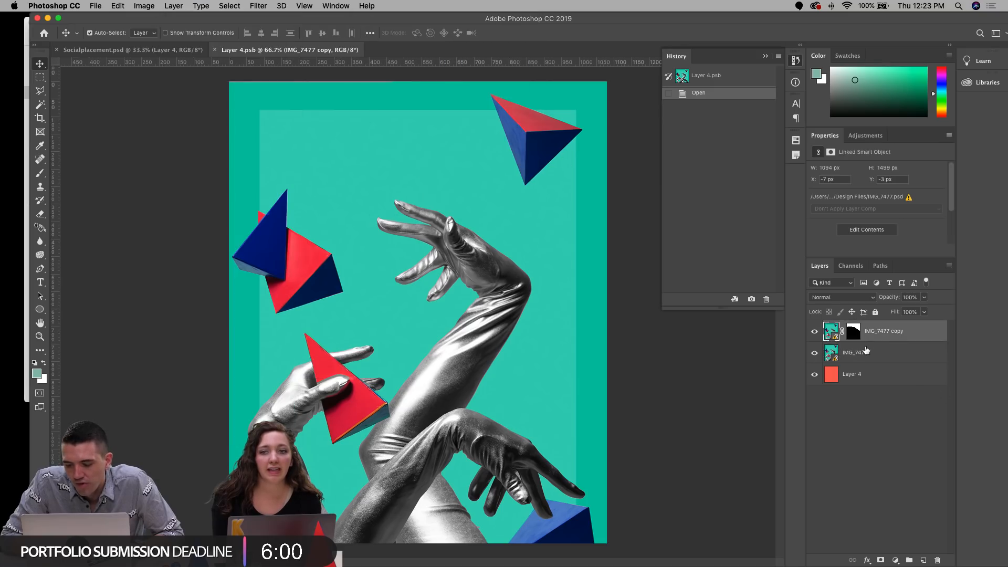
pyautogui.click(868, 350)
pyautogui.click(884, 331)
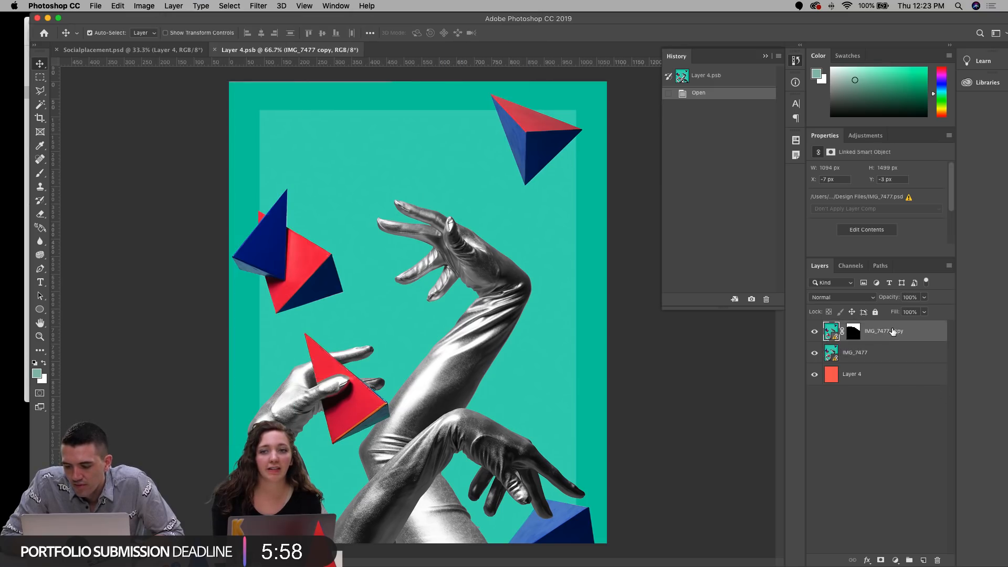
pyautogui.rightClick(893, 331)
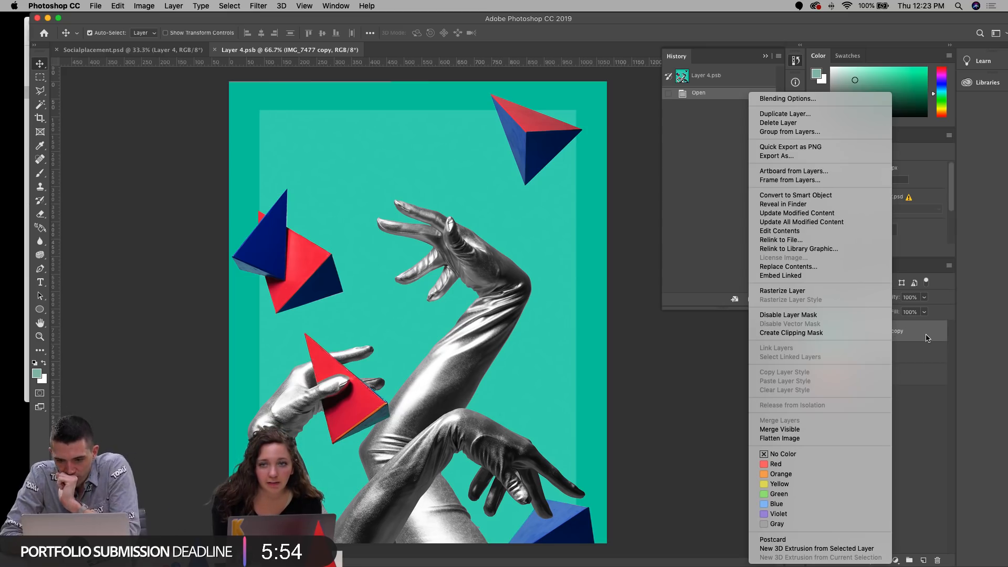
pyautogui.click(799, 243)
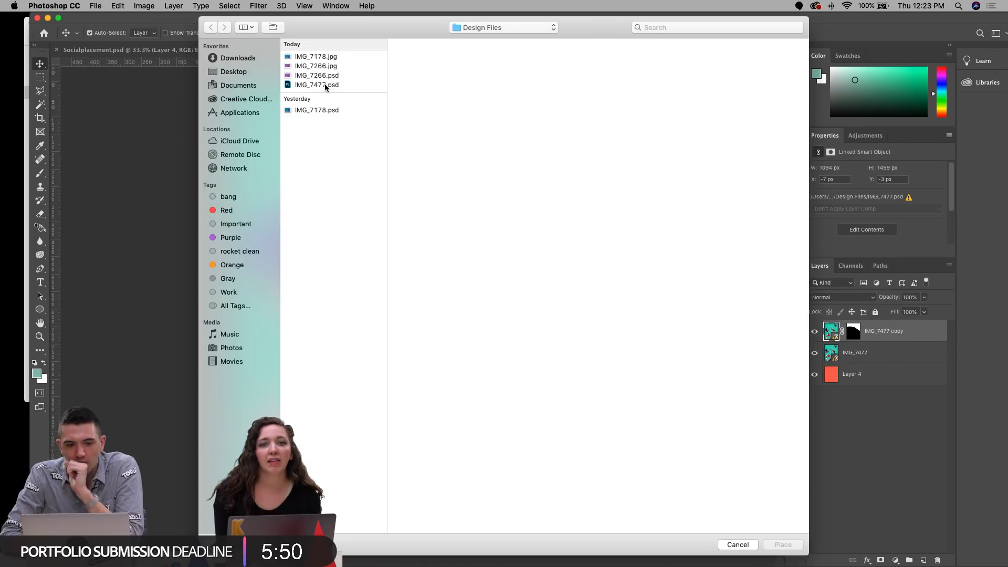
pyautogui.click(326, 85)
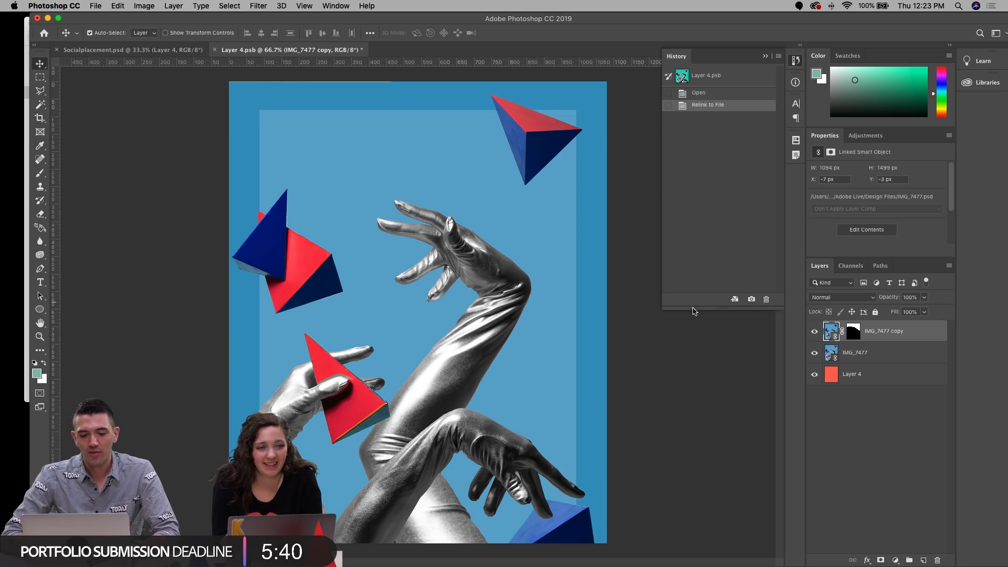
# Step: Save and close Layer 4.psb, and check the artwork in the Instagram Tall artboard
pyautogui.press('super+s')
pyautogui.press('super+w')
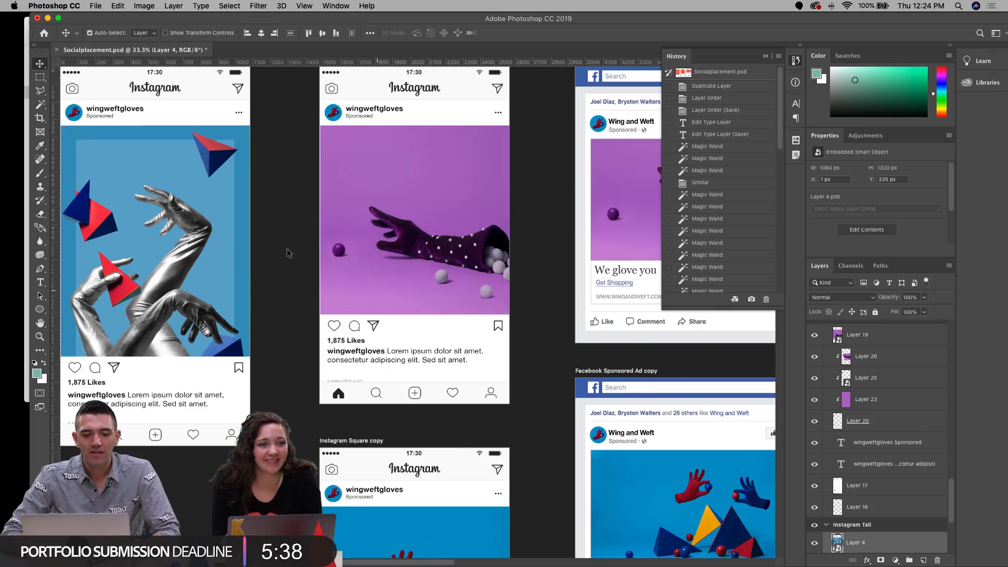
pyautogui.hscroll(-3, 288, 253)
pyautogui.scroll(1, 297, 260)
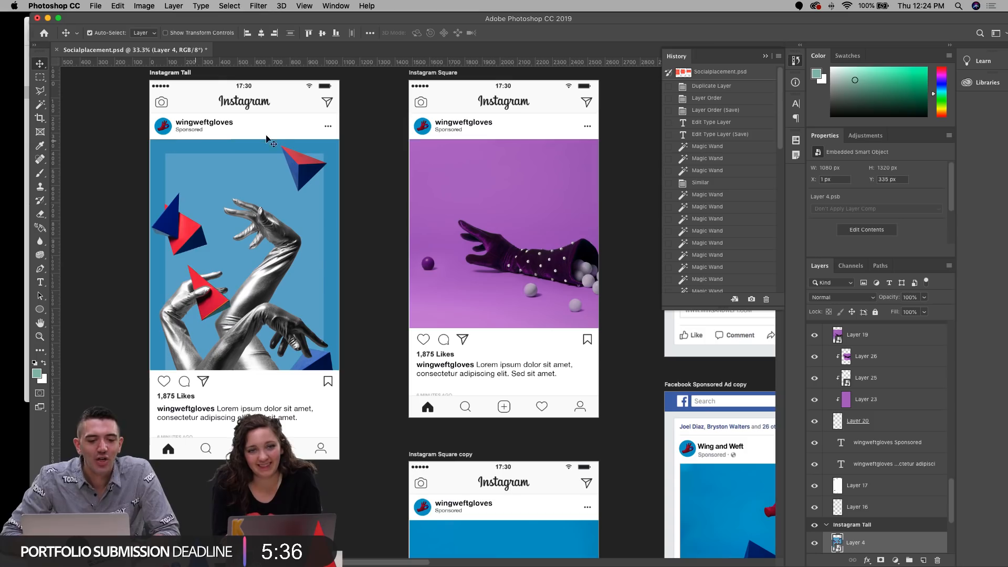
# Step: Open IMG_7477.psd from the Design Files folder
pyautogui.click(96, 6)
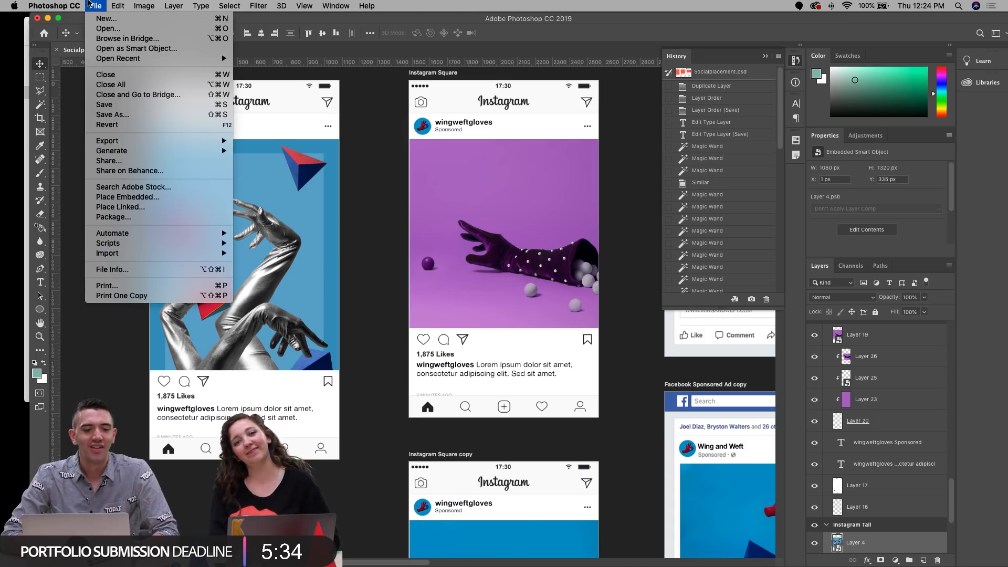
pyautogui.click(100, 28)
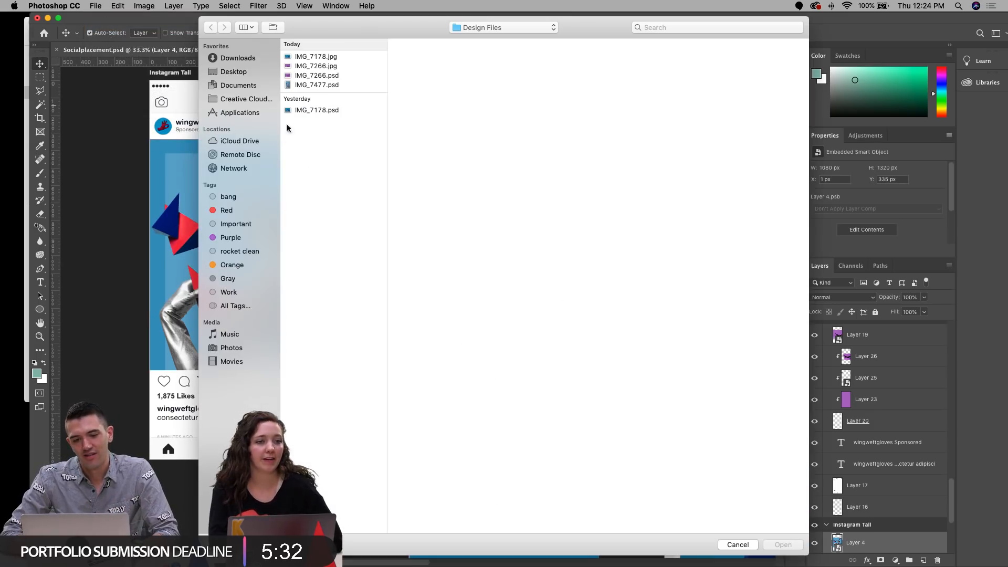
pyautogui.click(326, 85)
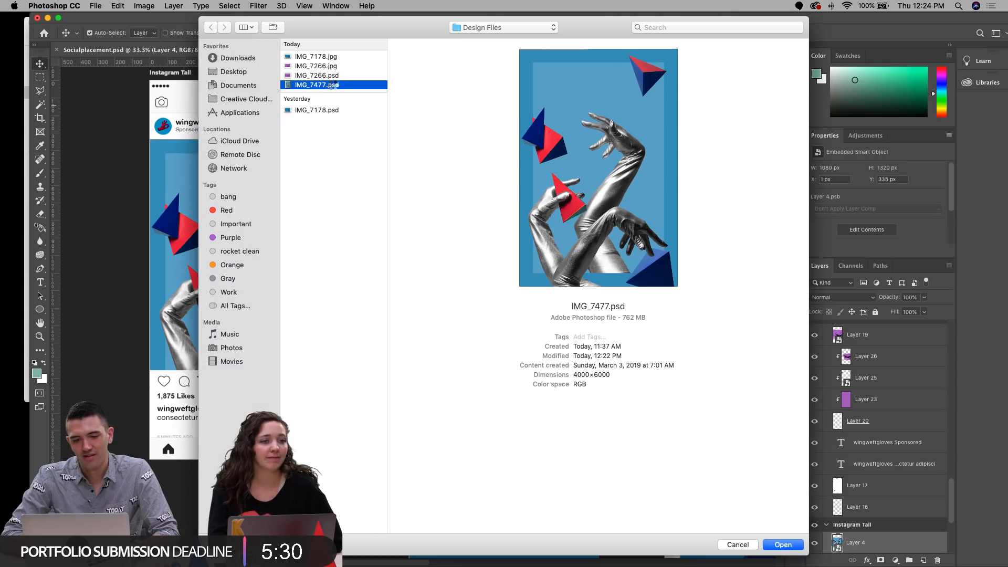
pyautogui.press('Return')
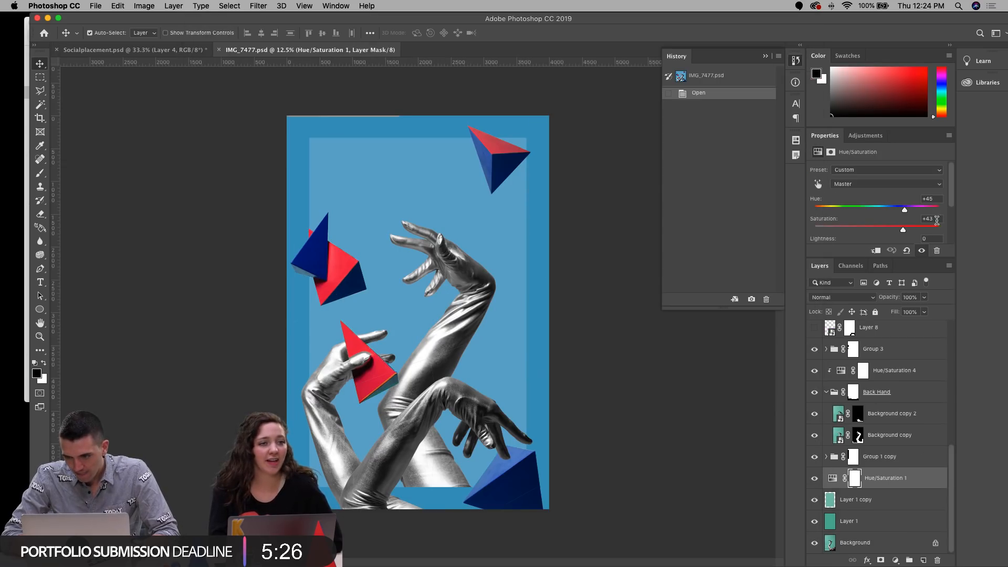
# Step: Try a Saturation of +3 on the Hue/Saturation 1 adjustment layer, and undo the change
pyautogui.moveTo(936, 219); pyautogui.dragTo(878, 197)
pyautogui.write('3')
pyautogui.press('Return')
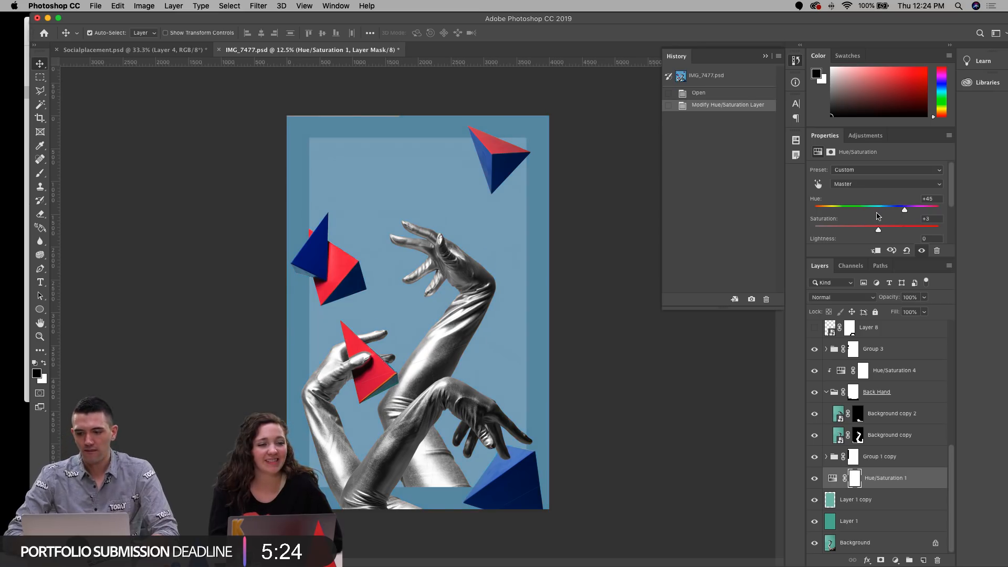
pyautogui.press('super+z')
# Step: Try lower Hue values on the Hue/Saturation 1 adjustment layer, settle on +15 for a teal background, and activate the Zoom tool
pyautogui.write('3')
pyautogui.press('Return')
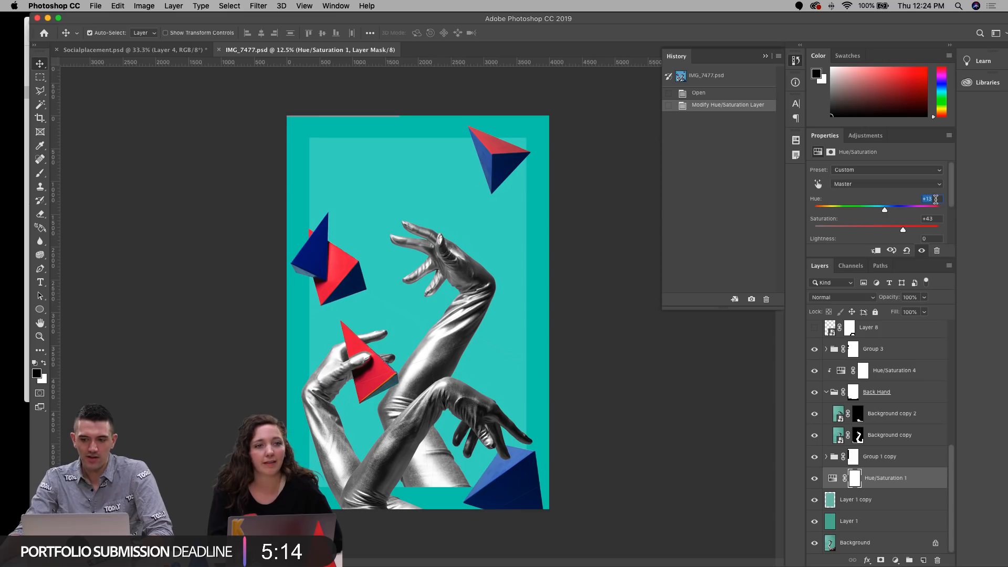
pyautogui.write('5')
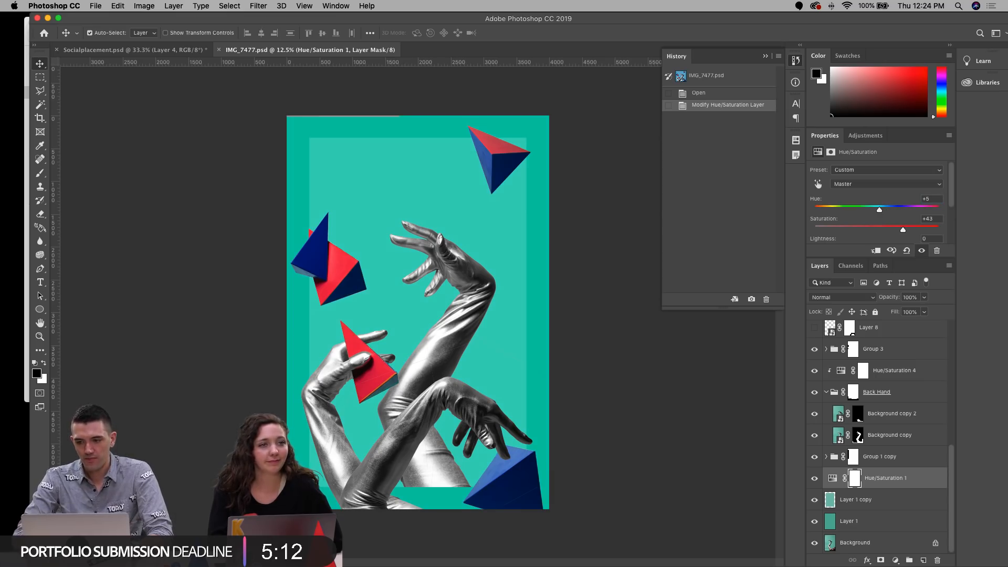
pyautogui.moveTo(935, 198); pyautogui.dragTo(902, 196)
pyautogui.write('15')
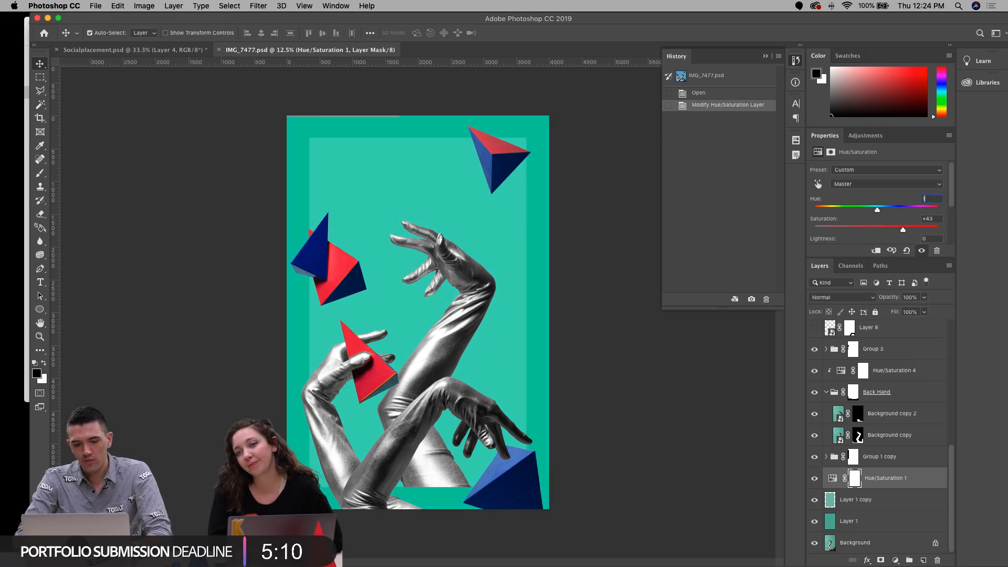
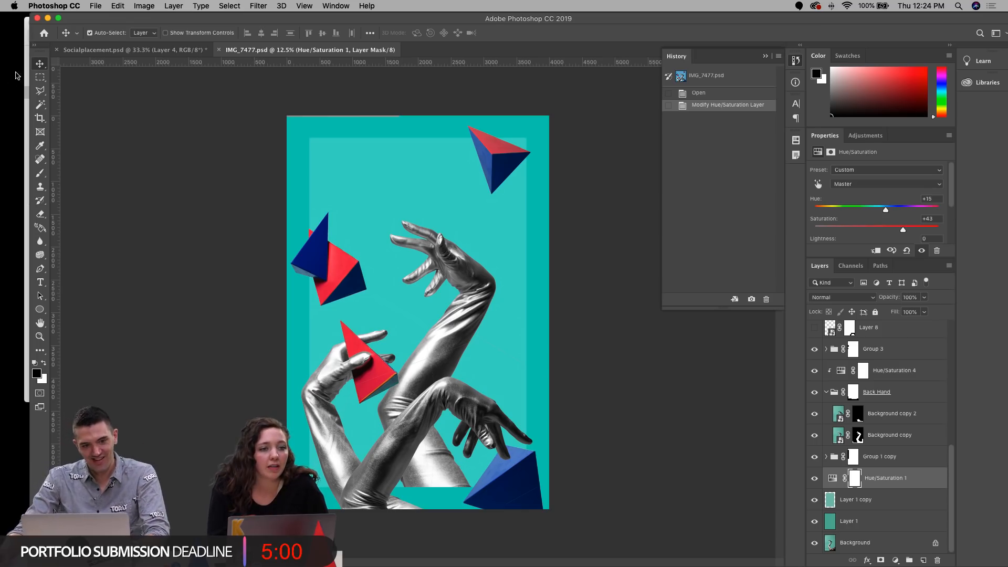
pyautogui.click(40, 336)
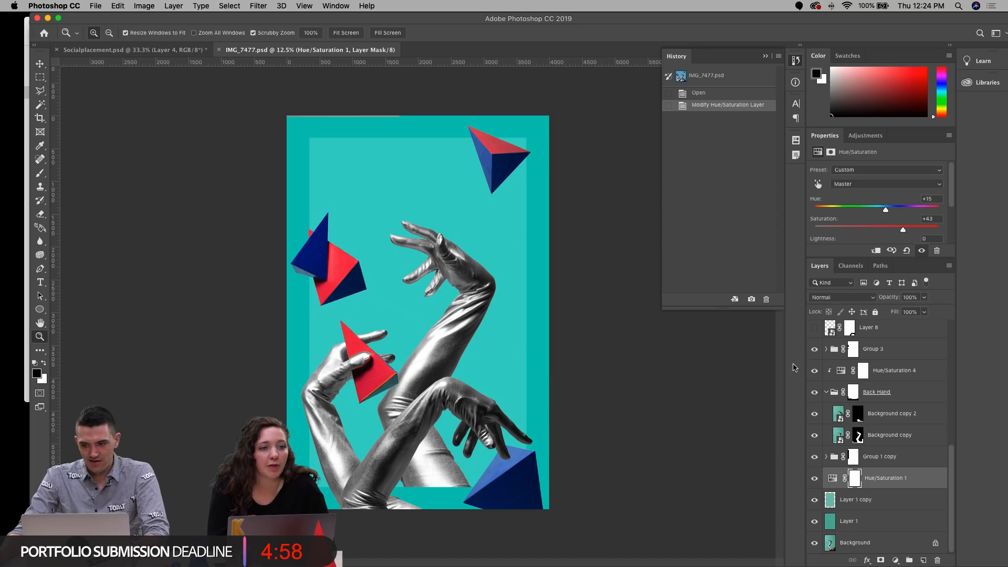
# Step: Collapse the Back Hand group, and toggle the visibility of Hue/Saturation 3 and Hue/Saturation 2 to check what they affect
pyautogui.click(827, 394)
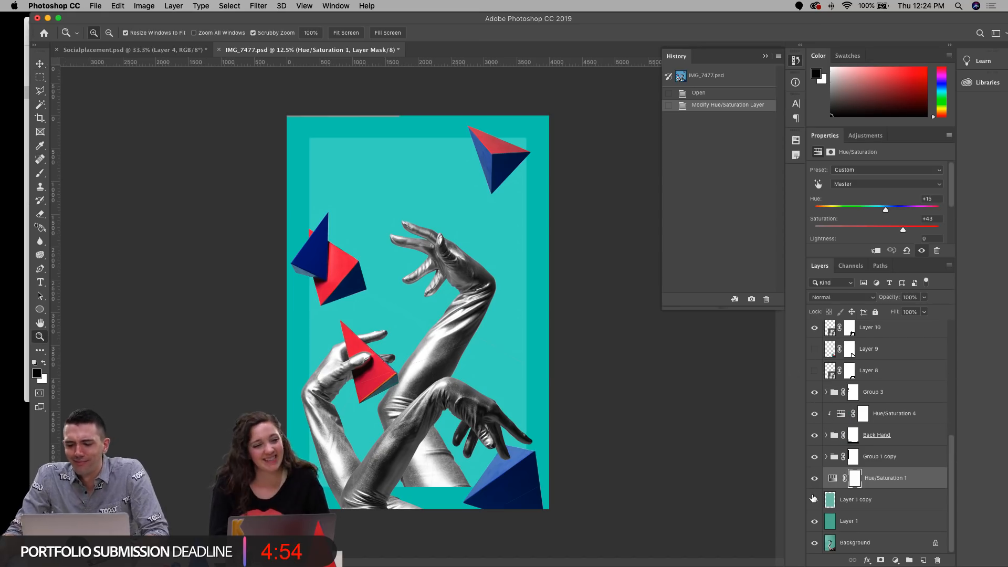
pyautogui.click(869, 505)
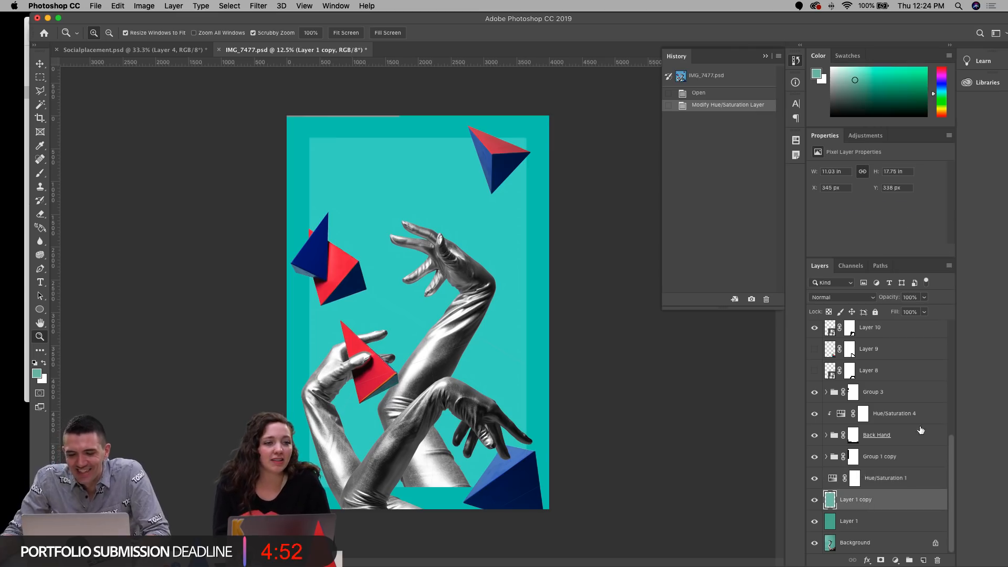
pyautogui.moveTo(951, 447); pyautogui.dragTo(904, 305)
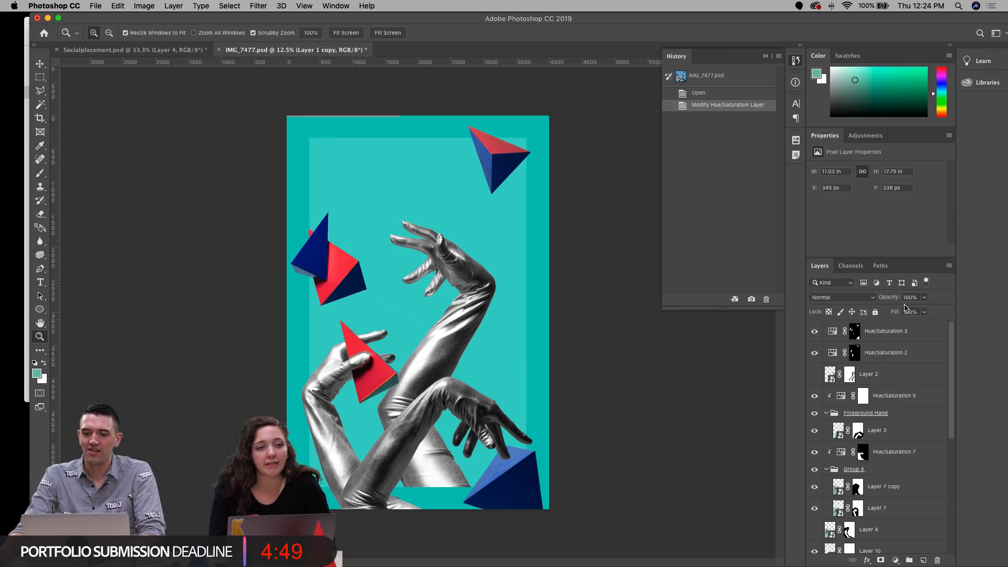
pyautogui.click(814, 335)
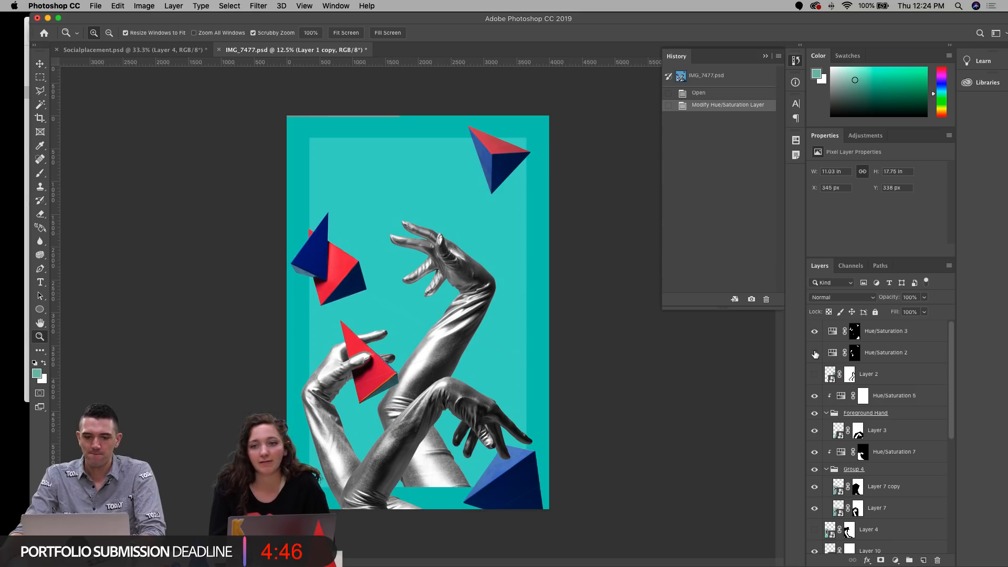
pyautogui.click(815, 353)
# Step: Try a Saturation of +8 on the Hue/Saturation 2 adjustment layer, and set it back to 0
pyautogui.click(832, 353)
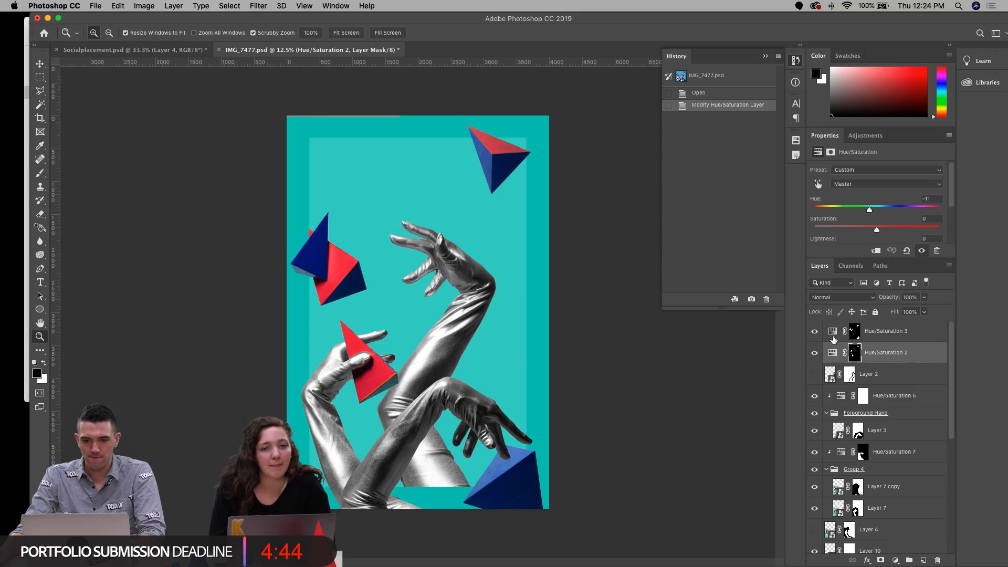
pyautogui.moveTo(881, 232); pyautogui.dragTo(868, 211)
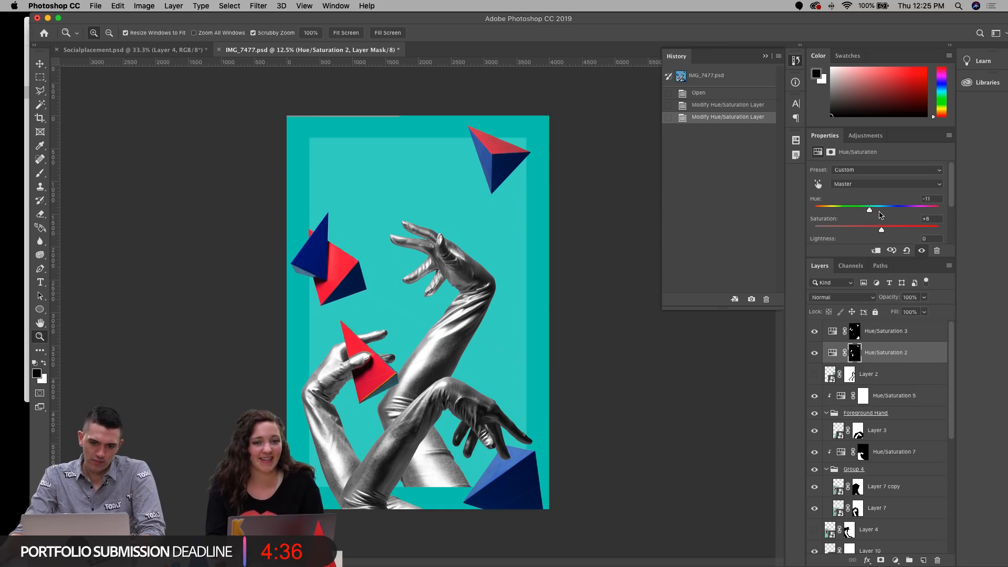
pyautogui.moveTo(930, 218); pyautogui.dragTo(914, 218)
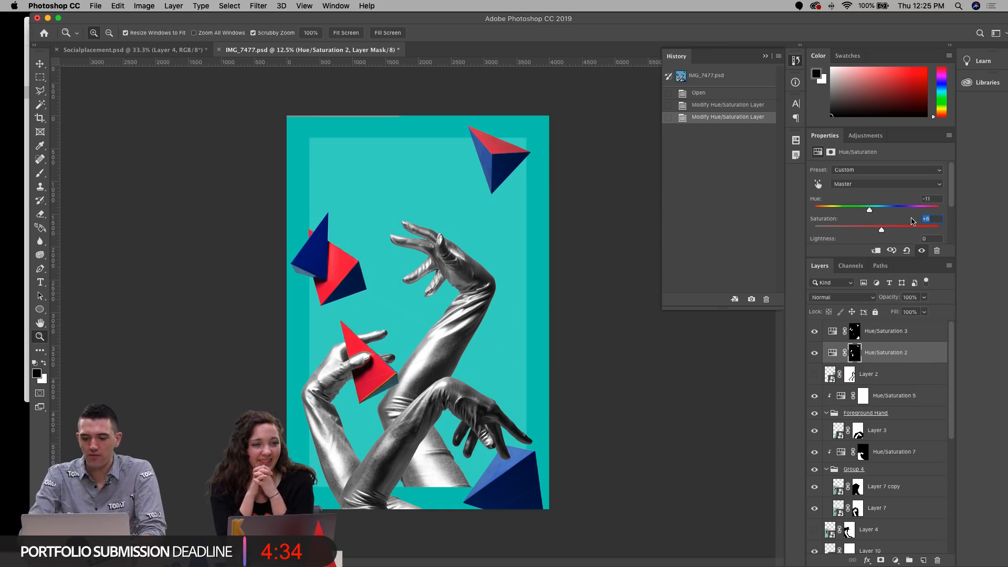
pyautogui.write('0')
# Step: Try a Hue of +41 on the Hue/Saturation 3 adjustment layer, and set it back to +21
pyautogui.click(882, 332)
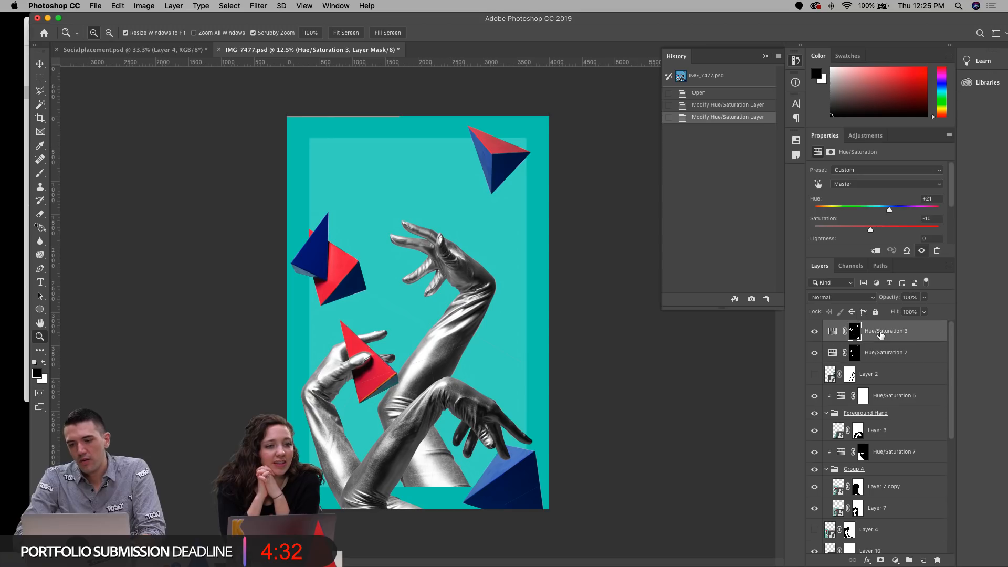
pyautogui.moveTo(888, 211)
pyautogui.mouseDown()
pyautogui.moveTo(846, 215)
pyautogui.moveTo(921, 210)
pyautogui.moveTo(902, 210)
pyautogui.mouseUp()
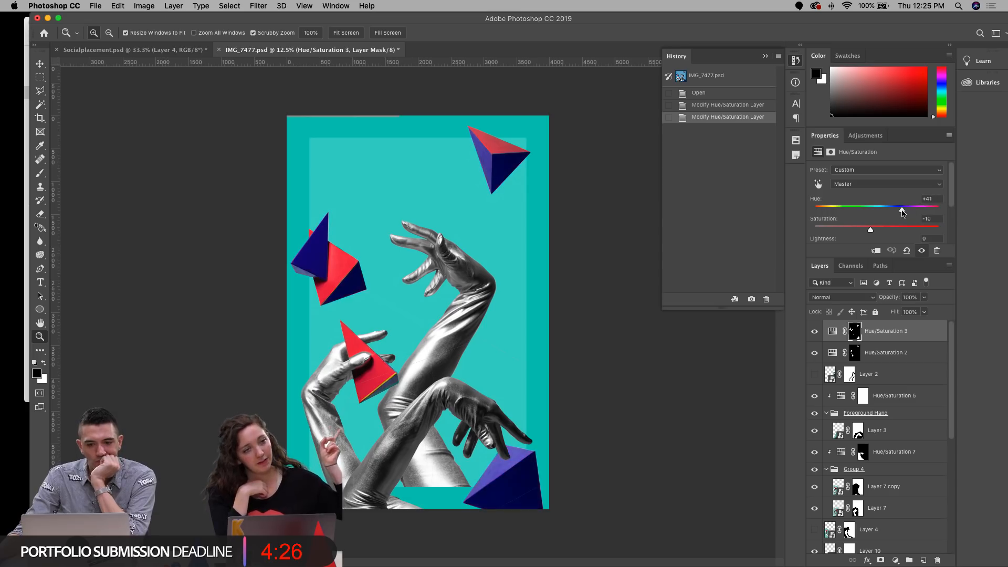
pyautogui.click(936, 198)
pyautogui.write('21')
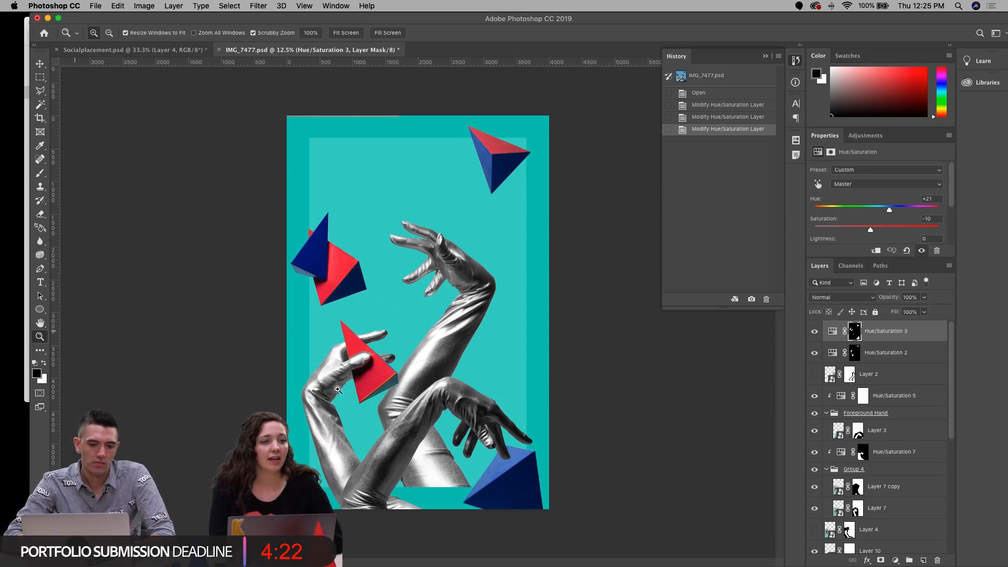
# Step: Examine the edges and shading of the gloved hand, red pyramid and crossed arms up close
pyautogui.moveTo(338, 389); pyautogui.dragTo(347, 398)
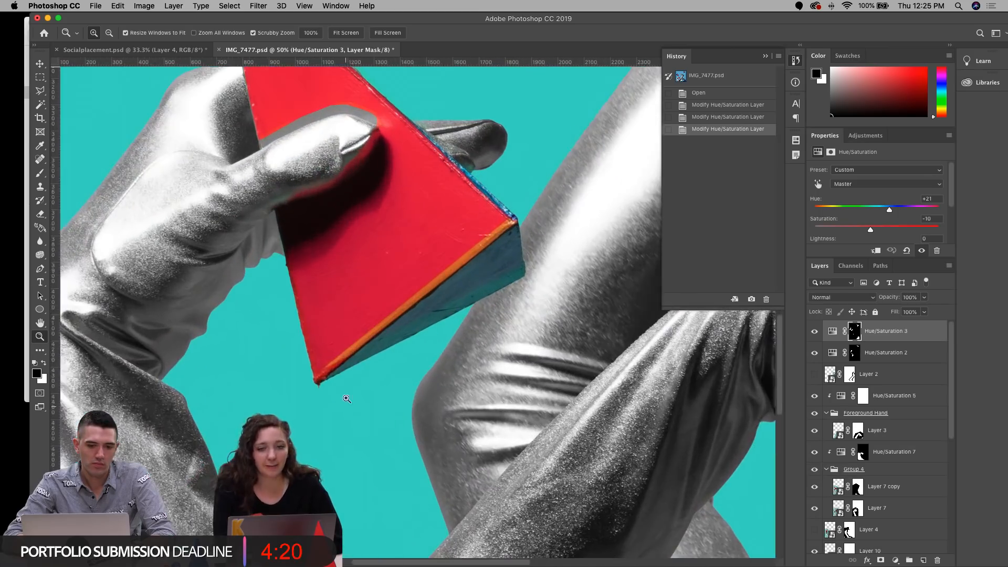
pyautogui.hscroll(-2, 304, 130)
pyautogui.scroll(3, 304, 130)
pyautogui.click(40, 65)
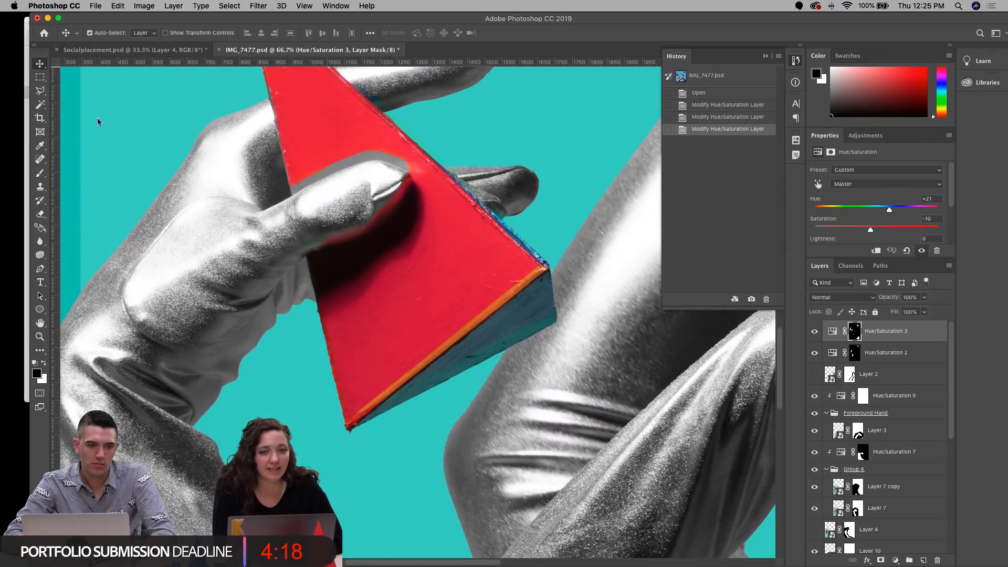
pyautogui.hscroll(10, 226, 240)
pyautogui.scroll(-3, 225, 240)
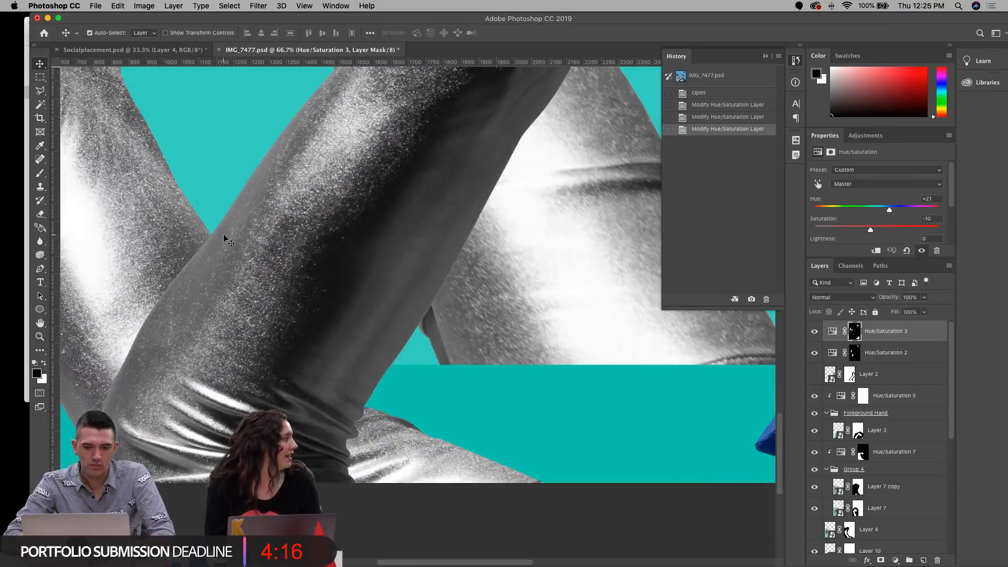
pyautogui.scroll(4, 226, 240)
pyautogui.hscroll(-2, 226, 240)
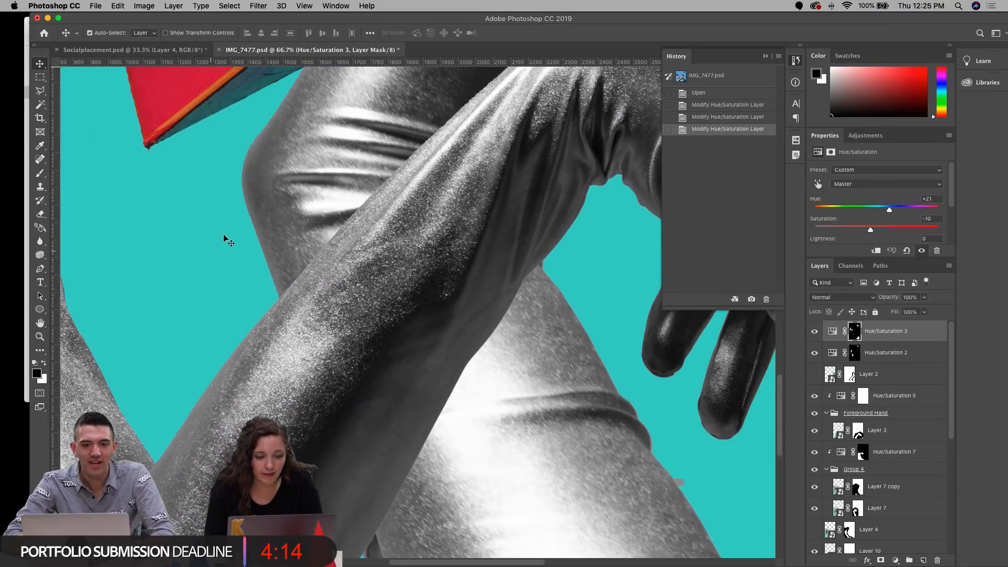
pyautogui.click(40, 337)
pyautogui.keyDown('alt'); pyautogui.click(355, 324); pyautogui.keyUp('alt')
pyautogui.keyDown('alt'); pyautogui.click(355, 324); pyautogui.keyUp('alt')
pyautogui.keyDown('alt'); pyautogui.click(355, 324); pyautogui.keyUp('alt')
# Step: Save IMG_7477.psd, and bring the hand holding the red pyramid into close view
pyautogui.press('super+s')
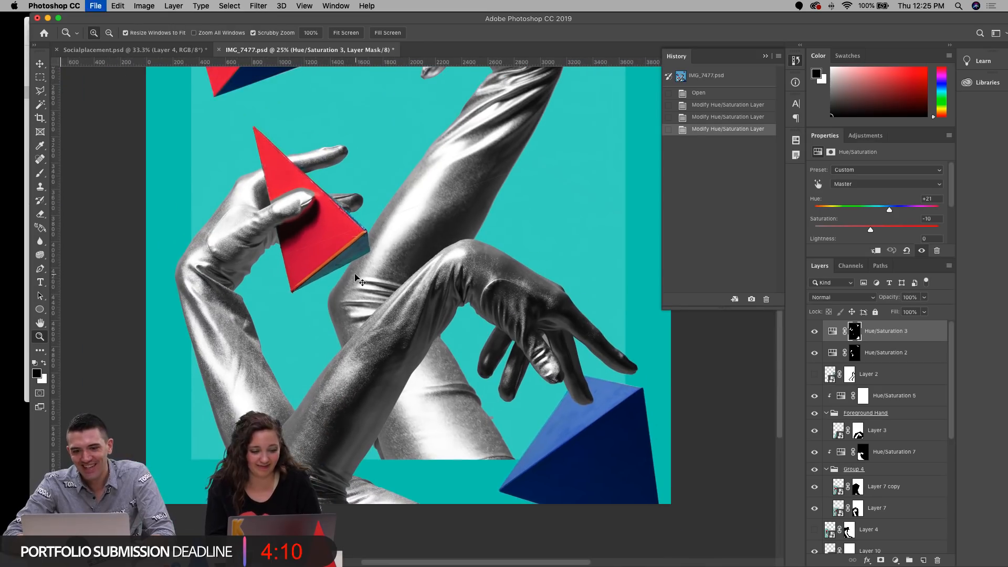
pyautogui.keyDown('alt'); pyautogui.click(410, 285); pyautogui.keyUp('alt')
pyautogui.scroll(3, 411, 285)
pyautogui.click(378, 297)
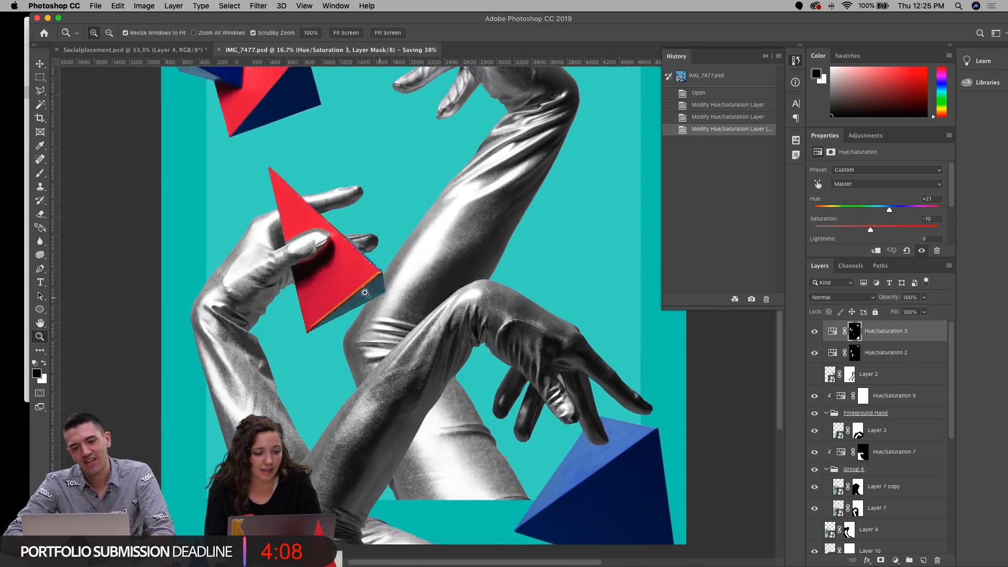
pyautogui.click(377, 297)
pyautogui.click(319, 281)
pyautogui.scroll(2, 299, 260)
pyautogui.hscroll(-2, 299, 260)
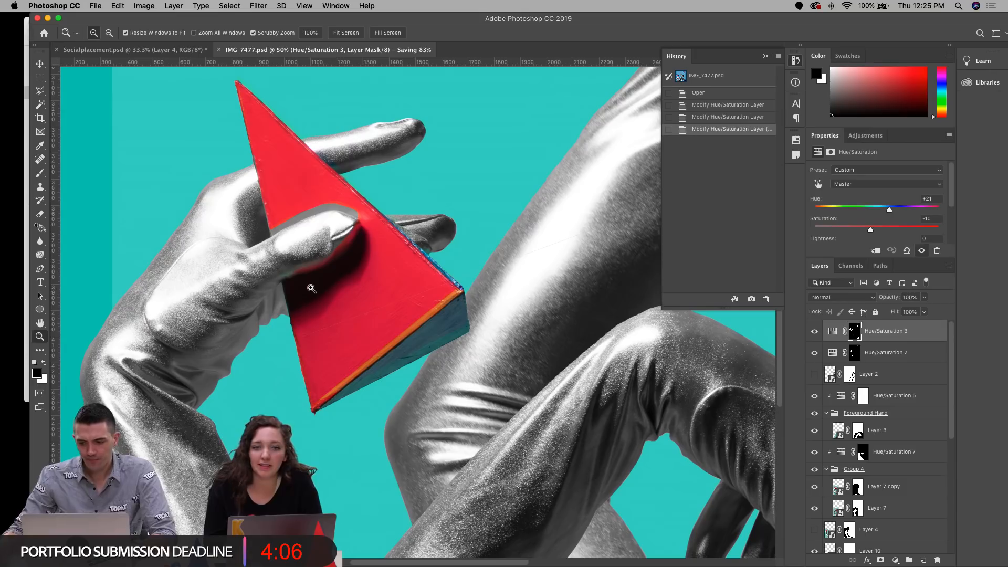
# Step: Lock the Hue/Saturation 3 and Hue/Saturation 2 adjustment layers
pyautogui.press('v')
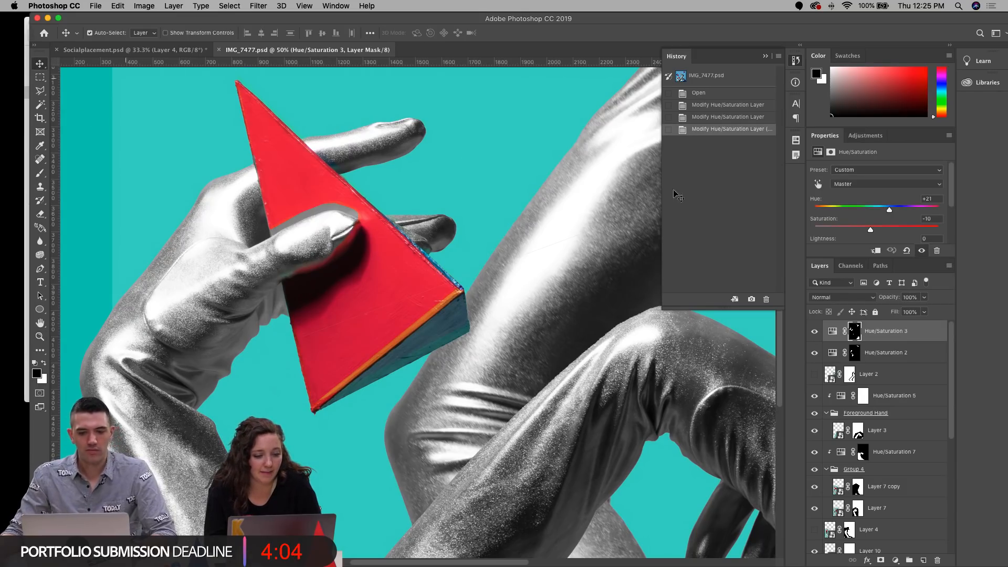
pyautogui.click(876, 312)
pyautogui.click(893, 352)
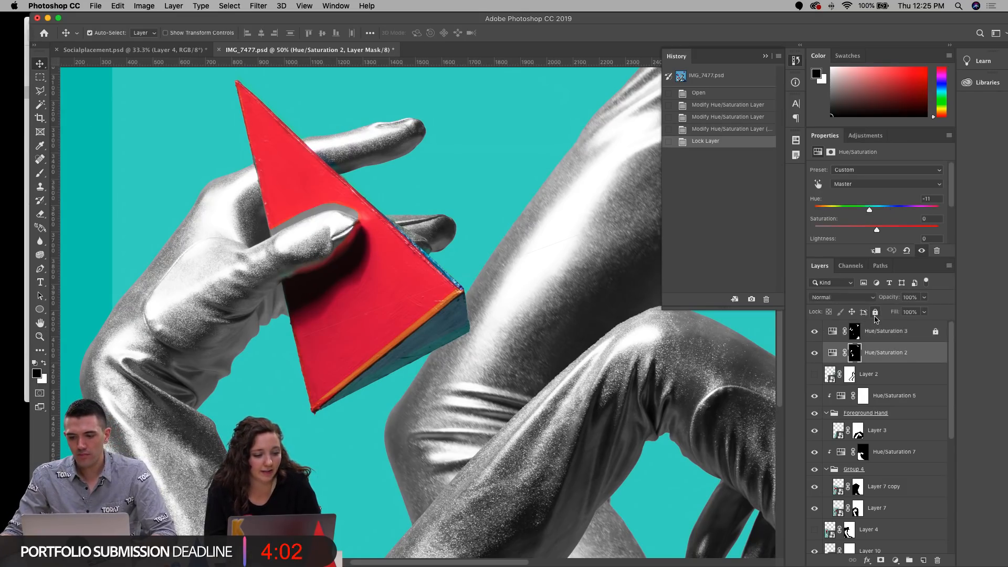
pyautogui.click(875, 313)
# Step: Identify the layer of the pyramid-holding hand, check Layer 7's mask, and make the Hue/Saturation 7 layer mask active
pyautogui.click(288, 249)
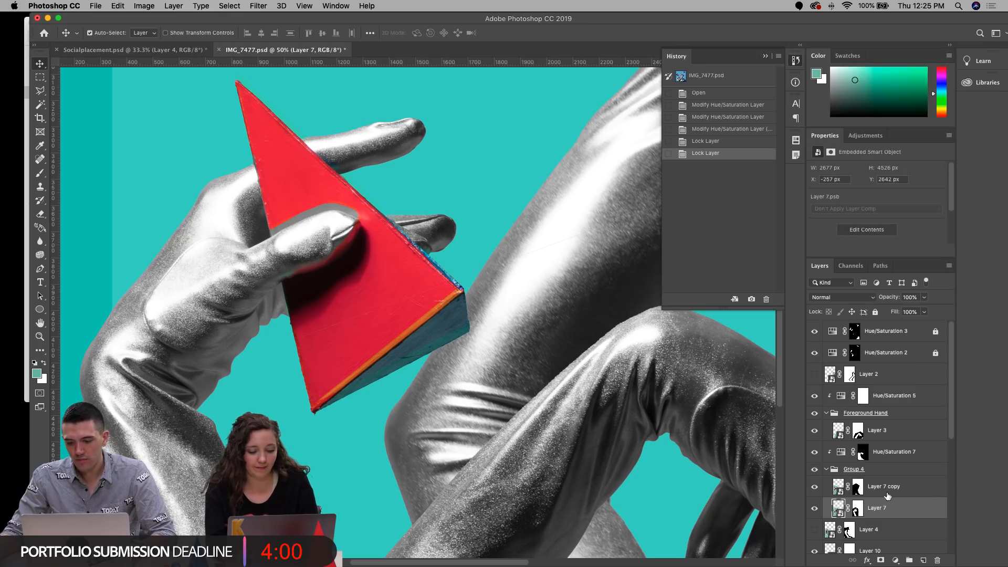
pyautogui.click(858, 508)
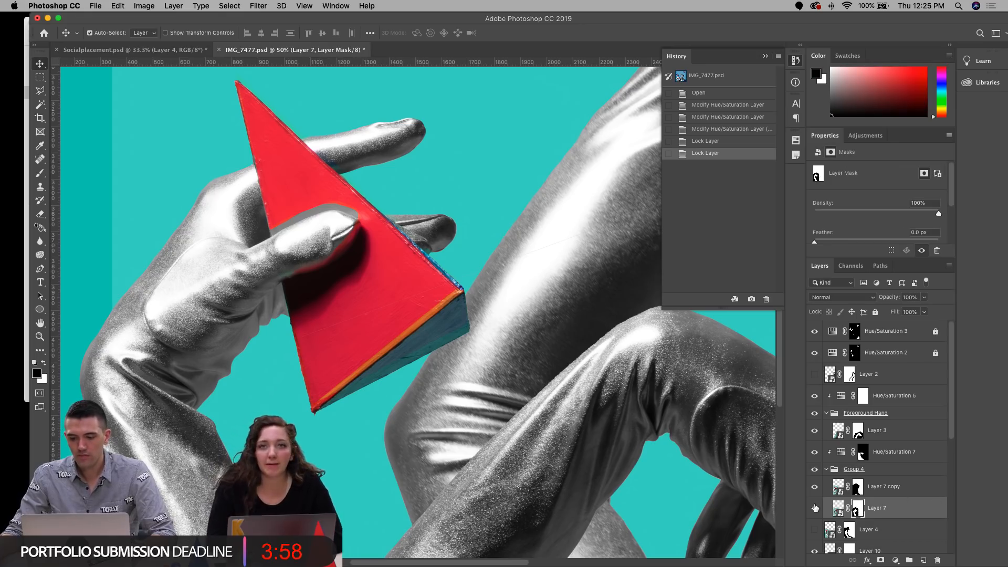
pyautogui.click(861, 455)
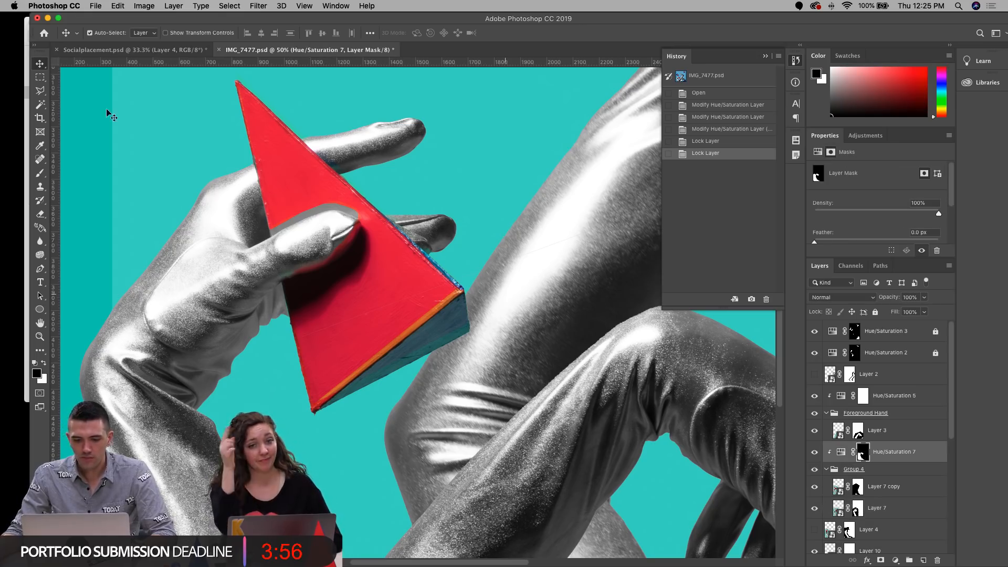
# Step: Outline the gray fringe along the thumb's upper edge and part of the red pyramid with the Polygonal Lasso
pyautogui.click(40, 90)
pyautogui.click(40, 339)
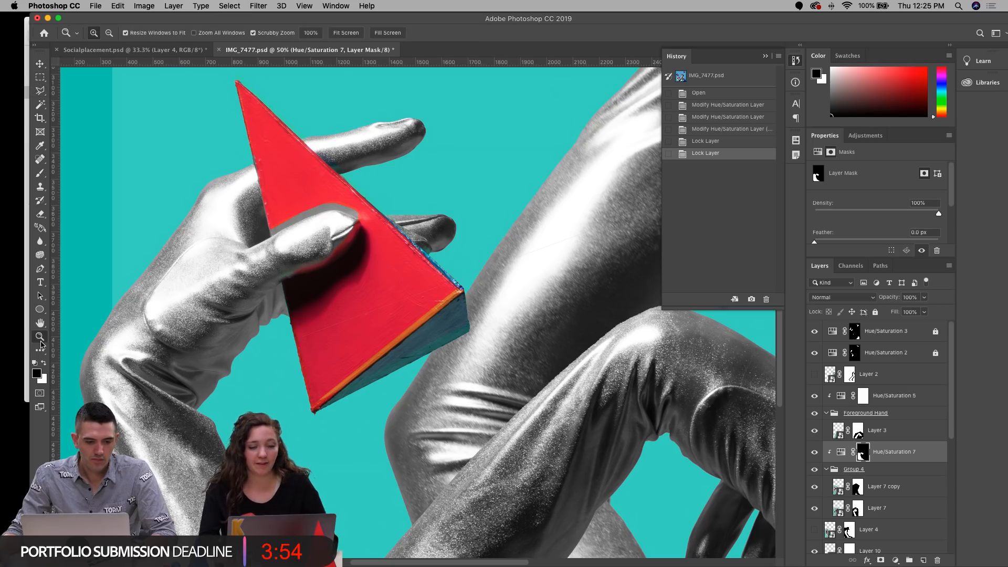
pyautogui.click(290, 220)
pyautogui.click(290, 221)
pyautogui.click(290, 221)
pyautogui.click(233, 229)
pyautogui.click(234, 229)
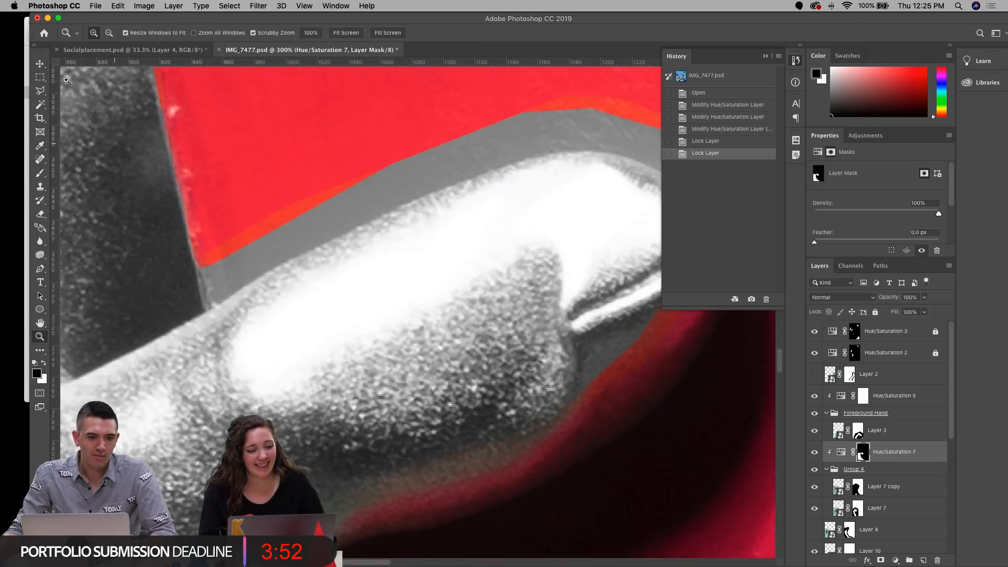
pyautogui.click(40, 90)
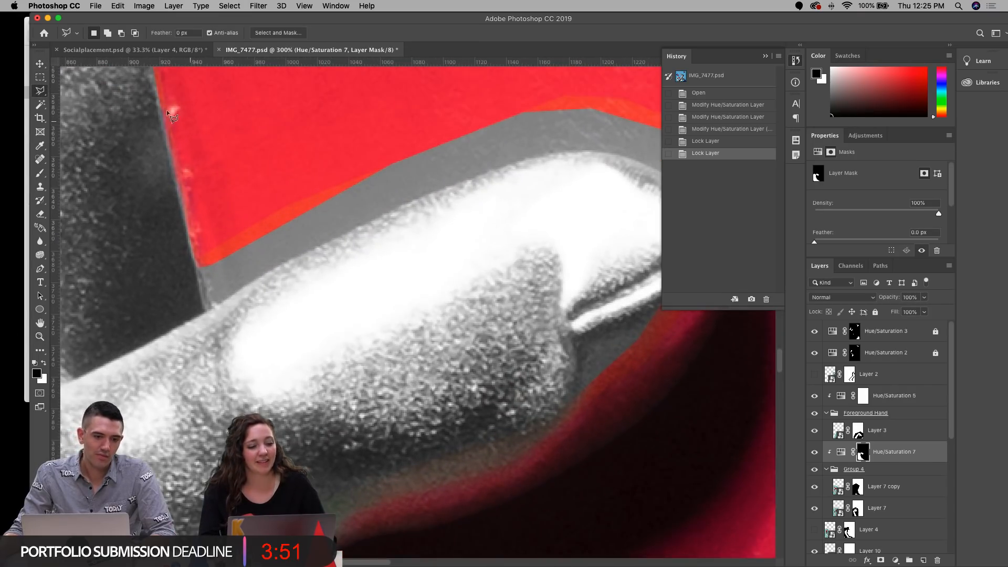
pyautogui.click(175, 184)
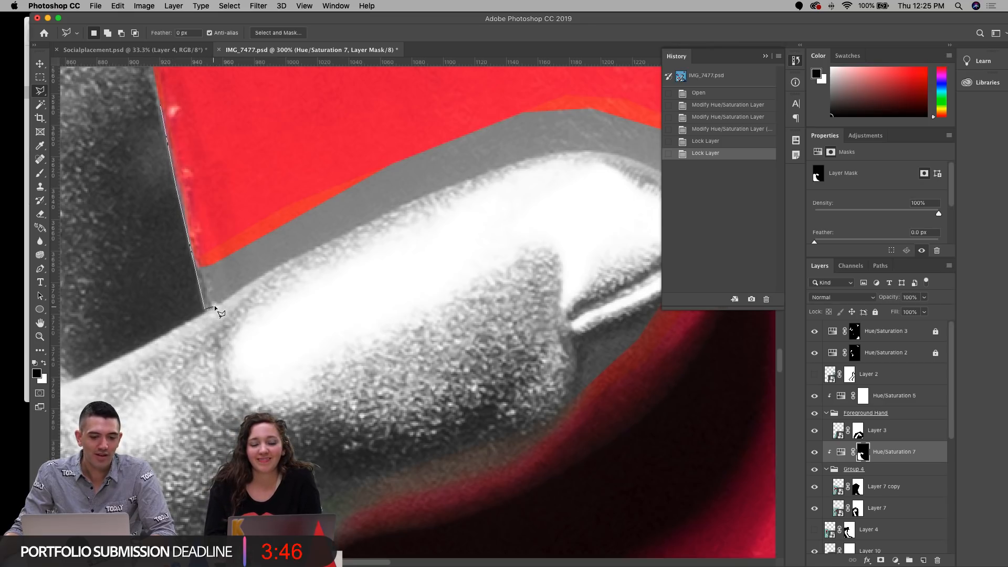
pyautogui.moveTo(264, 273)
pyautogui.mouseDown()
pyautogui.moveTo(322, 241)
pyautogui.moveTo(415, 211)
pyautogui.moveTo(393, 210)
pyautogui.moveTo(567, 152)
pyautogui.mouseUp()
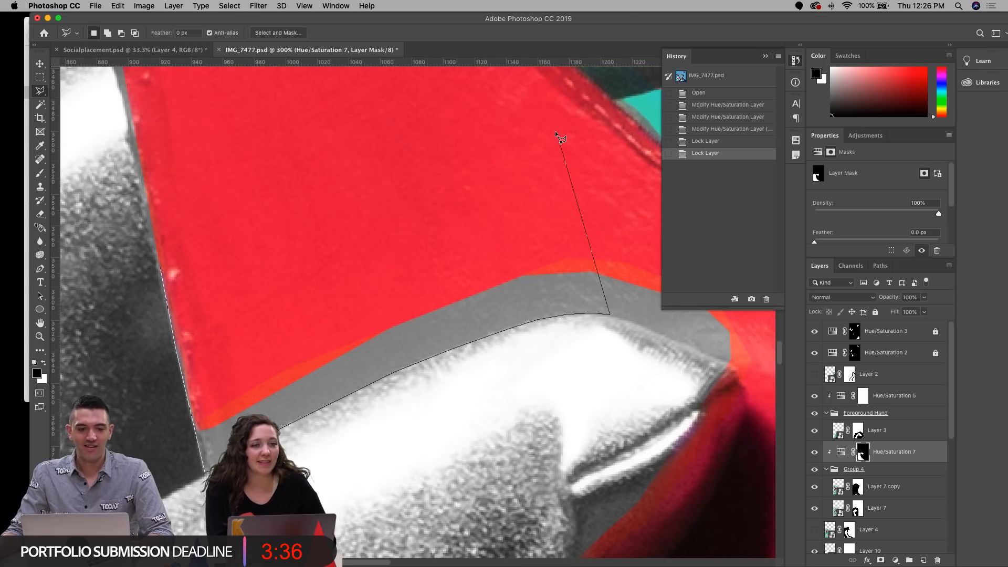
pyautogui.doubleClick(557, 135)
# Step: Add the gray fringe along the red pyramid's left edge, above the thumb, to the polygonal selection
pyautogui.moveTo(245, 199)
pyautogui.mouseDown()
pyautogui.moveTo(373, 278)
pyautogui.moveTo(391, 307)
pyautogui.mouseUp()
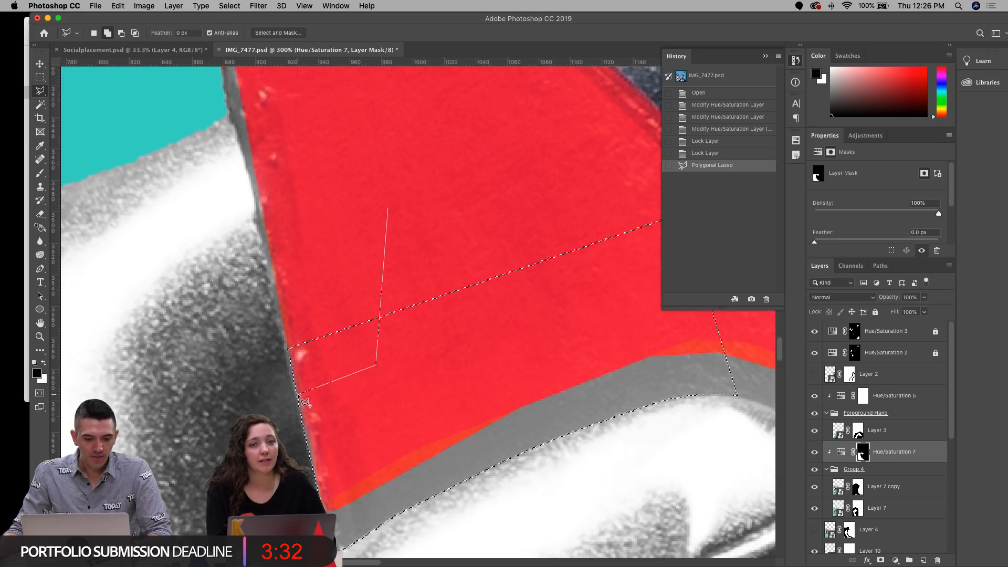
pyautogui.click(272, 288)
pyautogui.click(262, 236)
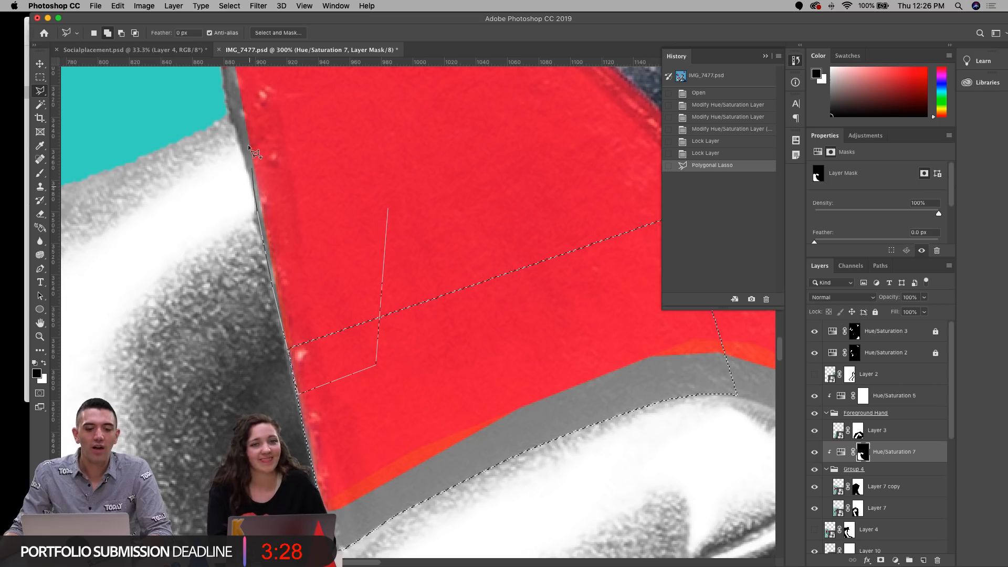
pyautogui.scroll(5, 226, 109)
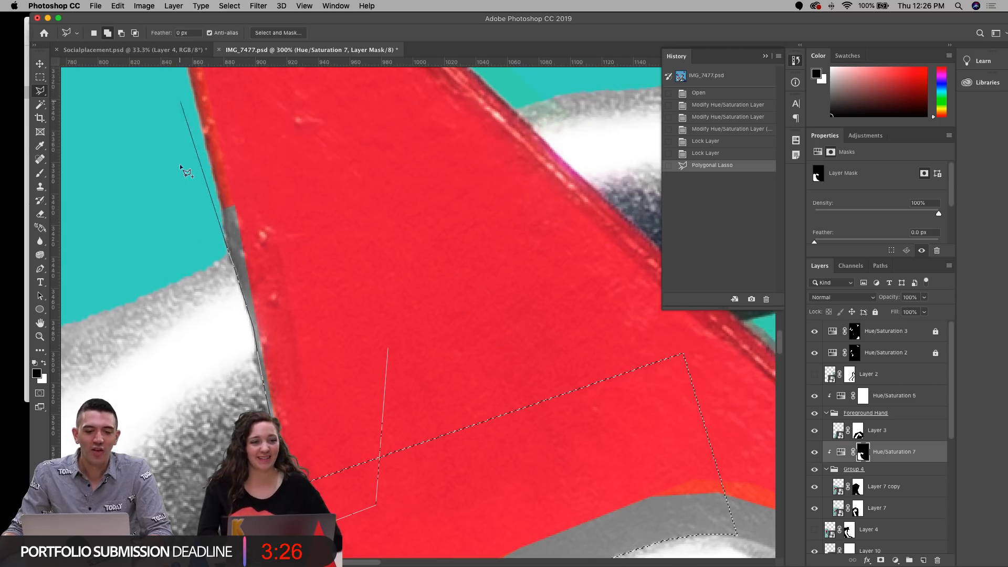
pyautogui.click(211, 164)
pyautogui.click(283, 133)
pyautogui.doubleClick(427, 261)
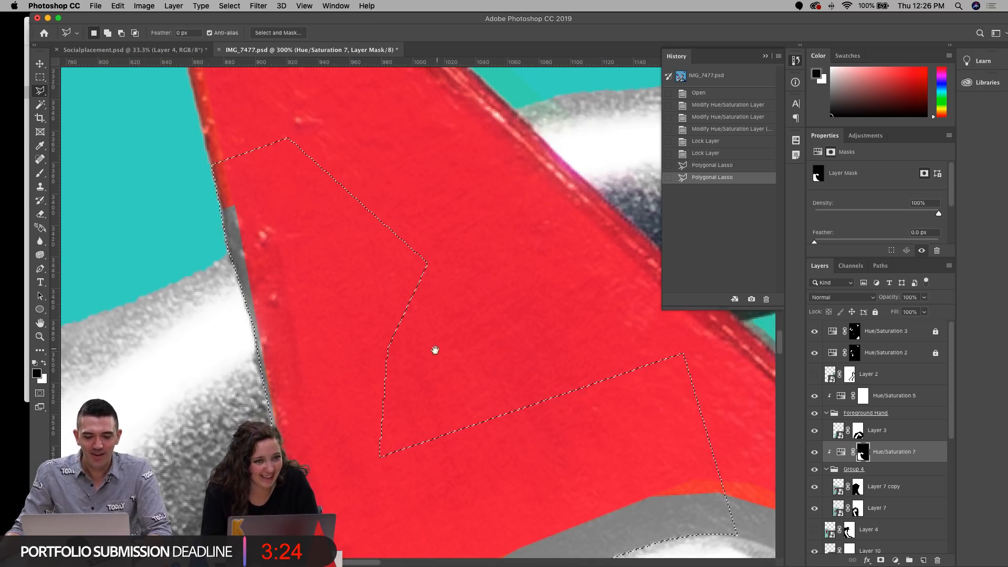
# Step: Add the gray fringe around the thumb's tip to the selection, including the gap left beside the first outline
pyautogui.moveTo(434, 349); pyautogui.dragTo(206, 193)
pyautogui.moveTo(483, 341); pyautogui.dragTo(426, 218)
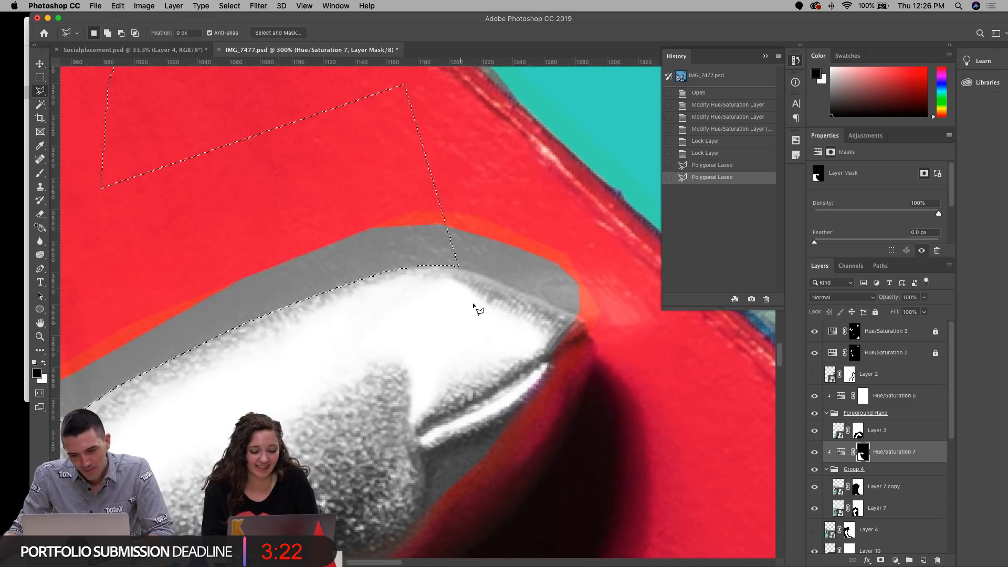
pyautogui.click(485, 276)
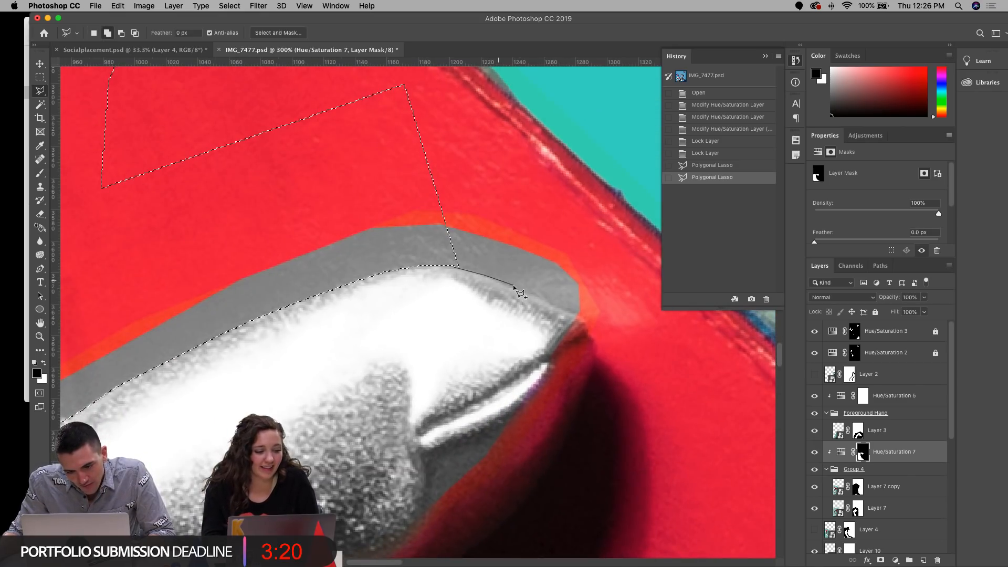
pyautogui.doubleClick(455, 161)
pyautogui.keyDown('shift'); pyautogui.click(462, 167); pyautogui.keyUp('shift')
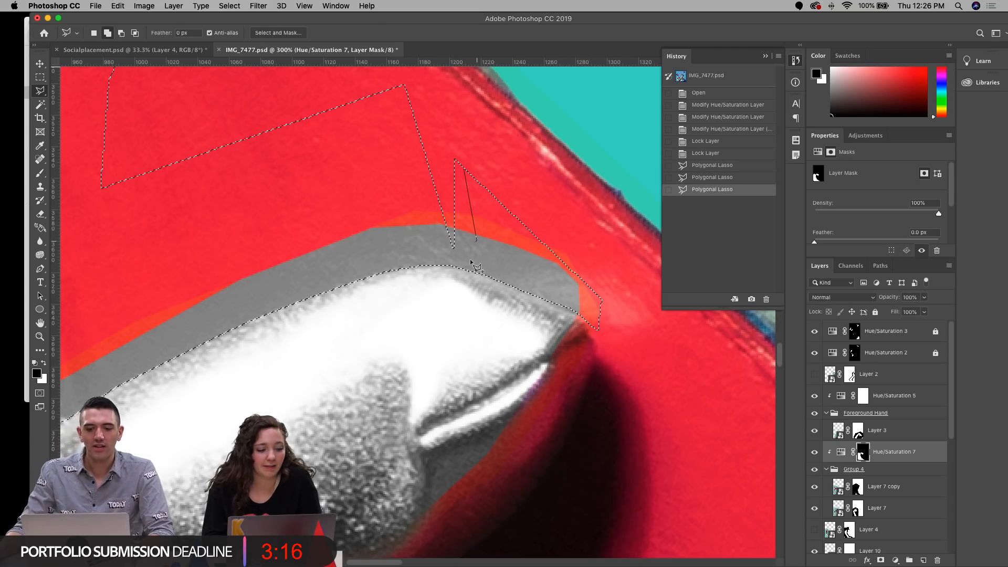
pyautogui.doubleClick(411, 249)
pyautogui.press('z')
pyautogui.keyDown('alt'); pyautogui.click(379, 324); pyautogui.keyUp('alt')
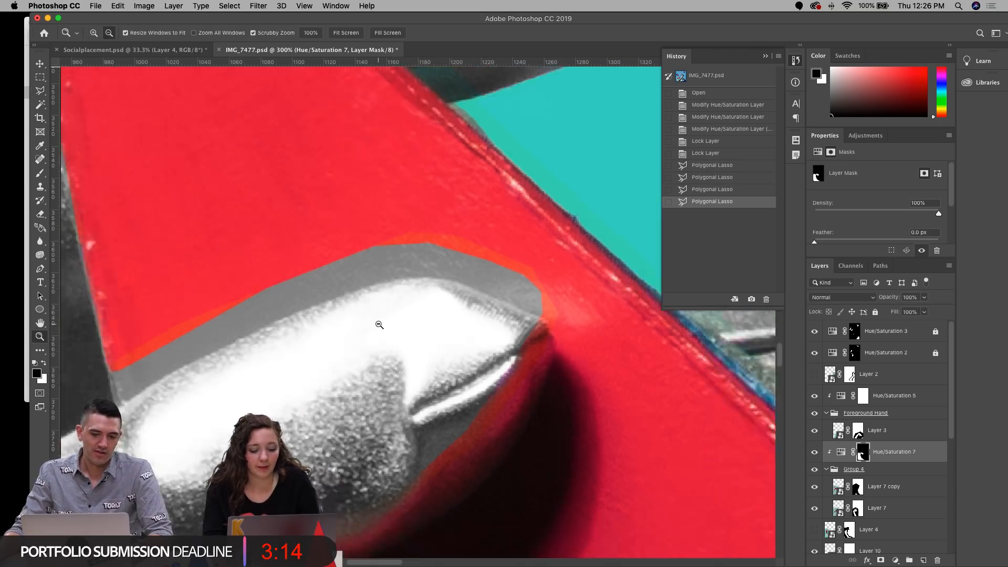
# Step: Fill the selected fringe area on the Hue/Saturation 7 mask with black
pyautogui.keyDown('alt'); pyautogui.click(379, 324); pyautogui.keyUp('alt')
pyautogui.press('BackSpace')
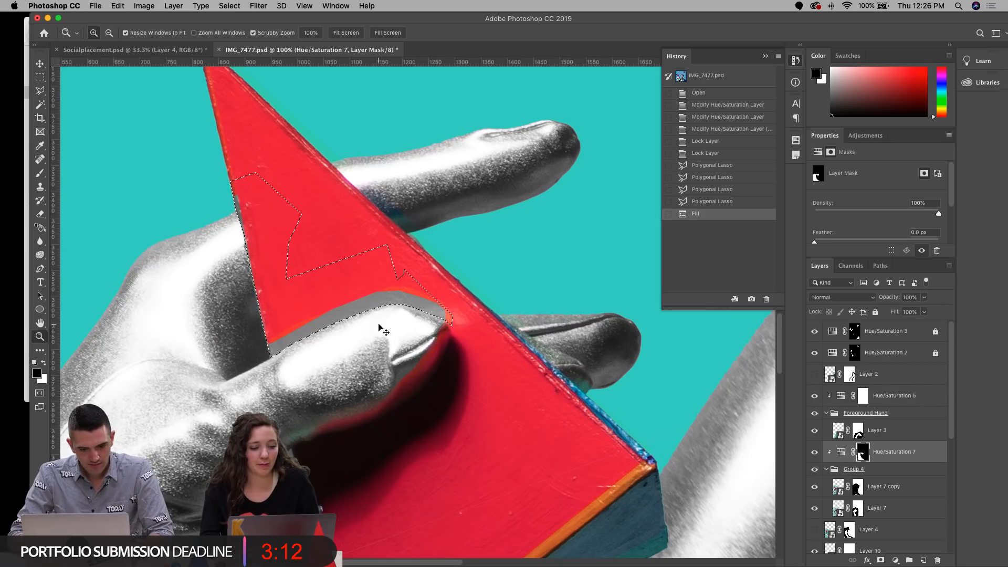
pyautogui.press('super+z')
pyautogui.press('super+shift+z')
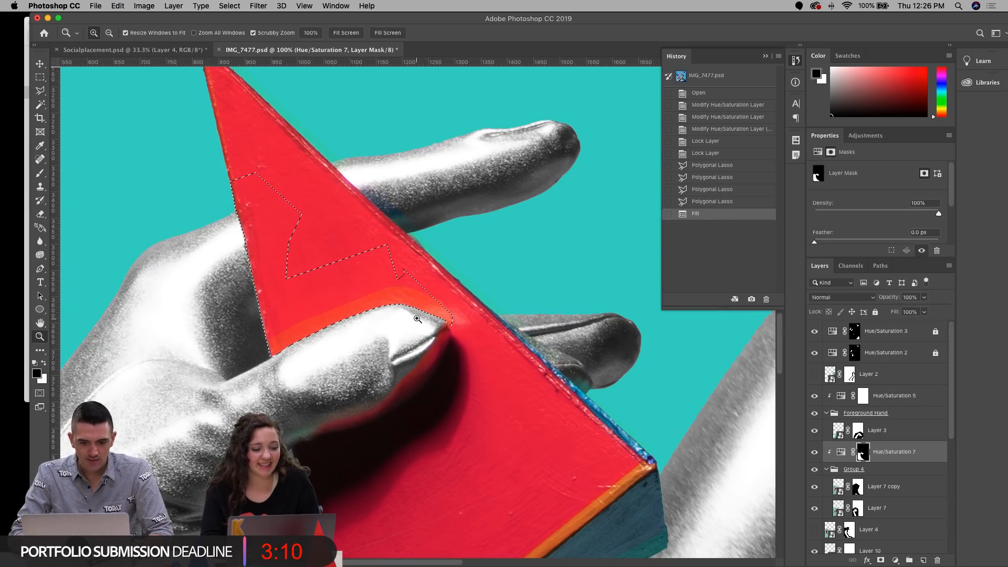
# Step: Check Hue/Saturation 3 and 2 by toggling their visibility, then unlock Hue/Saturation 2 and fill the selected area of its mask with black
pyautogui.click(815, 332)
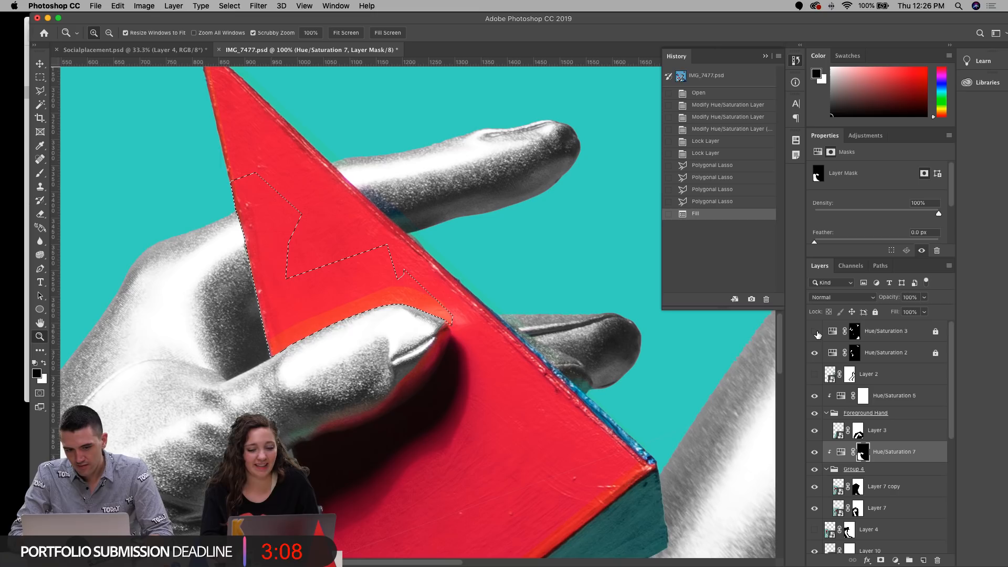
pyautogui.click(815, 332)
pyautogui.click(814, 352)
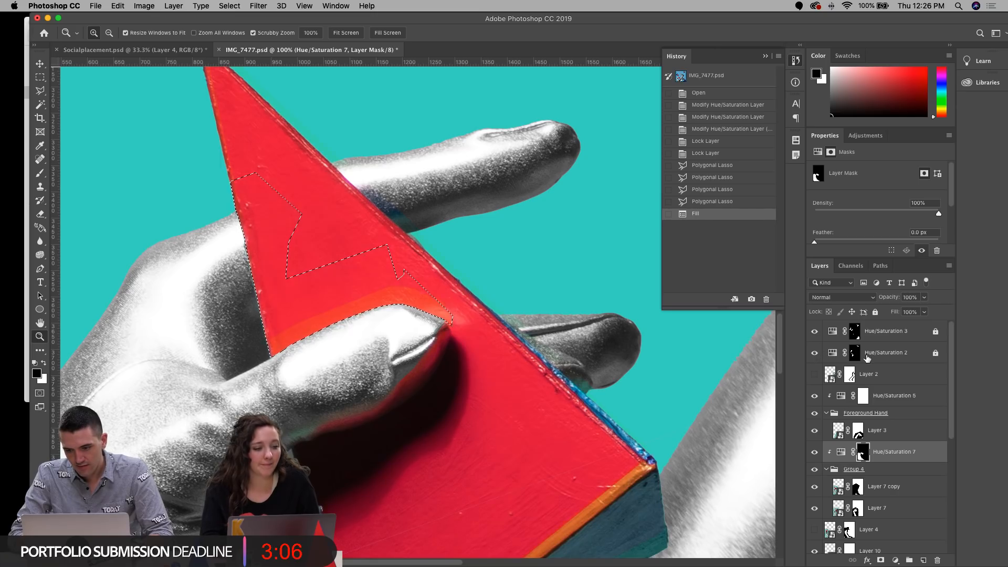
pyautogui.click(868, 358)
pyautogui.click(875, 313)
pyautogui.hotkey('alt', 'BackSpace')
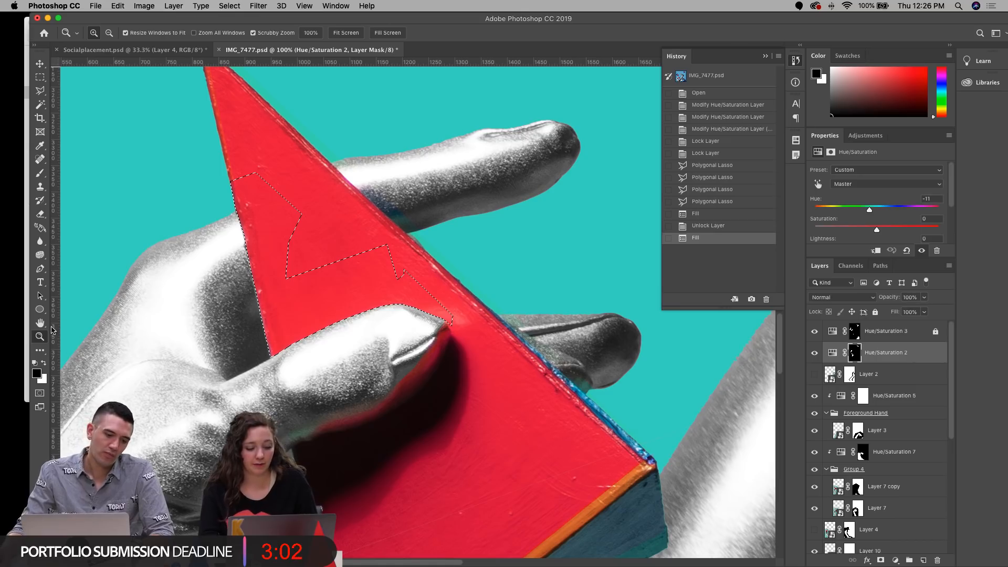
# Step: Deselect the fringe area and lock the Hue/Saturation 2 layer again
pyautogui.click(433, 376)
pyautogui.click(434, 375)
pyautogui.click(434, 375)
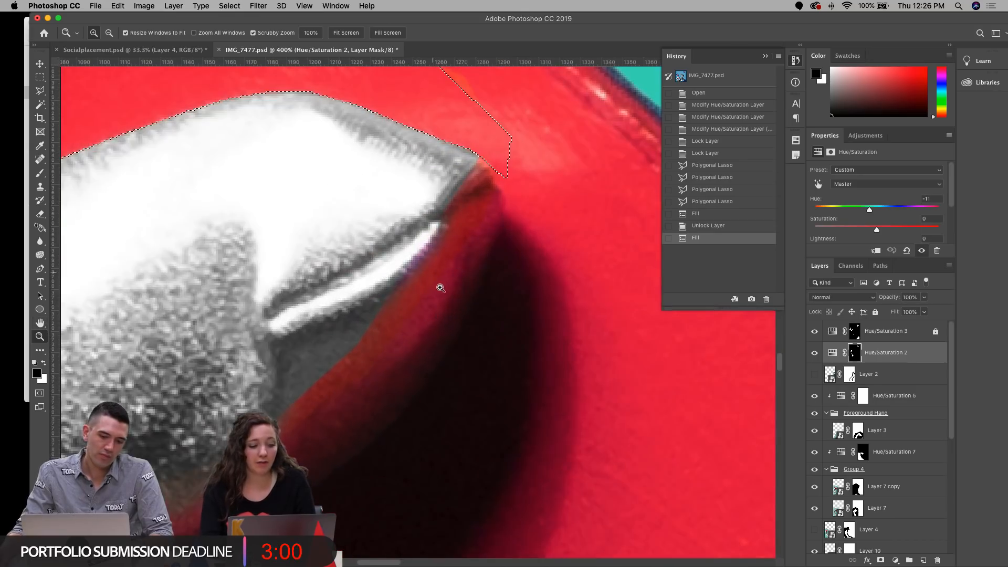
pyautogui.press('super+d')
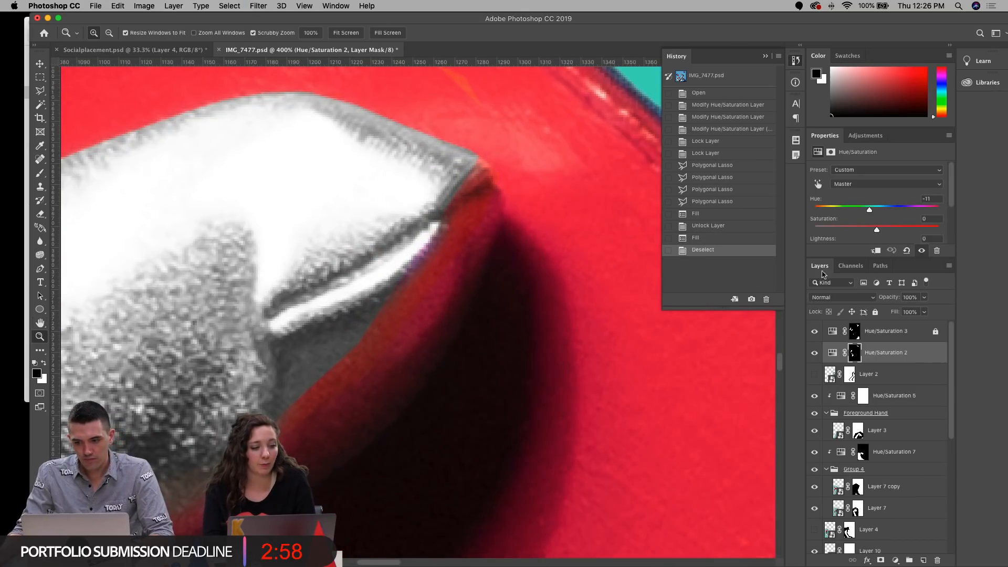
pyautogui.click(875, 312)
# Step: On the Hue/Saturation 7 mask, outline the red fringe under the thumb's tip and nail with the Polygonal Lasso
pyautogui.click(46, 68)
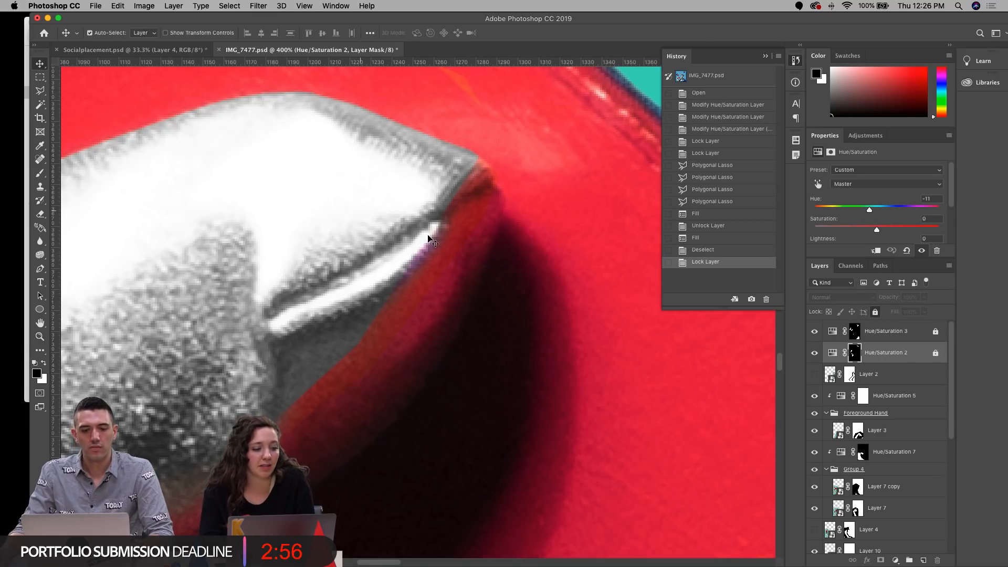
pyautogui.click(433, 242)
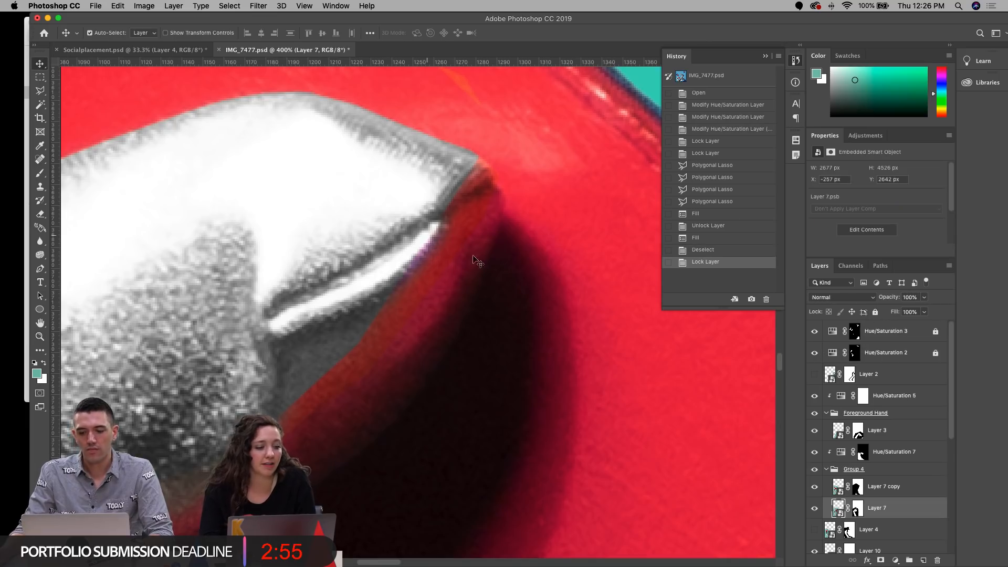
pyautogui.click(863, 452)
pyautogui.click(39, 92)
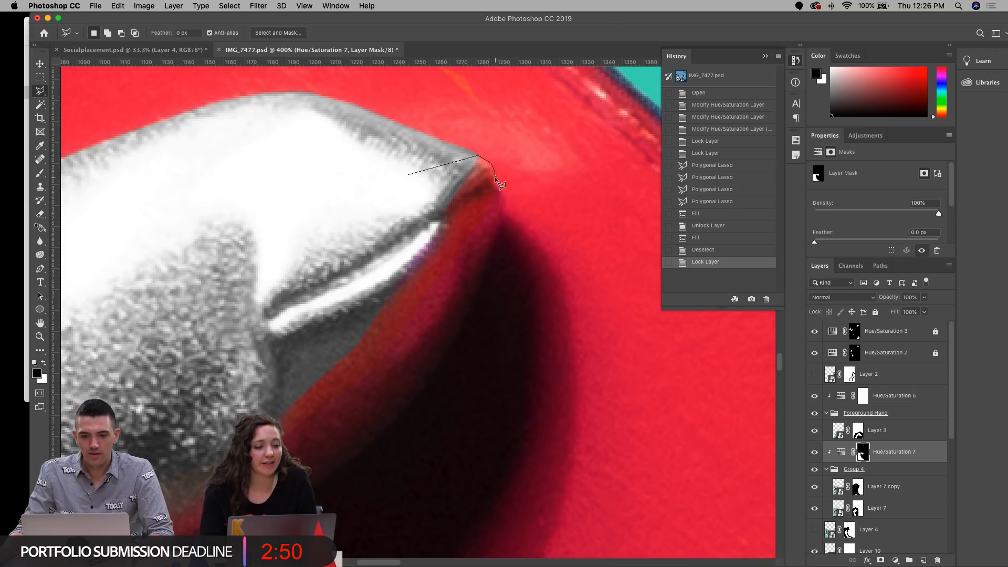
pyautogui.moveTo(506, 204); pyautogui.dragTo(485, 259)
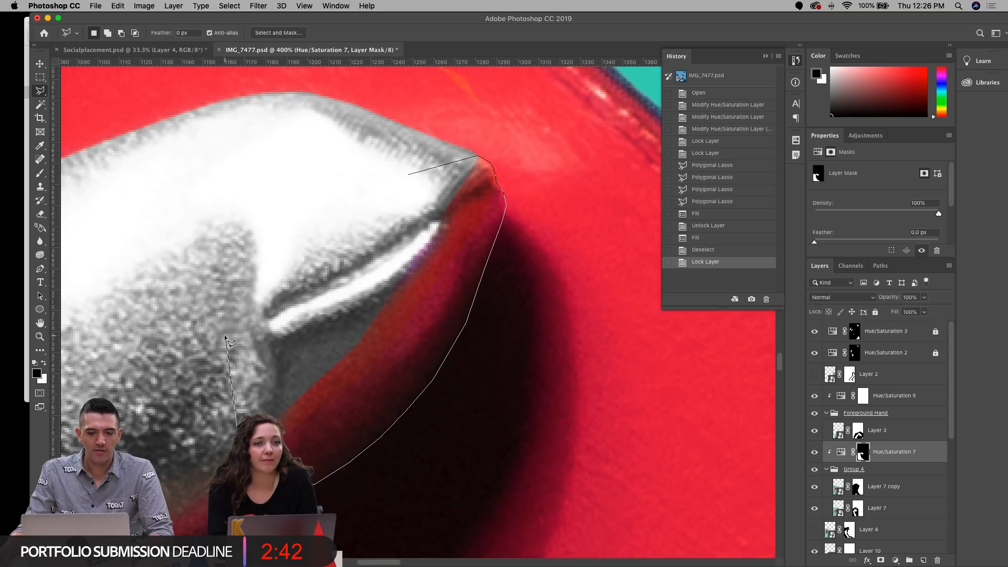
pyautogui.doubleClick(227, 340)
# Step: Add the remaining red and green fringe along the thumb's lower edge to the polygonal selection
pyautogui.moveTo(227, 340)
pyautogui.mouseDown()
pyautogui.moveTo(384, 219)
pyautogui.moveTo(430, 168)
pyautogui.mouseUp()
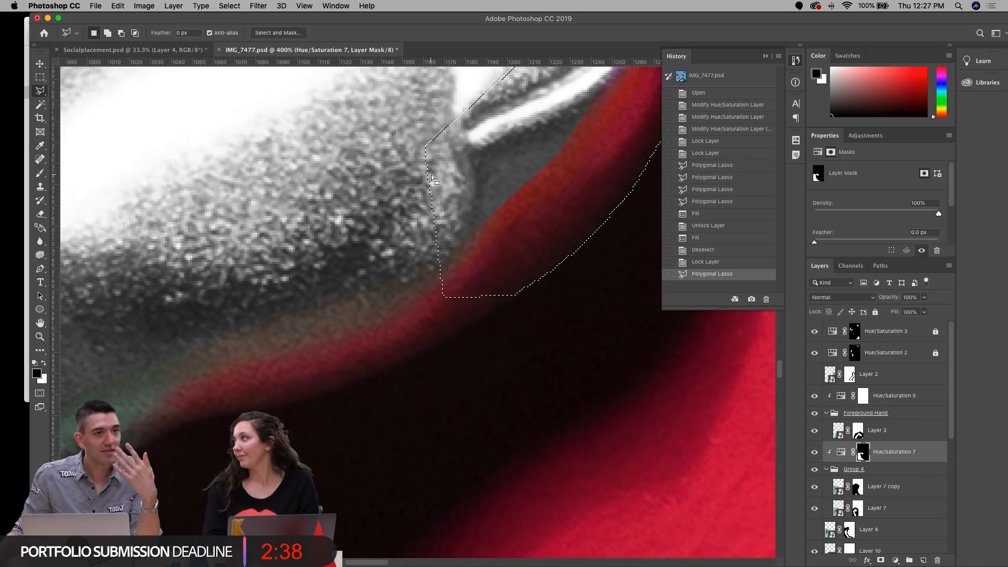
pyautogui.press('shift')
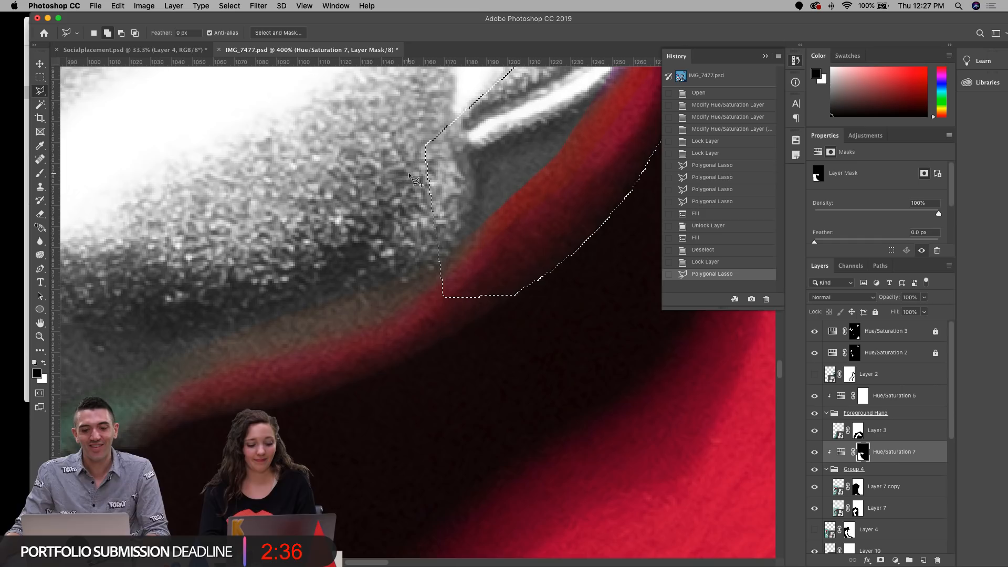
pyautogui.keyDown('shift'); pyautogui.click(410, 173); pyautogui.keyUp('shift')
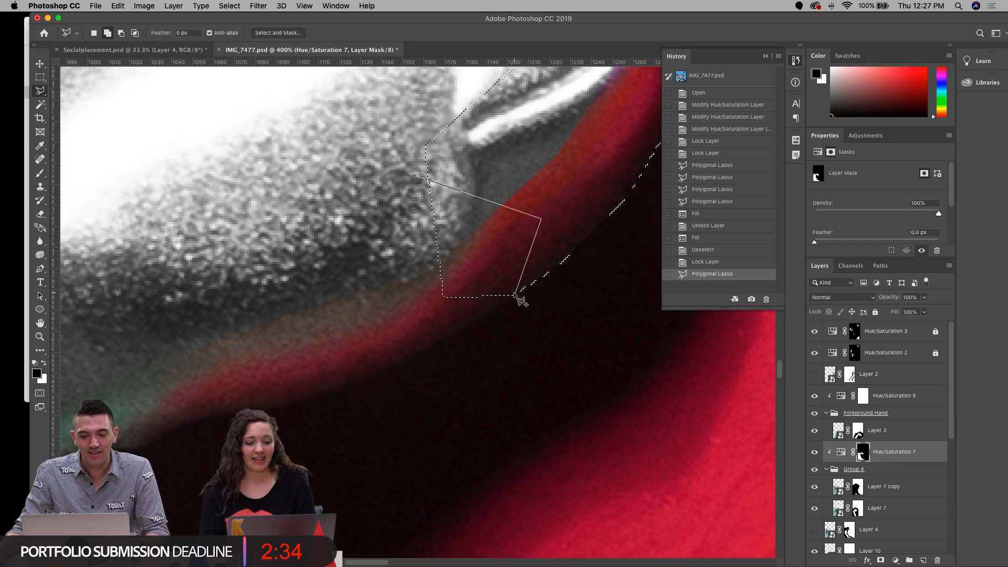
pyautogui.click(395, 363)
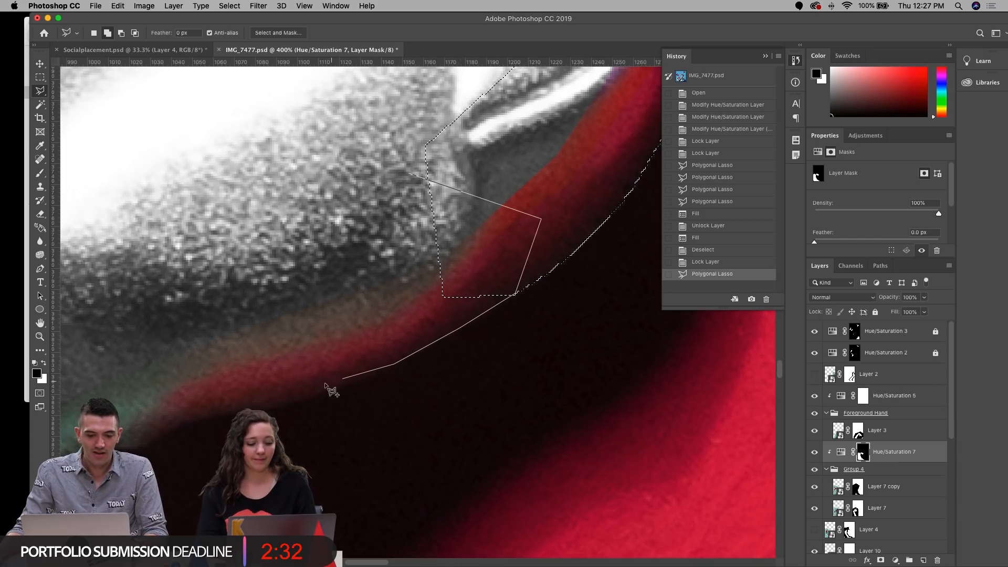
pyautogui.click(230, 411)
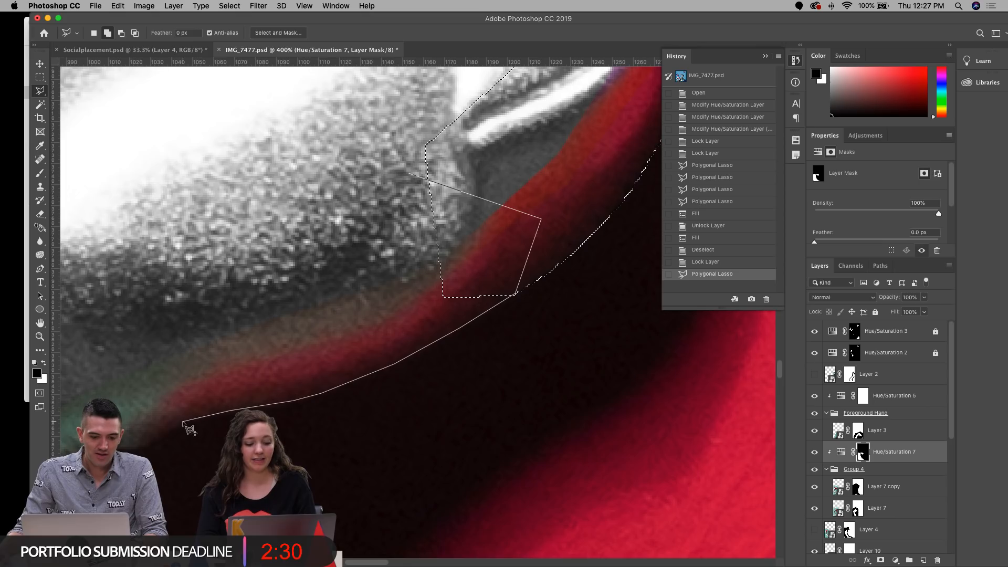
pyautogui.click(147, 442)
pyautogui.click(127, 441)
pyautogui.click(114, 415)
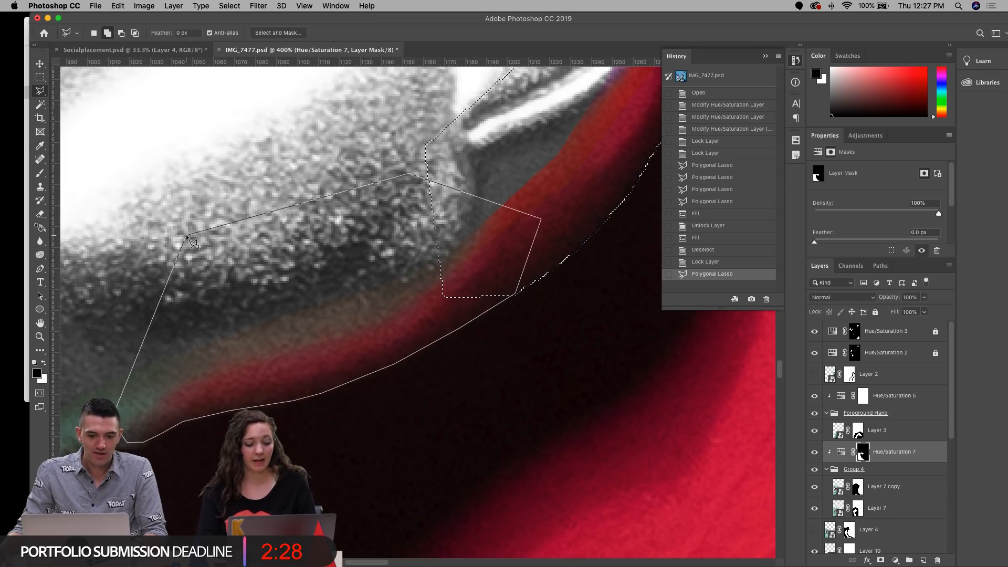
pyautogui.doubleClick(187, 236)
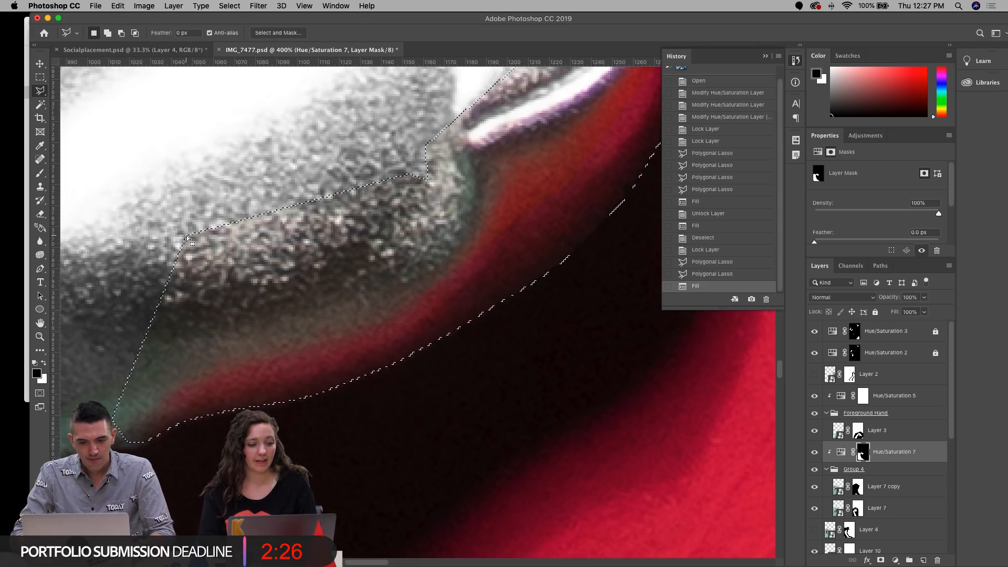
# Step: Fill the selected thumb edge on the Hue/Saturation 7 mask with white and deselect it
pyautogui.hotkey('alt', 'BackSpace')
pyautogui.hotkey('ctrl', 'd')
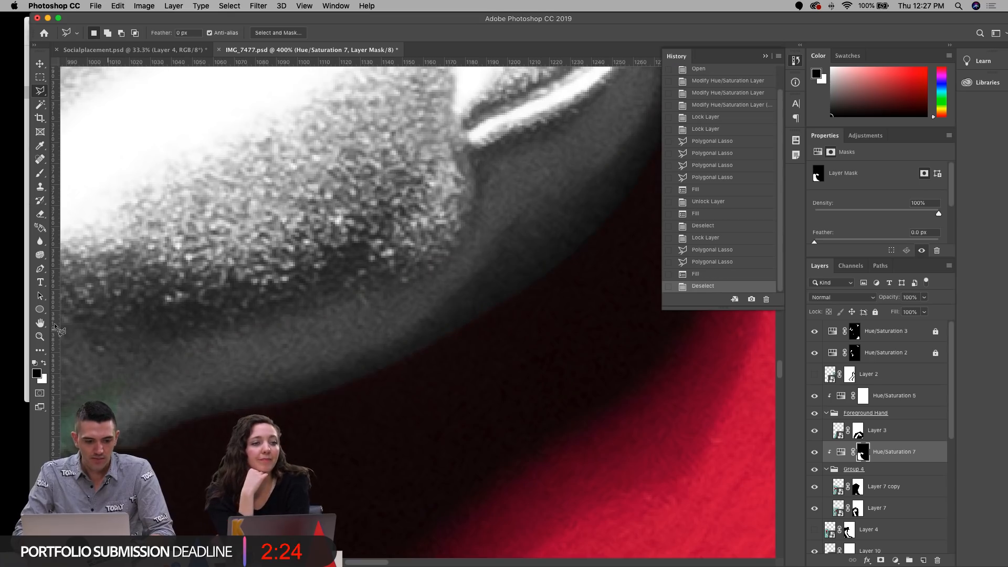
pyautogui.click(40, 337)
pyautogui.keyDown('alt'); pyautogui.click(405, 308); pyautogui.keyUp('alt')
pyautogui.keyDown('alt'); pyautogui.click(405, 308); pyautogui.keyUp('alt')
pyautogui.keyDown('alt'); pyautogui.click(405, 308); pyautogui.keyUp('alt')
pyautogui.scroll(-4, 392, 331)
pyautogui.hscroll(2, 393, 331)
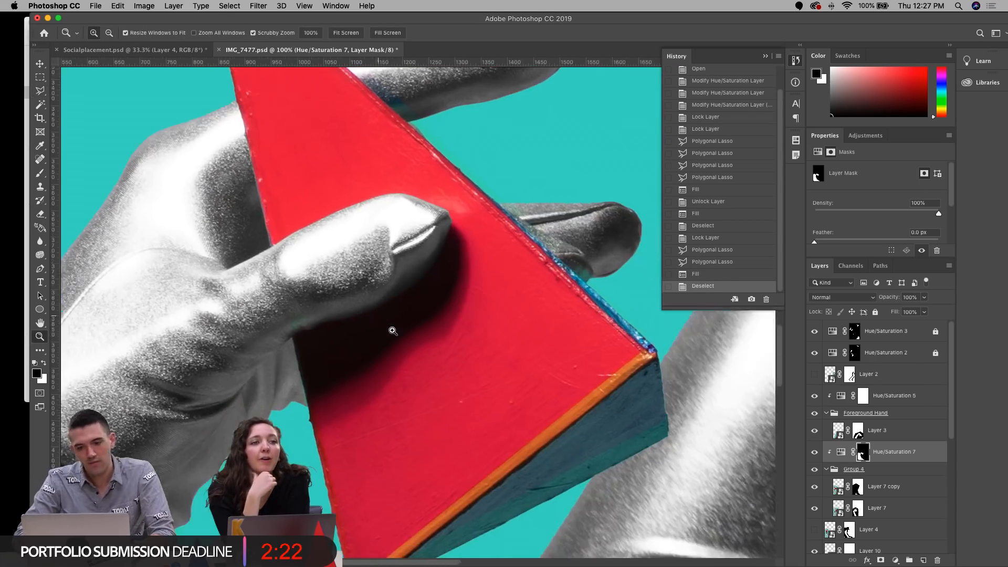
# Step: Start a Polygonal Lasso outline down the pyramid's left edge, from the thumb's shadow past the gray hand
pyautogui.click(296, 315)
pyautogui.click(297, 315)
pyautogui.click(296, 315)
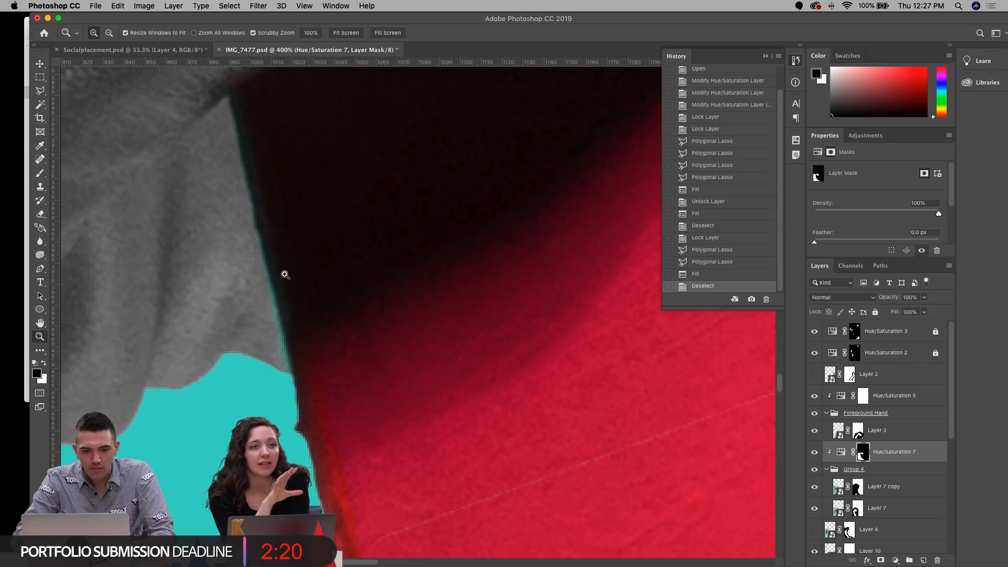
pyautogui.press('l')
pyautogui.click(258, 91)
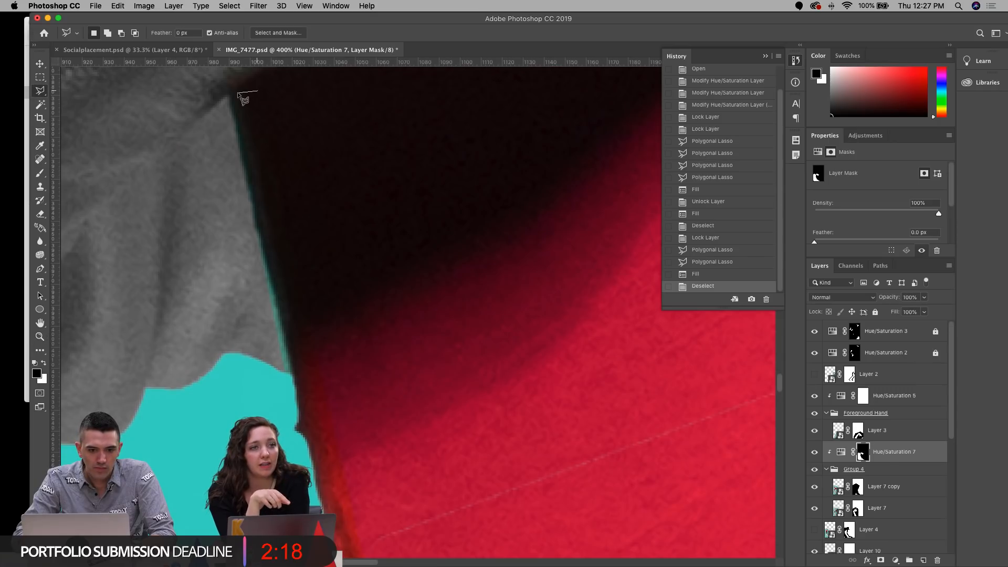
pyautogui.click(233, 94)
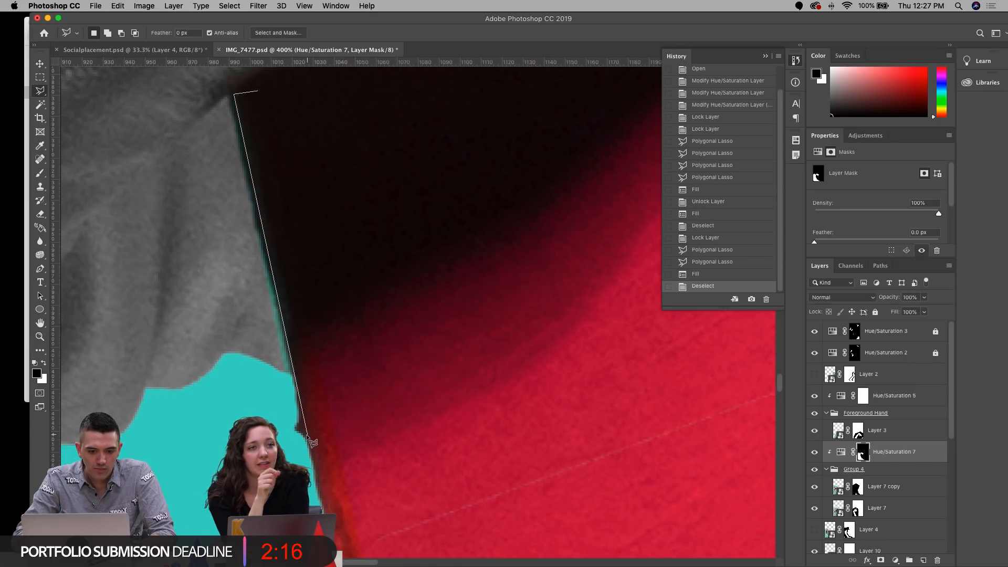
pyautogui.click(318, 497)
pyautogui.scroll(-5, 318, 496)
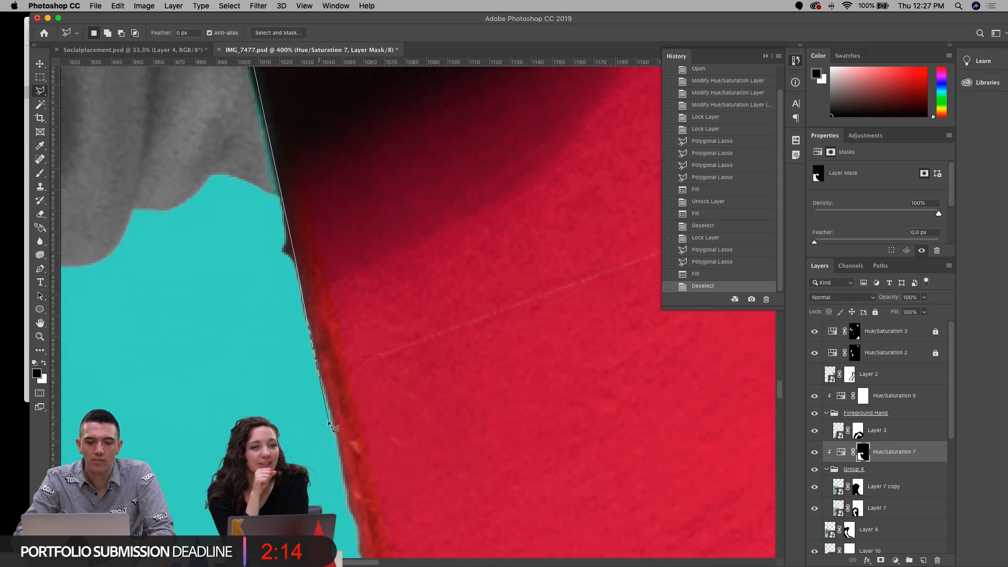
pyautogui.click(331, 421)
pyautogui.click(348, 485)
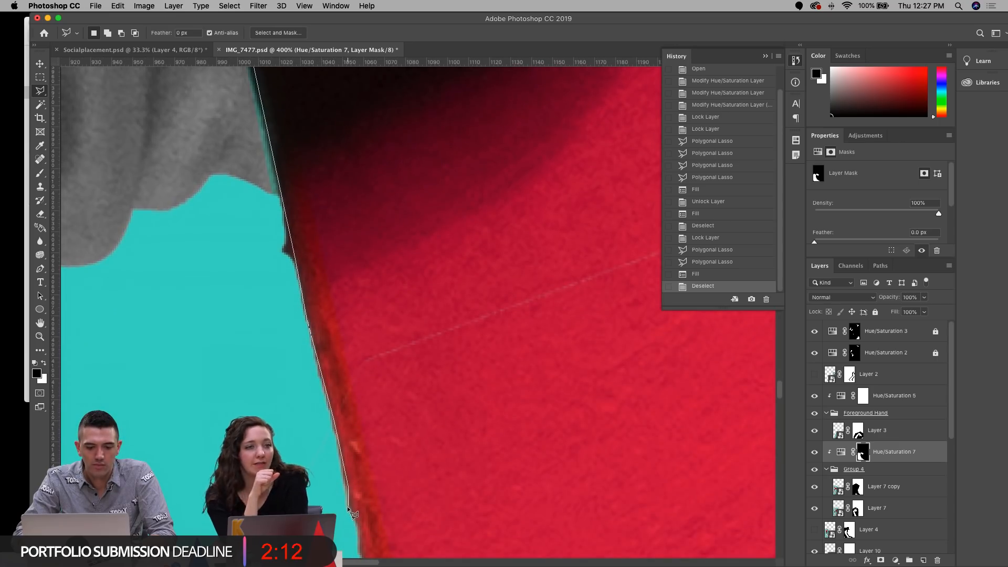
pyautogui.click(348, 507)
pyautogui.click(355, 519)
# Step: Continue the outline down the pyramid's left edge toward its bottom corner and close it across the red face
pyautogui.scroll(-5, 355, 518)
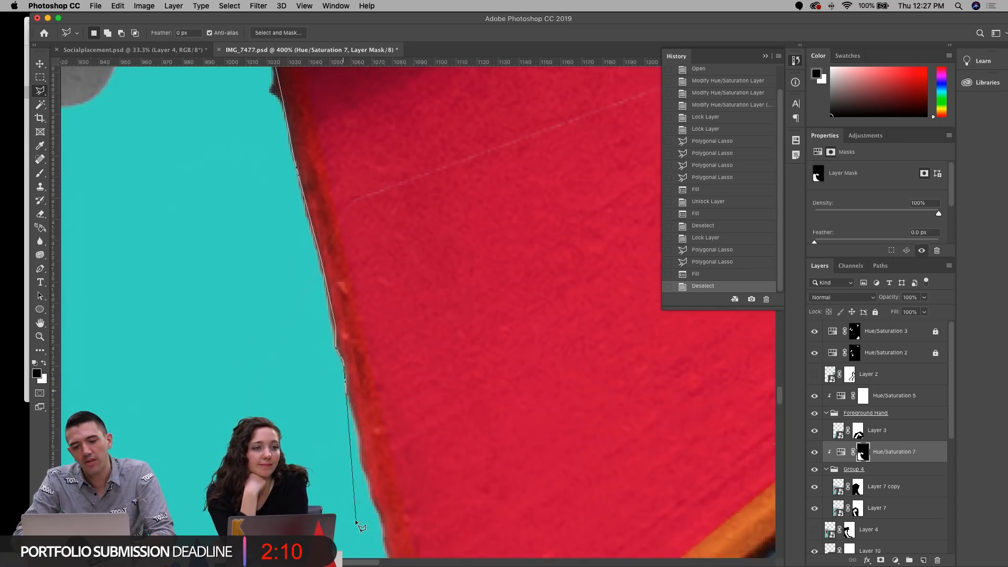
pyautogui.click(333, 338)
pyautogui.click(335, 361)
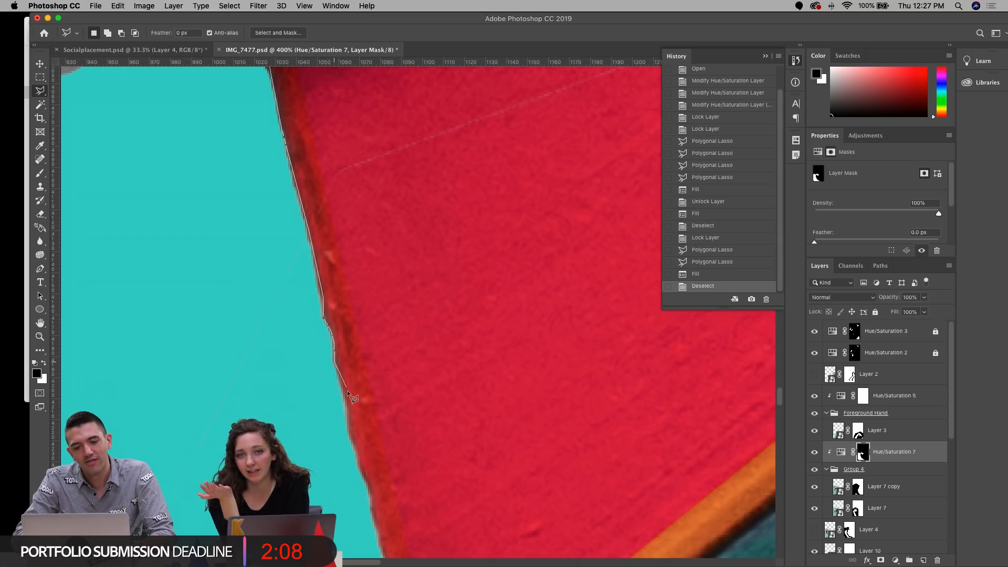
pyautogui.click(345, 392)
pyautogui.click(348, 420)
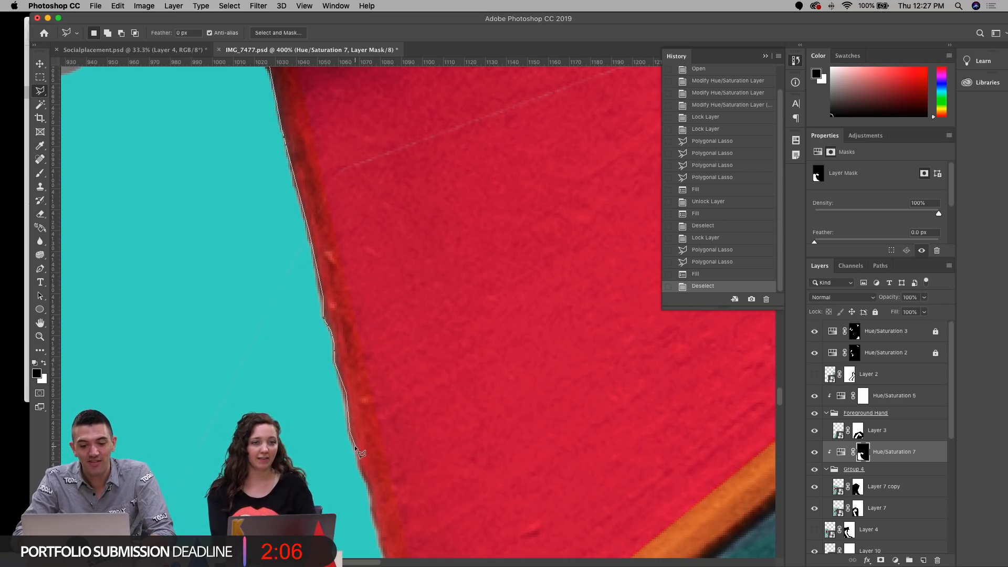
pyautogui.click(373, 492)
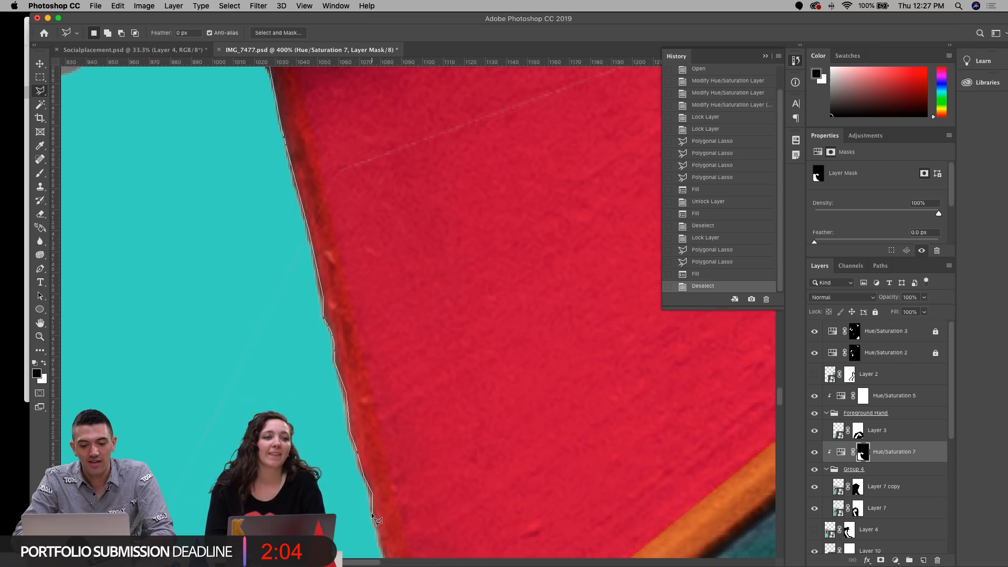
pyautogui.scroll(-1, 371, 512)
pyautogui.scroll(-2, 370, 513)
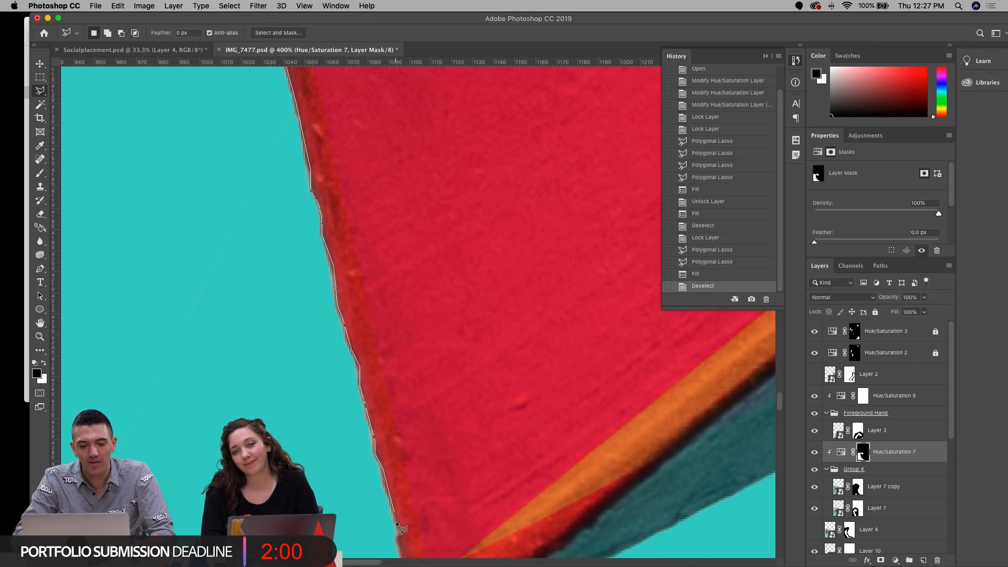
pyautogui.scroll(-3, 396, 520)
pyautogui.click(398, 543)
pyautogui.click(498, 261)
pyautogui.scroll(6, 498, 260)
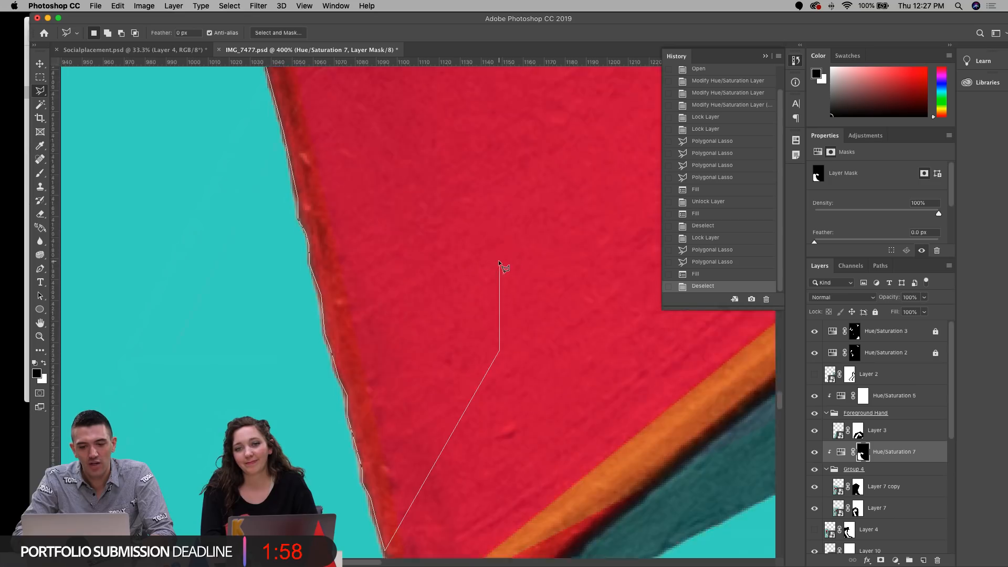
pyautogui.doubleClick(487, 193)
# Step: Start adding a Polygonal Lasso outline to the selection, from the pyramid's red face down its left edge and around the bottom tip
pyautogui.scroll(-2, 486, 195)
pyautogui.scroll(-6, 486, 194)
pyautogui.keyDown('shift'); pyautogui.click(471, 212); pyautogui.keyUp('shift')
pyautogui.click(381, 240)
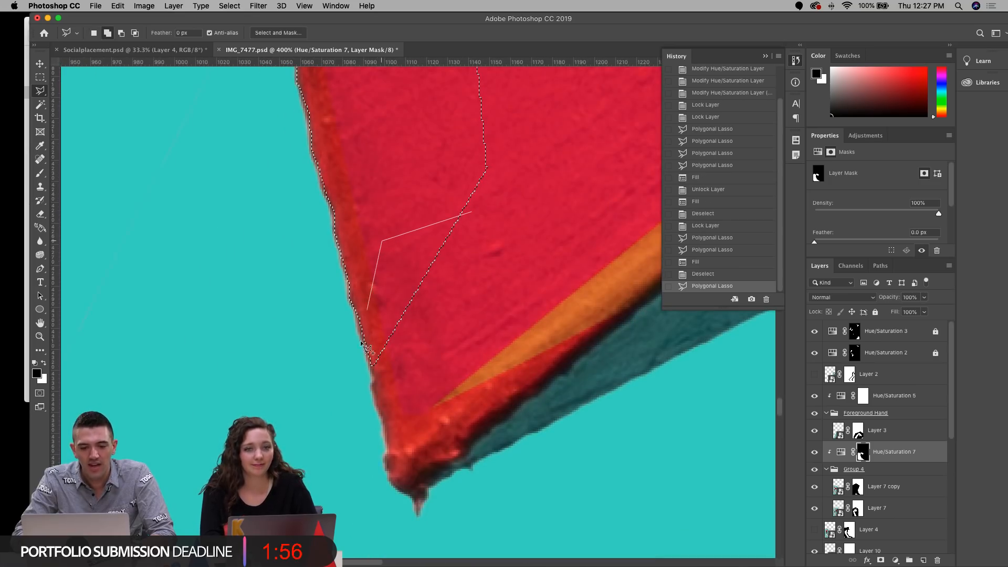
pyautogui.click(371, 369)
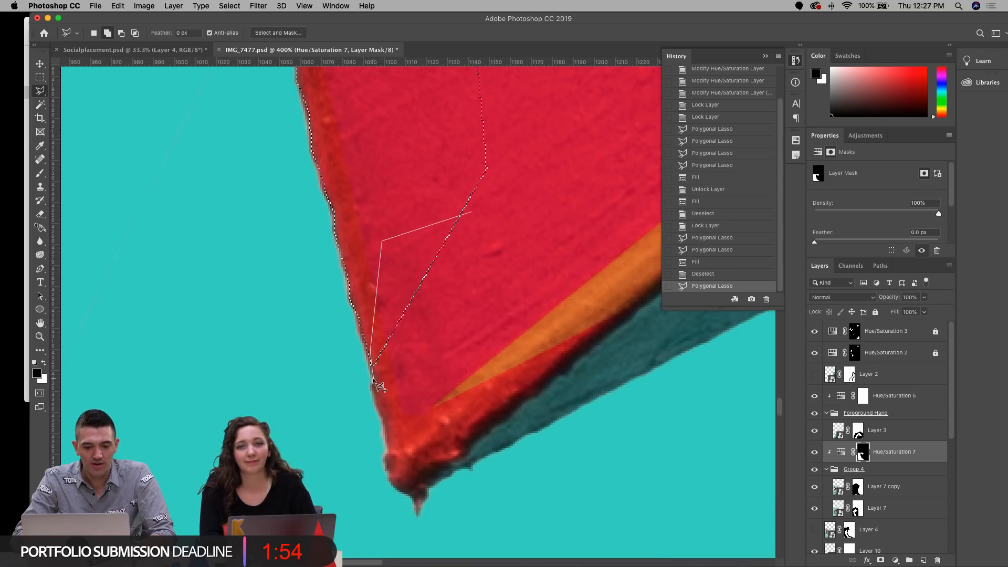
pyautogui.click(376, 405)
pyautogui.click(384, 423)
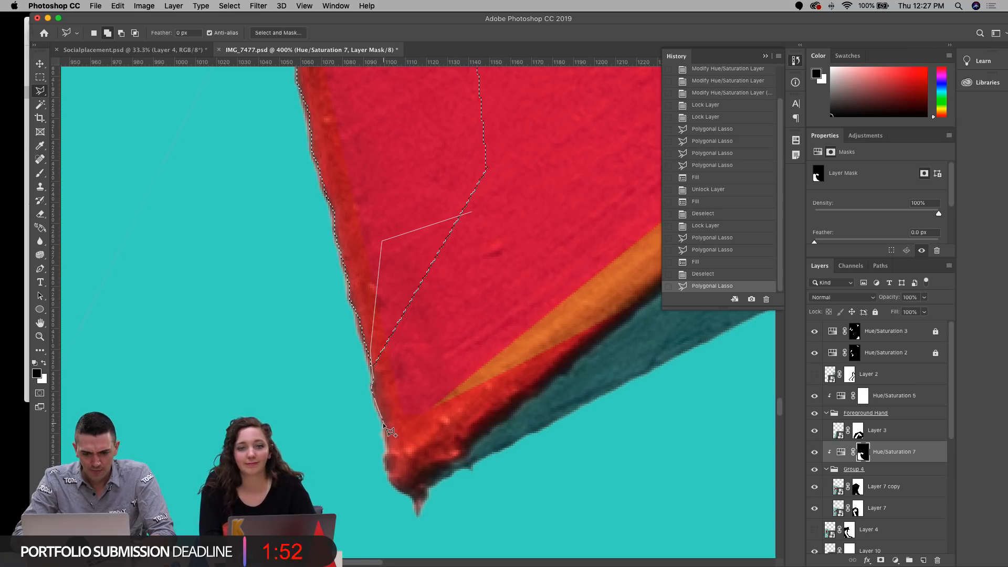
pyautogui.click(389, 448)
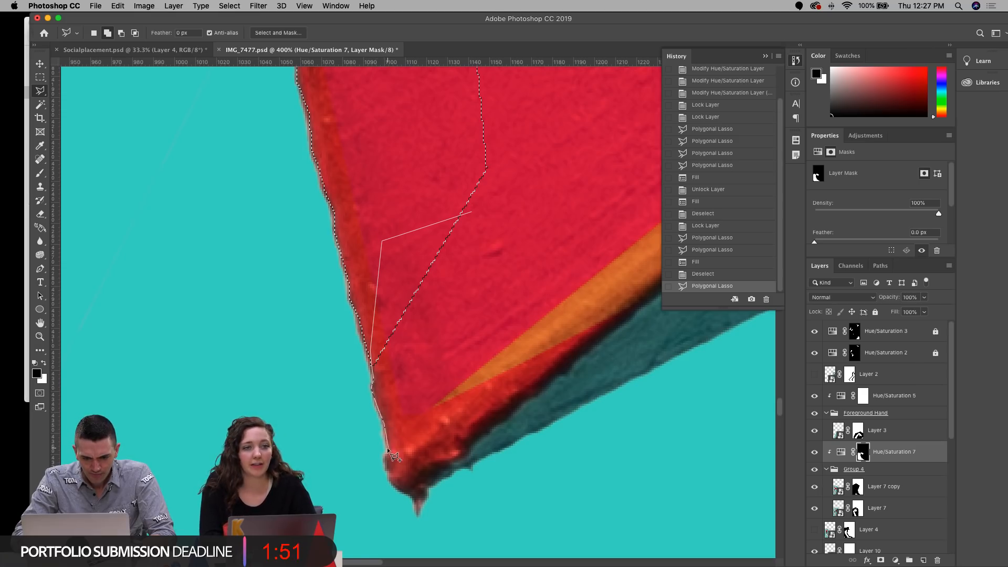
pyautogui.click(391, 479)
pyautogui.click(400, 483)
pyautogui.click(415, 480)
pyautogui.click(425, 466)
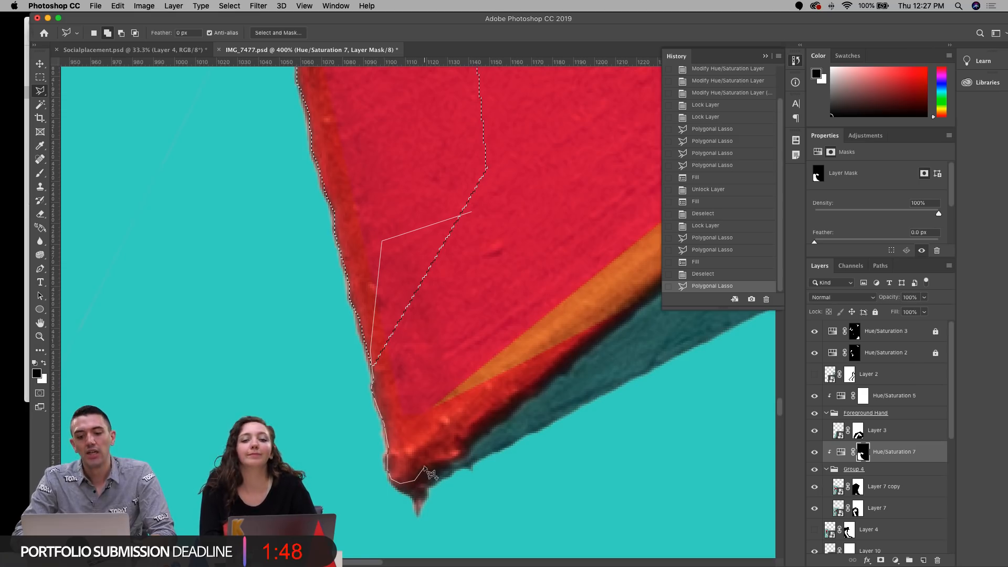
# Step: Continue the outline from the bottom tip along the dark seam below the orange strip and close it across the red face
pyautogui.click(450, 452)
pyautogui.click(468, 446)
pyautogui.click(475, 429)
pyautogui.moveTo(620, 360); pyautogui.dragTo(481, 413)
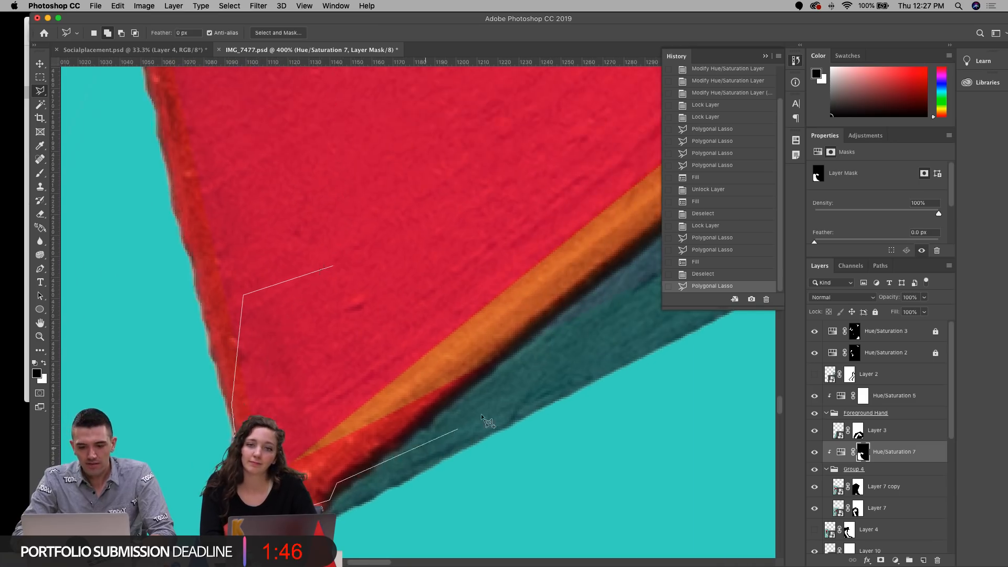
pyautogui.click(529, 334)
pyautogui.click(478, 246)
pyautogui.click(386, 244)
pyautogui.click(323, 268)
# Step: Start another added outline on the red face and trace it along the orange strip's lower edge toward the pyramid's right corner
pyautogui.click(251, 217)
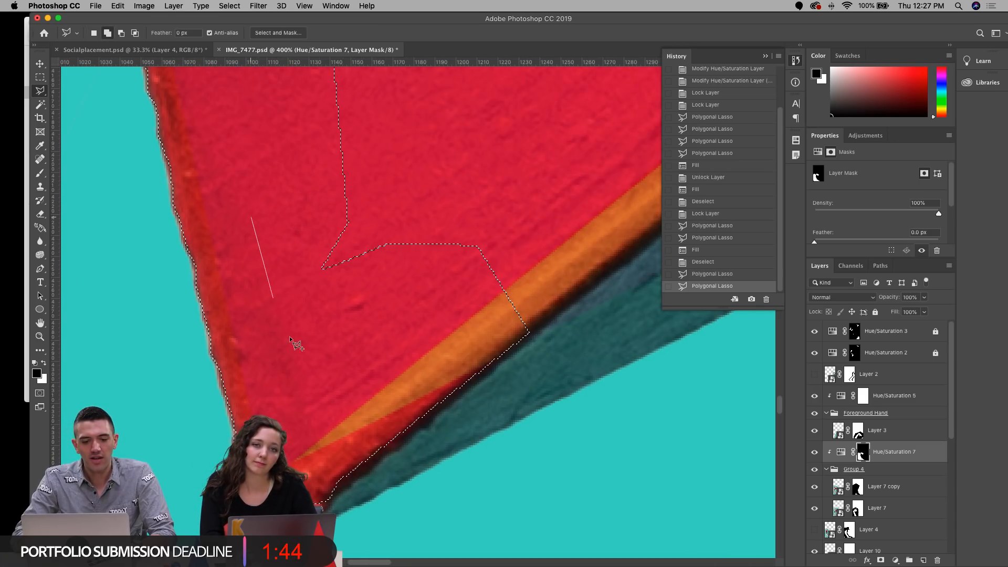
pyautogui.click(302, 357)
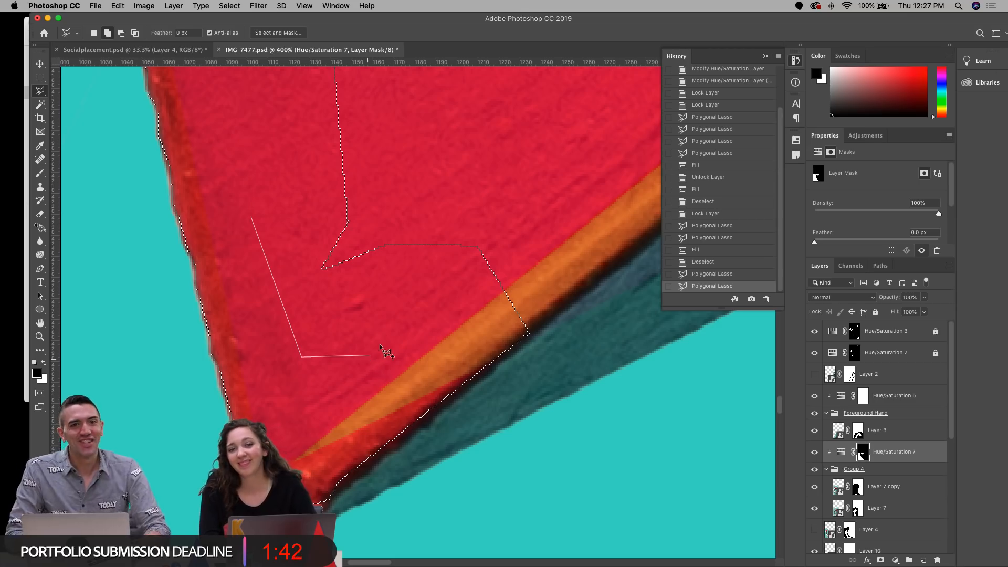
pyautogui.hscroll(3, 380, 344)
pyautogui.click(528, 332)
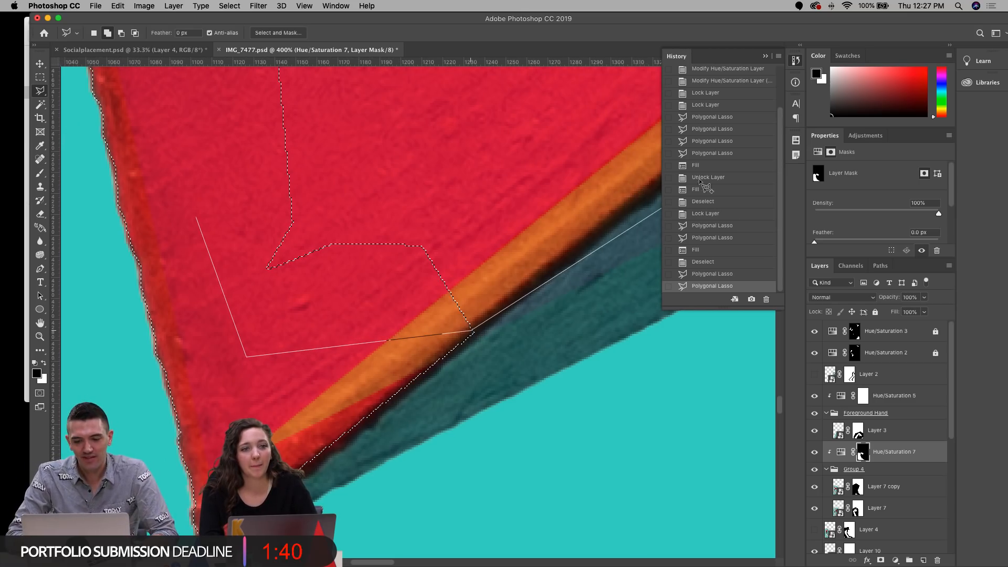
pyautogui.click(655, 190)
pyautogui.hscroll(15, 651, 190)
pyautogui.scroll(9, 651, 190)
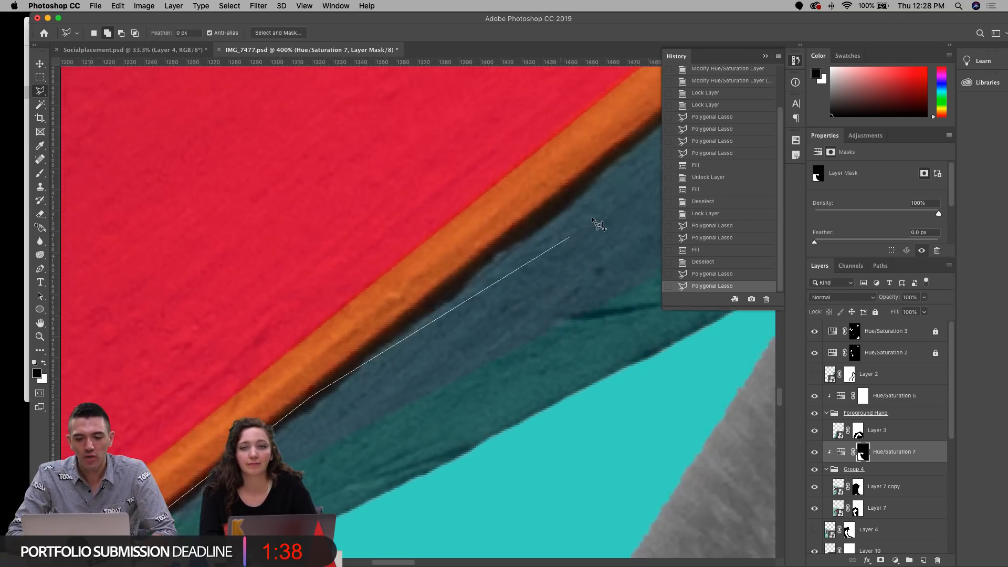
pyautogui.hscroll(15, 570, 187)
pyautogui.scroll(12, 571, 187)
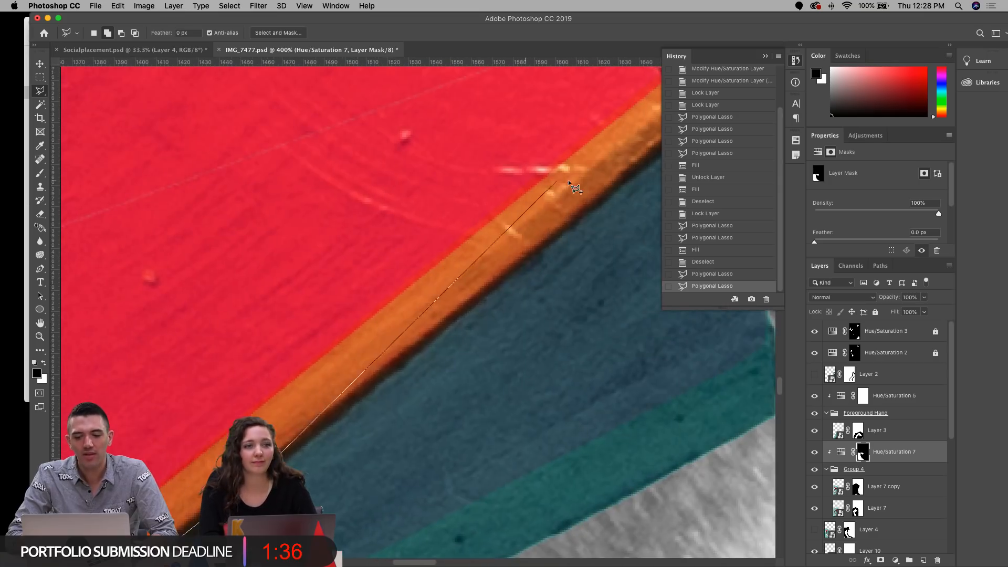
pyautogui.click(594, 207)
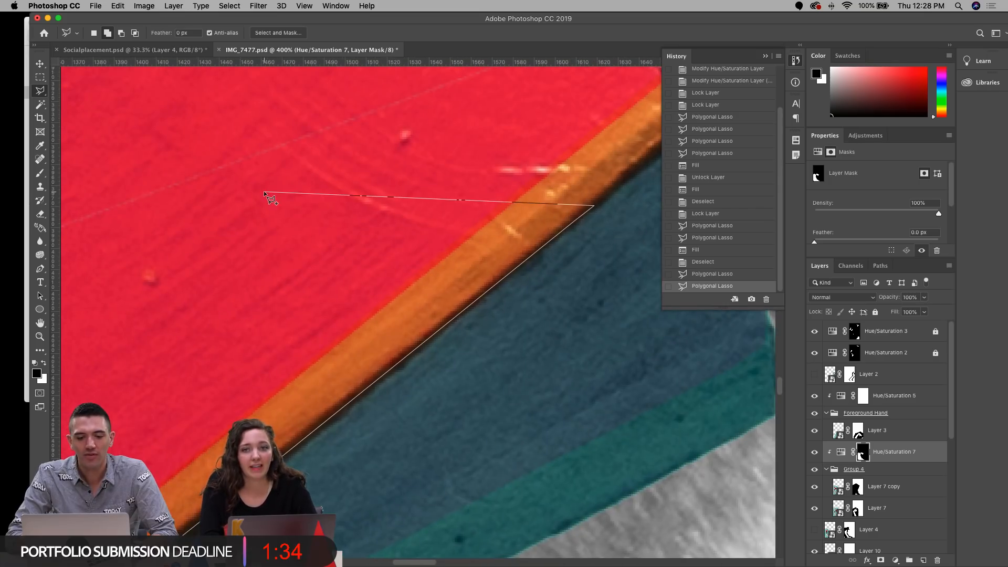
# Step: Close the orange strip outline back across the red face to add it to the selection
pyautogui.click(264, 191)
pyautogui.hscroll(-15, 264, 191)
pyautogui.scroll(-6, 264, 191)
pyautogui.doubleClick(201, 141)
# Step: Start an added outline along the last stretch of the orange strip and around its end at the pyramid's right corner
pyautogui.hscroll(15, 201, 140)
pyautogui.scroll(10, 201, 141)
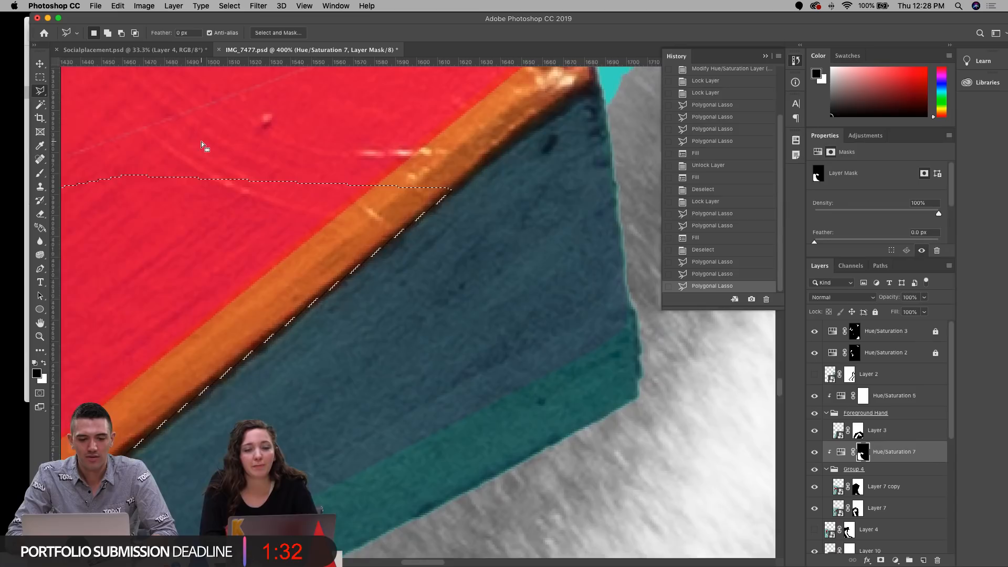
pyautogui.keyDown('shift'); pyautogui.click(381, 383); pyautogui.keyUp('shift')
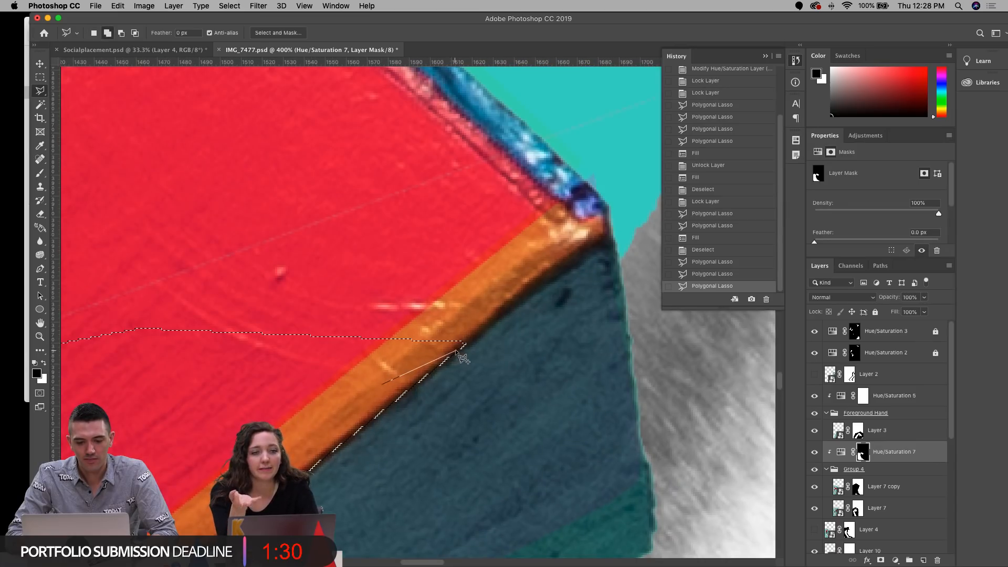
pyautogui.click(459, 349)
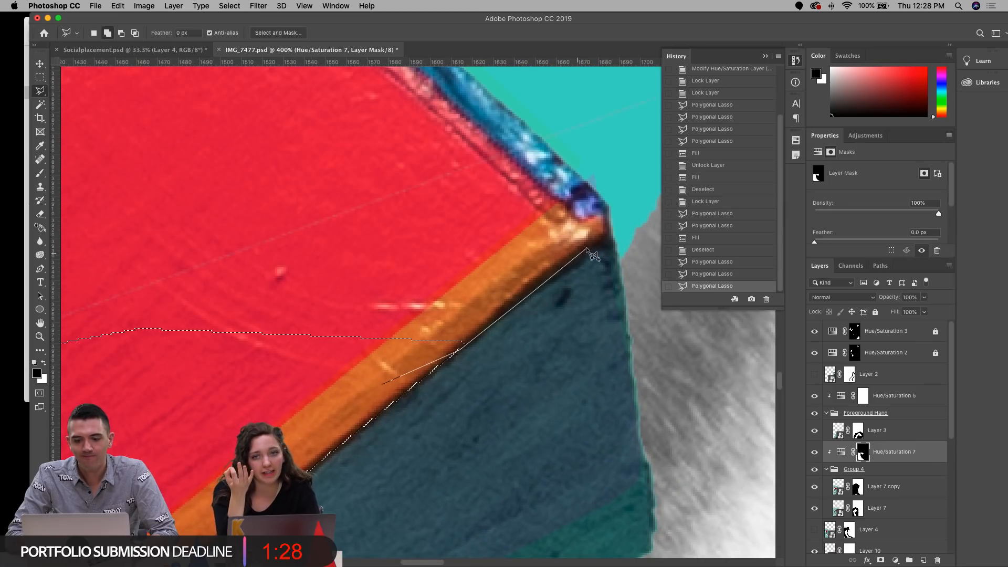
pyautogui.click(605, 242)
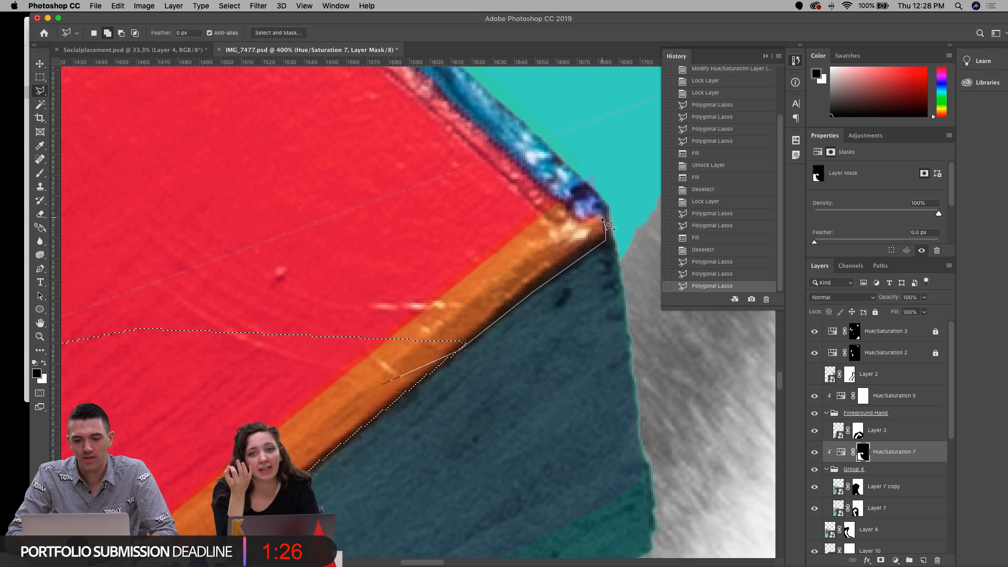
pyautogui.click(603, 220)
pyautogui.click(593, 215)
pyautogui.click(582, 218)
pyautogui.click(565, 205)
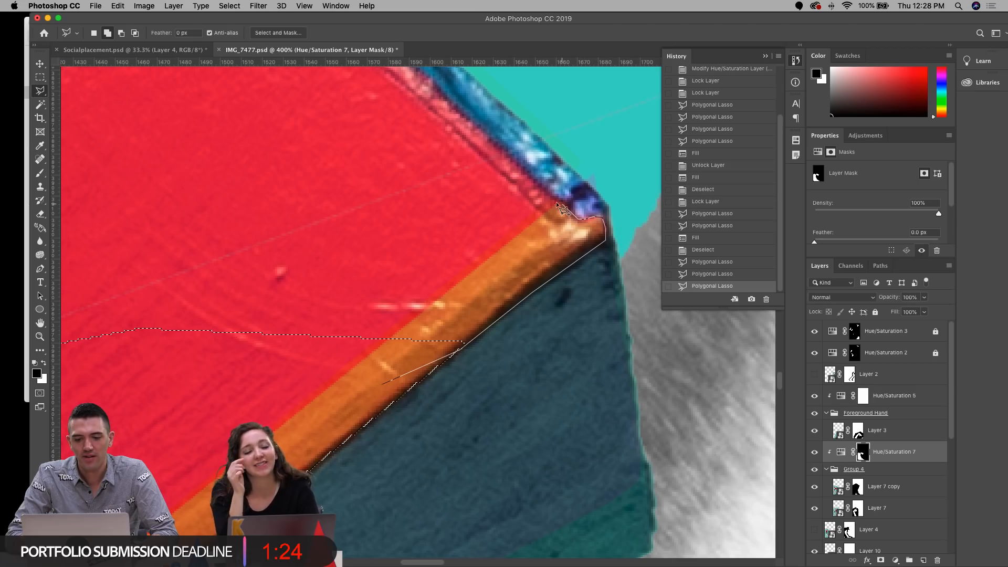
# Step: Bring the corner outline back across the red face and close it to join the existing selection
pyautogui.click(518, 185)
pyautogui.click(303, 236)
pyautogui.click(243, 247)
pyautogui.click(143, 247)
pyautogui.hscroll(-10, 143, 246)
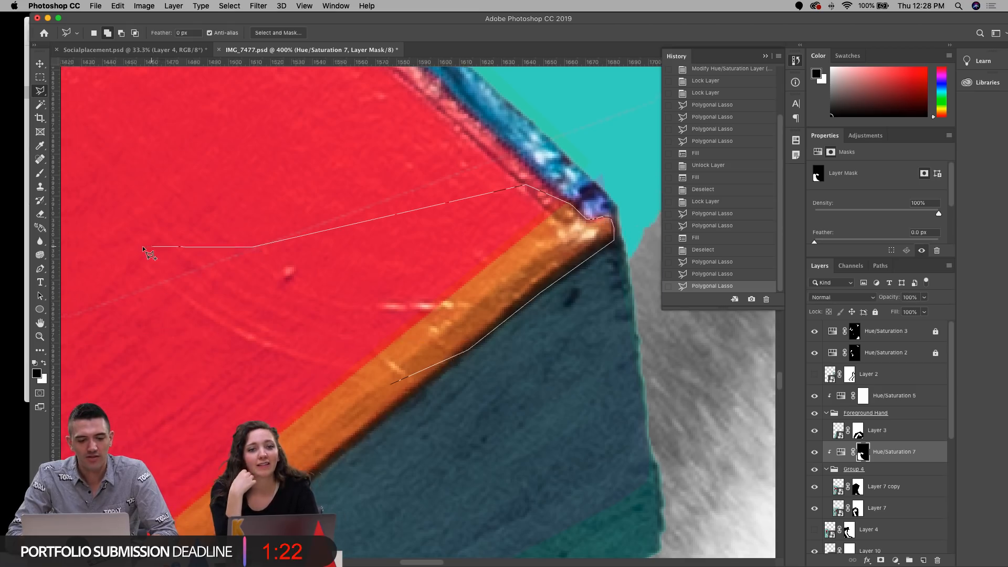
pyautogui.doubleClick(128, 331)
pyautogui.scroll(-3, 169, 411)
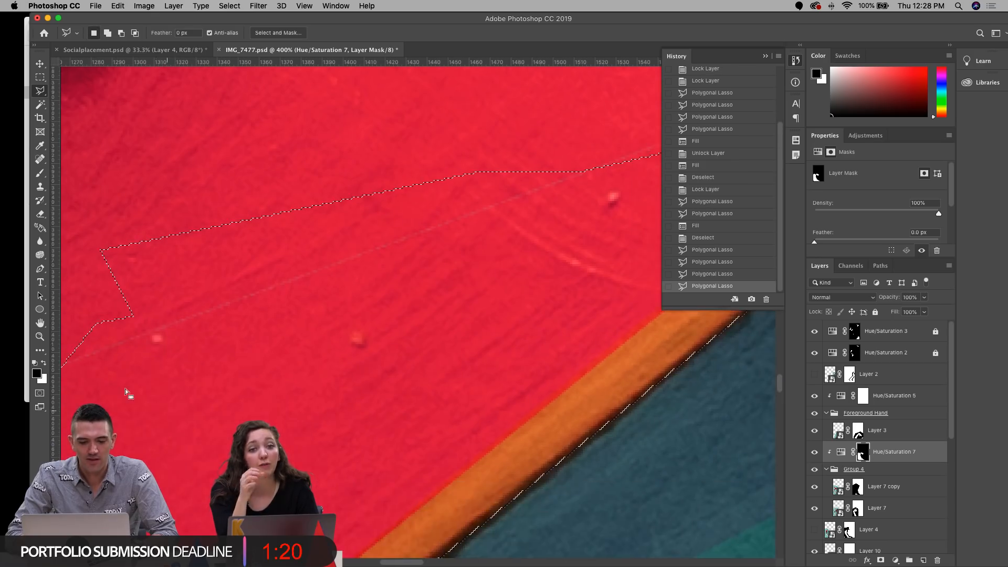
# Step: Add the remaining notch in the middle of the red face to the selection with the Polygonal Lasso
pyautogui.click(39, 337)
pyautogui.keyDown('alt'); pyautogui.click(242, 307); pyautogui.keyUp('alt')
pyautogui.keyDown('alt'); pyautogui.click(245, 306); pyautogui.keyUp('alt')
pyautogui.keyDown('alt'); pyautogui.click(245, 307); pyautogui.keyUp('alt')
pyautogui.hscroll(-3, 245, 306)
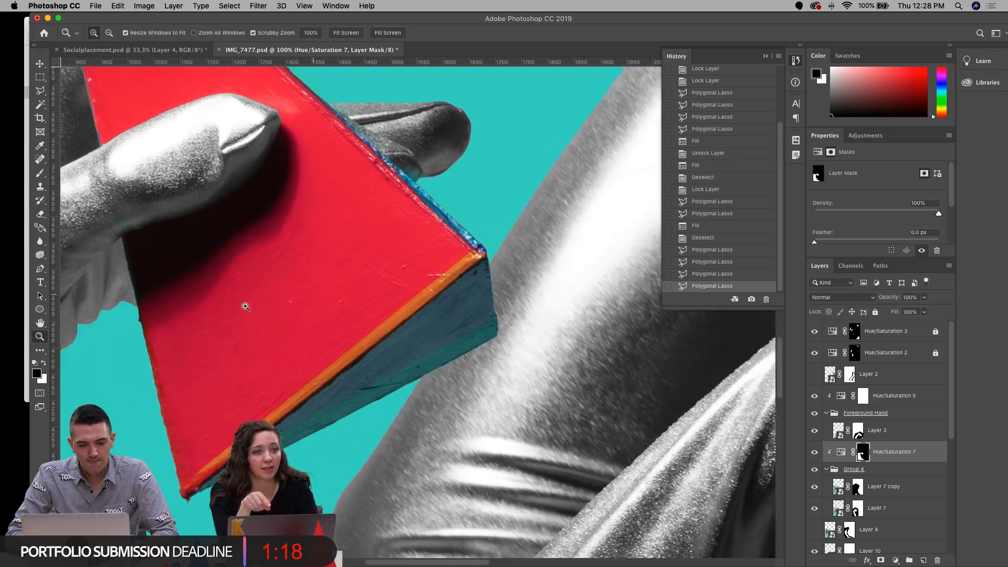
pyautogui.click(40, 90)
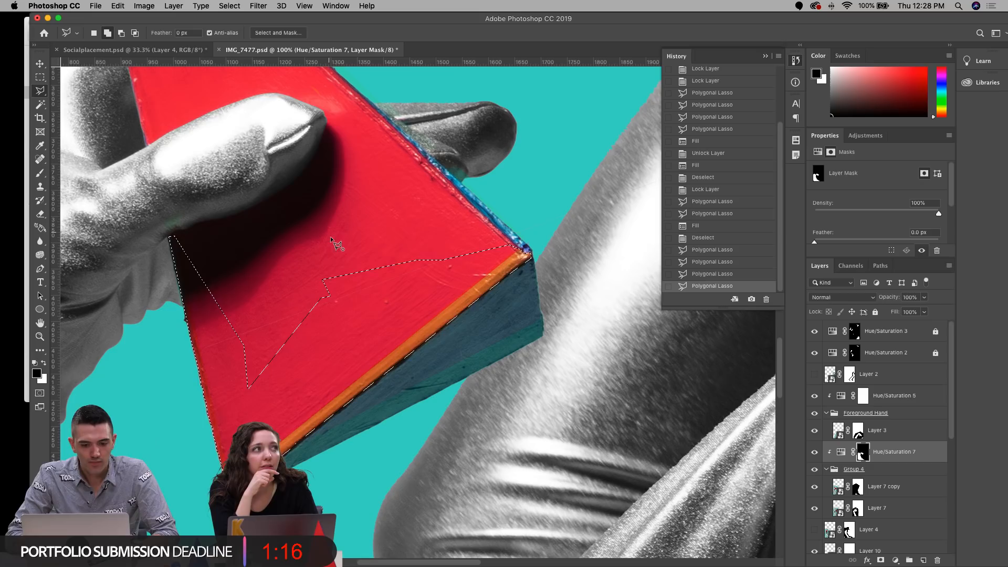
pyautogui.click(237, 403)
pyautogui.click(185, 272)
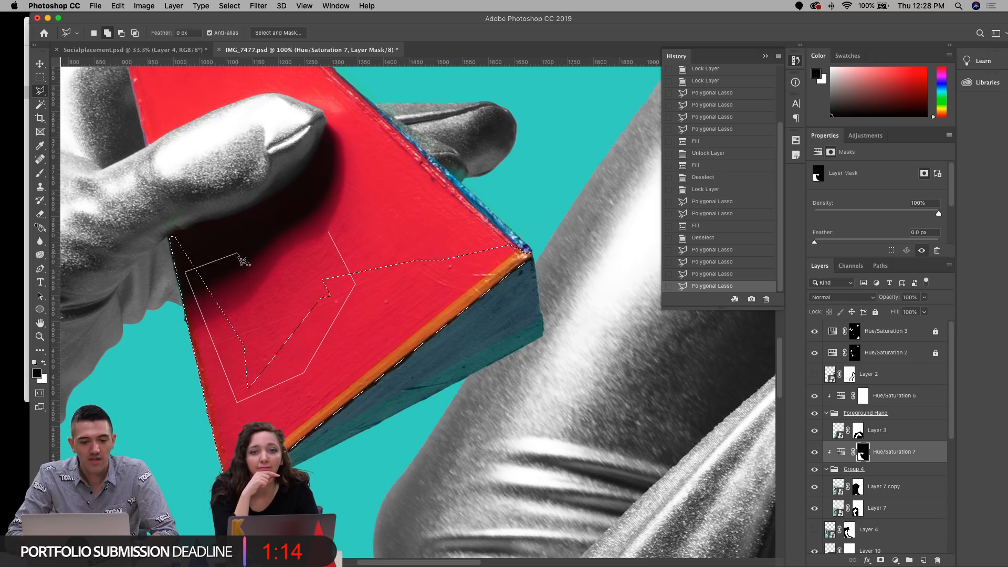
pyautogui.doubleClick(236, 253)
# Step: Fill the selected pyramid area on the Hue/Saturation 7 mask with black, undoing and redoing the fill to compare
pyautogui.hotkey('alt', 'BackSpace')
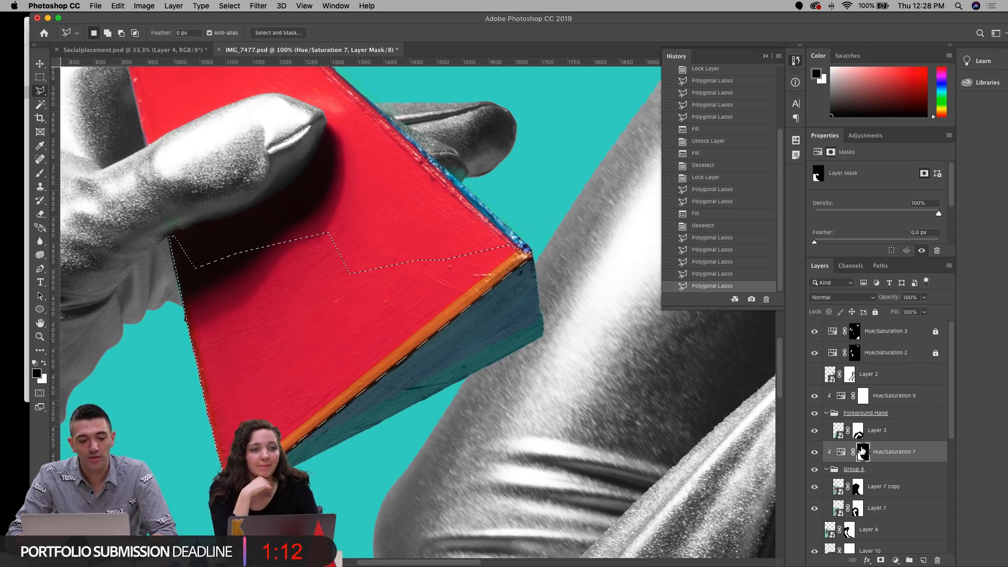
pyautogui.press('super+z')
pyautogui.press('super+shift+z')
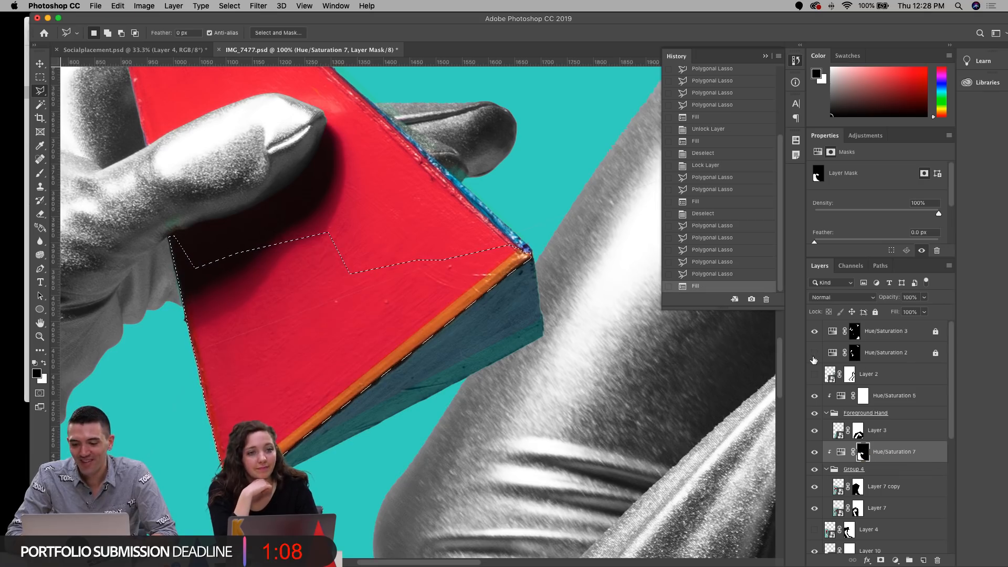
# Step: Unlock the Hue/Saturation 2 layer and fill the selected area on its mask with white
pyautogui.click(867, 357)
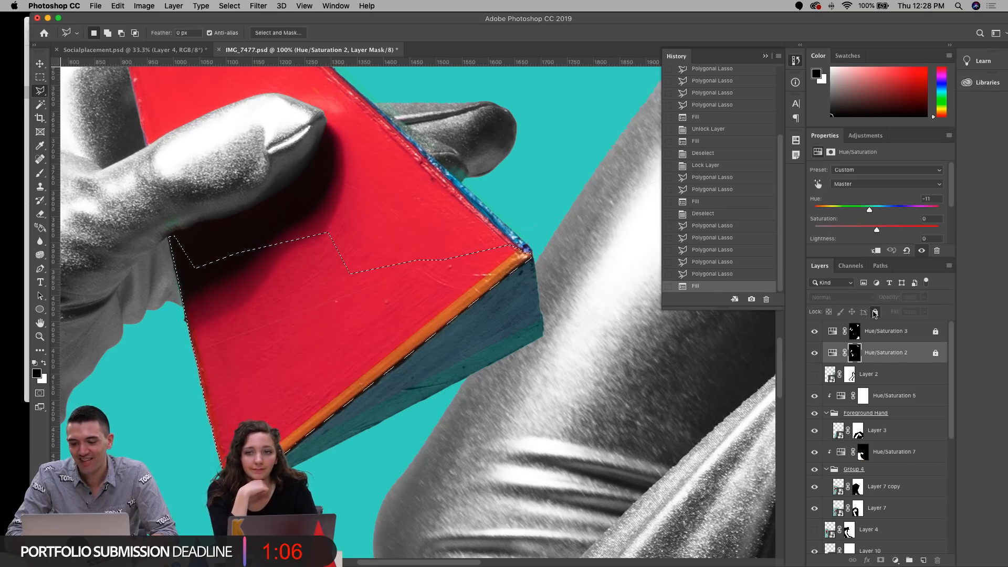
pyautogui.press('super+slash')
pyautogui.press('super+BackSpace')
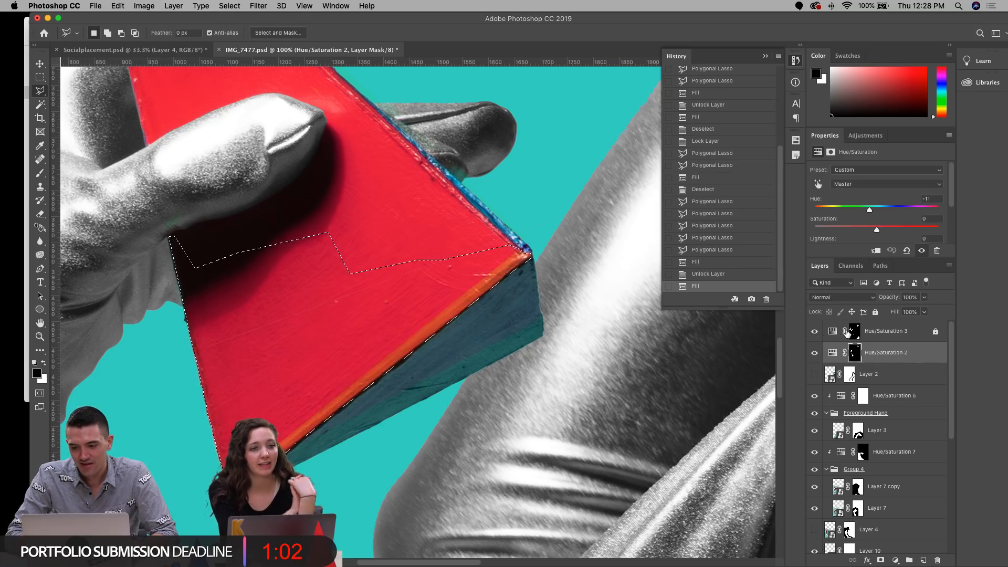
# Step: Select the Hue/Saturation 3 layer, toggle its lock off and on, and target its layer mask
pyautogui.click(871, 332)
pyautogui.click(876, 311)
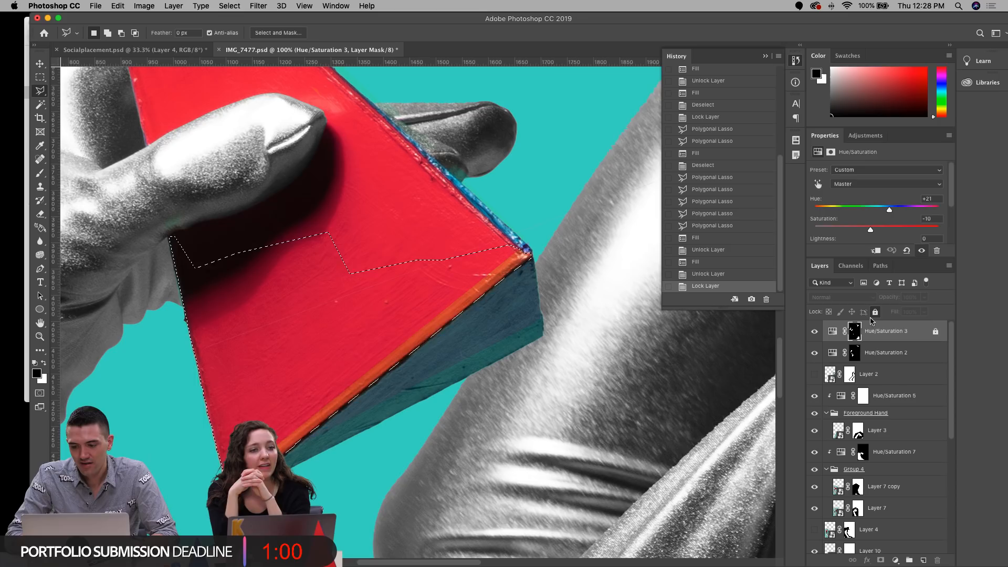
pyautogui.click(875, 311)
pyautogui.click(856, 332)
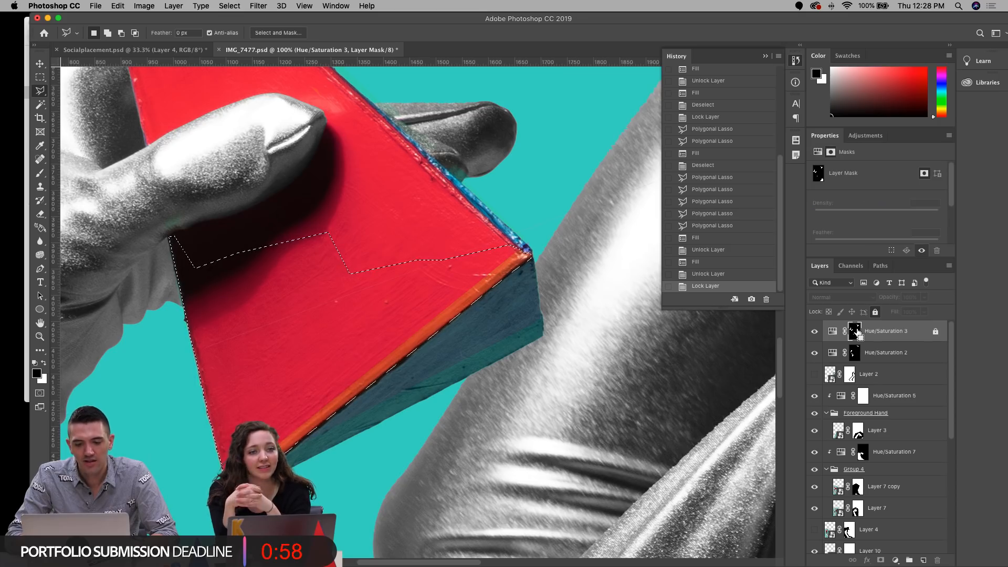
# Step: Unlock the Hue/Saturation 3 layer, fill the selected area of its mask with black, and clear the selection
pyautogui.click(875, 312)
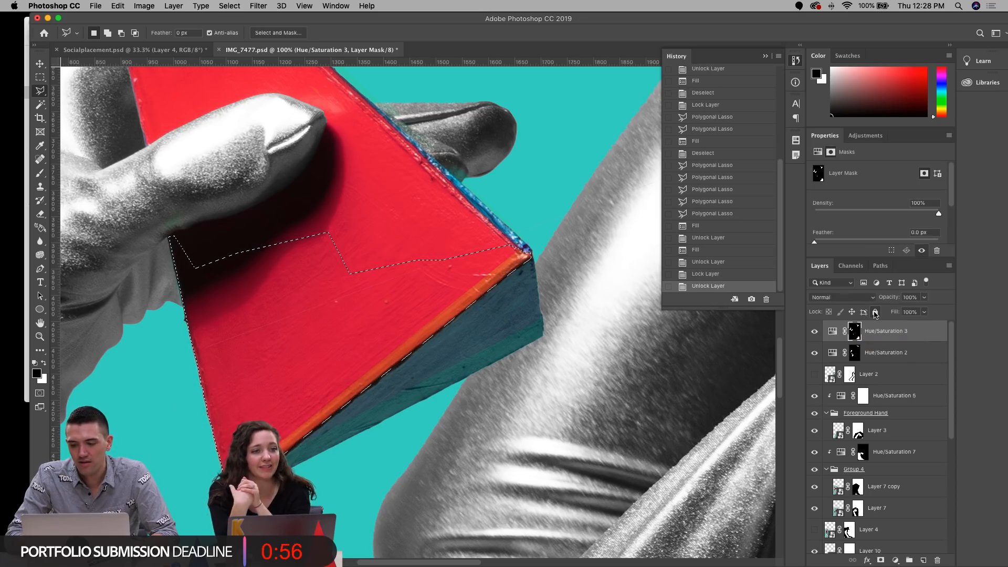
pyautogui.hotkey('alt', 'BackSpace')
pyautogui.press('super+d')
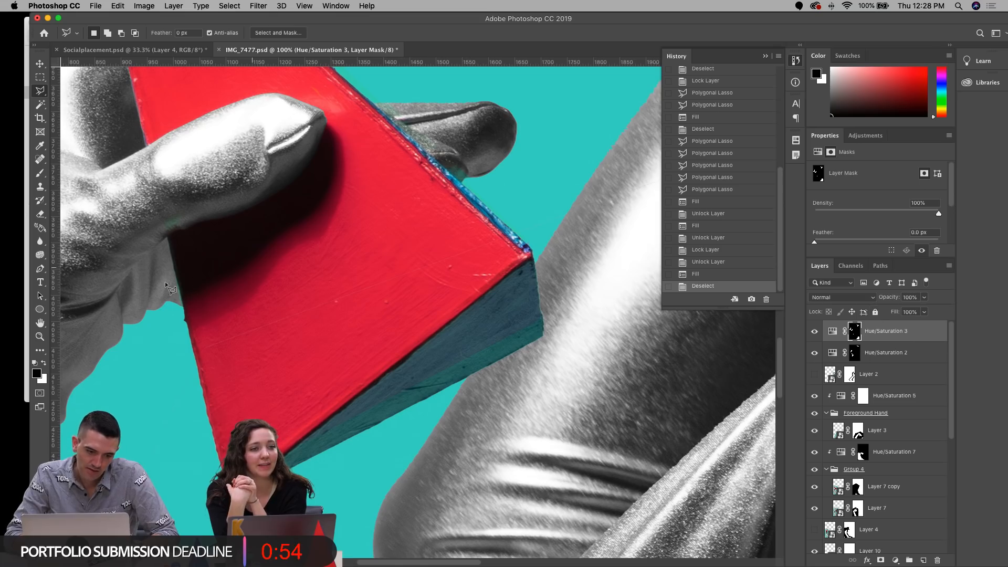
# Step: Save the document after the Hue/Saturation 3 mask fix
pyautogui.click(39, 337)
pyautogui.keyDown('alt'); pyautogui.click(291, 251); pyautogui.keyUp('alt')
pyautogui.keyDown('alt'); pyautogui.click(291, 251); pyautogui.keyUp('alt')
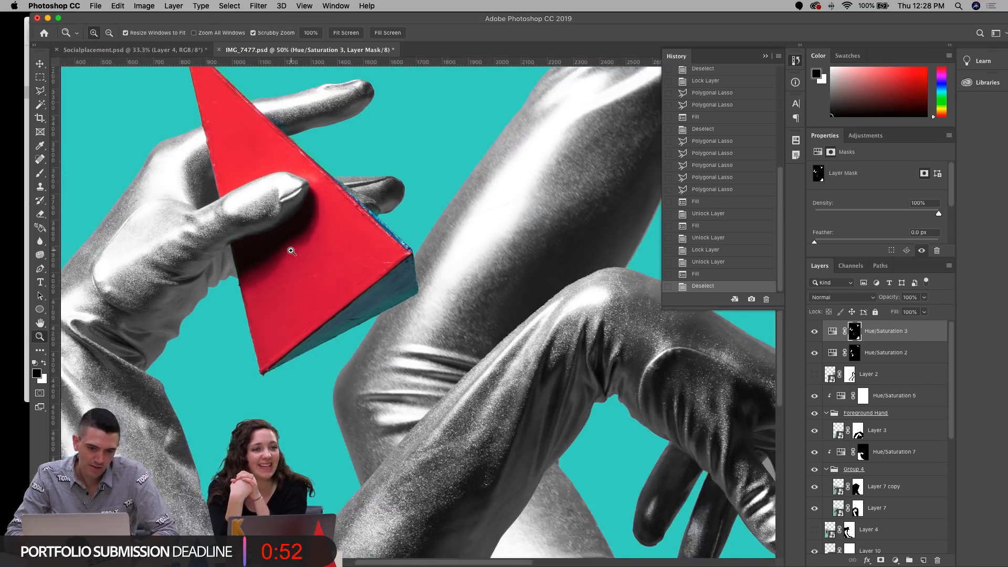
pyautogui.scroll(5, 304, 200)
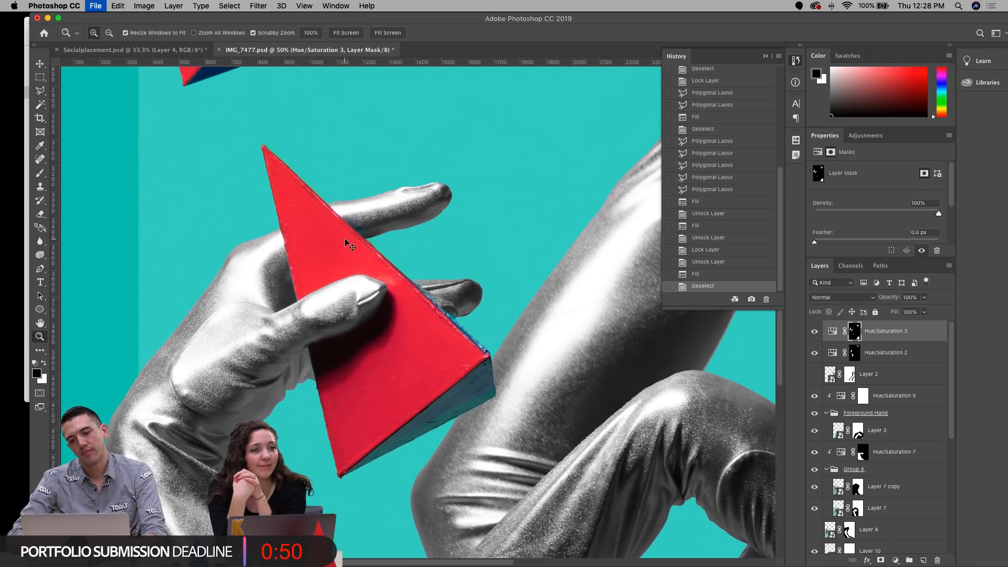
pyautogui.press('super+s')
# Step: Examine the red pyramid, the raised arm and the lower hand for remaining masking flaws
pyautogui.click(388, 282)
pyautogui.click(389, 282)
pyautogui.keyDown('alt'); pyautogui.click(412, 324); pyautogui.keyUp('alt')
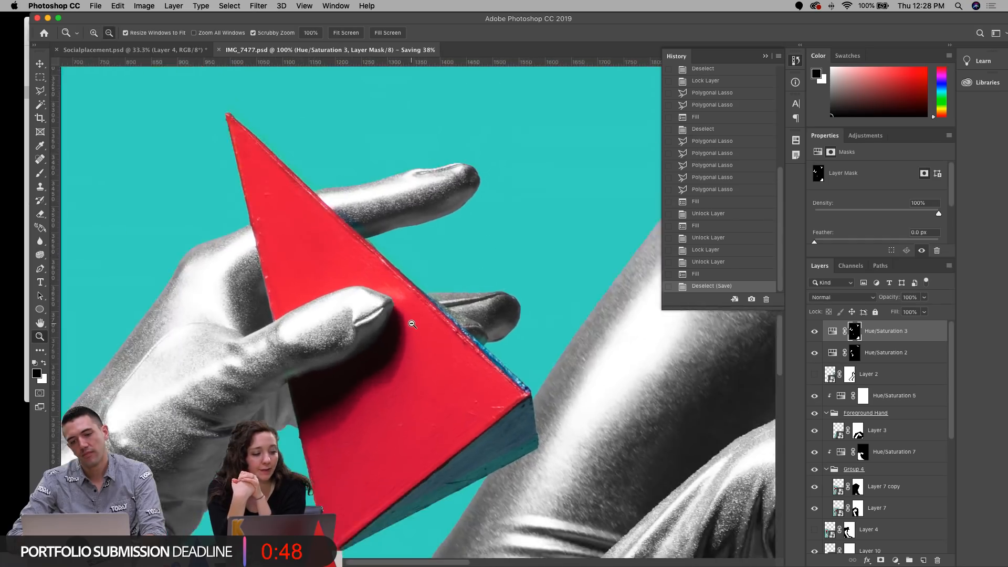
pyautogui.keyDown('alt'); pyautogui.click(412, 324); pyautogui.keyUp('alt')
pyautogui.keyDown('alt'); pyautogui.click(412, 324); pyautogui.keyUp('alt')
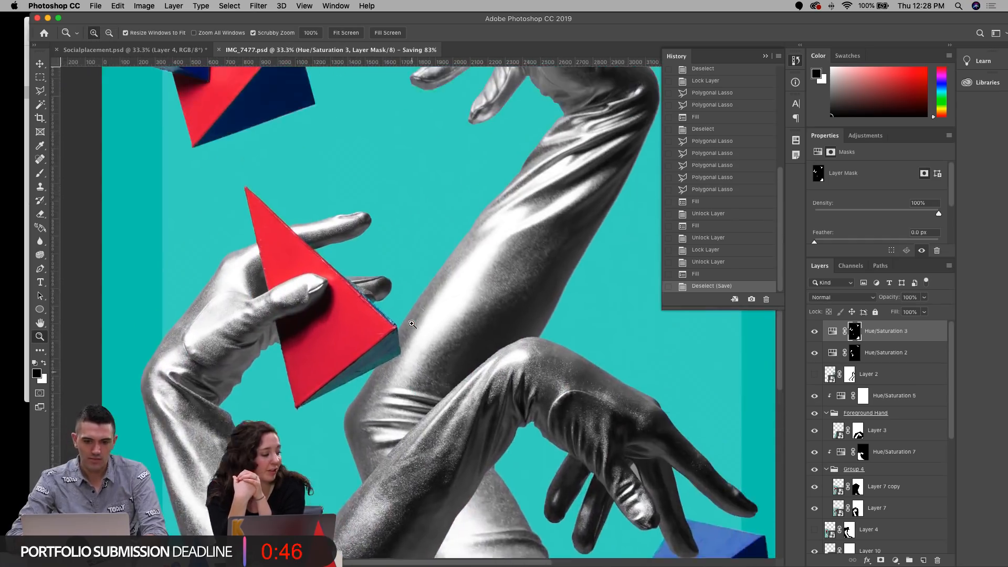
pyautogui.scroll(10, 412, 324)
pyautogui.scroll(-5, 412, 324)
pyautogui.hscroll(6, 412, 324)
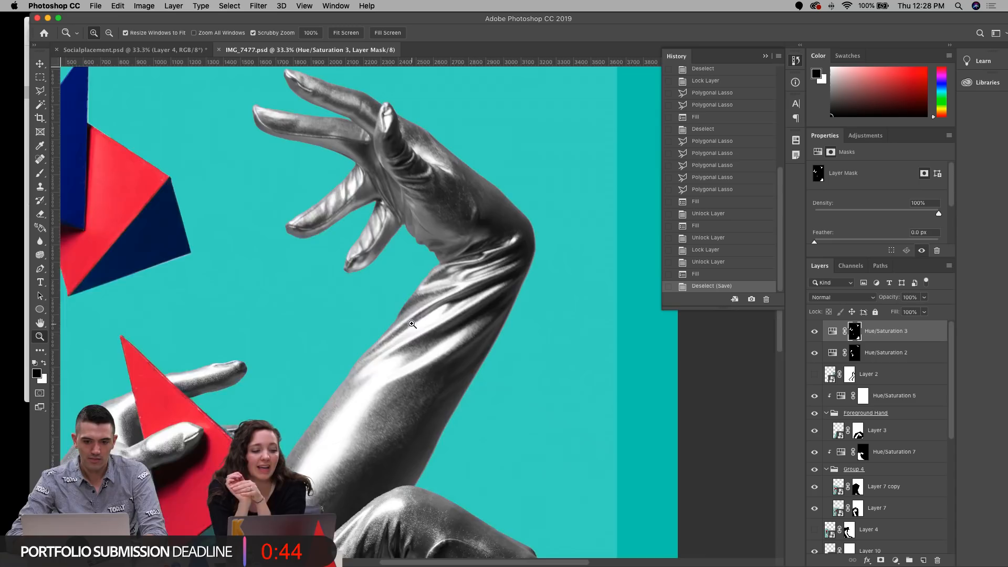
pyautogui.scroll(10, 412, 324)
pyautogui.scroll(-20, 412, 324)
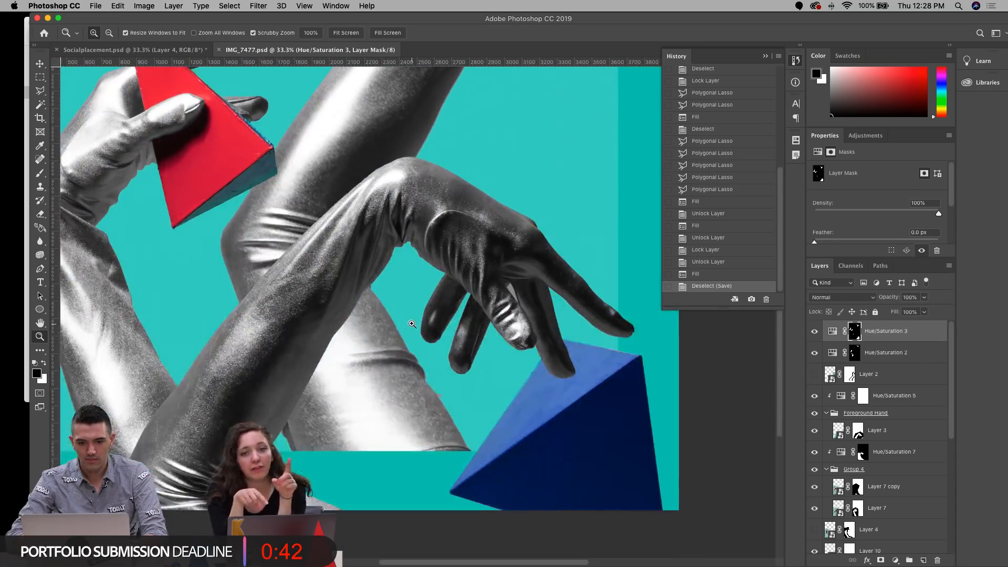
# Step: Select the Background copy layer in the Back Hand group and toggle its visibility to check which arm it holds
pyautogui.click(377, 436)
pyautogui.hscroll(-2, 376, 437)
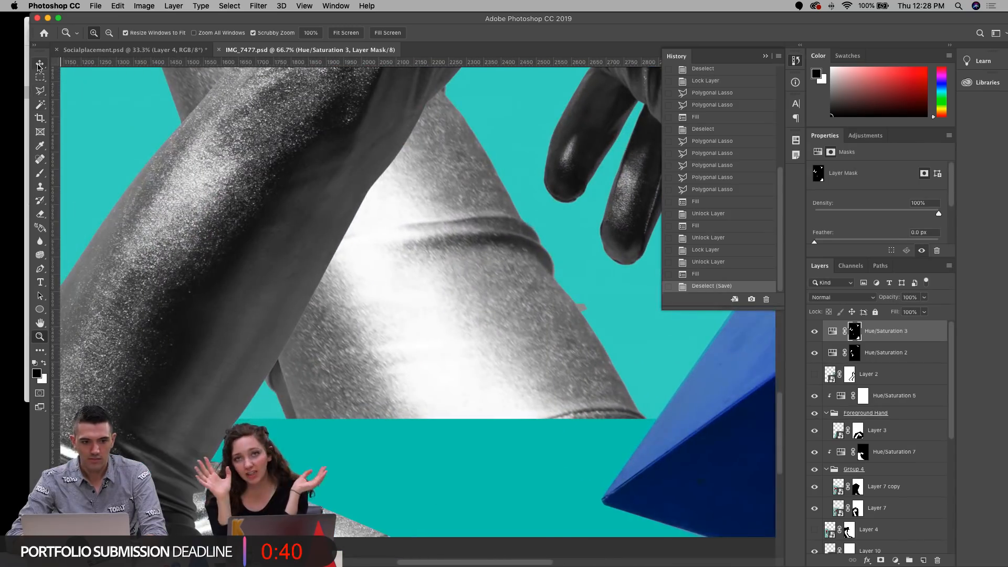
pyautogui.click(39, 64)
pyautogui.click(202, 79)
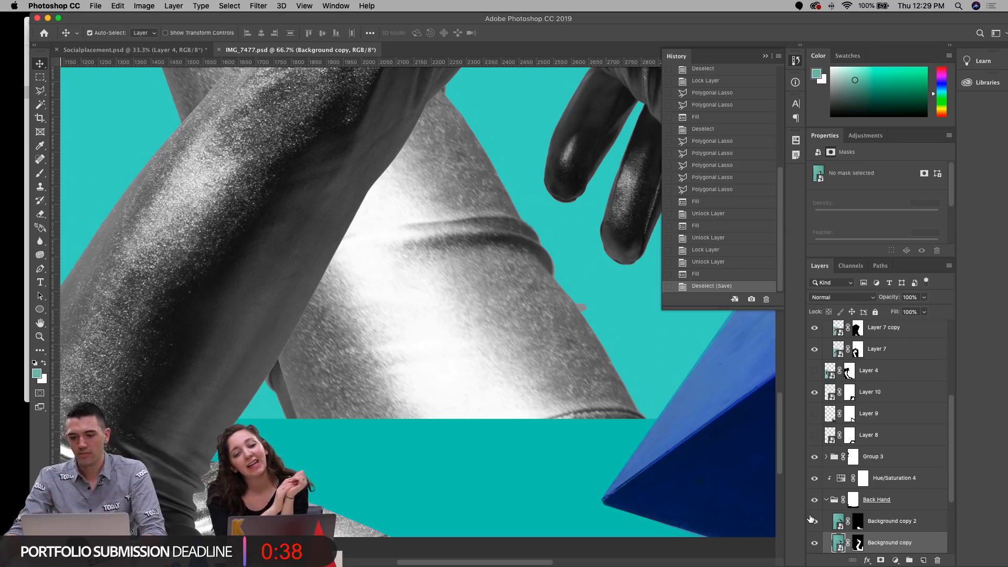
pyautogui.click(815, 543)
pyautogui.click(814, 543)
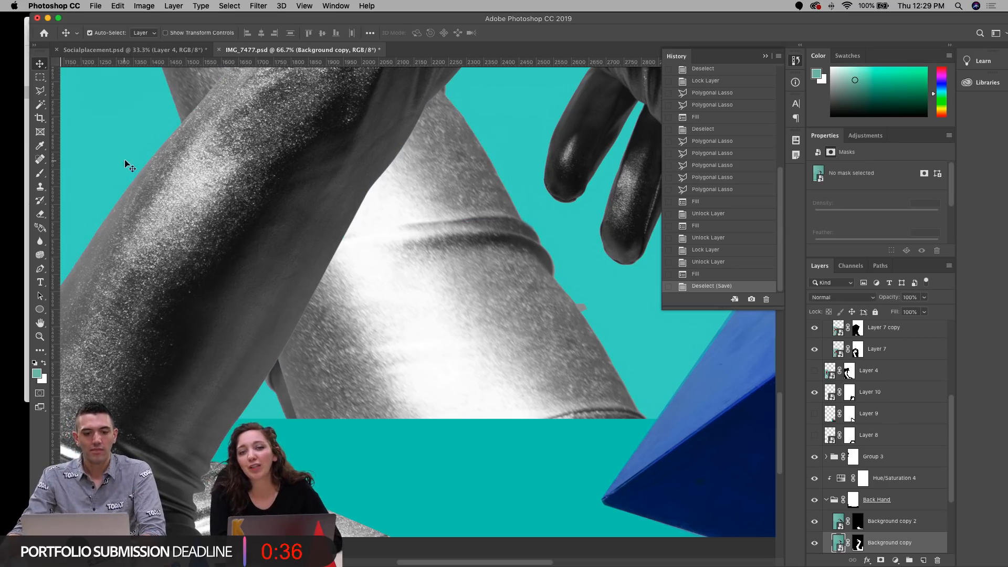
# Step: Outline the stray sliver beside the back arm's lower left edge with the Polygonal Lasso and fill it black on the Background copy mask
pyautogui.click(40, 92)
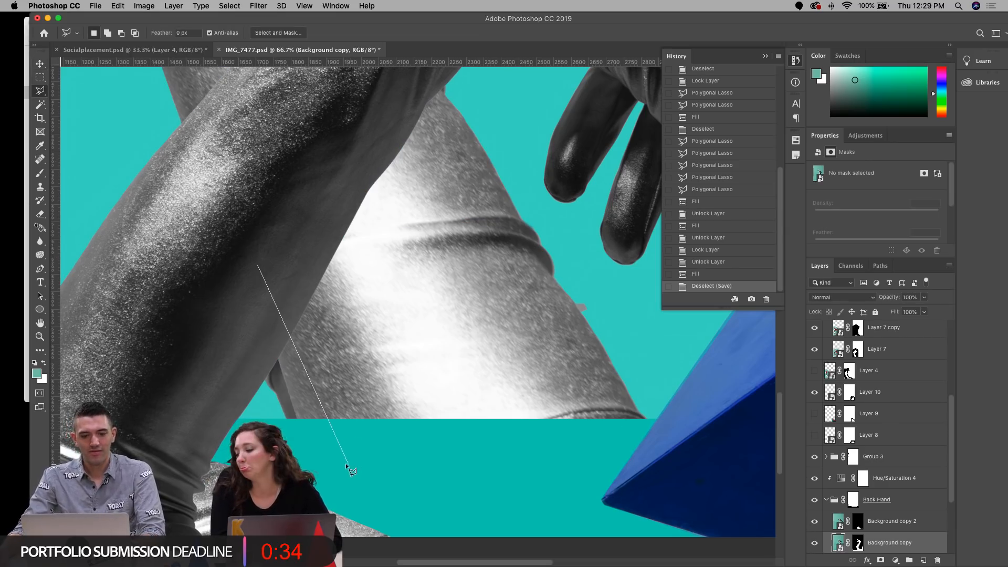
pyautogui.click(153, 317)
pyautogui.click(257, 266)
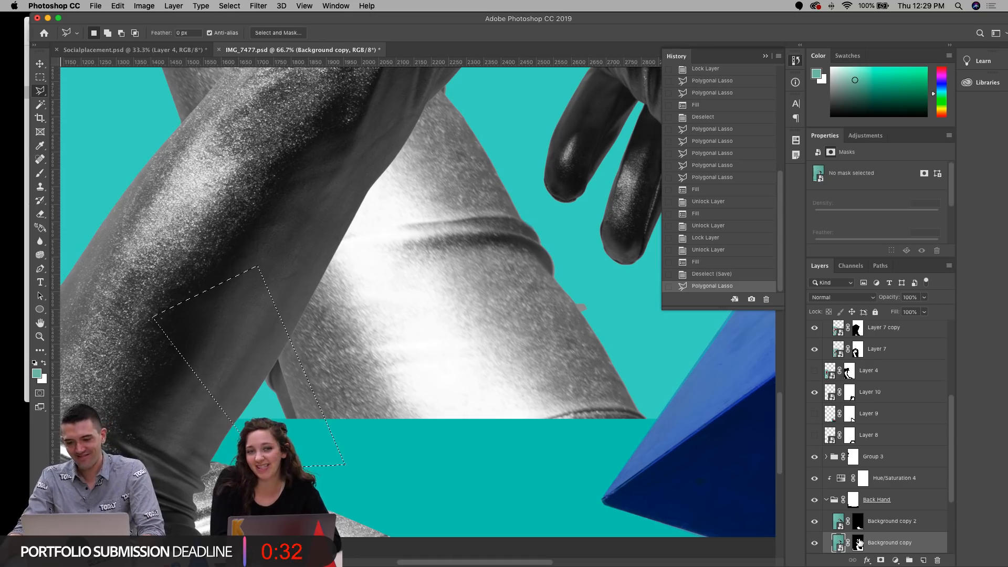
pyautogui.click(858, 543)
pyautogui.hotkey('alt', 'BackSpace')
pyautogui.press('super+d')
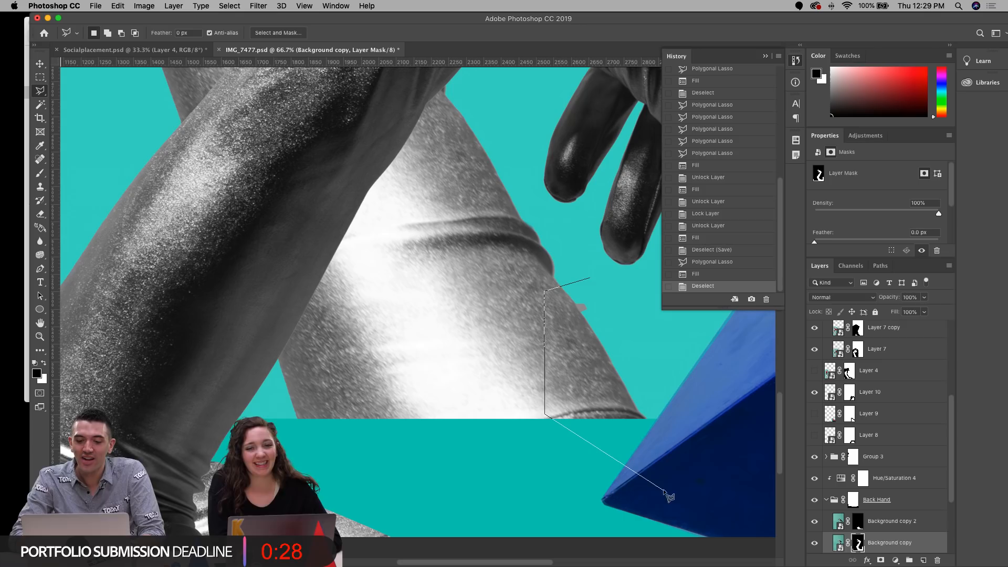
# Step: Outline the back arm's lower right edge with the Polygonal Lasso, fill it black on the Background copy mask, and deselect
pyautogui.doubleClick(724, 443)
pyautogui.hotkey('alt', 'BackSpace')
pyautogui.press('super+d')
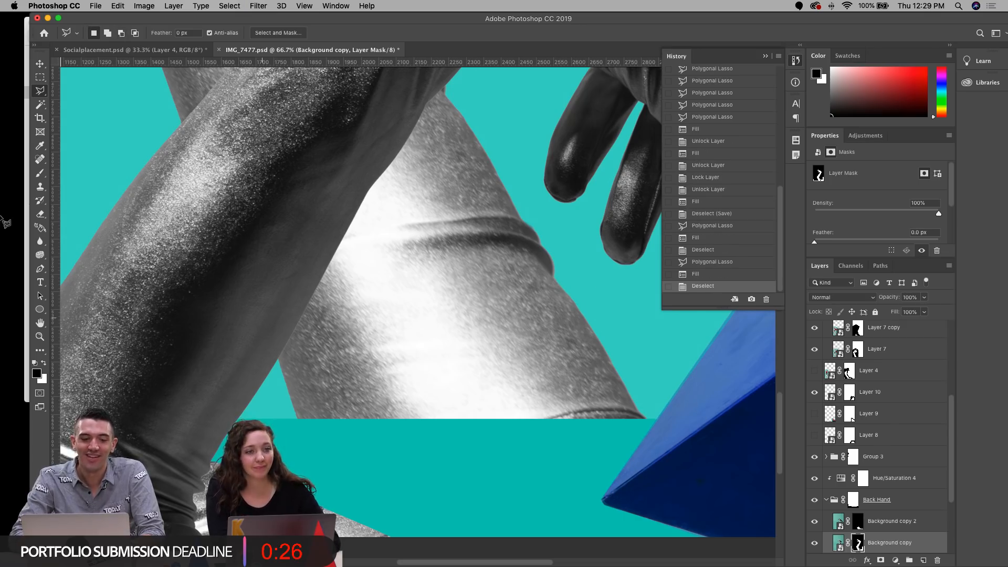
# Step: Examine the cleaned edges of the back arm and the rest of the composition for further flaws
pyautogui.click(40, 337)
pyautogui.keyDown('alt'); pyautogui.click(353, 236); pyautogui.keyUp('alt')
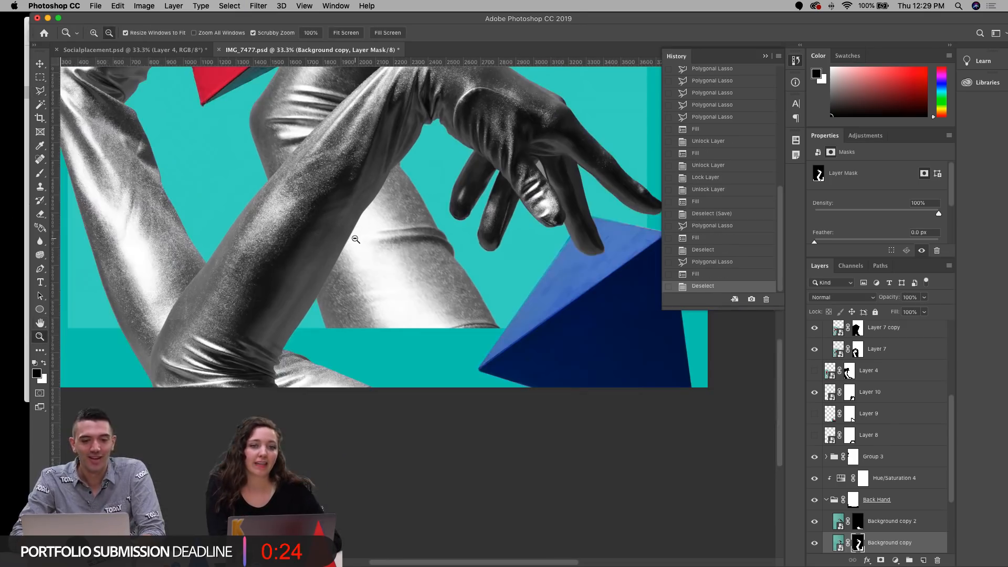
pyautogui.scroll(2, 355, 238)
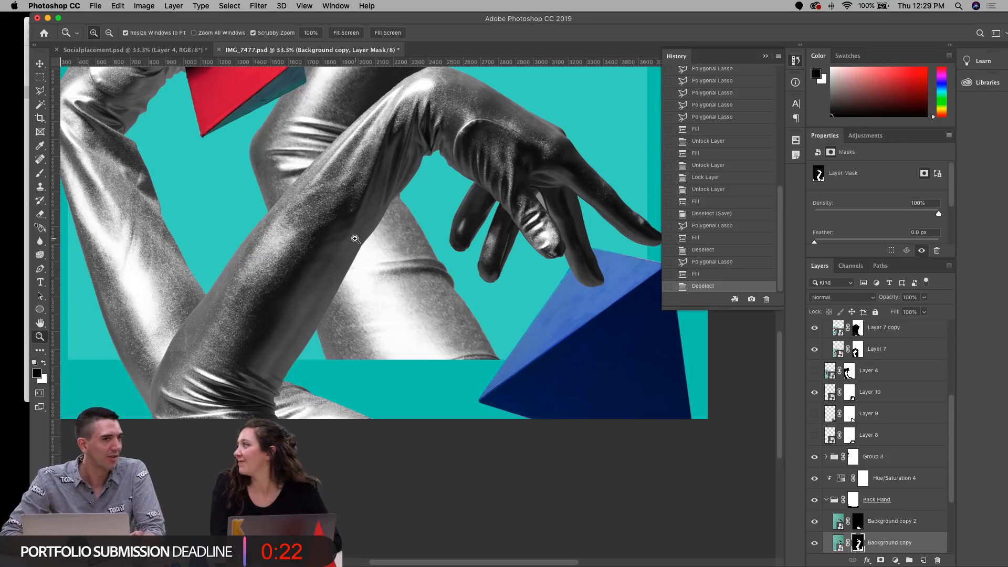
pyautogui.scroll(2, 356, 241)
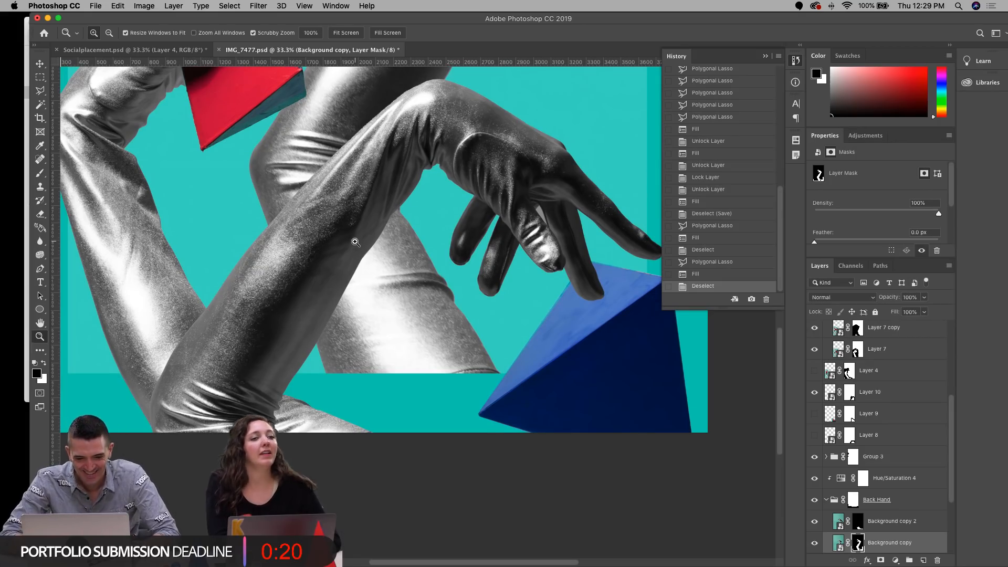
pyautogui.click(495, 355)
pyautogui.click(495, 355)
pyautogui.hscroll(2, 454, 352)
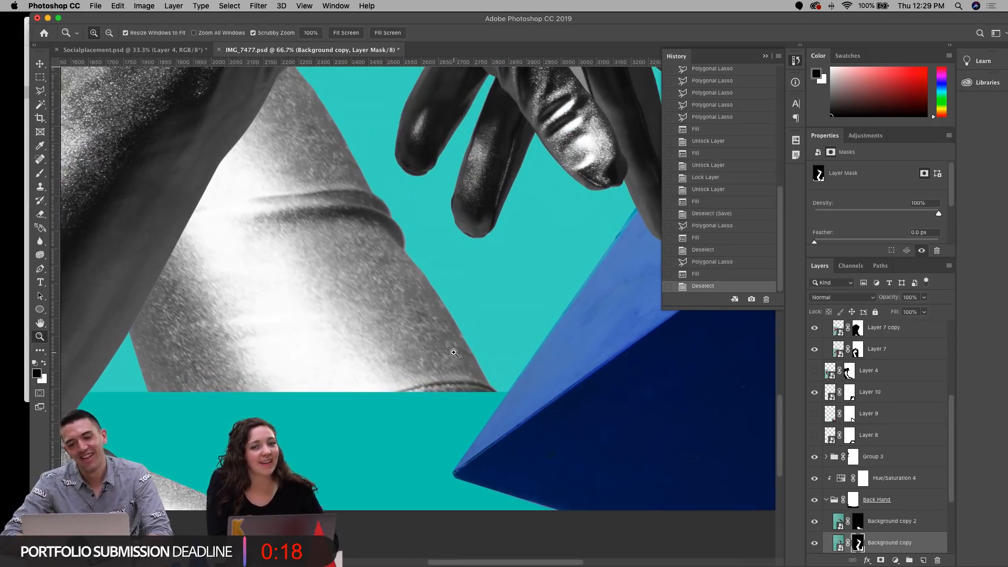
pyautogui.keyDown('alt'); pyautogui.click(379, 290); pyautogui.keyUp('alt')
pyautogui.keyDown('alt'); pyautogui.click(379, 290); pyautogui.keyUp('alt')
pyautogui.scroll(10, 379, 290)
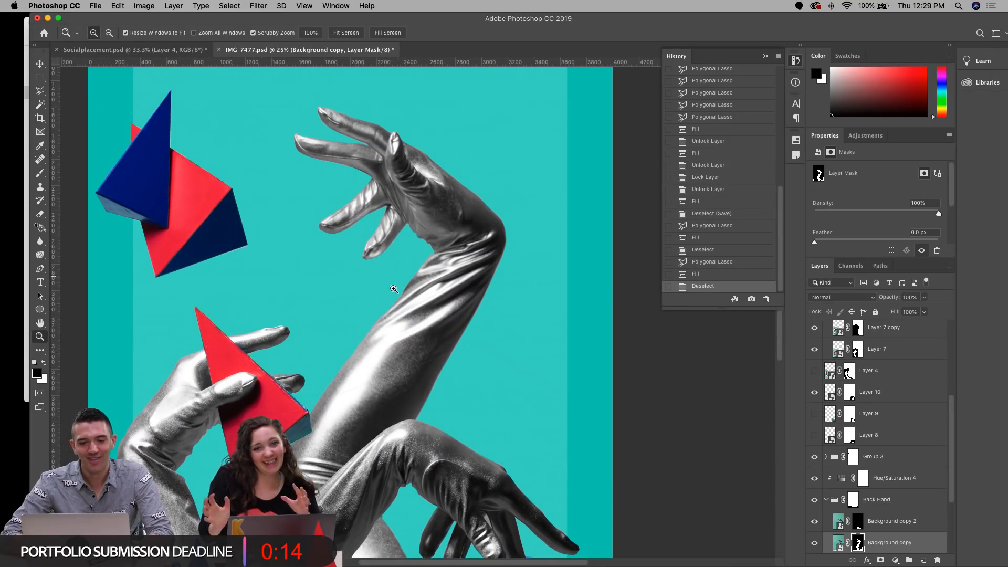
pyautogui.scroll(-11, 394, 289)
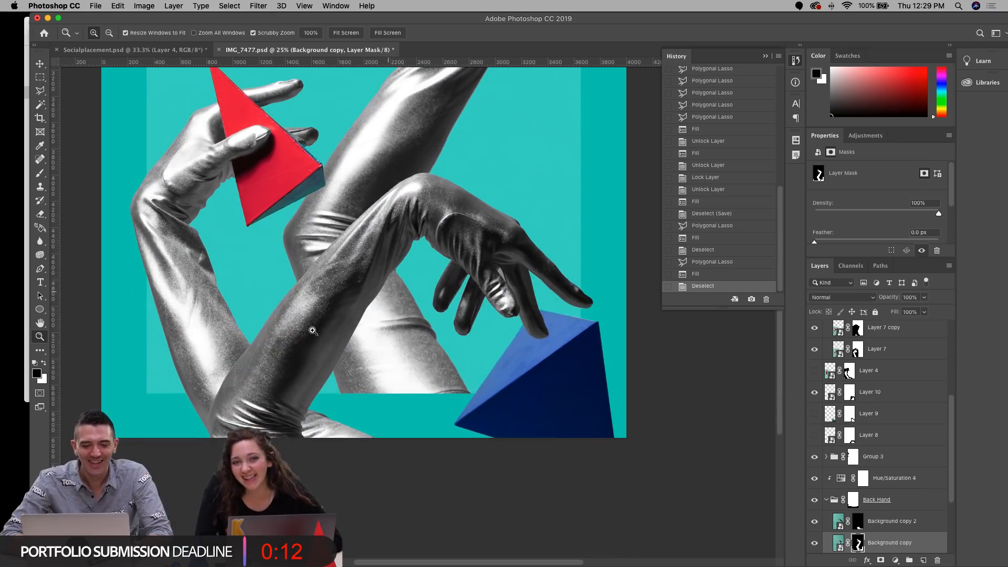
# Step: Inspect the crossing sleeves at the canvas's lower edge and toggle the visibility of Group 4 to check which arm it holds
pyautogui.click(178, 247)
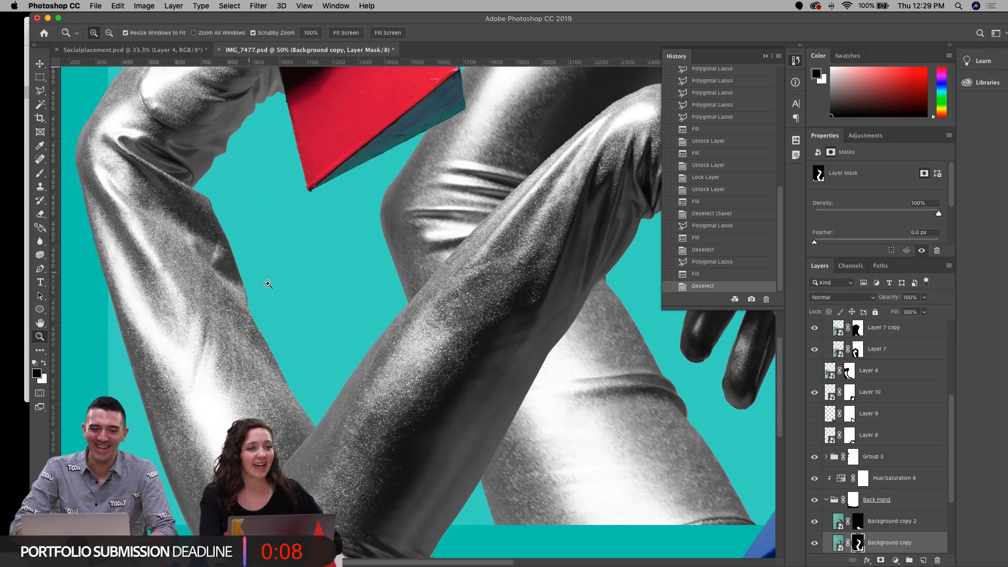
pyautogui.click(268, 285)
pyautogui.scroll(-14, 269, 284)
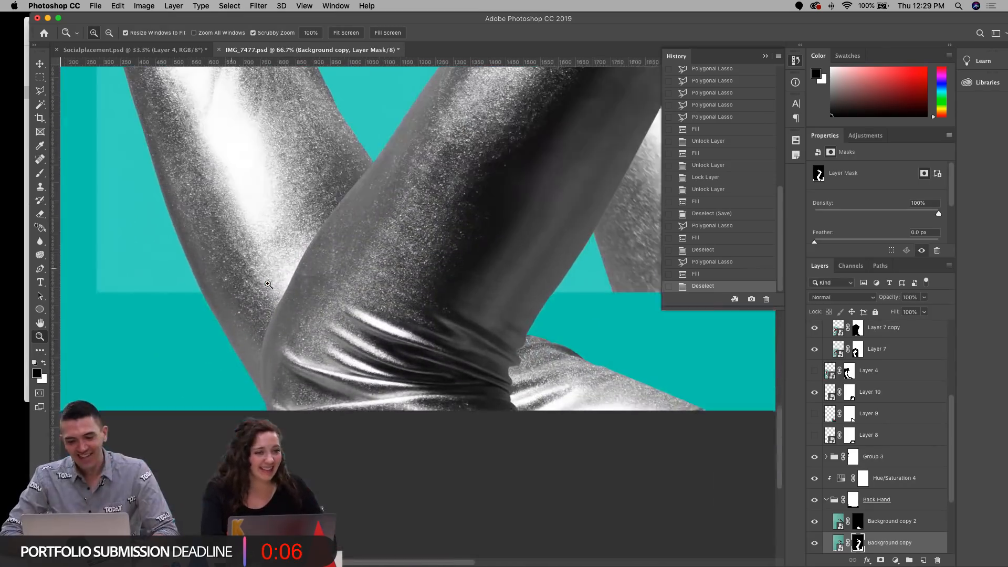
pyautogui.hscroll(5, 268, 284)
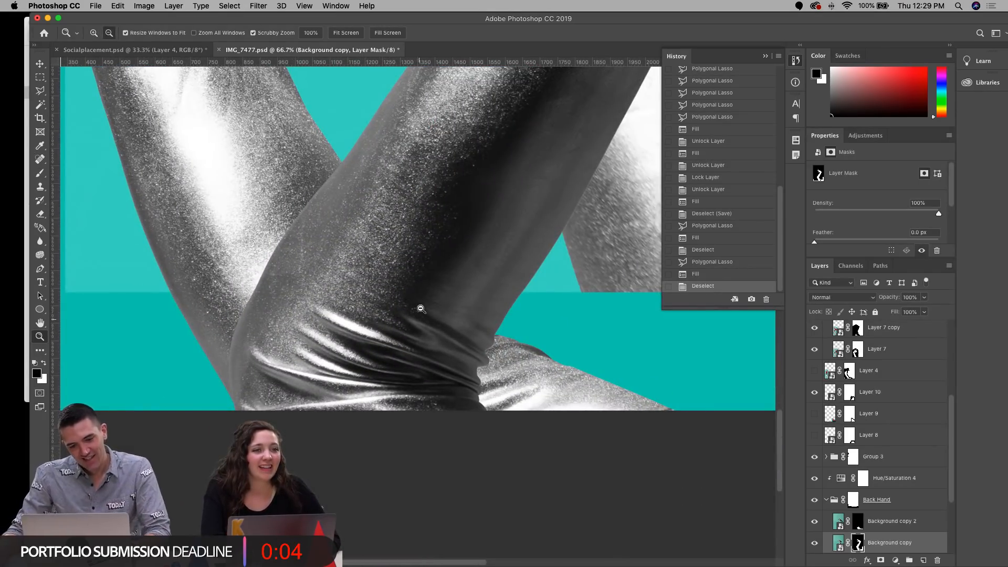
pyautogui.moveTo(394, 300); pyautogui.dragTo(279, 288)
pyautogui.click(42, 65)
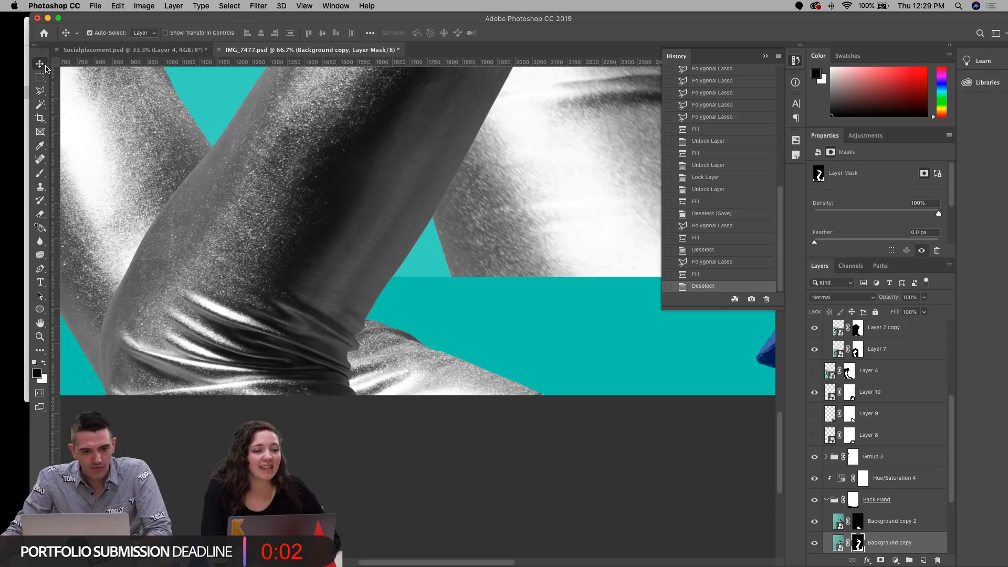
pyautogui.click(428, 357)
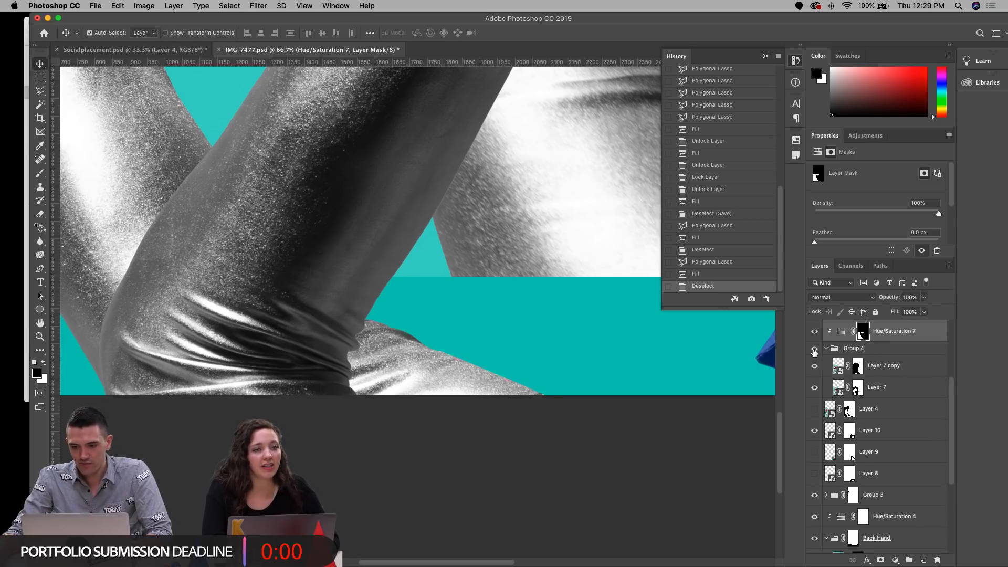
pyautogui.click(815, 349)
pyautogui.click(815, 349)
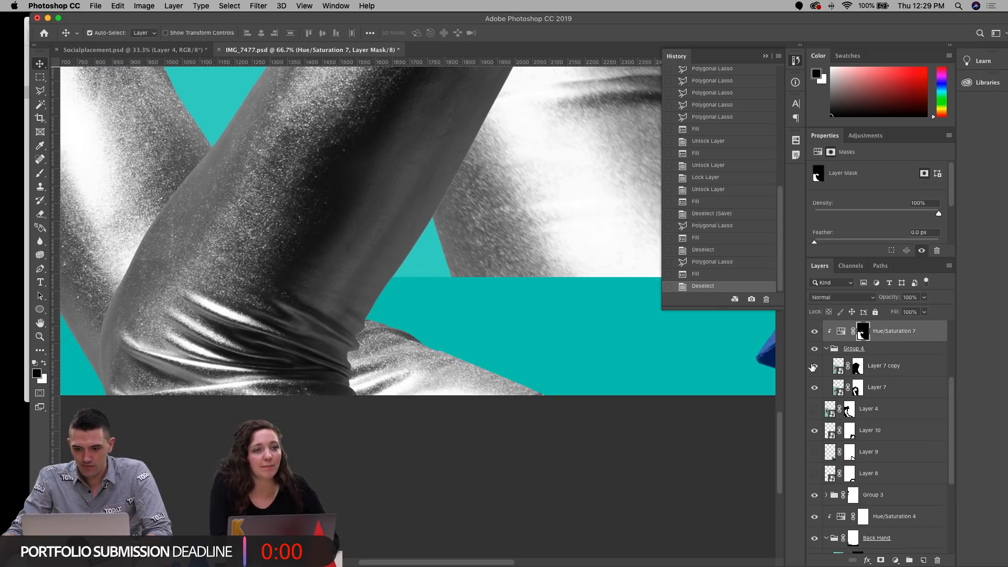
pyautogui.click(813, 366)
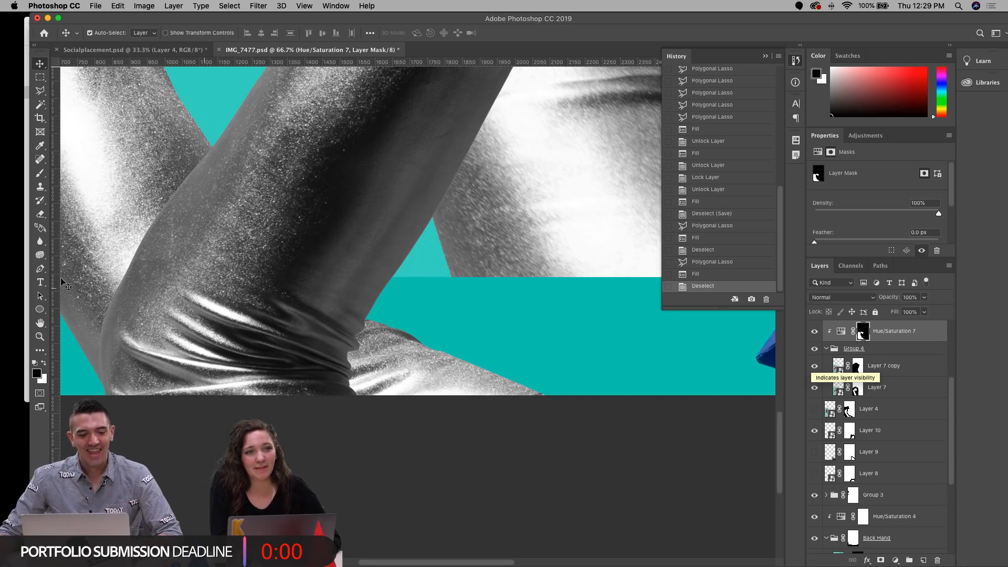
# Step: Save the document with the cleaned back arm mask
pyautogui.click(40, 336)
pyautogui.keyDown('alt'); pyautogui.click(503, 243); pyautogui.keyUp('alt')
pyautogui.keyDown('alt'); pyautogui.click(503, 242); pyautogui.keyUp('alt')
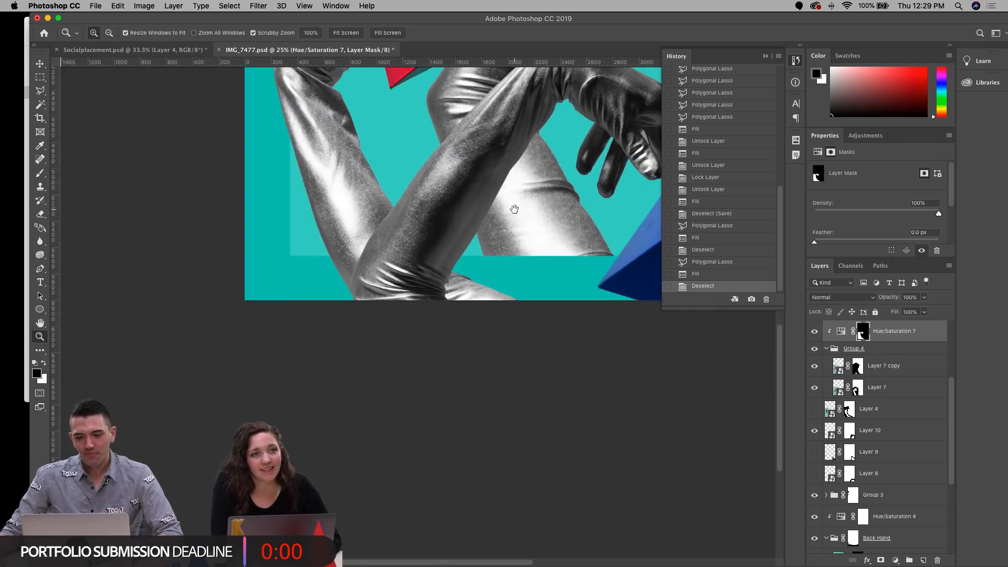
pyautogui.moveTo(514, 219); pyautogui.dragTo(417, 328)
pyautogui.keyDown('alt'); pyautogui.click(459, 257); pyautogui.keyUp('alt')
pyautogui.moveTo(463, 252); pyautogui.dragTo(424, 450)
pyautogui.press('super+r')
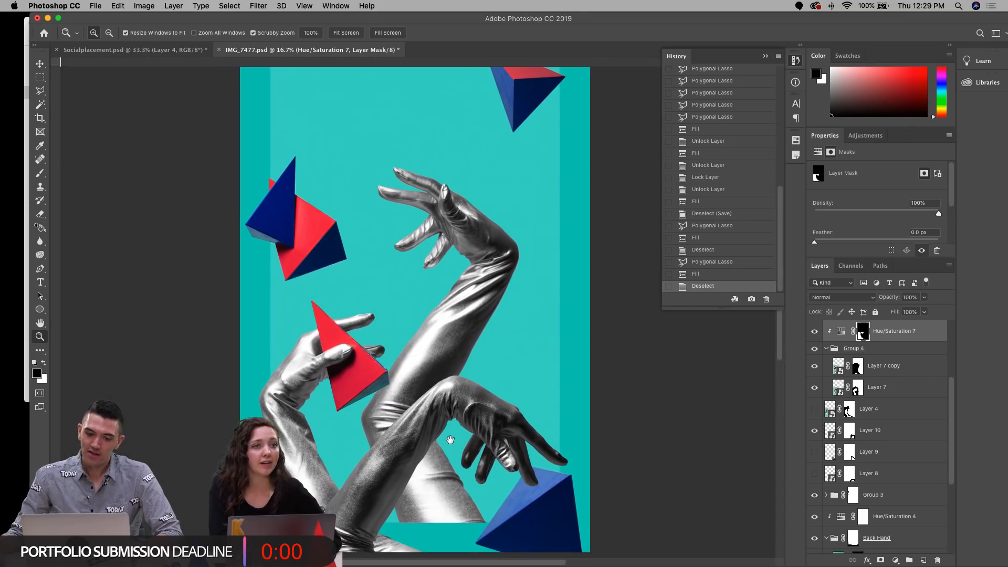
pyautogui.press('super+s')
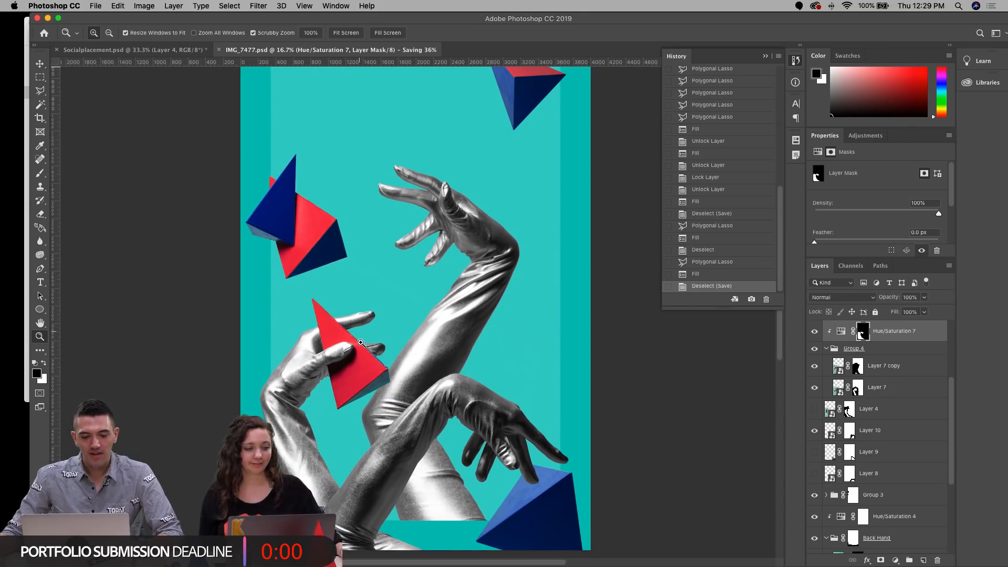
# Step: Examine the discoloured strip where the fingers pass behind the held red pyramid's edge
pyautogui.moveTo(362, 329); pyautogui.dragTo(395, 328)
pyautogui.click(394, 328)
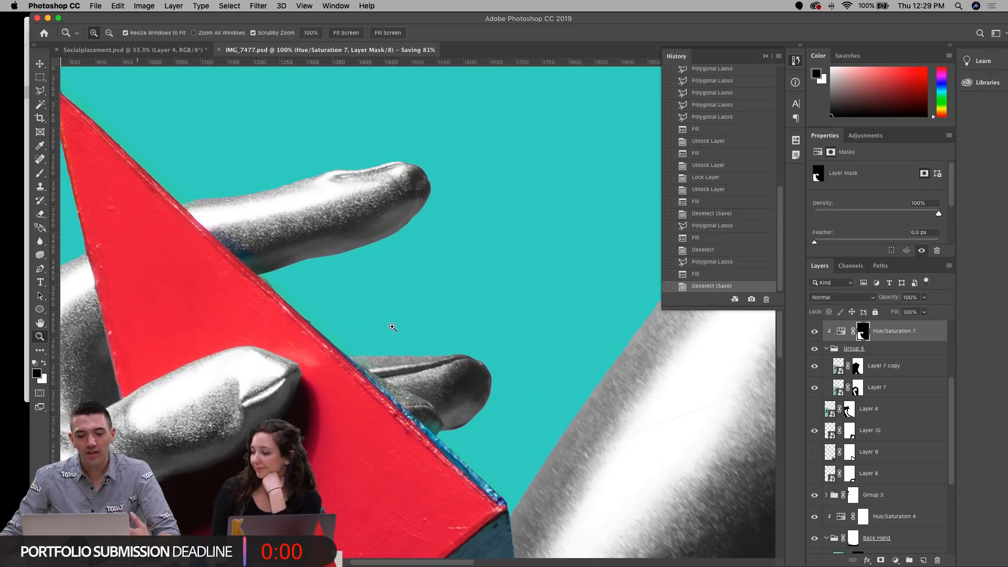
pyautogui.click(330, 295)
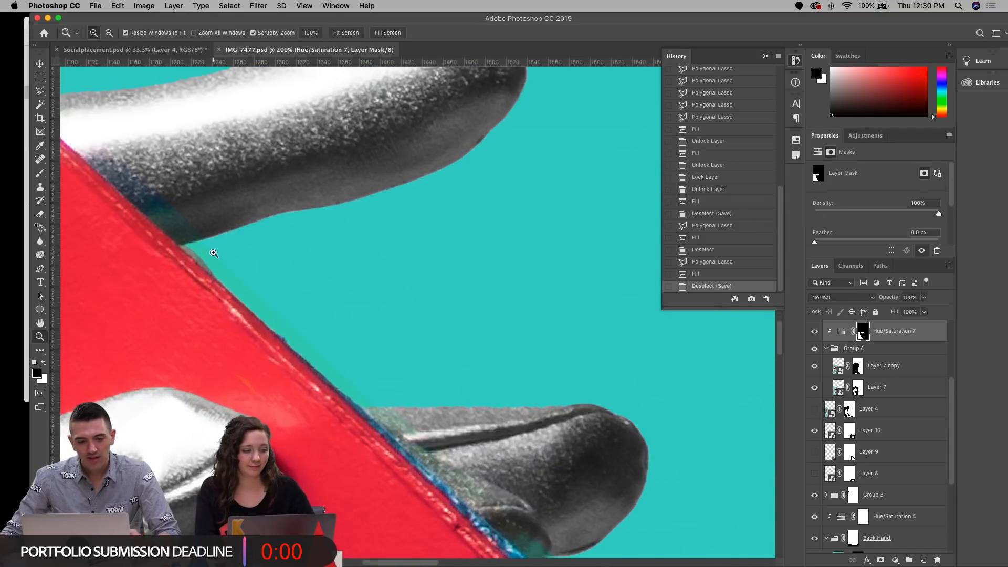
pyautogui.click(214, 253)
pyautogui.click(46, 68)
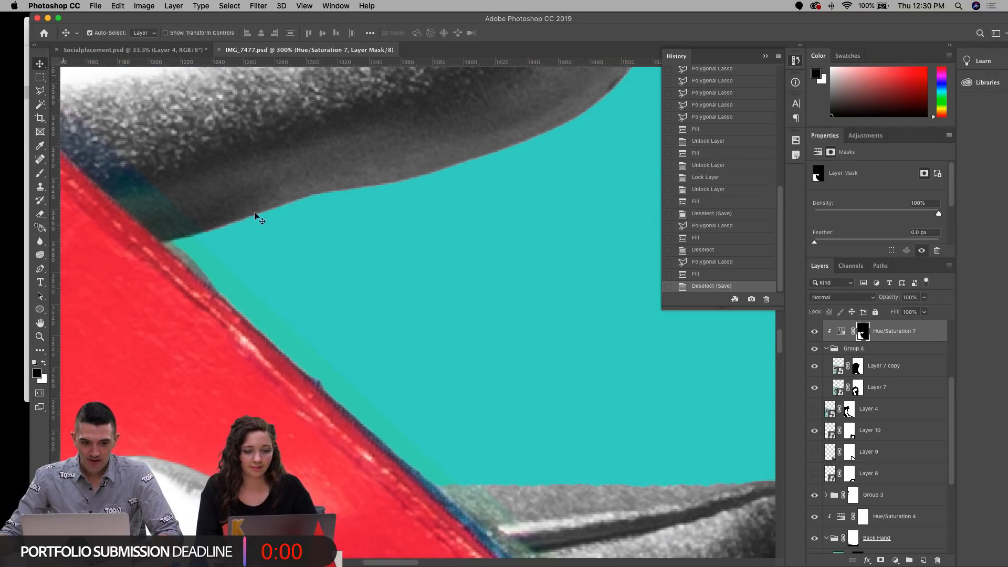
pyautogui.hscroll(-5, 398, 241)
pyautogui.scroll(1, 399, 241)
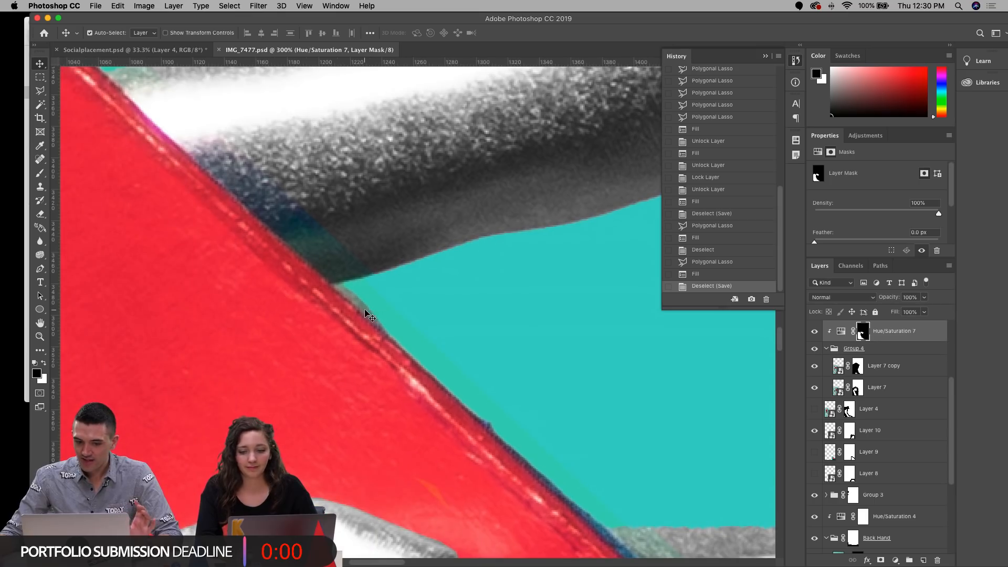
# Step: Toggle the visibility of Hue/Saturation 2, Hue/Saturation 3 and Layer 7 to find which layer affects the tinted finger edge
pyautogui.click(365, 309)
pyautogui.click(814, 331)
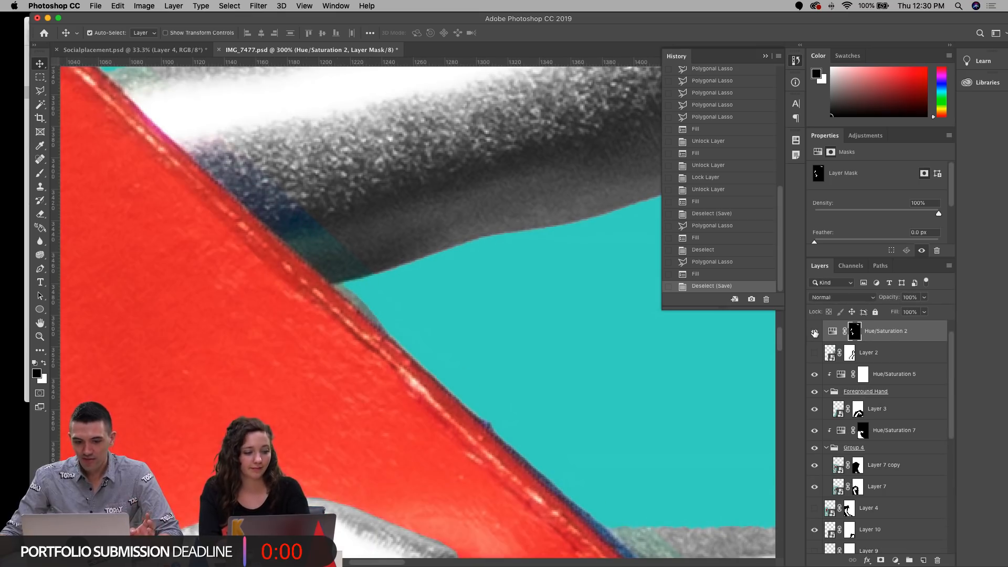
pyautogui.click(814, 332)
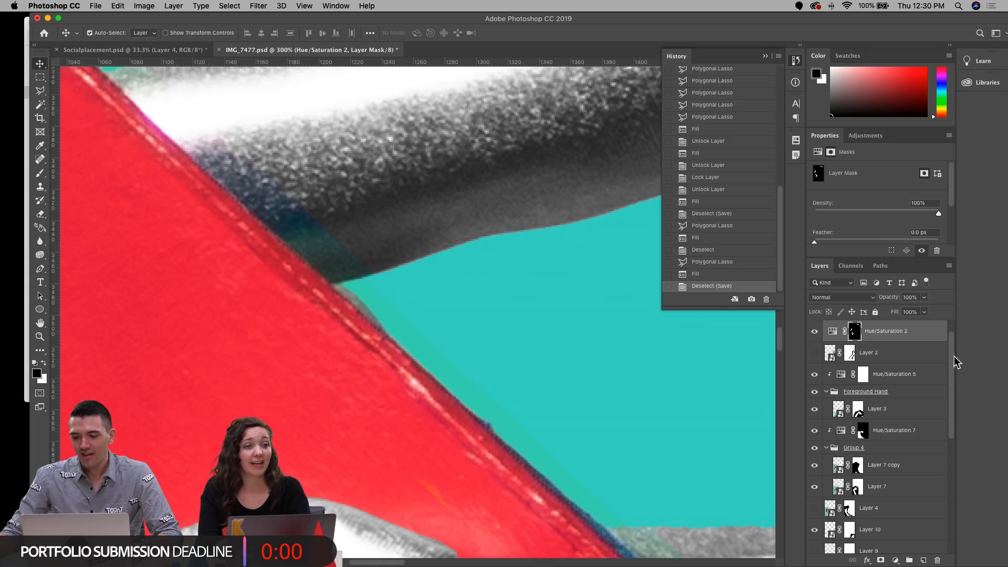
pyautogui.scroll(1, 950, 326)
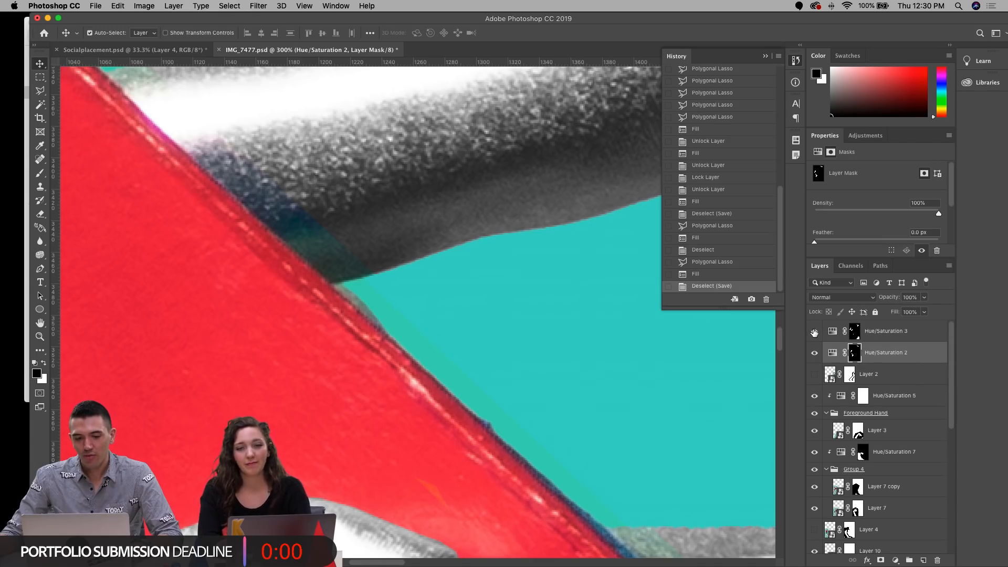
pyautogui.click(815, 332)
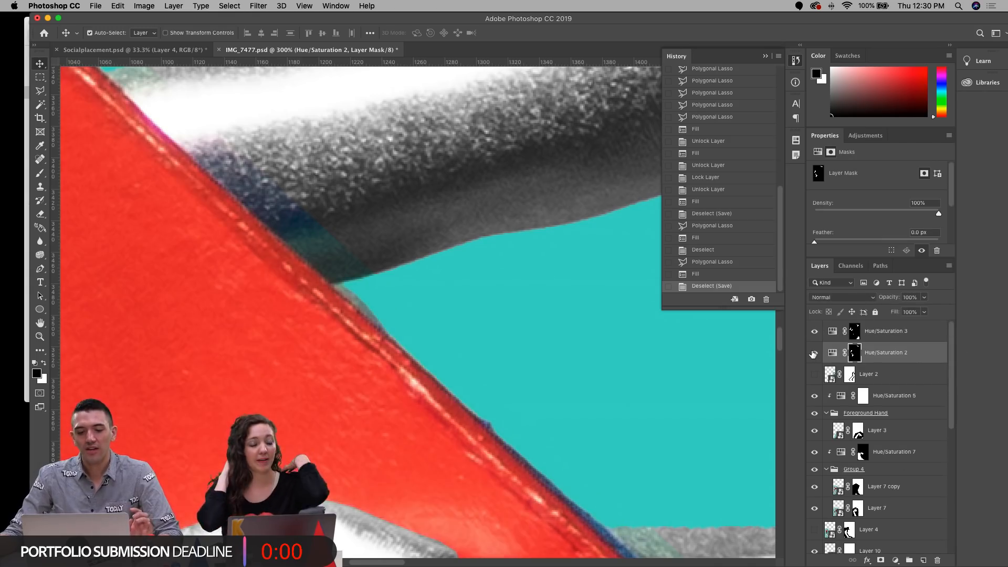
pyautogui.click(815, 353)
pyautogui.click(460, 187)
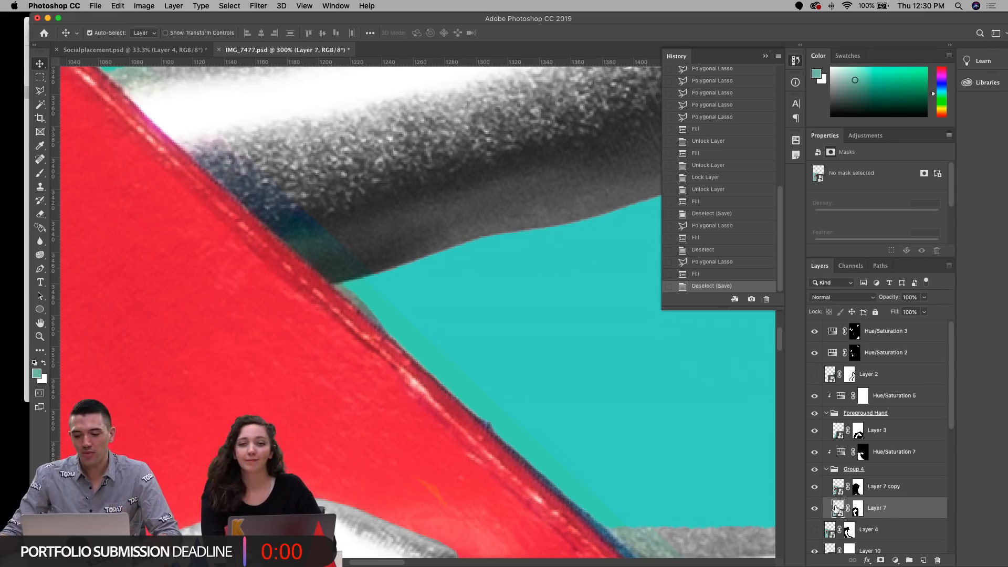
pyautogui.click(815, 507)
pyautogui.click(815, 508)
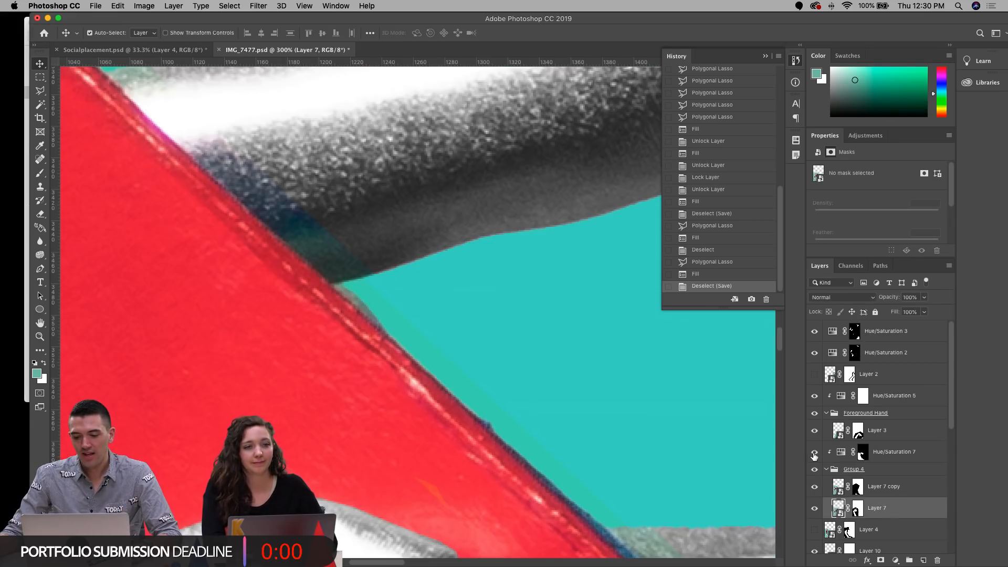
# Step: On the Hue/Saturation 7 mask, outline the upper finger's tinted strip along the red pyramid with the Polygonal Lasso and fill it white
pyautogui.click(864, 452)
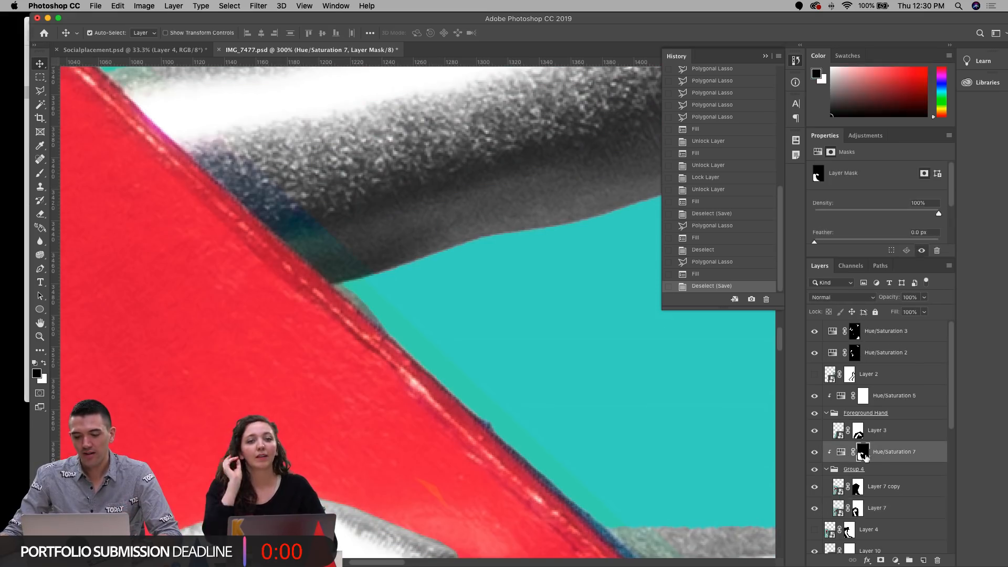
pyautogui.moveTo(273, 156); pyautogui.dragTo(410, 275)
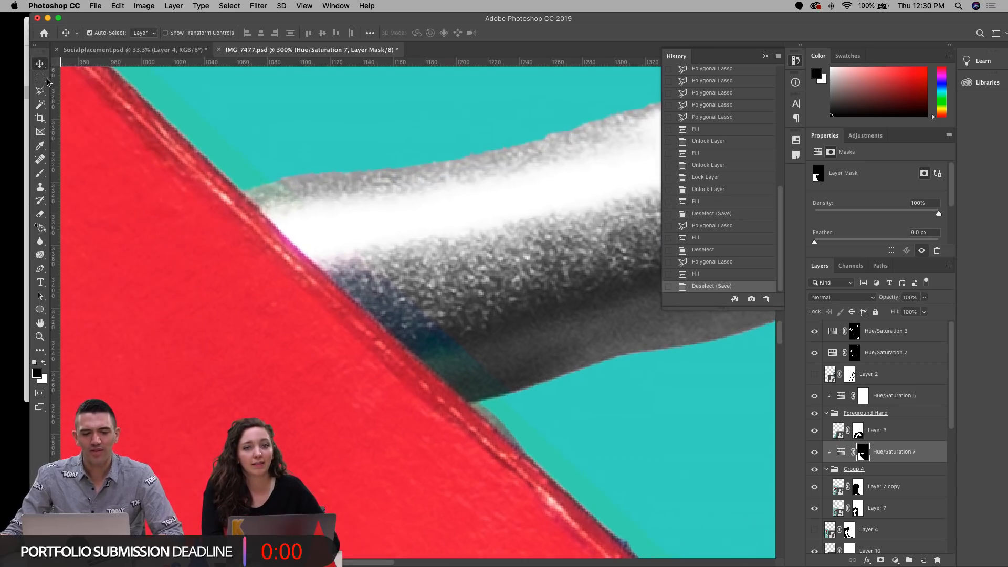
pyautogui.click(40, 90)
pyautogui.click(284, 178)
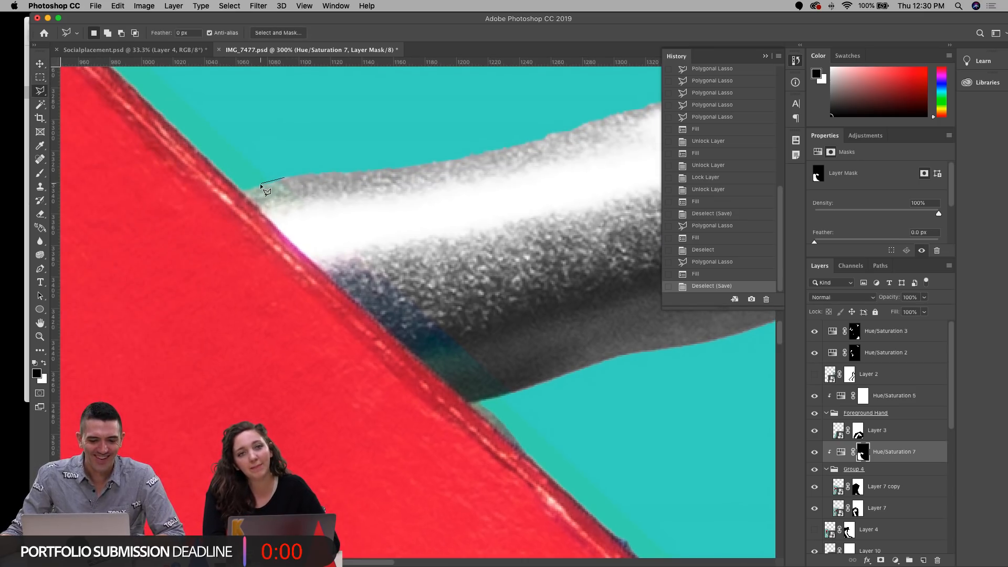
pyautogui.click(241, 190)
pyautogui.scroll(1, 470, 427)
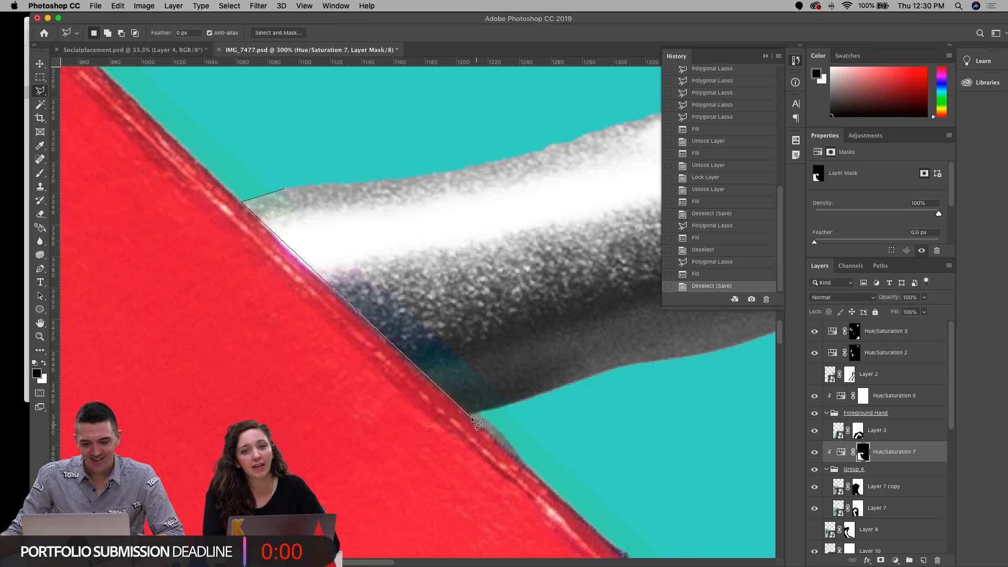
pyautogui.click(470, 413)
pyautogui.click(496, 407)
pyautogui.click(519, 399)
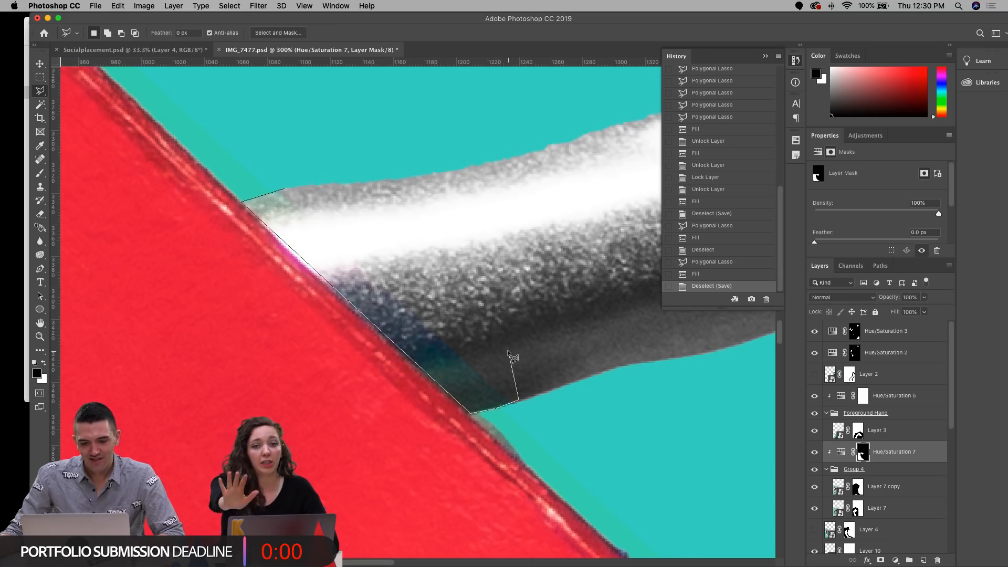
pyautogui.doubleClick(509, 352)
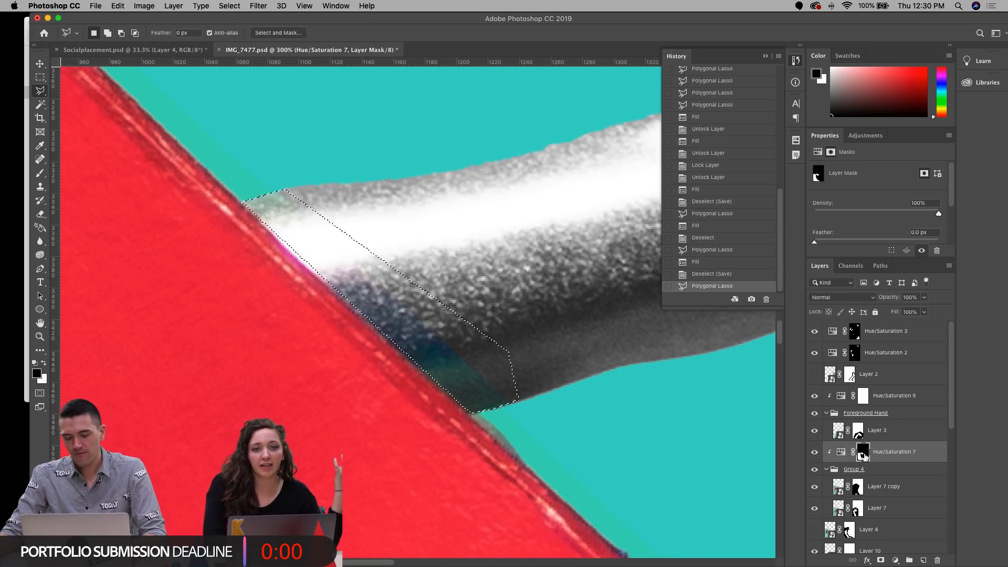
pyautogui.press('super+BackSpace')
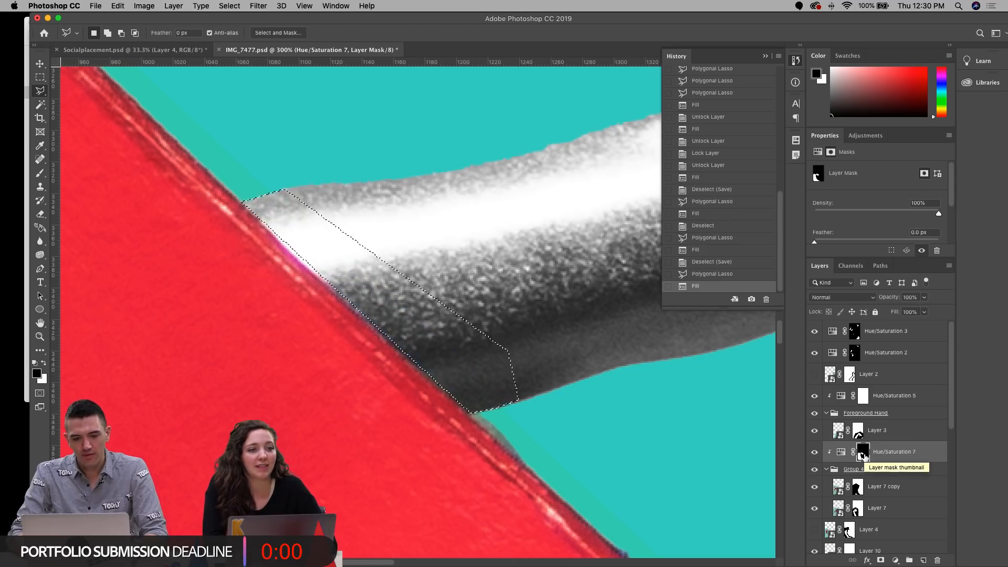
# Step: Check the lower finger beside the pyramid, deselect the filled strip, and save the document
pyautogui.hscroll(10, 597, 352)
pyautogui.scroll(-5, 598, 352)
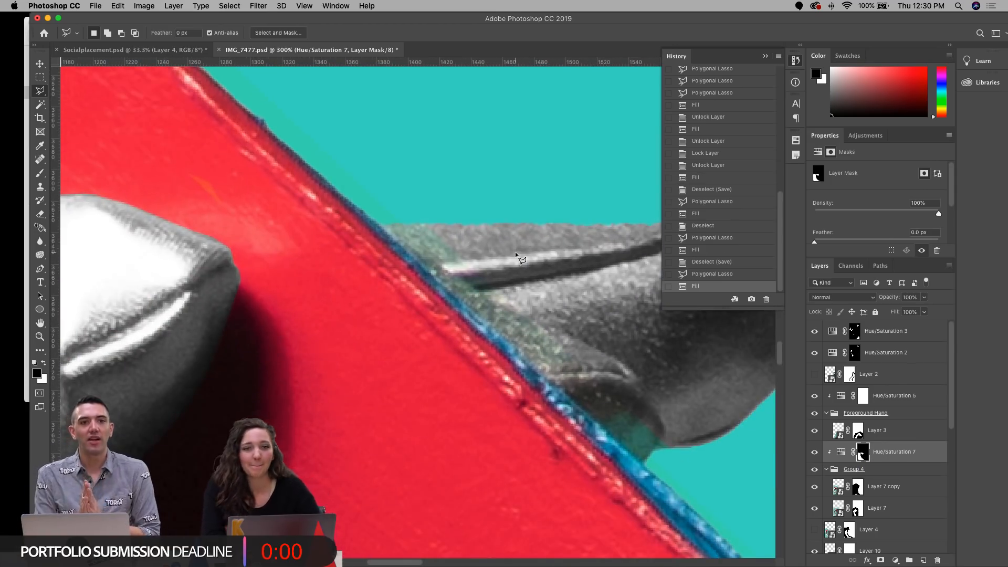
pyautogui.doubleClick(40, 336)
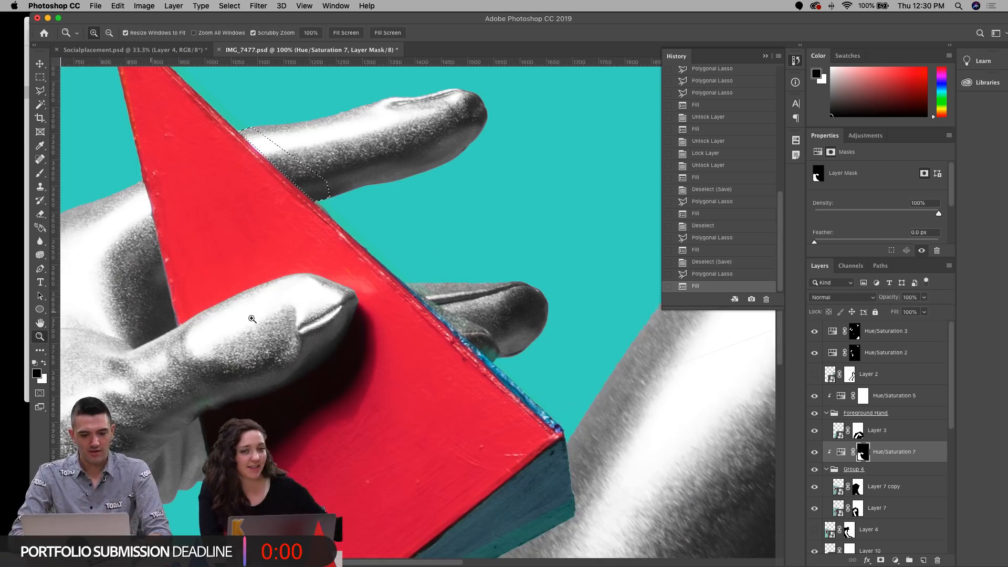
pyautogui.press('super+d')
pyautogui.press('super+s')
pyautogui.keyDown('alt'); pyautogui.click(377, 286); pyautogui.keyUp('alt')
pyautogui.keyDown('alt'); pyautogui.click(377, 286); pyautogui.keyUp('alt')
pyautogui.keyDown('alt'); pyautogui.click(377, 287); pyautogui.keyUp('alt')
pyautogui.keyDown('alt'); pyautogui.click(376, 286); pyautogui.keyUp('alt')
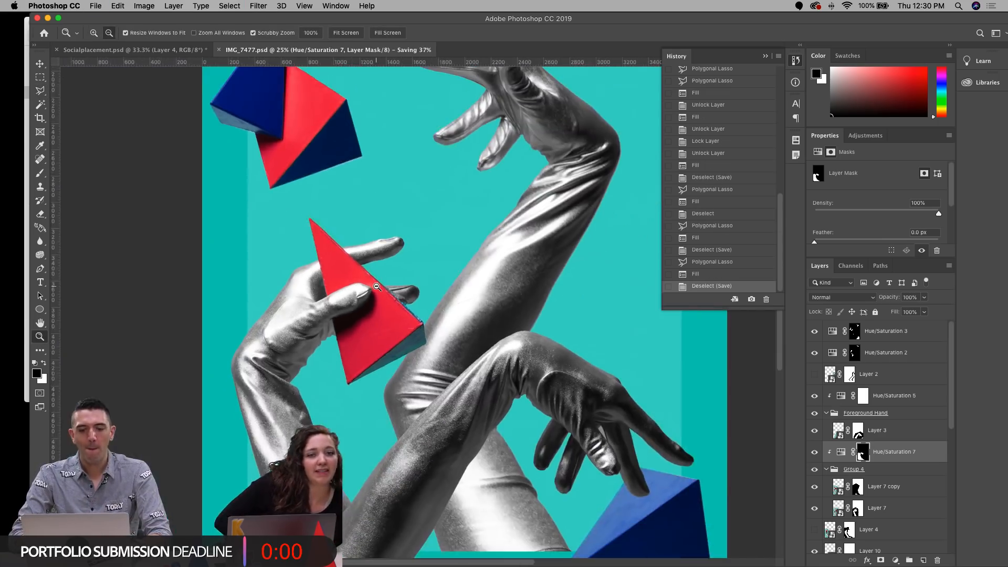
pyautogui.keyDown('alt'); pyautogui.click(376, 286); pyautogui.keyUp('alt')
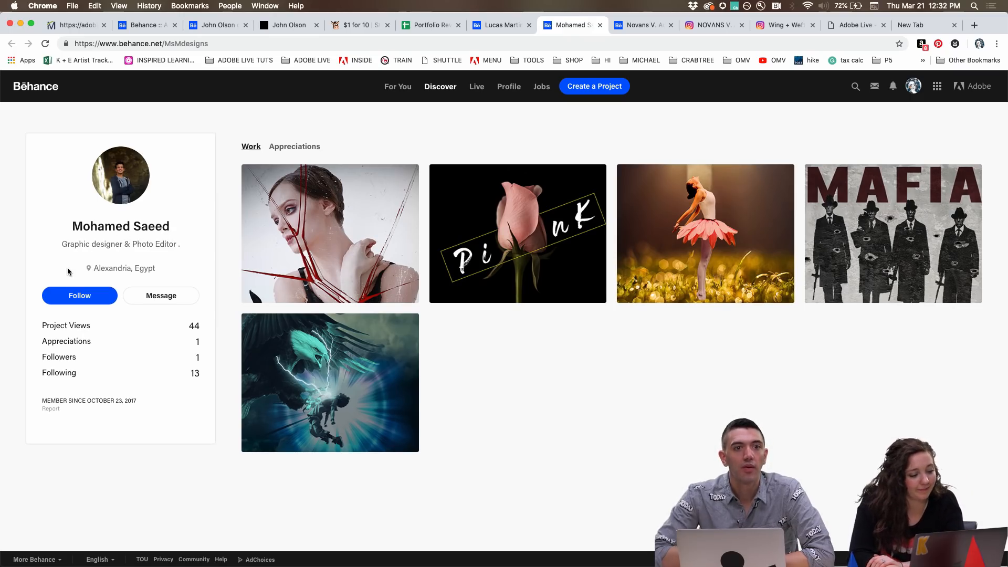
# Step: Open the Fragile project from the designer's Behance profile in Chrome and look through all its images
pyautogui.moveTo(253, 262)
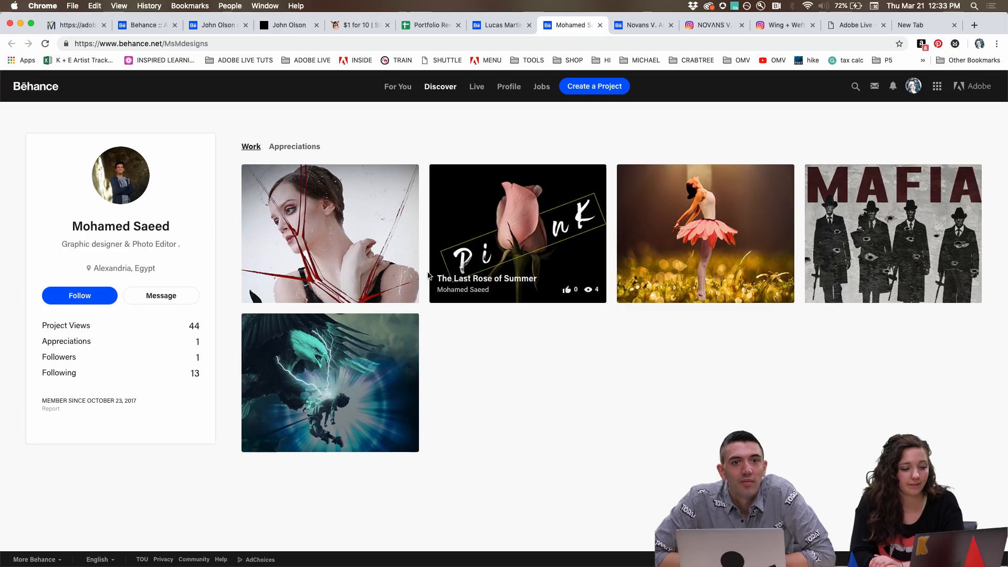
pyautogui.click(300, 224)
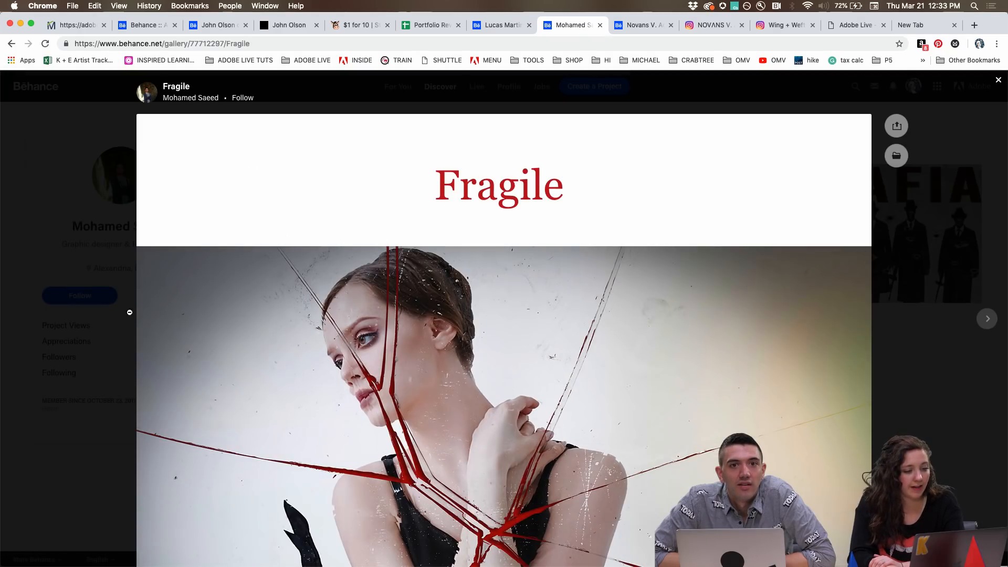
pyautogui.scroll(-2, 580, 178)
pyautogui.scroll(-4, 581, 175)
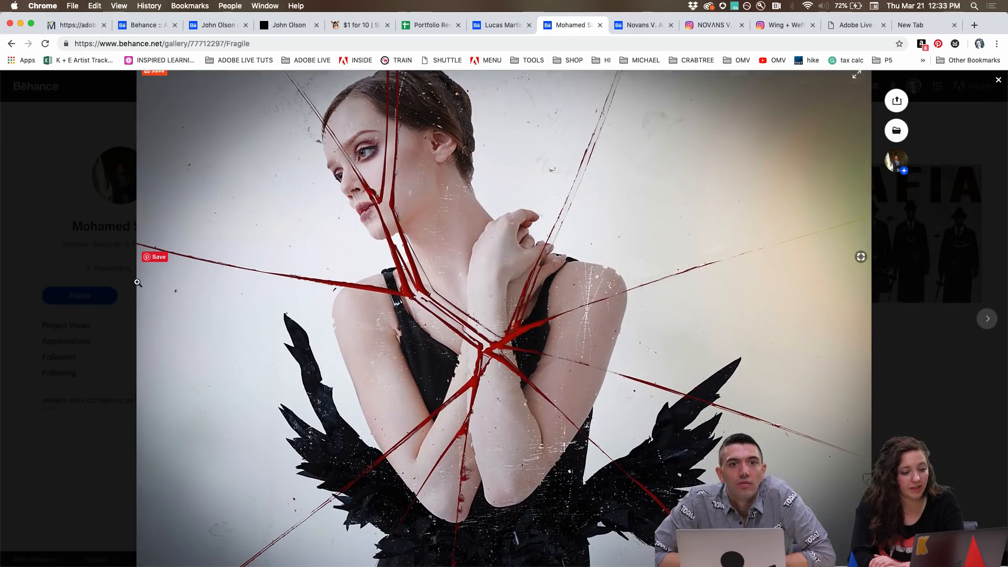
pyautogui.scroll(-5, 138, 282)
pyautogui.scroll(-6, 137, 283)
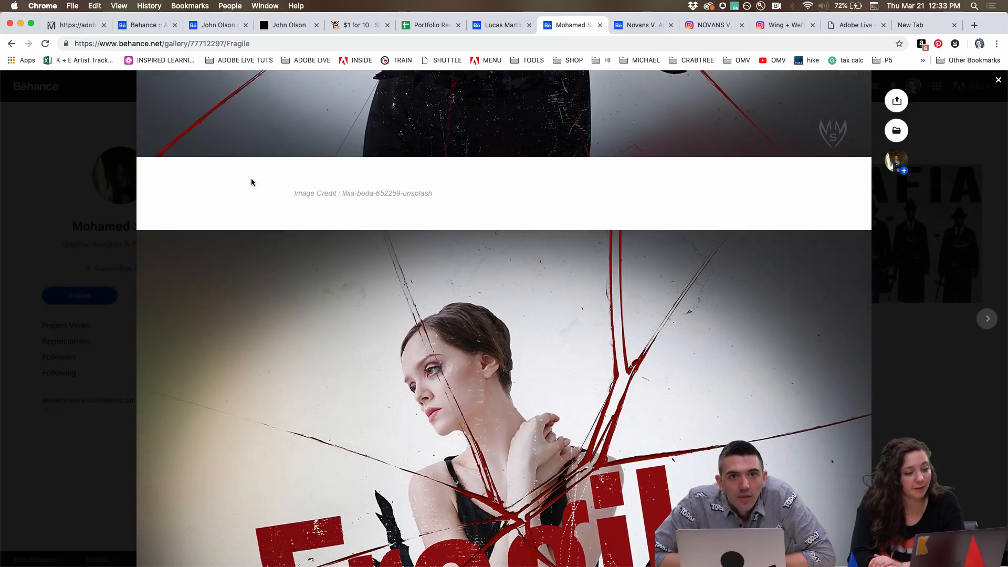
pyautogui.scroll(-9, 246, 179)
pyautogui.scroll(-8, 238, 177)
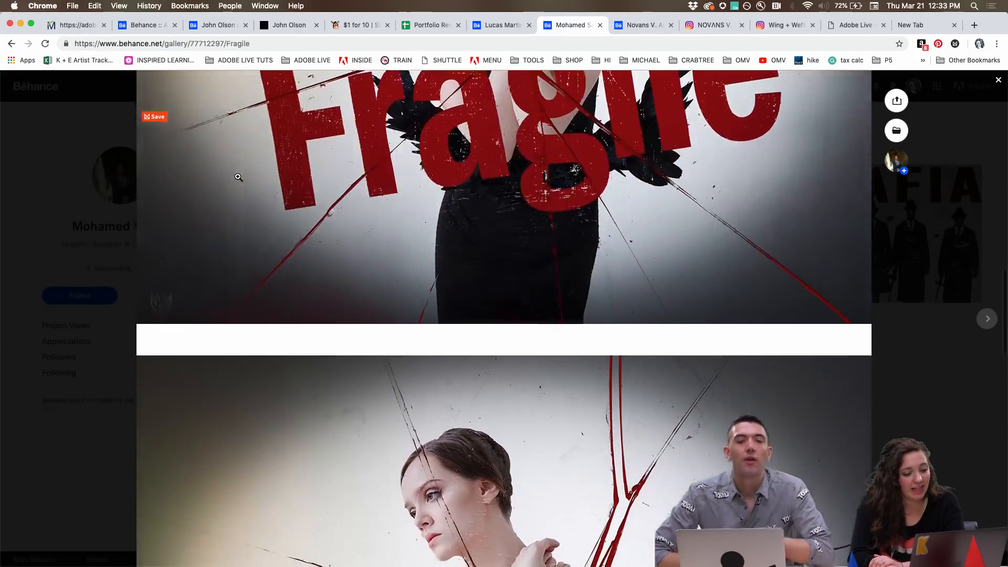
pyautogui.scroll(-6, 239, 177)
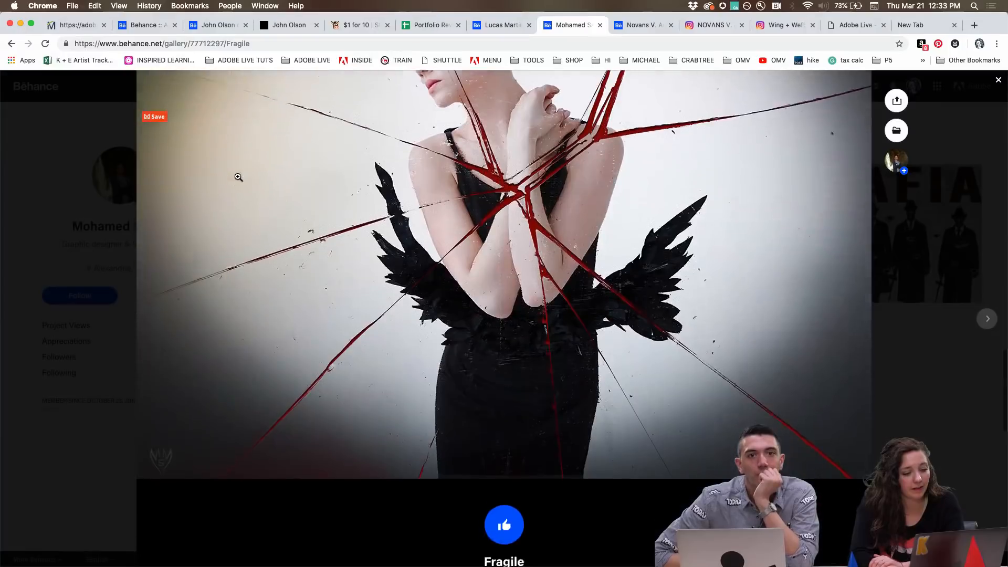
pyautogui.scroll(12, 238, 177)
pyautogui.scroll(15, 238, 177)
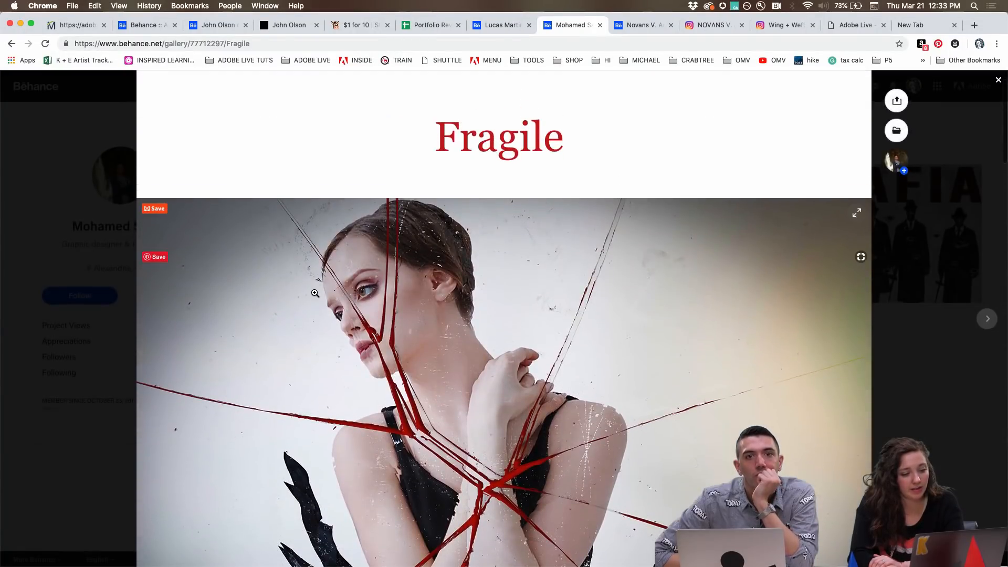
# Step: Compare the Fragile artwork's versions with and without the large title lettering, both enlarged and on the project page
pyautogui.click(315, 293)
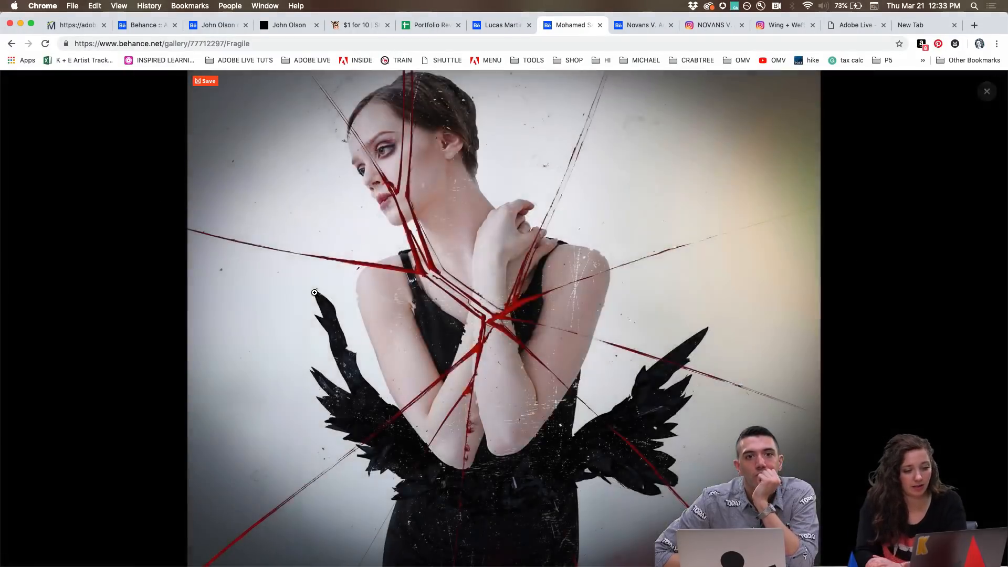
pyautogui.press('Right')
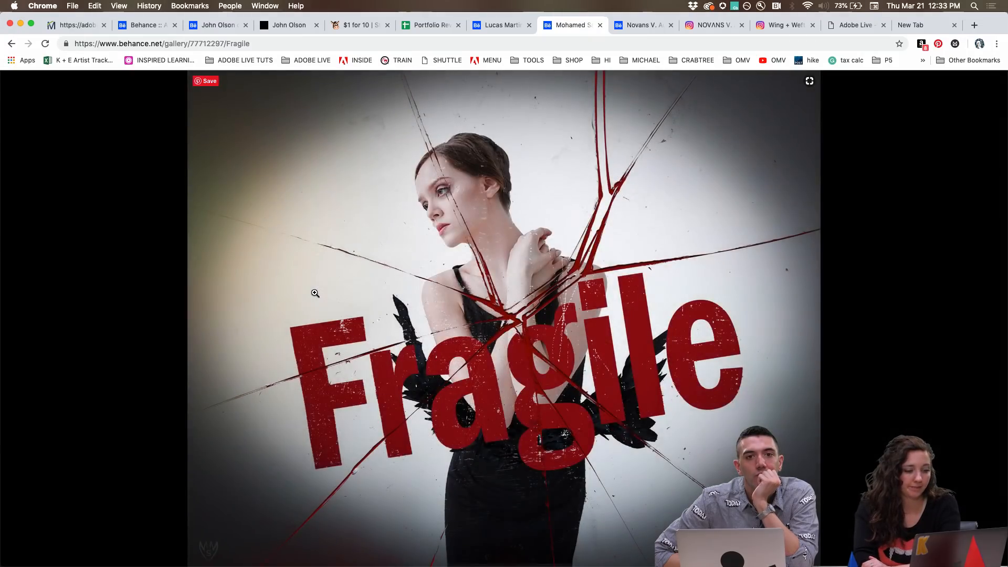
pyautogui.press('Right')
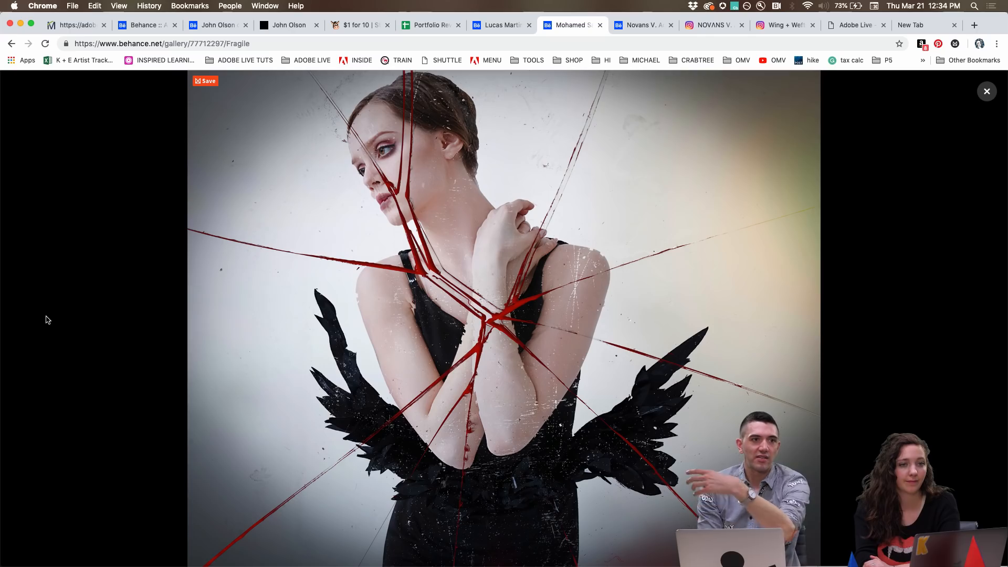
pyautogui.click(47, 320)
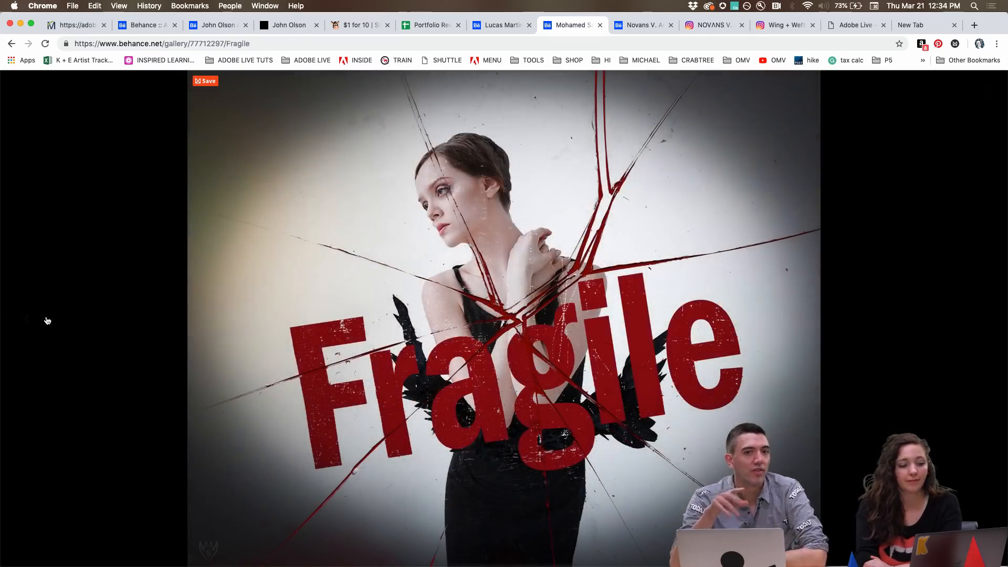
pyautogui.click(47, 321)
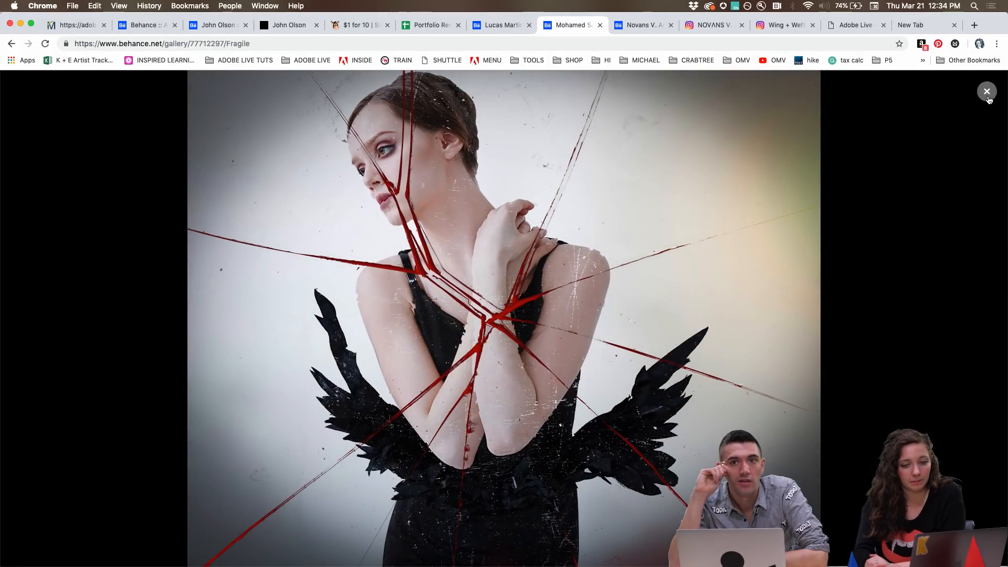
pyautogui.click(987, 93)
pyautogui.scroll(-15, 612, 229)
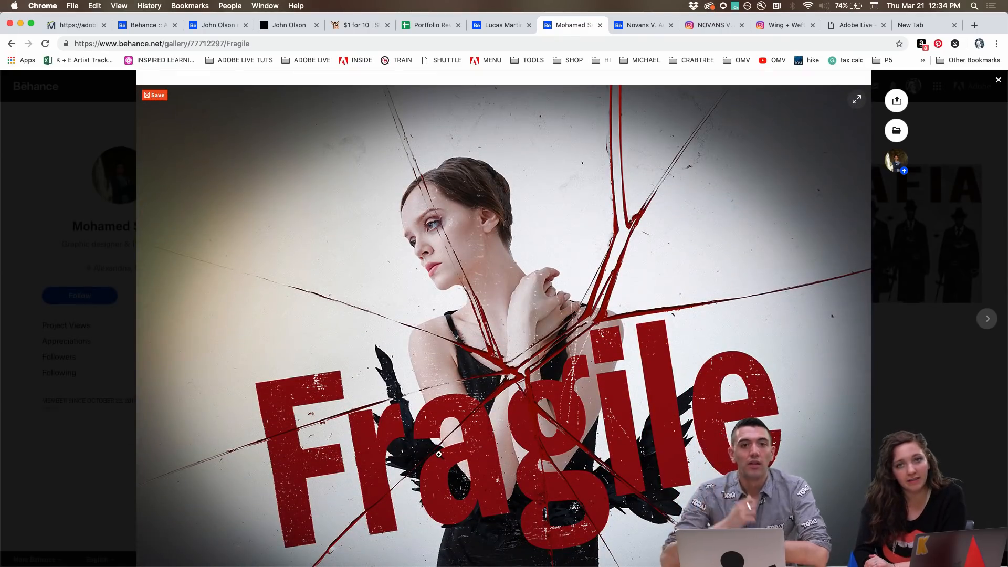
pyautogui.scroll(10, 439, 454)
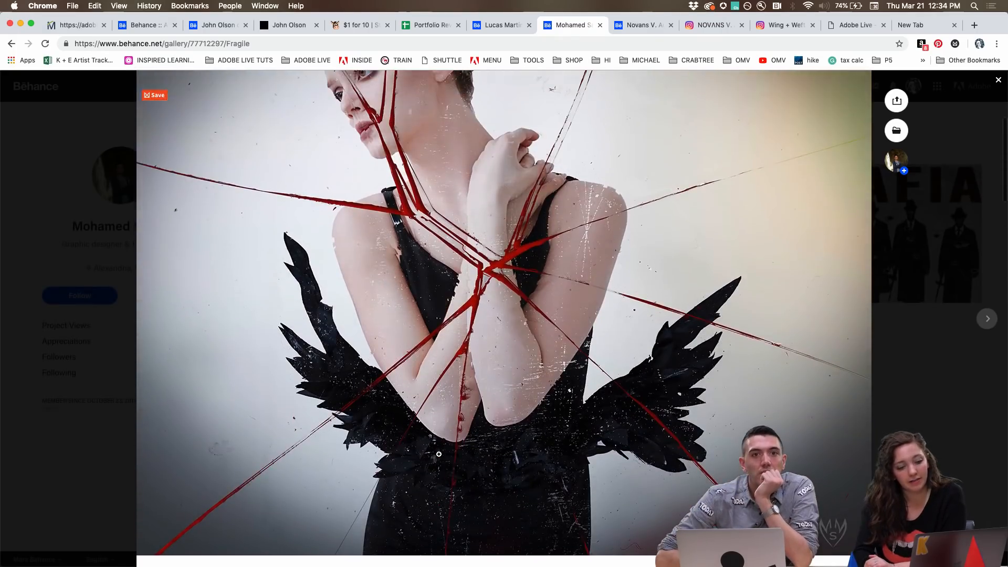
# Step: Examine the Fragile artwork without the large lettering at enlarged size, and review it beneath the project's title
pyautogui.click(439, 454)
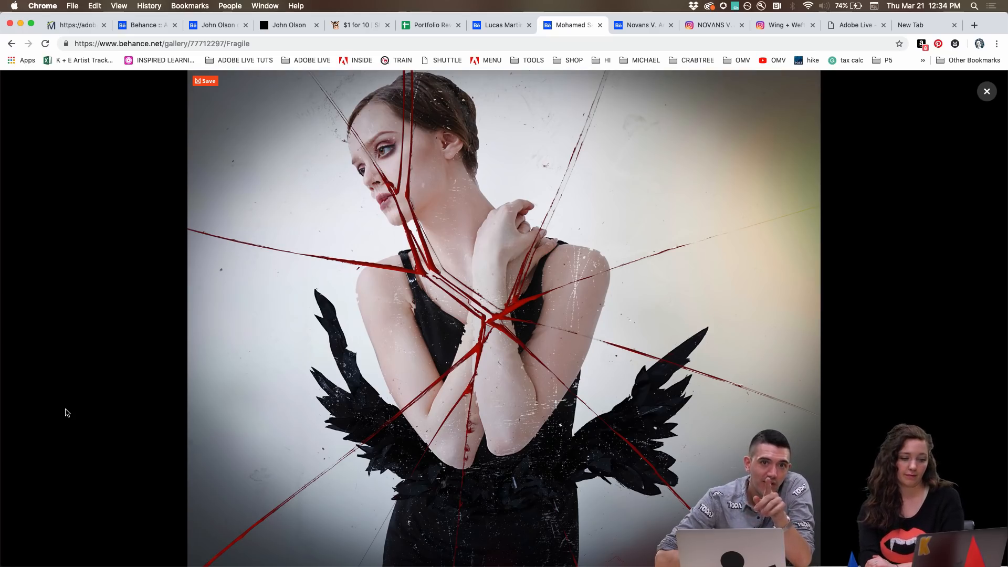
pyautogui.click(987, 92)
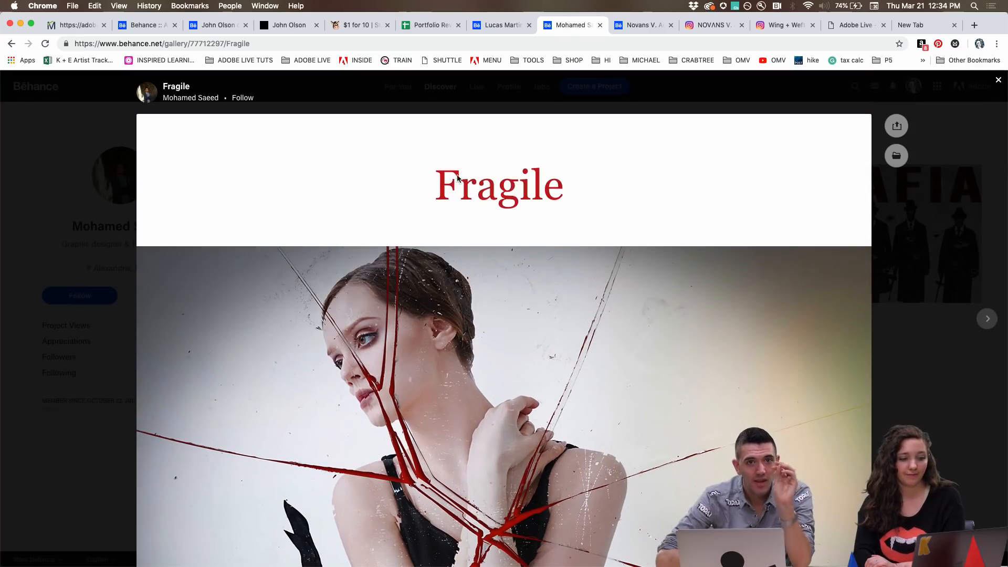
pyautogui.scroll(-4, 80, 329)
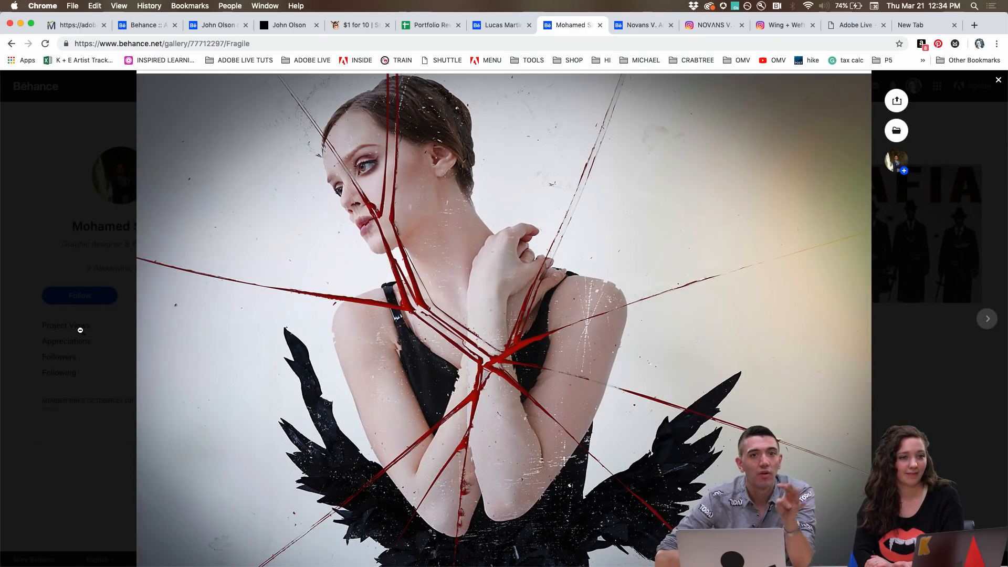
pyautogui.scroll(2, 81, 330)
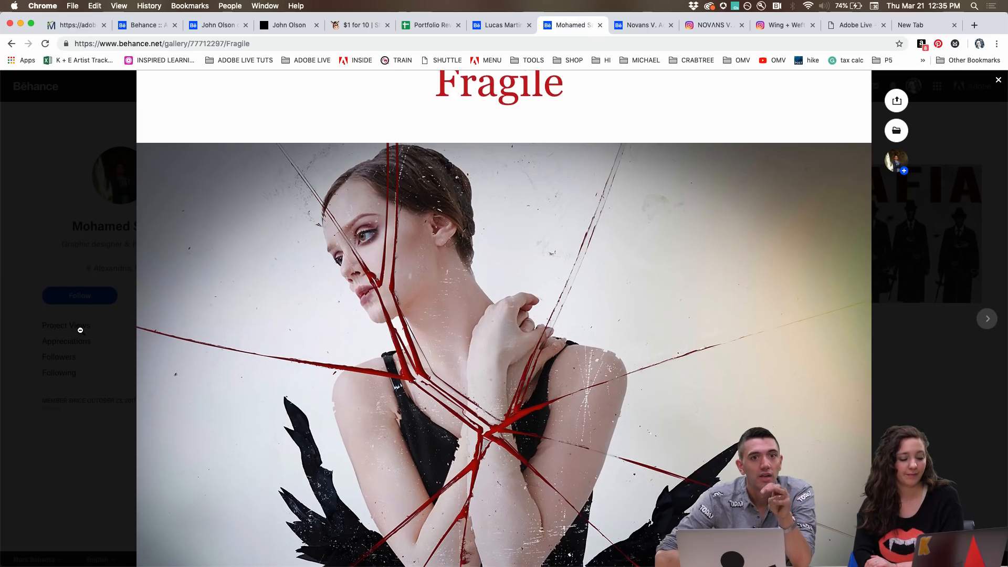
# Step: Review the Fragile version with the large red lettering and return to the project's opening image
pyautogui.scroll(-10, 81, 330)
pyautogui.scroll(-4, 199, 345)
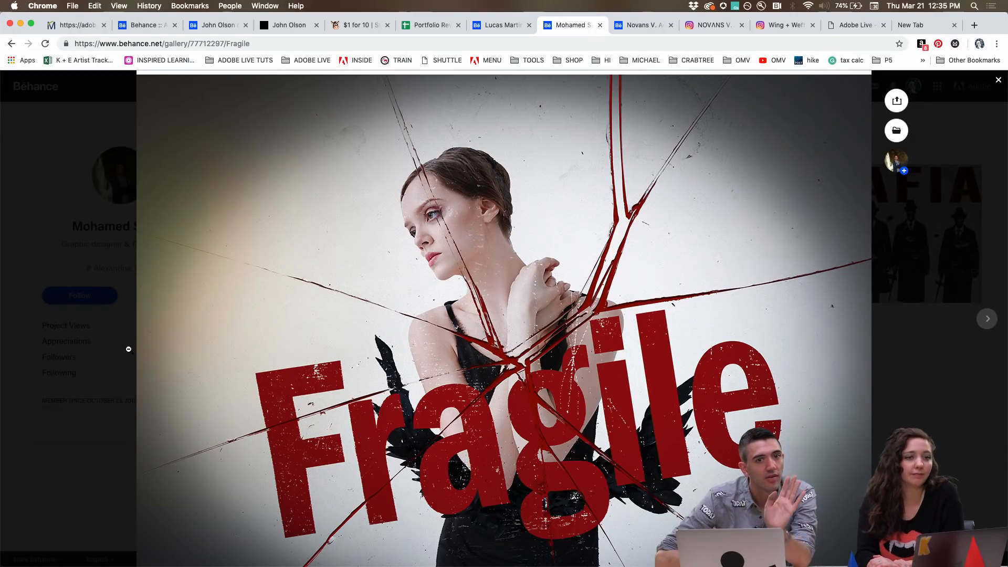
pyautogui.scroll(-1, 239, 355)
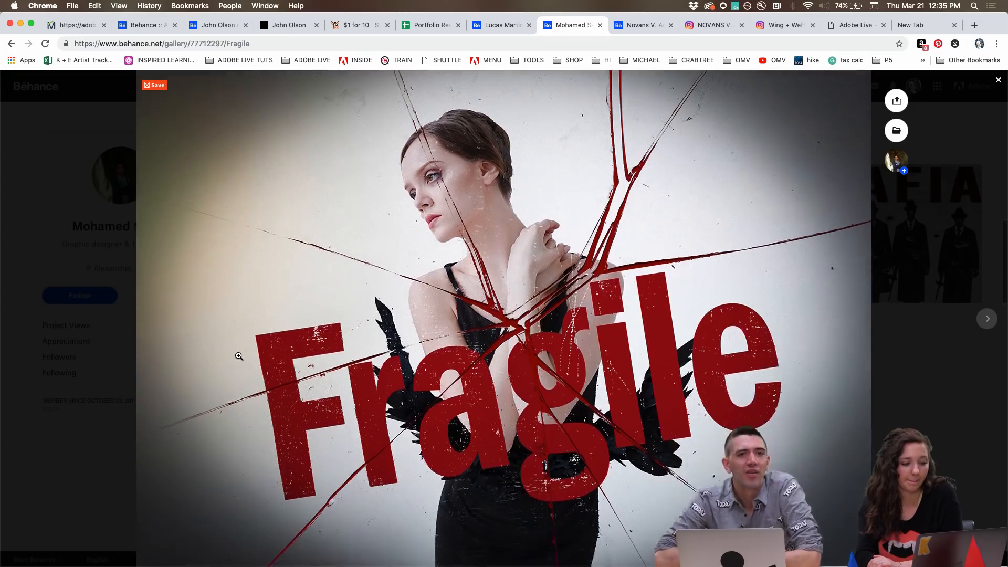
pyautogui.scroll(-10, 239, 355)
pyautogui.scroll(5, 239, 355)
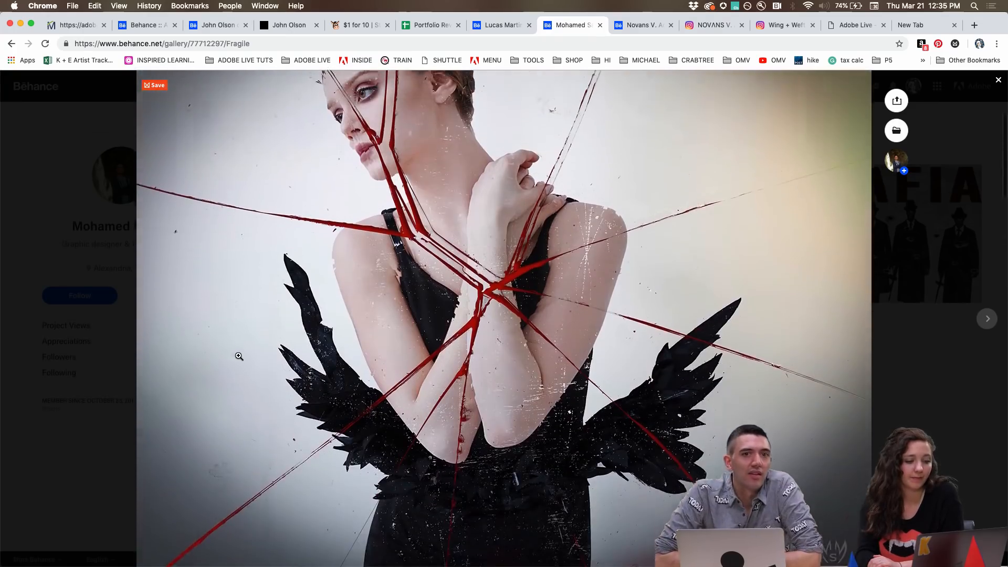
pyautogui.scroll(4, 238, 356)
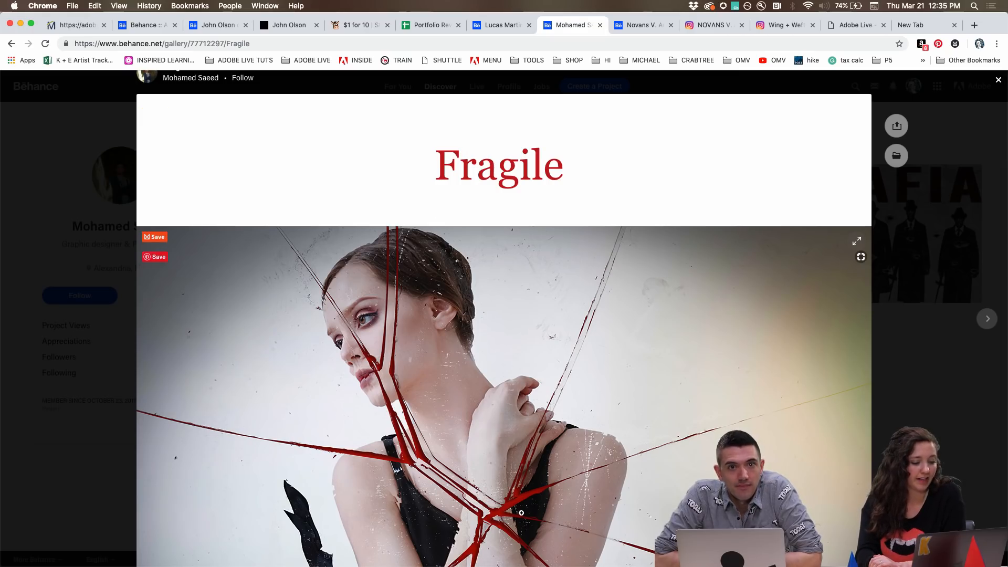
# Step: Examine the opening Fragile image's figure, wings and red cracks once more, and close the project
pyautogui.scroll(-3, 388, 420)
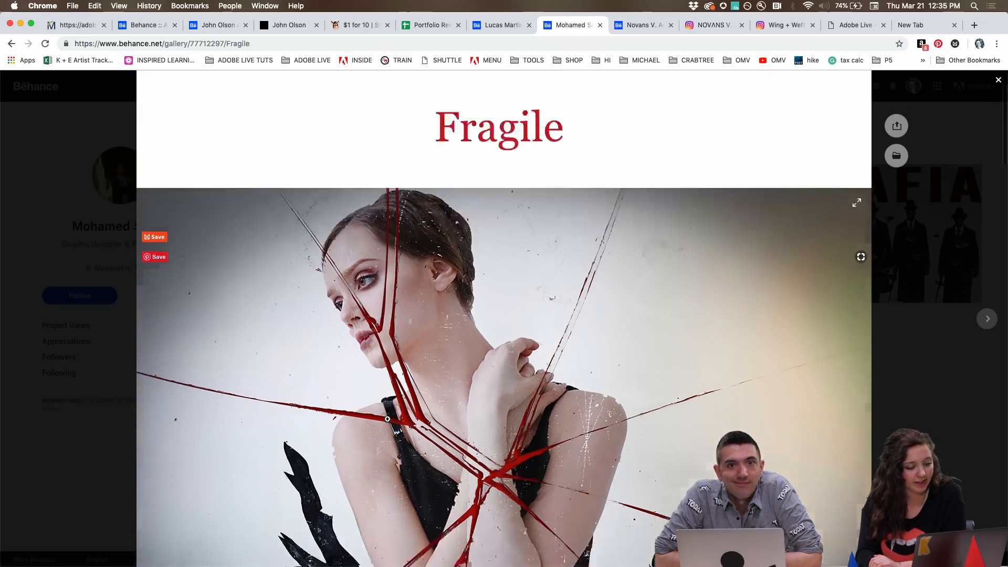
pyautogui.scroll(-2, 388, 419)
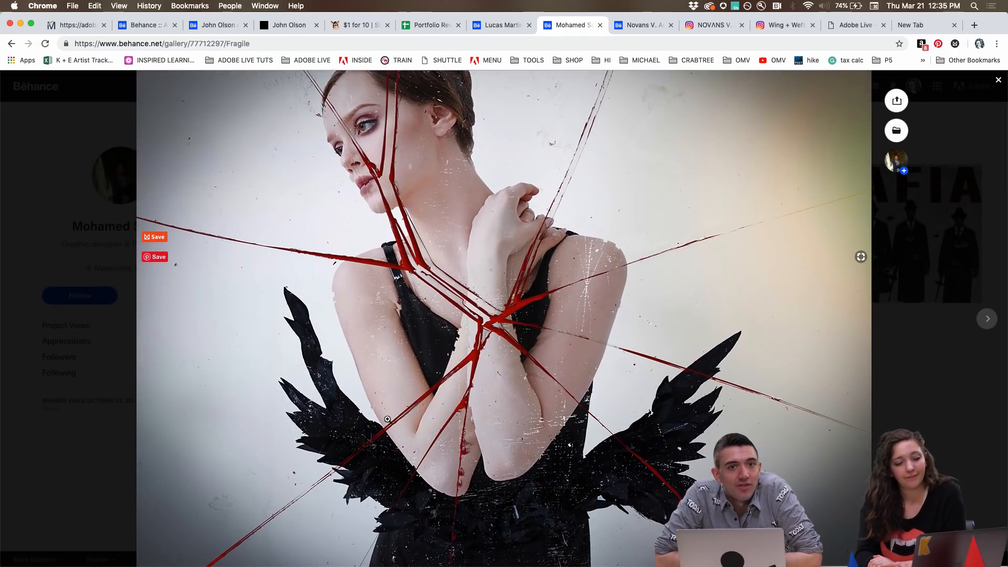
pyautogui.scroll(3, 388, 420)
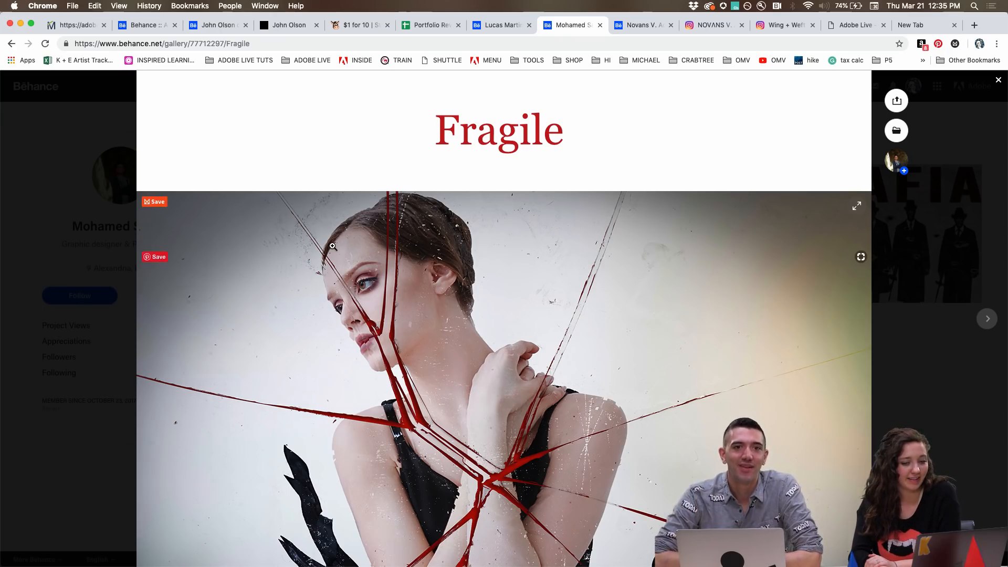
pyautogui.scroll(2, 333, 246)
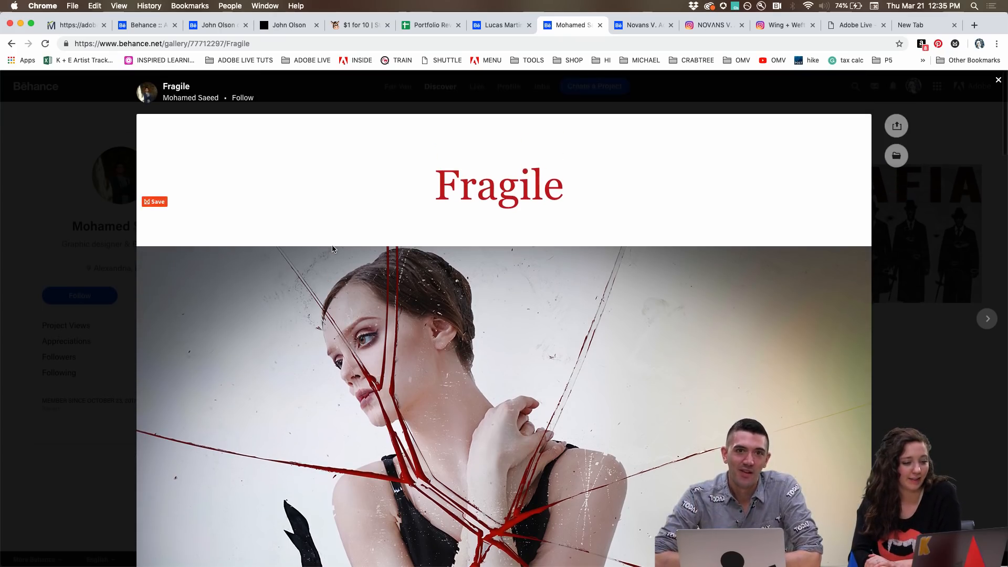
pyautogui.click(37, 207)
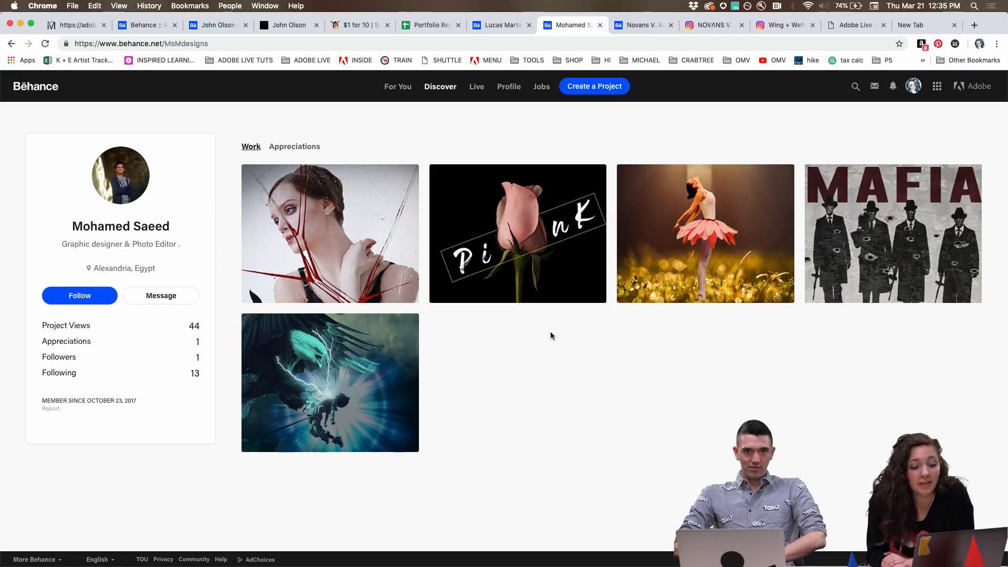
# Step: Open The Last Rose of Summer project from the designer's profile and look through its title art, rose cover and book mockups
pyautogui.click(537, 218)
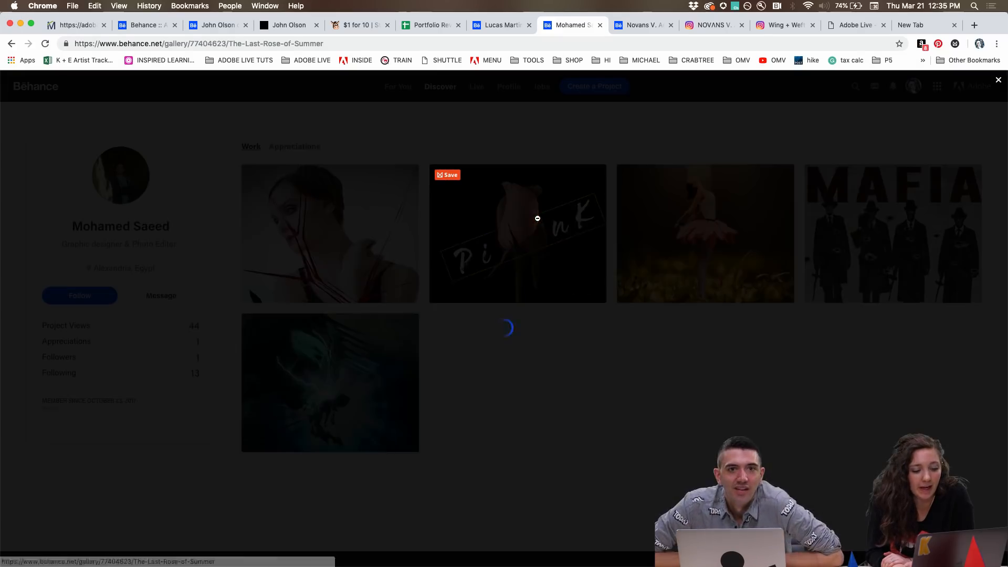
pyautogui.click(61, 251)
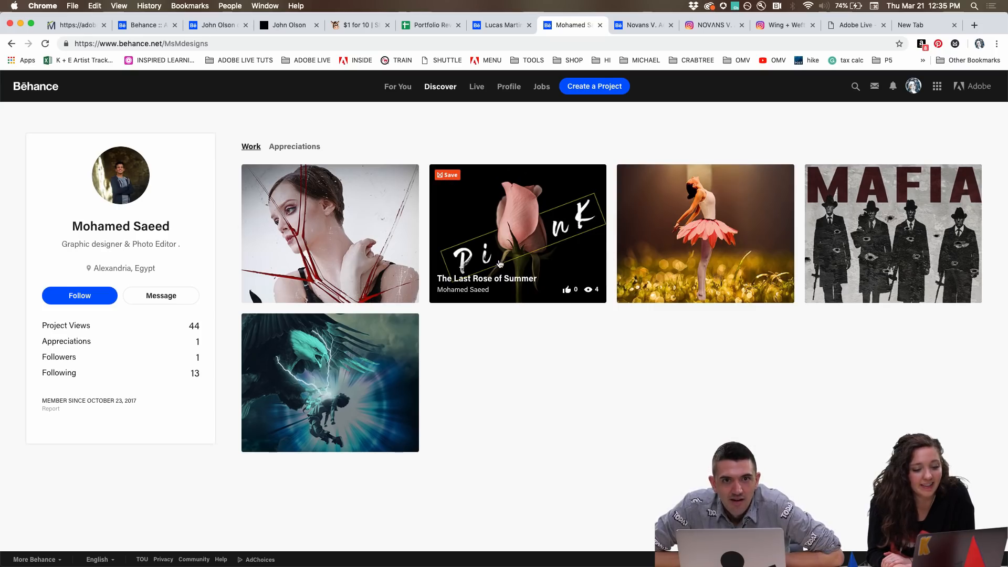
pyautogui.click(542, 232)
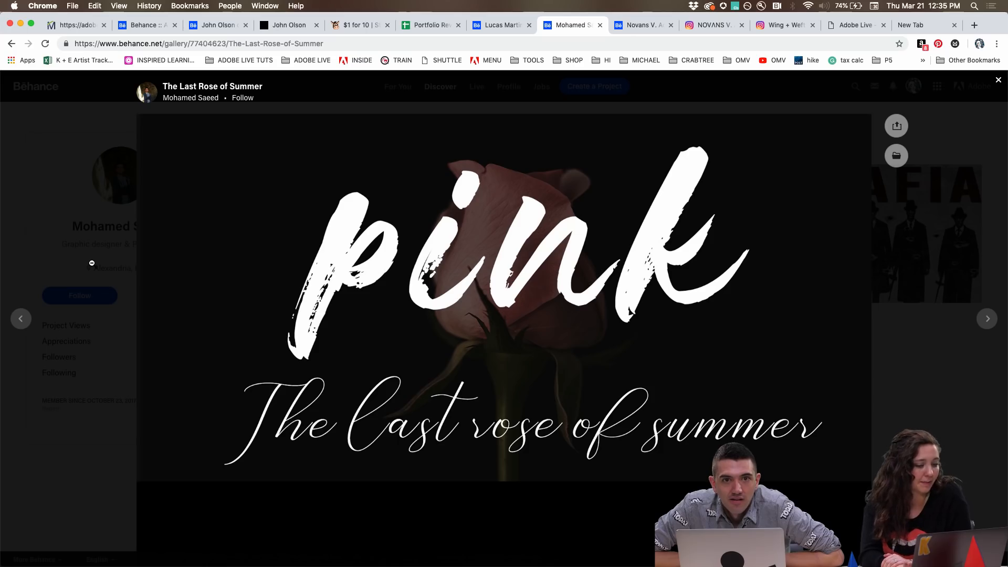
pyautogui.scroll(-10, 92, 262)
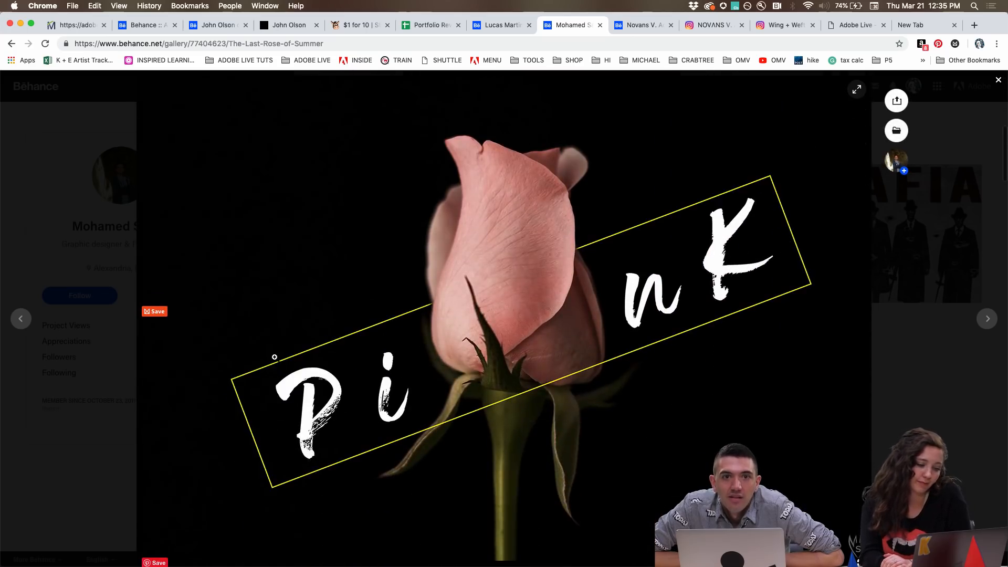
pyautogui.scroll(-2, 275, 357)
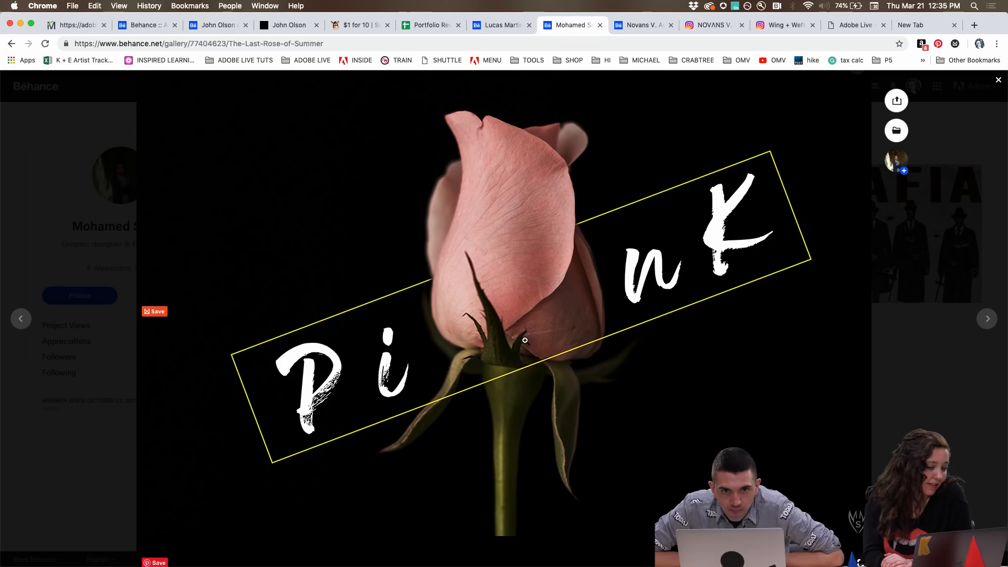
pyautogui.scroll(-10, 525, 341)
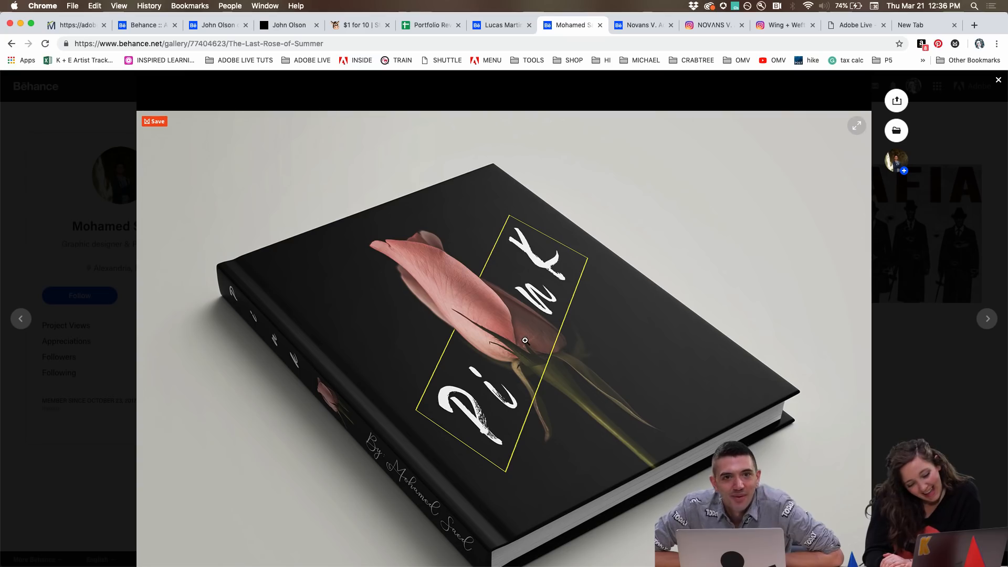
pyautogui.scroll(-10, 525, 340)
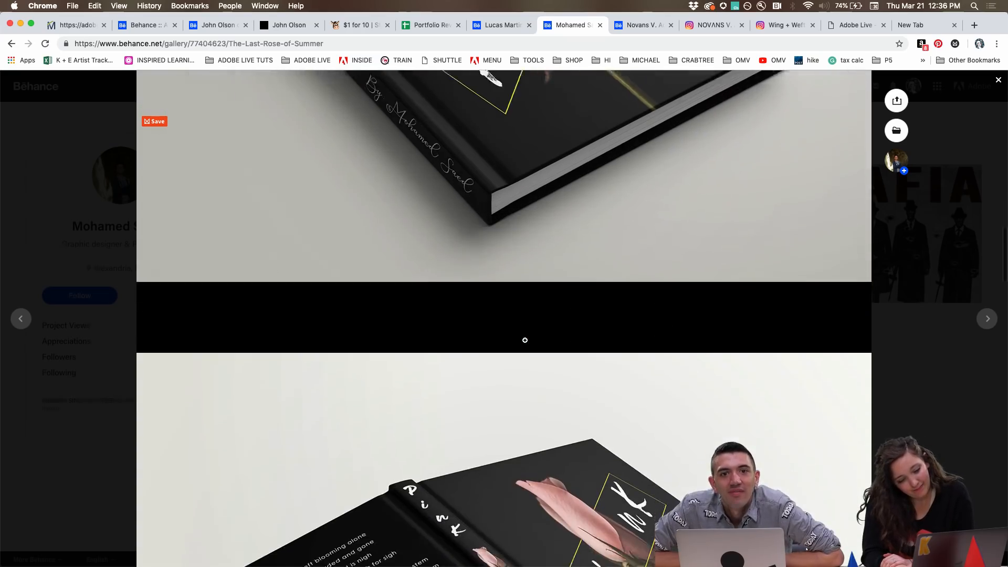
pyautogui.scroll(-3, 525, 341)
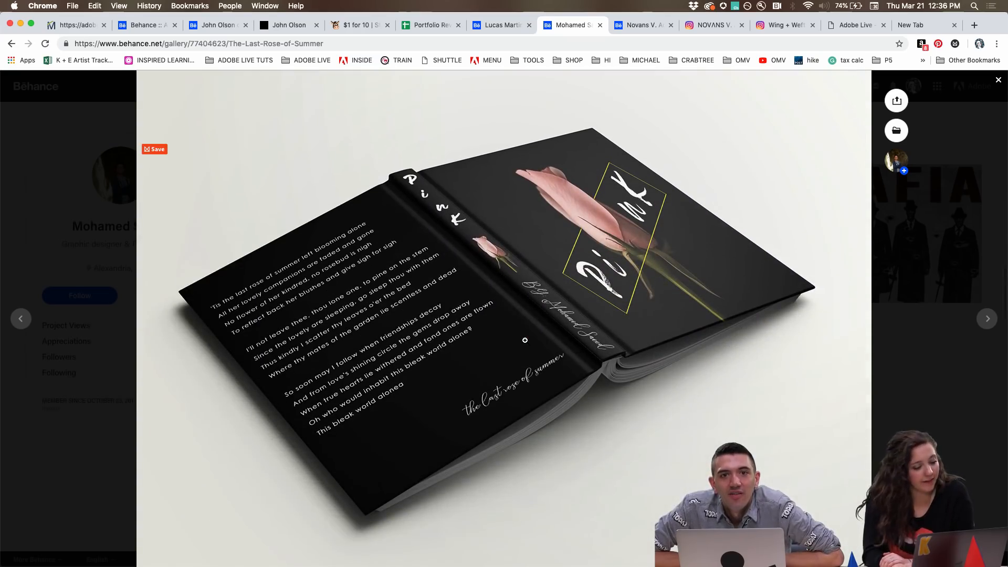
# Step: Read through the enlarged back-cover poem in The Last Rose of Summer, down to its script title
pyautogui.scroll(-8, 525, 340)
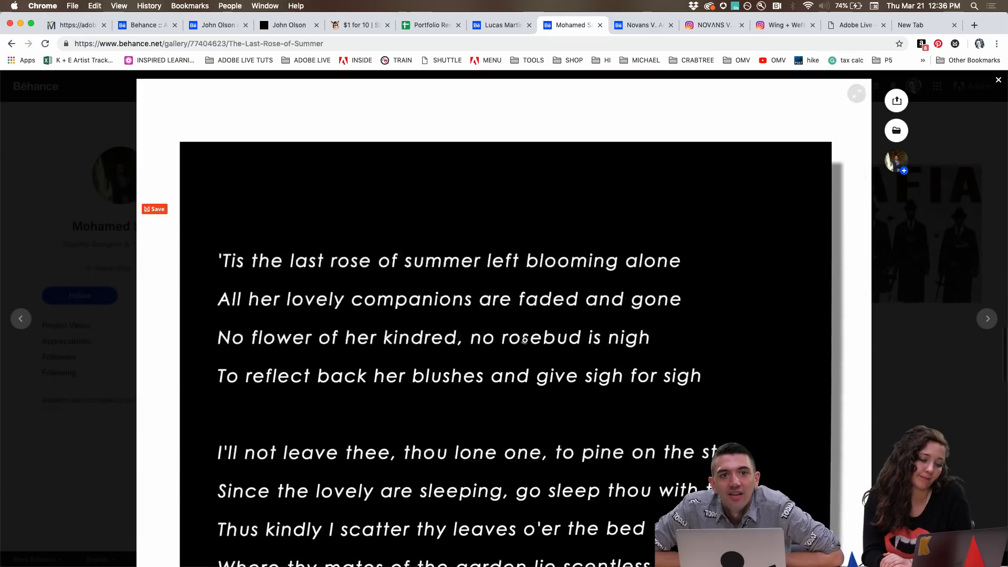
pyautogui.scroll(-2, 525, 340)
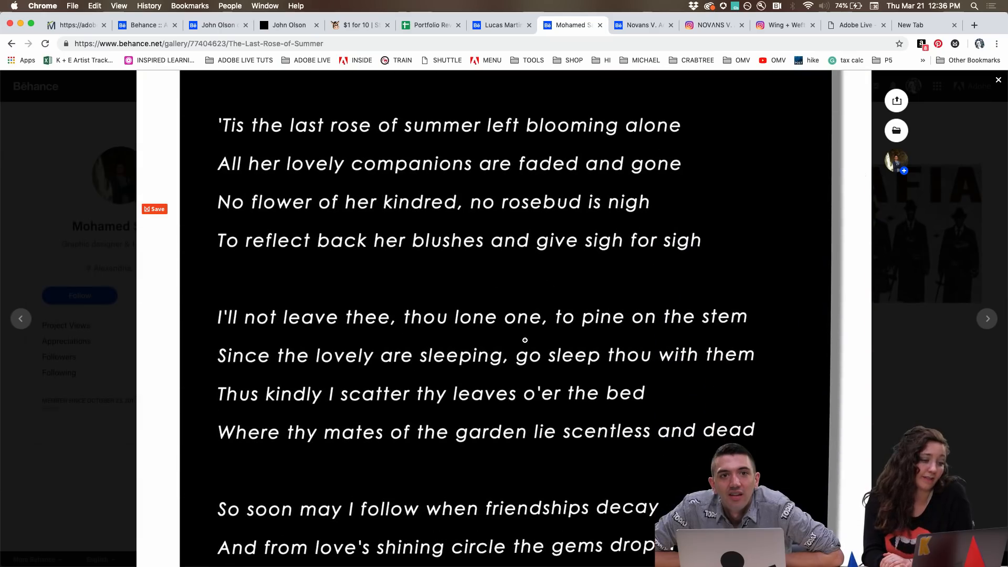
pyautogui.scroll(-9, 525, 340)
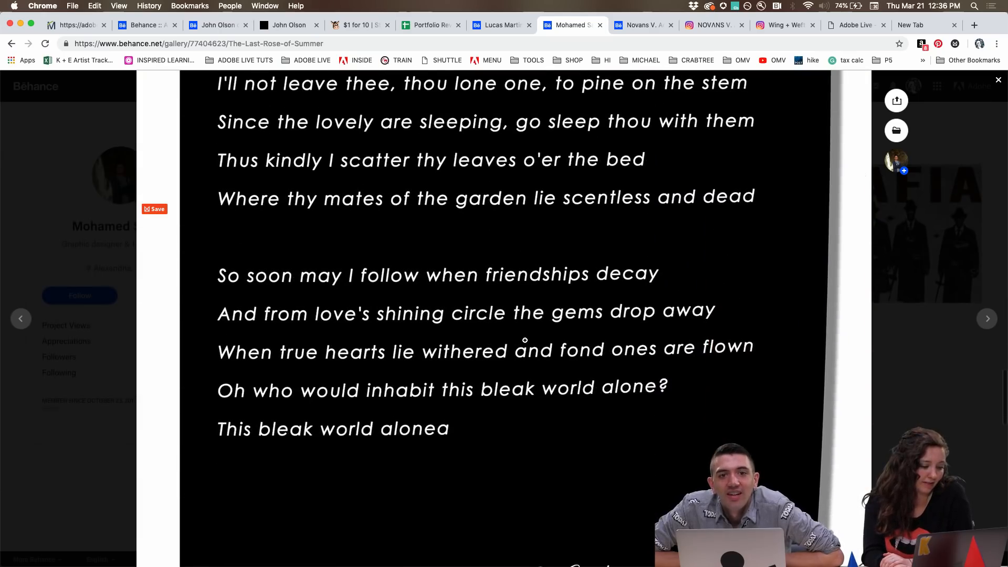
pyautogui.scroll(3, 525, 340)
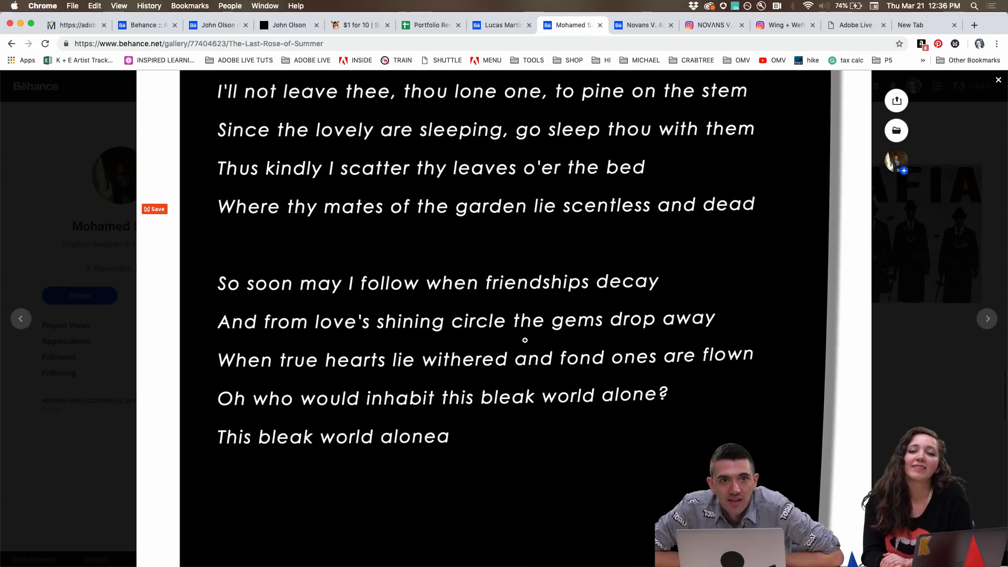
pyautogui.scroll(-7, 526, 340)
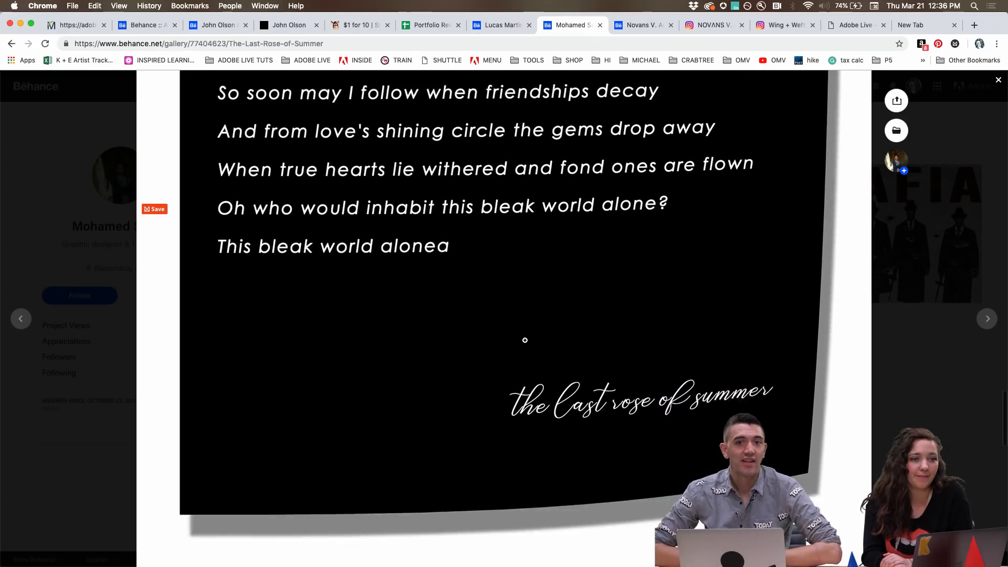
pyautogui.scroll(-3, 525, 340)
pyautogui.scroll(2, 525, 341)
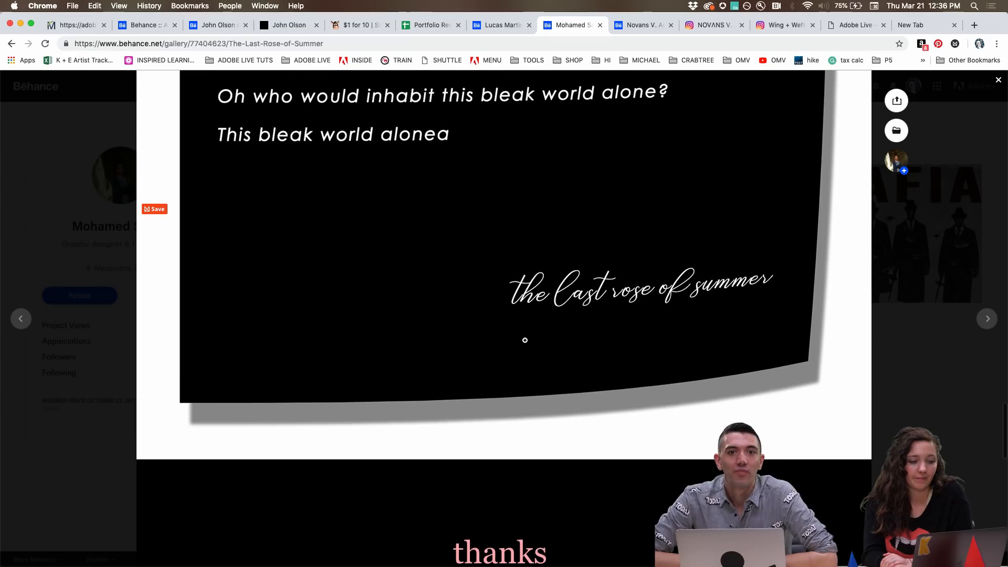
# Step: Recheck the poem's closing lines and script title, and view the thanks section ending the project
pyautogui.scroll(8, 814, 382)
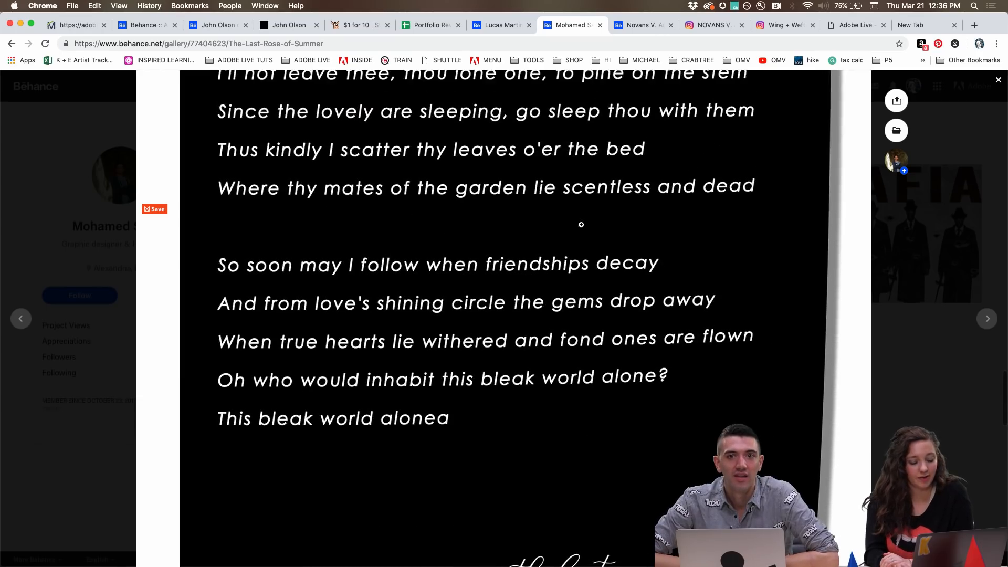
pyautogui.scroll(-4, 600, 346)
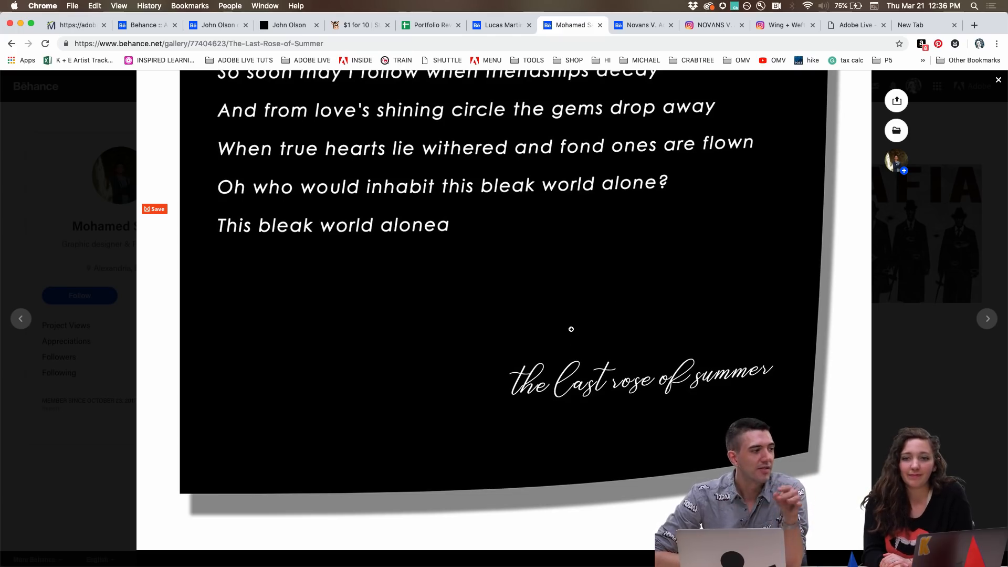
pyautogui.scroll(-1, 571, 329)
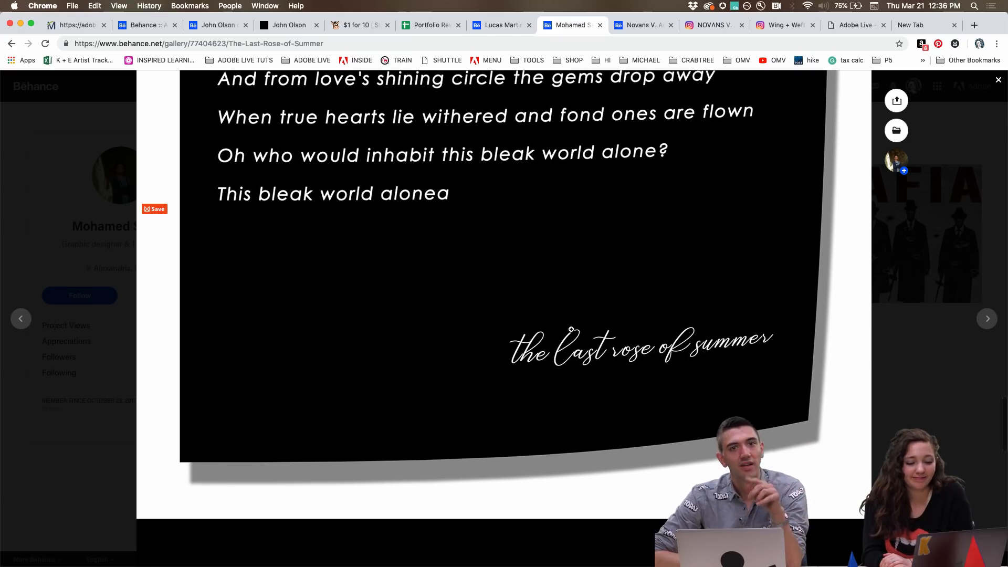
pyautogui.scroll(-6, 541, 407)
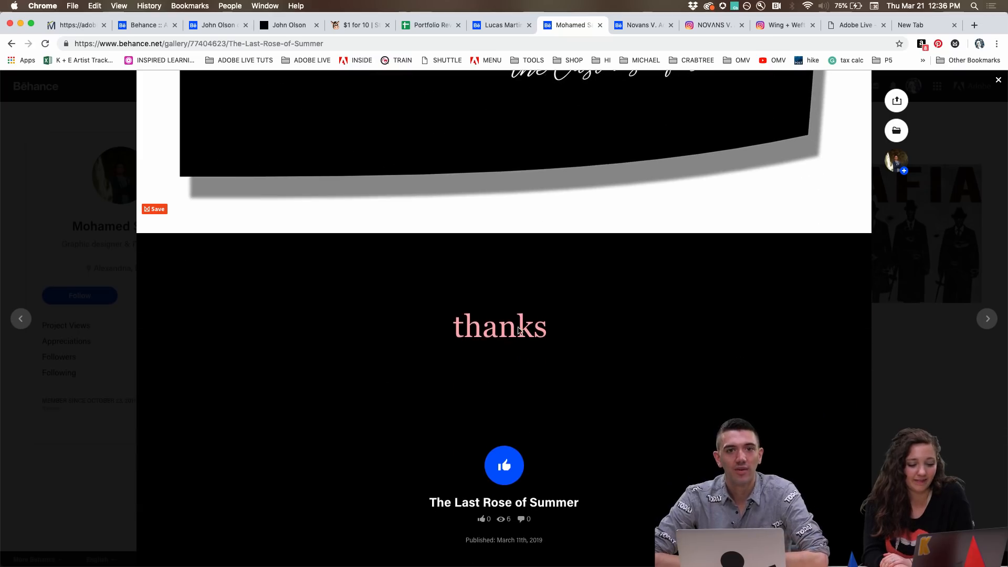
pyautogui.moveTo(483, 336); pyautogui.dragTo(520, 332)
# Step: Return to the Pink book mockups and compare the closed front cover with the open front-and-back view
pyautogui.scroll(5, 489, 320)
pyautogui.scroll(10, 488, 320)
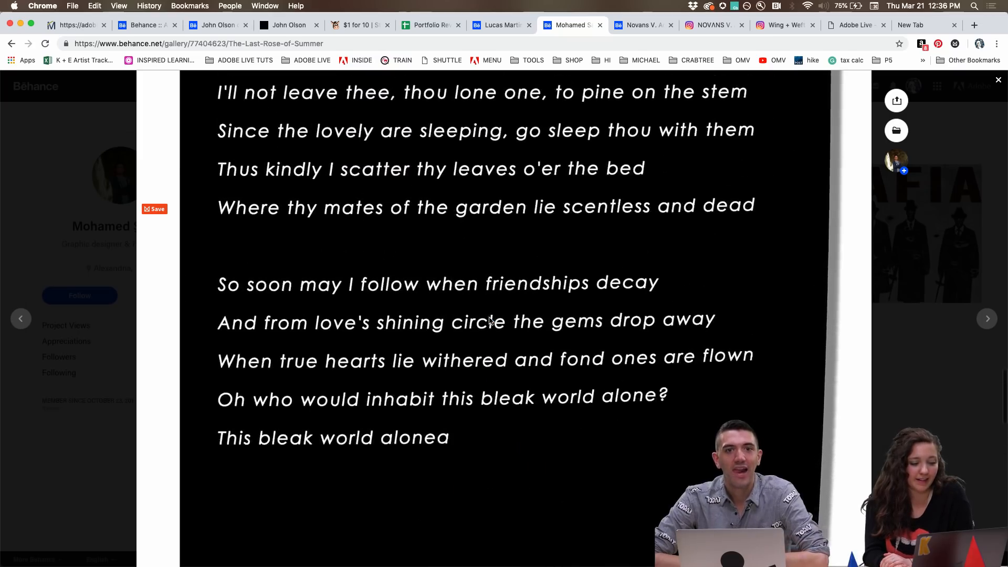
pyautogui.scroll(10, 489, 320)
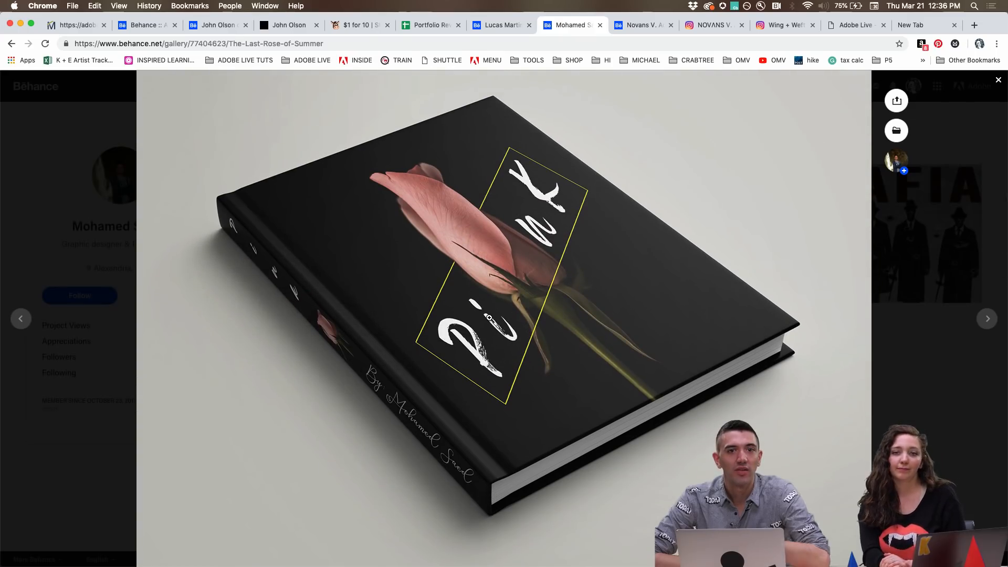
pyautogui.scroll(-6, 489, 317)
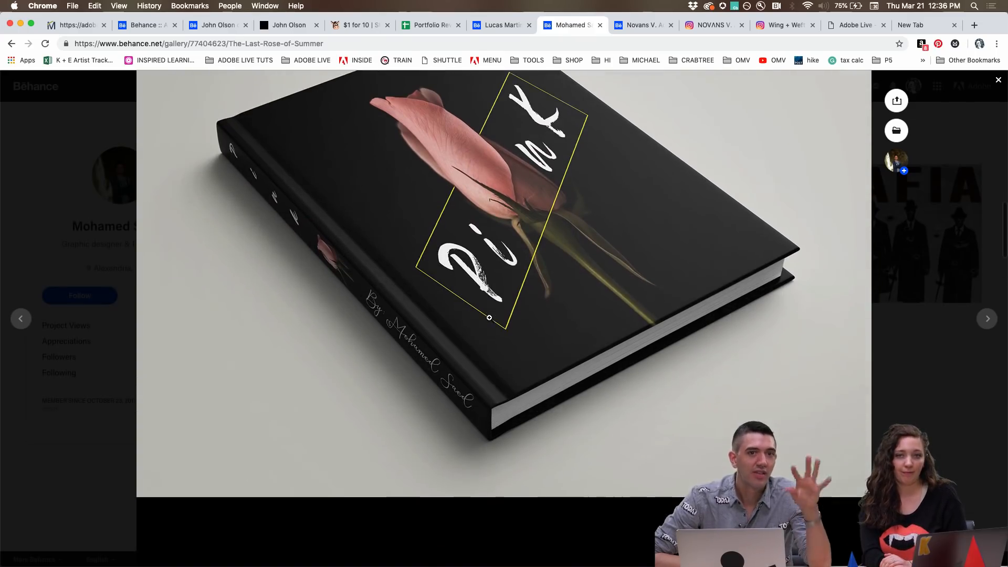
pyautogui.scroll(-3, 490, 318)
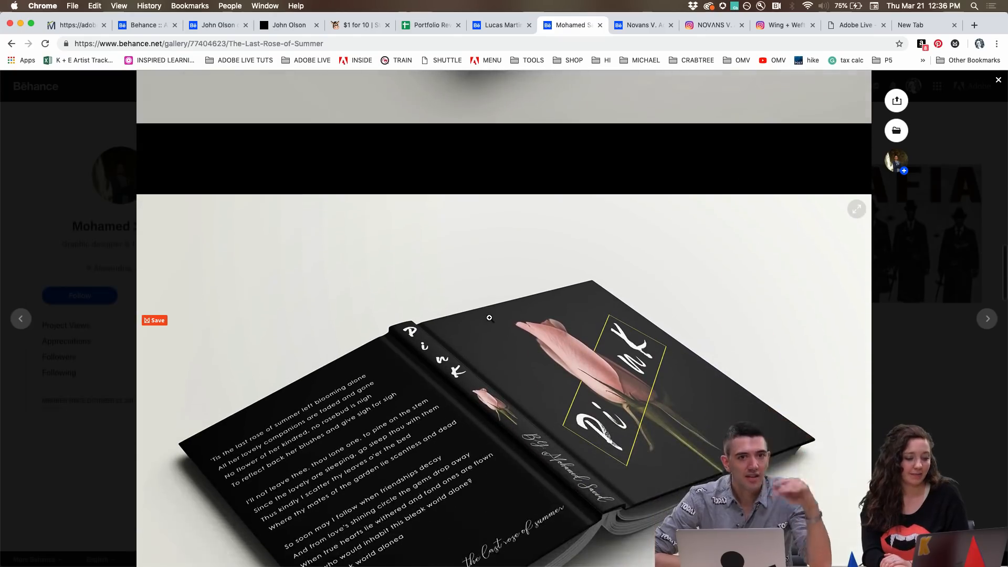
# Step: Look over the open front-and-back Pink book mockup down to the start of the enlarged poem
pyautogui.scroll(2, 490, 318)
pyautogui.scroll(-2, 489, 318)
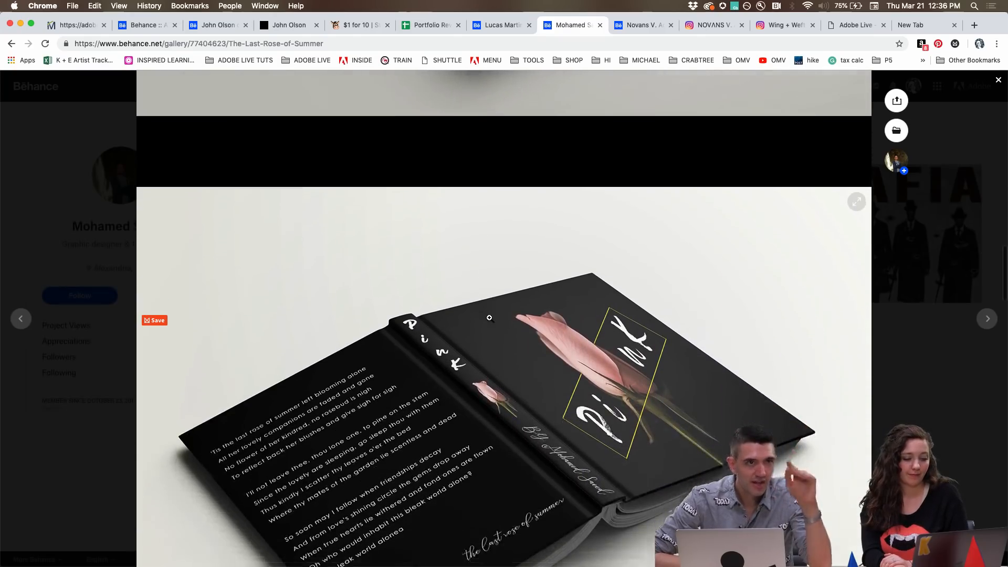
pyautogui.scroll(-2, 490, 317)
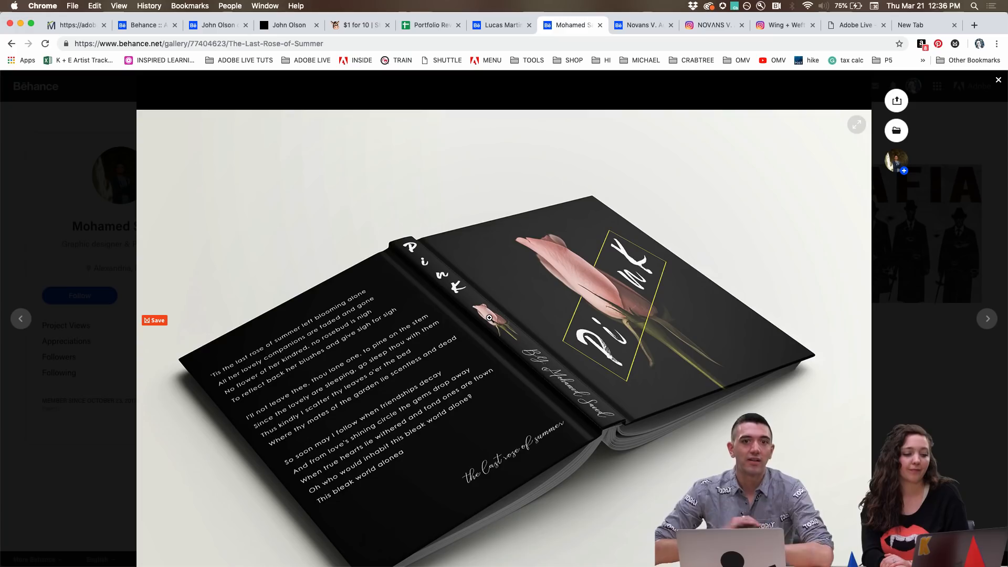
pyautogui.scroll(-5, 489, 318)
pyautogui.scroll(-1, 489, 318)
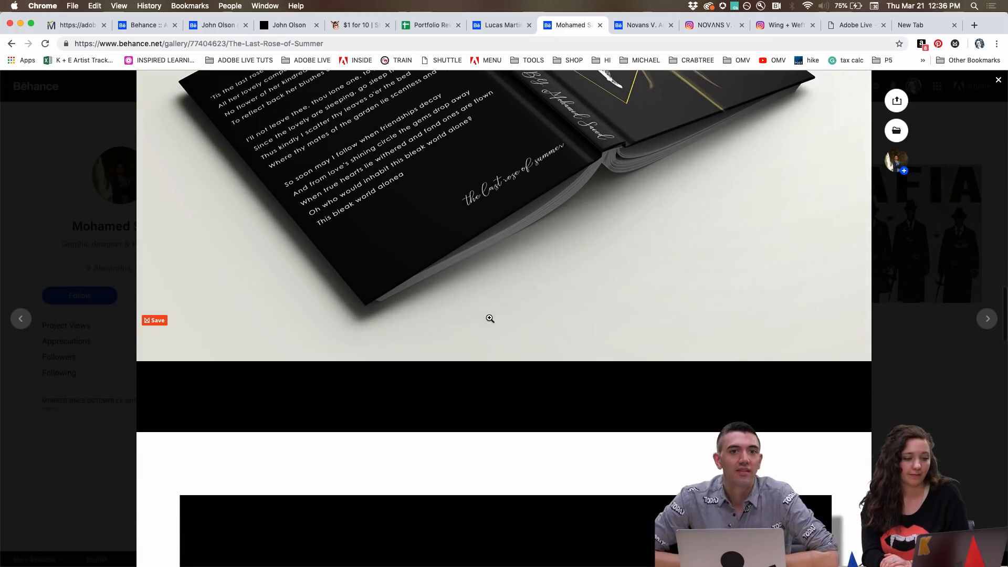
pyautogui.scroll(-2, 489, 318)
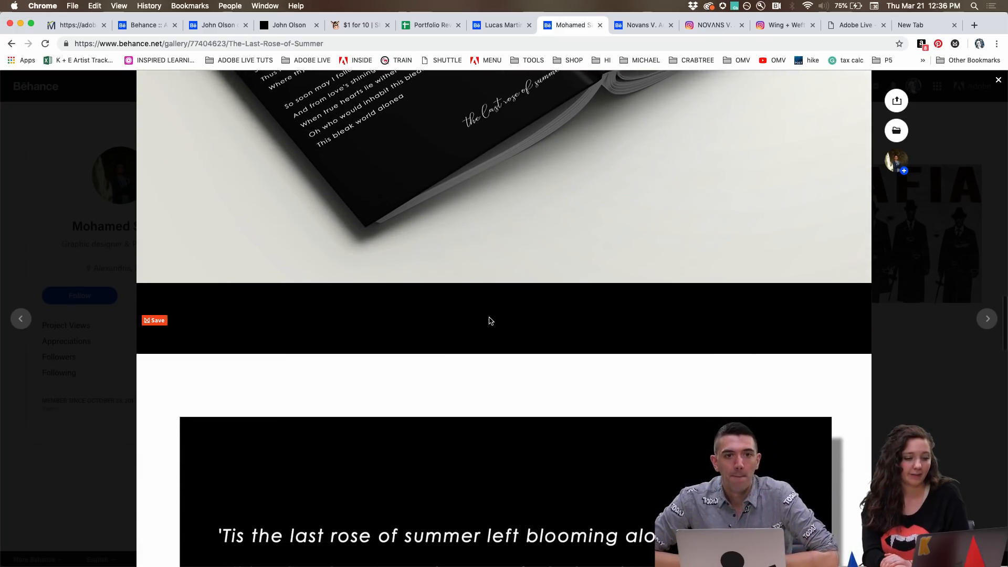
# Step: Open the project images in the full-size viewer and view the closed book mockup, flat rose cover and pink title art
pyautogui.click(490, 319)
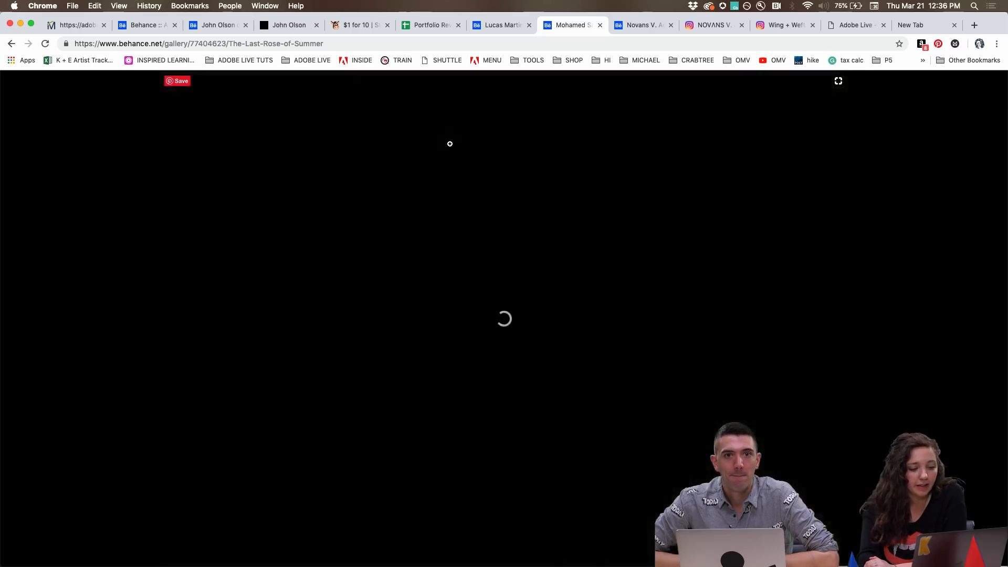
pyautogui.press('Right')
pyautogui.press('Left')
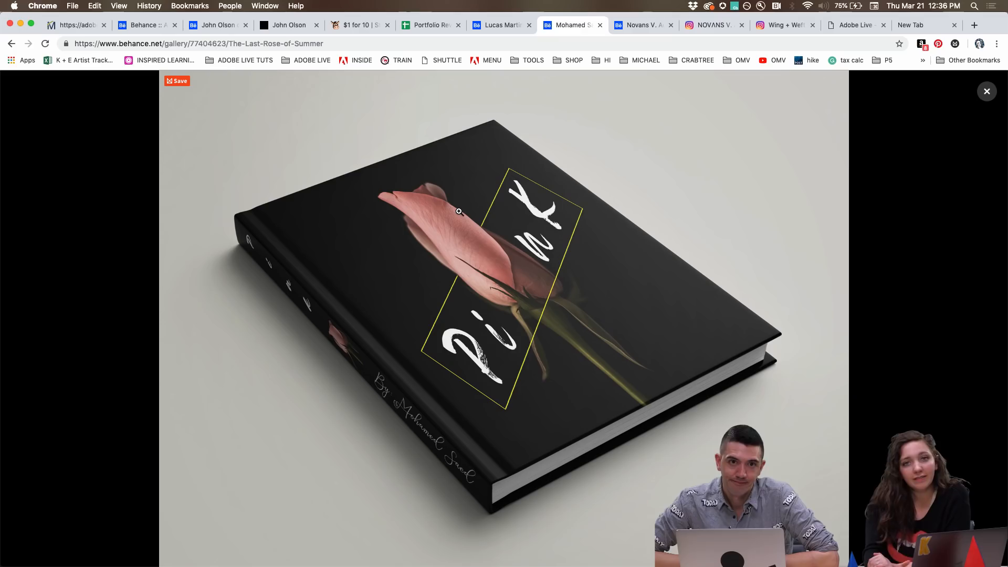
pyautogui.press('Right')
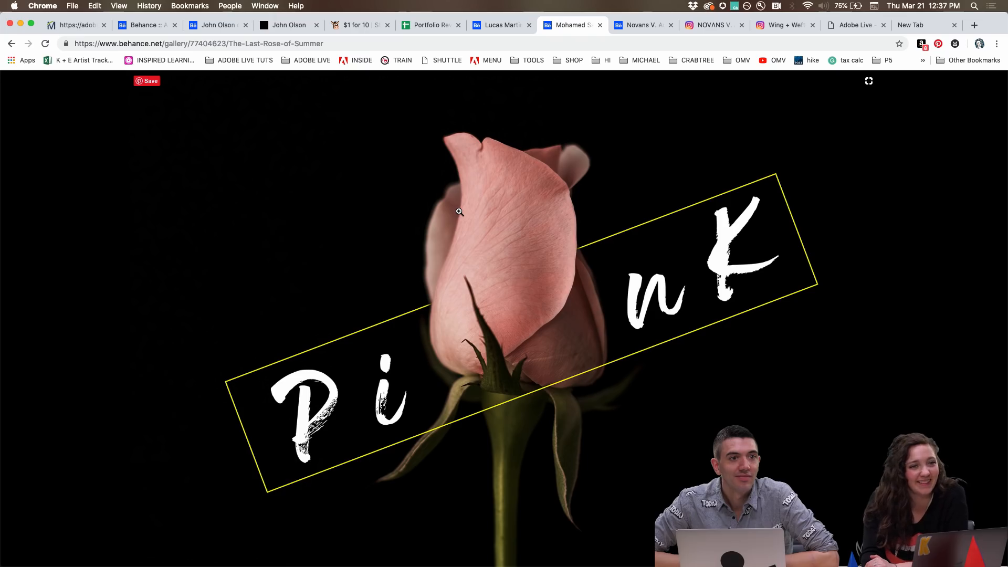
pyautogui.press('Right')
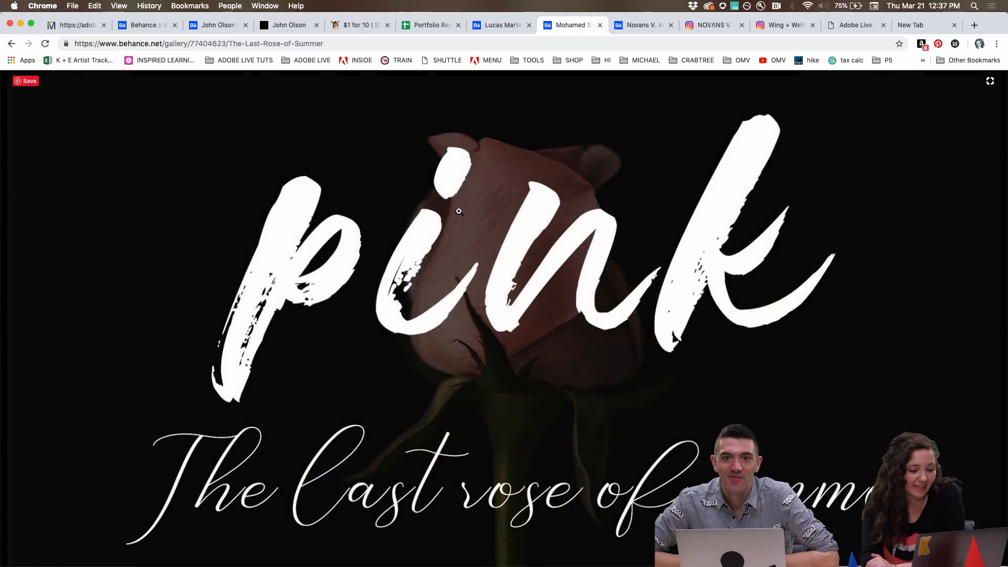
# Step: Compare the closed Pink book mockup with the open front-and-back mockup repeatedly in the full-size viewer
pyautogui.press('Left')
pyautogui.press('Left')
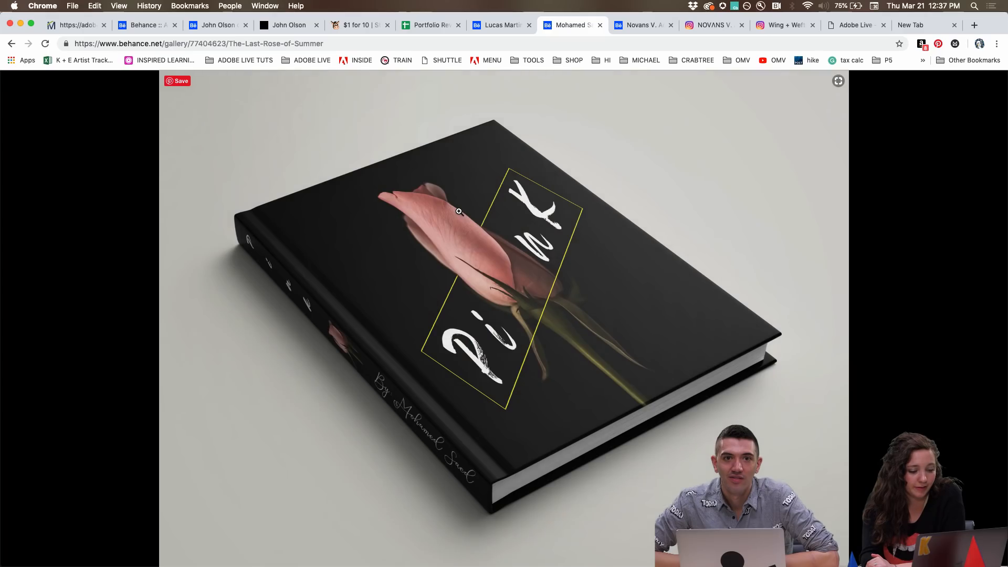
pyautogui.press('Left')
pyautogui.press('Right')
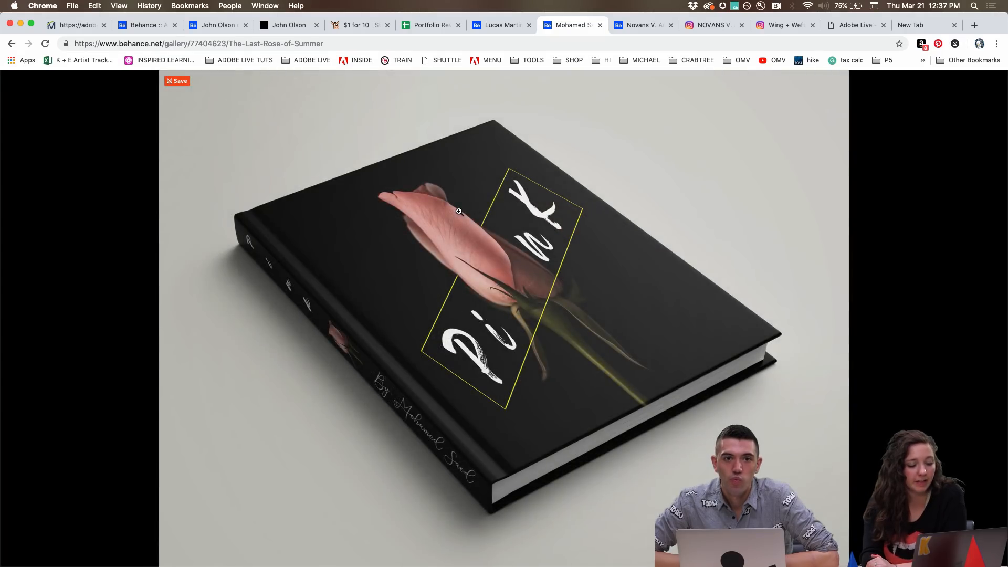
pyautogui.press('Left')
pyautogui.press('Left')
pyautogui.press('Right')
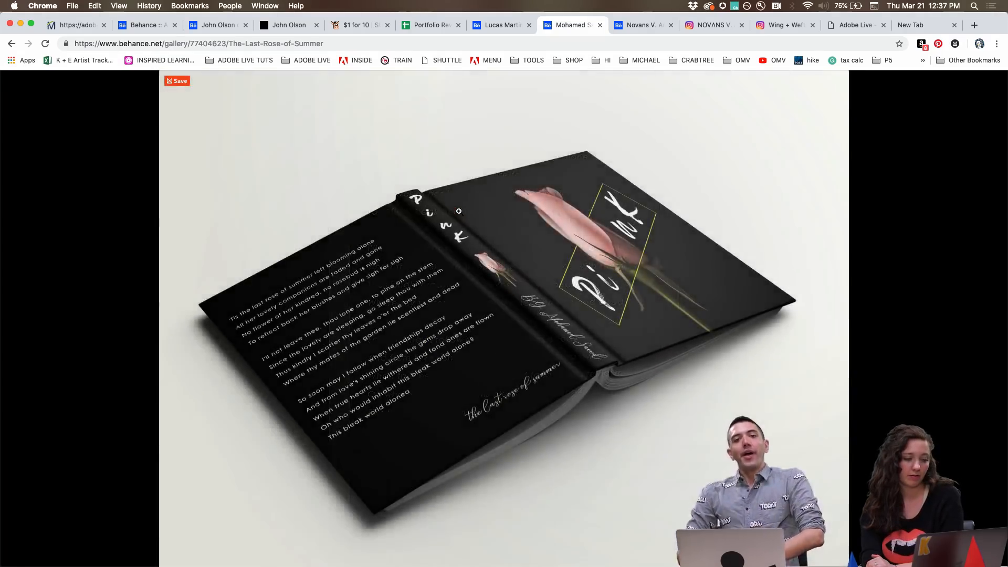
pyautogui.press('Right')
pyautogui.press('Left')
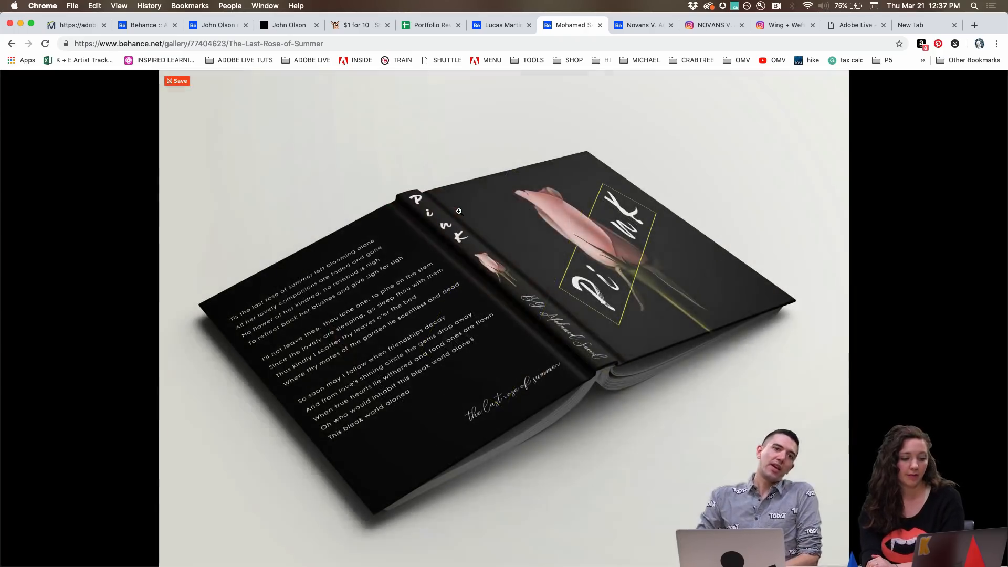
pyautogui.press('Right')
pyautogui.press('Left')
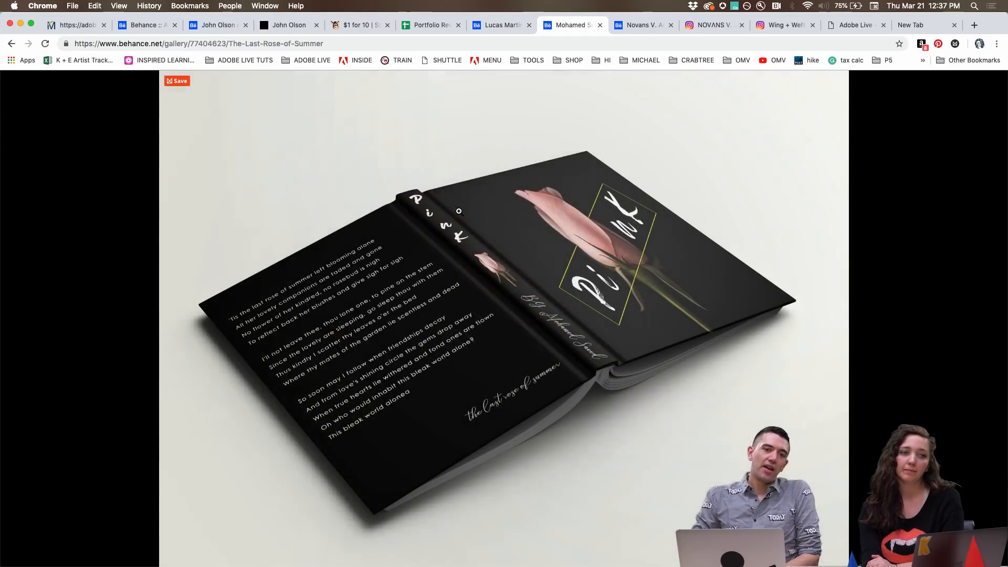
pyautogui.press('Right')
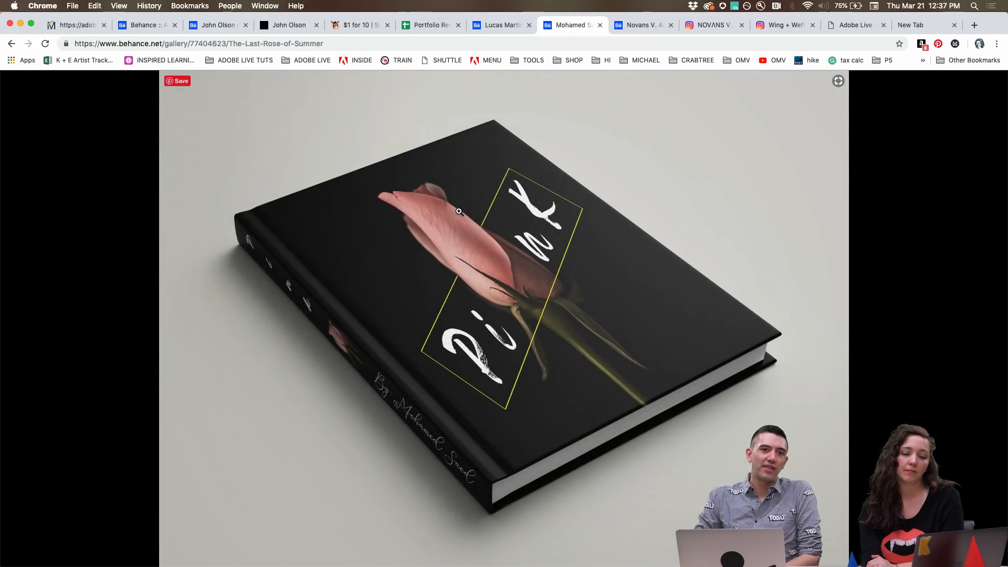
pyautogui.press('Left')
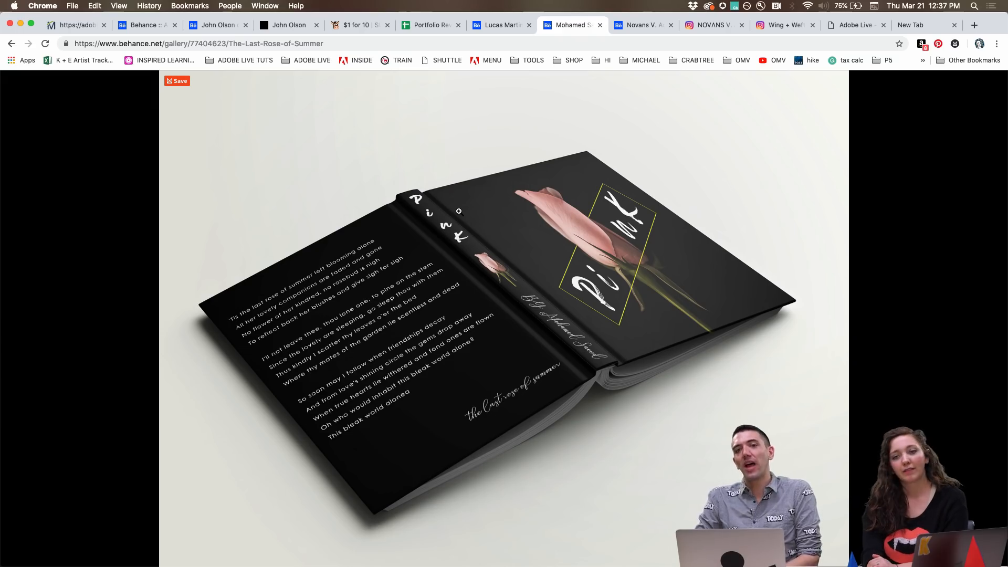
# Step: Review the flat rose cover, both book mockups and the poem page in sequence, returning to the open-book mockup
pyautogui.press('Right')
pyautogui.press('Right')
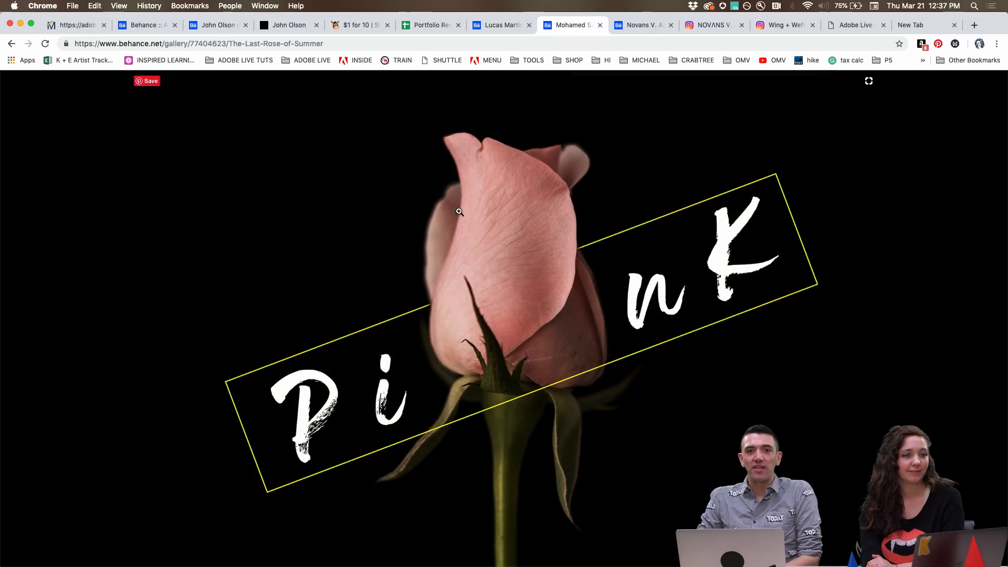
pyautogui.press('Right')
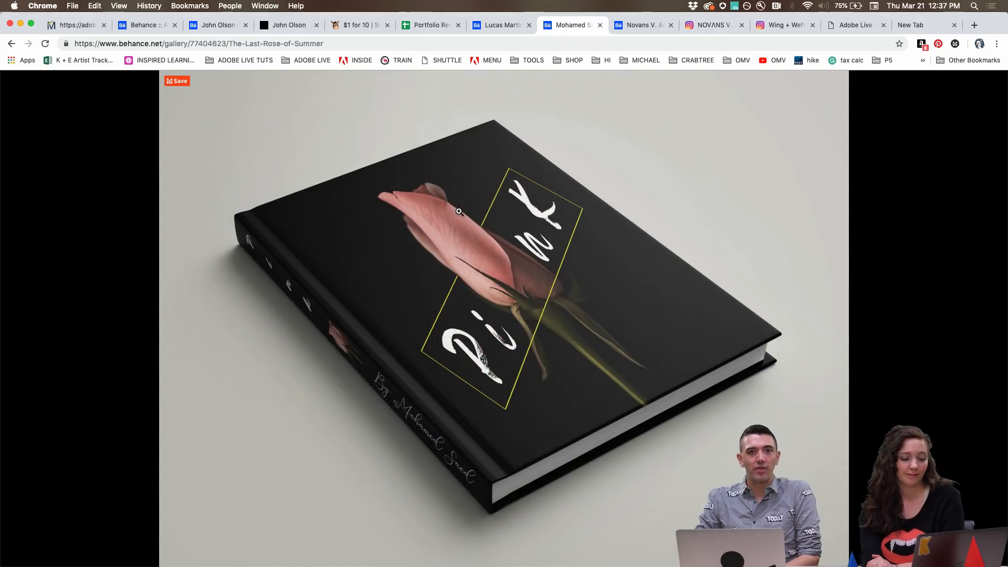
pyautogui.press('Right')
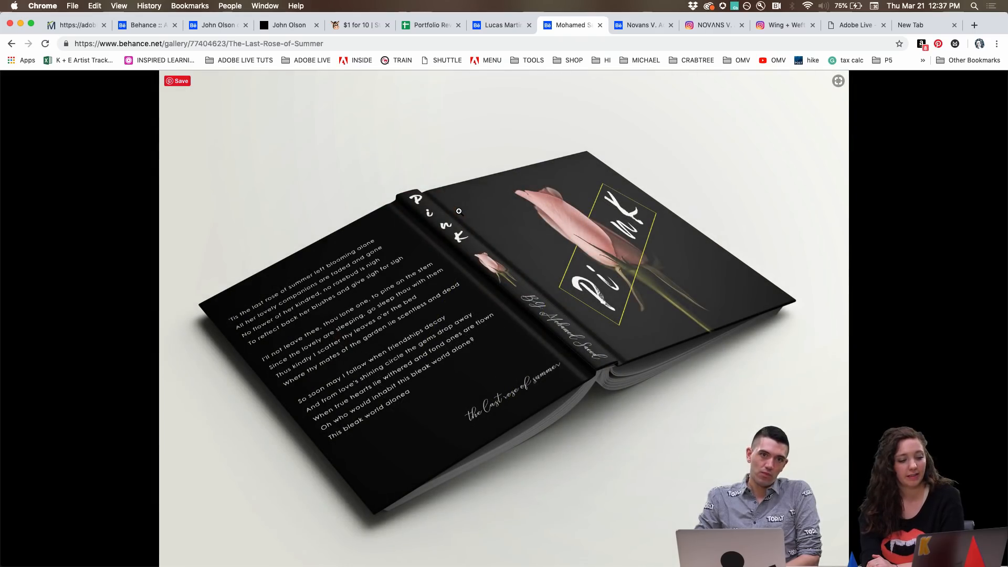
pyautogui.press('Right')
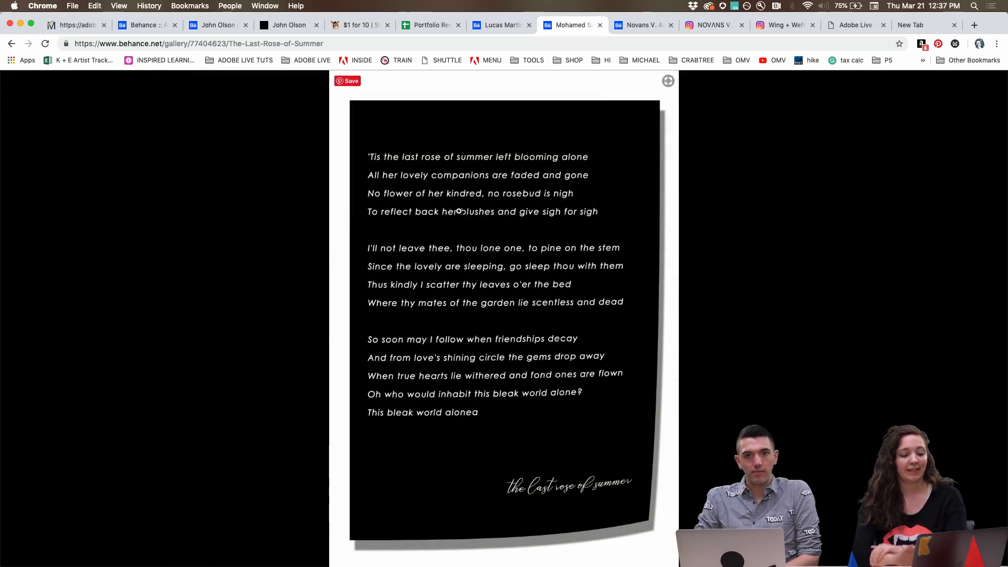
pyautogui.press('Left')
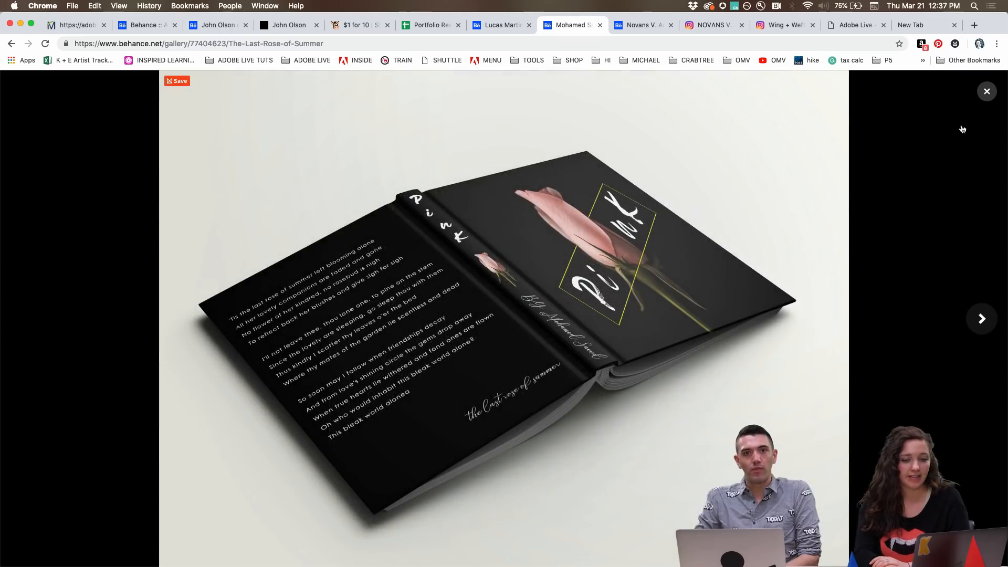
# Step: Close The Last Rose of Summer project and open the MAFIA project from the designer's profile
pyautogui.click(987, 91)
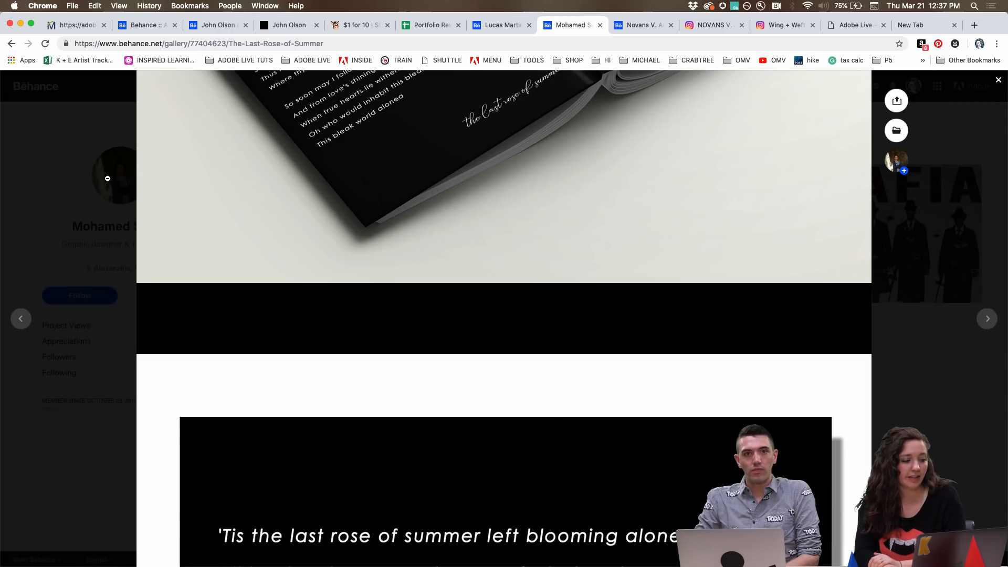
pyautogui.click(30, 203)
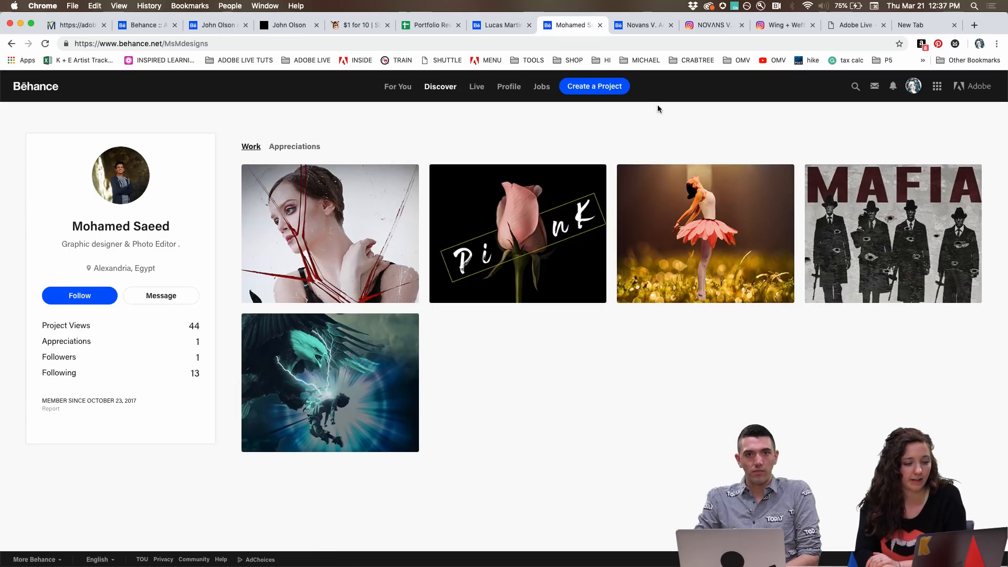
pyautogui.click(893, 236)
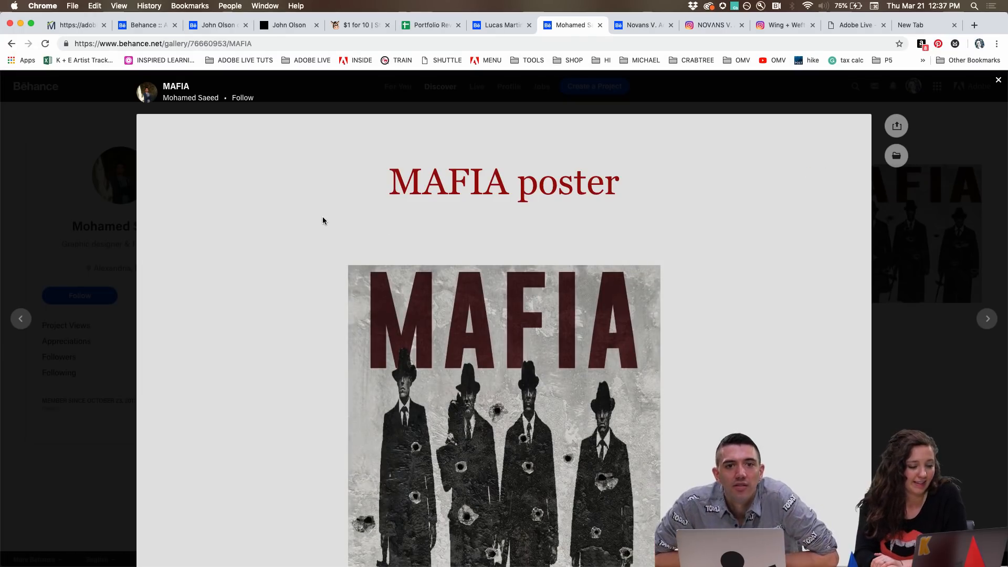
# Step: View the MAFIA poster, source photo, silhouette, texture detail and alternate poster at full size, and close the image viewer
pyautogui.scroll(-3, 323, 218)
pyautogui.click(442, 289)
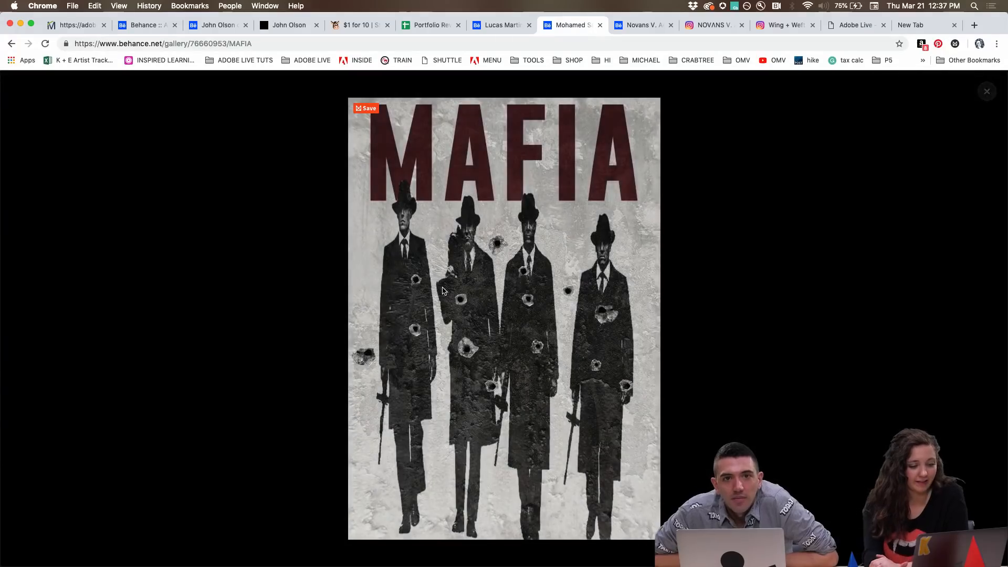
pyautogui.click(443, 291)
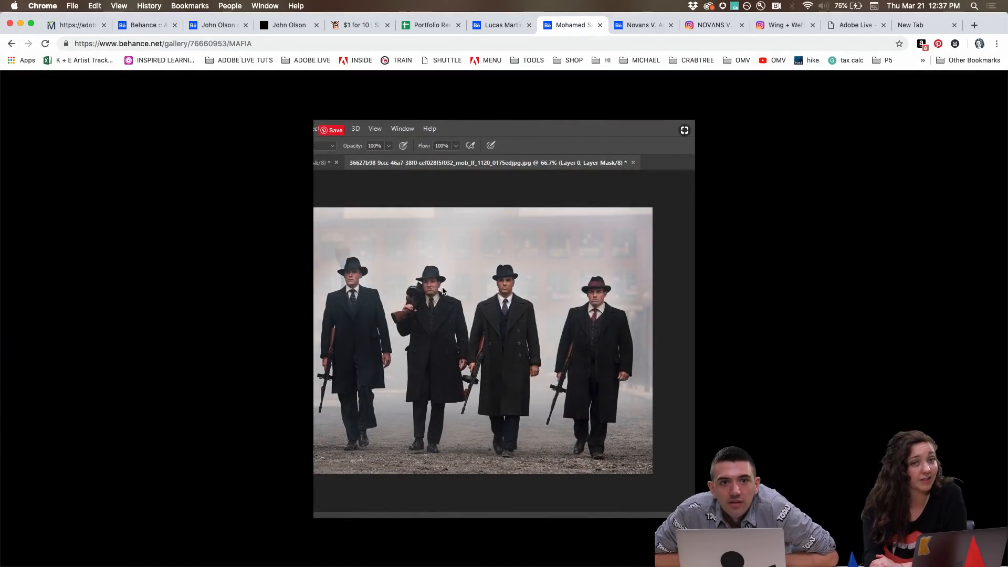
pyautogui.click(443, 291)
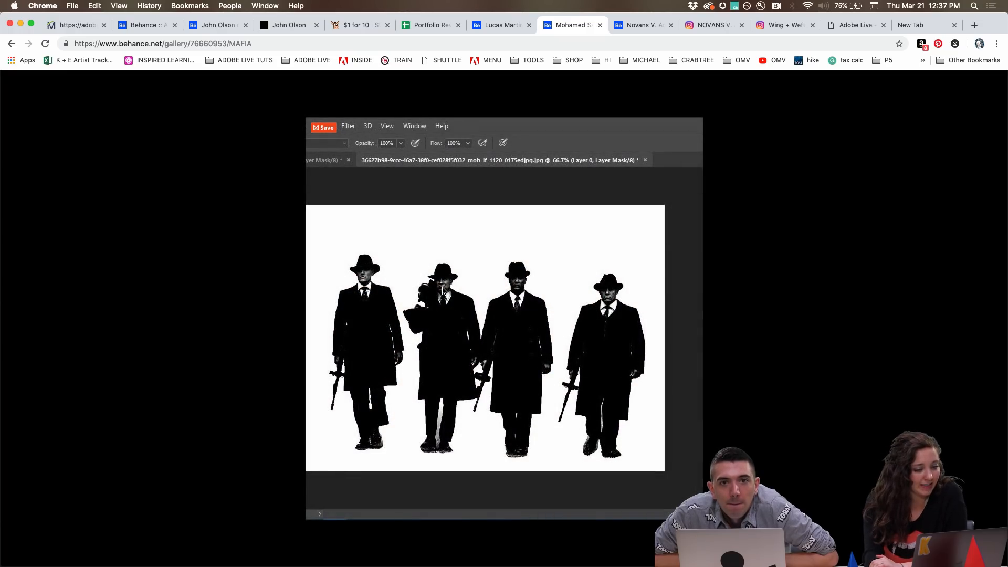
pyautogui.click(443, 290)
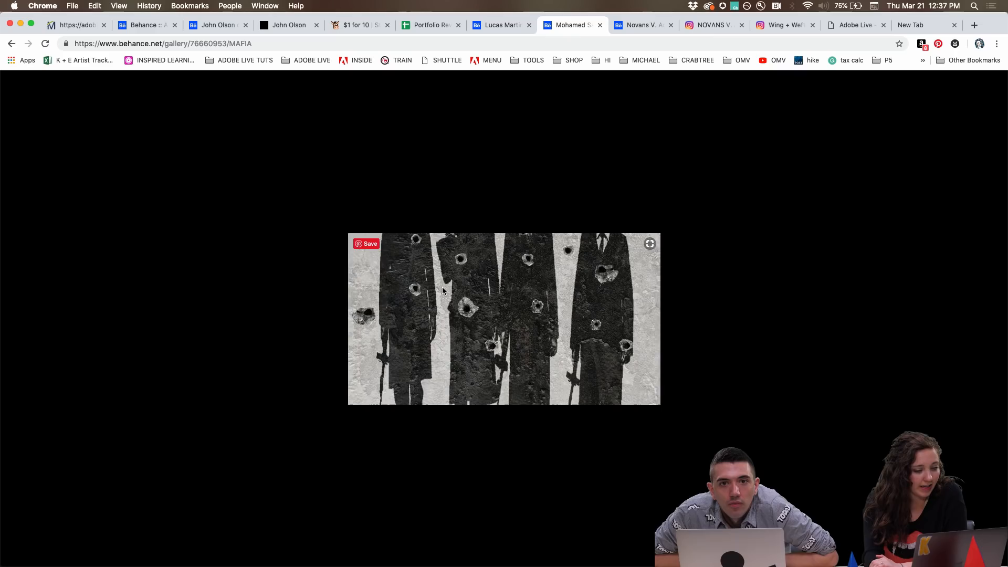
pyautogui.click(442, 290)
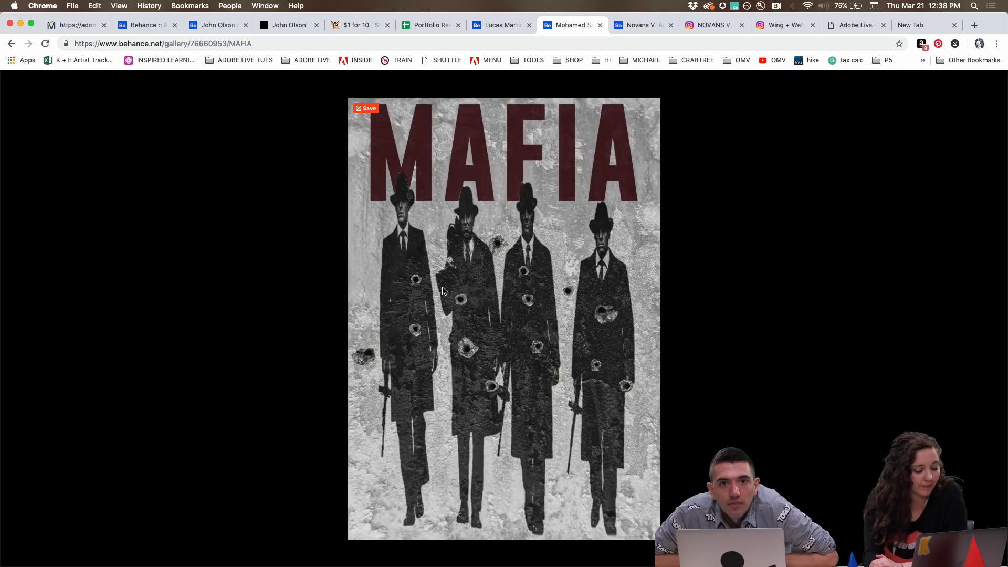
pyautogui.click(442, 290)
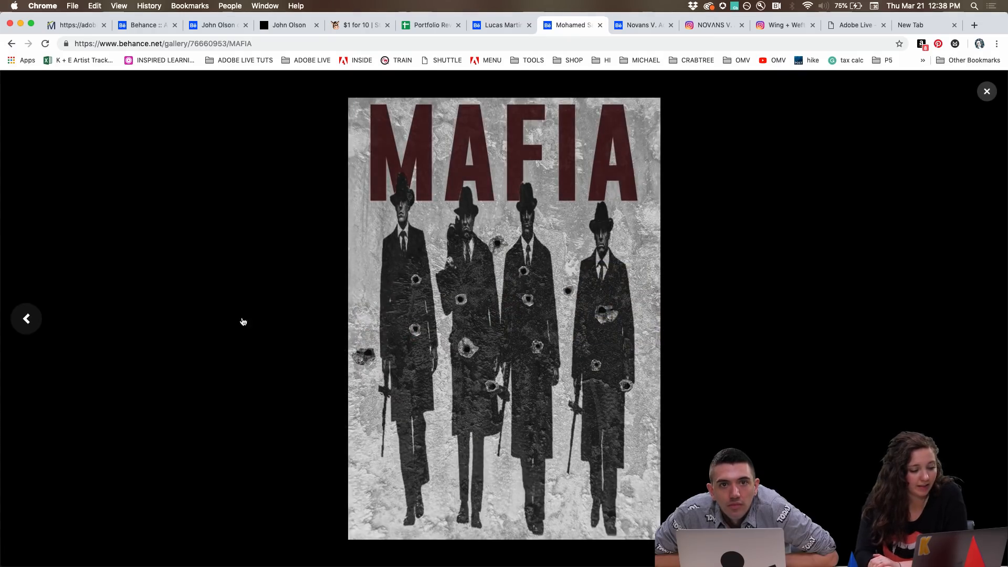
pyautogui.click(259, 337)
pyautogui.click(988, 87)
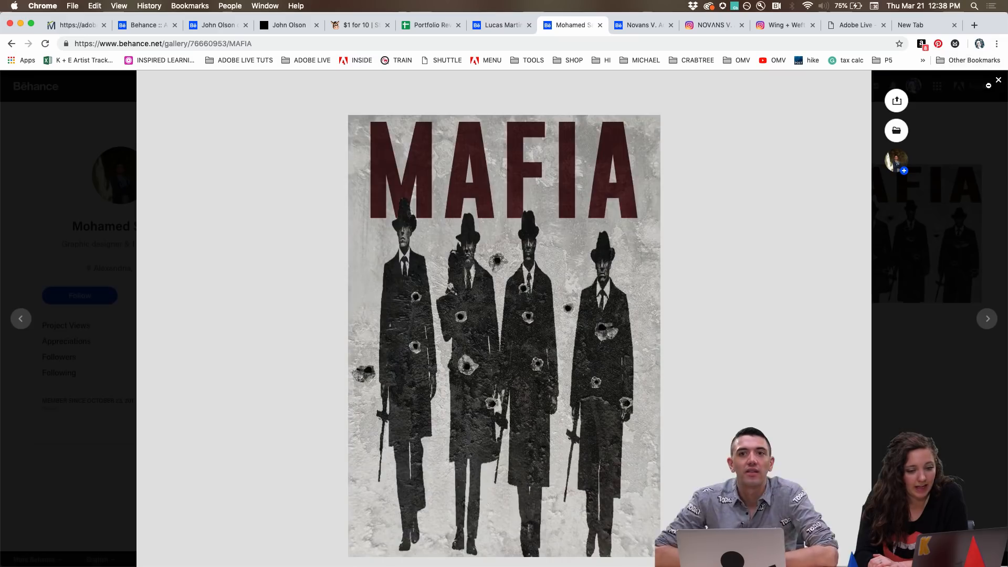
# Step: Look through the MAFIA project's poster and its "Turning Image into silhouette" and "Adding Texture" sections
pyautogui.scroll(-3, 629, 212)
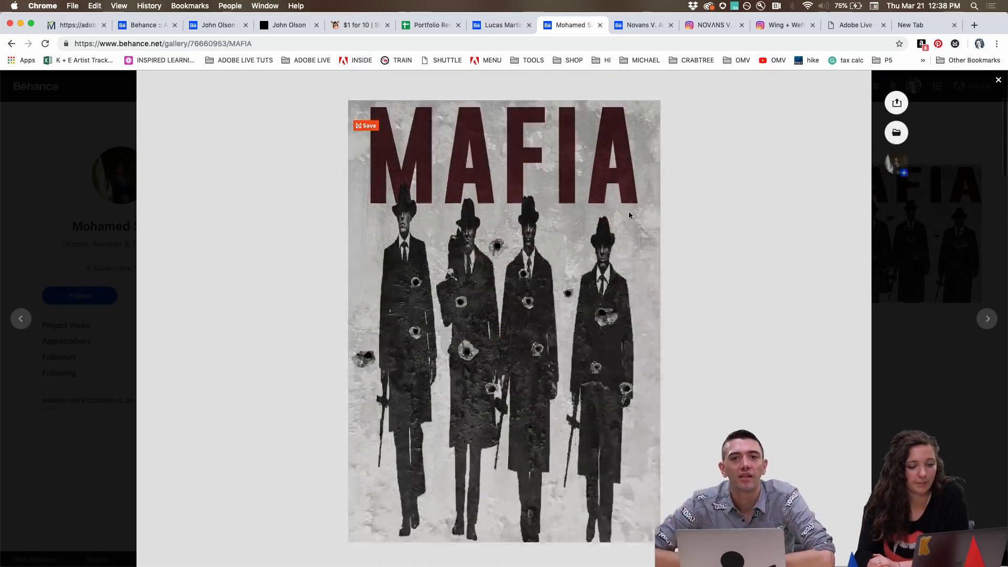
pyautogui.scroll(-8, 629, 211)
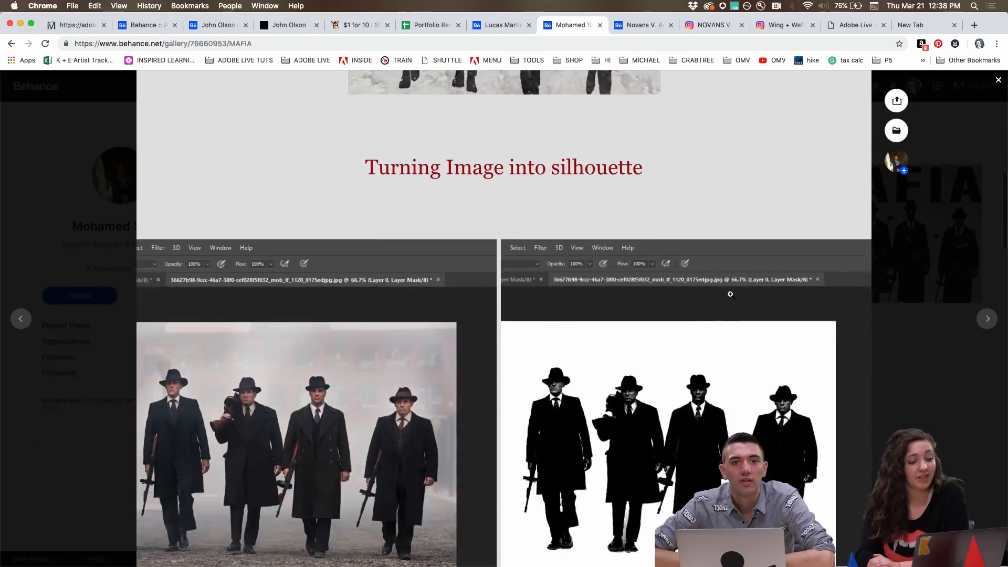
pyautogui.scroll(-3, 730, 294)
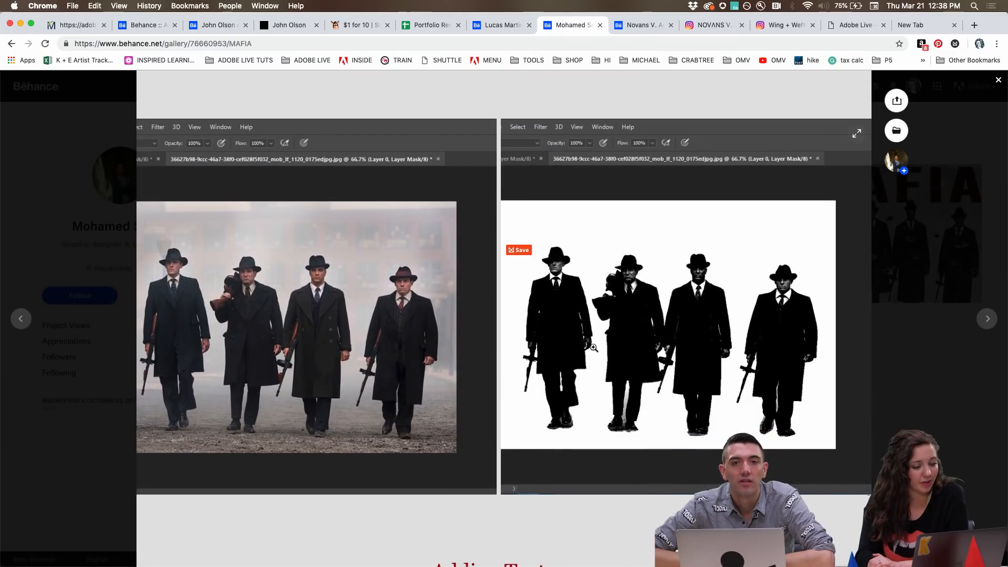
pyautogui.scroll(-5, 594, 348)
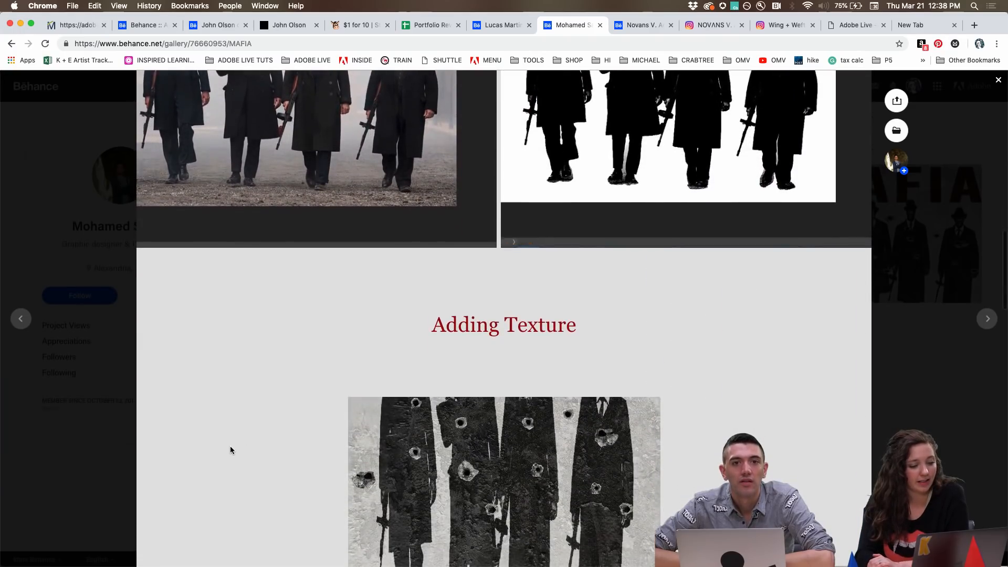
pyautogui.scroll(-4, 230, 450)
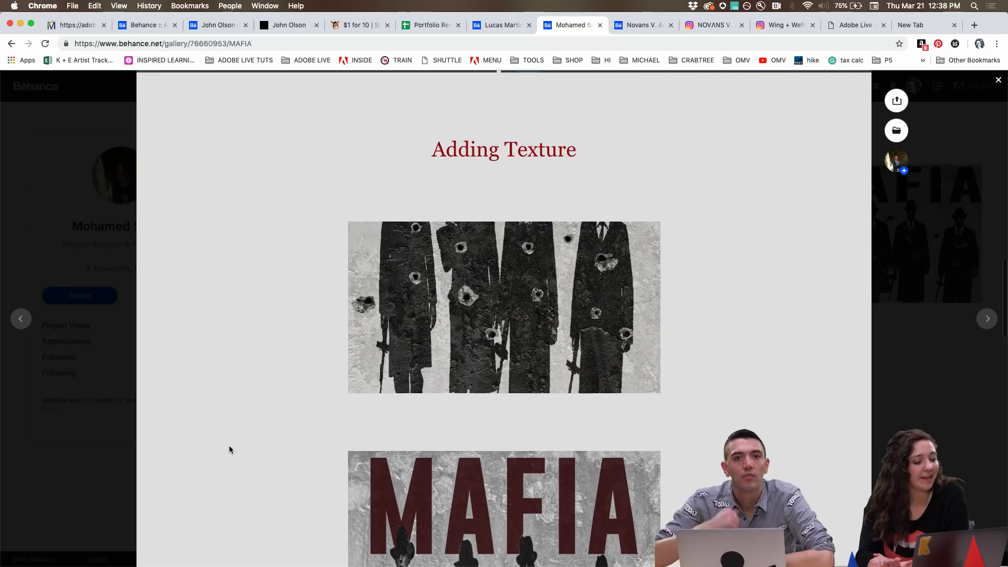
# Step: Examine the MAFIA project's bullet-hole texture detail and final poster, through to the closing thanks note
pyautogui.scroll(4, 321, 273)
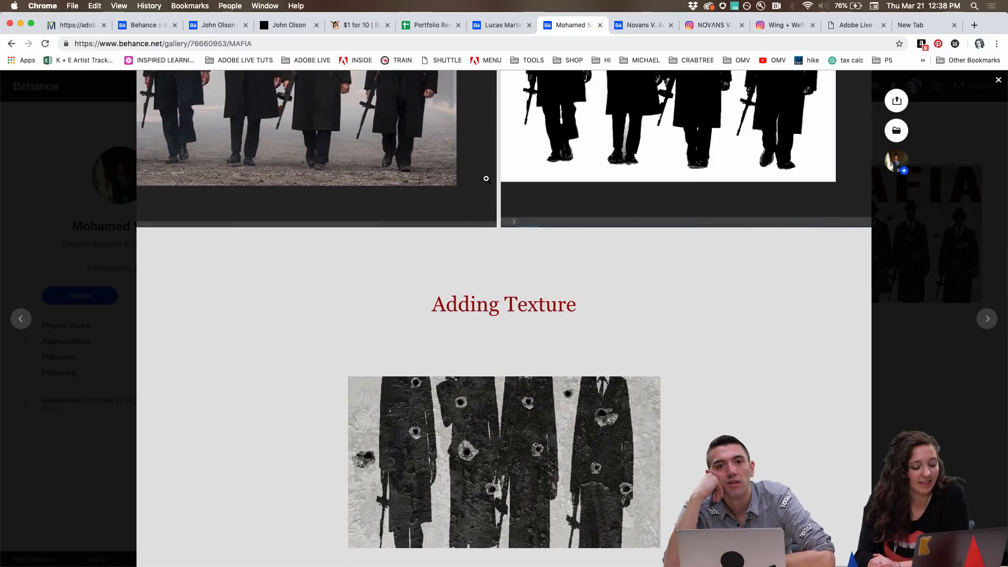
pyautogui.scroll(-3, 318, 352)
pyautogui.scroll(-2, 317, 355)
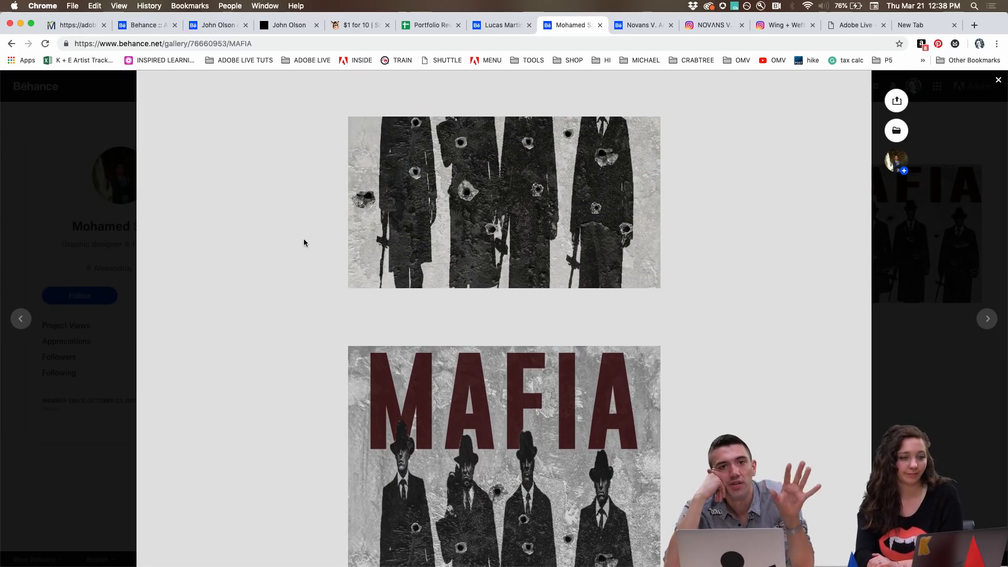
pyautogui.scroll(-1, 304, 240)
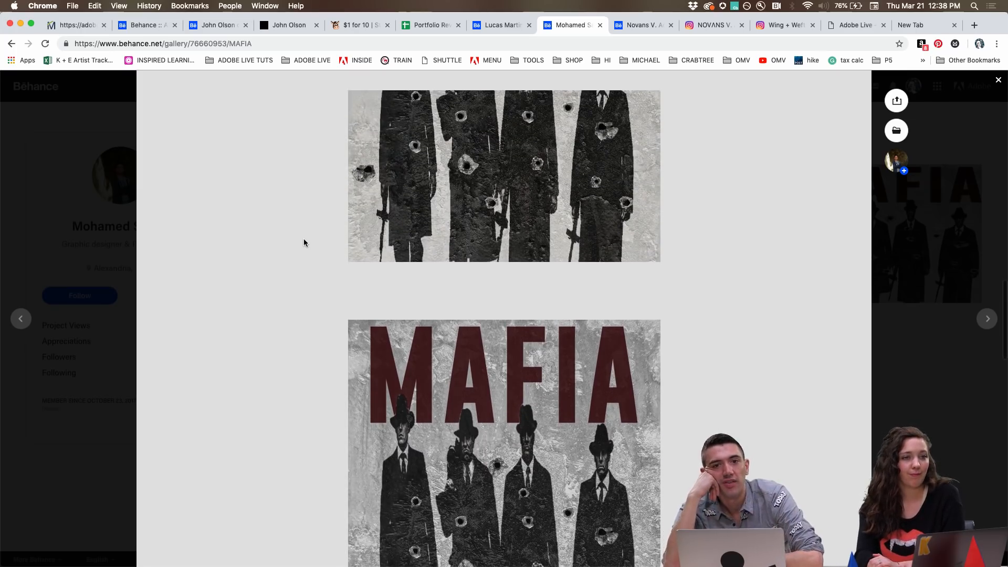
pyautogui.scroll(-5, 304, 241)
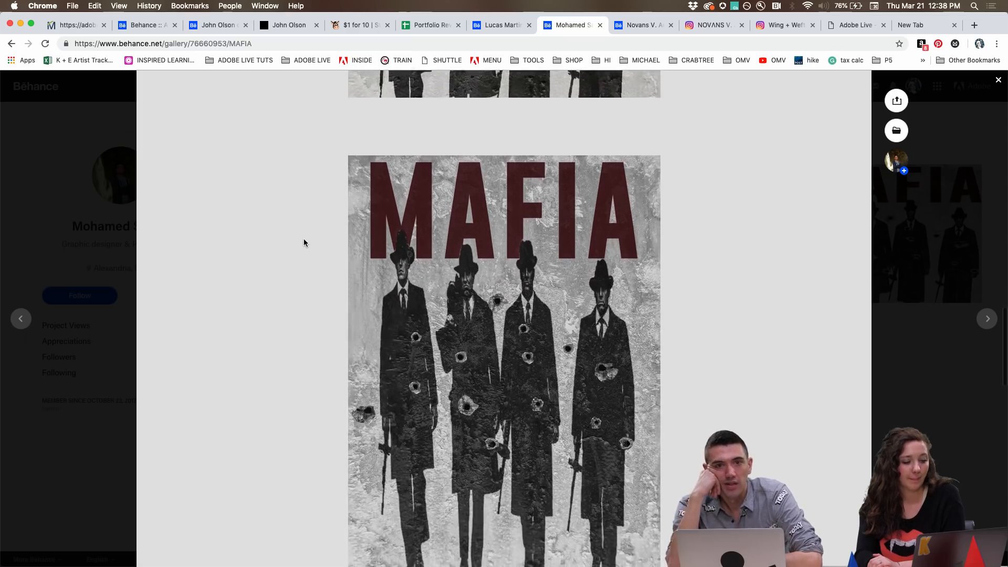
pyautogui.scroll(2, 304, 239)
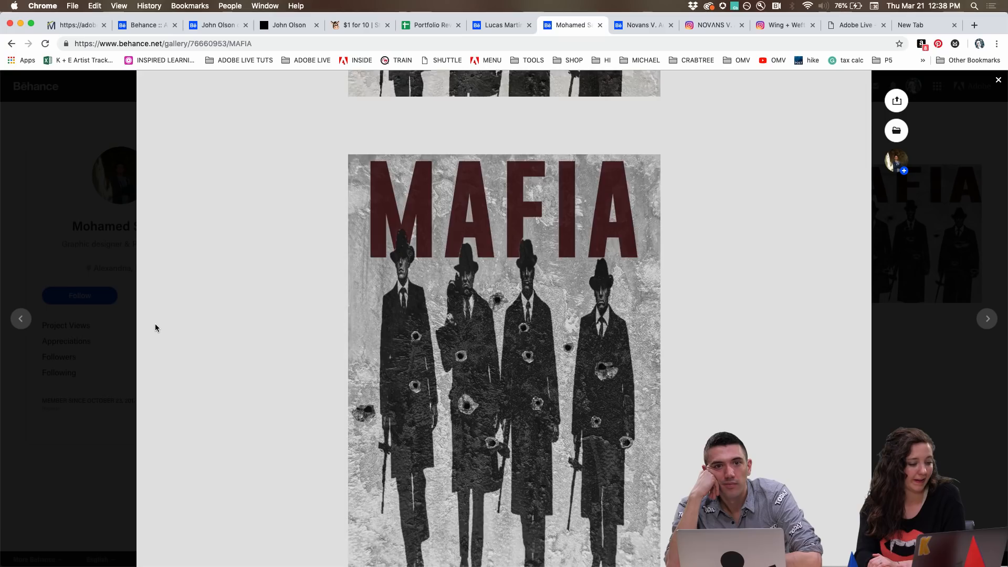
pyautogui.scroll(-4, 156, 326)
pyautogui.scroll(-1, 155, 328)
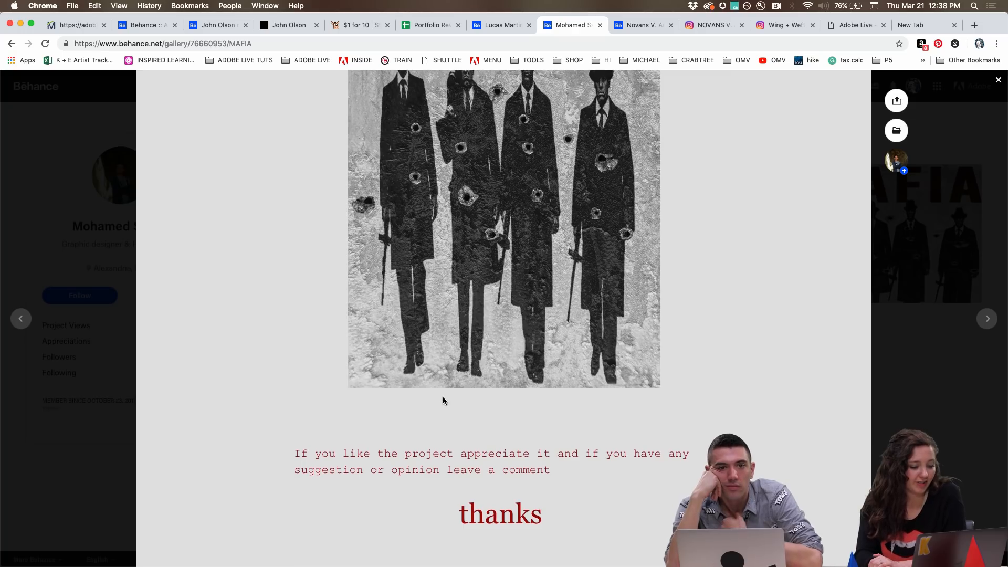
pyautogui.scroll(-5, 443, 399)
# Step: Compare the final MAFIA poster with the source photo and silhouette version of the four men
pyautogui.scroll(10, 443, 396)
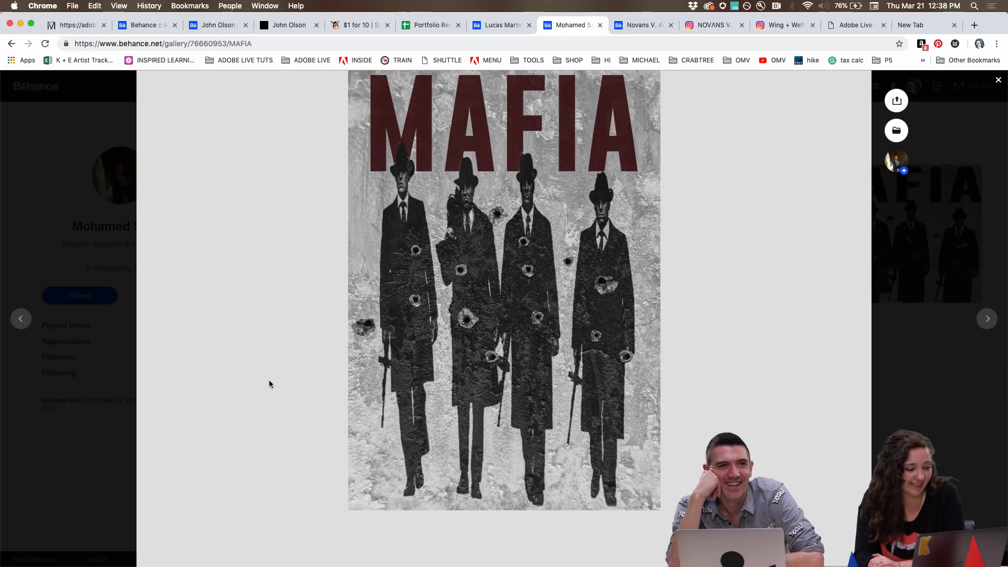
pyautogui.scroll(2, 270, 373)
pyautogui.scroll(8, 270, 372)
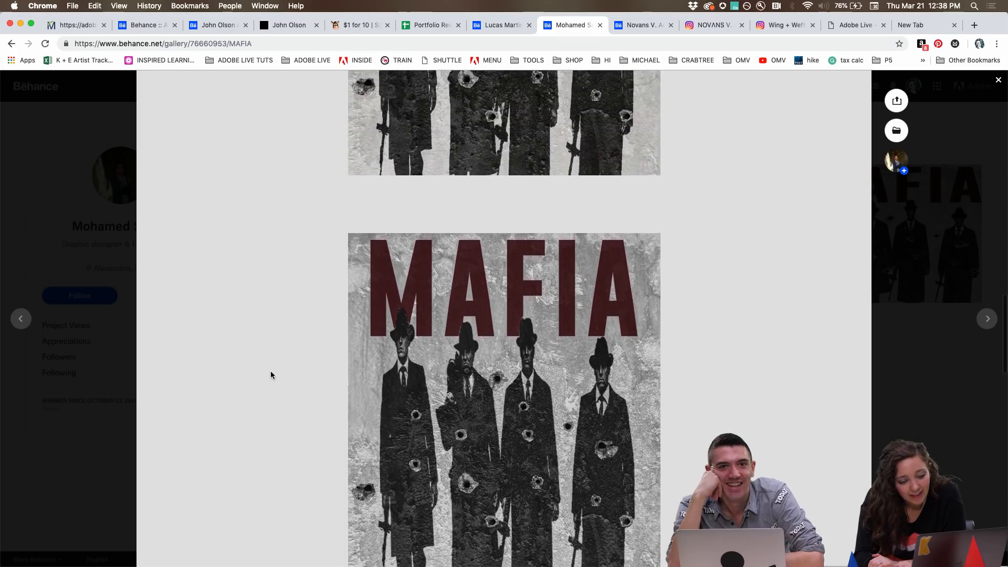
pyautogui.scroll(17, 270, 371)
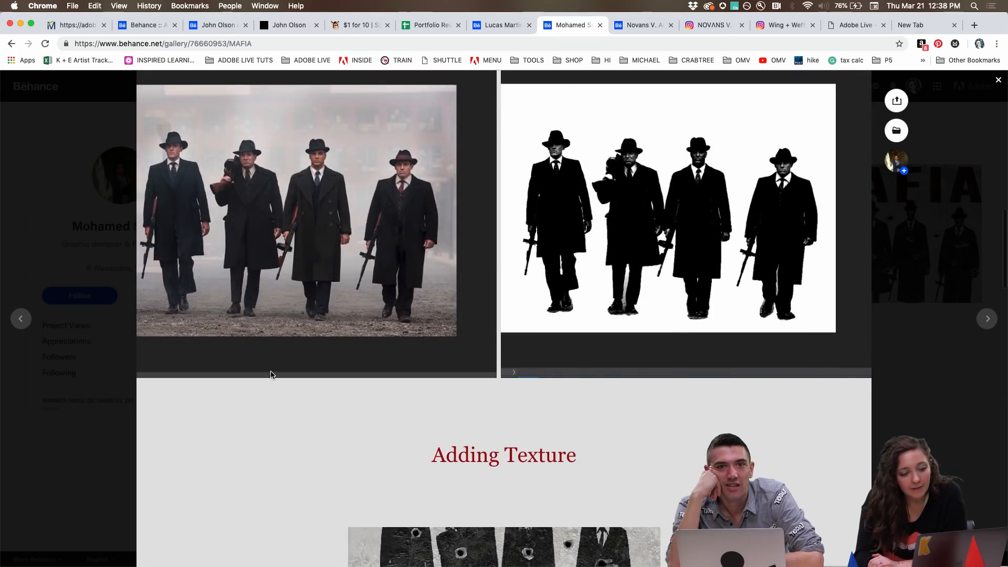
pyautogui.scroll(-20, 270, 373)
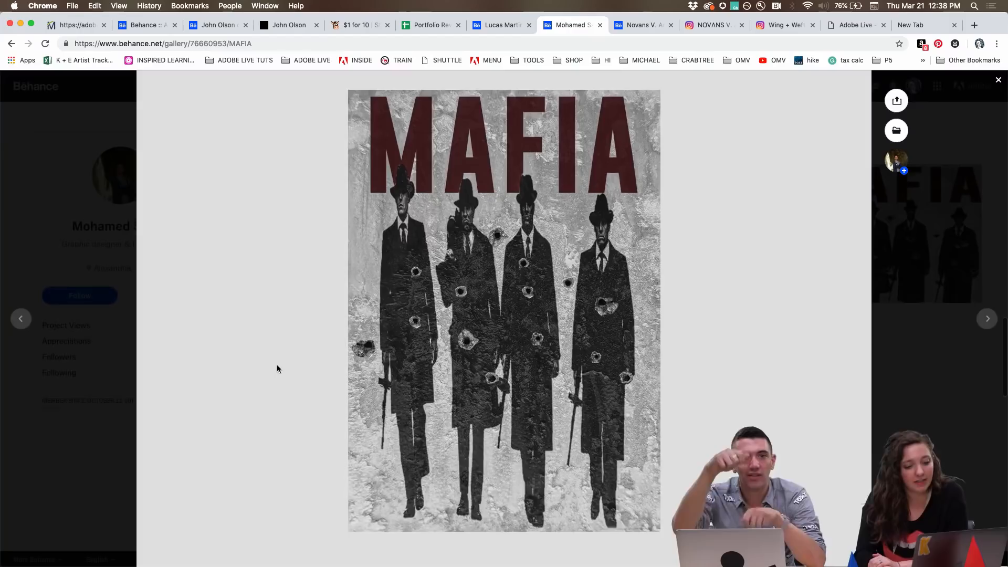
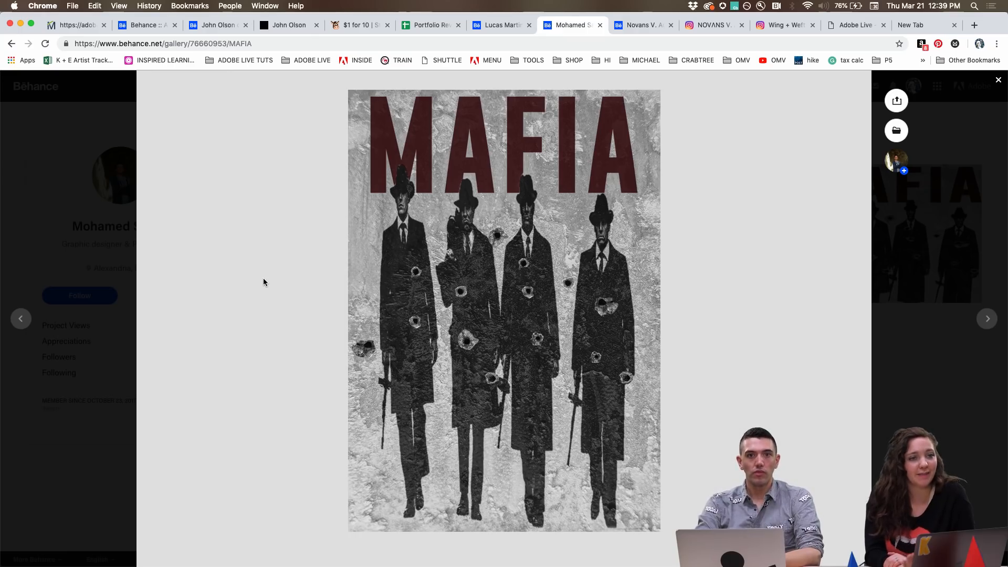
pyautogui.scroll(-15, 315, 281)
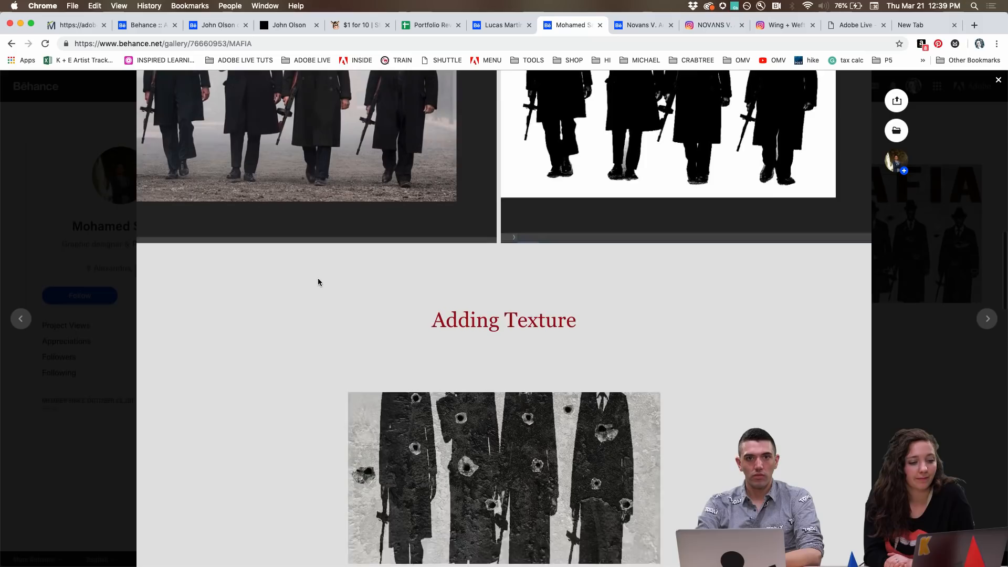
pyautogui.scroll(6, 318, 282)
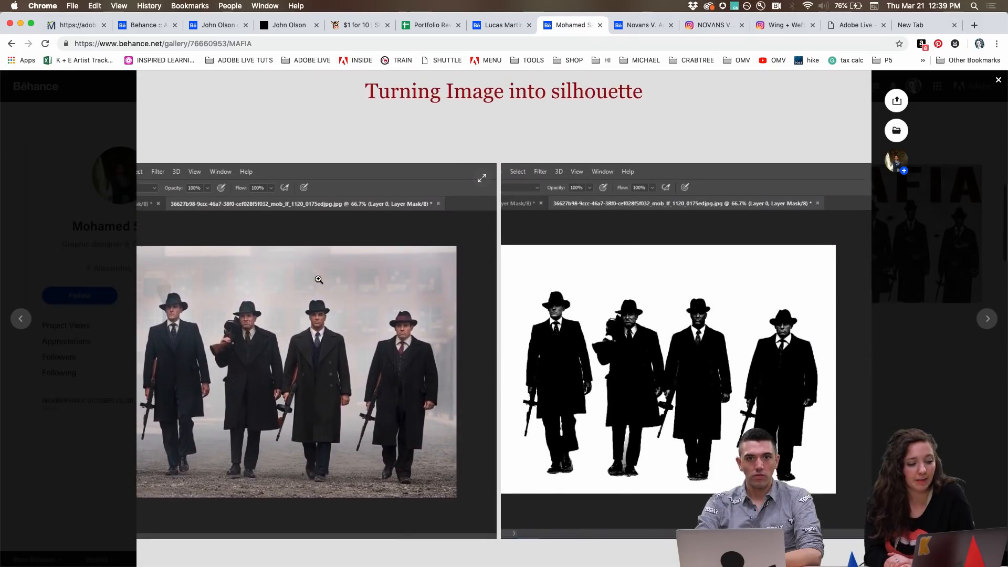
pyautogui.scroll(-3, 318, 280)
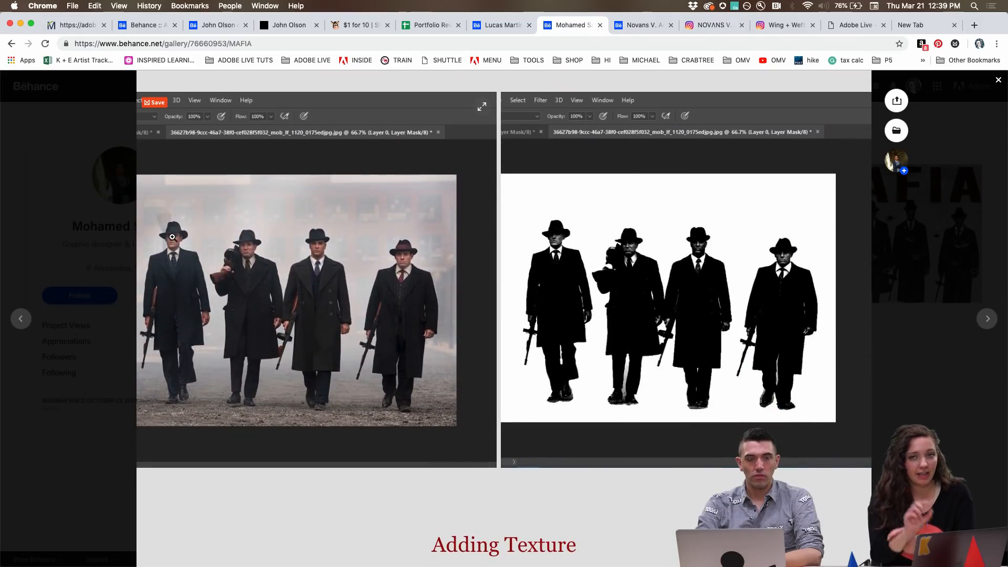
pyautogui.scroll(-15, 173, 237)
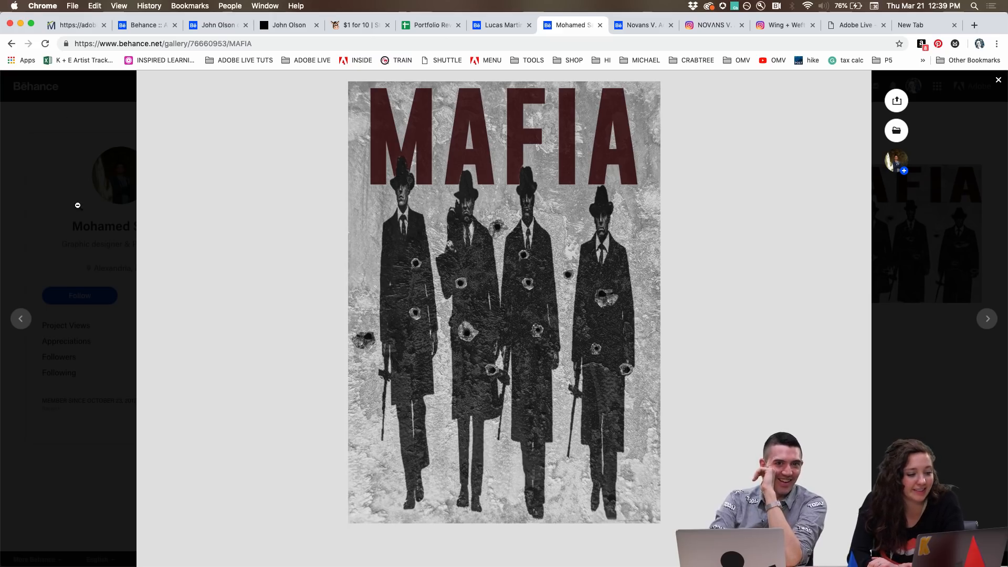
# Step: Close the MAFIA project and look over the already open Behance profile of the Buenos Aires retoucher
pyautogui.click(78, 206)
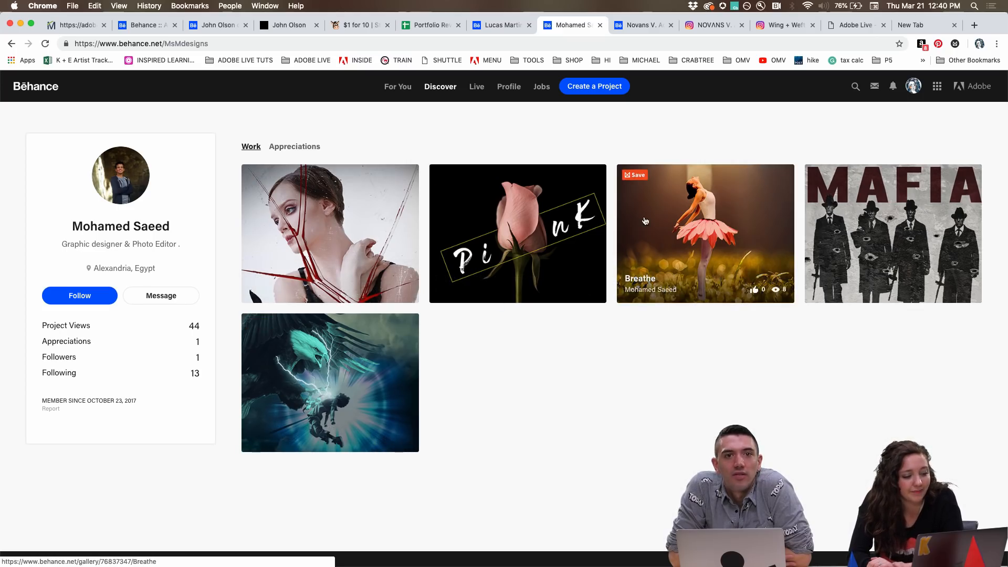
pyautogui.click(505, 26)
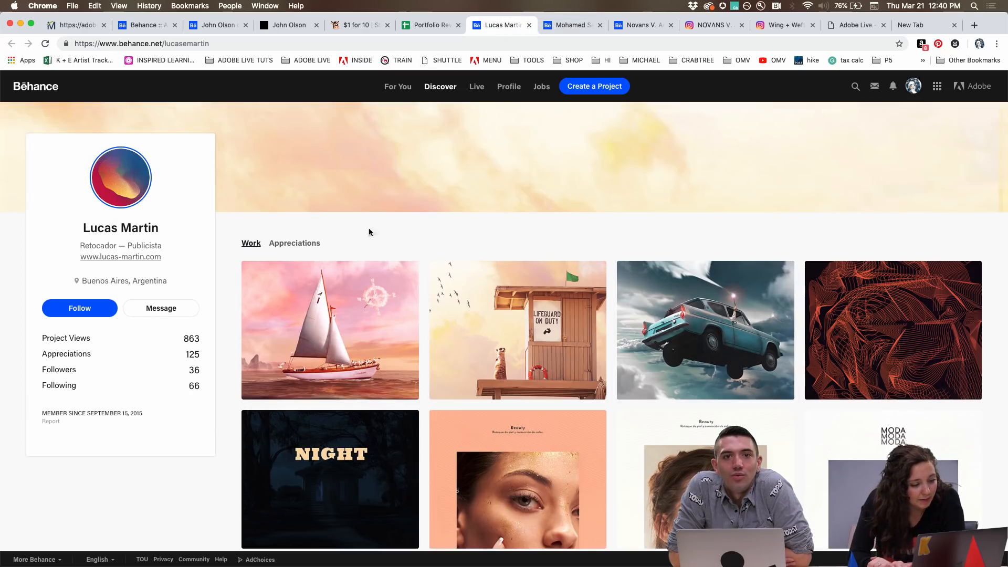
pyautogui.scroll(-5, 203, 428)
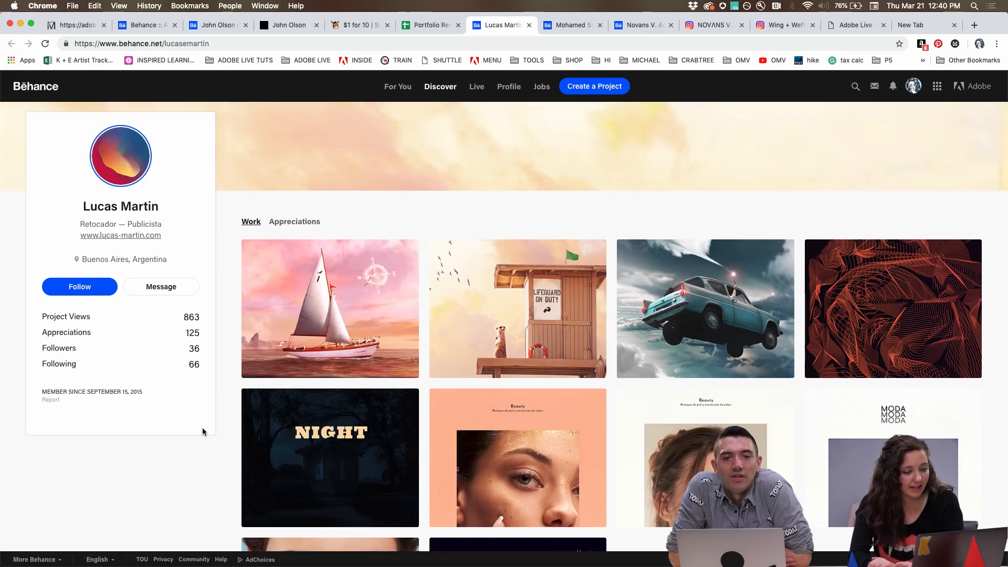
pyautogui.scroll(-2, 202, 430)
pyautogui.scroll(4, 199, 342)
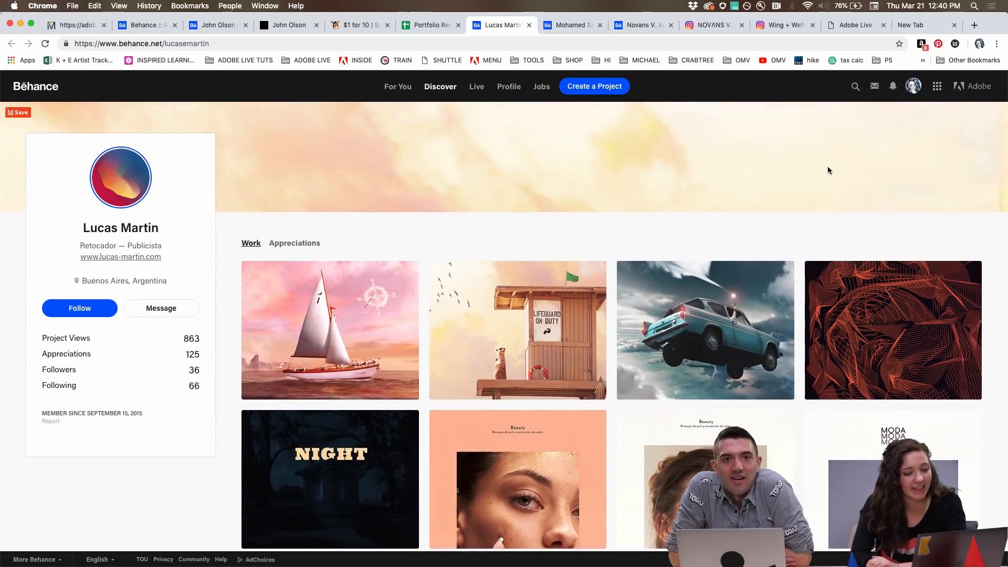
pyautogui.scroll(-3, 817, 379)
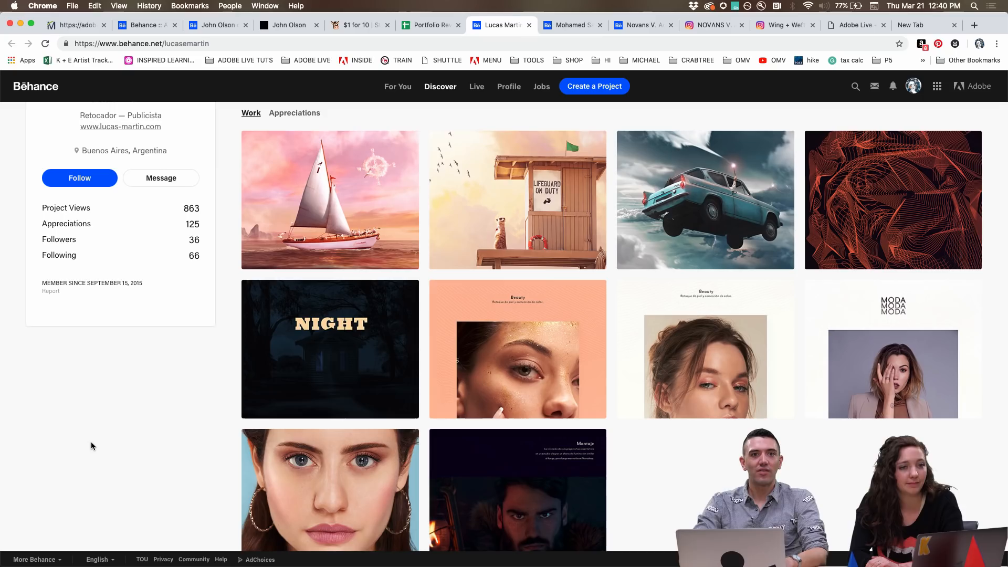
pyautogui.scroll(3, 91, 446)
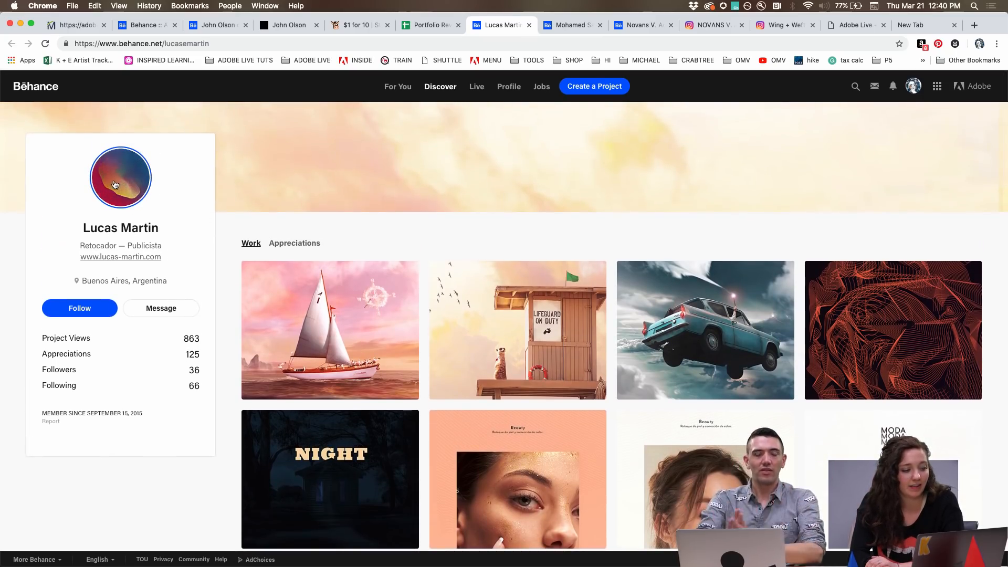
# Step: View the retoucher's work-in-progress story from the profile picture and close it
pyautogui.click(113, 180)
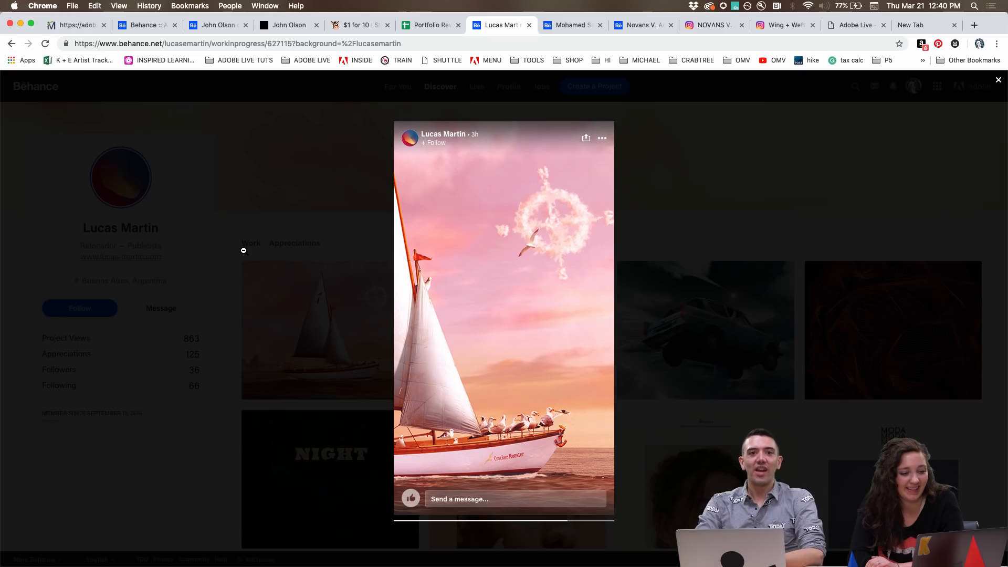
pyautogui.click(243, 250)
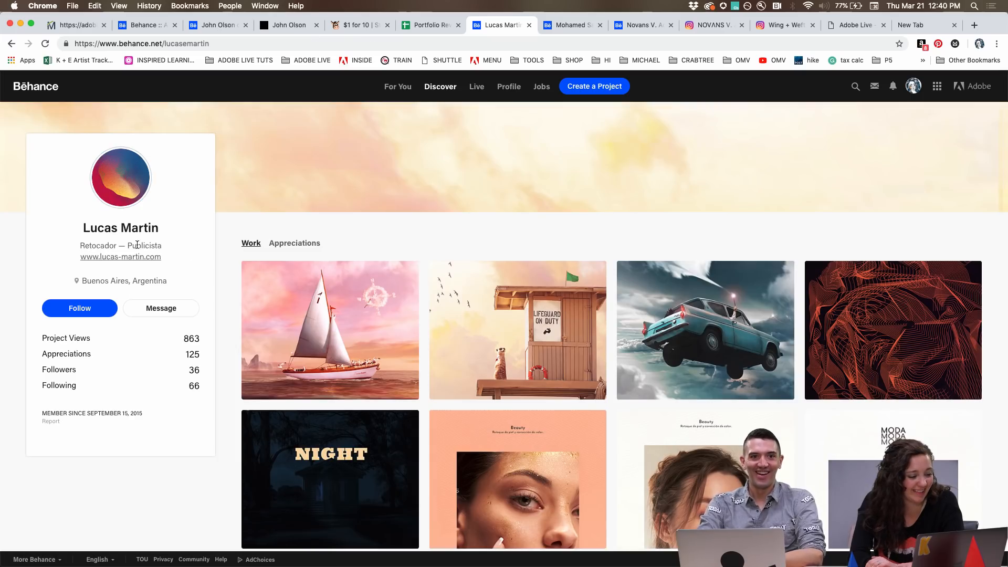
# Step: Open the retoucher's personal website from the profile and look over its beauty portraits
pyautogui.scroll(-2, 137, 245)
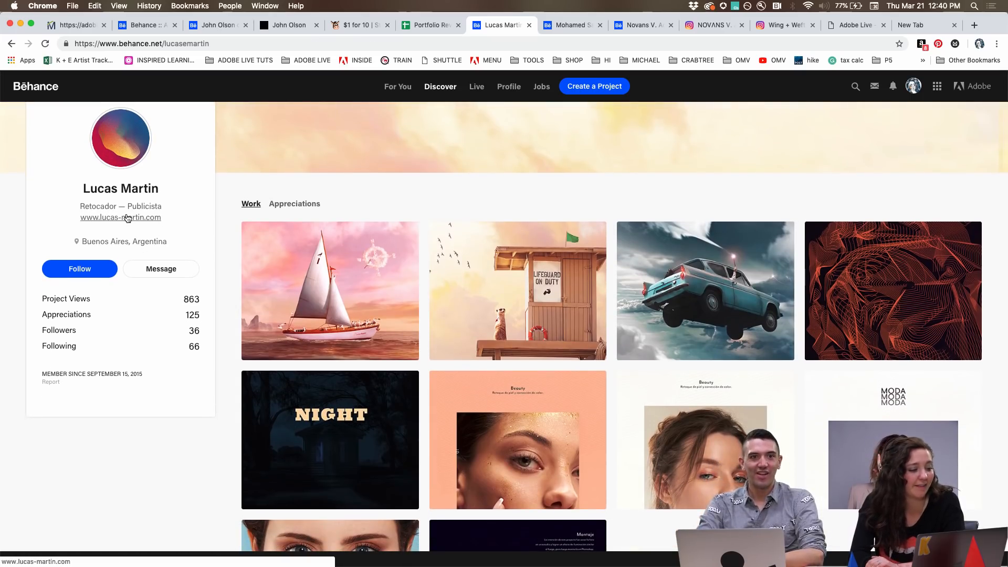
pyautogui.click(131, 218)
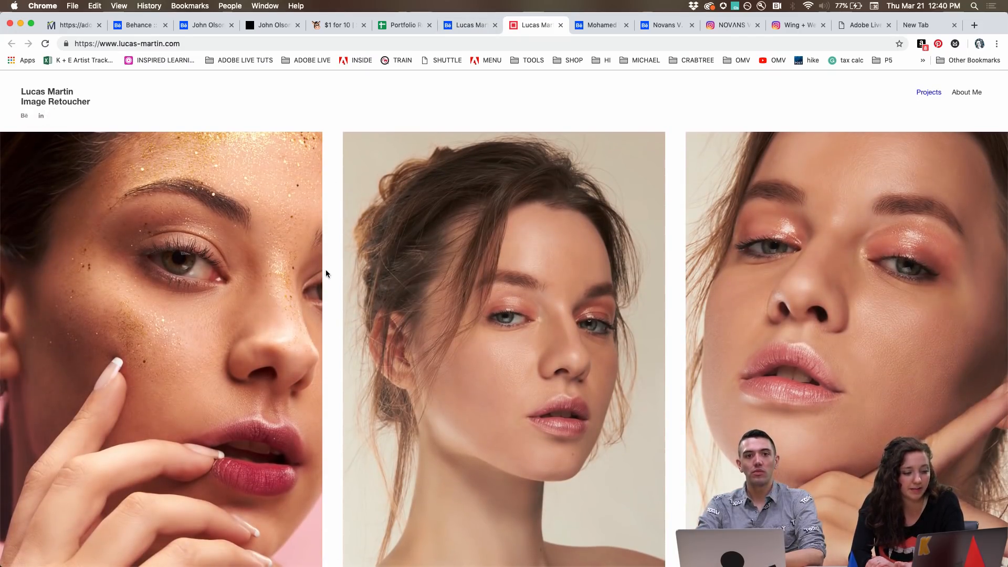
pyautogui.scroll(-3, 326, 273)
pyautogui.scroll(2, 269, 84)
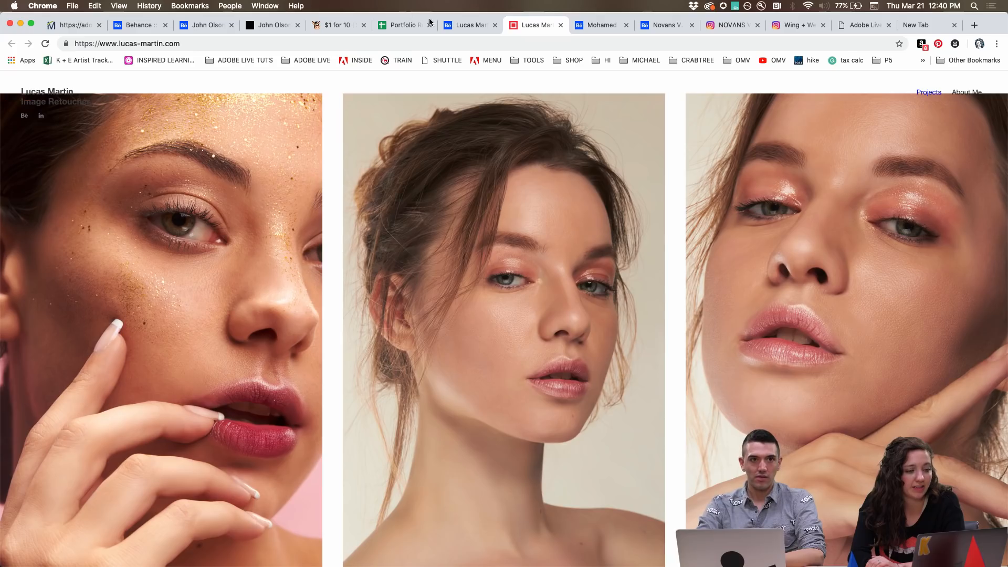
# Step: Return to the retoucher's Behance profile and look through all of the project covers
pyautogui.click(465, 26)
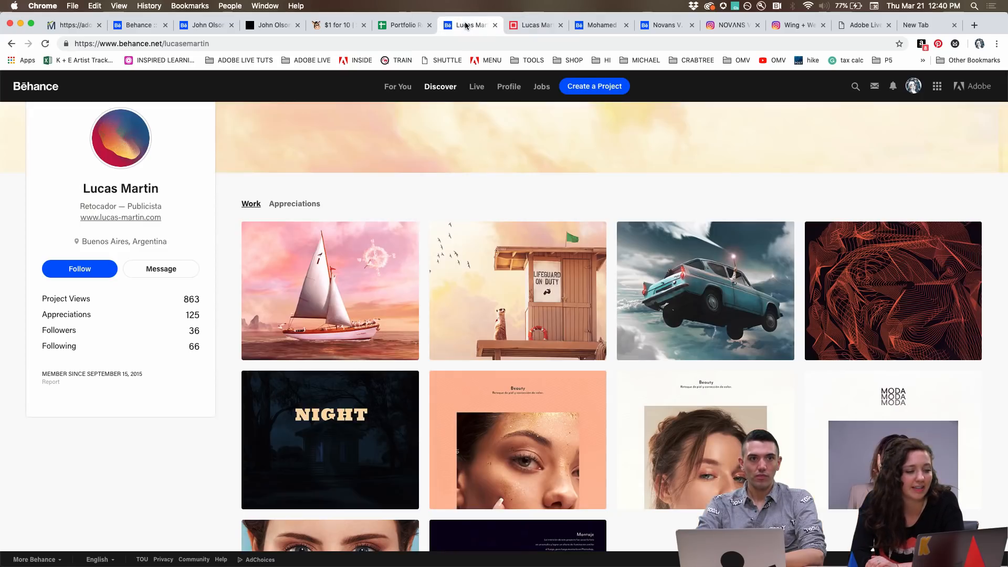
pyautogui.scroll(-3, 189, 444)
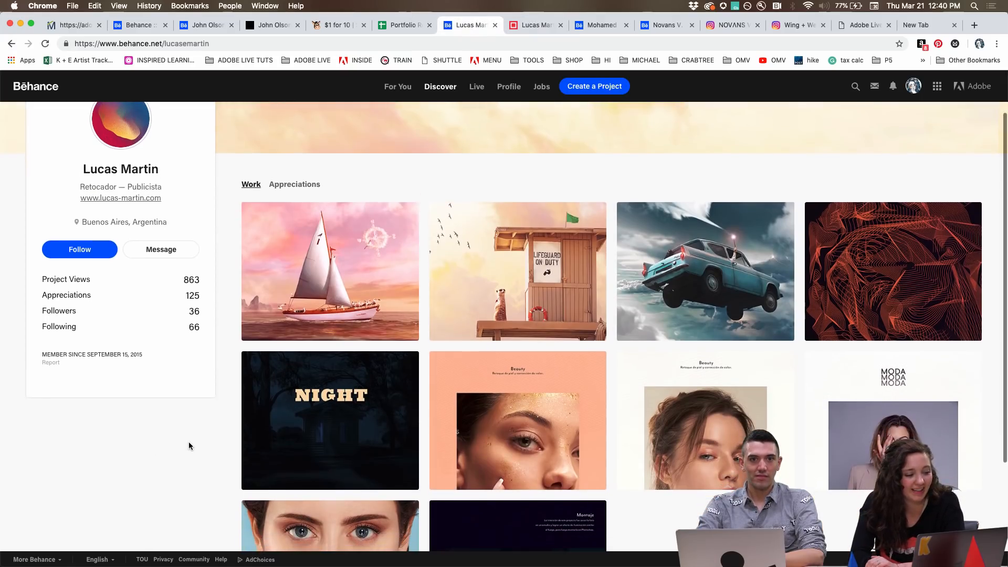
pyautogui.scroll(-1, 386, 410)
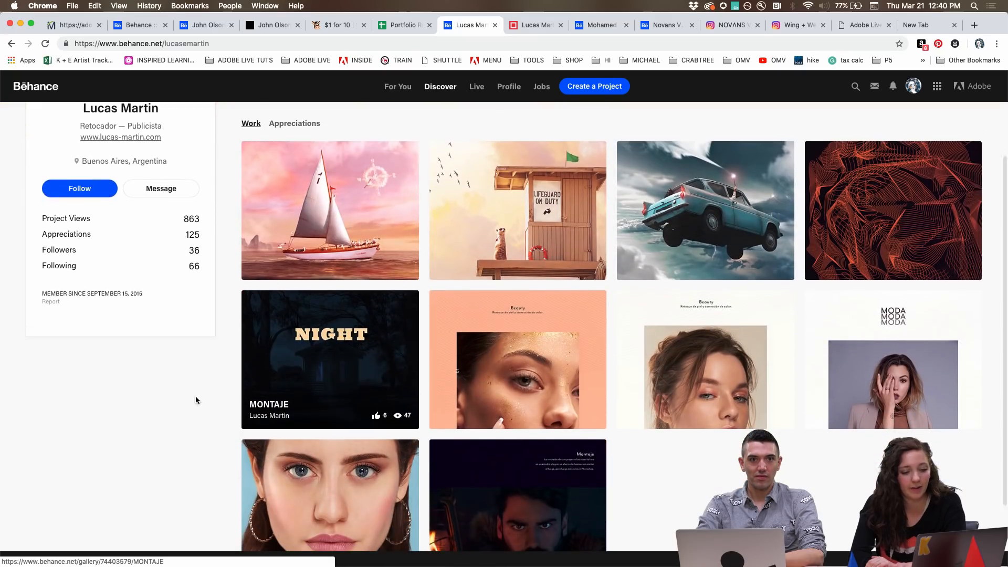
pyautogui.scroll(-2, 176, 375)
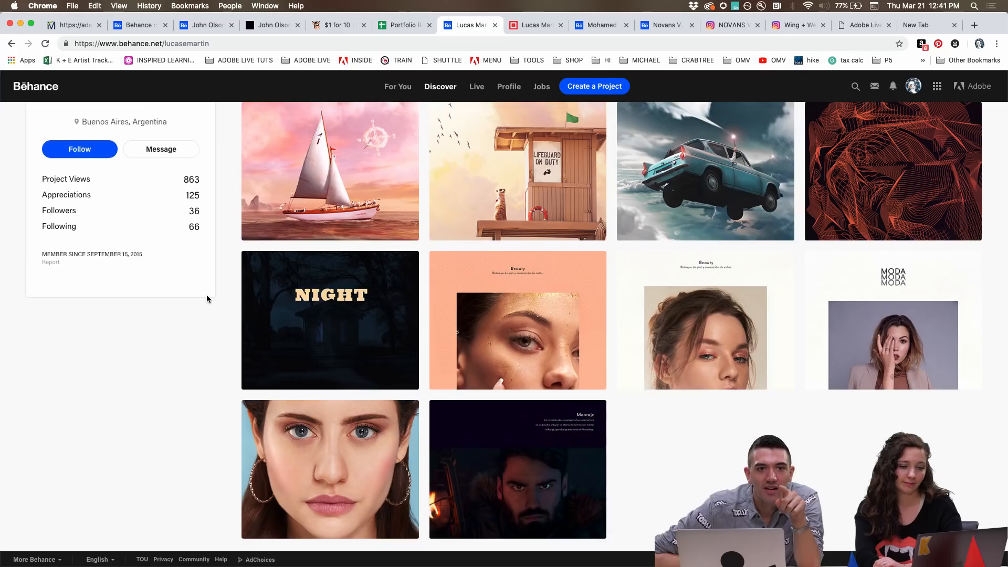
pyautogui.scroll(4, 207, 295)
pyautogui.scroll(-2, 207, 299)
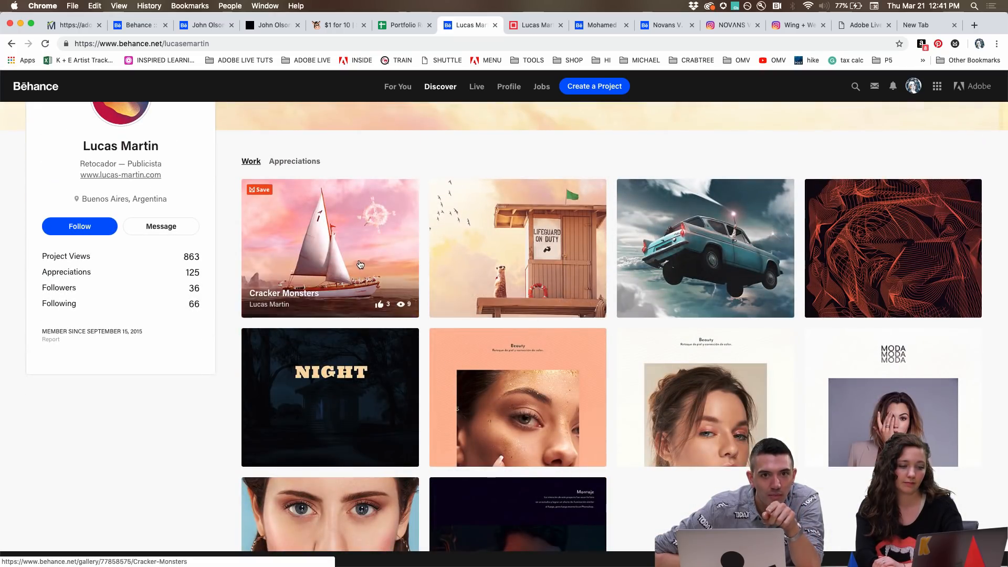
# Step: Open the BEAUTY 02 project and examine the skin retouching in the gold-glitter portrait
pyautogui.click(473, 365)
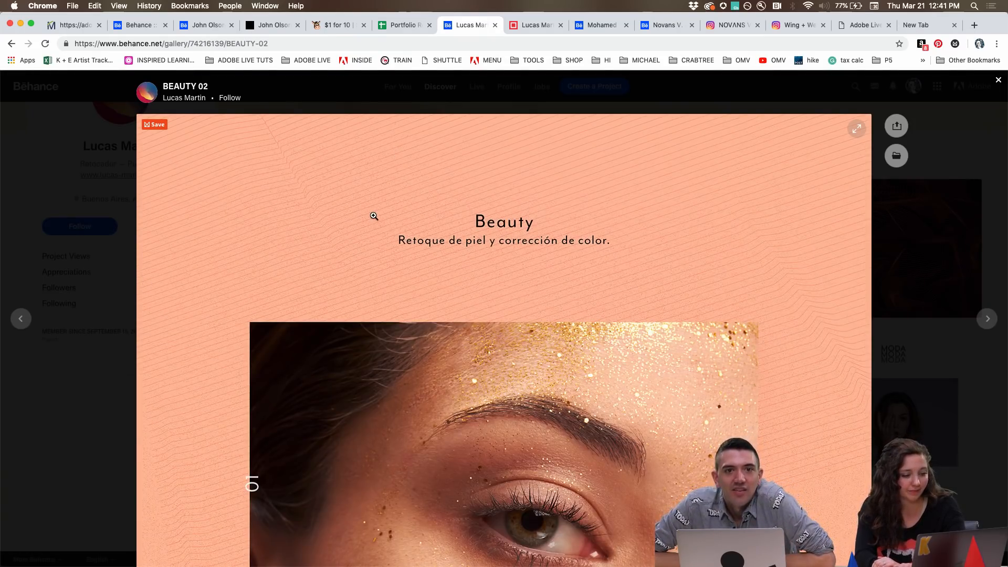
pyautogui.scroll(-3, 185, 371)
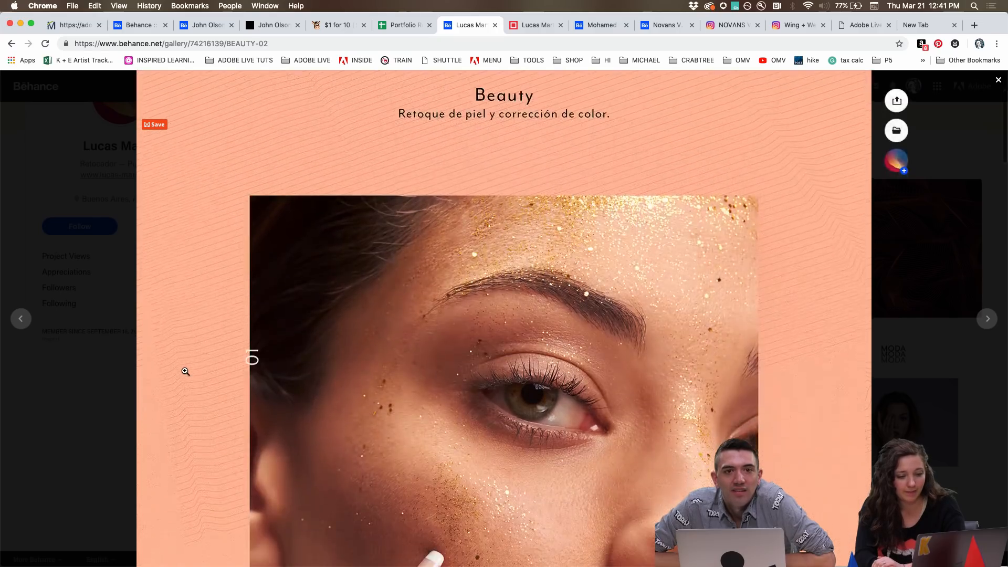
pyautogui.scroll(-3, 185, 371)
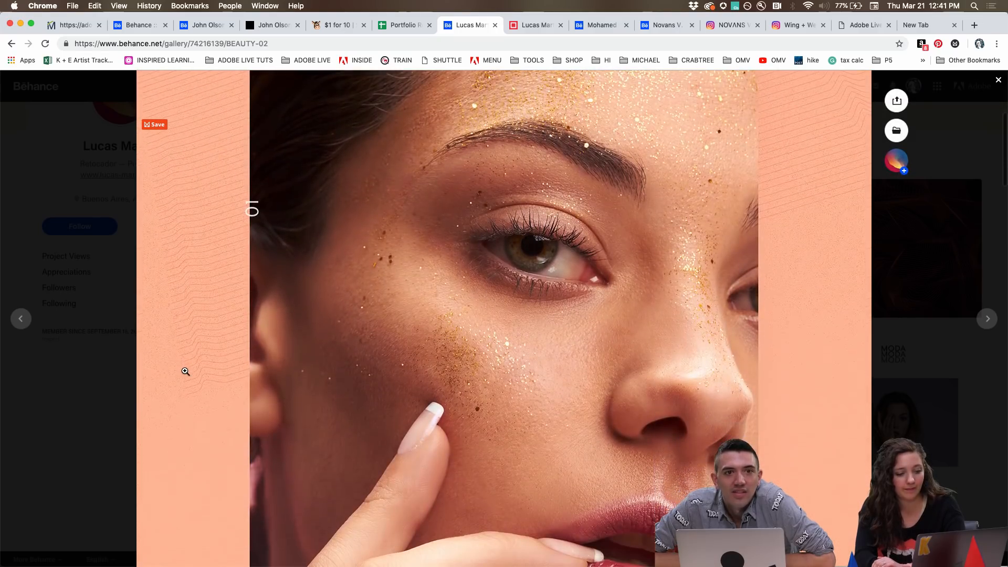
pyautogui.scroll(-5, 214, 266)
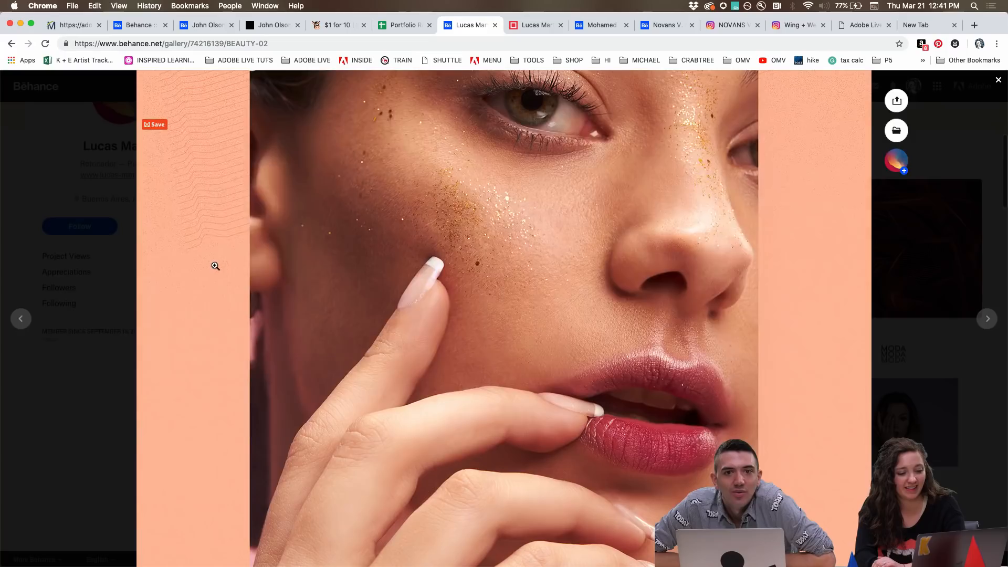
# Step: Look through the rest of BEAUTY 02, examining the Antes — Después skin retouching comparison and continuing to the closing panel
pyautogui.scroll(-5, 215, 266)
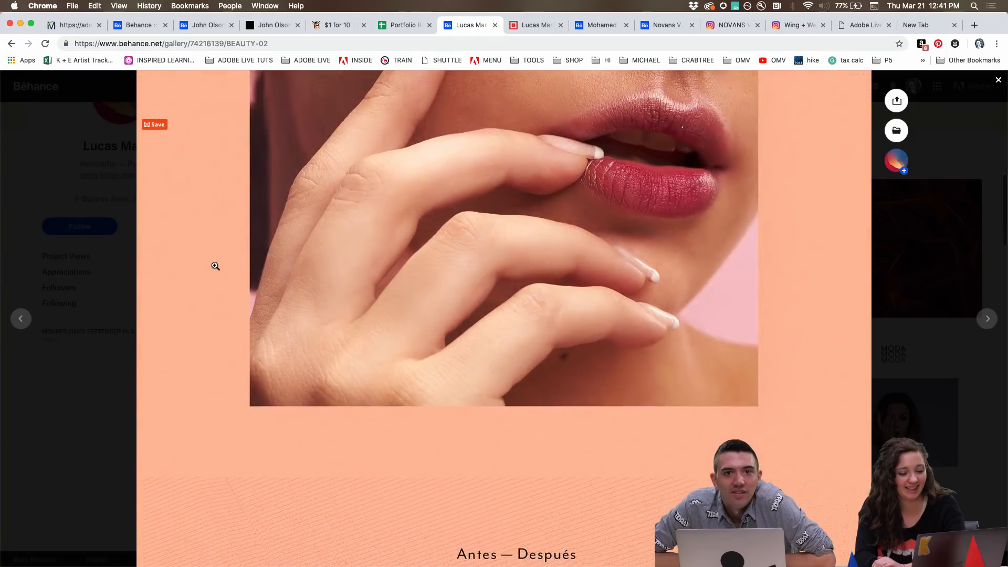
pyautogui.scroll(-5, 216, 266)
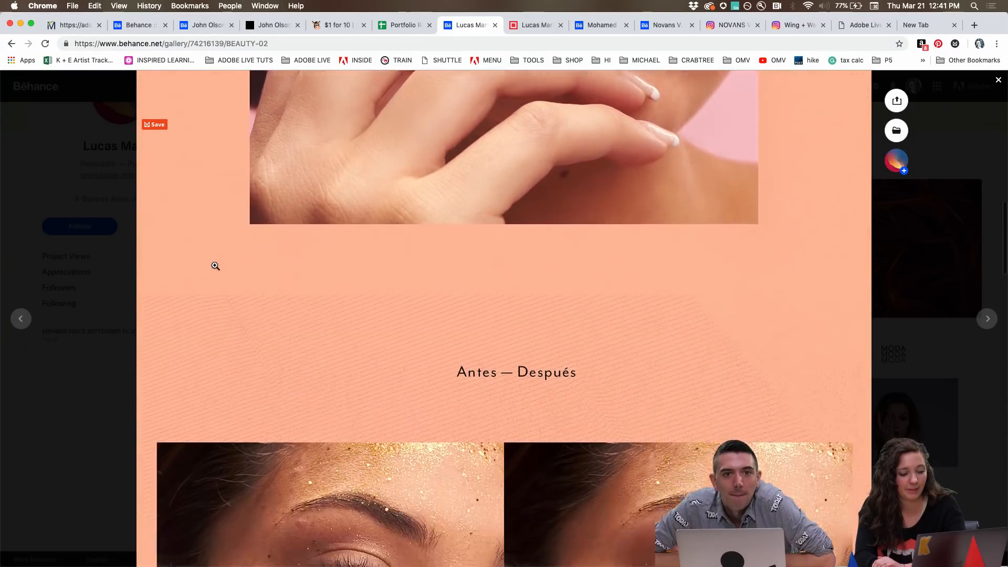
pyautogui.scroll(-5, 215, 266)
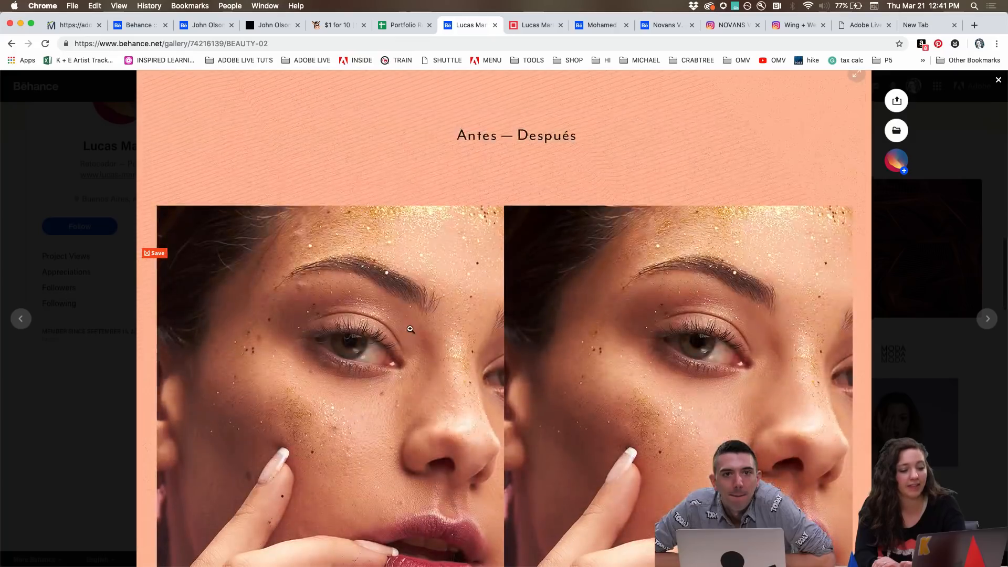
pyautogui.scroll(-1, 314, 359)
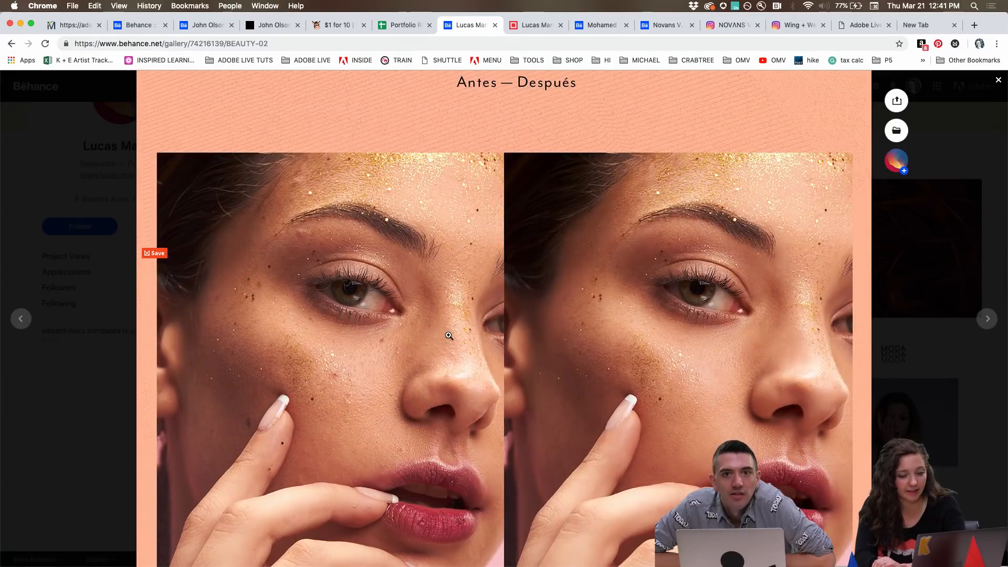
pyautogui.scroll(-1, 449, 336)
pyautogui.scroll(-2, 449, 336)
pyautogui.scroll(-1, 448, 335)
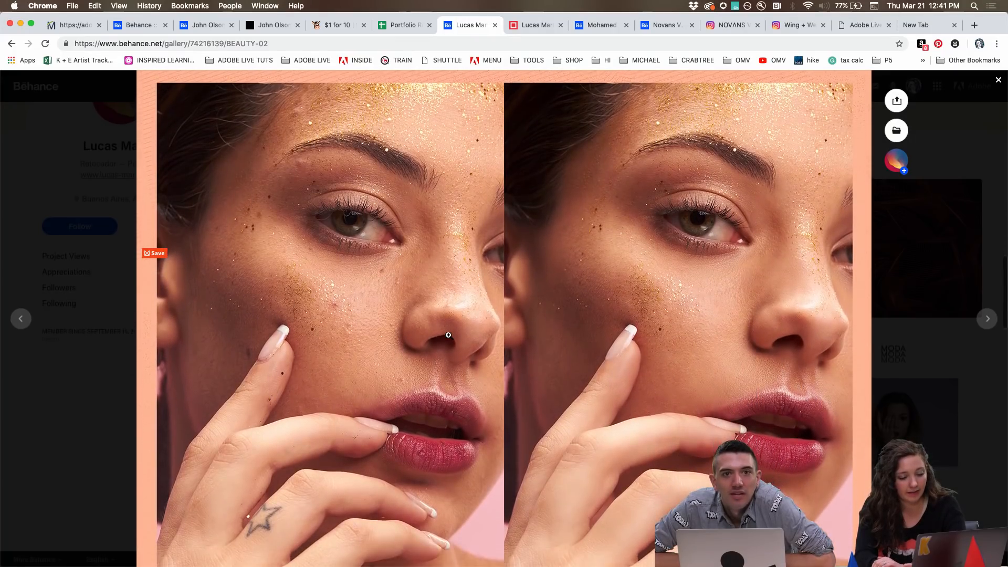
pyautogui.scroll(-5, 452, 399)
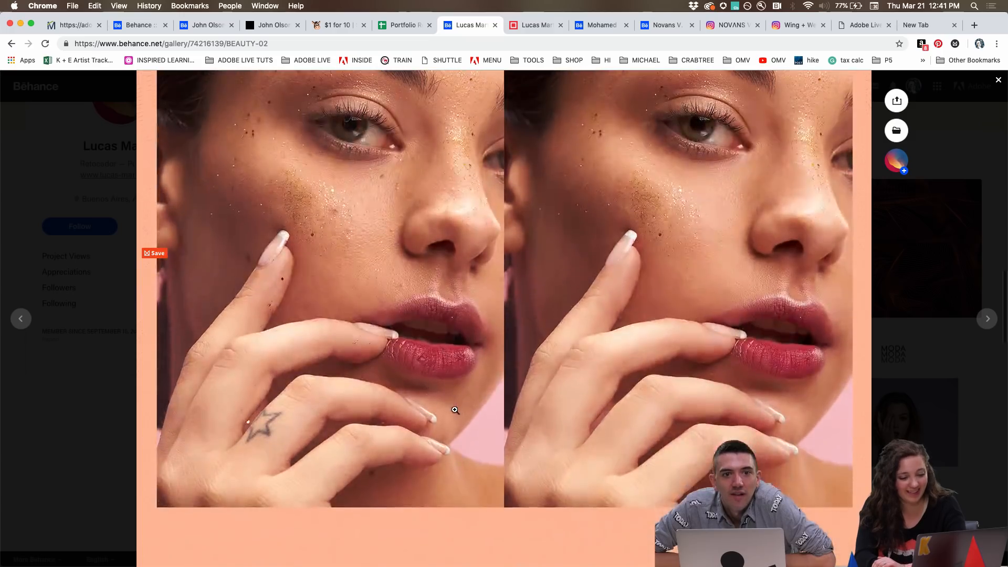
pyautogui.scroll(-9, 455, 410)
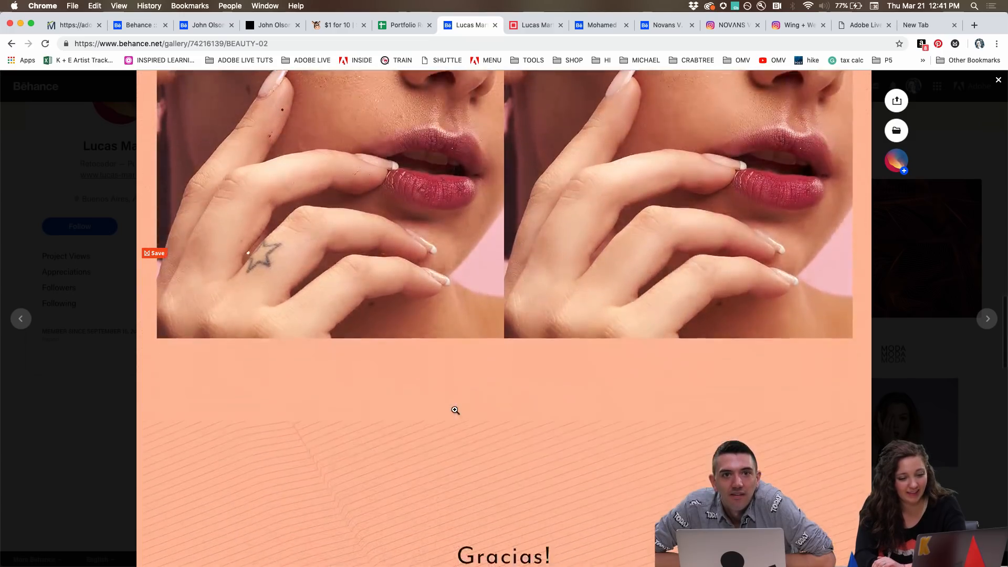
pyautogui.scroll(-10, 456, 410)
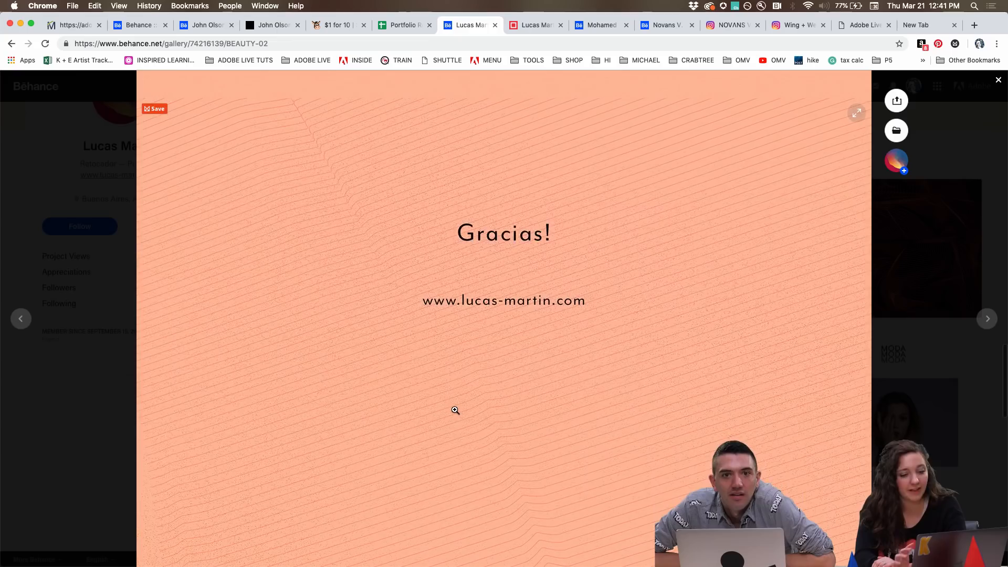
# Step: Return to the Antes — Después pair and compare the skin texture around the eye and cheek
pyautogui.scroll(15, 455, 410)
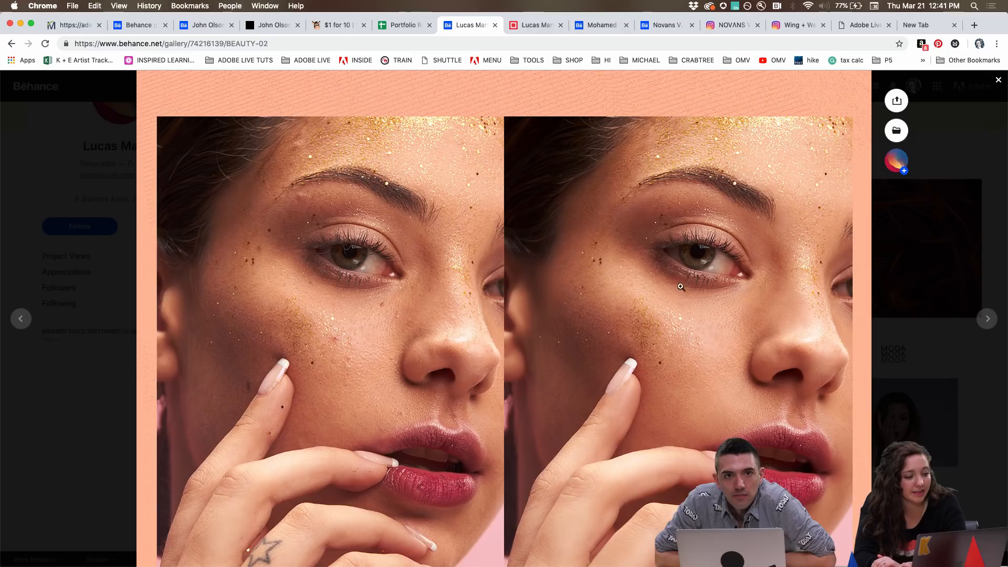
pyautogui.scroll(2, 705, 195)
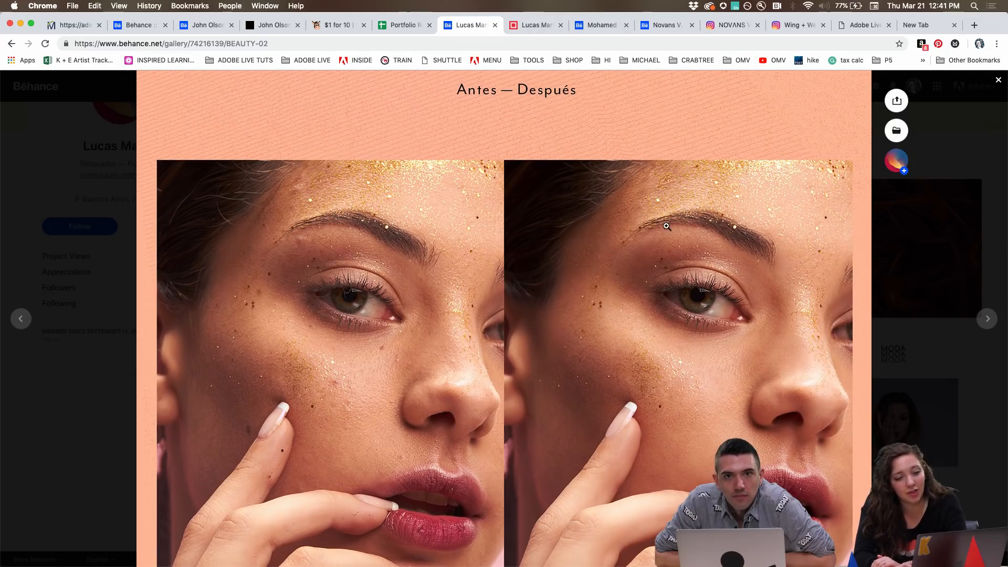
pyautogui.scroll(-1, 730, 331)
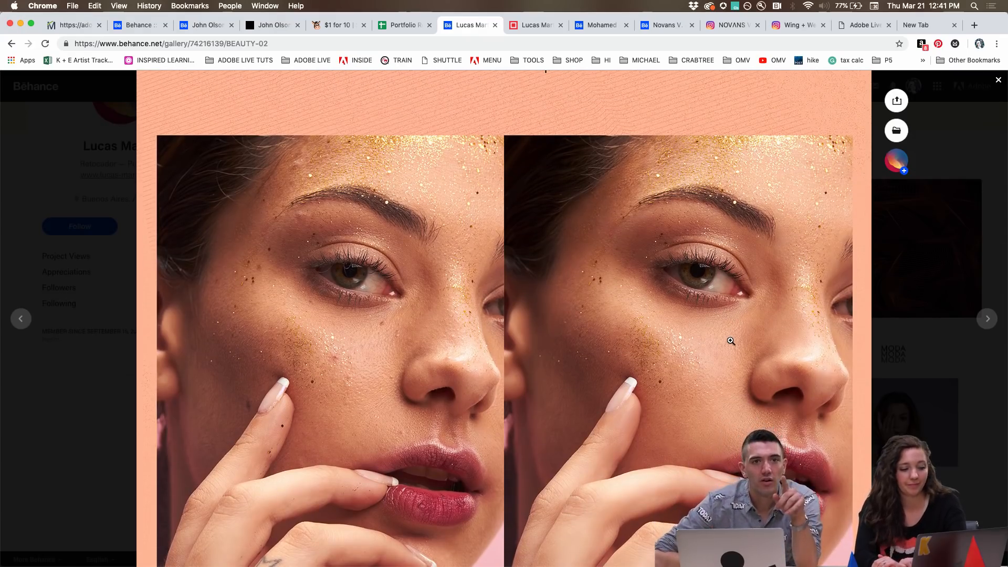
# Step: Review the large finished gold-glitter portrait once more and close the BEAUTY 02 project
pyautogui.scroll(-10, 731, 341)
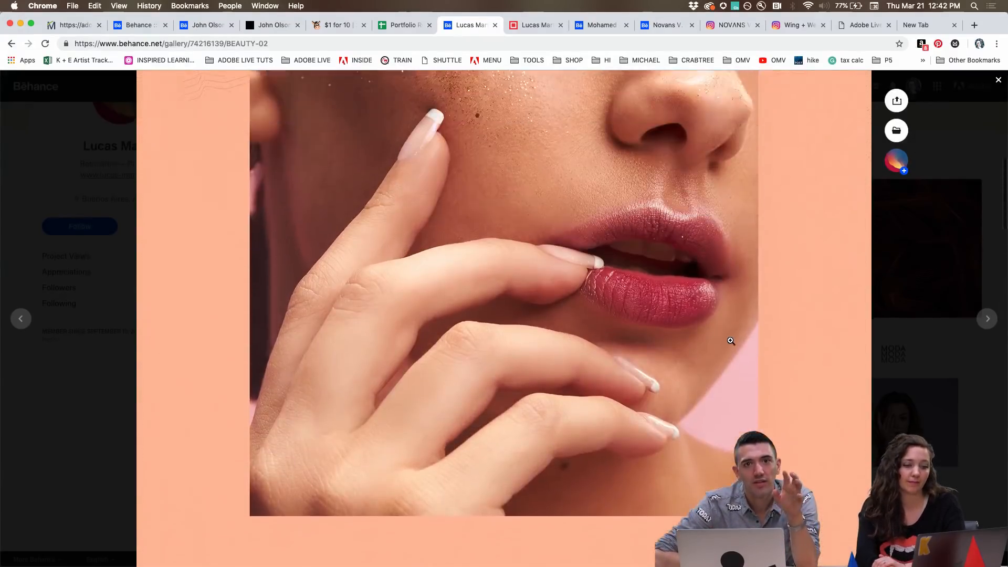
pyautogui.scroll(5, 731, 342)
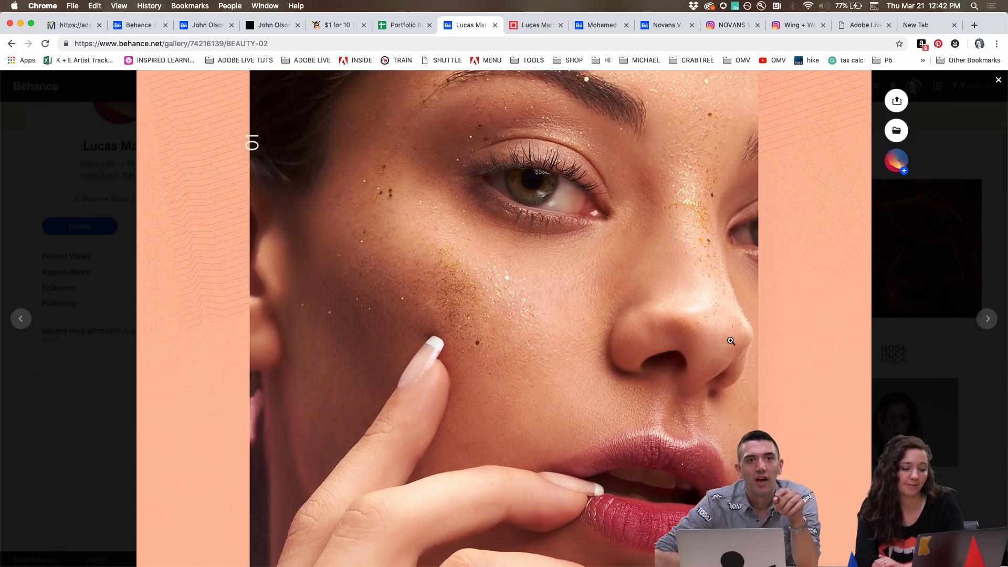
pyautogui.scroll(4, 731, 341)
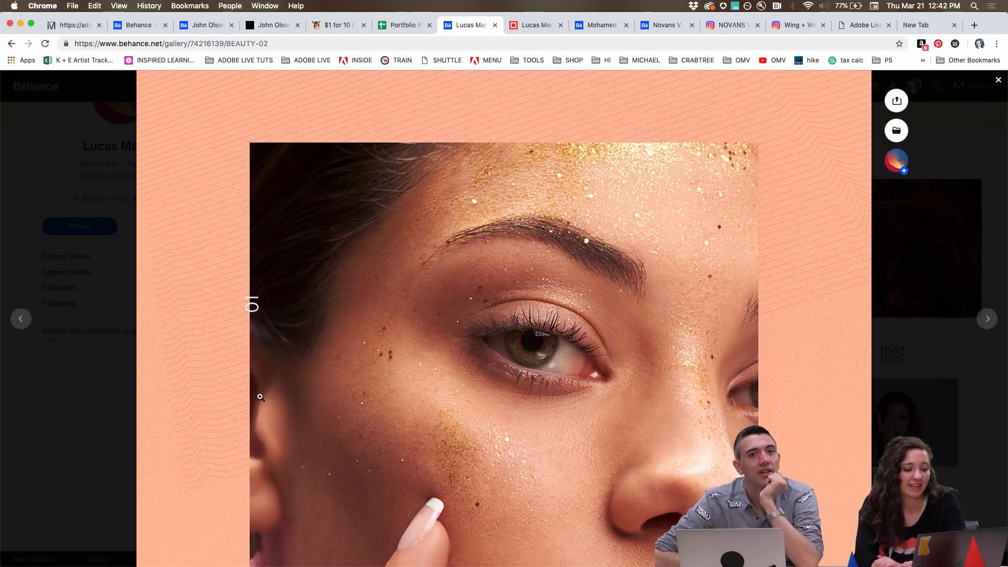
pyautogui.scroll(-4, 260, 397)
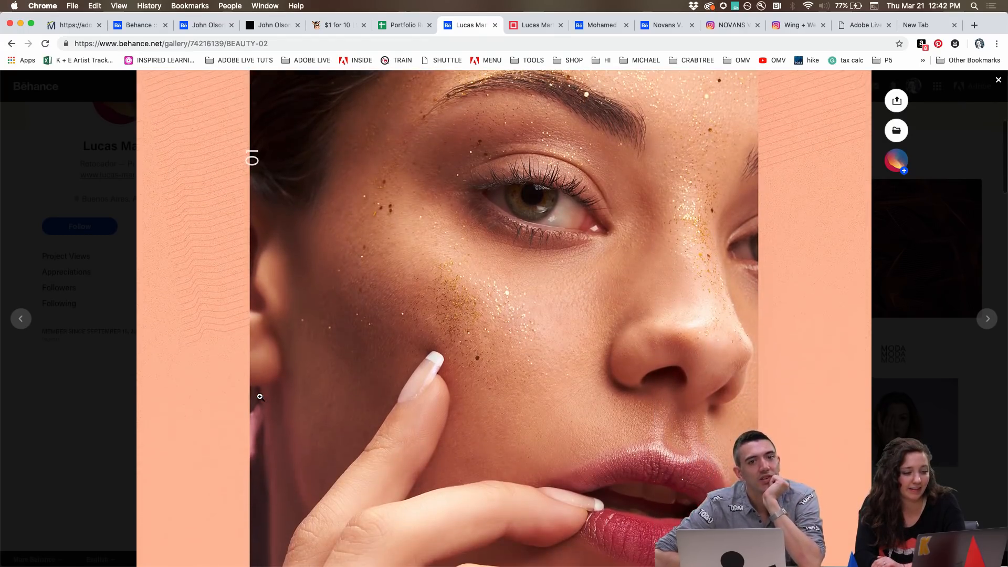
pyautogui.scroll(6, 433, 276)
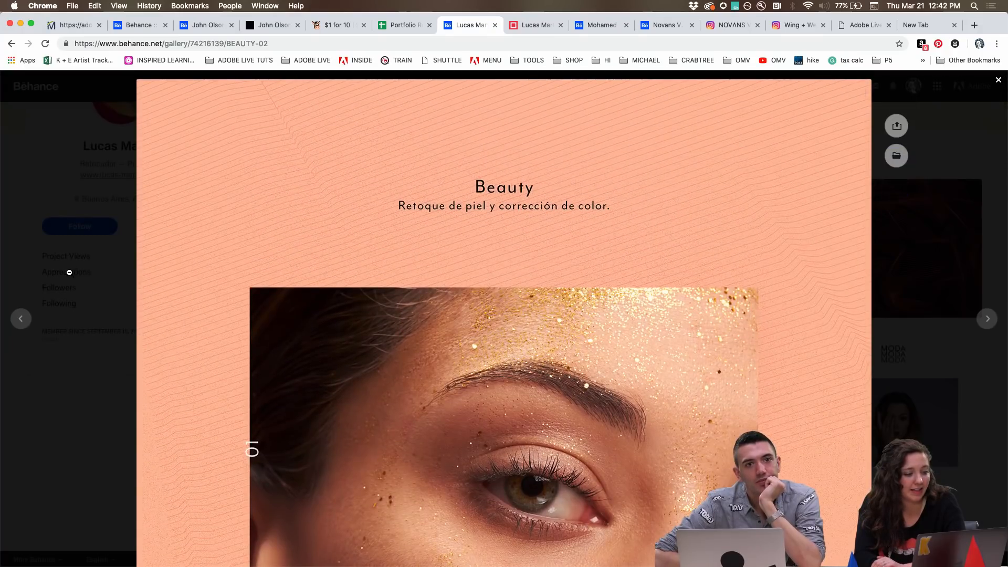
pyautogui.click(69, 270)
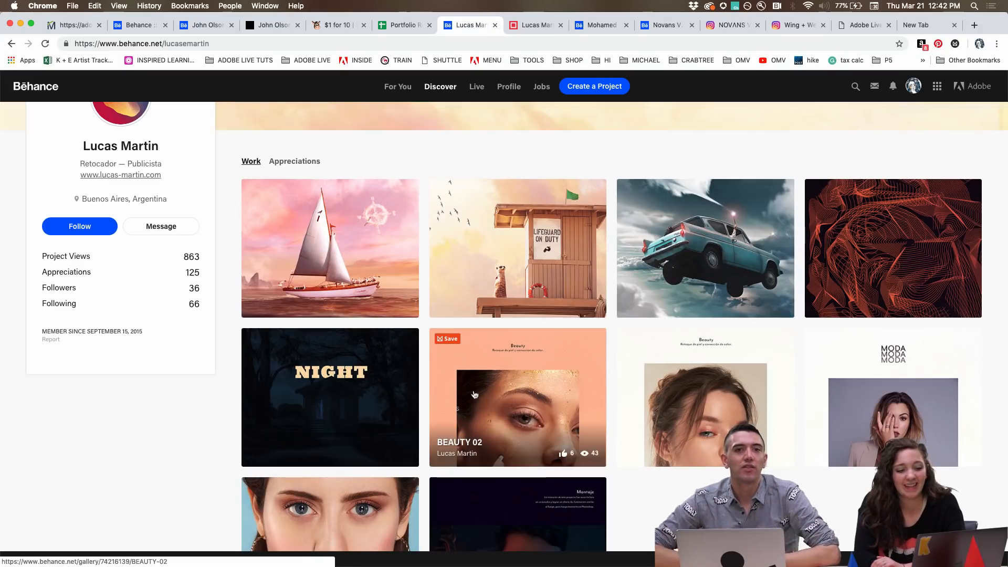
# Step: Open the Cracker Monsters project from the profile's work and bring its sailboat composite into view
pyautogui.scroll(-2, 525, 382)
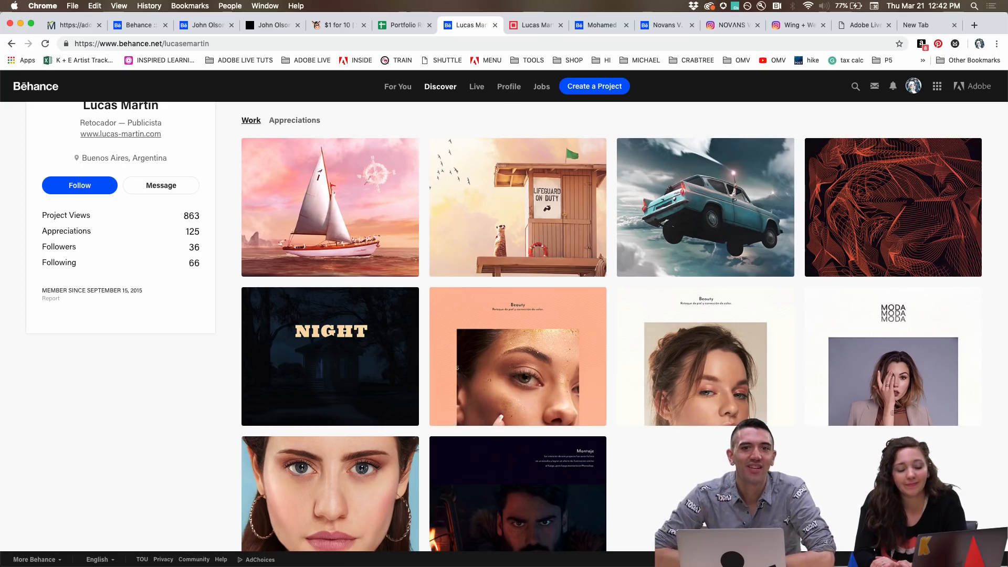
pyautogui.scroll(2, 517, 326)
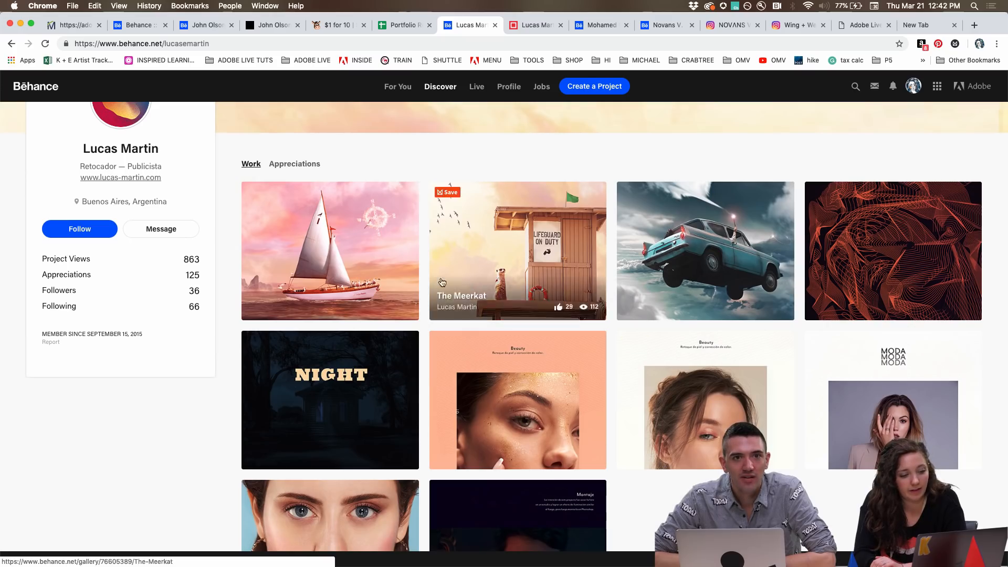
pyautogui.click(345, 220)
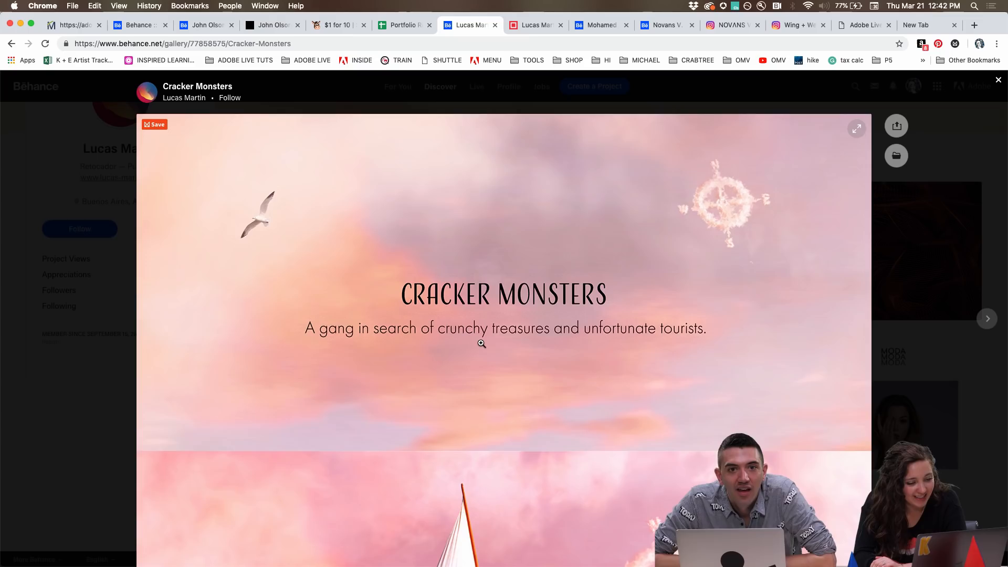
pyautogui.scroll(-1, 482, 343)
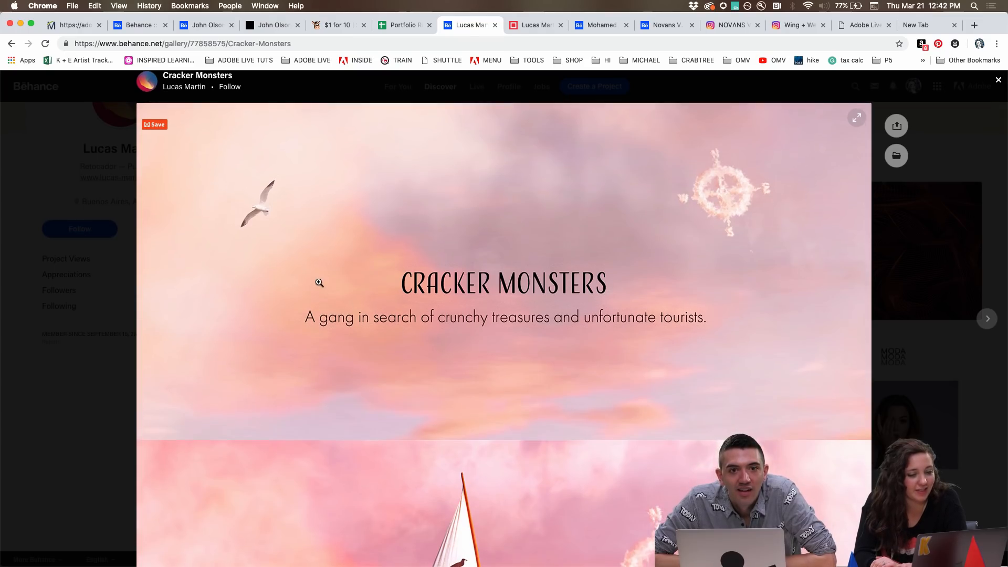
pyautogui.scroll(-3, 319, 283)
pyautogui.scroll(-5, 319, 283)
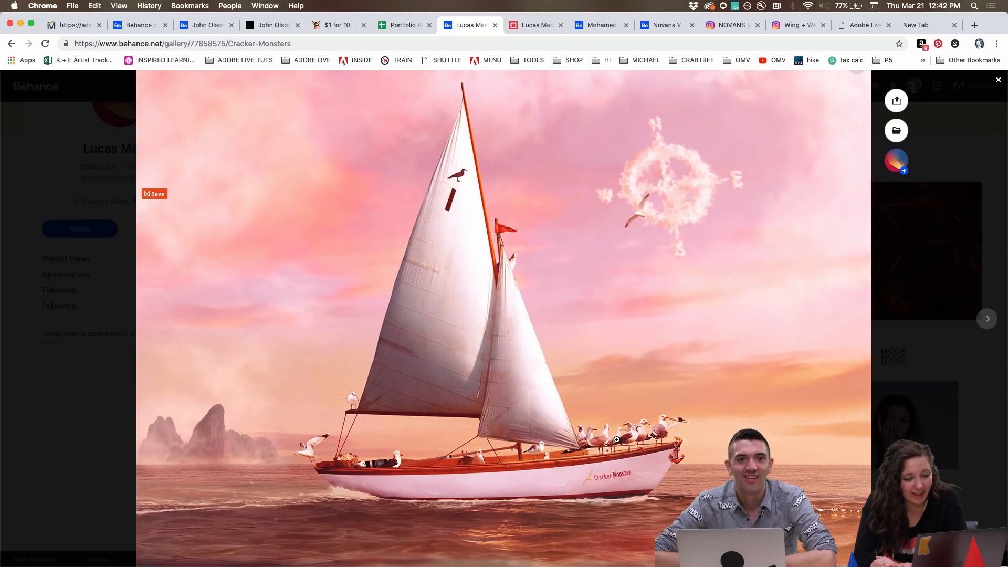
# Step: Enlarge the sailboat composite to full size, inspect its cloud compass, sails and seagulls, and exit the enlarged view
pyautogui.click(617, 439)
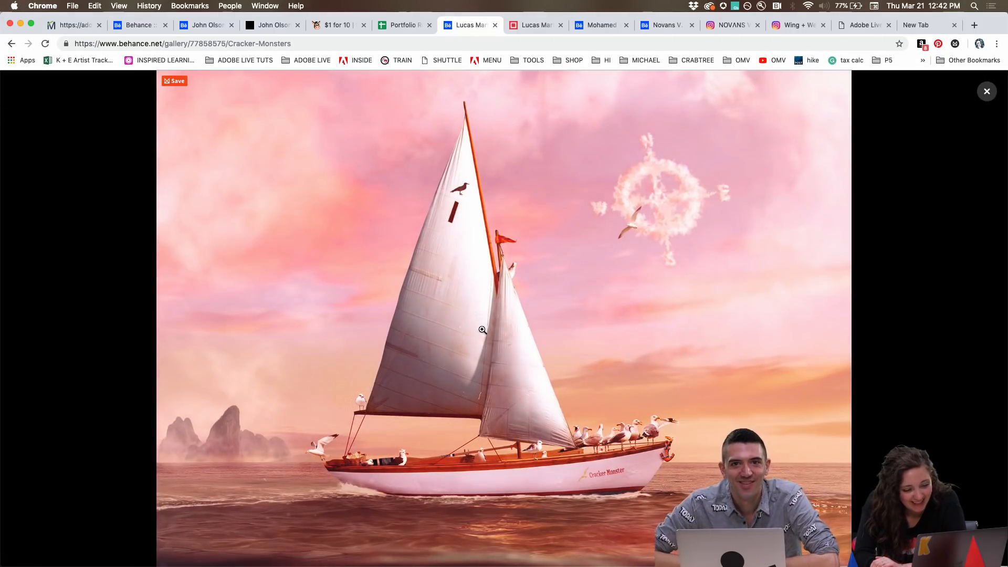
pyautogui.click(509, 416)
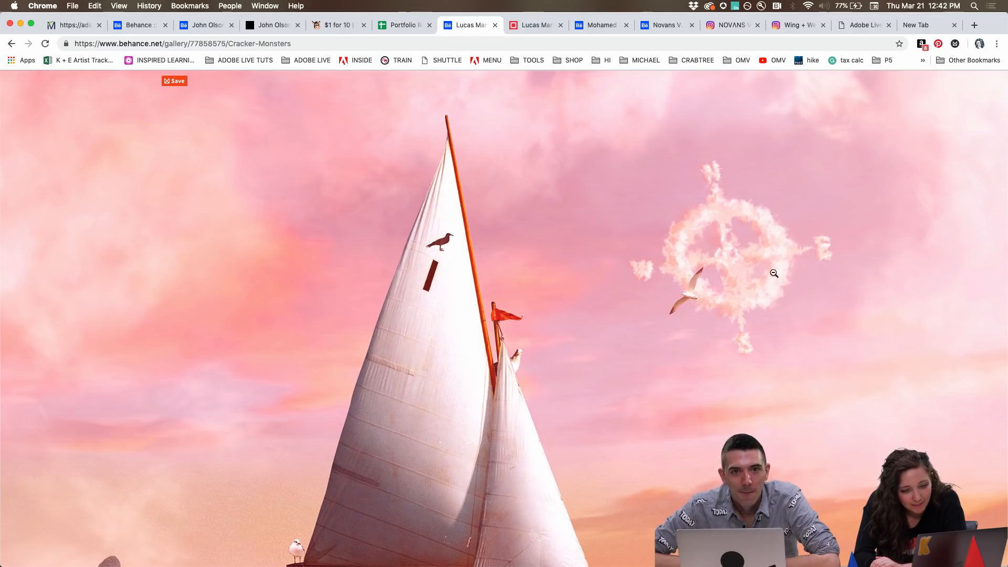
pyautogui.scroll(-5, 696, 227)
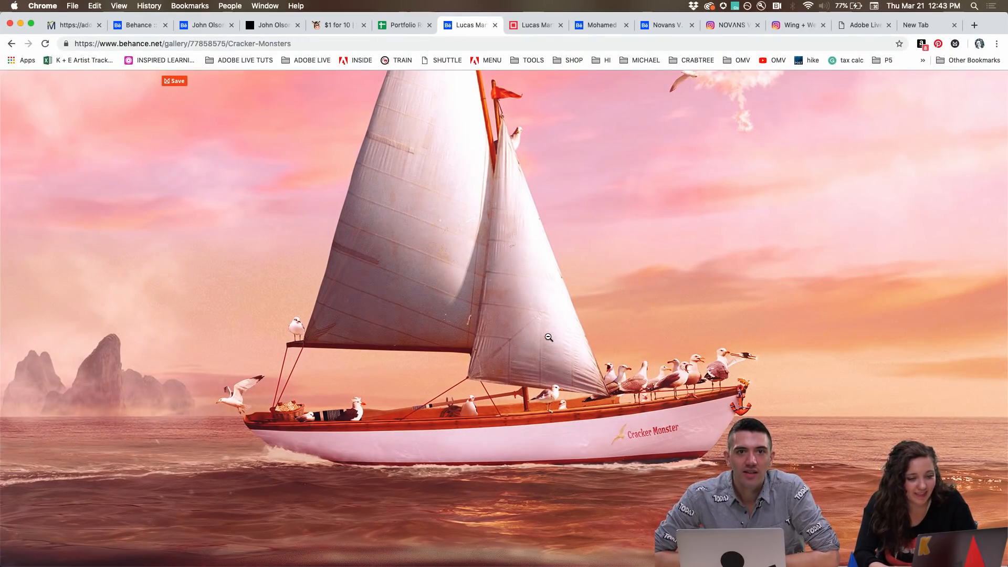
pyautogui.scroll(1, 549, 337)
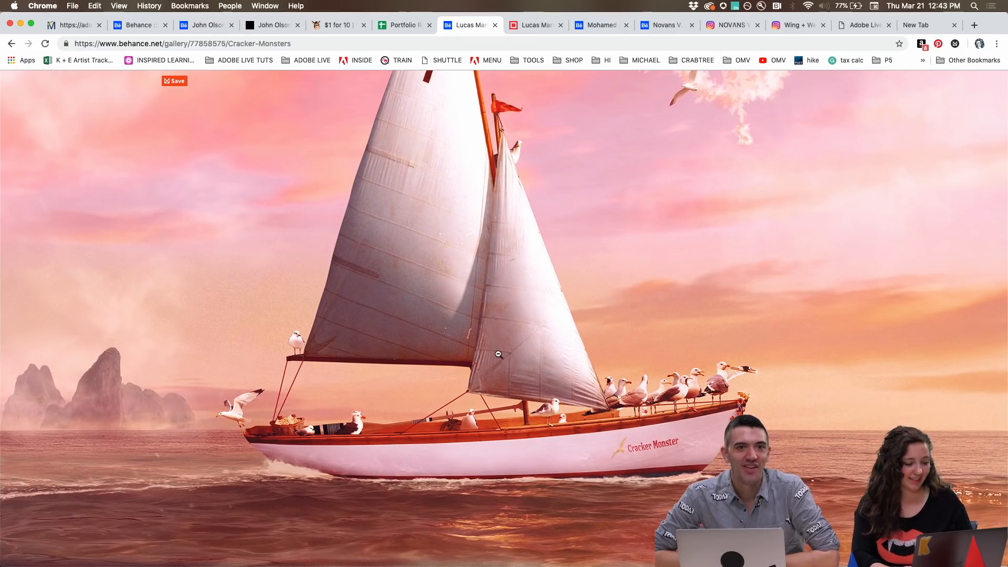
pyautogui.click(109, 355)
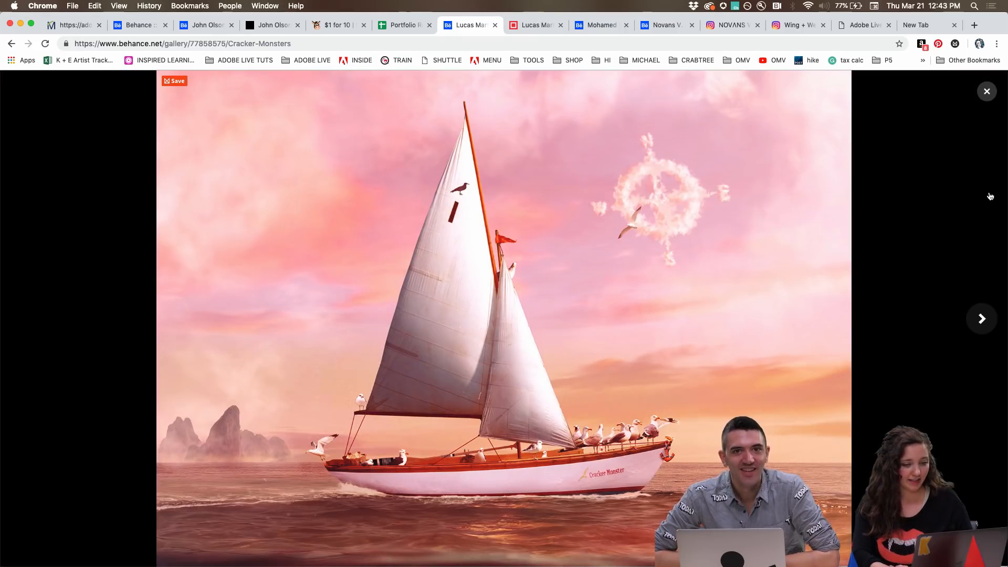
pyautogui.click(987, 93)
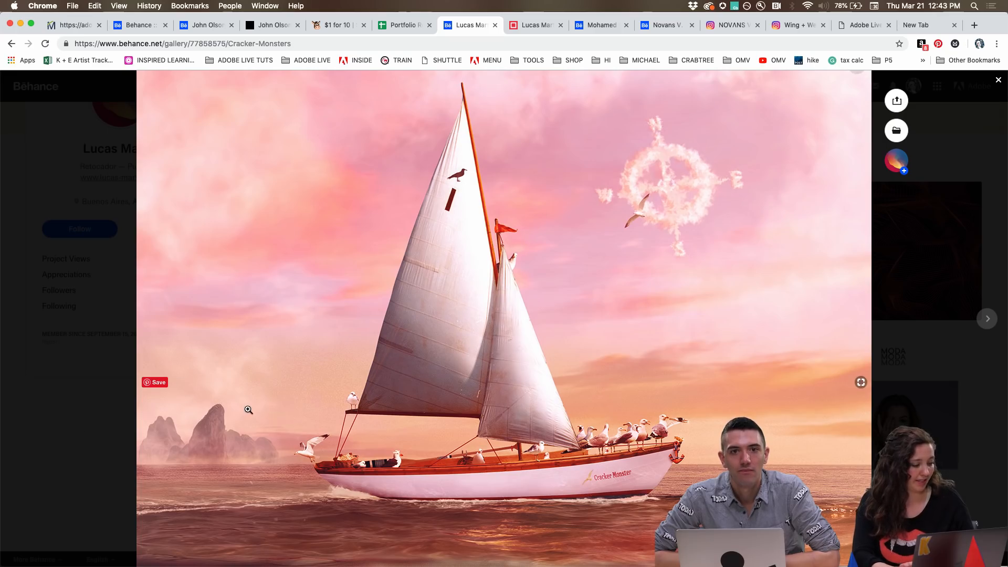
# Step: Look through the source photos used for Cracker Monsters and return to the finished sailboat composite to compare them
pyautogui.scroll(-5, 679, 258)
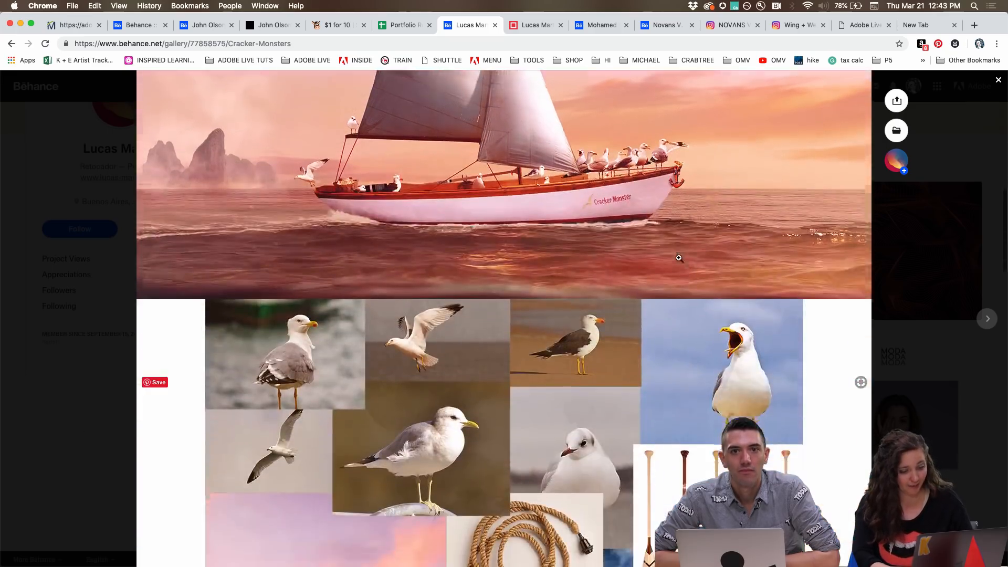
pyautogui.scroll(-5, 679, 258)
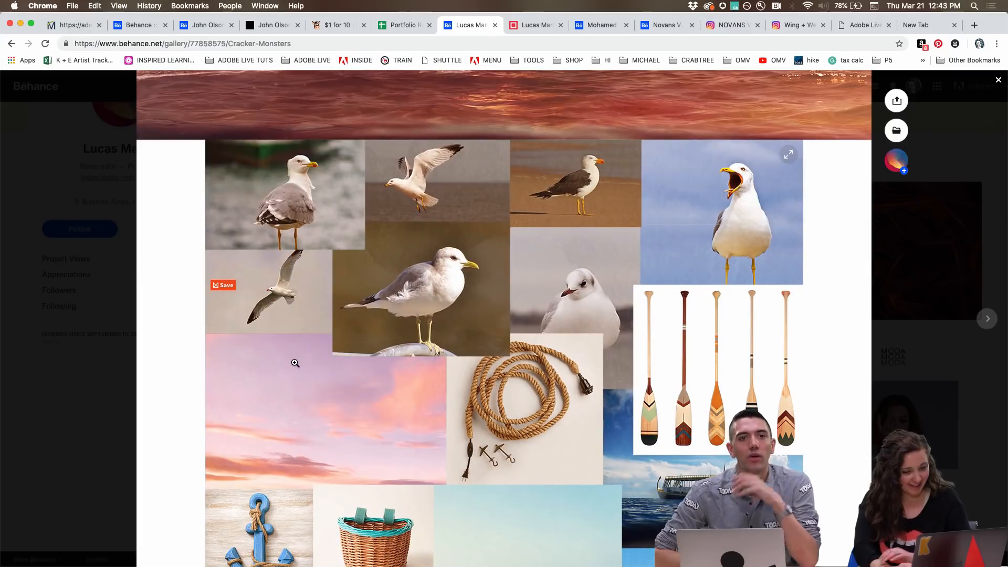
pyautogui.scroll(-4, 295, 363)
pyautogui.scroll(-3, 295, 363)
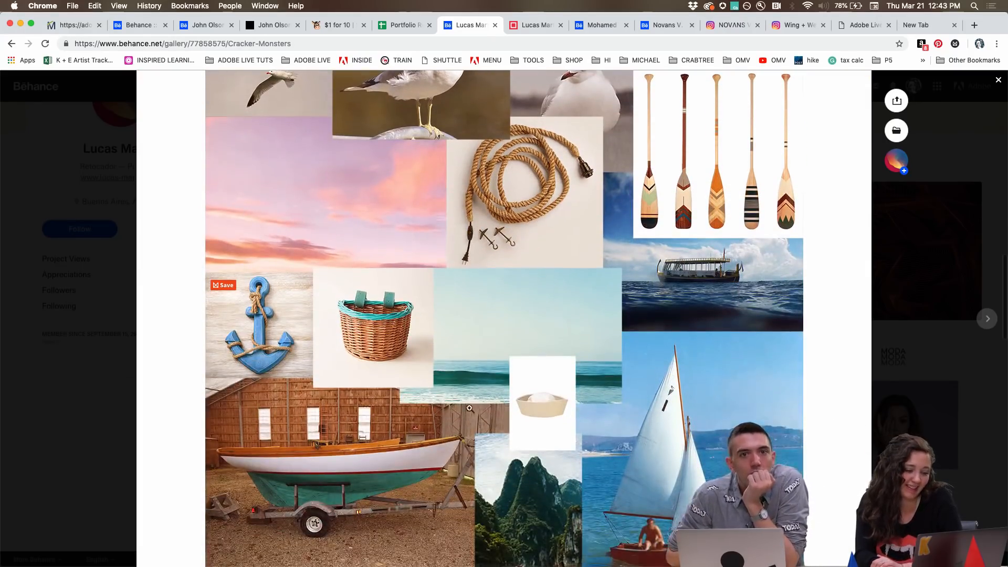
pyautogui.scroll(-8, 580, 430)
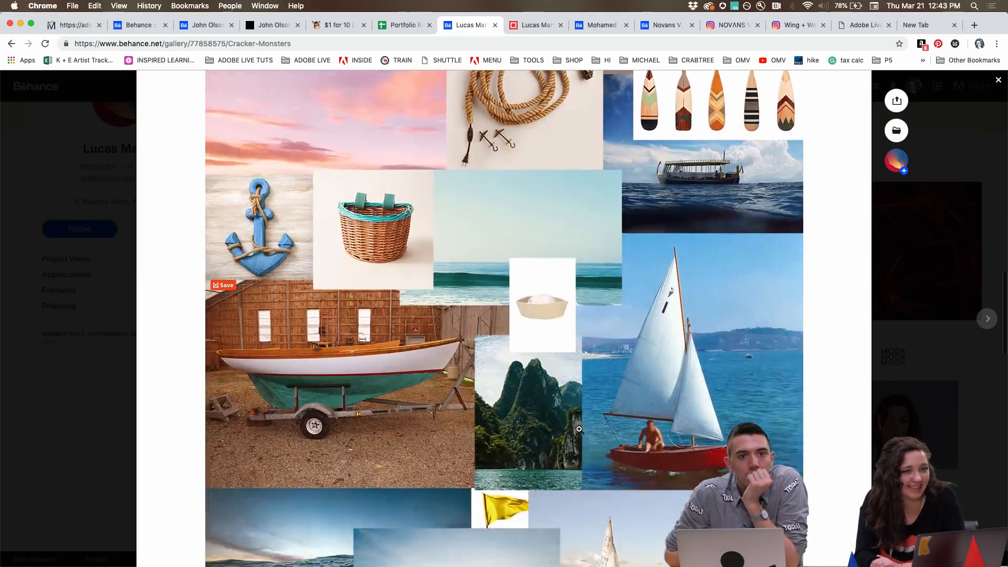
pyautogui.scroll(-3, 580, 429)
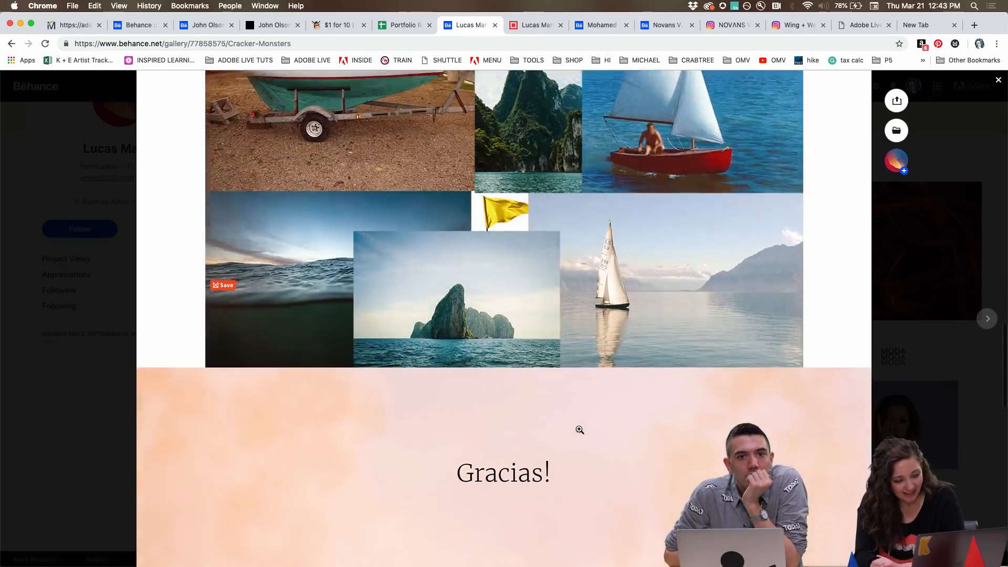
pyautogui.scroll(2, 458, 301)
pyautogui.scroll(12, 458, 300)
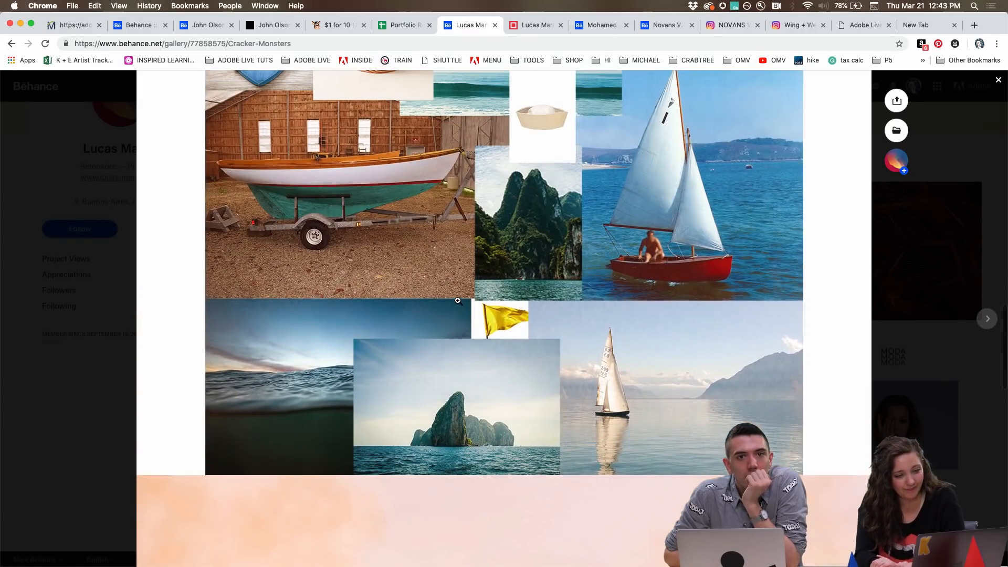
pyautogui.scroll(4, 457, 300)
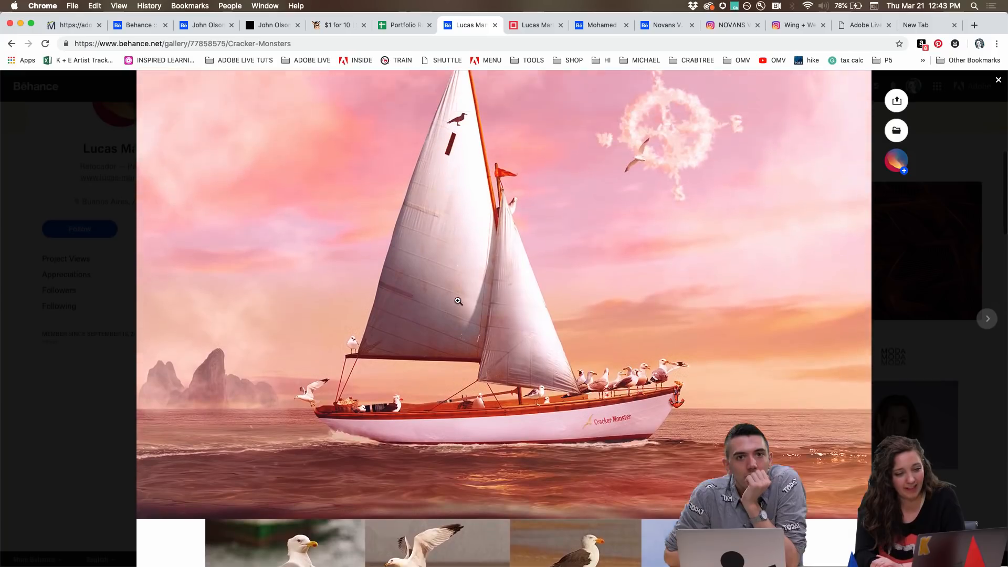
# Step: Compare the Cracker Monsters title banner with the sailboat composite below it, and close the project
pyautogui.scroll(2, 458, 300)
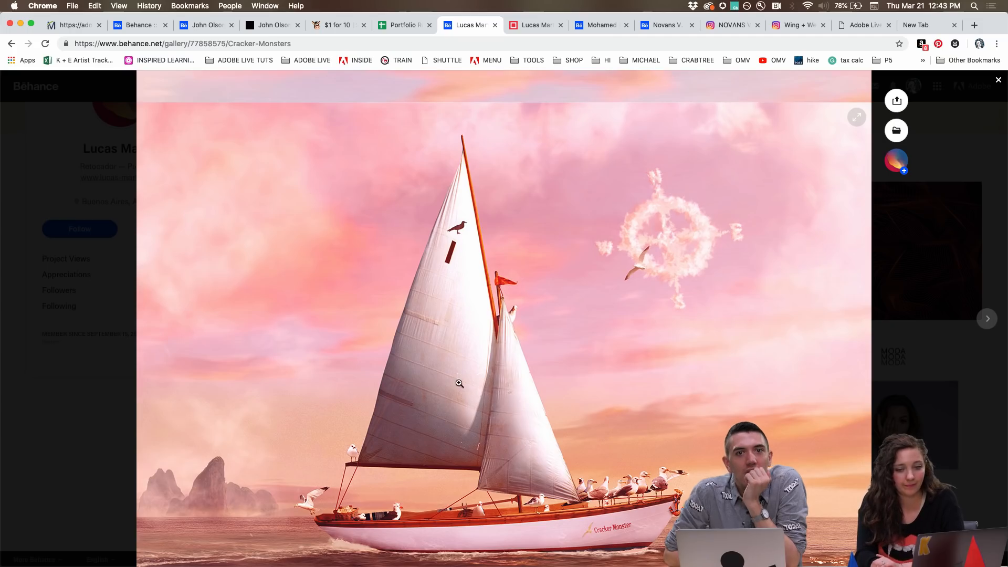
pyautogui.scroll(-1, 205, 504)
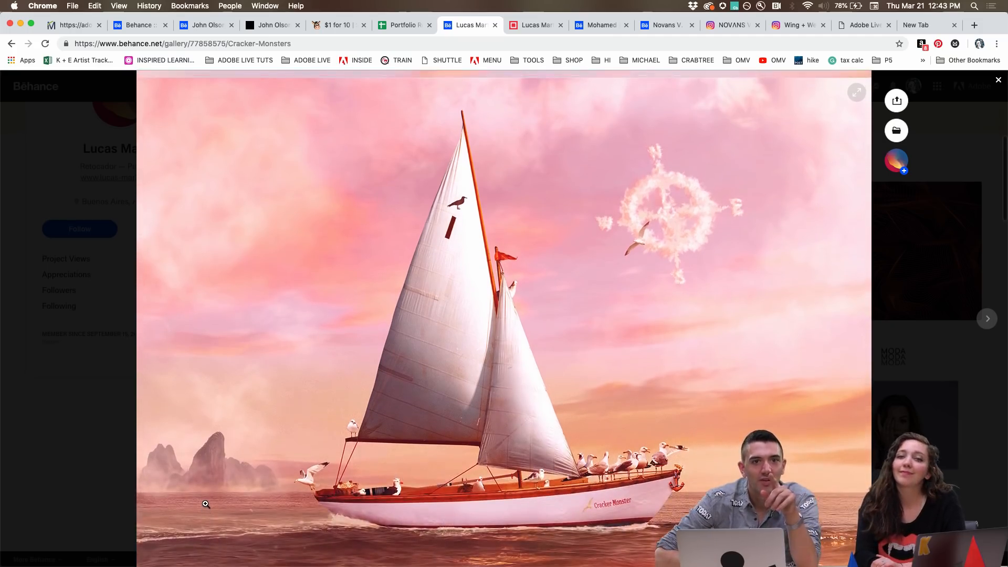
pyautogui.scroll(10, 206, 504)
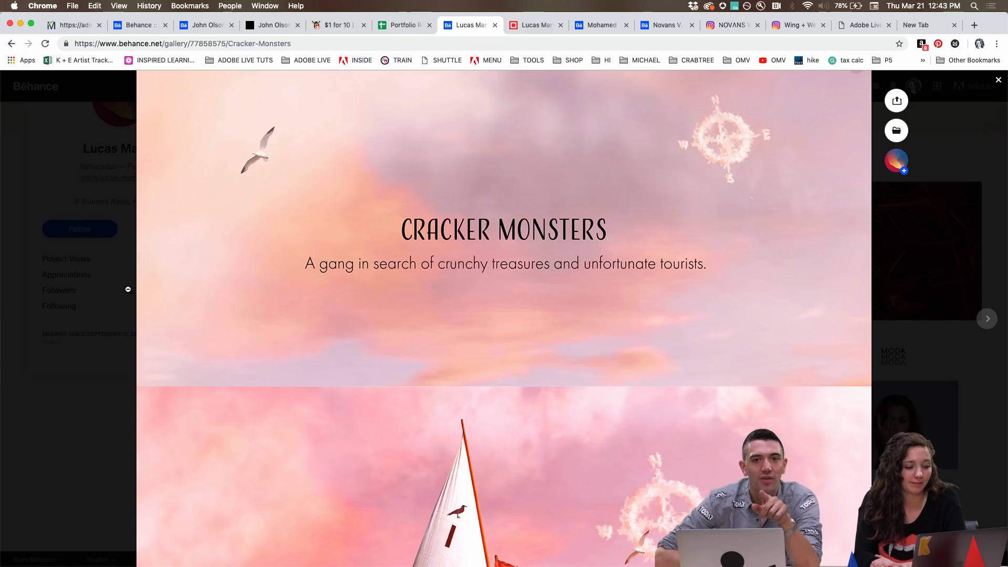
pyautogui.scroll(-5, 119, 288)
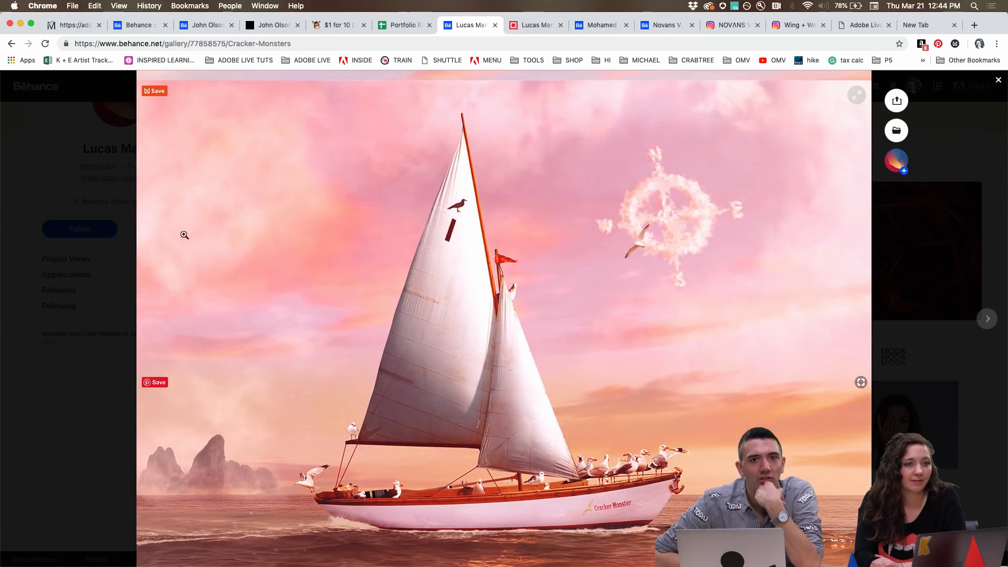
pyautogui.scroll(6, 215, 280)
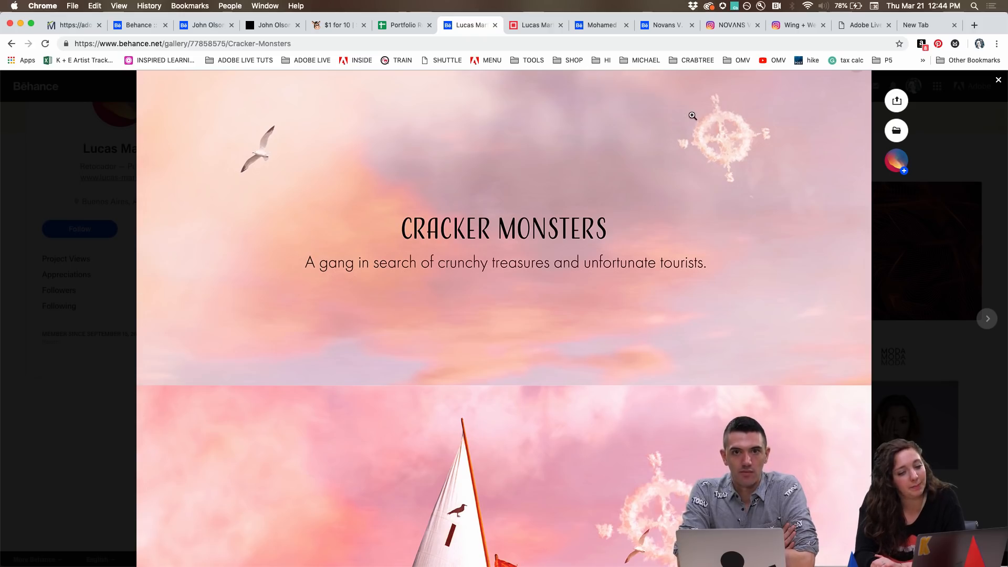
pyautogui.scroll(-3, 670, 493)
pyautogui.scroll(4, 671, 494)
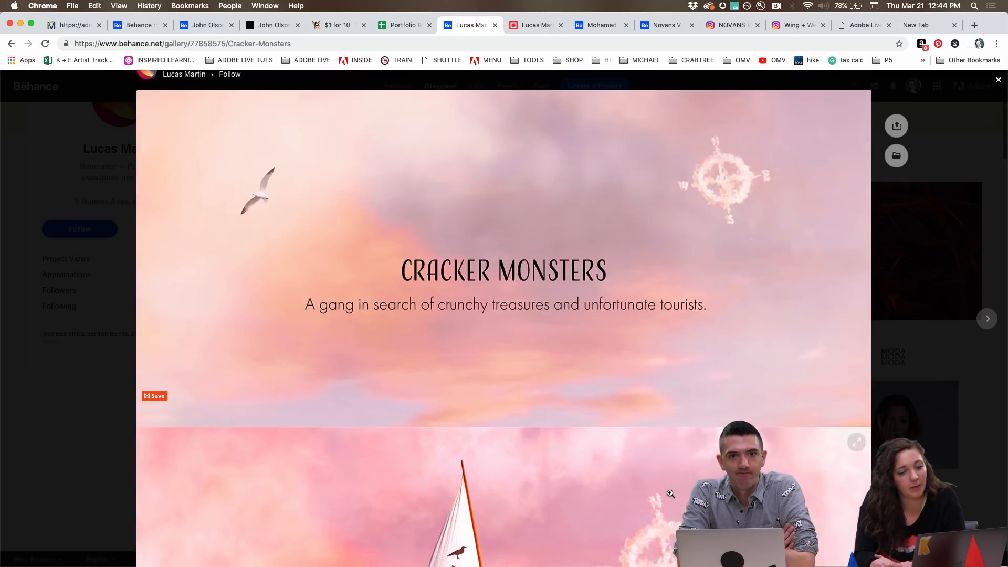
pyautogui.scroll(-5, 671, 494)
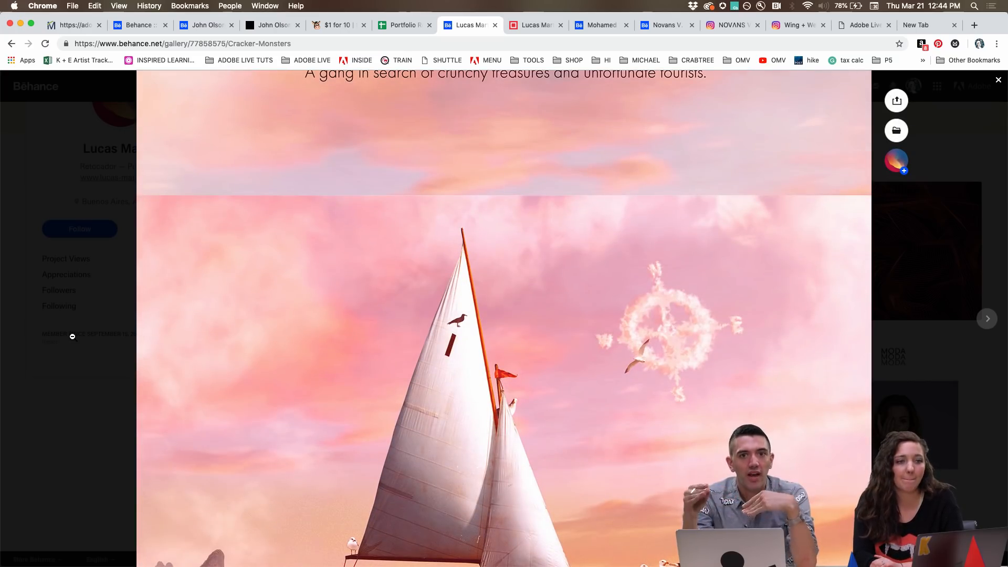
pyautogui.scroll(3, 299, 254)
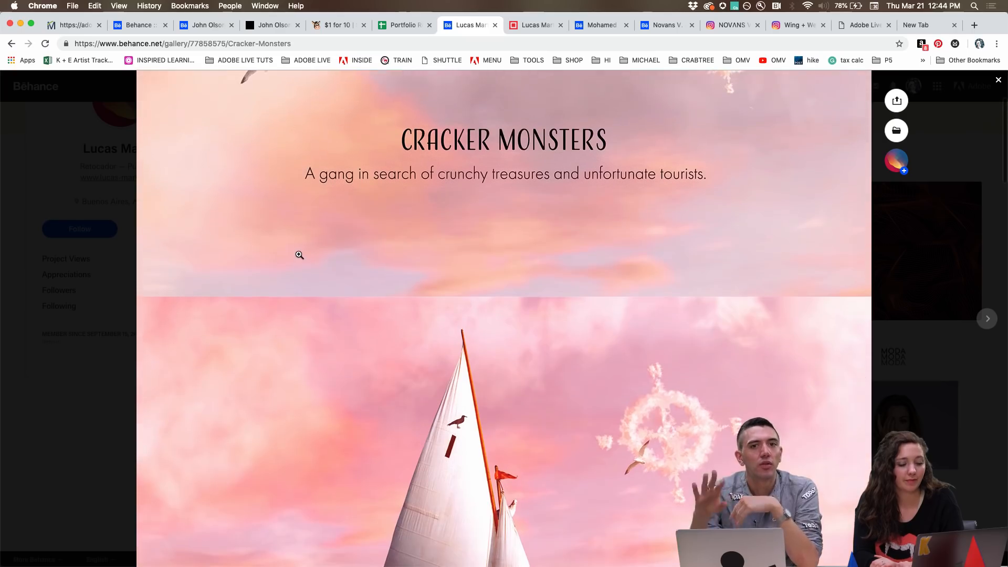
pyautogui.scroll(3, 299, 254)
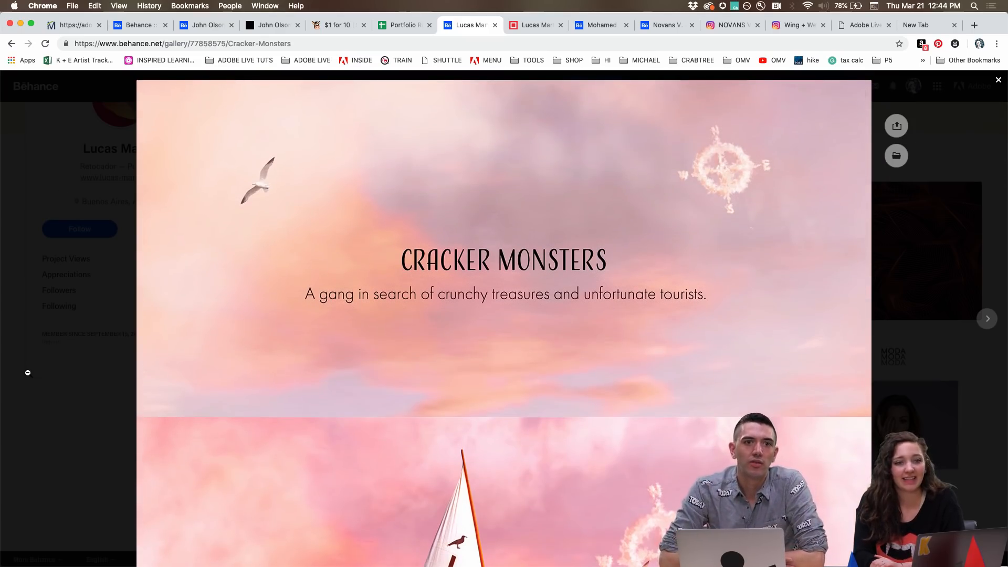
pyautogui.click(31, 432)
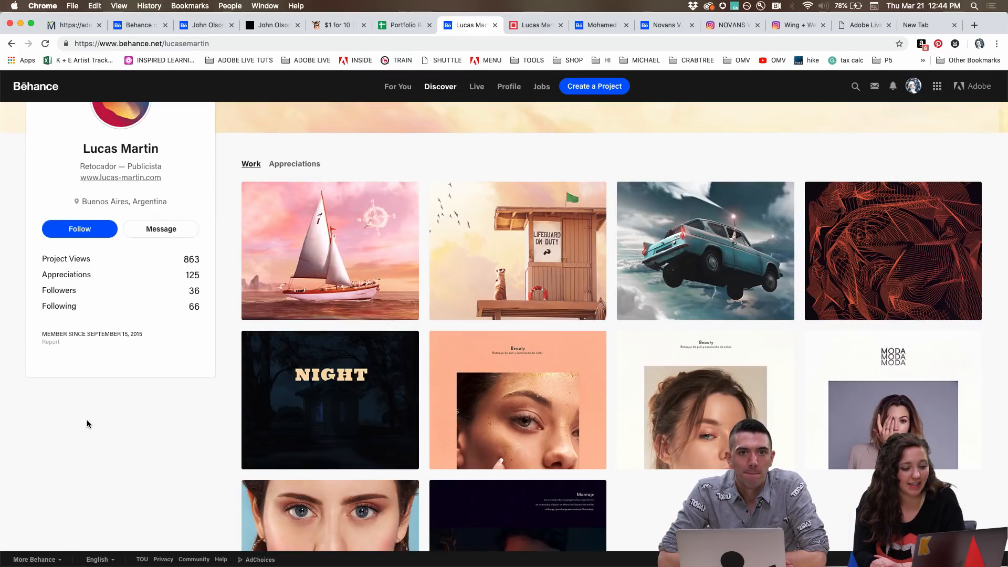
# Step: Open the MONTAJE project with the NIGHT cover and look through its introduction and the road and cabin source photos
pyautogui.click(340, 380)
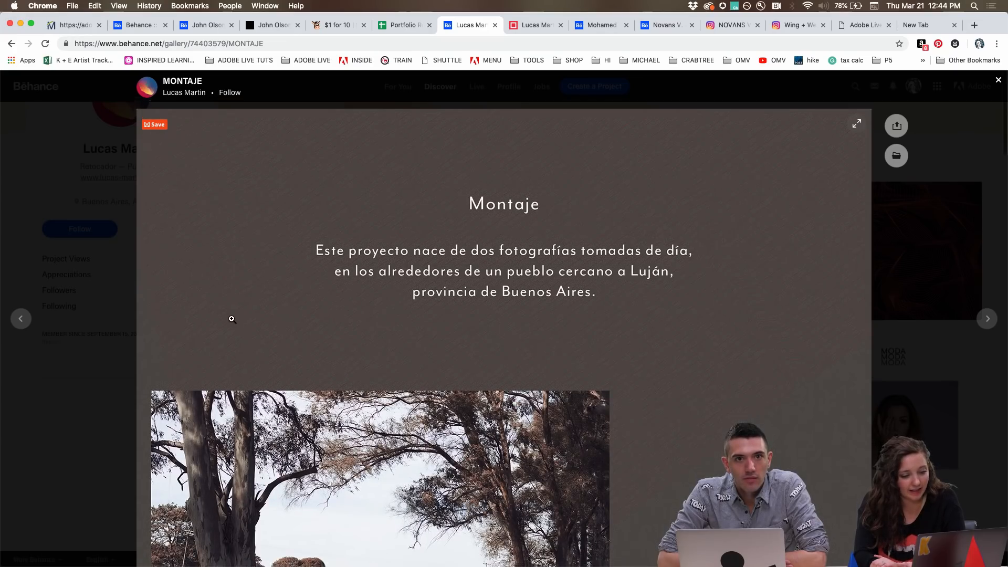
pyautogui.scroll(-3, 231, 319)
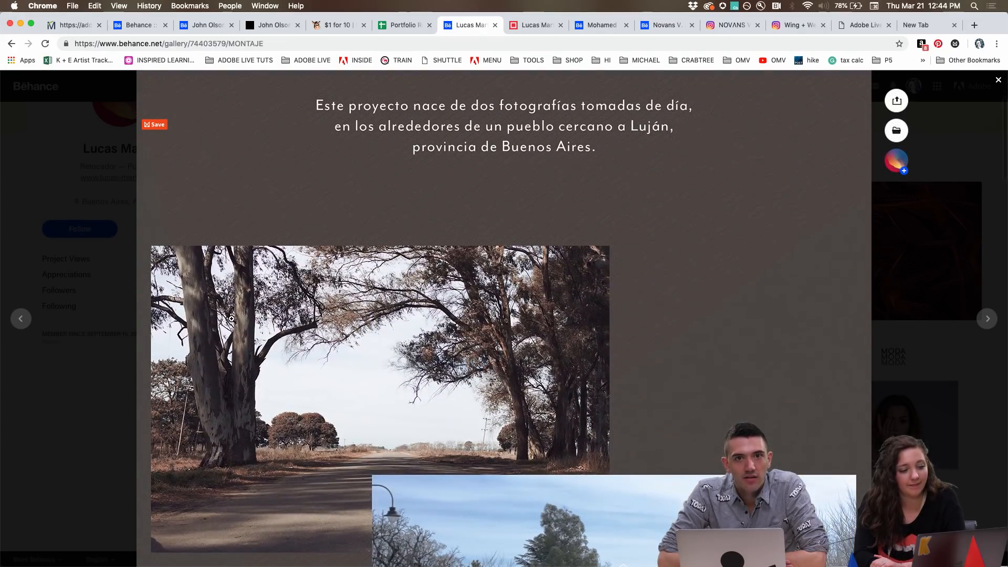
pyautogui.scroll(-3, 232, 319)
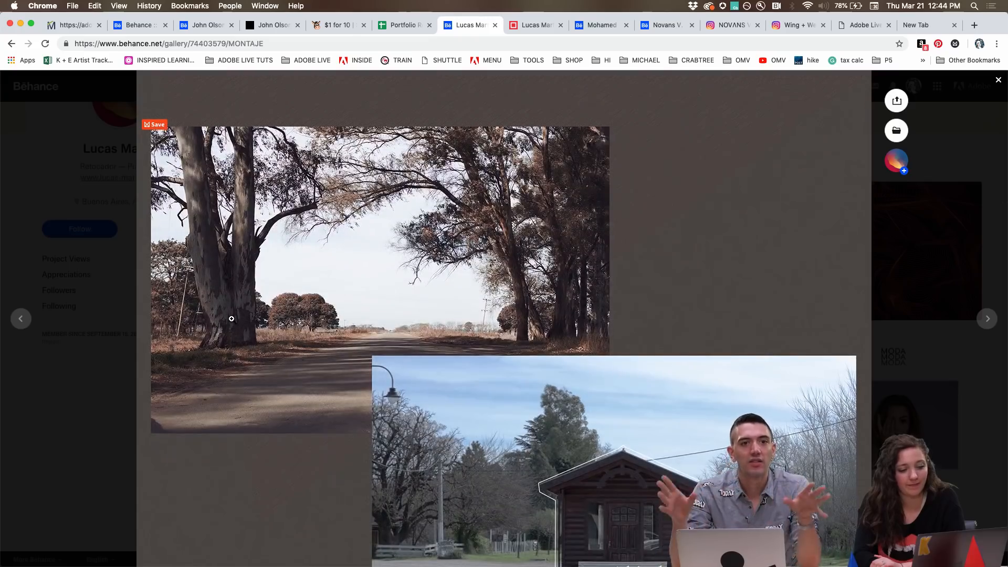
pyautogui.scroll(1, 232, 319)
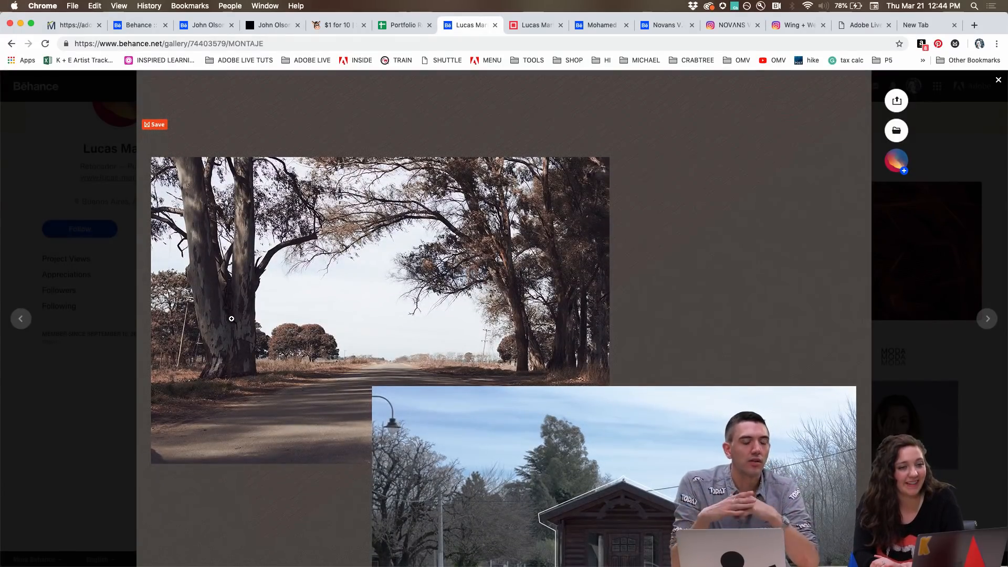
pyautogui.scroll(-6, 231, 318)
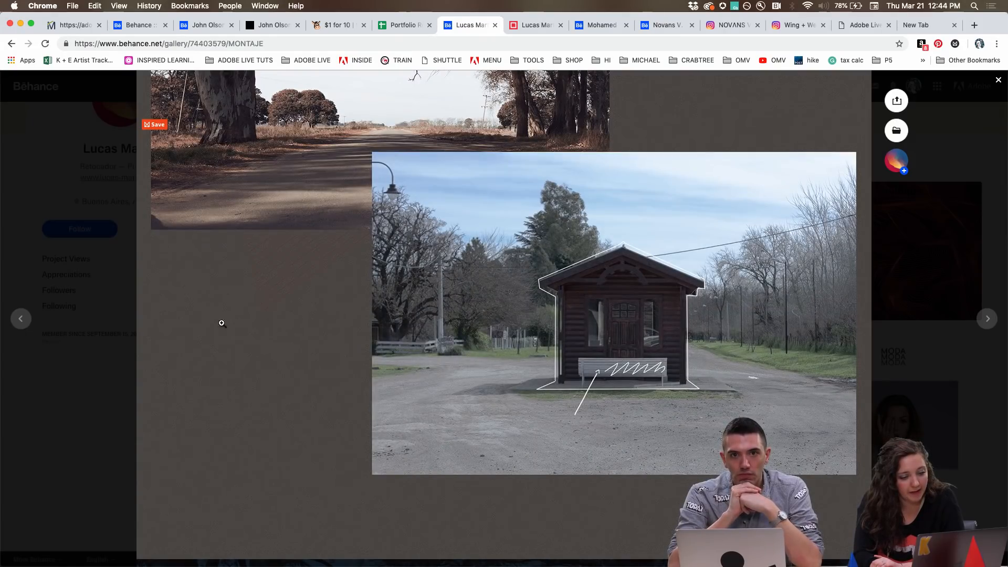
# Step: Examine the finished NIGHT composite through to the closing Gracias! section, raising the display brightness for its dark areas
pyautogui.scroll(-8, 185, 338)
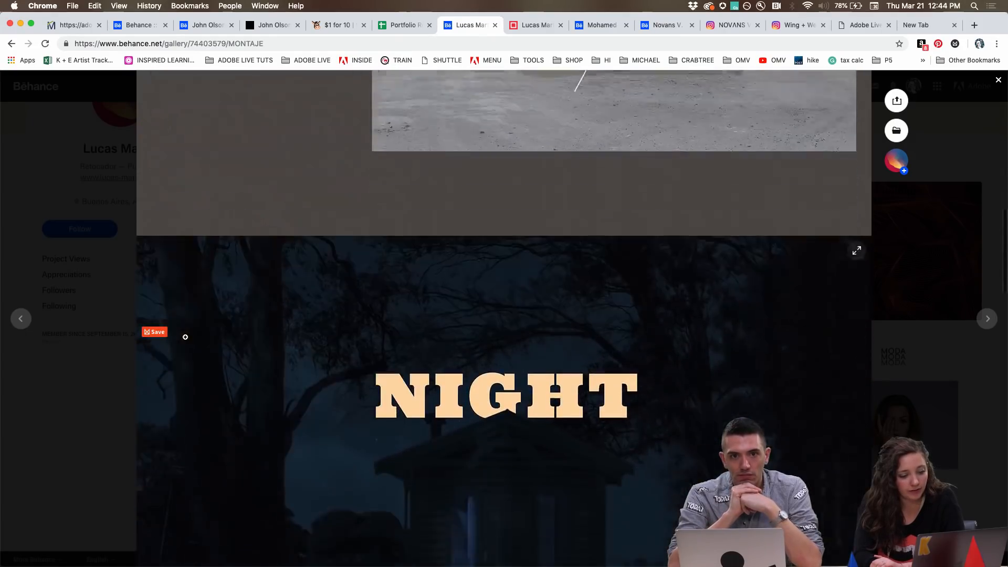
pyautogui.scroll(-3, 186, 337)
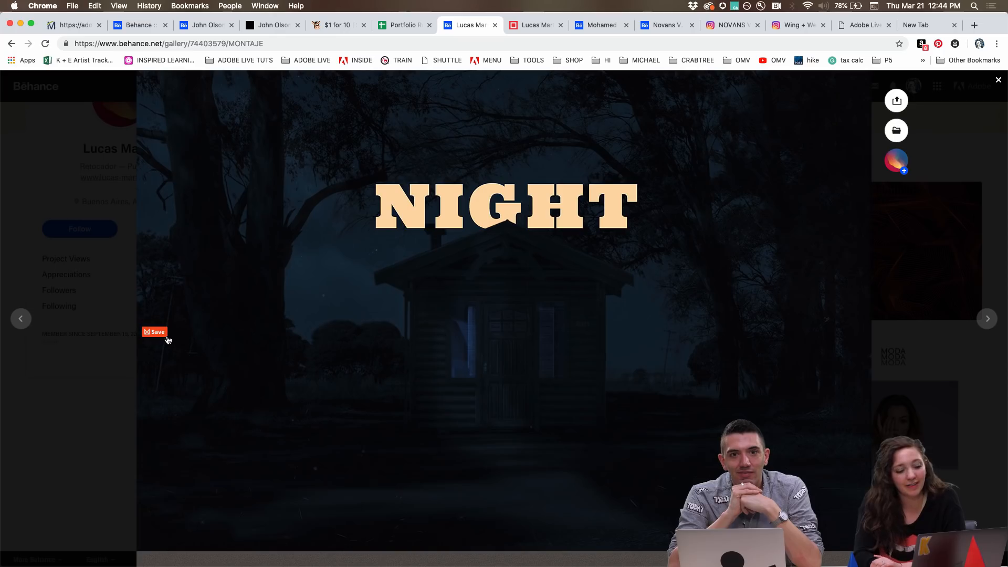
pyautogui.press('XF86MonBrightnessUp')
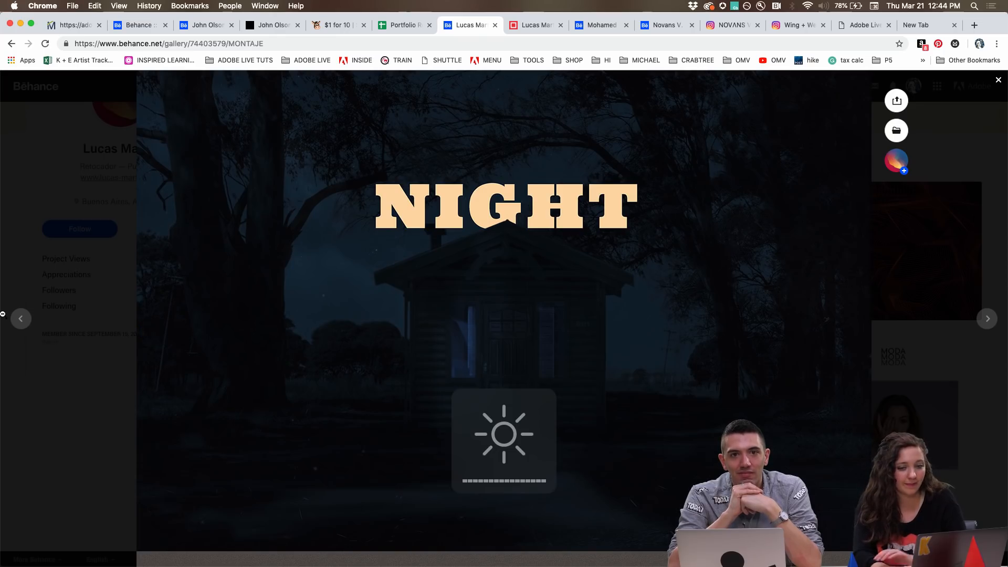
pyautogui.scroll(-5, 222, 350)
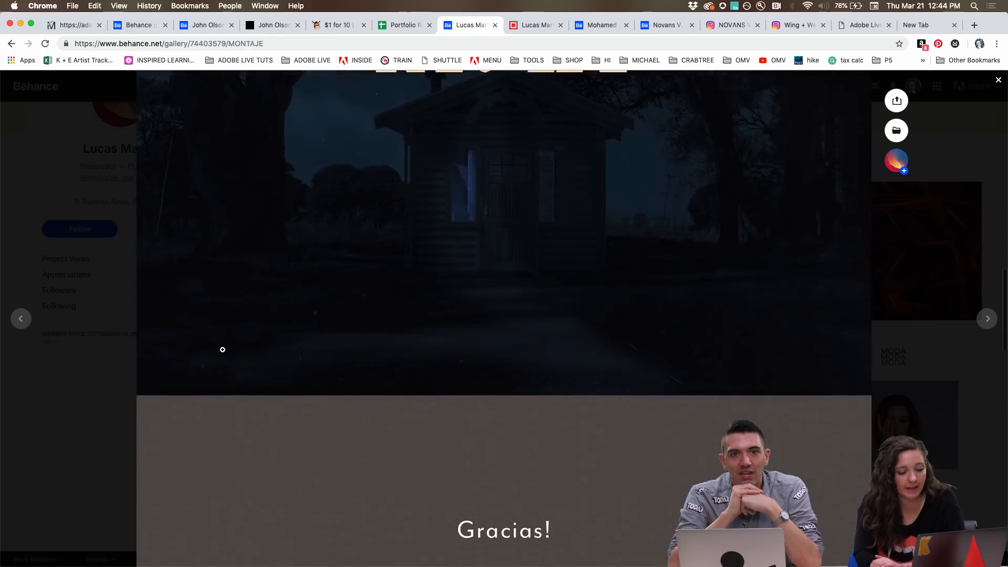
pyautogui.scroll(-1, 223, 350)
pyautogui.scroll(2, 222, 350)
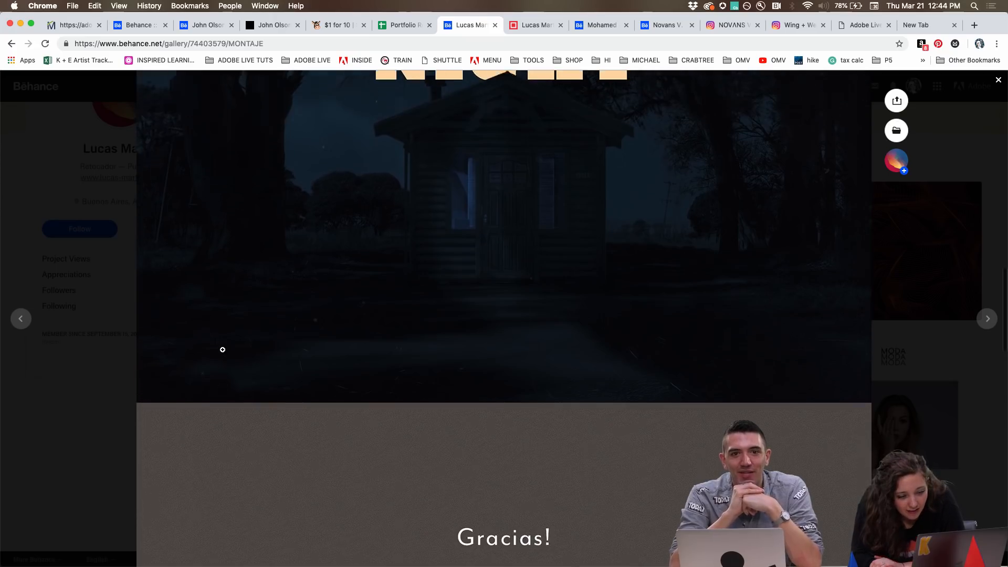
pyautogui.scroll(5, 223, 350)
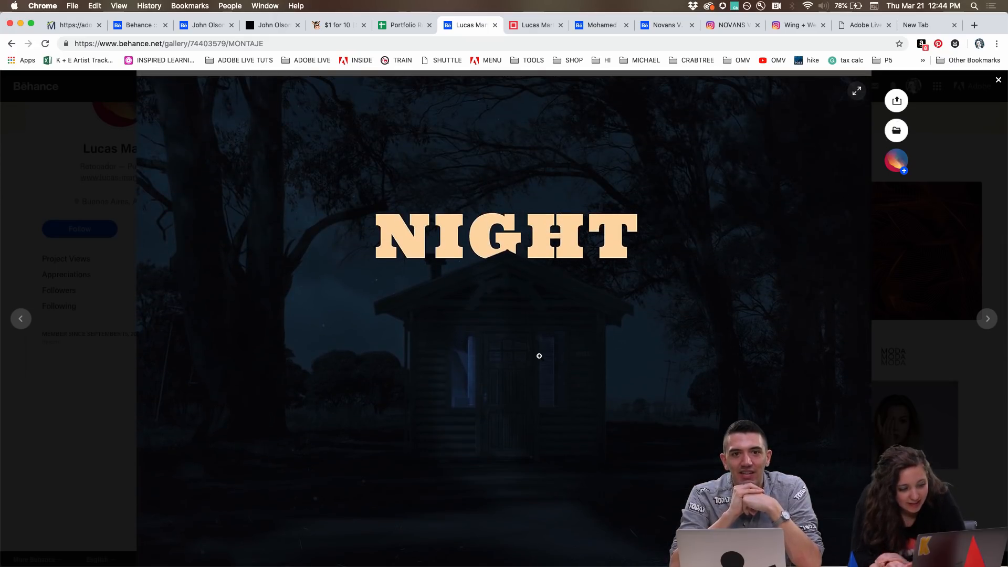
pyautogui.scroll(-3, 506, 525)
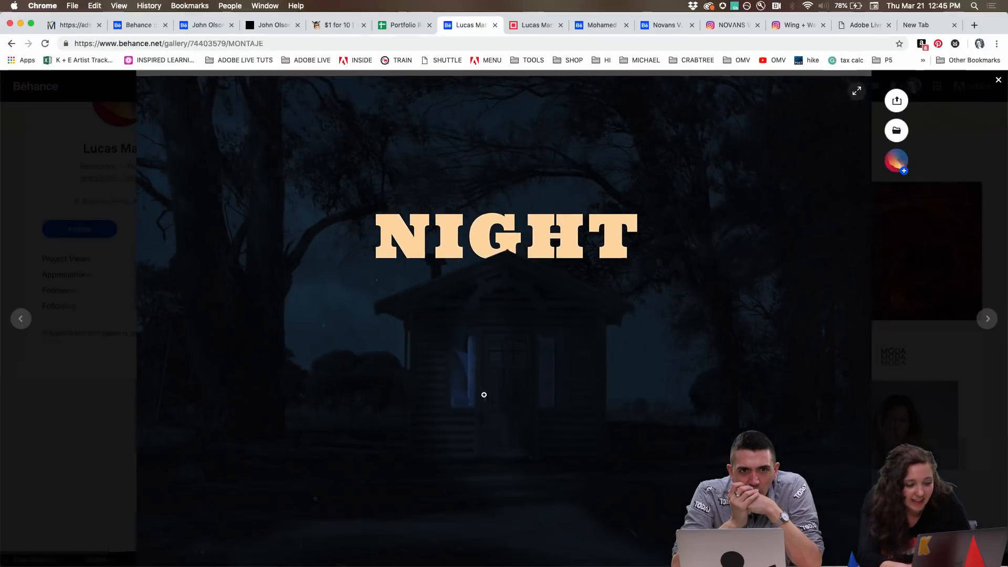
# Step: Compare the NIGHT composite with the outlined cabin and tree-lined road photos it was built from
pyautogui.scroll(8, 468, 353)
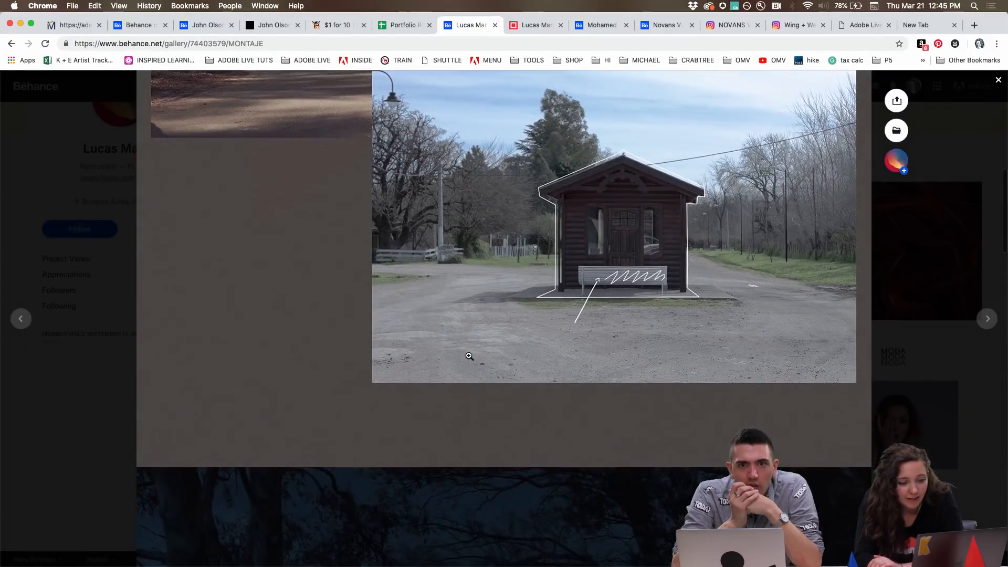
pyautogui.scroll(5, 400, 236)
pyautogui.scroll(-2, 400, 236)
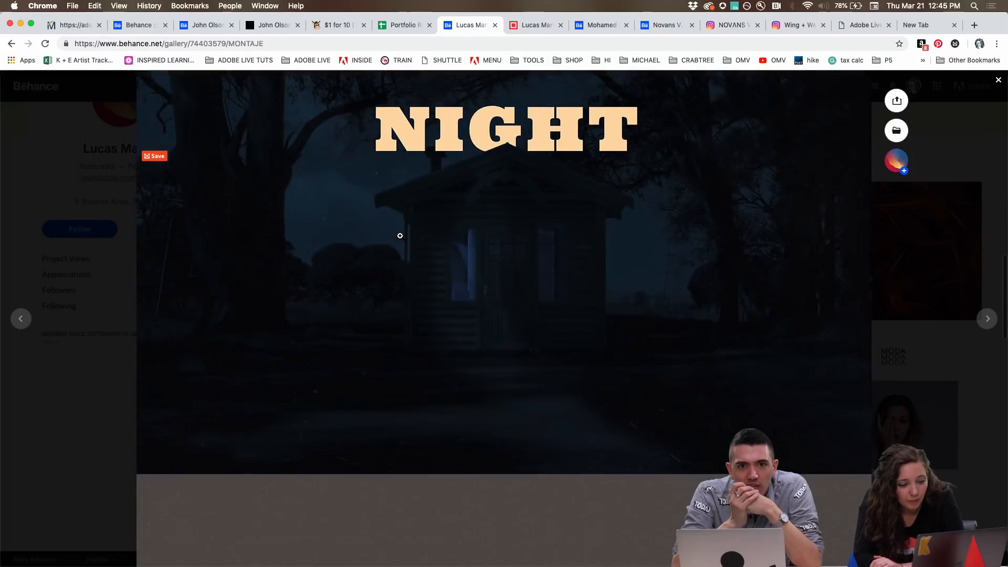
pyautogui.scroll(8, 401, 237)
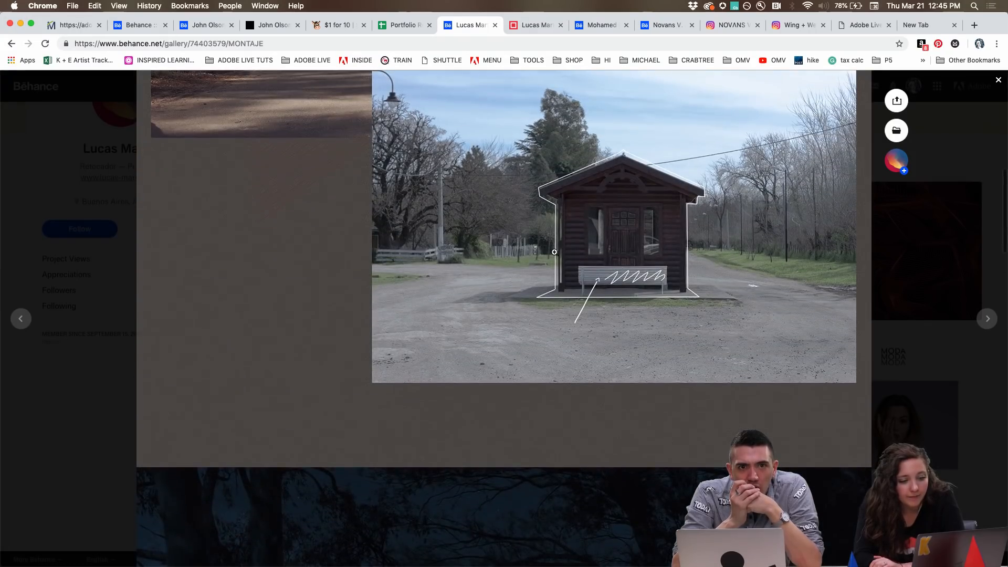
pyautogui.scroll(3, 617, 273)
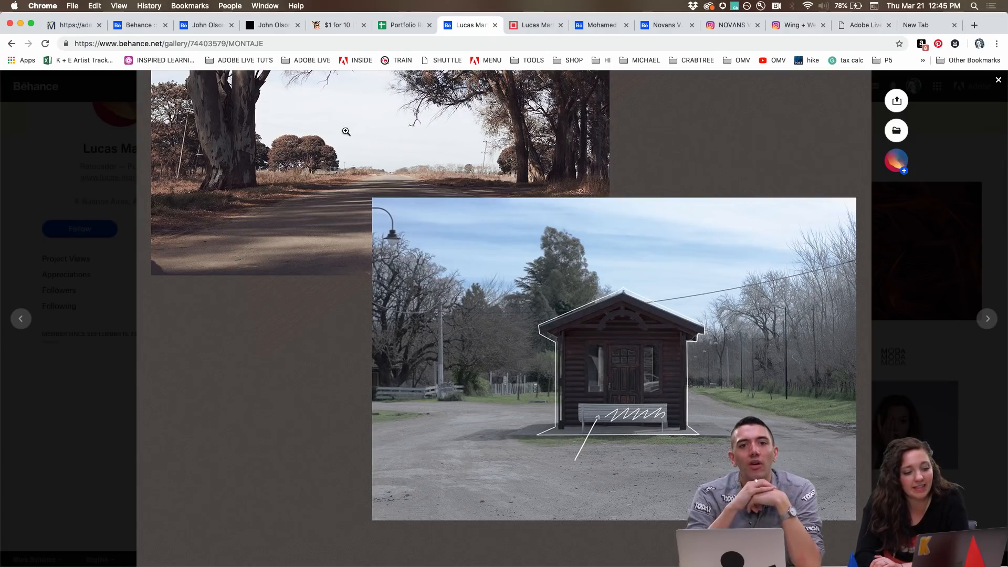
pyautogui.scroll(-5, 430, 259)
pyautogui.scroll(-7, 430, 259)
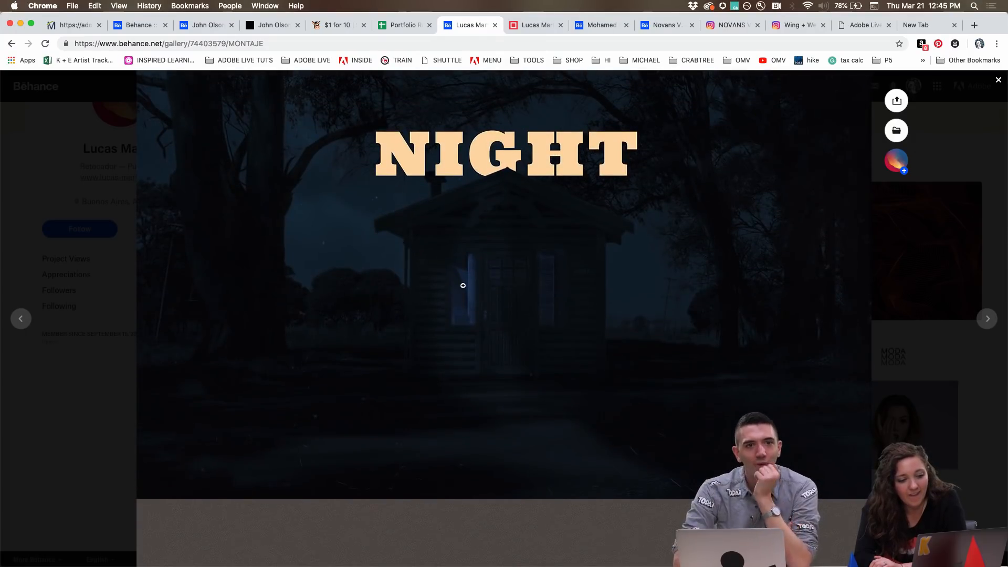
# Step: Inspect the NIGHT title and darkened cabin once more, and return to the road and cabin source photos
pyautogui.scroll(2, 463, 285)
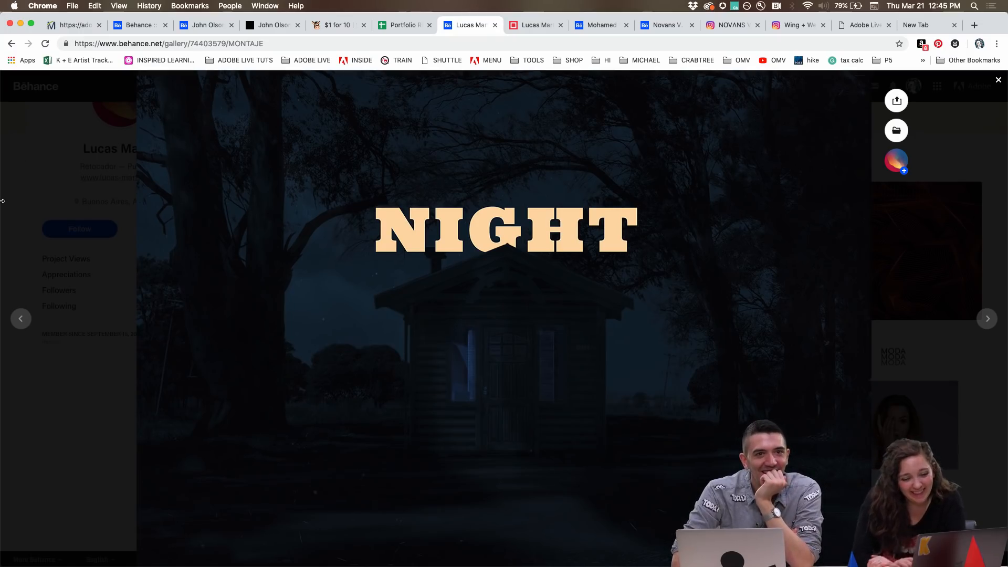
pyautogui.scroll(-1, 334, 285)
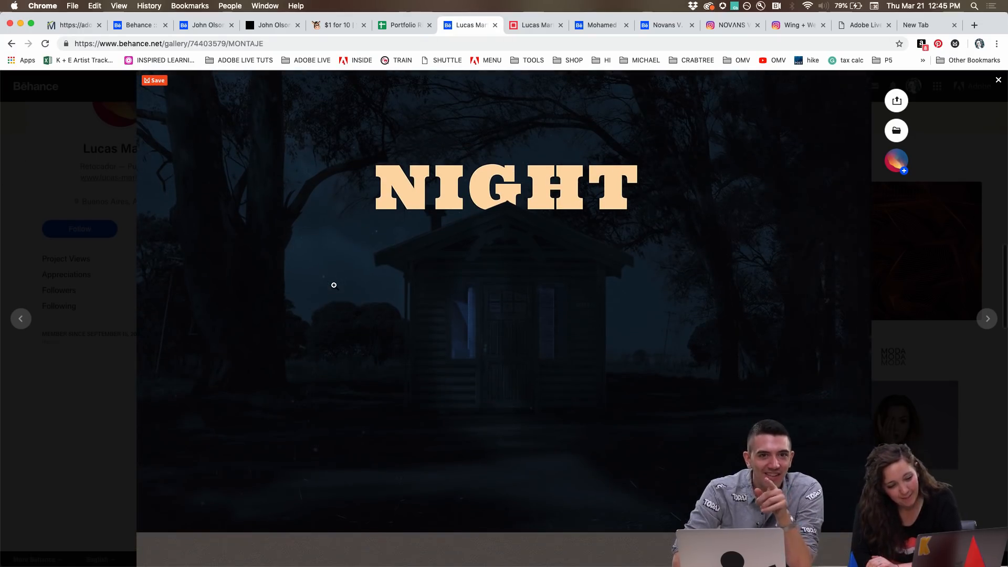
pyautogui.scroll(1, 334, 285)
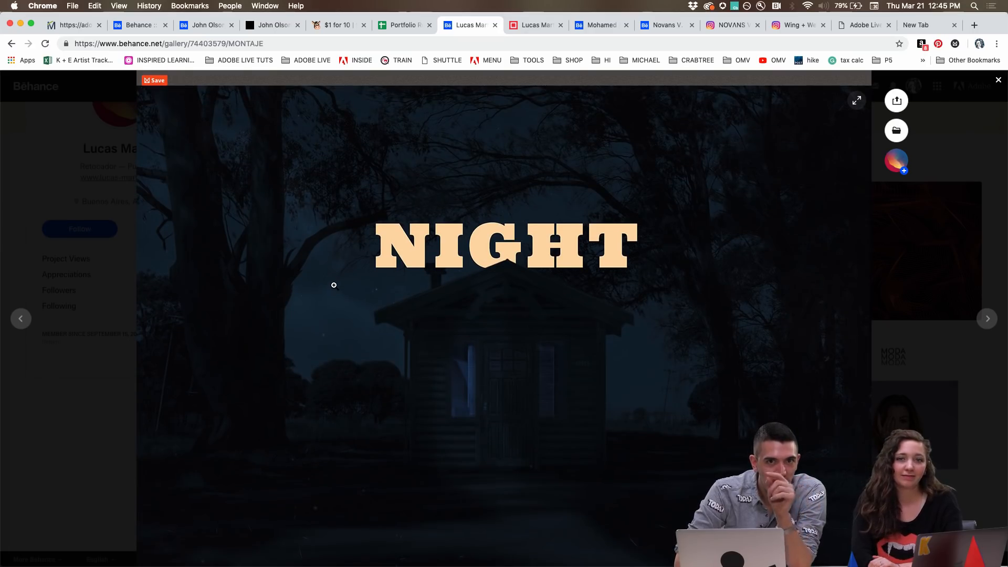
pyautogui.scroll(2, 334, 286)
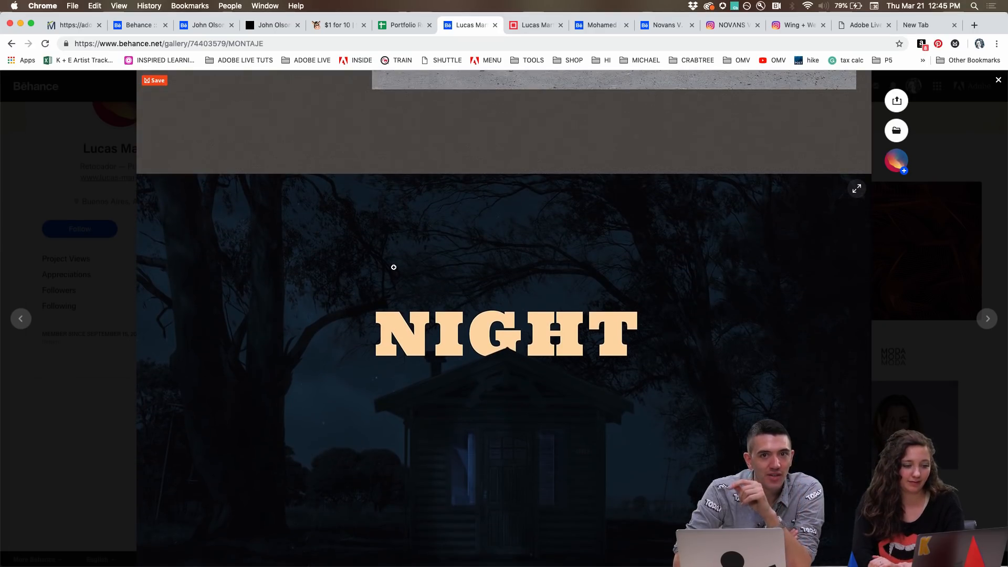
pyautogui.scroll(5, 394, 268)
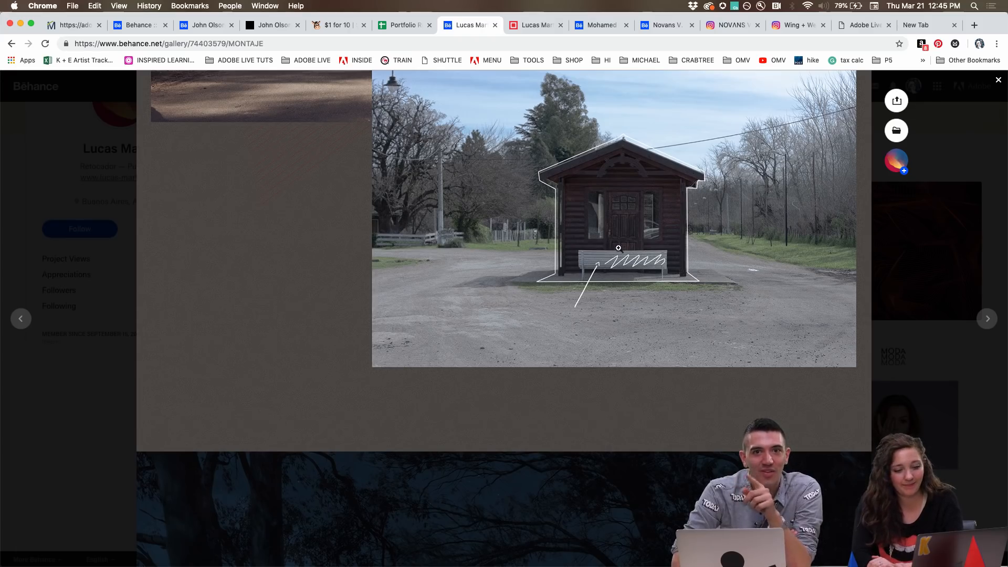
pyautogui.scroll(2, 619, 248)
pyautogui.scroll(2, 593, 231)
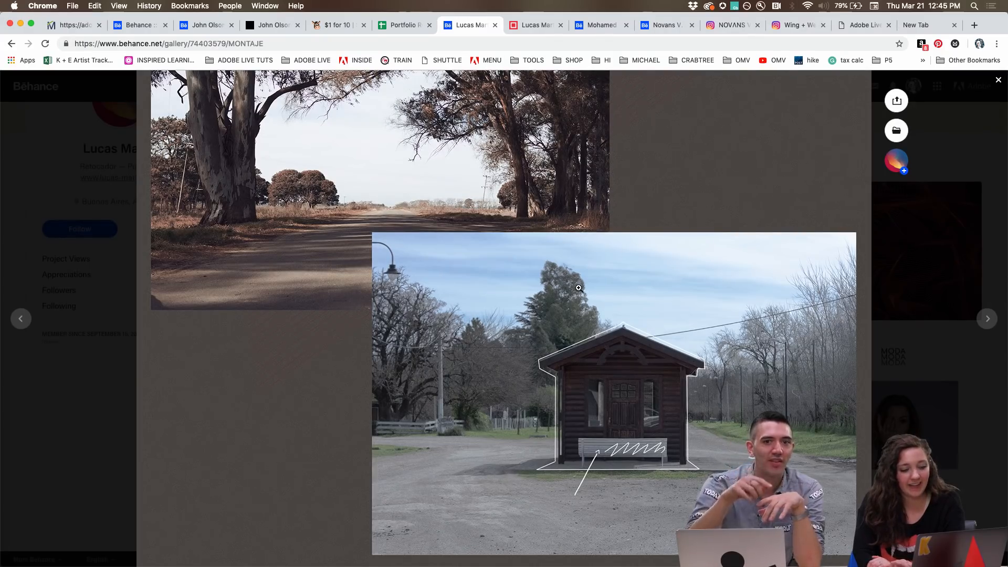
pyautogui.scroll(1, 579, 288)
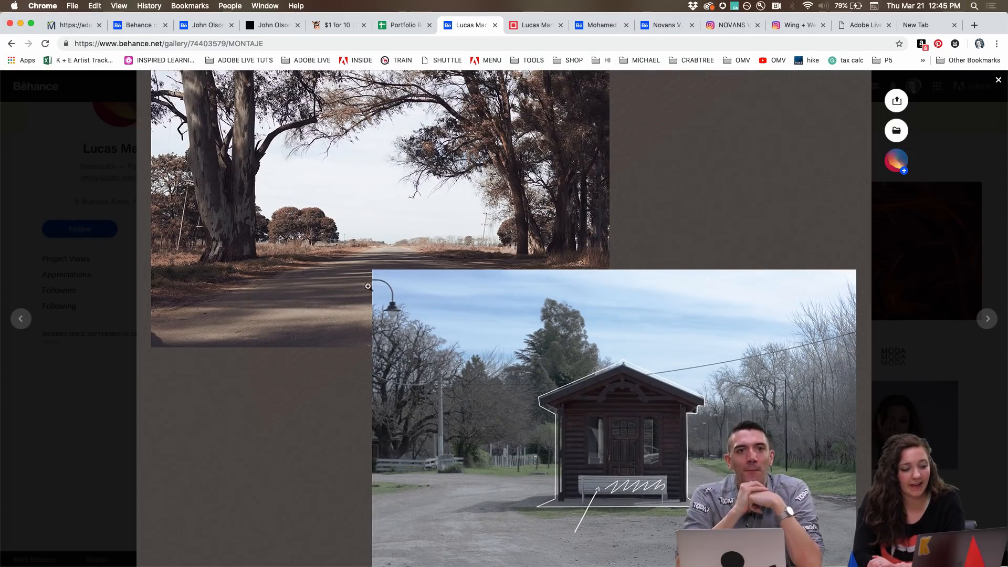
pyautogui.scroll(-4, 288, 194)
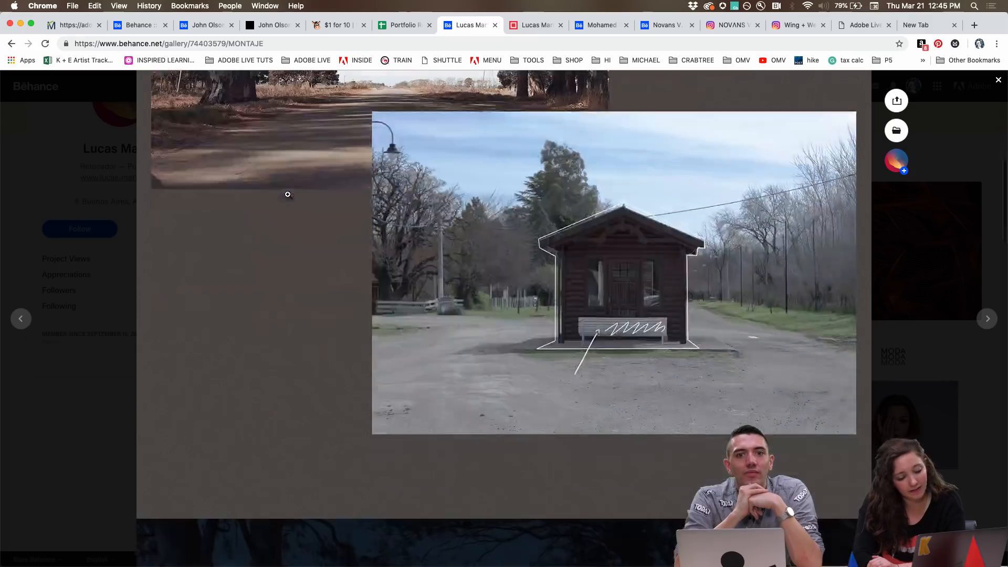
# Step: Look over the cabin source photo and the NIGHT title image again, and close the MONTAJE project
pyautogui.scroll(-8, 288, 194)
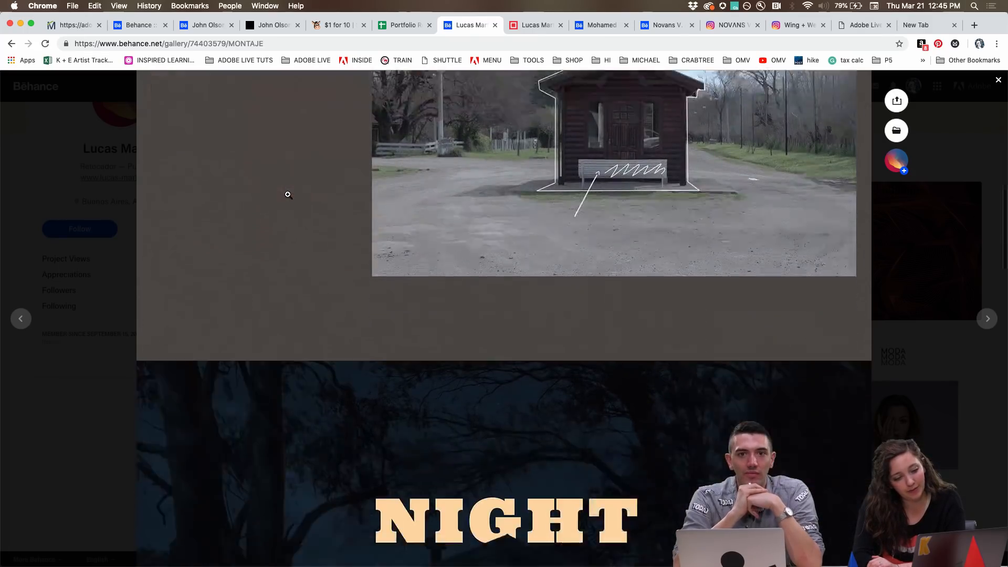
pyautogui.scroll(-2, 288, 194)
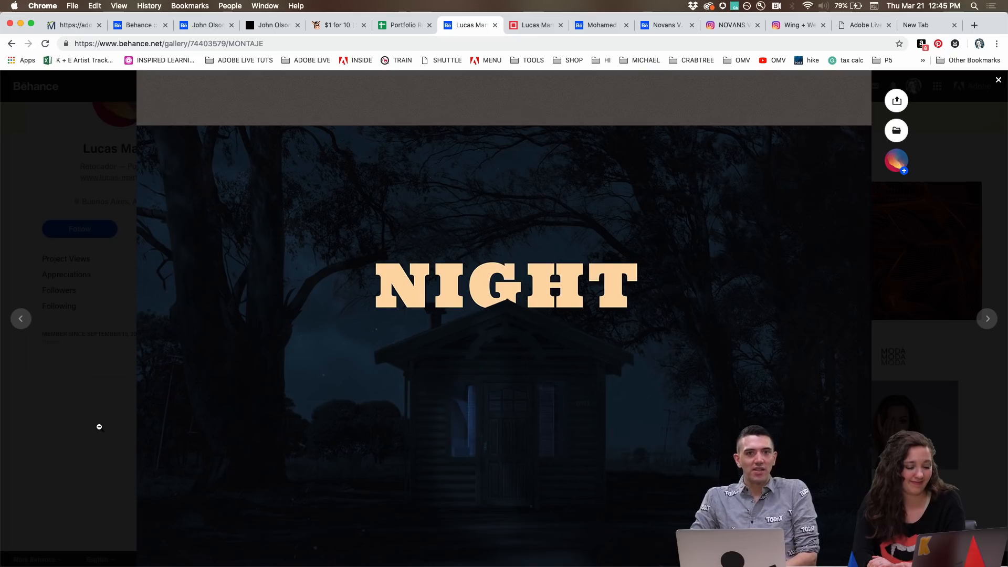
pyautogui.click(99, 427)
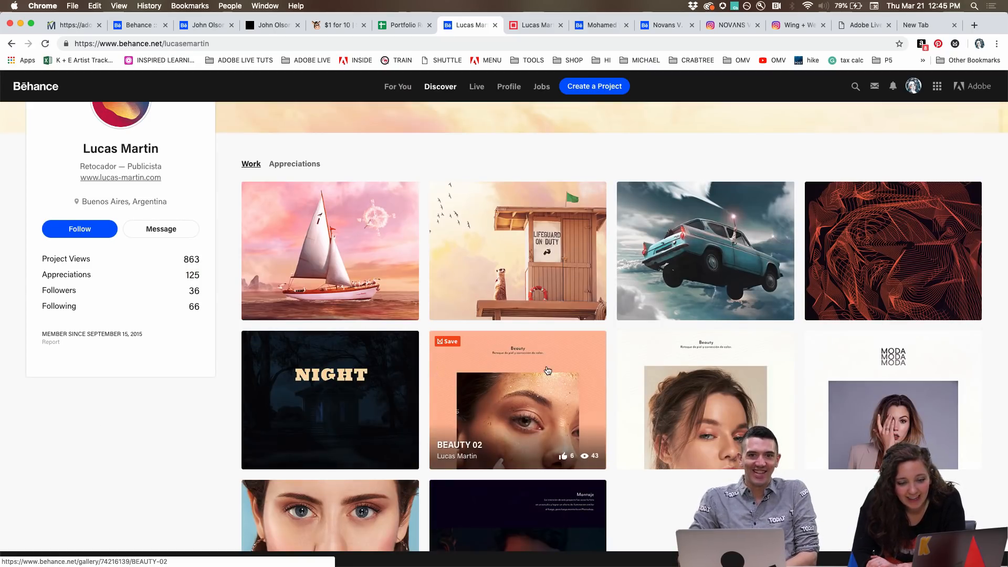
# Step: Browse the rest of the portfolio's work grid and open the María Antonieta project
pyautogui.scroll(-1, 577, 341)
pyautogui.scroll(2, 604, 315)
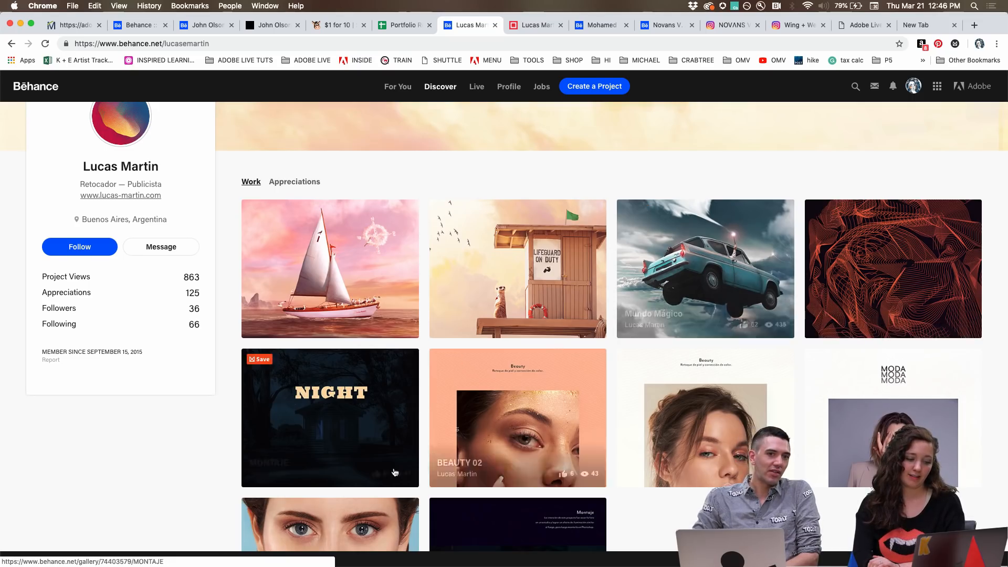
pyautogui.scroll(-5, 395, 472)
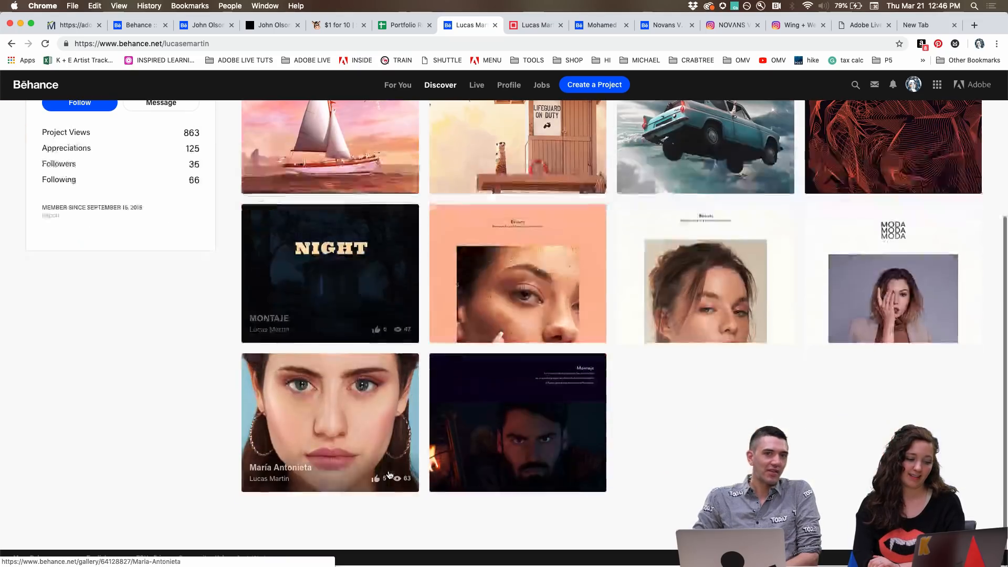
pyautogui.click(329, 409)
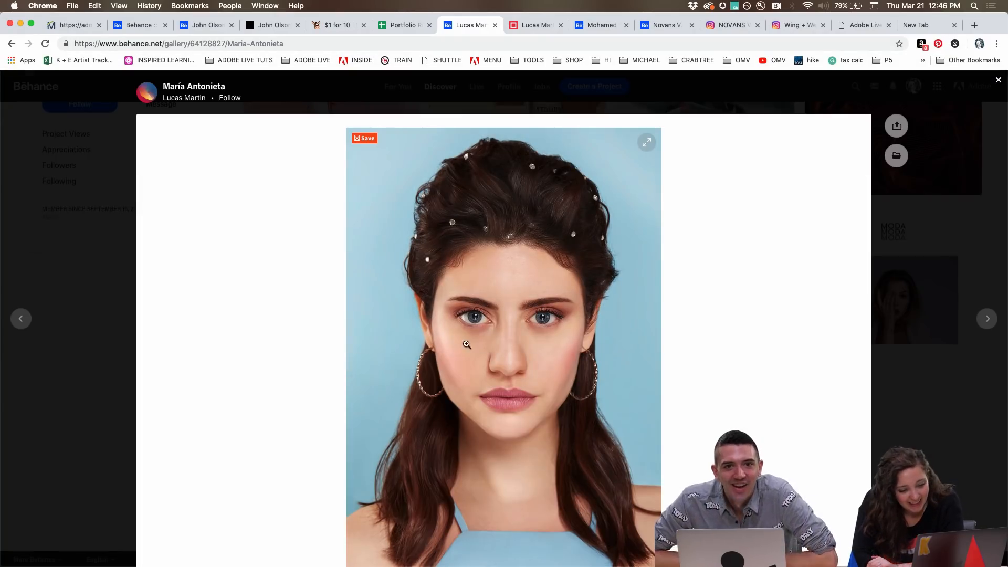
# Step: Examine the opening retouched portrait and the alternating before-and-after version below it
pyautogui.scroll(-2, 234, 297)
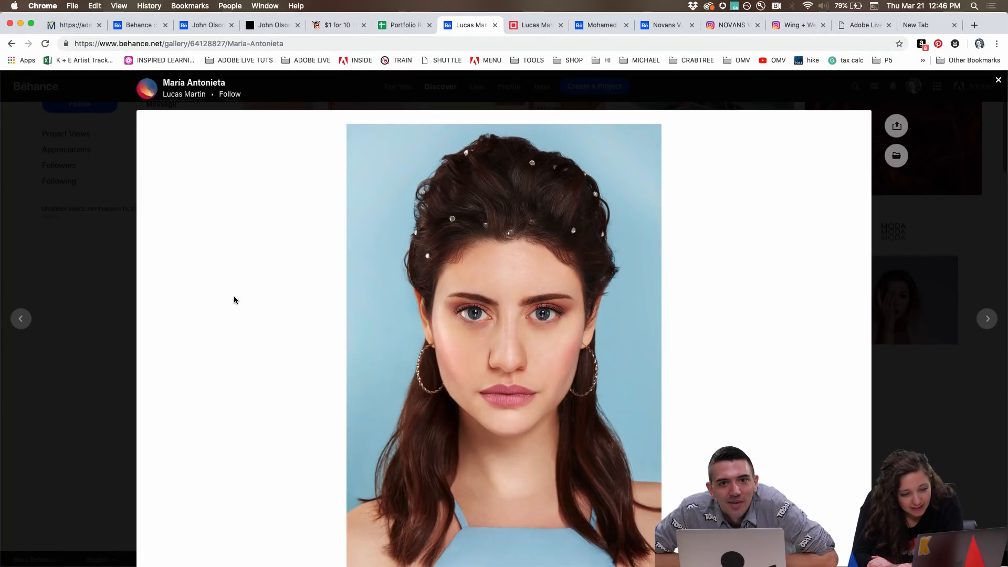
pyautogui.scroll(-7, 234, 300)
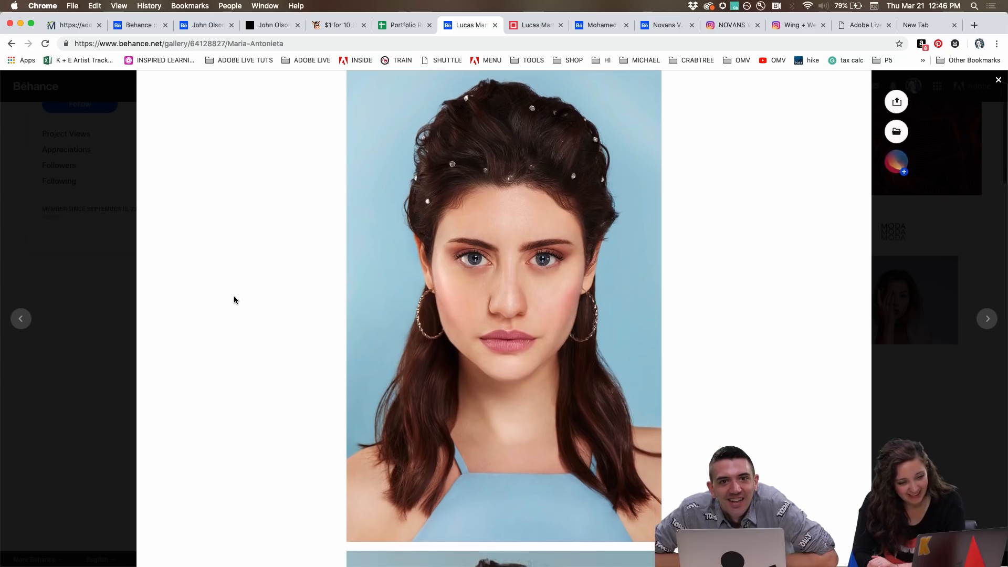
pyautogui.scroll(-2, 234, 300)
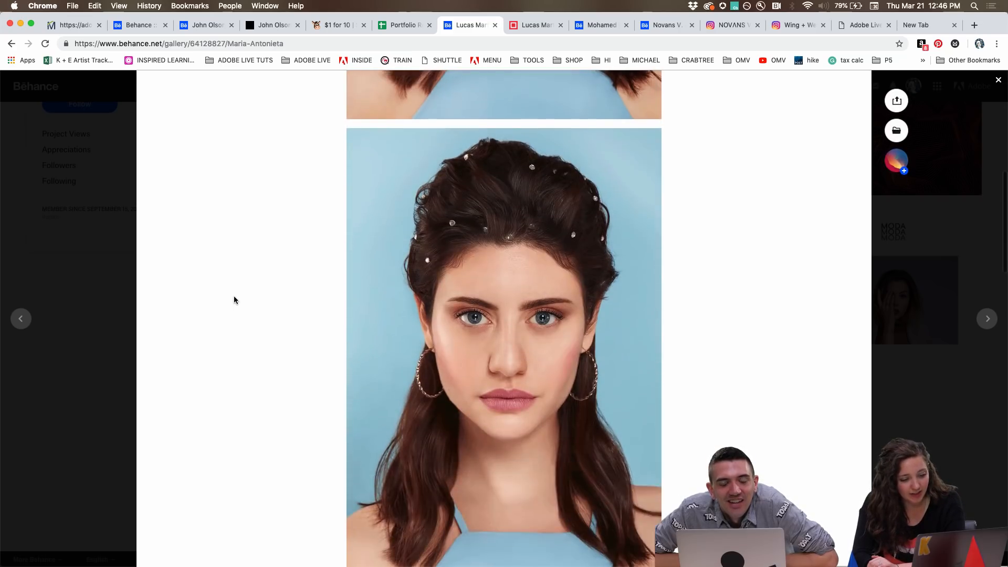
pyautogui.scroll(-2, 234, 300)
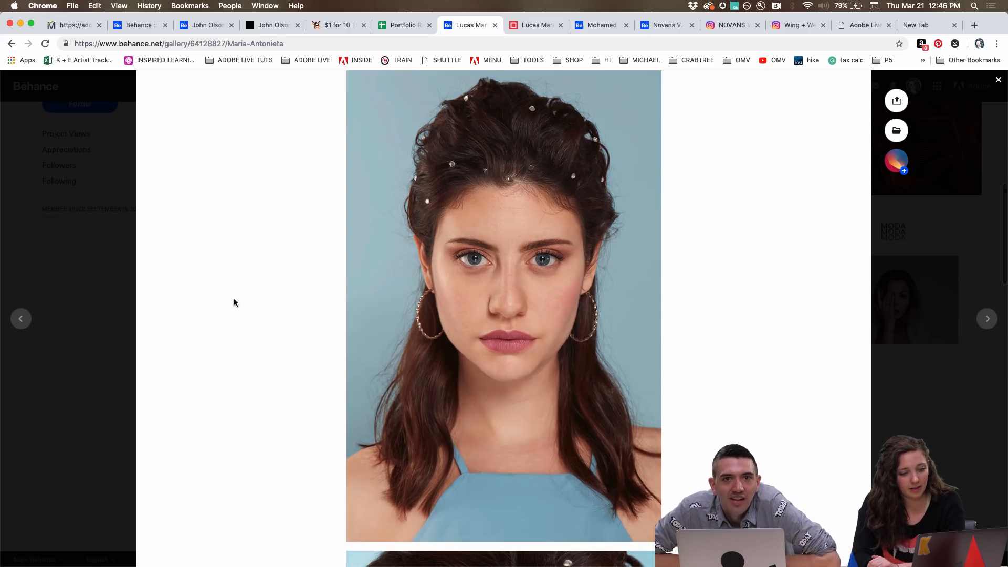
pyautogui.scroll(-1, 234, 303)
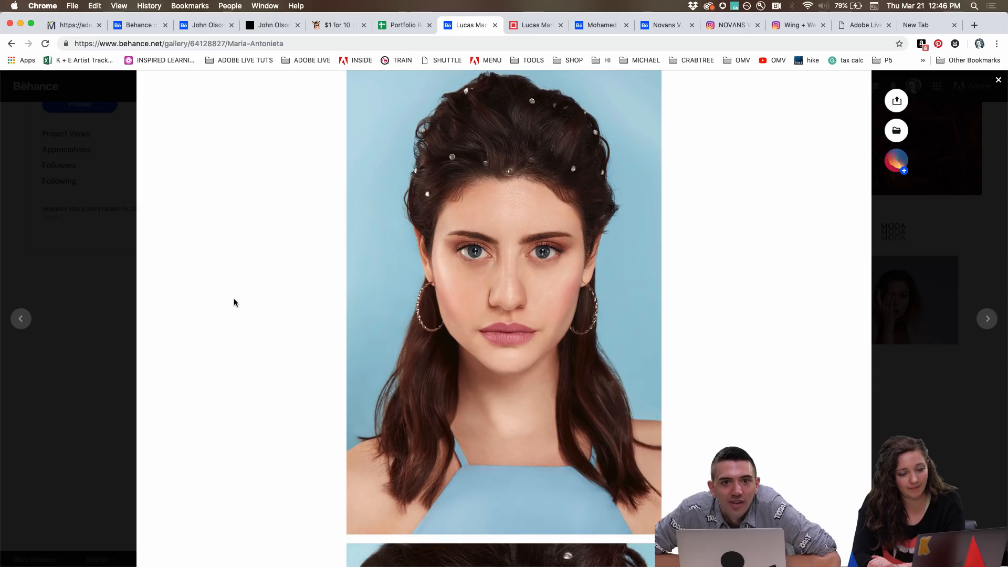
# Step: Inspect the close-up portrait with the lace choker and compare it with the before-and-after portrait above
pyautogui.scroll(-10, 234, 302)
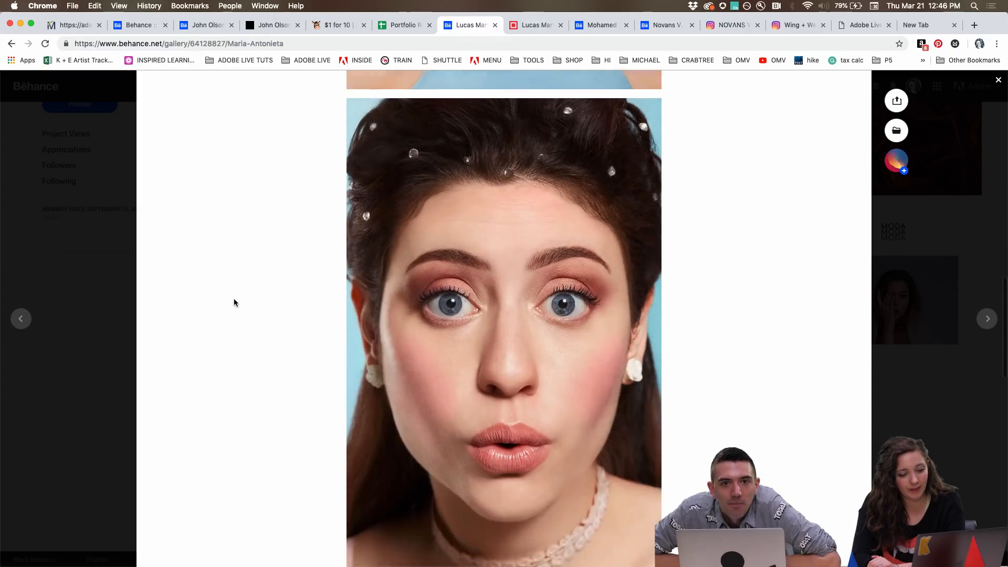
pyautogui.scroll(-1, 234, 303)
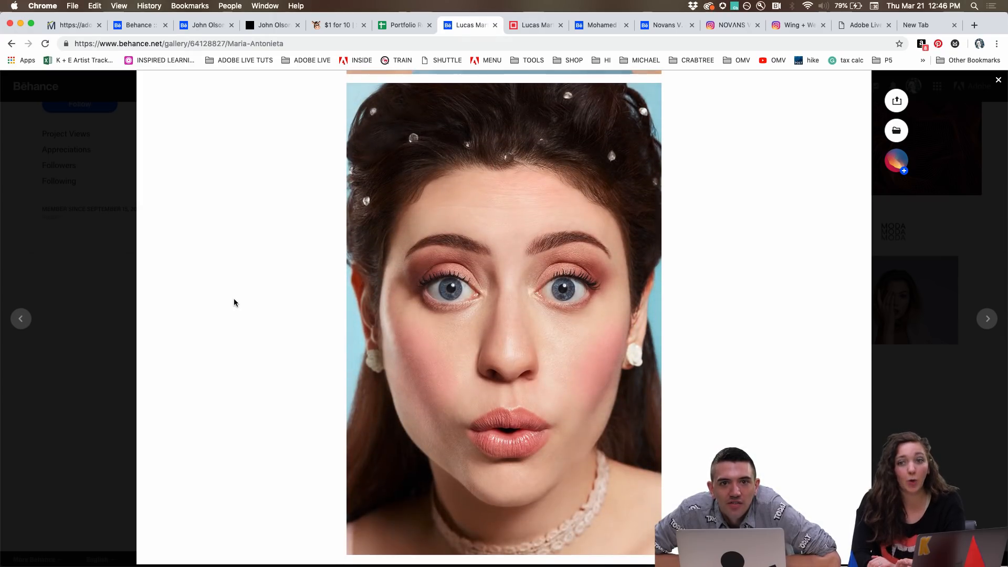
pyautogui.scroll(-1, 234, 302)
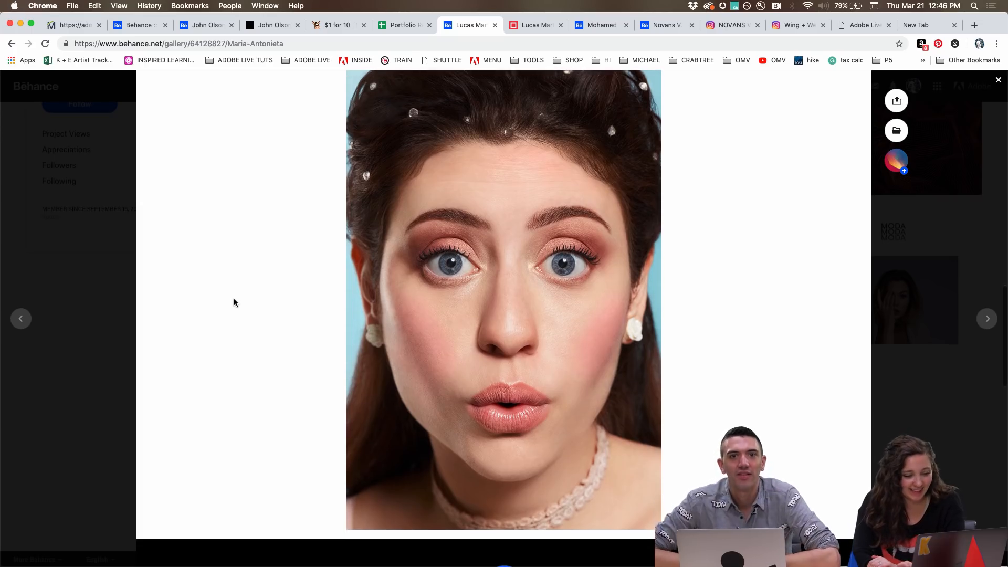
pyautogui.scroll(-3, 234, 303)
pyautogui.scroll(5, 234, 303)
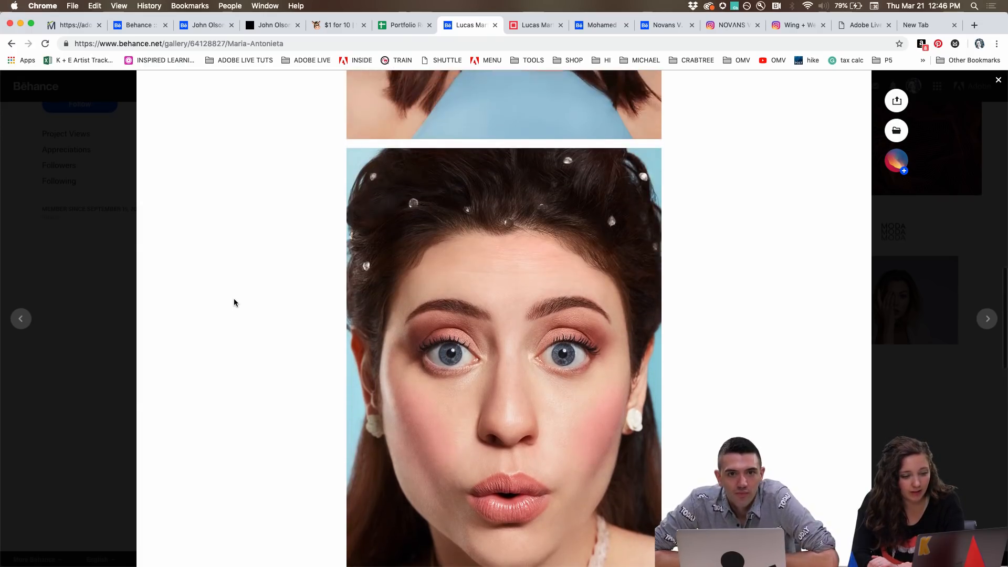
pyautogui.scroll(7, 234, 302)
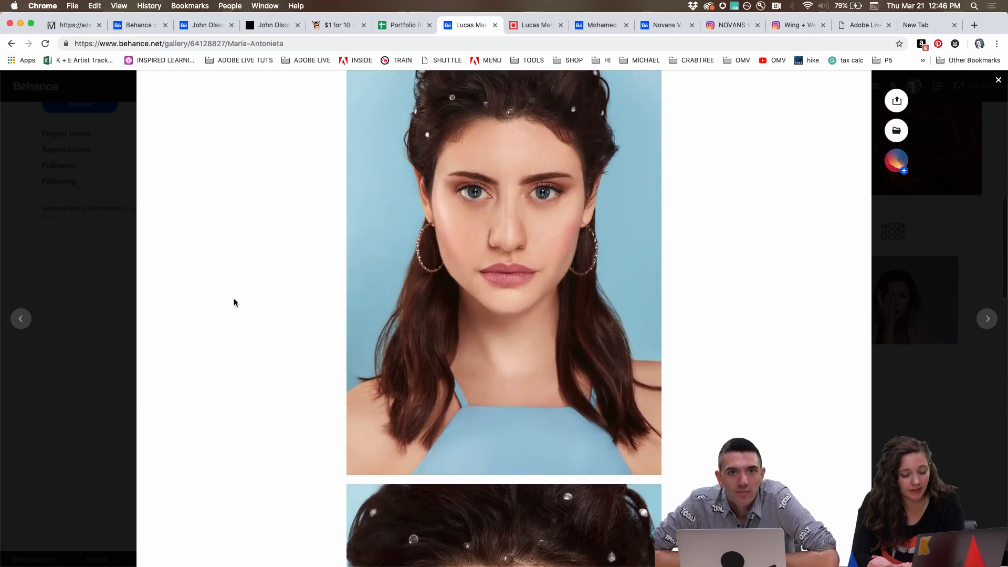
pyautogui.scroll(1, 234, 302)
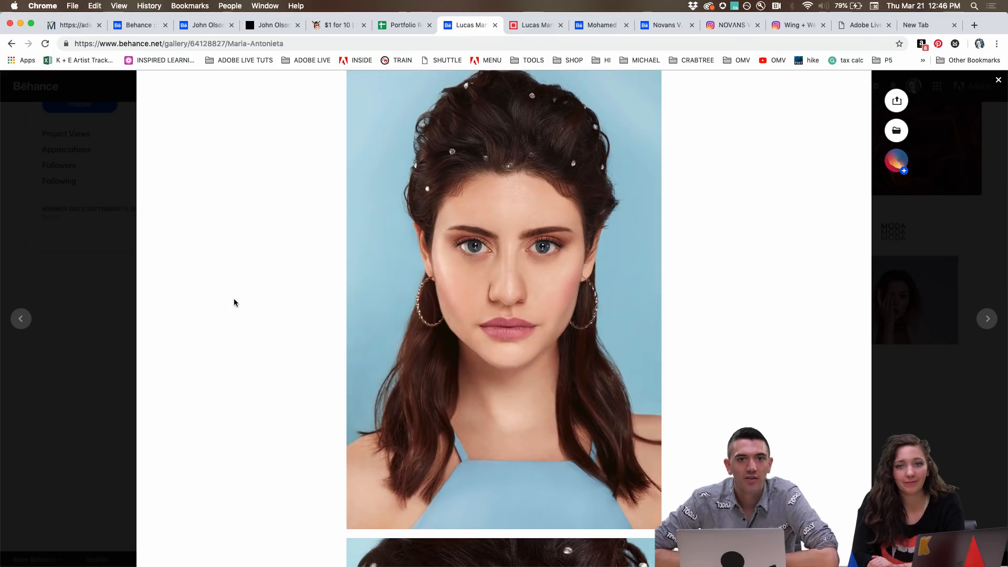
pyautogui.scroll(-7, 456, 320)
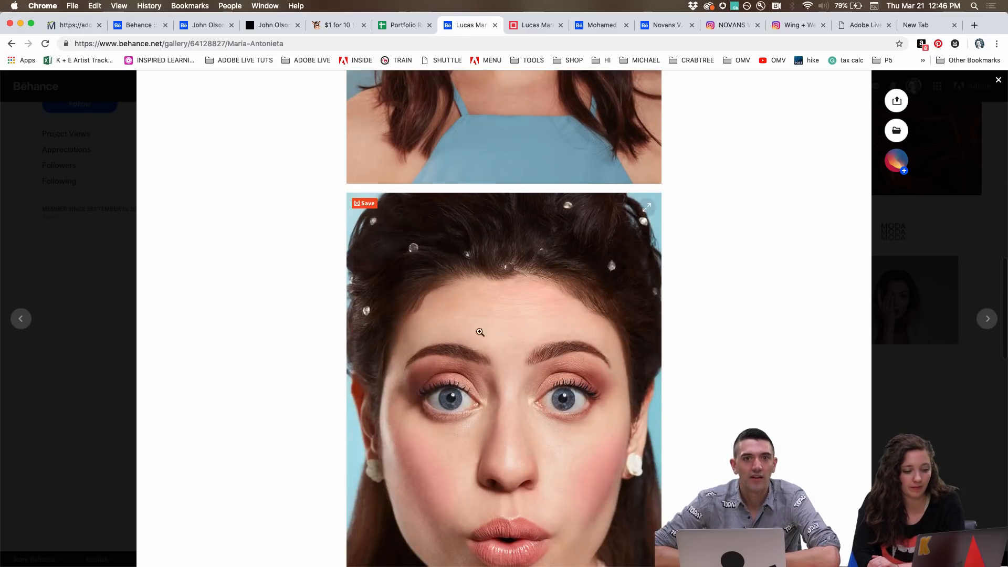
# Step: View the opening portrait and the before-and-after portrait enlarged one after the other, closing each enlarged view
pyautogui.scroll(4, 504, 336)
pyautogui.scroll(3, 526, 336)
pyautogui.click(389, 255)
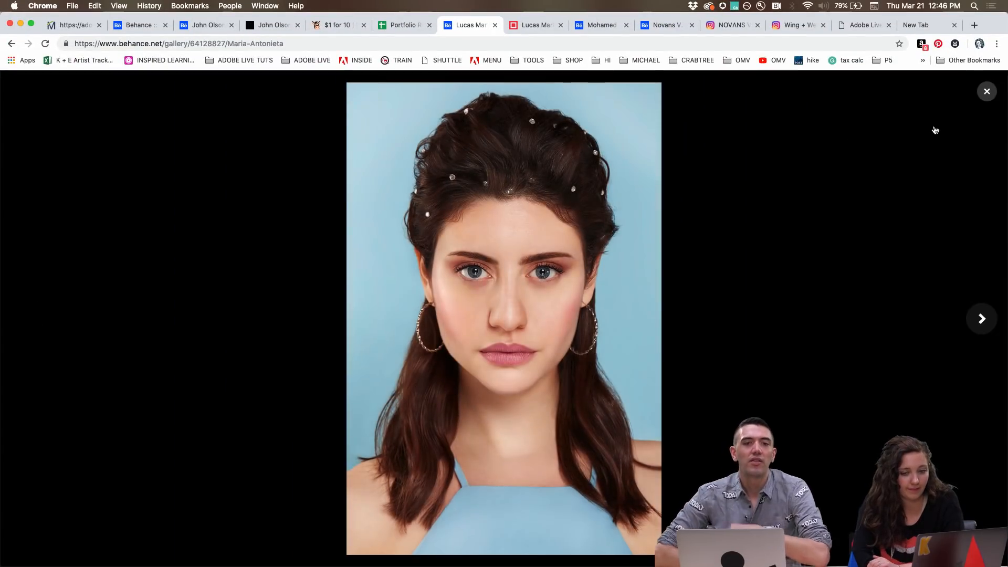
pyautogui.click(987, 92)
pyautogui.scroll(-7, 578, 238)
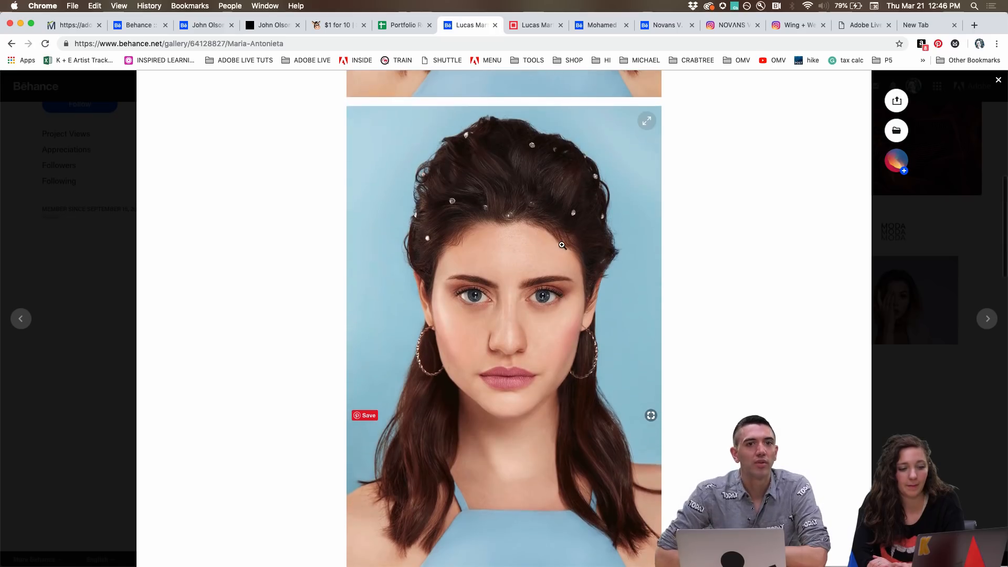
pyautogui.click(645, 120)
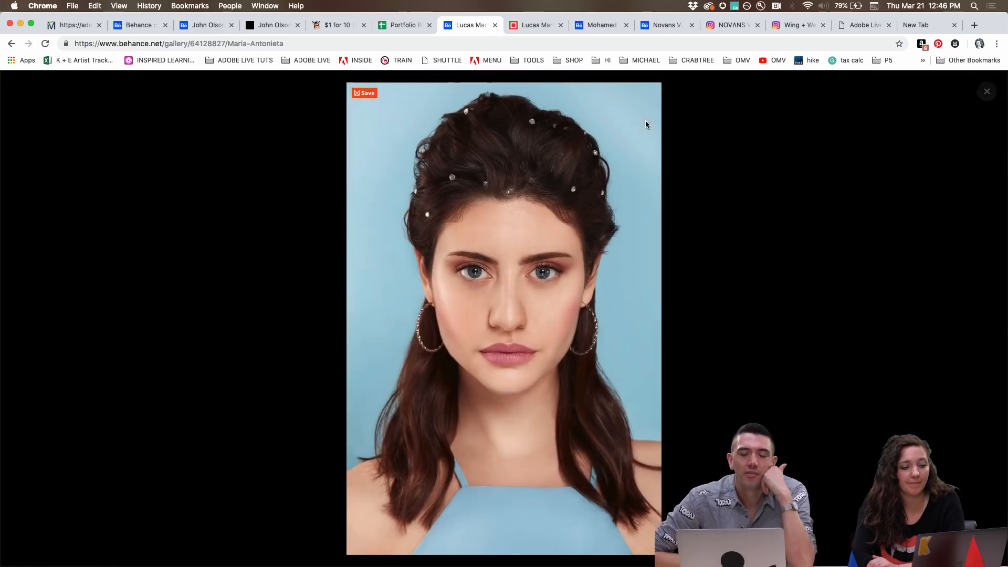
pyautogui.click(991, 88)
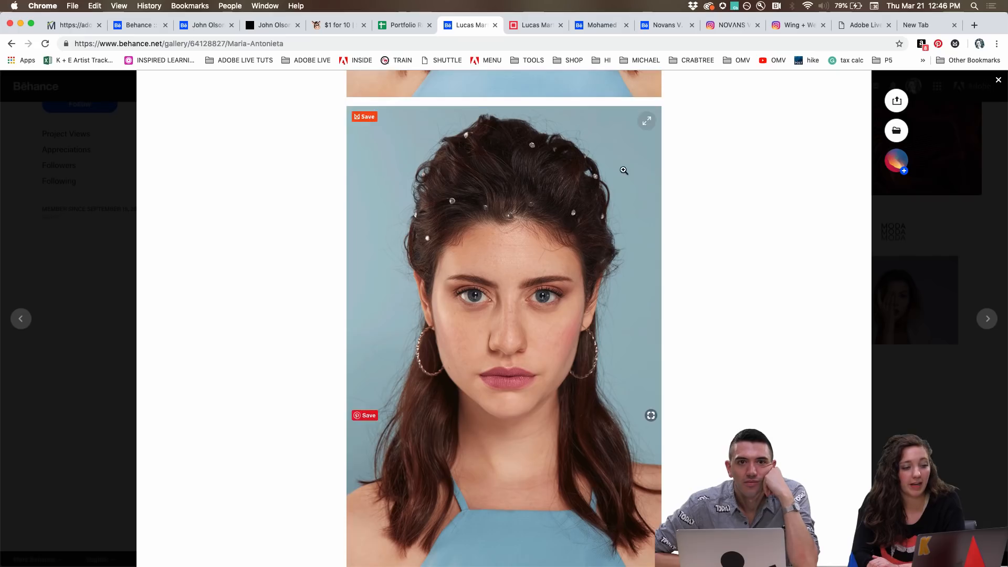
# Step: Compare the skin, stray hairs and background between the opening portrait and the before-and-after version
pyautogui.scroll(-10, 624, 170)
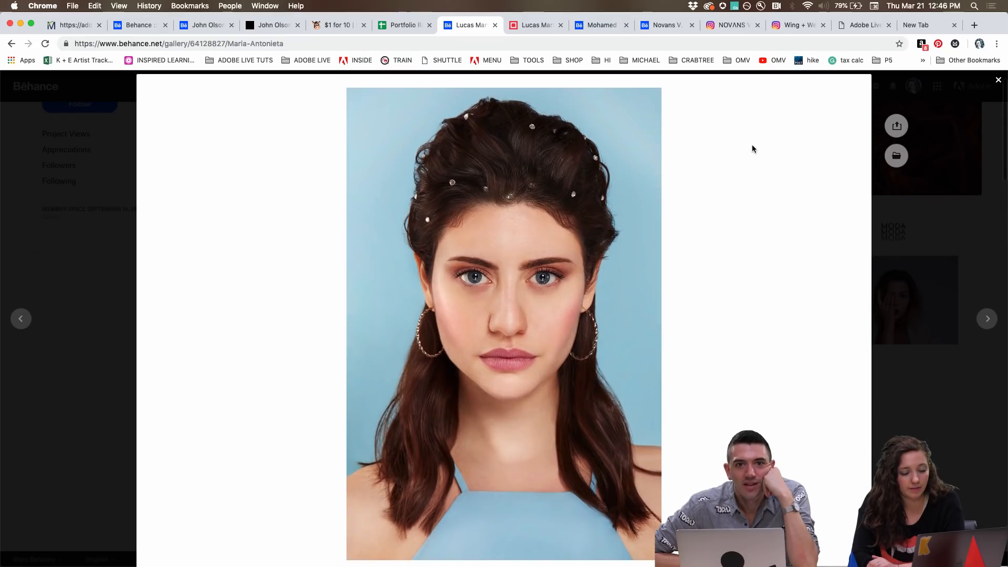
pyautogui.scroll(-10, 739, 224)
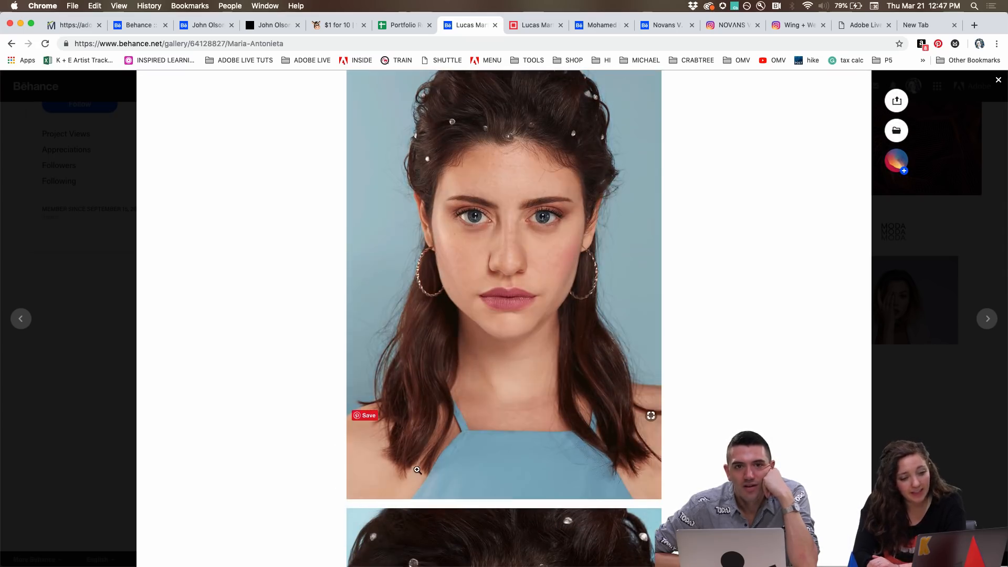
pyautogui.scroll(-4, 490, 349)
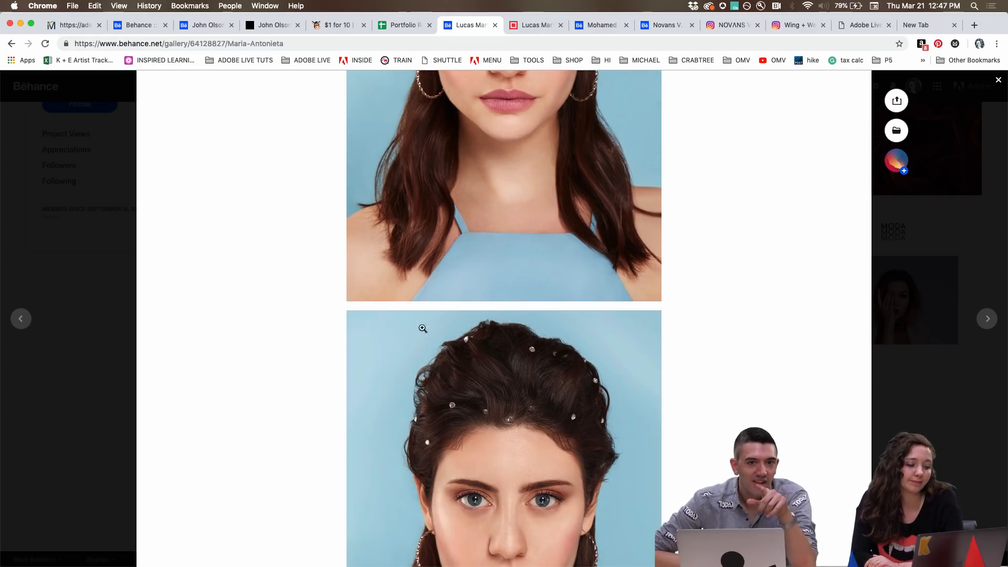
pyautogui.scroll(-3, 308, 364)
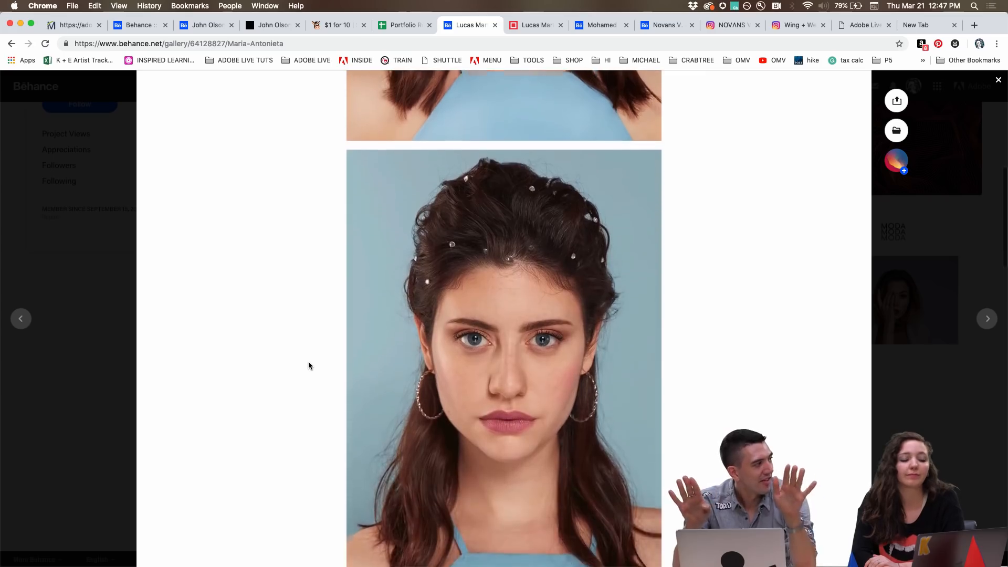
pyautogui.scroll(-2, 308, 365)
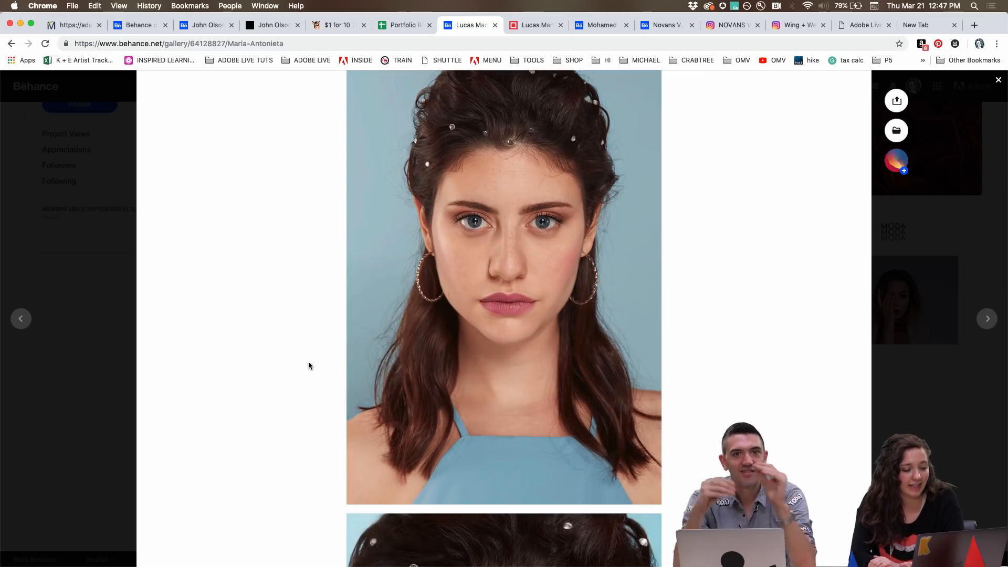
pyautogui.scroll(-2, 308, 365)
# Step: Review the final close-up portrait through to the project's end and close María Antonieta
pyautogui.scroll(-6, 308, 366)
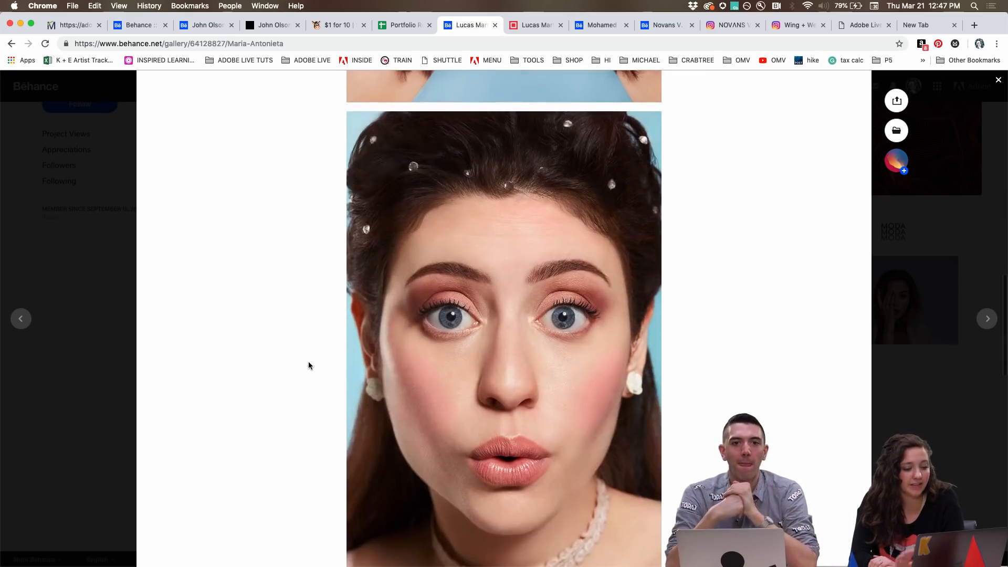
pyautogui.scroll(-4, 308, 362)
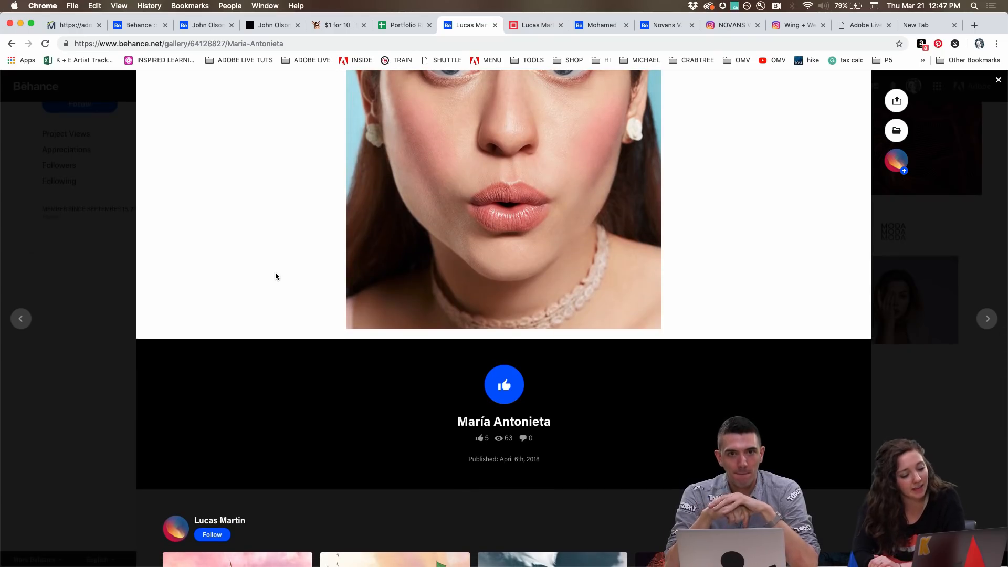
pyautogui.scroll(3, 276, 276)
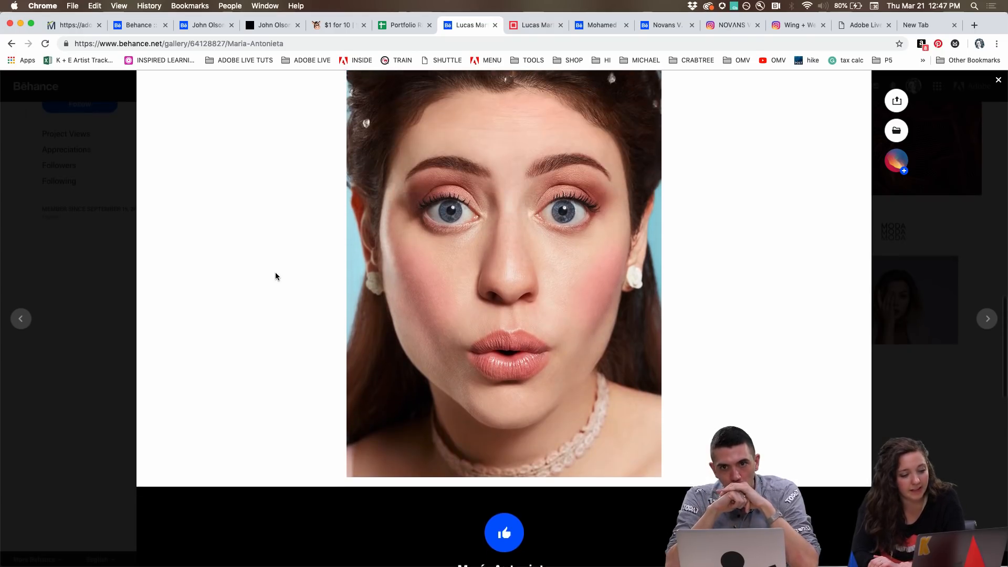
pyautogui.scroll(2, 276, 276)
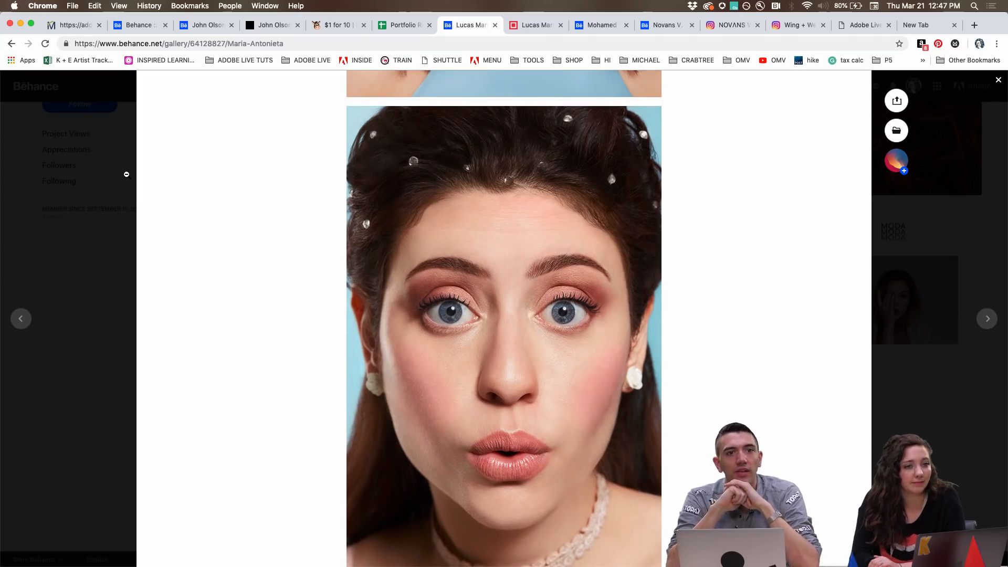
pyautogui.click(77, 252)
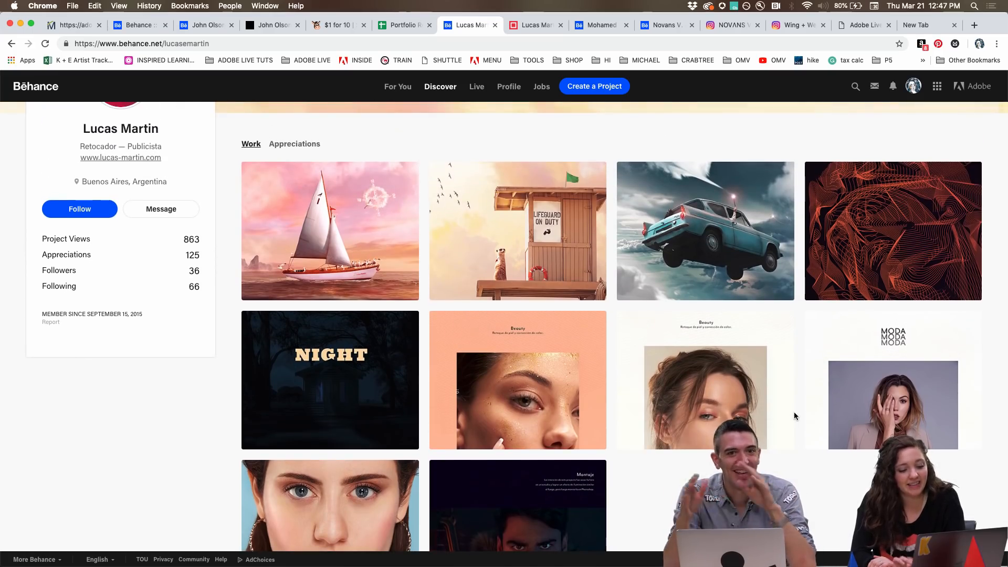
# Step: Look over the portfolio's project covers and open Arte en Línea, the one with the red line artwork
pyautogui.scroll(-1, 824, 459)
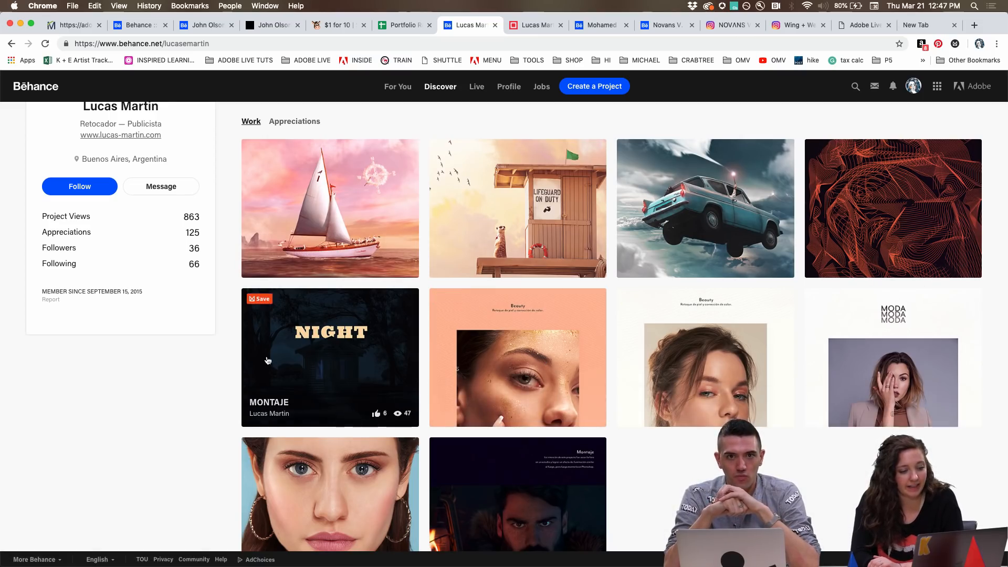
pyautogui.scroll(2, 268, 336)
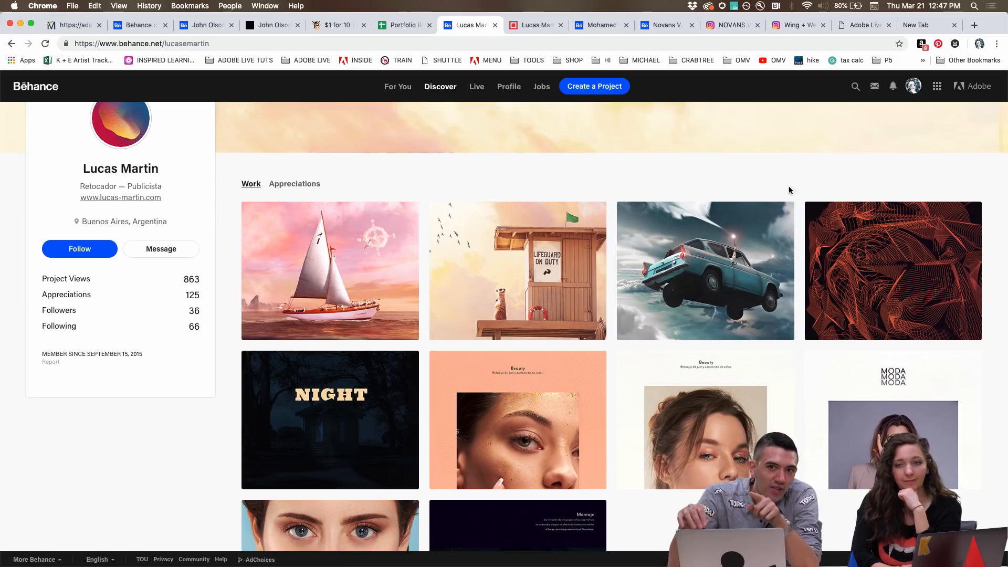
pyautogui.click(888, 241)
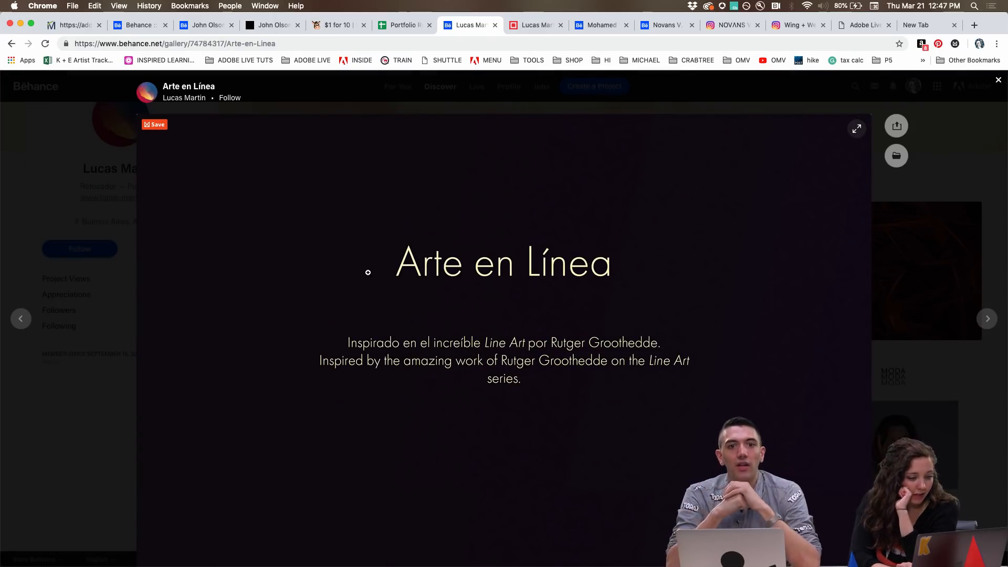
# Step: Read Arte en Línea's title slide and examine the red line artwork below it
pyautogui.scroll(-5, 368, 273)
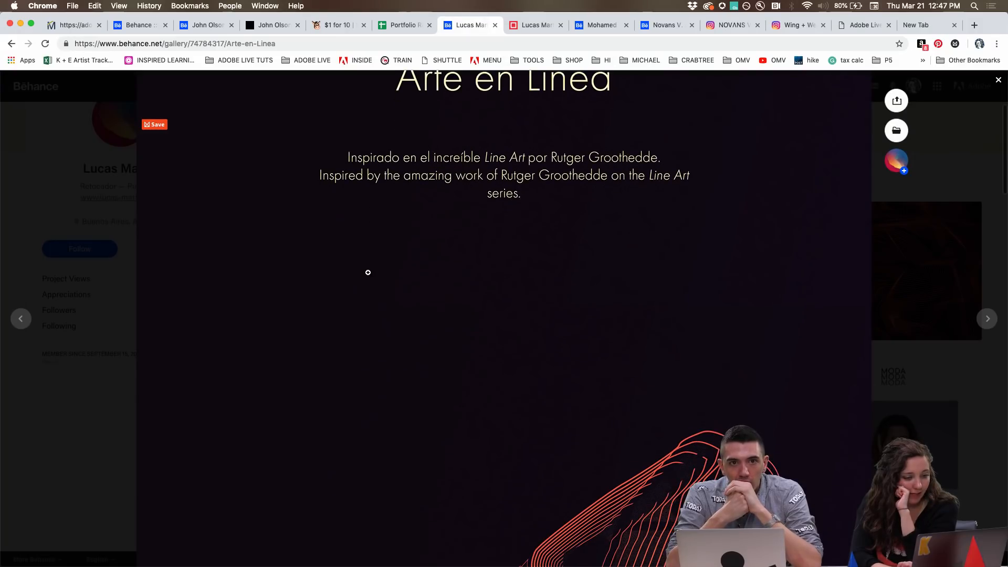
pyautogui.scroll(-3, 368, 273)
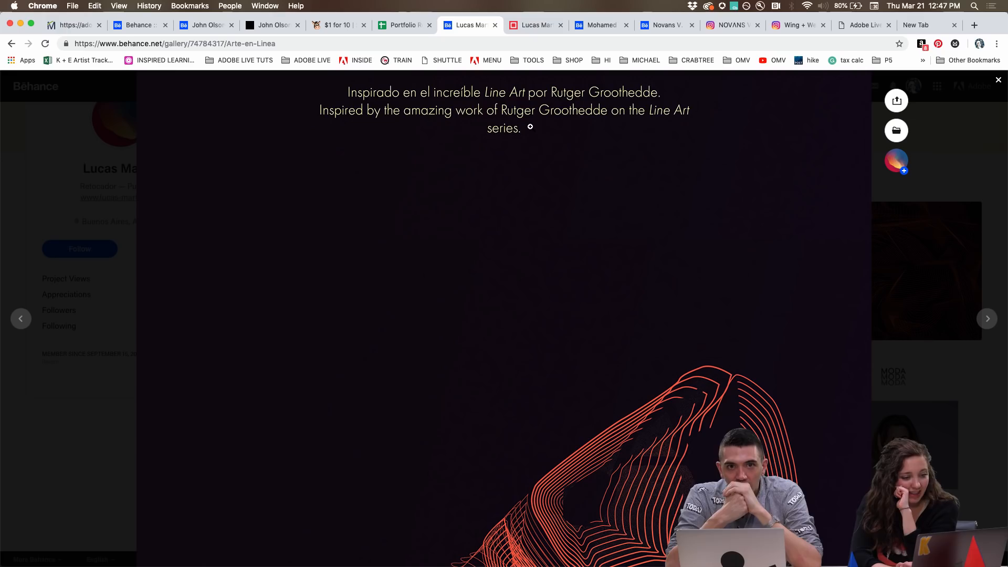
pyautogui.scroll(-10, 530, 127)
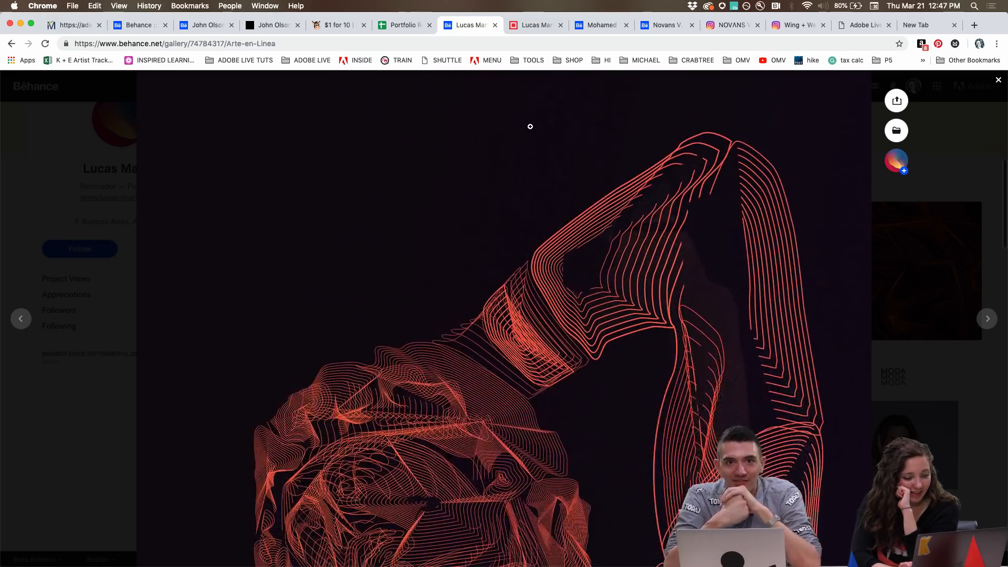
pyautogui.scroll(-5, 530, 127)
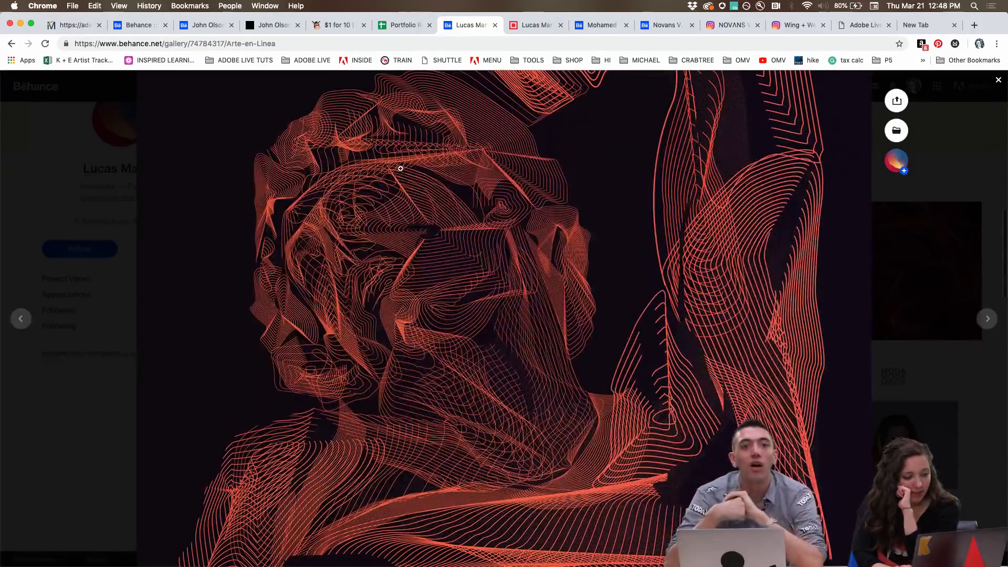
# Step: View the red line figure and the title slide enlarged, and close the enlarged view
pyautogui.click(385, 197)
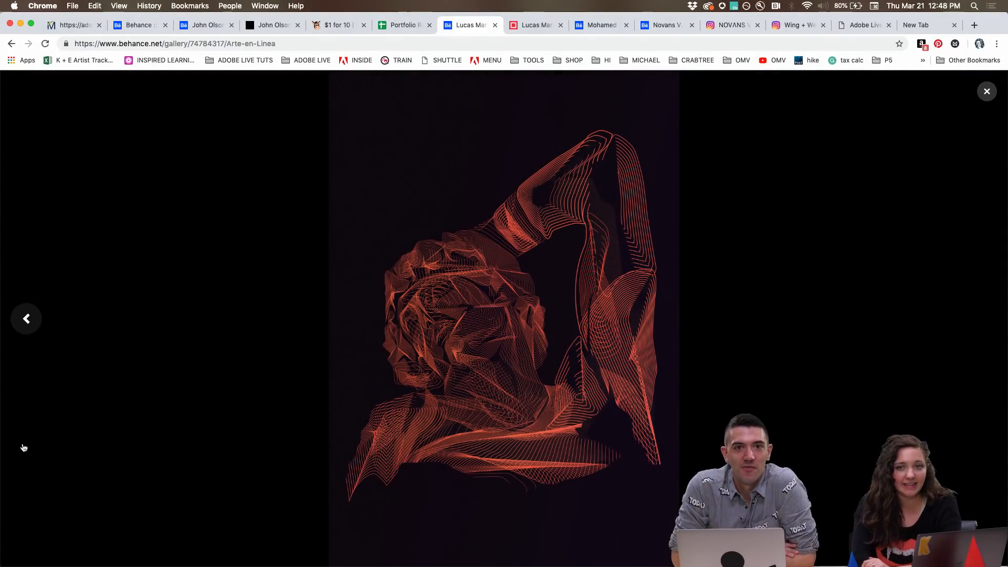
pyautogui.press('Right')
pyautogui.press('Left')
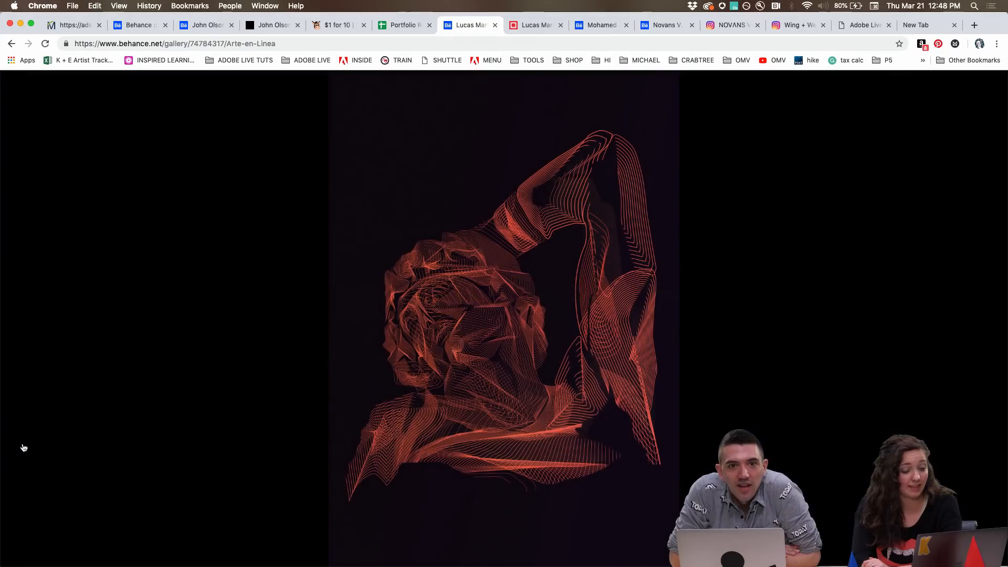
pyautogui.press('Left')
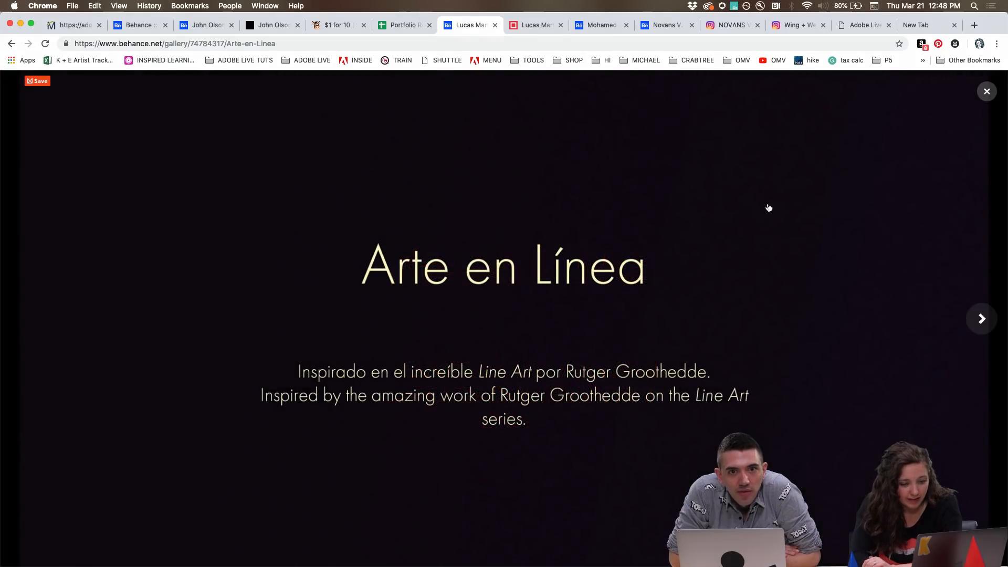
pyautogui.click(987, 91)
# Step: Look through the artwork as far as the Gracias! slide, and view the line figure enlarged once more before closing it
pyautogui.scroll(-5, 802, 218)
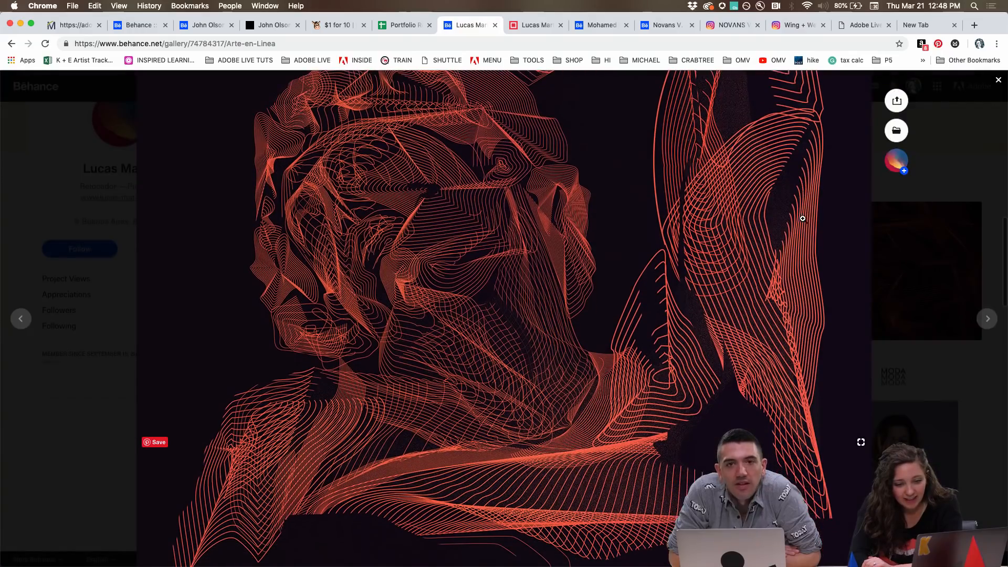
pyautogui.scroll(-5, 675, 270)
pyautogui.scroll(-6, 675, 271)
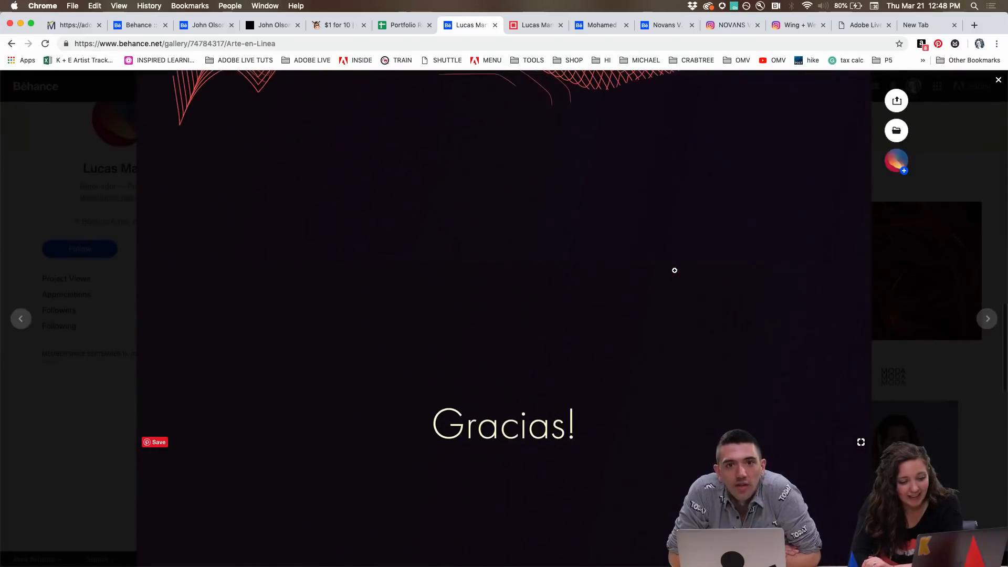
pyautogui.scroll(10, 675, 271)
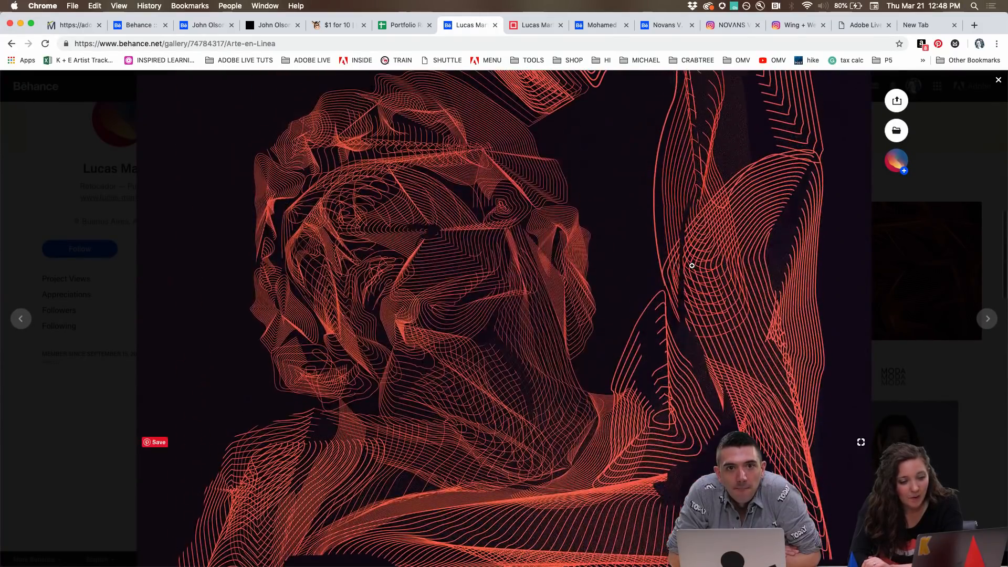
pyautogui.click(565, 270)
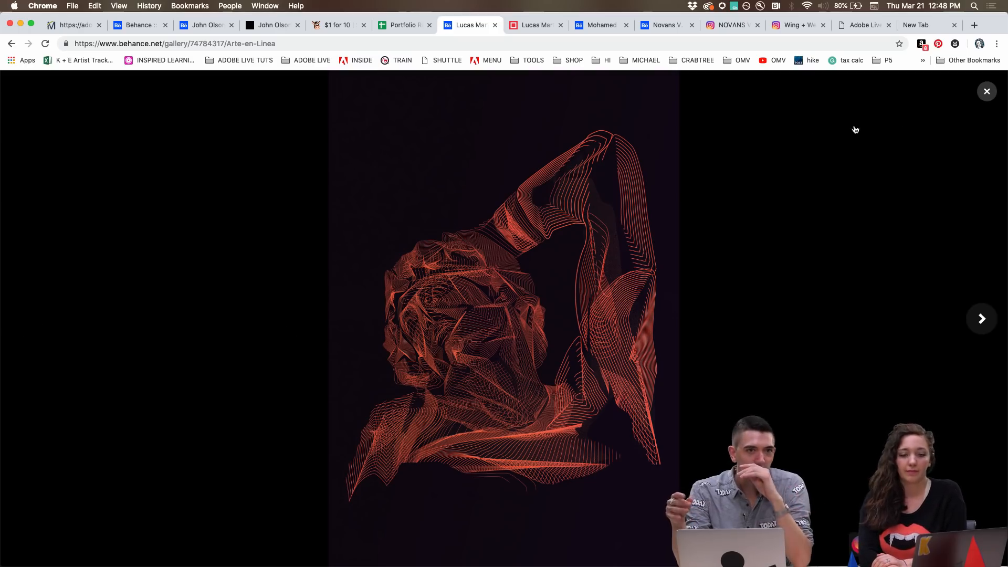
pyautogui.click(987, 93)
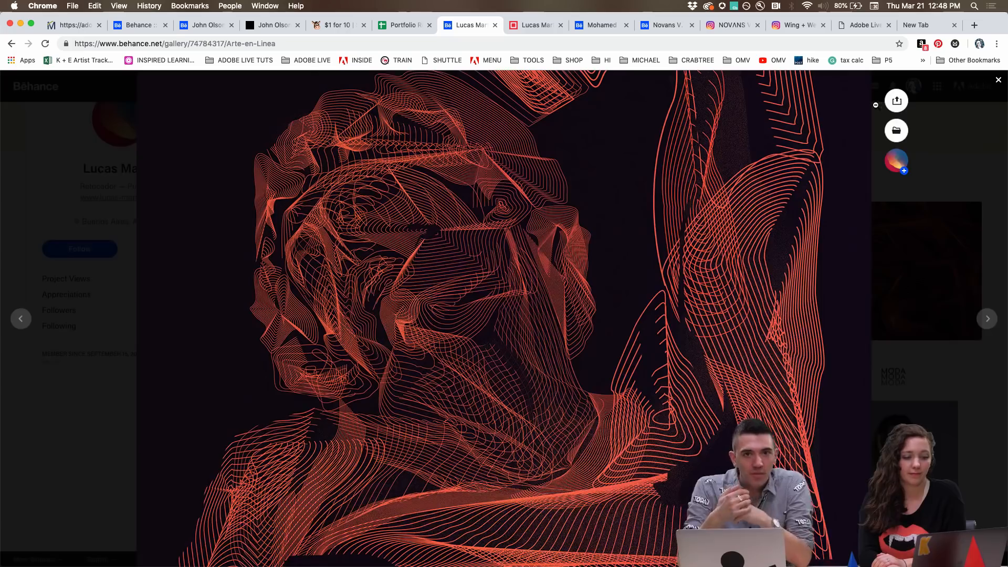
# Step: Check which tools are credited in the project information below Arte en Línea's artwork
pyautogui.scroll(3, 616, 180)
pyautogui.scroll(-15, 556, 219)
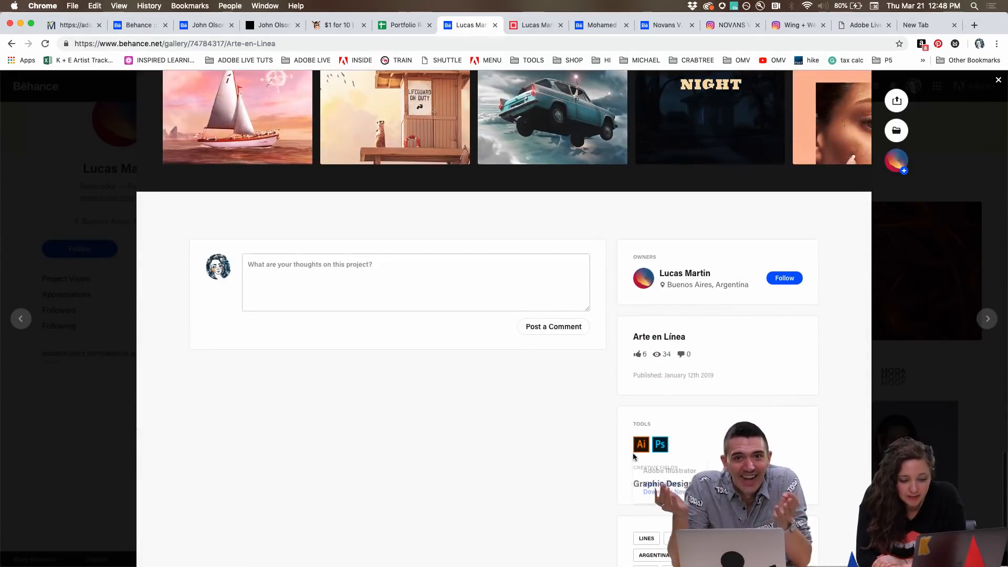
pyautogui.moveTo(660, 449)
pyautogui.scroll(15, 454, 417)
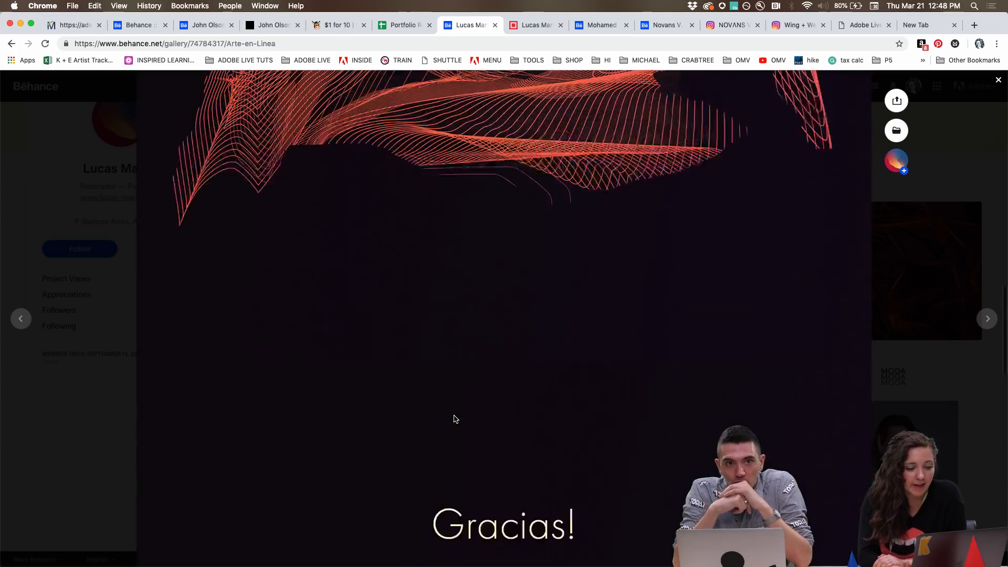
# Step: Inspect the line figure's raised arm at full size in the enlarged view, and close the view
pyautogui.scroll(10, 411, 260)
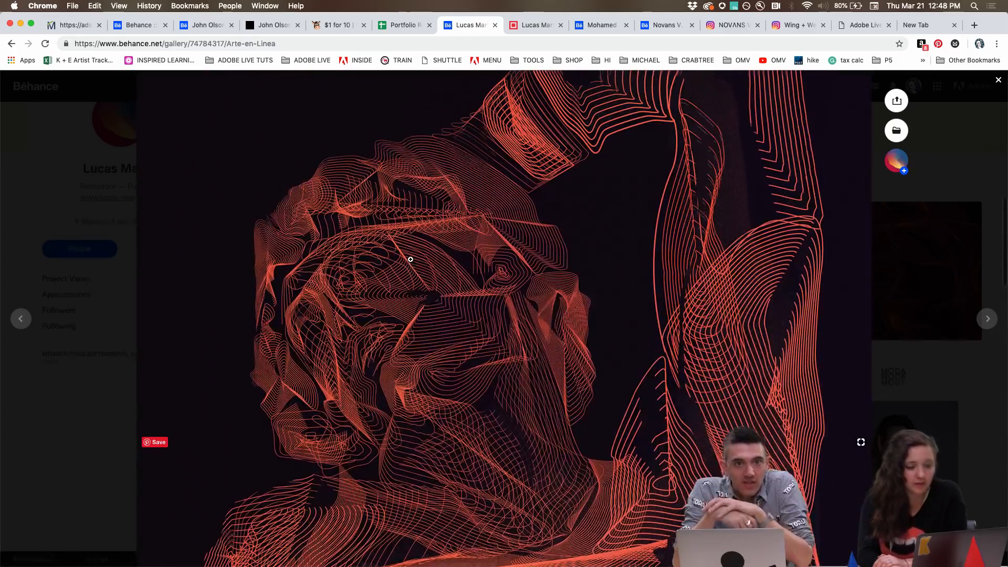
pyautogui.click(450, 252)
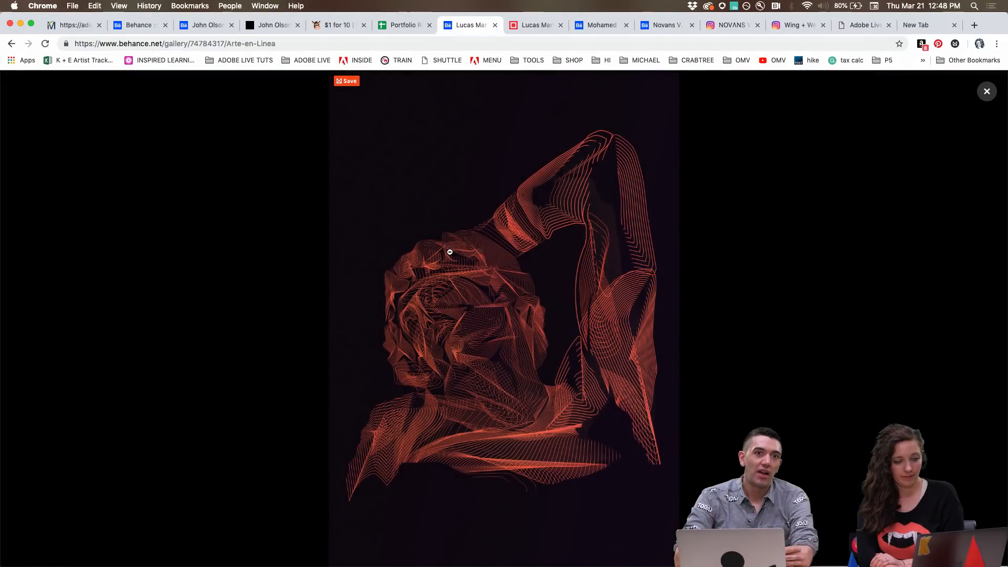
pyautogui.click(450, 252)
pyautogui.scroll(-5, 736, 366)
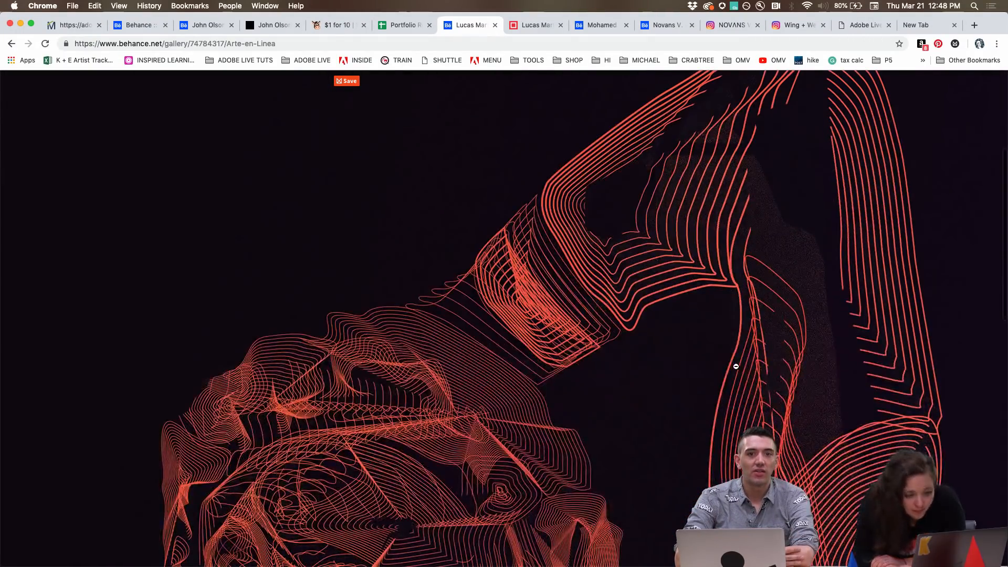
pyautogui.scroll(5, 736, 366)
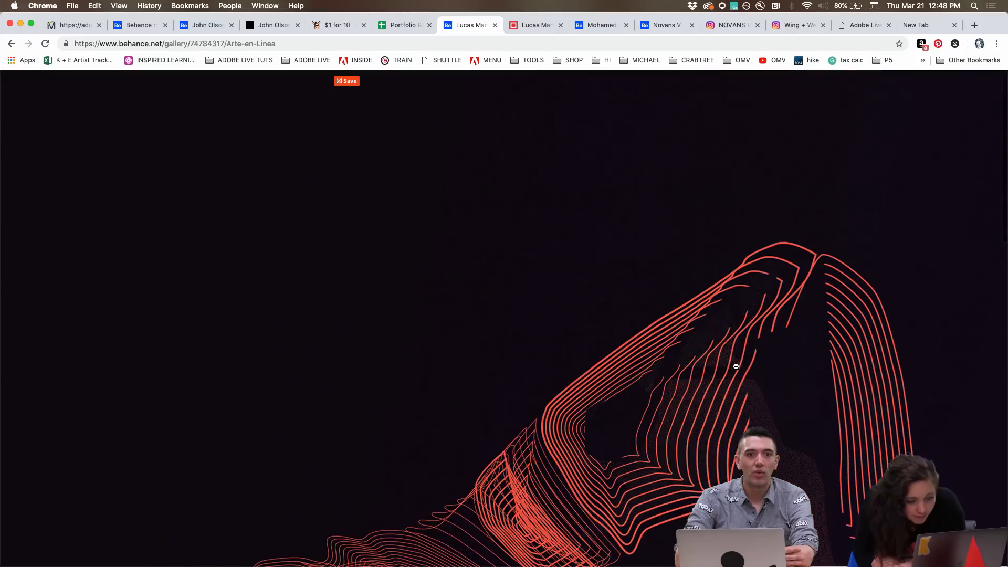
pyautogui.click(981, 94)
pyautogui.click(981, 91)
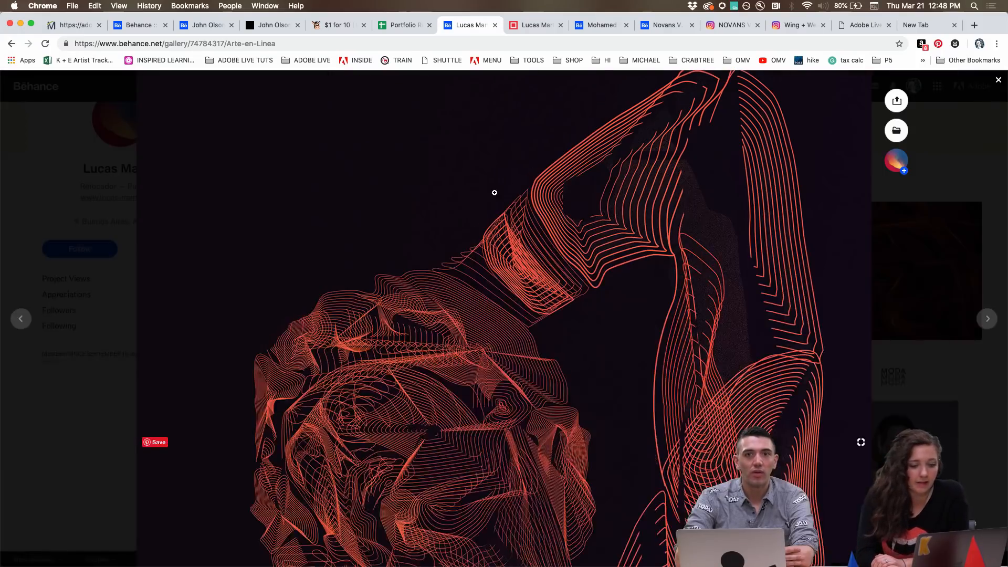
# Step: Return to the portfolio overview to see the Arte en Línea cover, and reopen the project
pyautogui.scroll(1, 493, 191)
pyautogui.click(938, 286)
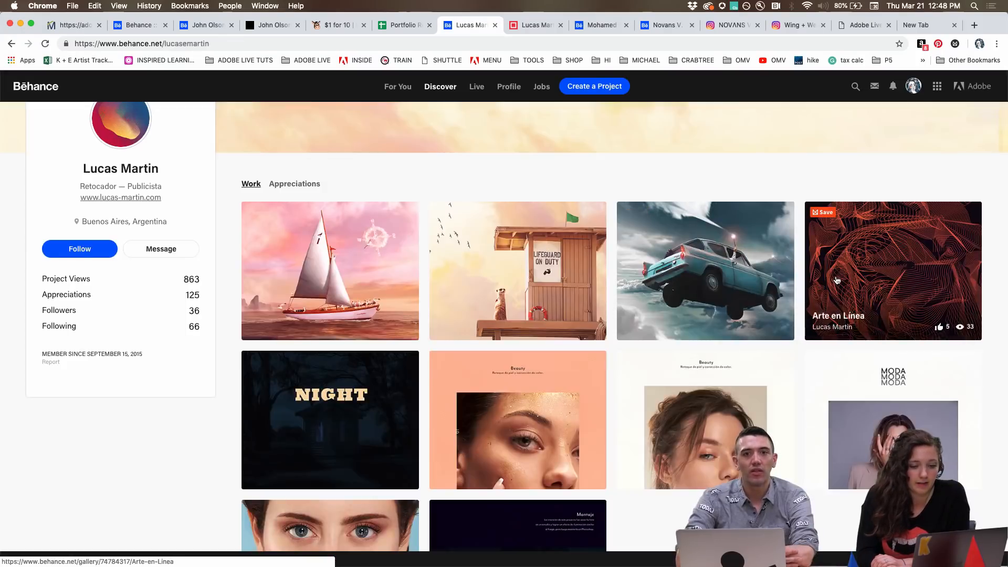
pyautogui.click(887, 290)
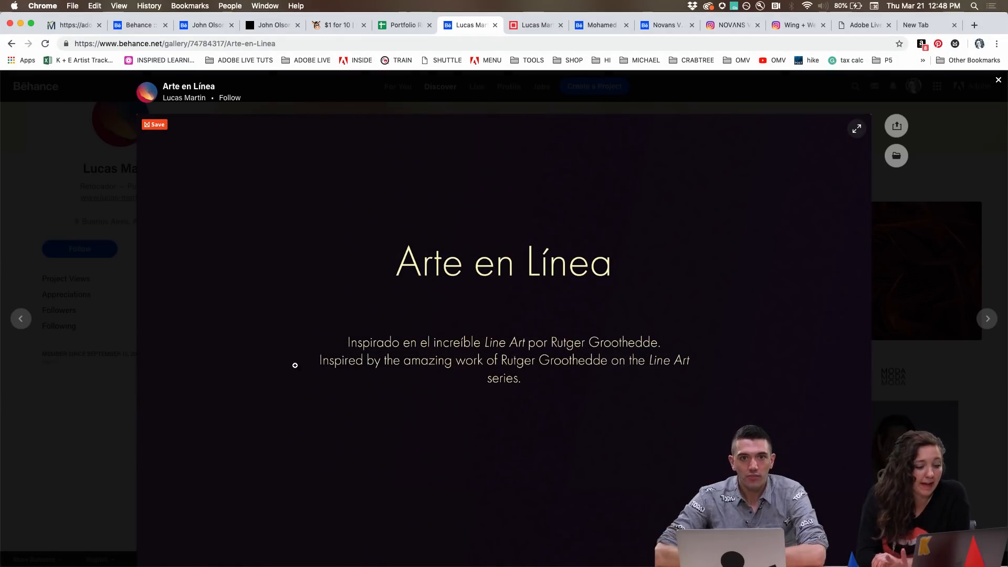
# Step: Examine the line work on the figure's head and arms, and close Arte en Línea to return to the portfolio overview
pyautogui.scroll(-2, 295, 365)
pyautogui.scroll(-8, 295, 365)
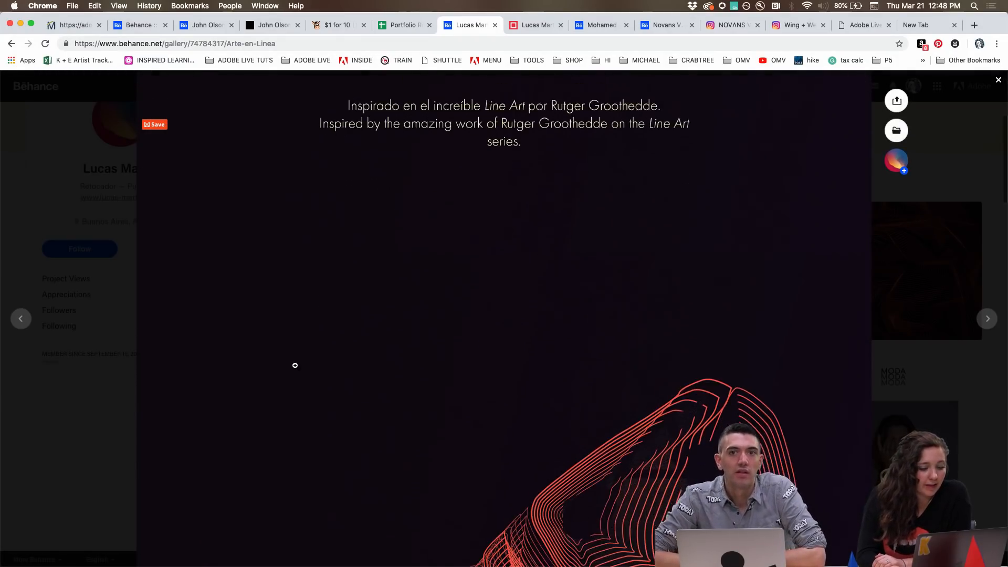
pyautogui.scroll(-6, 295, 365)
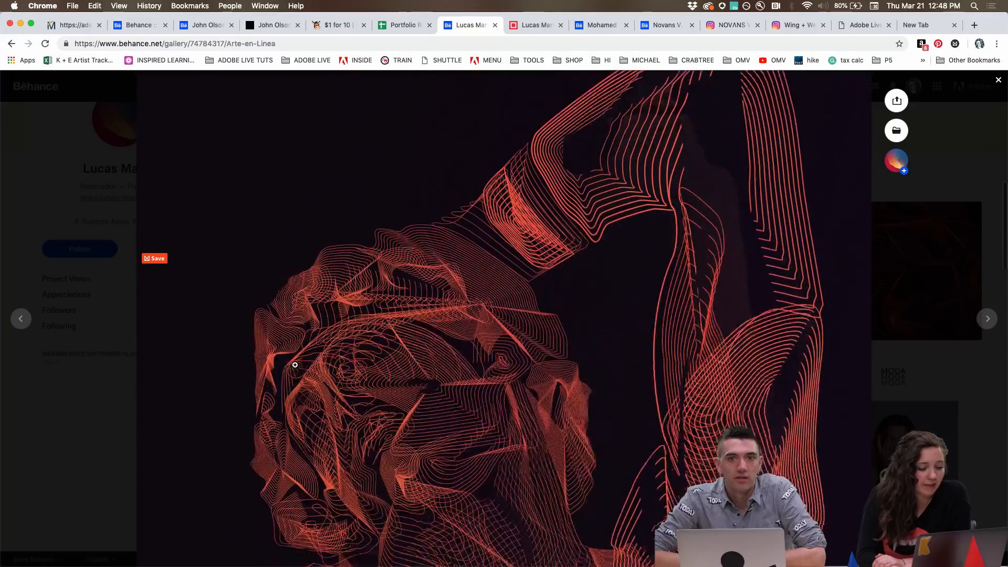
pyautogui.scroll(-1, 295, 365)
pyautogui.scroll(-1, 295, 365)
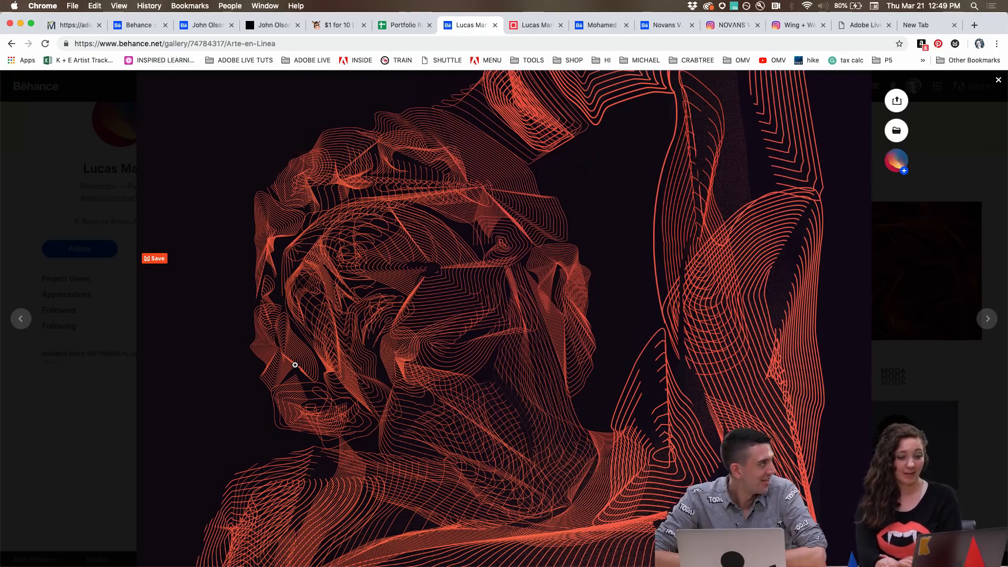
pyautogui.scroll(-3, 523, 369)
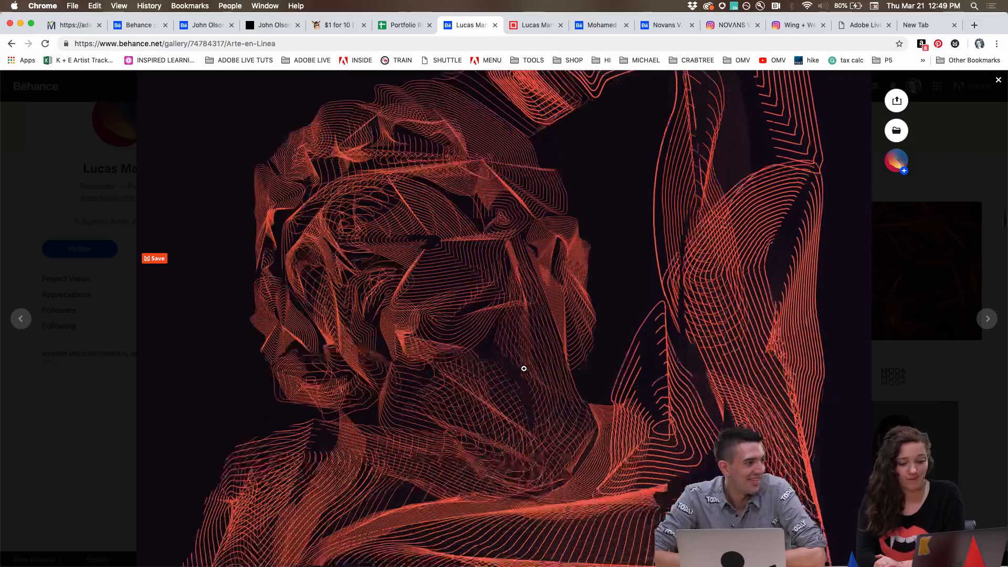
pyautogui.click(79, 429)
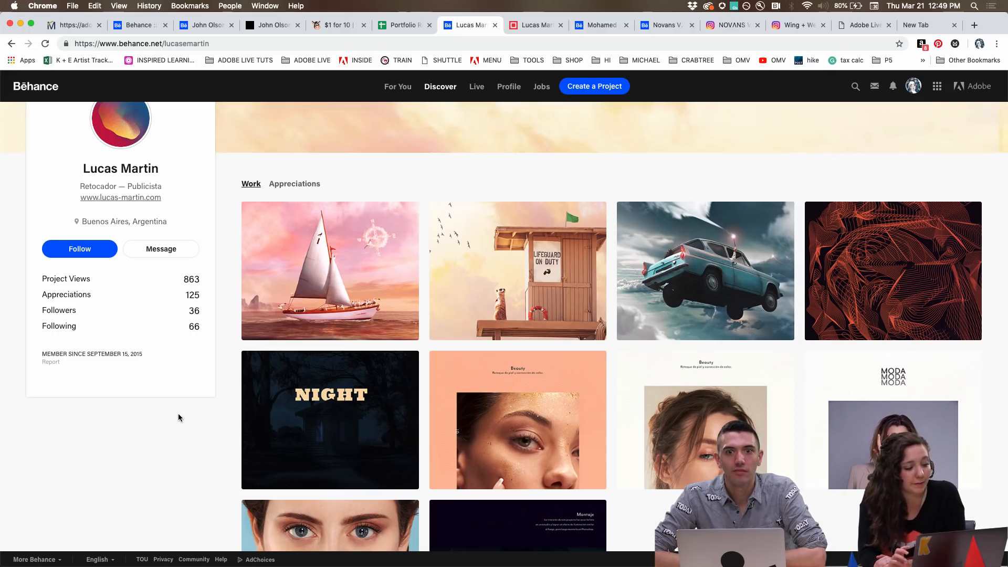
pyautogui.scroll(2, 215, 388)
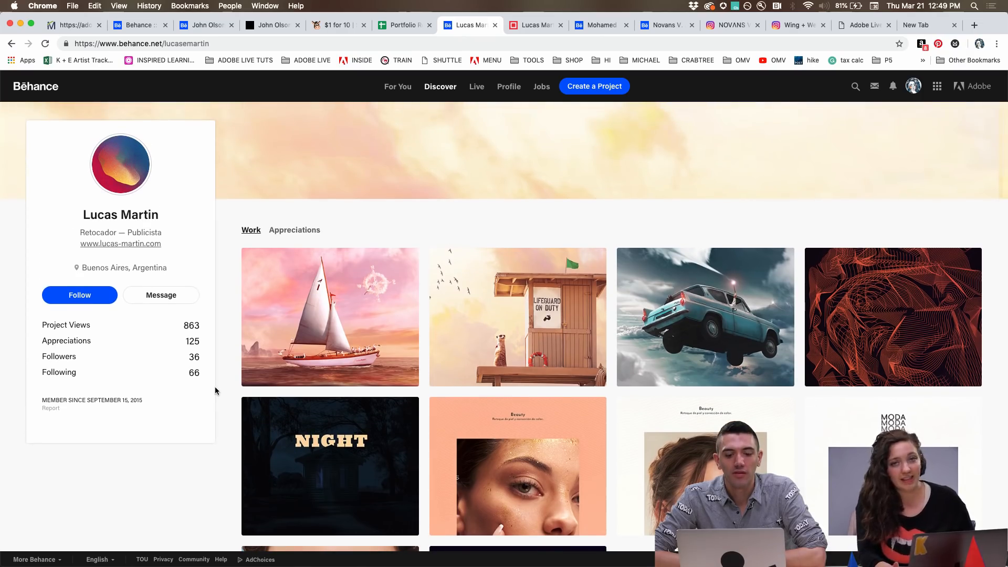
# Step: Switch to Photoshop and review the IMG_7477.psd composite with the silver gloves and pyramids
pyautogui.click(40, 63)
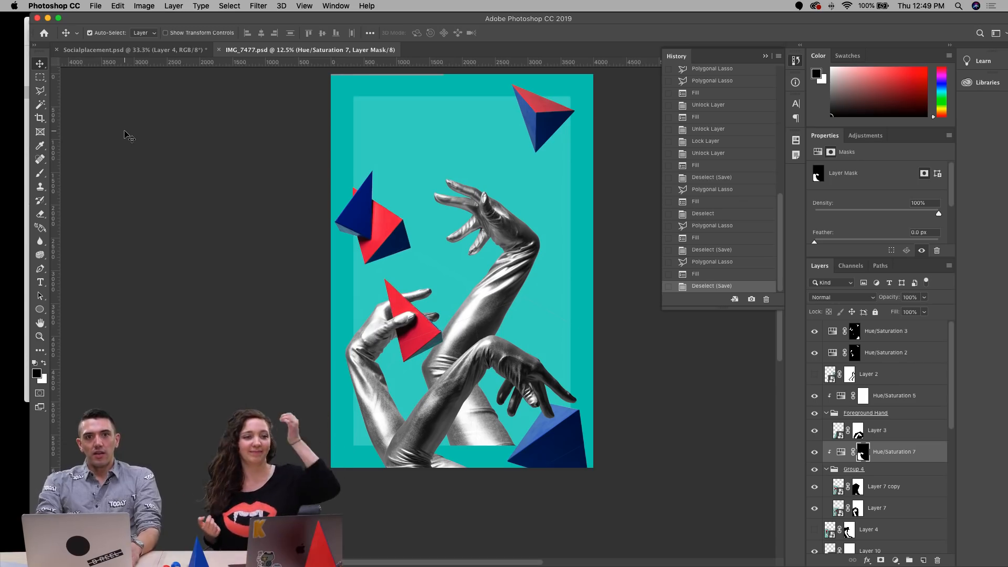
pyautogui.click(40, 323)
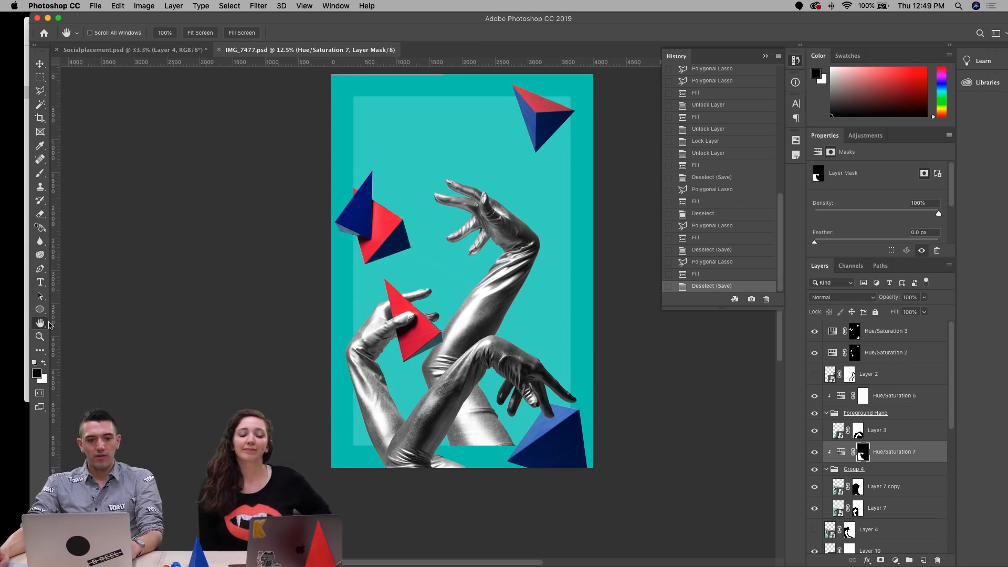
pyautogui.moveTo(225, 183); pyautogui.dragTo(218, 200)
pyautogui.press('super+r')
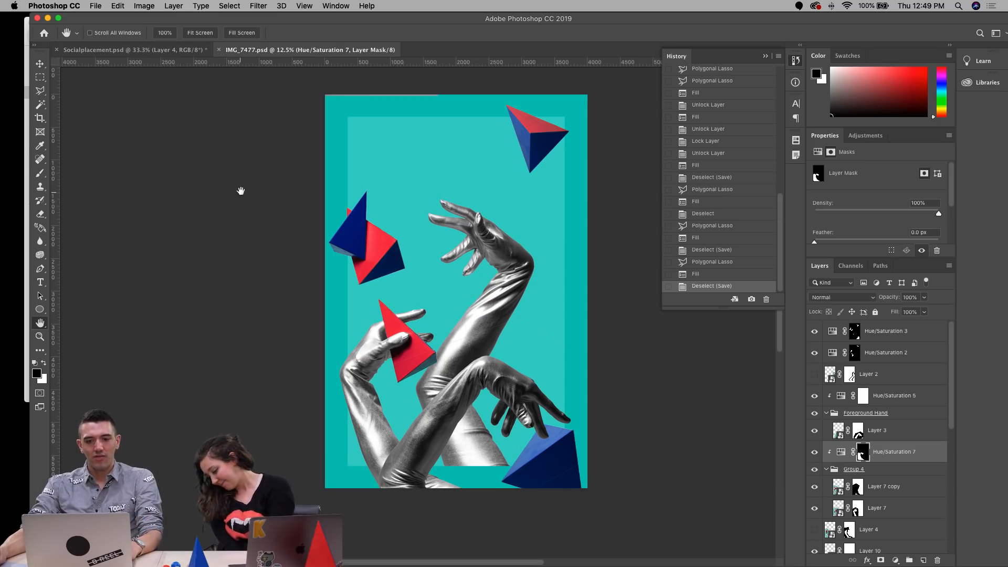
pyautogui.moveTo(241, 190); pyautogui.dragTo(245, 197)
# Step: Open the contents of the Layer 4 smart object in the Instagram Tall artboard of Socialplacement.psd
pyautogui.click(147, 49)
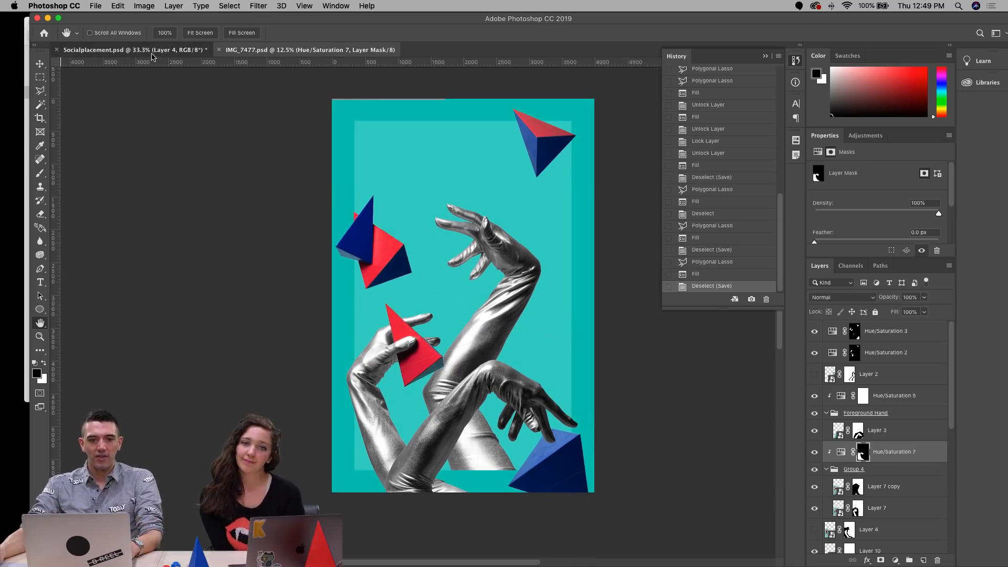
pyautogui.click(40, 64)
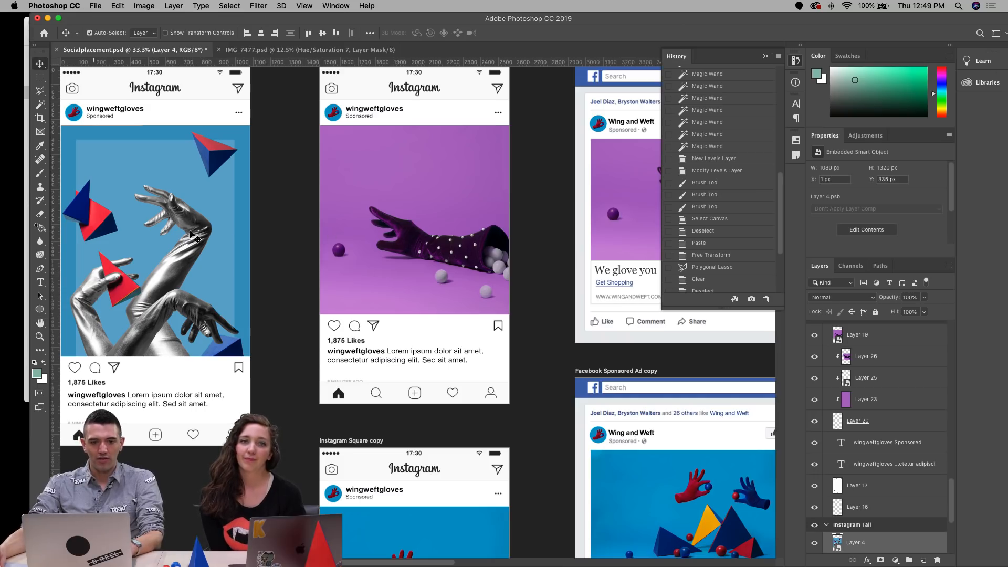
pyautogui.doubleClick(830, 541)
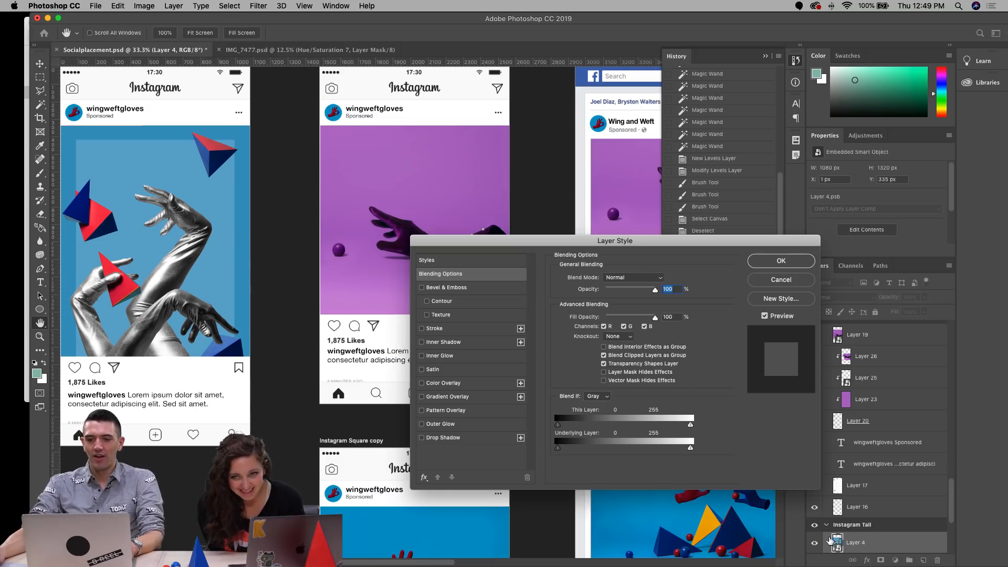
pyautogui.click(773, 281)
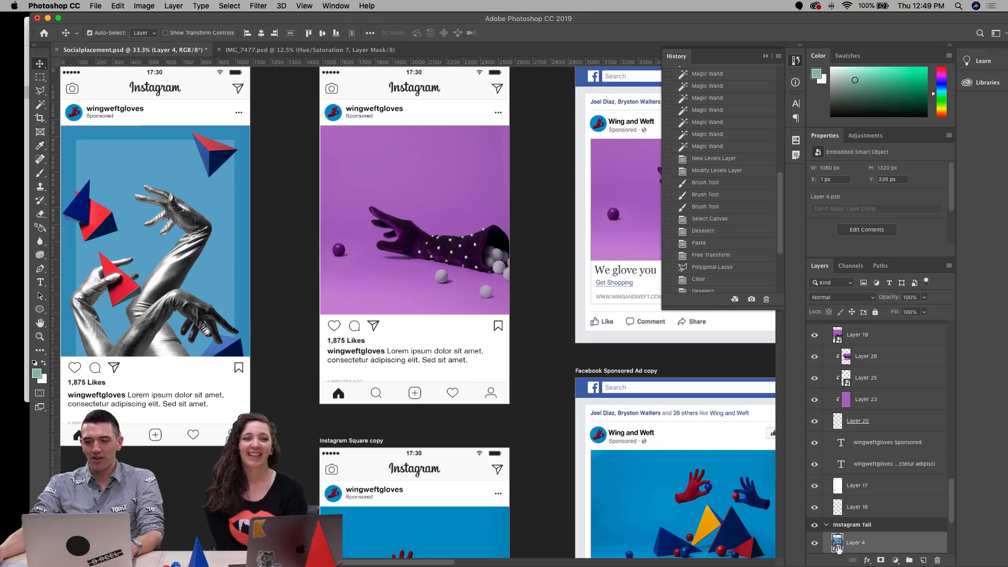
pyautogui.doubleClick(837, 545)
# Step: Relink the IMG_7477 copy layer to IMG_7477.psd in the Design Files folder, then save and close the smart object
pyautogui.rightClick(831, 334)
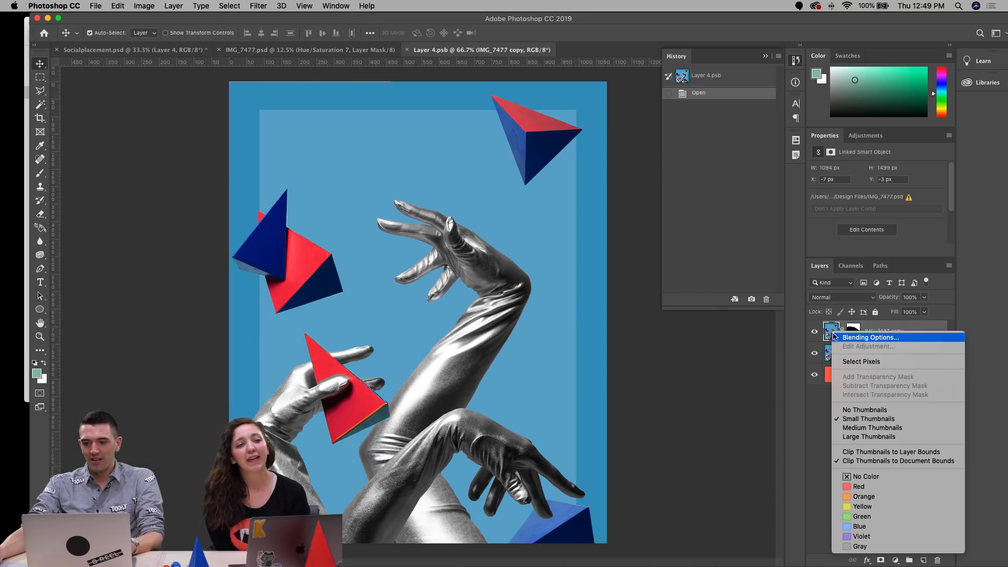
pyautogui.click(797, 372)
pyautogui.rightClick(852, 327)
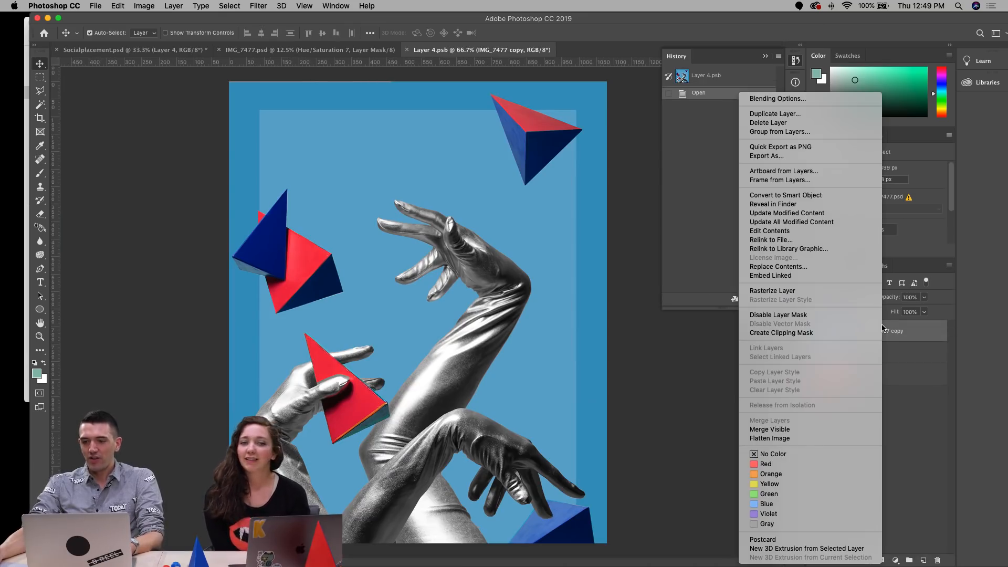
pyautogui.click(783, 240)
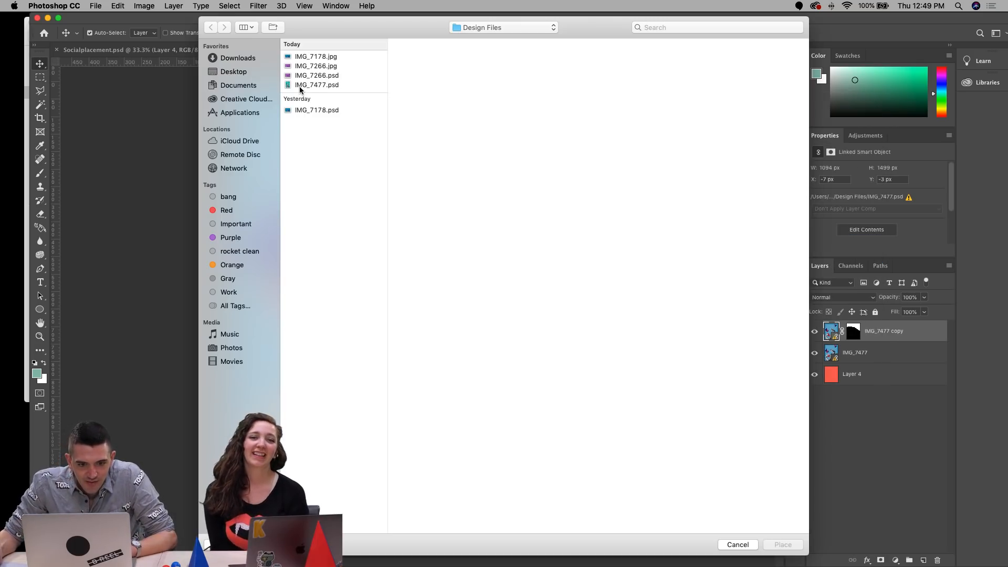
pyautogui.click(300, 86)
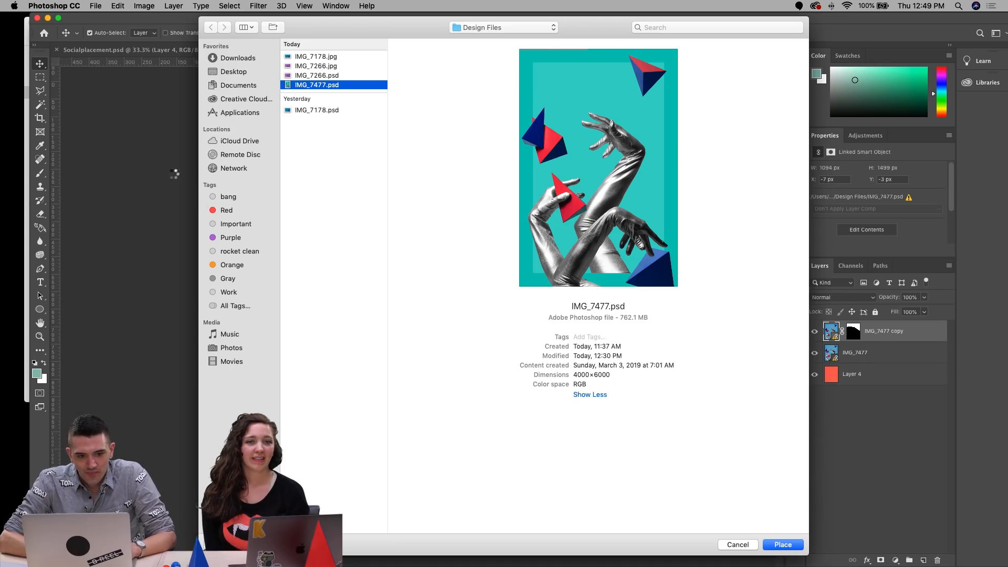
pyautogui.press('super+s')
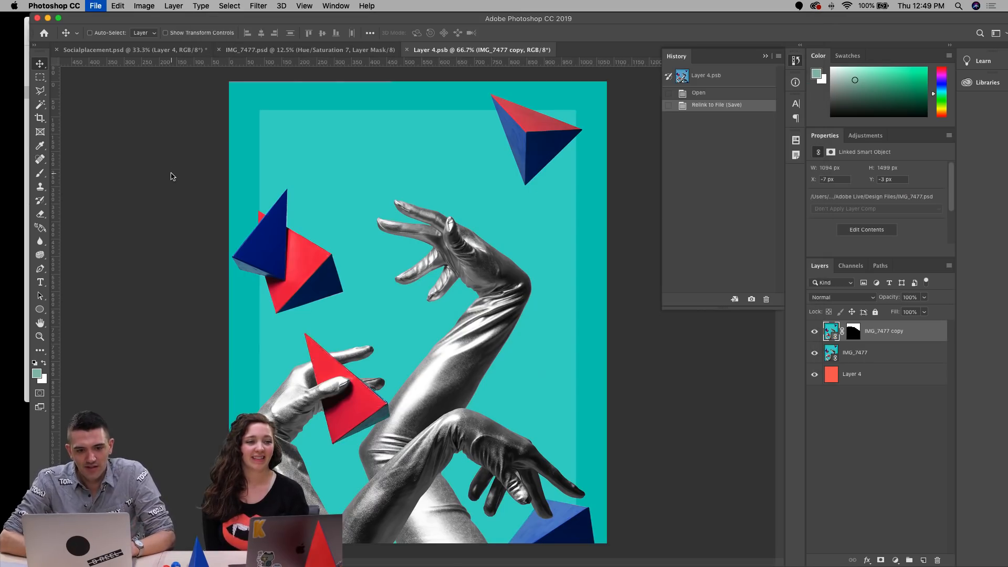
pyautogui.press('super+w')
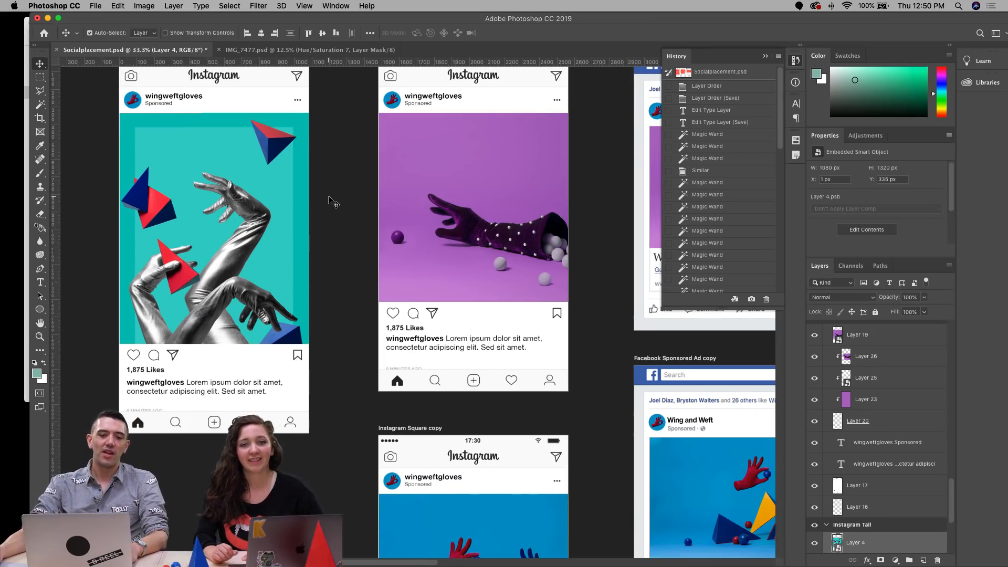
# Step: Collapse the History panel and review the Instagram and Facebook ad artboards together in the Socialplacement.psd mockup
pyautogui.moveTo(328, 195)
pyautogui.mouseDown()
pyautogui.moveTo(329, 210)
pyautogui.moveTo(341, 197)
pyautogui.mouseUp()
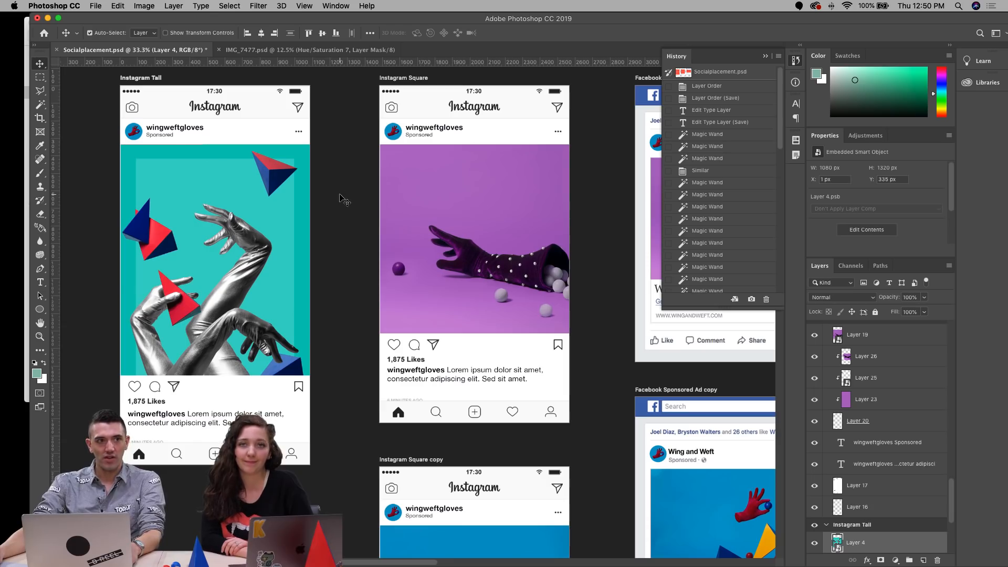
pyautogui.moveTo(355, 256)
pyautogui.mouseDown()
pyautogui.moveTo(333, 226)
pyautogui.moveTo(239, 156)
pyautogui.mouseUp()
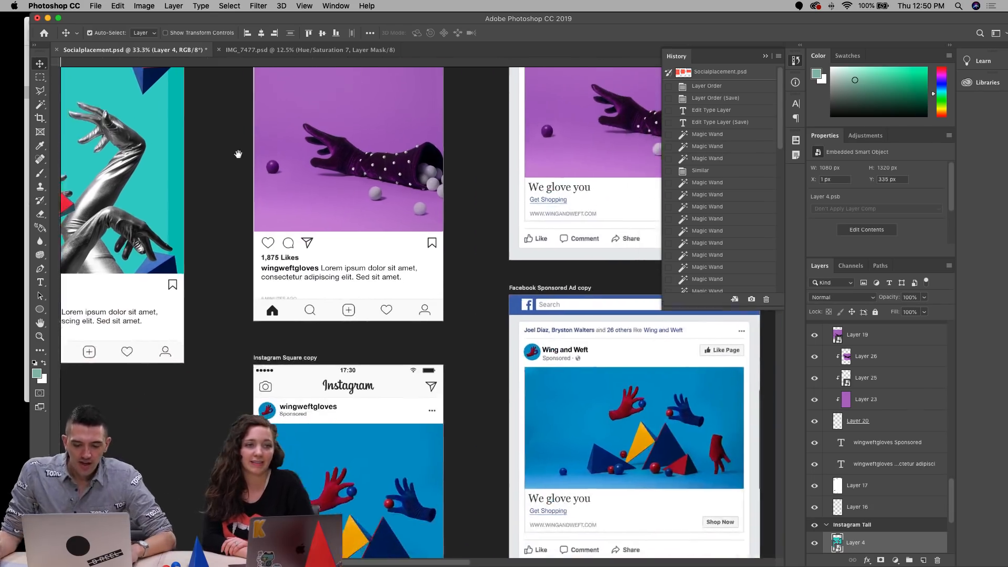
pyautogui.moveTo(438, 221); pyautogui.dragTo(427, 188)
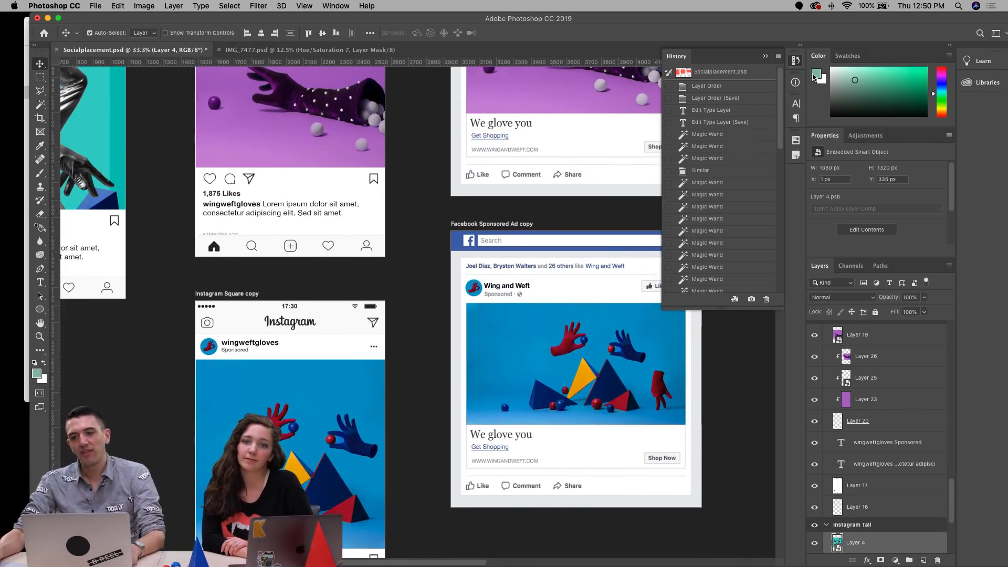
pyautogui.click(796, 61)
pyautogui.moveTo(557, 129); pyautogui.dragTo(643, 202)
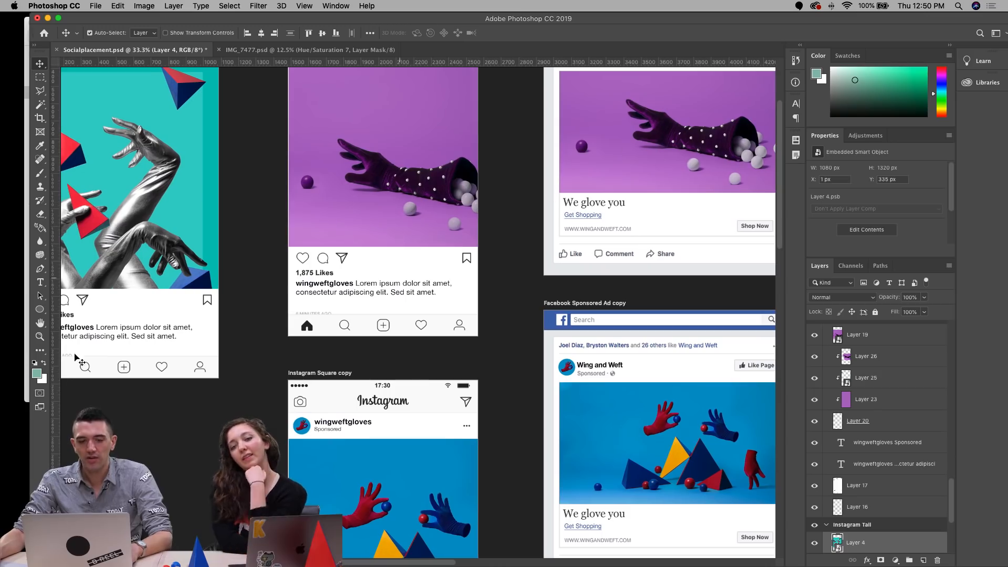
pyautogui.click(40, 336)
pyautogui.moveTo(448, 253)
pyautogui.mouseDown()
pyautogui.moveTo(429, 232)
pyautogui.moveTo(443, 234)
pyautogui.mouseUp()
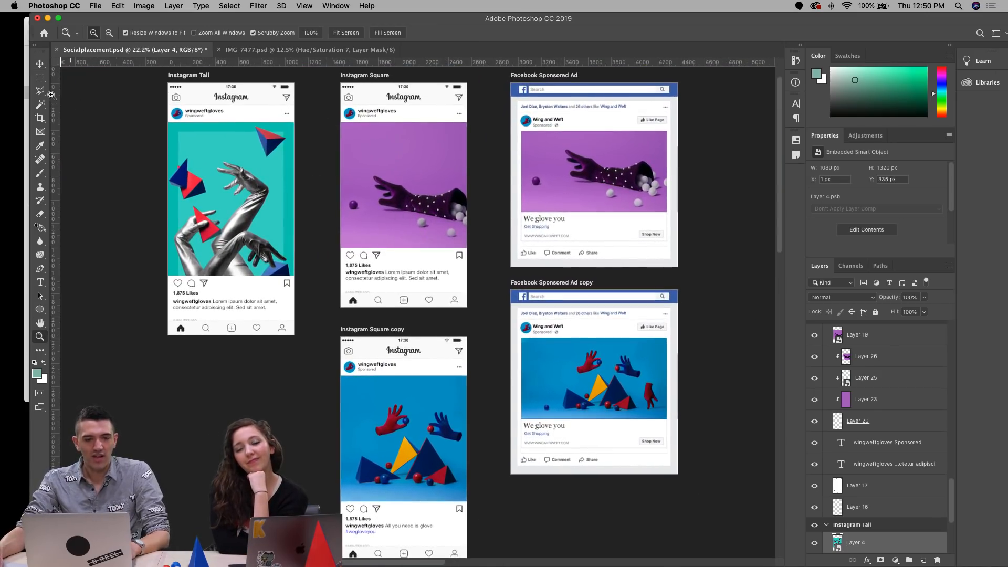
pyautogui.click(40, 64)
pyautogui.moveTo(86, 124); pyautogui.dragTo(84, 130)
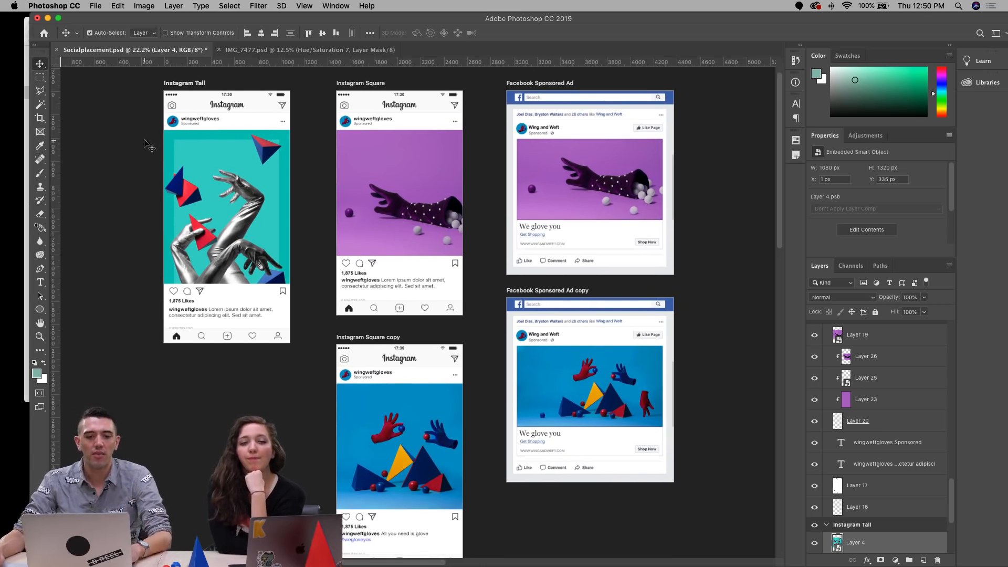
# Step: Switch to Finder, preview IMG_7178.jpg from the Design Files folder, and close the preview
pyautogui.moveTo(473, 566)
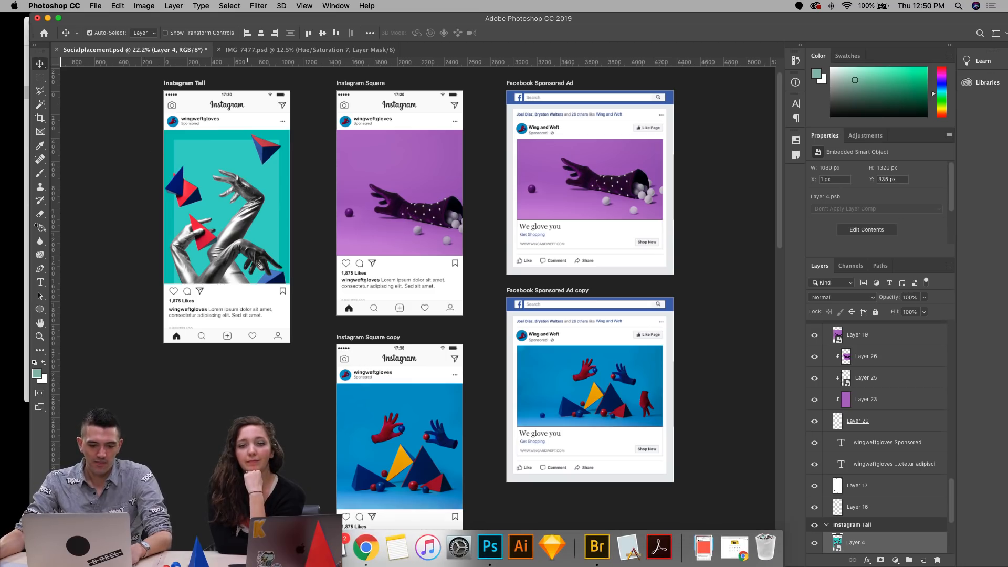
pyautogui.click(245, 548)
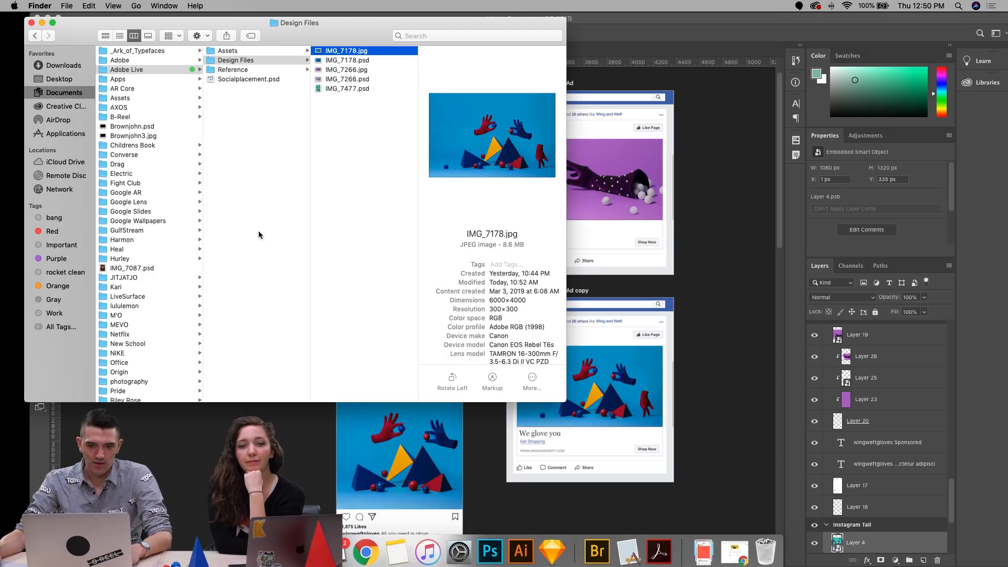
pyautogui.doubleClick(357, 51)
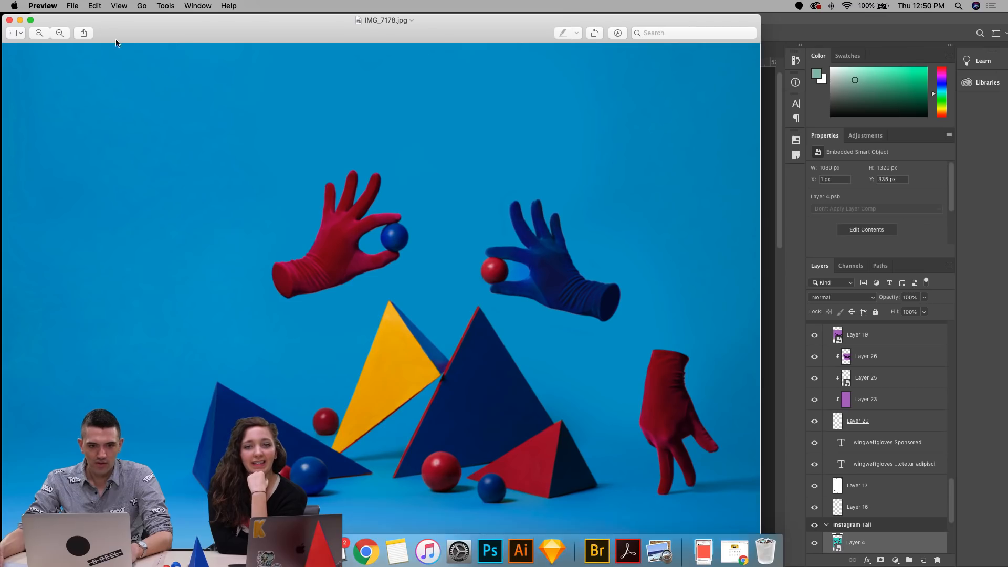
pyautogui.moveTo(207, 27); pyautogui.dragTo(139, 11)
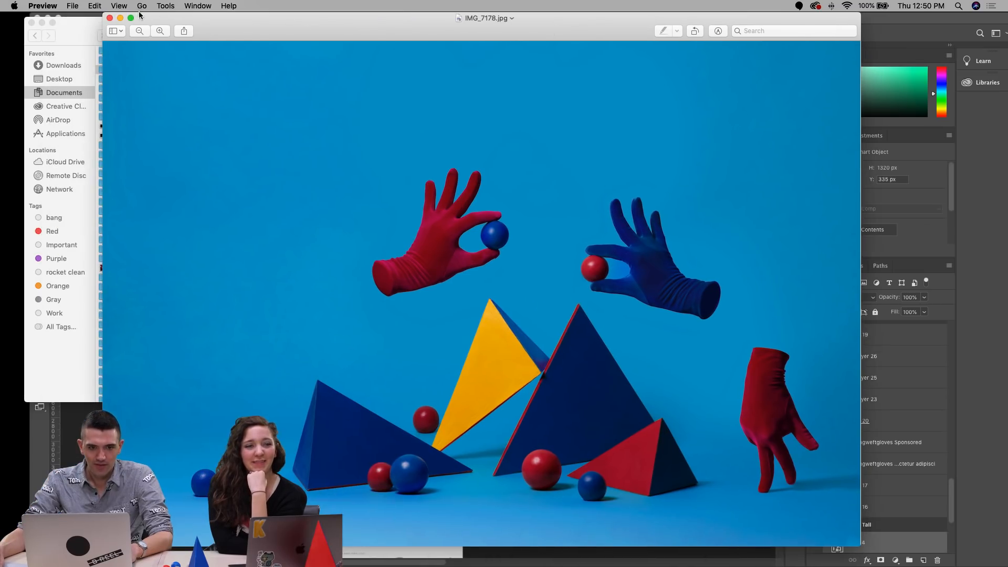
pyautogui.click(110, 19)
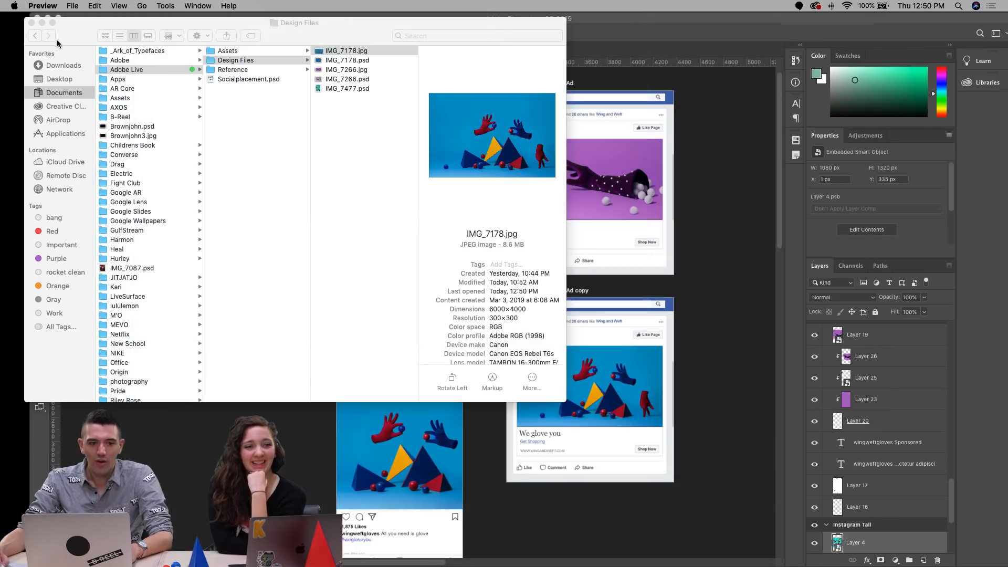
# Step: Open IMG_7178.jpg and IMG_7266.jpg together in Photoshop and reposition the application window
pyautogui.keyDown('super'); pyautogui.click(374, 70); pyautogui.keyUp('super')
pyautogui.moveTo(374, 70); pyautogui.dragTo(499, 550)
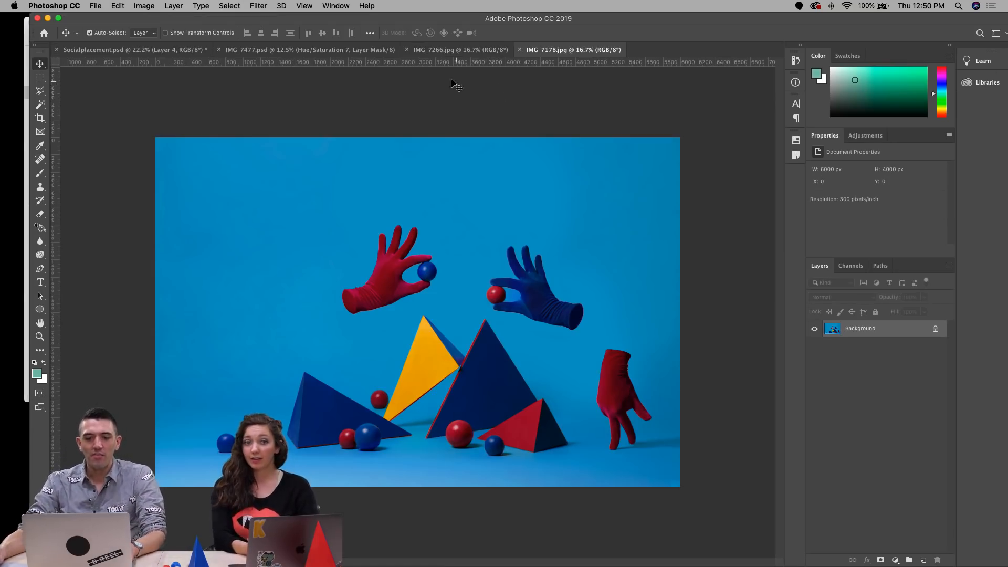
pyautogui.moveTo(340, 18); pyautogui.dragTo(309, 18)
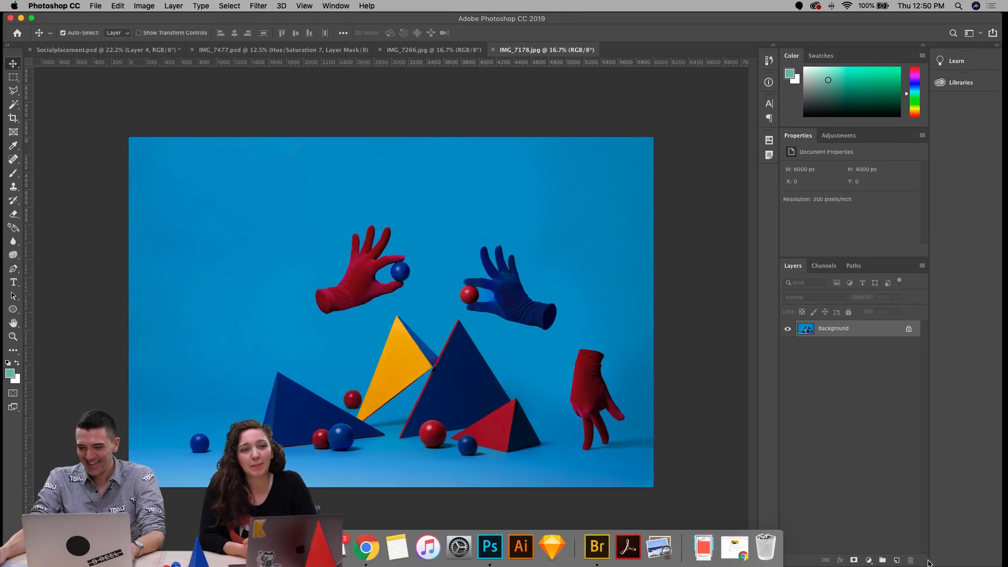
pyautogui.moveTo(397, 17); pyautogui.dragTo(401, 16)
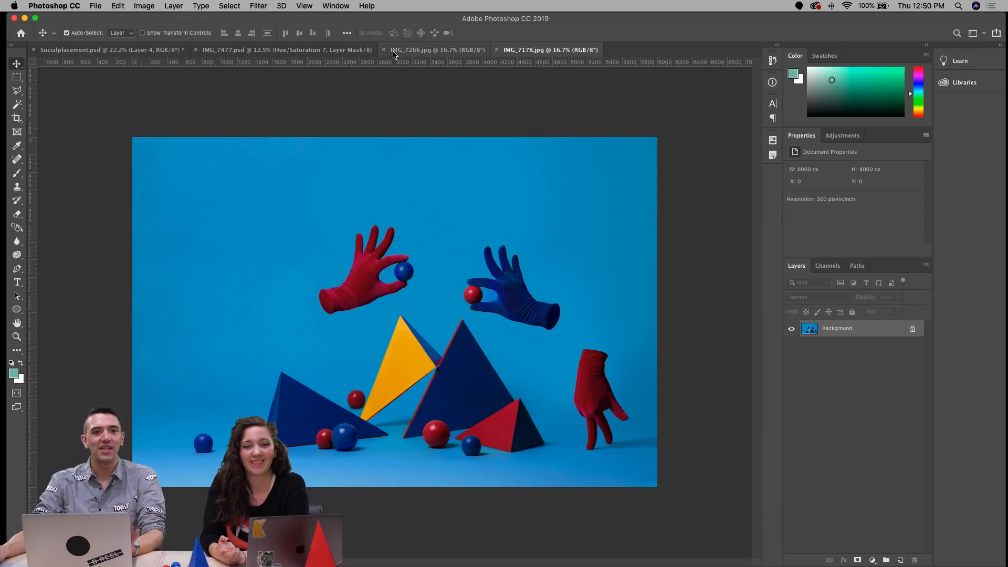
# Step: Compare the purple glove photo IMG_7266.jpg, the IMG_7477.psd composite and the blue pyramid photo IMG_7178.jpg
pyautogui.click(470, 51)
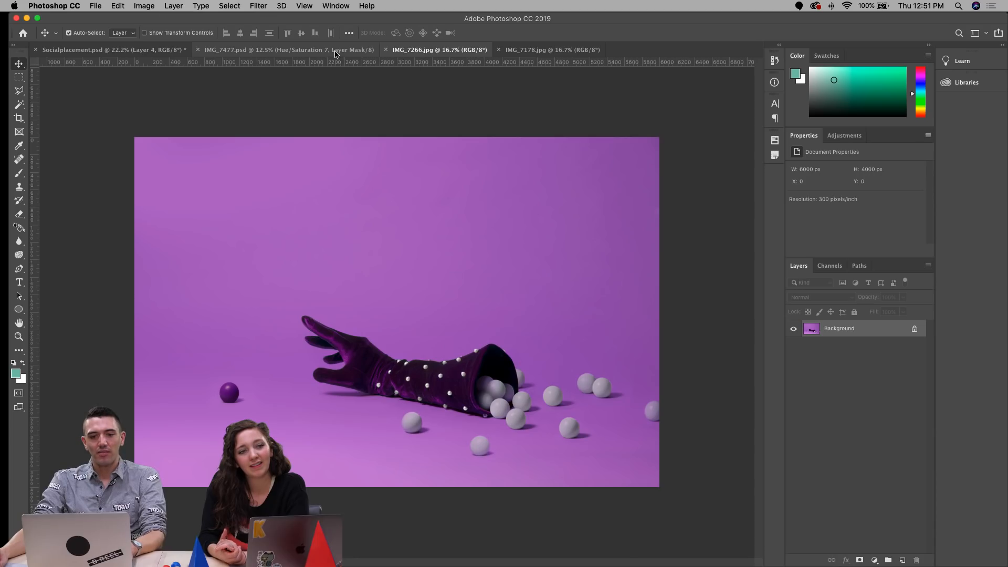
pyautogui.click(337, 52)
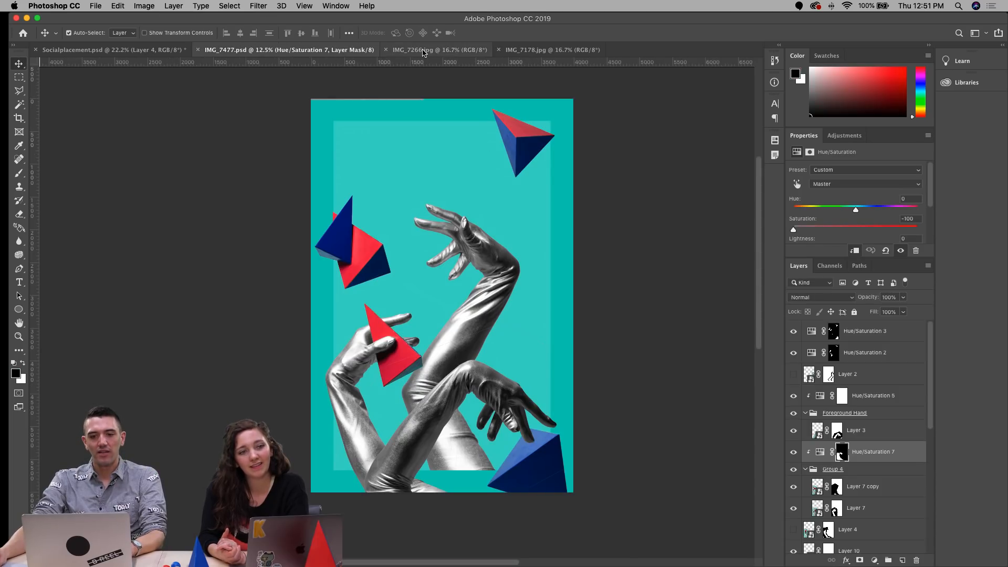
pyautogui.click(440, 49)
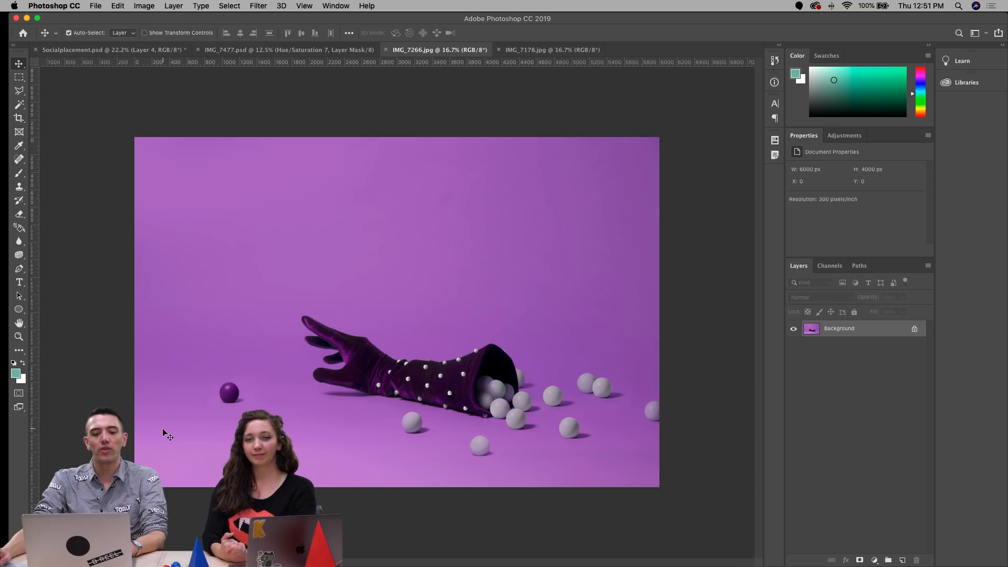
pyautogui.click(523, 50)
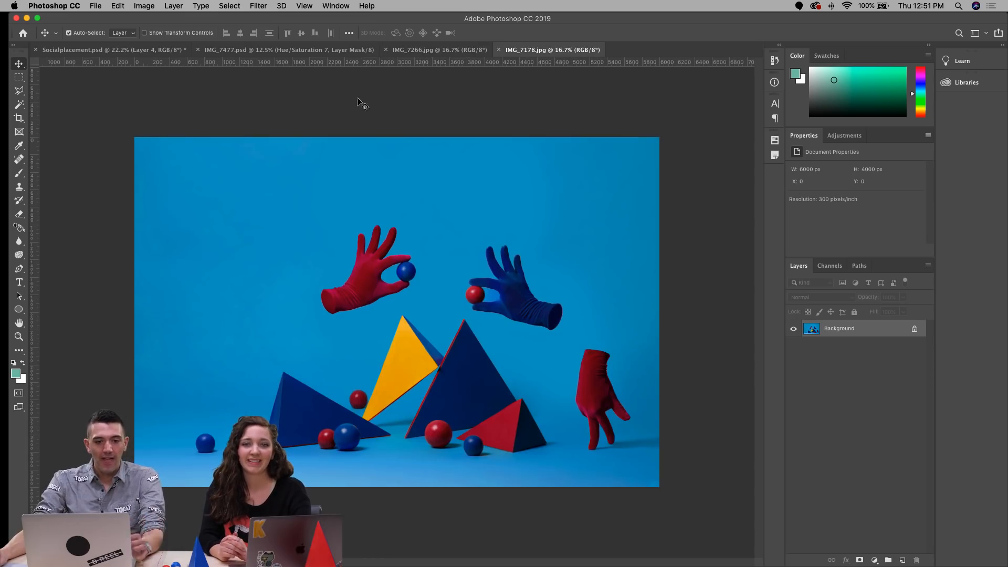
# Step: Return to Socialplacement.psd and examine the silver-glove ad in the Instagram Tall artboard up close
pyautogui.click(131, 53)
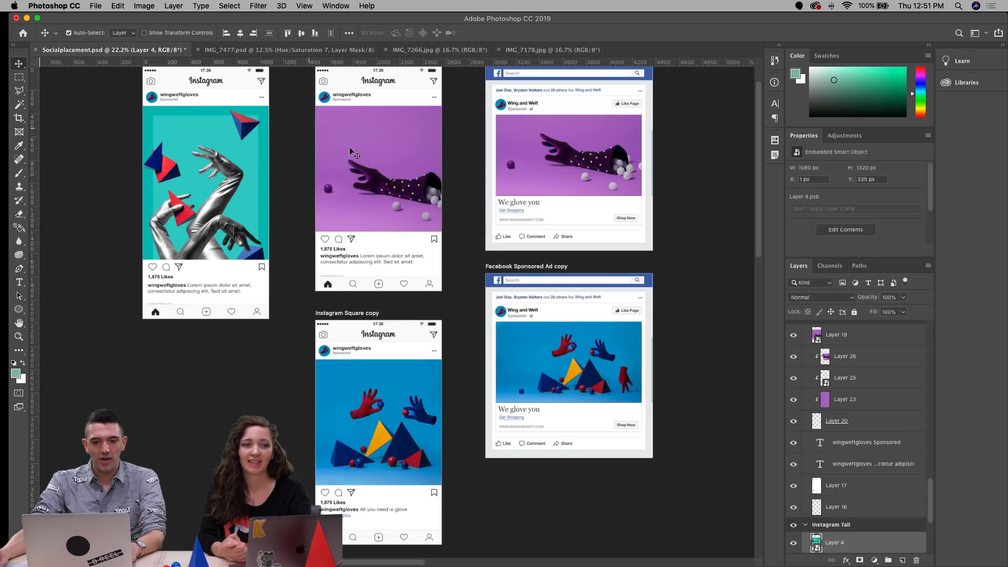
pyautogui.moveTo(339, 146)
pyautogui.mouseDown()
pyautogui.moveTo(356, 168)
pyautogui.moveTo(355, 153)
pyautogui.mouseUp()
pyautogui.press('super+r')
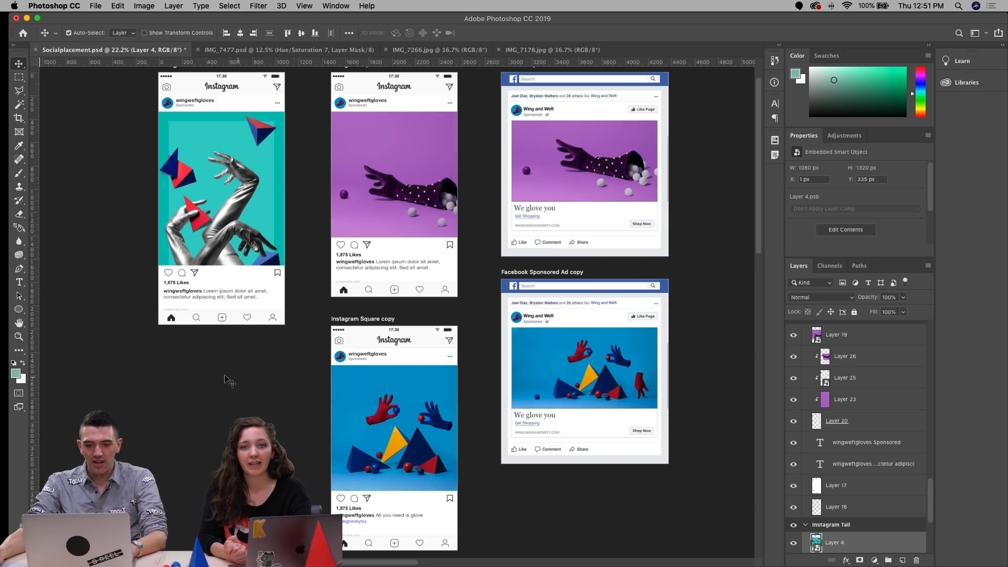
pyautogui.click(23, 338)
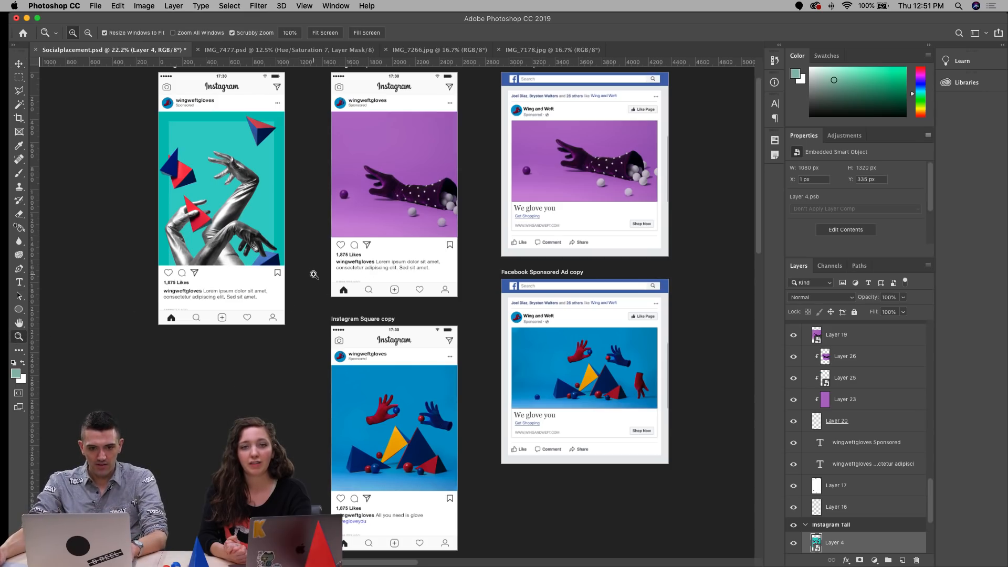
pyautogui.moveTo(207, 136); pyautogui.dragTo(297, 211)
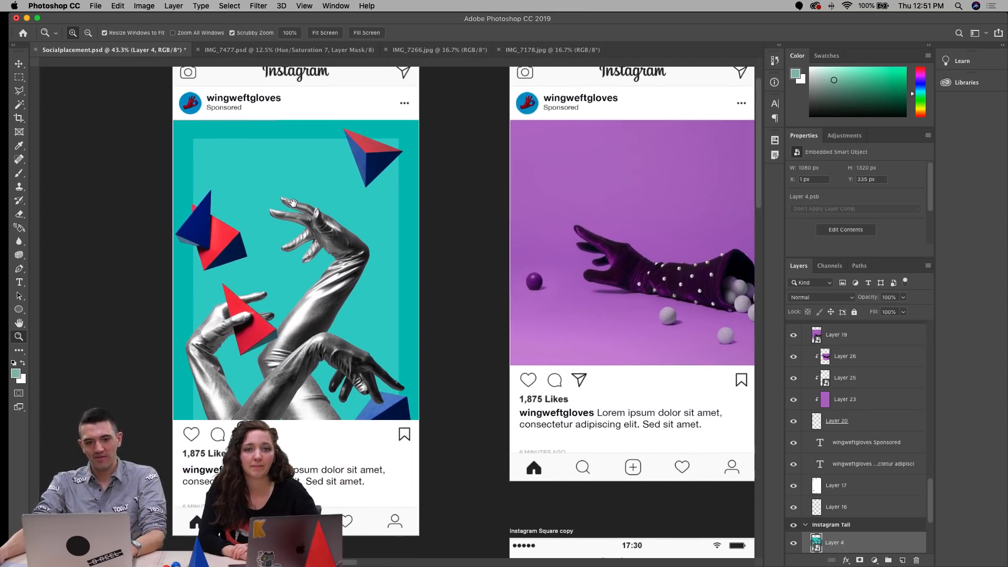
pyautogui.click(20, 63)
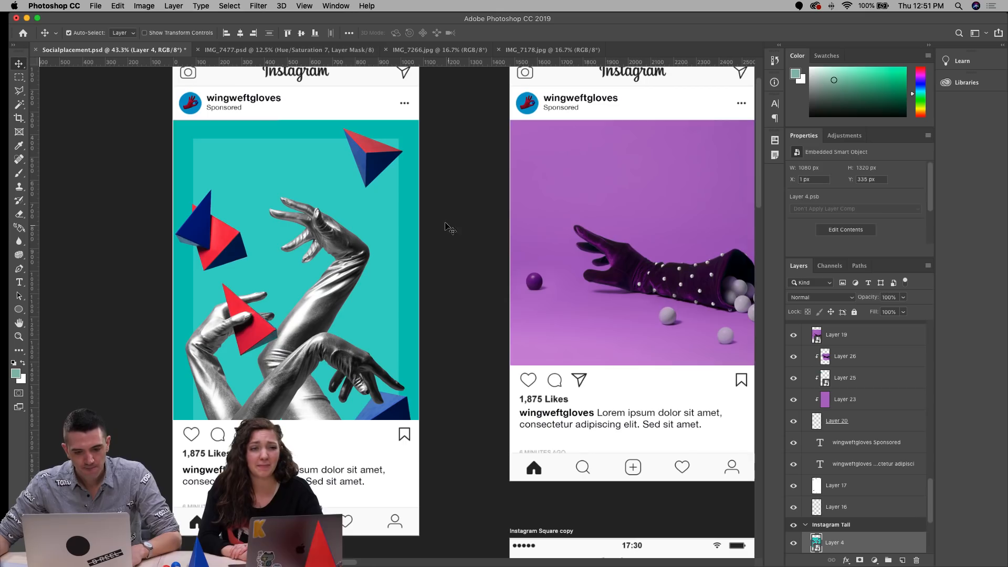
pyautogui.hscroll(1, 445, 224)
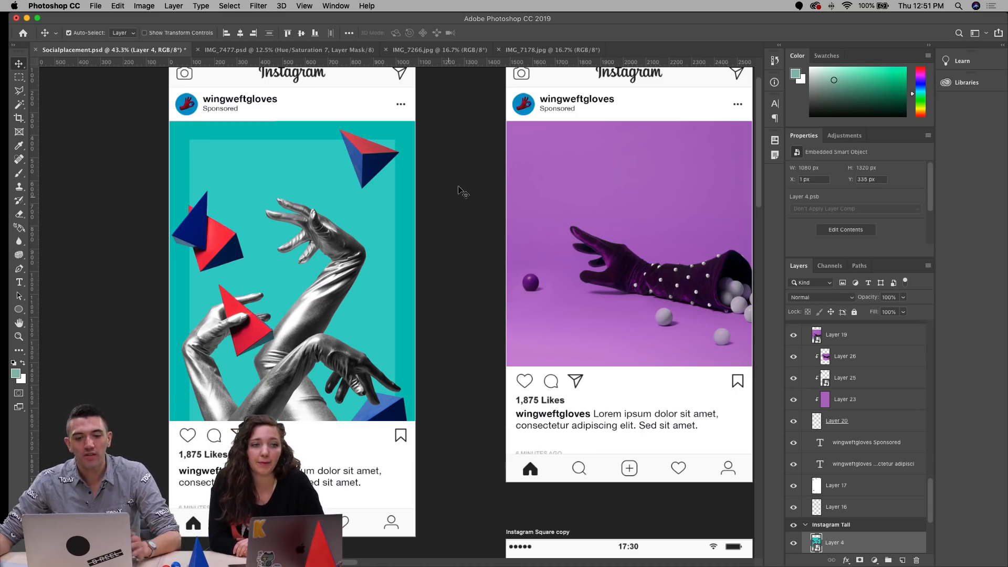
pyautogui.moveTo(451, 190); pyautogui.dragTo(434, 199)
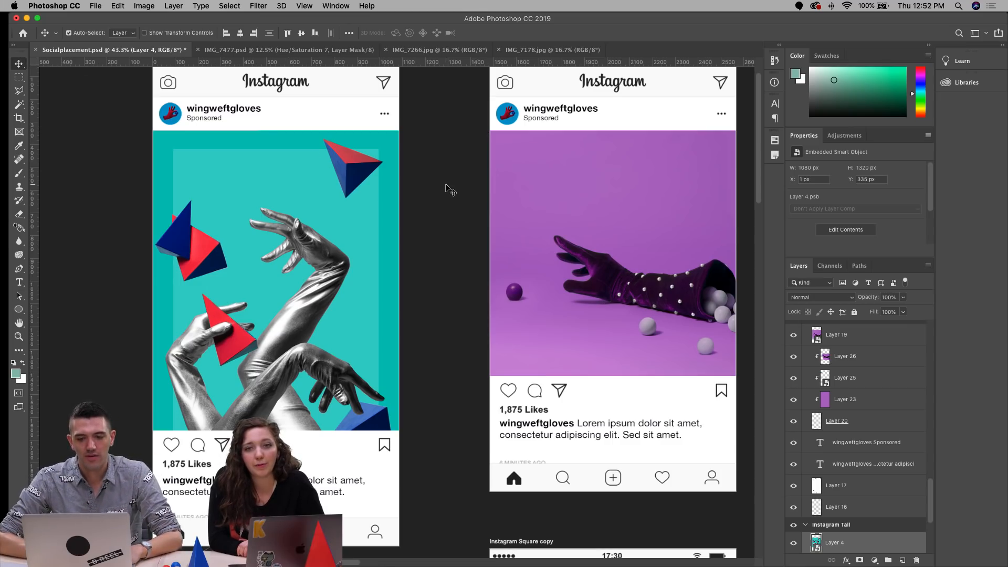
# Step: Examine the ads in the Instagram Square and Instagram Square copy artboards
pyautogui.hscroll(6, 449, 176)
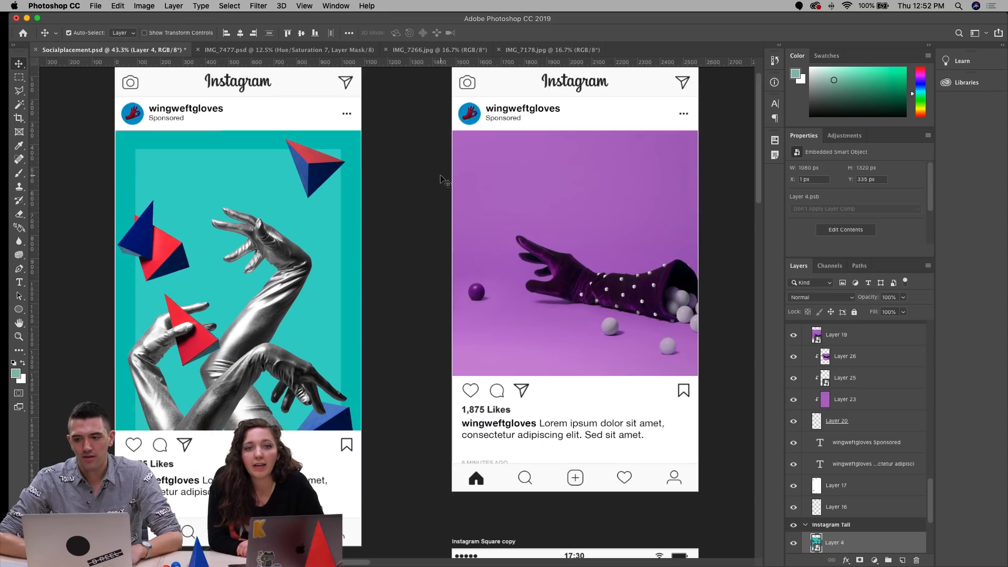
pyautogui.hscroll(3, 441, 175)
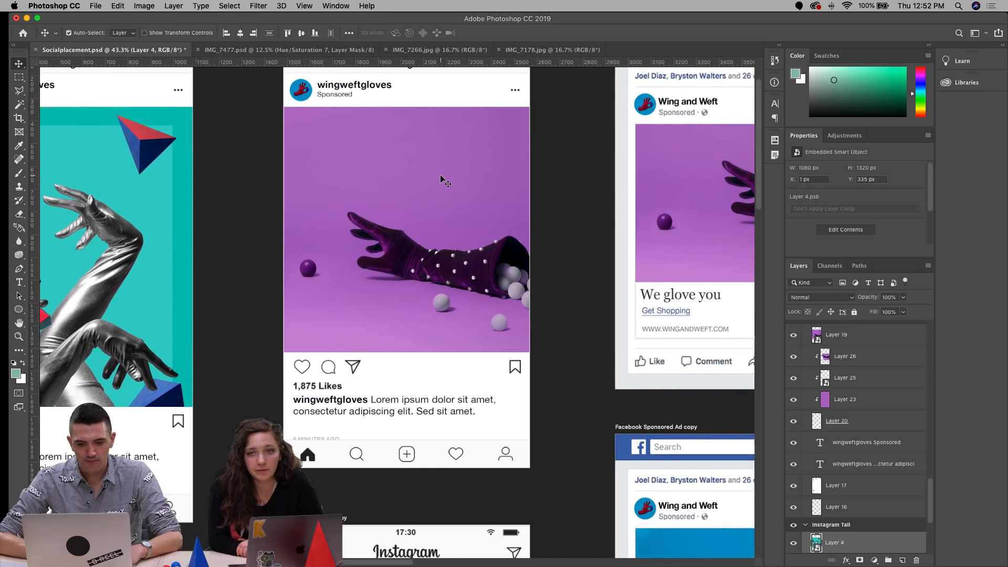
pyautogui.scroll(-10, 254, 357)
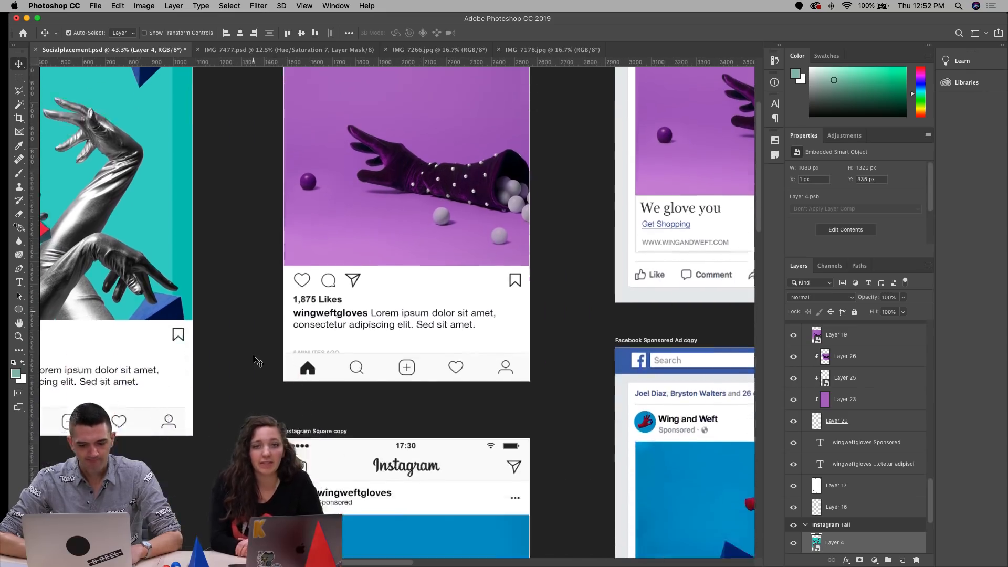
pyautogui.scroll(-8, 256, 361)
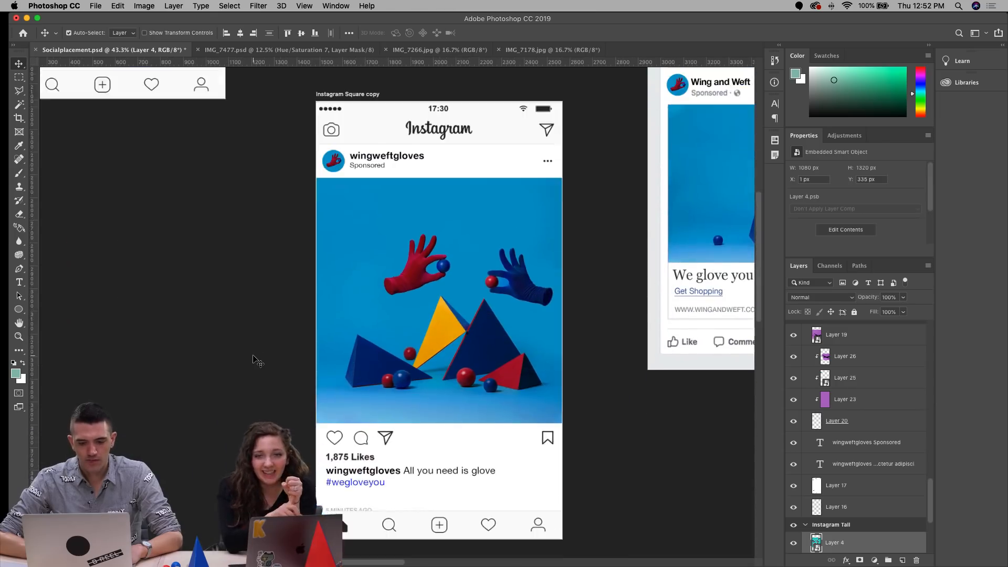
# Step: Examine the blue pyramid and hands ad in the Facebook Sponsored Ad copy artboard up close
pyautogui.hscroll(15, 256, 360)
pyautogui.scroll(6, 256, 361)
pyautogui.hscroll(-3, 253, 355)
pyautogui.scroll(-2, 253, 355)
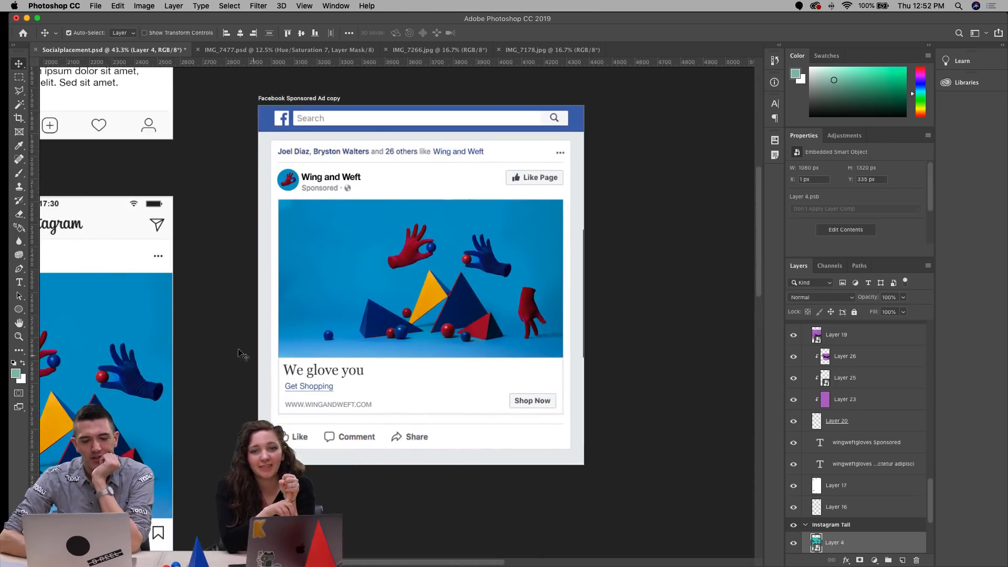
pyautogui.click(19, 336)
pyautogui.moveTo(309, 312); pyautogui.dragTo(331, 359)
pyautogui.scroll(3, 331, 359)
pyautogui.hscroll(3, 331, 359)
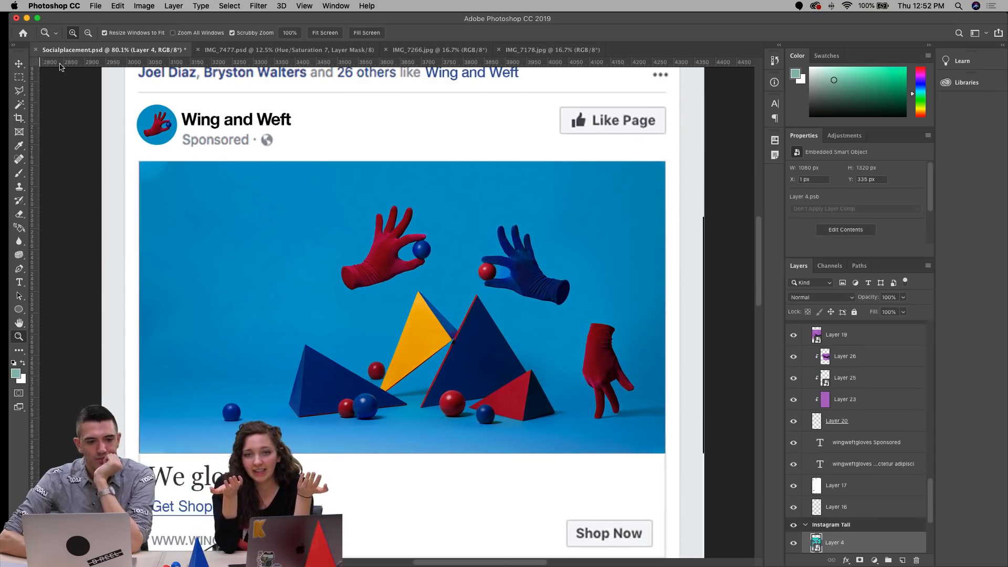
pyautogui.click(22, 65)
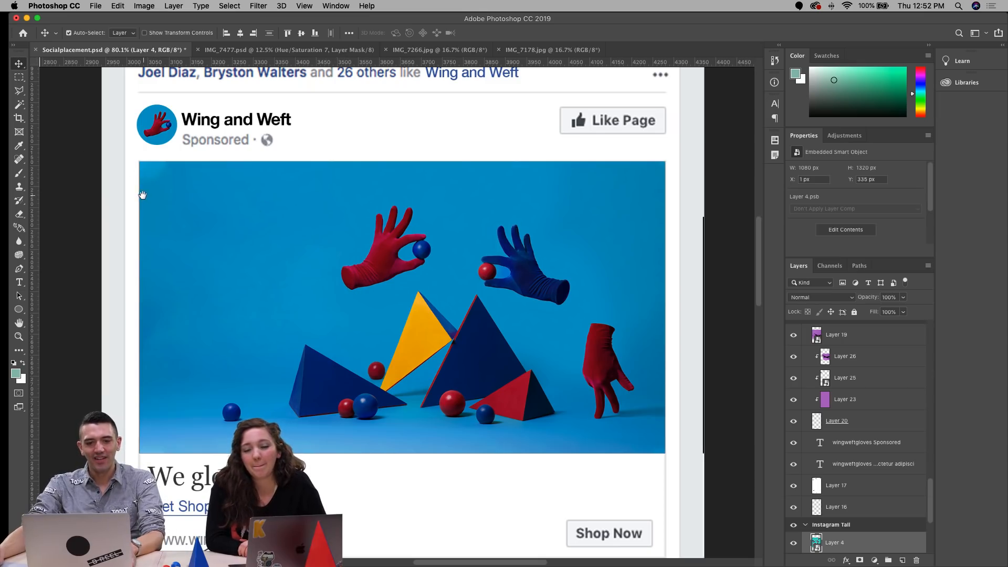
pyautogui.moveTo(142, 195); pyautogui.dragTo(141, 202)
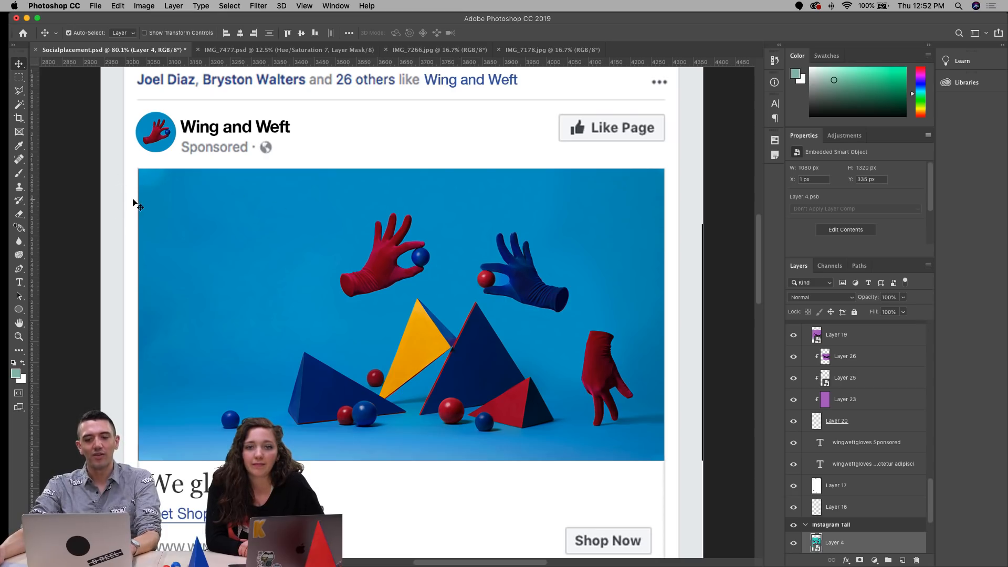
pyautogui.moveTo(118, 159); pyautogui.dragTo(128, 230)
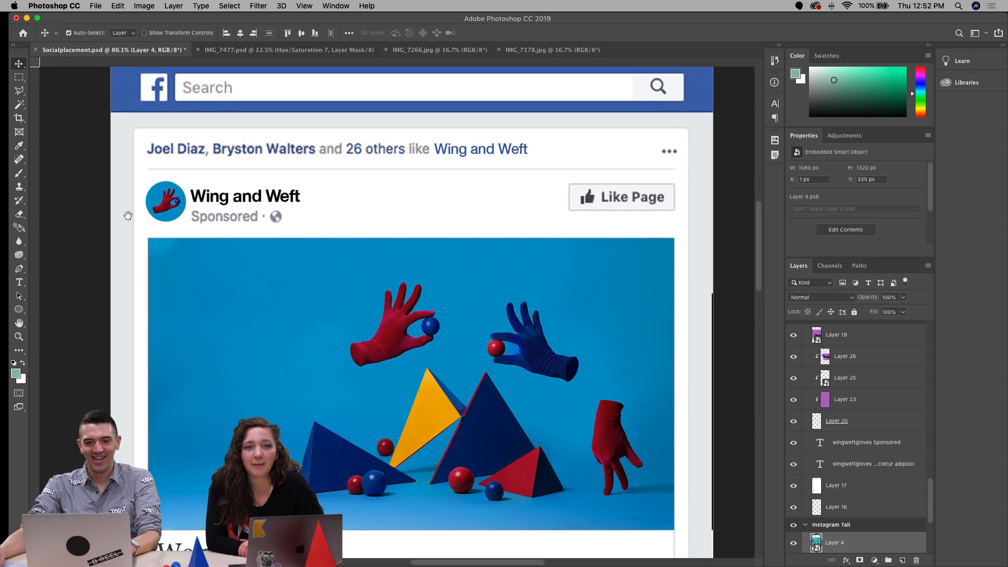
# Step: Examine the purple-glove ads in the Facebook and Instagram mockups and the silver-glove ad in the Instagram Tall artboard
pyautogui.moveTo(149, 163); pyautogui.dragTo(101, 493)
pyautogui.moveTo(226, 212); pyautogui.dragTo(265, 467)
pyautogui.moveTo(290, 208); pyautogui.dragTo(286, 261)
pyautogui.press('super+r')
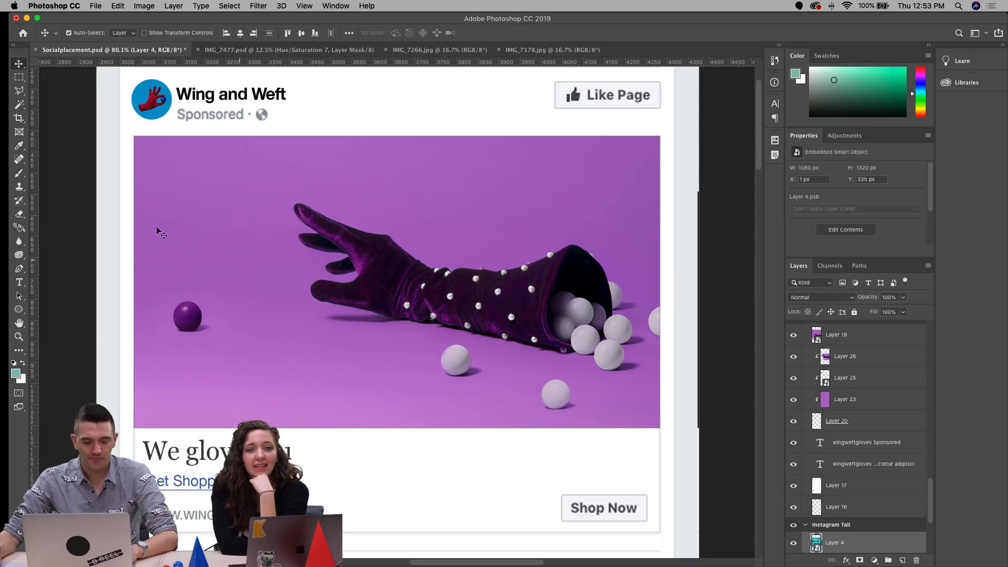
pyautogui.moveTo(188, 191); pyautogui.dragTo(512, 205)
pyautogui.moveTo(315, 294); pyautogui.dragTo(420, 282)
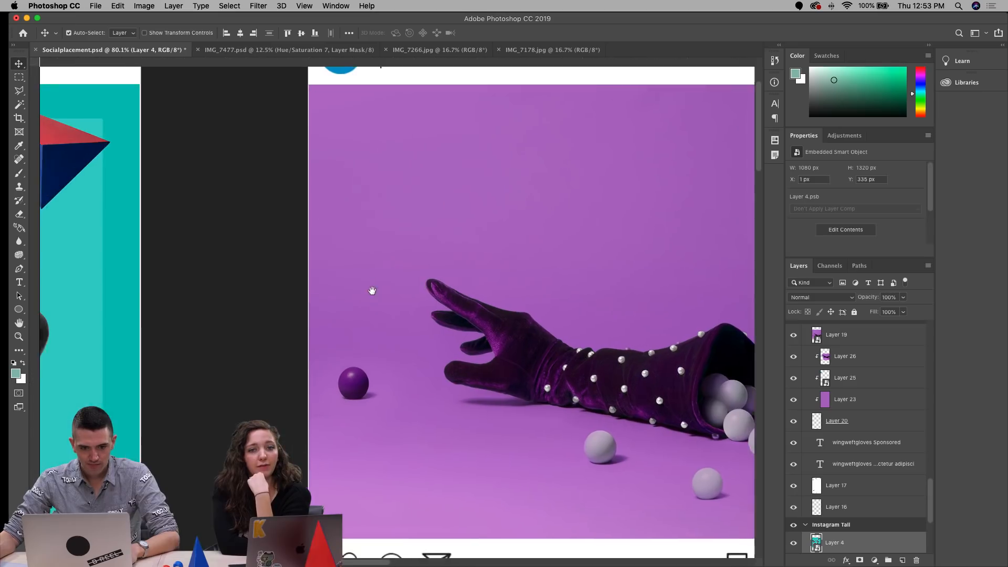
pyautogui.moveTo(252, 292); pyautogui.dragTo(331, 285)
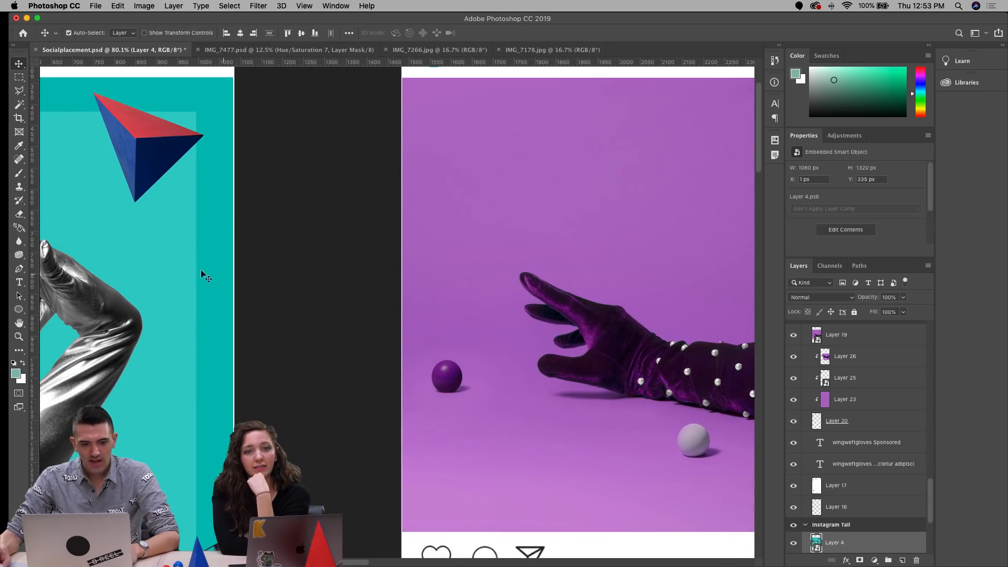
pyautogui.moveTo(201, 269); pyautogui.dragTo(587, 231)
pyautogui.moveTo(557, 326); pyautogui.dragTo(546, 274)
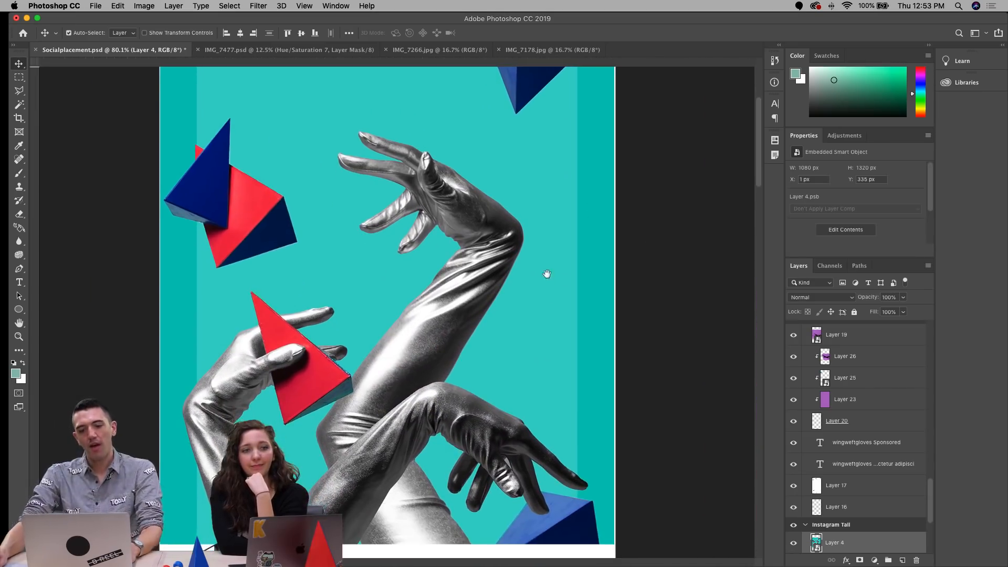
# Step: Switch to IMG_7477.psd and examine the silver gloved arms of the composite up close
pyautogui.click(220, 49)
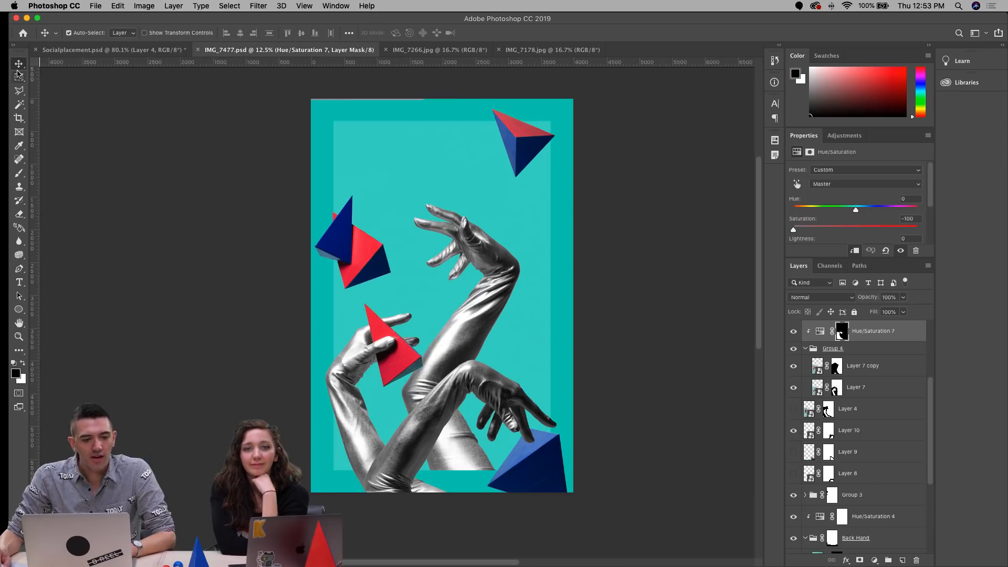
pyautogui.click(19, 336)
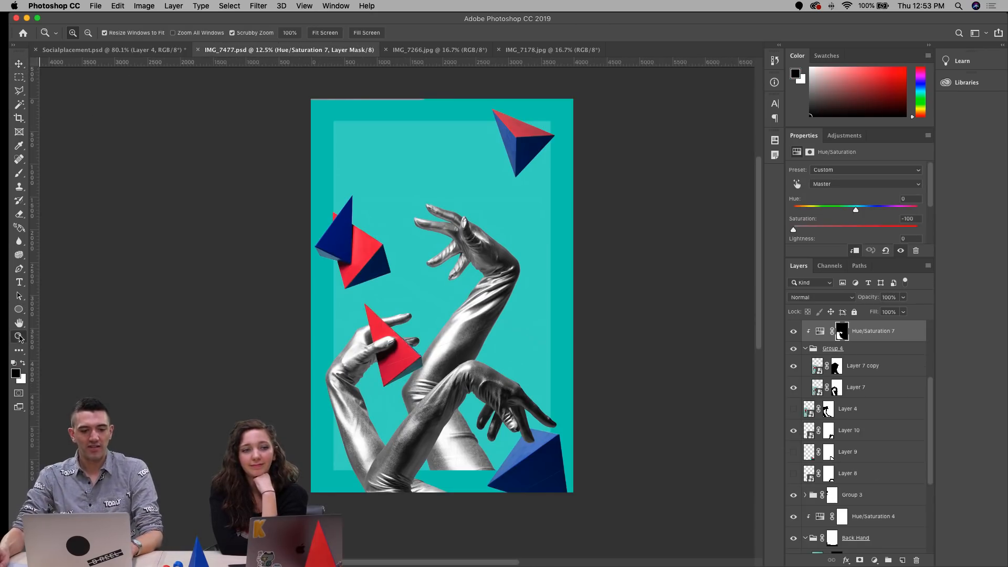
pyautogui.moveTo(461, 464); pyautogui.dragTo(495, 503)
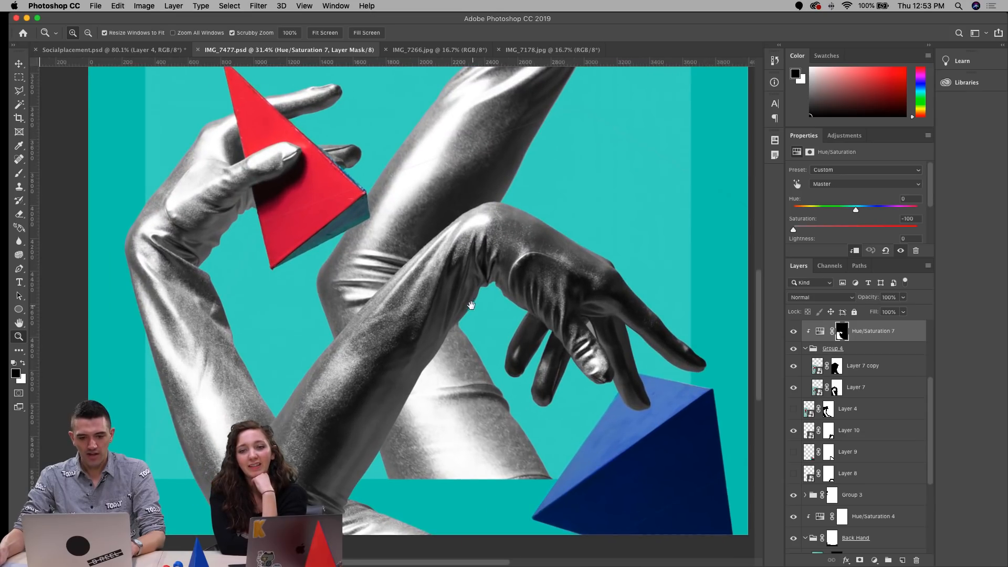
pyautogui.moveTo(457, 295); pyautogui.dragTo(443, 269)
pyautogui.press('super+r')
pyautogui.click(19, 63)
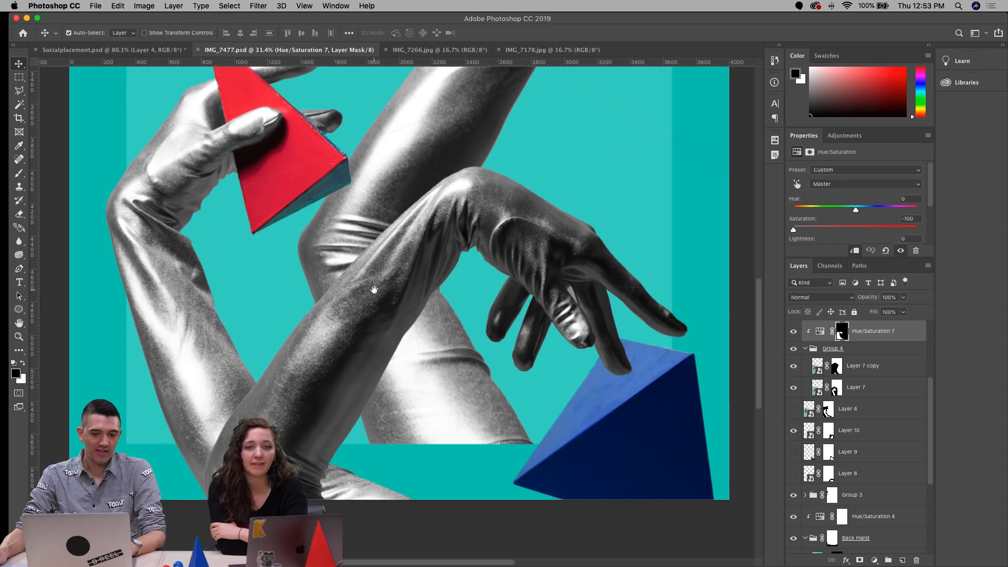
pyautogui.moveTo(356, 365); pyautogui.dragTo(351, 518)
pyautogui.moveTo(414, 306); pyautogui.dragTo(380, 443)
pyautogui.moveTo(394, 339); pyautogui.dragTo(442, 266)
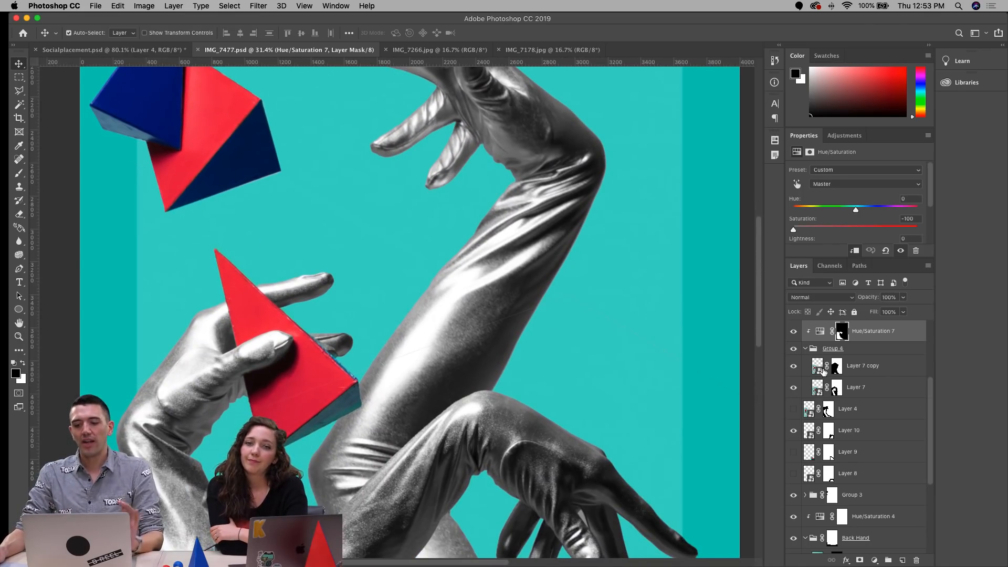
# Step: Locate the back arm's layer and hide the Hue/Saturation 4 adjustment clipped to the Back Hand group
pyautogui.click(795, 331)
pyautogui.click(794, 331)
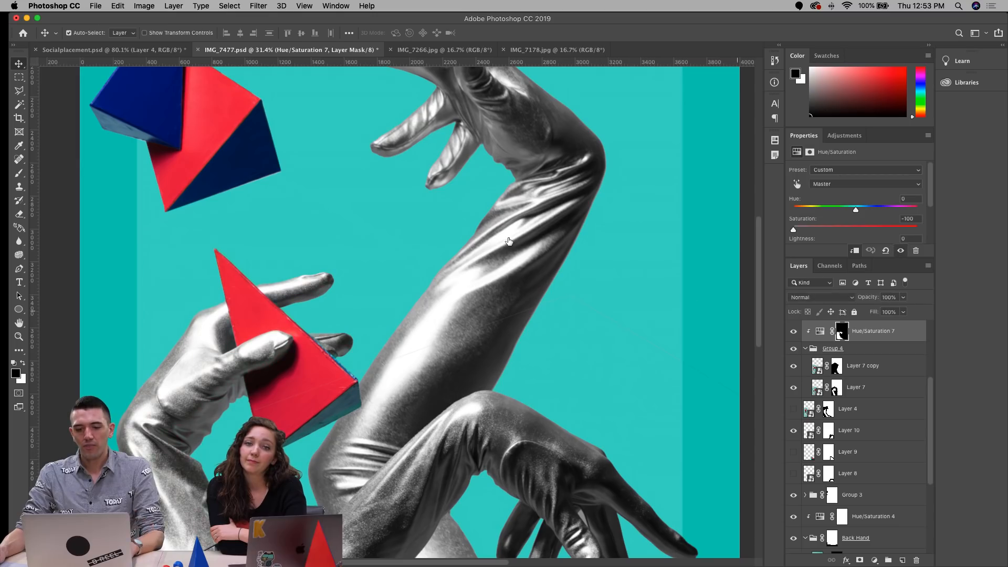
pyautogui.click(501, 243)
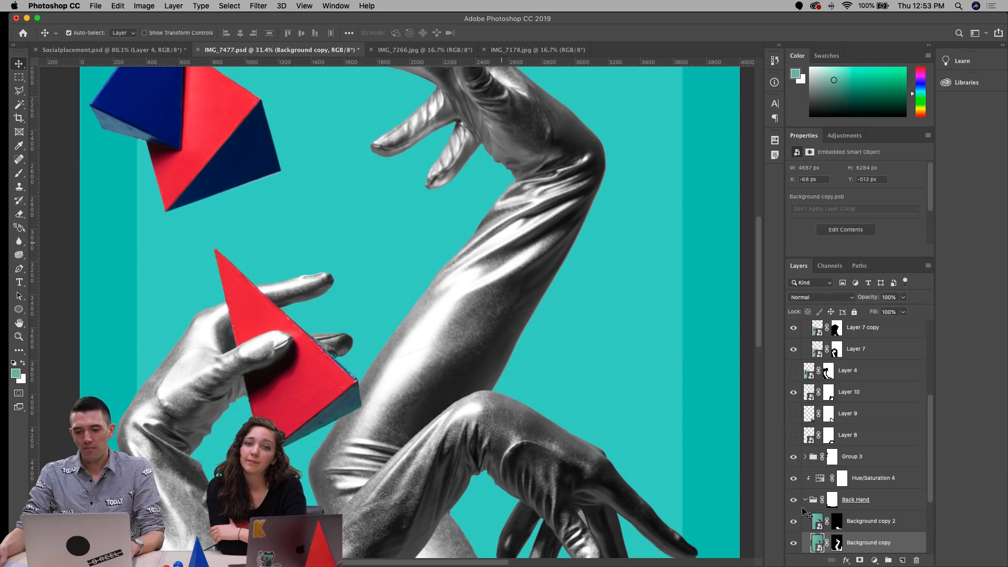
pyautogui.click(794, 479)
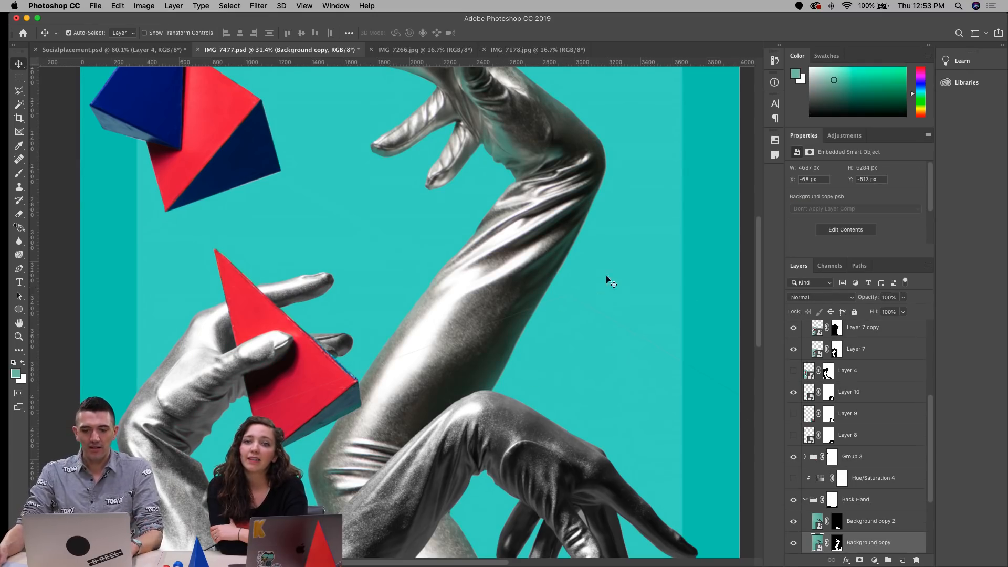
pyautogui.moveTo(580, 260); pyautogui.dragTo(571, 322)
pyautogui.moveTo(505, 150); pyautogui.dragTo(505, 166)
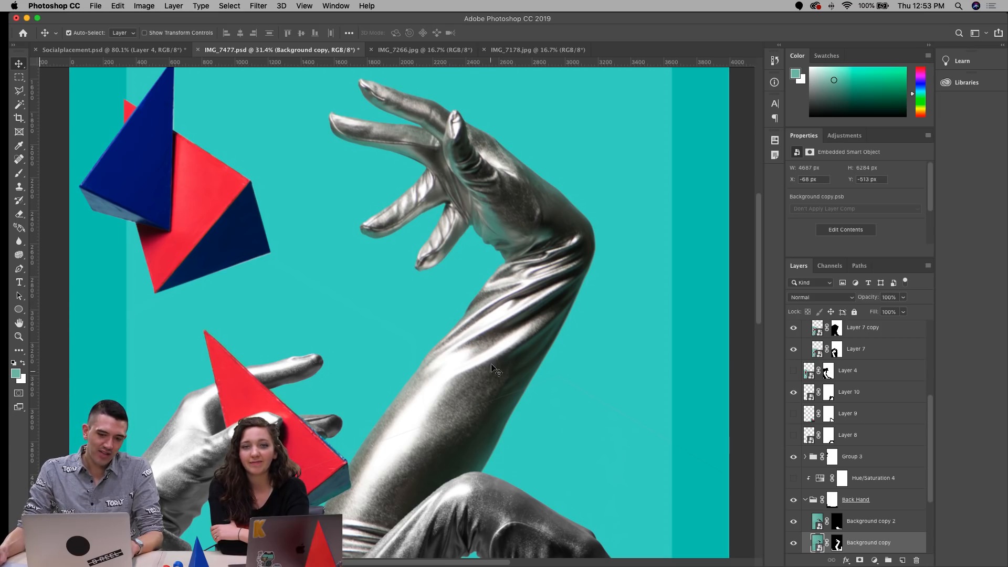
# Step: Hide the Hue/Saturation 7 adjustment clipped to Group 4 to reveal the original colour of the arm holding the red pyramid
pyautogui.moveTo(438, 438); pyautogui.dragTo(495, 263)
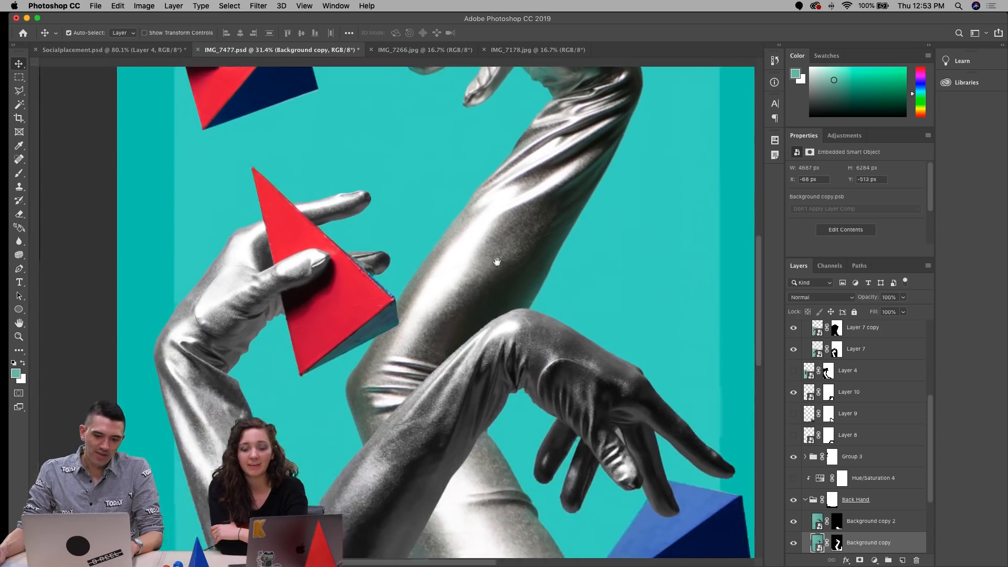
pyautogui.click(804, 351)
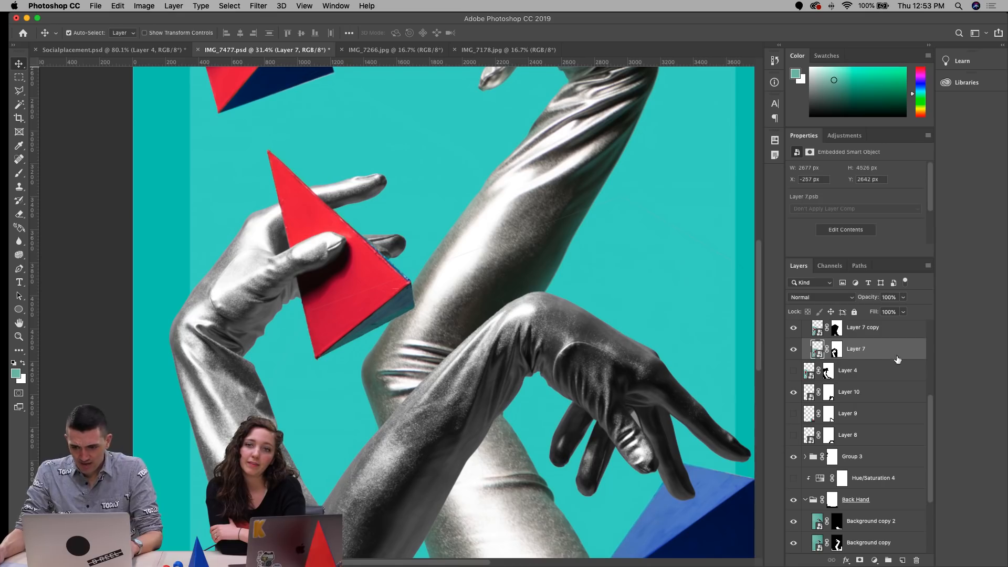
pyautogui.moveTo(932, 416); pyautogui.dragTo(932, 387)
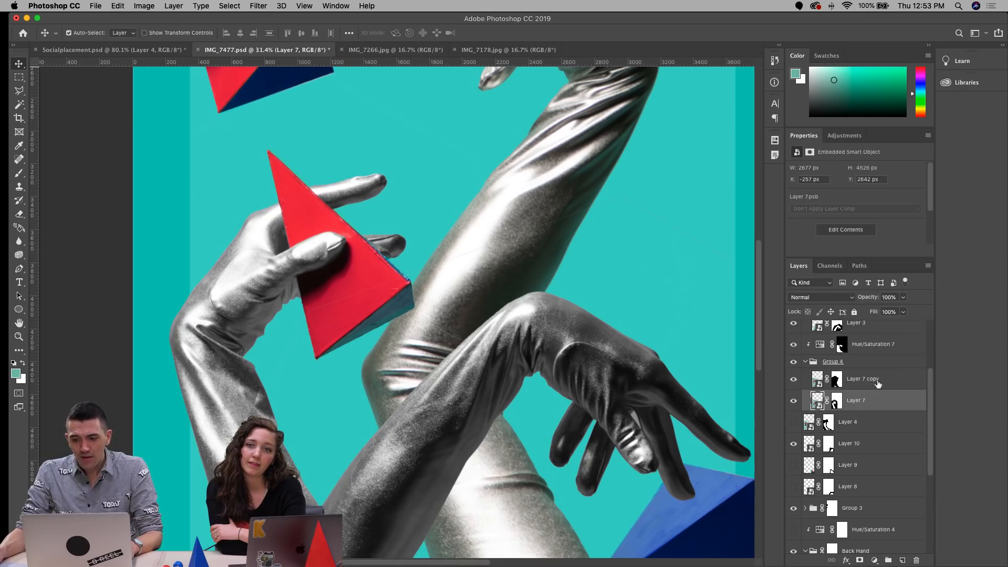
pyautogui.click(794, 345)
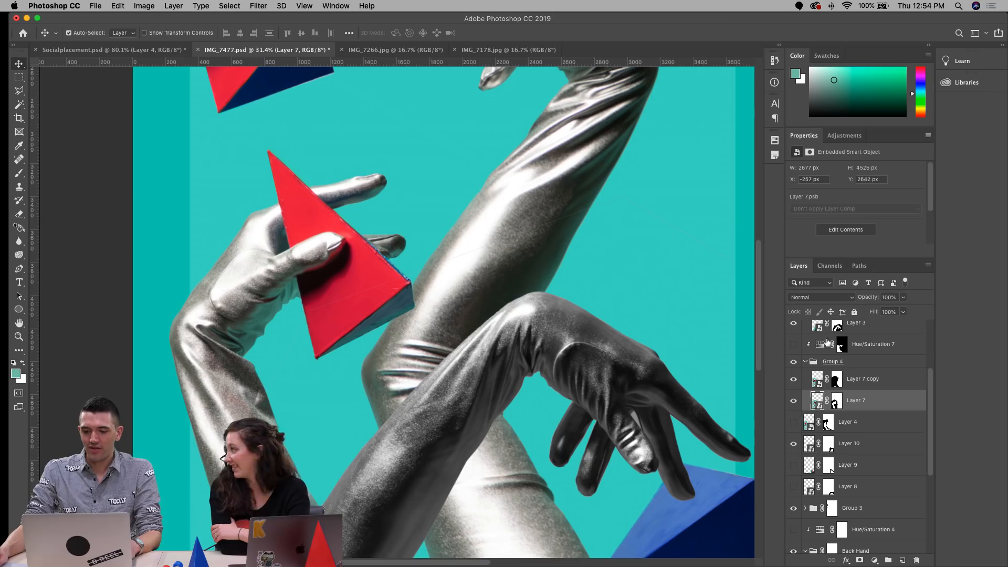
pyautogui.click(795, 345)
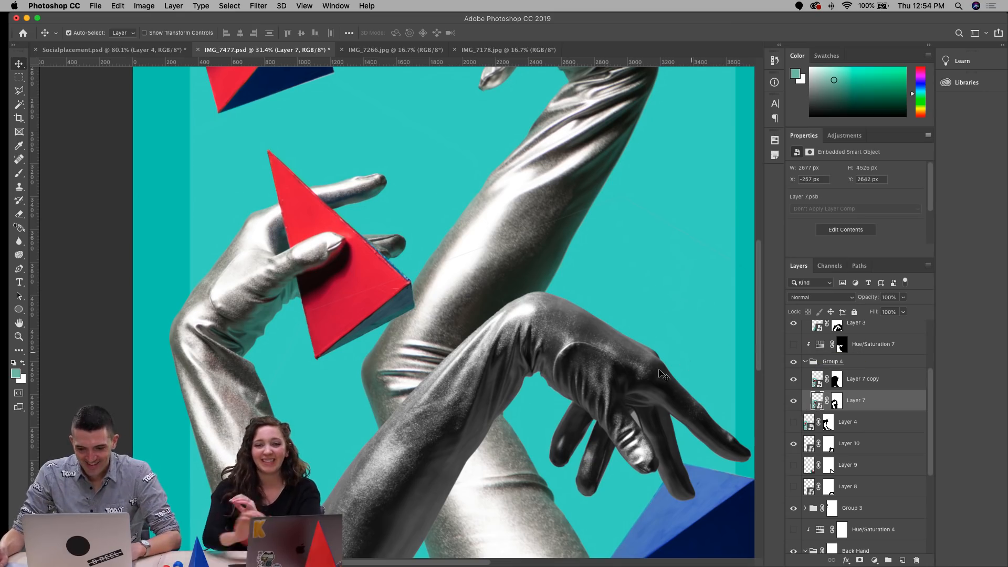
# Step: Select the foreground hand's Layer 3 and hide the Hue/Saturation 5 adjustment clipped to the Foreground Hand group
pyautogui.moveTo(656, 360); pyautogui.dragTo(626, 278)
pyautogui.press('super+r')
pyautogui.click(564, 280)
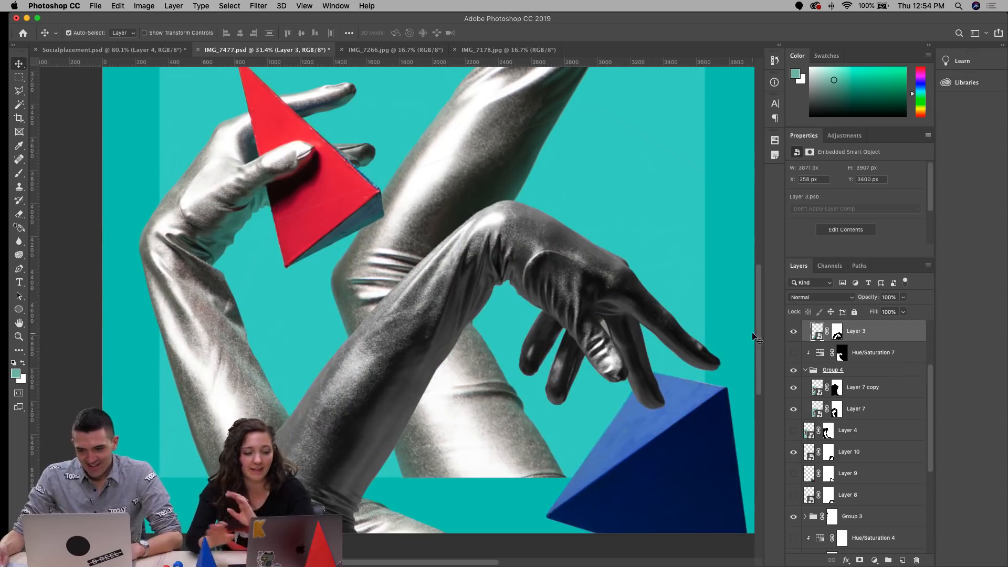
pyautogui.moveTo(934, 372); pyautogui.dragTo(931, 340)
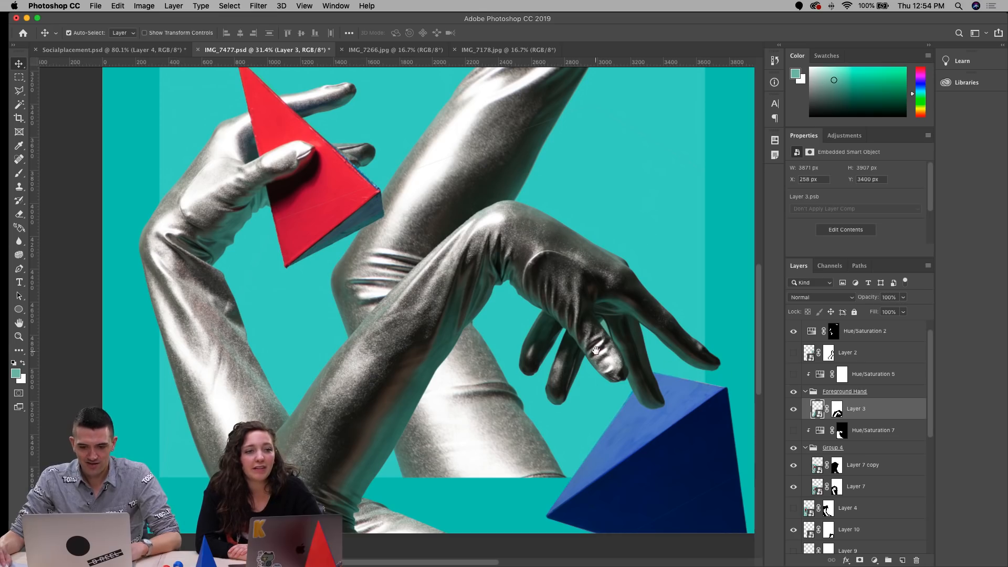
pyautogui.moveTo(599, 356); pyautogui.dragTo(610, 309)
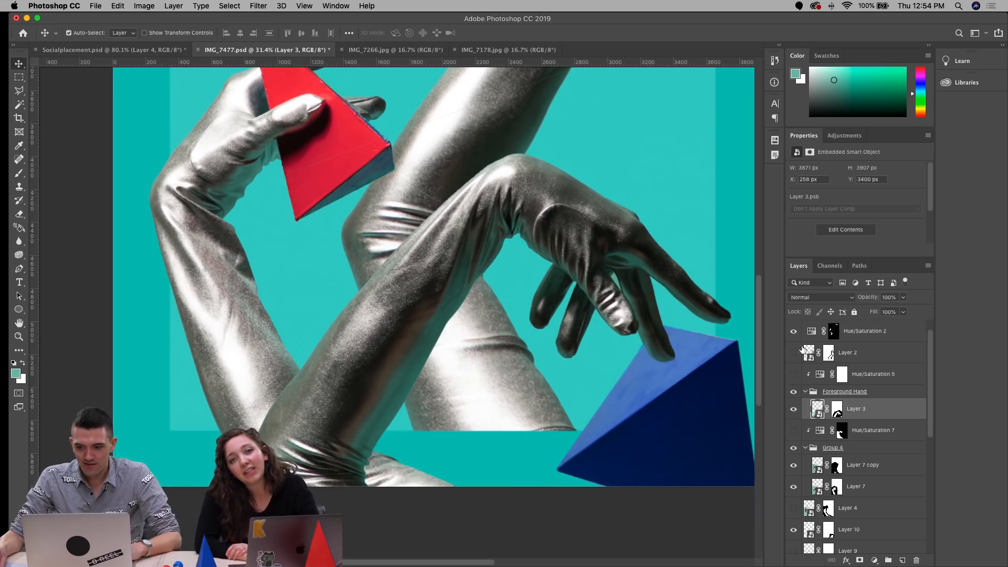